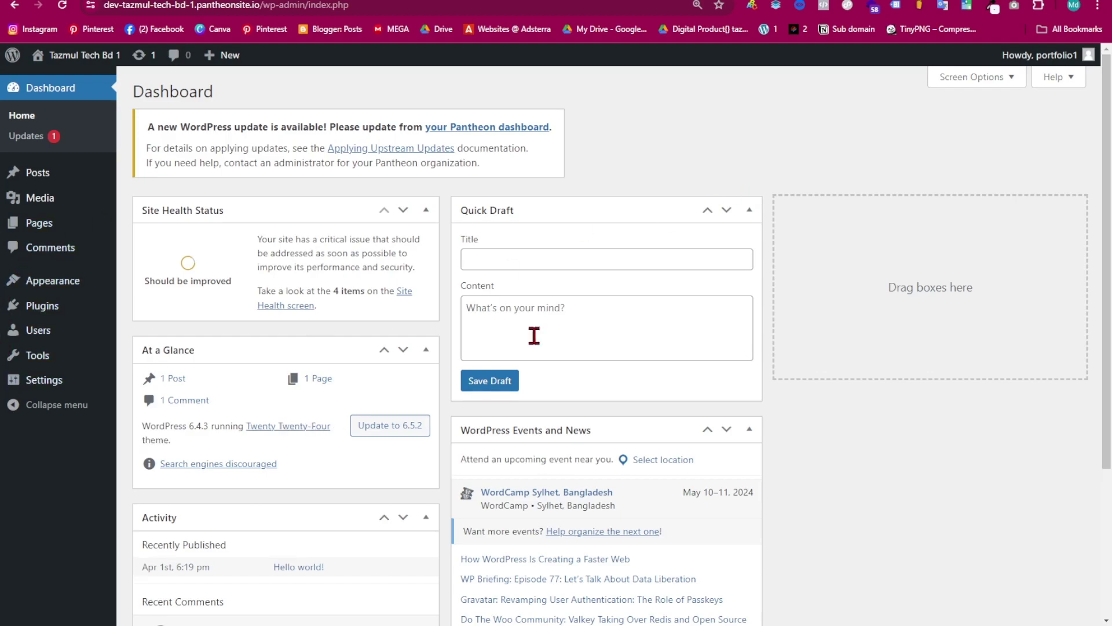
- Save the site's permalinks with the Post name structure
click(45, 380)
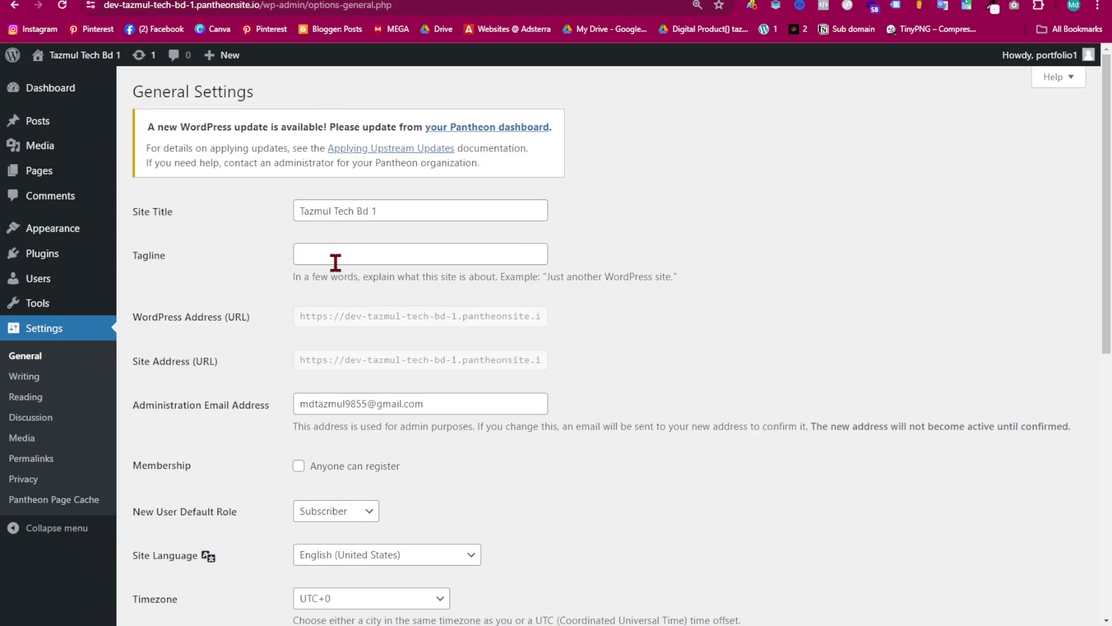
scroll(362, 388, down, 9)
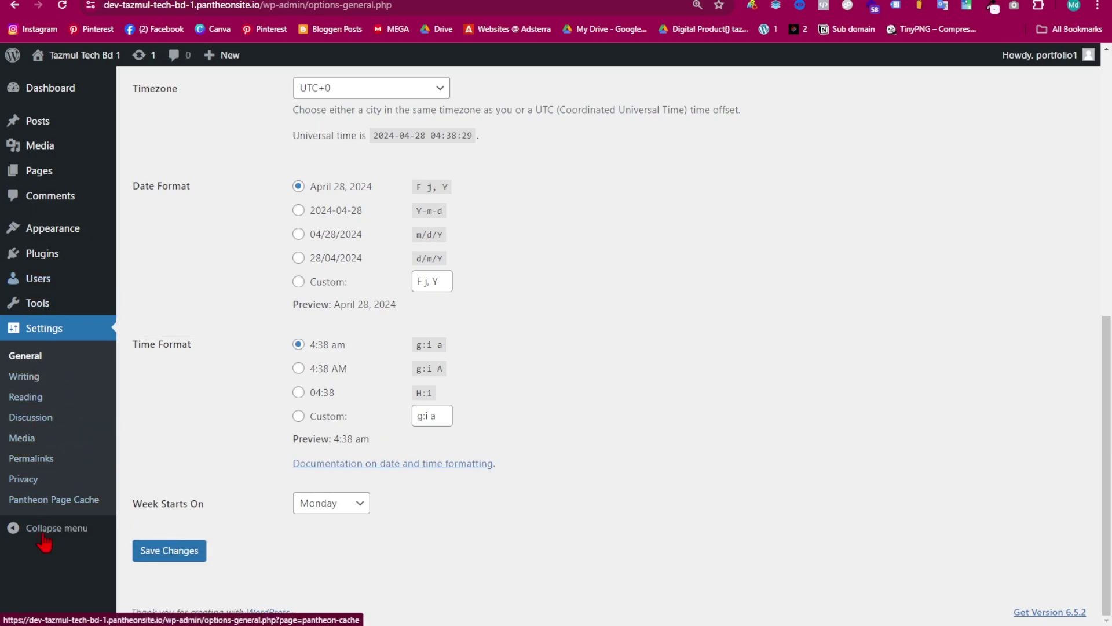
click(43, 459)
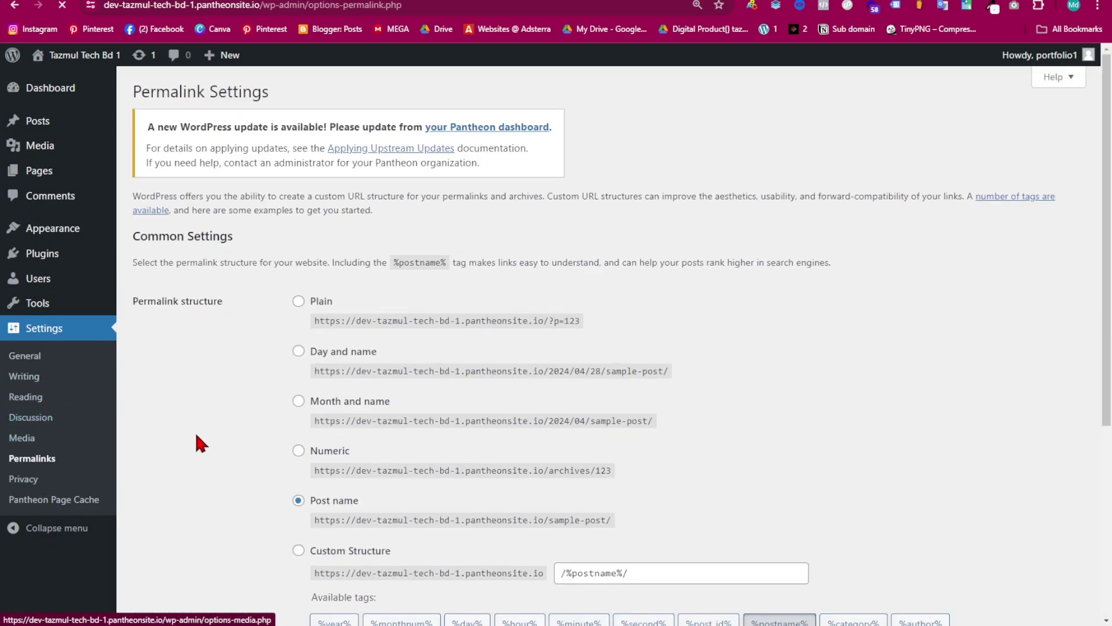
scroll(387, 388, down, 5)
scroll(342, 367, up, 2)
scroll(415, 324, down, 3)
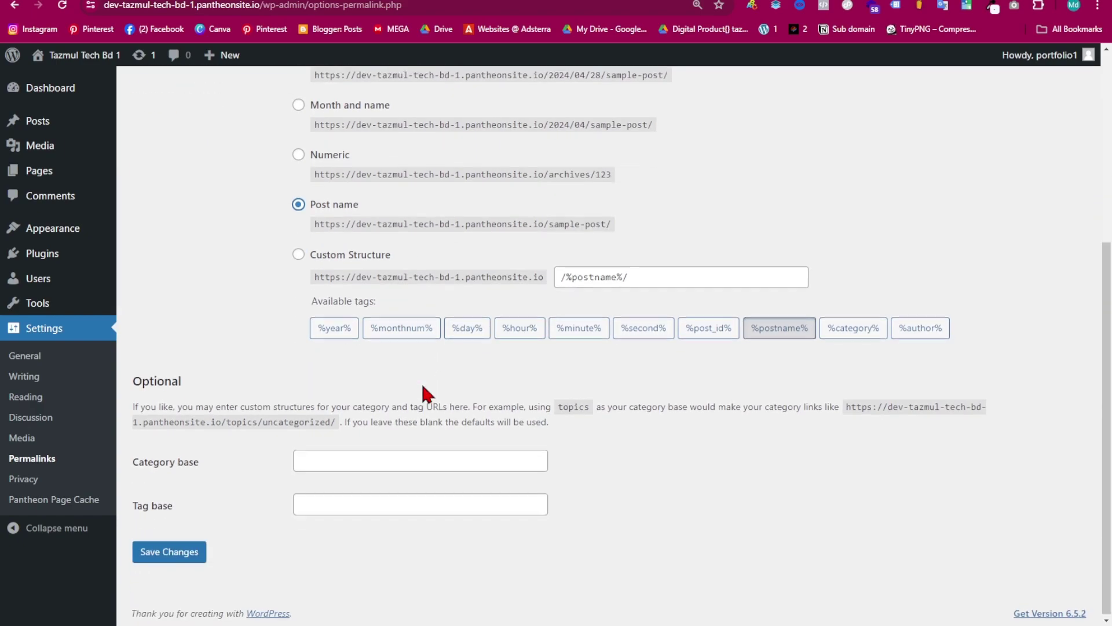
click(170, 555)
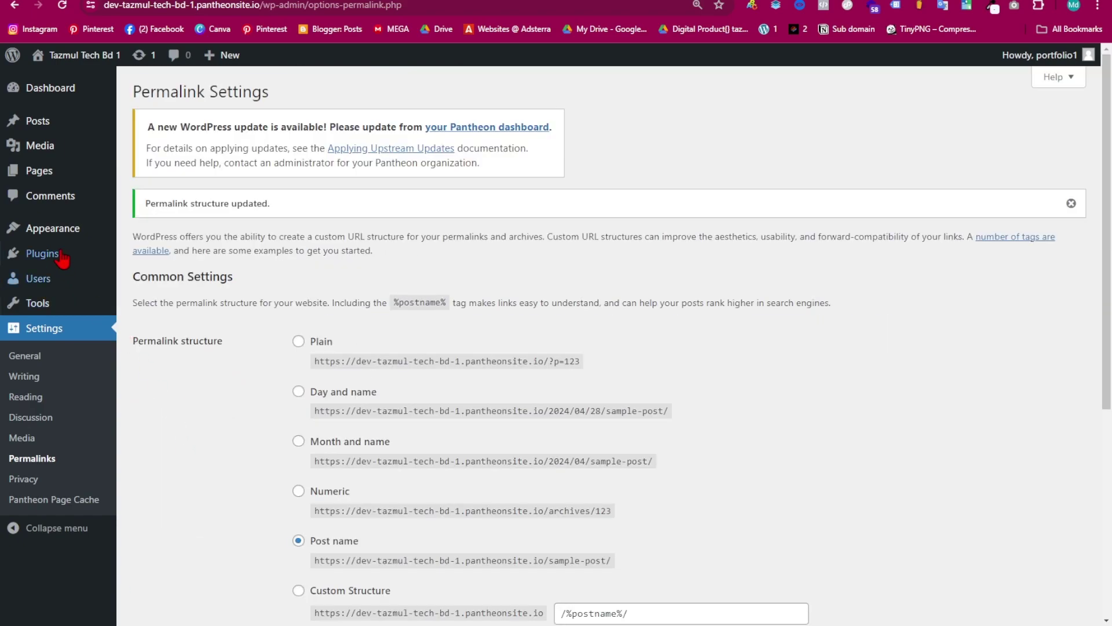
mouse_move(58, 237)
click(142, 231)
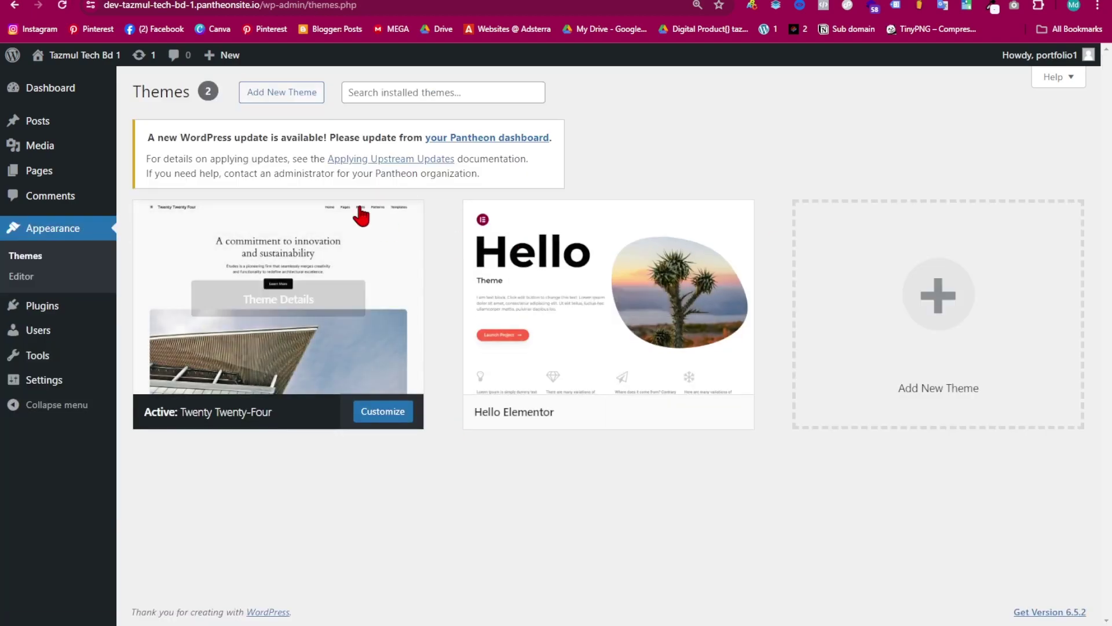
- Activate the Hello Elementor theme from the Add New Theme screen
click(295, 92)
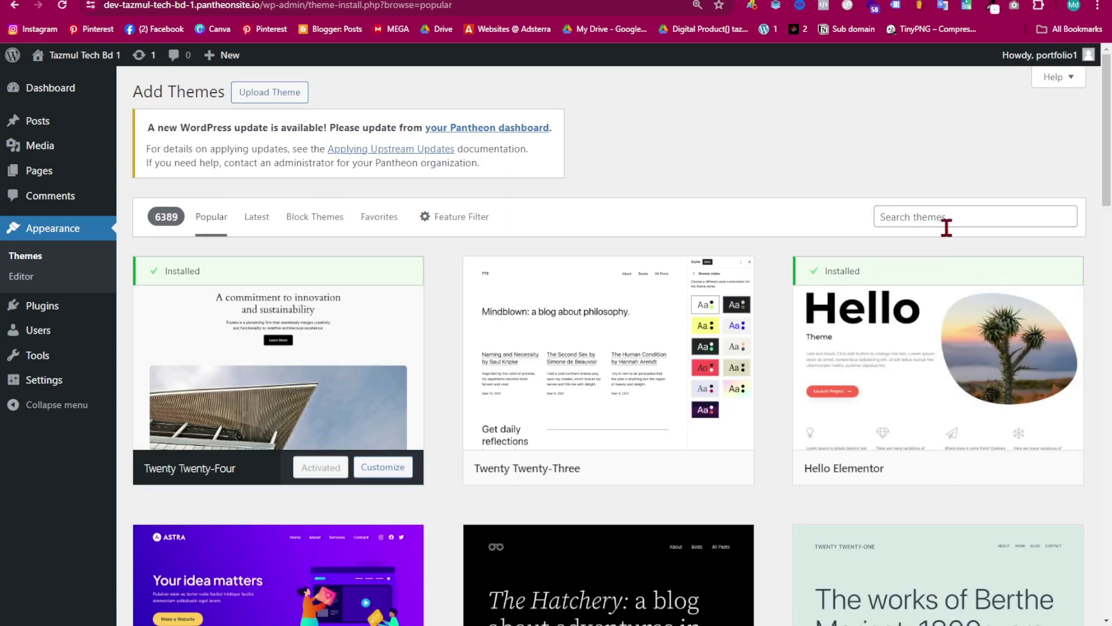
click(944, 219)
mouse_move(904, 417)
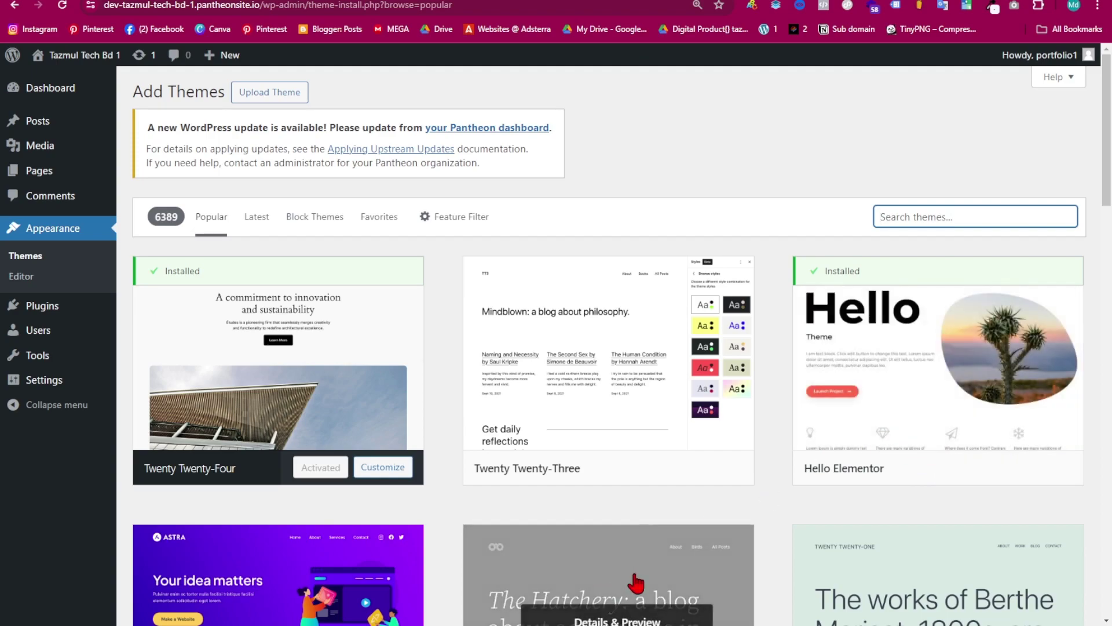
scroll(906, 425, down, 2)
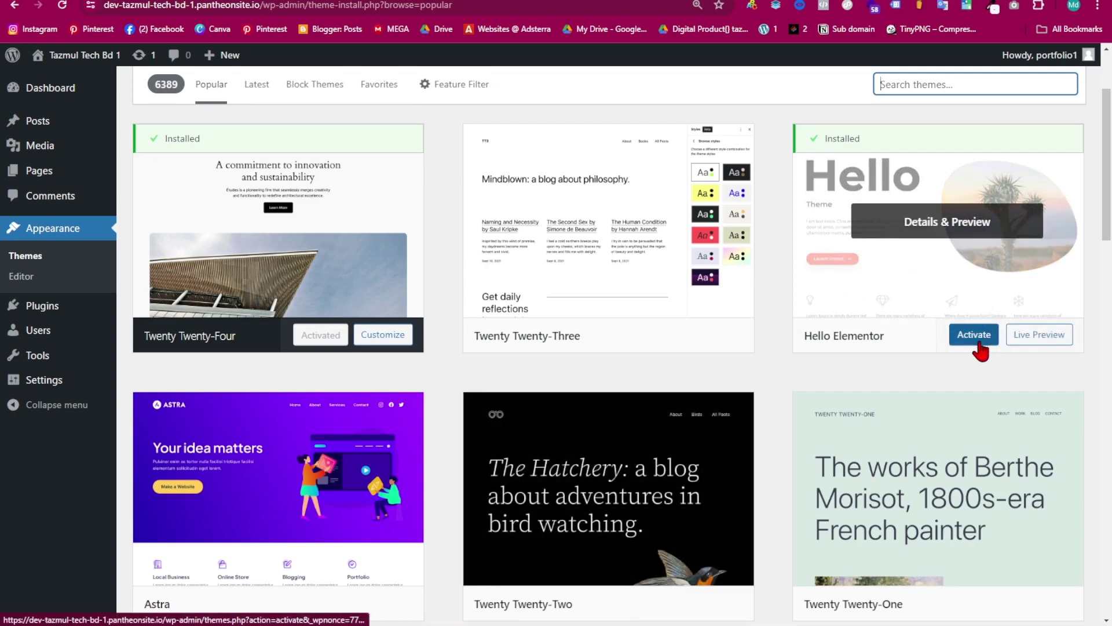
click(977, 342)
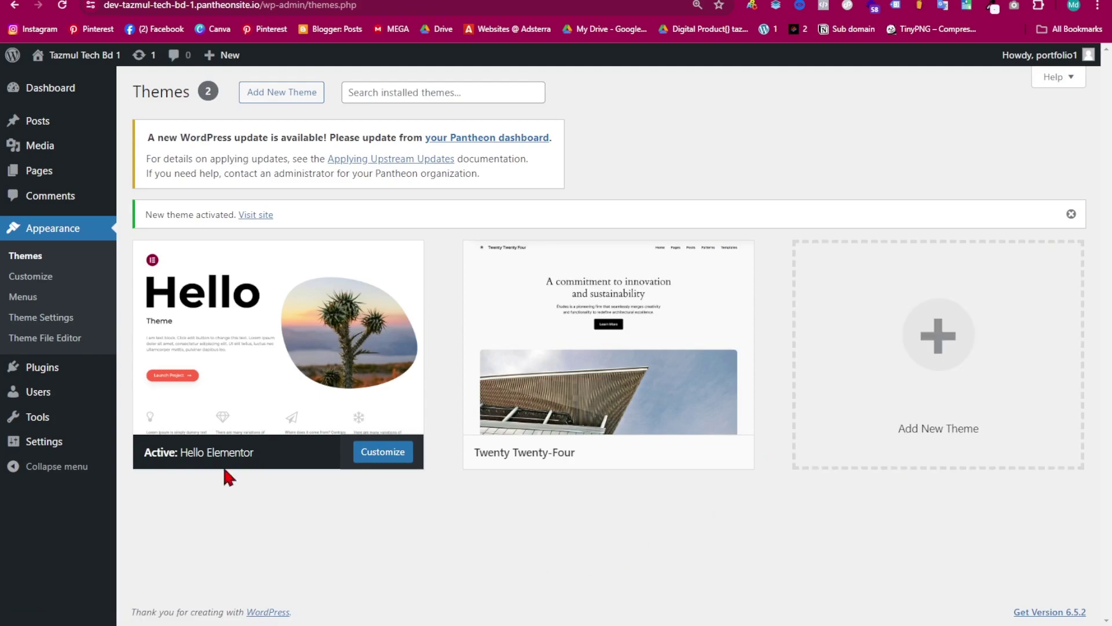
- Search the plugin directory and install the Jeg Elementor Kit plugin
mouse_move(34, 376)
click(187, 391)
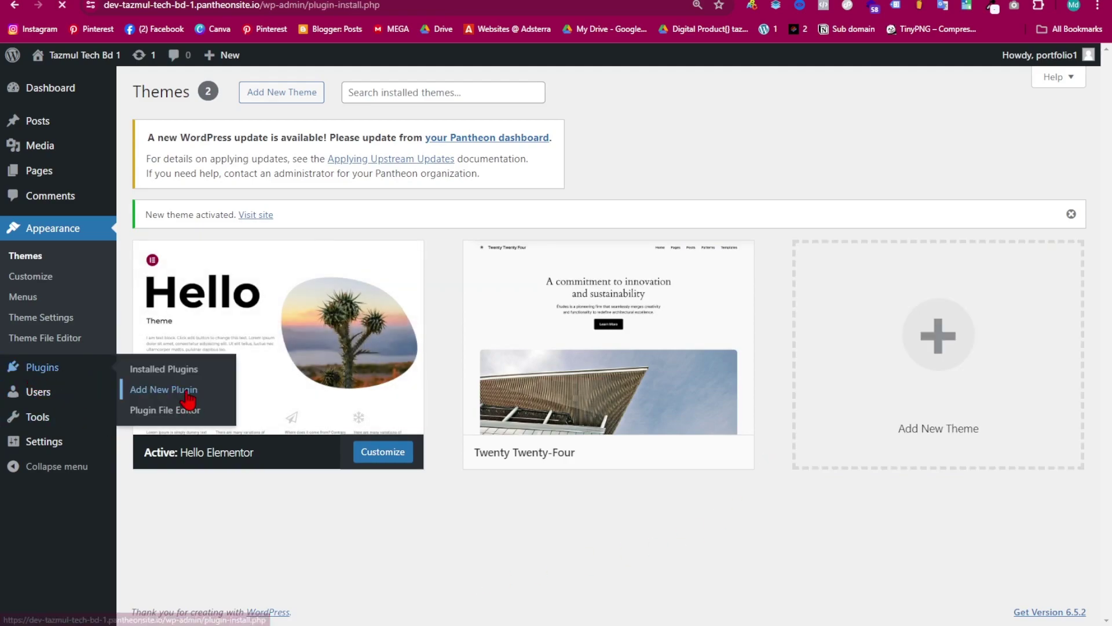
click(1023, 208)
click(968, 261)
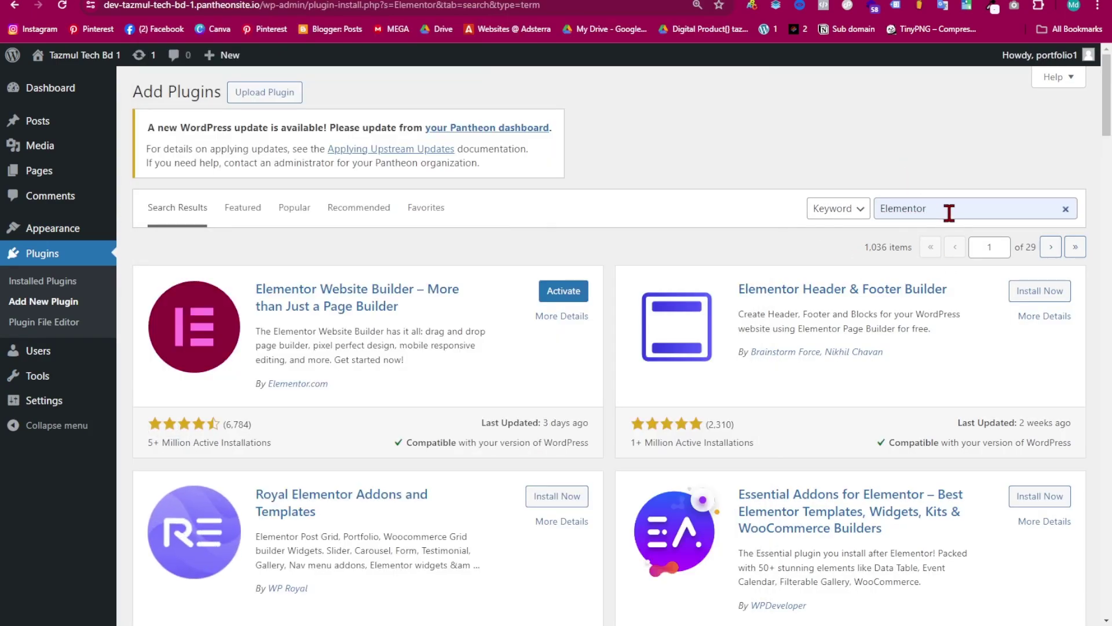
double_click(949, 213)
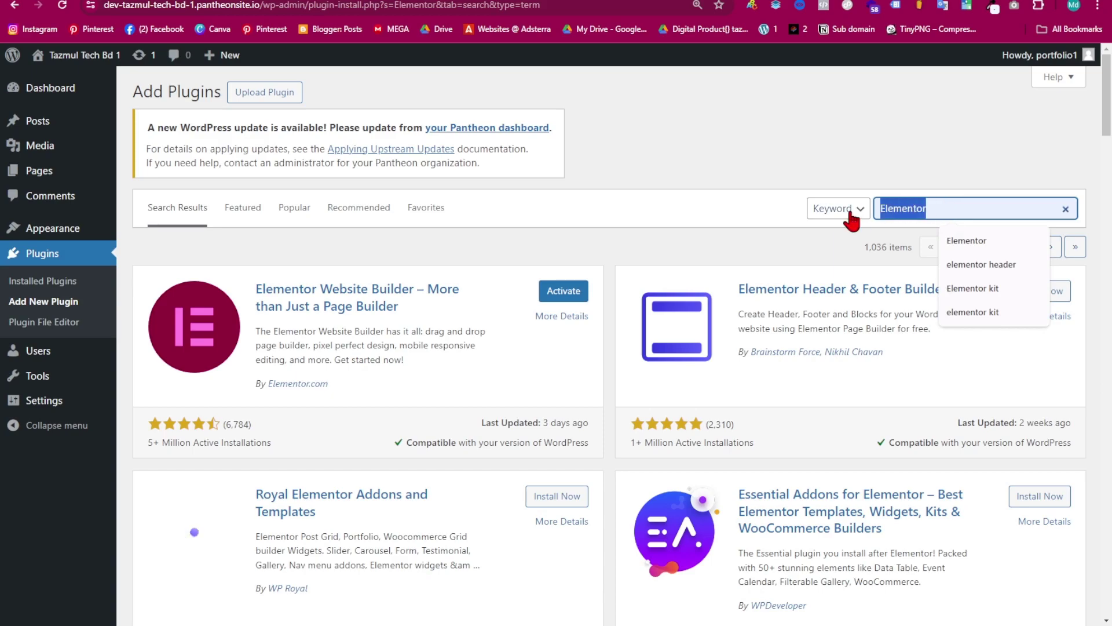
text(jeg element kit)
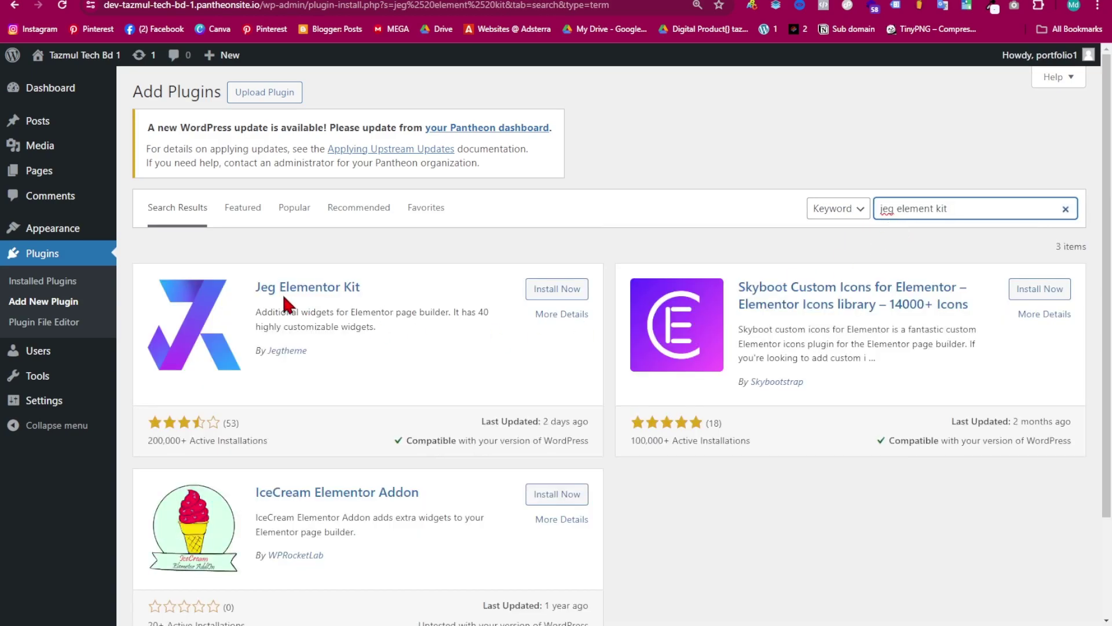
click(539, 289)
- Install the Fluent Forms and Sticky Header Effects for Elementor plugins
drag(966, 205, 870, 222)
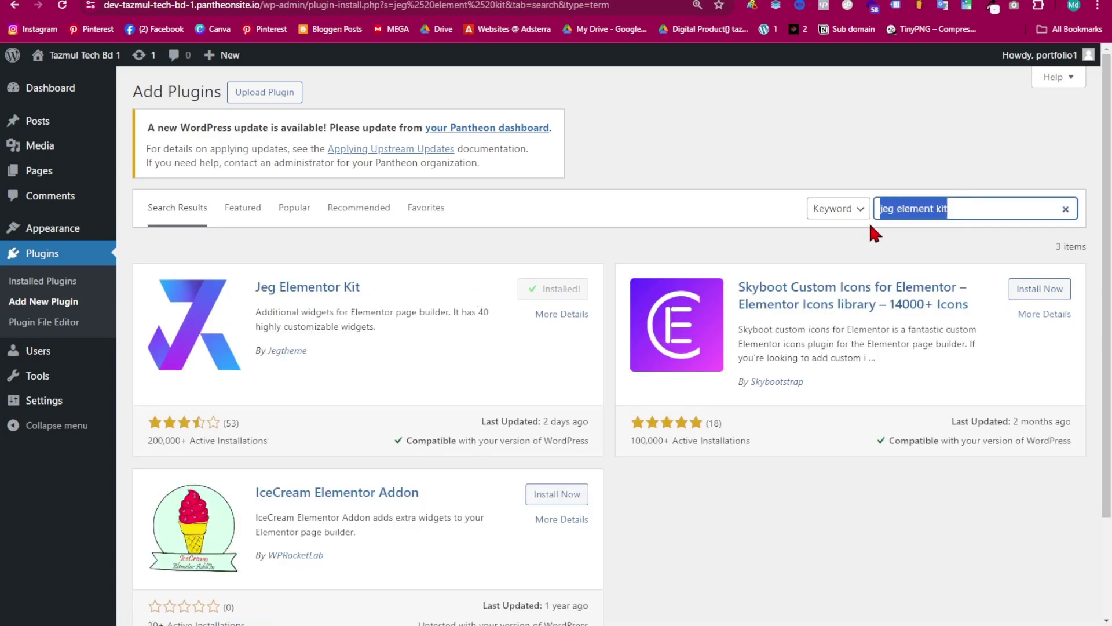
key(BackSpace)
text(fluent)
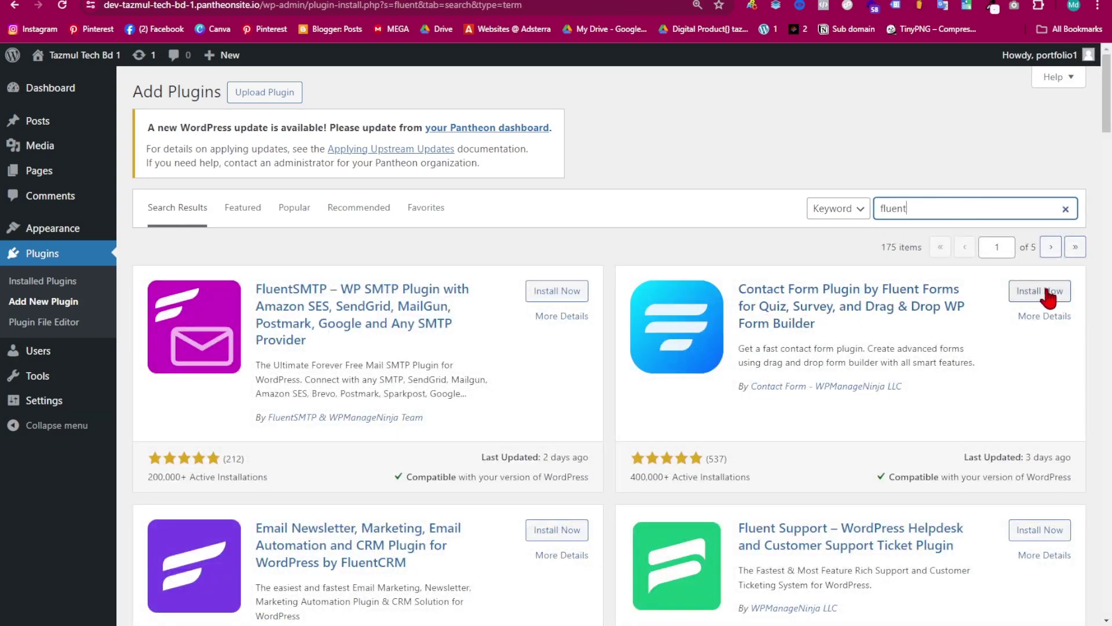
click(1065, 208)
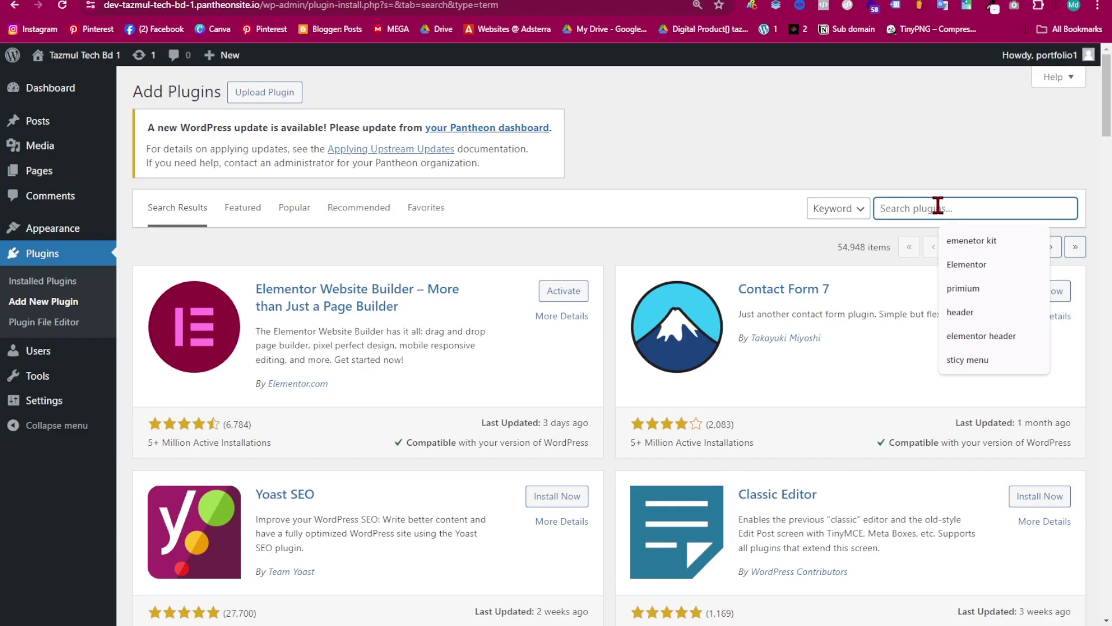
text(sticky header)
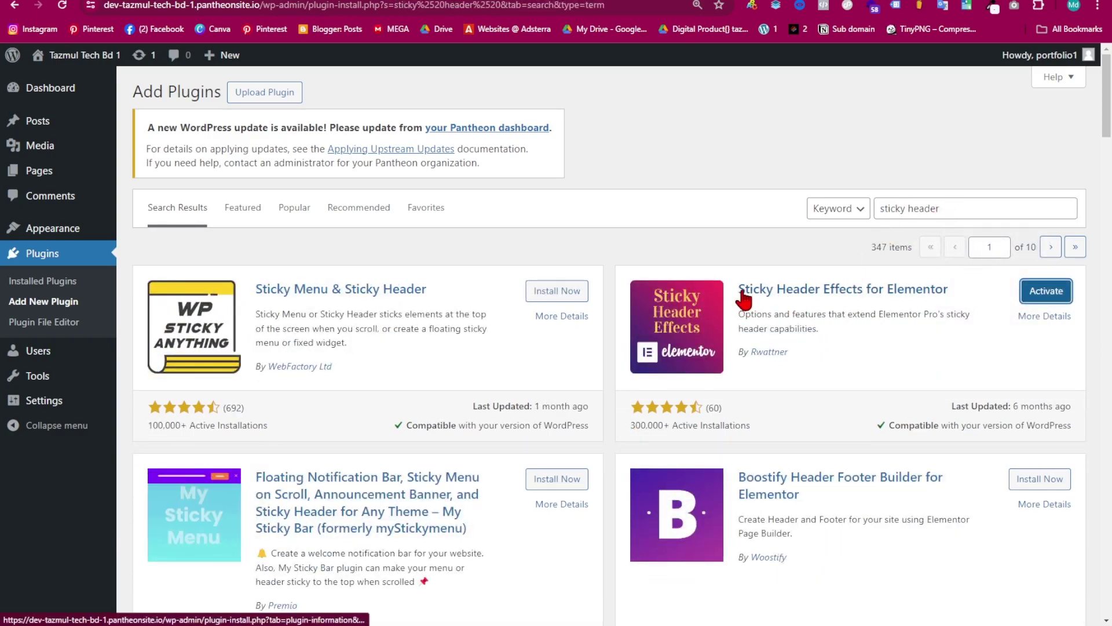
click(56, 284)
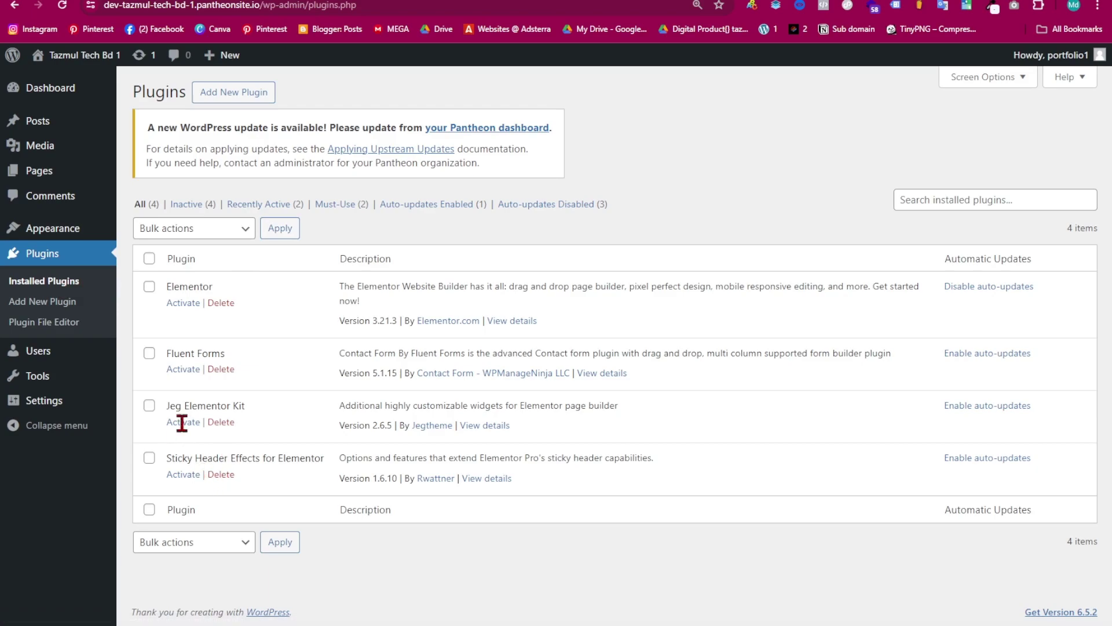
- Activate Elementor and dismiss its setup wizard
click(183, 303)
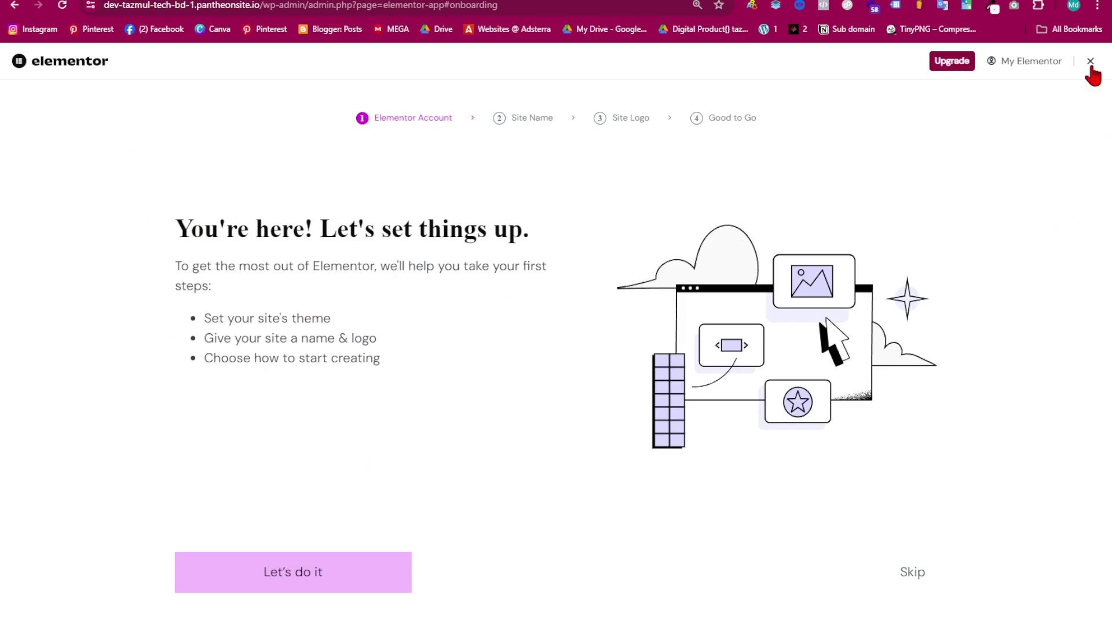
click(1091, 64)
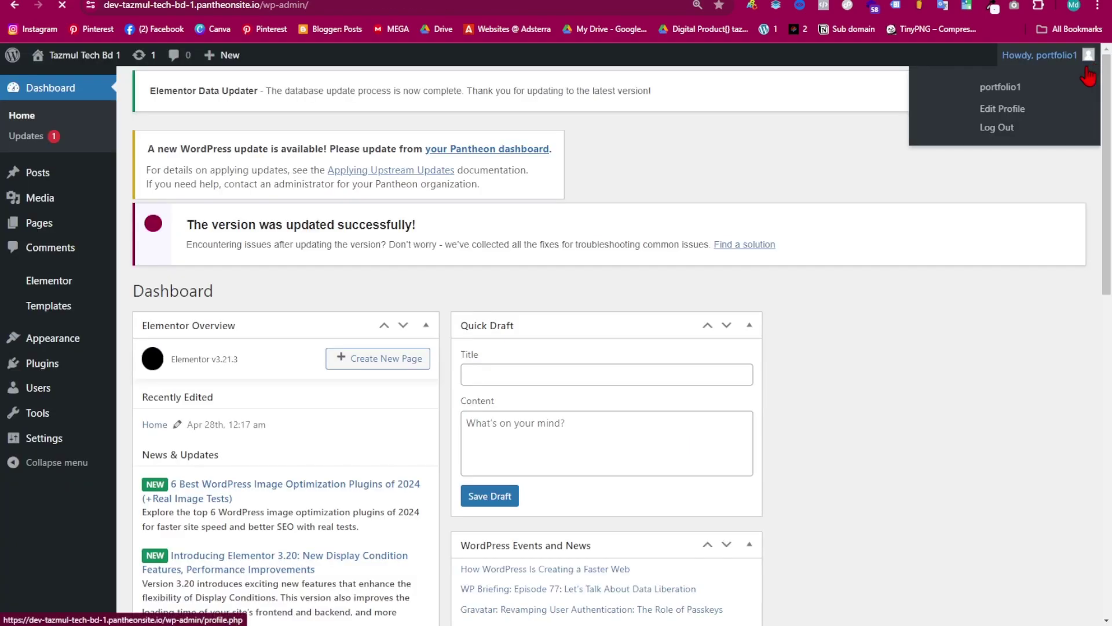
scroll(281, 360, down, 10)
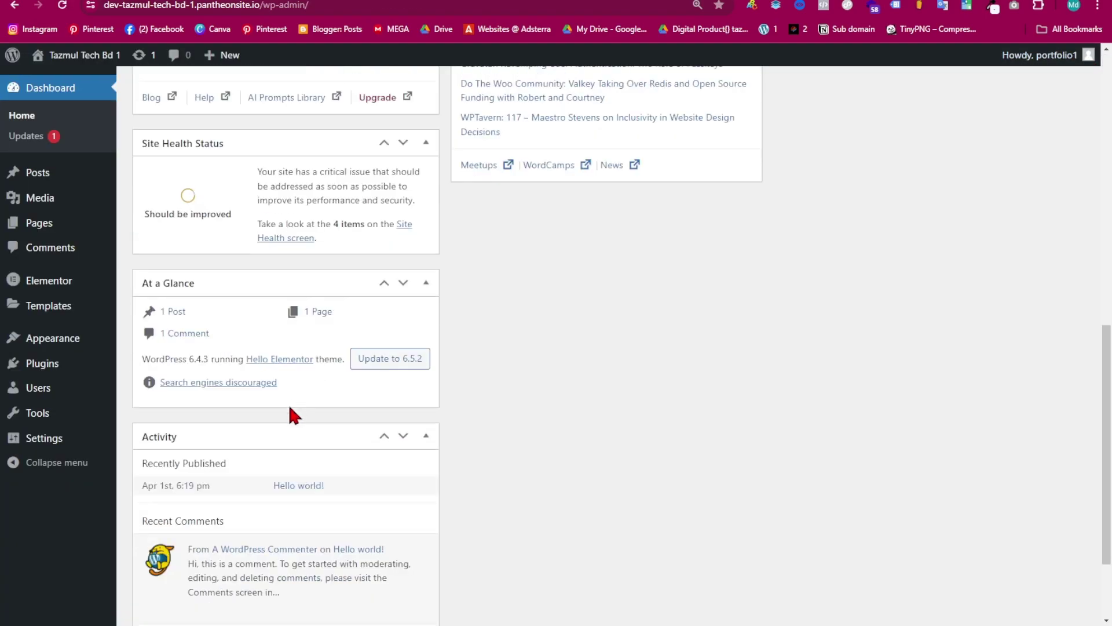
mouse_move(56, 285)
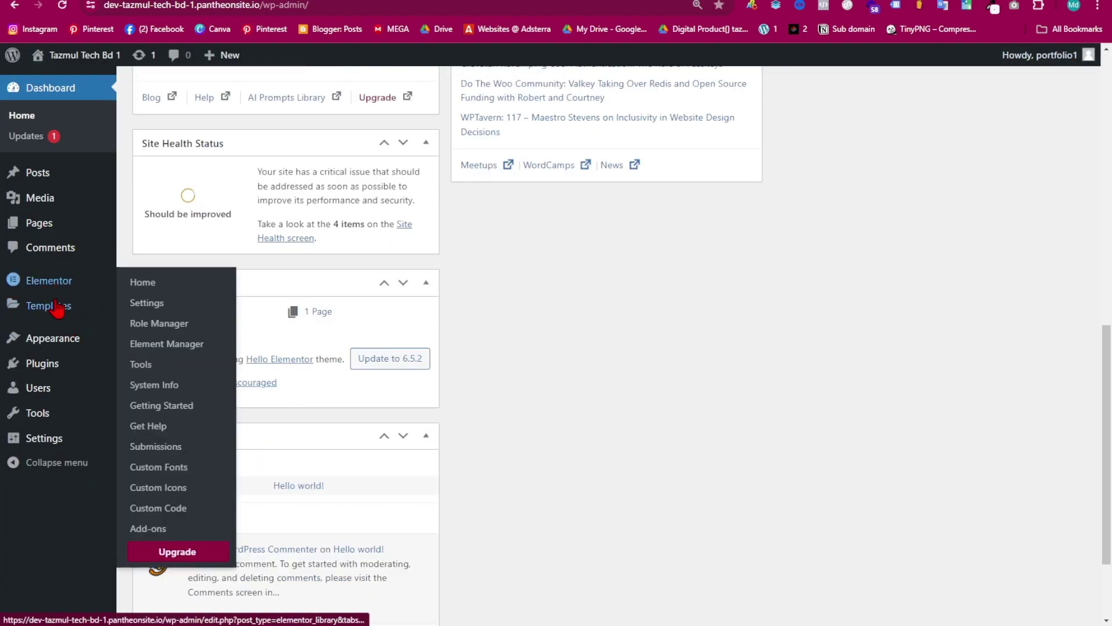
mouse_move(48, 369)
click(142, 366)
scroll(220, 324, down, 1)
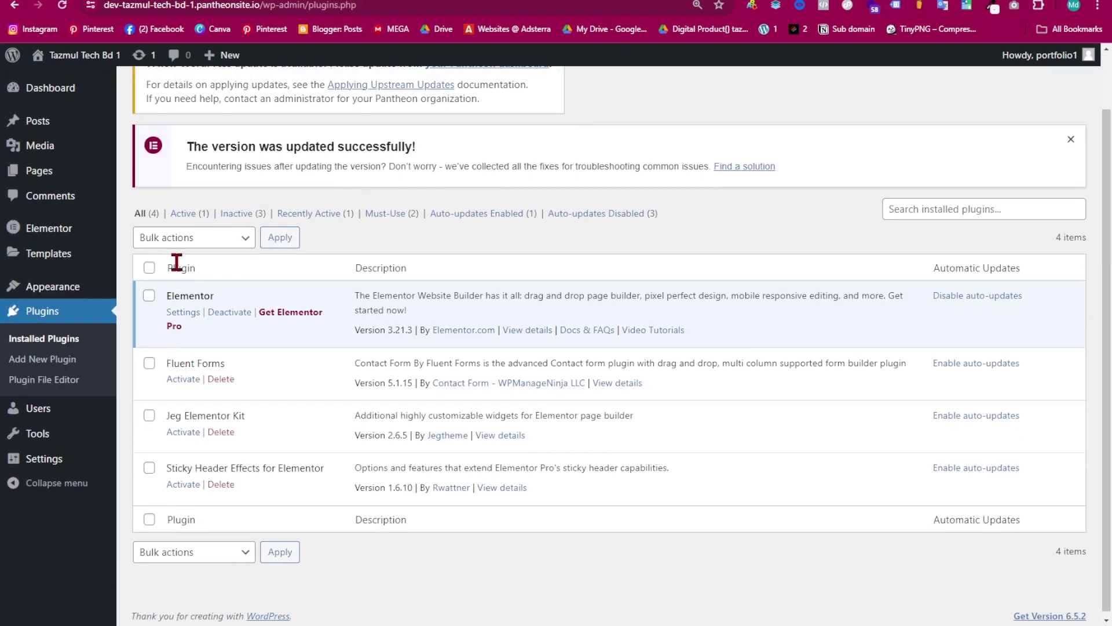
- Bulk-activate Fluent Forms, Jeg Elementor Kit and Sticky Header Effects for Elementor
click(200, 238)
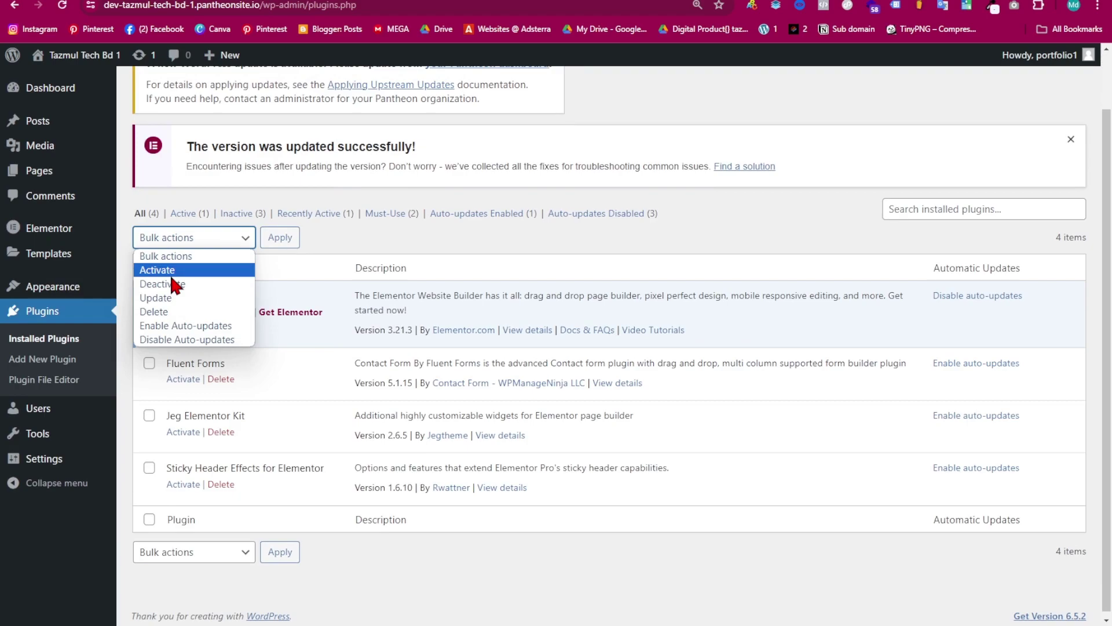
click(197, 270)
click(149, 363)
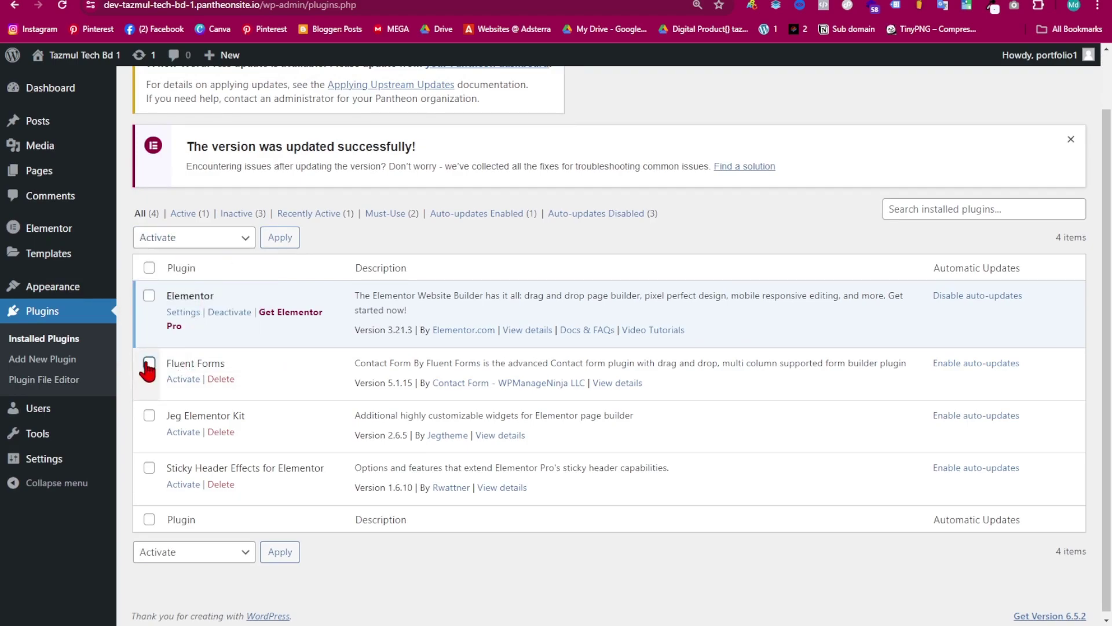
click(149, 415)
click(149, 468)
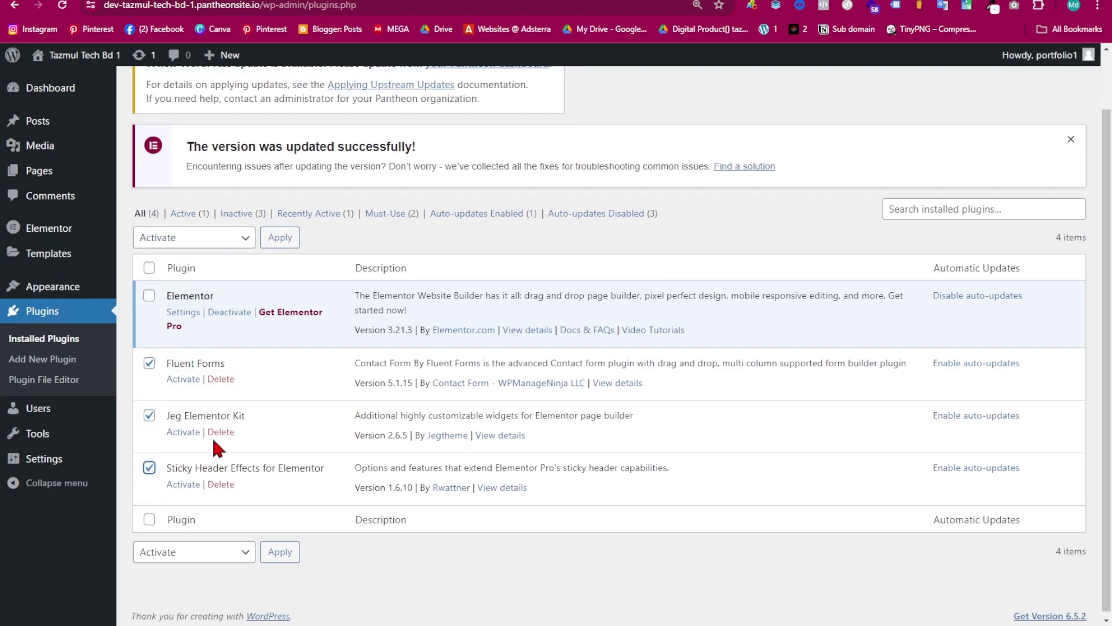
click(279, 237)
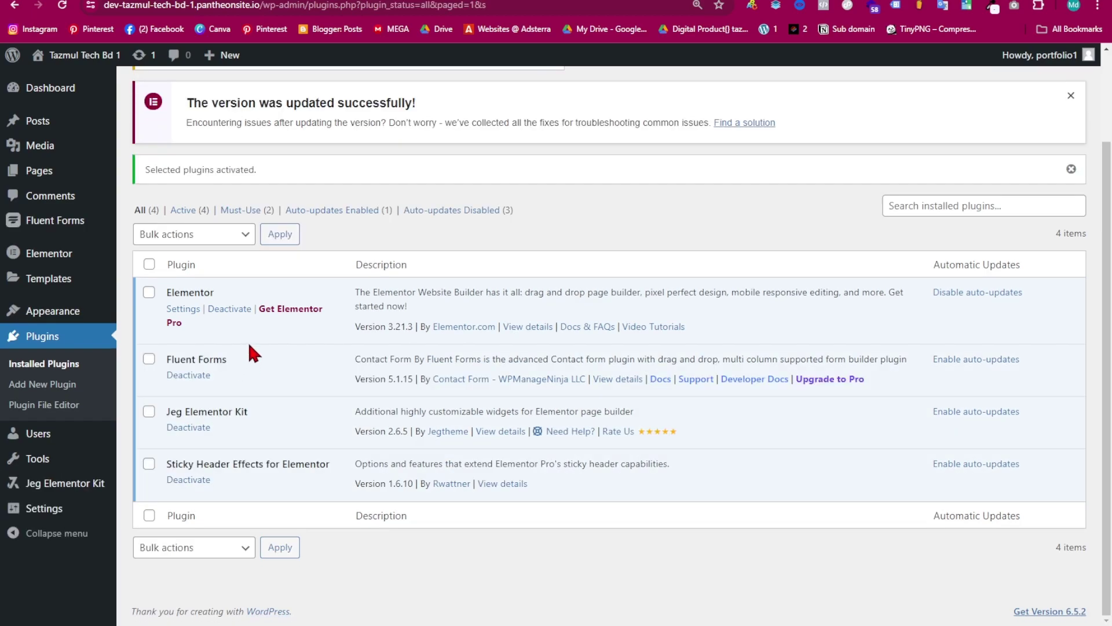
click(149, 291)
click(150, 292)
- Create a page titled 'Home' with the Elementor Full Width template and edit it in Elementor
mouse_move(64, 174)
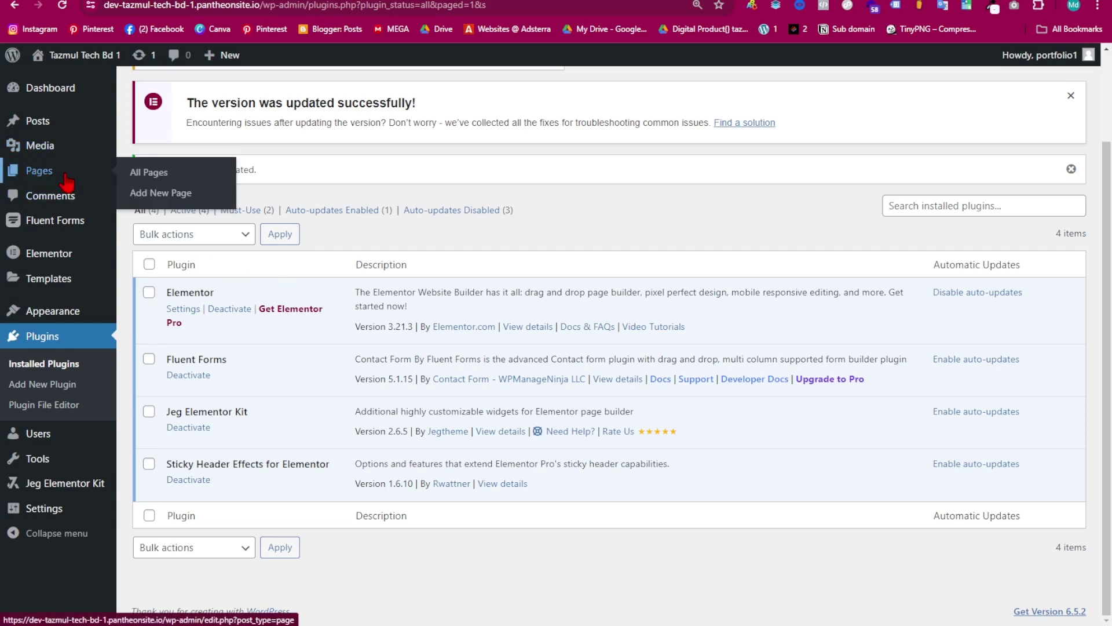
click(136, 197)
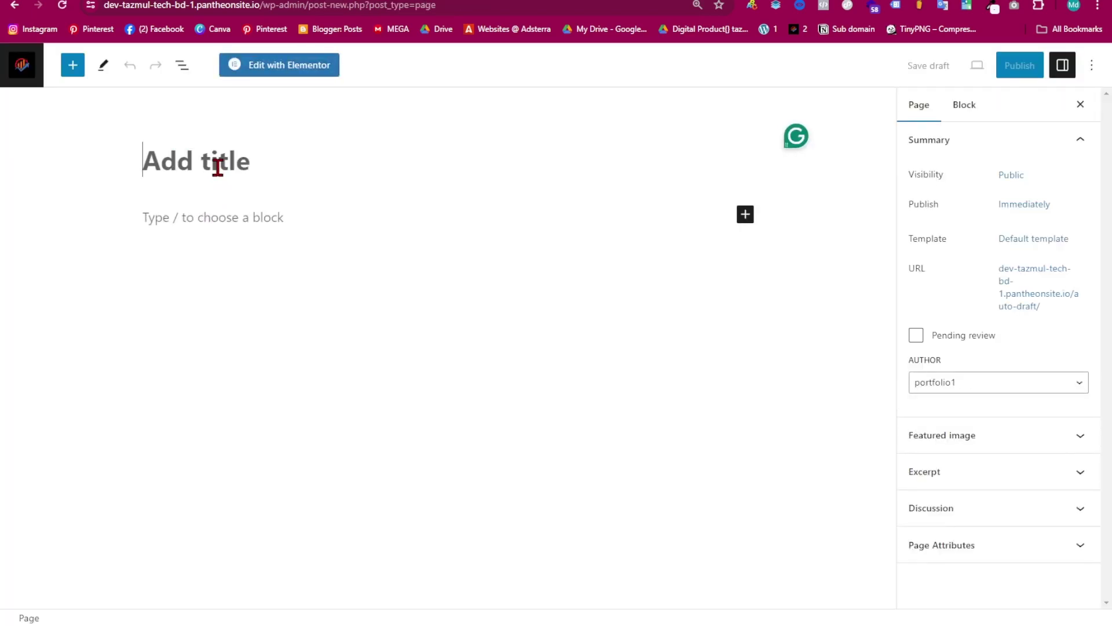
text(Home)
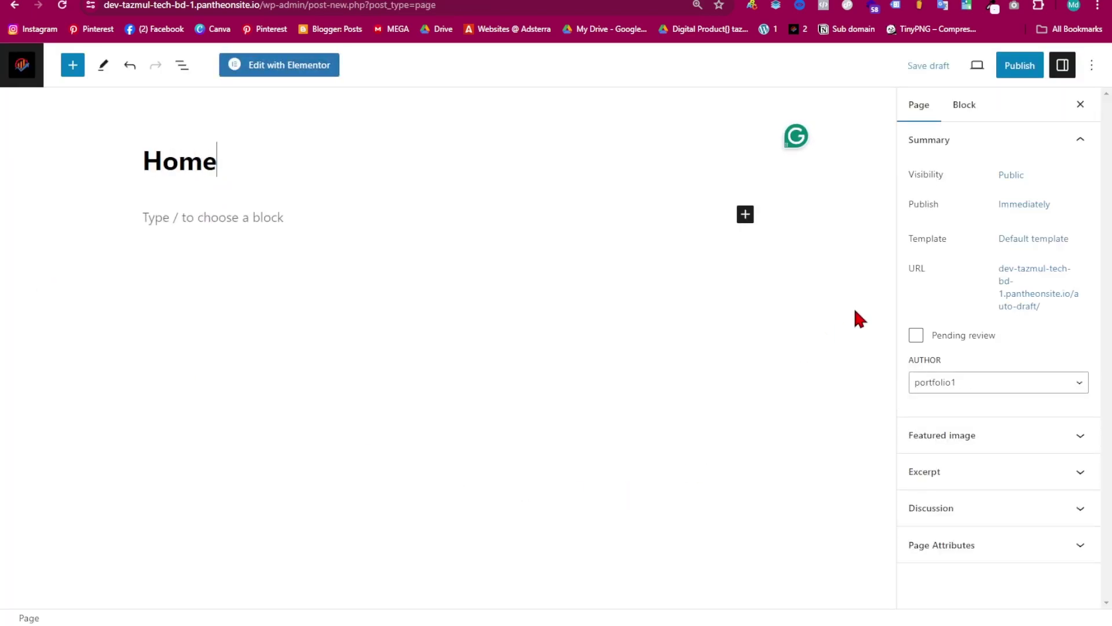
click(1042, 240)
click(997, 346)
click(985, 391)
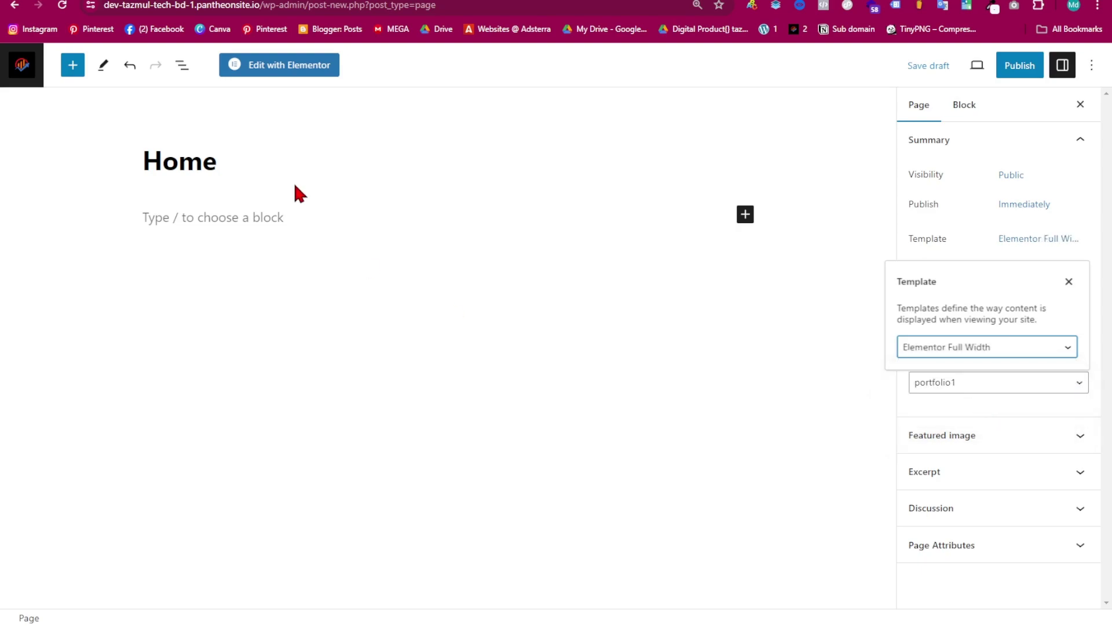
click(288, 74)
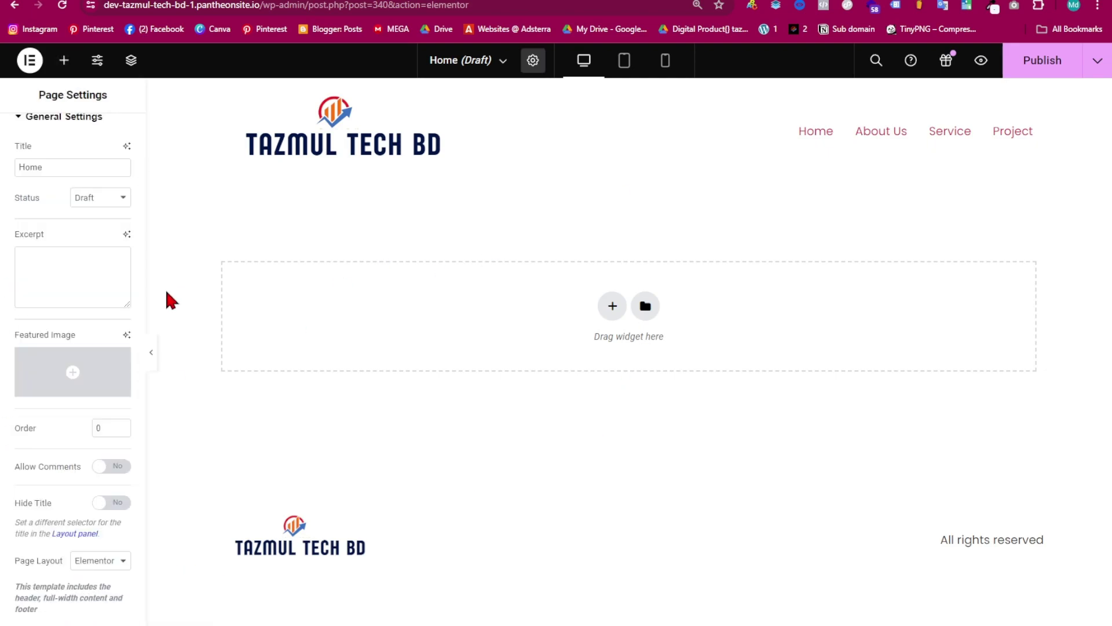
- Set the page layout to Elementor Canvas
scroll(77, 300, up, 2)
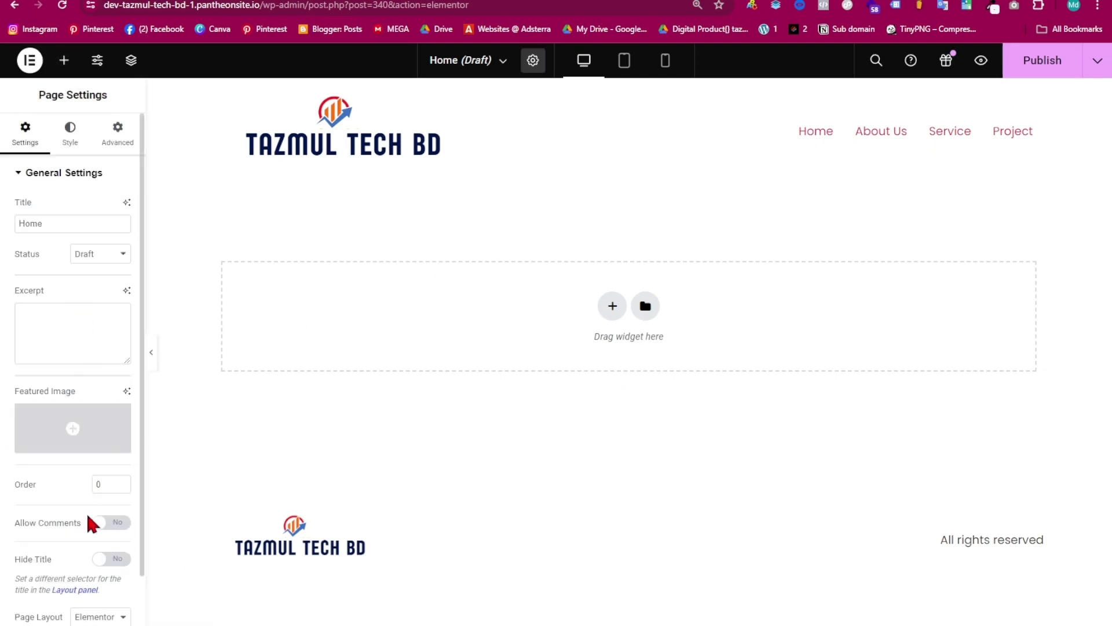
scroll(49, 541, down, 1)
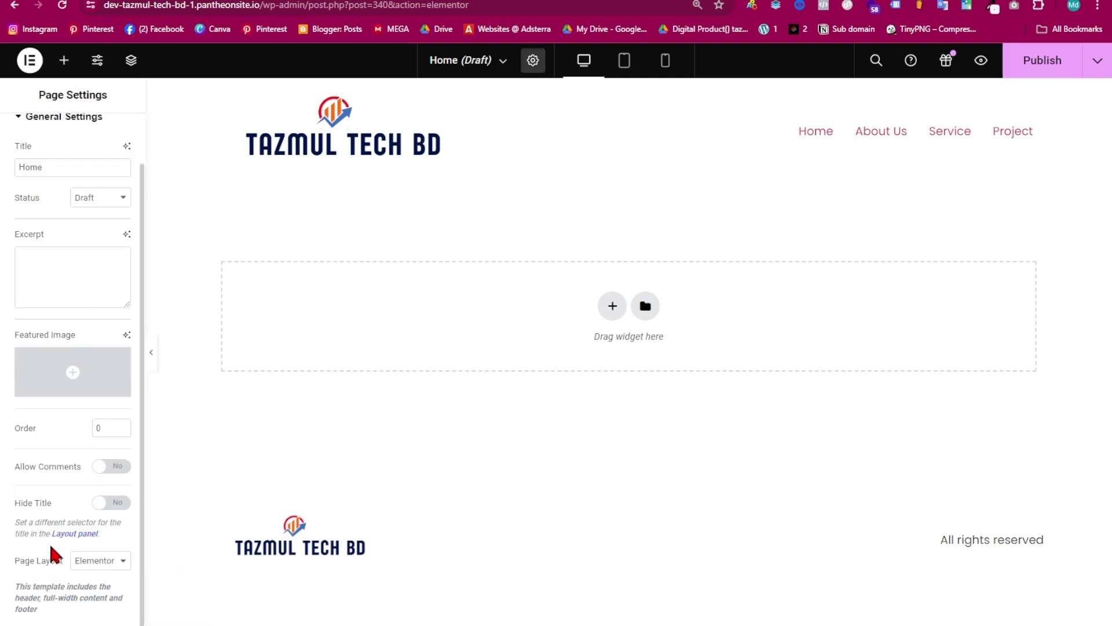
click(104, 563)
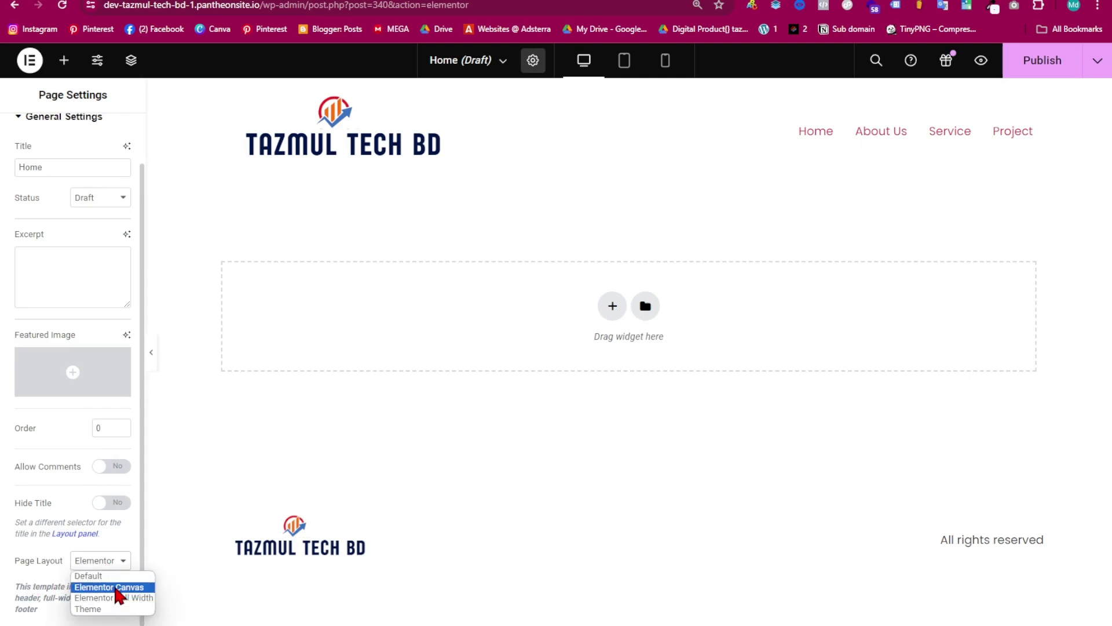
click(116, 588)
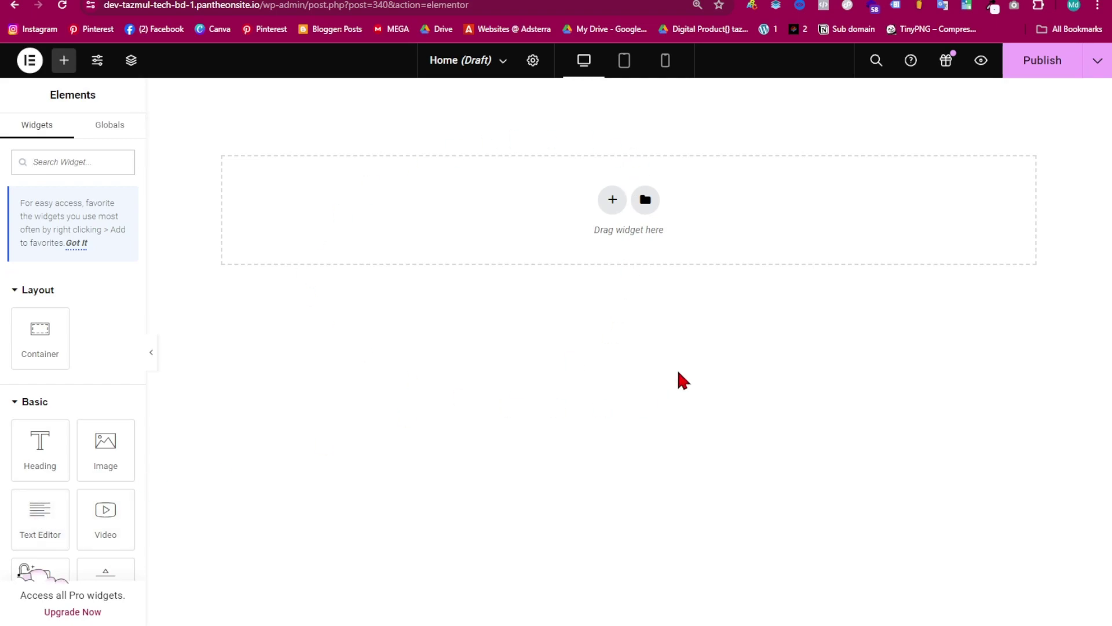
- Add a two-column container and duplicate a column to make three columns
click(612, 200)
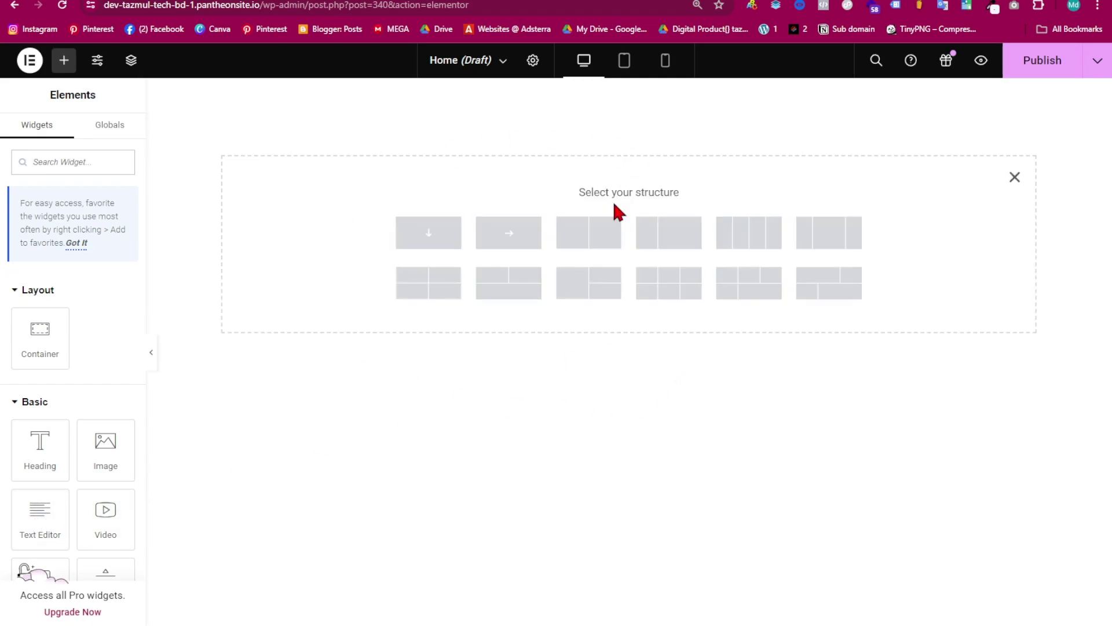
click(588, 234)
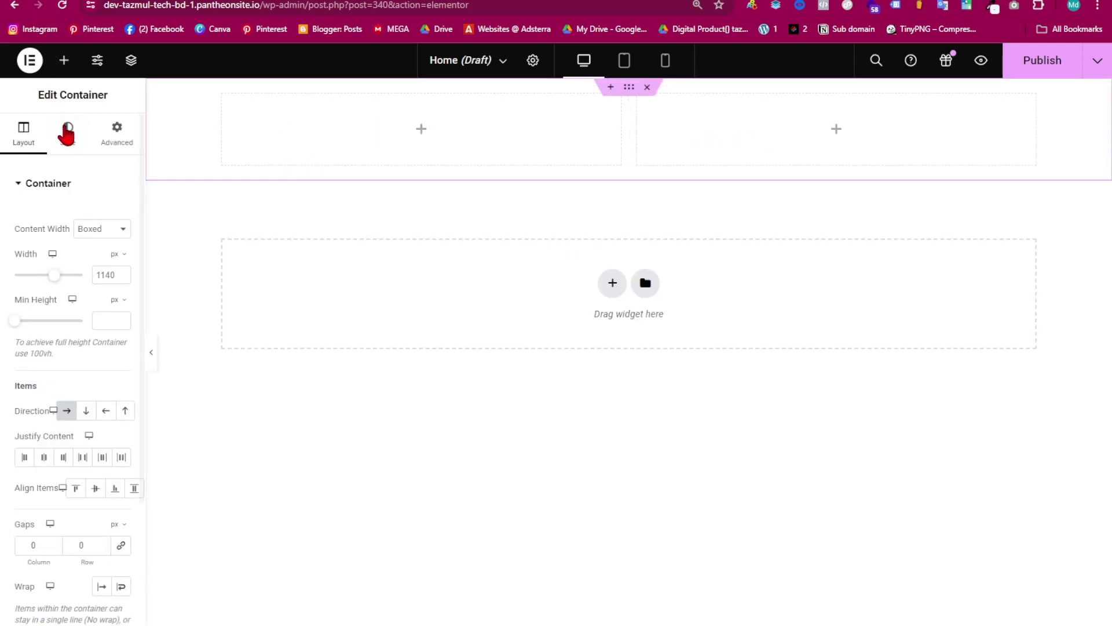
right_click(225, 100)
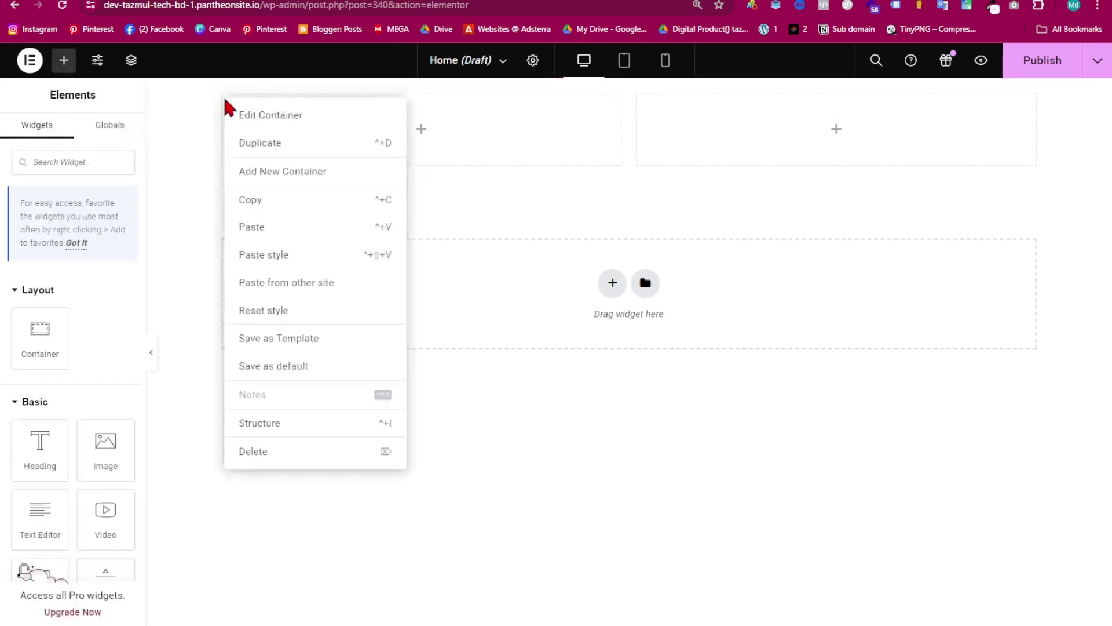
click(304, 144)
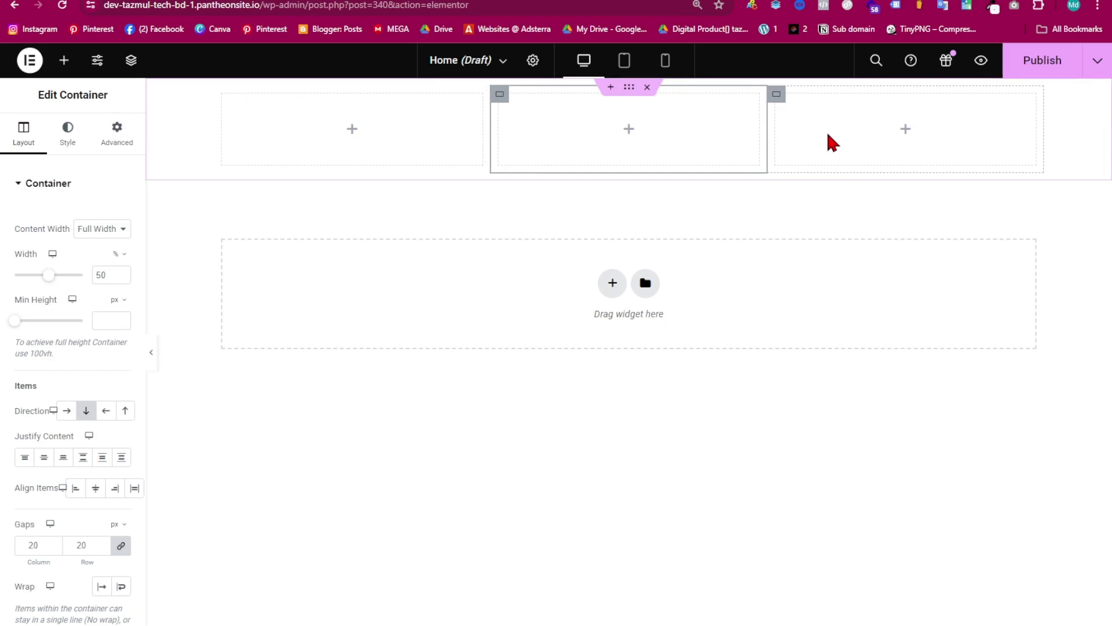
click(545, 126)
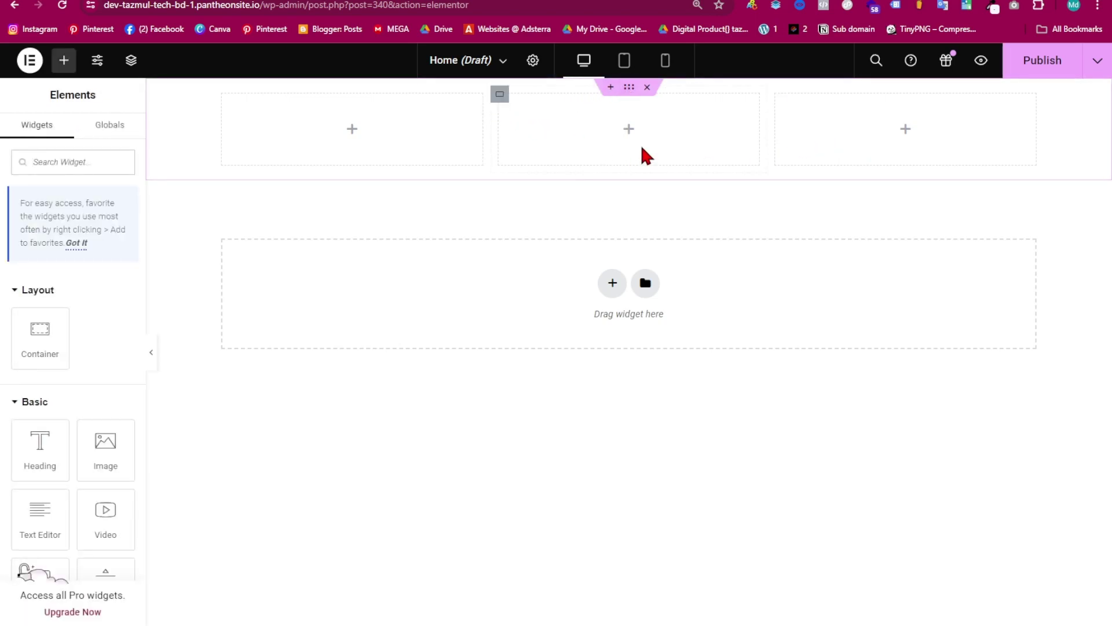
click(628, 93)
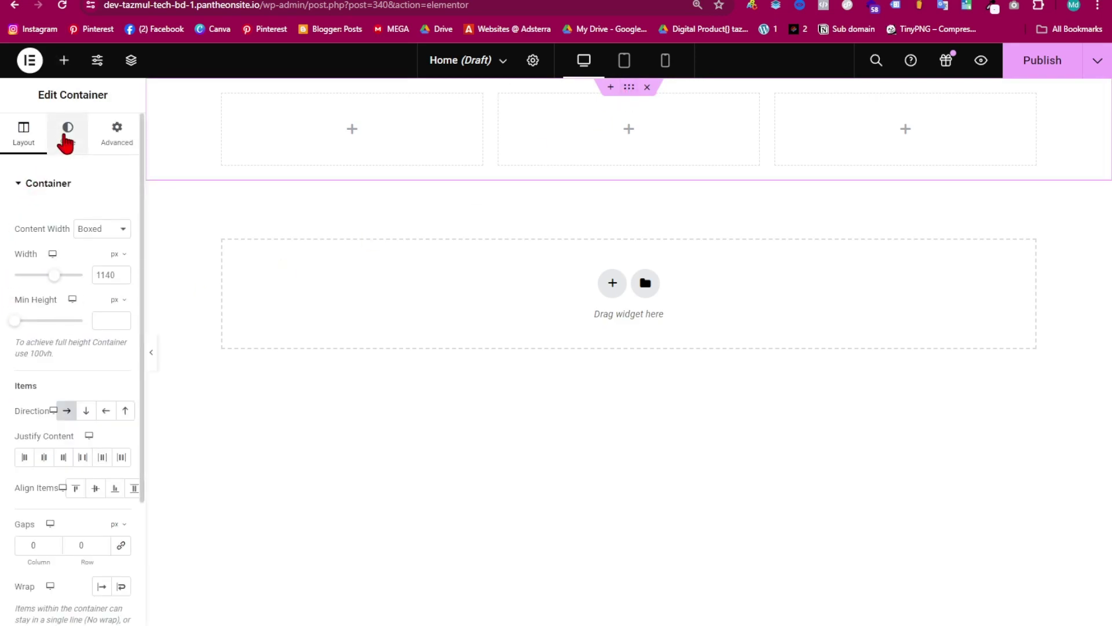
click(67, 134)
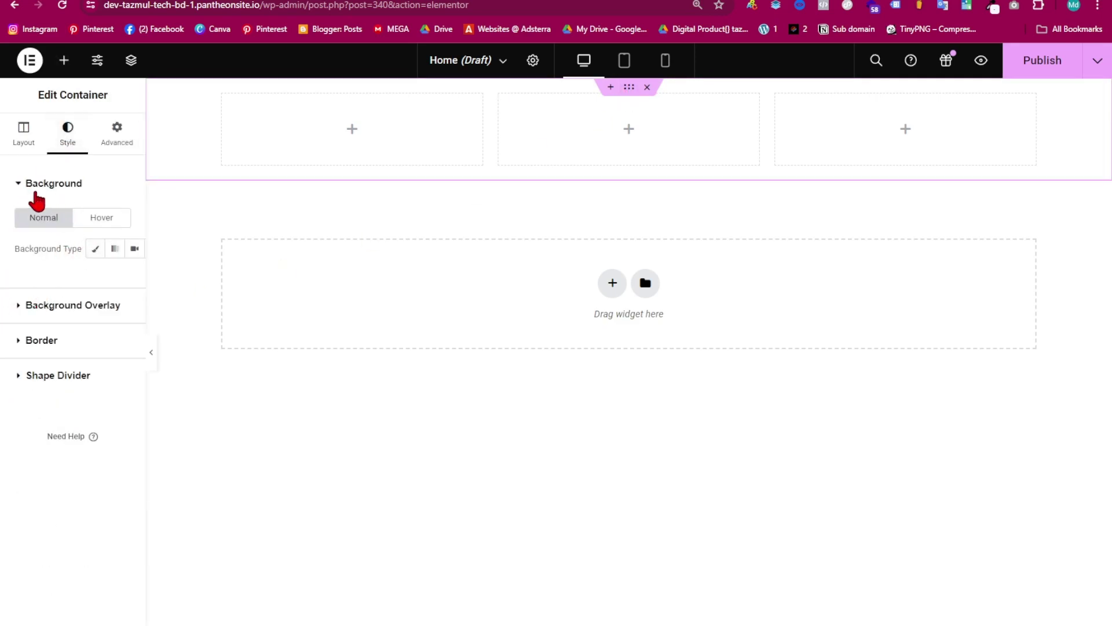
- Give the container a dark-to-violet purple gradient background angled at 249°
click(114, 250)
click(119, 309)
key(ctrl+v)
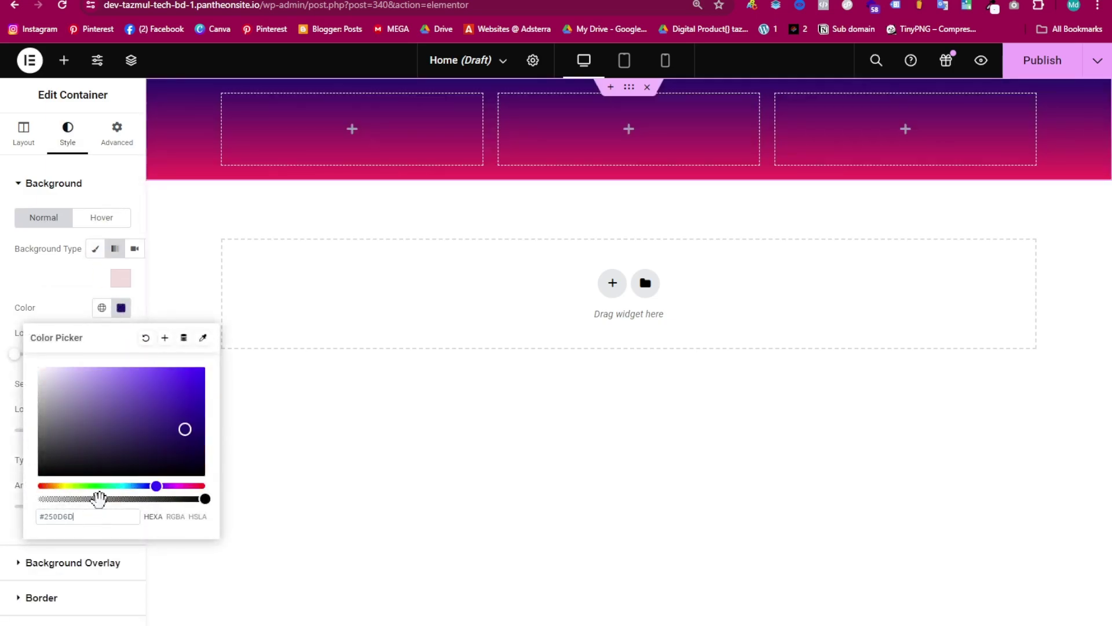
click(121, 308)
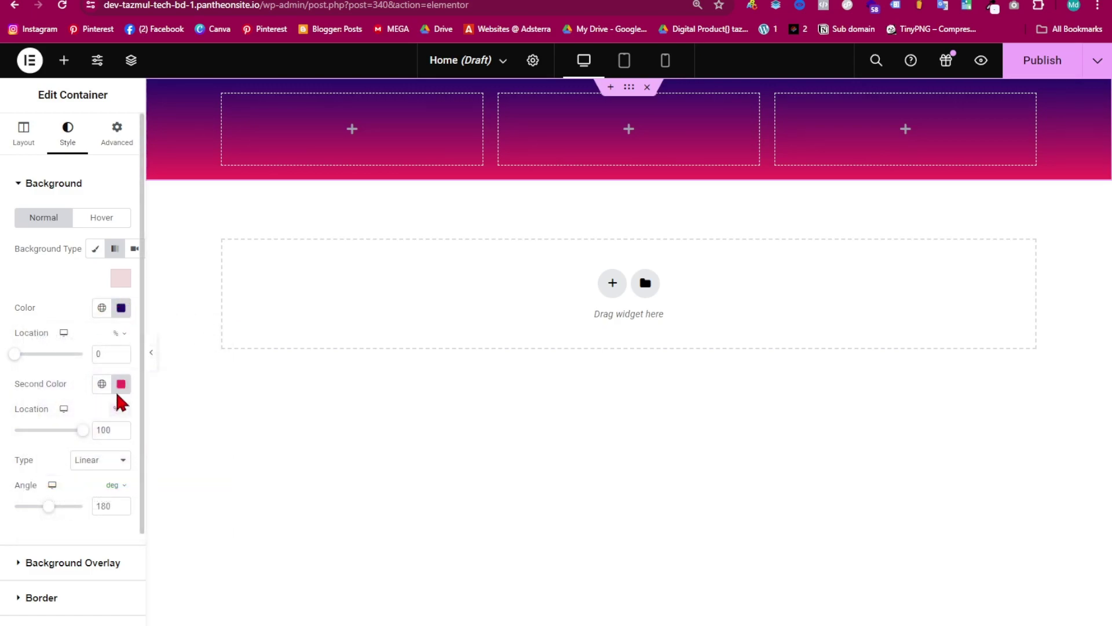
click(121, 384)
key(ctrl+v)
click(272, 460)
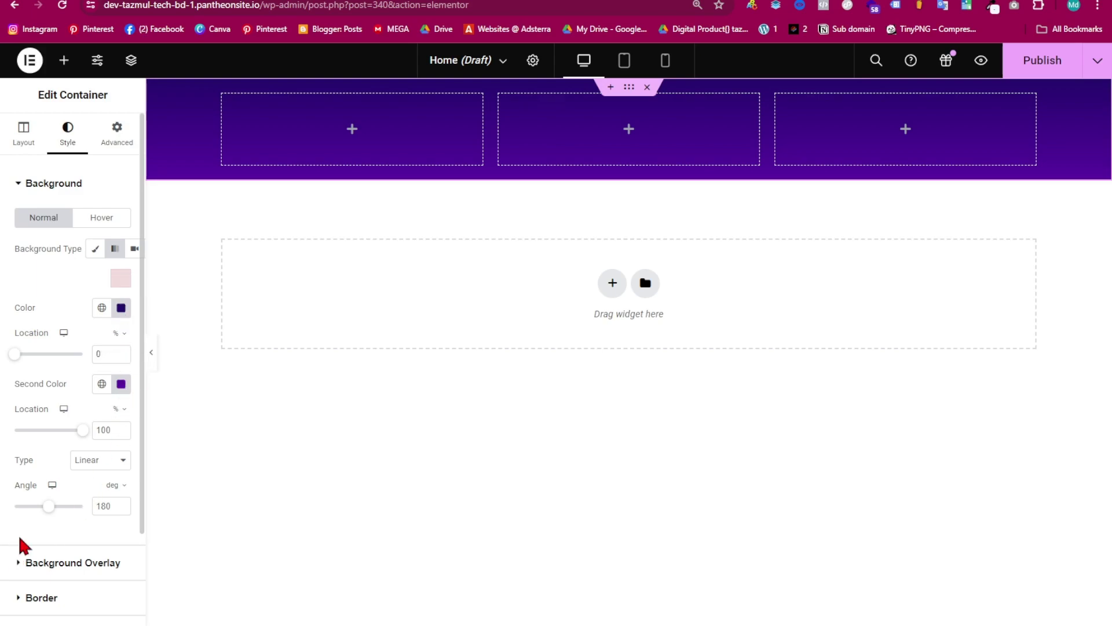
mouse_move(49, 506)
mouse_down()
mouse_move(17, 514)
mouse_move(62, 506)
mouse_up()
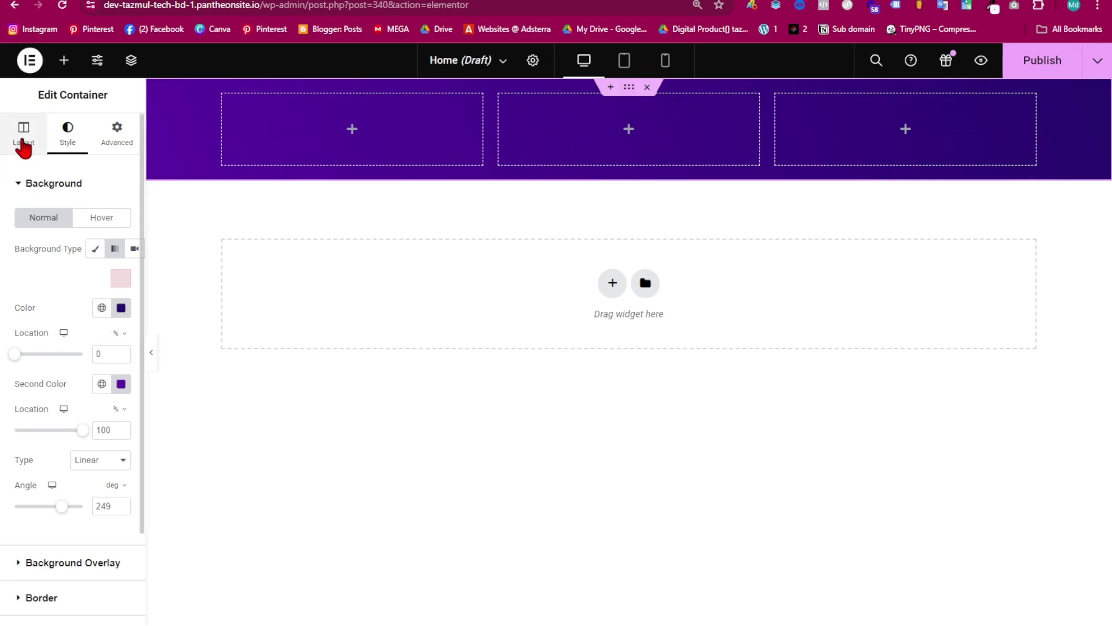
- Set the container's minimum height to 560 px
click(24, 143)
drag(10, 322, 17, 323)
drag(97, 320, 133, 338)
text(560)
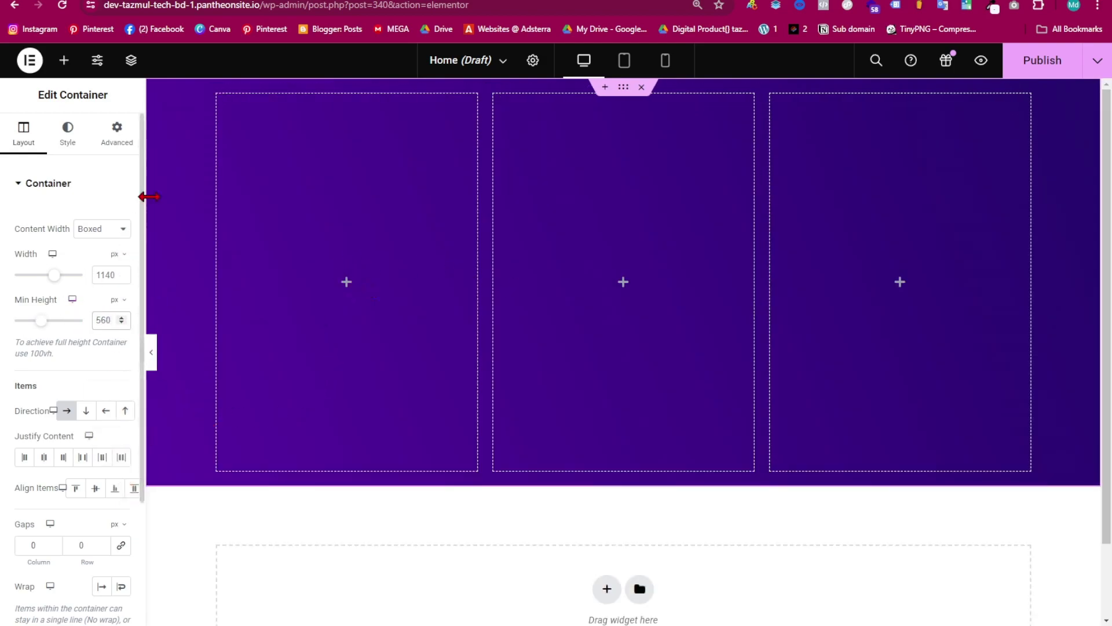
- Add an Image widget to the middle column showing the portrait photo from the Media Library
click(64, 60)
scroll(108, 339, down, 2)
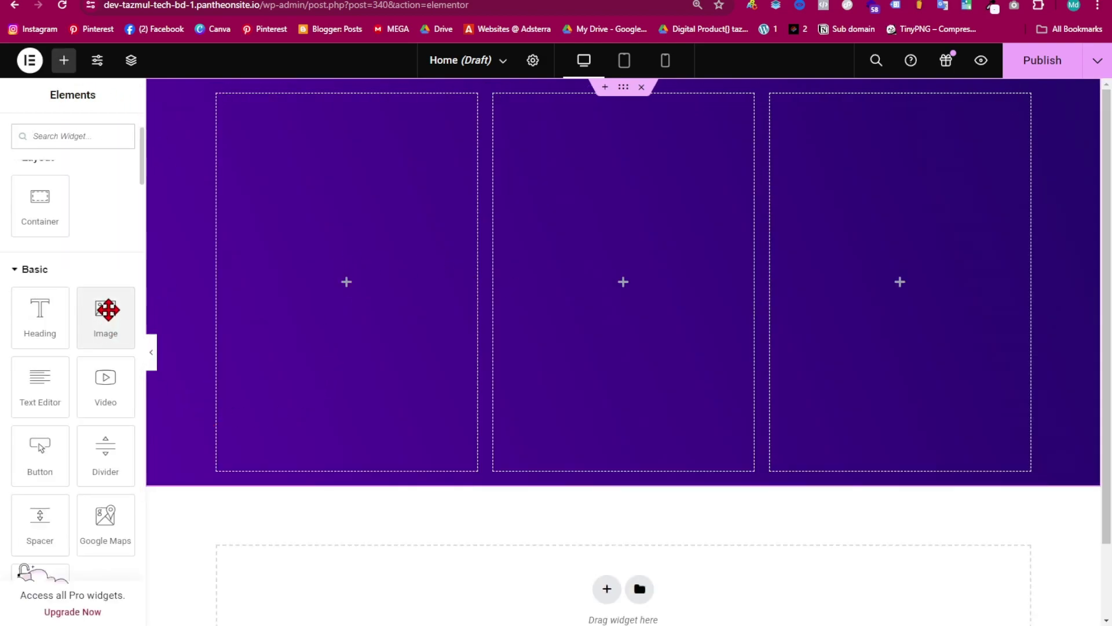
drag(106, 318, 602, 316)
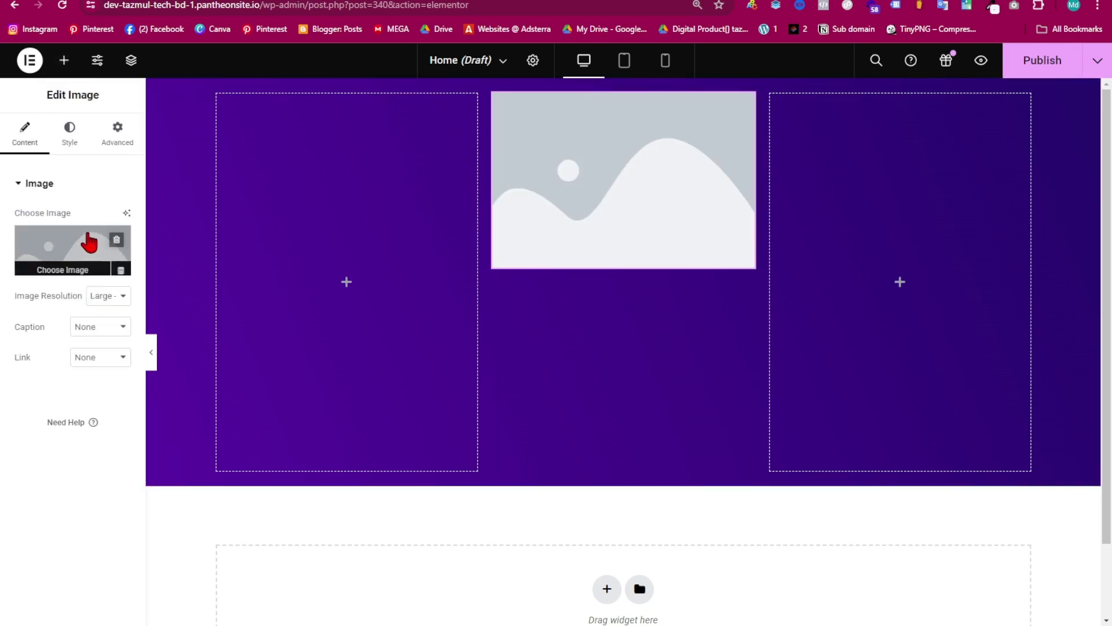
click(71, 251)
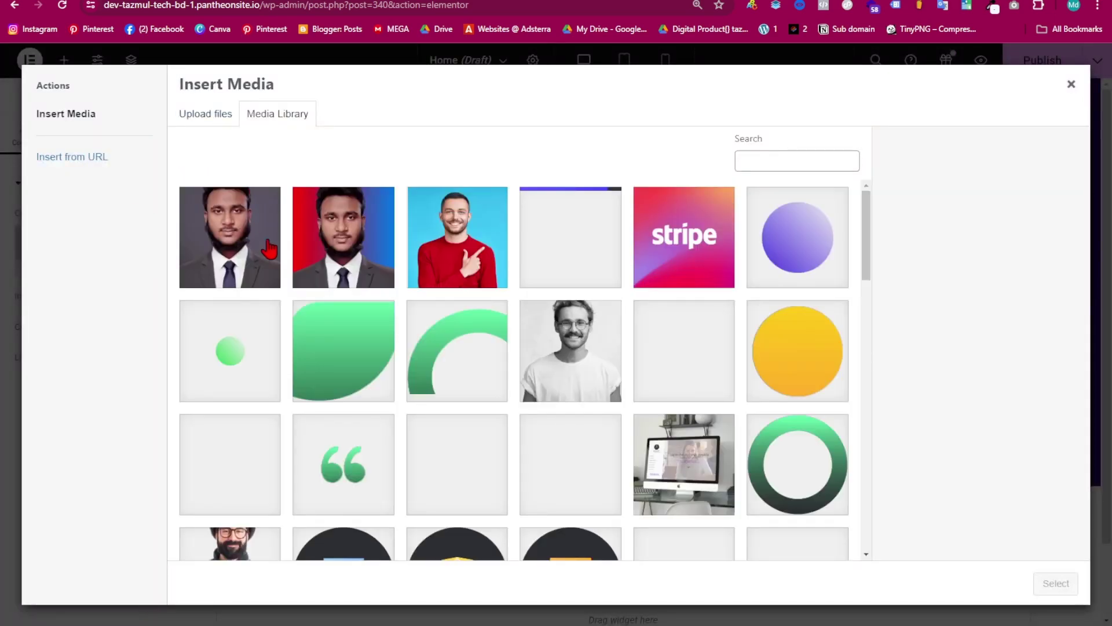
click(244, 246)
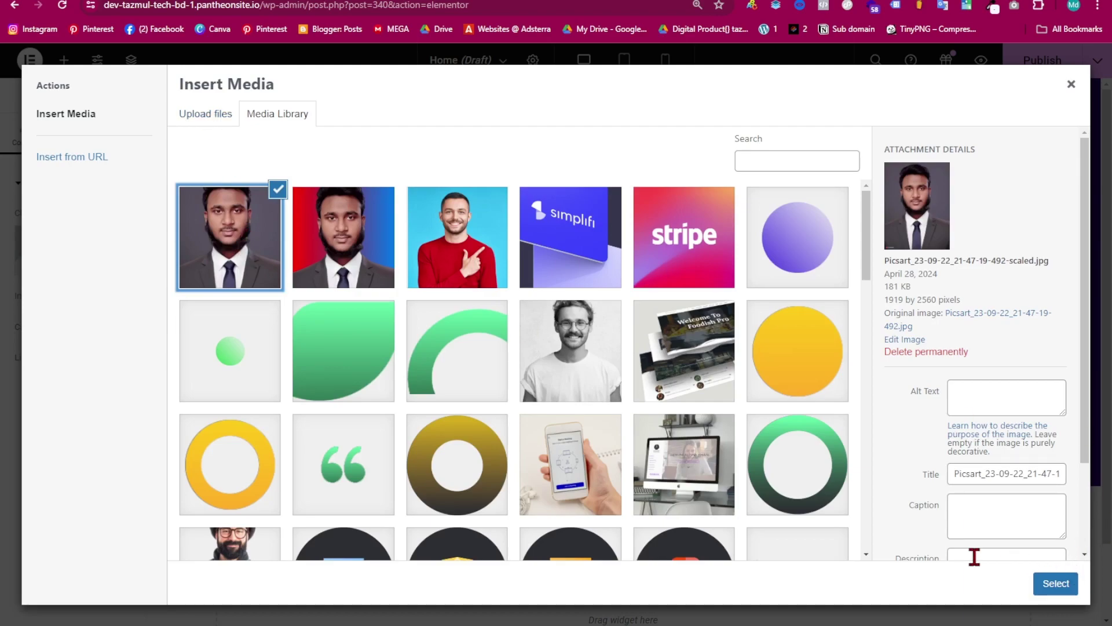
click(1069, 585)
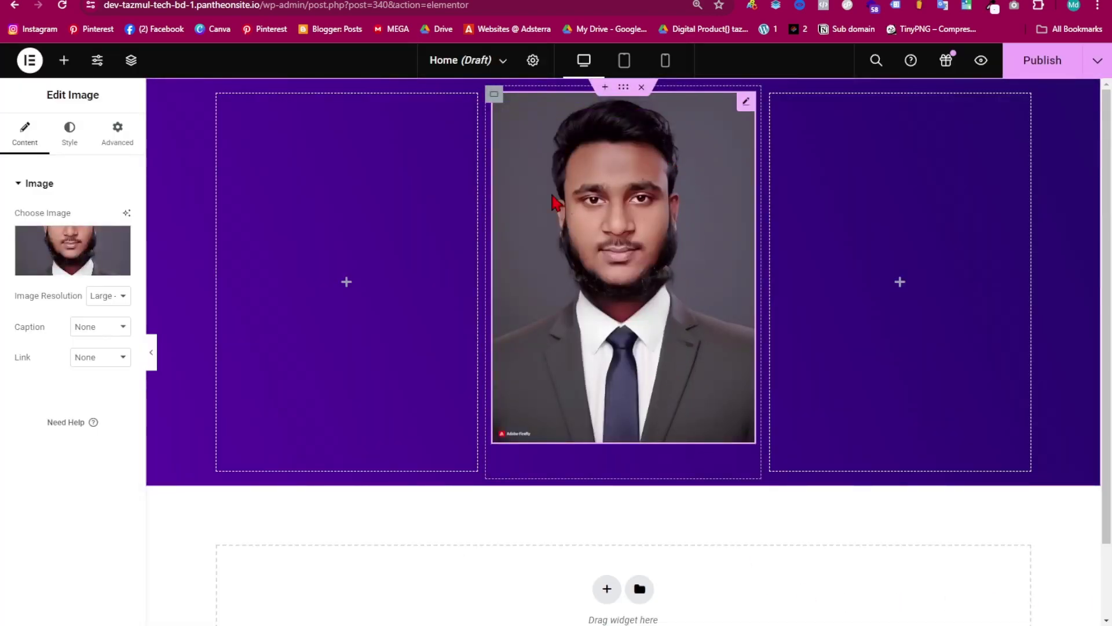
- Round the portrait's corners with a border radius of 36
click(70, 140)
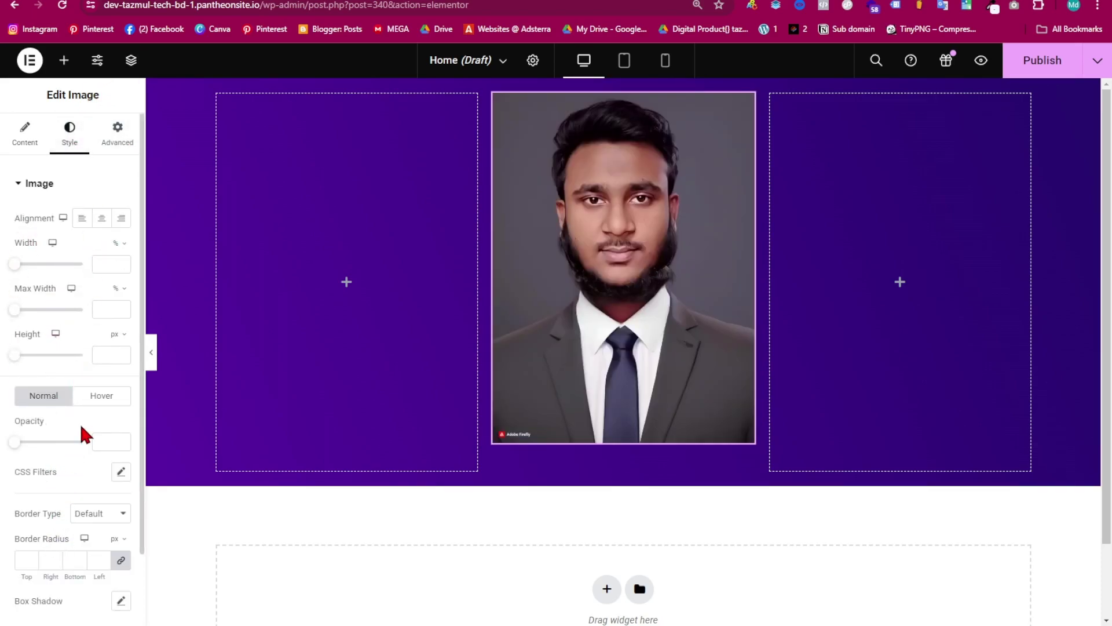
scroll(78, 420, down, 2)
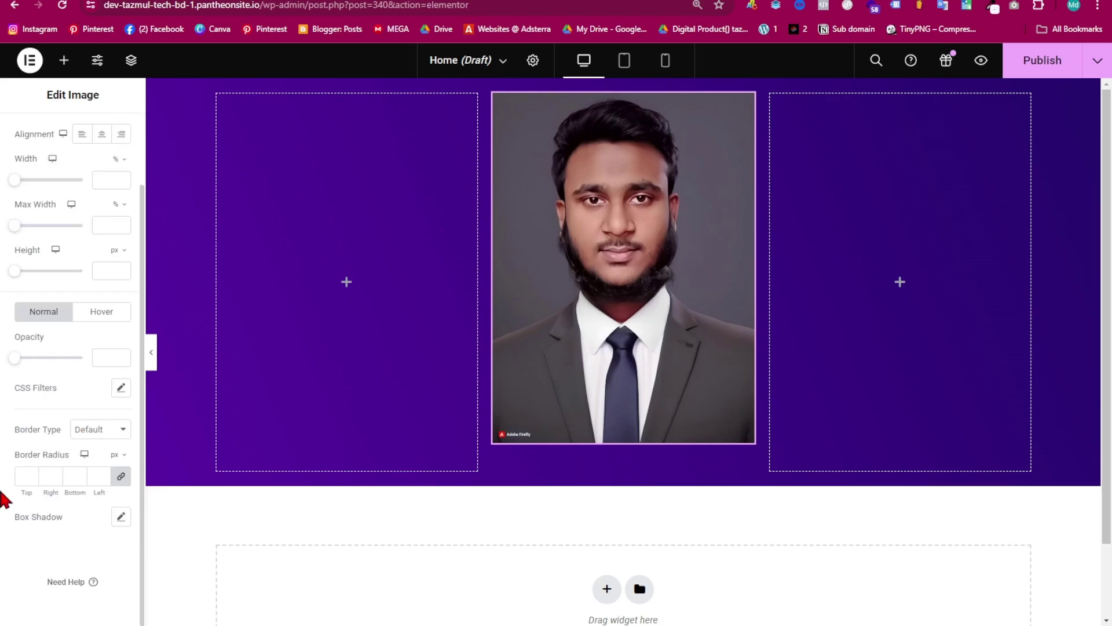
click(32, 472)
text(36)
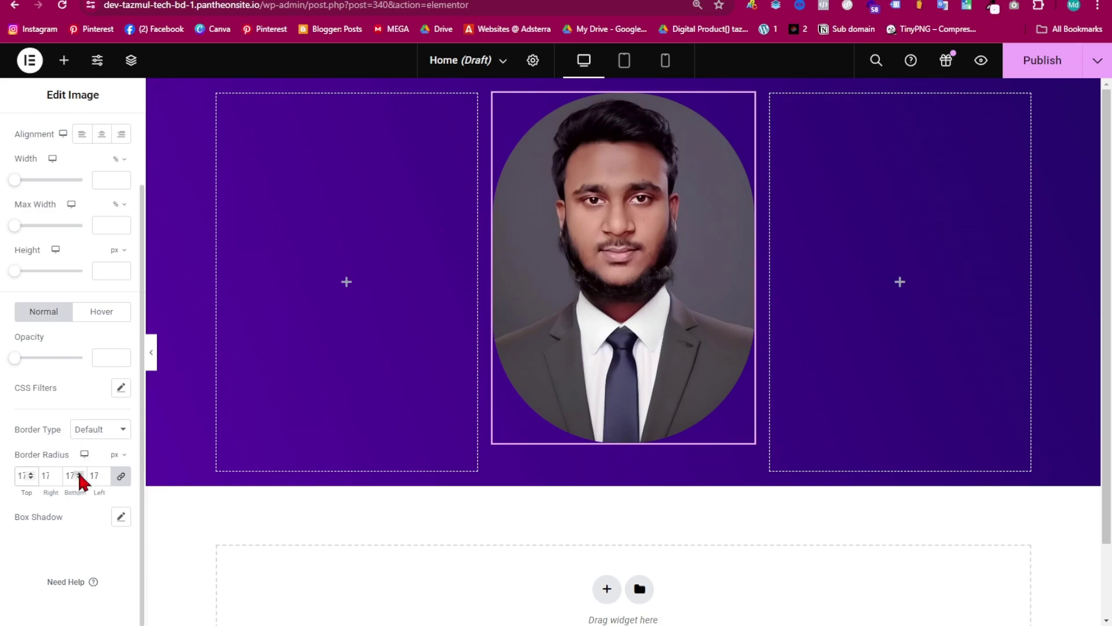
- Give the portrait a solid 1 px white (#FFFFFF) border and preview the hero
click(98, 439)
click(100, 467)
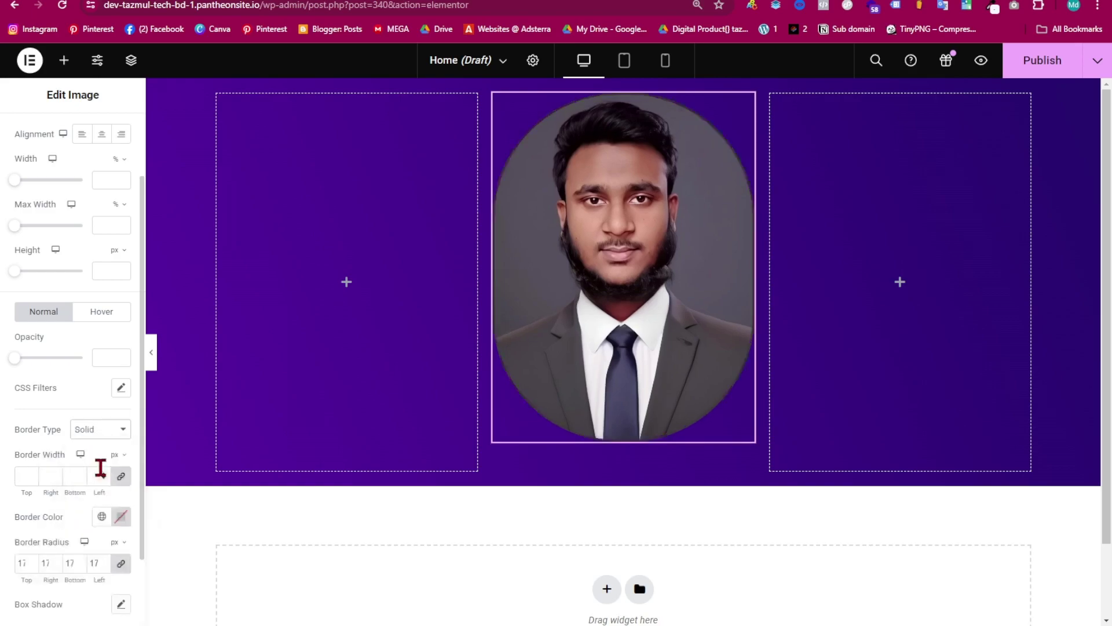
click(30, 473)
click(120, 517)
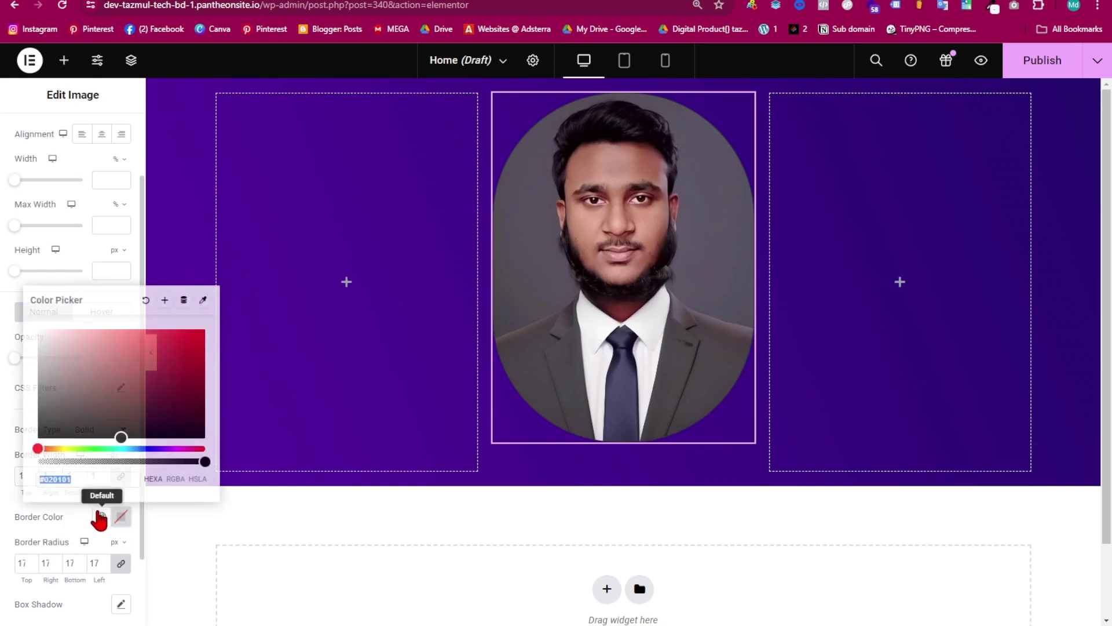
drag(119, 437, 27, 307)
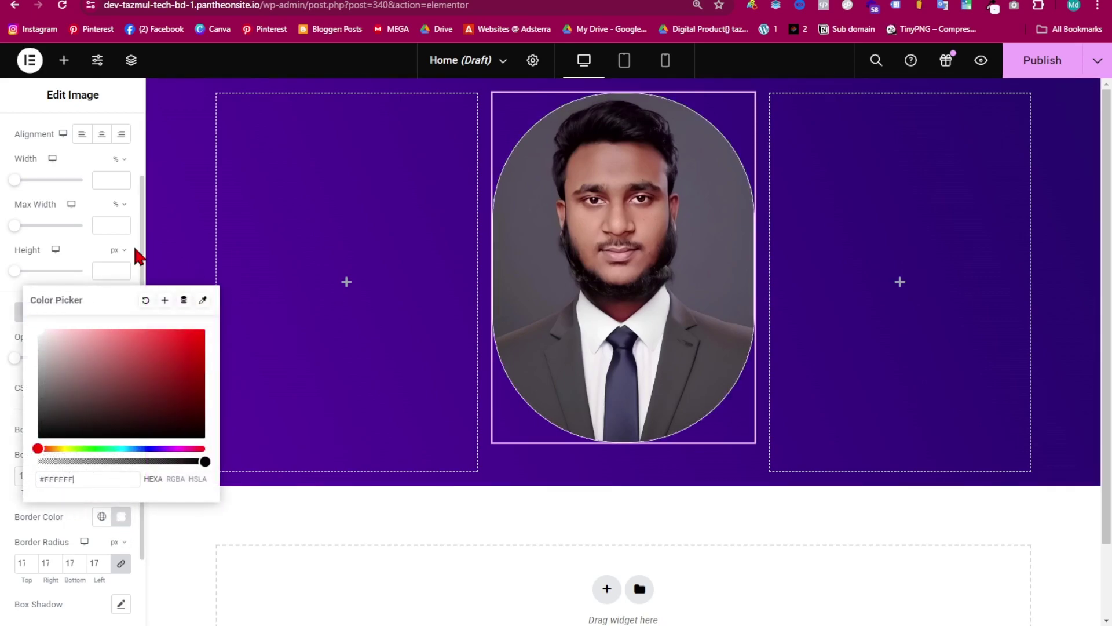
scroll(135, 250, down, 2)
click(150, 354)
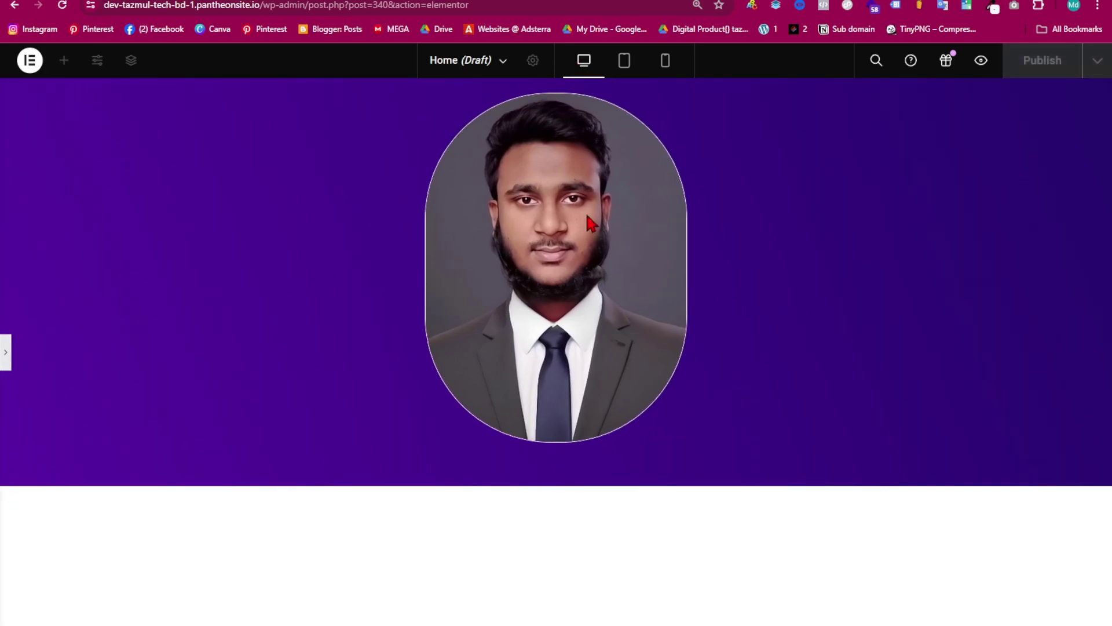
click(7, 357)
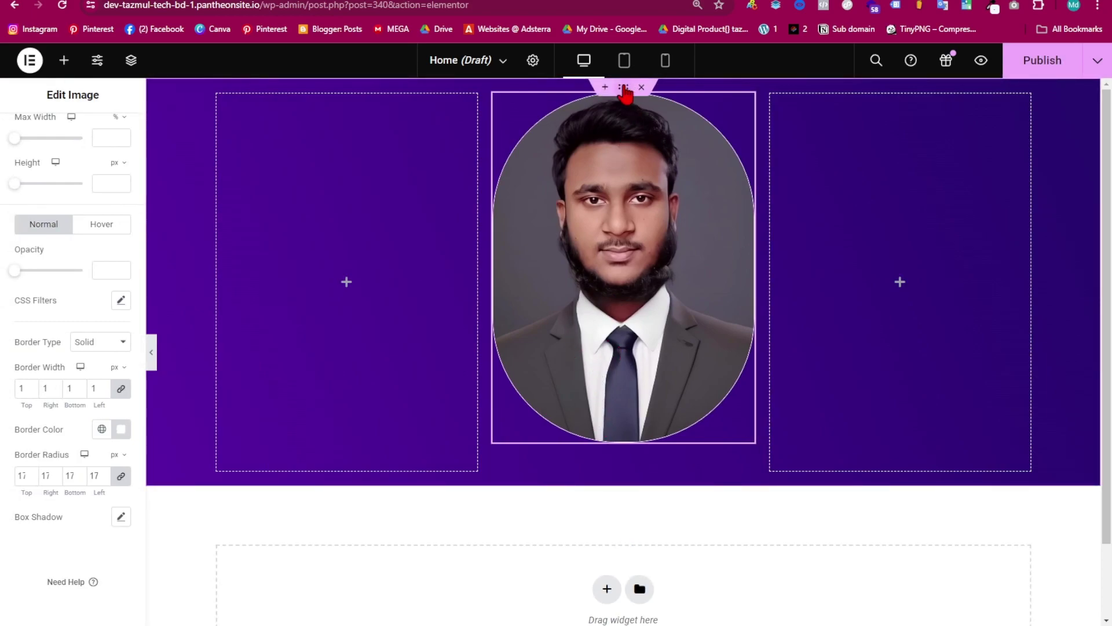
- Centre the hero's columns horizontally and vertically
click(624, 88)
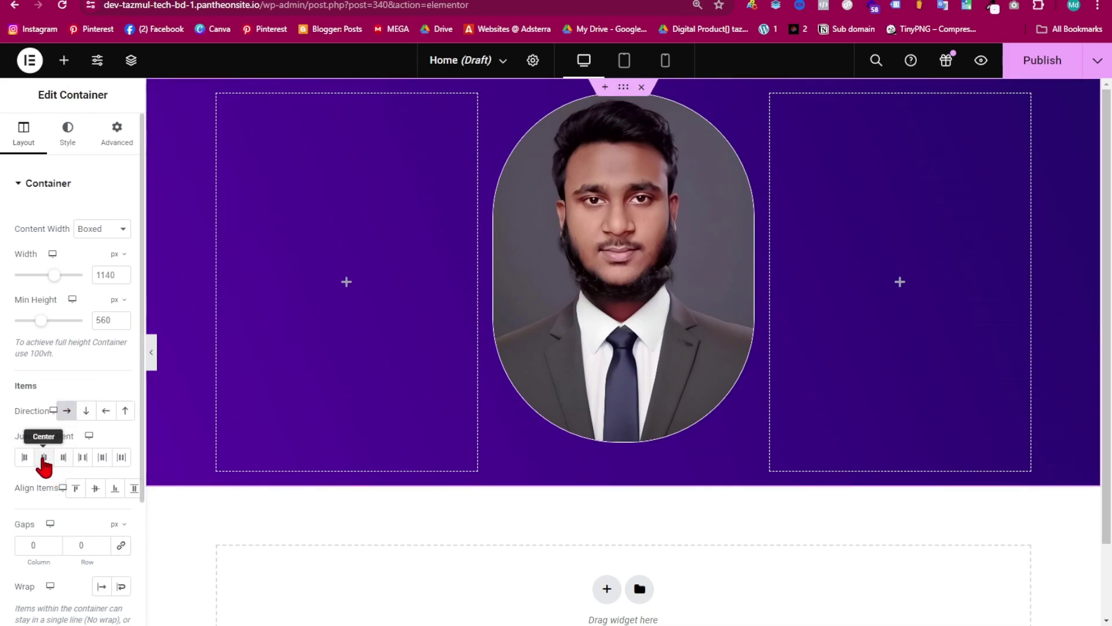
click(43, 461)
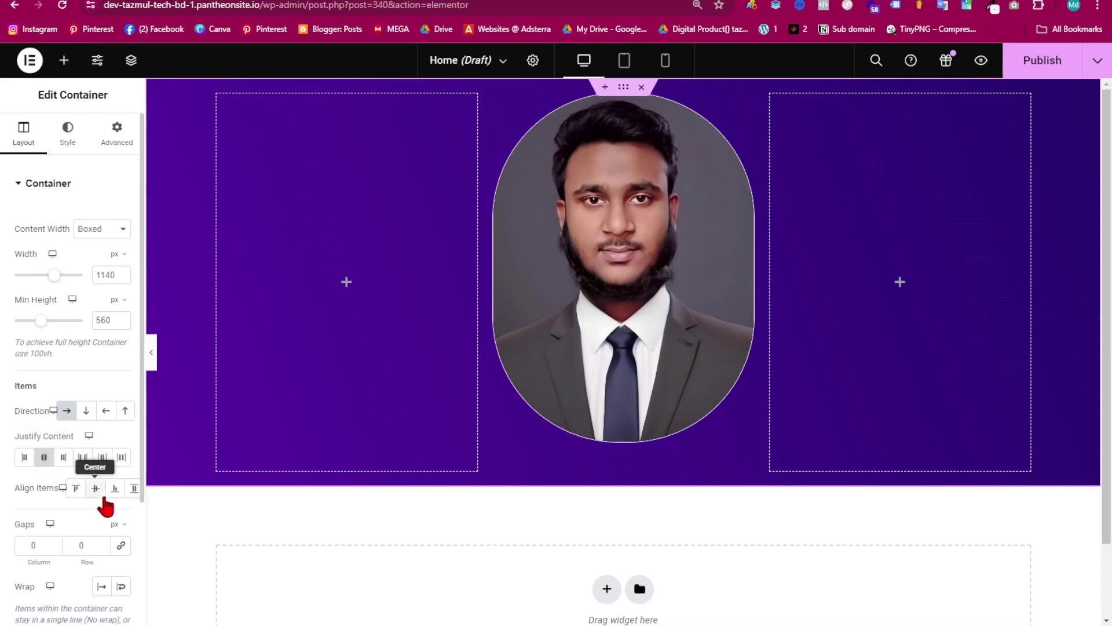
click(94, 489)
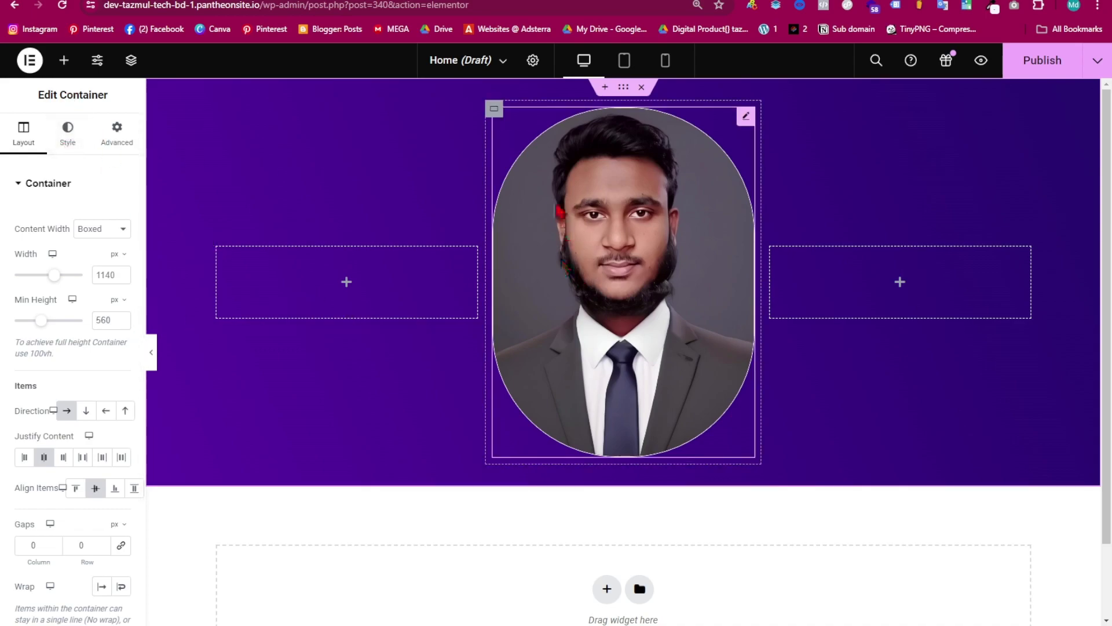
- Set the portrait's bottom margin to -2 so it overlaps the hero's bottom edge
click(629, 223)
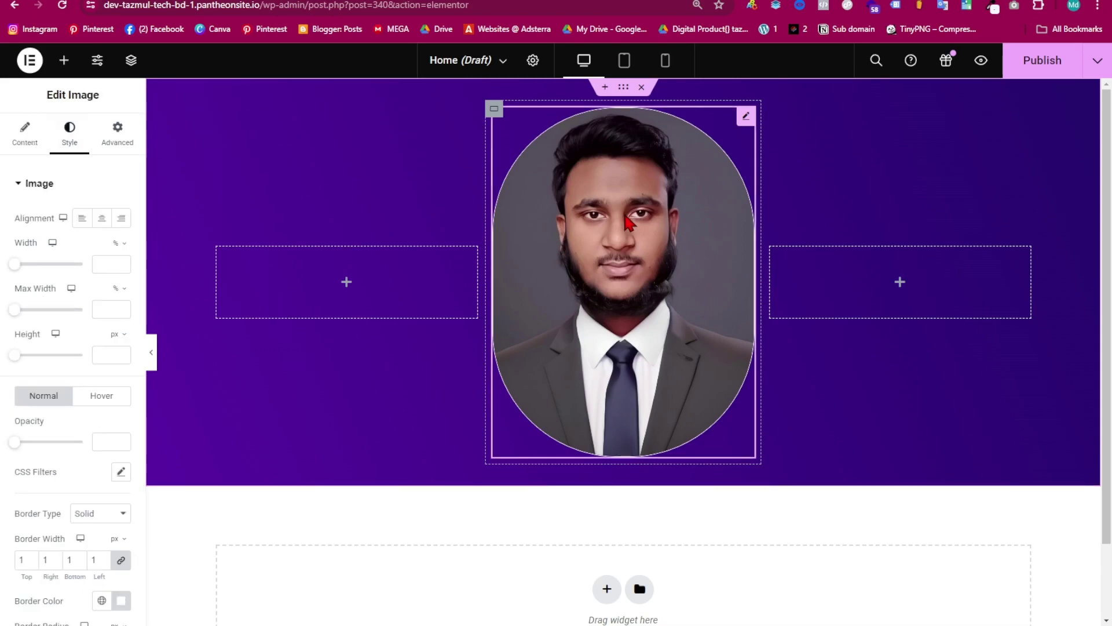
click(134, 142)
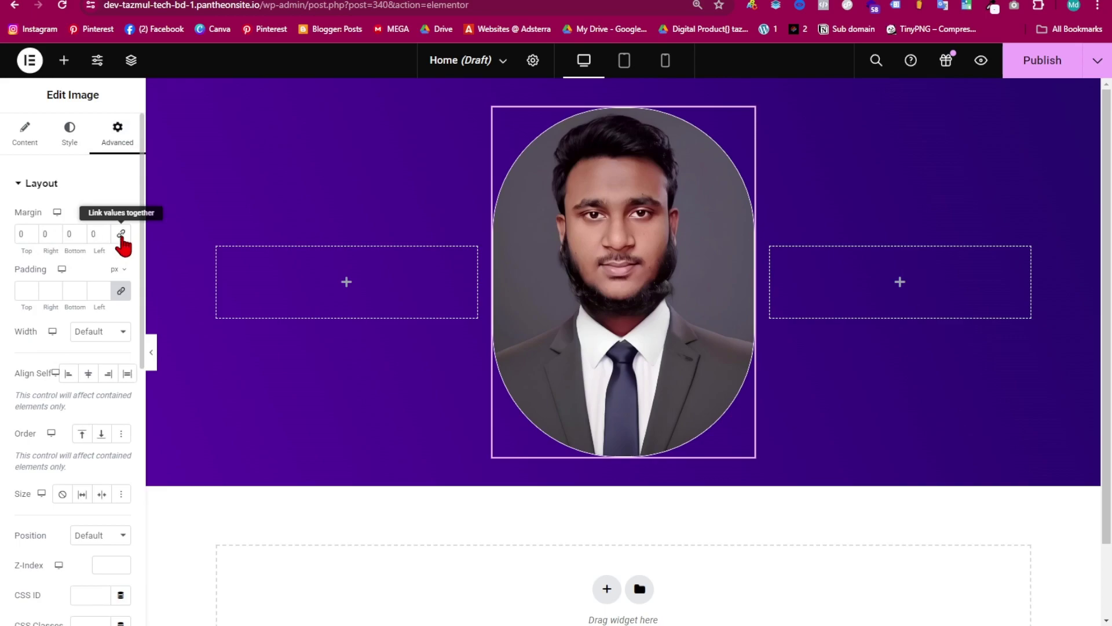
click(79, 236)
click(79, 236)
click(79, 235)
click(79, 235)
click(79, 236)
click(79, 235)
scroll(77, 234, up, 4)
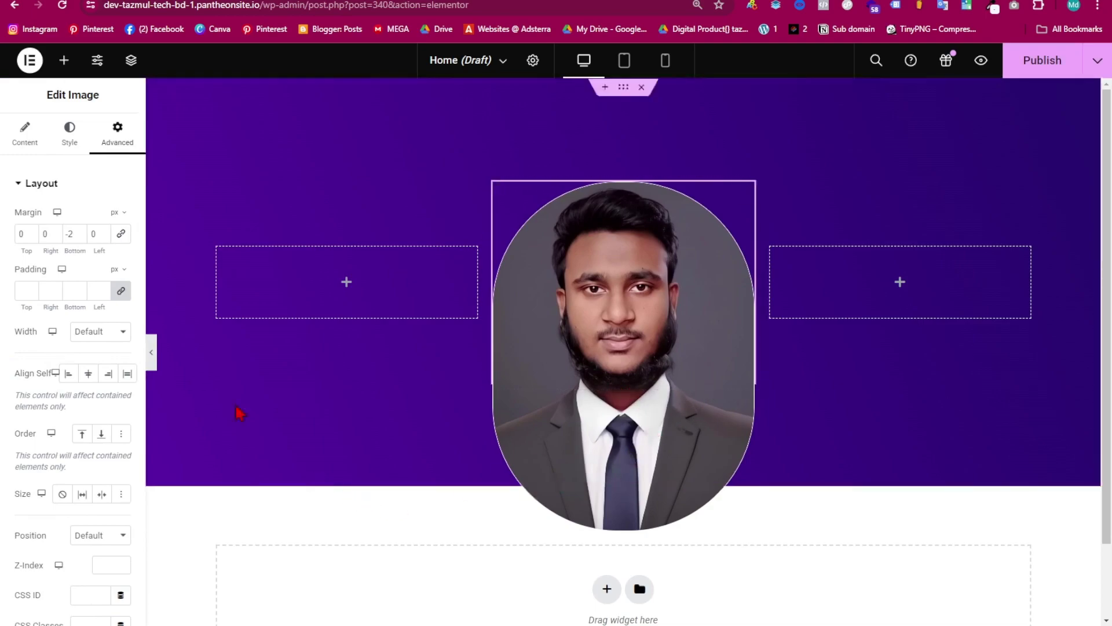
- Add a Heading widget to the left hero column and paste 'Hi, my name is' as its title
click(63, 60)
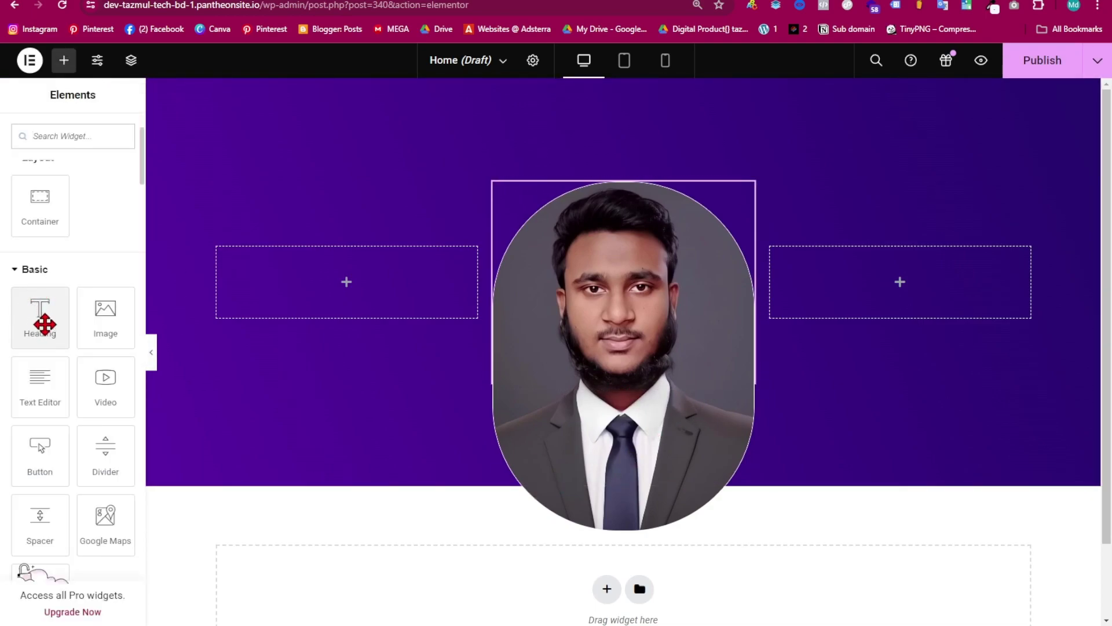
drag(37, 322, 259, 290)
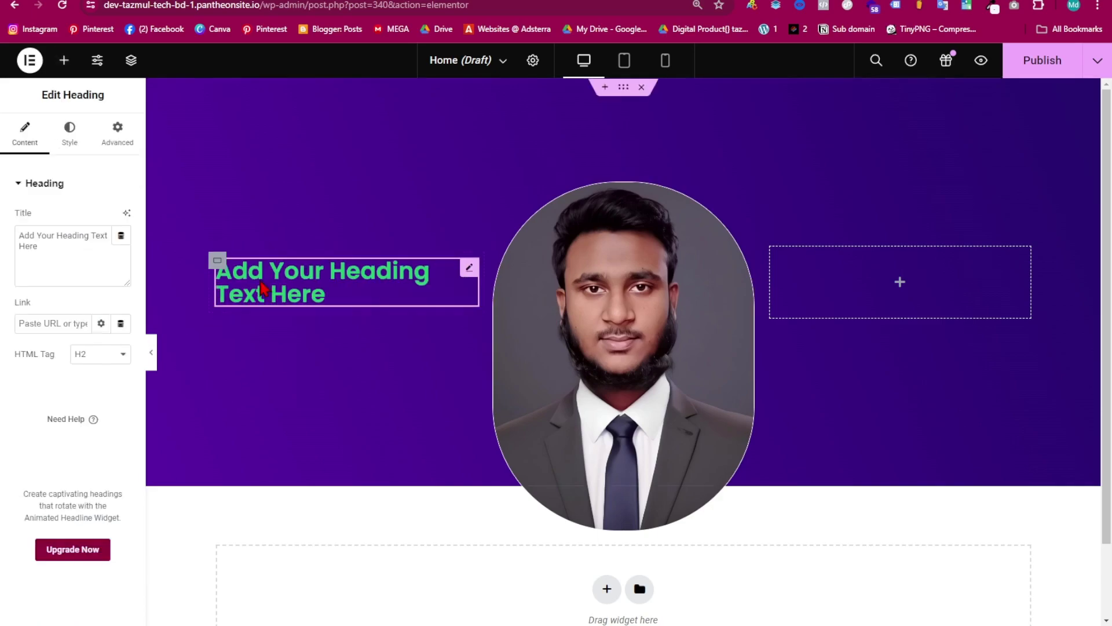
key(alt+Tab)
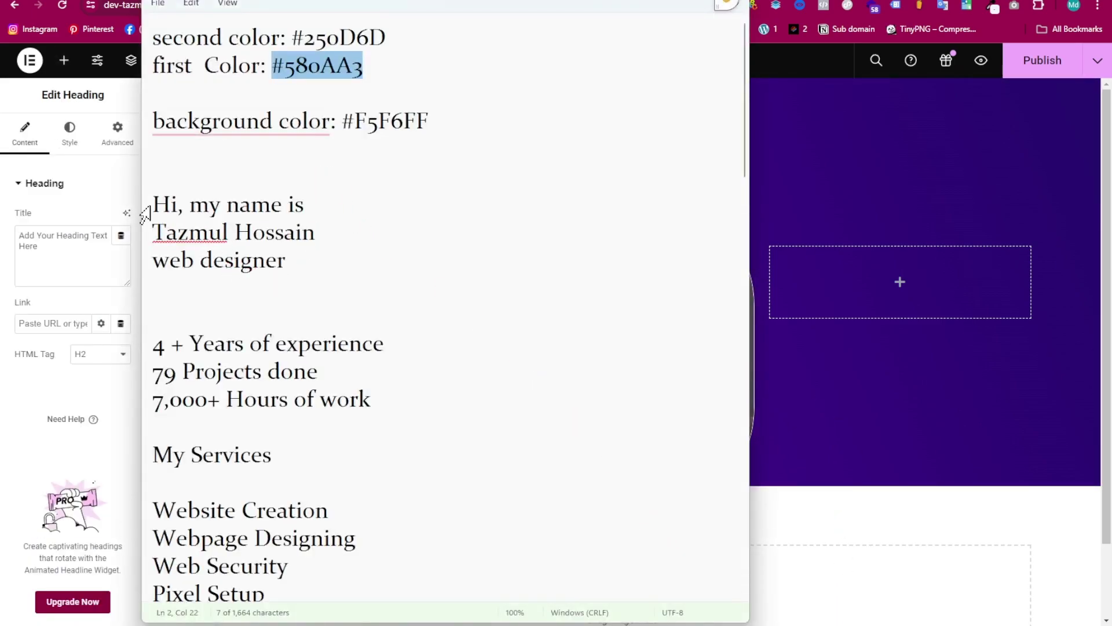
drag(152, 204, 313, 214)
key(ctrl+c)
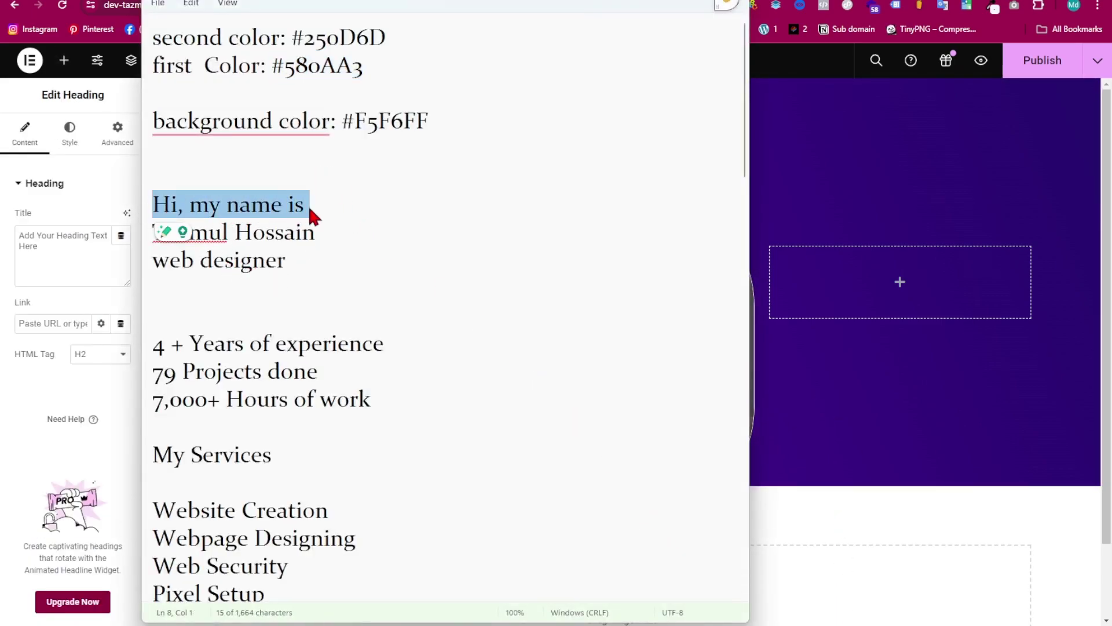
key(alt+Tab)
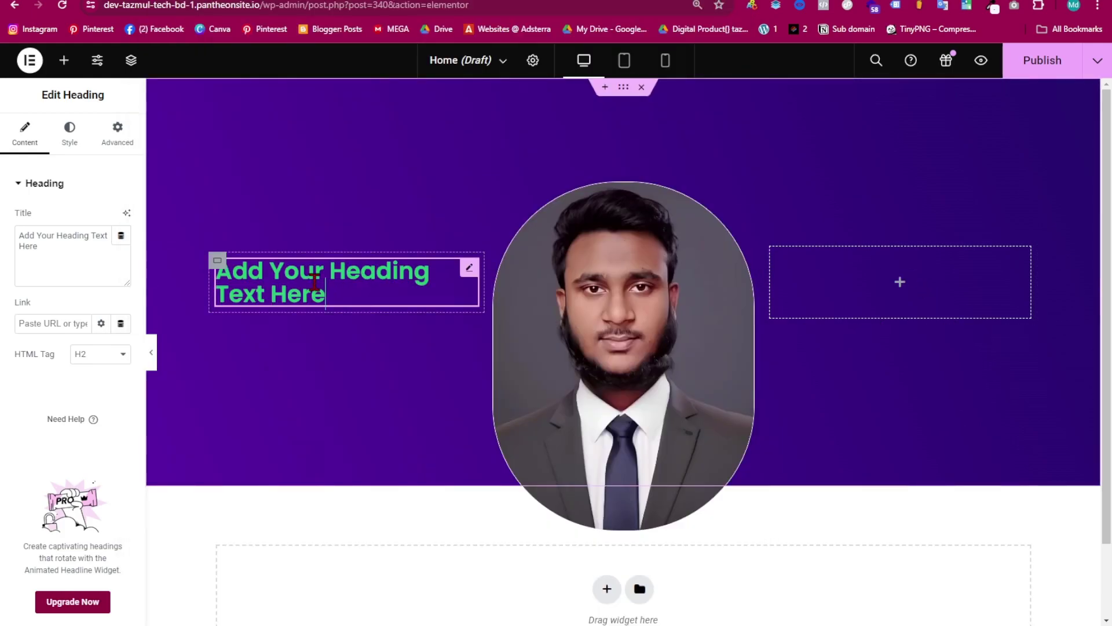
drag(37, 246, 13, 236)
key(ctrl+v)
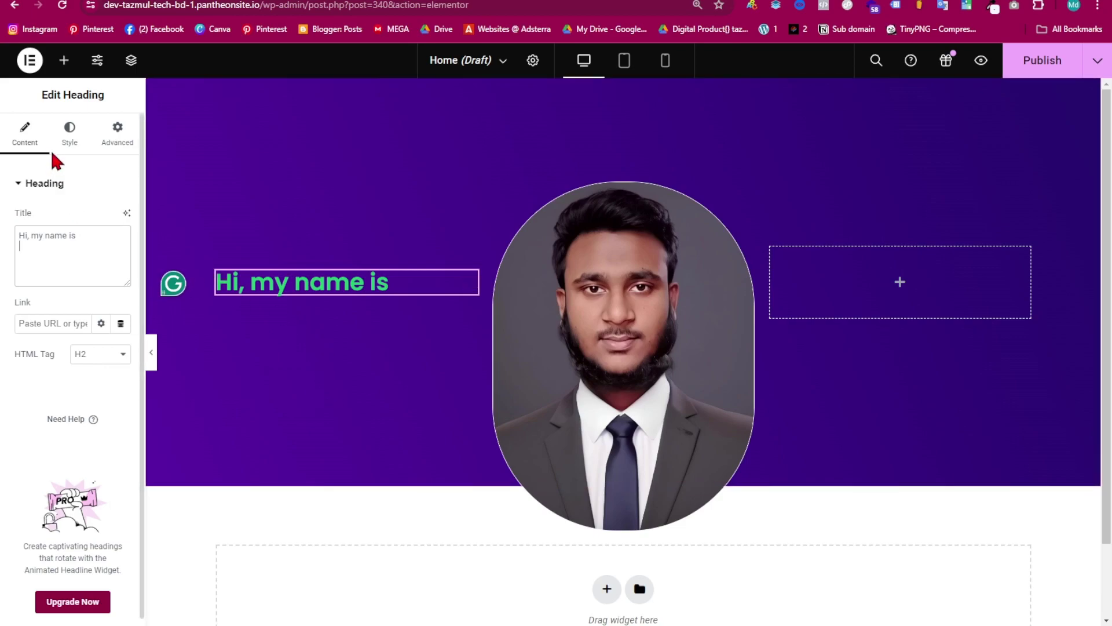
- Style the greeting heading with white text and the Poppins font family
click(71, 138)
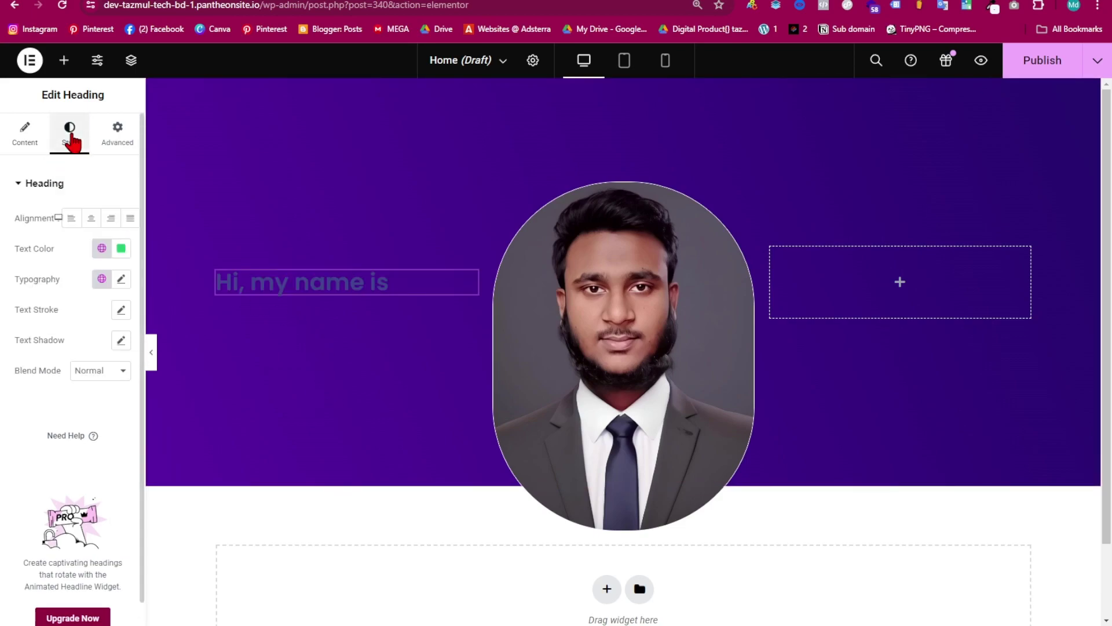
click(121, 249)
click(70, 355)
click(123, 261)
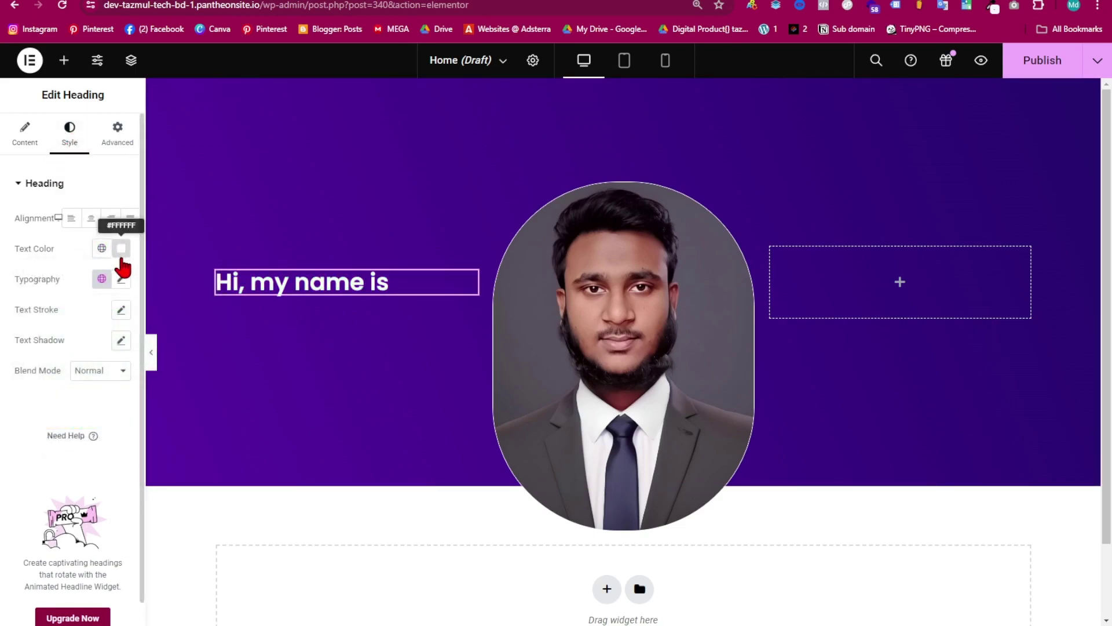
click(121, 280)
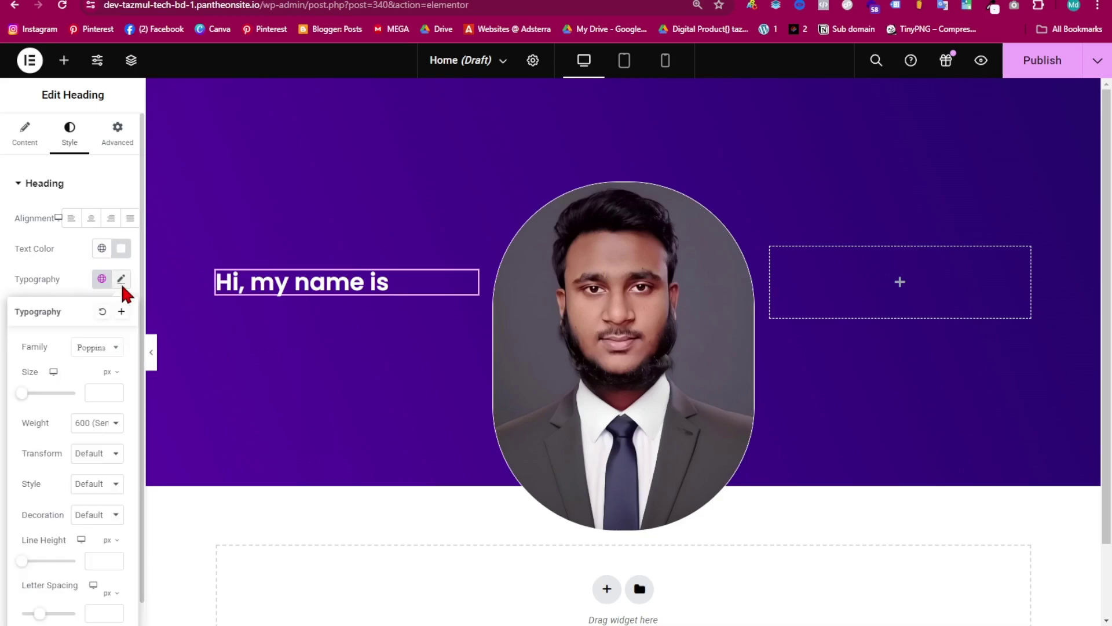
click(98, 348)
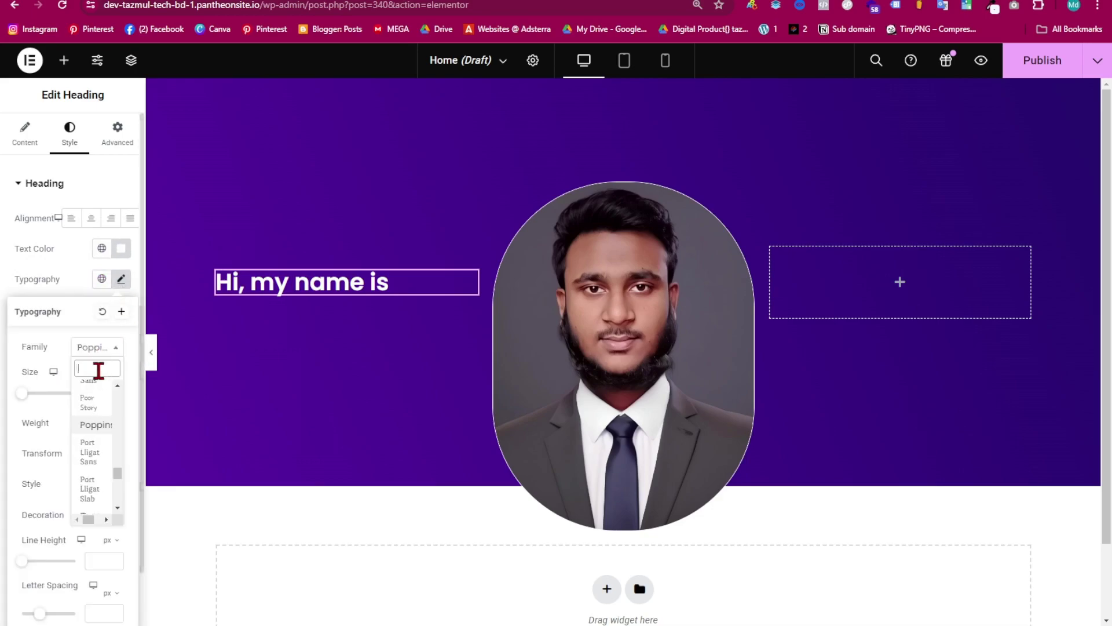
text(popp)
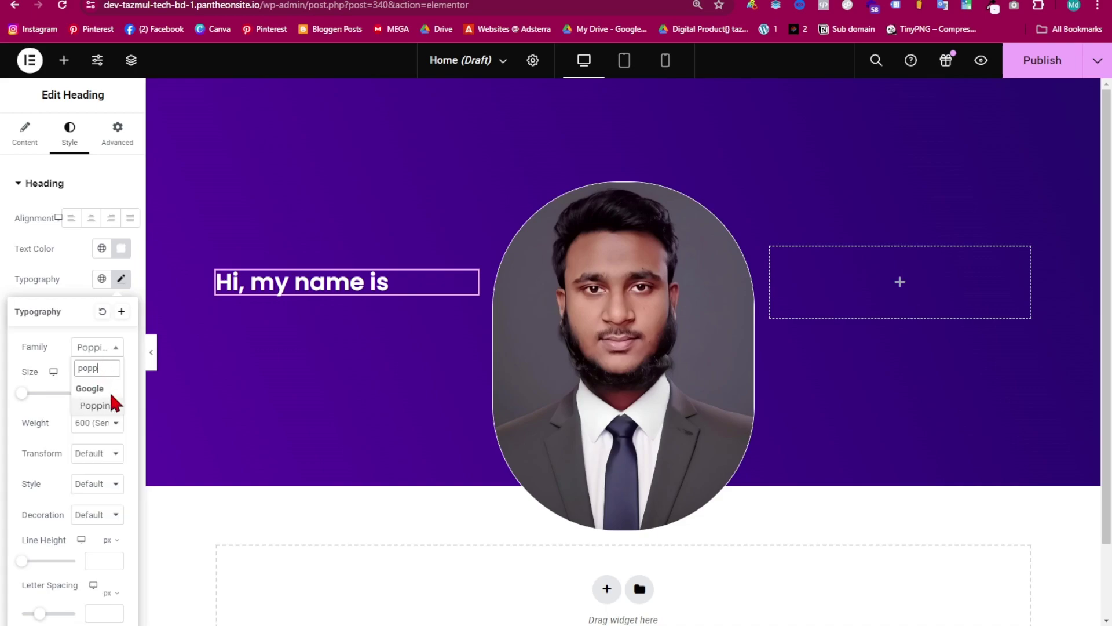
click(114, 407)
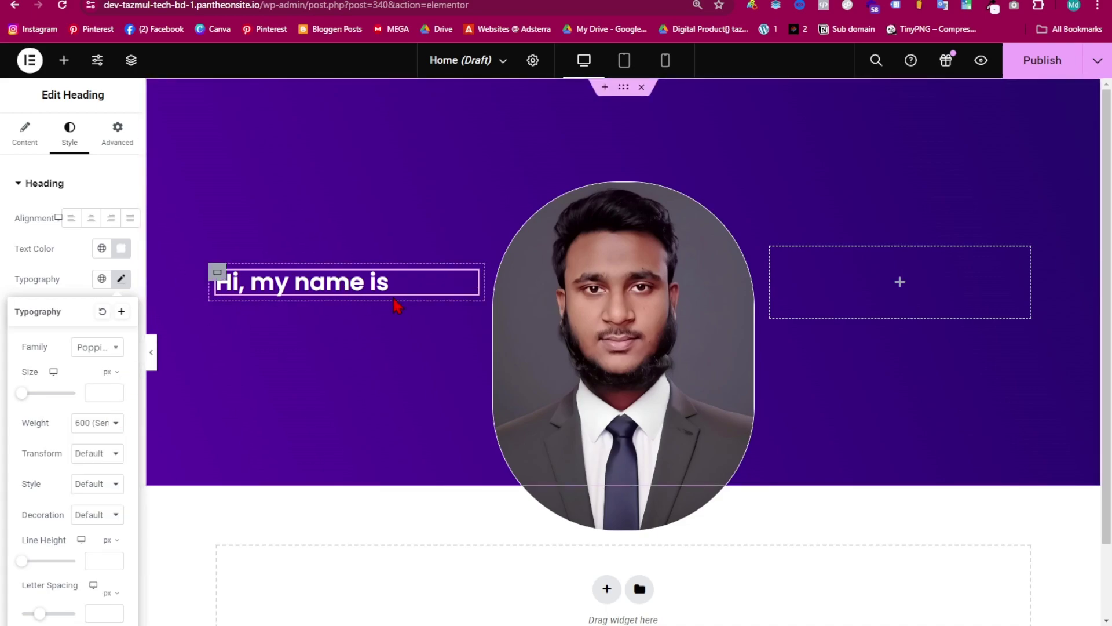
- Add a second heading below the greeting and paste the person's full name as its title
click(64, 60)
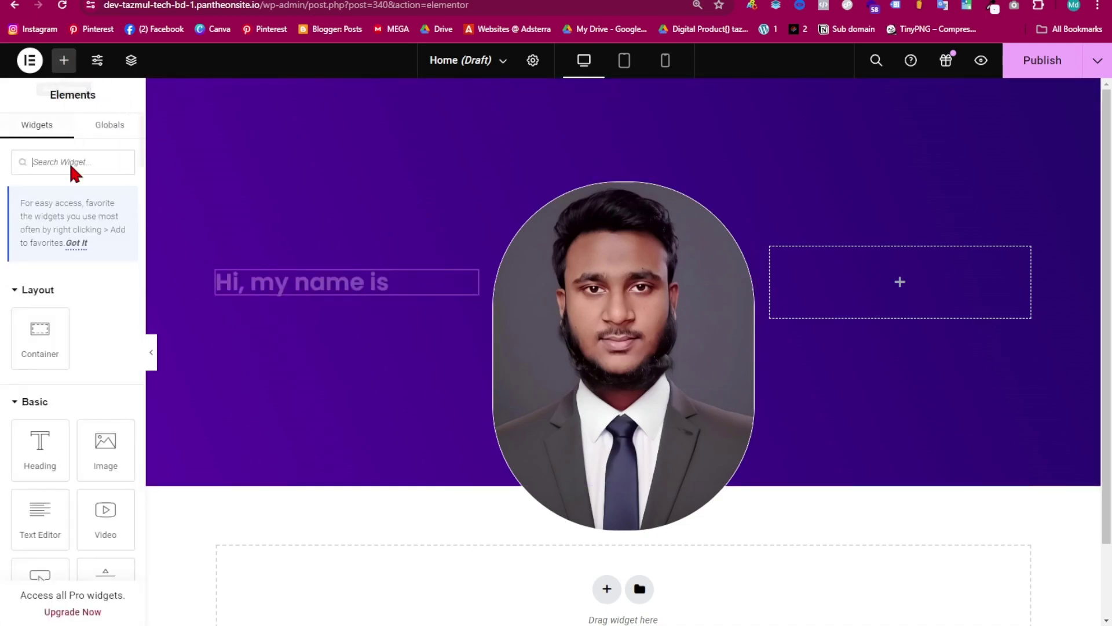
drag(45, 438, 293, 299)
mouse_move(683, 622)
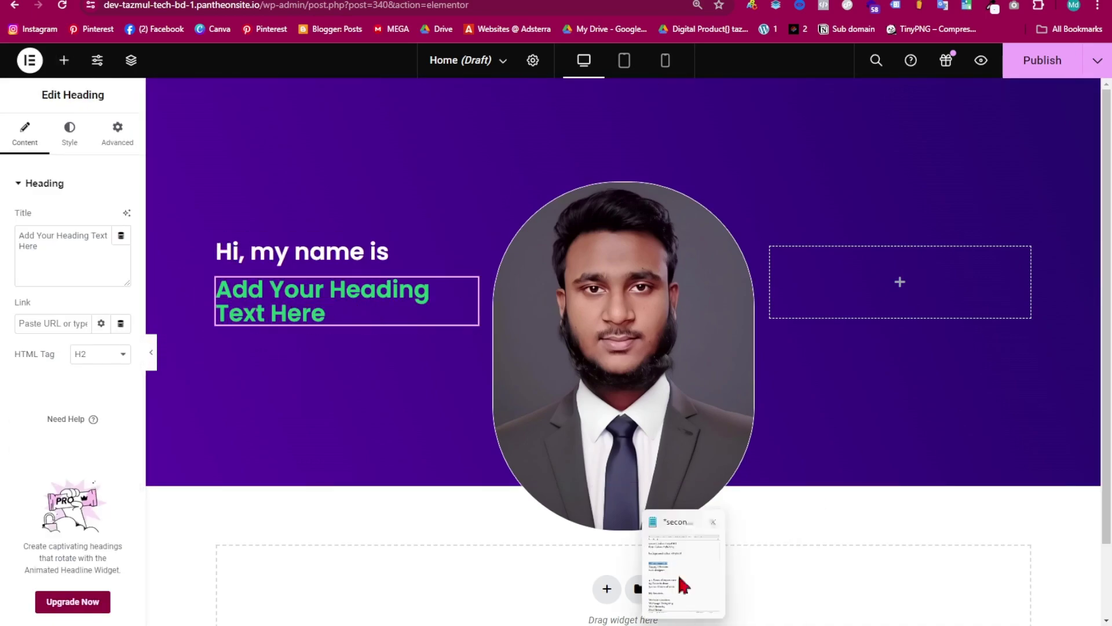
click(677, 559)
drag(153, 232, 316, 231)
key(ctrl+c)
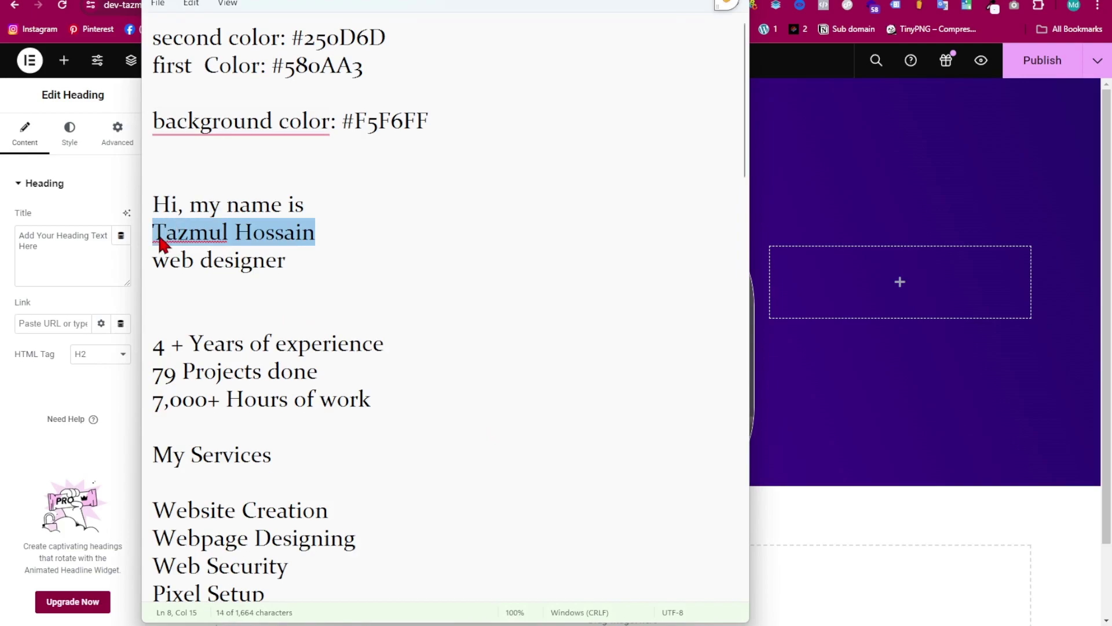
click(776, 364)
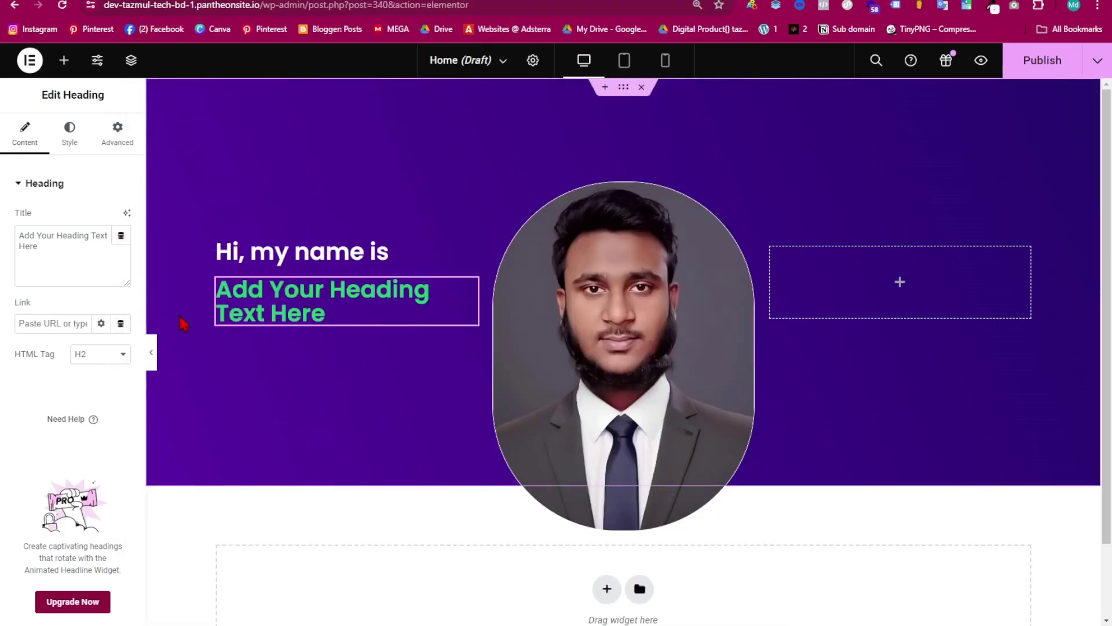
drag(55, 253, 3, 238)
key(ctrl+v)
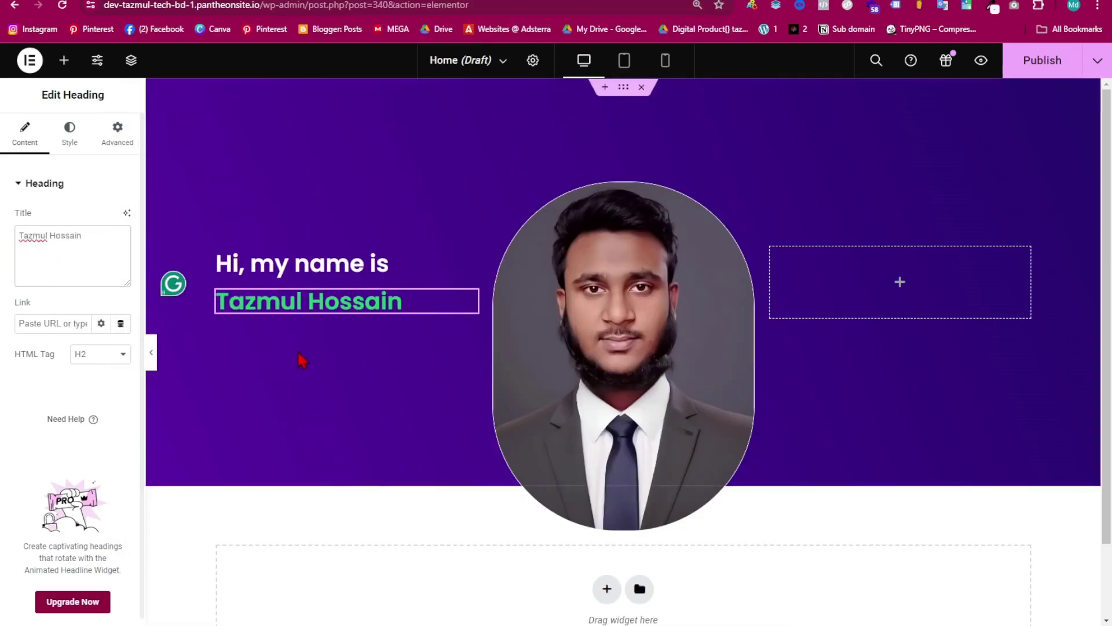
- Make the name heading white and enlarge its typography size to 55 px
click(72, 139)
click(121, 248)
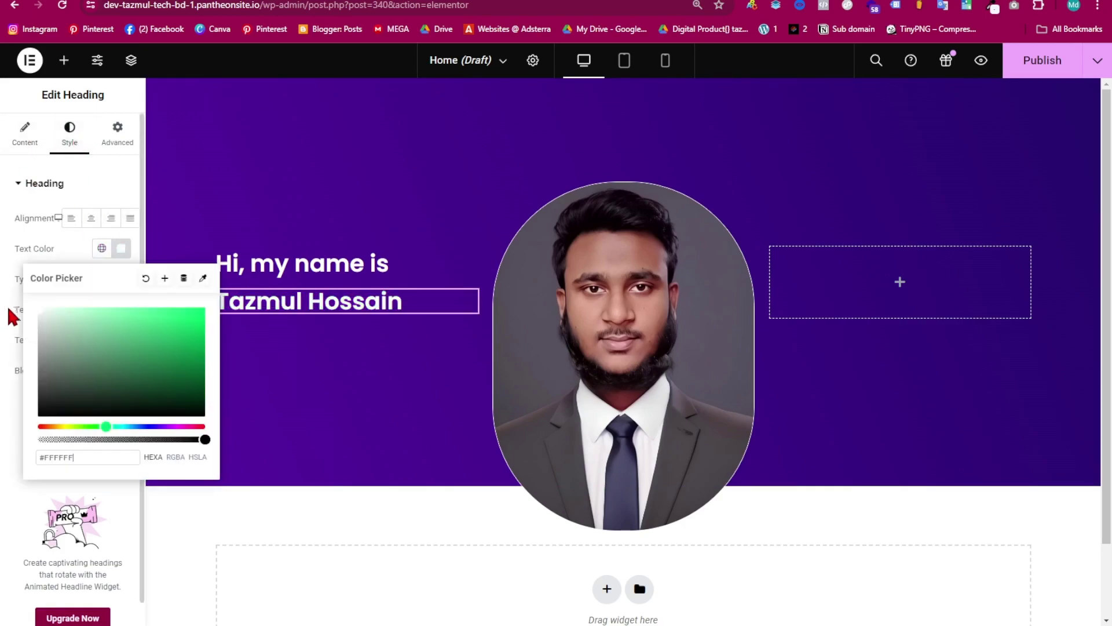
click(122, 250)
click(121, 279)
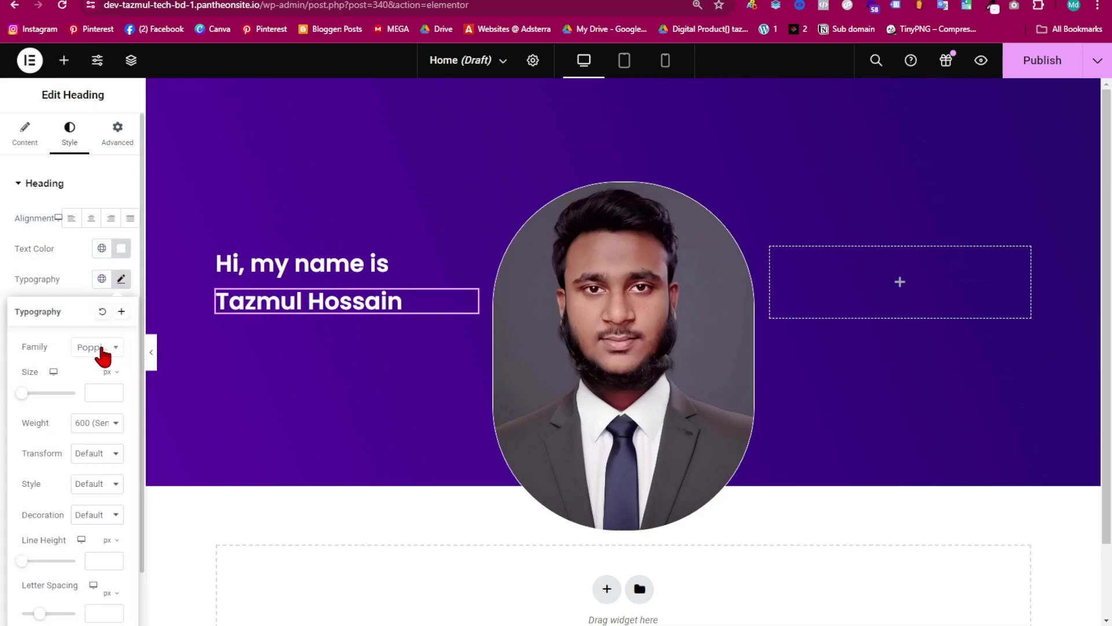
drag(19, 400, 41, 400)
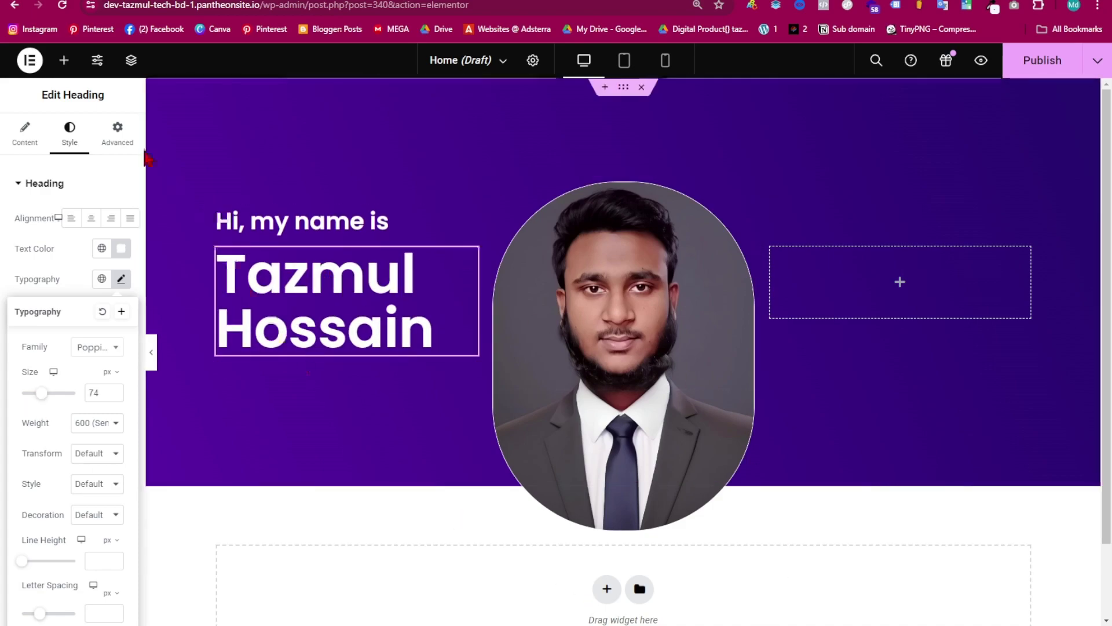
- Search the widgets for 'div' and place a Divider directly beneath the name heading
click(65, 61)
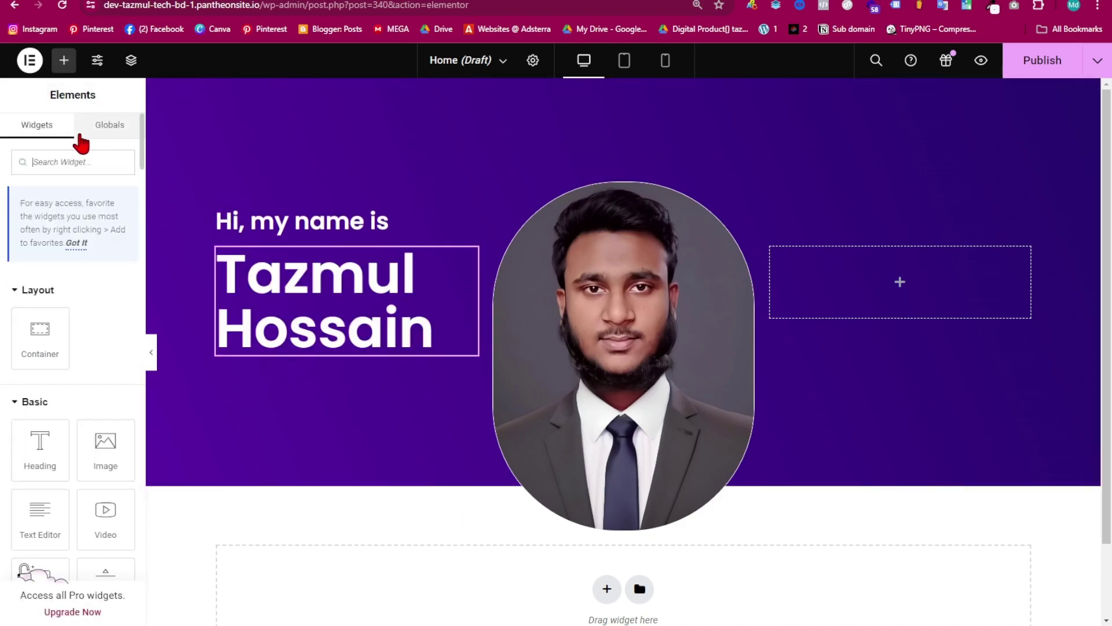
click(68, 163)
text(divi)
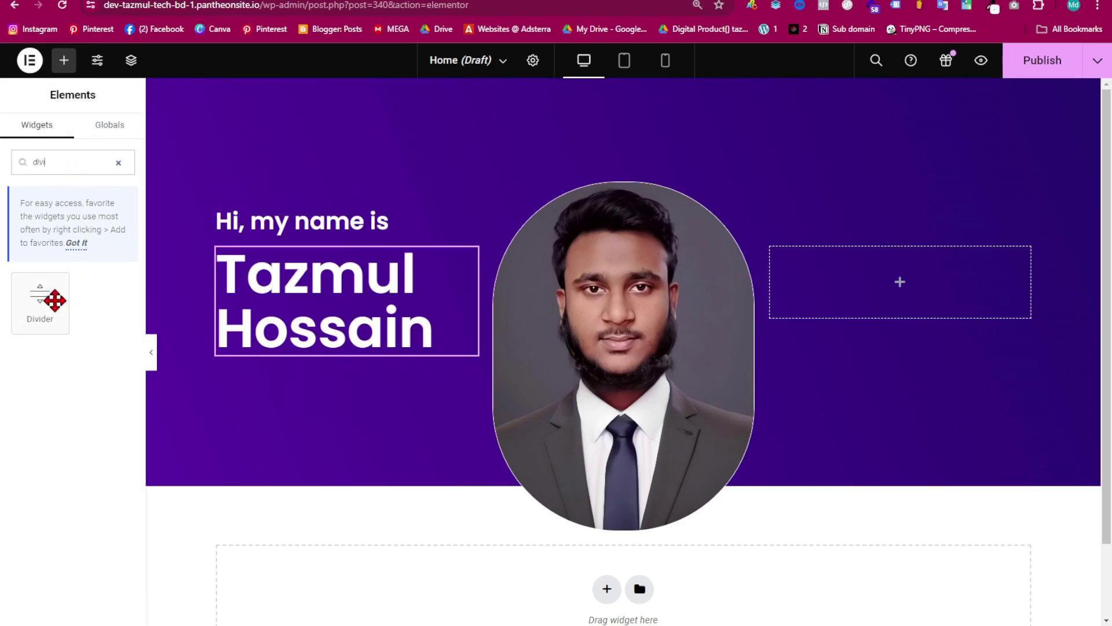
drag(40, 299, 307, 357)
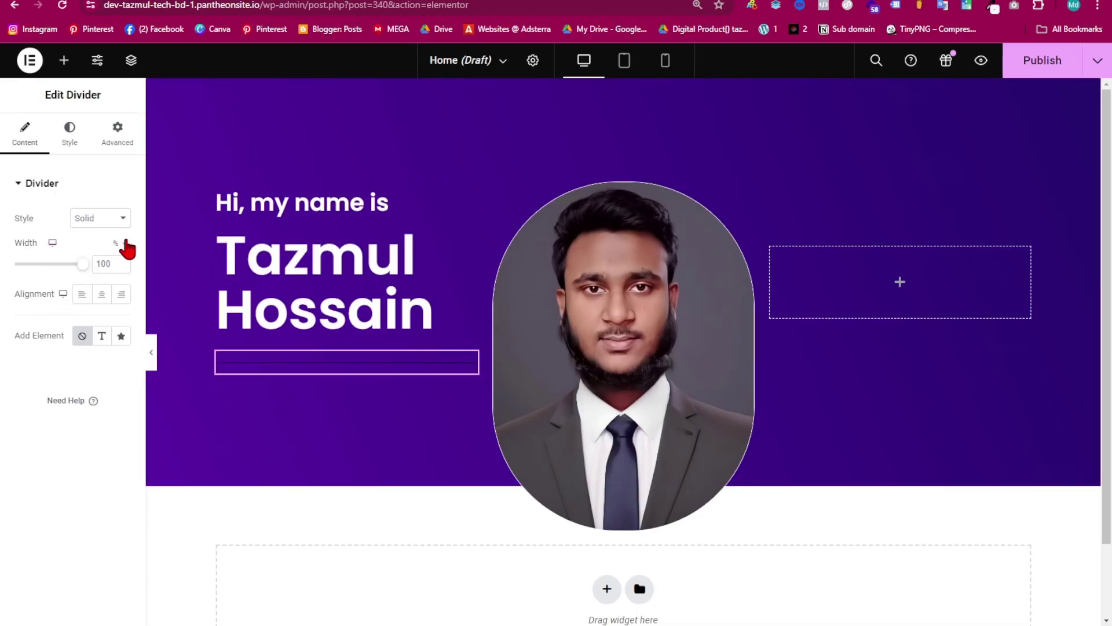
- Change the divider style to Wavy and colour it bright green
click(118, 218)
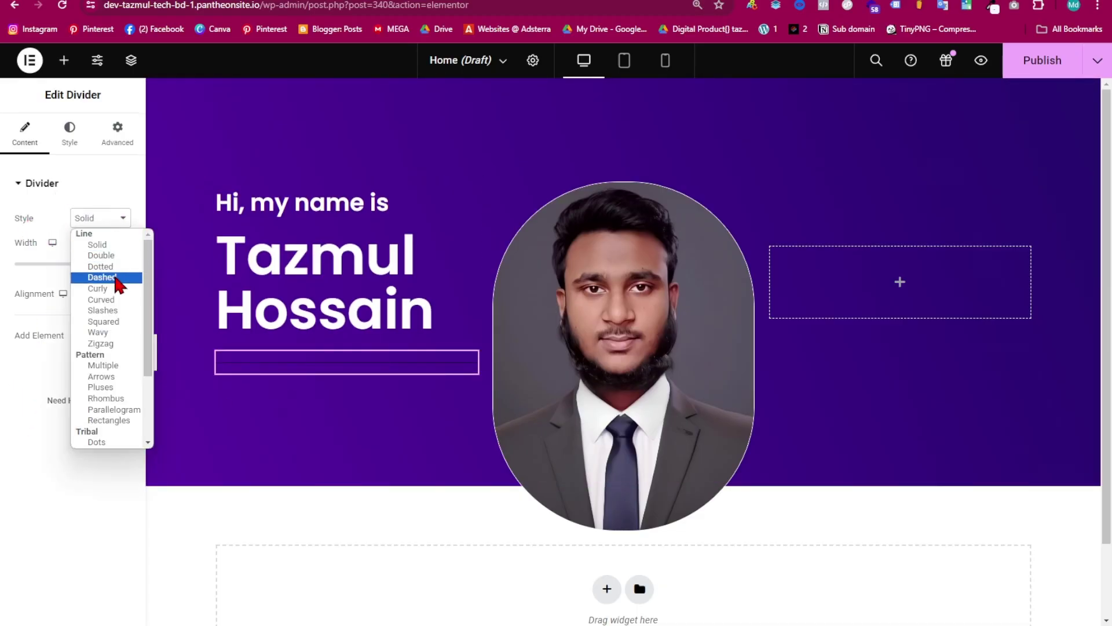
click(109, 331)
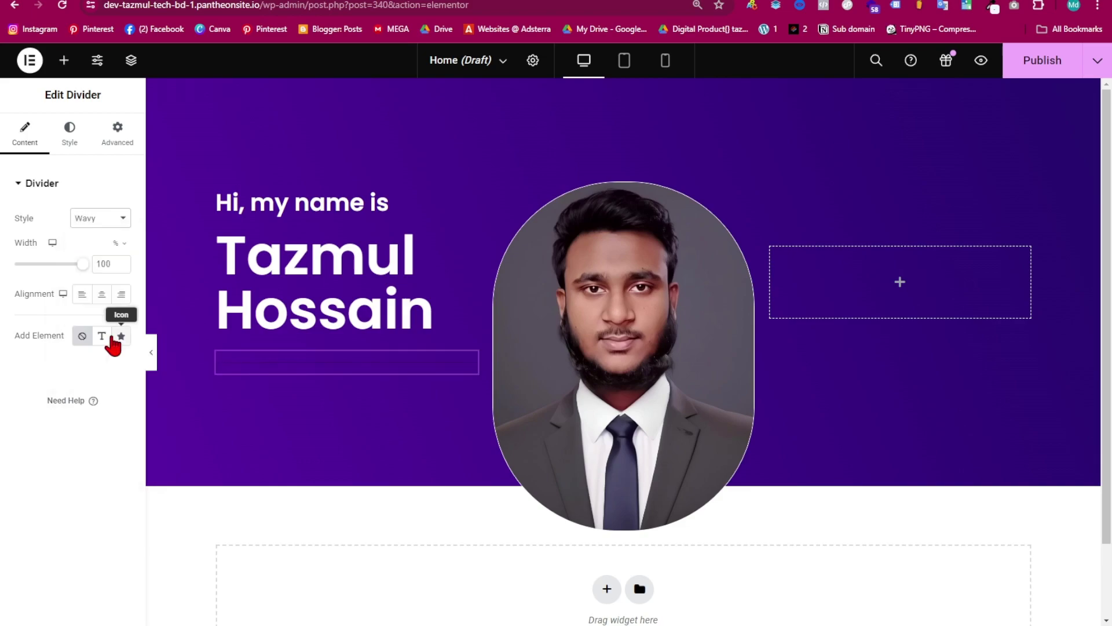
click(72, 145)
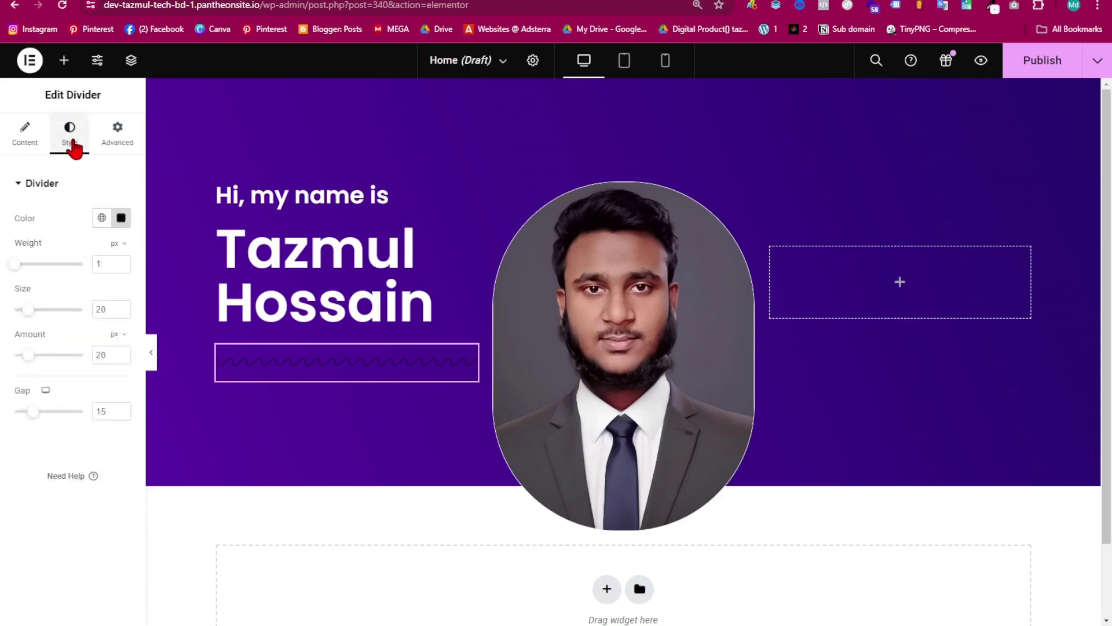
click(121, 220)
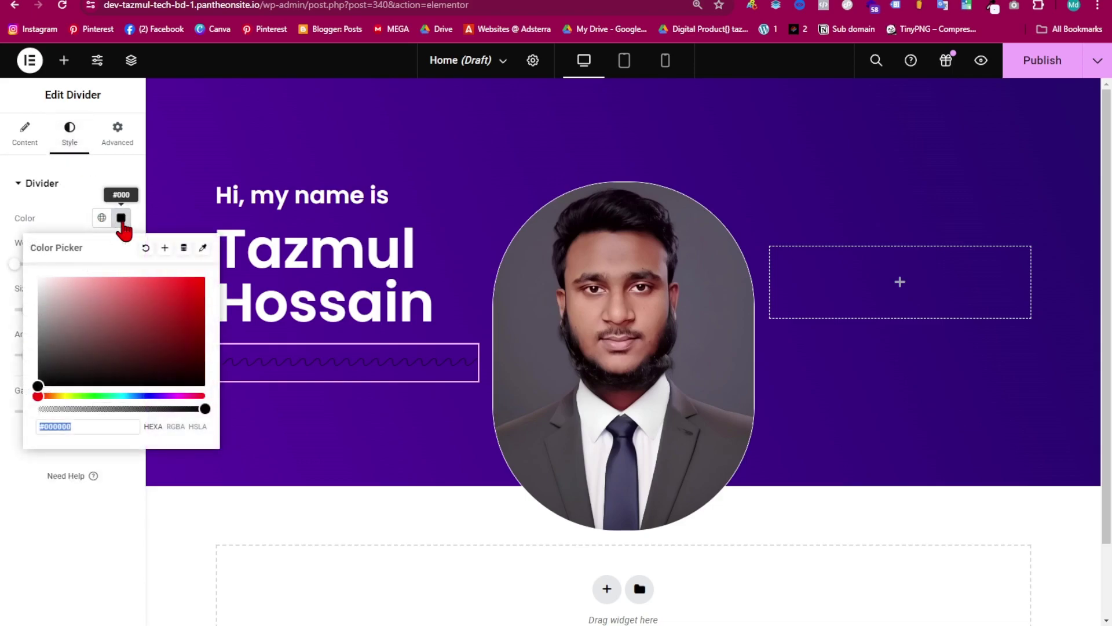
mouse_move(119, 396)
mouse_down()
mouse_move(130, 396)
mouse_move(110, 395)
mouse_up()
click(139, 325)
click(183, 277)
click(171, 290)
drag(193, 289, 201, 271)
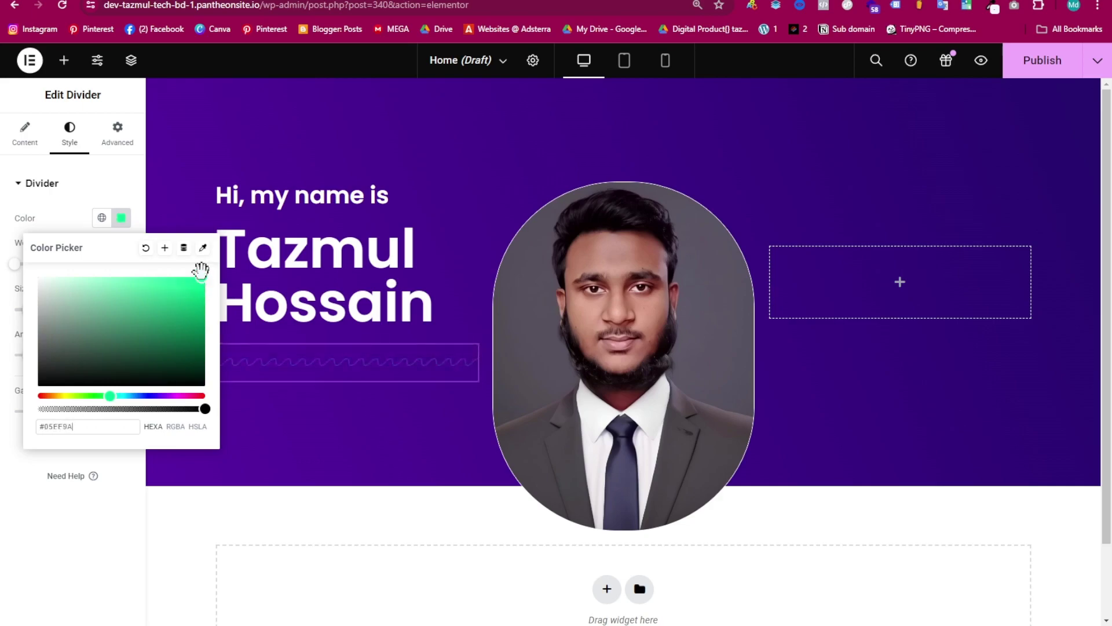
click(197, 276)
click(46, 193)
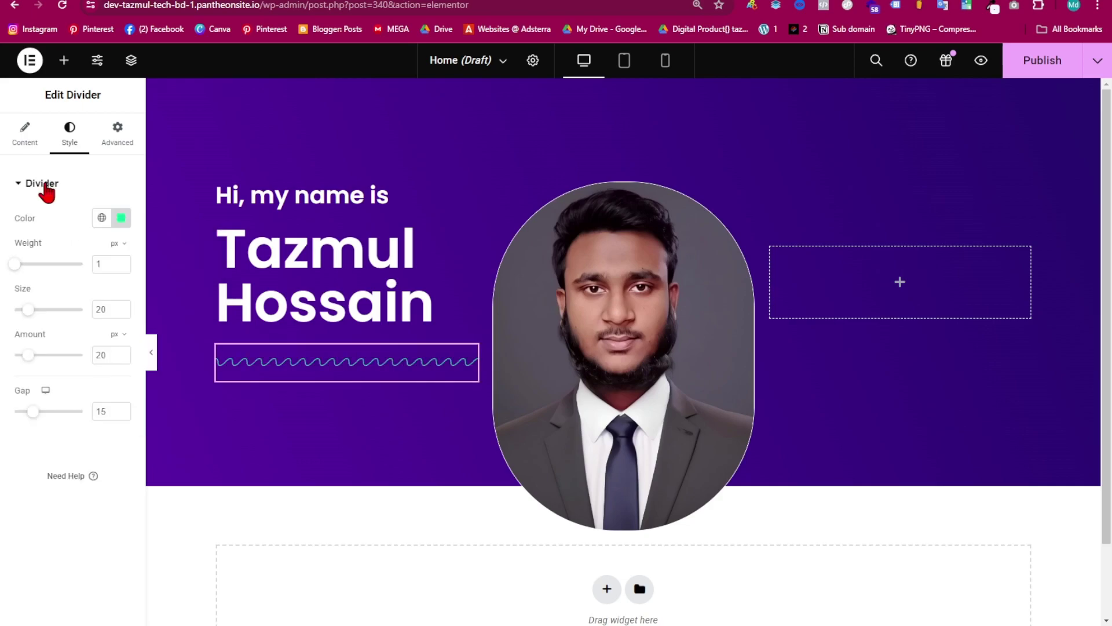
- Set the wavy divider's weight to 3, size to 16.8 and width to 77%
click(28, 264)
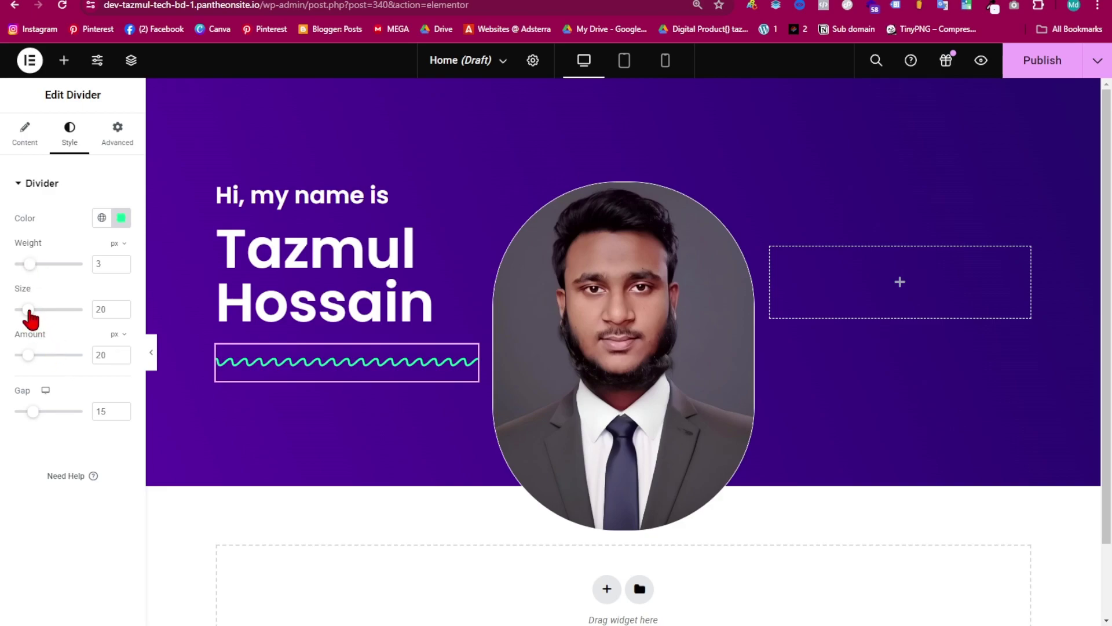
drag(30, 317, 26, 317)
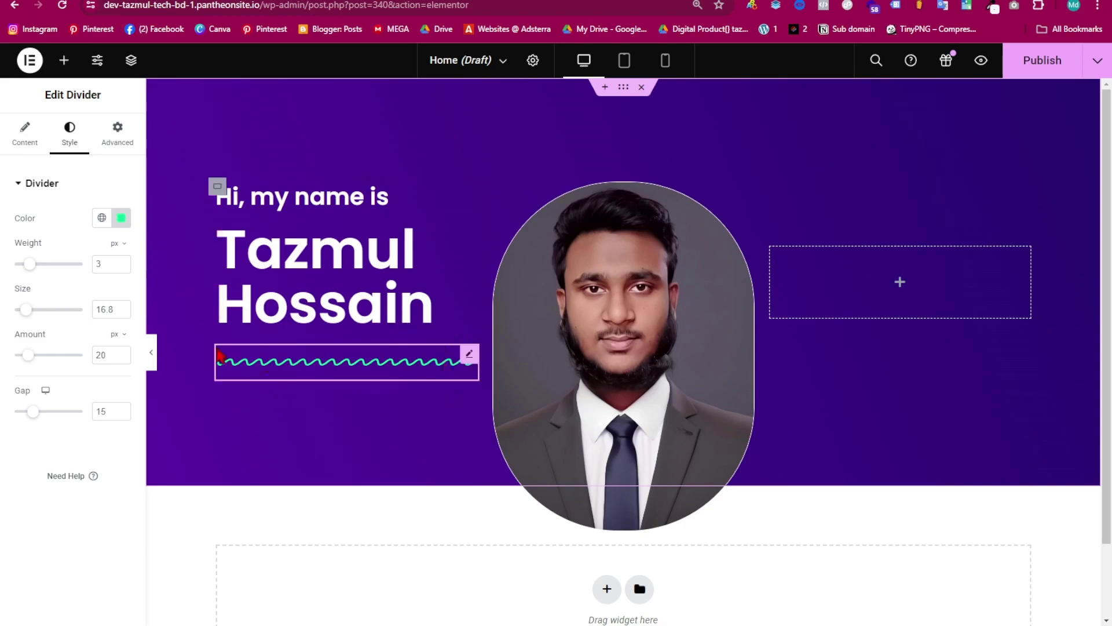
click(33, 152)
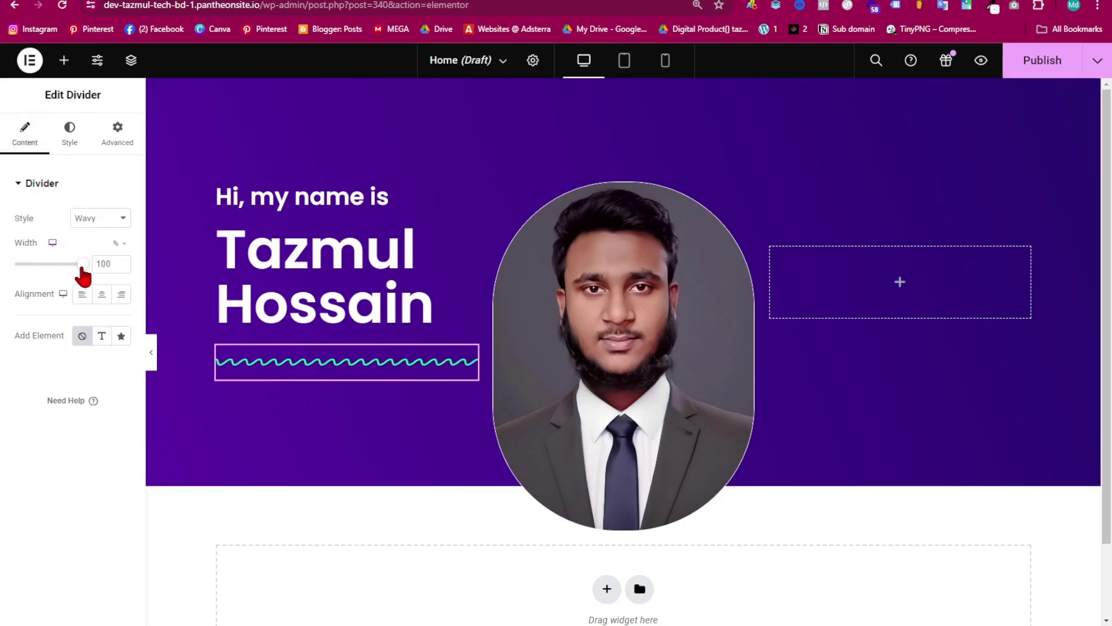
drag(81, 267, 62, 268)
- Add a heading below the wavy divider and replace its placeholder with 'web designer'
click(63, 61)
drag(39, 440, 286, 382)
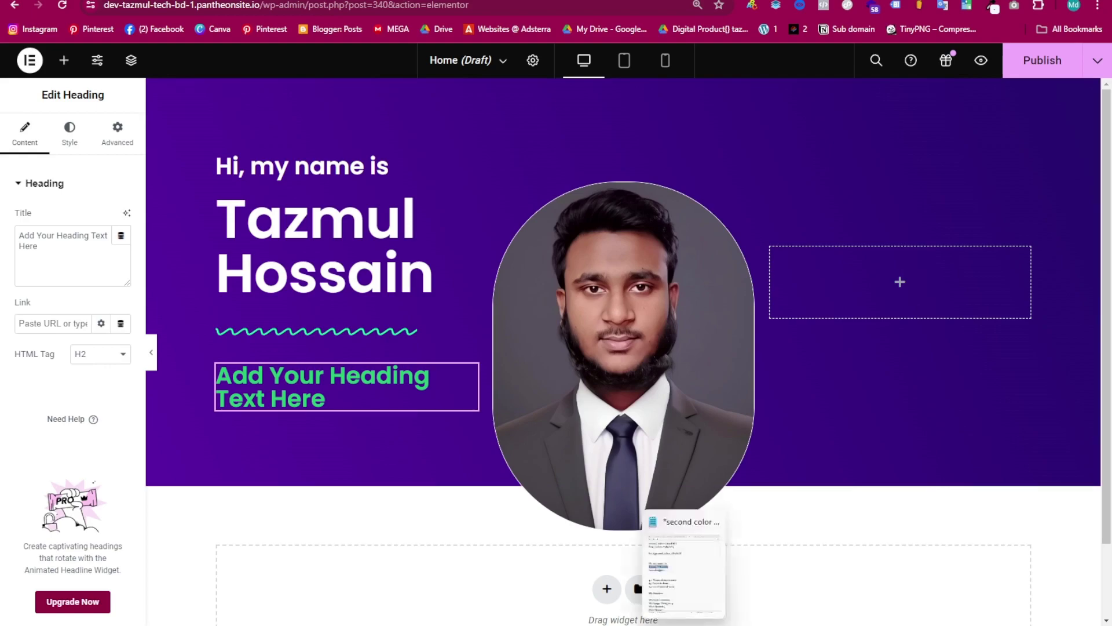
drag(38, 246, 12, 234)
text(web designer)
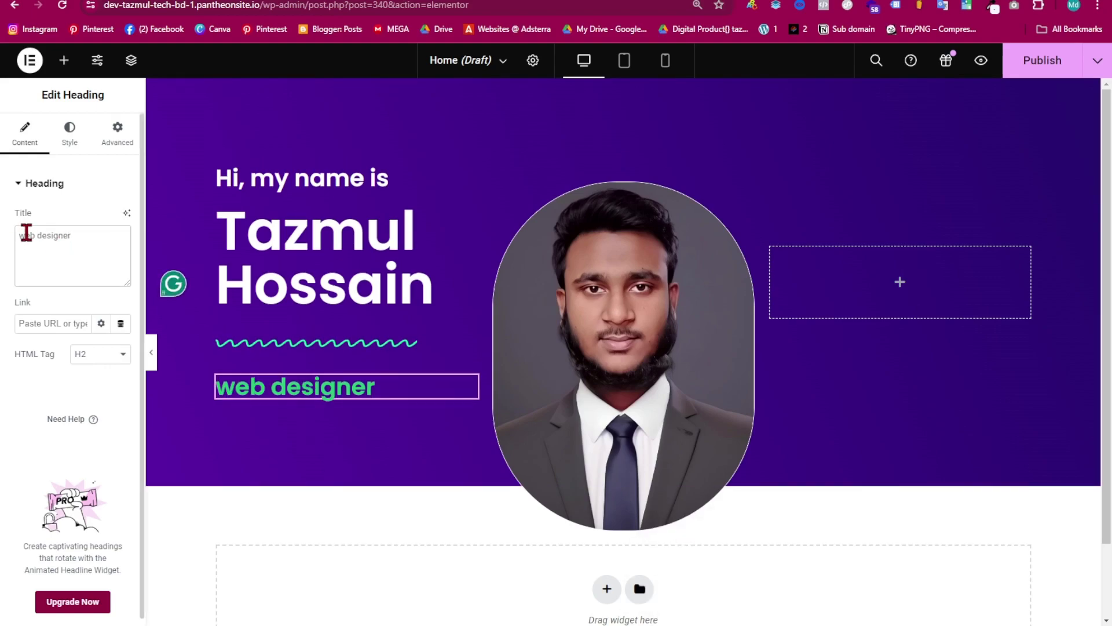
- Style the 'web designer' subtitle white at 20 px with weight 400, then preview the hero
click(78, 139)
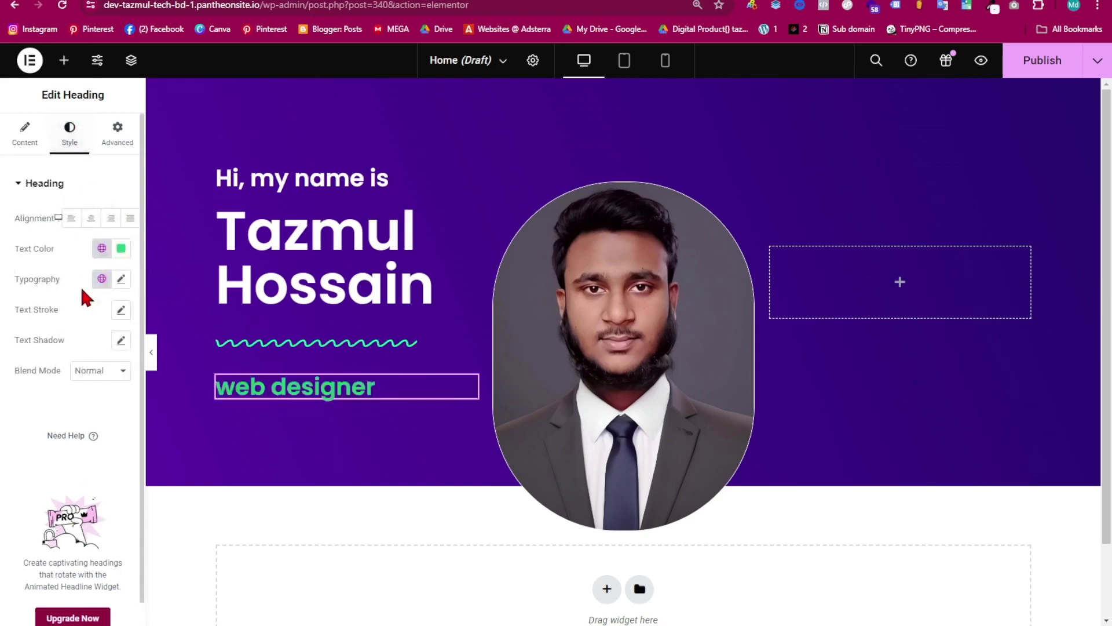
click(120, 261)
drag(80, 340, 38, 297)
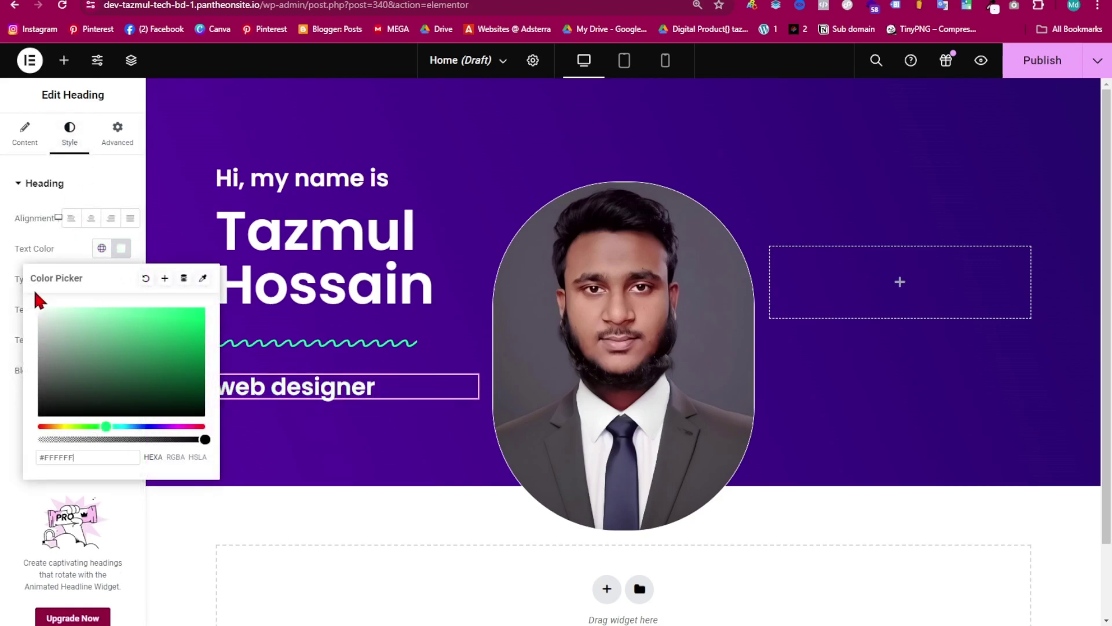
click(123, 246)
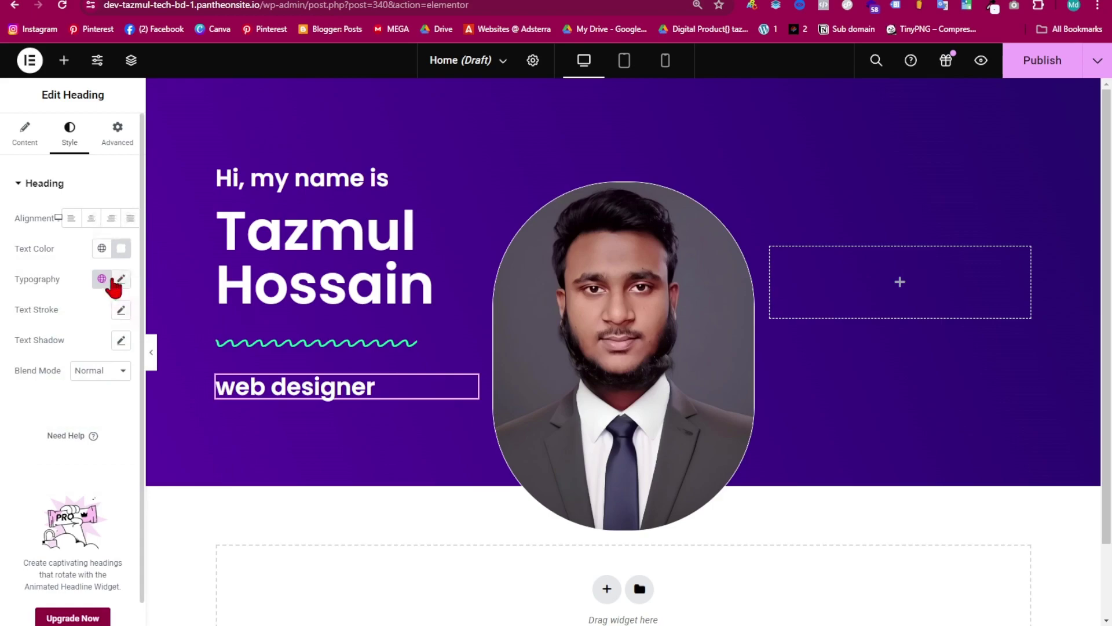
click(121, 280)
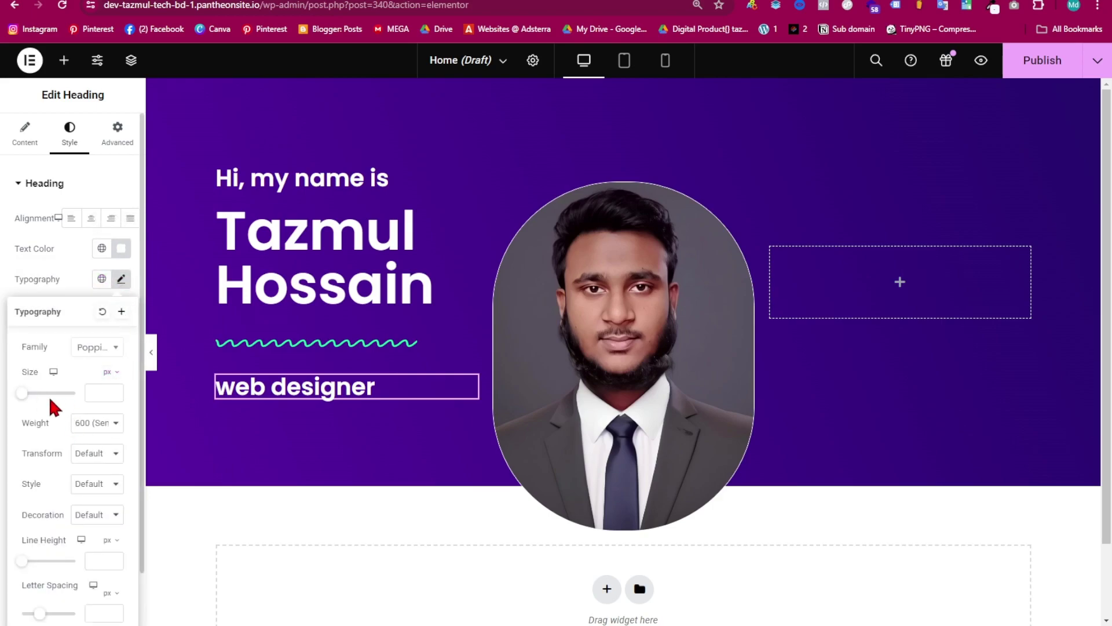
drag(18, 398, 24, 393)
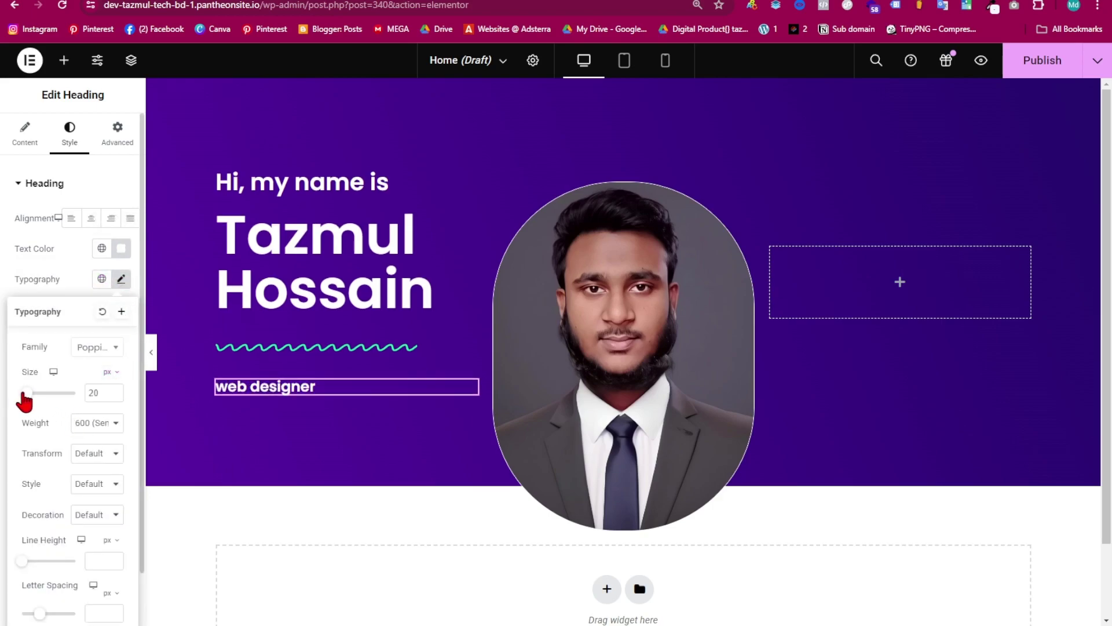
click(99, 423)
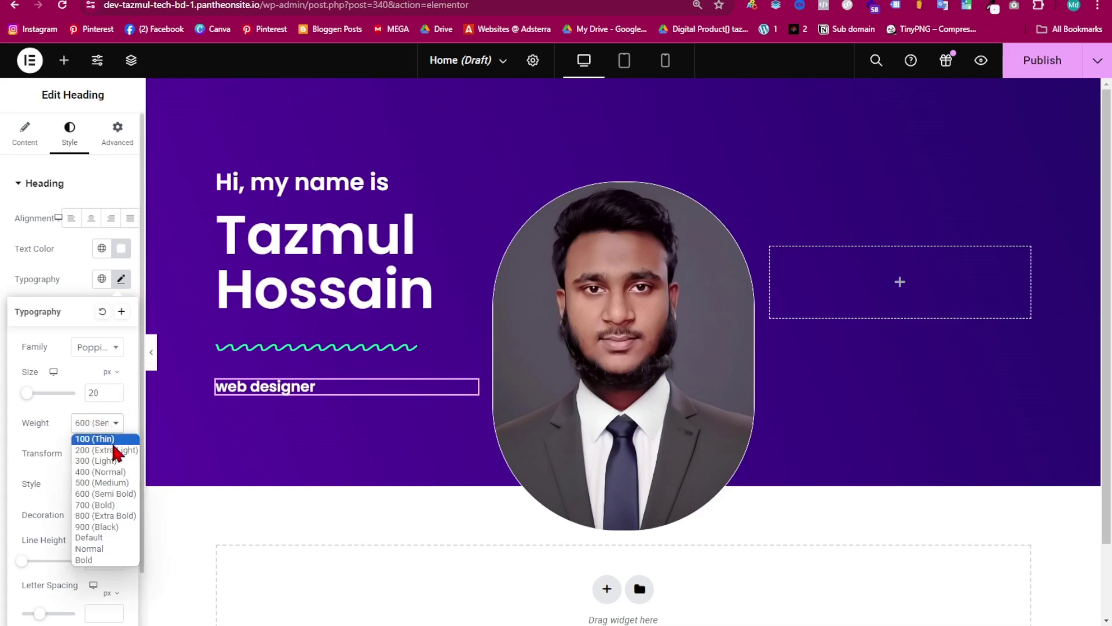
click(107, 472)
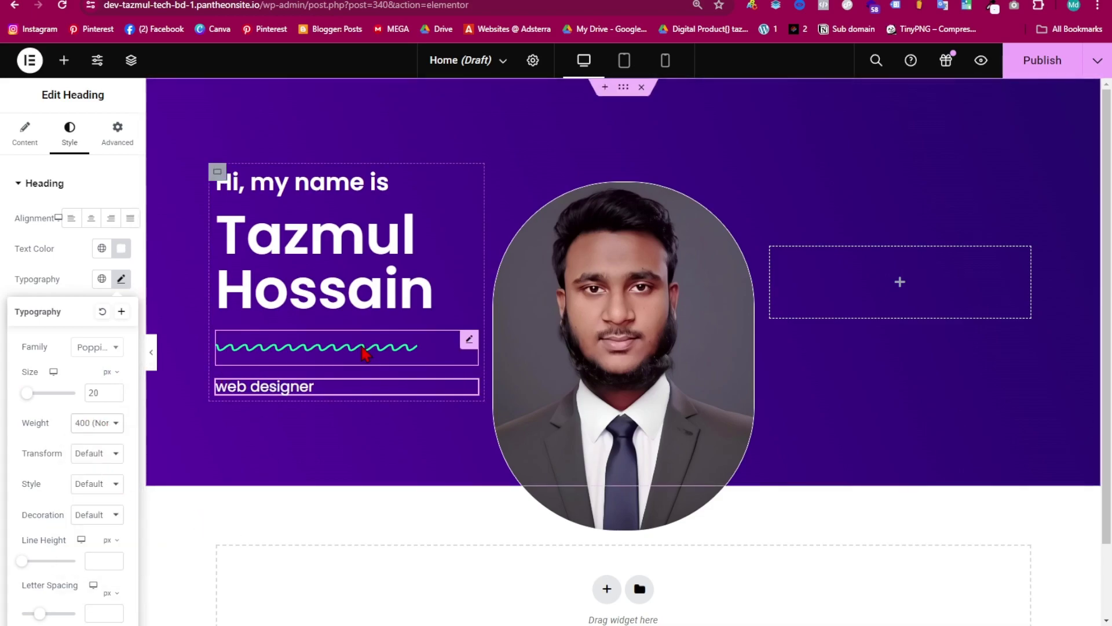
click(152, 352)
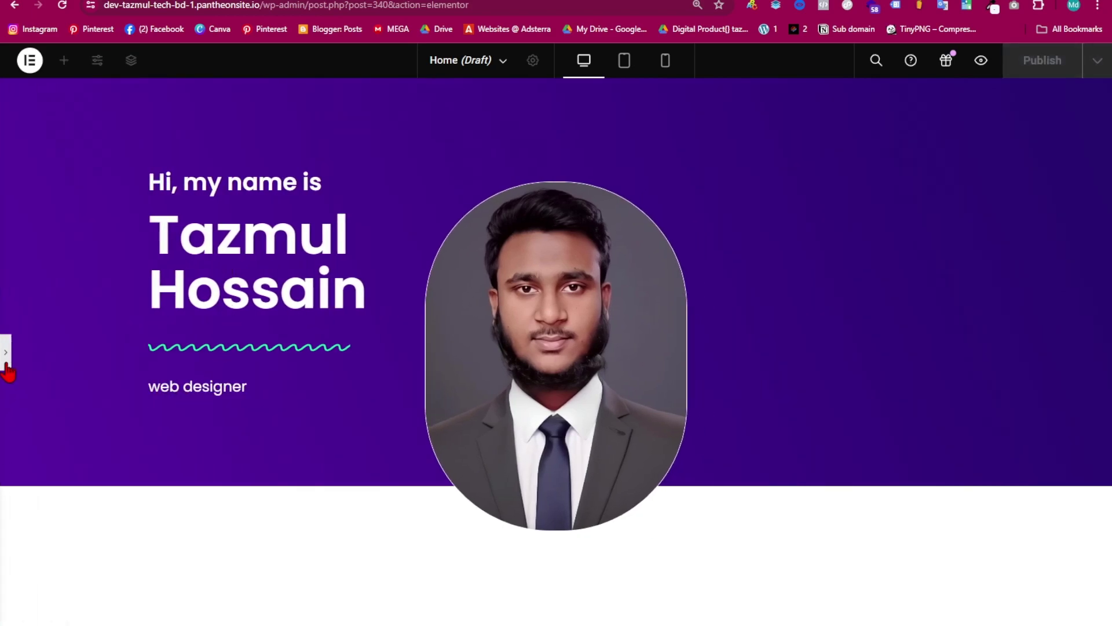
click(6, 356)
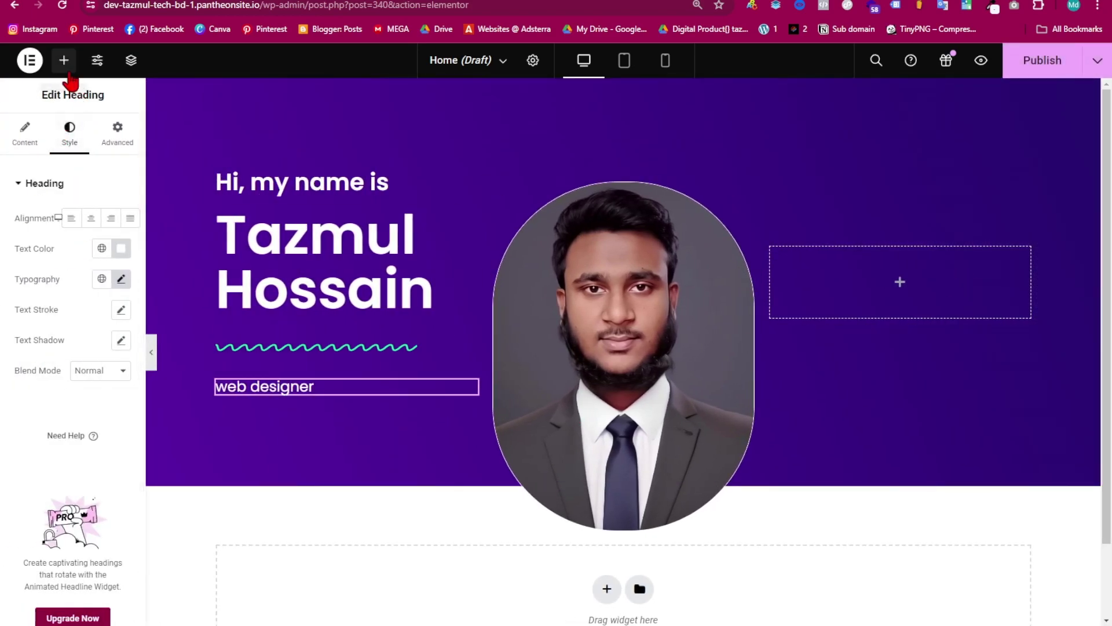
- Place a Counter widget in the right hero column counting from 0 to 4
click(64, 62)
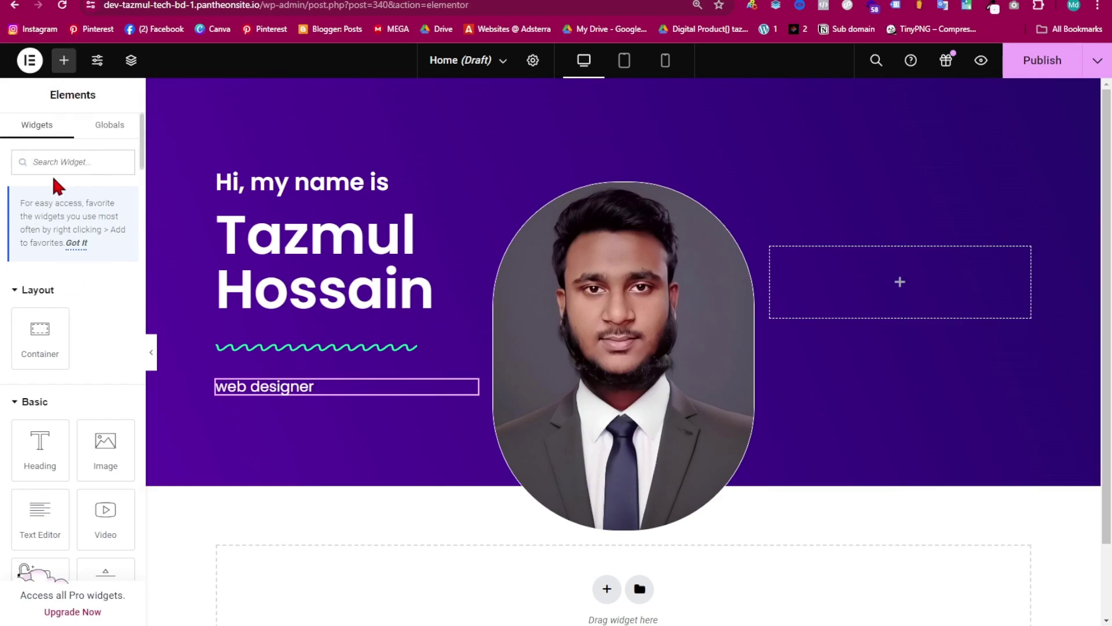
click(66, 162)
text(cou)
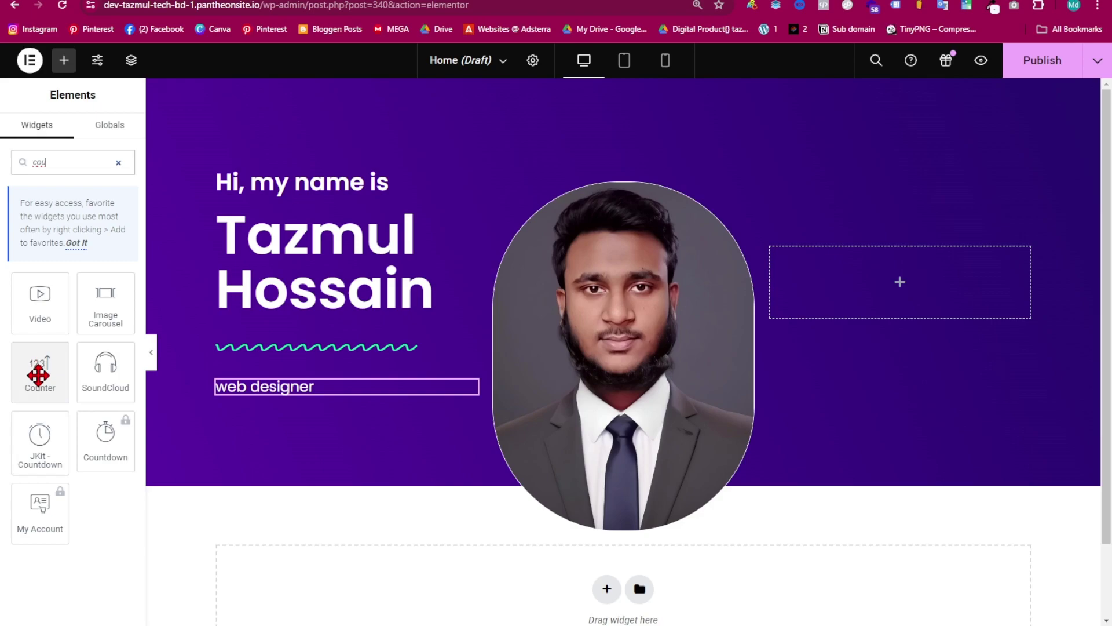
drag(42, 380, 874, 305)
click(90, 223)
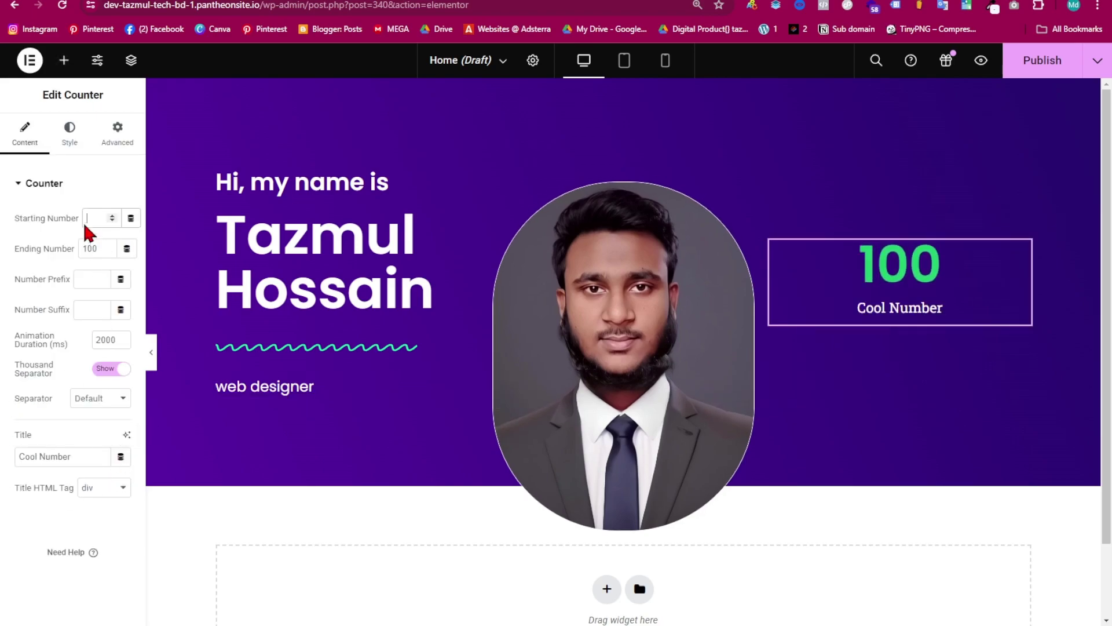
text(0)
double_click(95, 247)
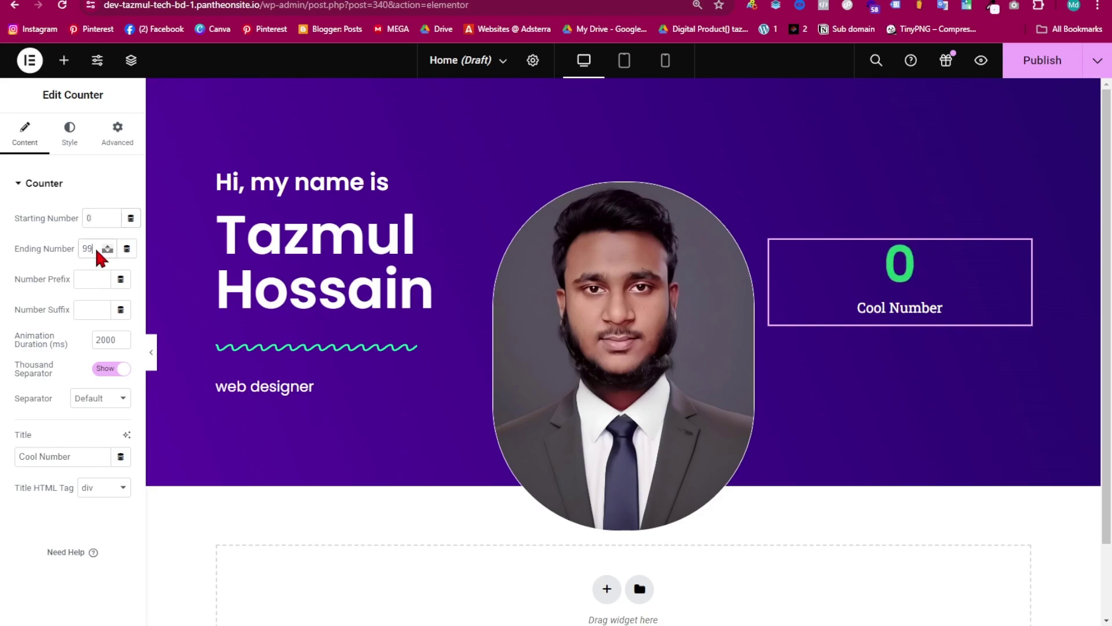
text(4)
click(94, 279)
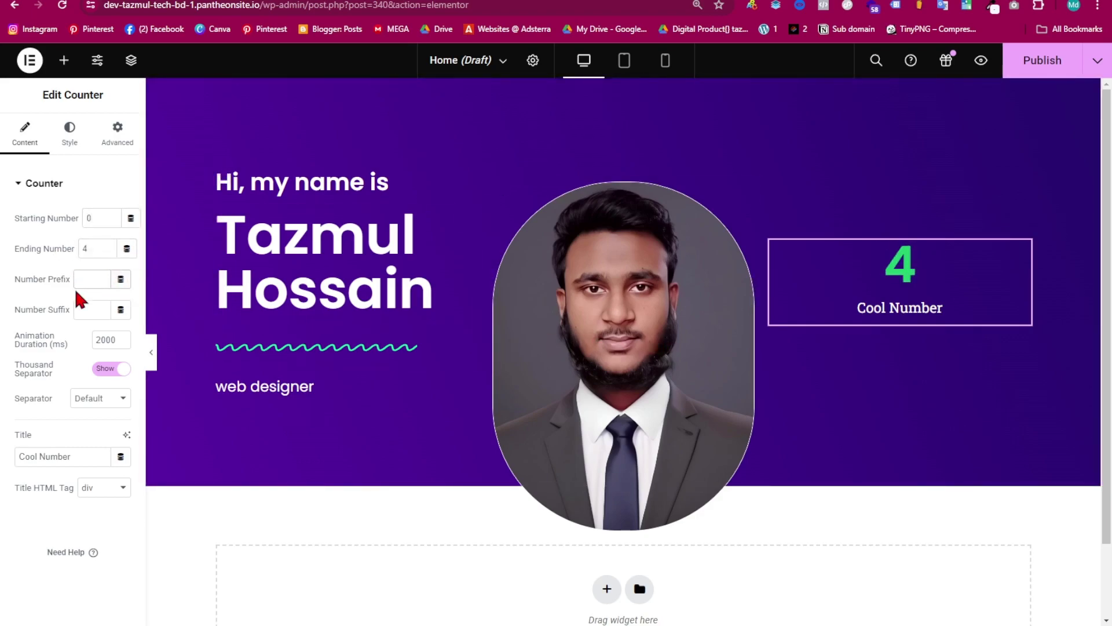
drag(10, 283, 68, 283)
- Leave the counter prefix empty and set the number suffix to '+'
click(87, 307)
text(yuiu)
drag(103, 280, 54, 288)
key(BackSpace)
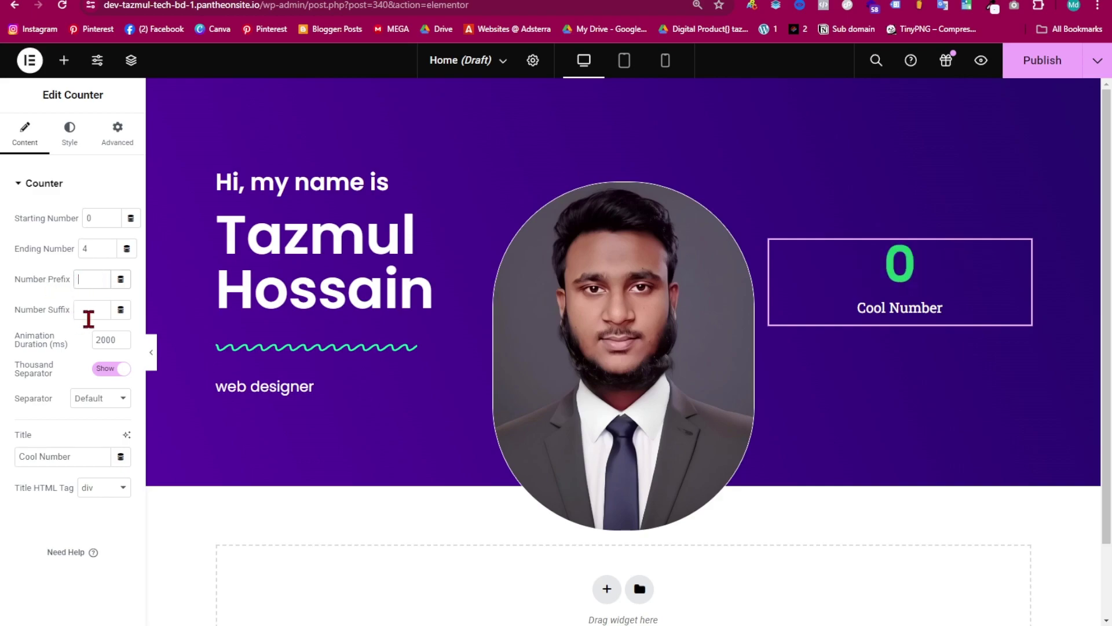
click(100, 311)
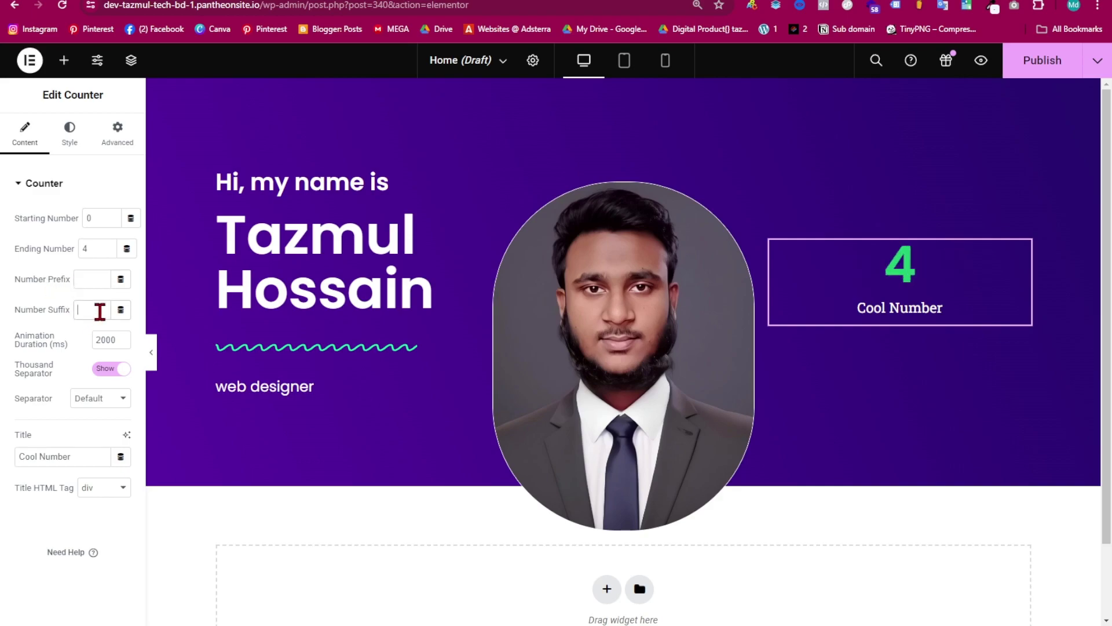
text(yu)
key(BackSpace)
key(BackSpace)
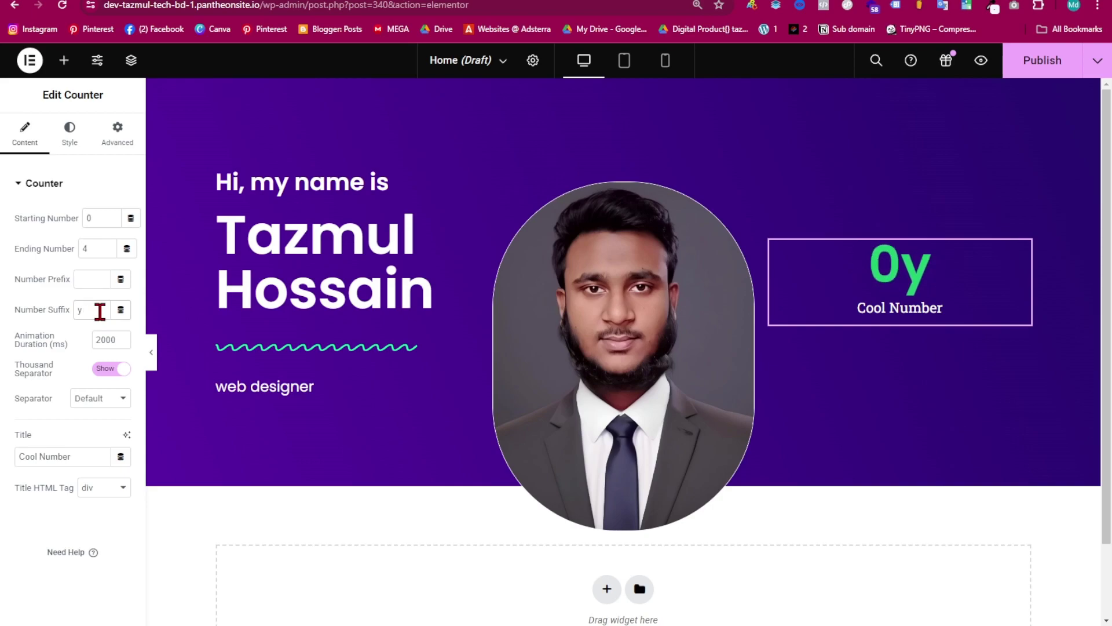
text(+)
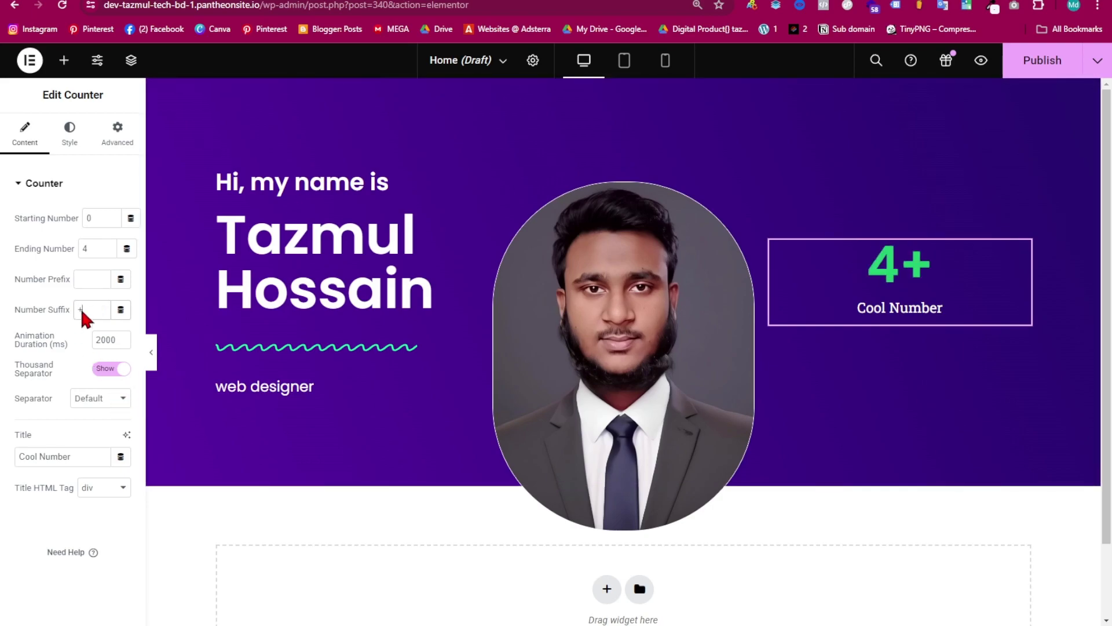
- Set the counter number's text colour to white
click(72, 139)
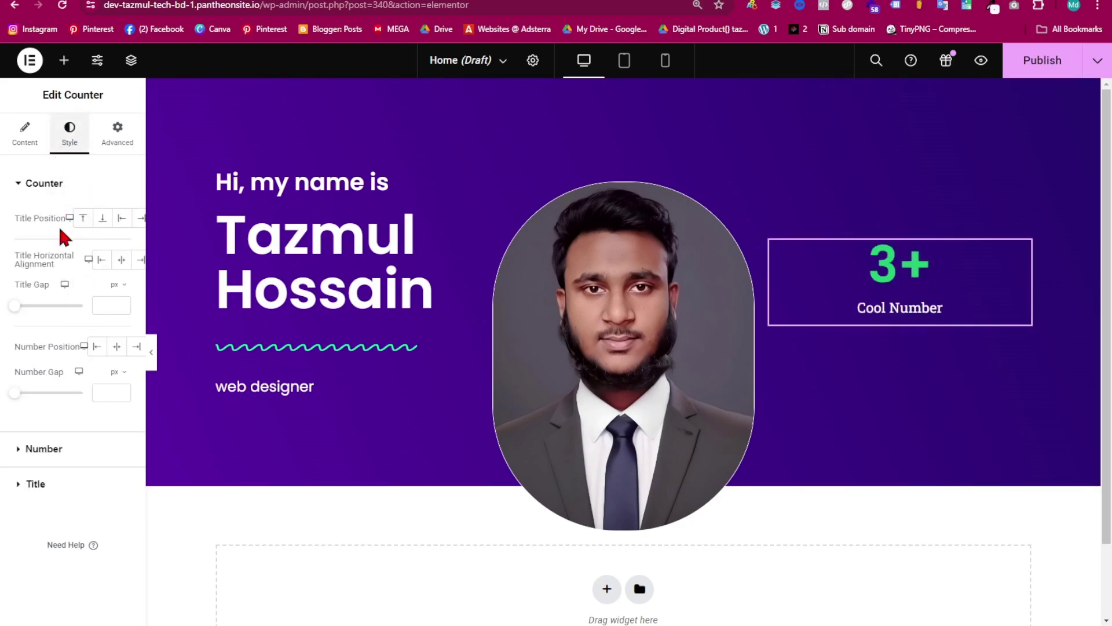
click(26, 449)
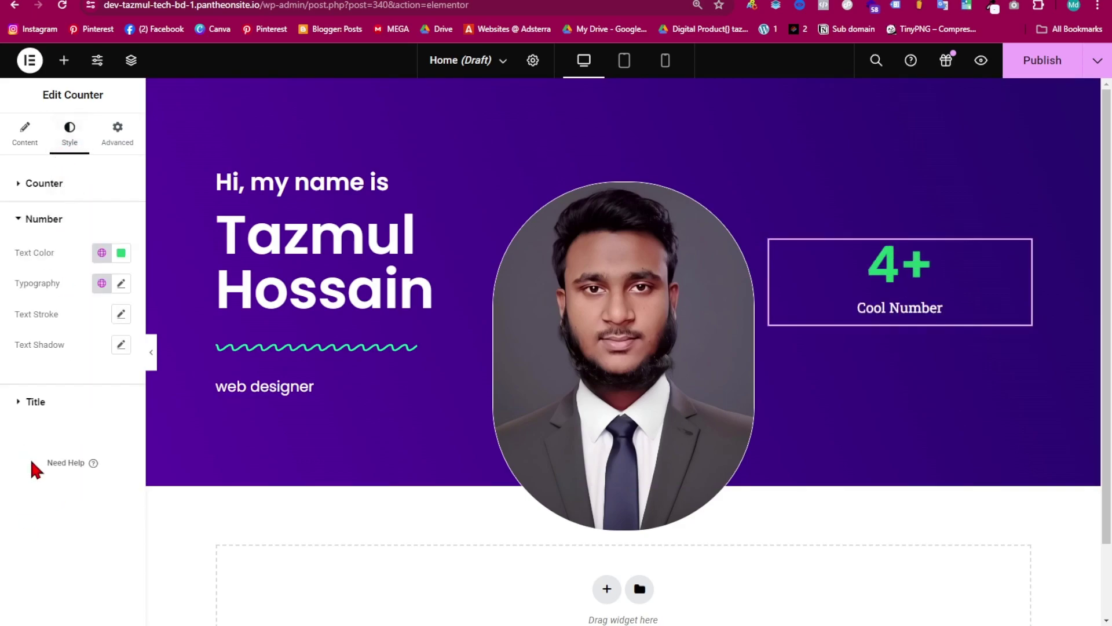
click(121, 250)
click(126, 243)
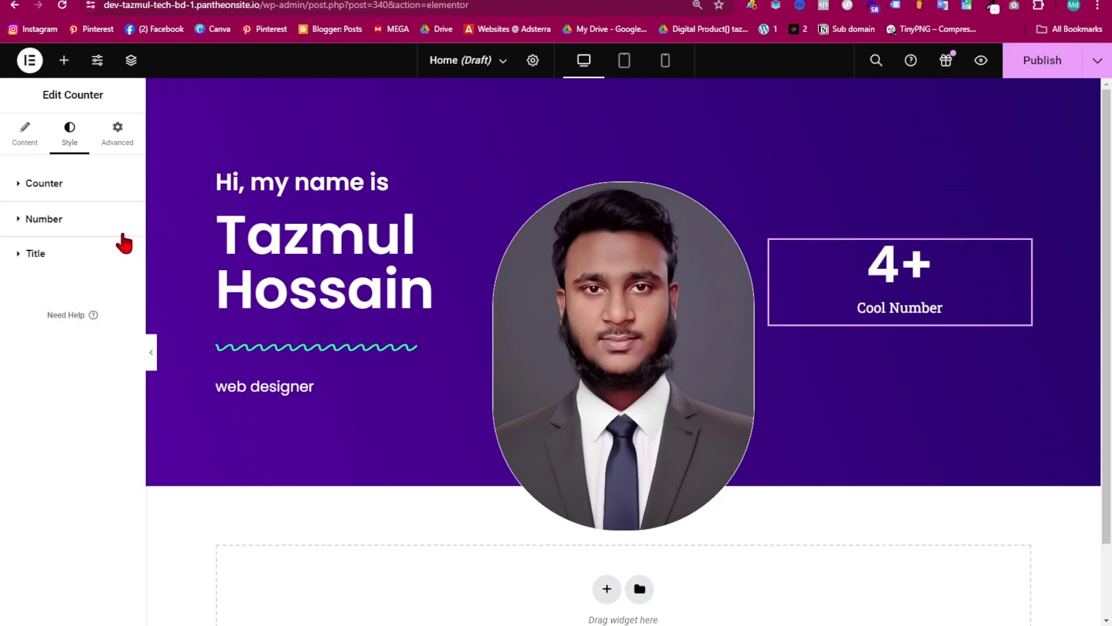
click(27, 255)
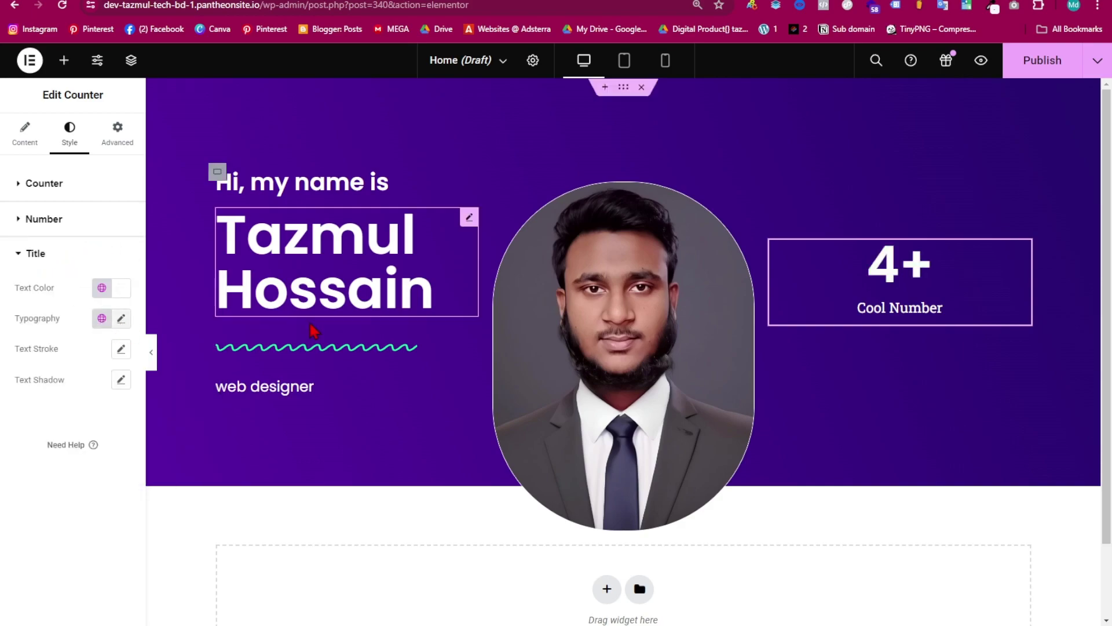
- Replace the counter title 'Cool Number' with 'Years of experience'
click(25, 134)
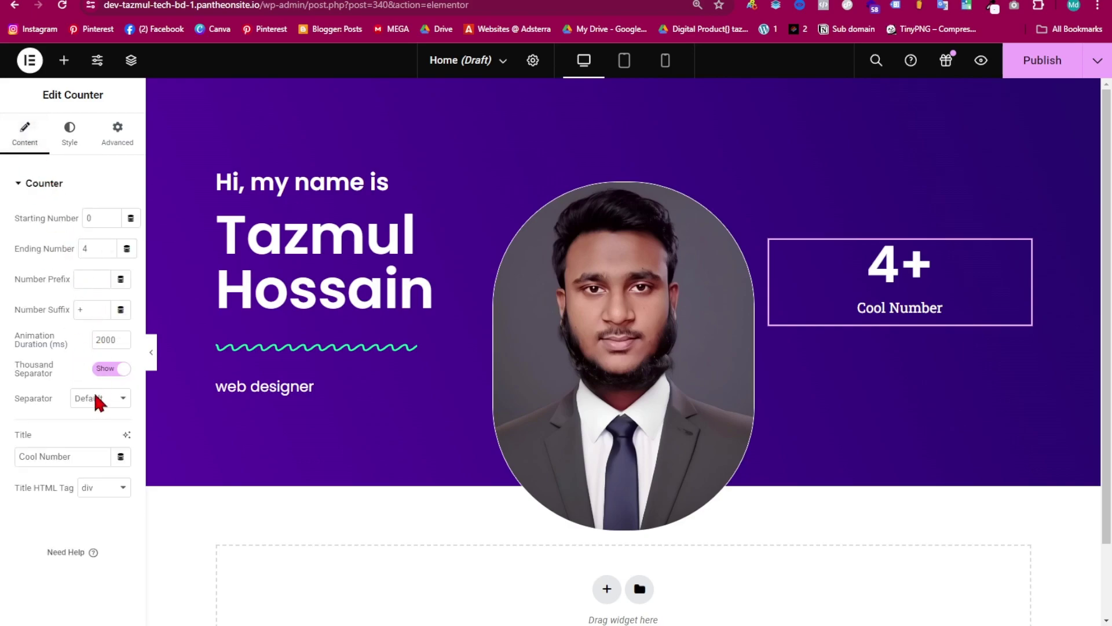
drag(76, 461, 17, 452)
key(BackSpace)
key(alt+Tab)
click(73, 450)
click(71, 464)
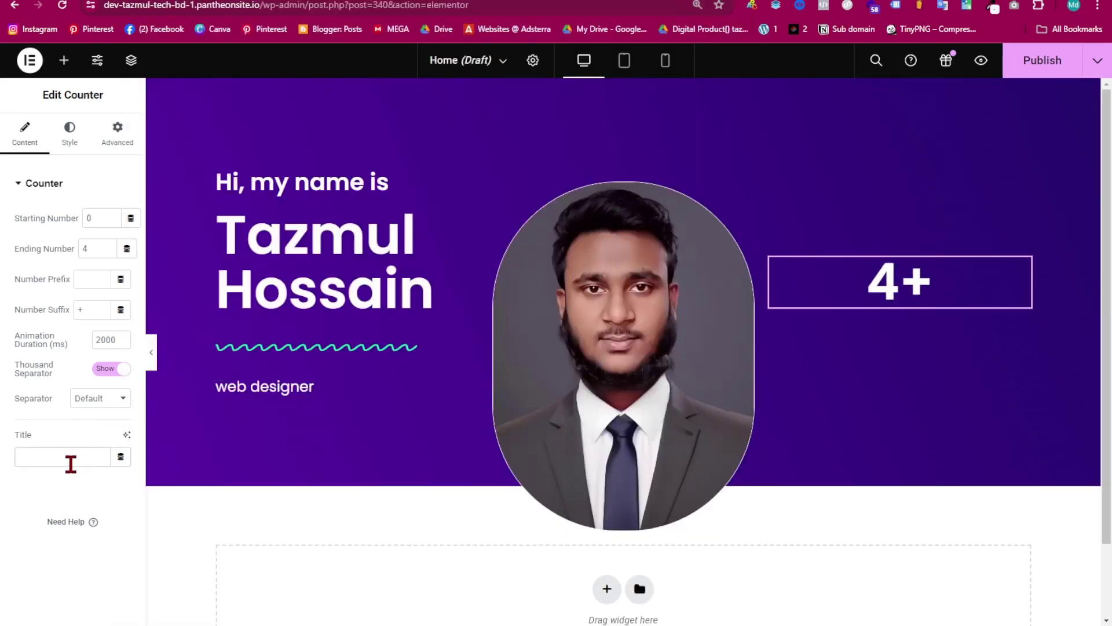
text(Years of experience)
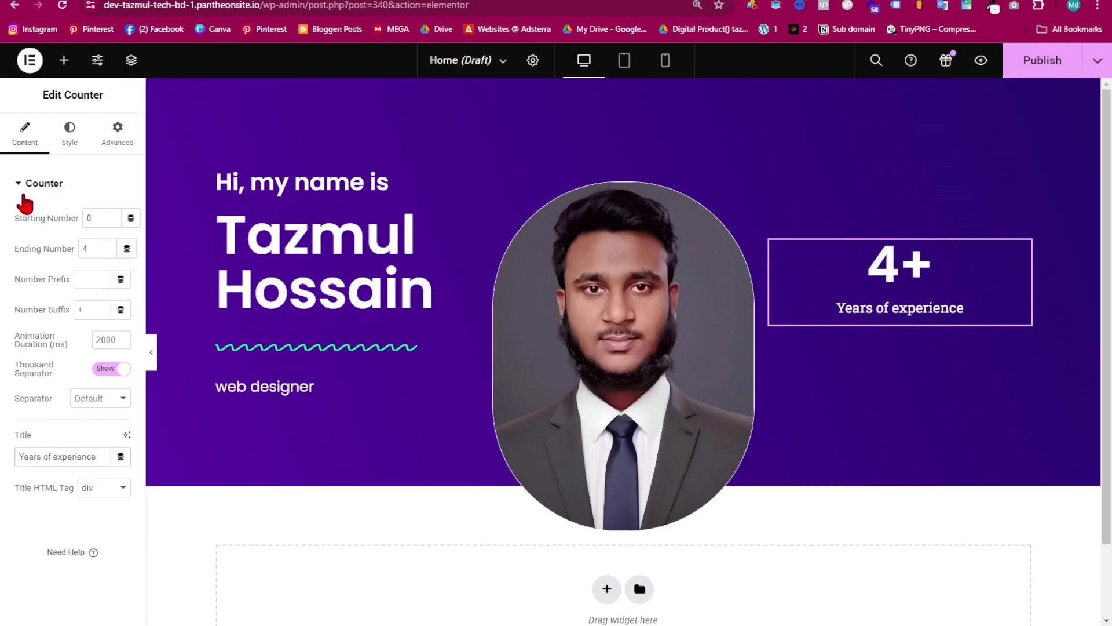
- Keep the counter title colour white after trying other shades, and review its typography
click(76, 141)
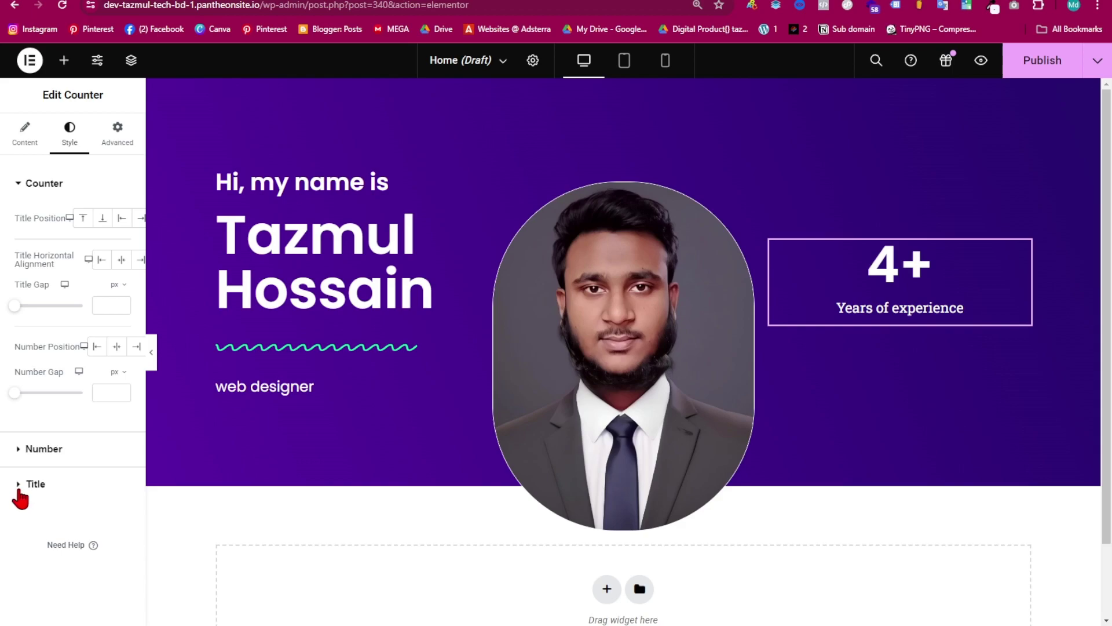
click(19, 490)
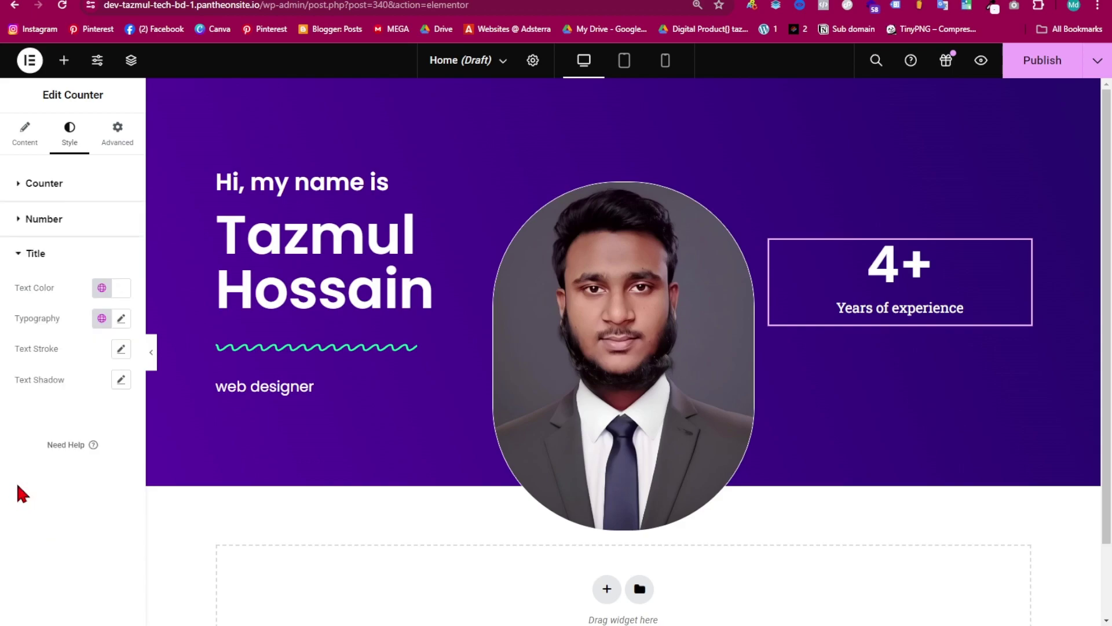
click(119, 294)
mouse_move(79, 415)
mouse_down()
mouse_move(186, 355)
mouse_move(151, 427)
mouse_move(53, 373)
mouse_move(81, 369)
mouse_up()
click(191, 465)
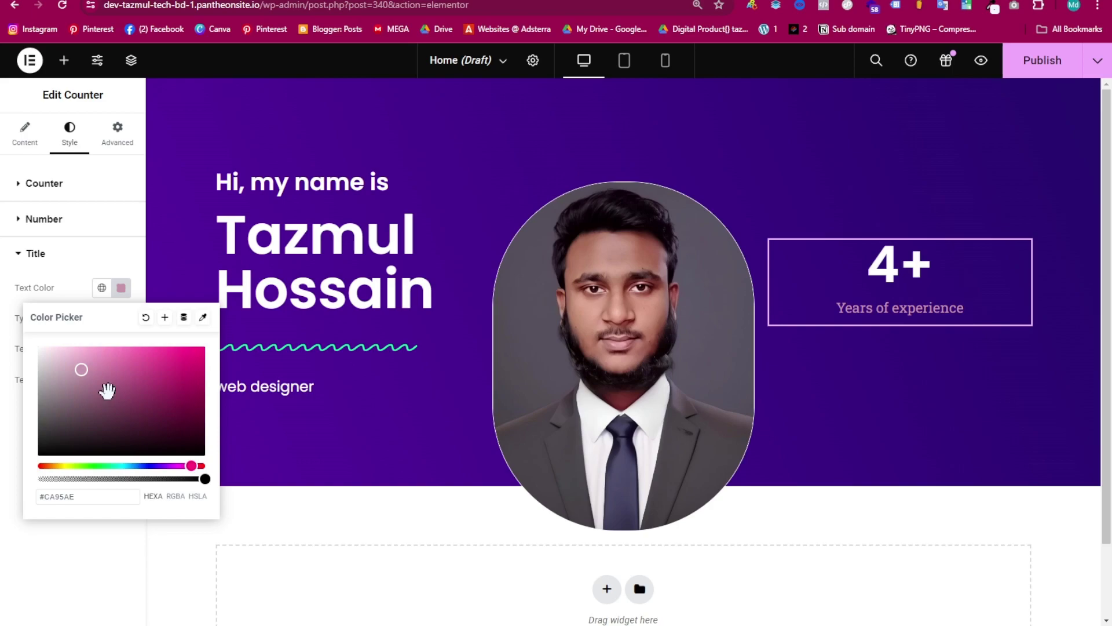
click(146, 317)
click(120, 299)
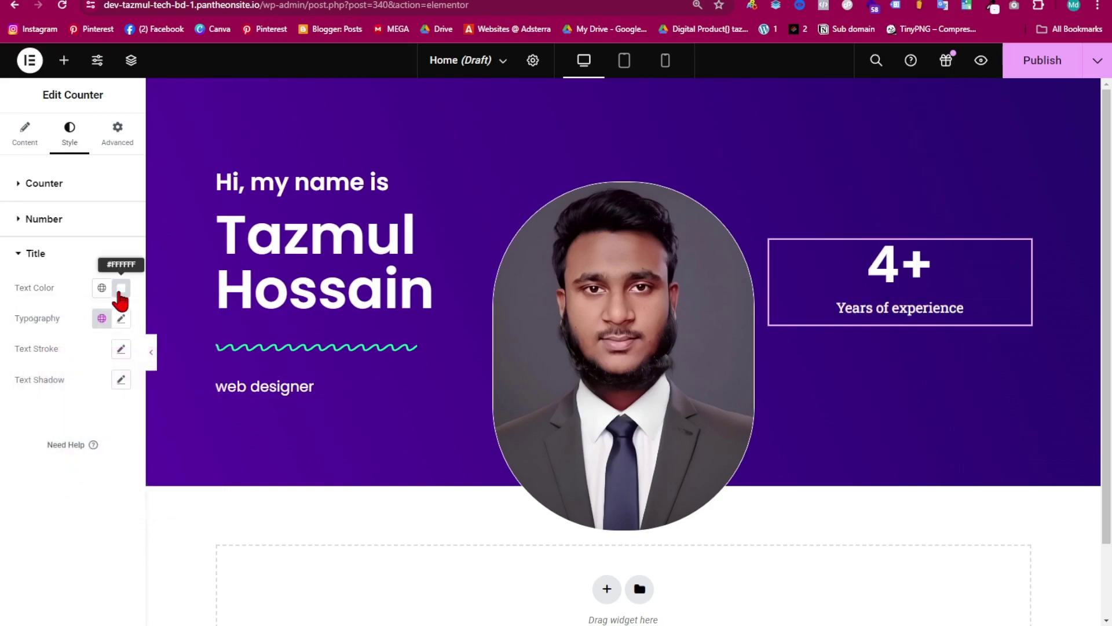
click(121, 318)
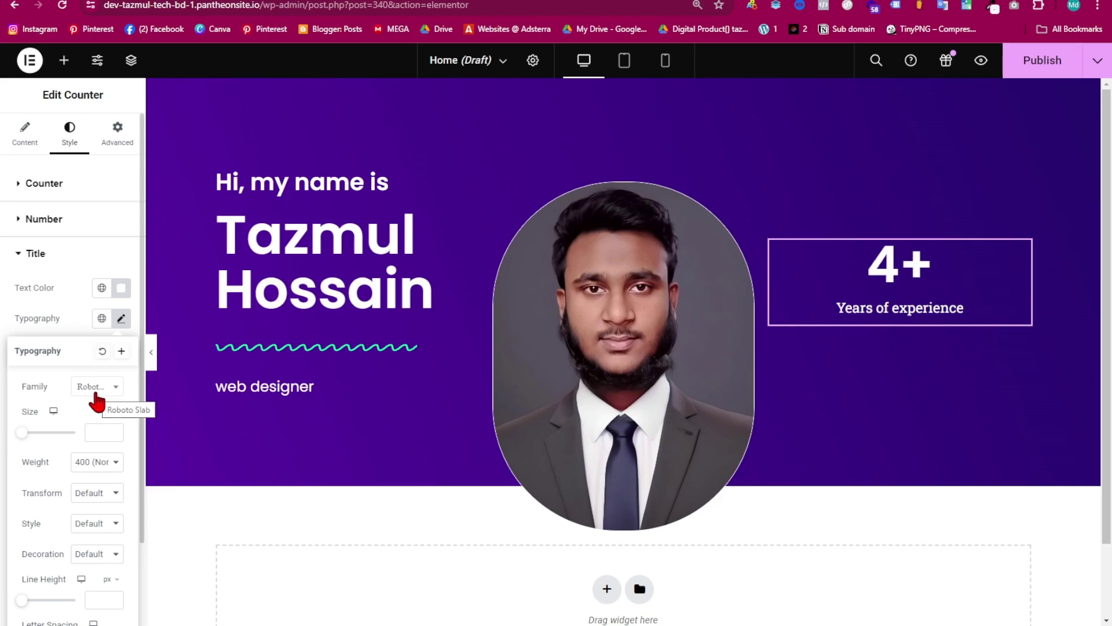
click(122, 319)
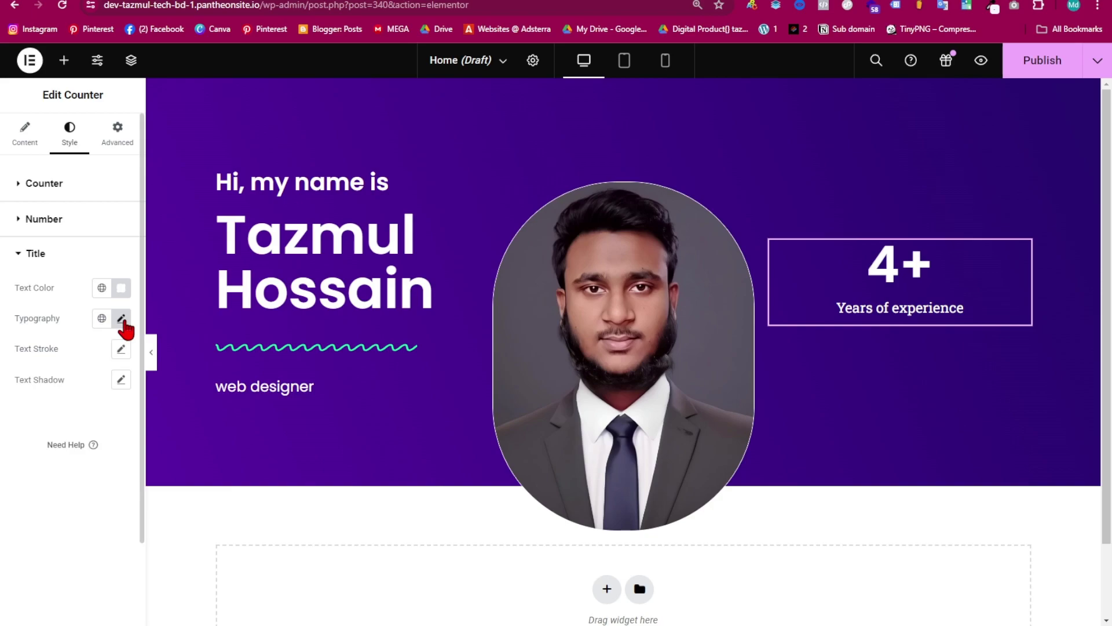
click(120, 320)
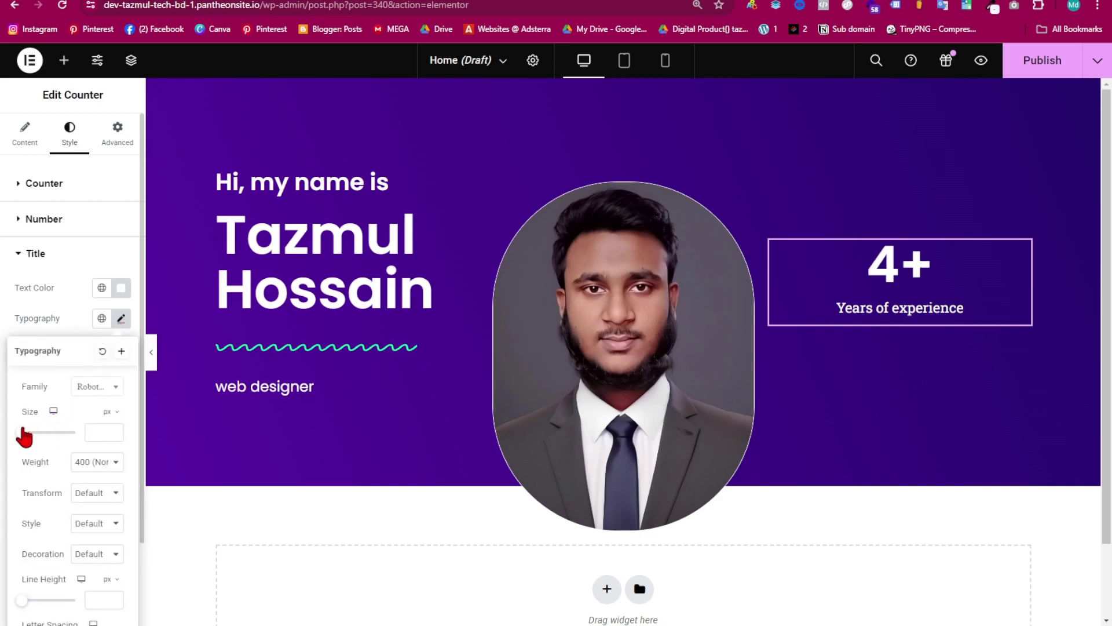
click(125, 296)
click(895, 516)
scroll(857, 347, down, 2)
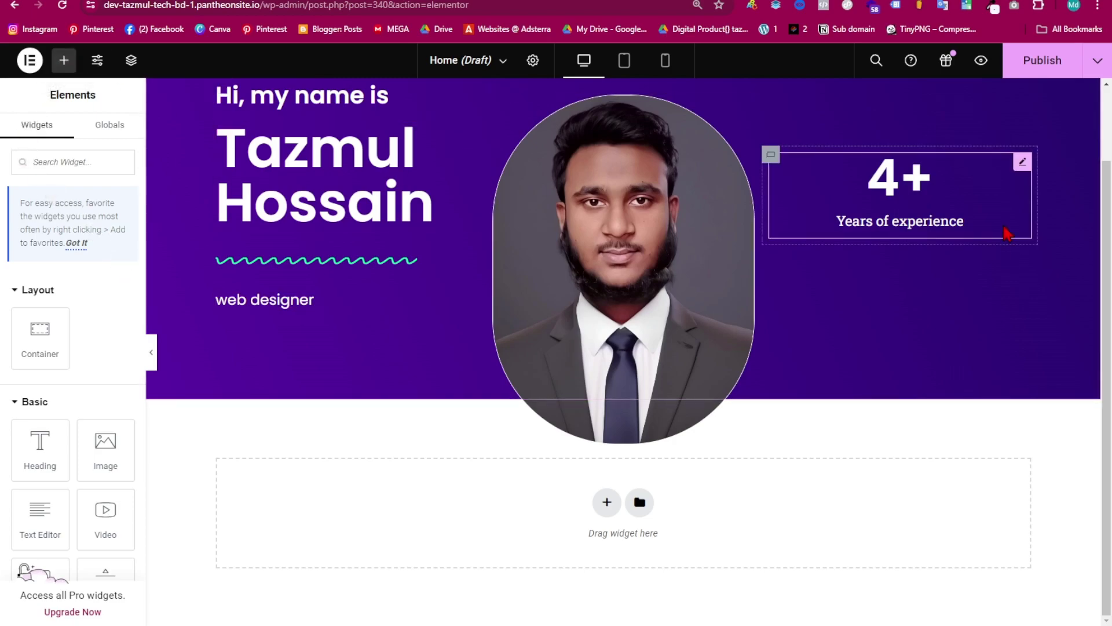
- Duplicate the Years of experience counter twice to make three counters
right_click(859, 201)
click(919, 247)
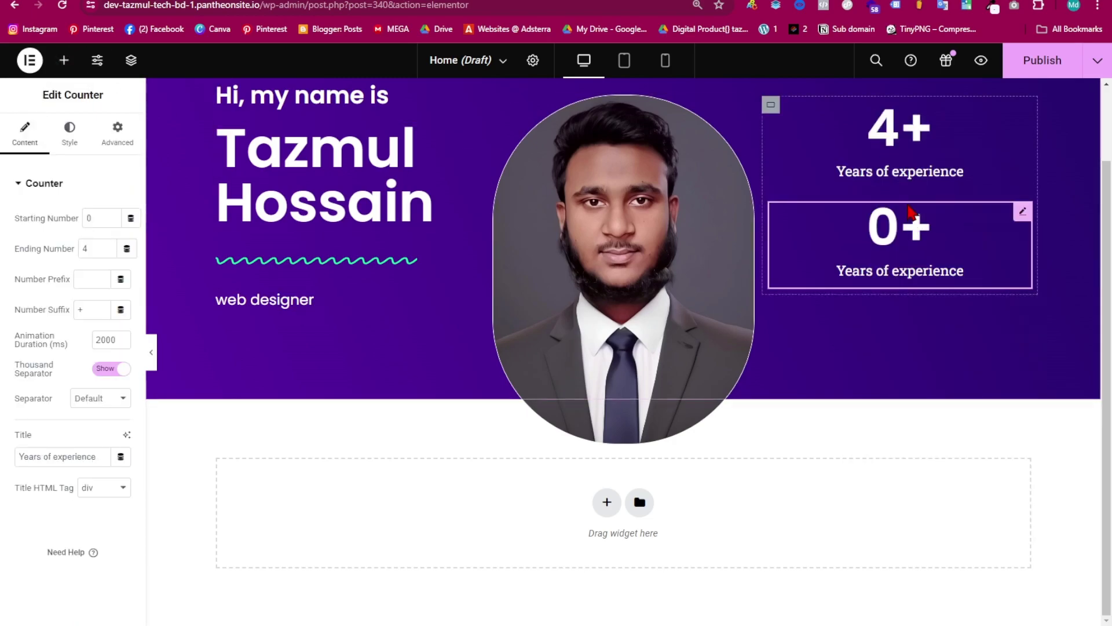
right_click(907, 203)
click(921, 247)
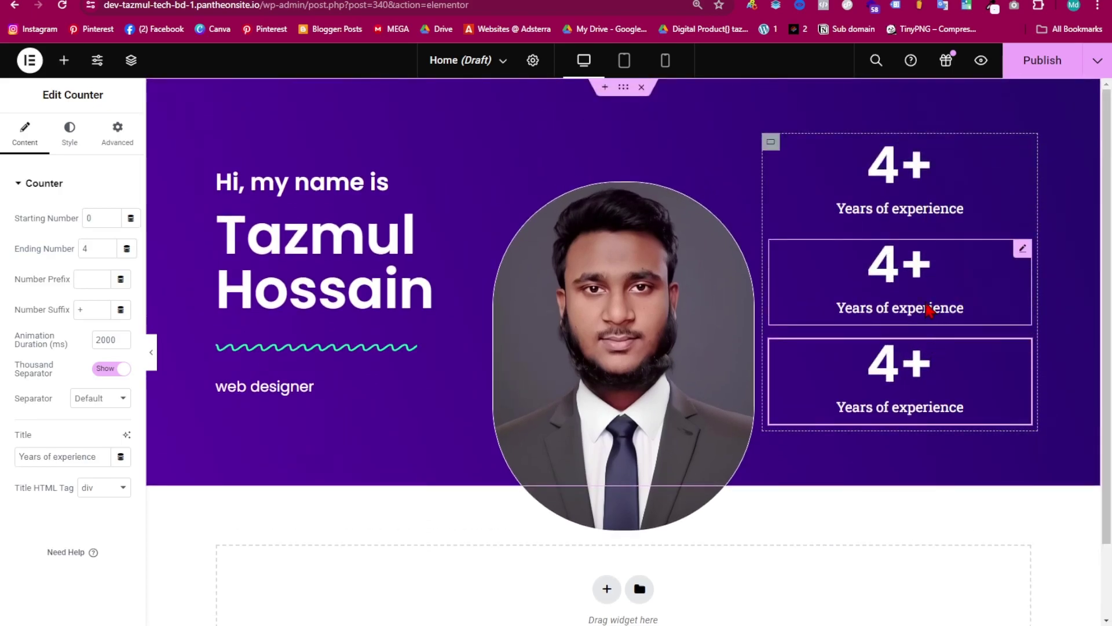
- Retitle the middle counter 'Projects done' with an ending number of 54
click(929, 278)
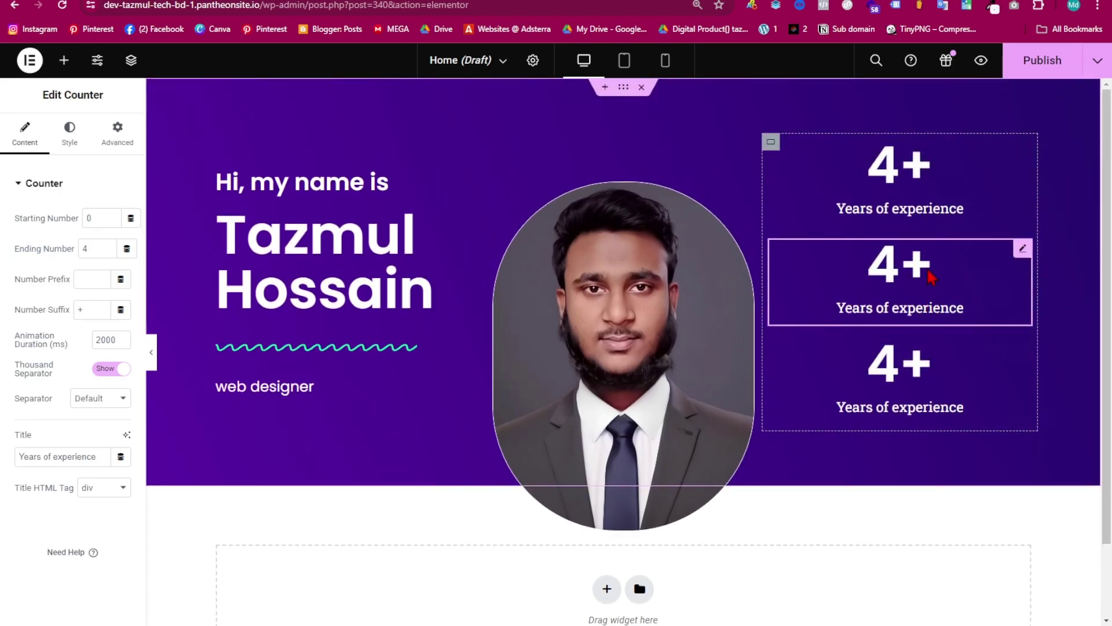
mouse_move(683, 624)
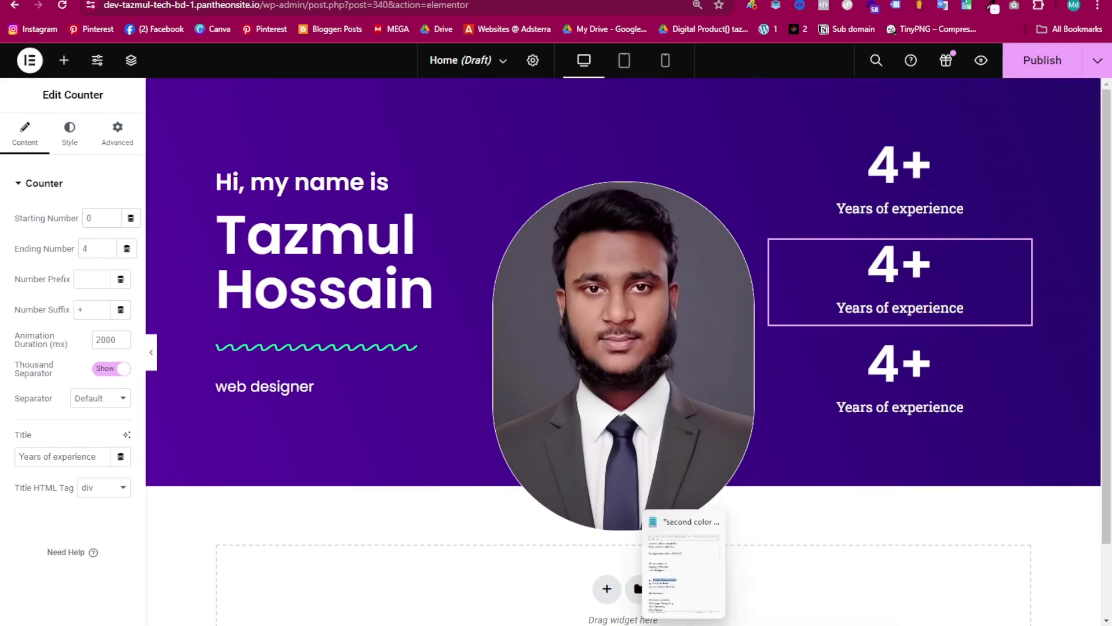
click(683, 571)
drag(184, 371, 320, 372)
key(ctrl+c)
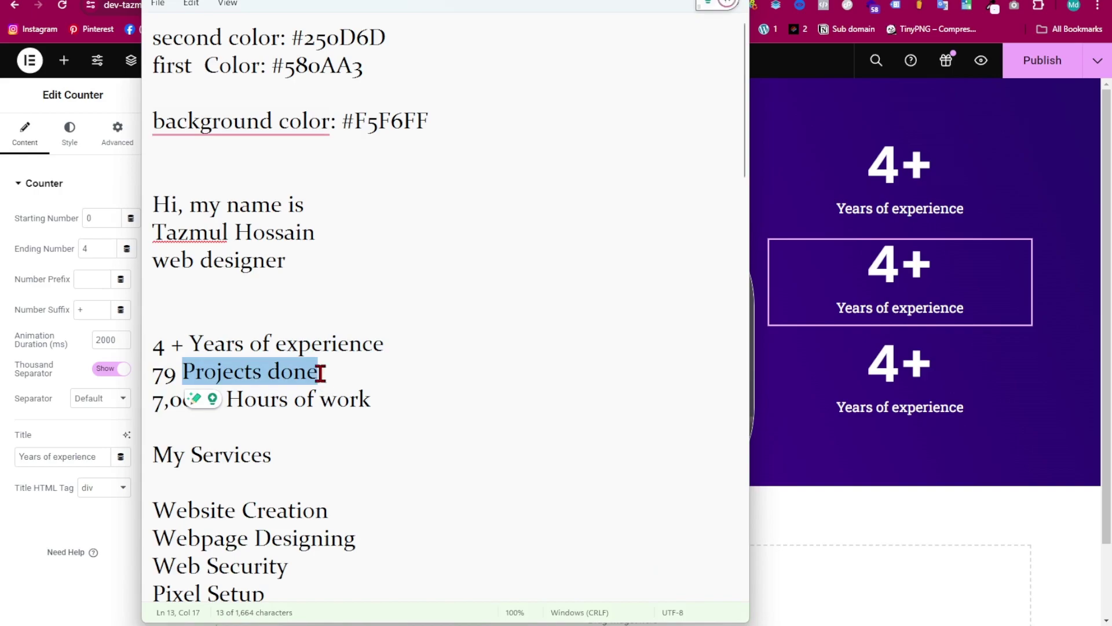
triple_click(79, 456)
key(ctrl+v)
double_click(97, 243)
key(BackSpace)
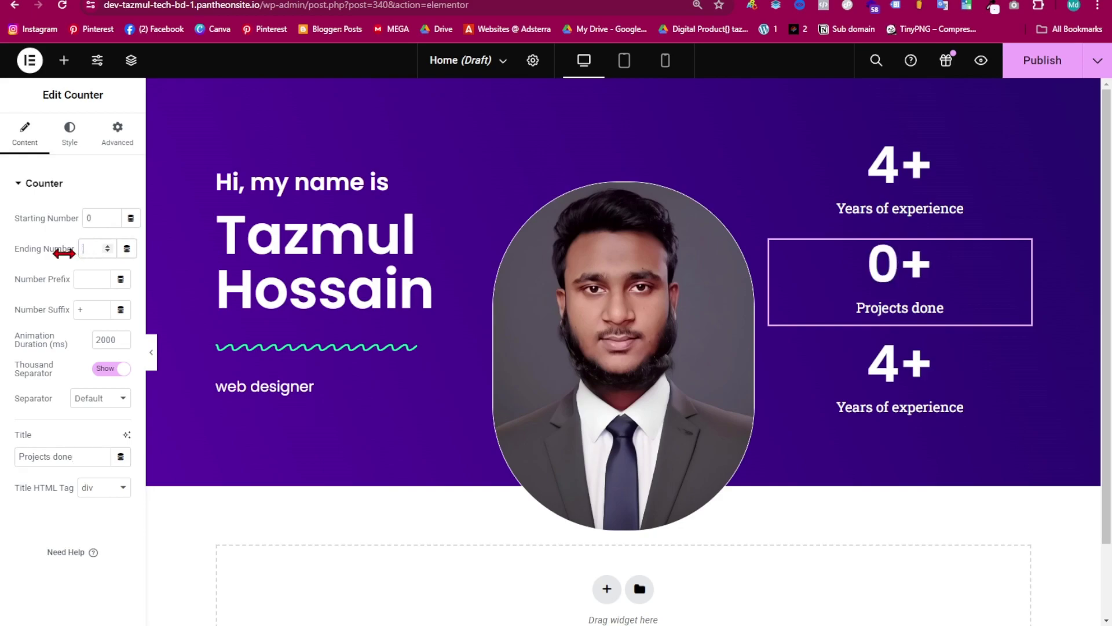
text(546)
key(BackSpace)
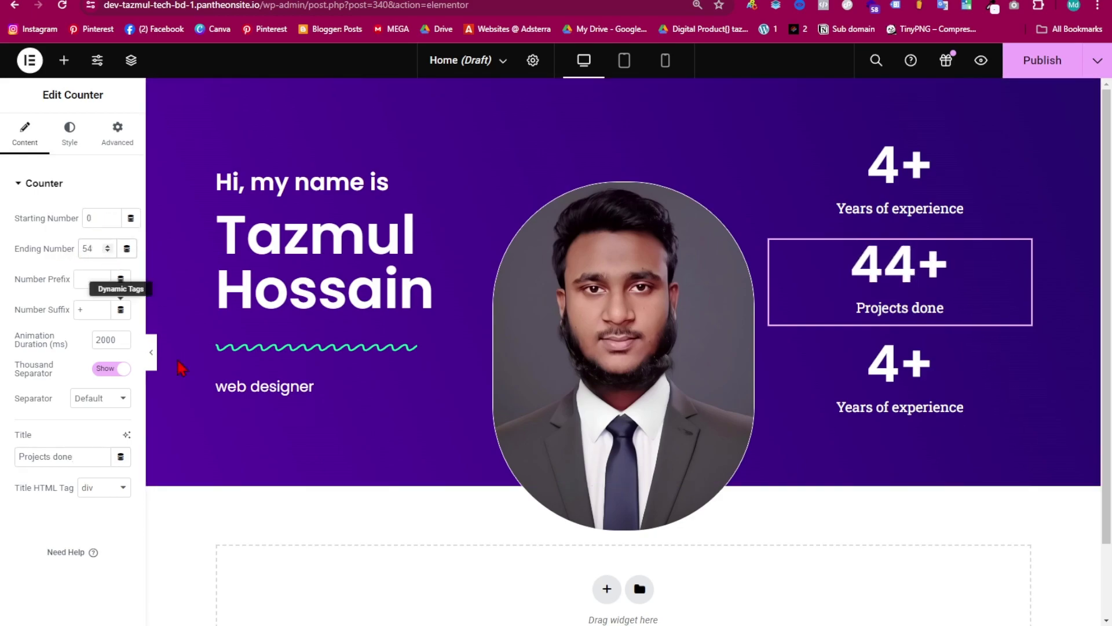
- Retitle the bottom counter 'Hours of work', counting from 6000 to 7000
click(926, 397)
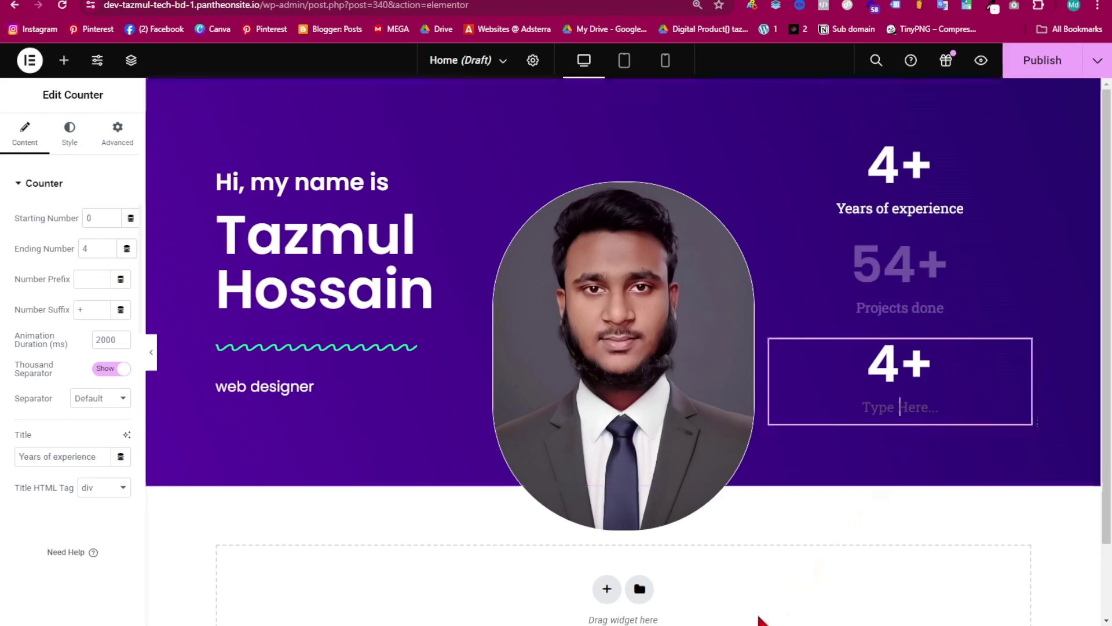
click(772, 622)
drag(228, 400, 370, 401)
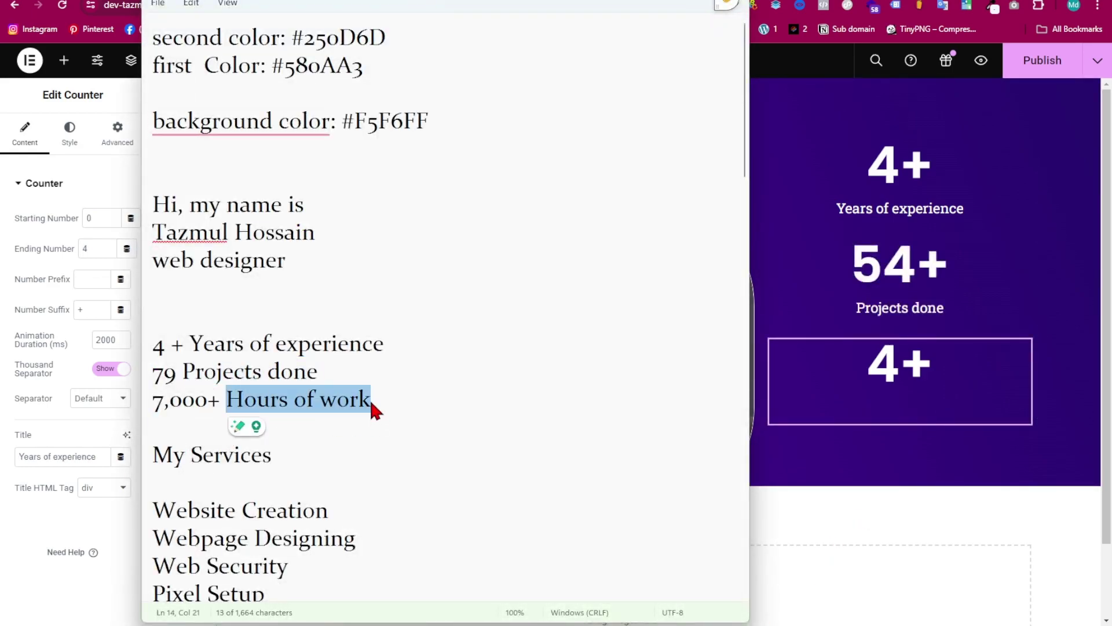
key(ctrl+c)
key(alt+Tab)
key(ctrl+v)
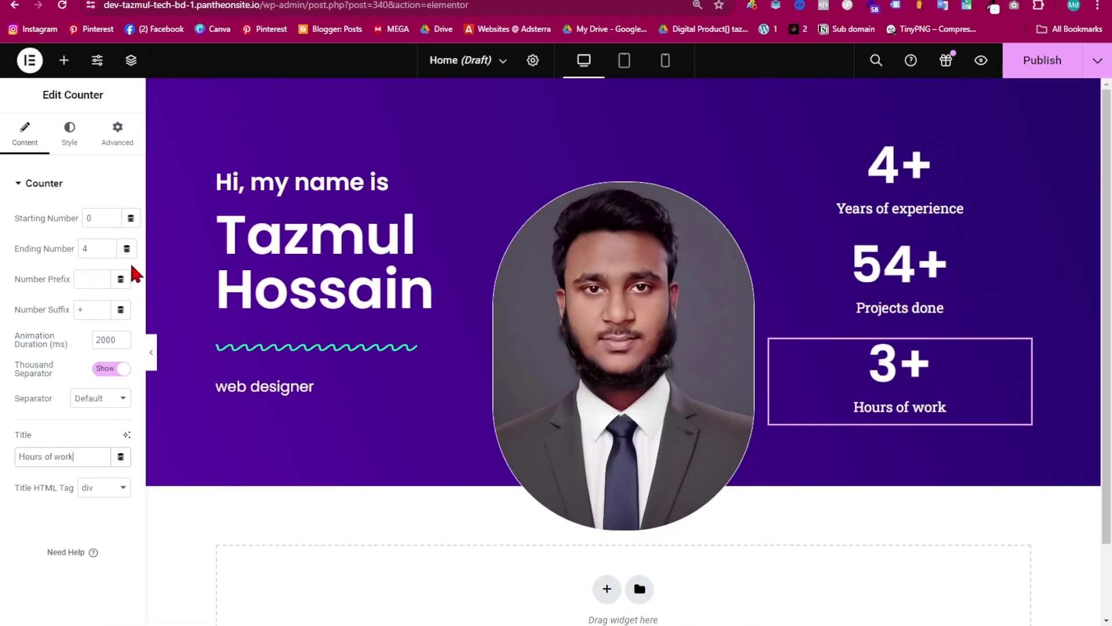
drag(94, 217, 55, 247)
text(6000)
key(BackSpace)
text(7000)
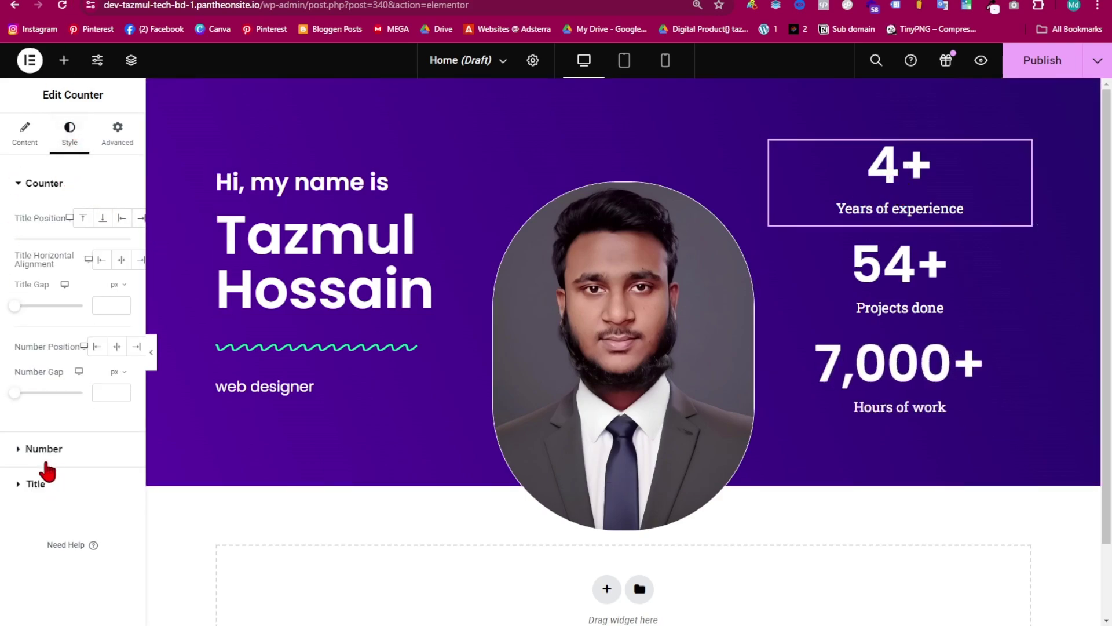
- Reduce the first counter's Number typography size
click(30, 450)
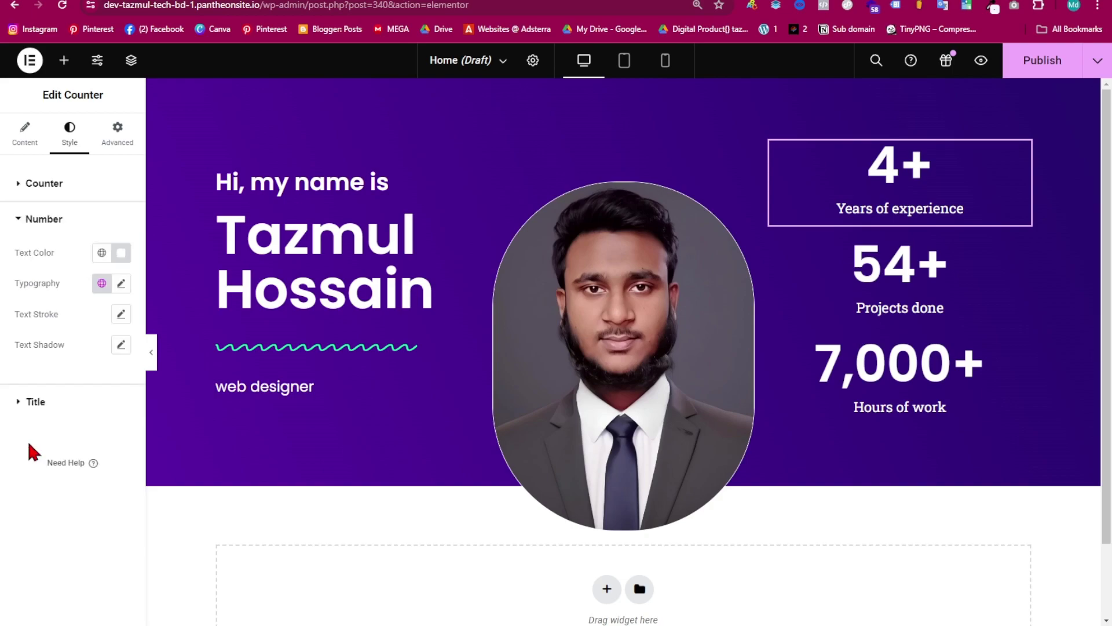
click(121, 284)
drag(22, 397, 36, 405)
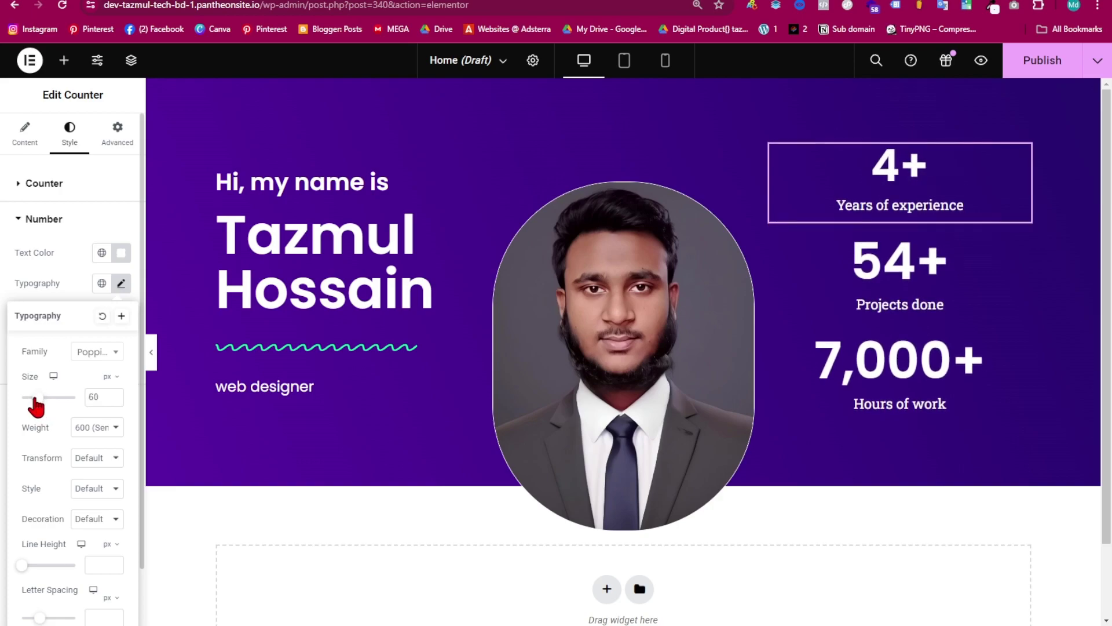
- Copy the 4+ counter and paste its style onto the 54+ and 7,000+ counters
right_click(902, 181)
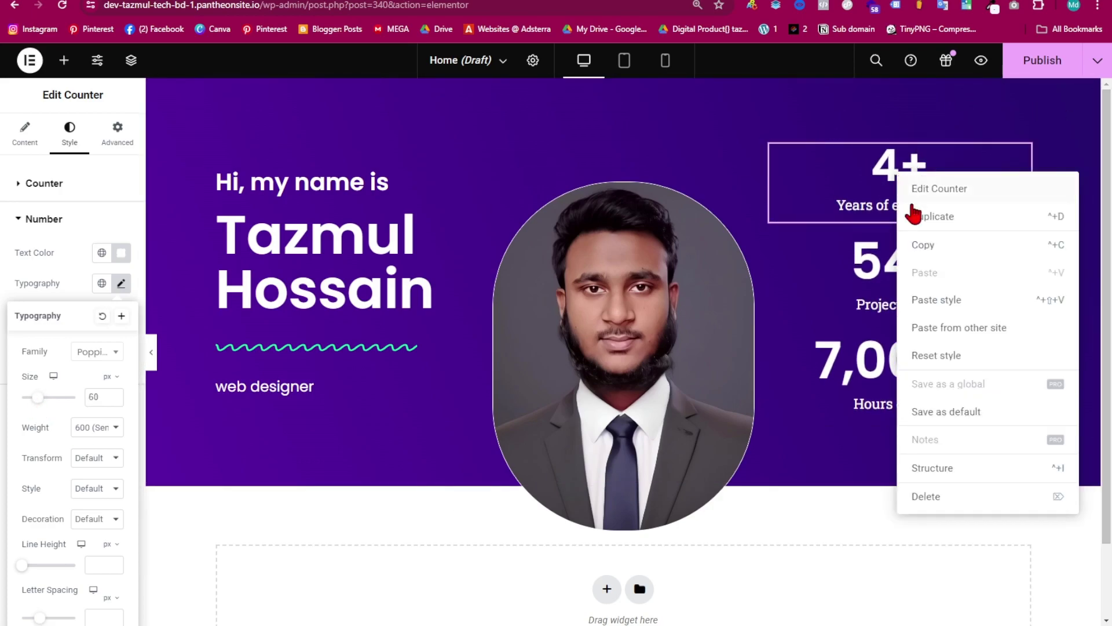
click(931, 242)
click(926, 260)
right_click(919, 268)
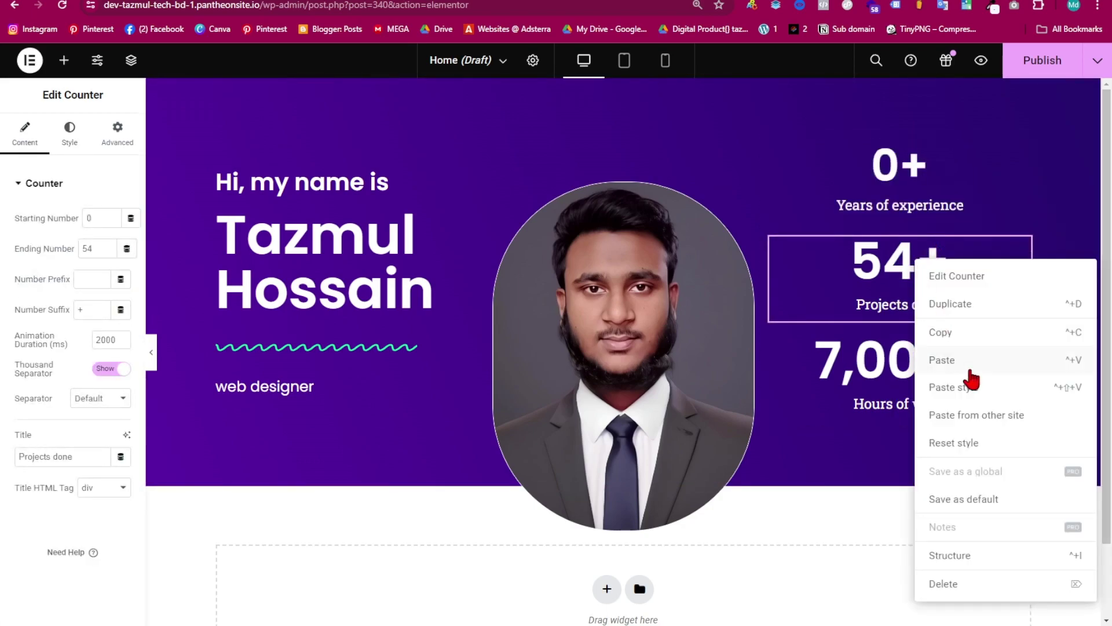
click(973, 387)
right_click(920, 359)
click(979, 413)
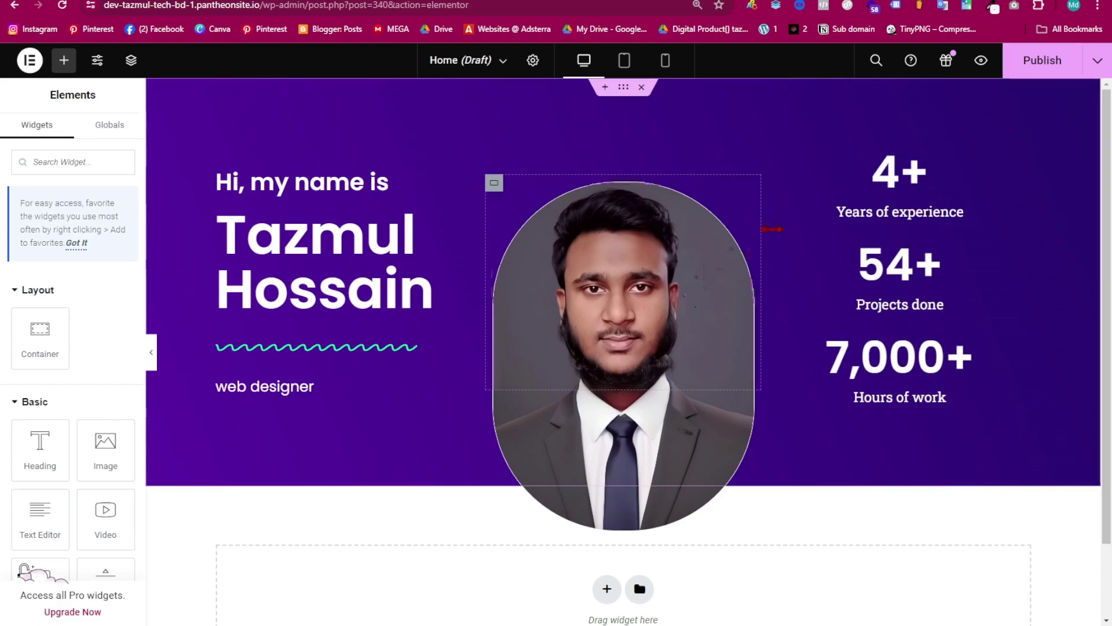
- Preview the hero and publish the page
click(151, 352)
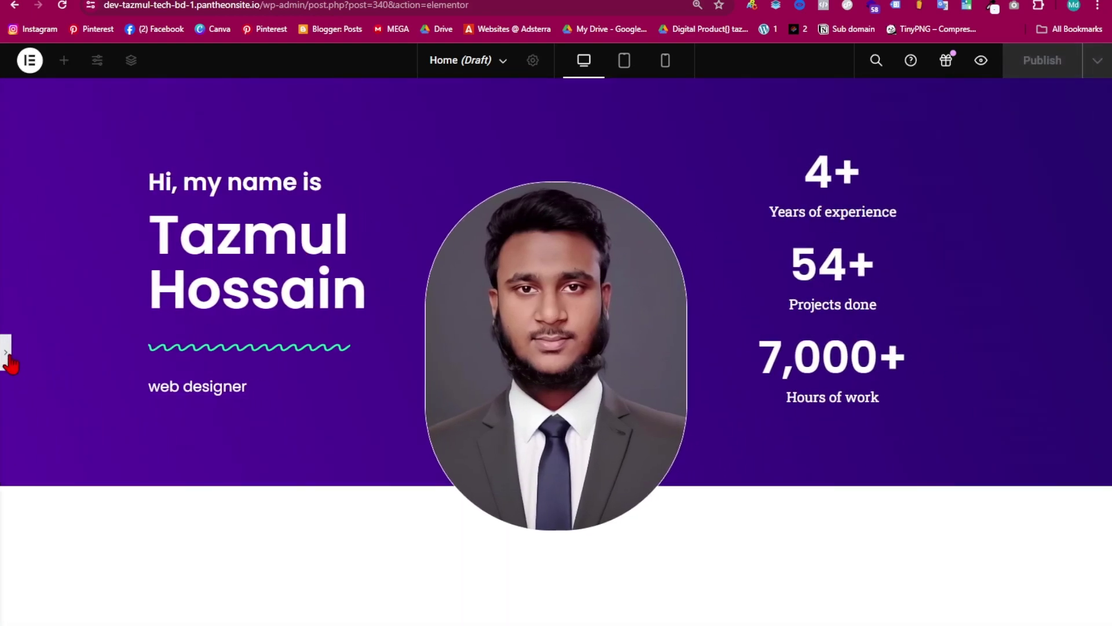
click(7, 355)
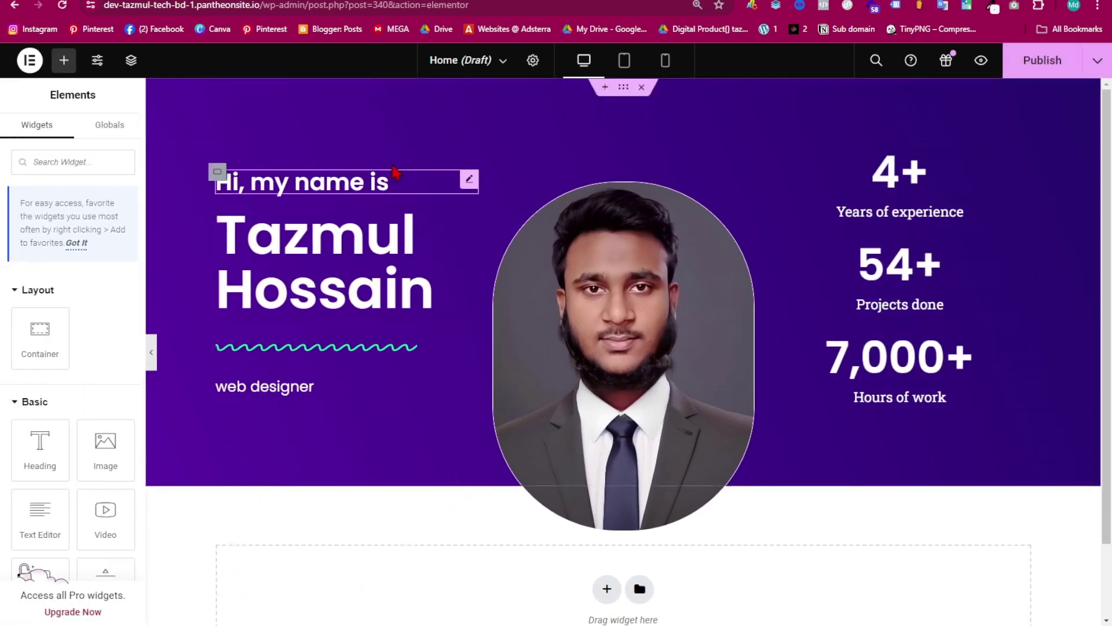
click(1042, 60)
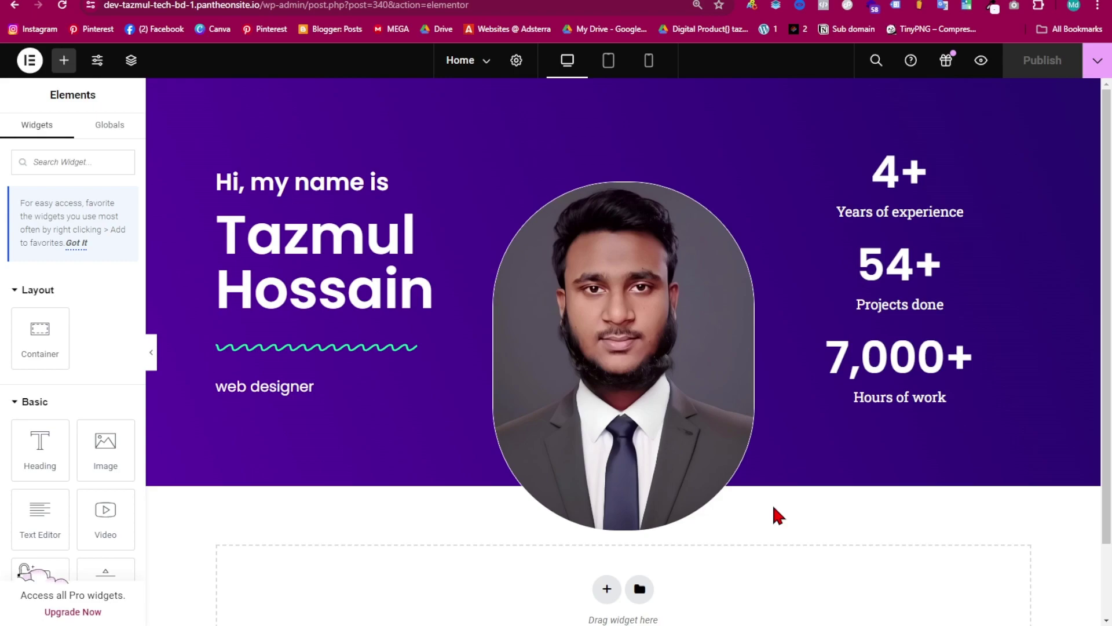
- In Tablet view, set the 'Hi, my name is' greeting size to 20 px
click(608, 65)
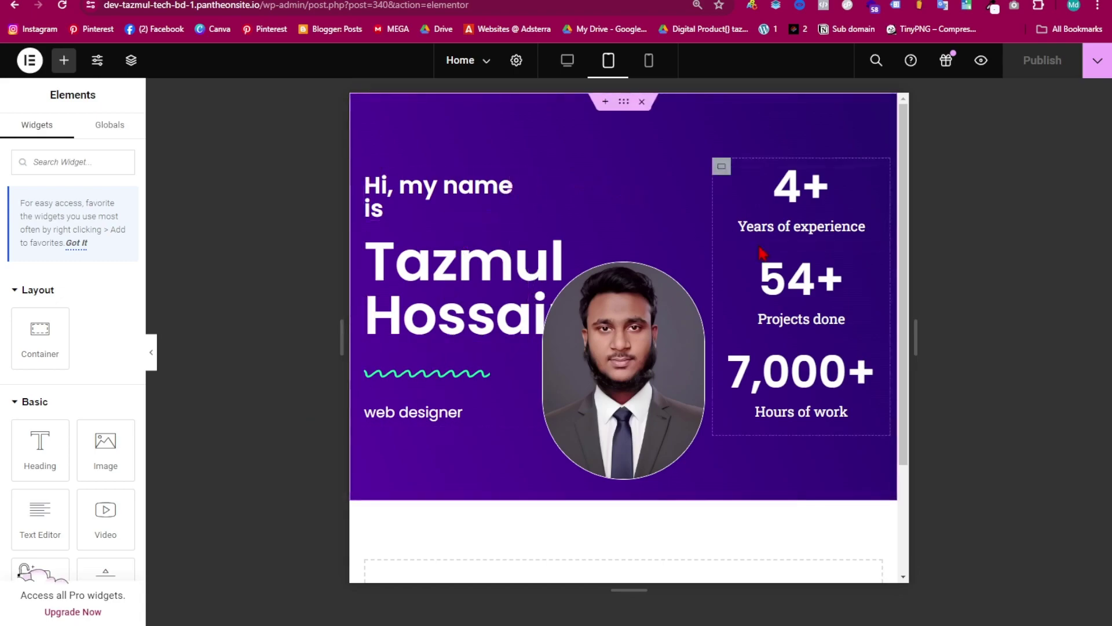
click(367, 181)
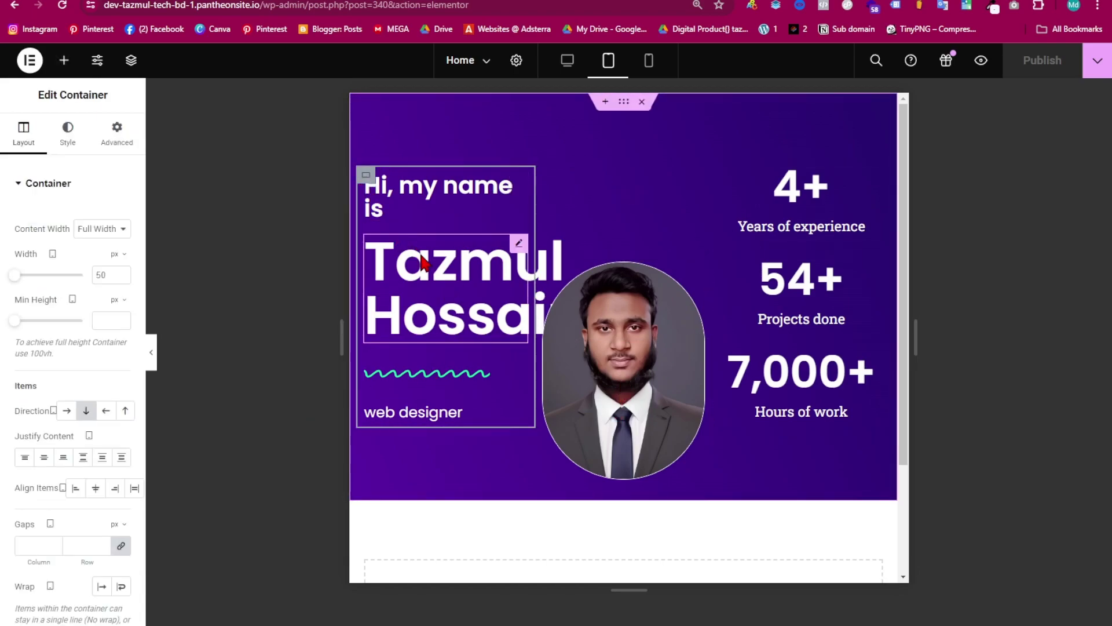
click(417, 202)
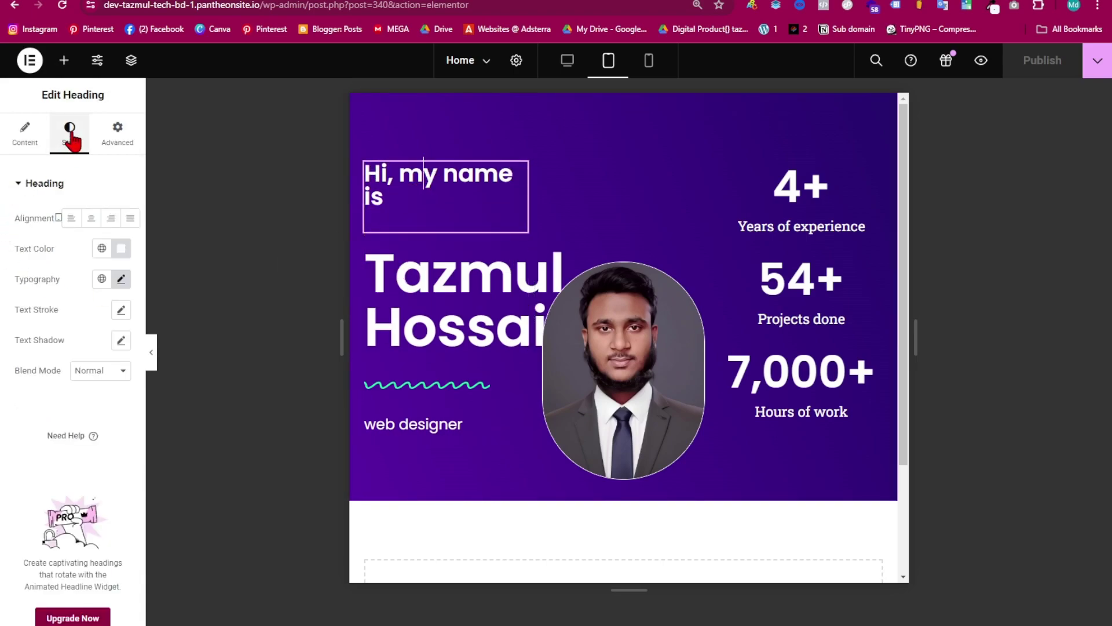
click(120, 280)
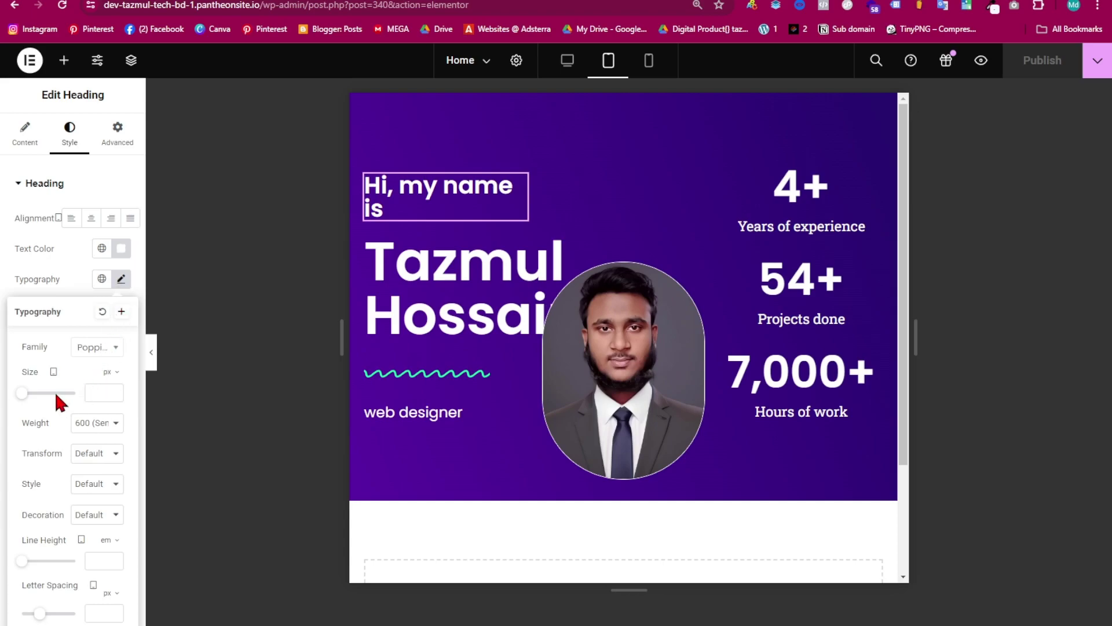
mouse_move(22, 394)
mouse_down()
mouse_move(44, 394)
mouse_move(26, 394)
mouse_up()
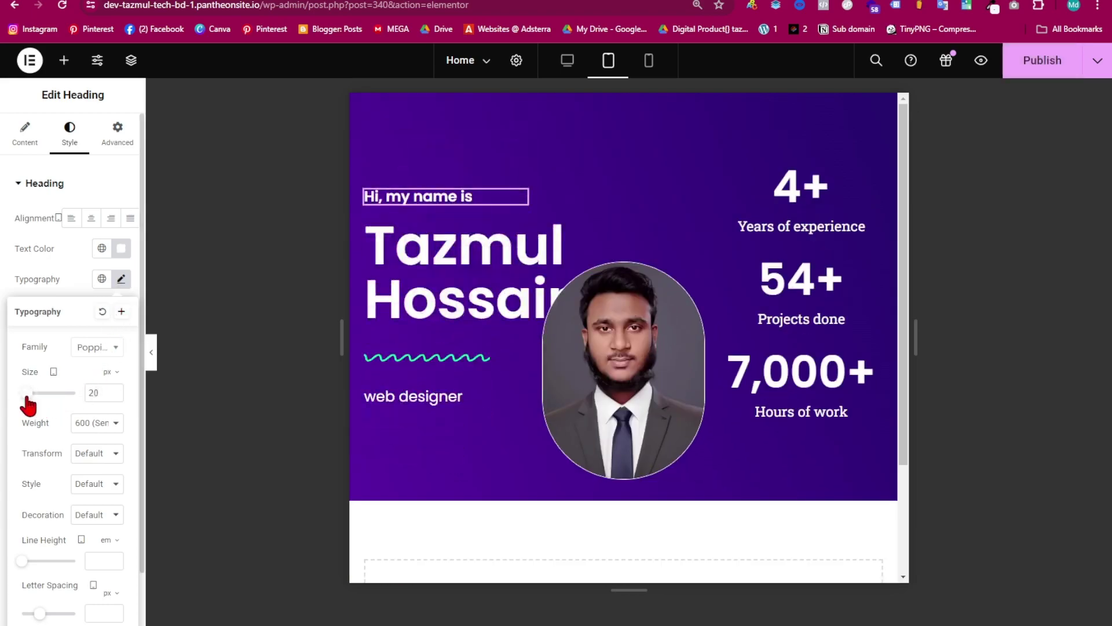
click(451, 275)
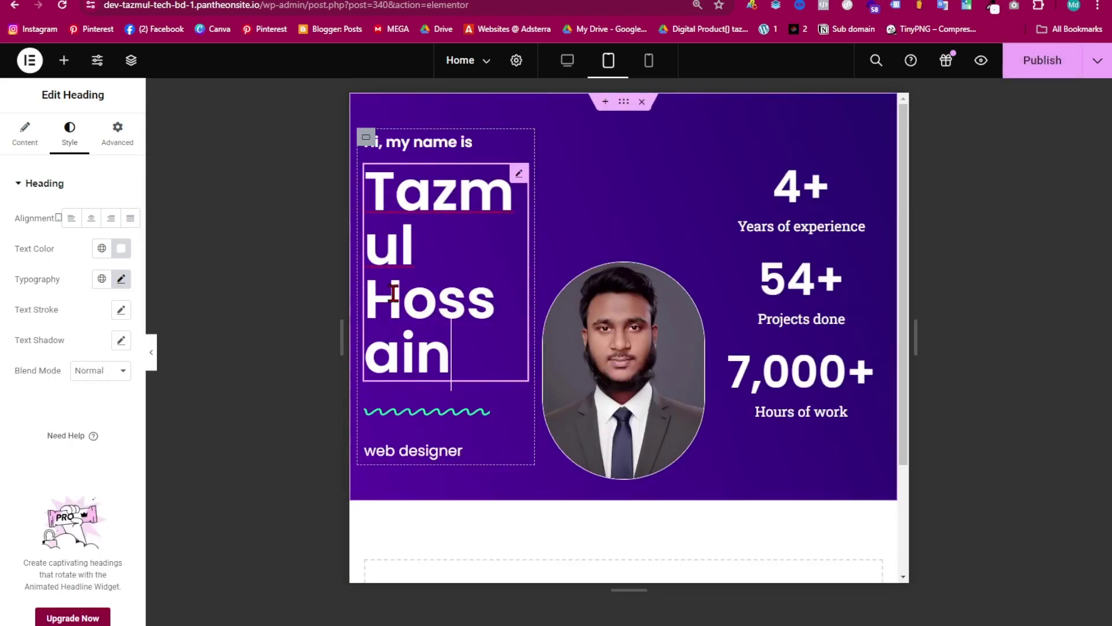
click(121, 279)
drag(38, 393, 32, 401)
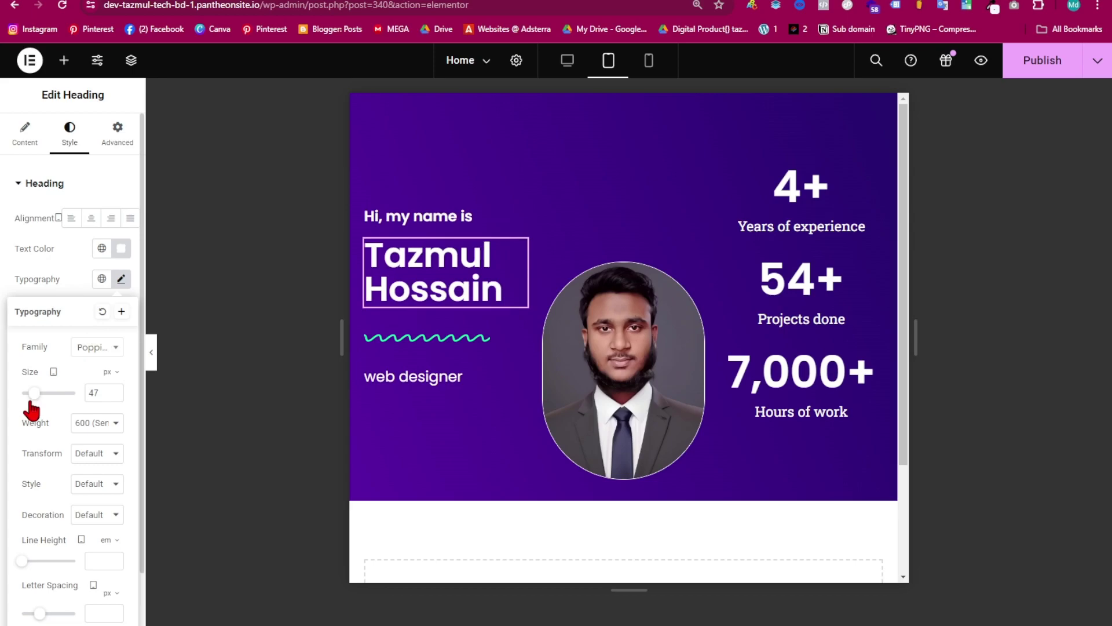
click(446, 351)
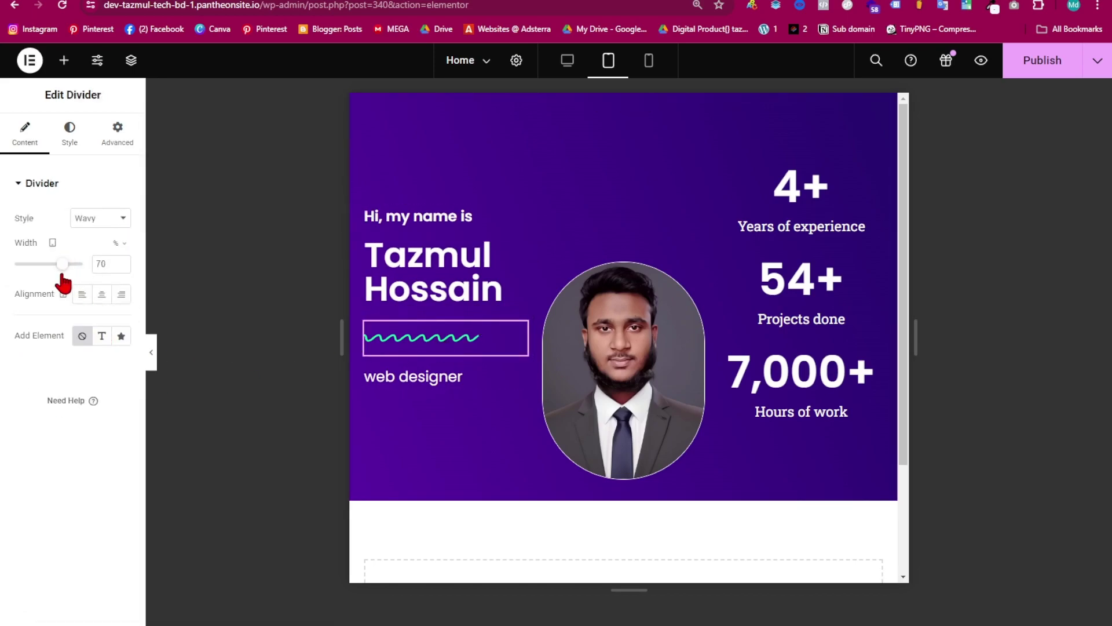
- Give the wavy divider a Margin Top of -2 on tablet
click(446, 377)
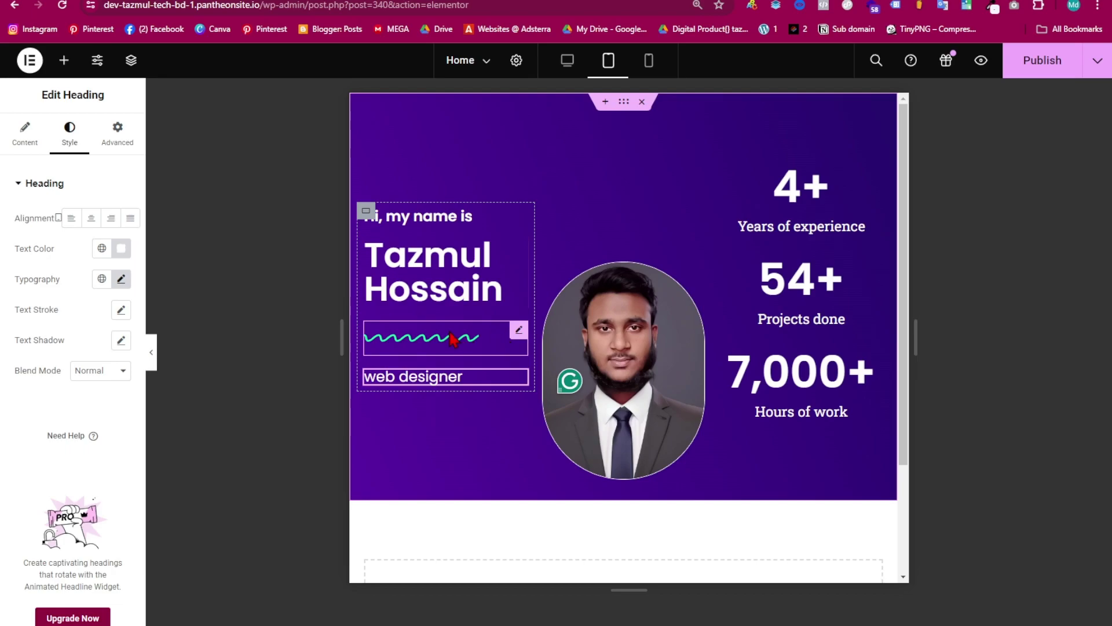
click(454, 339)
click(125, 134)
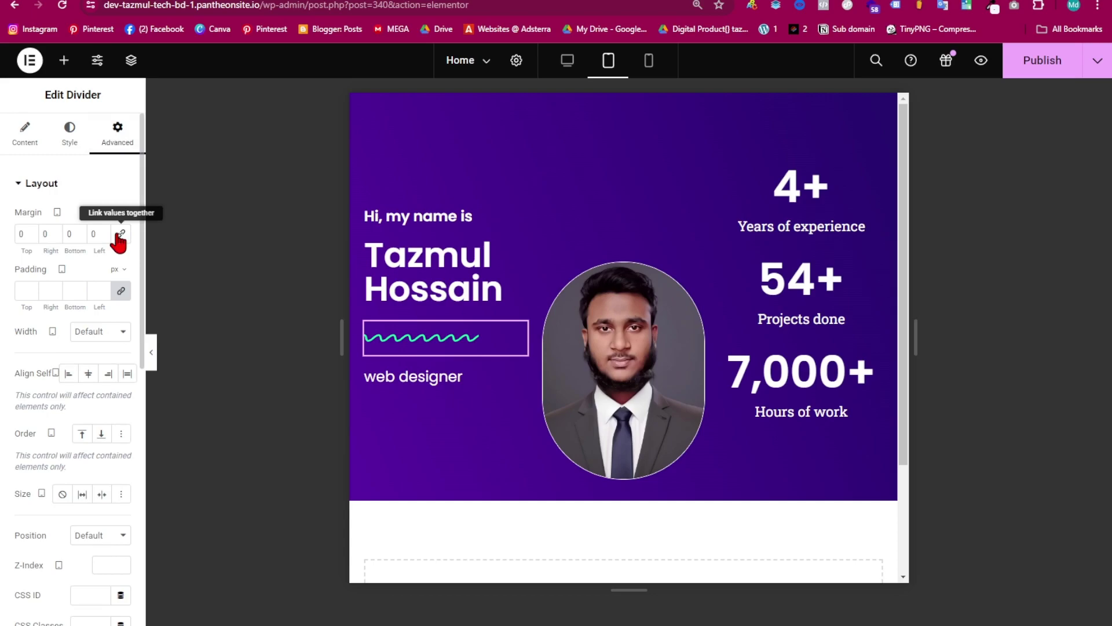
click(31, 236)
click(31, 236)
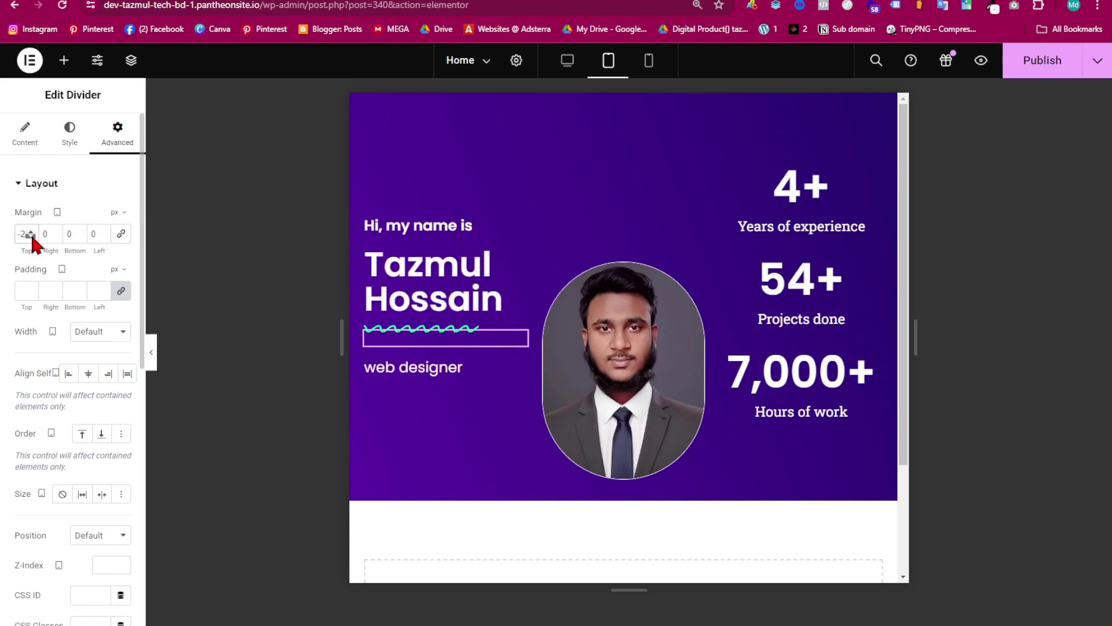
- Give the 'web designer' heading a negative top margin and preview the tablet layout
click(406, 371)
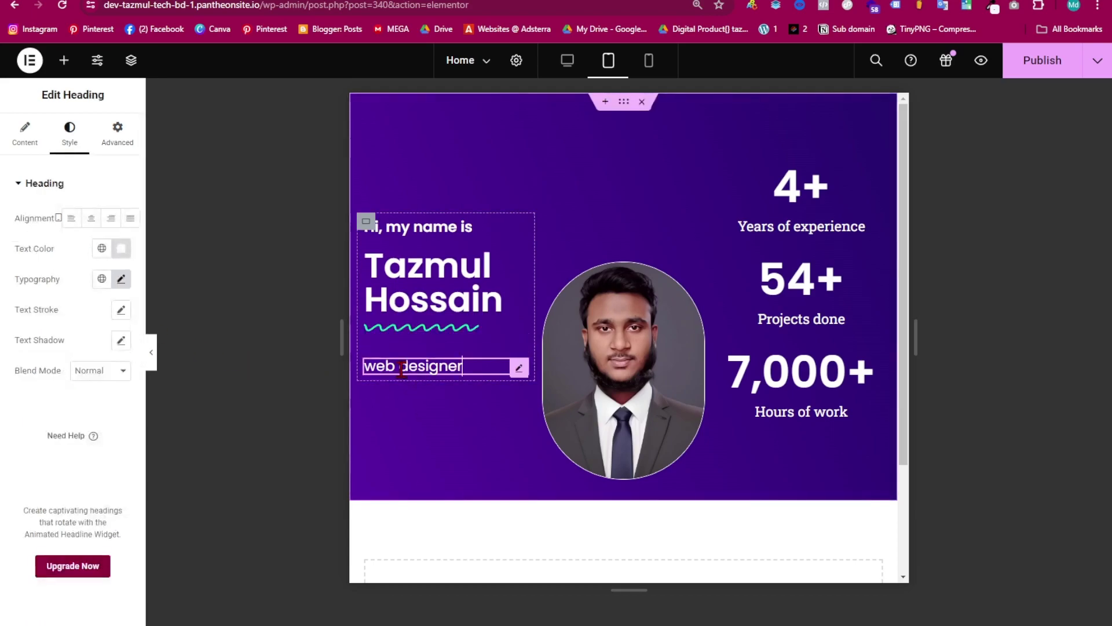
click(118, 143)
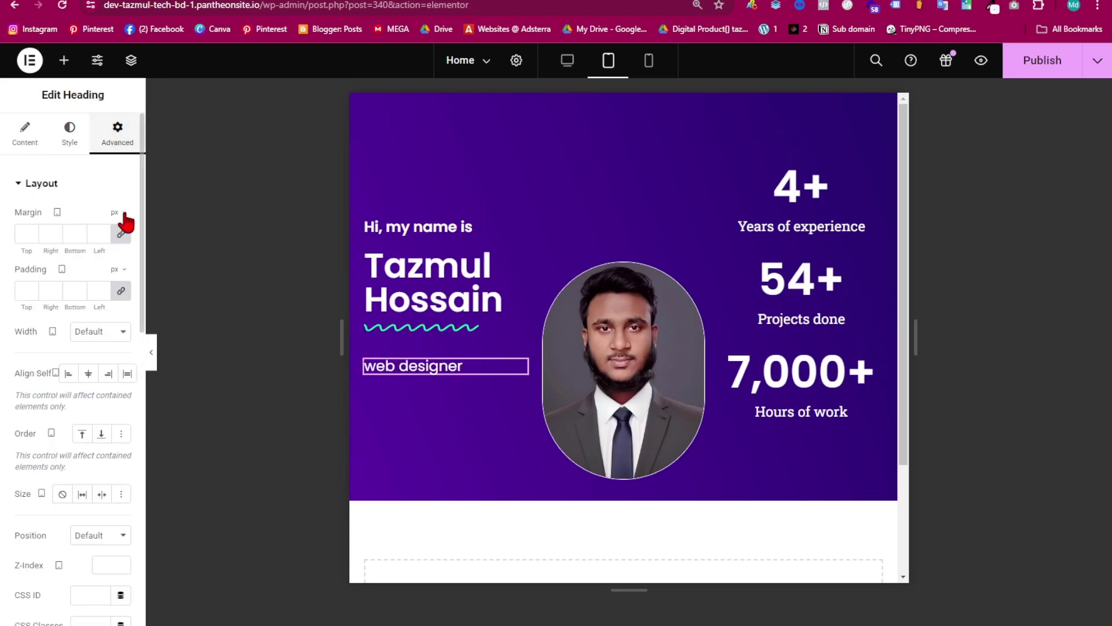
click(30, 235)
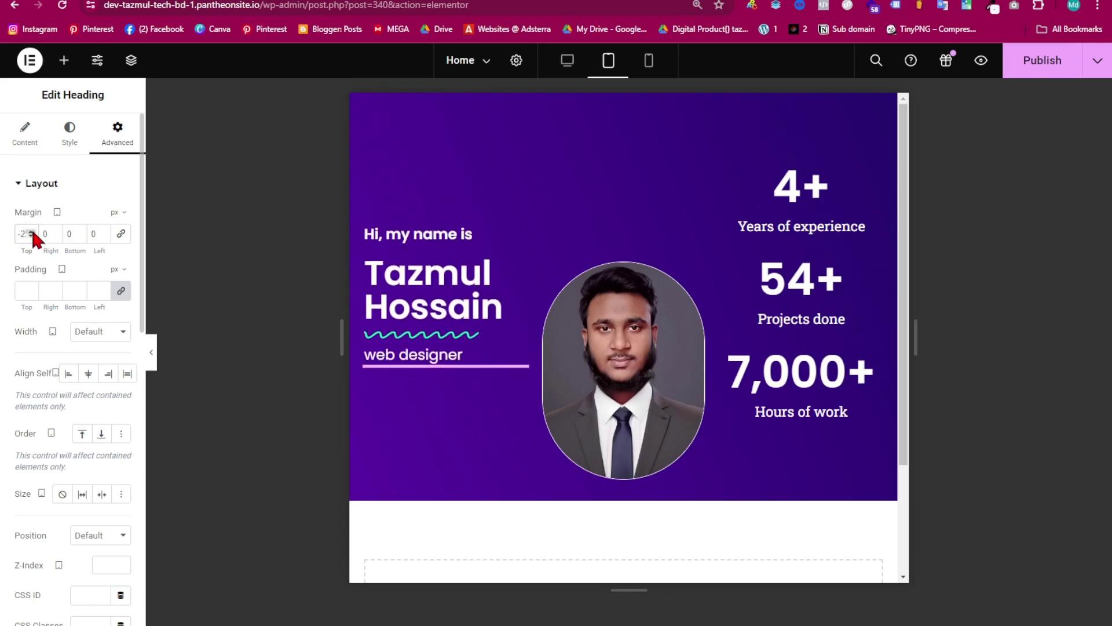
click(152, 362)
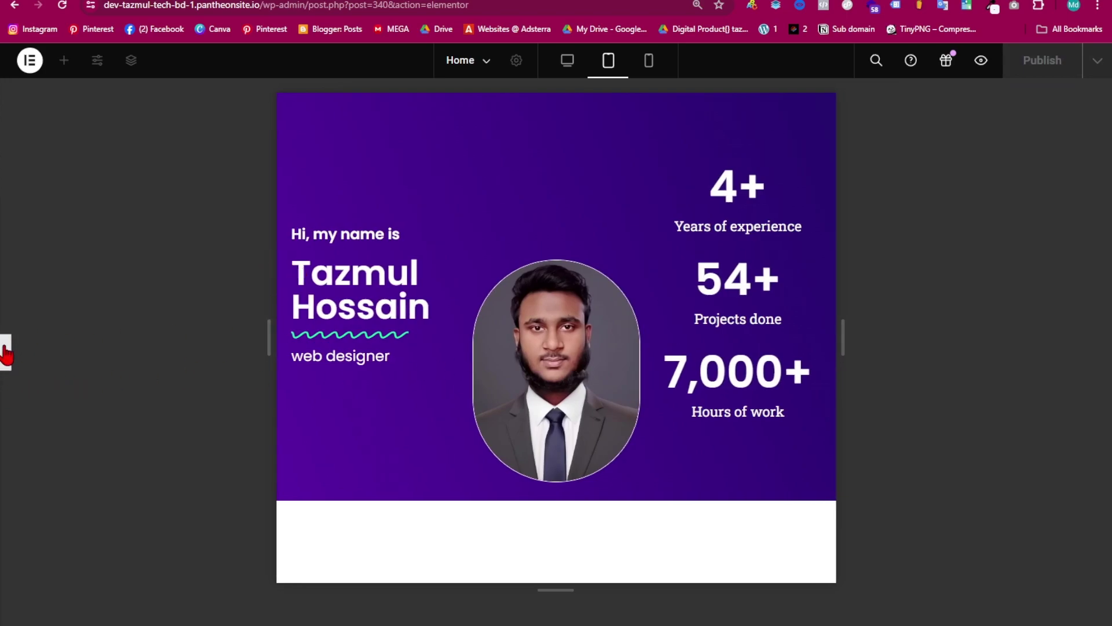
- Shrink the 4+ counter's number from 60 to 52 and its title to 12 px on tablet
click(7, 362)
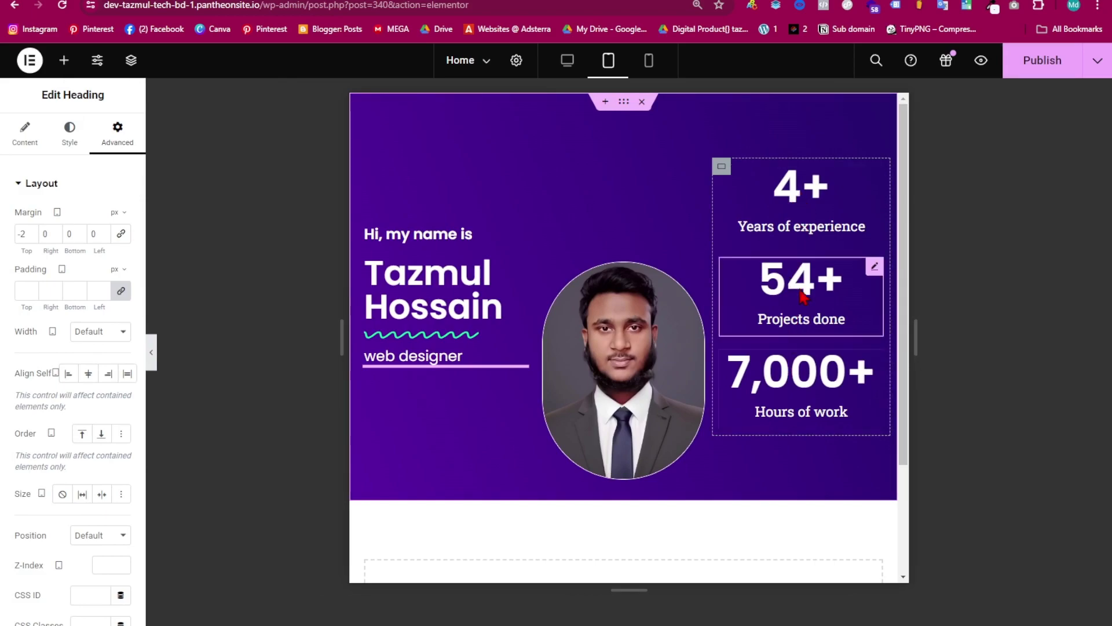
click(816, 202)
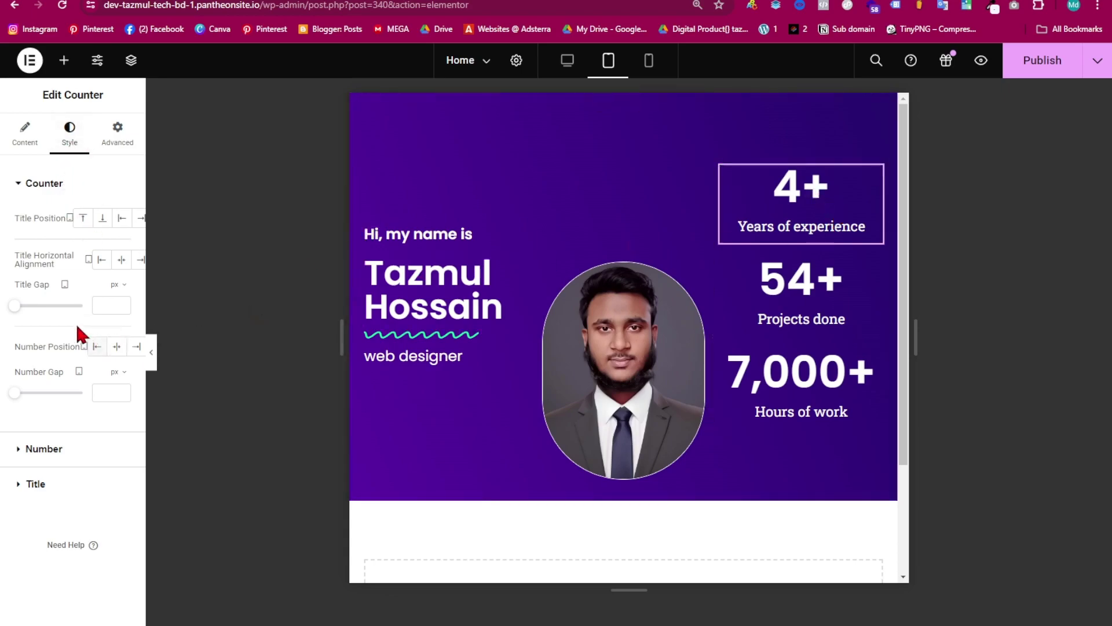
click(23, 447)
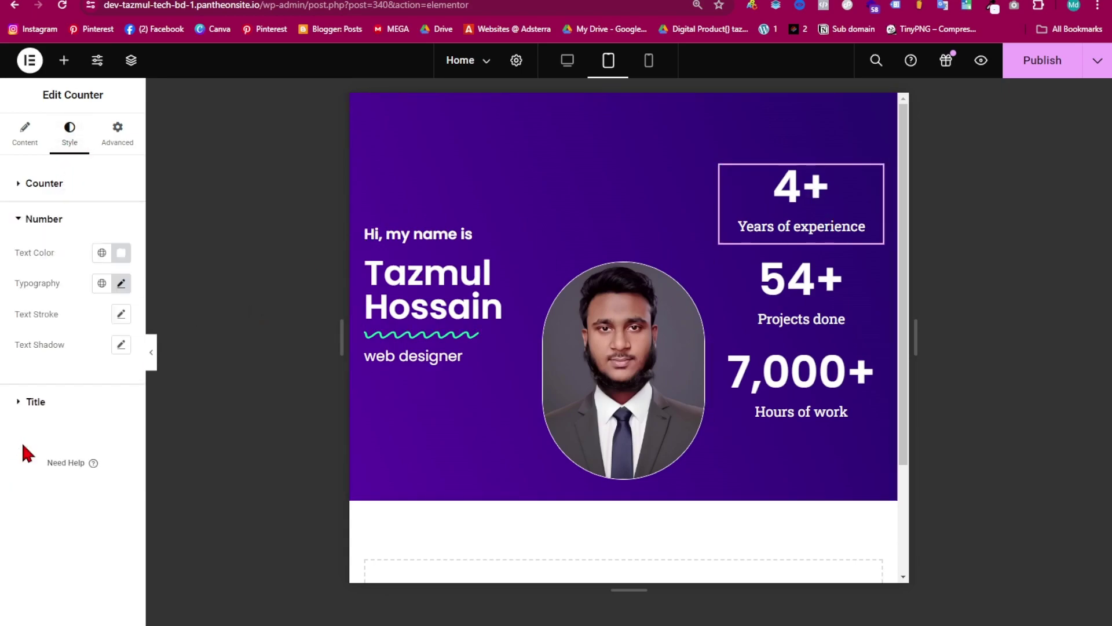
click(122, 284)
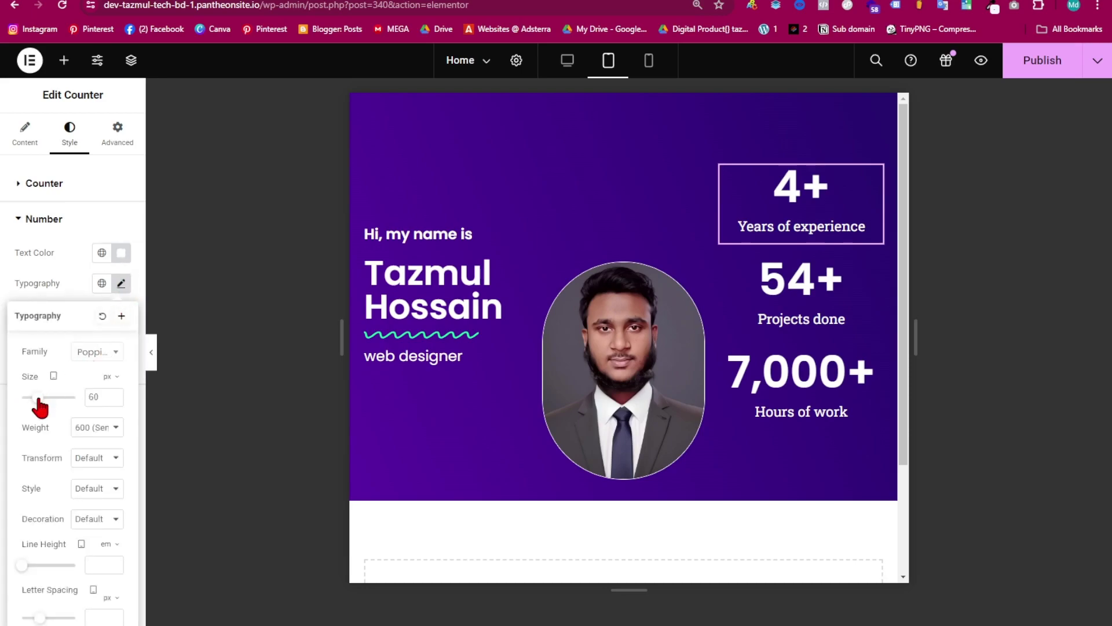
drag(40, 407, 35, 417)
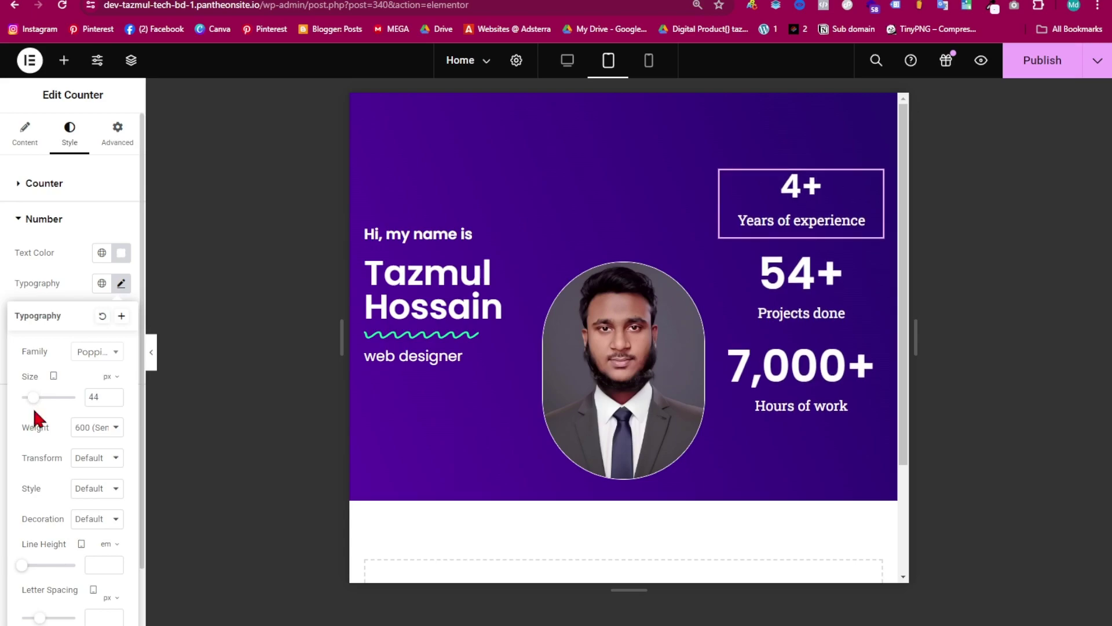
click(17, 220)
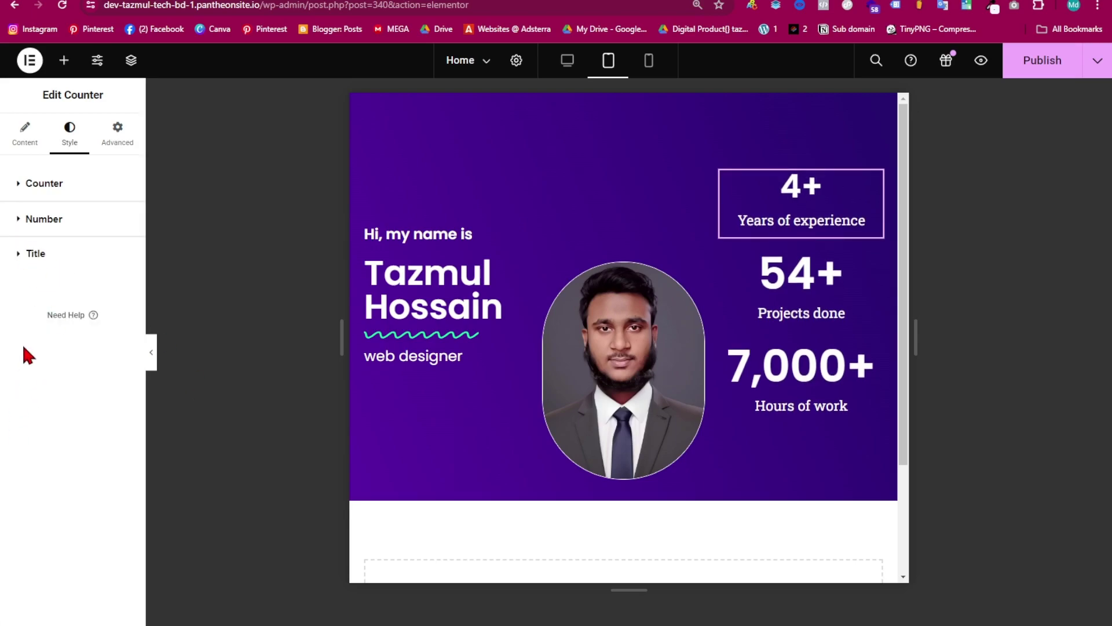
click(20, 258)
click(121, 318)
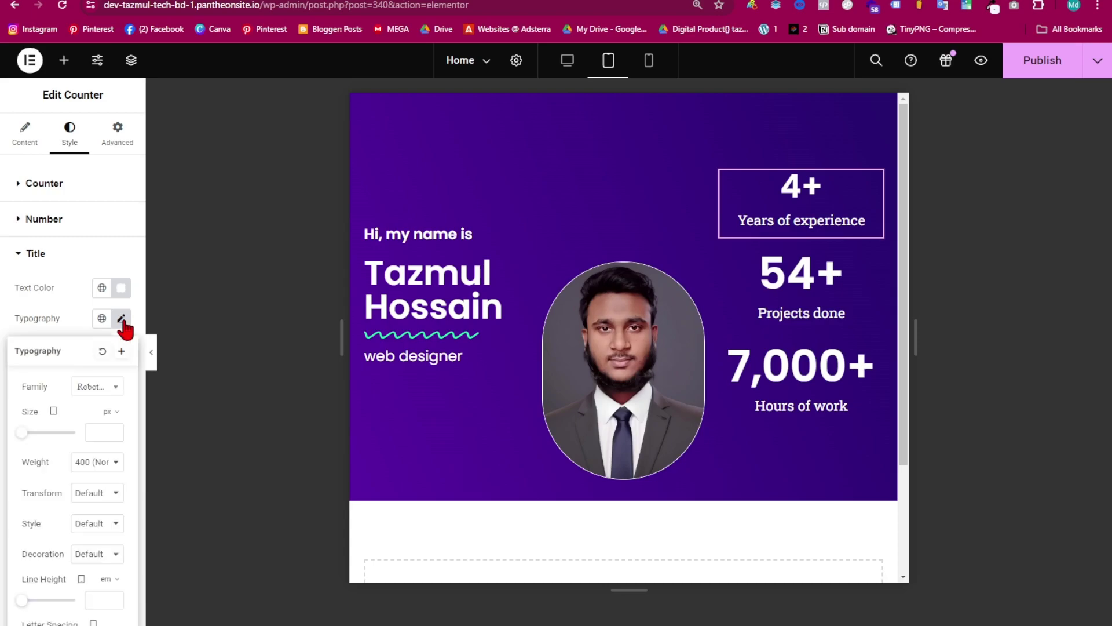
drag(21, 436, 25, 438)
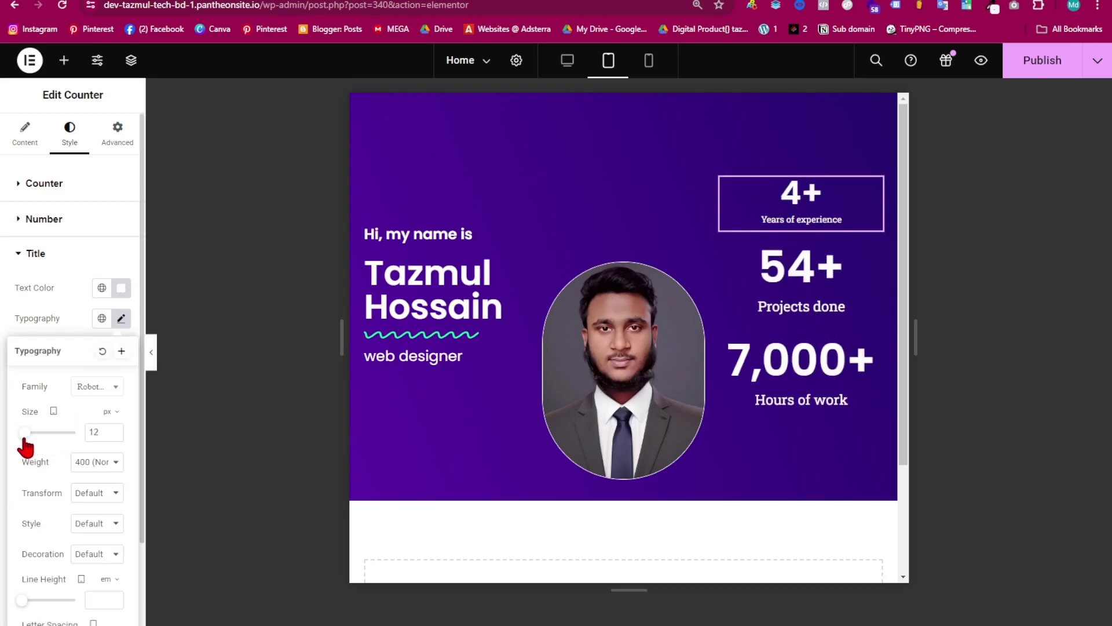
- Copy the Years of experience counter, deleting an accidentally pasted duplicate
right_click(793, 211)
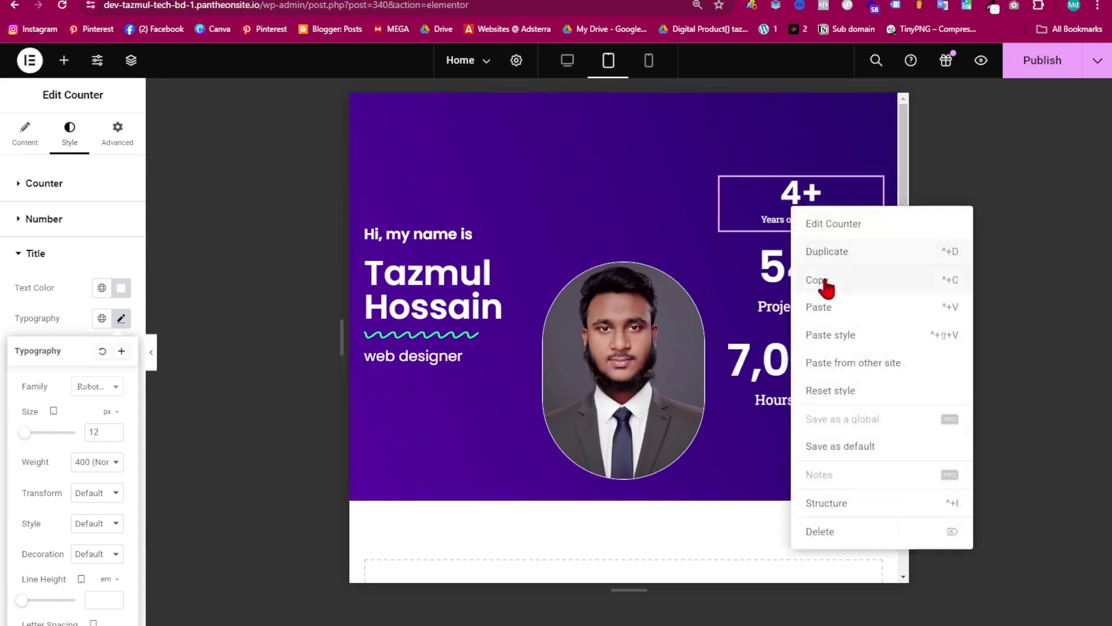
click(825, 285)
click(776, 264)
right_click(776, 265)
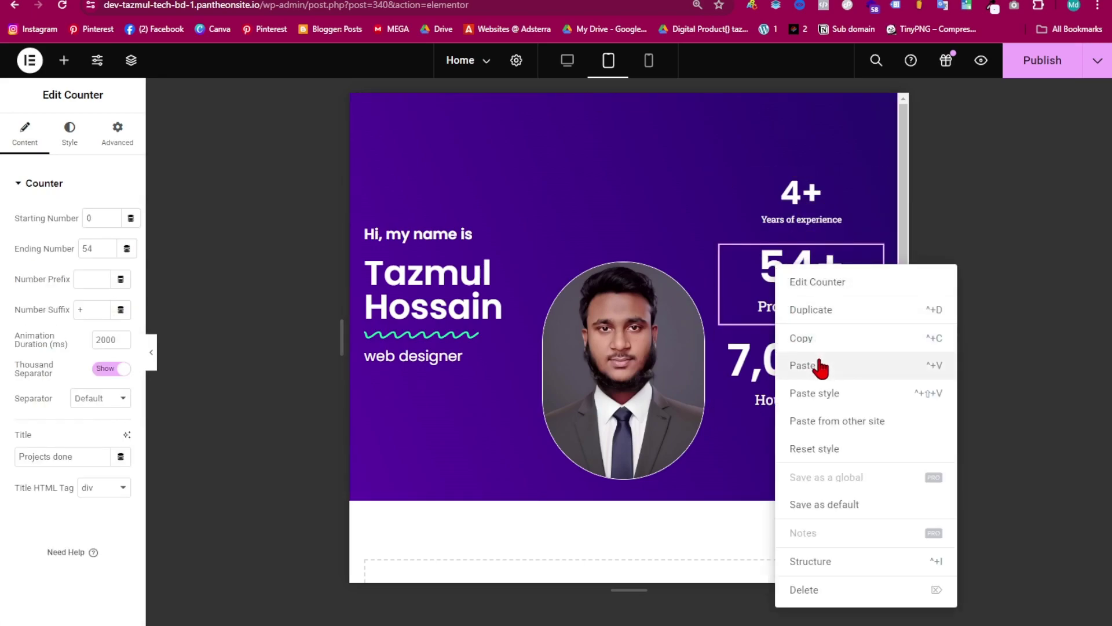
click(819, 366)
right_click(802, 325)
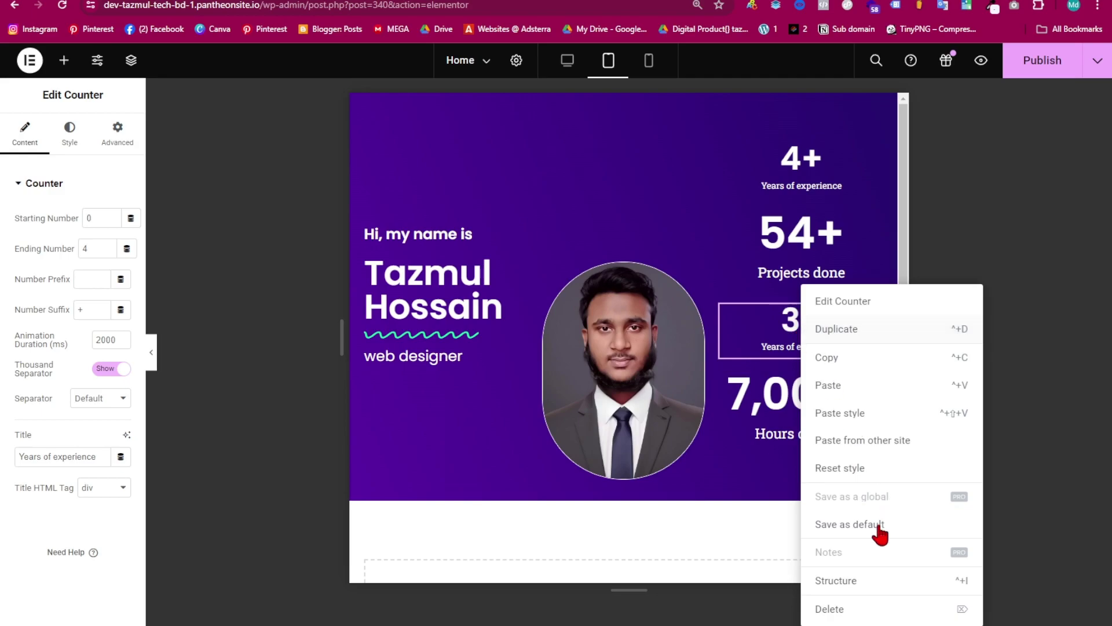
click(831, 608)
- Paste the copied style onto the 54+ and 7,000+ counters
click(791, 292)
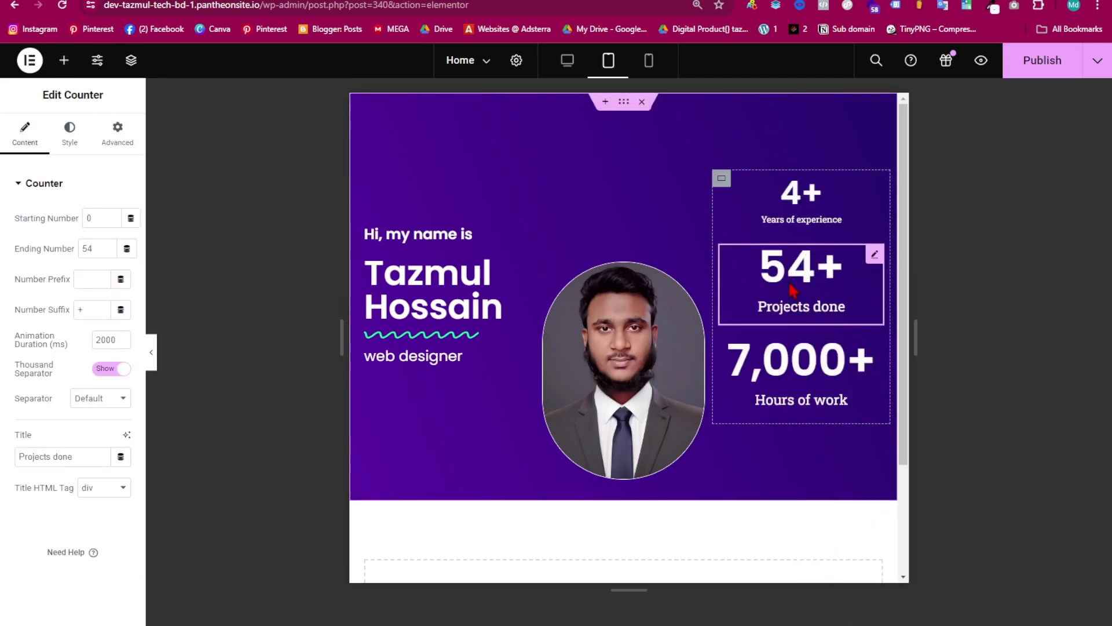
right_click(793, 287)
click(808, 398)
click(802, 360)
right_click(866, 365)
click(857, 413)
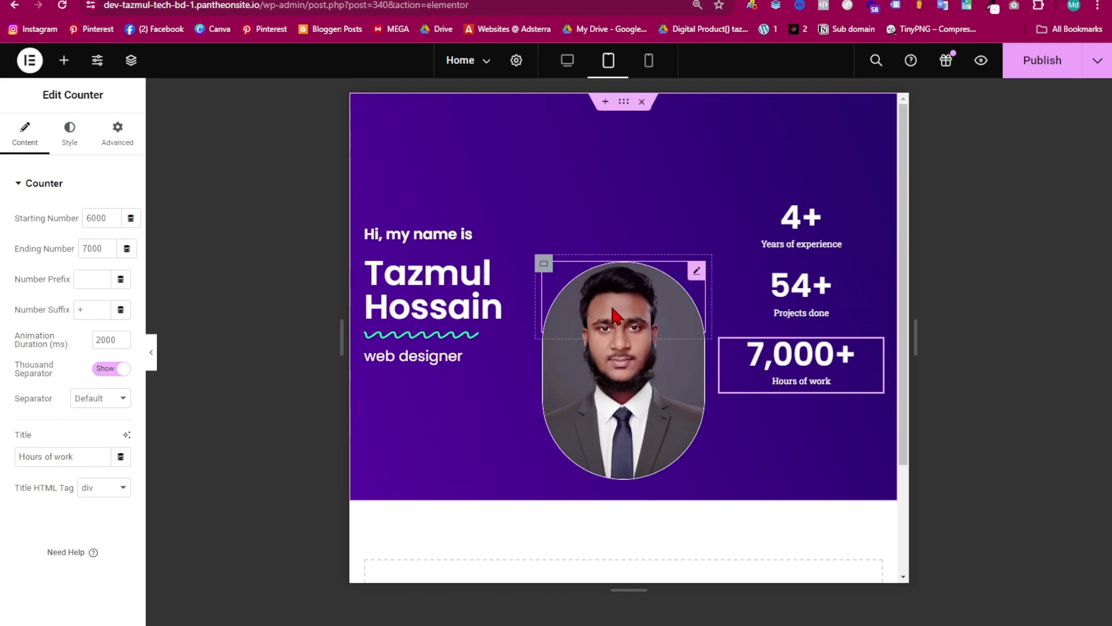
- Set the portrait container's tablet Margin Top to -1 and preview the raised photo
click(544, 264)
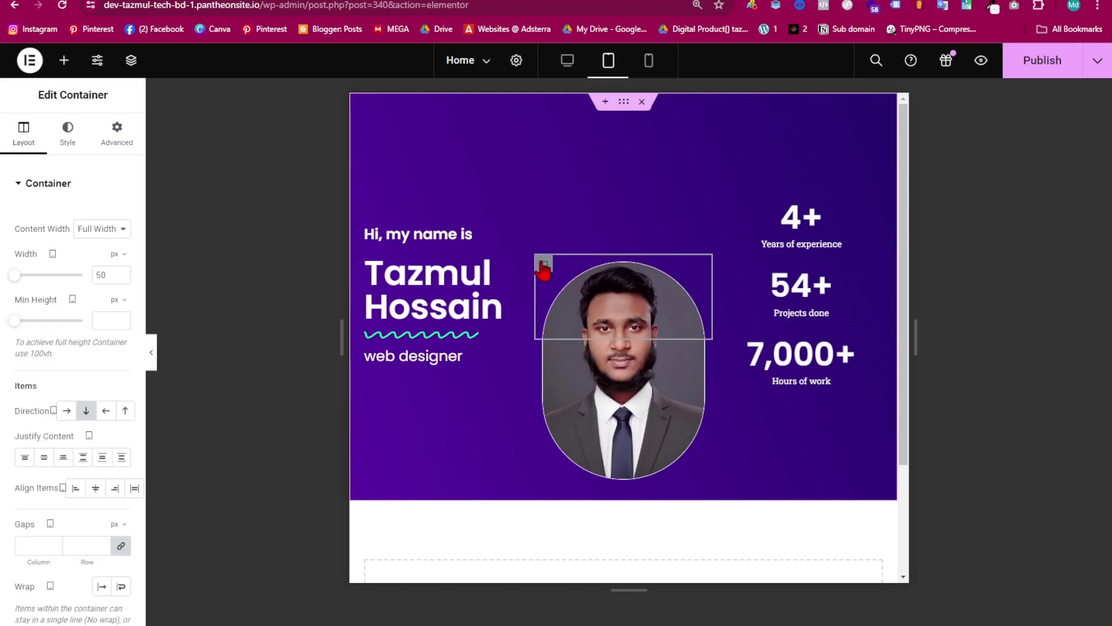
click(96, 142)
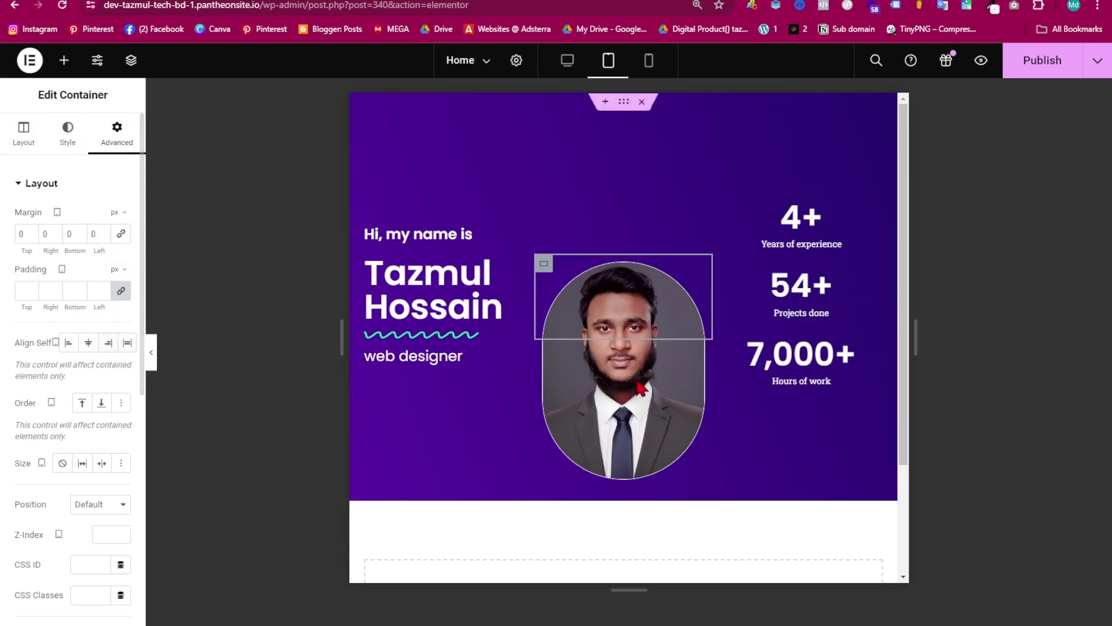
scroll(632, 385, down, 3)
scroll(631, 390, up, 3)
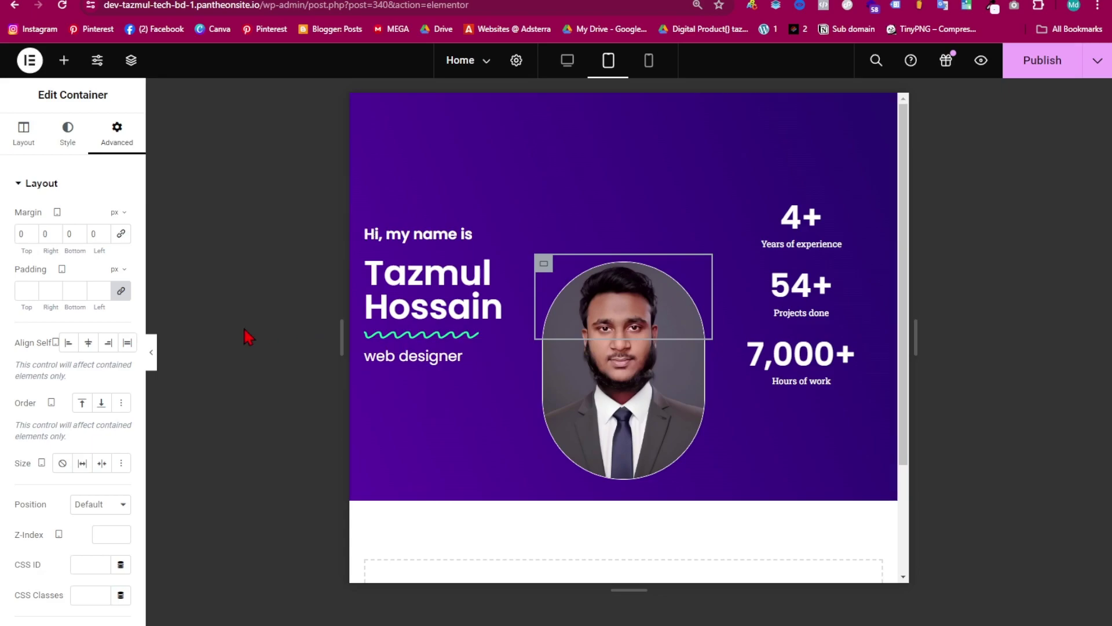
click(30, 232)
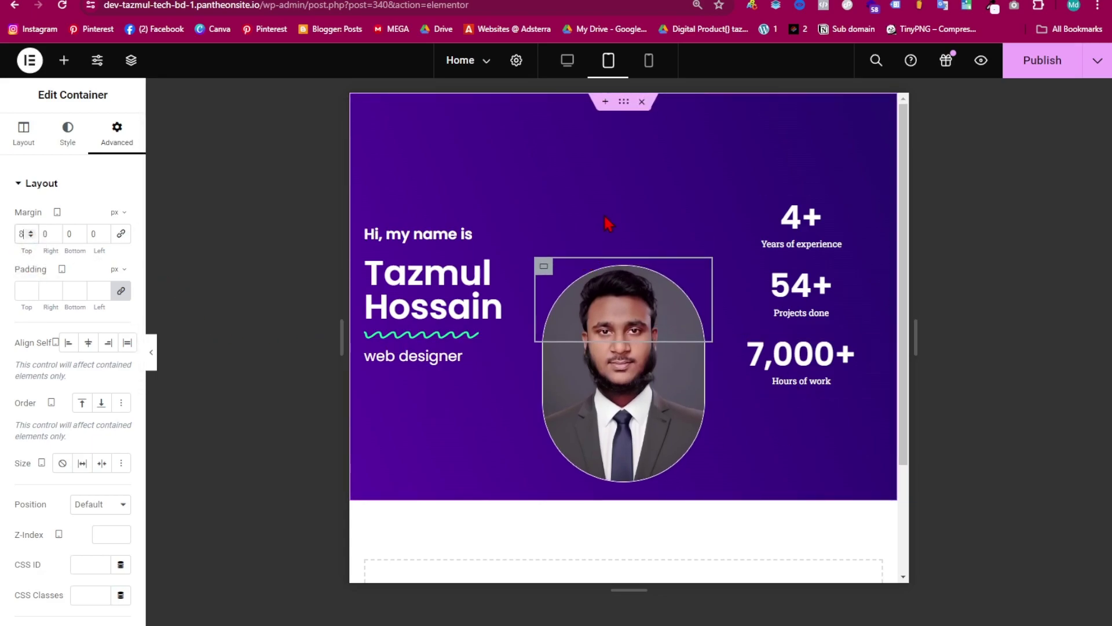
click(30, 234)
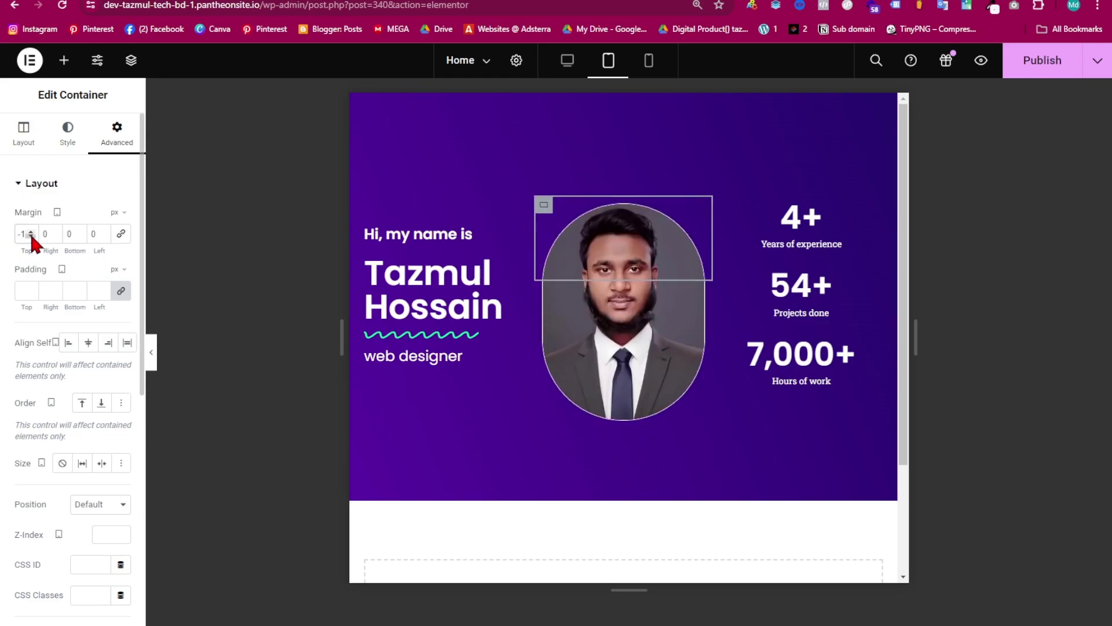
click(151, 365)
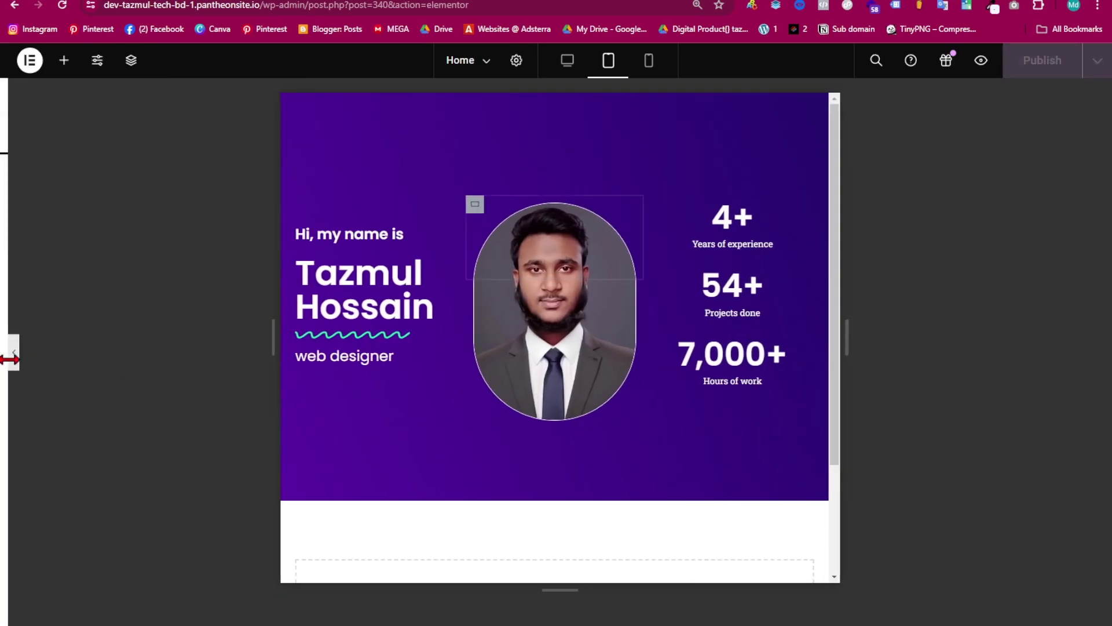
click(8, 362)
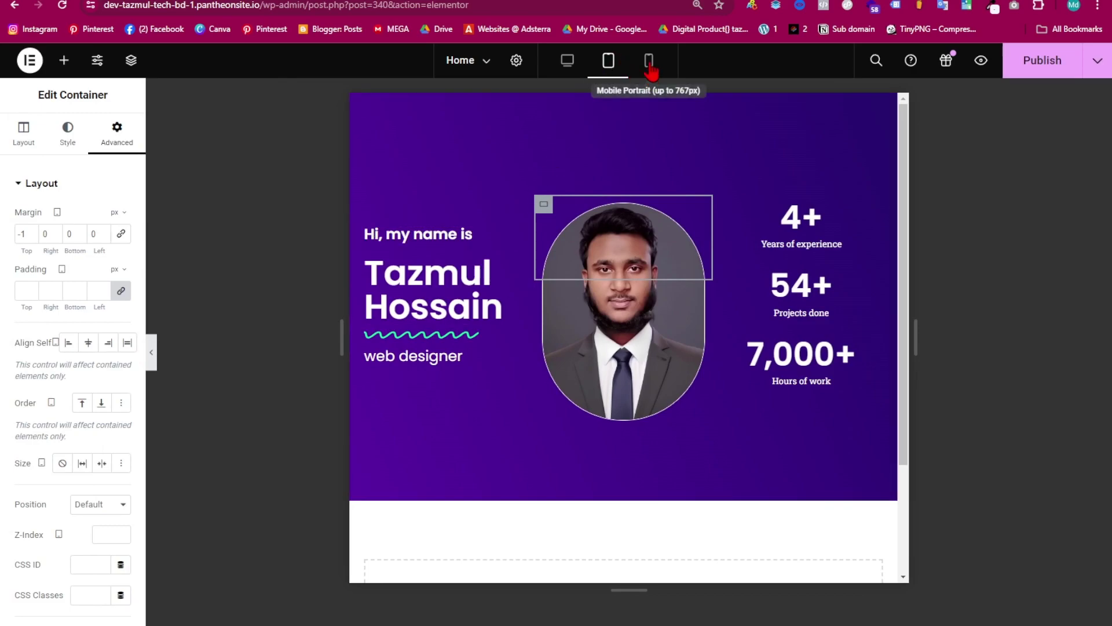
- In Mobile view, set the hero container's unlinked top padding to 40
click(649, 61)
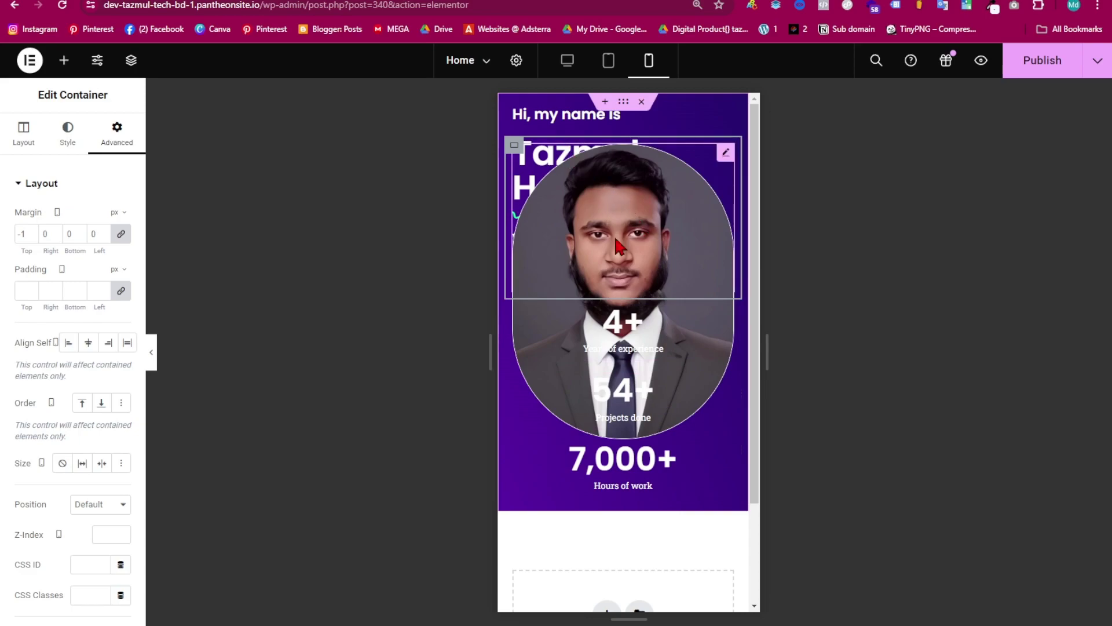
click(624, 103)
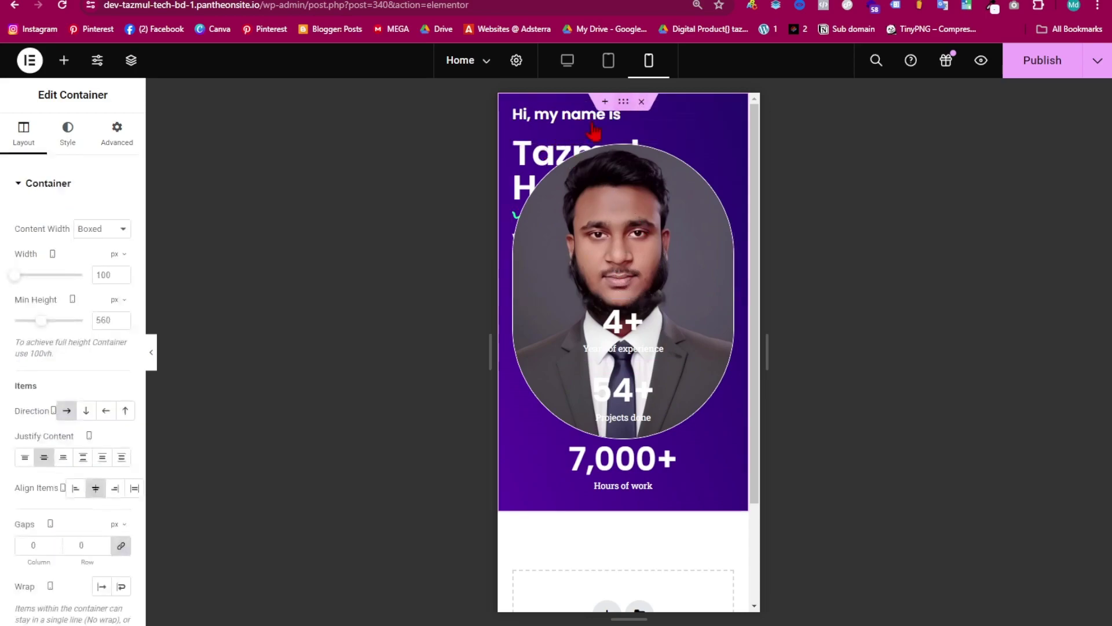
click(113, 143)
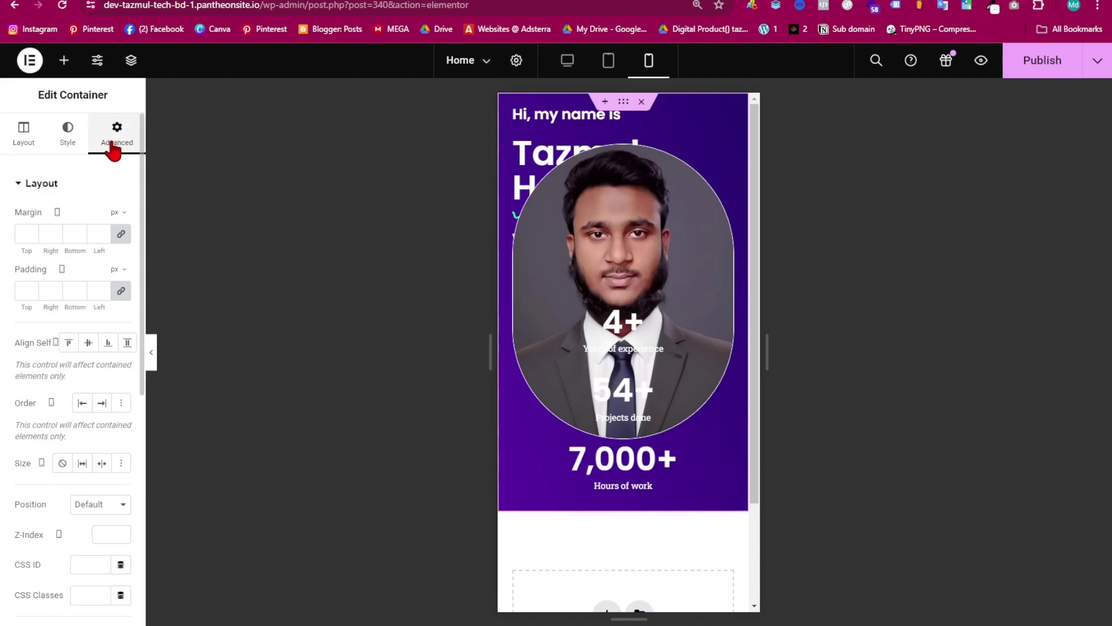
click(120, 292)
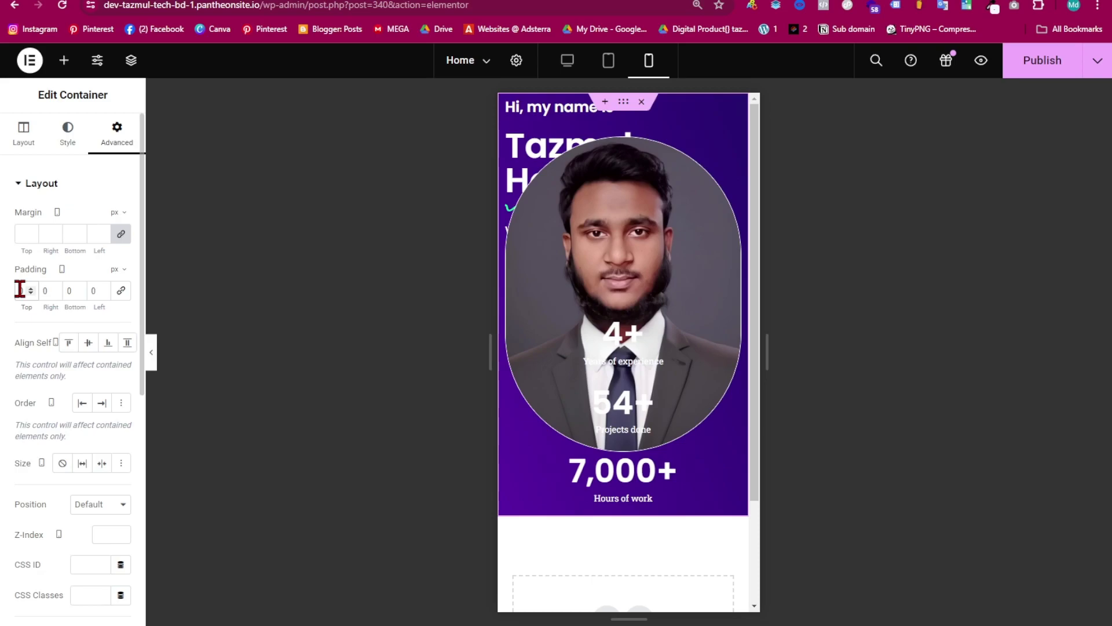
text(30)
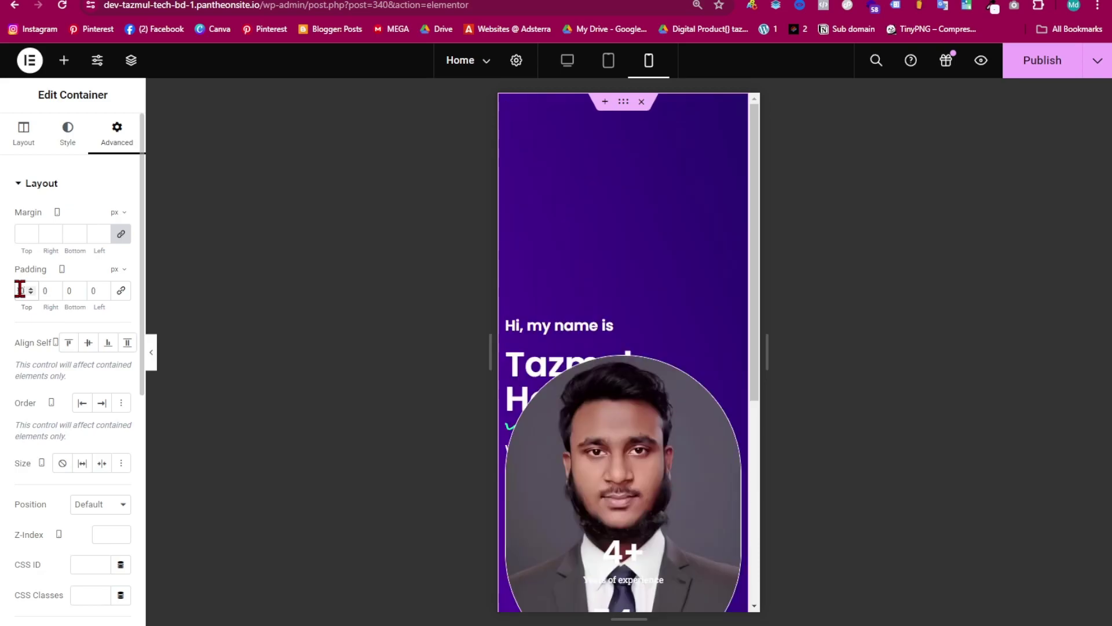
key(BackSpace)
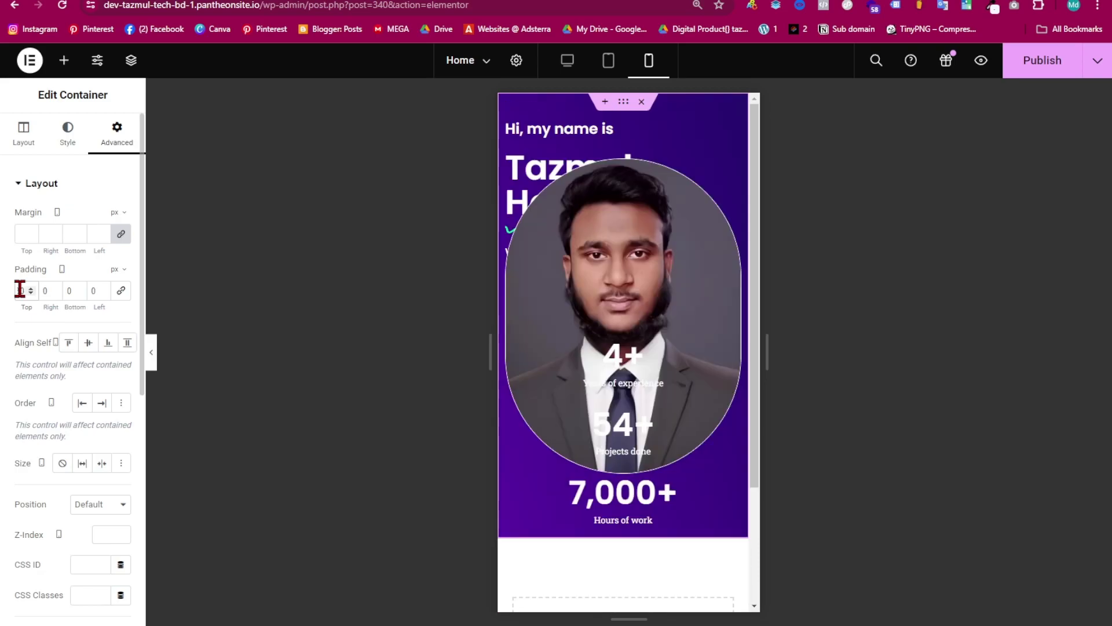
key(BackSpace)
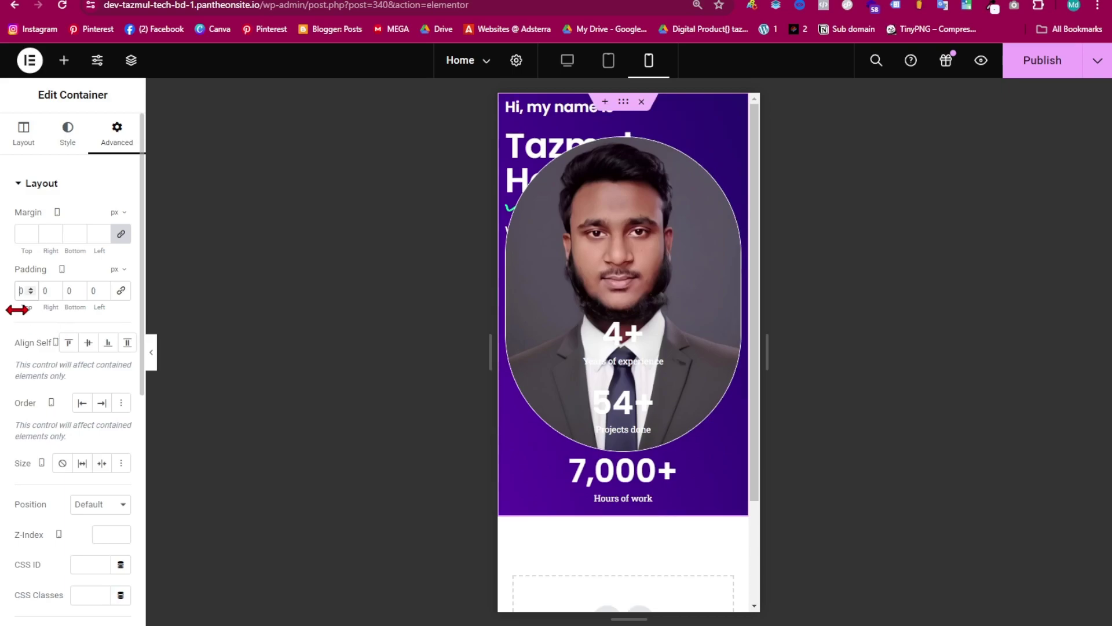
text(40)
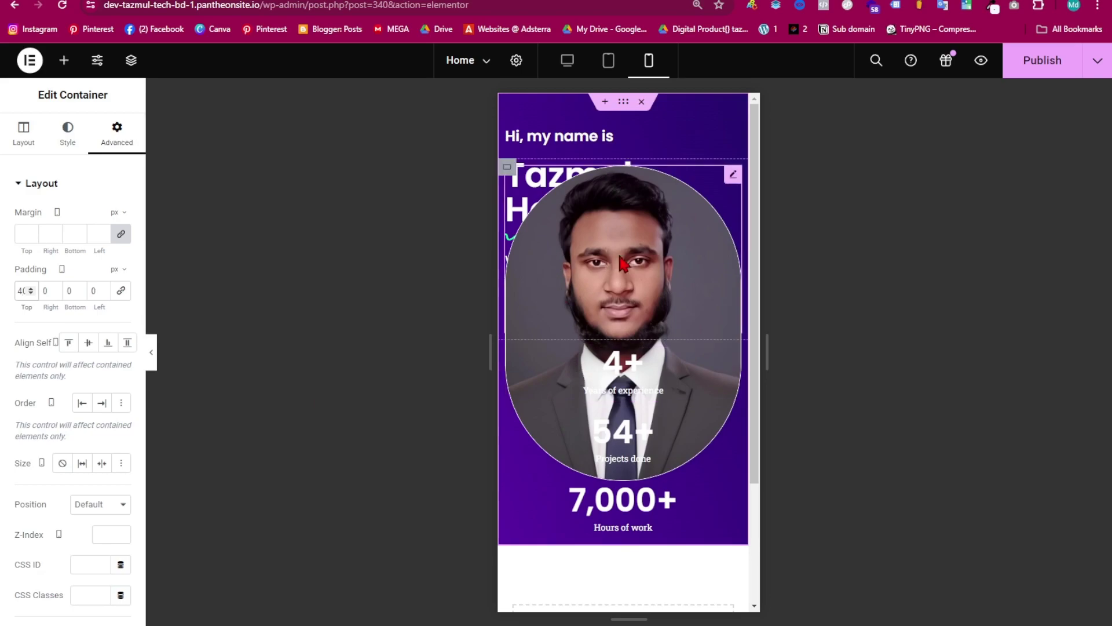
- Reset the portrait container's Margin Top to 0 on mobile
click(633, 264)
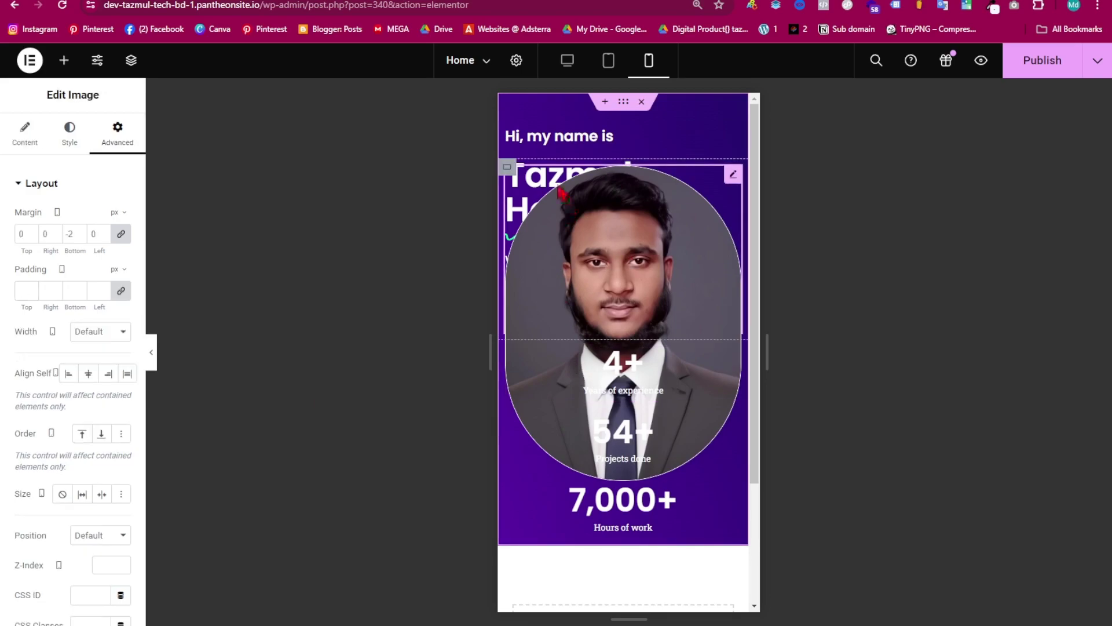
click(507, 169)
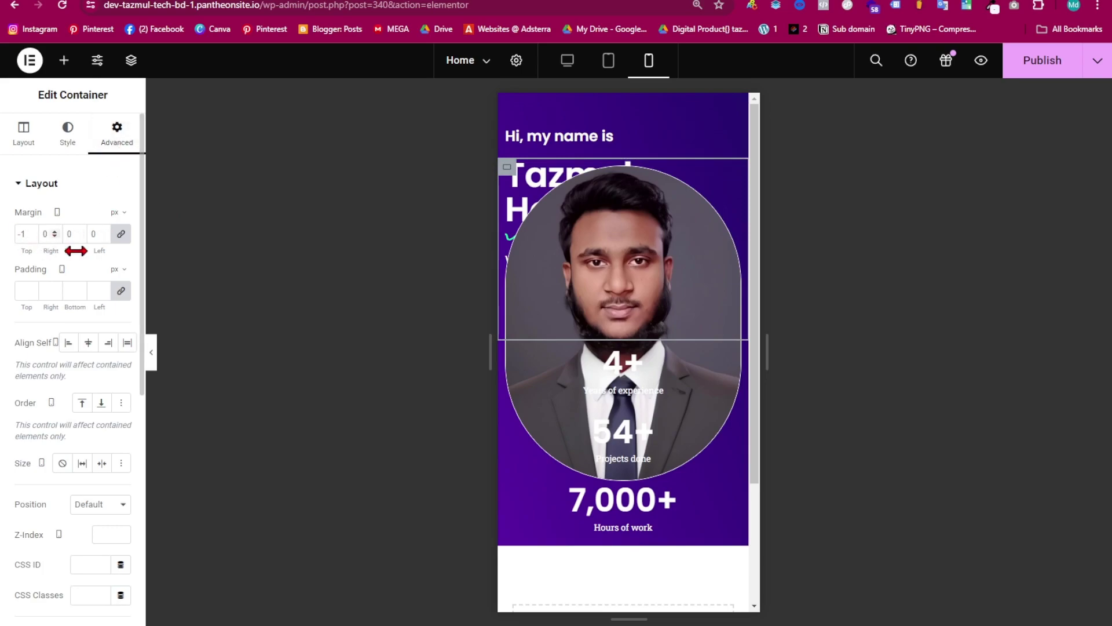
click(121, 233)
scroll(631, 342, down, 5)
scroll(649, 330, up, 5)
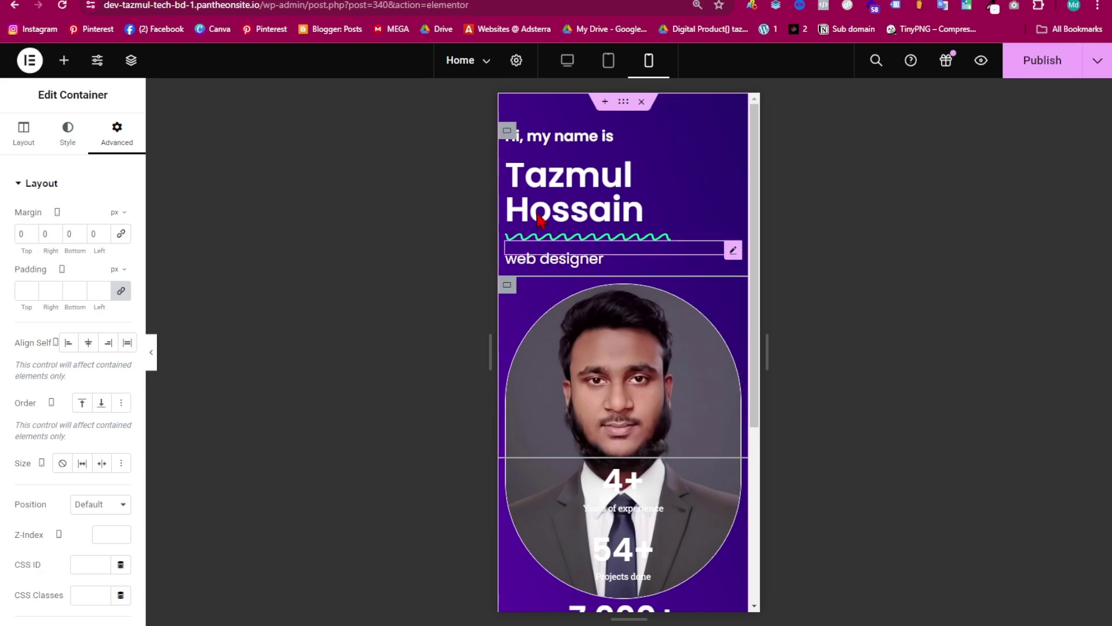
- Centre the contents of the name text container on mobile
click(623, 102)
scroll(109, 489, down, 3)
scroll(87, 348, up, 3)
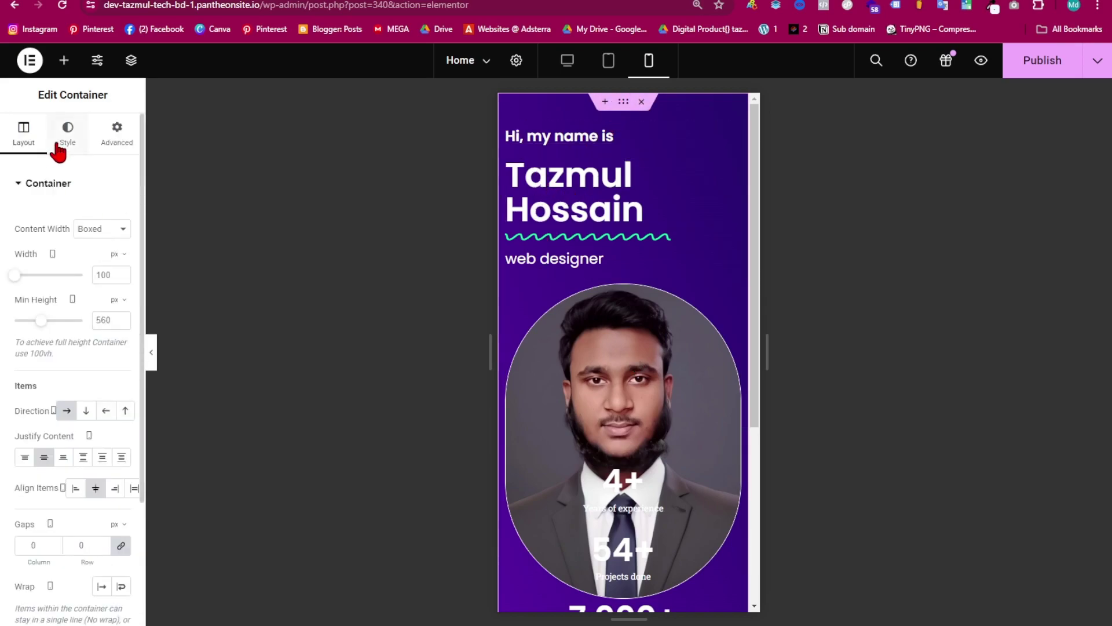
click(507, 131)
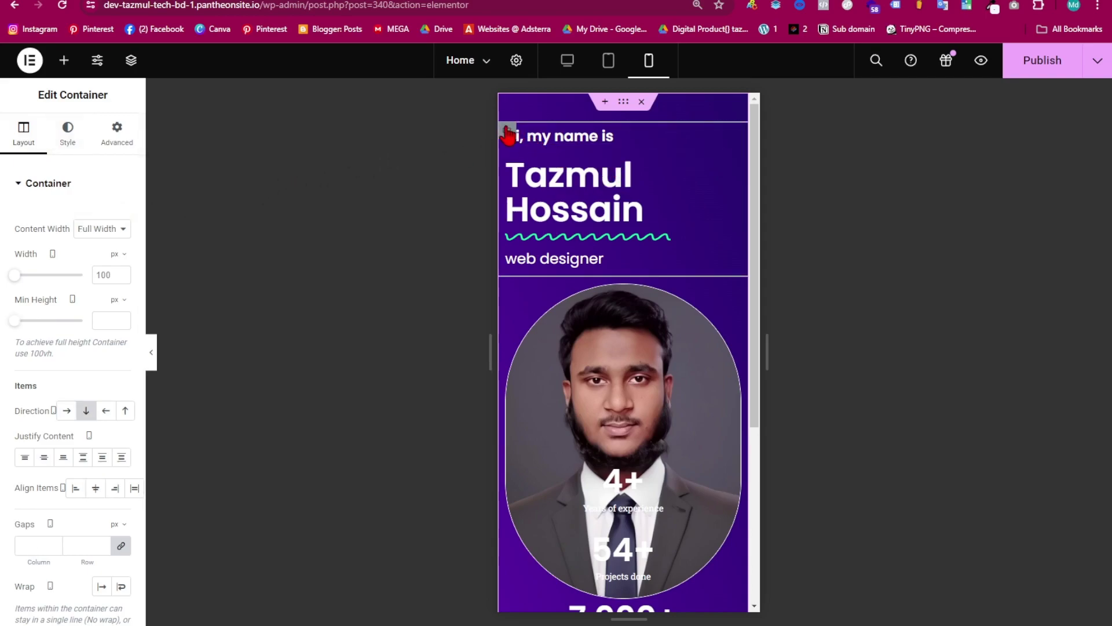
click(44, 457)
click(96, 489)
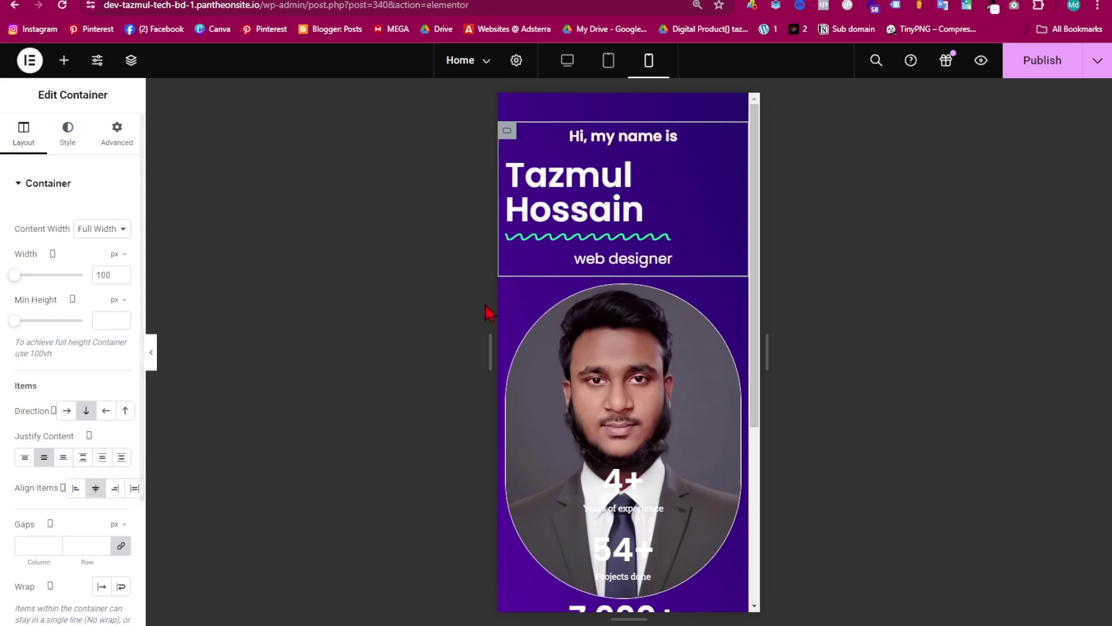
- Centre the name heading and the wavy divider, then preview the mobile layout
click(574, 179)
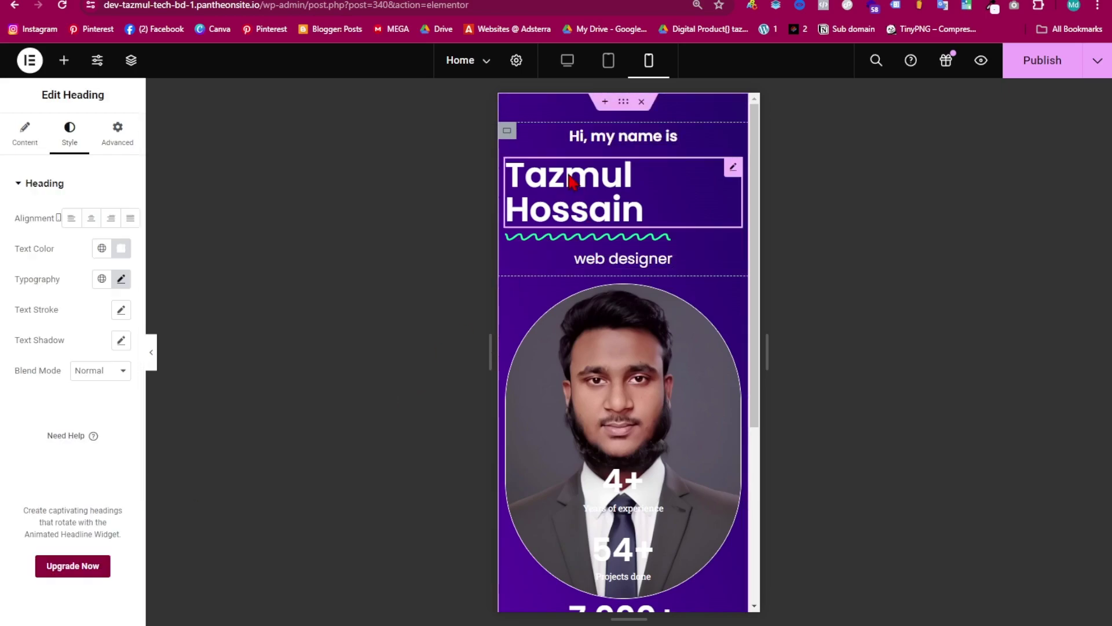
click(91, 218)
click(591, 238)
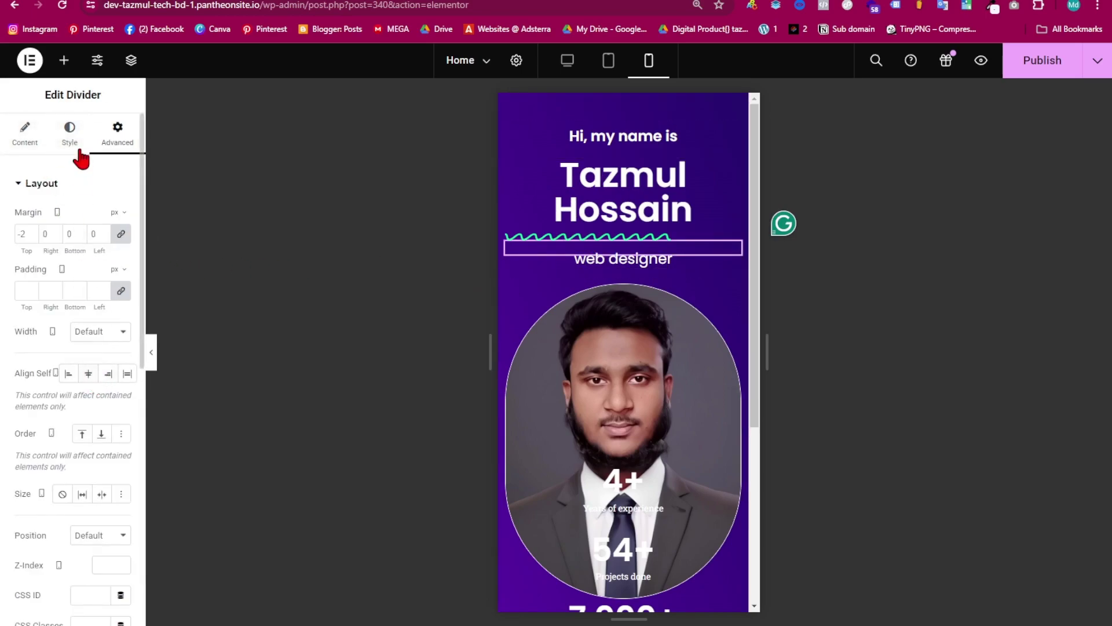
click(76, 126)
click(24, 133)
click(102, 294)
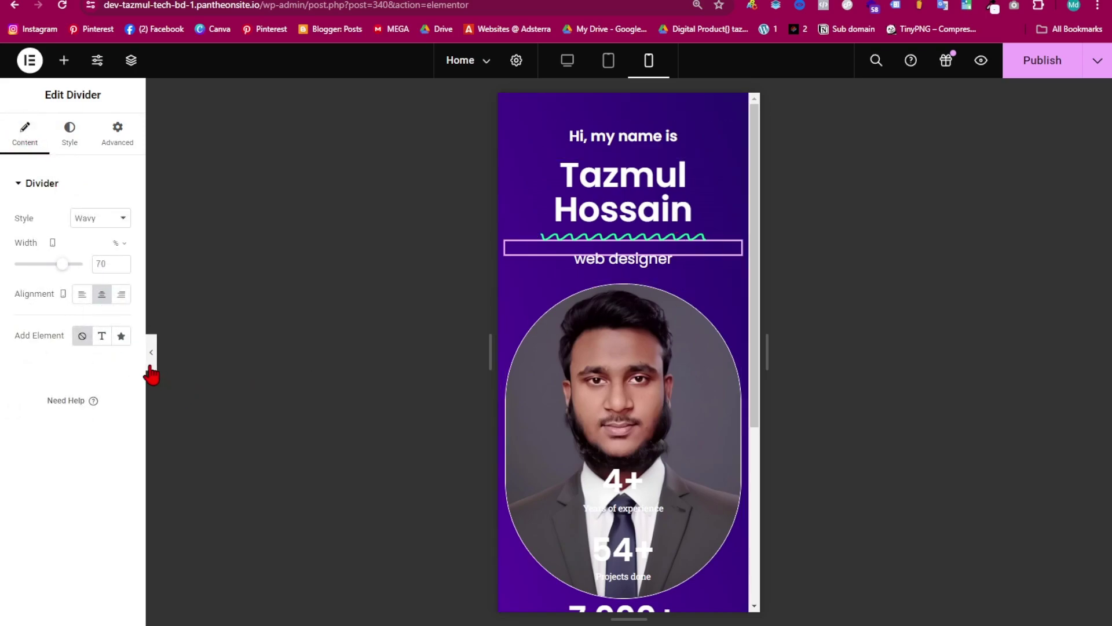
click(151, 356)
click(5, 354)
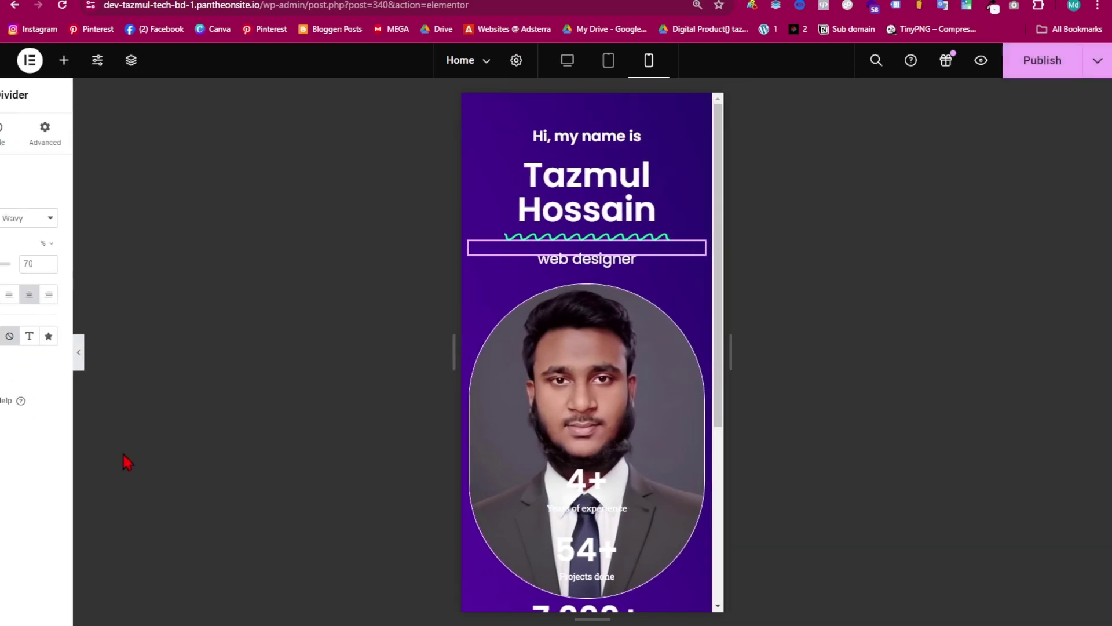
scroll(640, 416, down, 2)
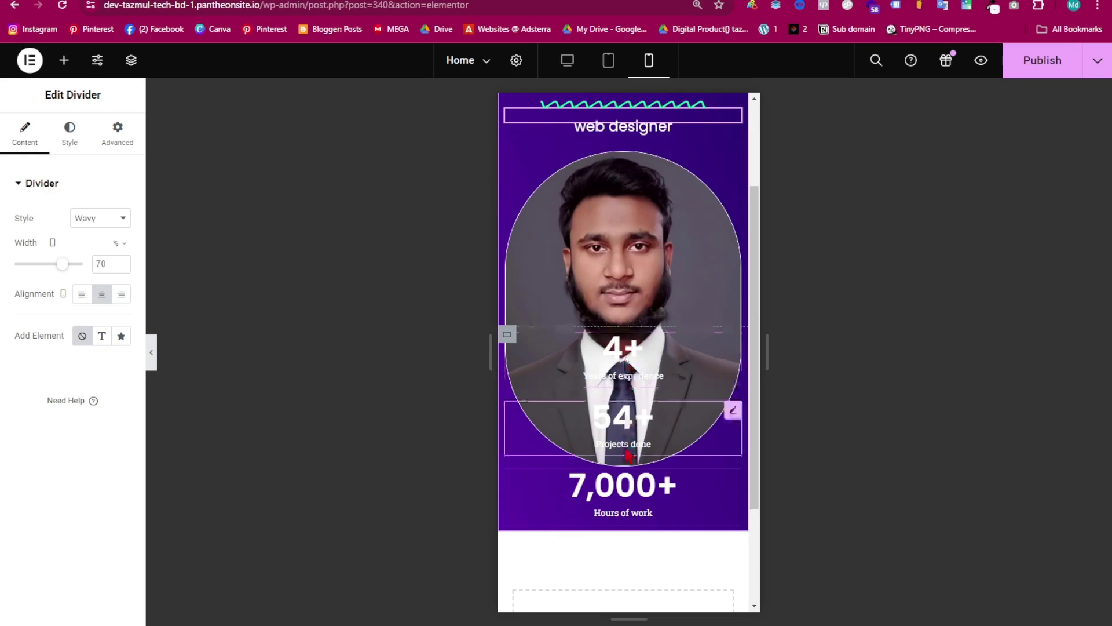
- Unlink the counters container's padding on mobile, trying and reverting a start alignment
click(508, 335)
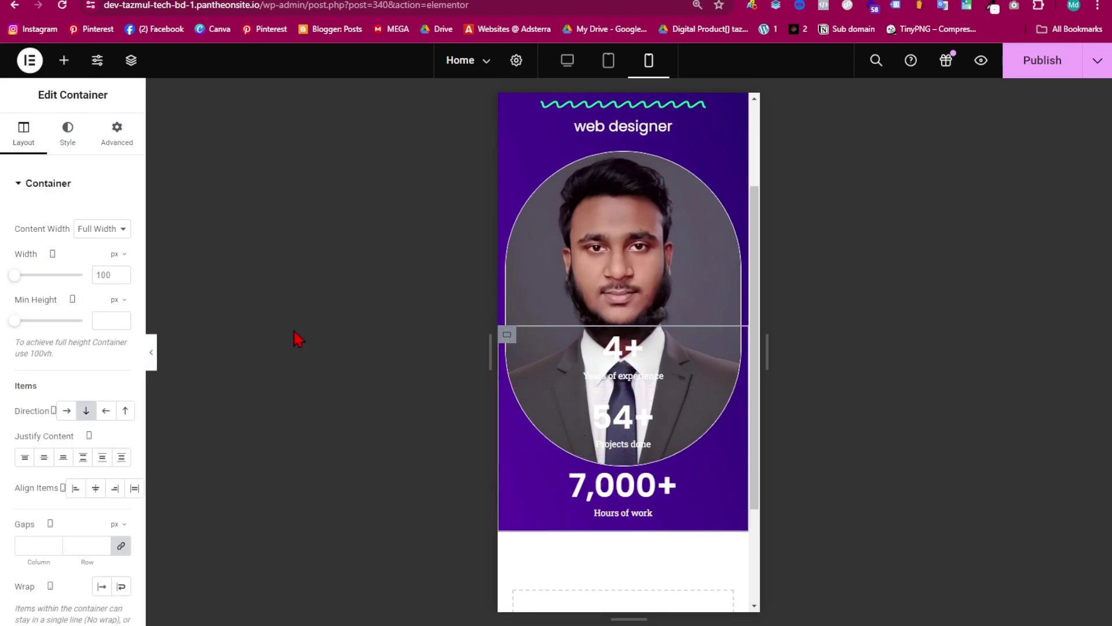
click(122, 142)
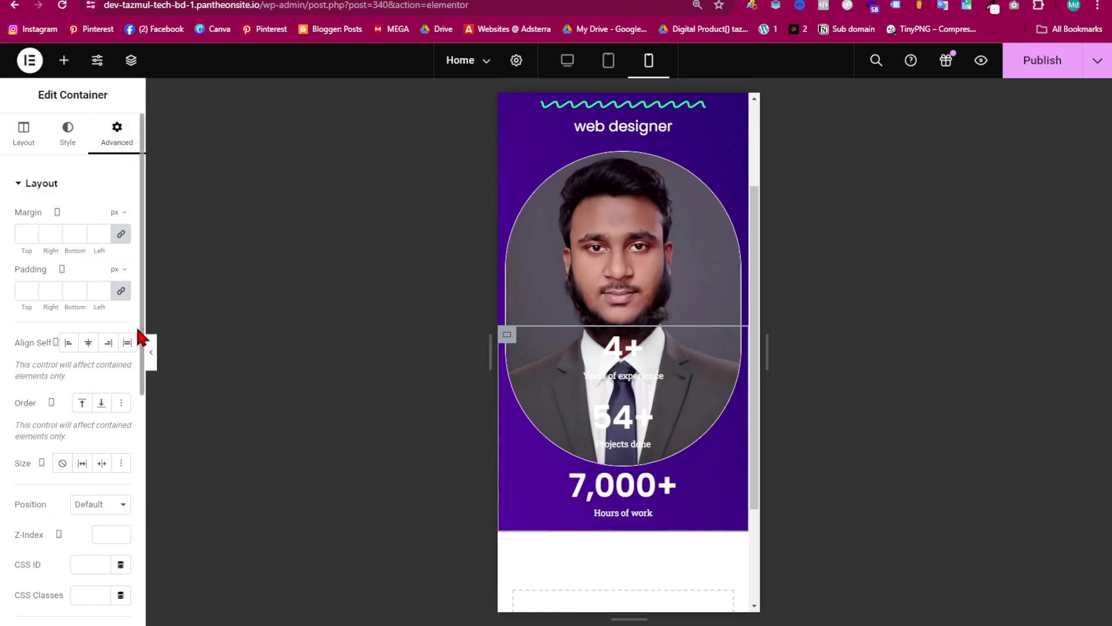
click(122, 291)
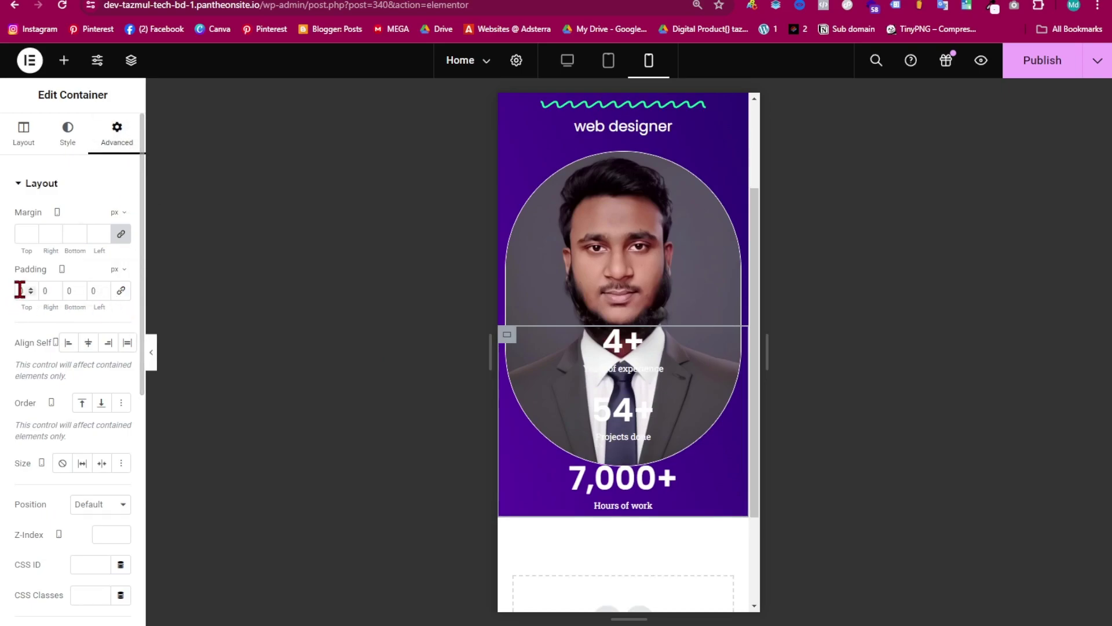
text(1)
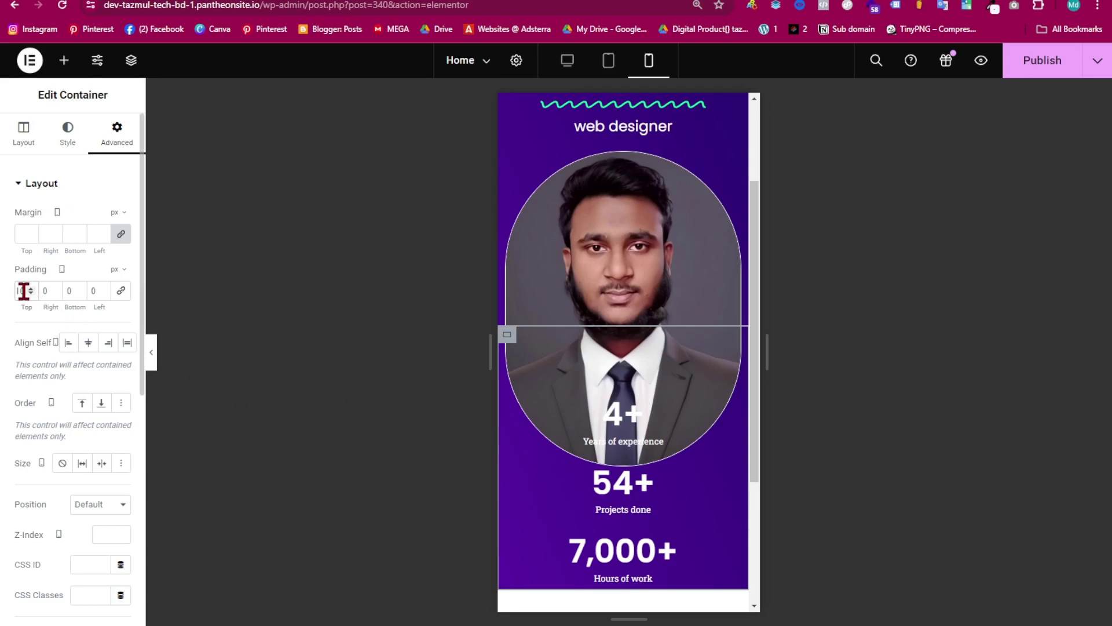
click(66, 342)
click(70, 343)
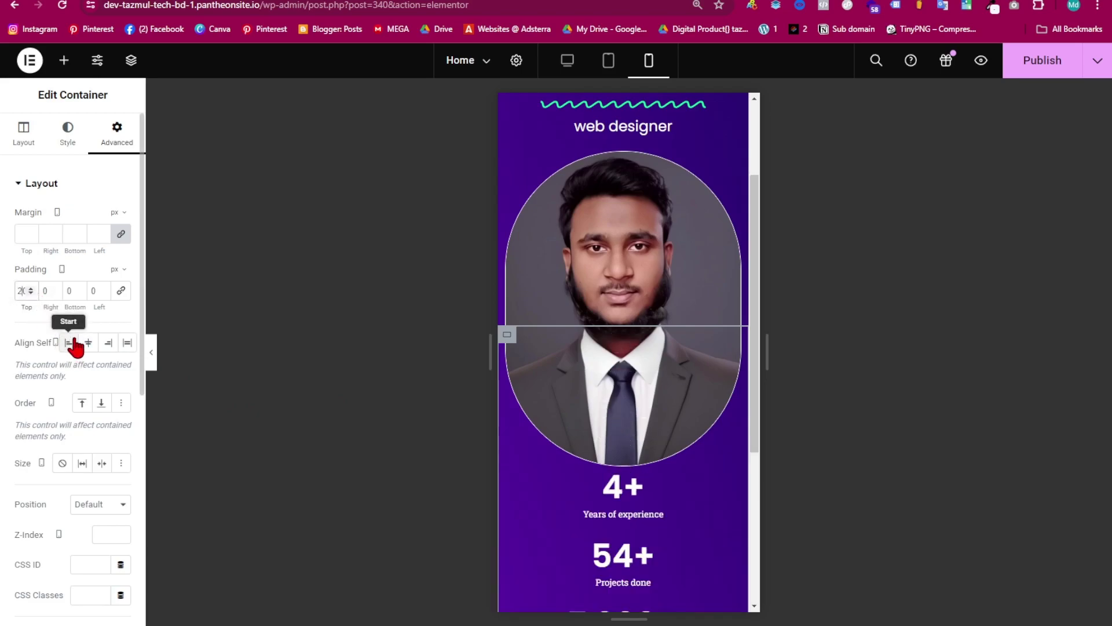
scroll(675, 471, down, 1)
scroll(672, 481, down, 2)
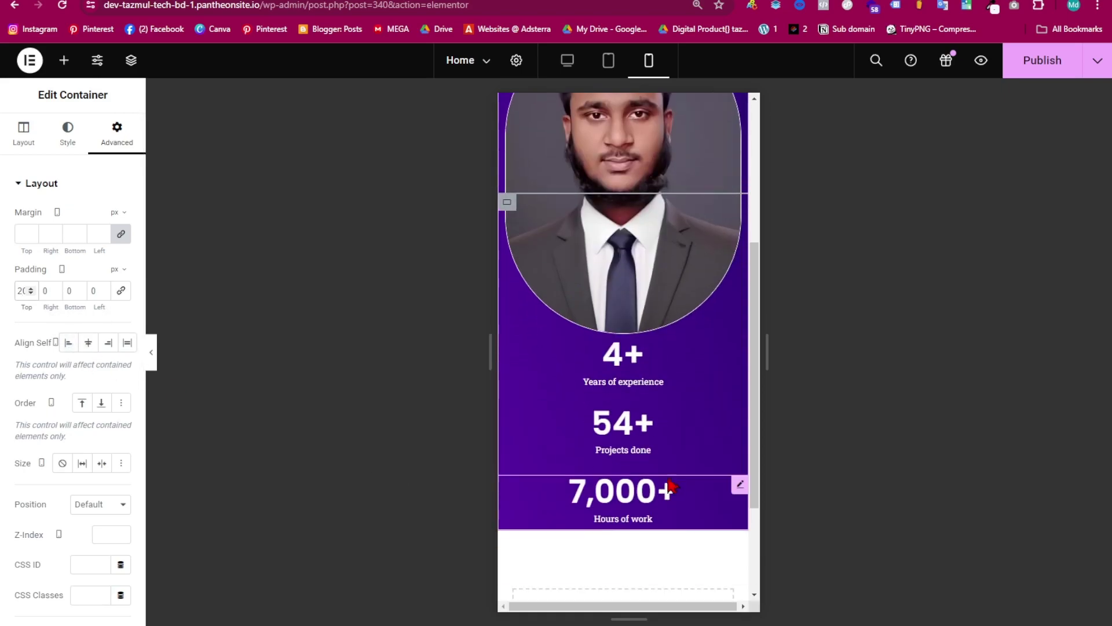
- Raise the counters container's top padding and preview the mobile hero
click(30, 289)
click(29, 289)
click(29, 288)
click(27, 288)
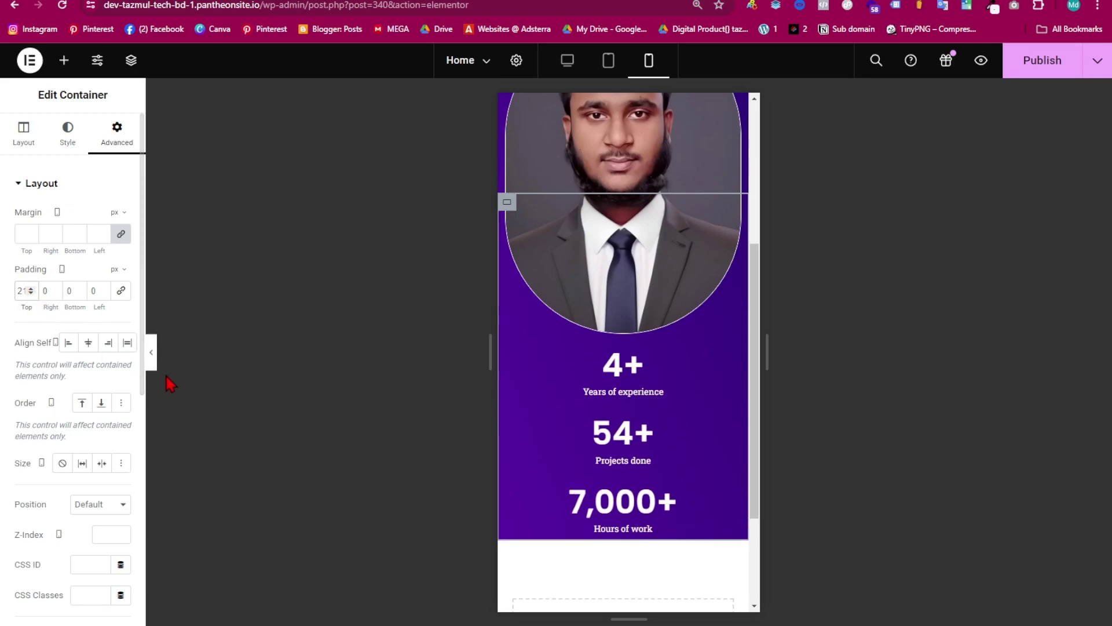
click(152, 351)
scroll(481, 464, up, 5)
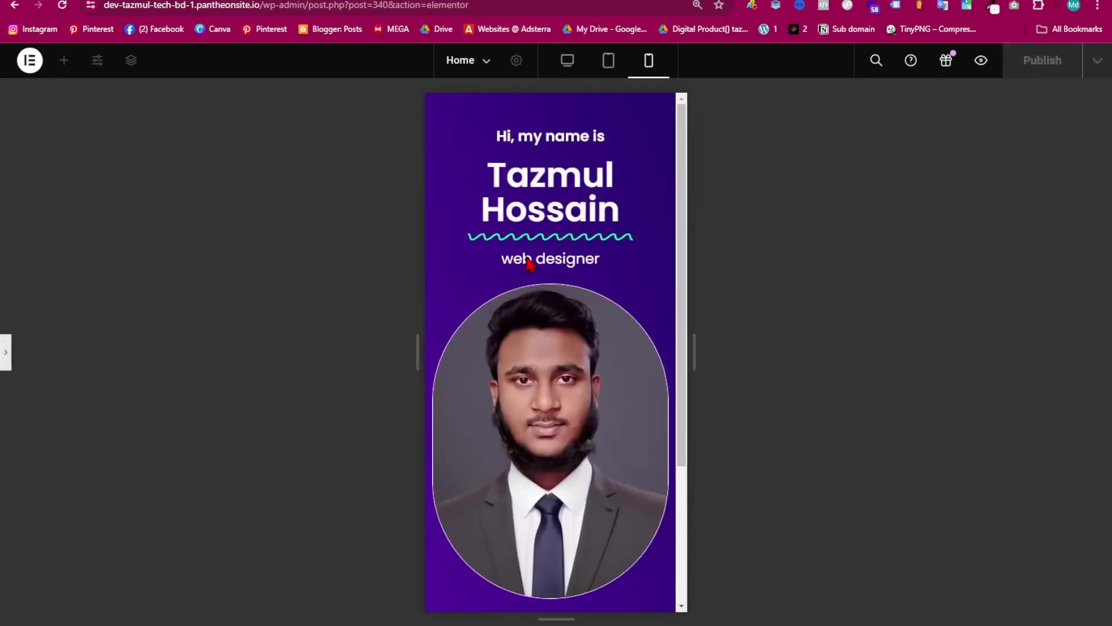
scroll(568, 368, down, 3)
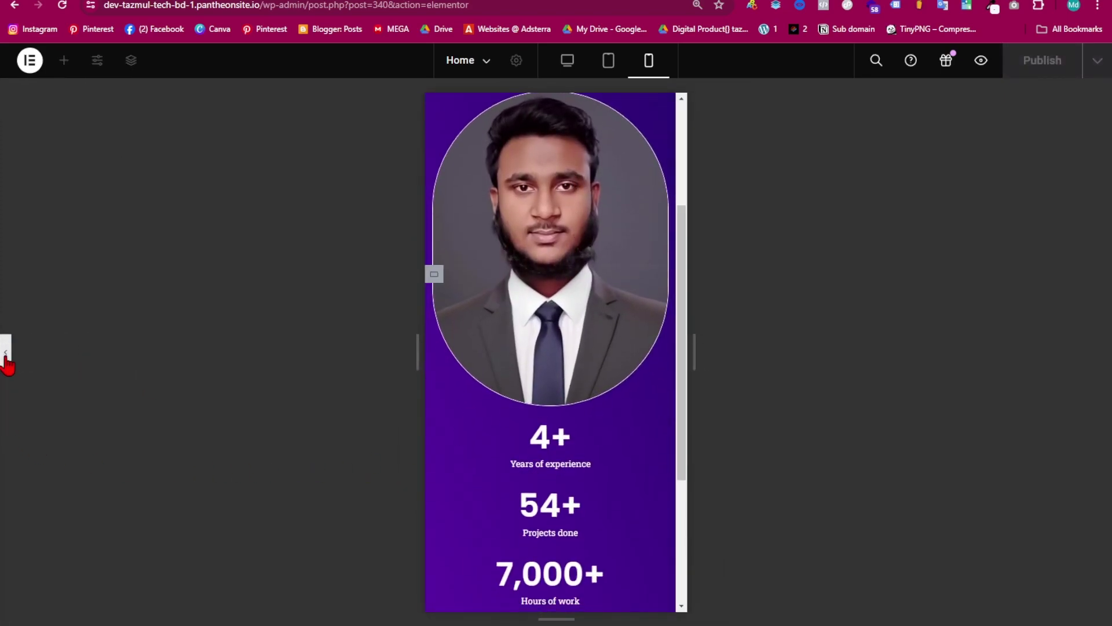
click(6, 355)
scroll(589, 396, down, 4)
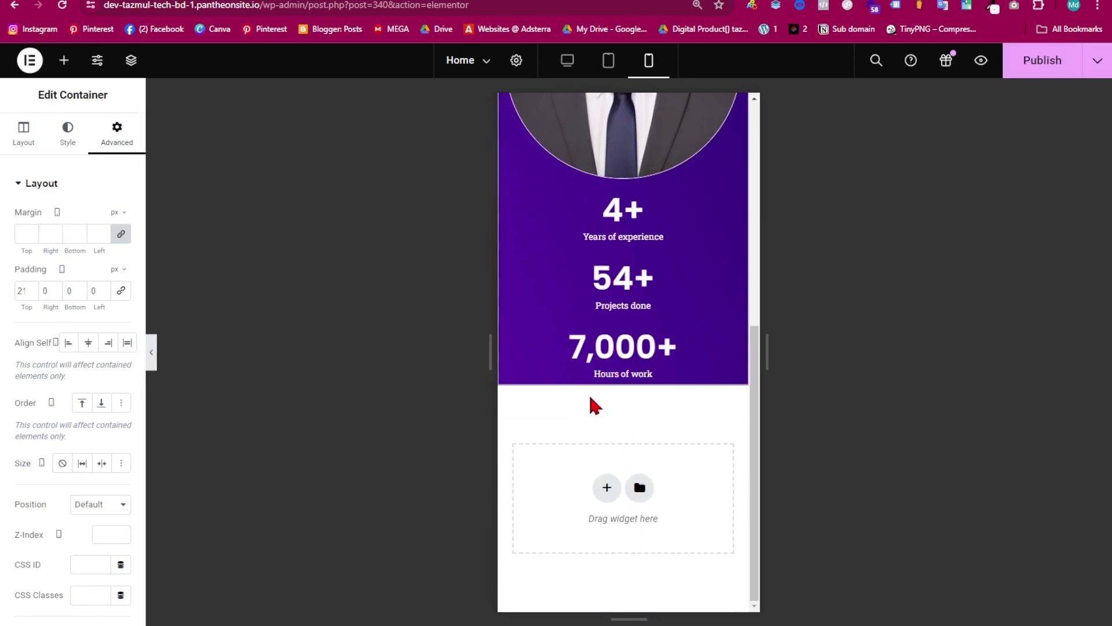
scroll(596, 404, up, 8)
- Set the hero container's top and bottom padding to 40 and publish the changes
click(623, 108)
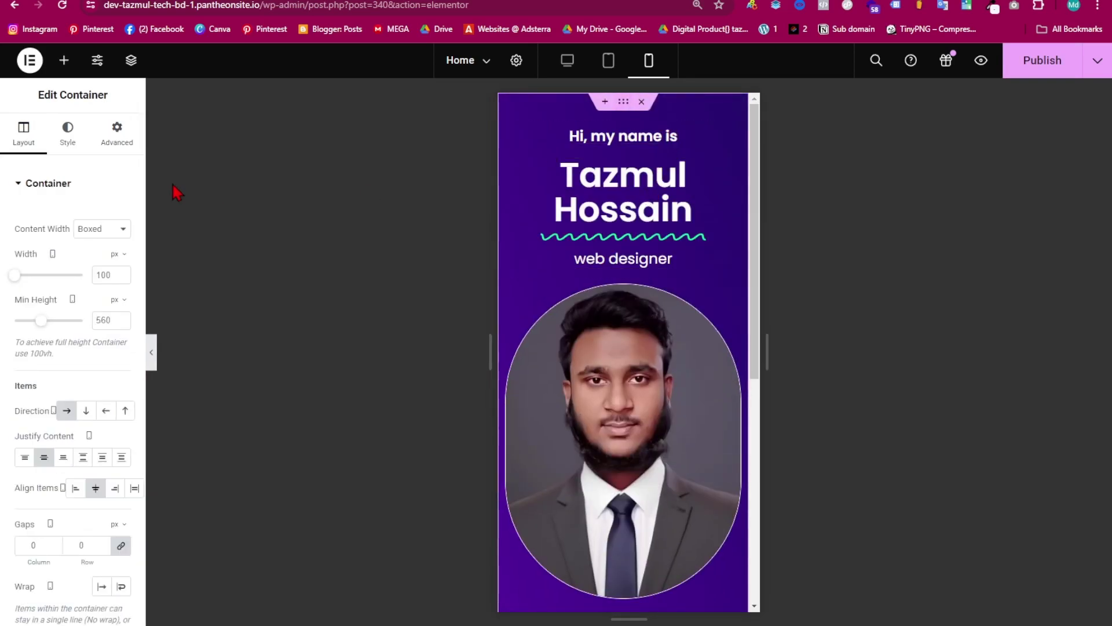
click(116, 135)
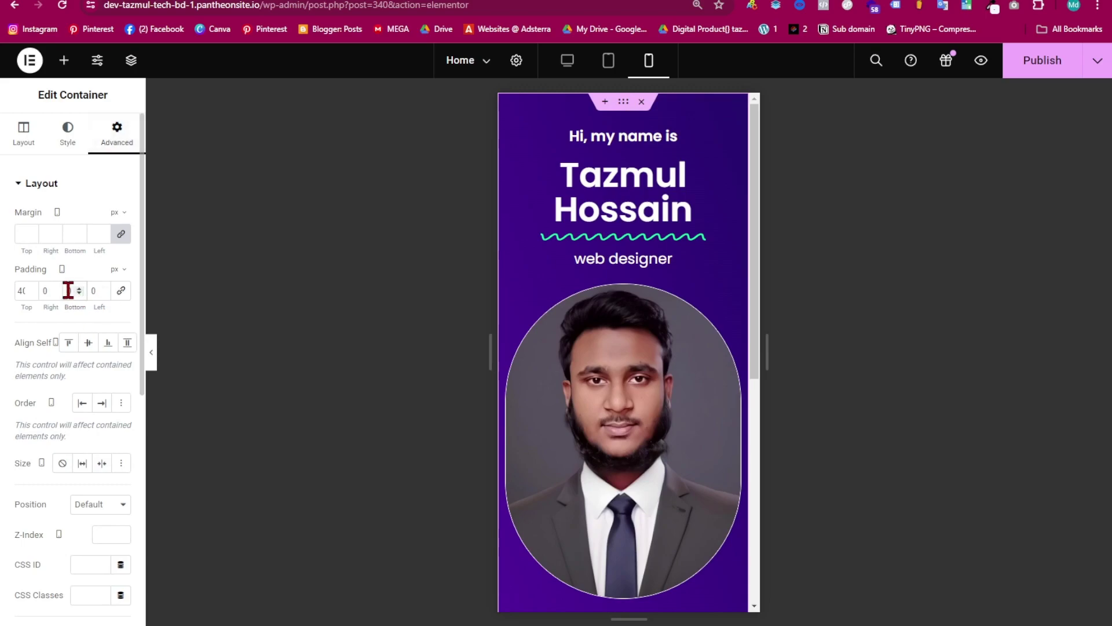
text(0)
scroll(648, 372, down, 10)
scroll(642, 371, up, 4)
scroll(608, 529, down, 2)
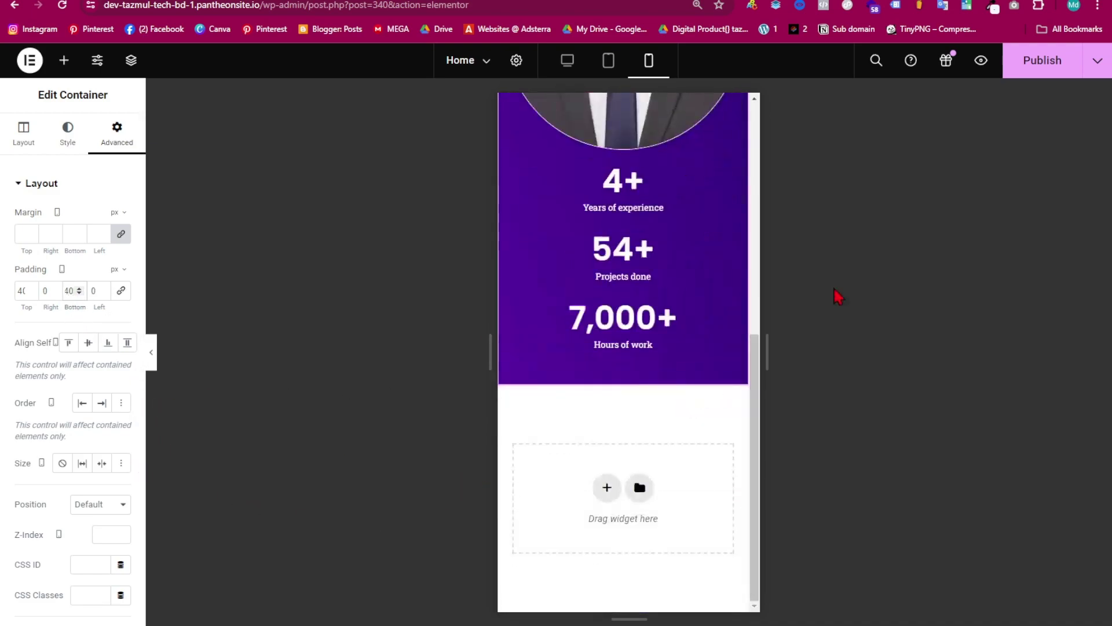
click(1040, 65)
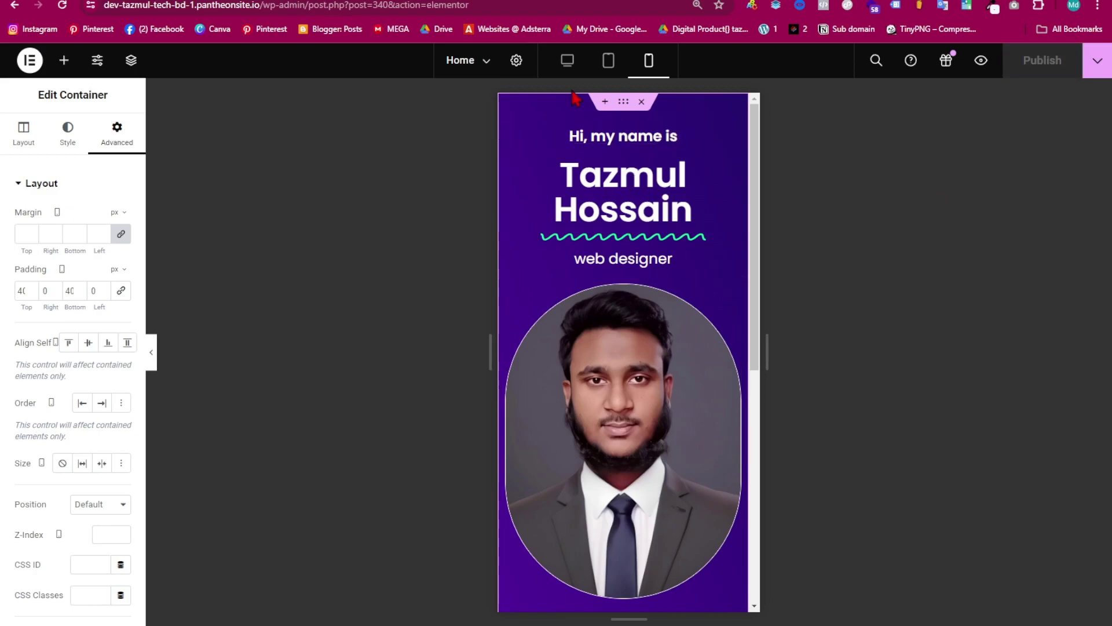
click(568, 62)
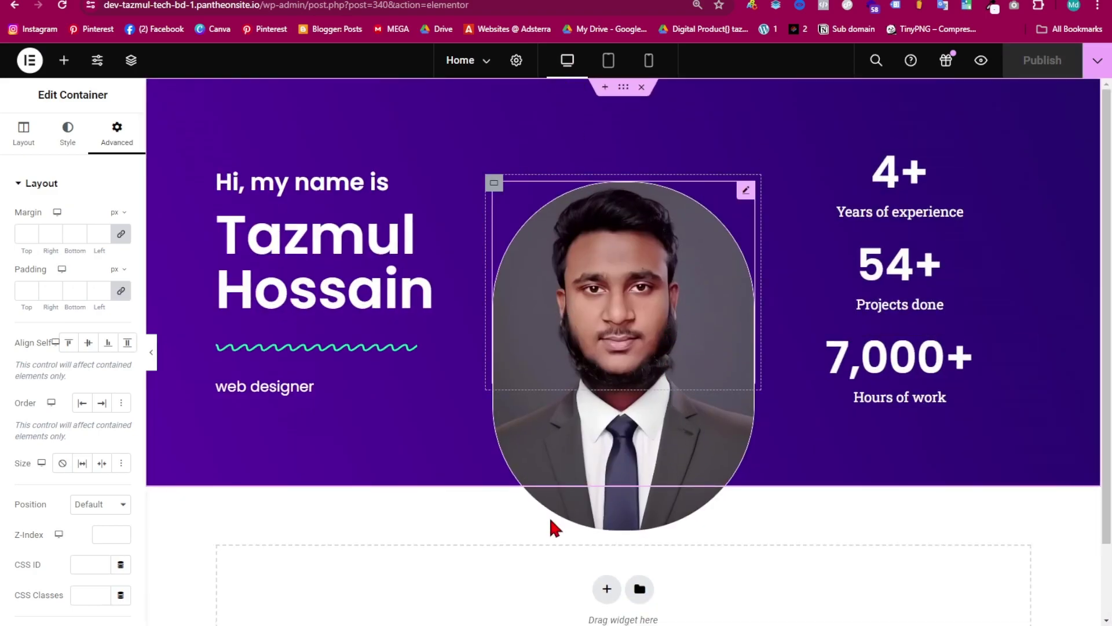
- Add a four-column section below the hero and duplicate a column to make five
scroll(553, 527, down, 2)
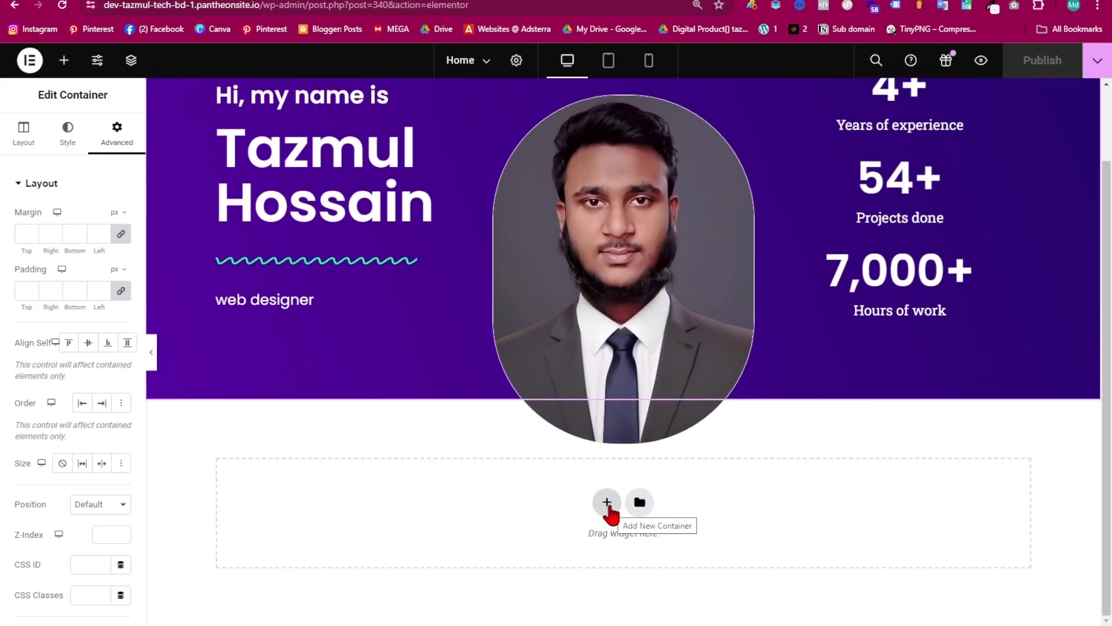
click(607, 502)
scroll(678, 493, down, 1)
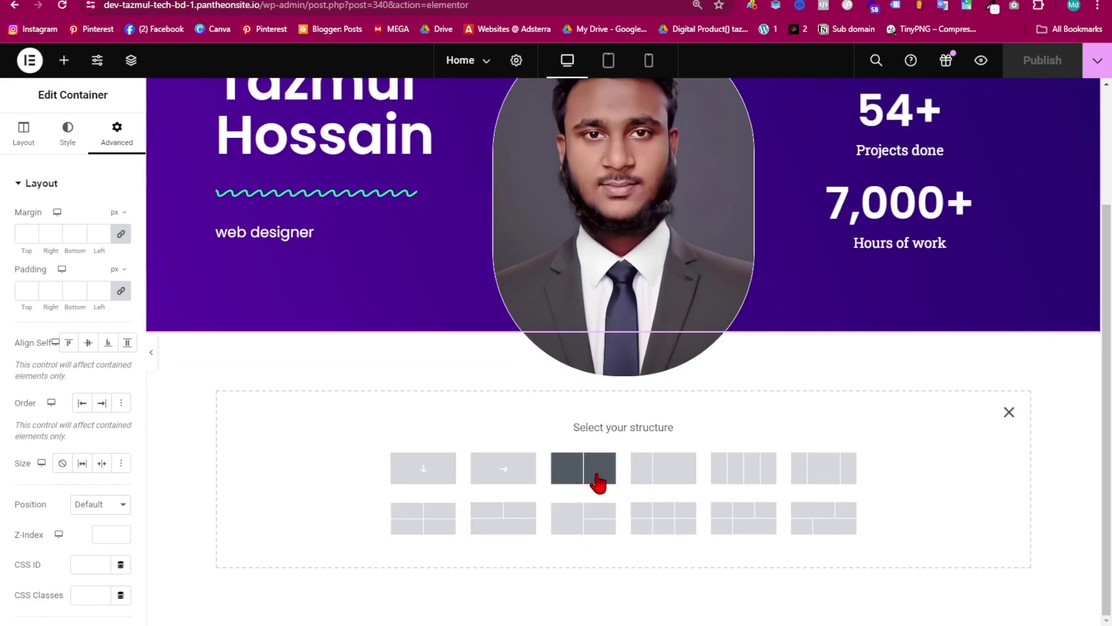
click(751, 488)
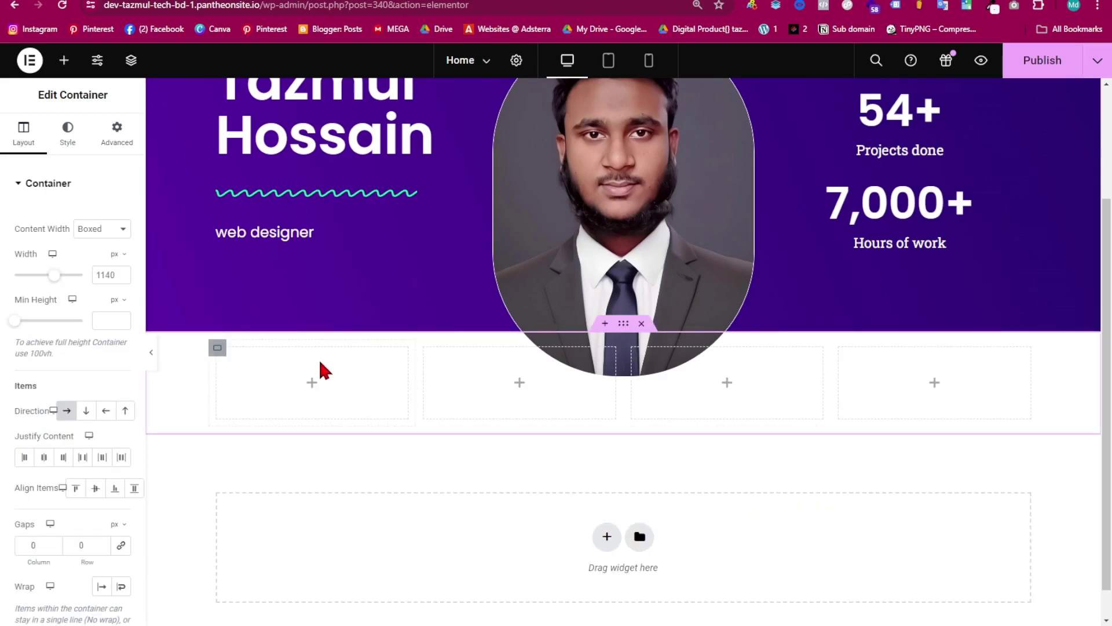
right_click(251, 368)
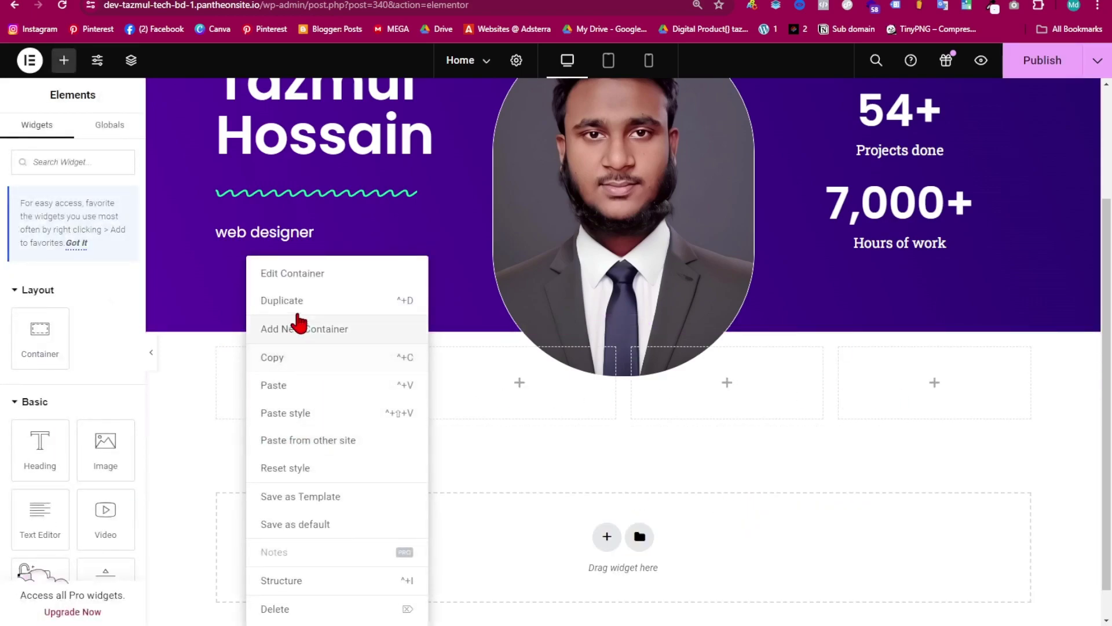
click(299, 301)
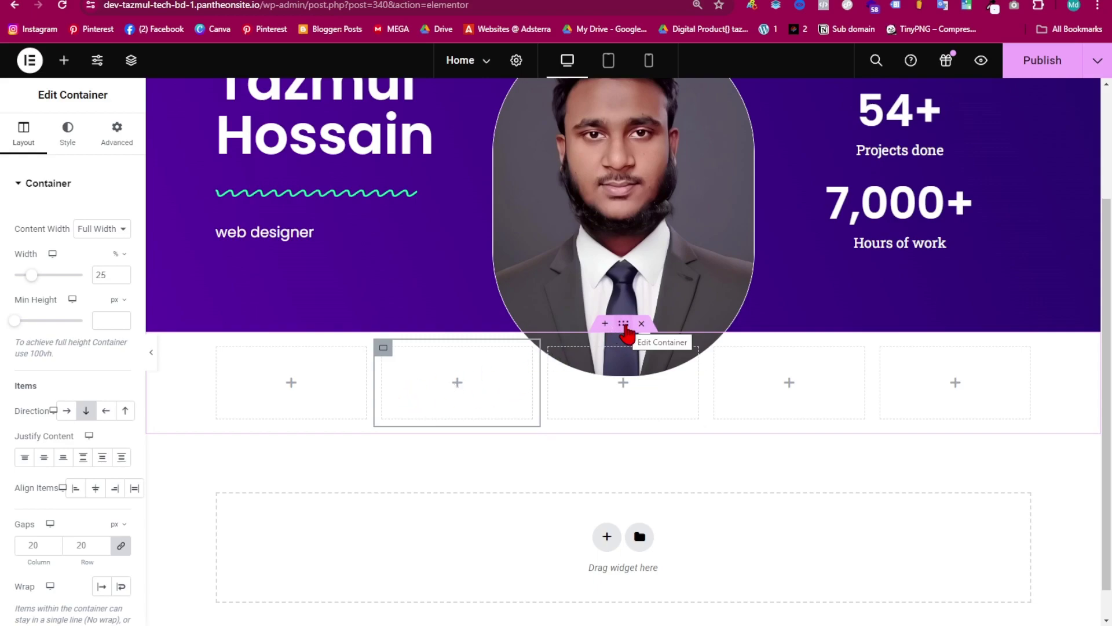
click(625, 327)
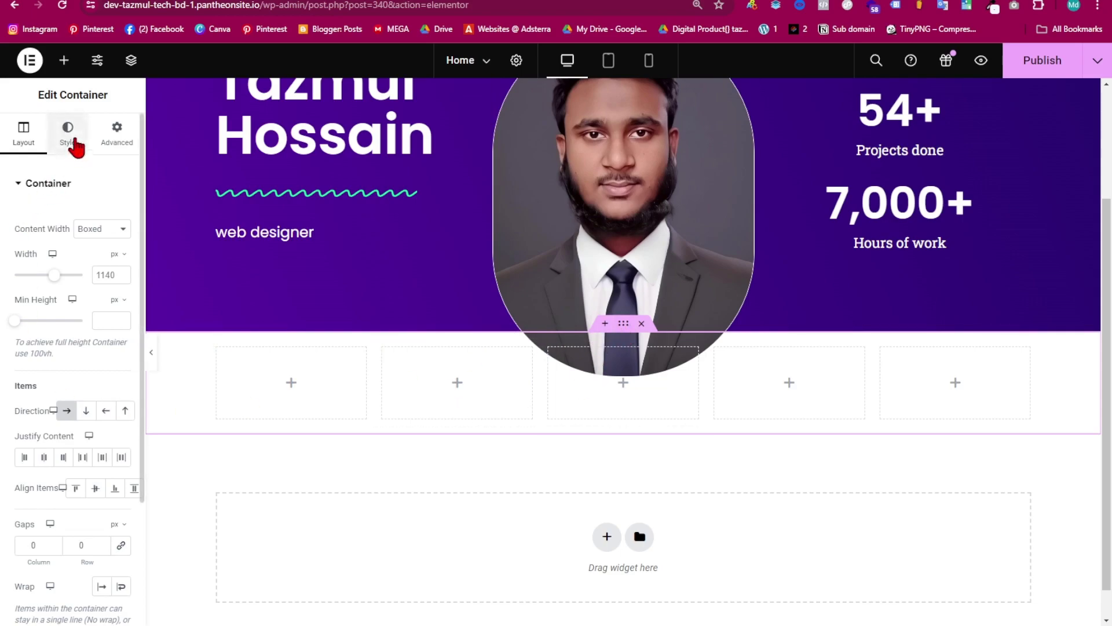
- Give the section a solid #F5F6FF background colour copied from Notepad
click(71, 145)
click(95, 249)
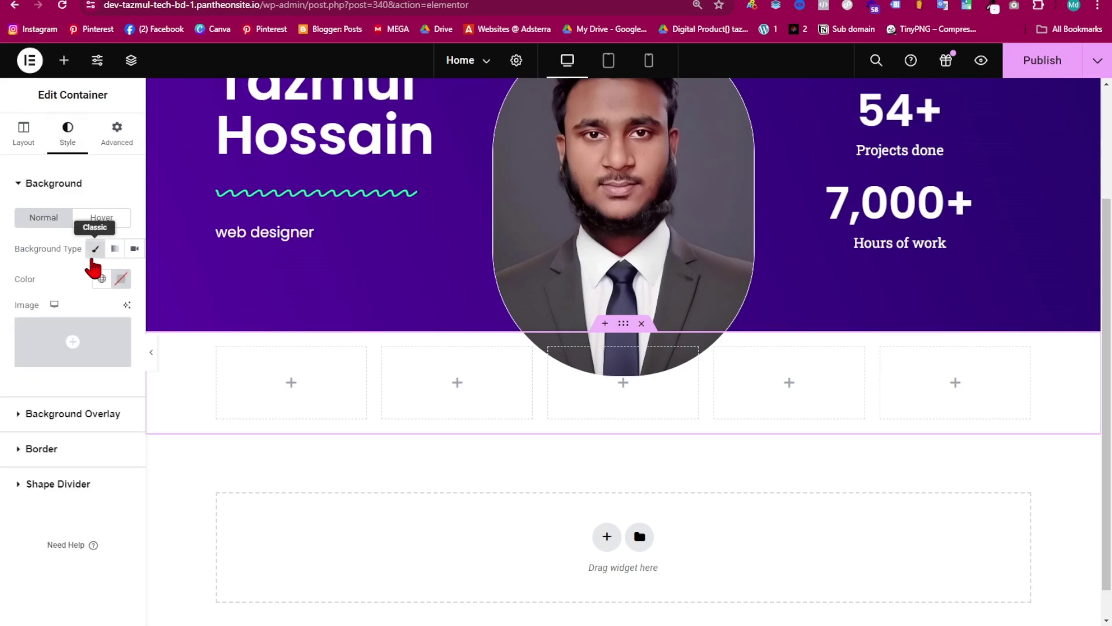
click(121, 279)
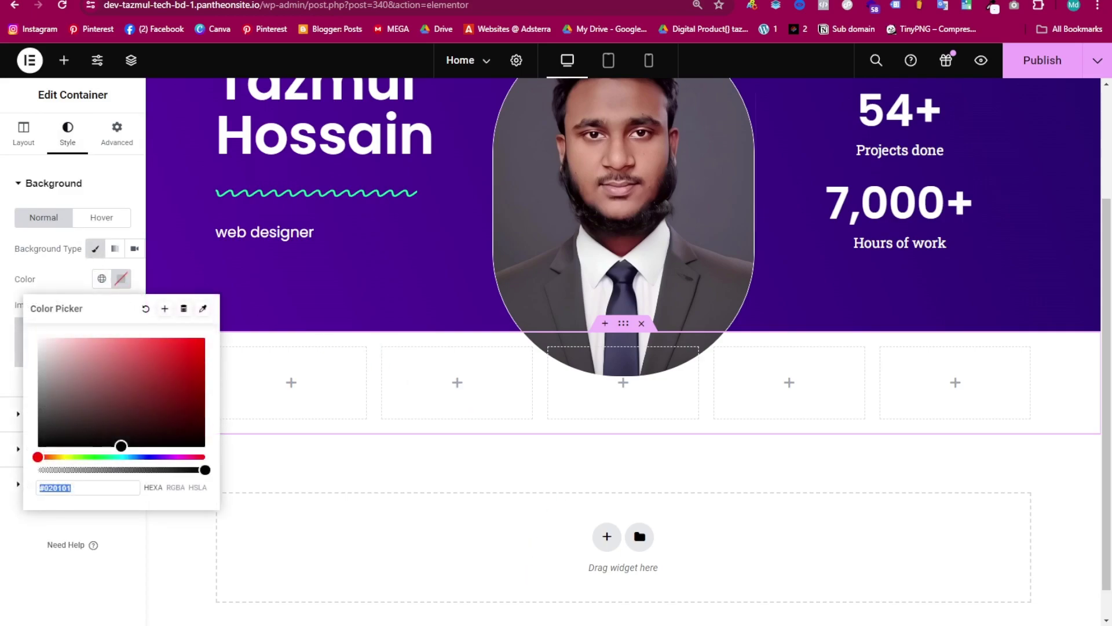
click(682, 589)
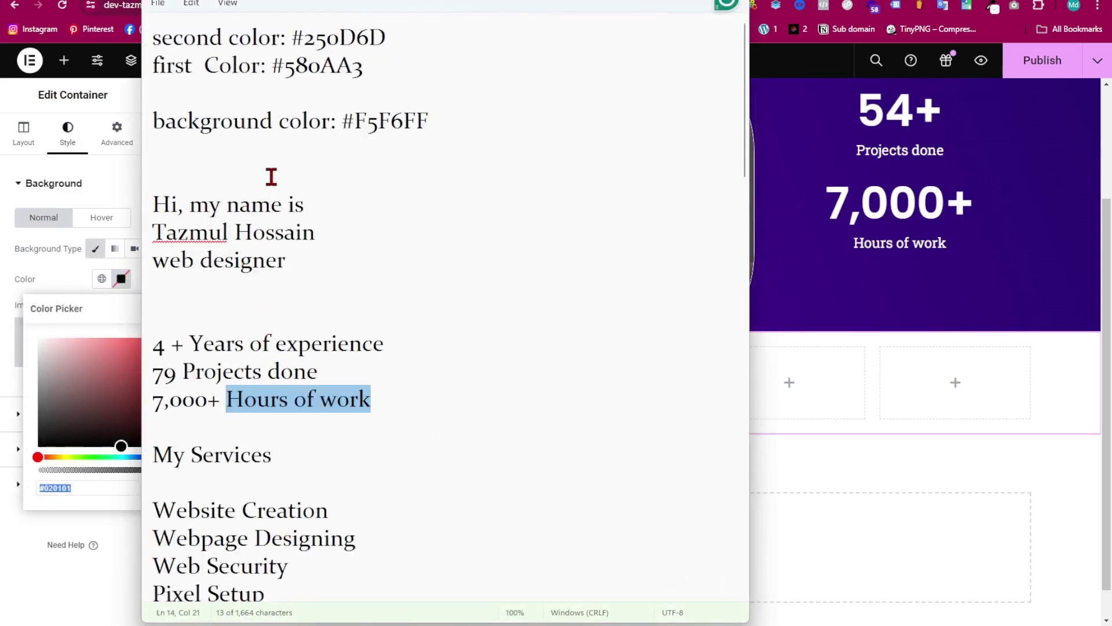
drag(429, 122, 341, 126)
key(ctrl+c)
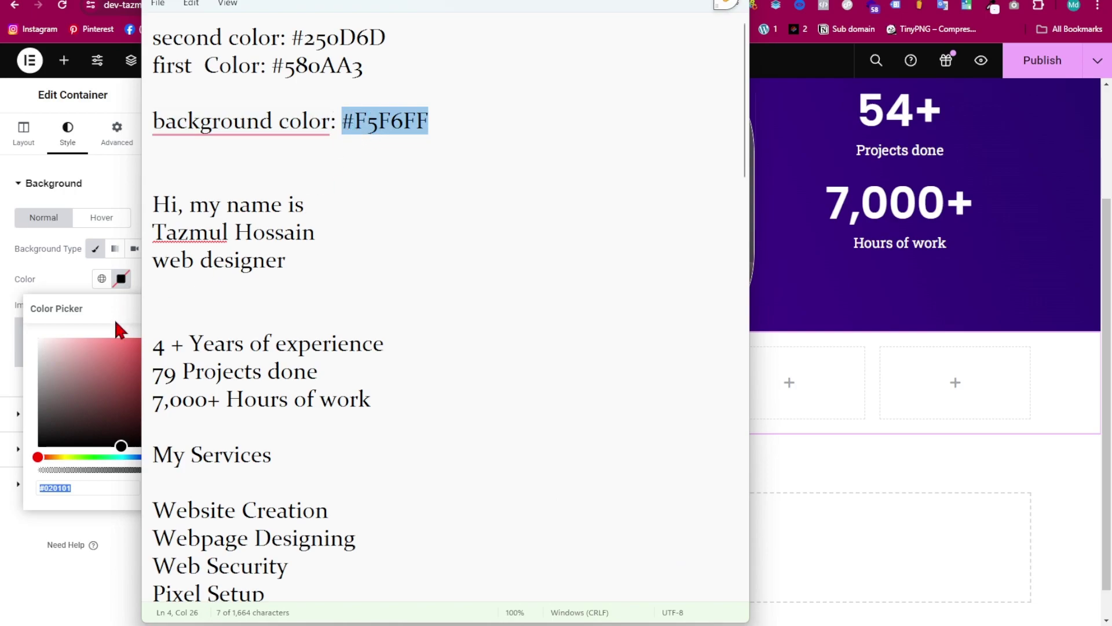
click(115, 320)
drag(124, 487, 25, 487)
key(ctrl+v)
click(139, 268)
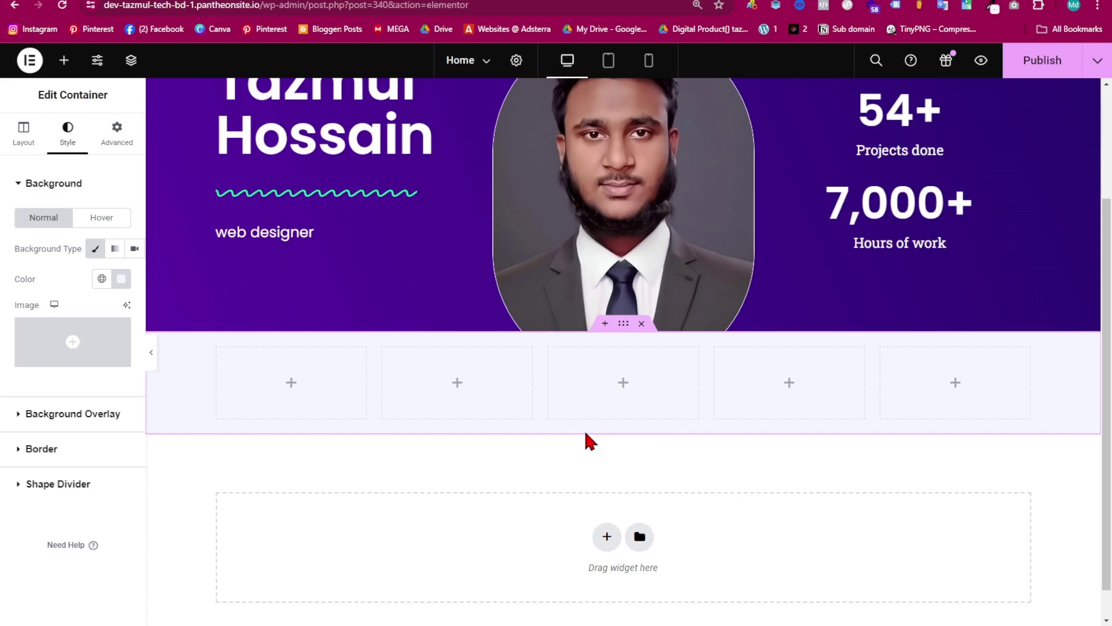
scroll(564, 472, up, 3)
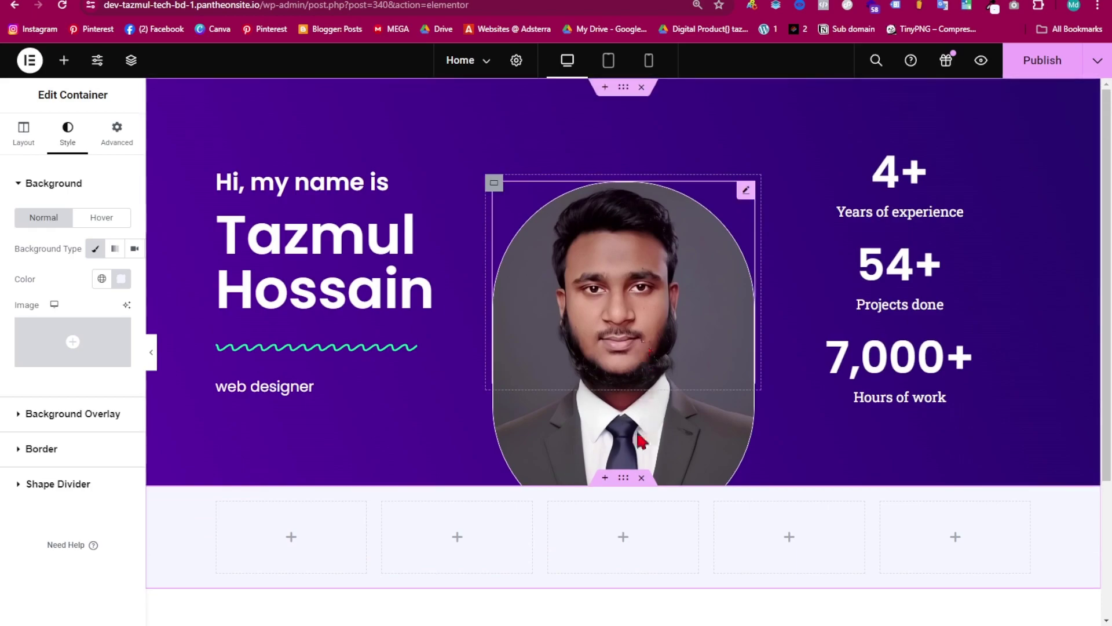
- Set the portrait image's Z-index to 5 so it overlaps the section below
click(544, 220)
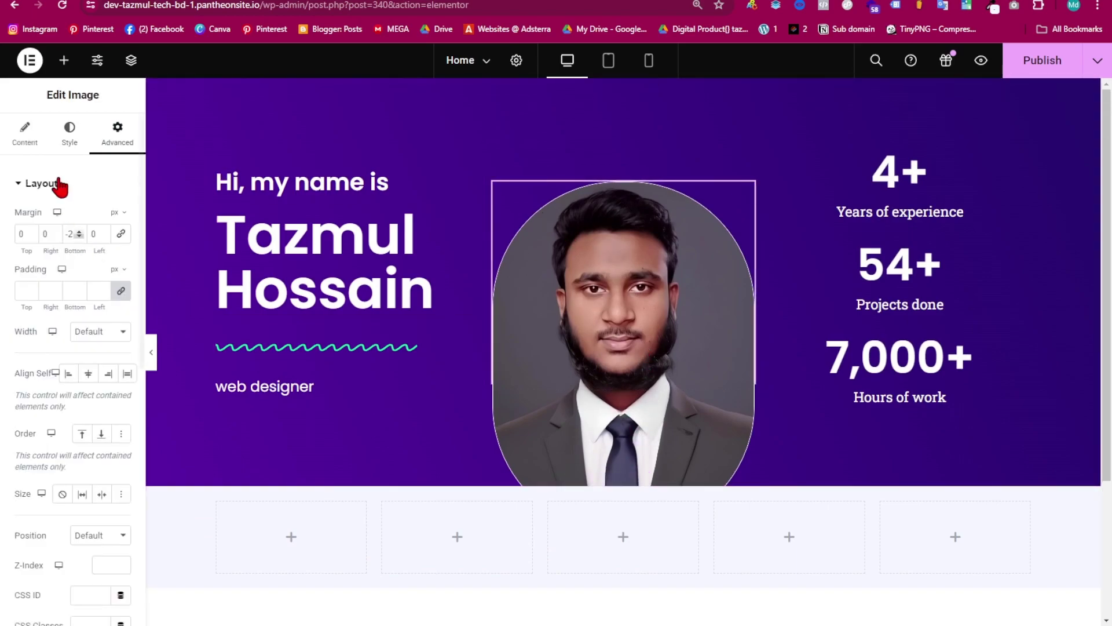
scroll(113, 330, down, 5)
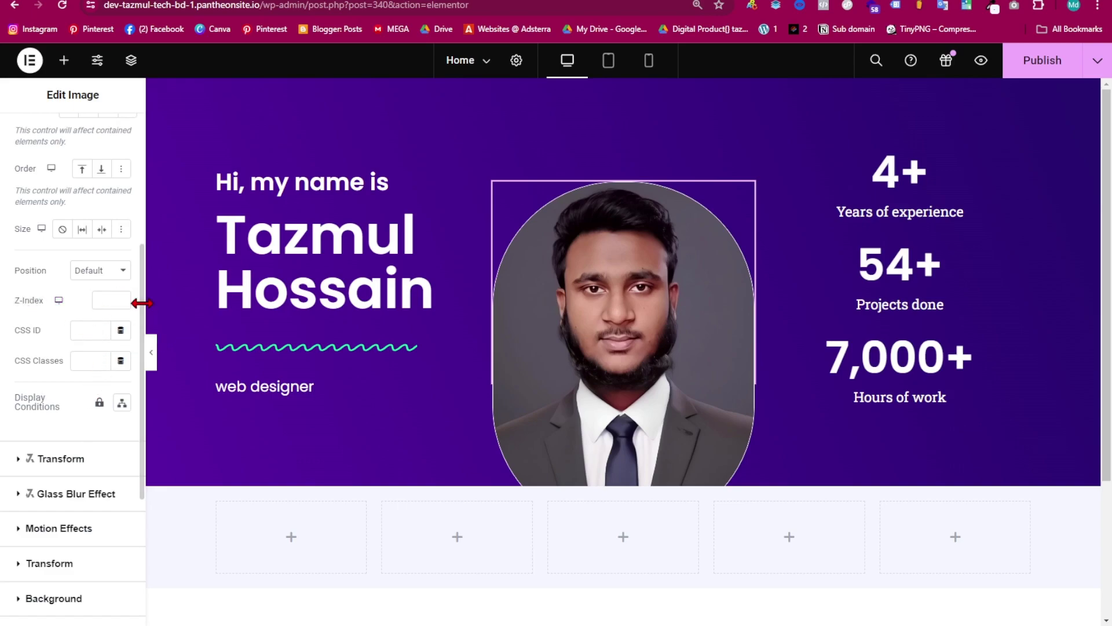
triple_click(121, 298)
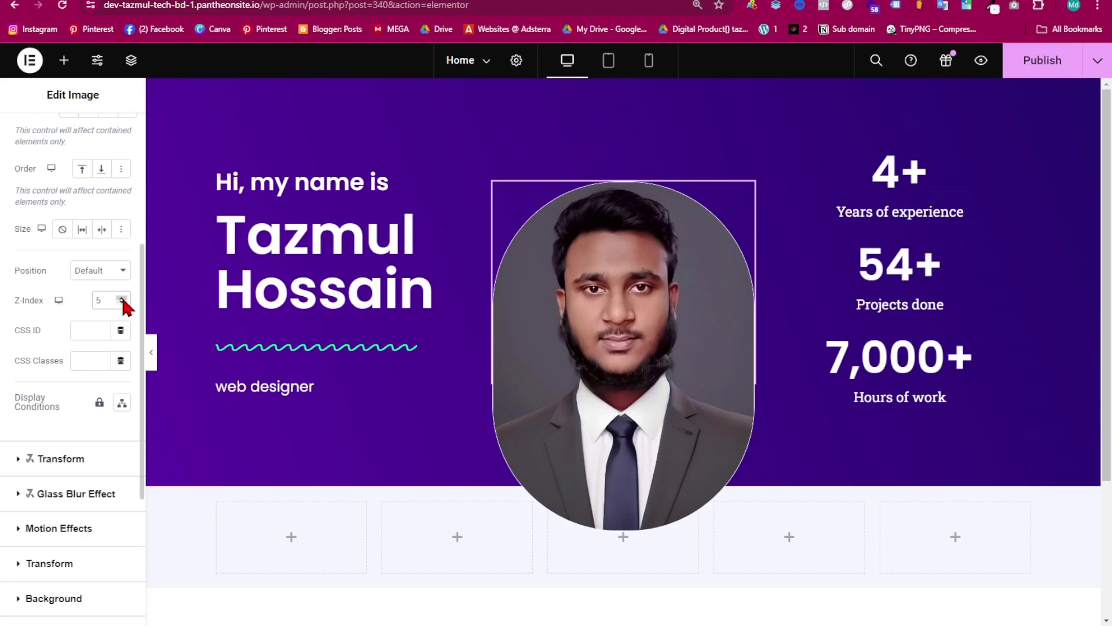
scroll(612, 348, down, 3)
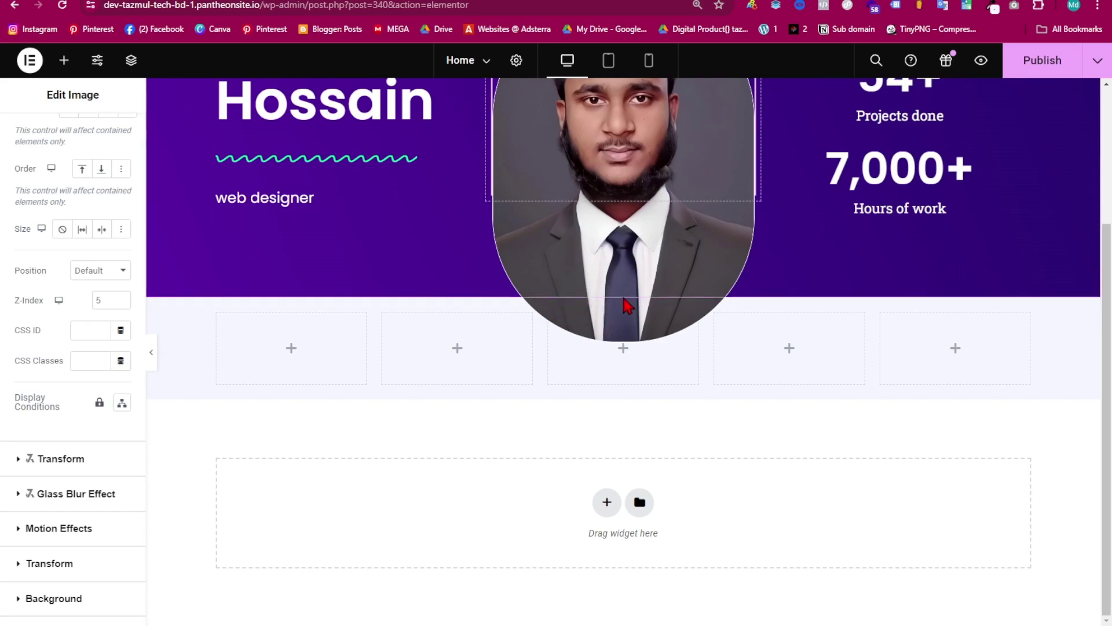
right_click(567, 363)
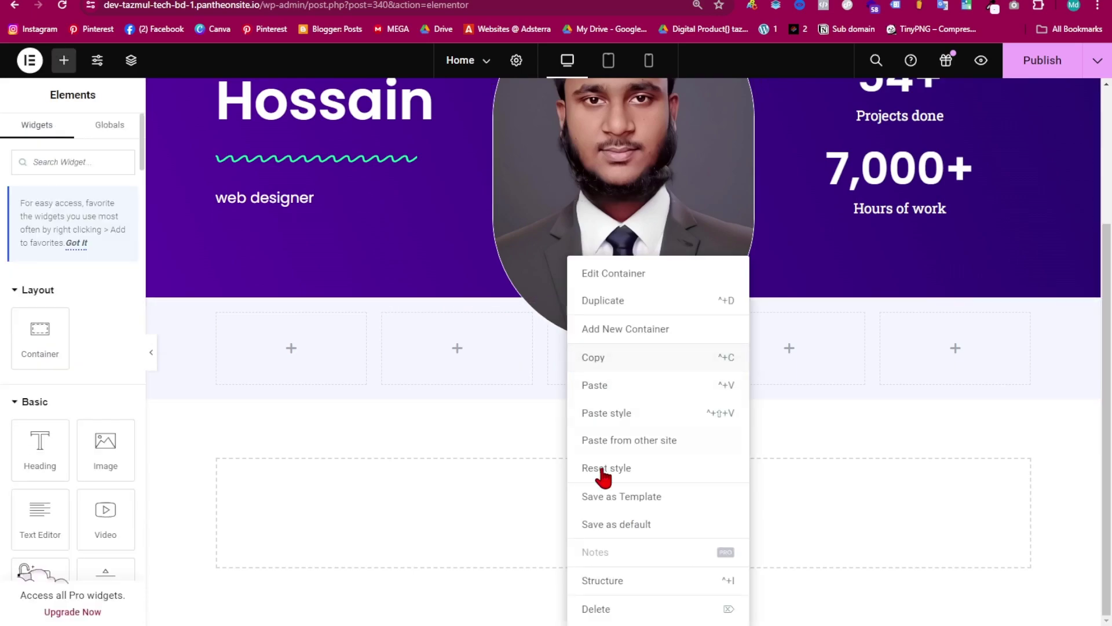
- Select the five-column skills section and give it 80 px top and bottom padding
click(656, 595)
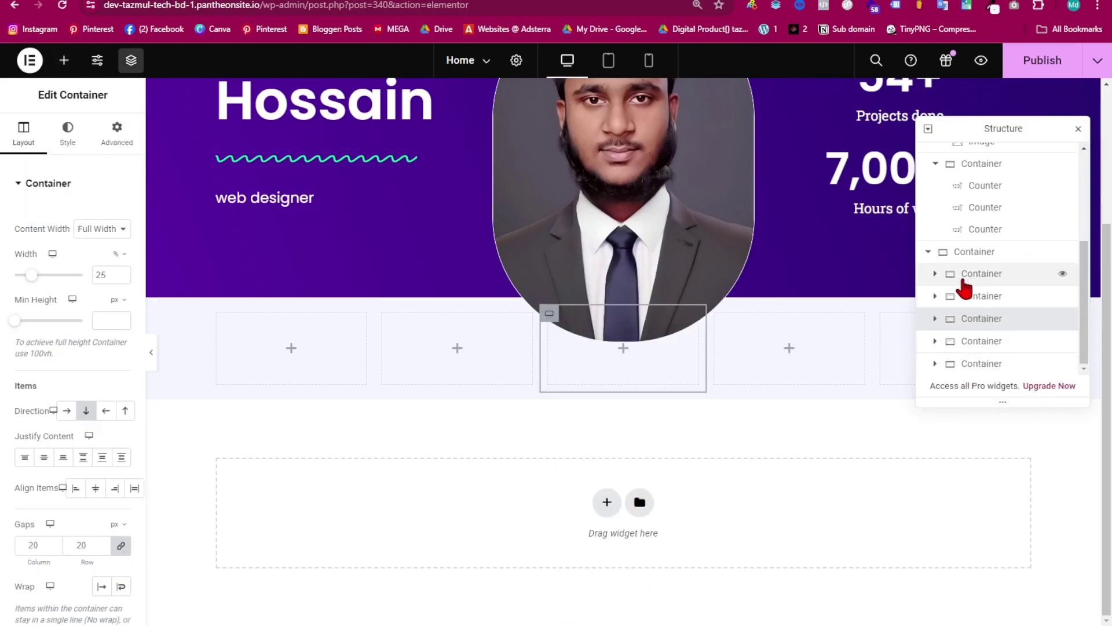
click(957, 255)
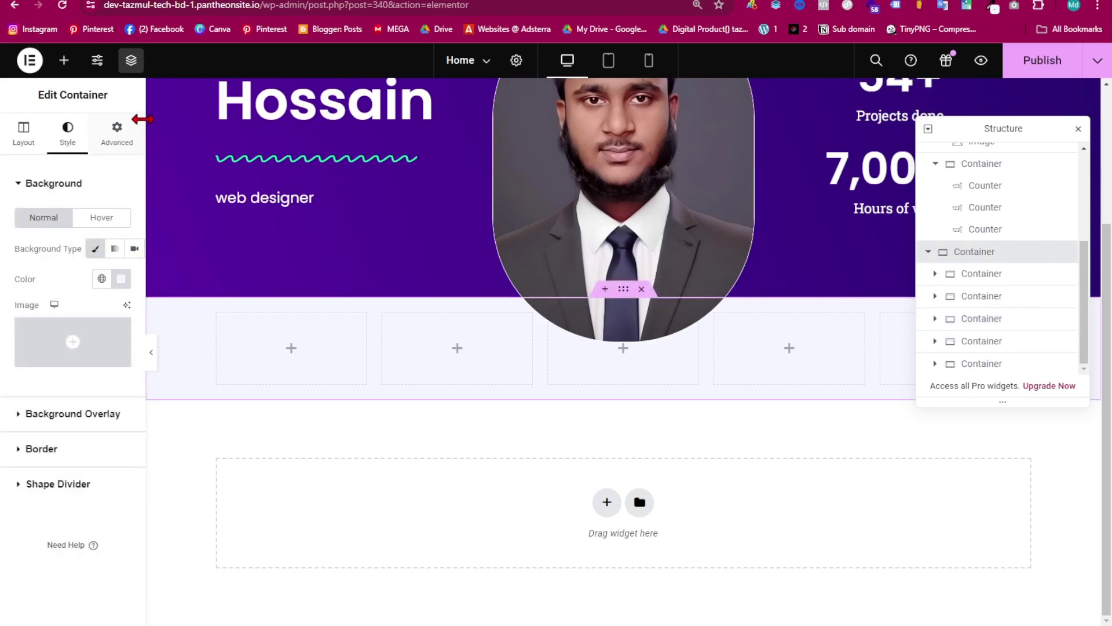
click(119, 134)
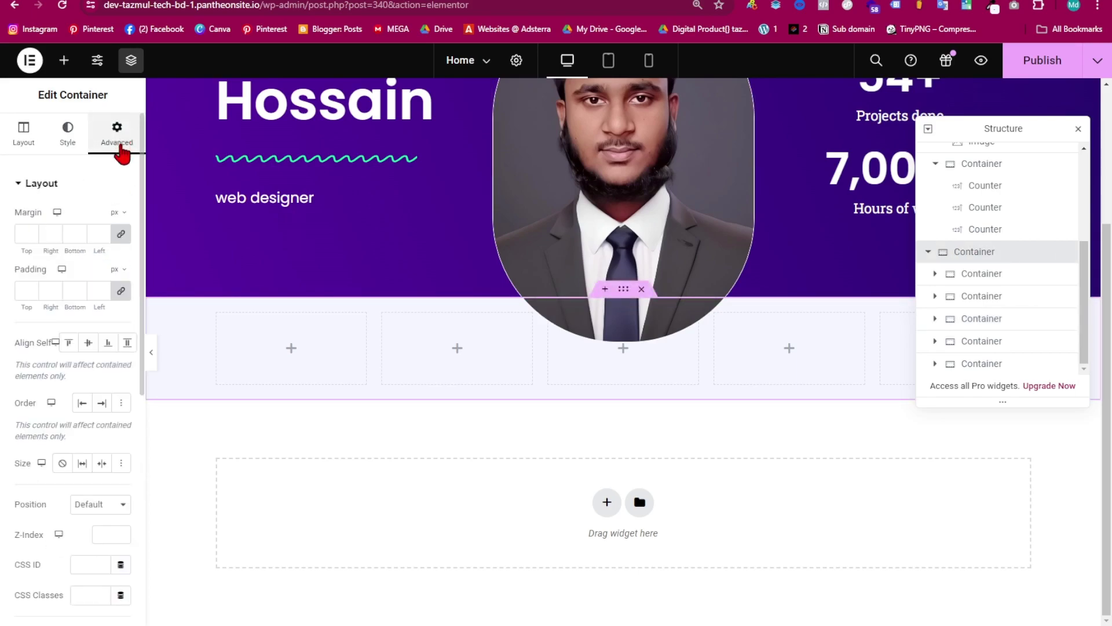
click(33, 290)
text(40)
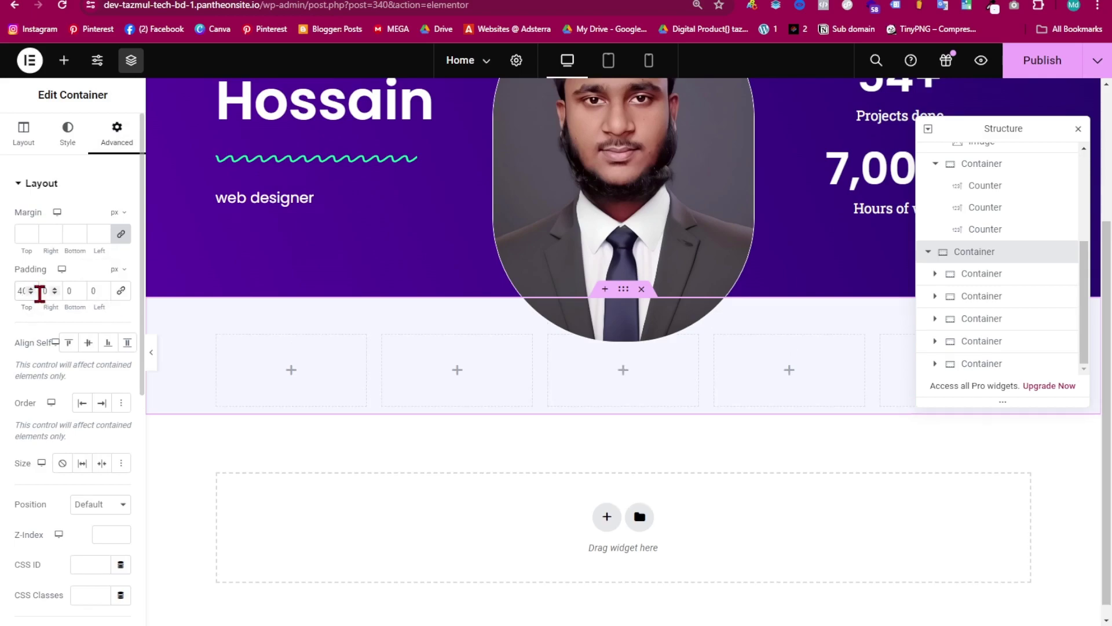
key(BackSpace)
key(BackSpace)
text(70)
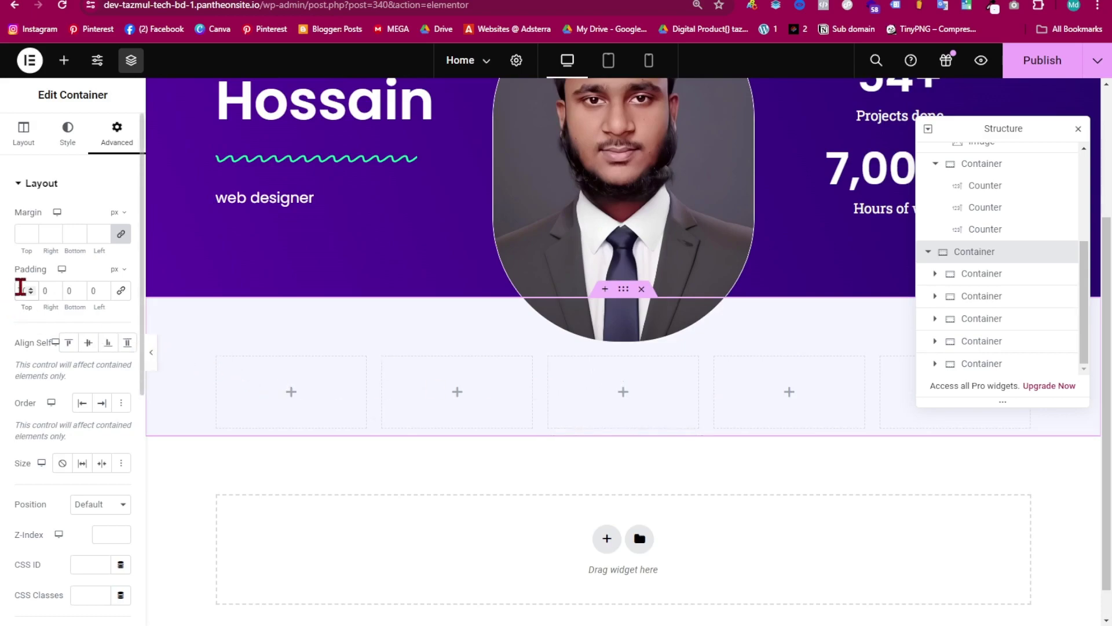
click(30, 288)
click(30, 294)
click(30, 293)
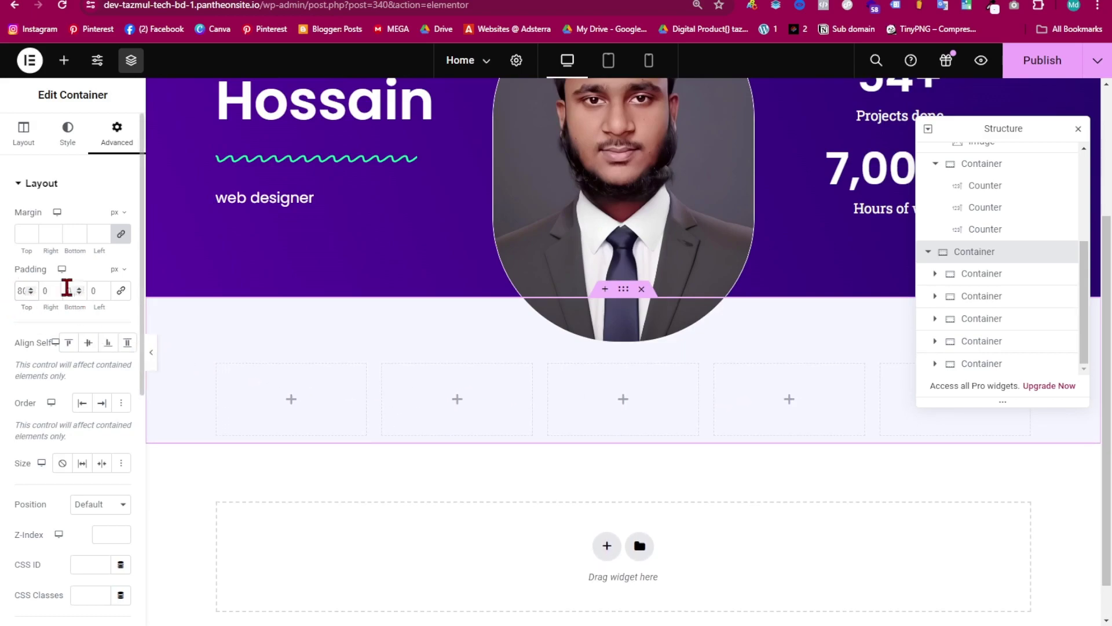
click(67, 288)
text(80)
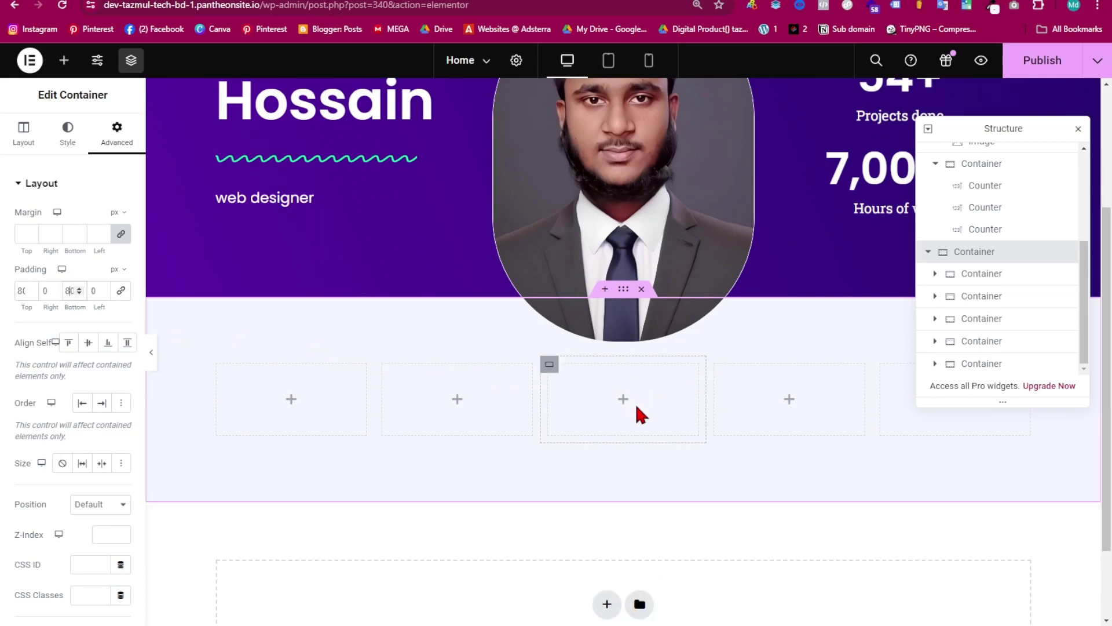
click(65, 64)
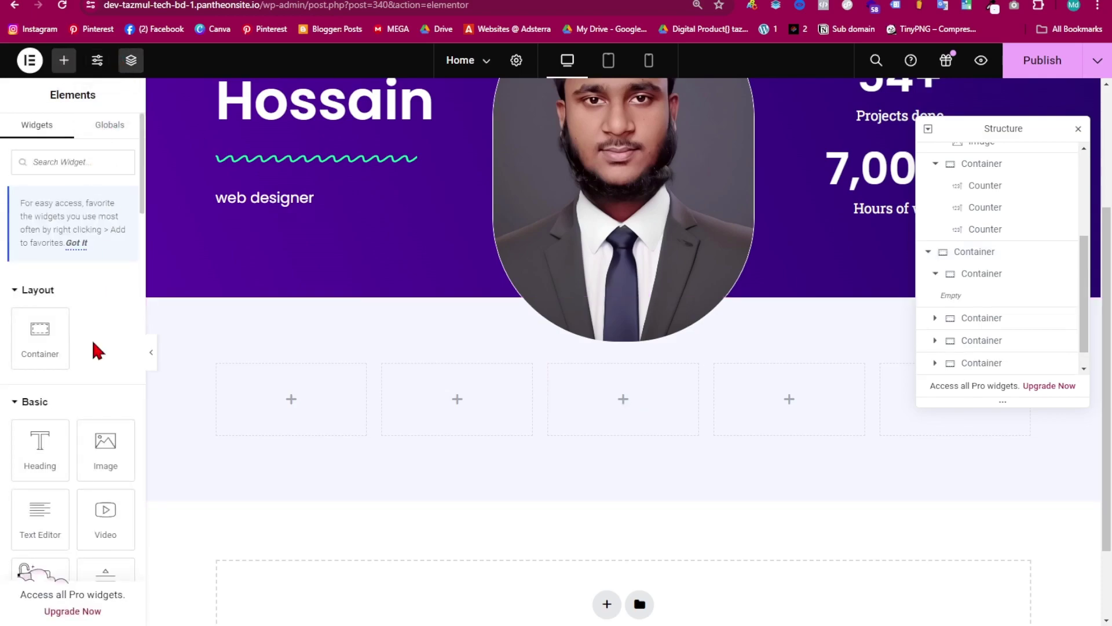
- Drop a JKit Pie Chart into the first skills column, enable its content, and clear the description
scroll(87, 379, down, 15)
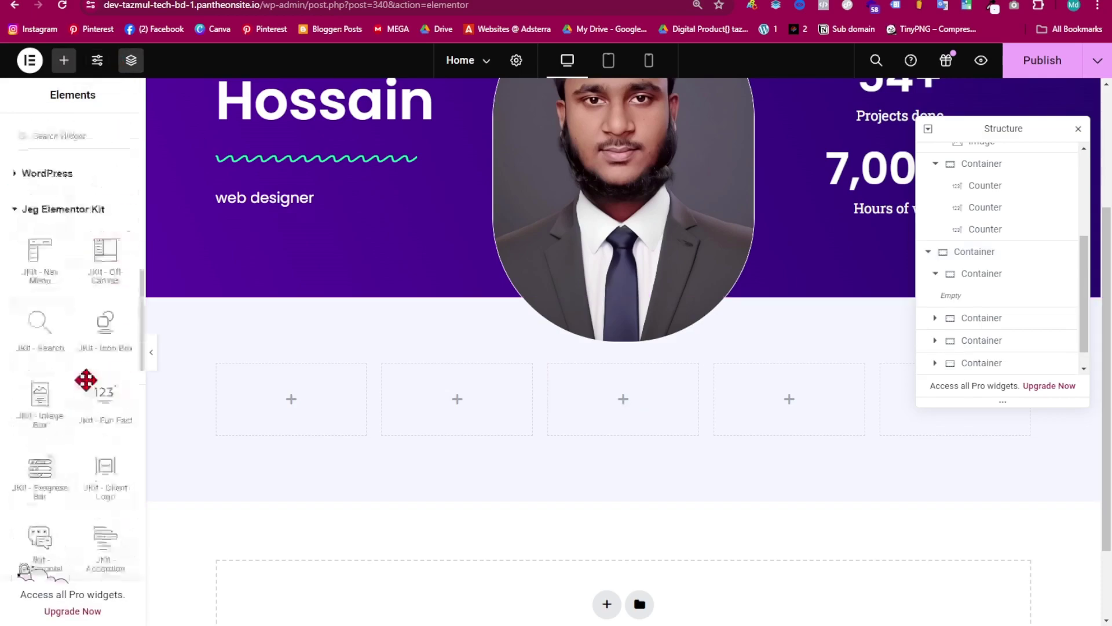
scroll(81, 393, up, 10)
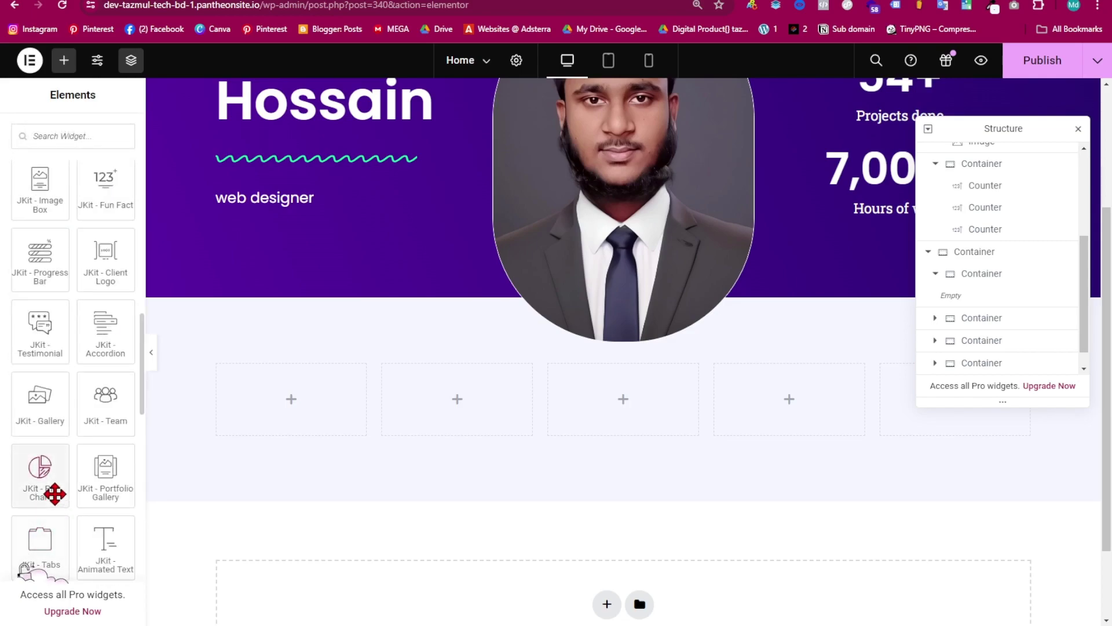
drag(45, 481, 291, 413)
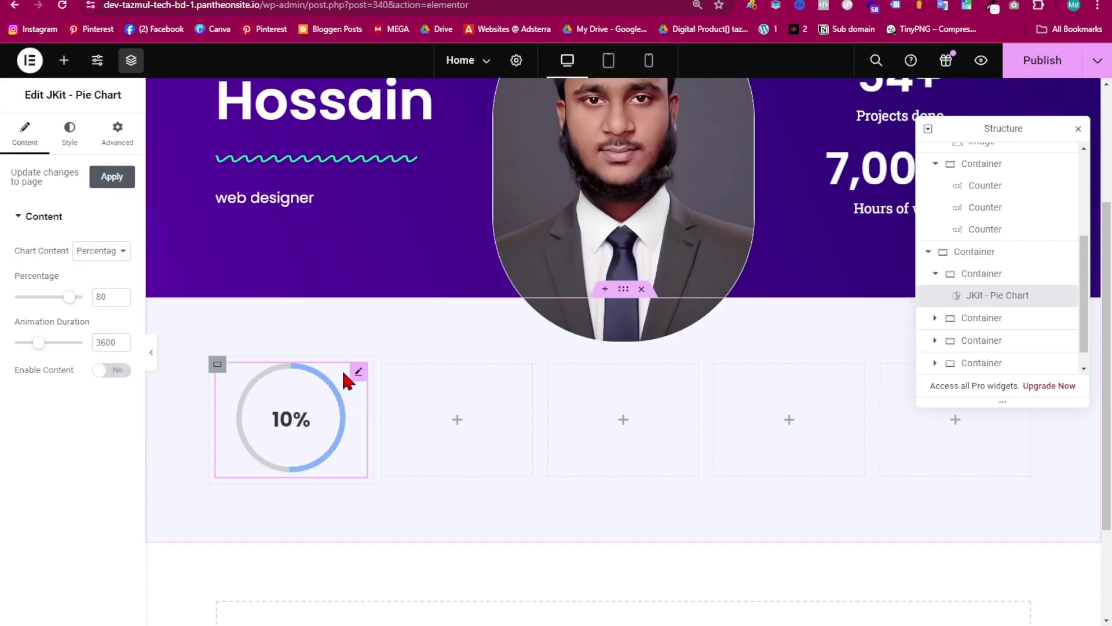
click(112, 370)
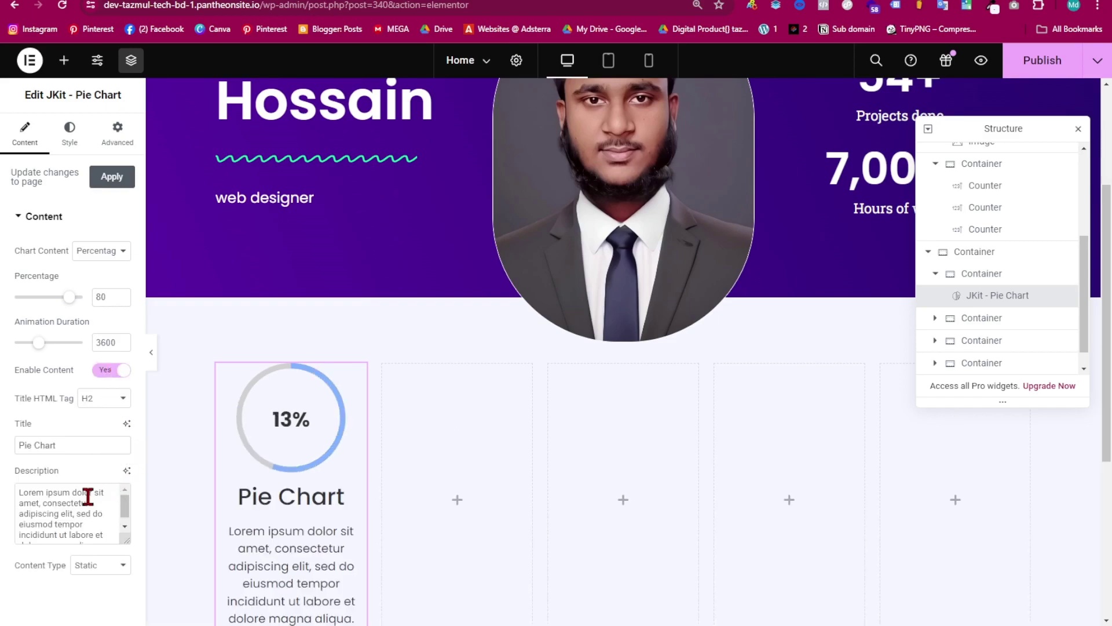
drag(115, 544, 8, 478)
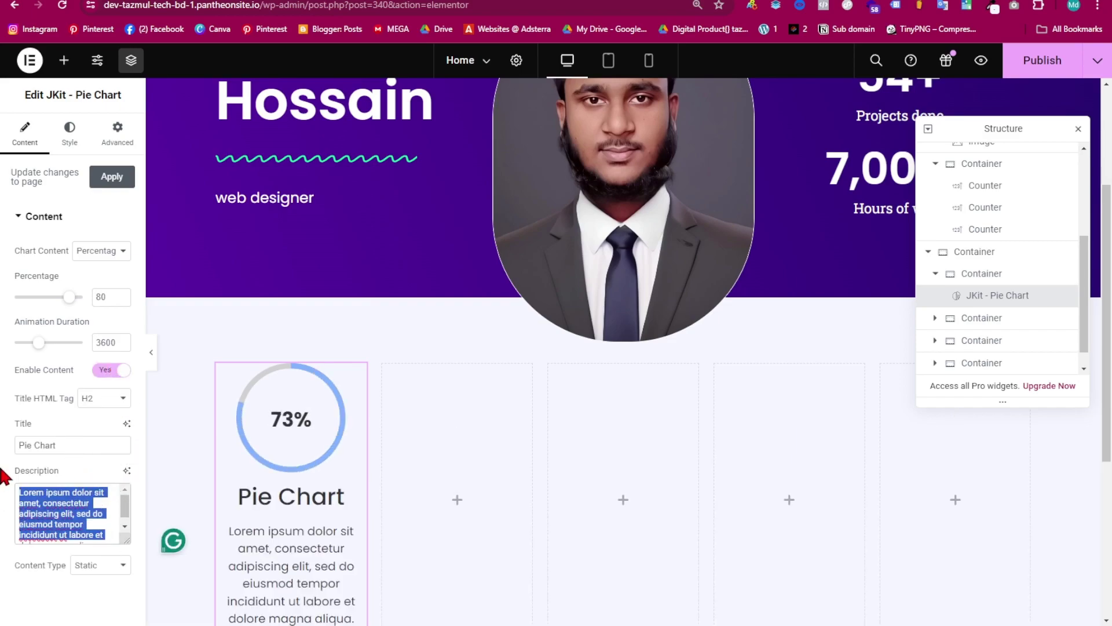
key(BackSpace)
drag(101, 493, 19, 479)
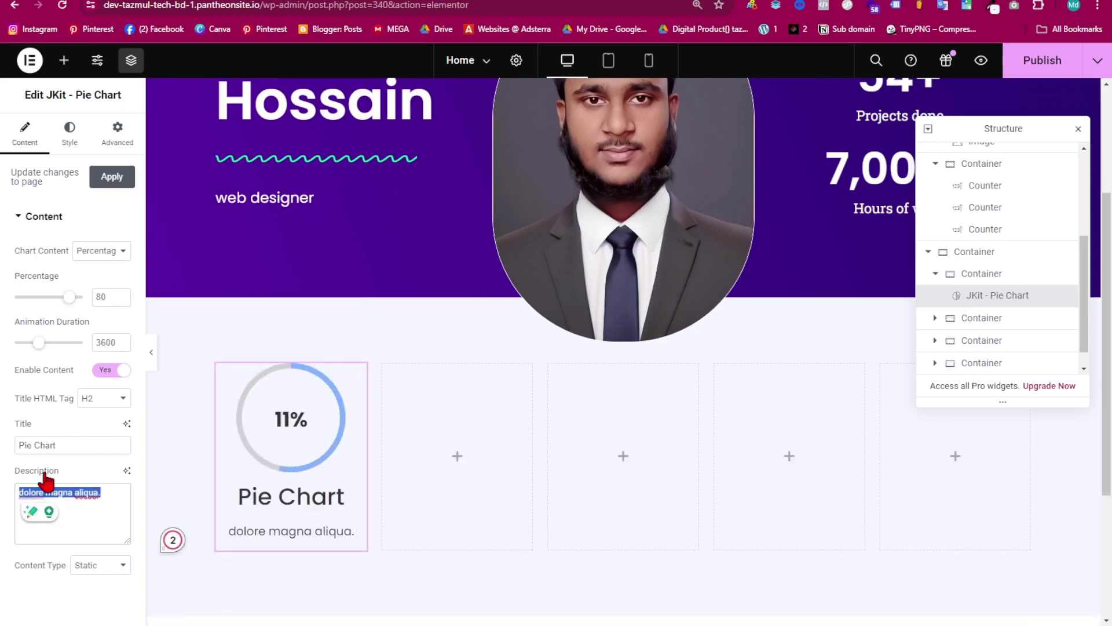
key(BackSpace)
- Title the pie chart 'Facebook ads' and set its percentage to 83
drag(70, 449, 5, 457)
key(BackSpace)
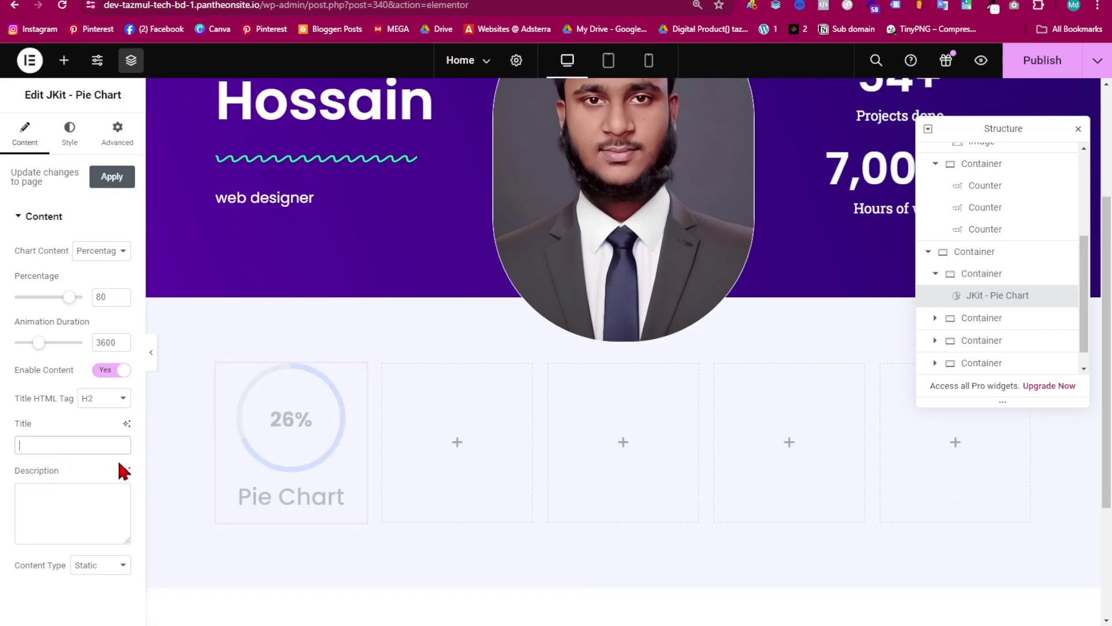
text(Faceb)
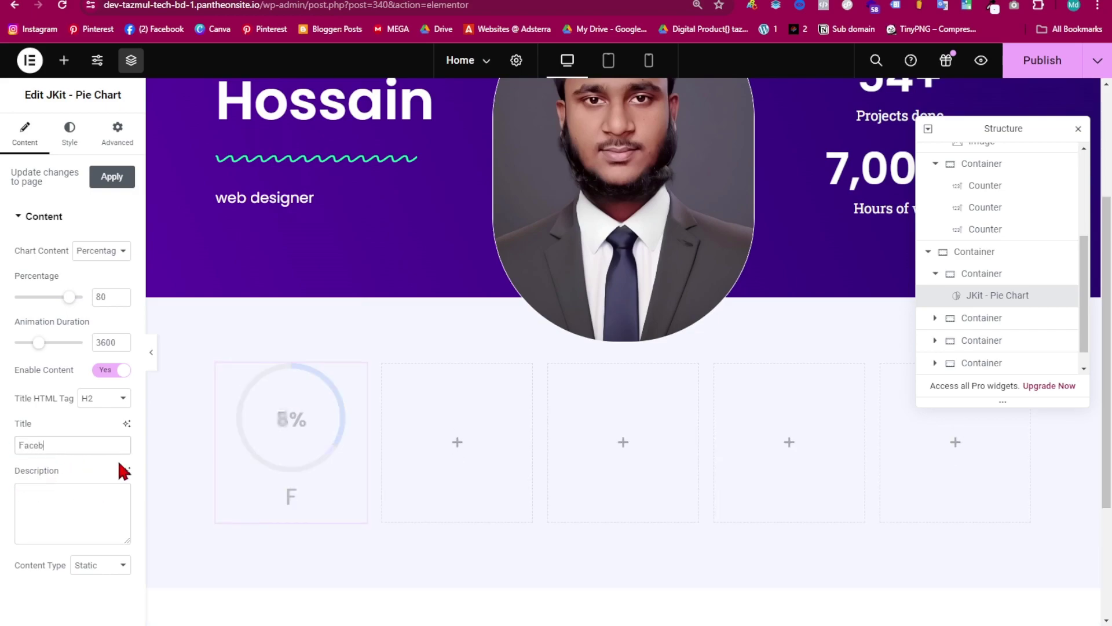
text(ook asd)
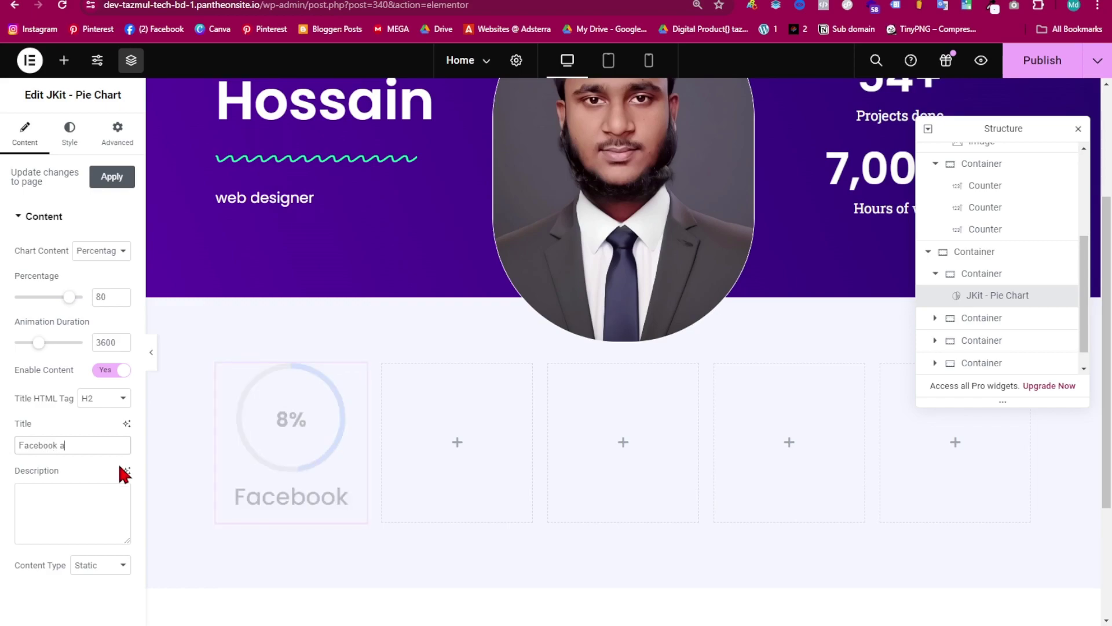
key(BackSpace)
key(BackSpace)
text(ds)
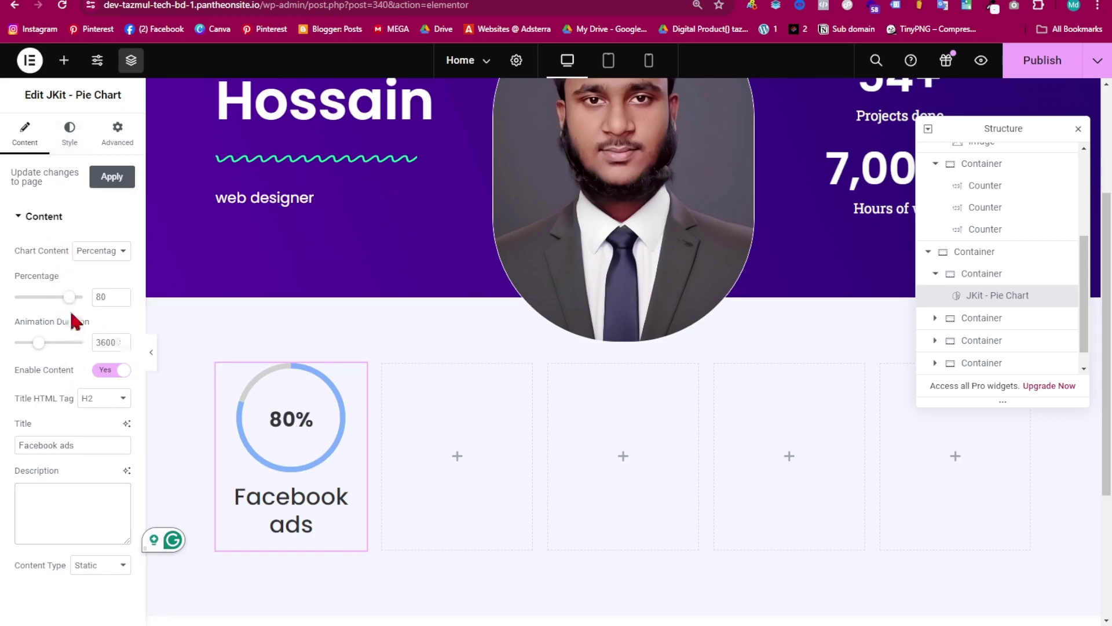
drag(69, 301, 72, 330)
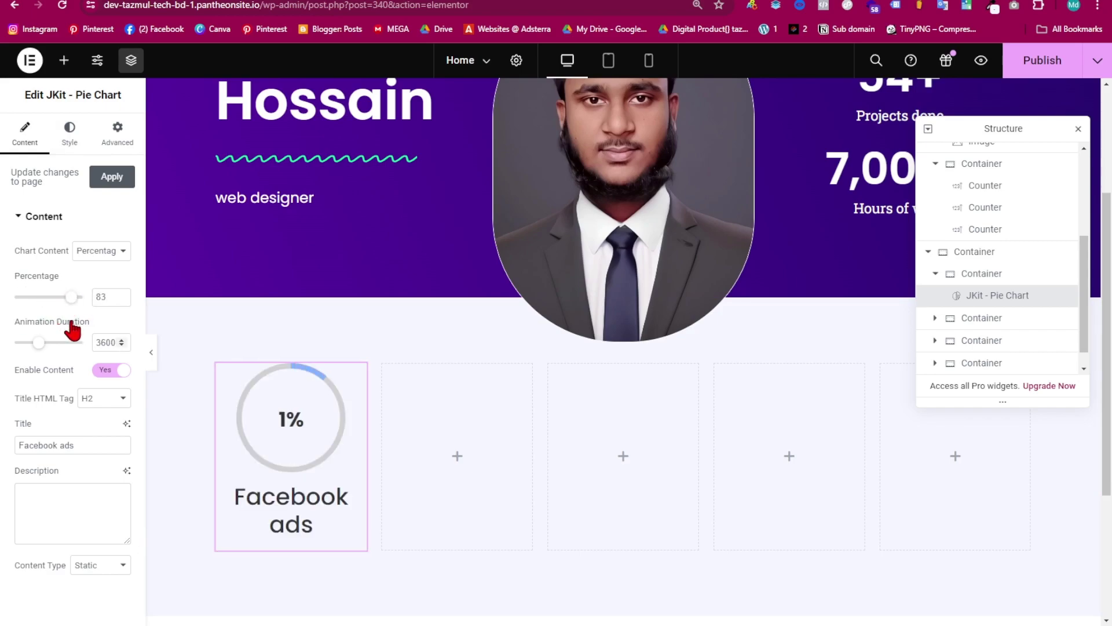
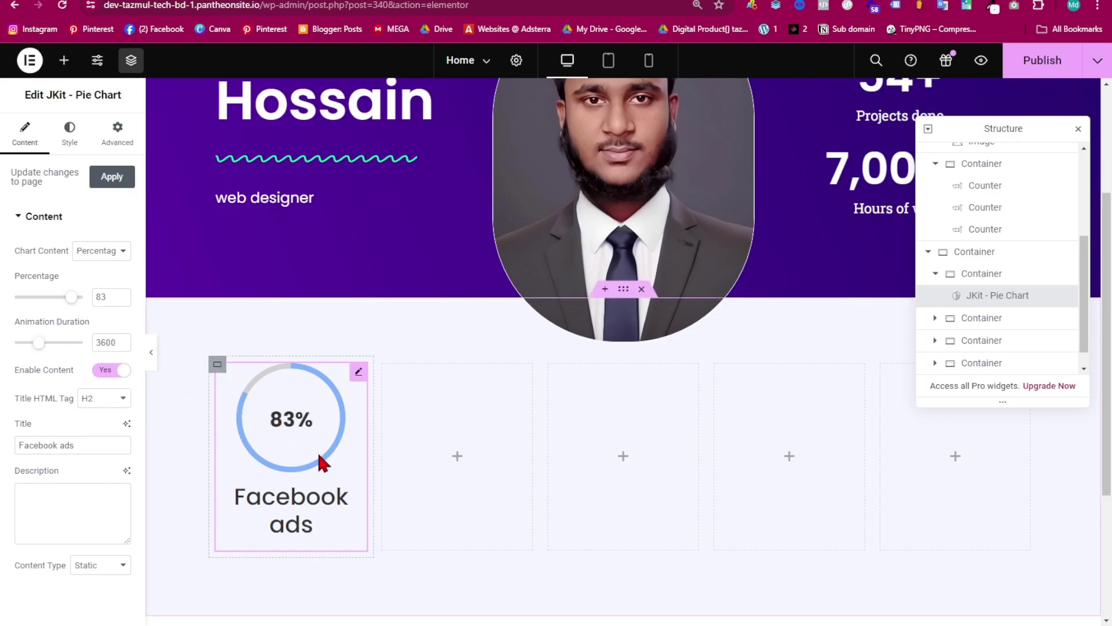
- Colour the pie chart's 'Facebook ads' title purple (#9E04F9)
click(69, 137)
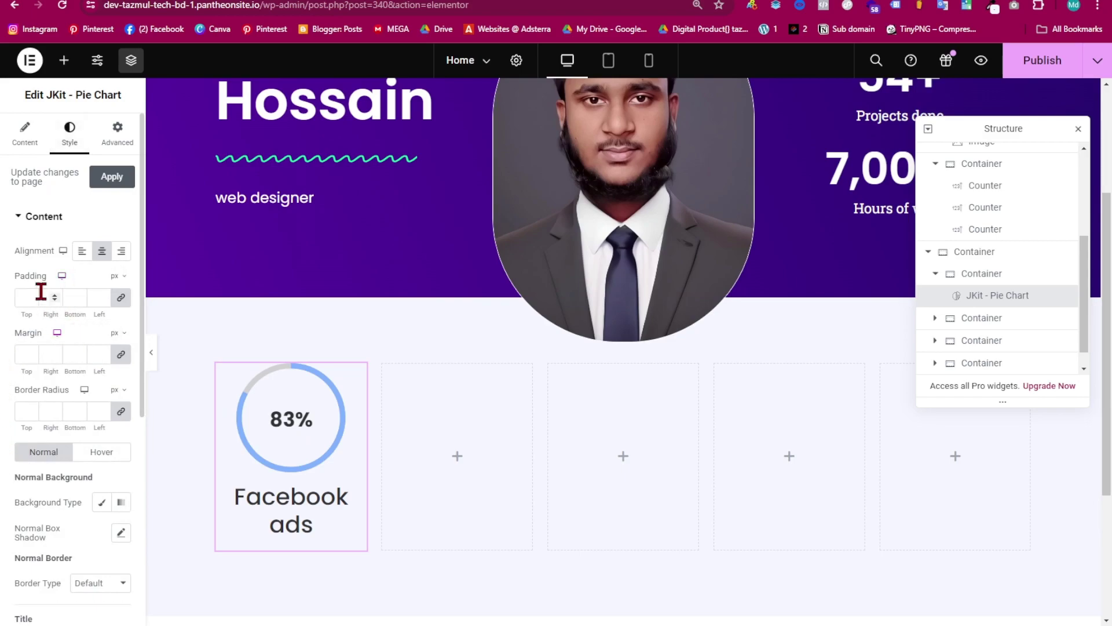
scroll(107, 426, down, 2)
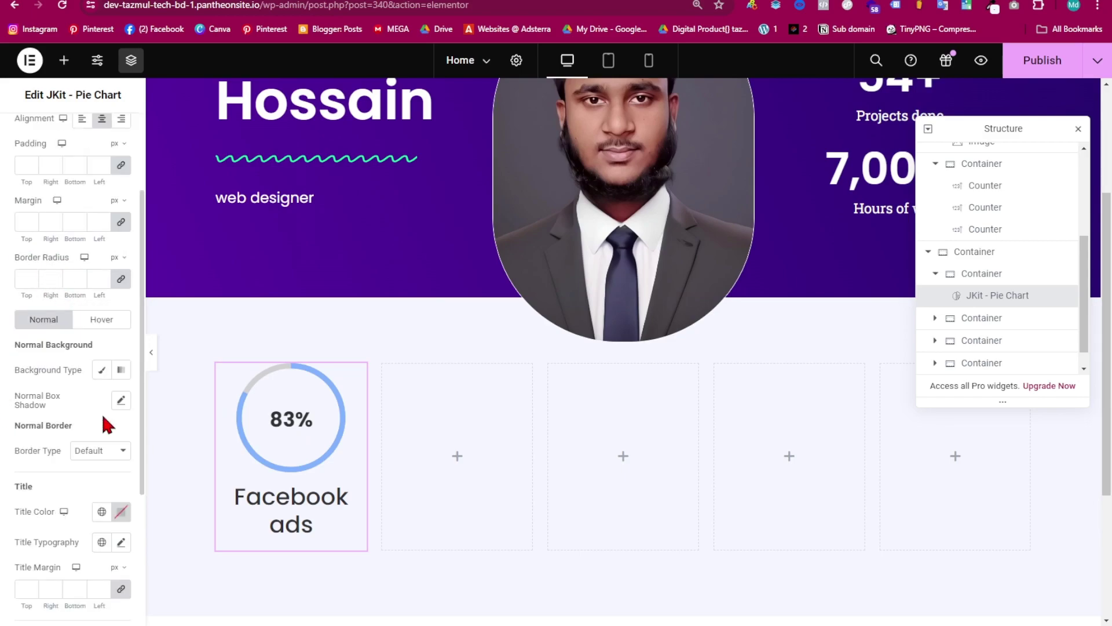
scroll(108, 446, down, 3)
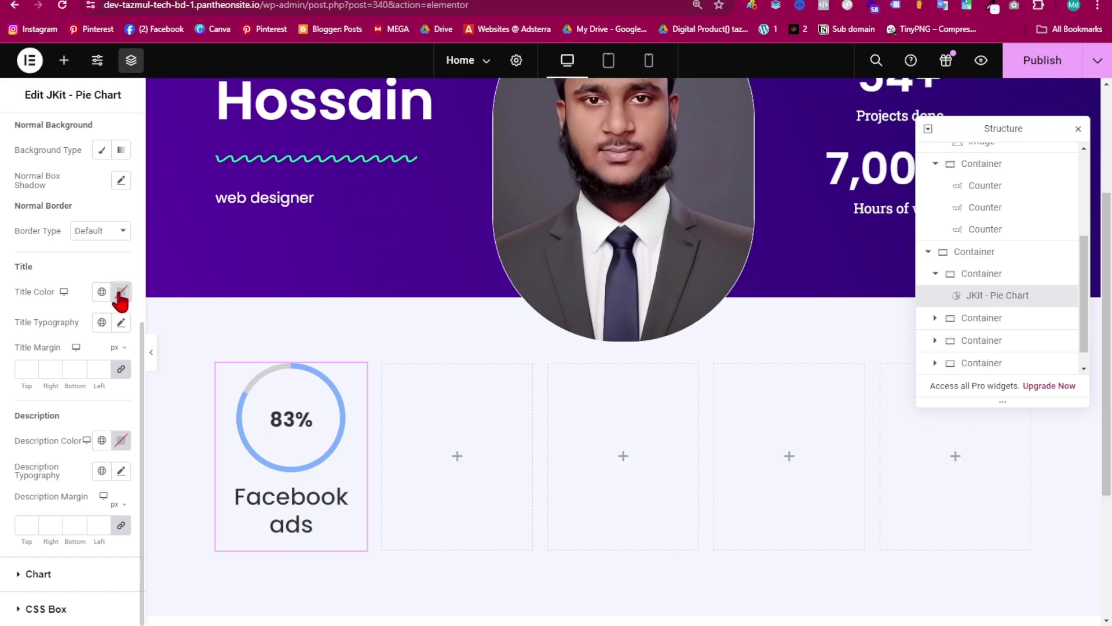
click(120, 295)
drag(97, 418, 223, 487)
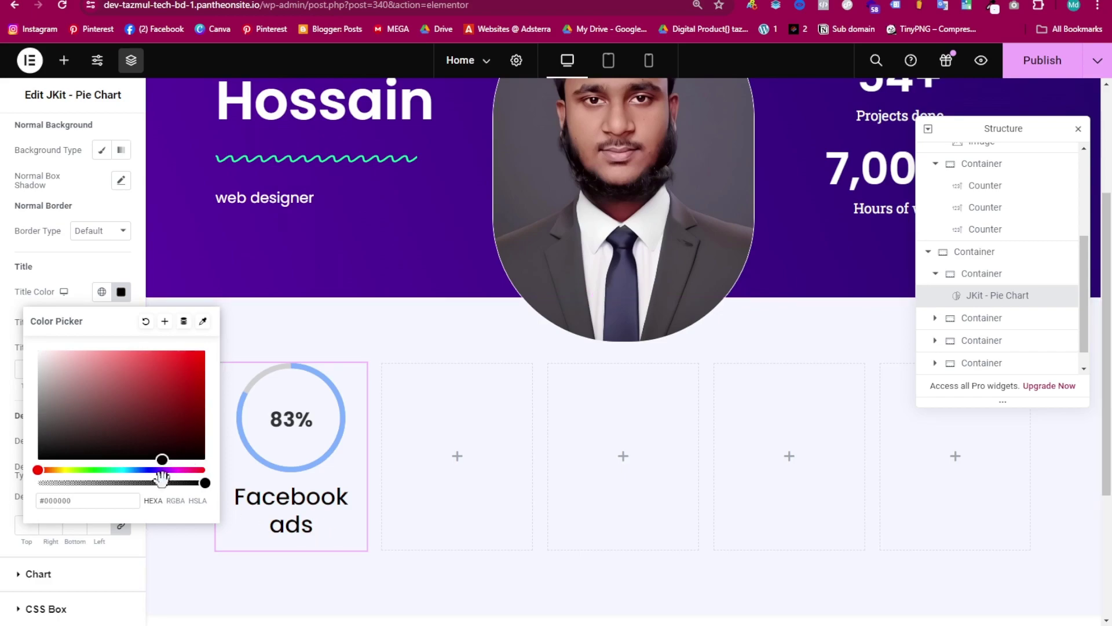
drag(154, 470, 167, 470)
drag(177, 426, 202, 354)
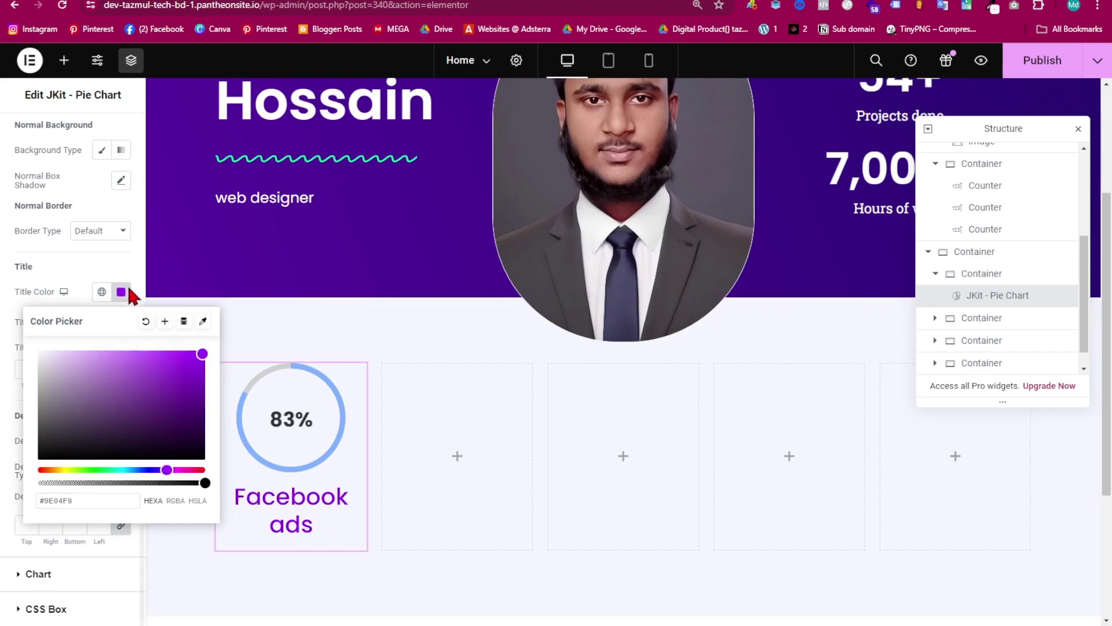
drag(74, 500, 32, 505)
click(126, 280)
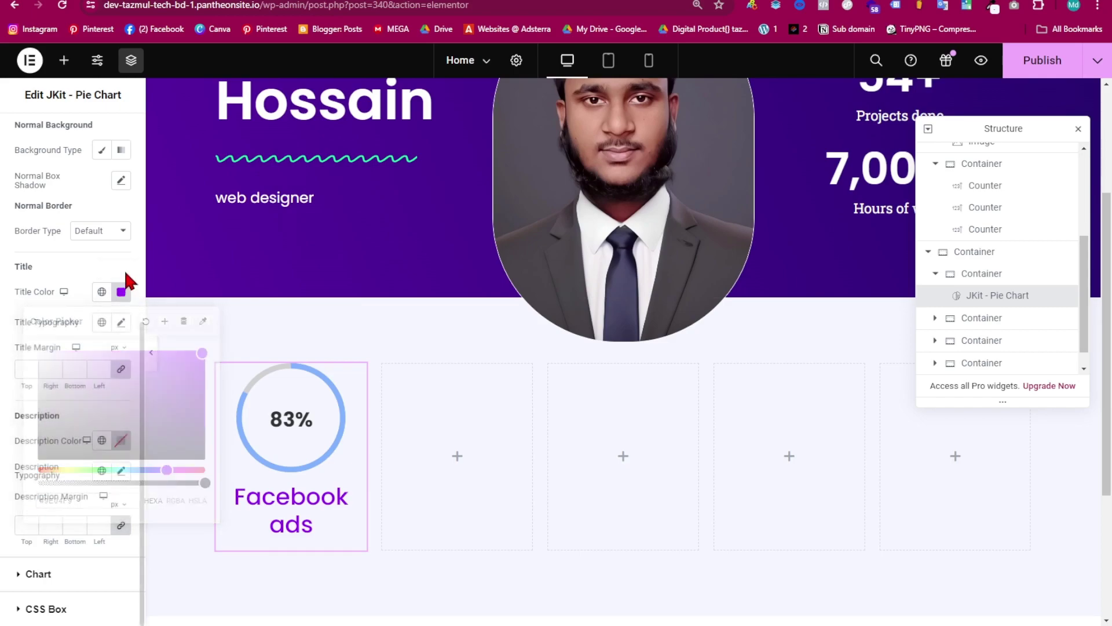
- Set the title font to Poppins and shrink its size so it fits on one line
click(121, 322)
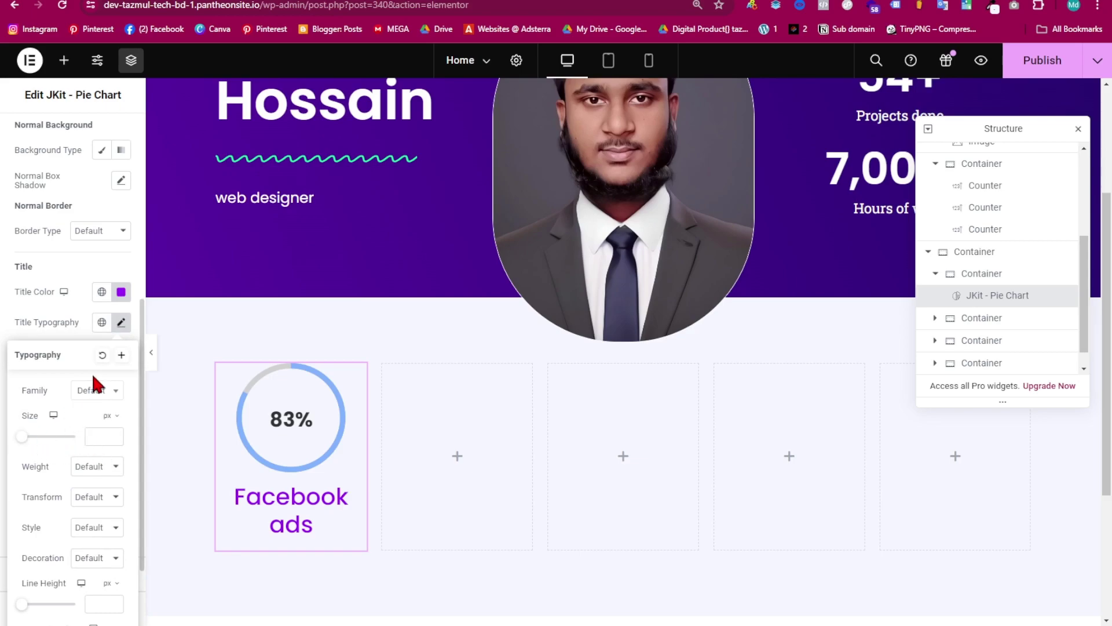
click(98, 393)
text(popp)
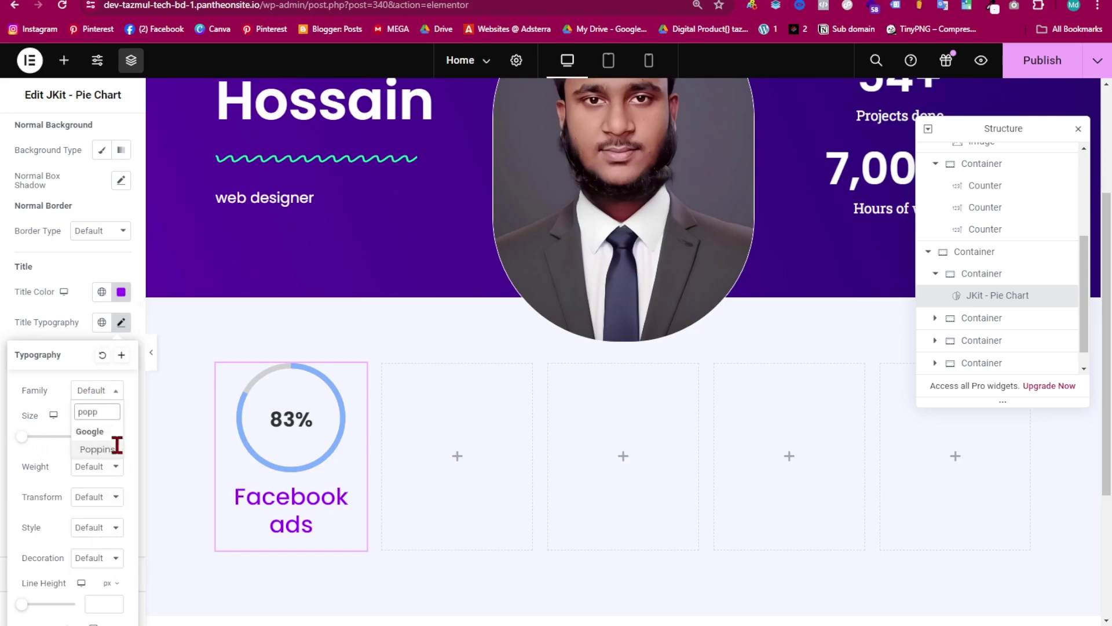
click(111, 449)
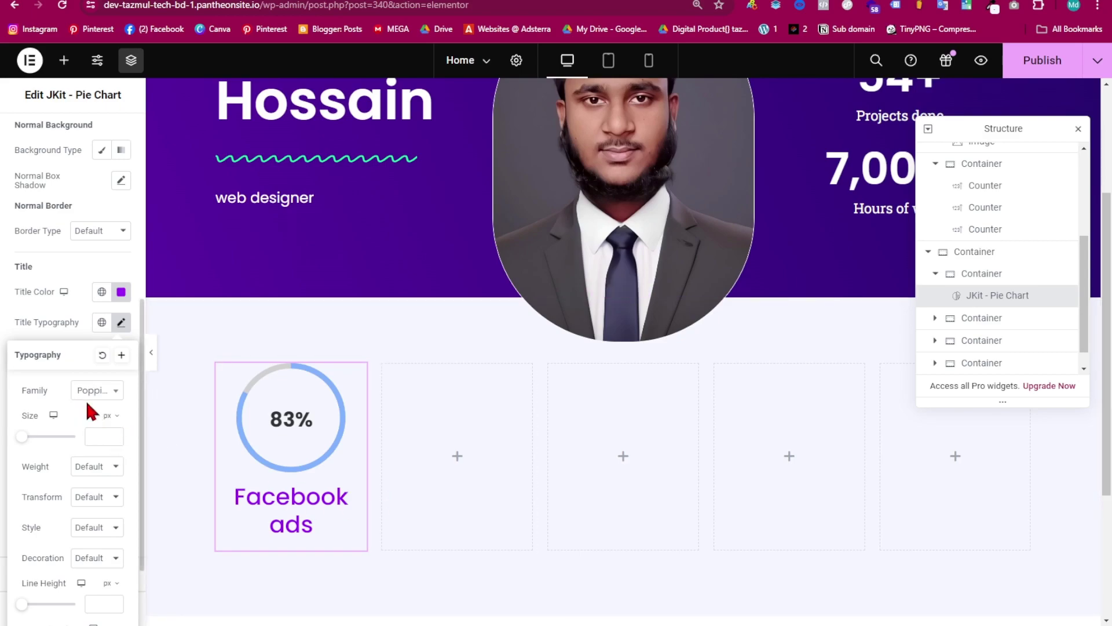
drag(23, 438, 27, 439)
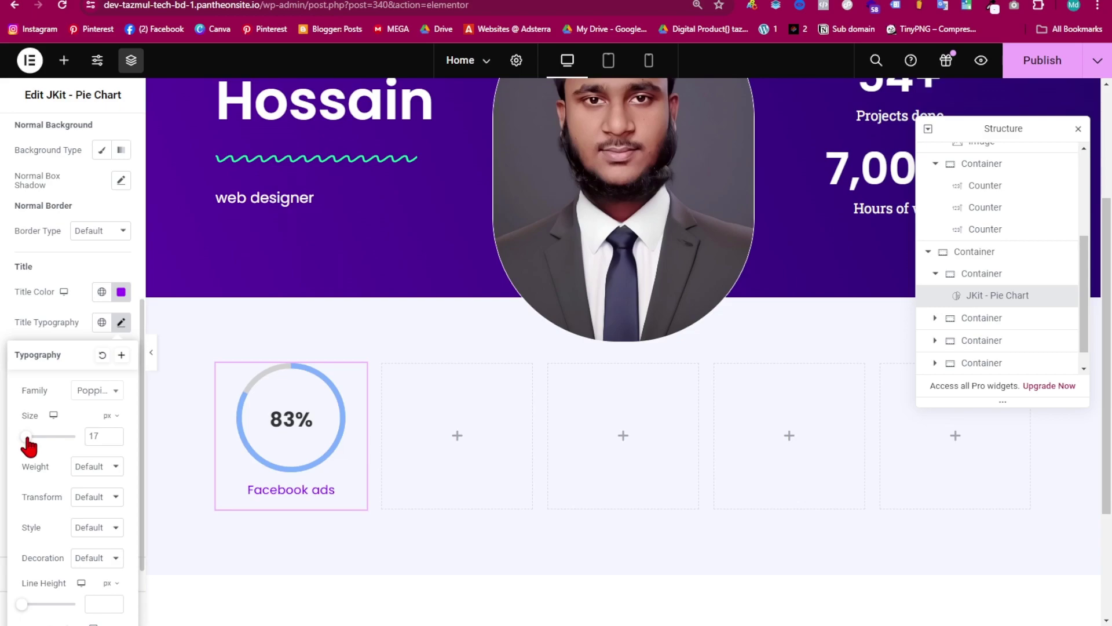
click(114, 433)
click(114, 438)
click(114, 439)
click(121, 322)
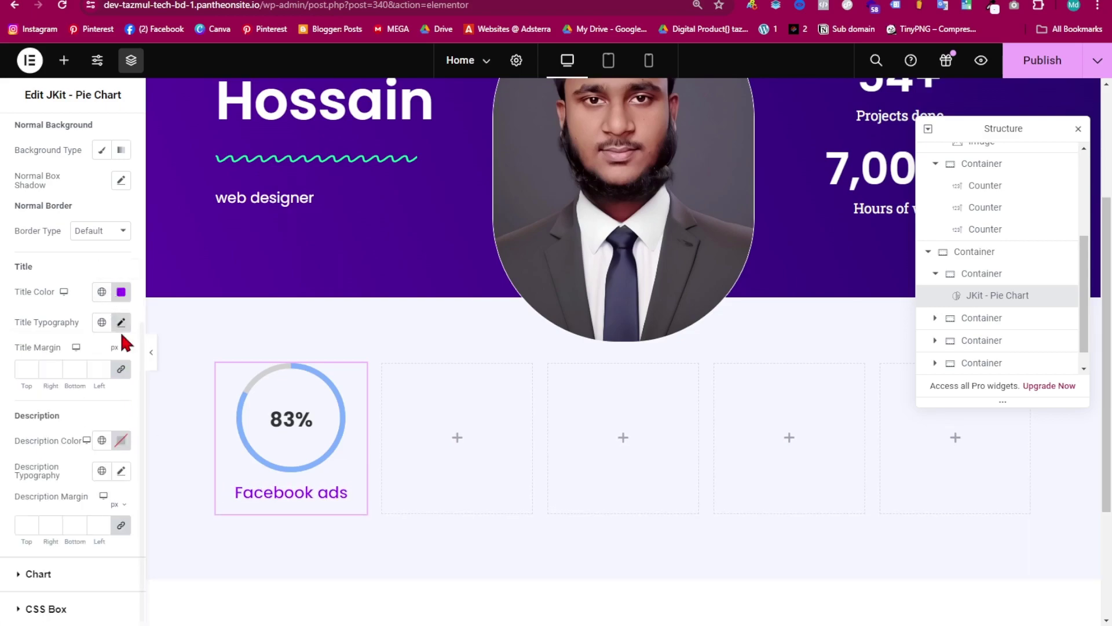
click(22, 575)
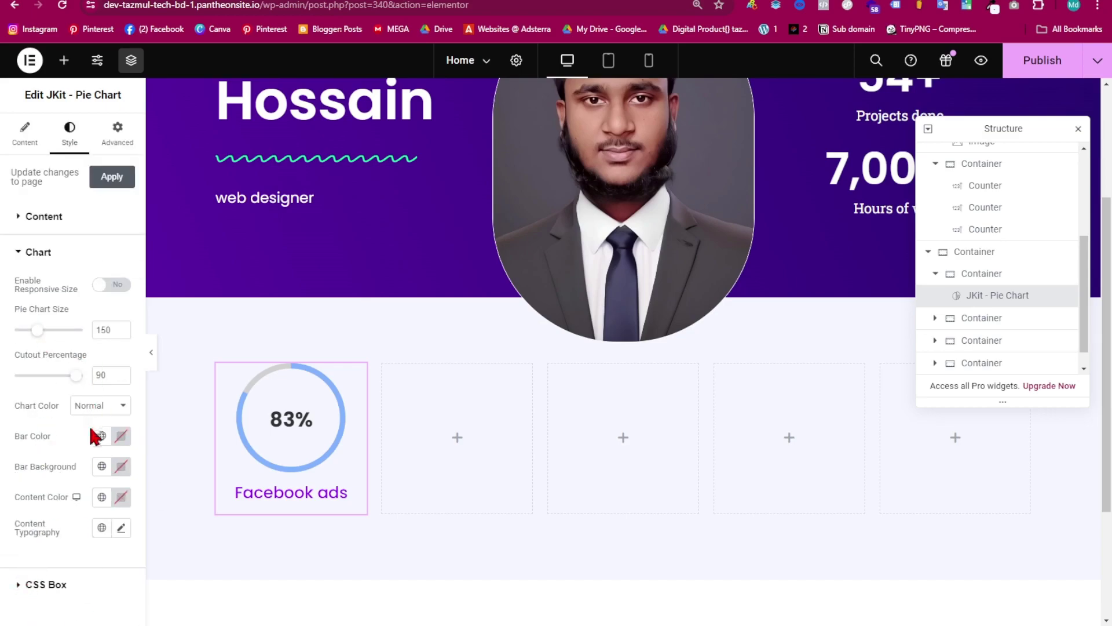
- Give the chart ring the same purple bar colour (#9E04F9)
click(115, 409)
click(116, 410)
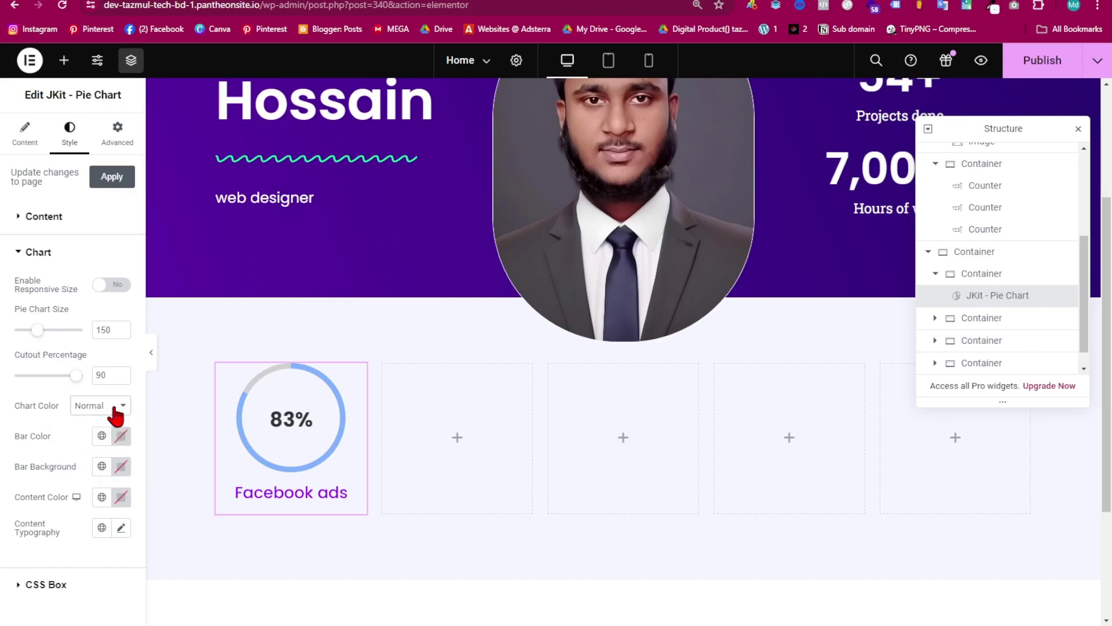
click(121, 437)
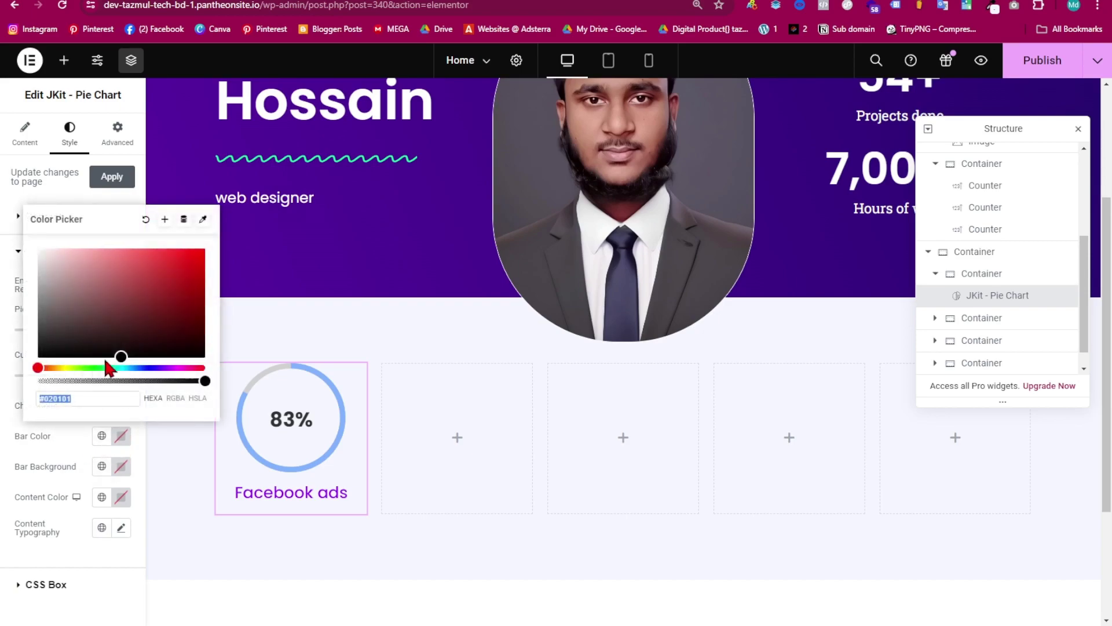
drag(118, 319, 187, 254)
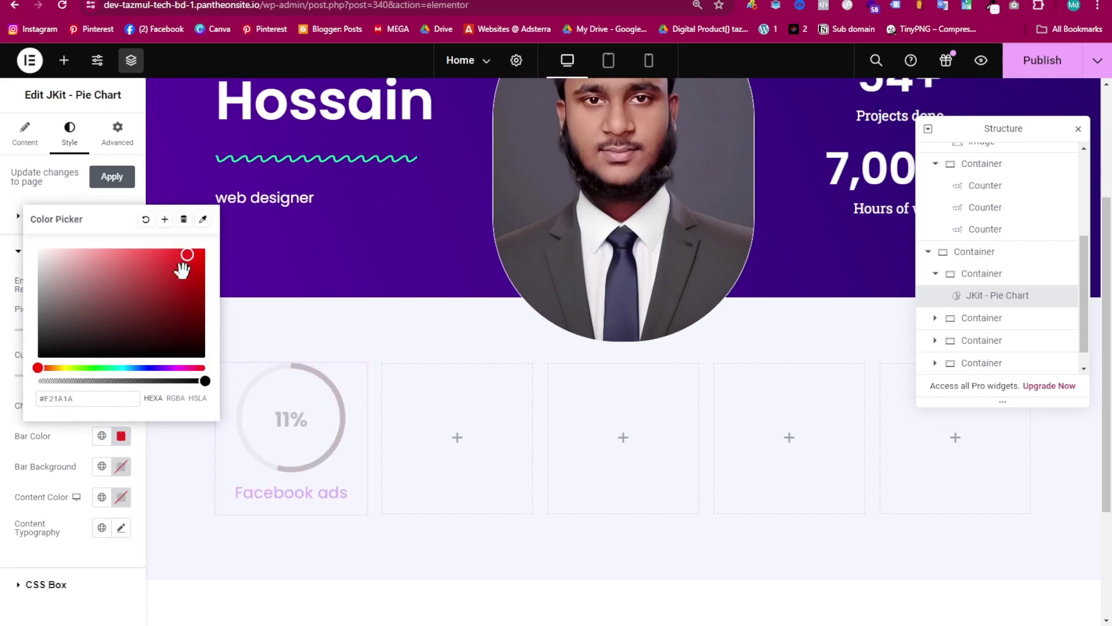
mouse_move(162, 368)
mouse_down()
mouse_move(116, 362)
mouse_move(154, 367)
mouse_up()
drag(107, 398, 10, 416)
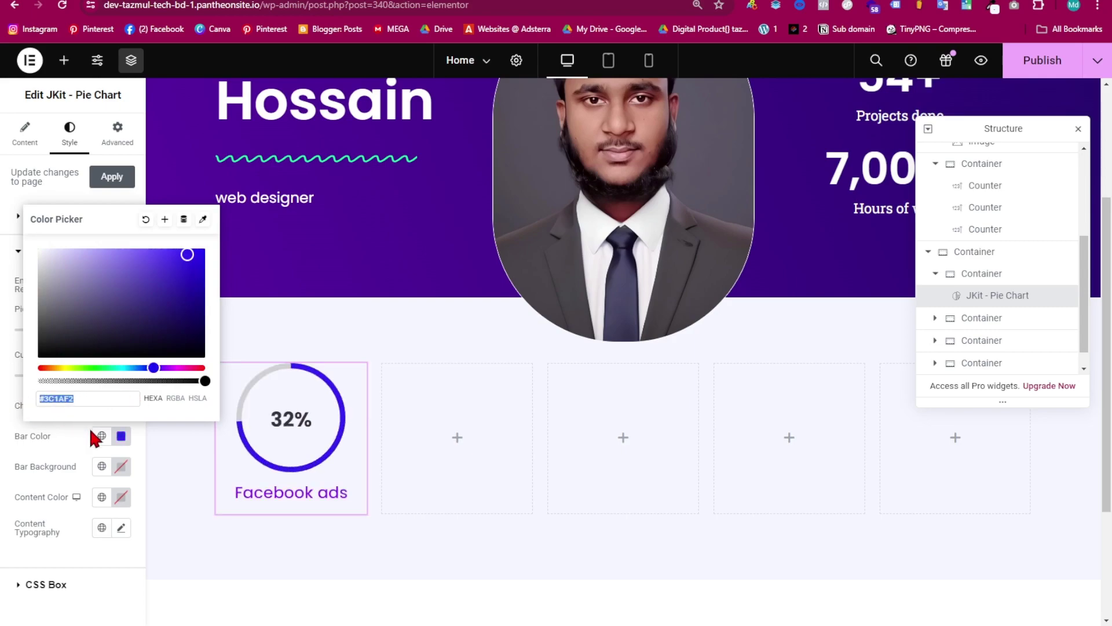
text(#9E04F9)
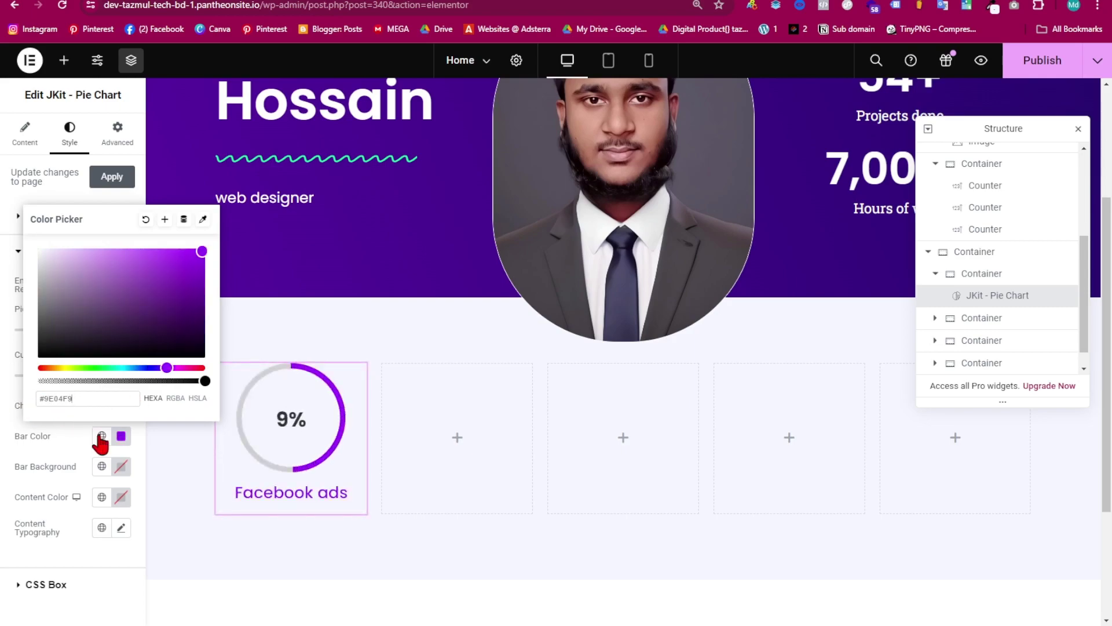
click(142, 206)
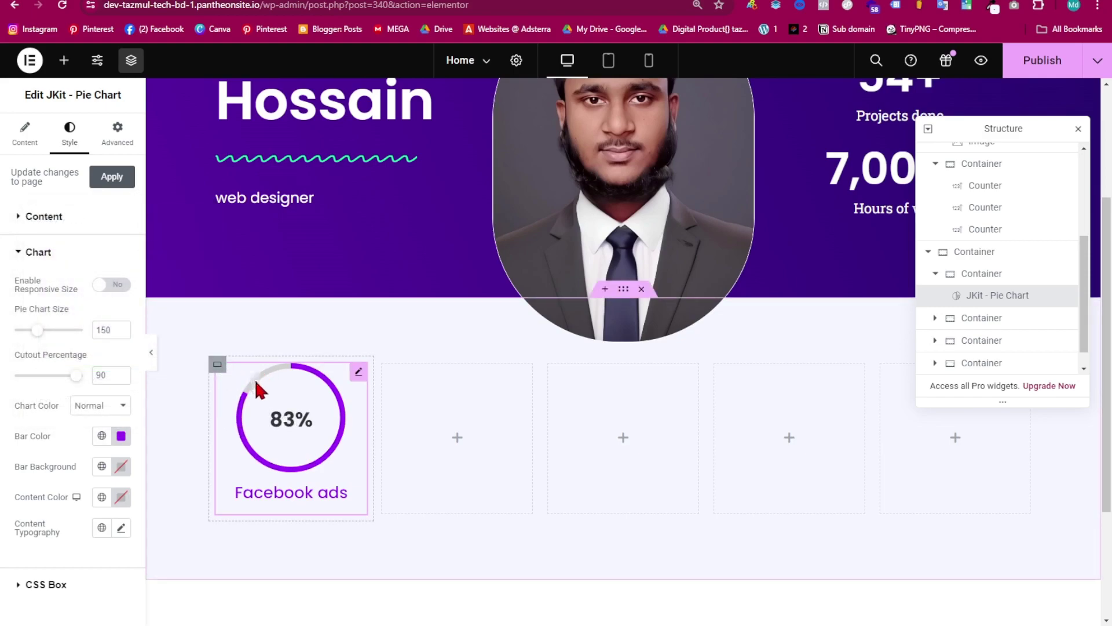
- Set the ring's background track colour to black (#000000)
click(121, 466)
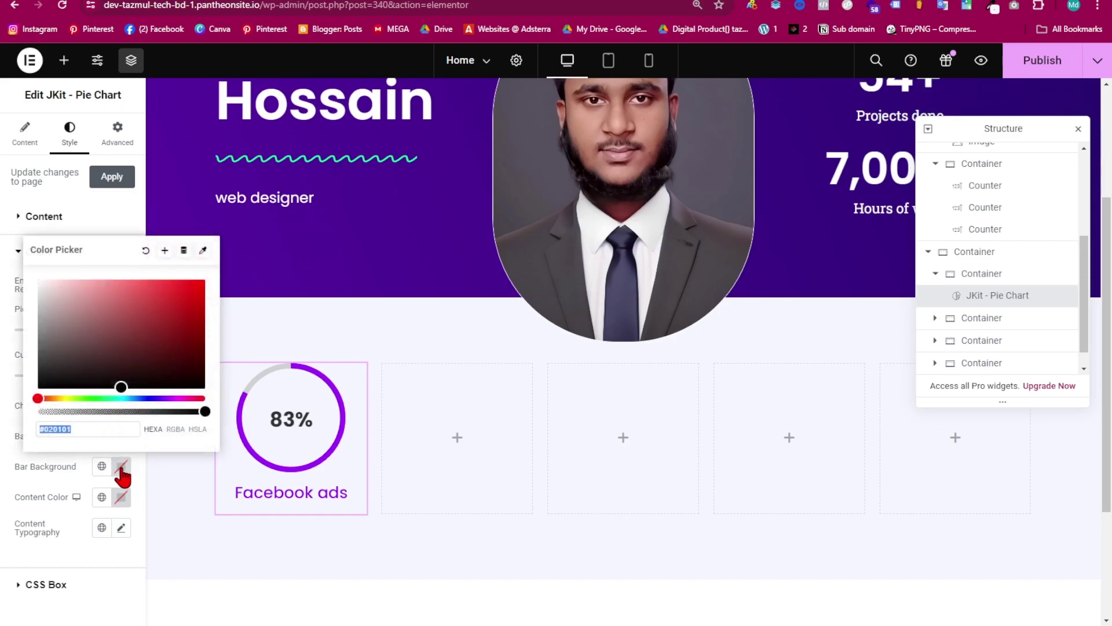
text(#FFFFFF)
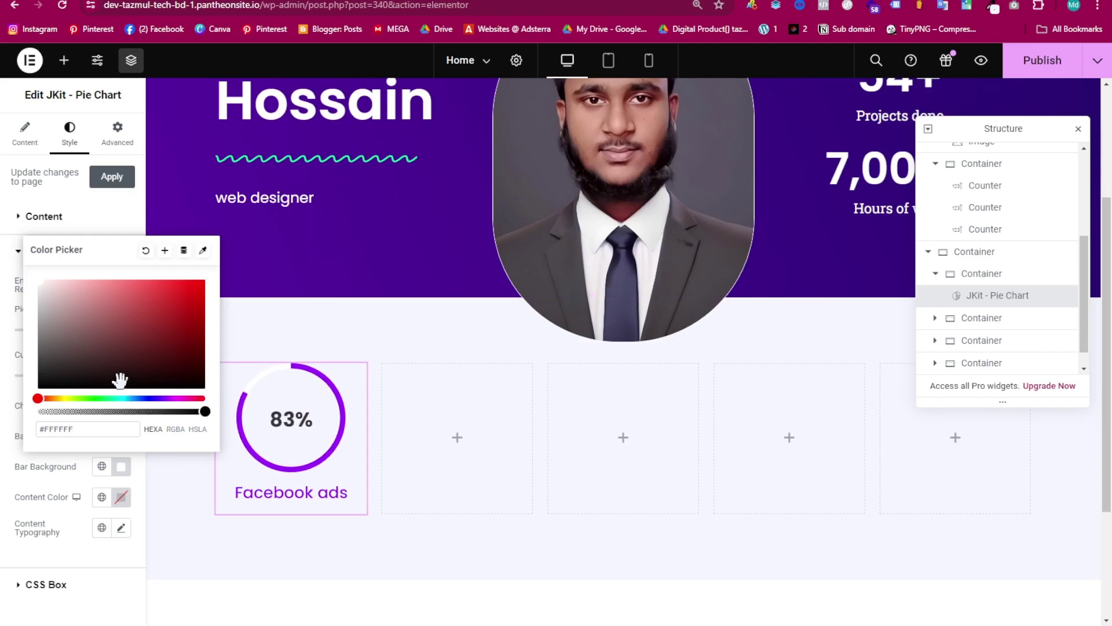
drag(154, 374, 172, 388)
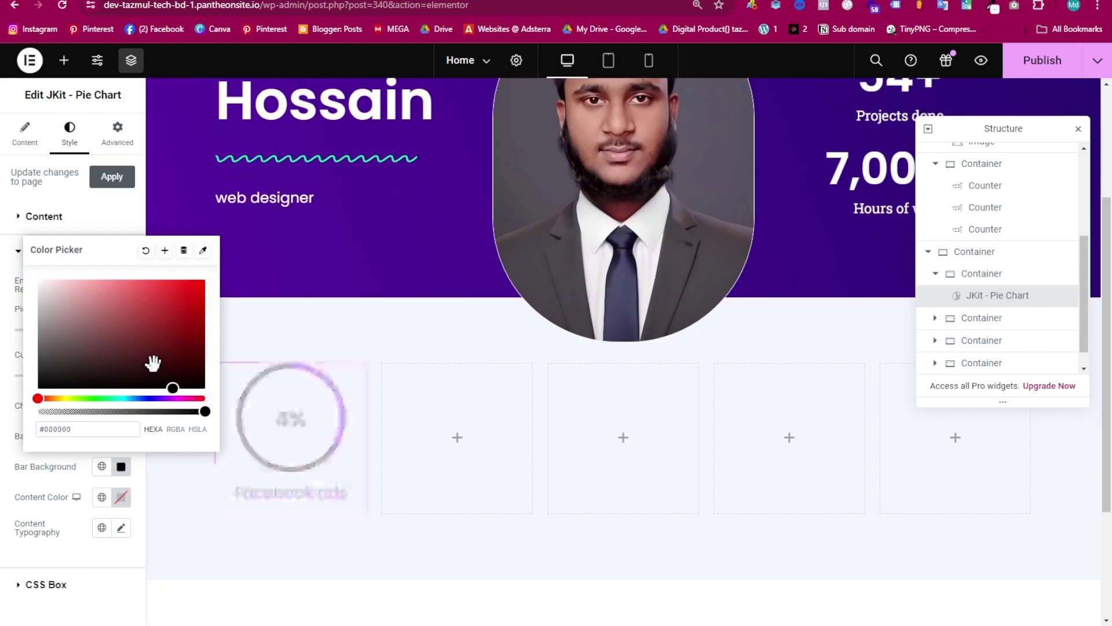
click(1087, 466)
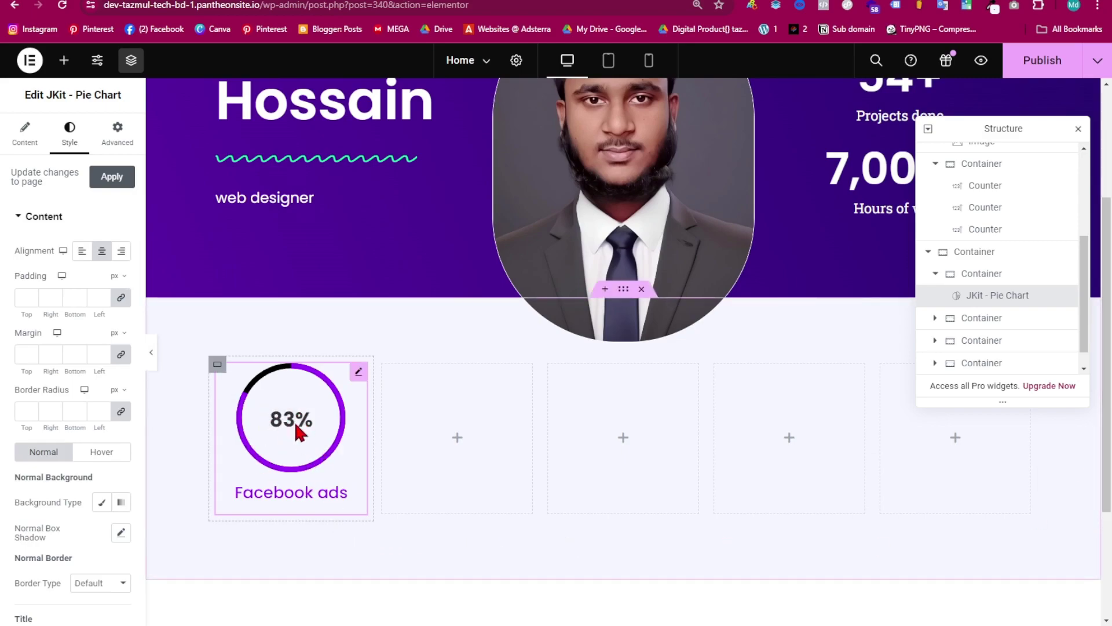
click(306, 458)
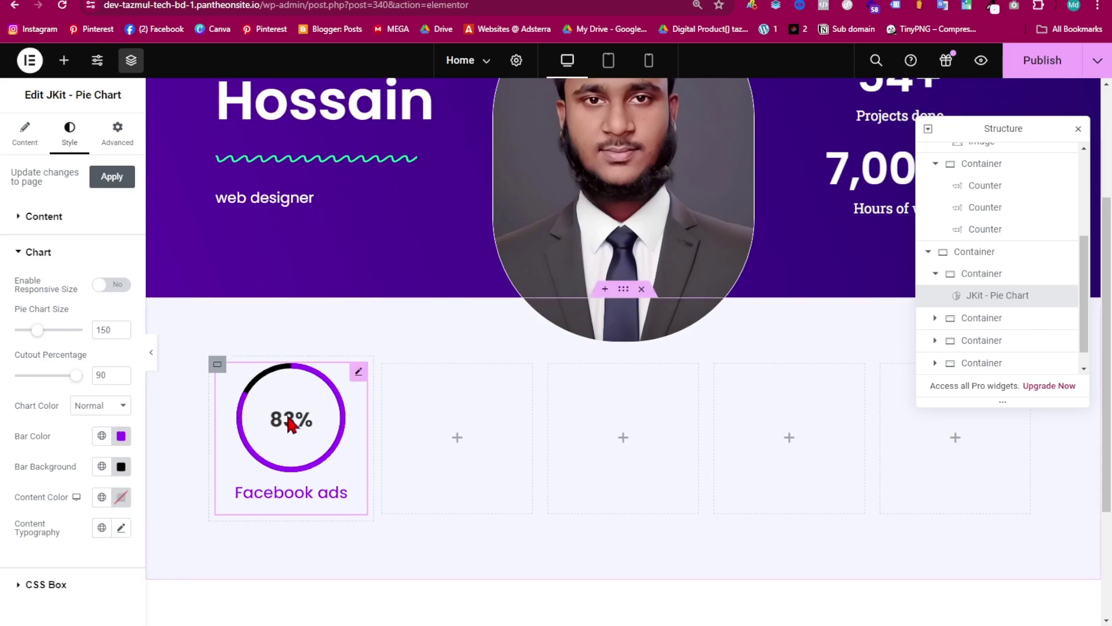
- Colour the 83% figure dark blue (#130AAF)
click(120, 499)
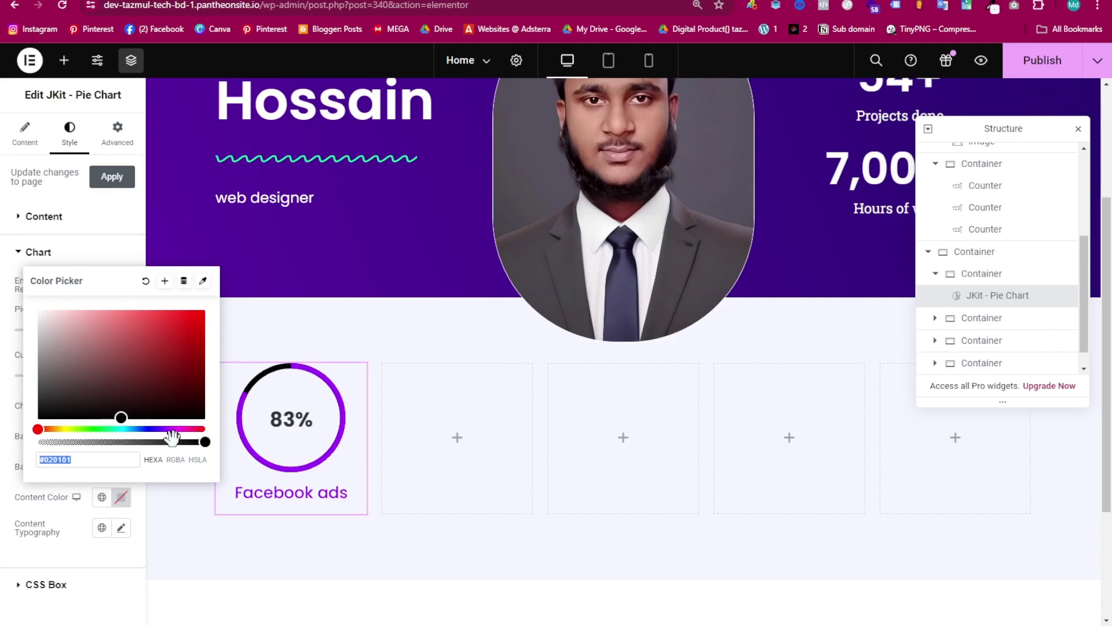
mouse_move(141, 428)
mouse_down()
mouse_move(113, 428)
mouse_move(123, 368)
mouse_move(186, 322)
mouse_move(47, 315)
mouse_move(50, 283)
mouse_move(181, 407)
mouse_move(195, 342)
mouse_up()
drag(114, 432, 150, 428)
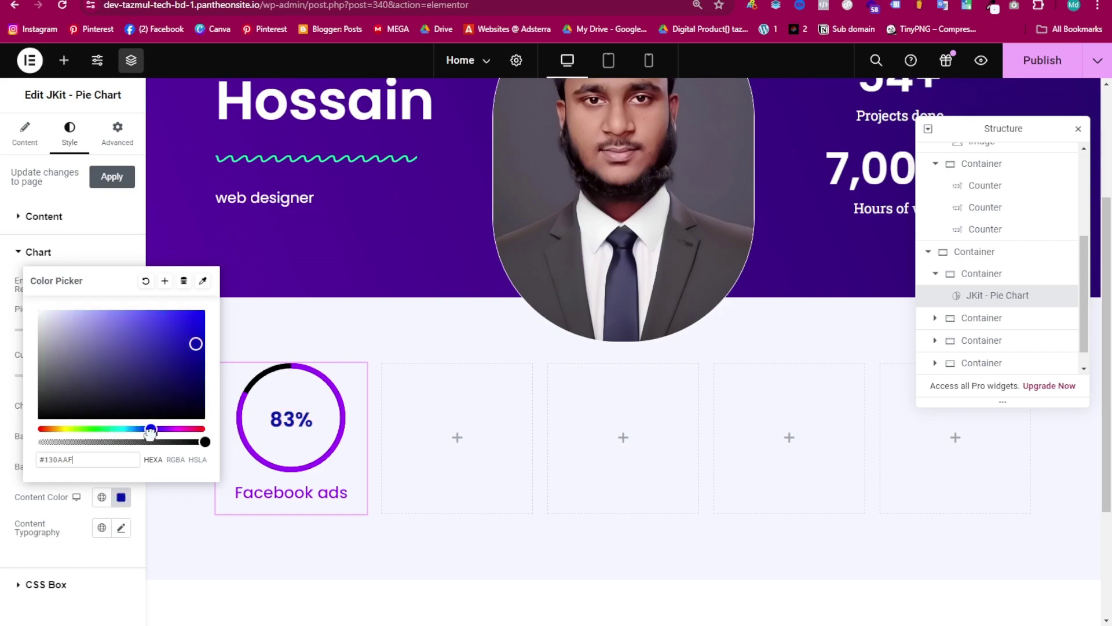
click(273, 431)
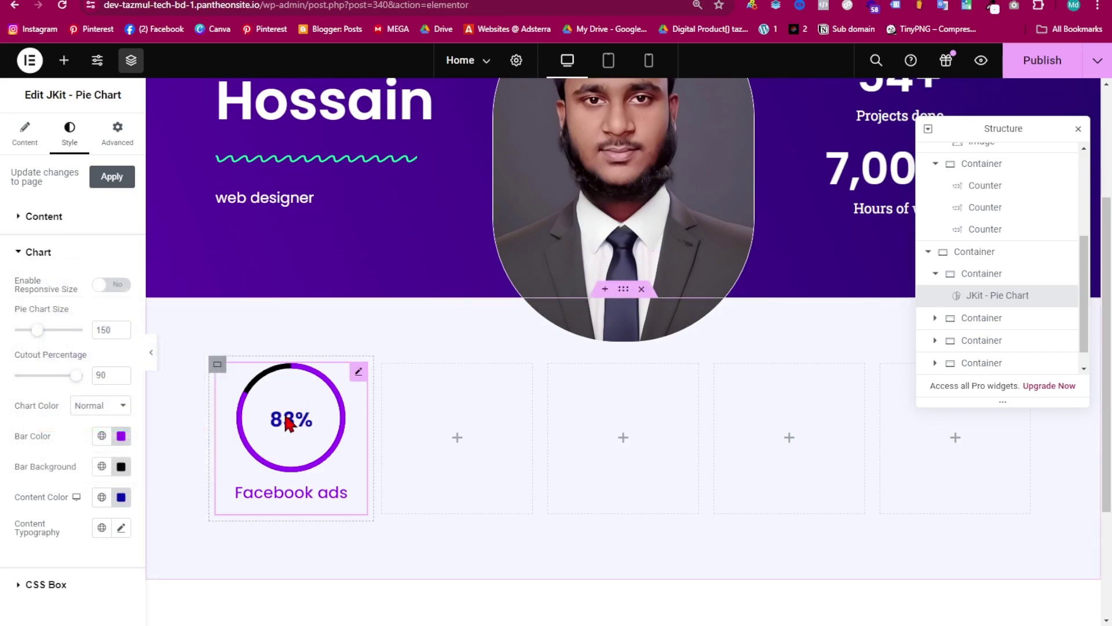
- Copy the styled pie chart and paste it into the other empty columns
right_click(266, 405)
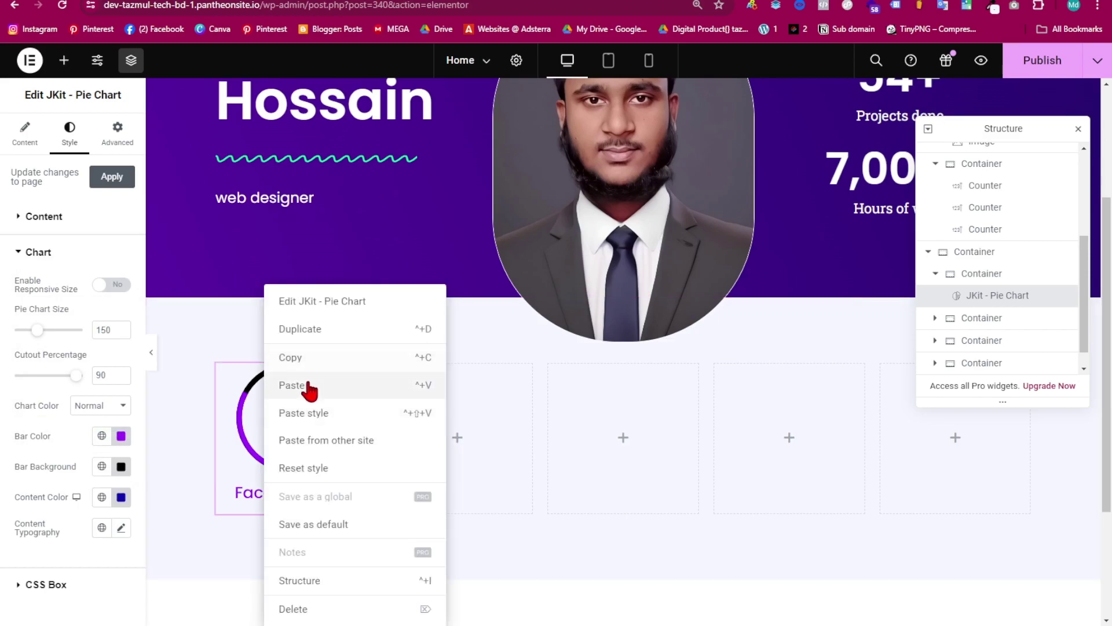
click(299, 358)
right_click(432, 413)
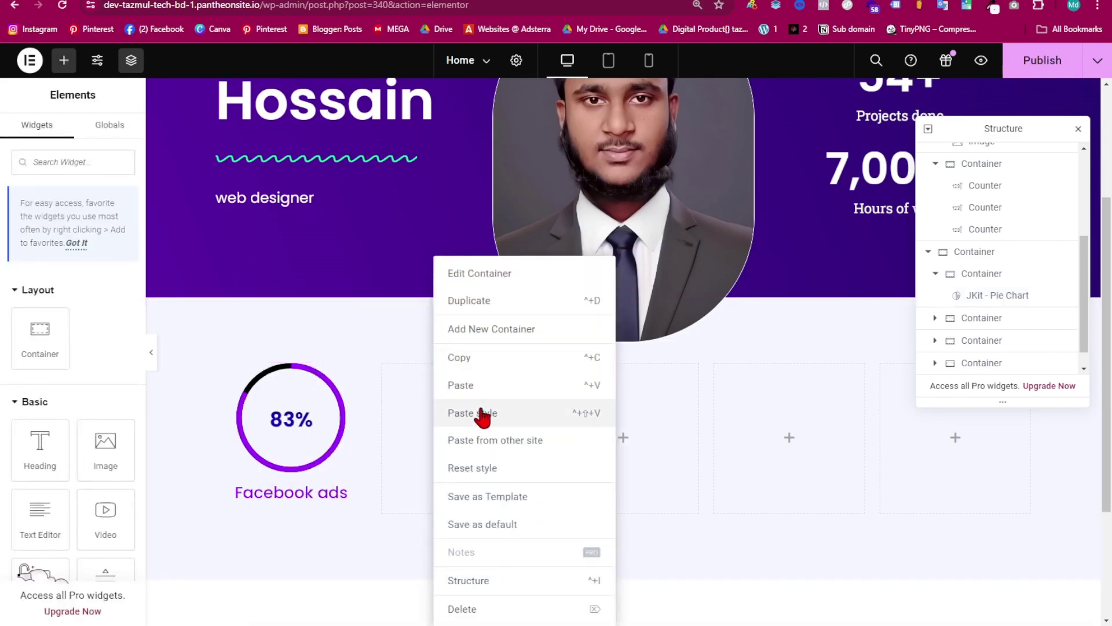
click(471, 386)
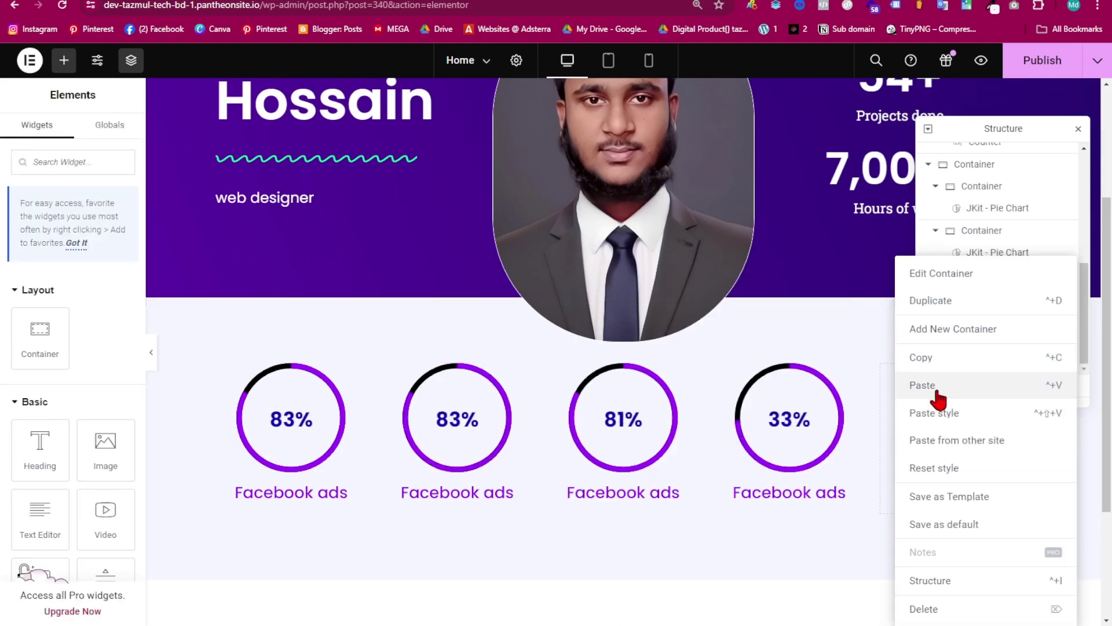
click(938, 389)
- Close the Structure panel and inspect the second and fourth pie charts
click(1078, 129)
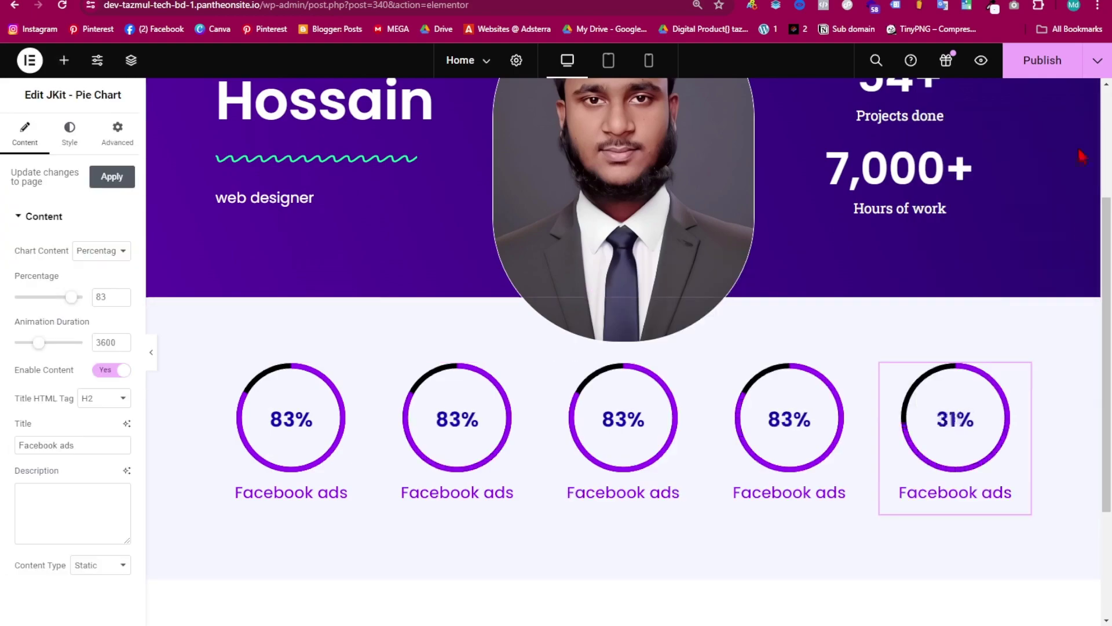
click(457, 501)
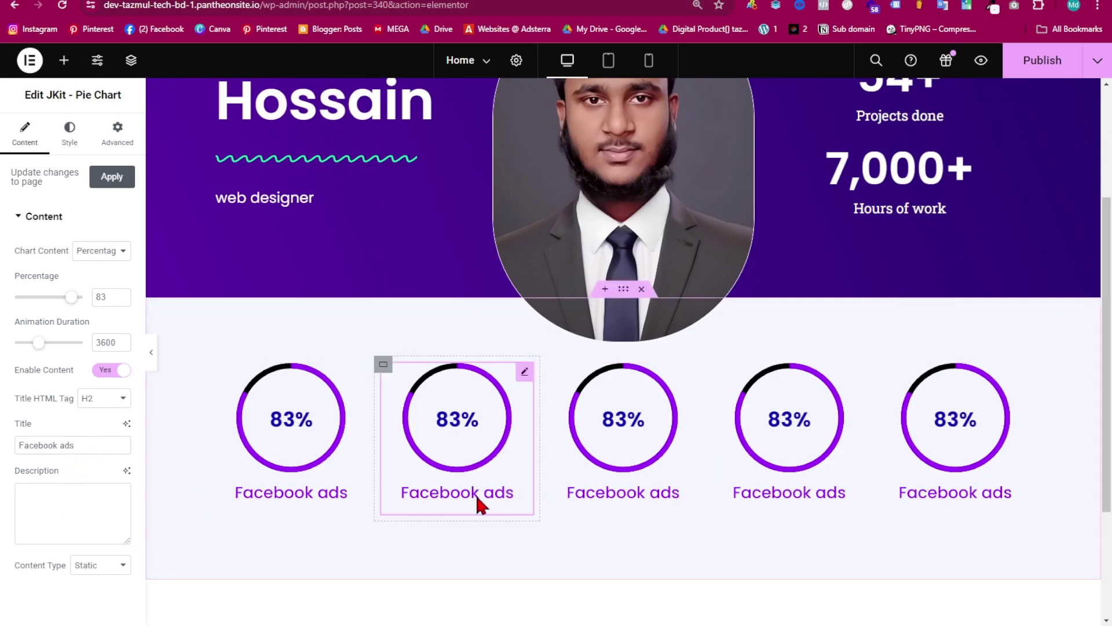
click(788, 433)
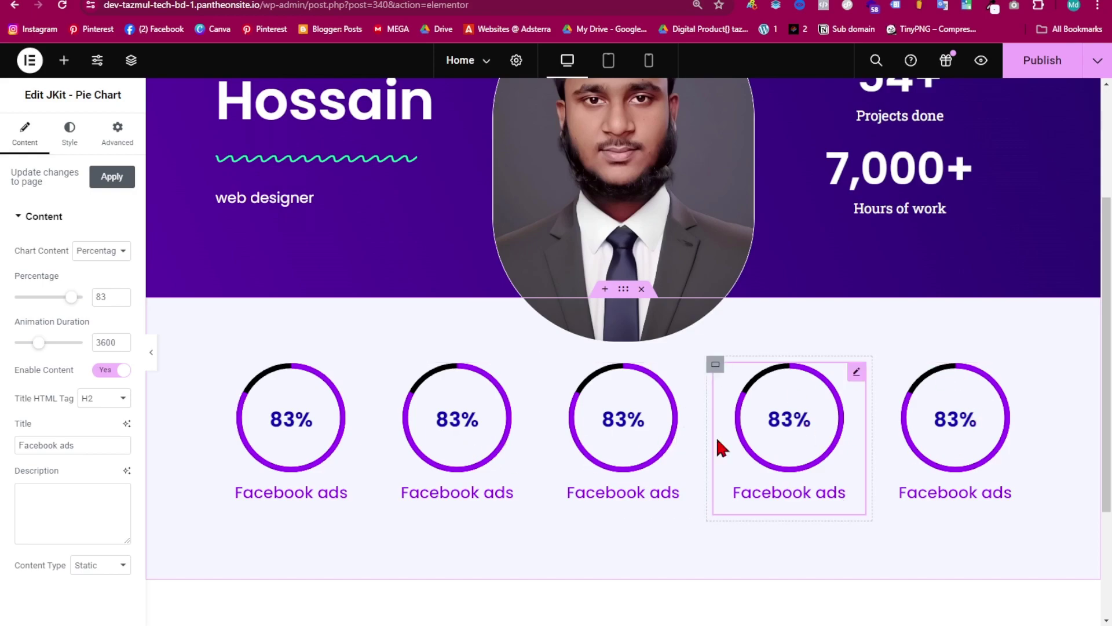
- Review the page in Tablet and Mobile previews, then publish it
scroll(548, 505, down, 3)
scroll(571, 454, up, 5)
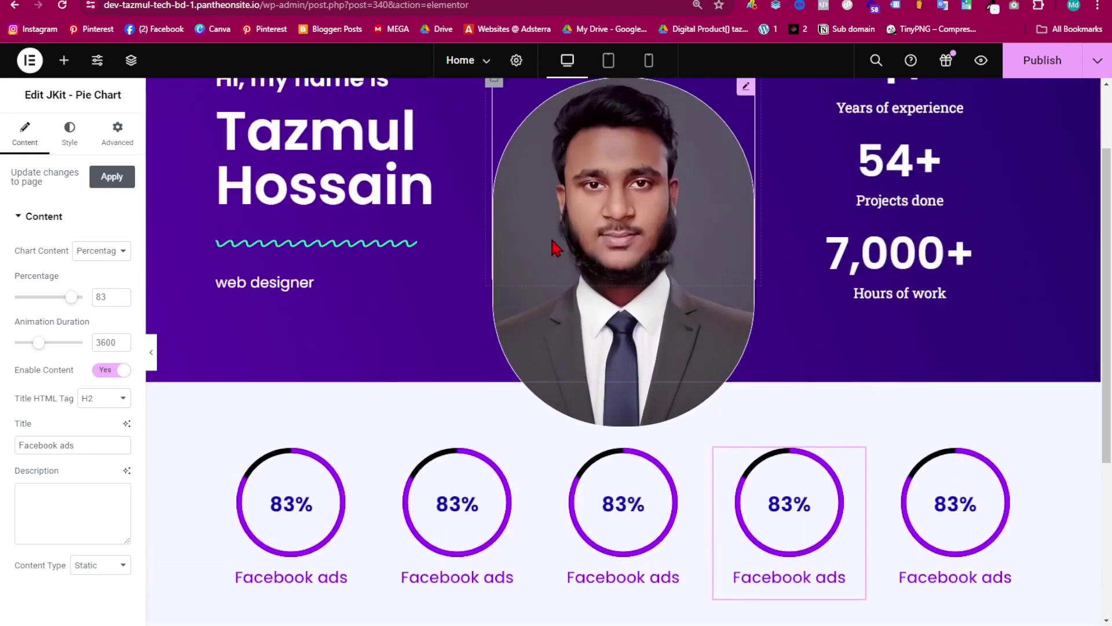
click(608, 61)
scroll(657, 542, down, 2)
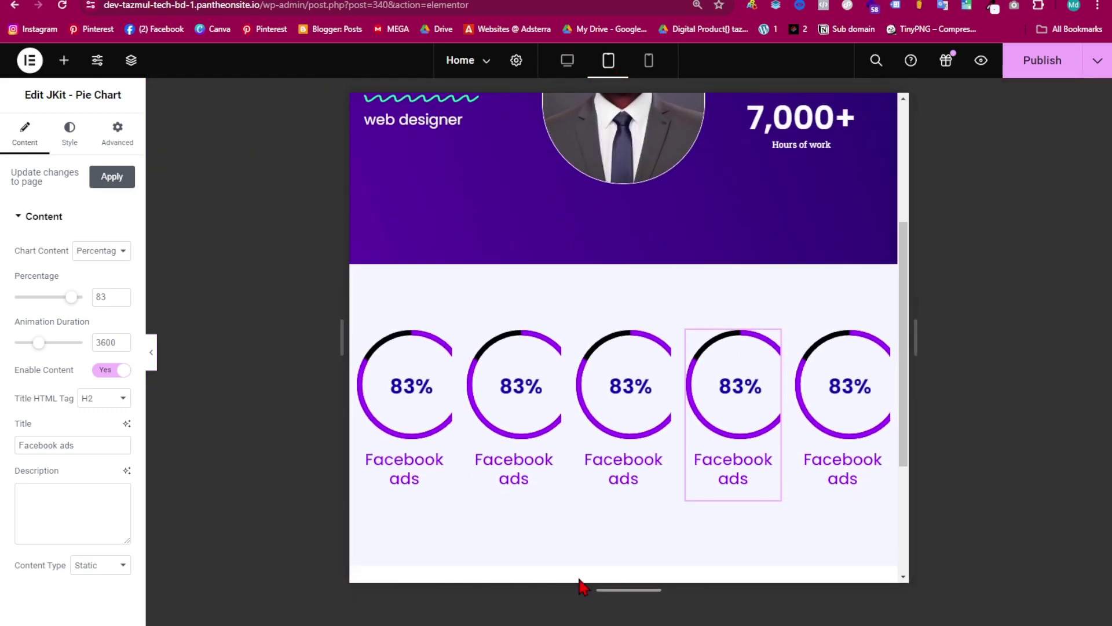
click(151, 359)
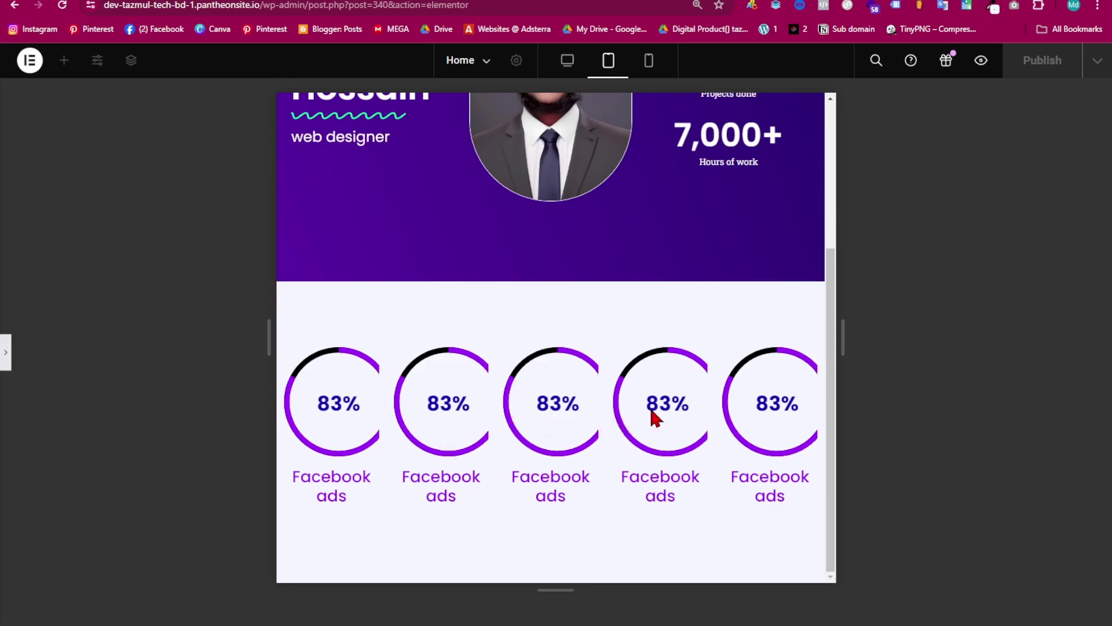
click(7, 365)
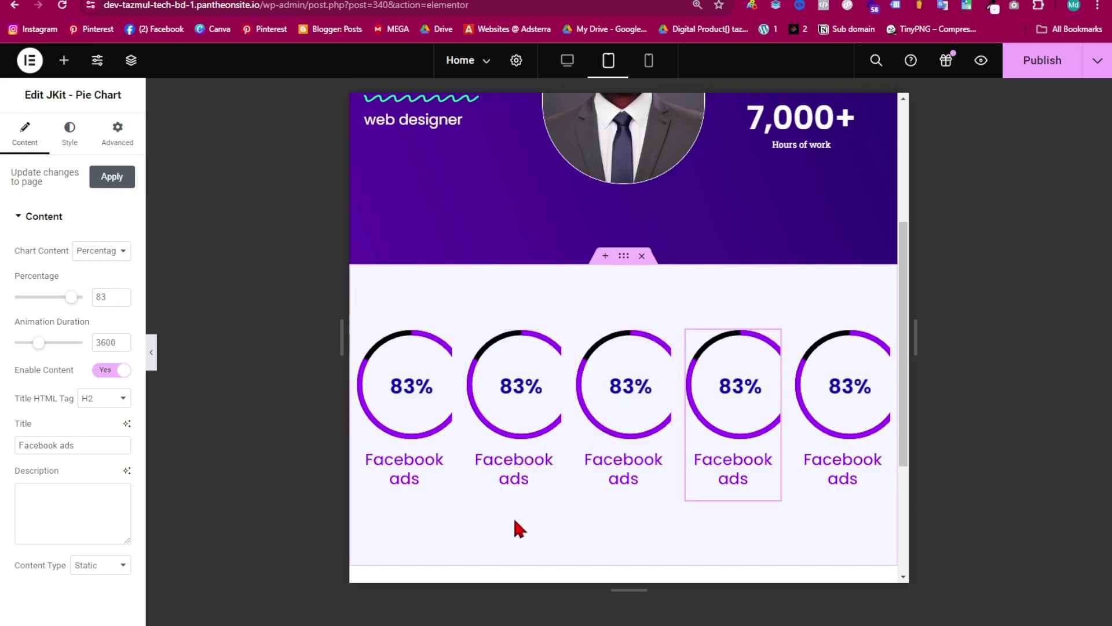
click(647, 61)
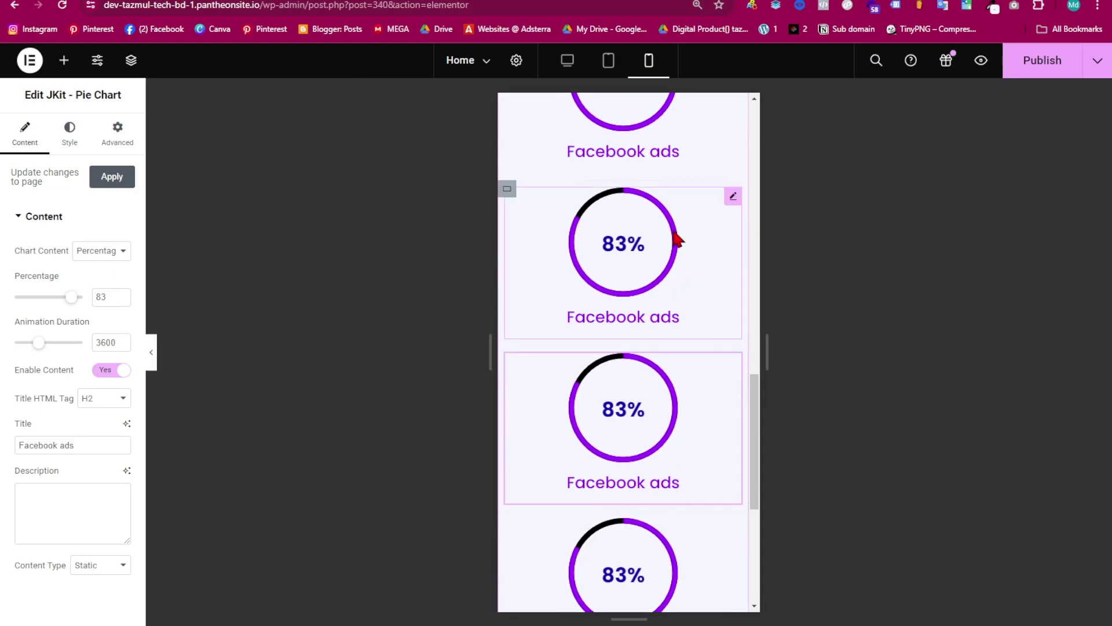
scroll(679, 522, down, 6)
scroll(689, 393, up, 8)
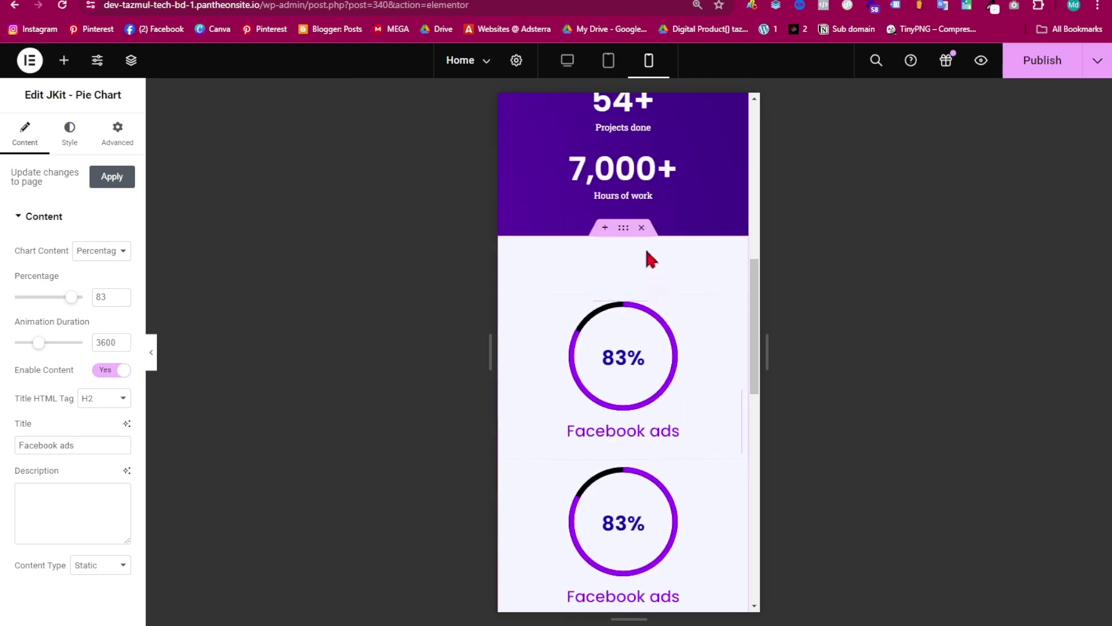
scroll(670, 417, down, 10)
scroll(635, 365, up, 4)
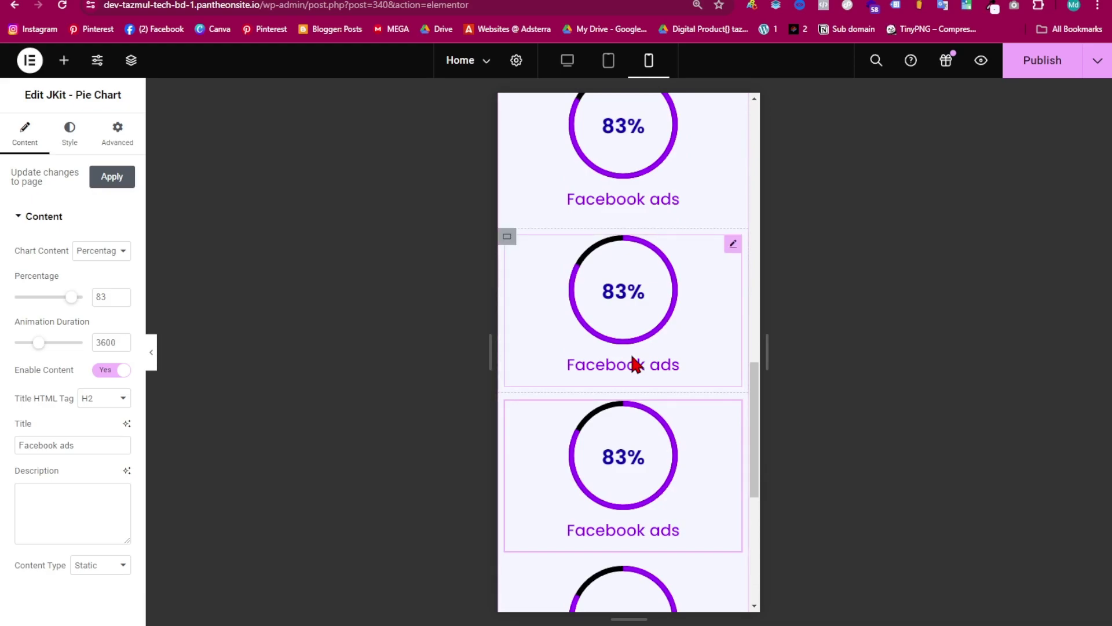
scroll(636, 301, up, 6)
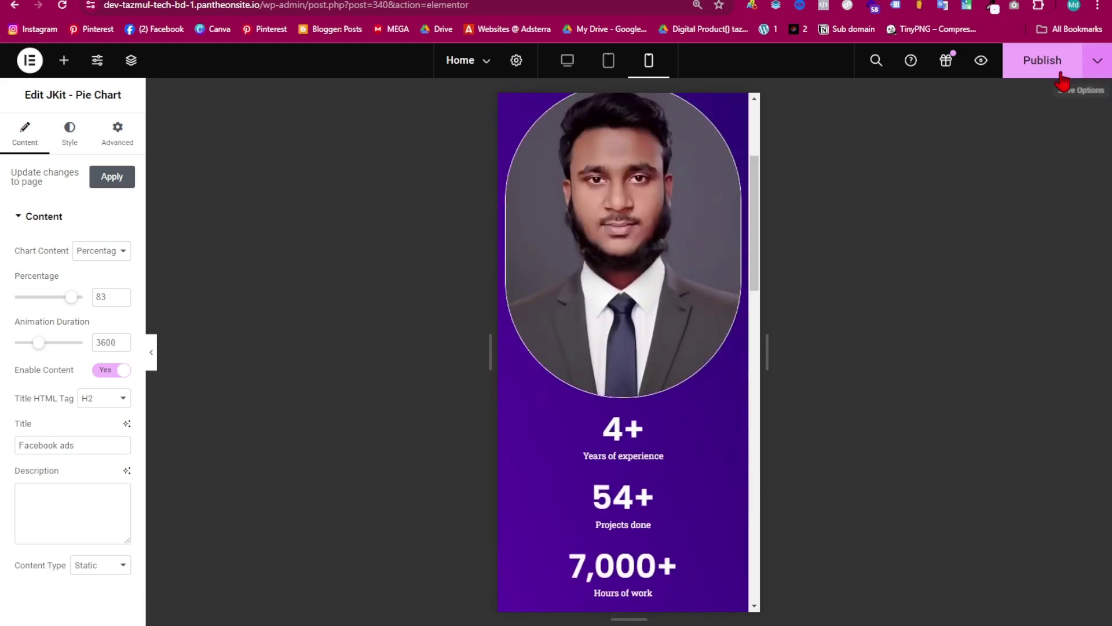
click(1050, 68)
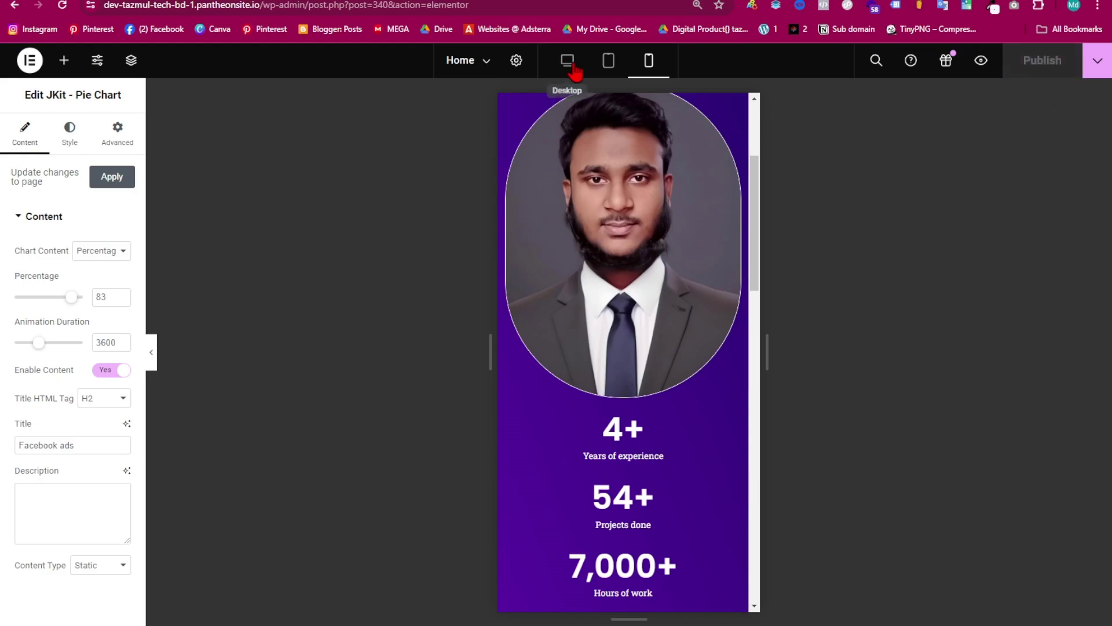
- Back in Desktop view, add a single-column container below the pie charts
click(567, 60)
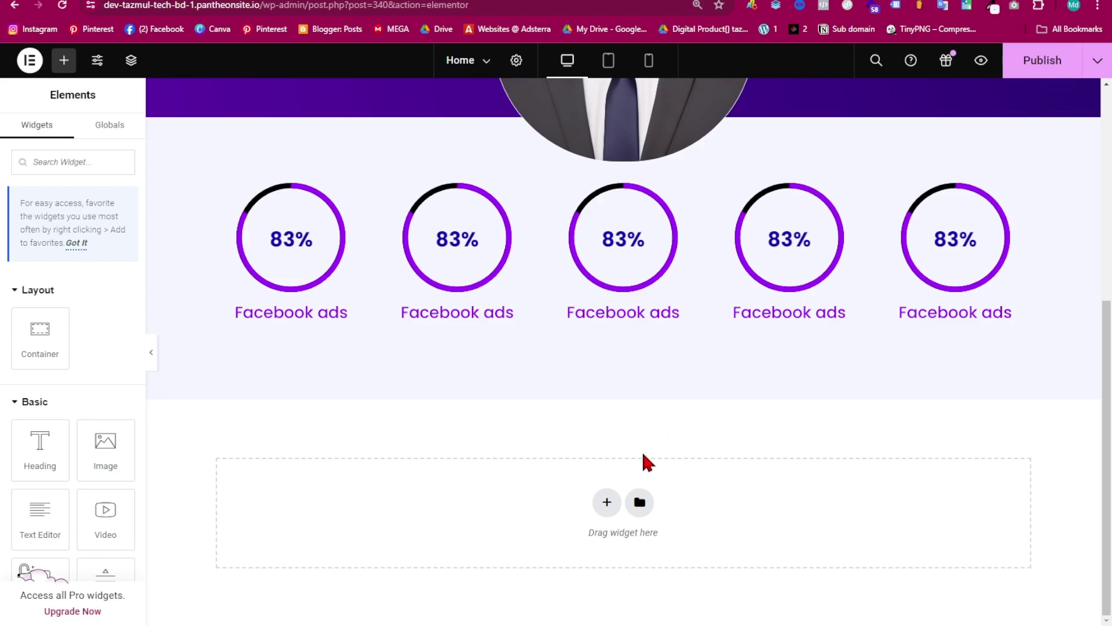
click(607, 503)
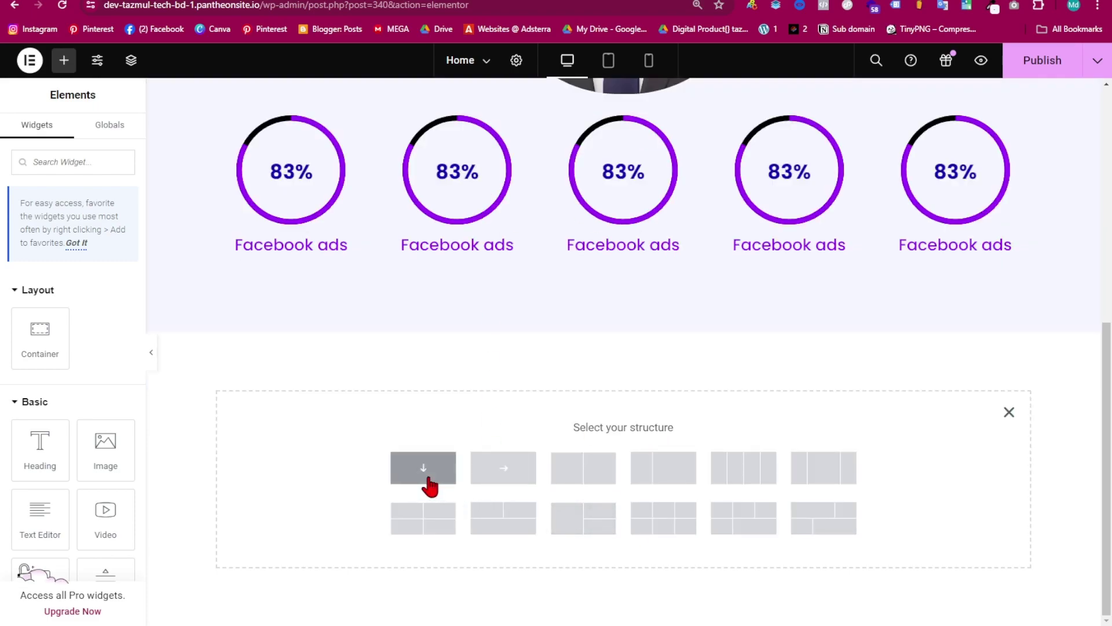
click(431, 486)
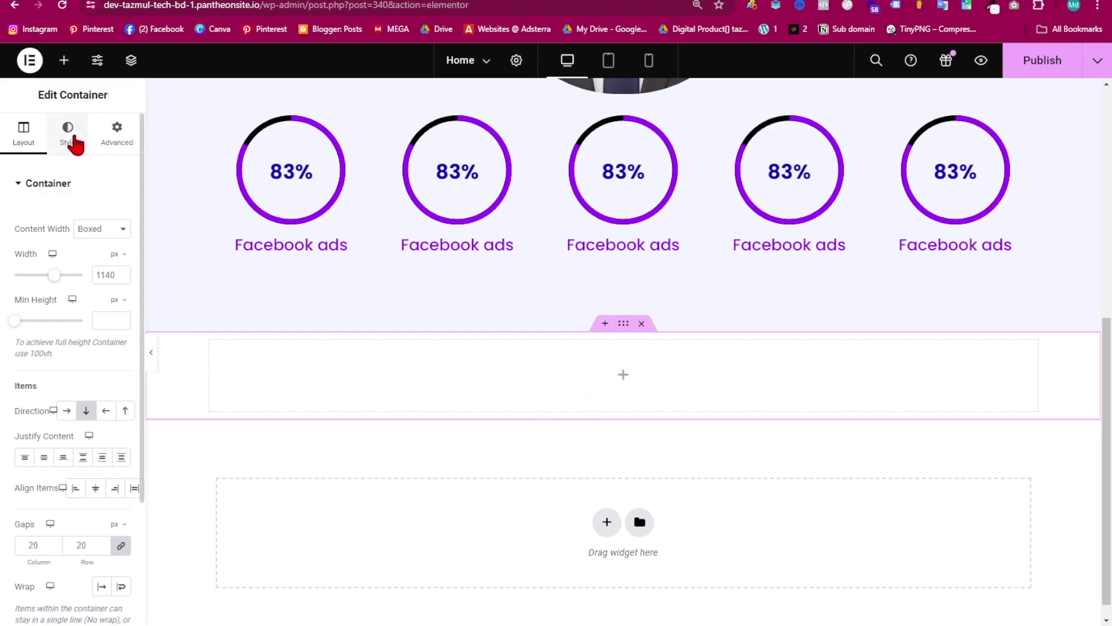
click(67, 139)
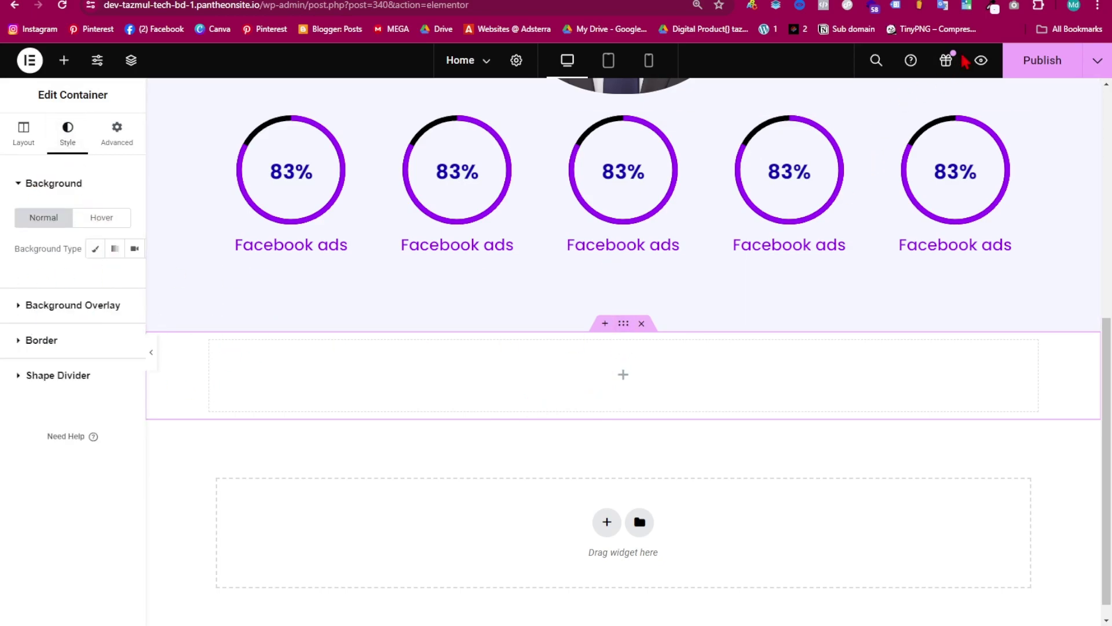
- Give the new container a solid #F5F6FF background sampled from the page
click(993, 7)
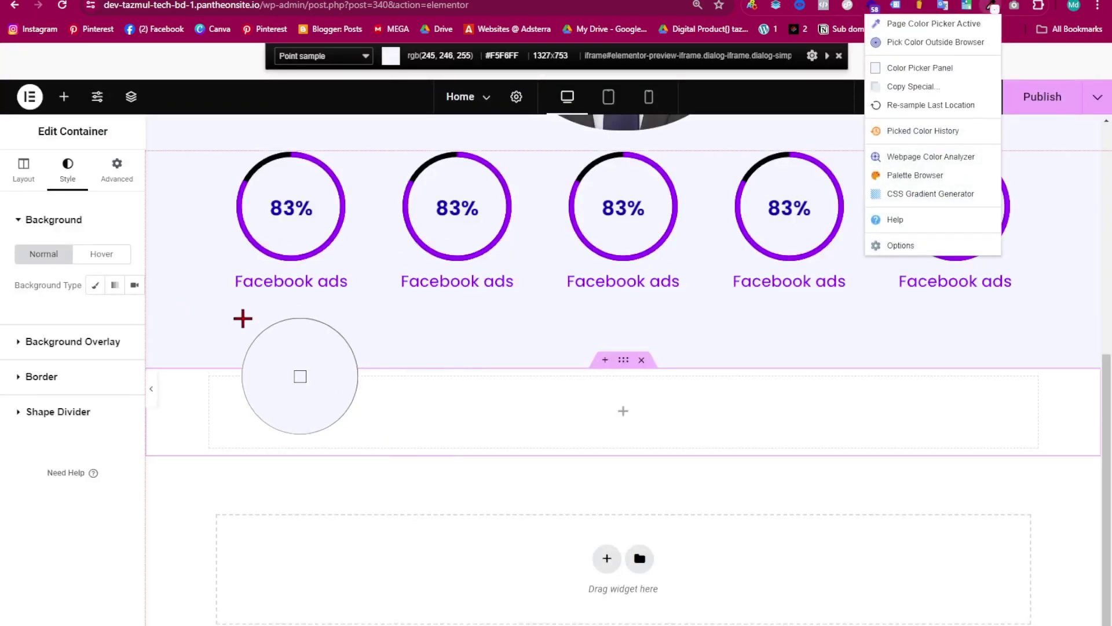
click(247, 325)
click(95, 285)
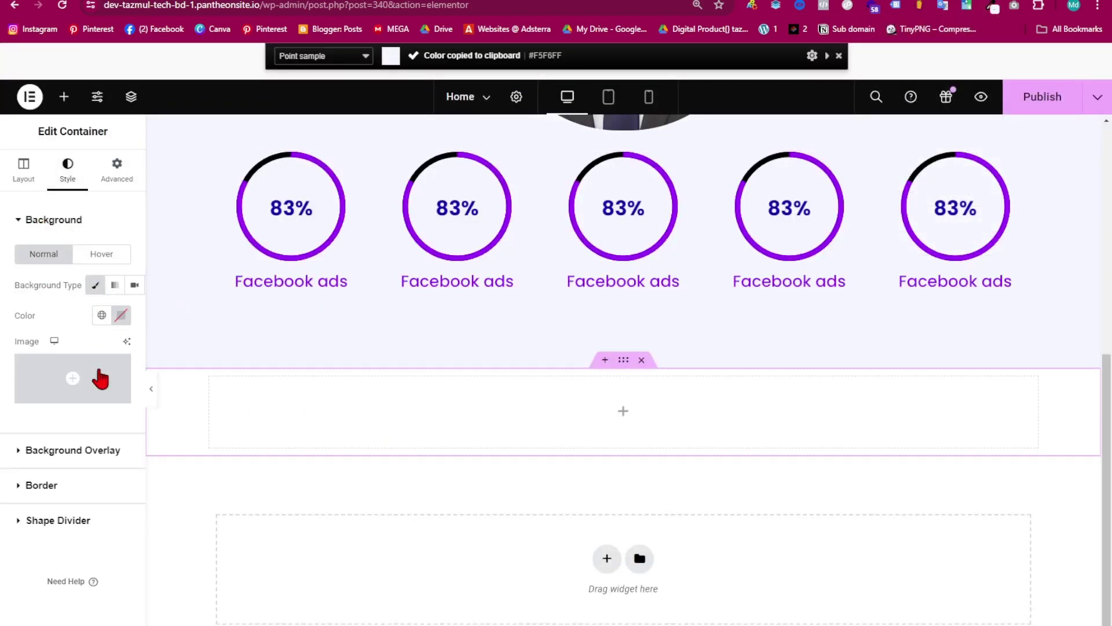
click(120, 278)
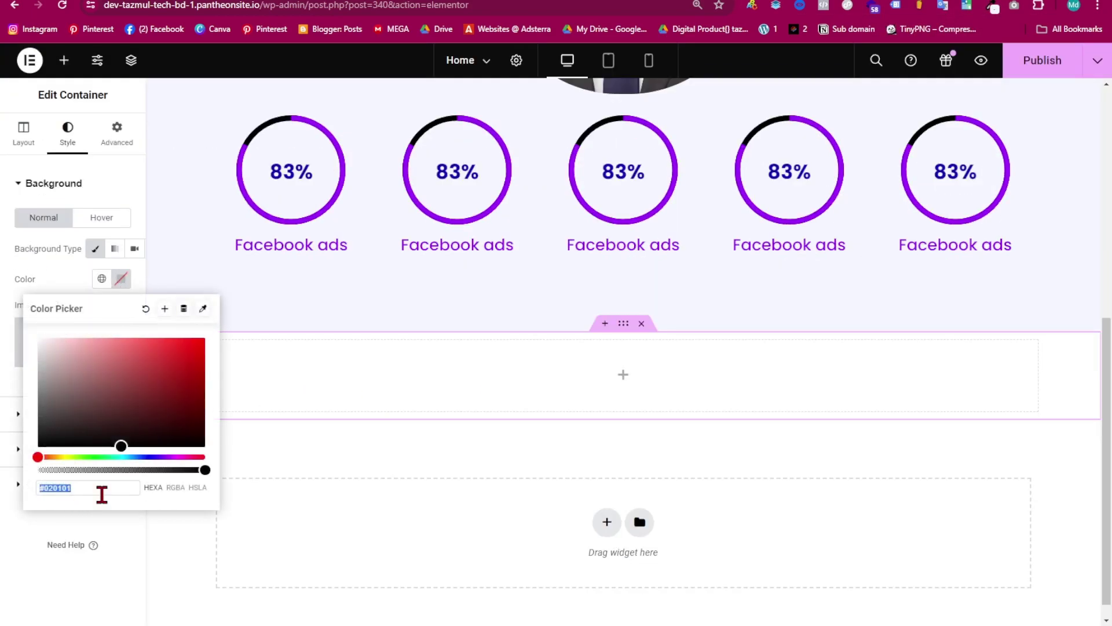
key(ctrl+v)
click(619, 355)
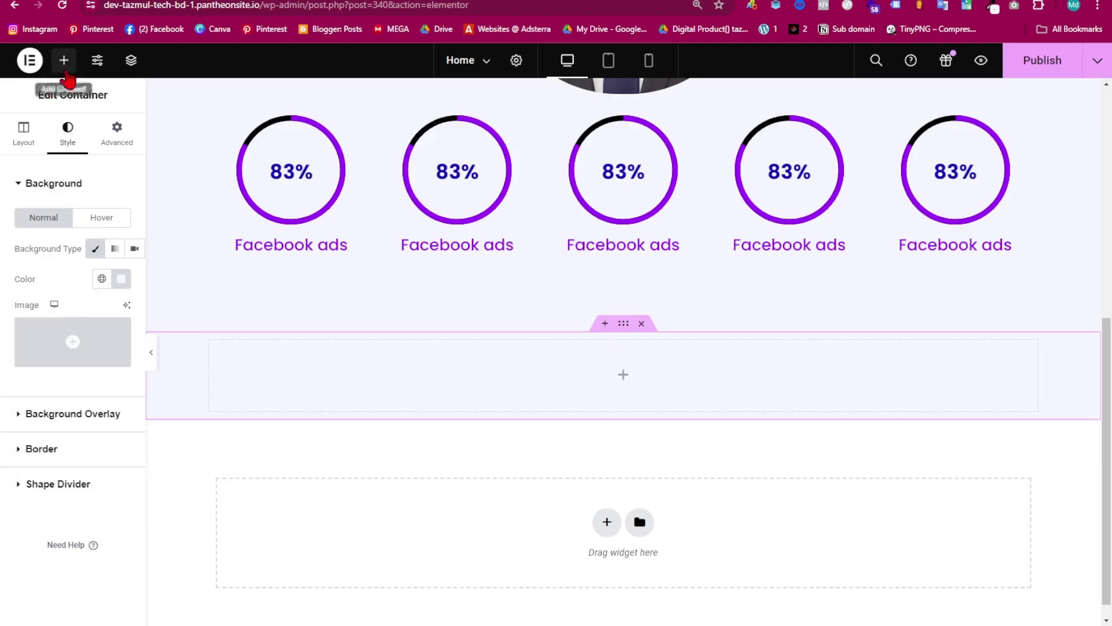
- Nest containers inside the lavender section and widen inner and outer containers to 1600 px
click(64, 60)
drag(37, 341, 225, 357)
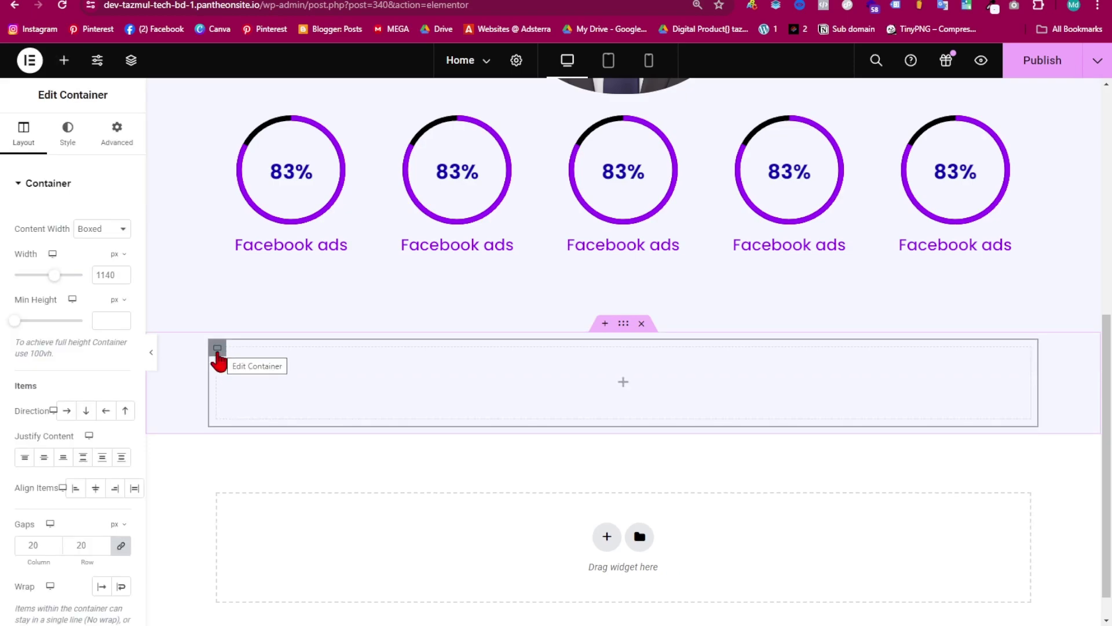
click(64, 63)
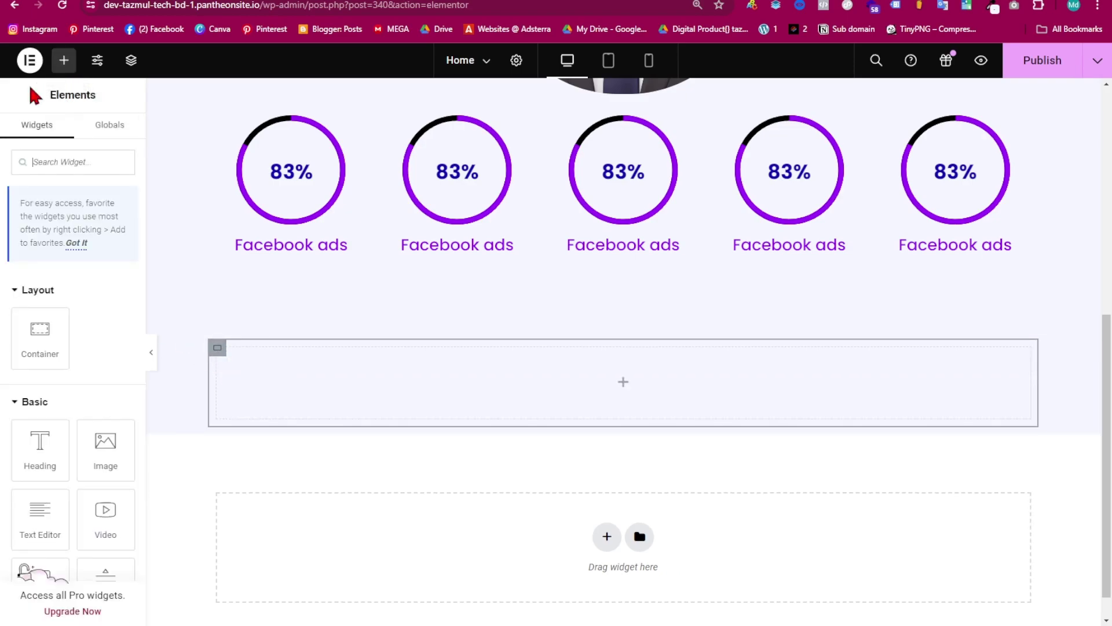
drag(29, 342, 307, 385)
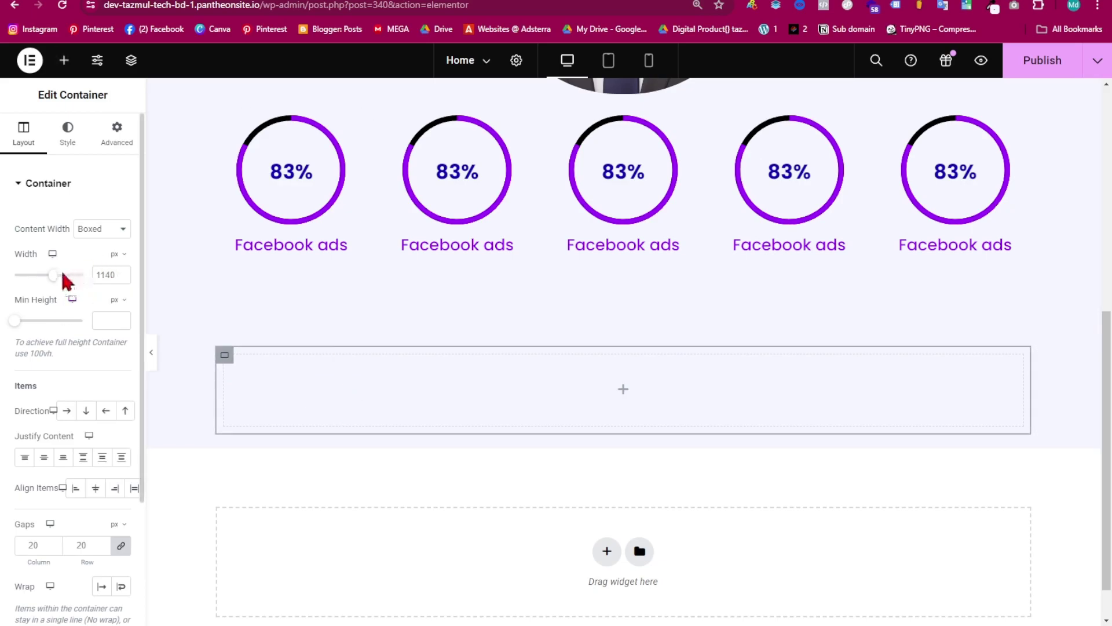
drag(51, 278, 86, 282)
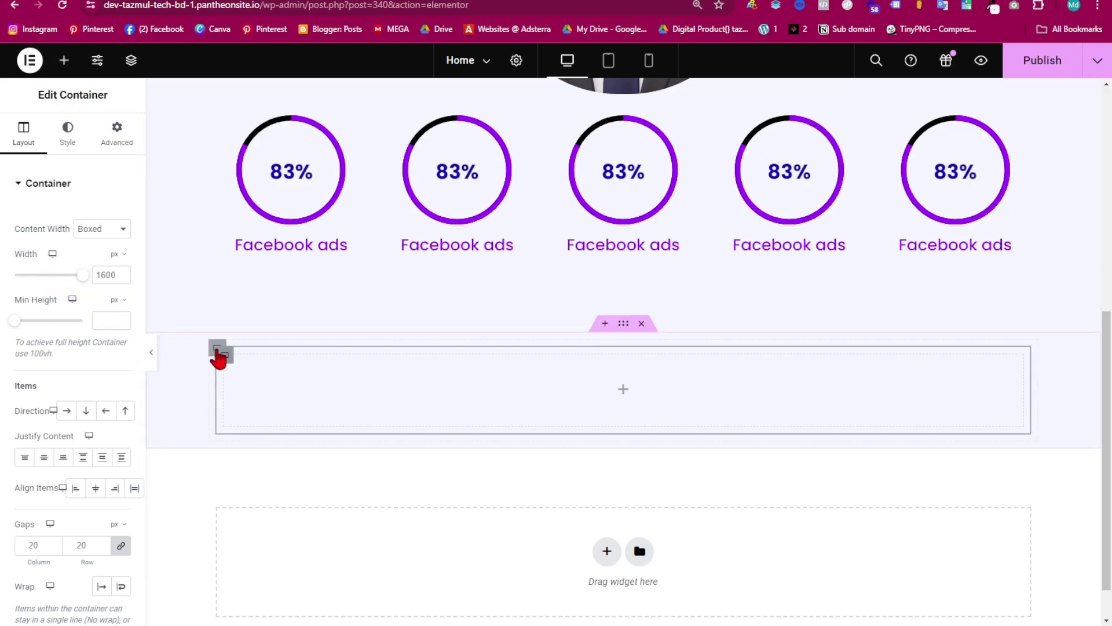
click(217, 347)
drag(57, 285, 87, 291)
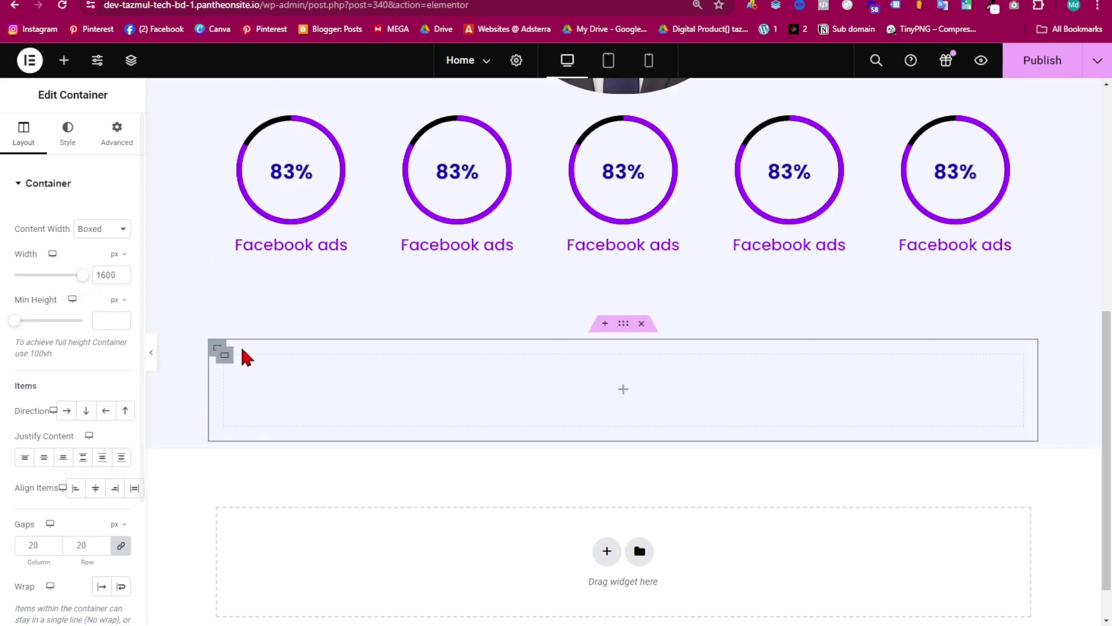
- Duplicate the inner container into three boxes and arrange them in a horizontal row
right_click(227, 364)
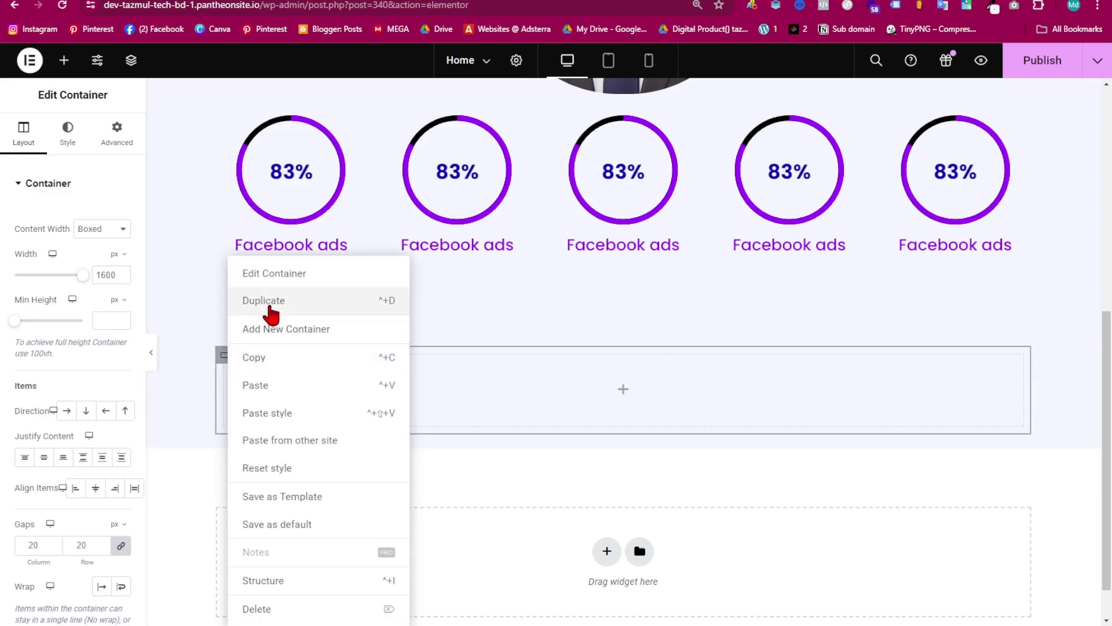
click(264, 301)
right_click(230, 365)
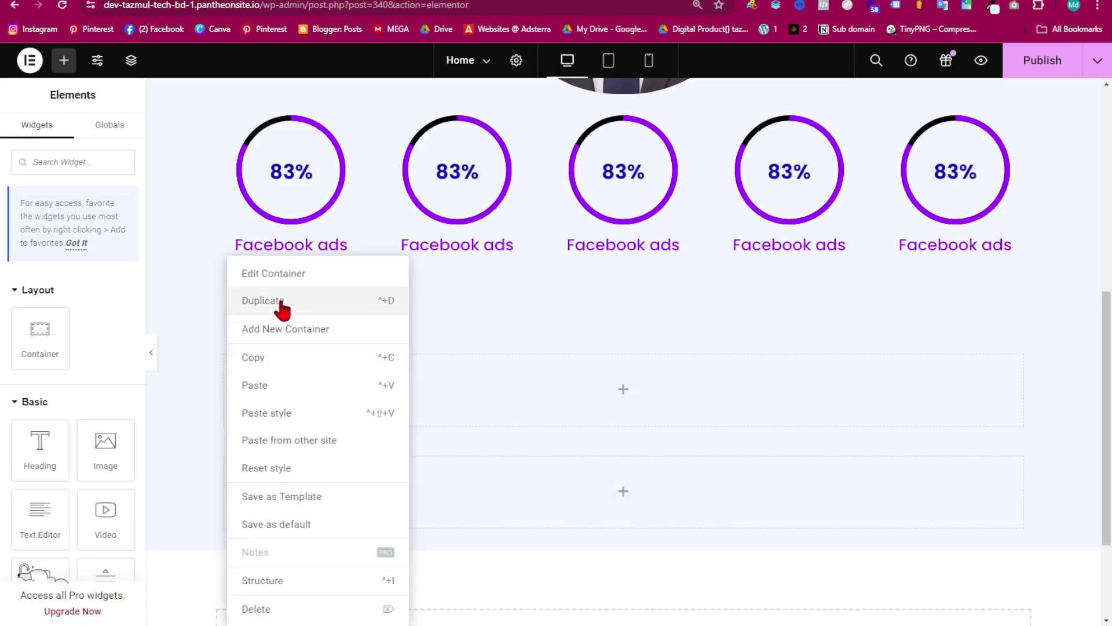
click(280, 303)
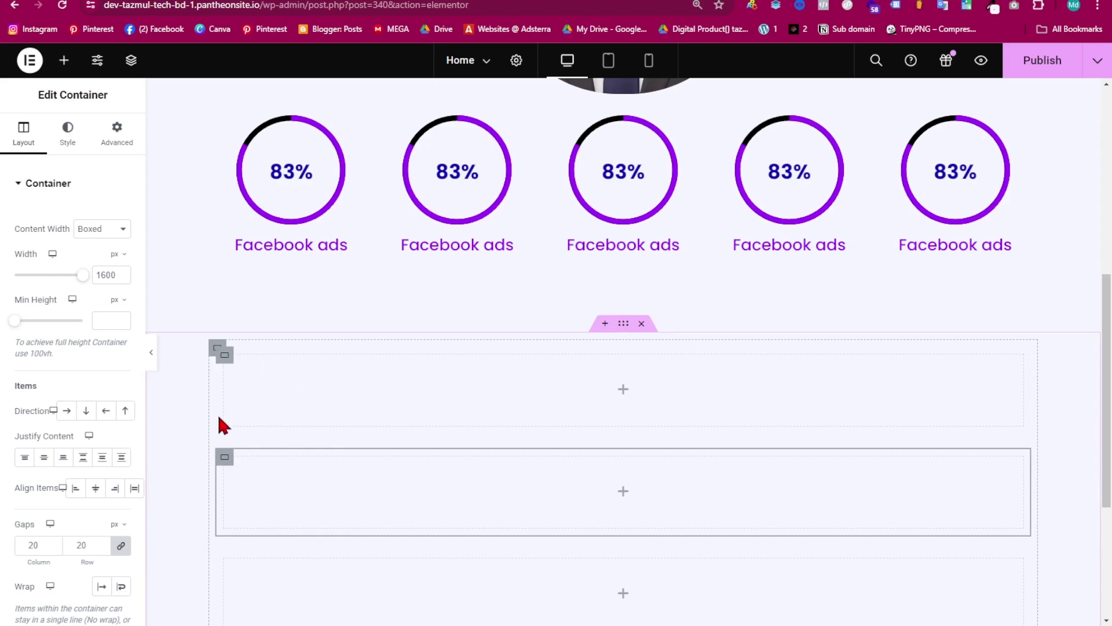
scroll(269, 471, down, 4)
scroll(274, 265, up, 2)
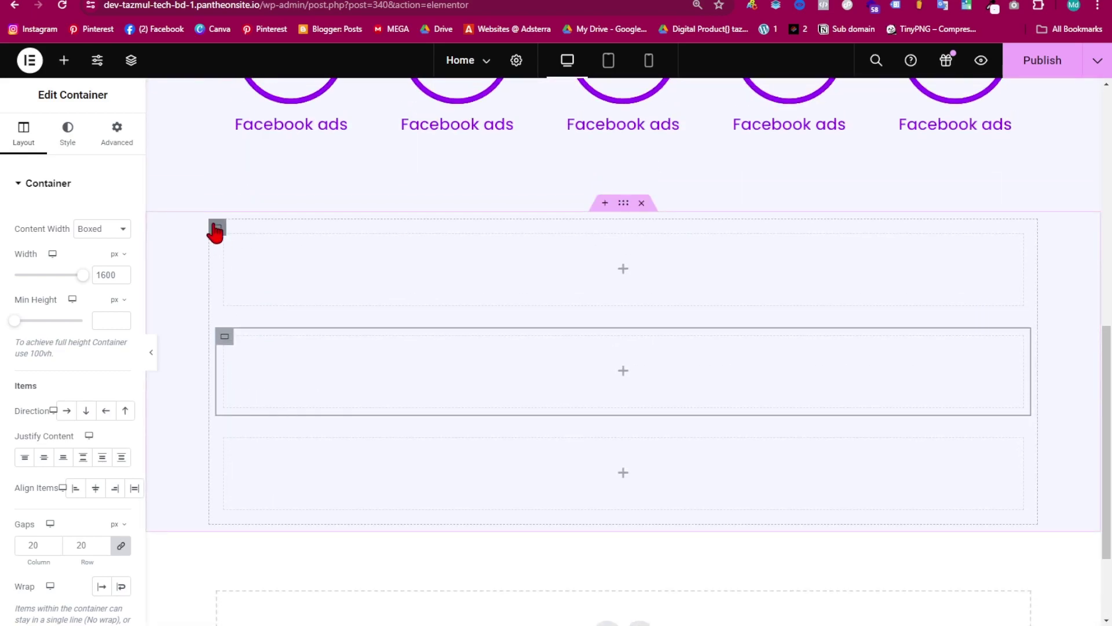
click(215, 225)
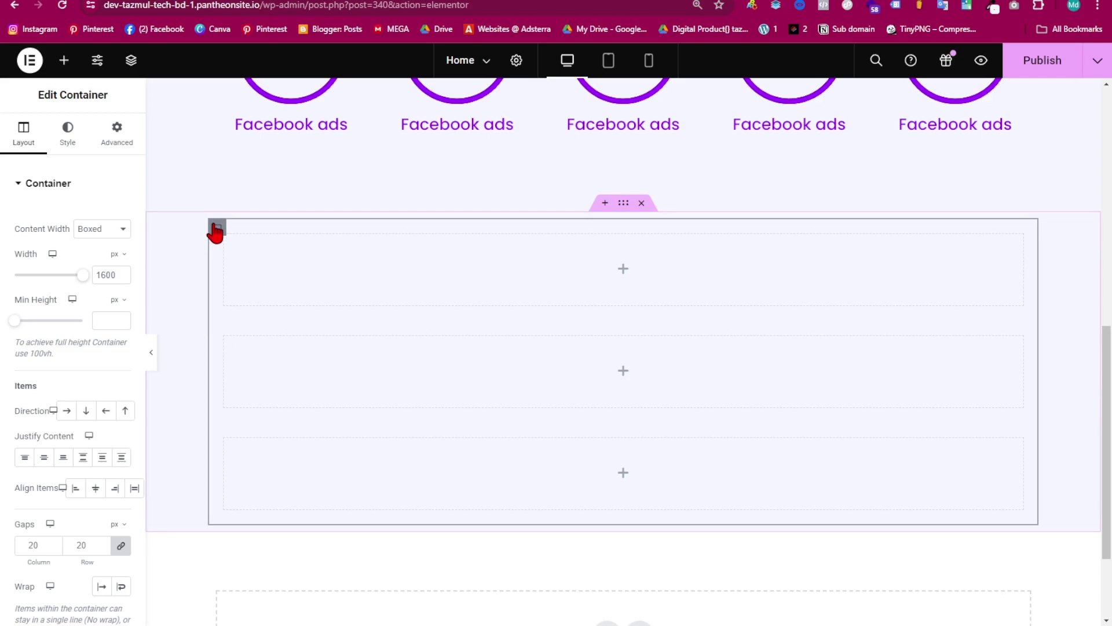
click(68, 411)
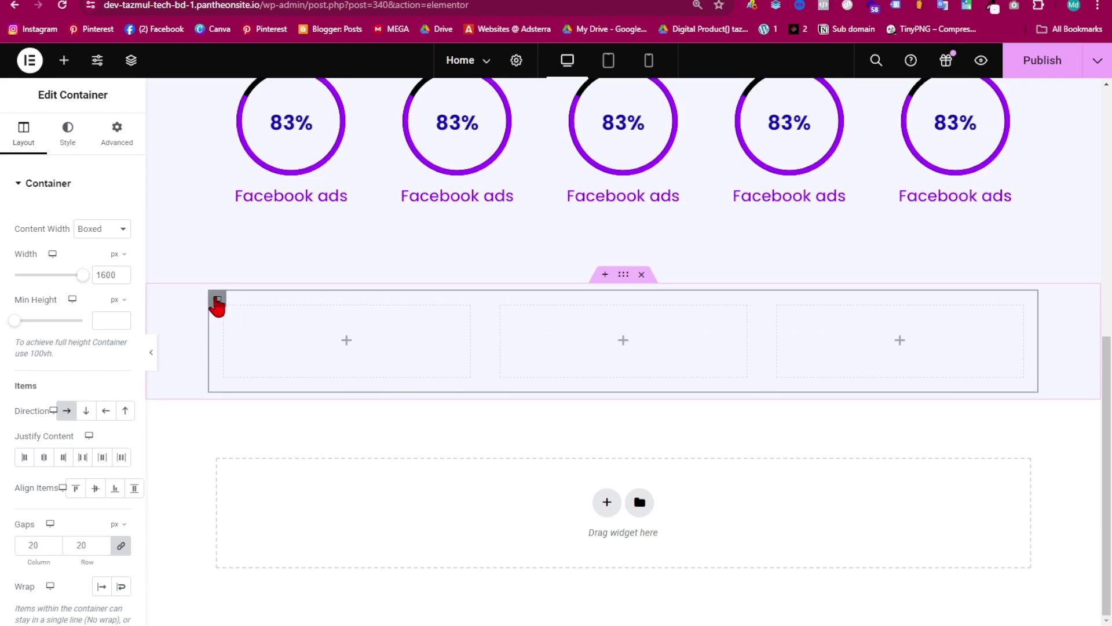
- Duplicate the three-box row to create a second row below it
right_click(216, 307)
click(263, 301)
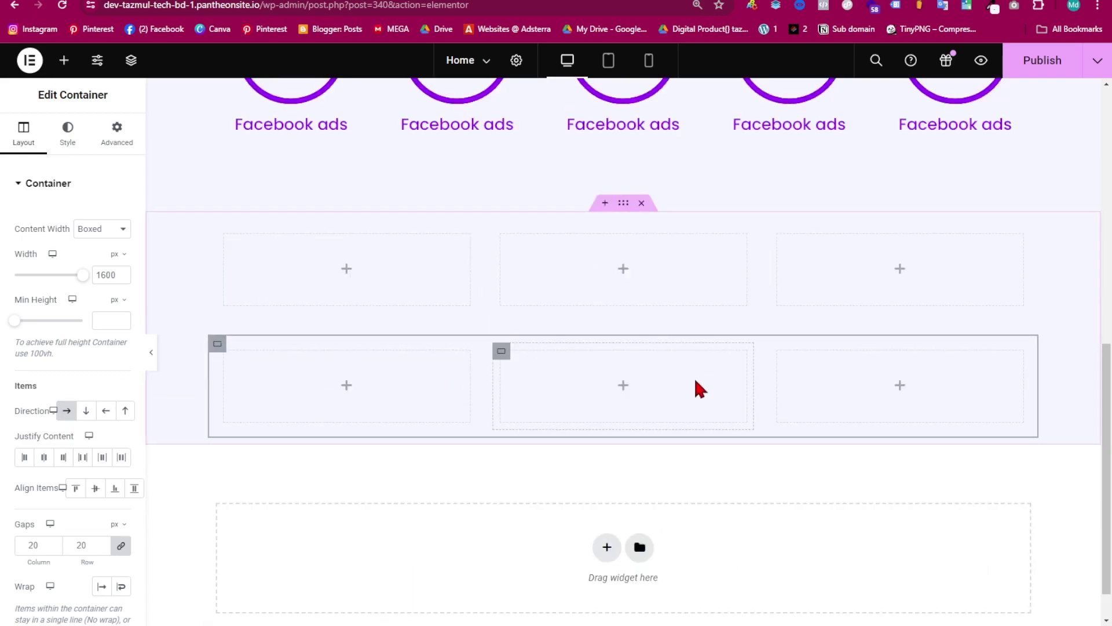
scroll(580, 405, up, 5)
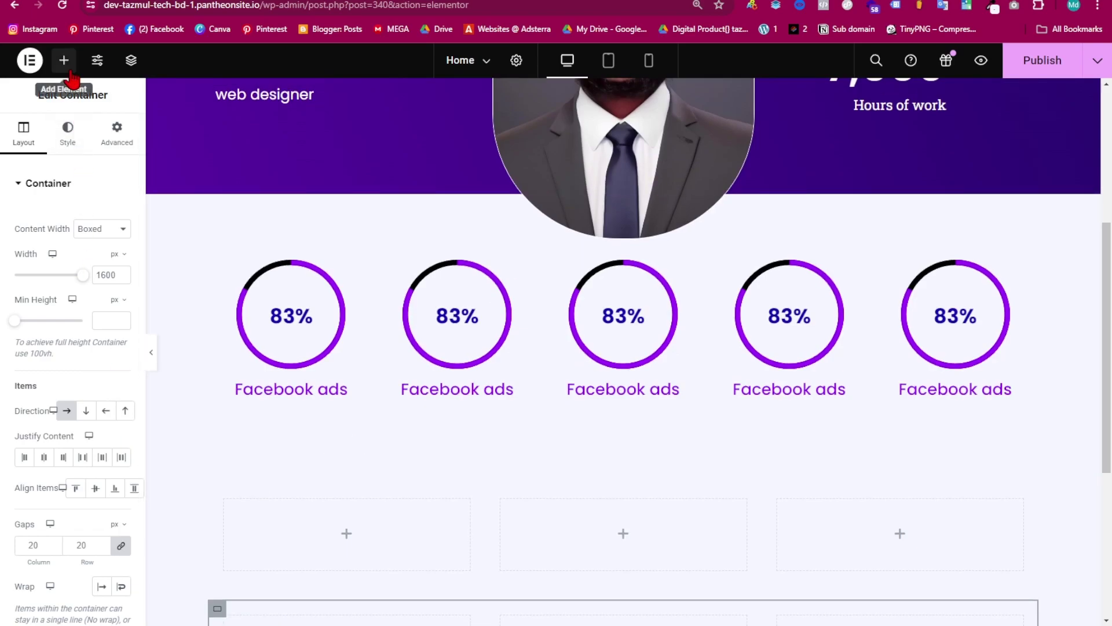
- Add a Heading reading 'My Services' above the empty containers and centre-align it
click(64, 64)
drag(39, 443, 601, 491)
scroll(514, 485, down, 2)
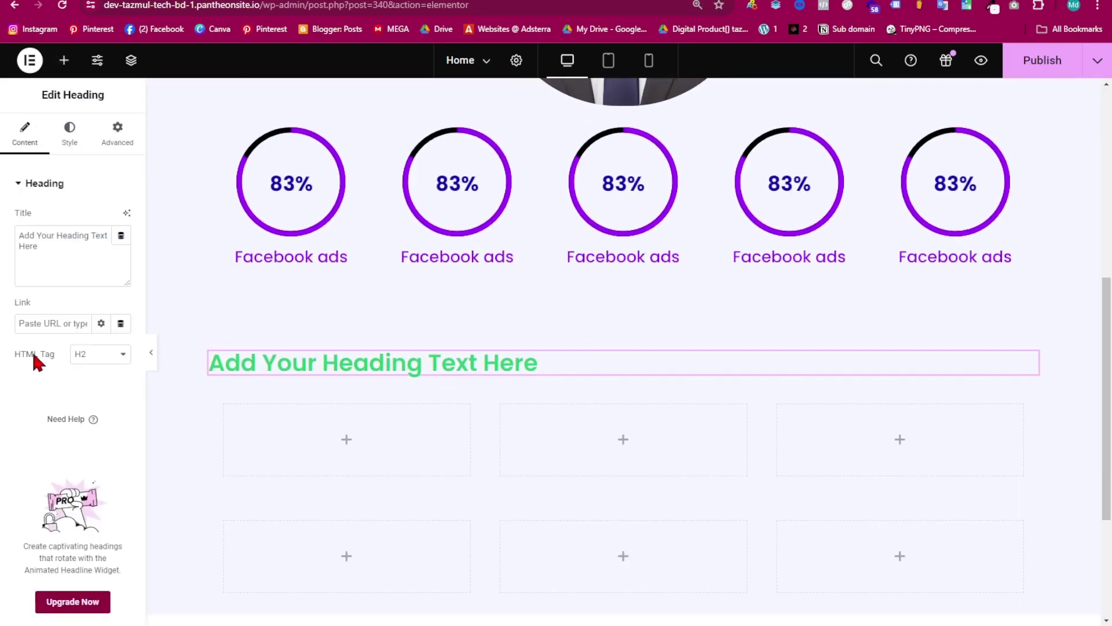
triple_click(47, 234)
key(BackSpace)
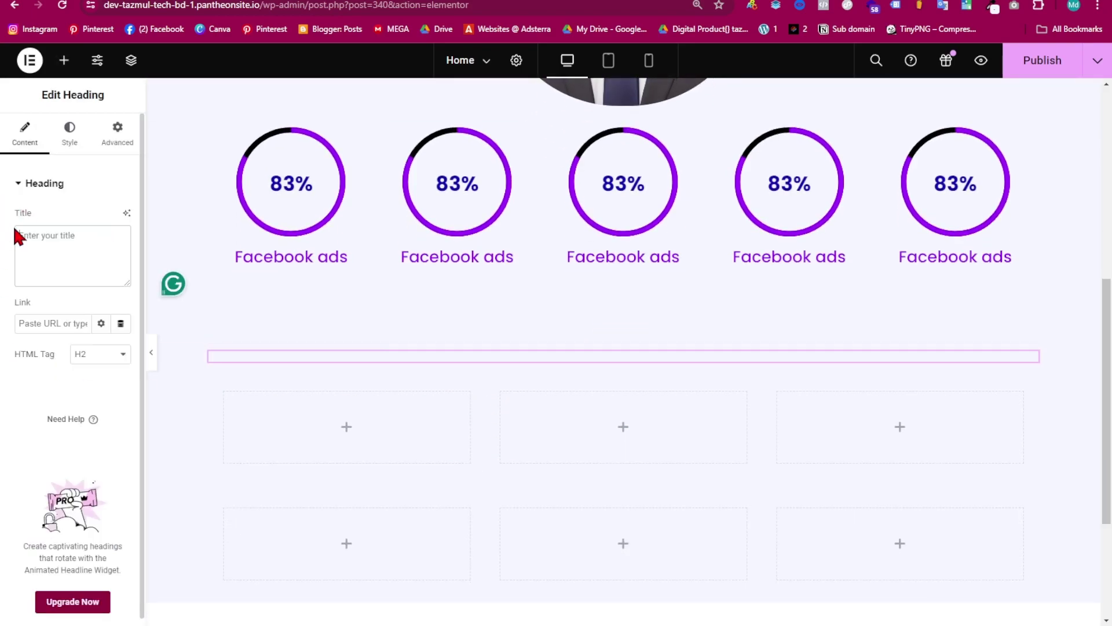
text(My Services)
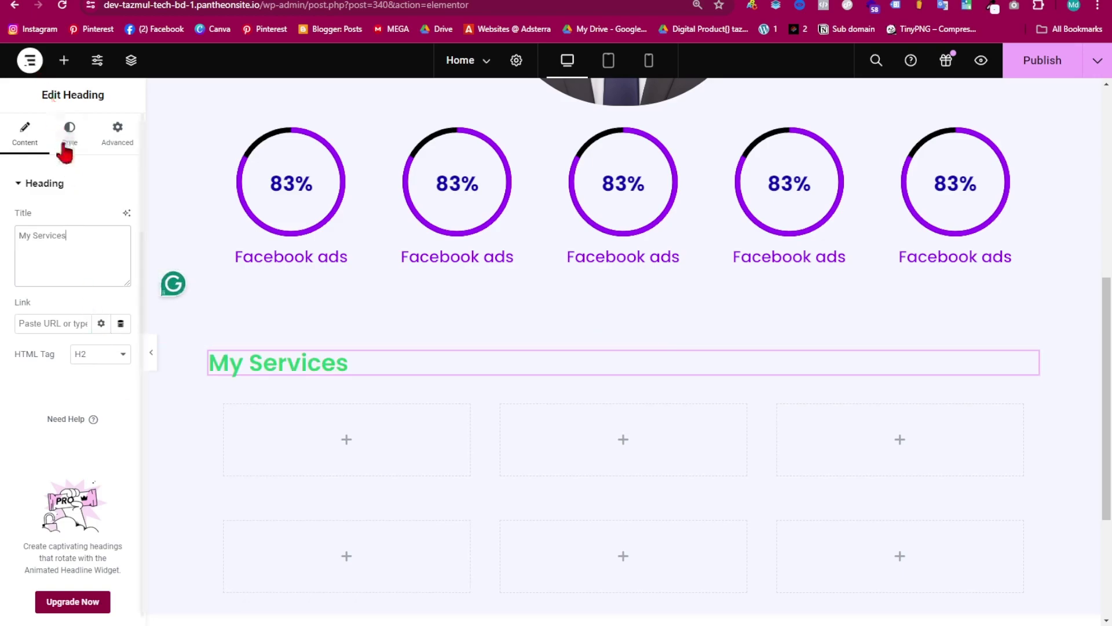
click(66, 144)
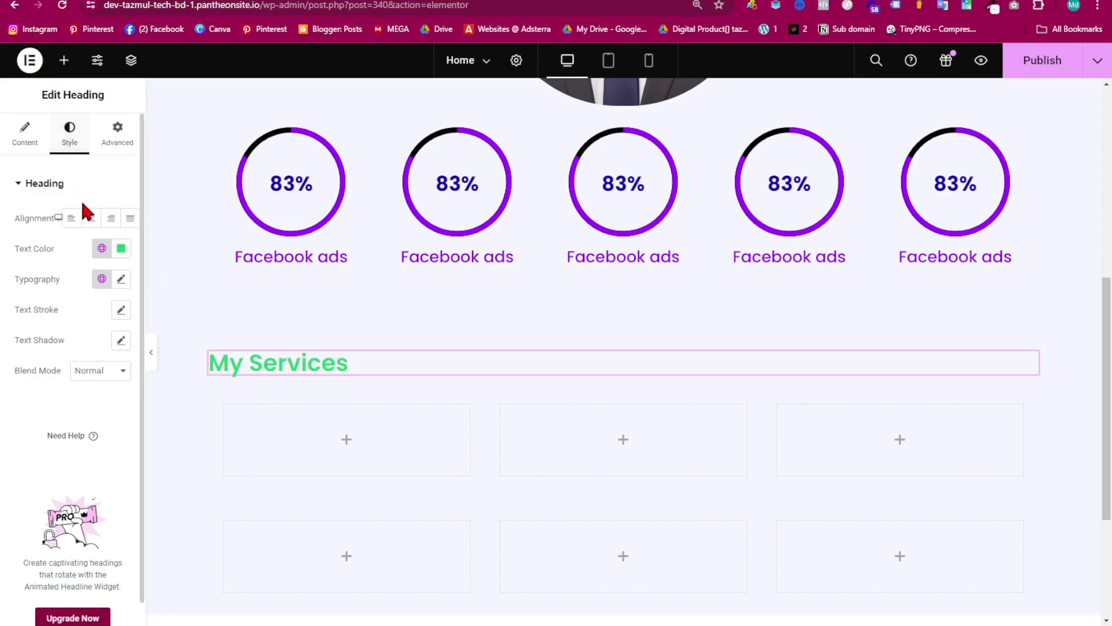
click(92, 220)
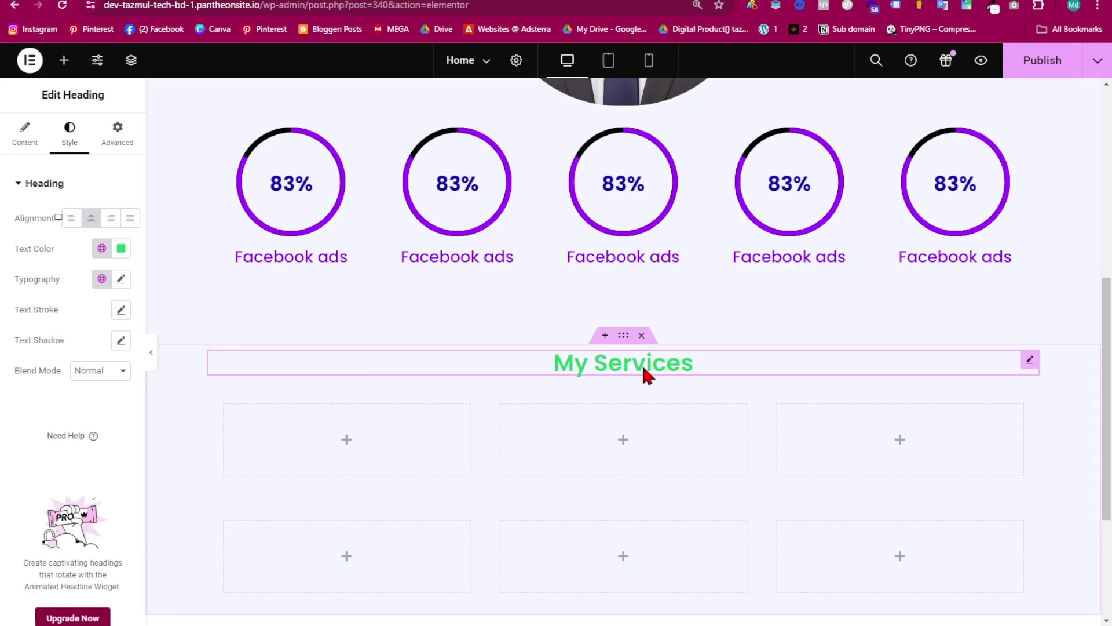
scroll(425, 369, up, 6)
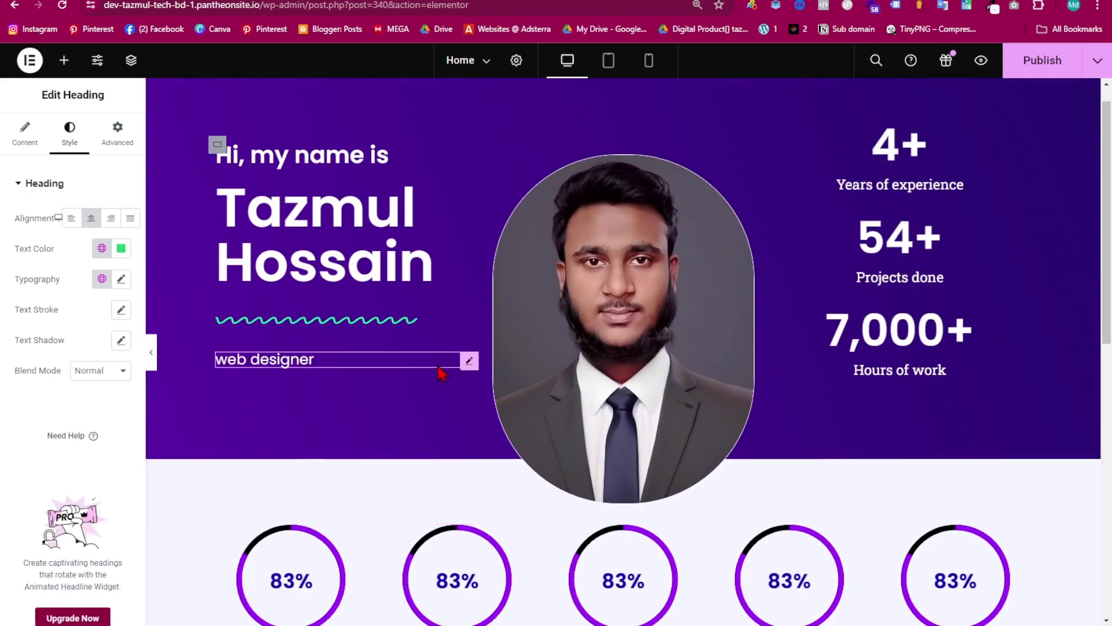
- Paste a copy of the hero's wavy divider under 'My Services', 22% wide and centred
click(324, 327)
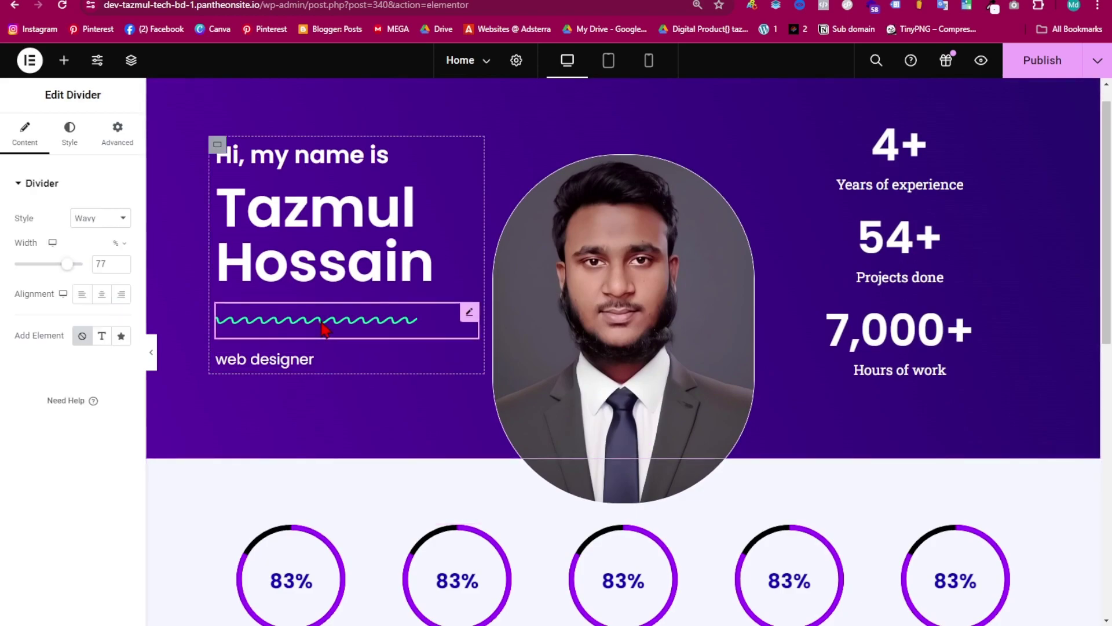
right_click(388, 332)
click(434, 355)
scroll(541, 365, down, 6)
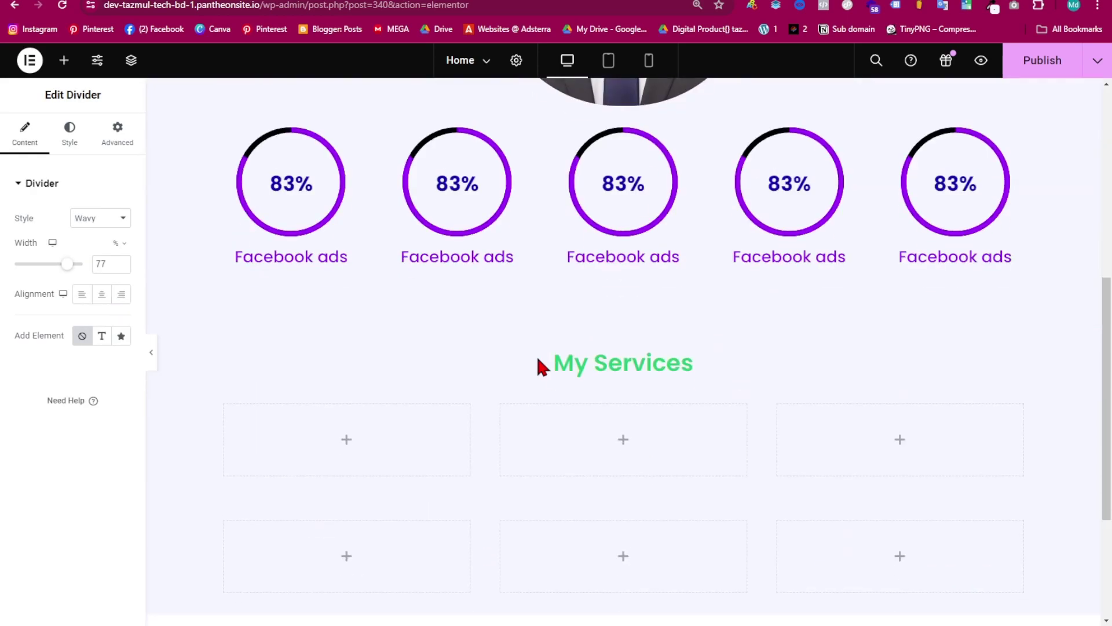
click(653, 365)
right_click(653, 365)
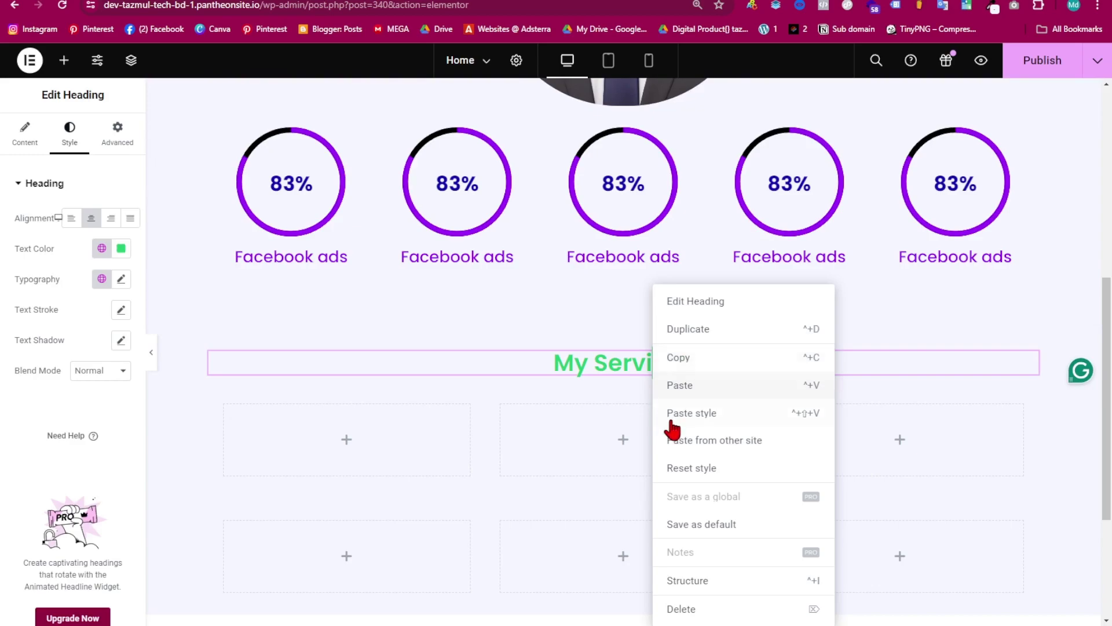
click(703, 388)
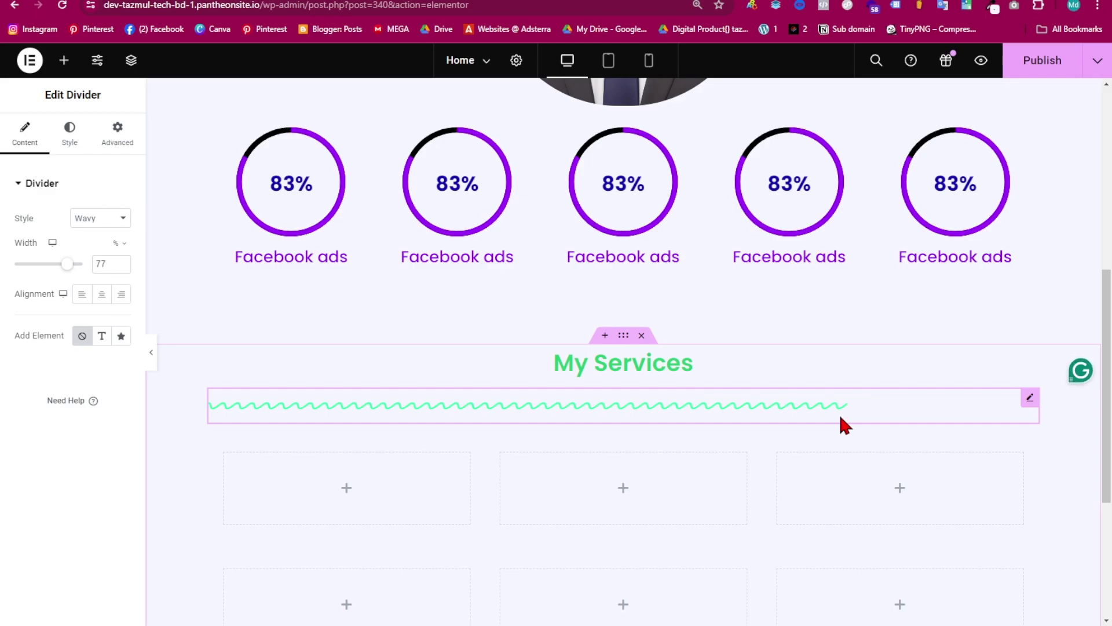
drag(67, 268, 29, 265)
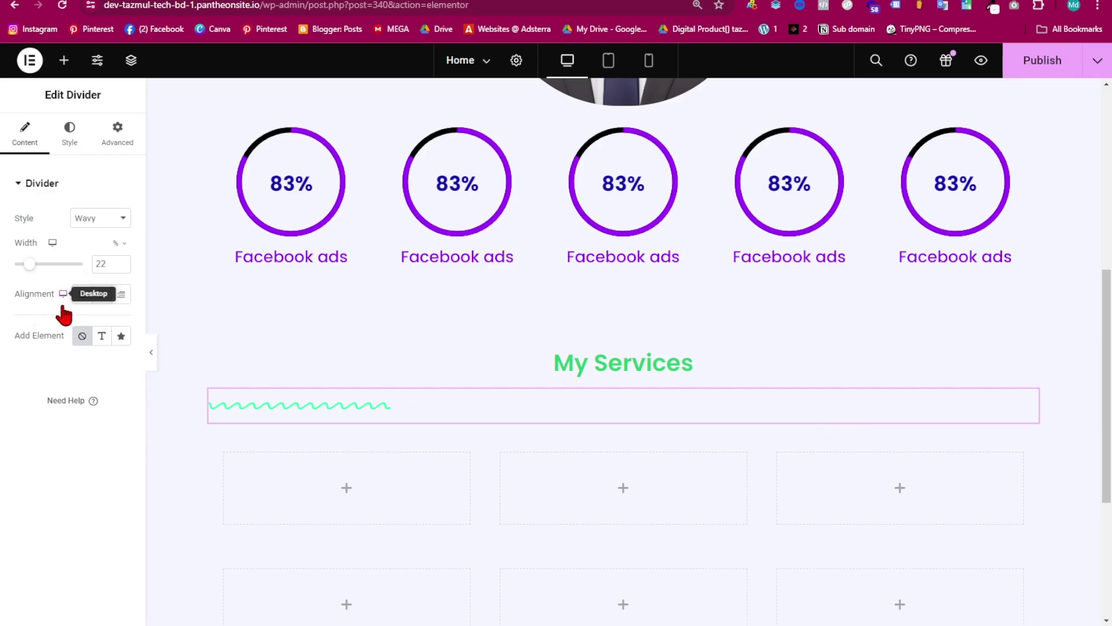
click(102, 295)
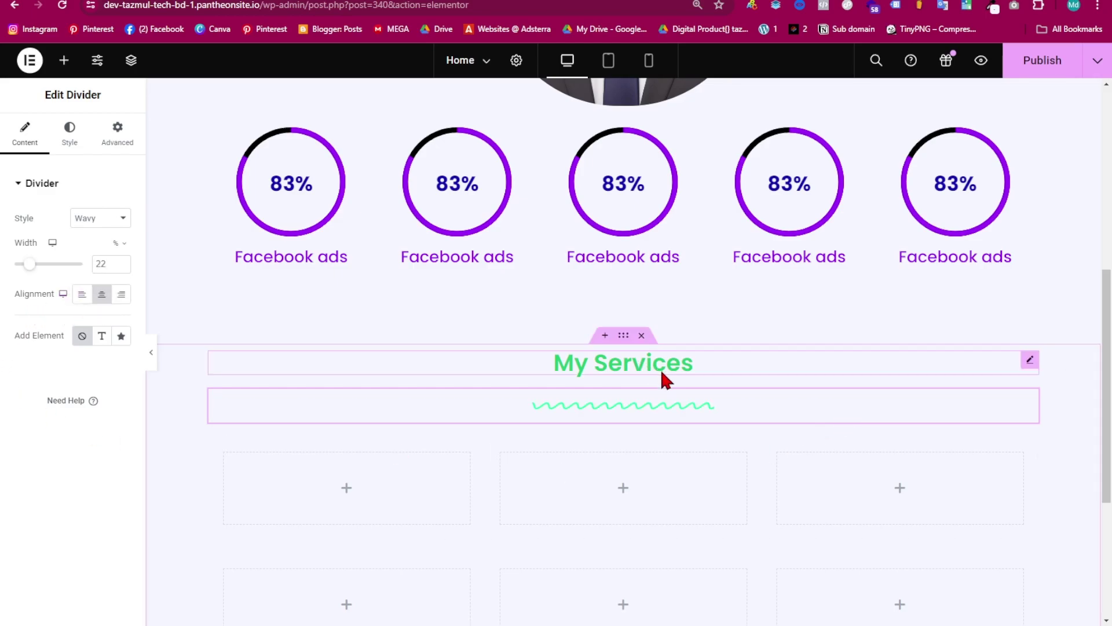
click(657, 363)
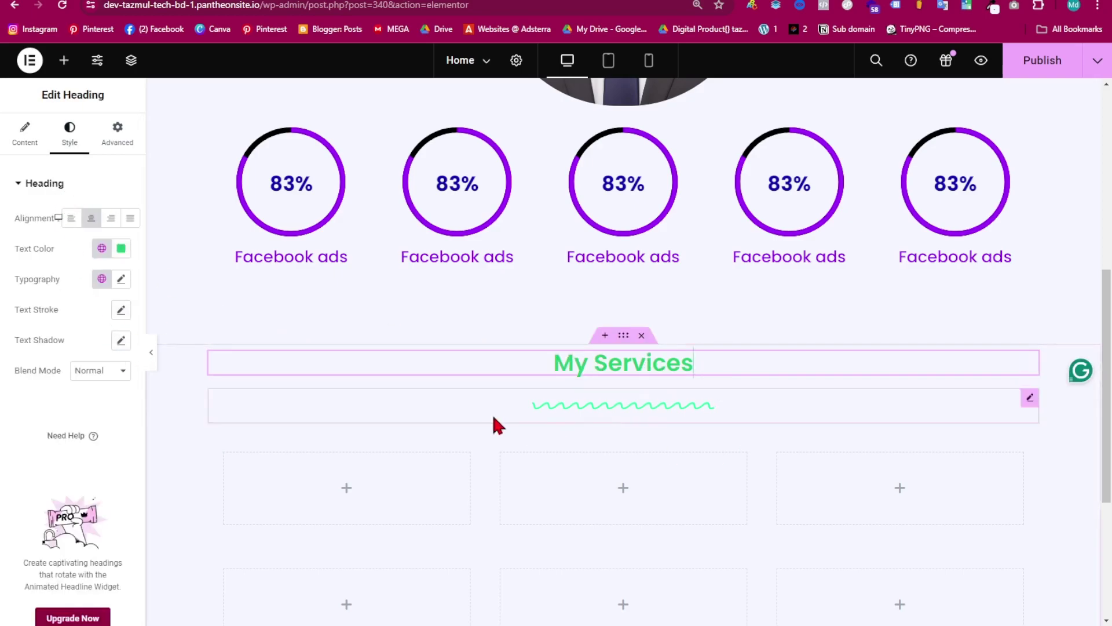
- Colour the 'My Services' heading with the hero's purple #500B9B
click(118, 250)
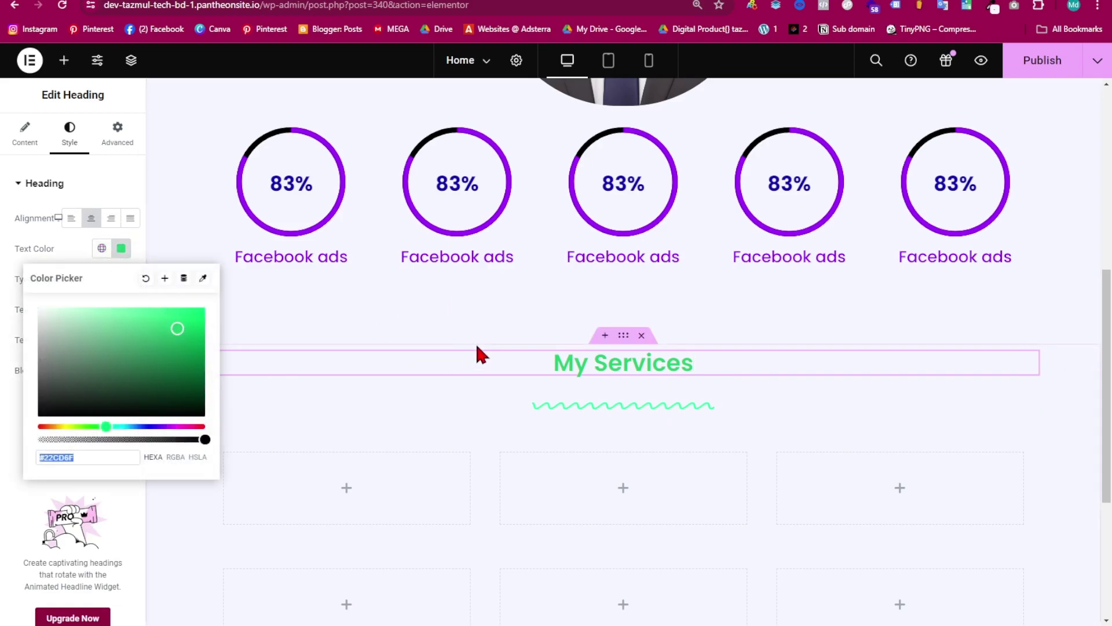
scroll(477, 351, up, 8)
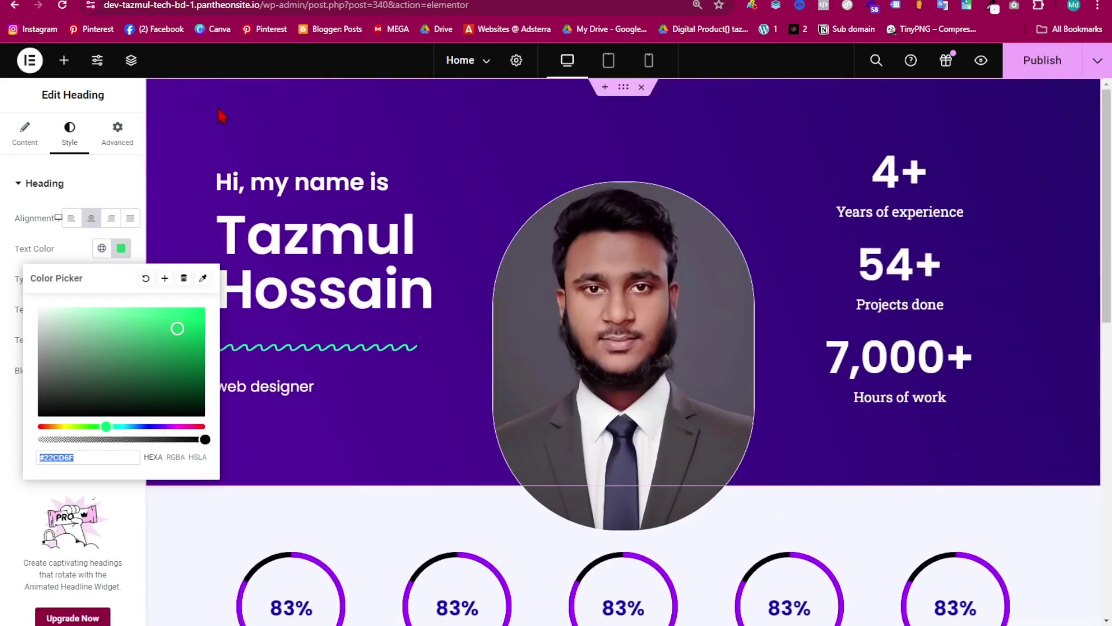
key(alt+shift+z)
click(189, 176)
scroll(423, 410, down, 5)
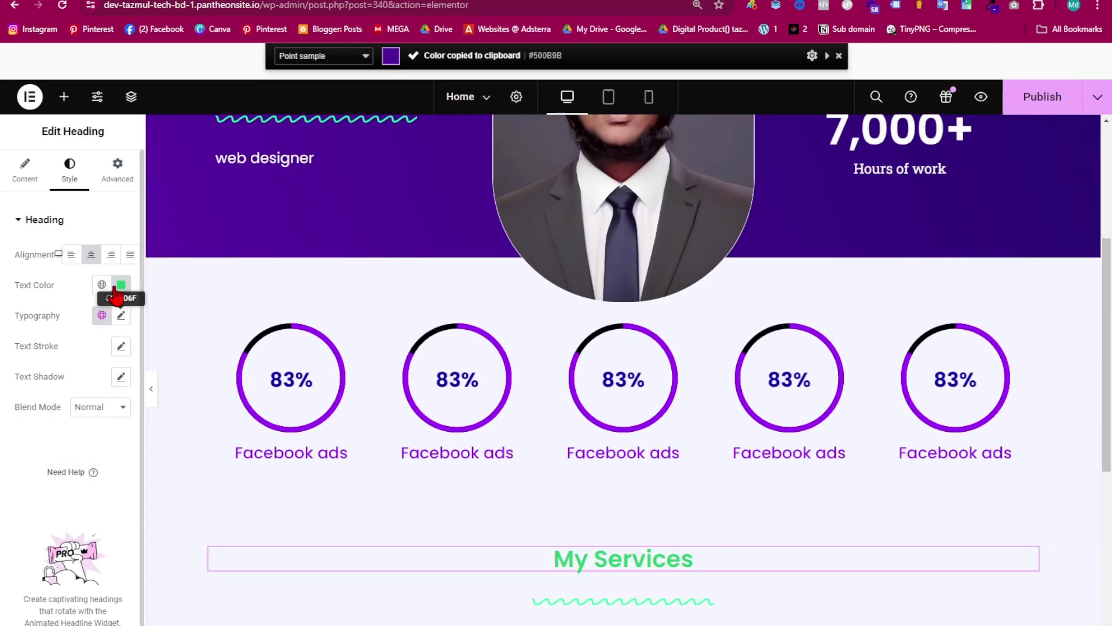
click(115, 288)
key(ctrl+v)
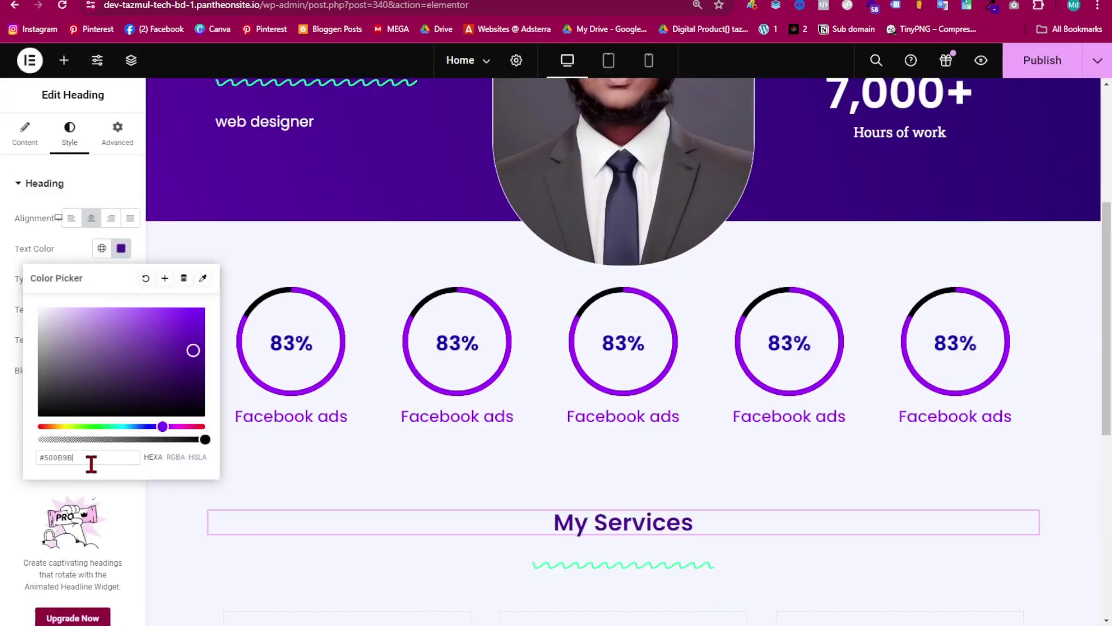
scroll(658, 570, down, 5)
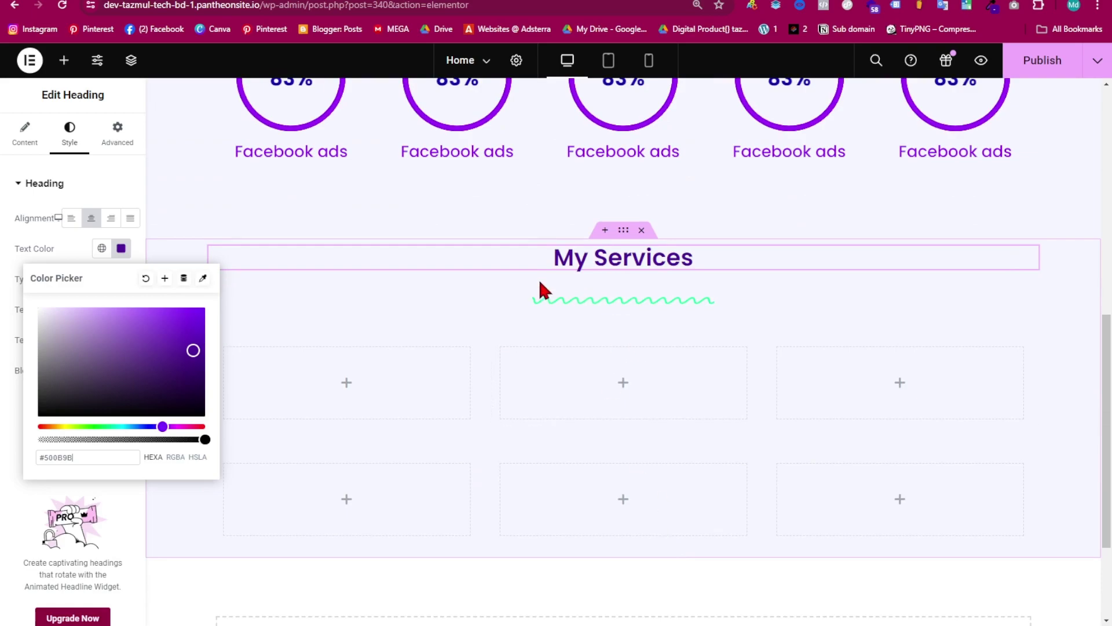
click(123, 249)
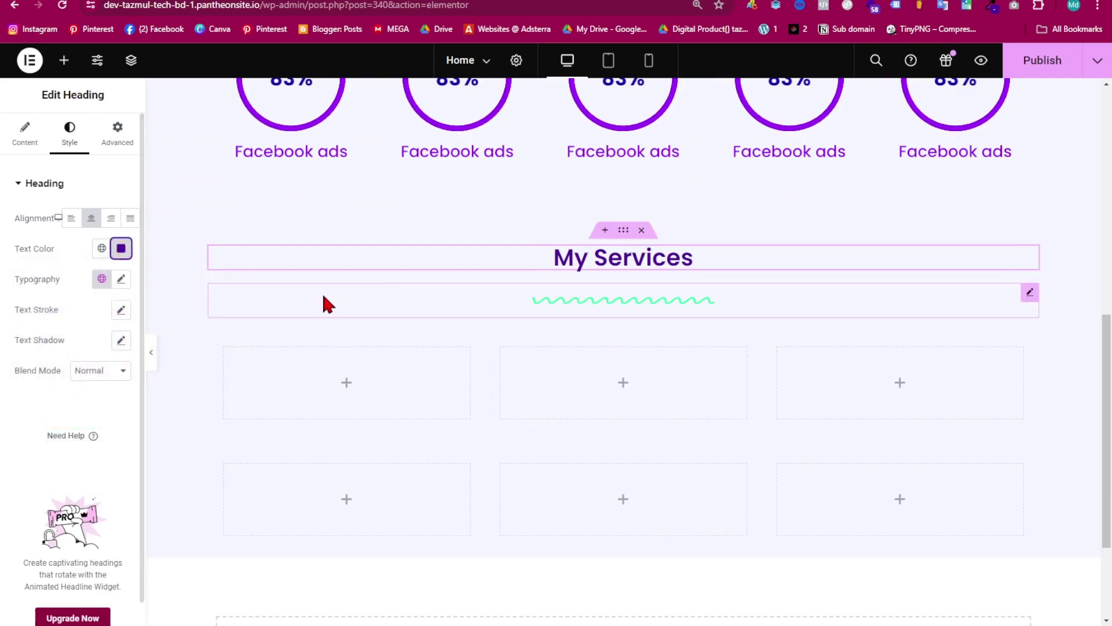
- Change the divider colour to cyan #0DFFE3 and raise its line weight to 4.1 px
click(616, 301)
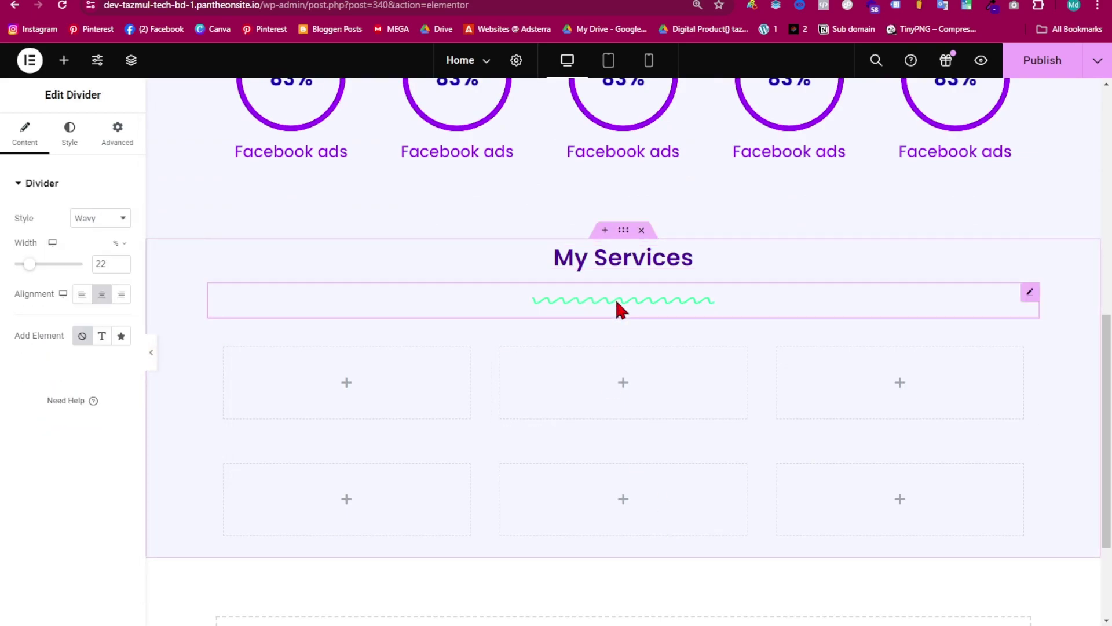
click(70, 139)
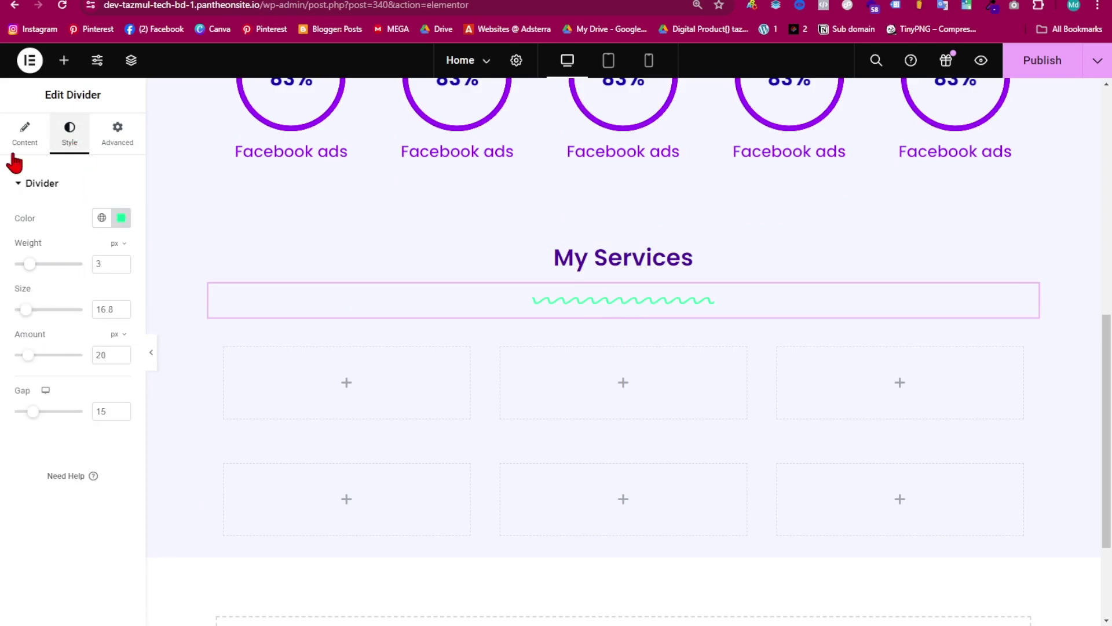
click(121, 218)
scroll(281, 281, up, 5)
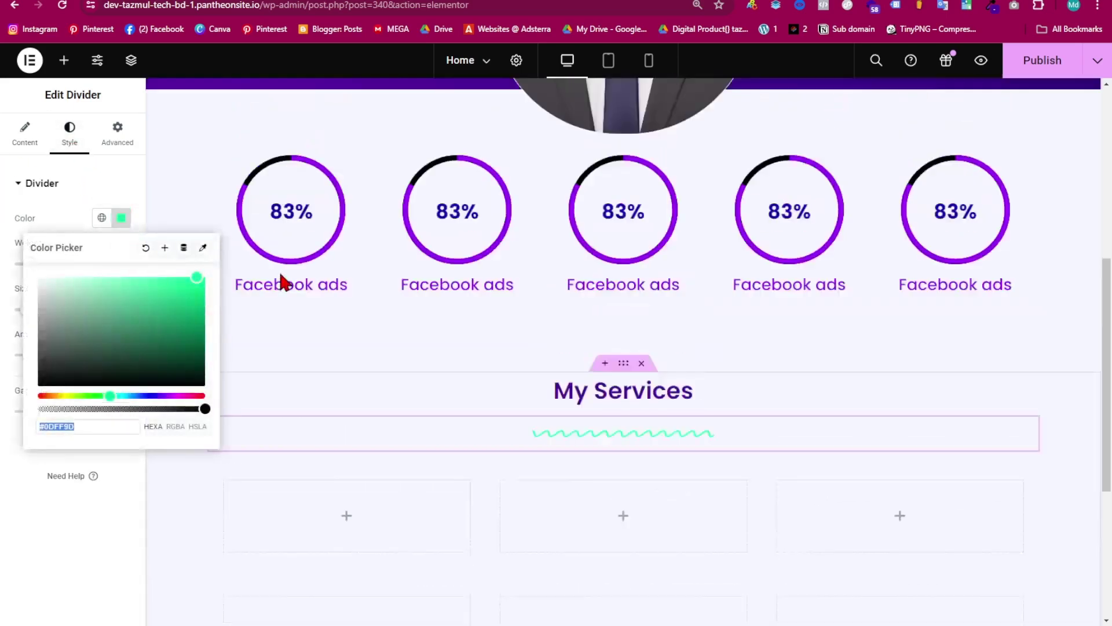
scroll(417, 191, up, 3)
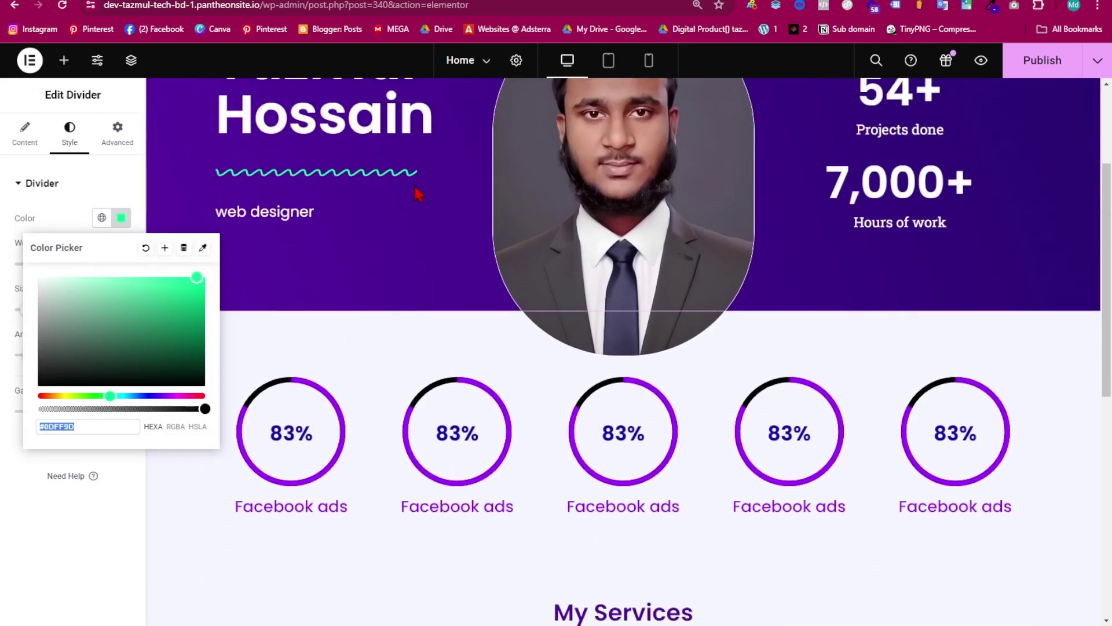
scroll(776, 405, down, 5)
scroll(776, 406, down, 2)
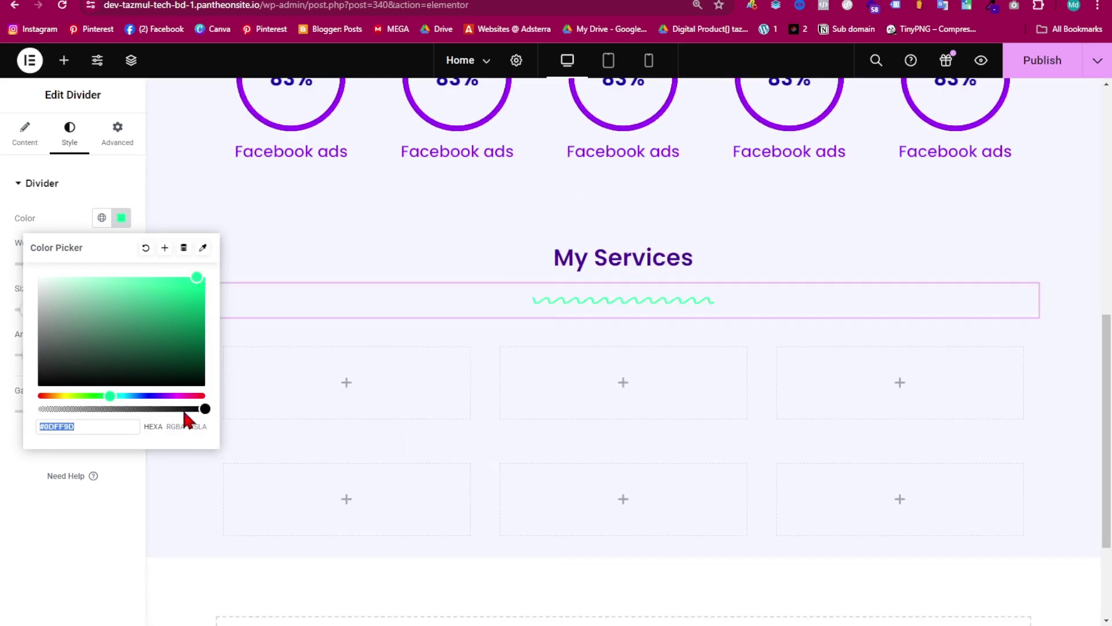
drag(115, 392, 119, 394)
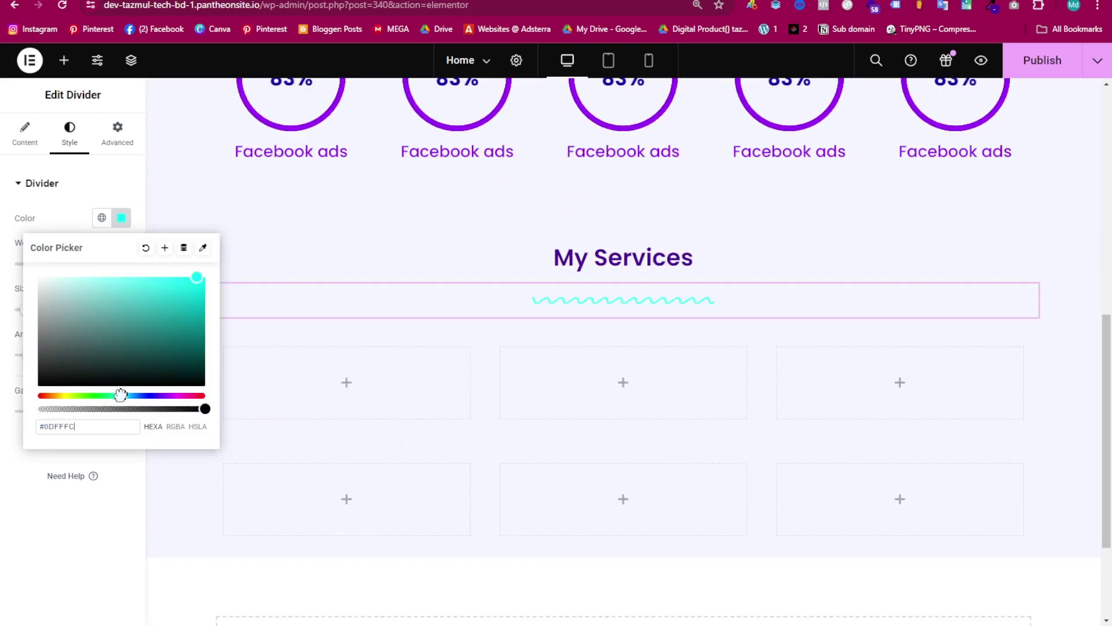
click(121, 200)
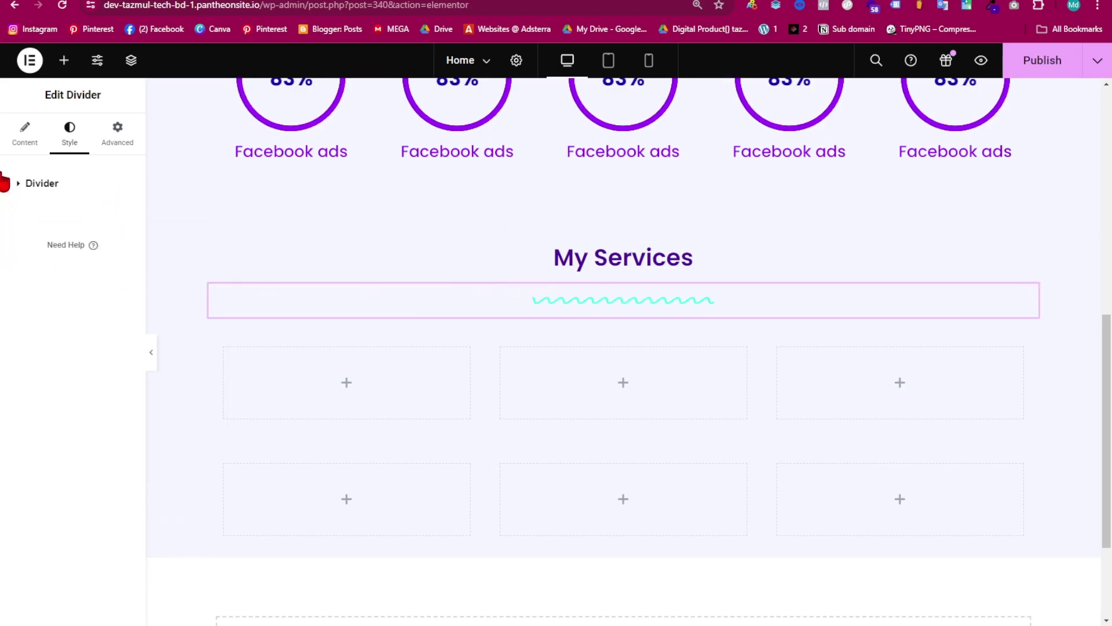
click(24, 185)
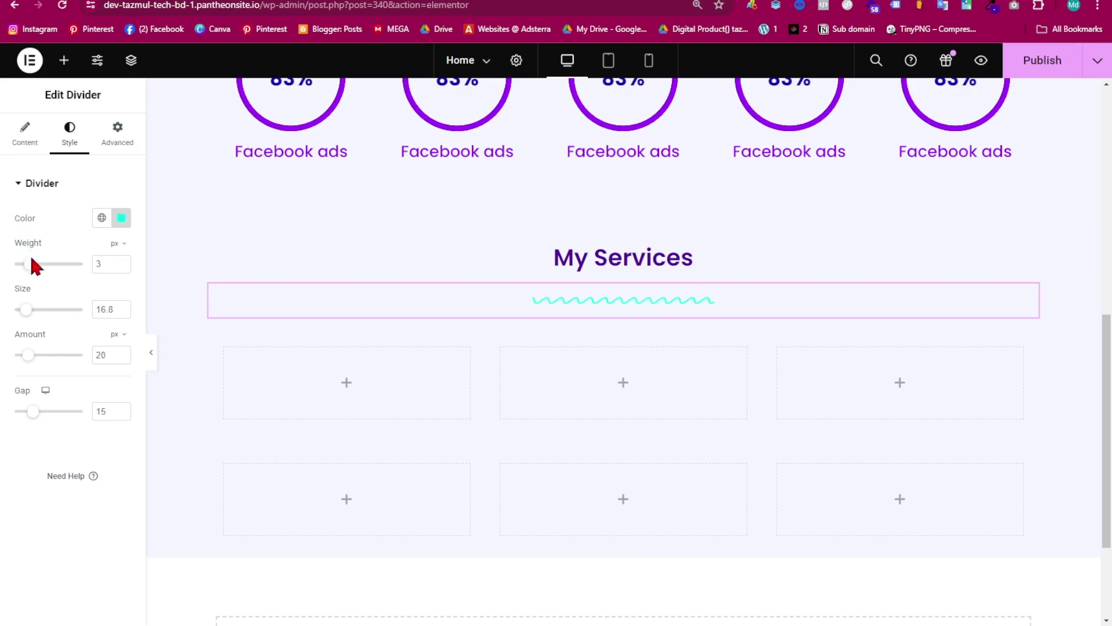
drag(30, 270, 37, 278)
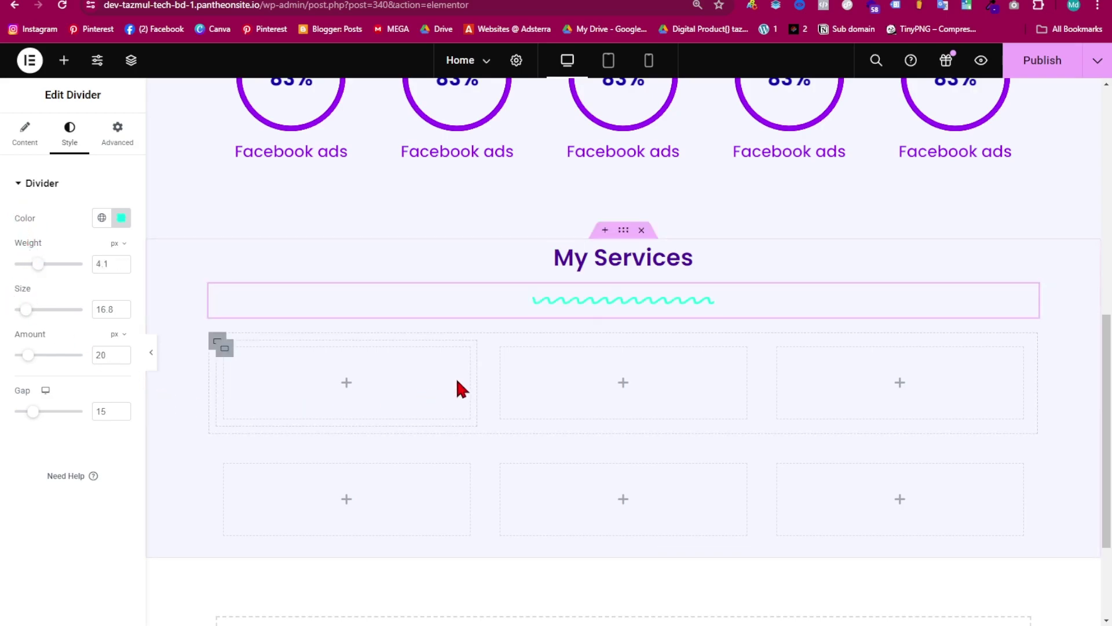
- Make the 'My Services' heading size 47 and bold
click(600, 265)
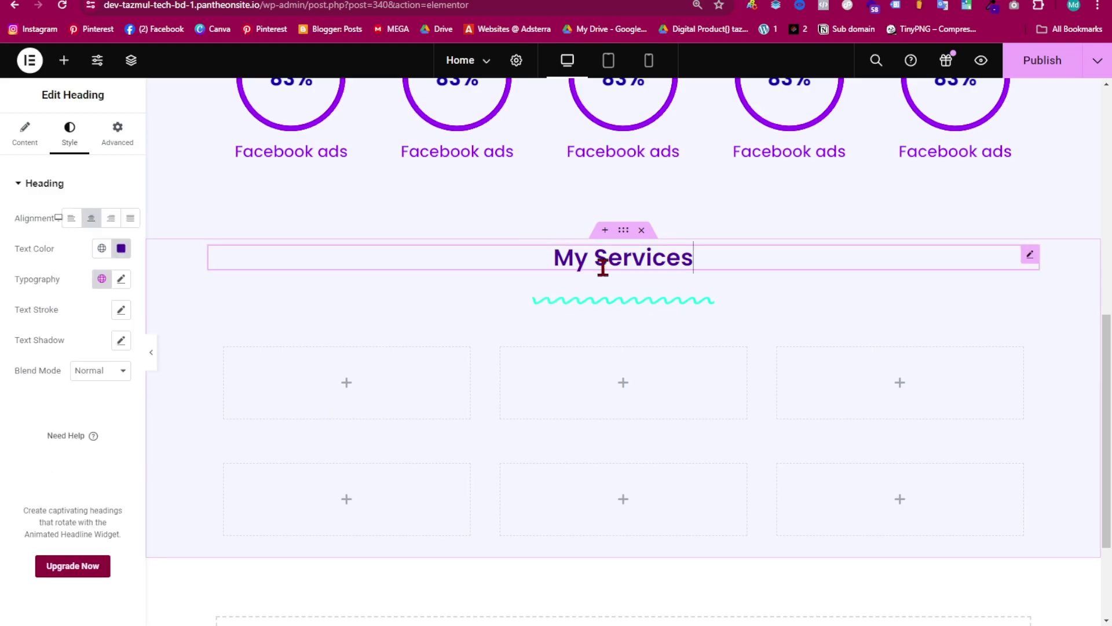
click(120, 280)
drag(21, 401, 33, 403)
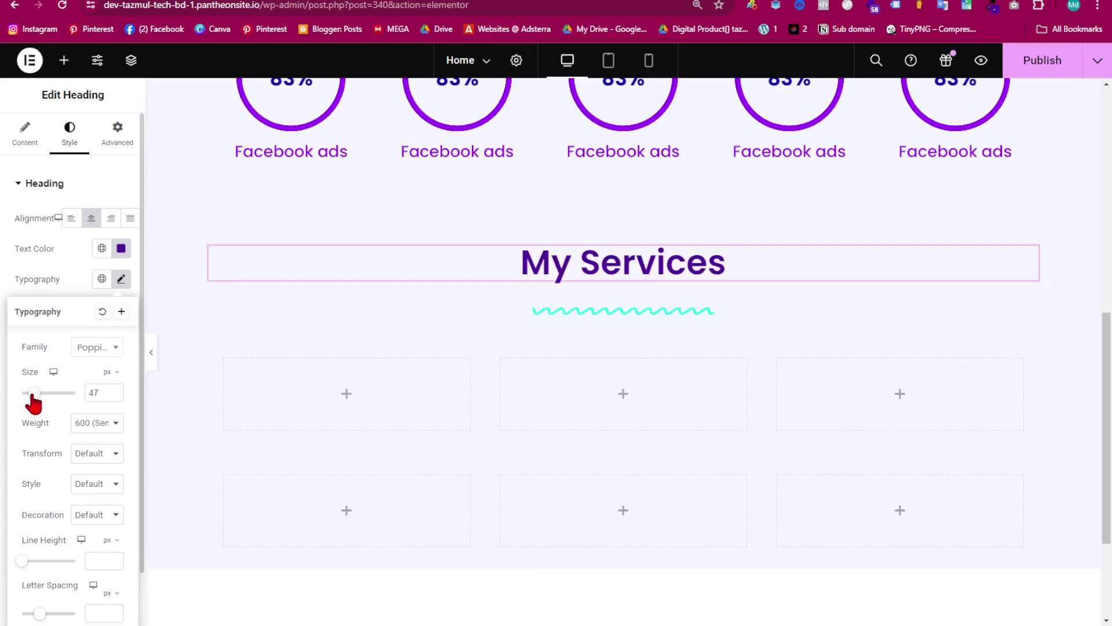
scroll(68, 442, down, 1)
click(81, 359)
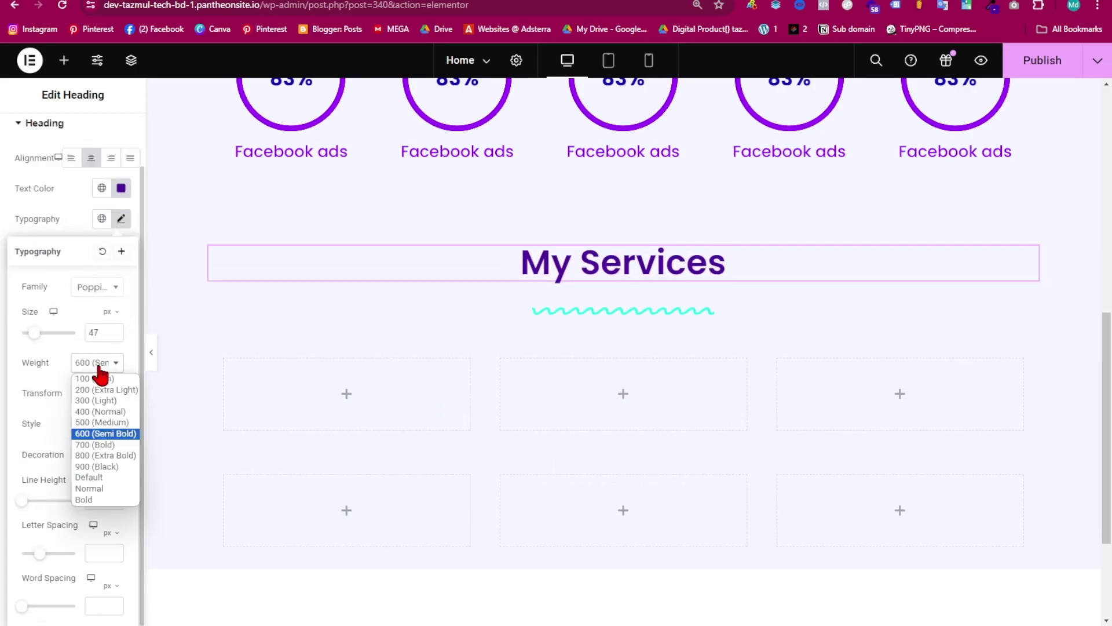
click(96, 501)
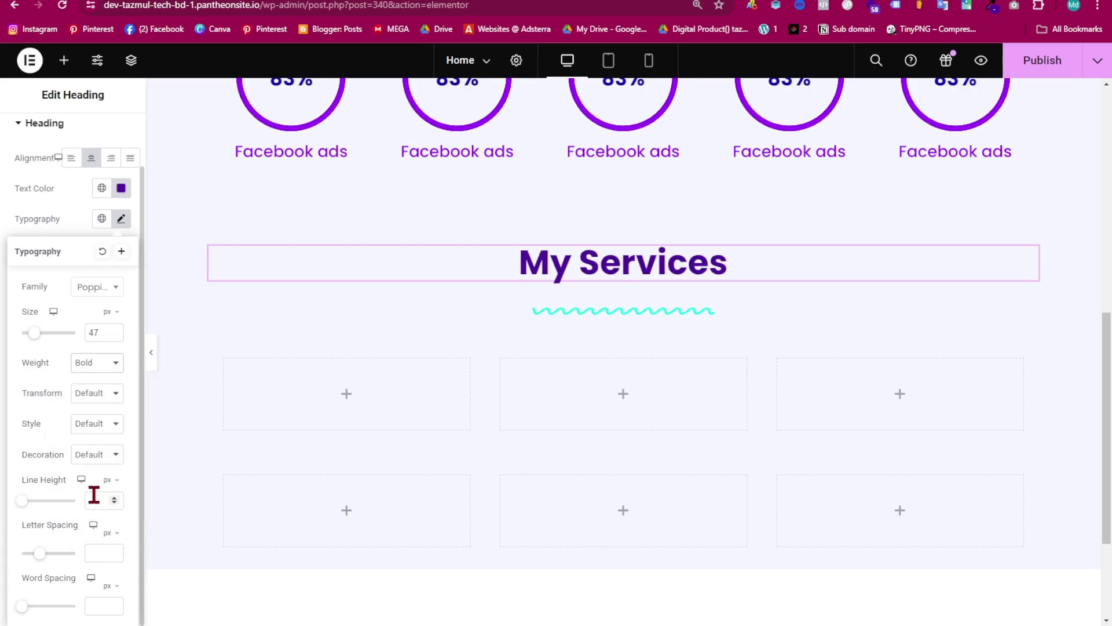
- Give the wavy divider a -1 px top margin to tuck it under the heading
click(628, 314)
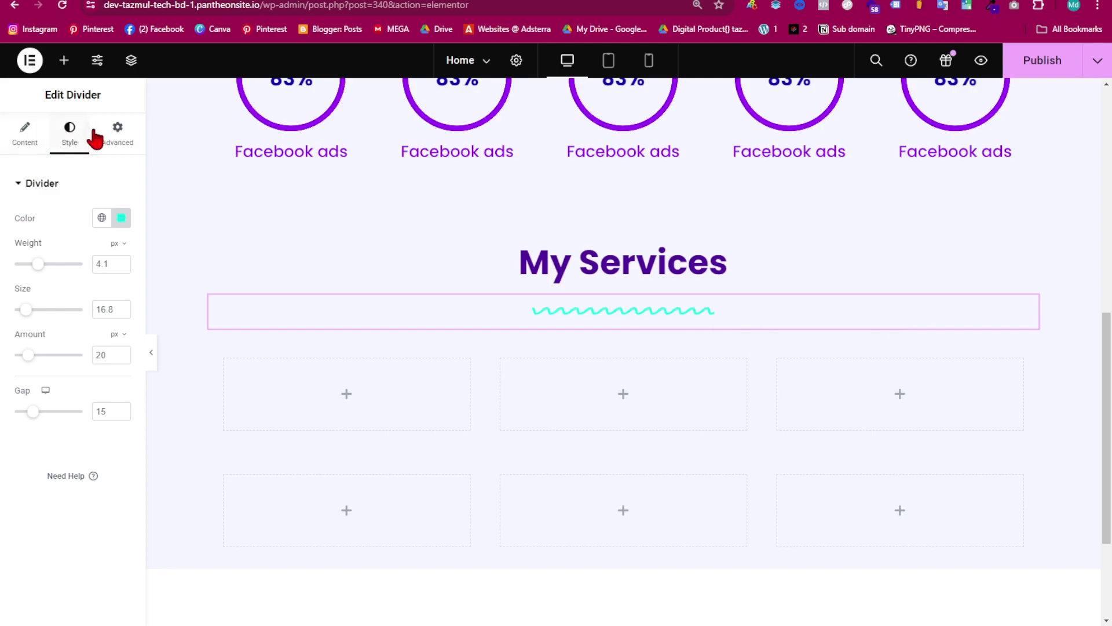
click(117, 135)
click(121, 235)
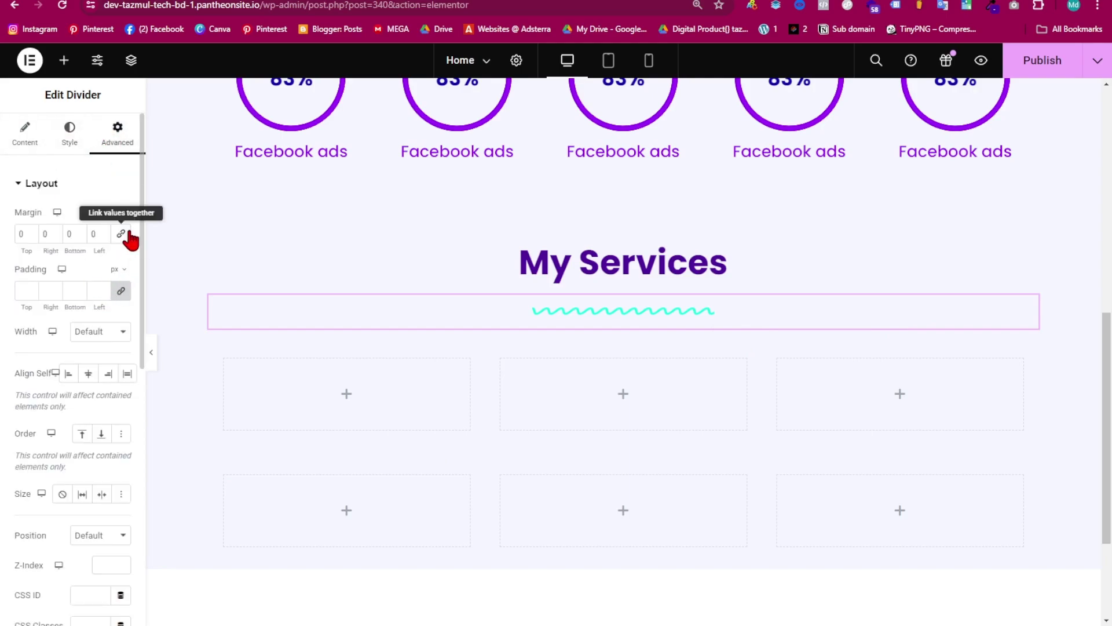
click(31, 234)
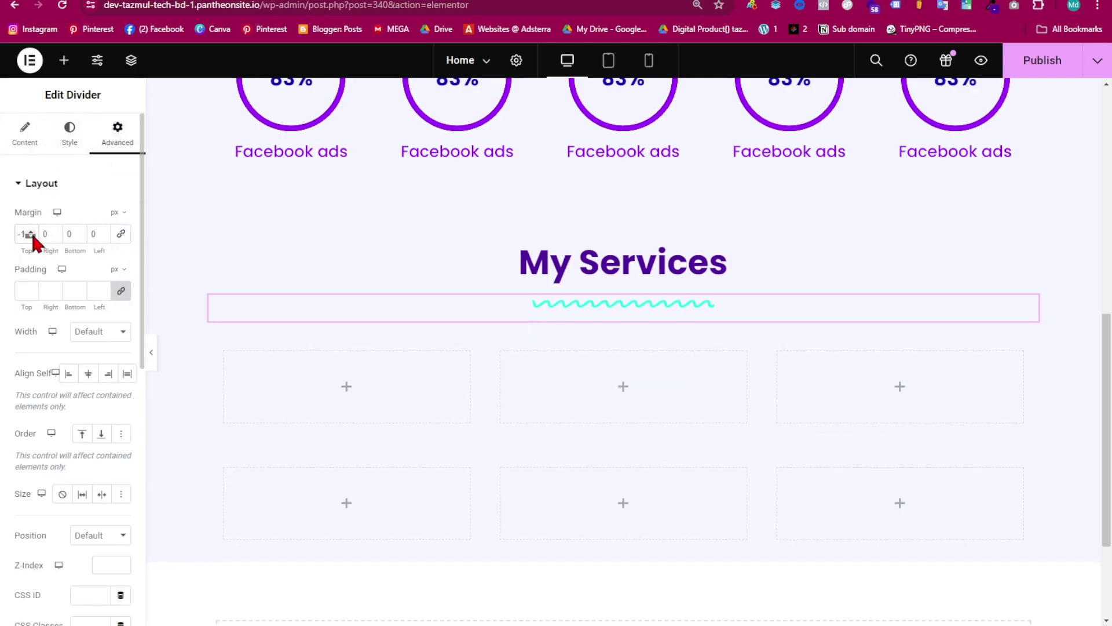
click(32, 232)
click(31, 235)
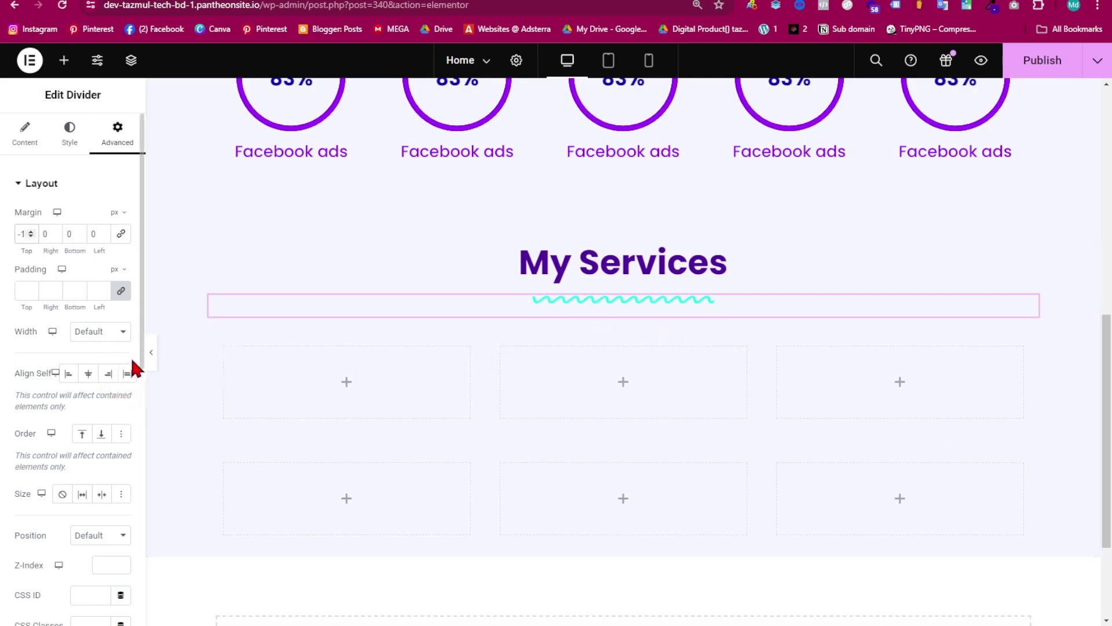
click(151, 352)
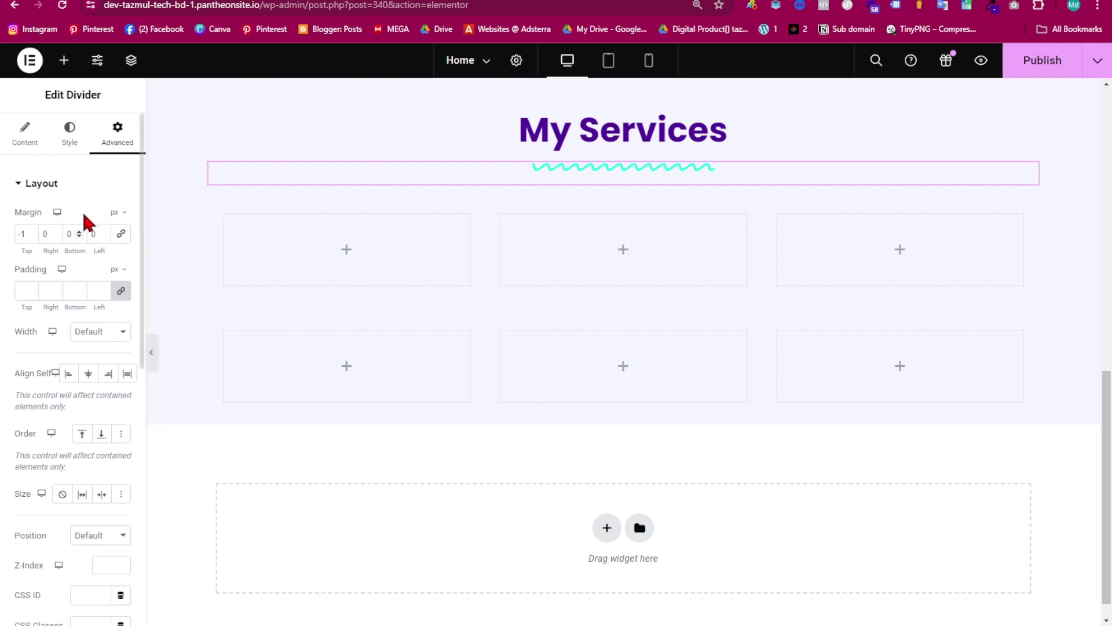
- Search the widgets for 'ima' and drag an Image Box into the first service column
click(65, 65)
click(85, 160)
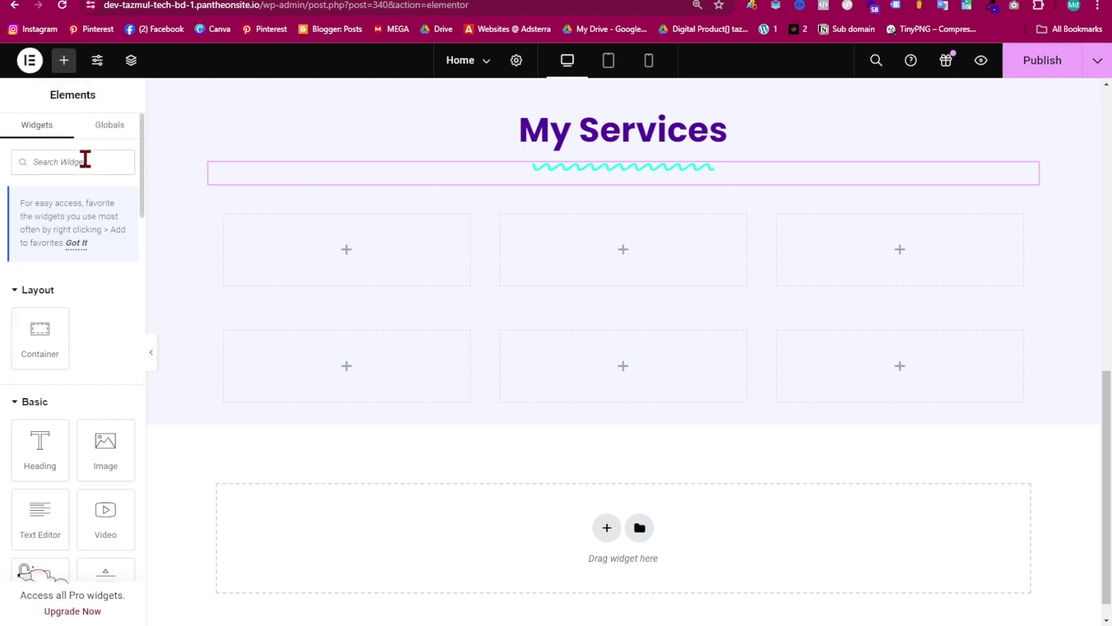
text(i)
key(BackSpace)
text(ima)
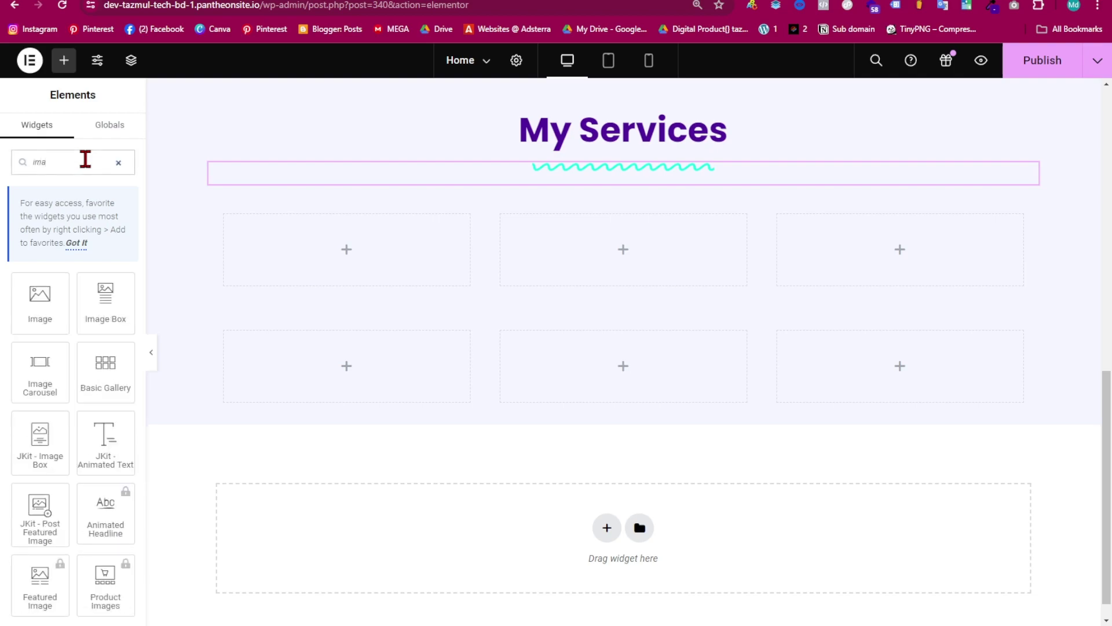
drag(100, 318, 294, 281)
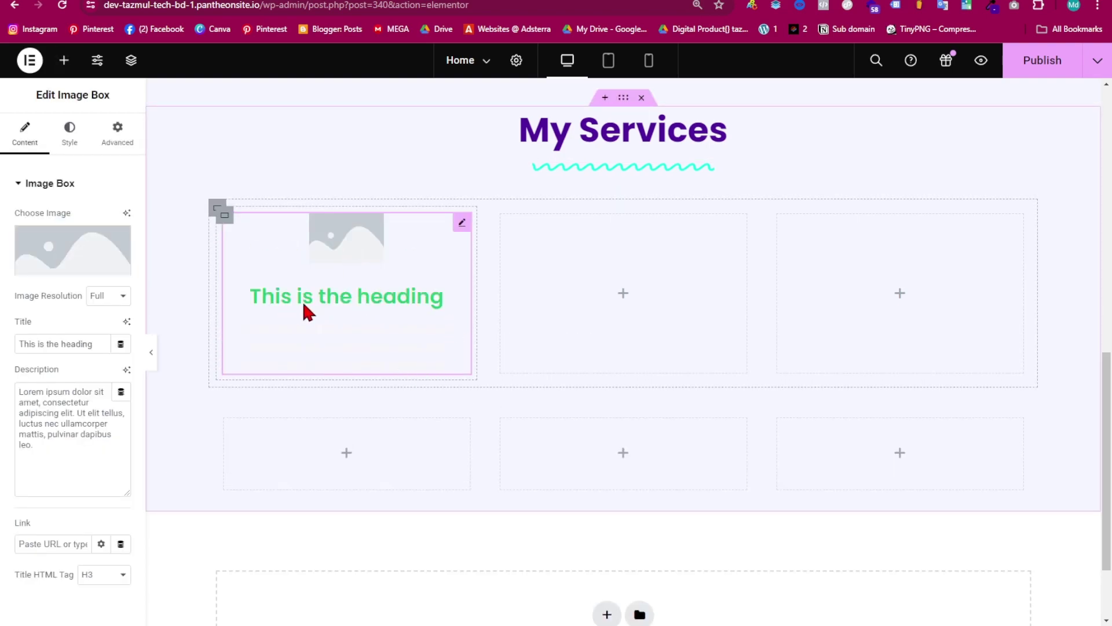
drag(263, 326, 301, 315)
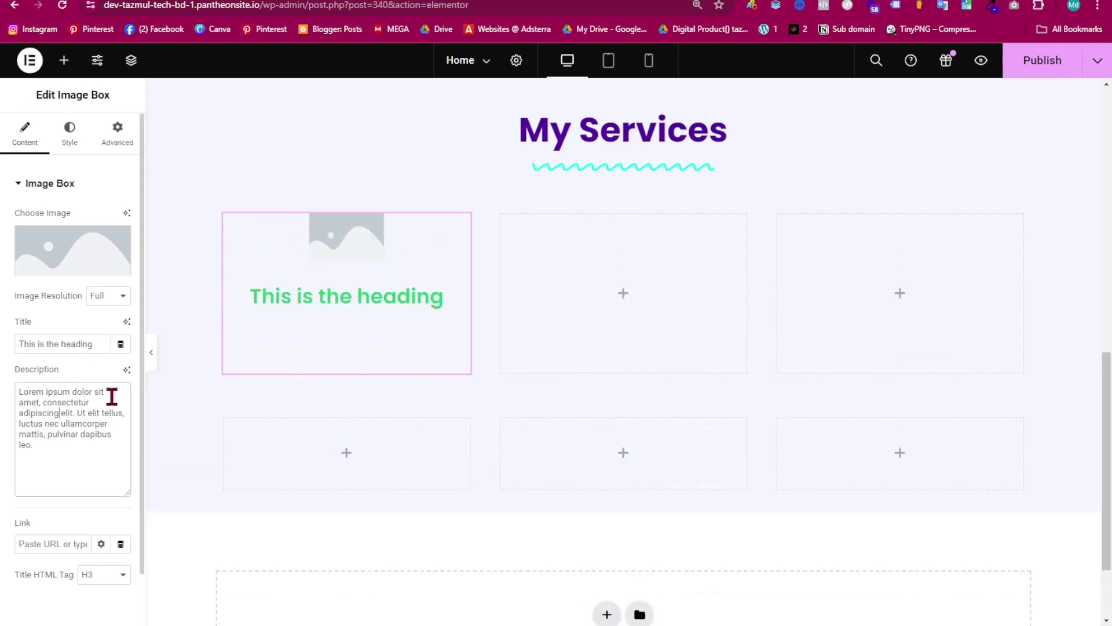
click(79, 404)
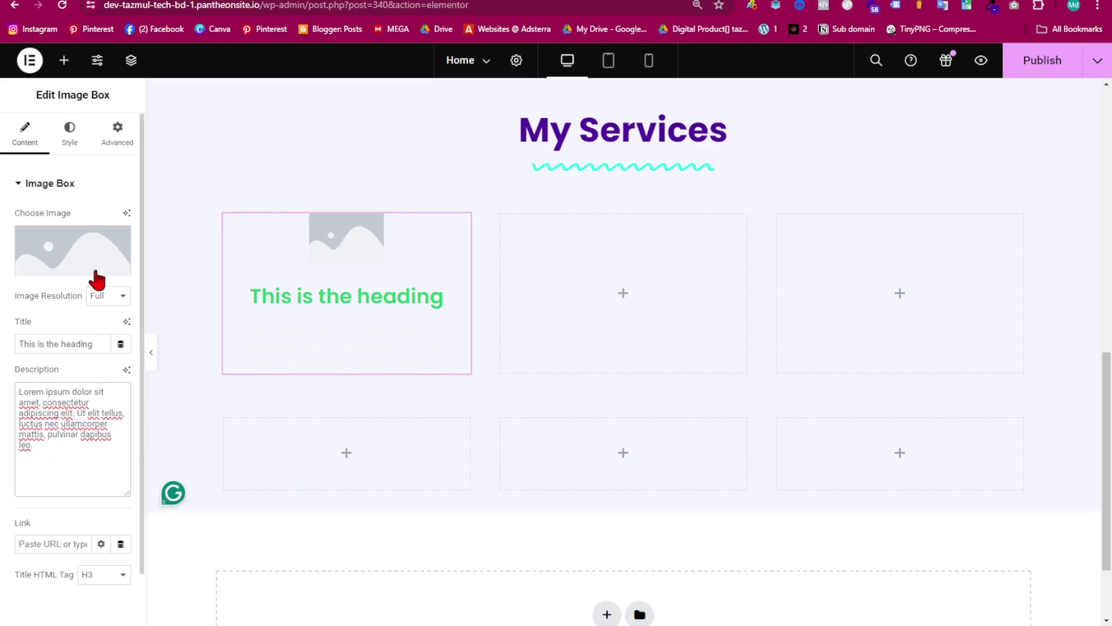
mouse_move(76, 246)
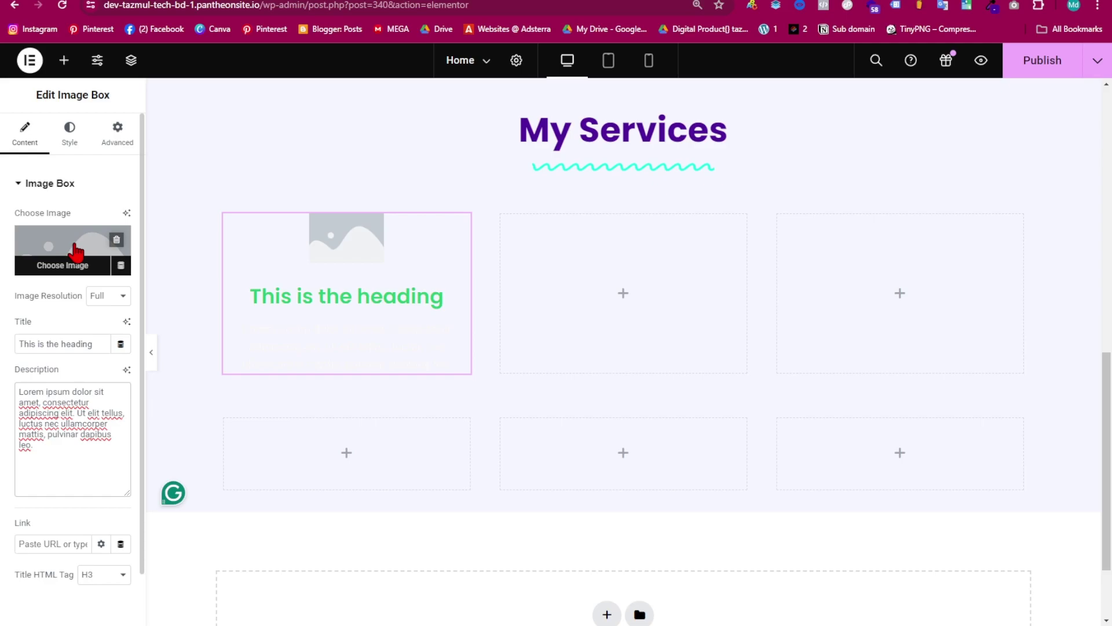
- Replace the image box's placeholder picture with Photoshop.png from the Media Library
click(77, 252)
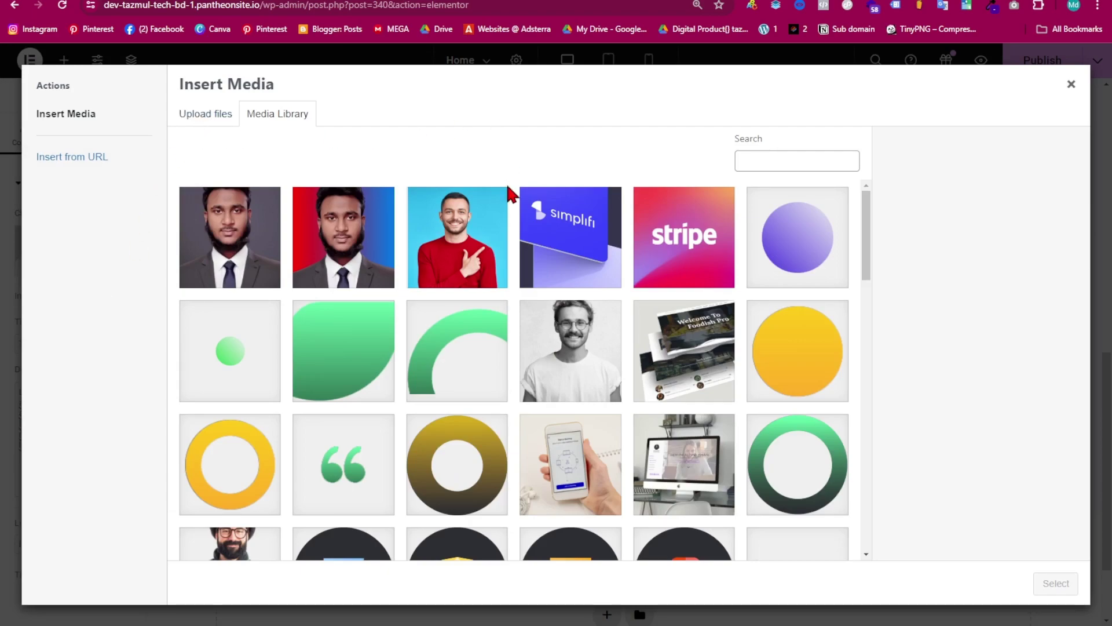
scroll(498, 232, down, 5)
scroll(371, 498, down, 5)
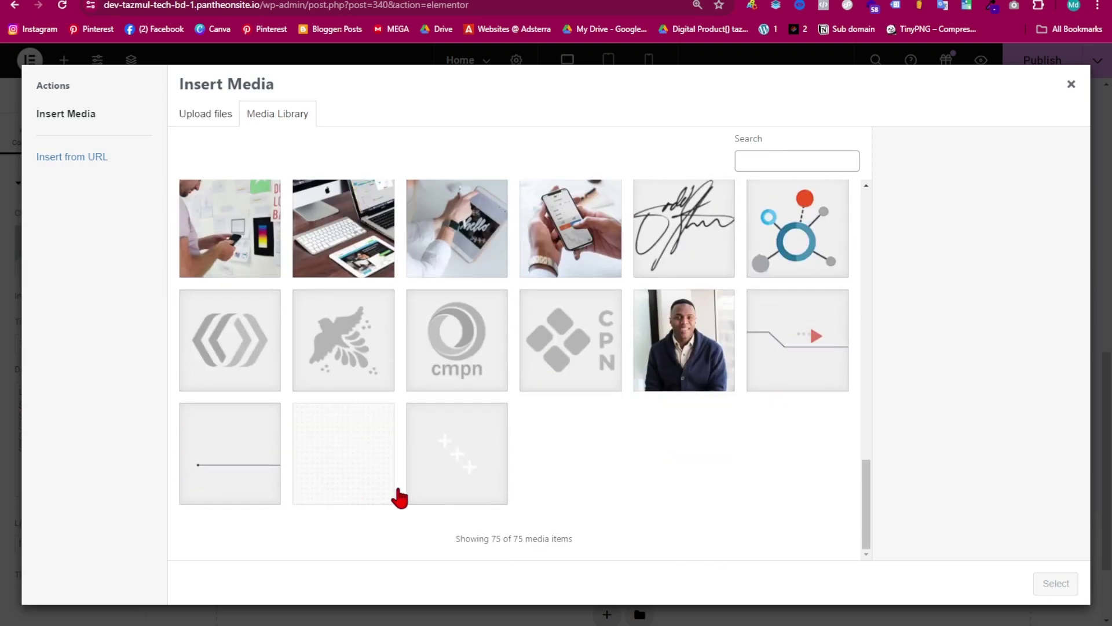
scroll(304, 510, up, 15)
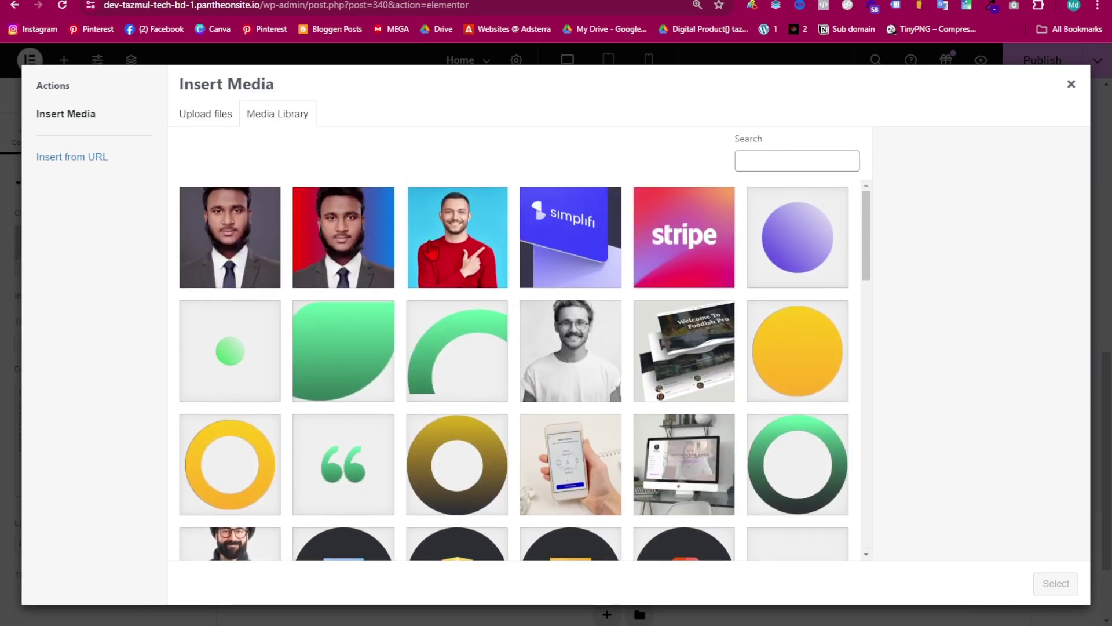
scroll(499, 330, down, 5)
scroll(472, 350, up, 3)
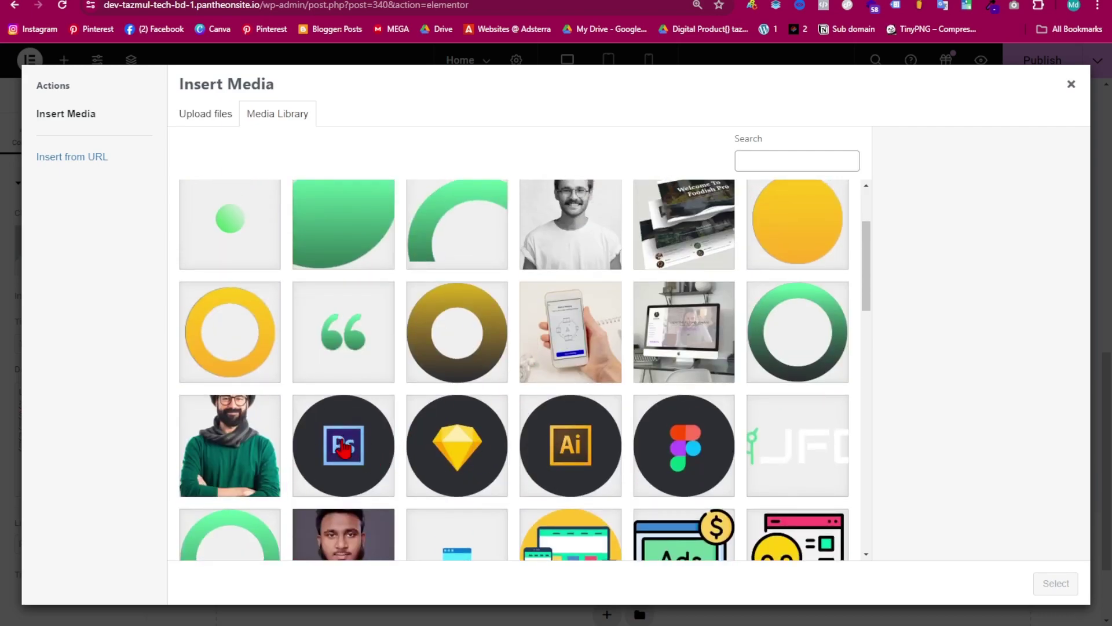
click(344, 447)
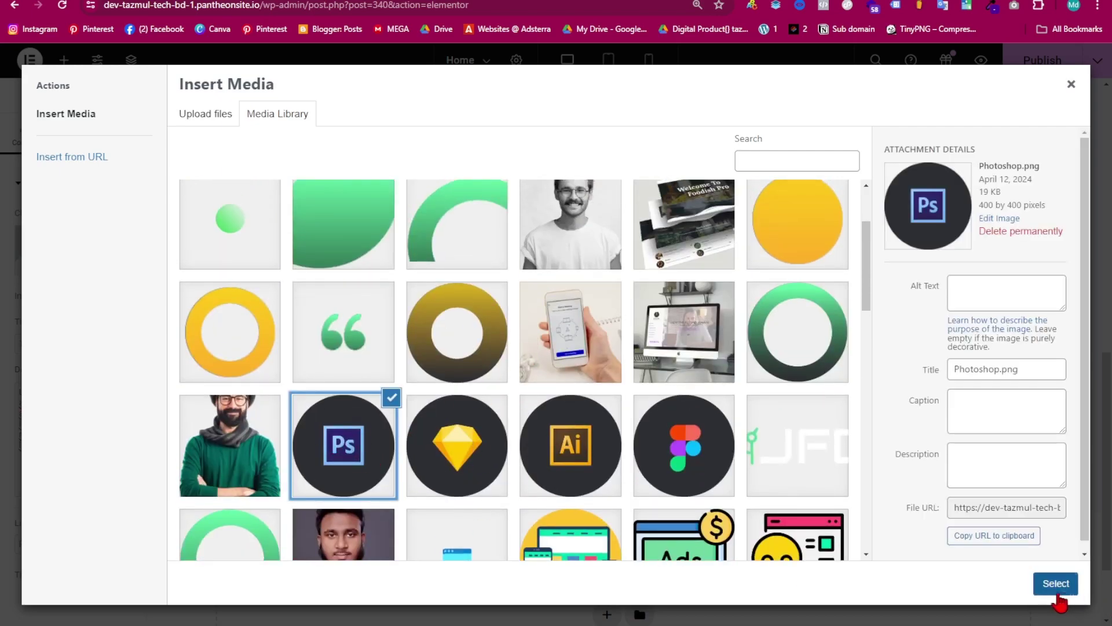
click(1058, 586)
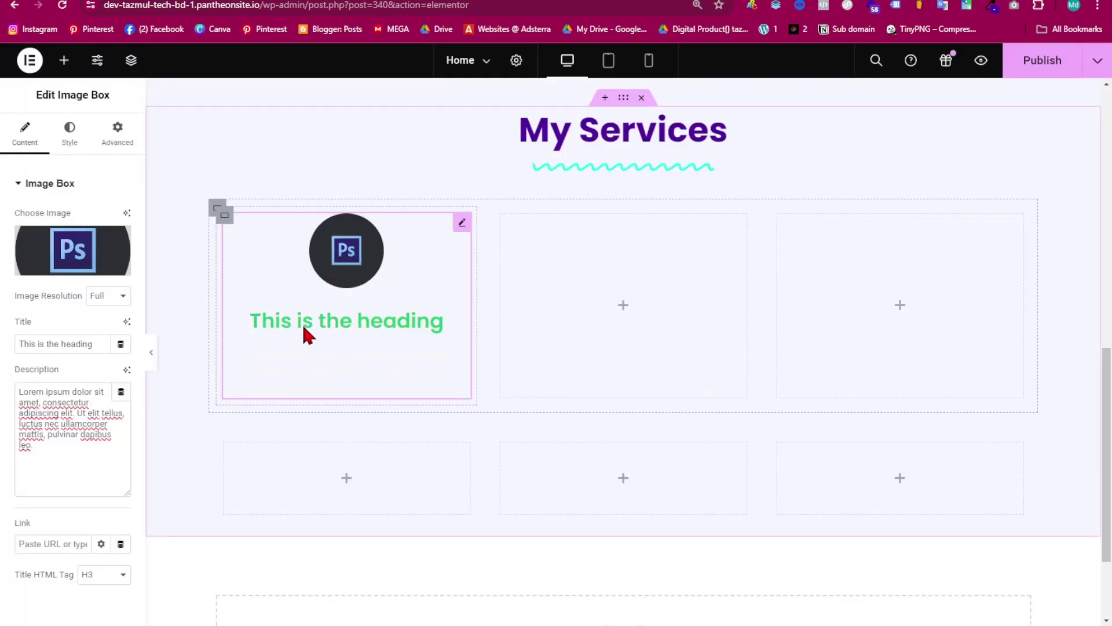
- Replace the placeholder box title with 'Website Creation' copied from the services notes
drag(92, 343, 2, 355)
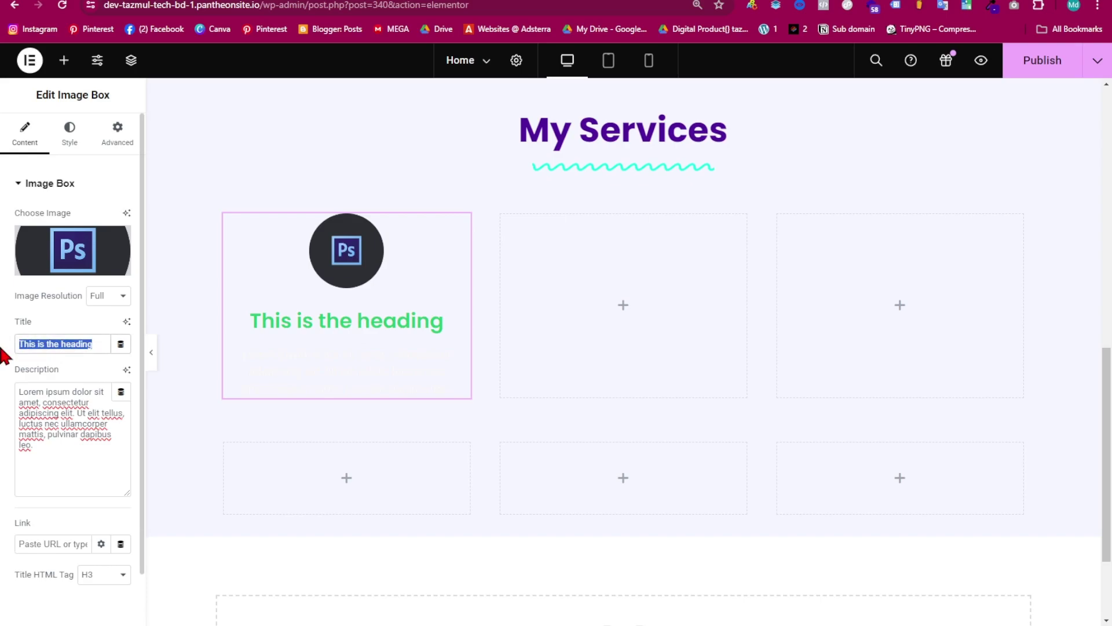
key(BackSpace)
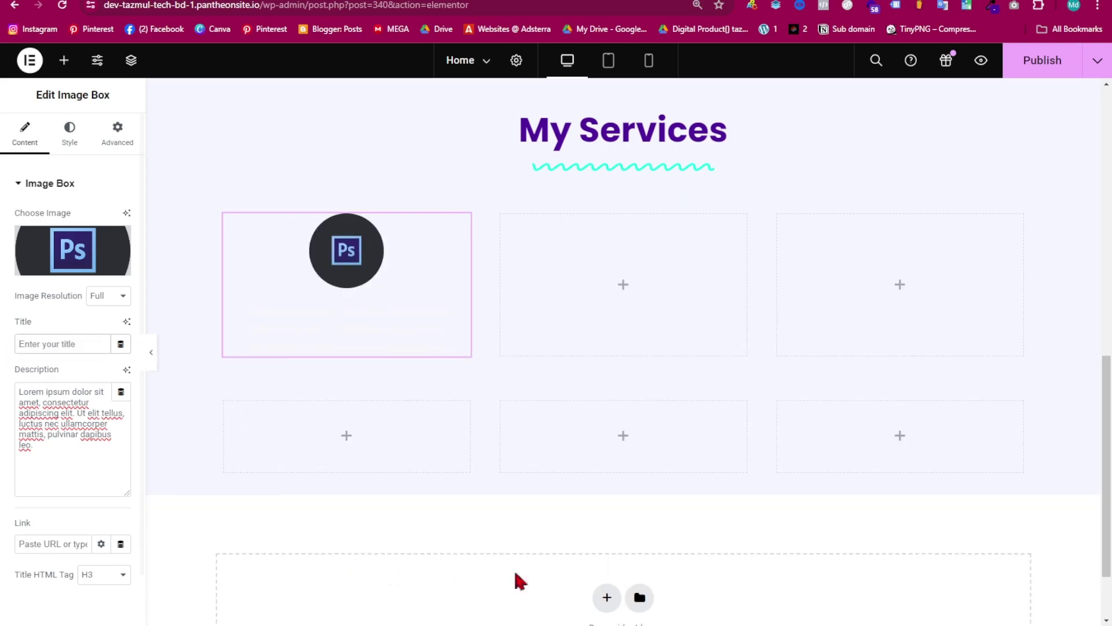
click(687, 565)
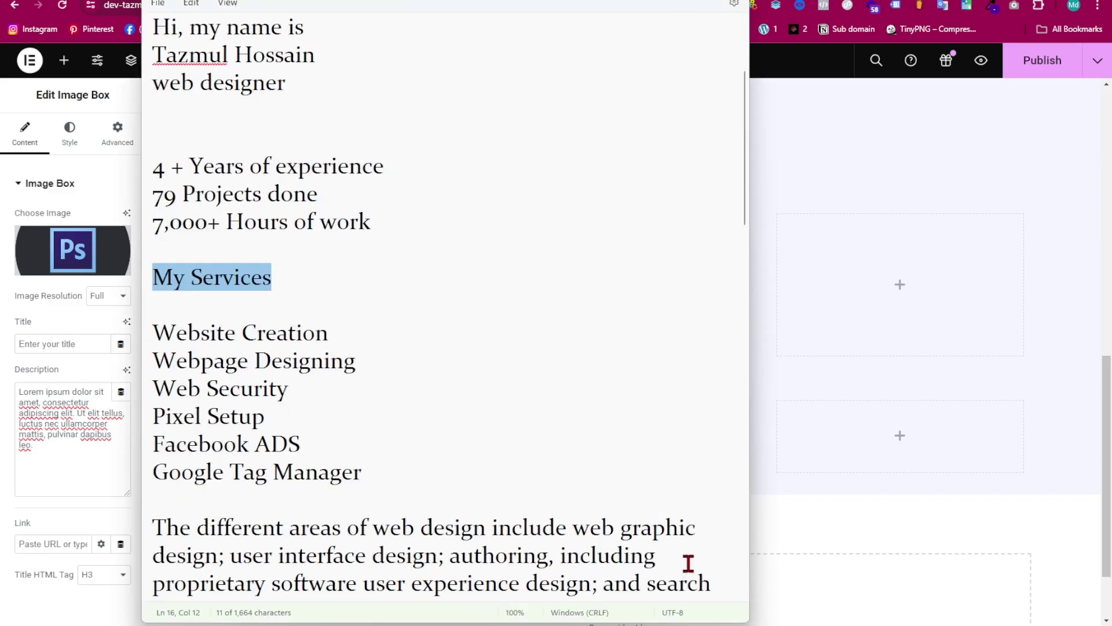
click(341, 338)
drag(340, 338, 157, 336)
key(ctrl+c)
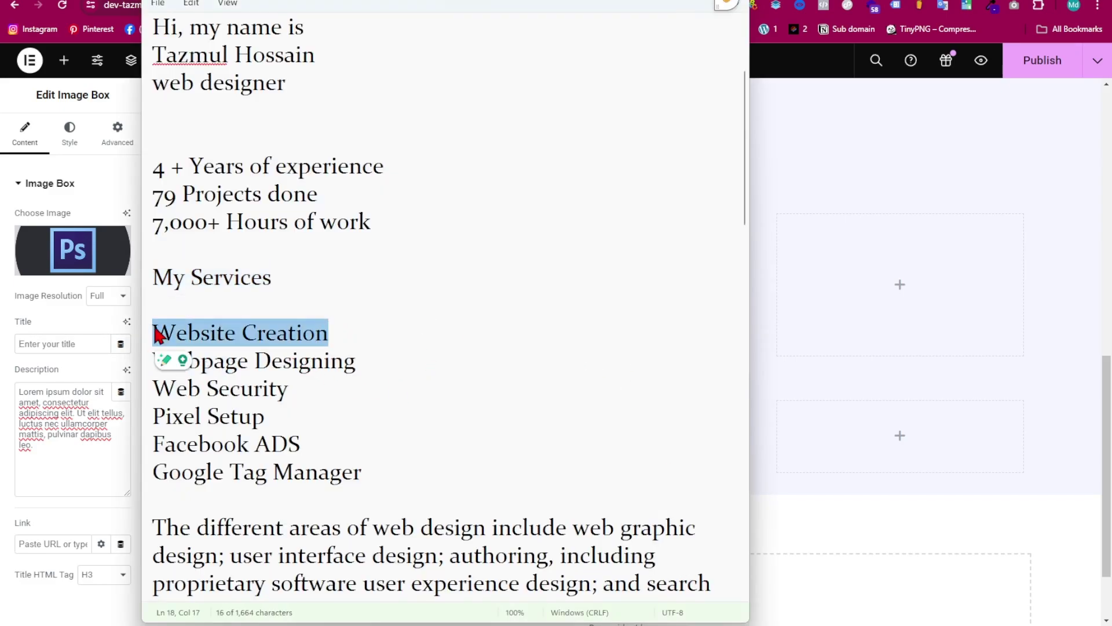
click(36, 344)
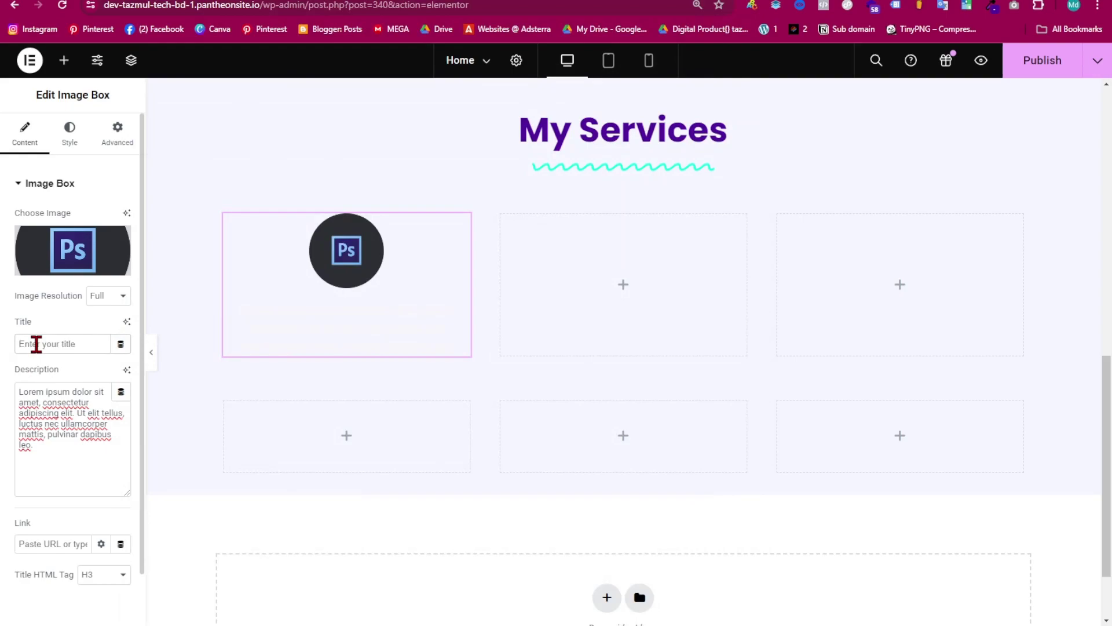
key(ctrl+v)
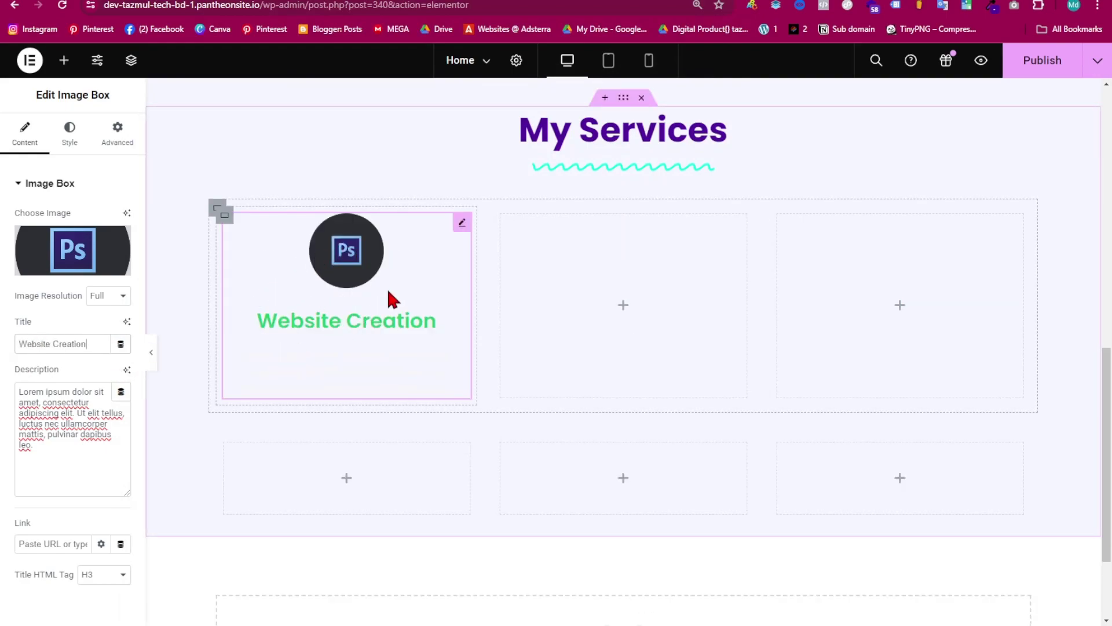
- Select the card's whole placeholder description text for editing
scroll(429, 295, up, 10)
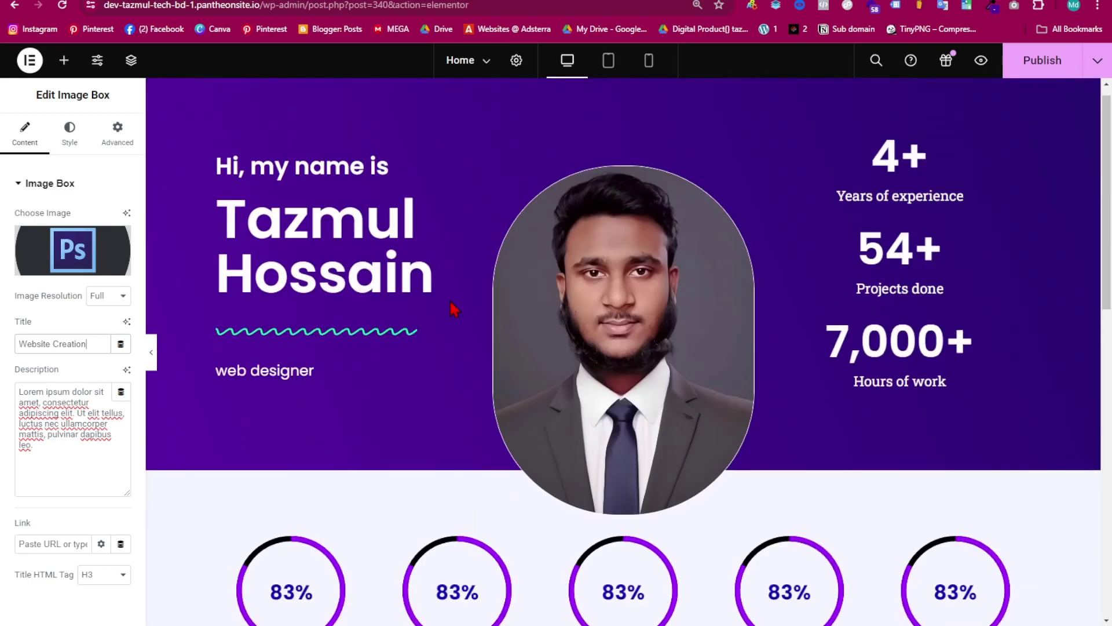
scroll(510, 365, down, 7)
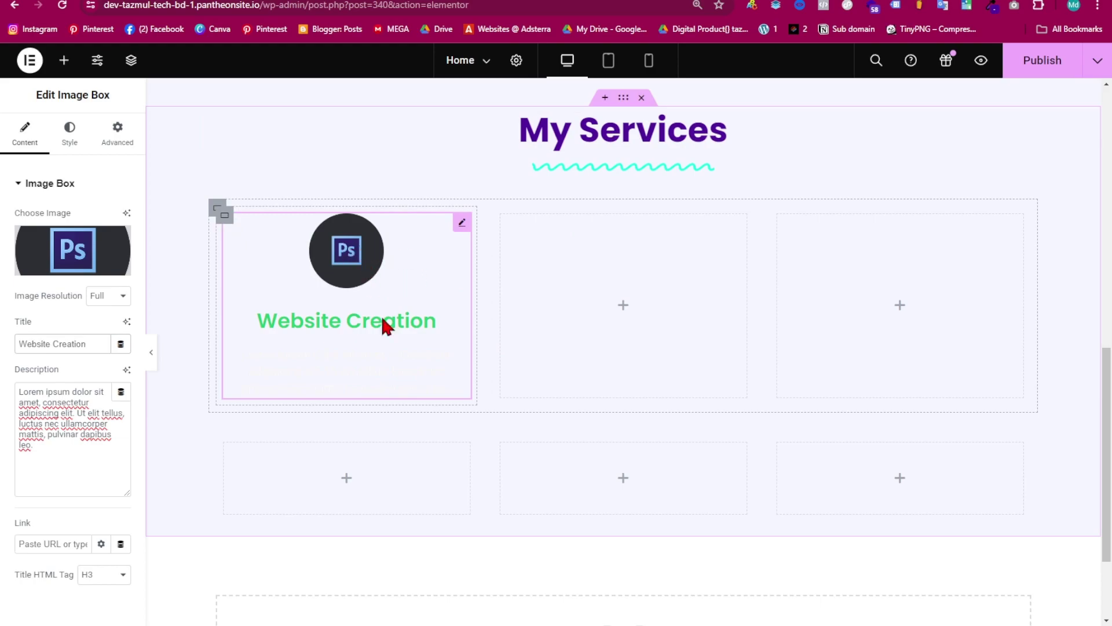
click(341, 365)
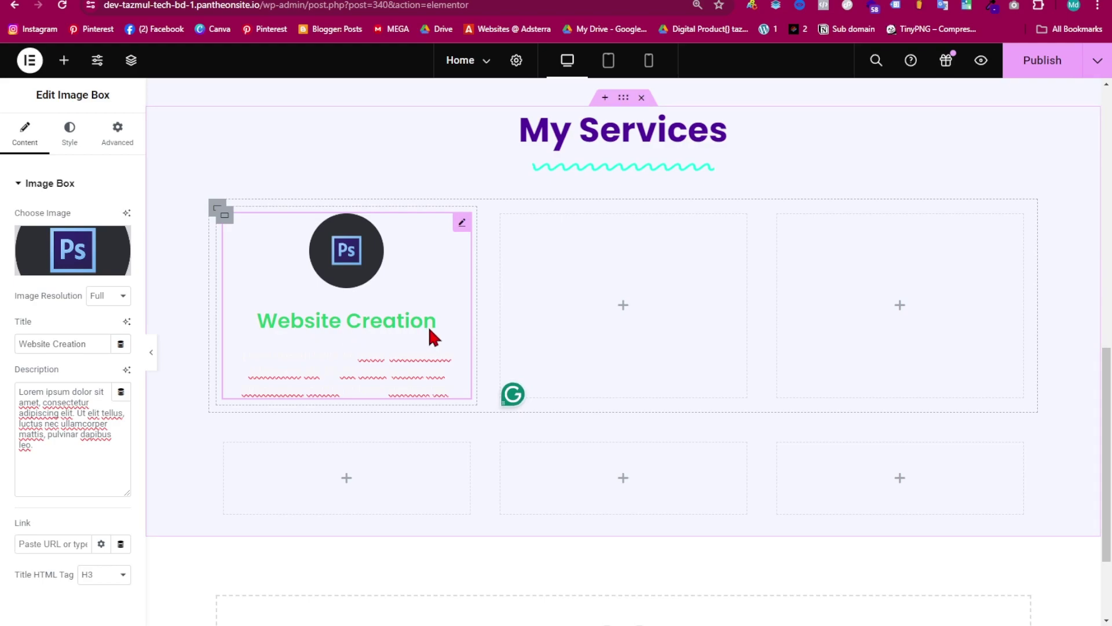
drag(50, 462, 5, 389)
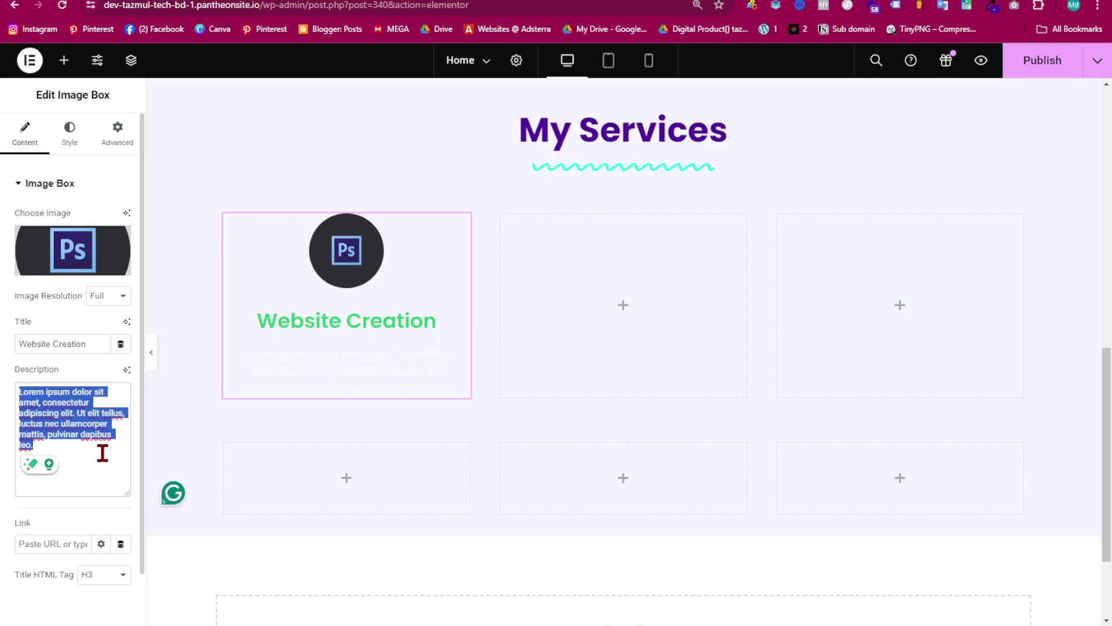
- Shrink the Photoshop icon to 23% width, keeping the icon spacing at 15
click(71, 134)
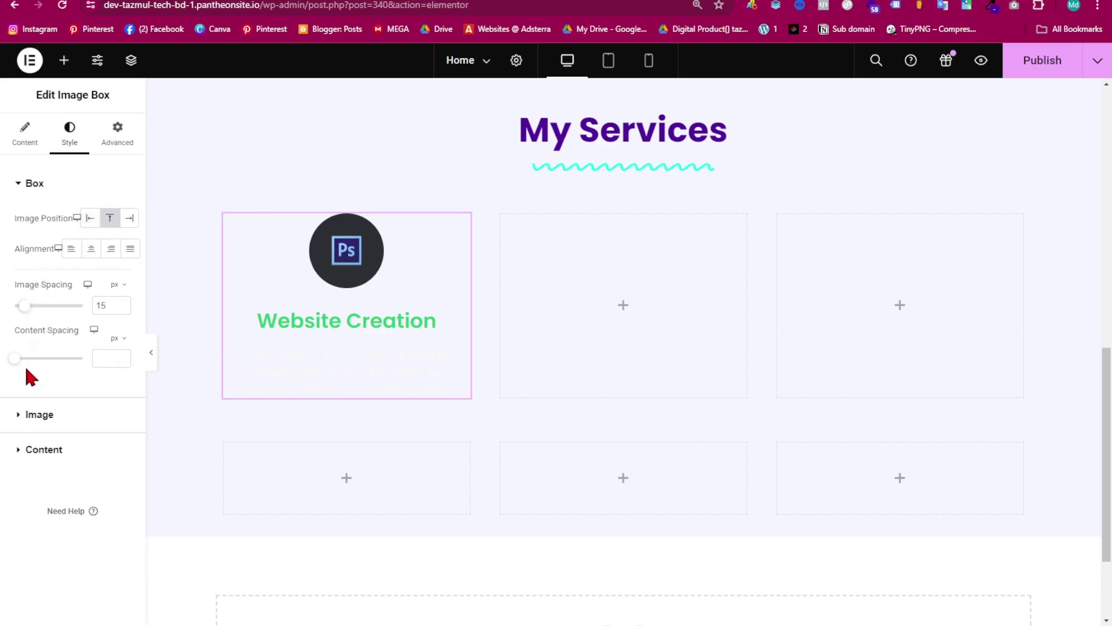
mouse_move(27, 314)
mouse_down()
mouse_move(75, 315)
mouse_move(27, 330)
mouse_up()
click(122, 308)
click(122, 308)
click(23, 415)
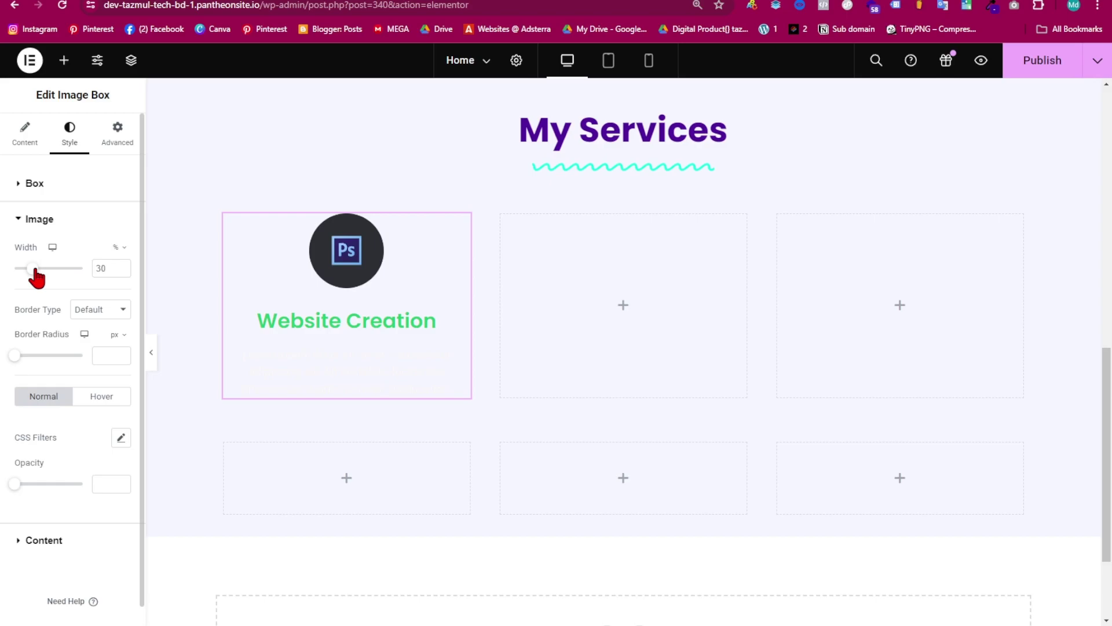
drag(34, 270, 29, 276)
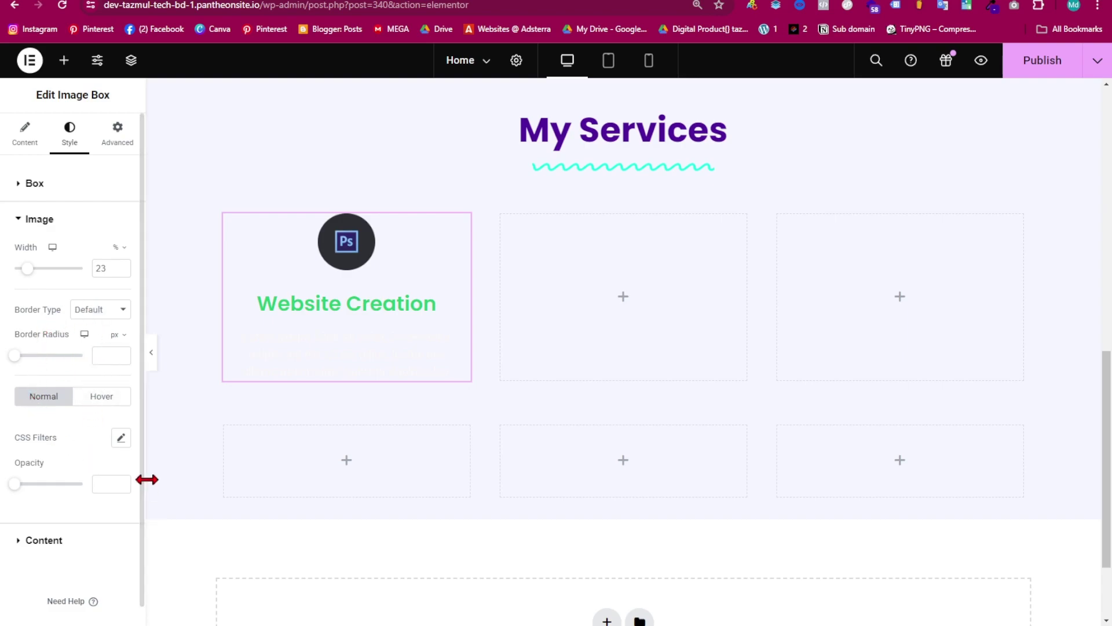
scroll(92, 477, down, 1)
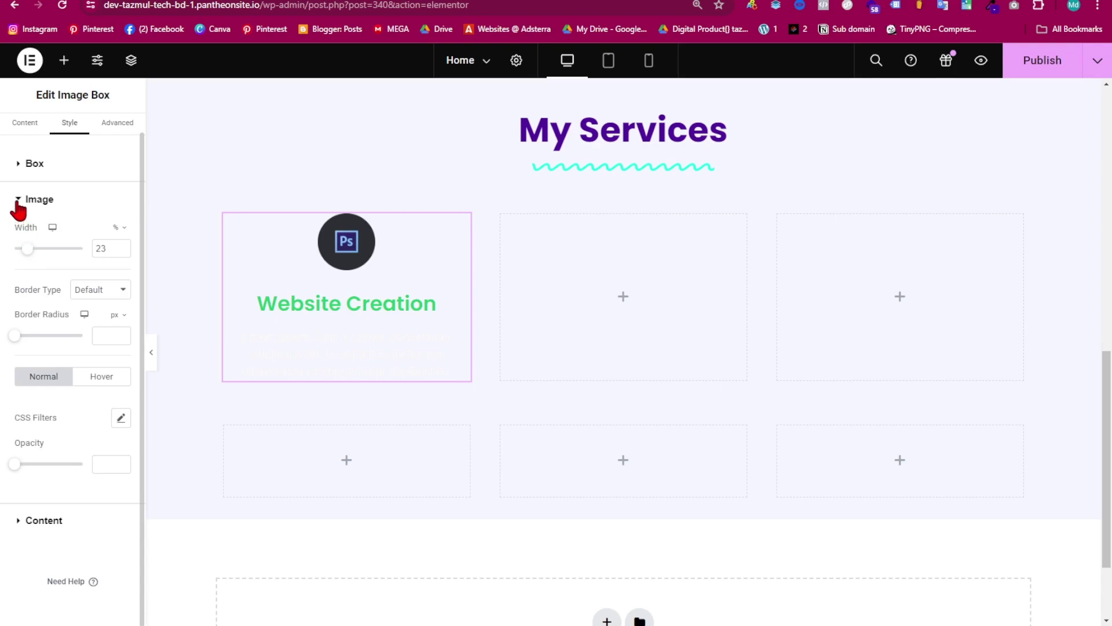
click(20, 206)
- Color the card title purple and the description dark red (#6E2525)
click(22, 257)
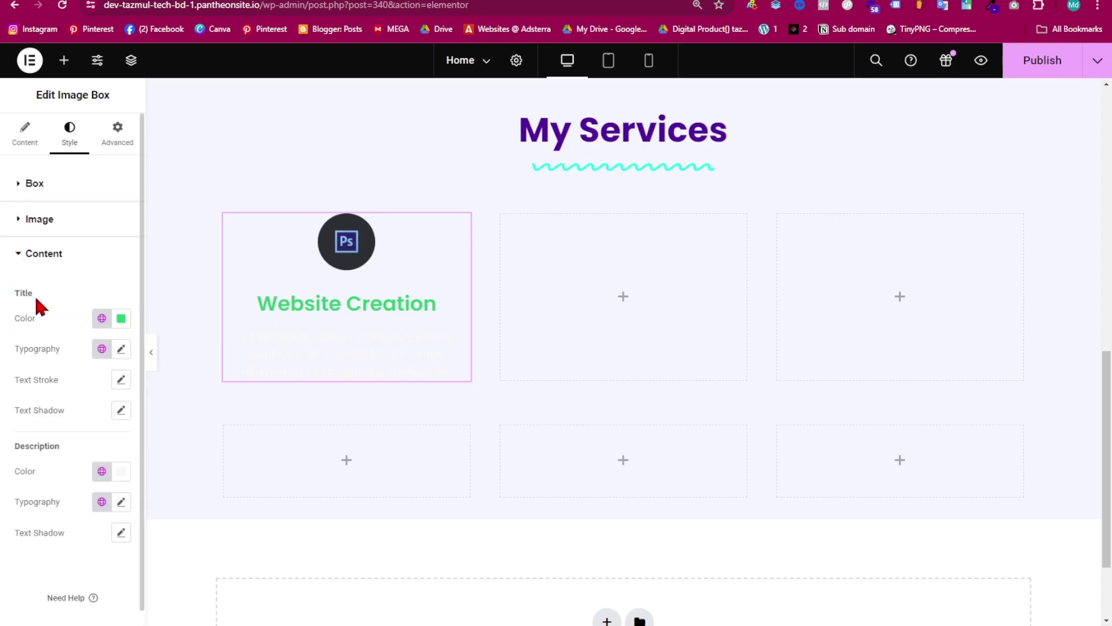
click(119, 320)
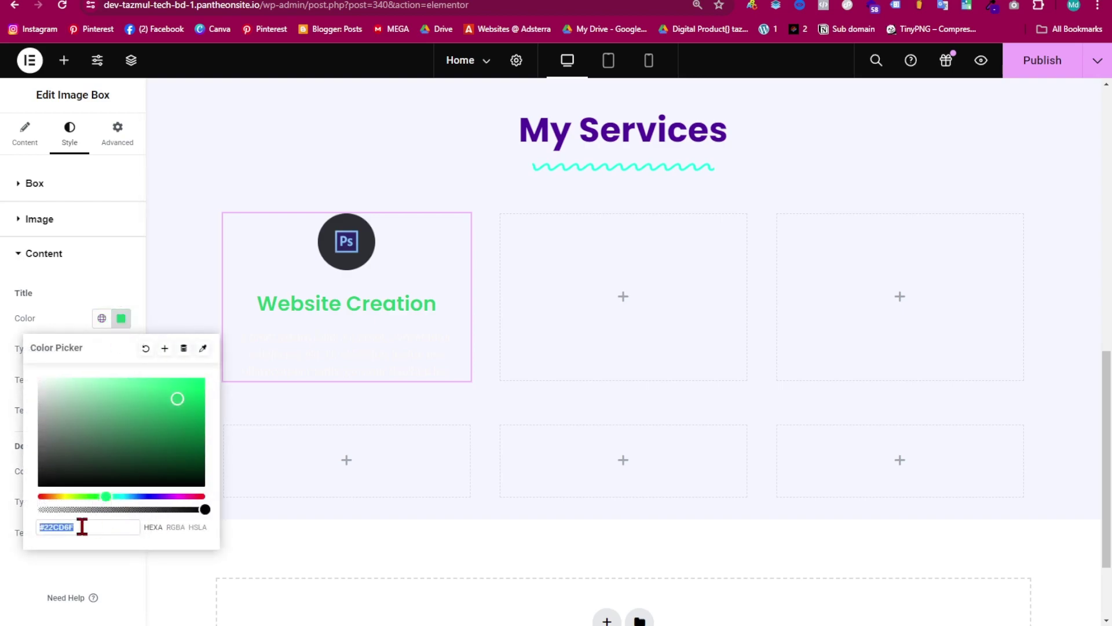
key(ctrl+v)
scroll(596, 452, up, 2)
click(97, 258)
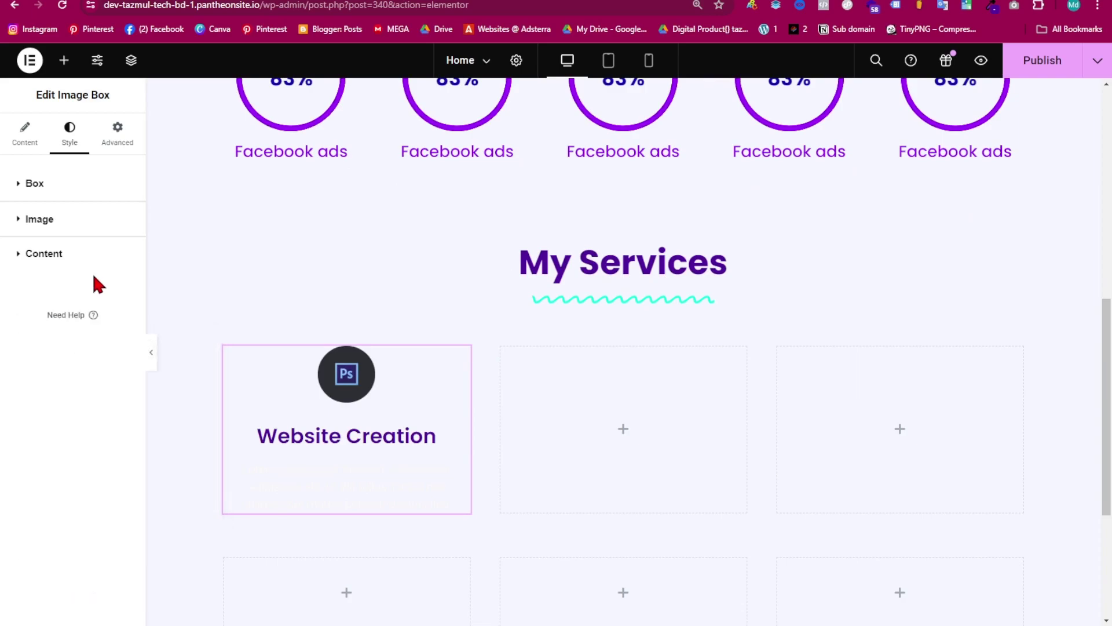
click(73, 255)
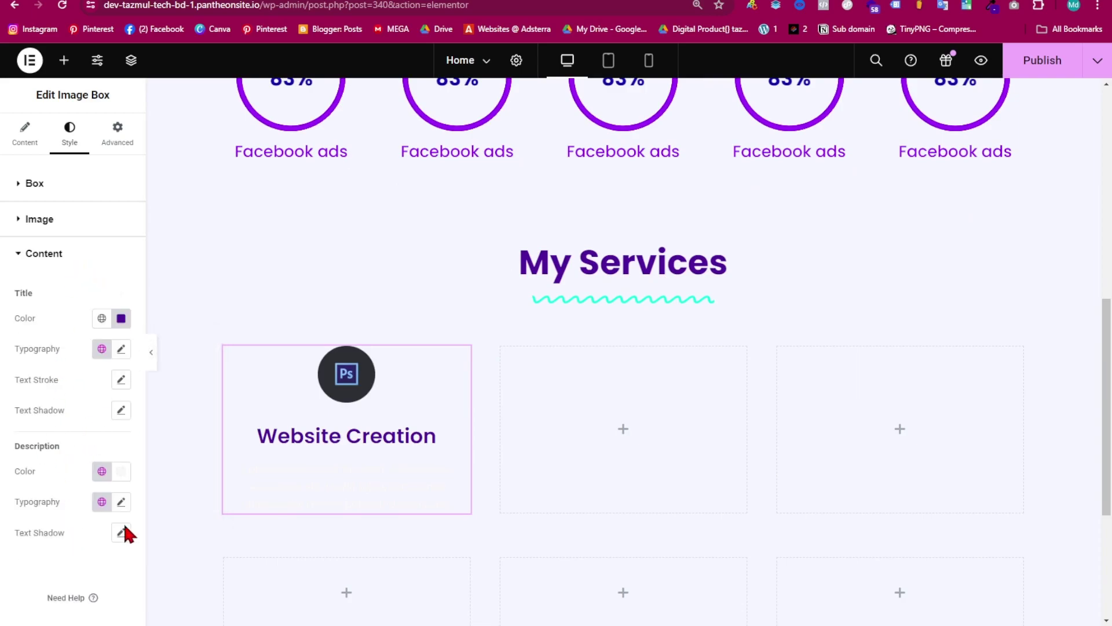
click(120, 472)
mouse_move(180, 365)
mouse_down()
mouse_move(103, 298)
mouse_move(82, 310)
mouse_move(62, 294)
mouse_move(46, 302)
mouse_move(146, 333)
mouse_move(33, 275)
mouse_move(144, 319)
mouse_move(147, 304)
mouse_move(148, 346)
mouse_up()
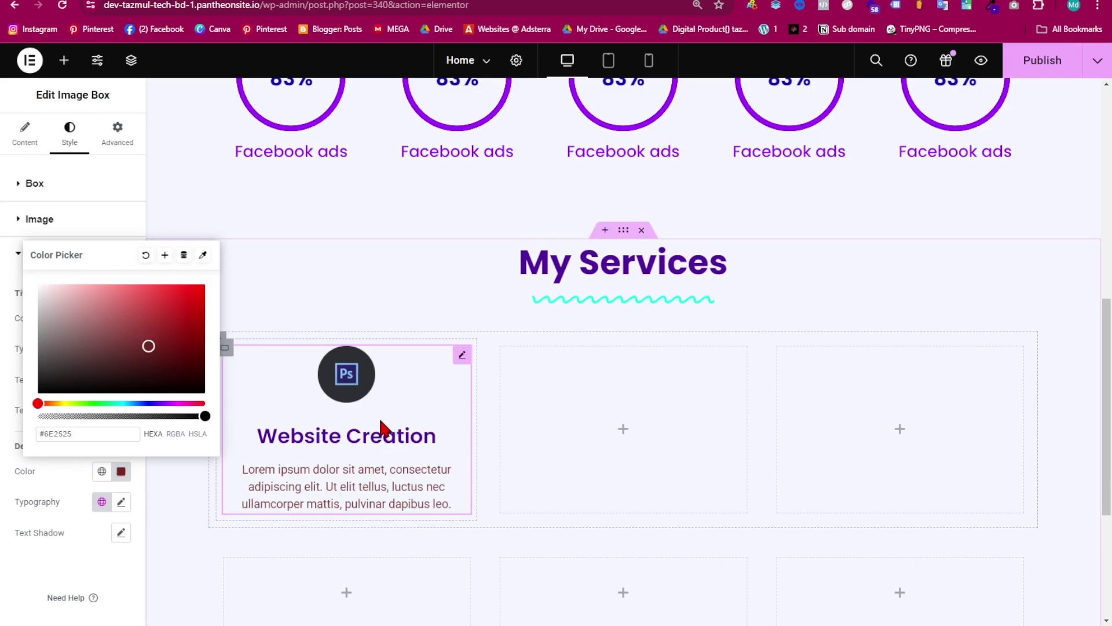
click(250, 362)
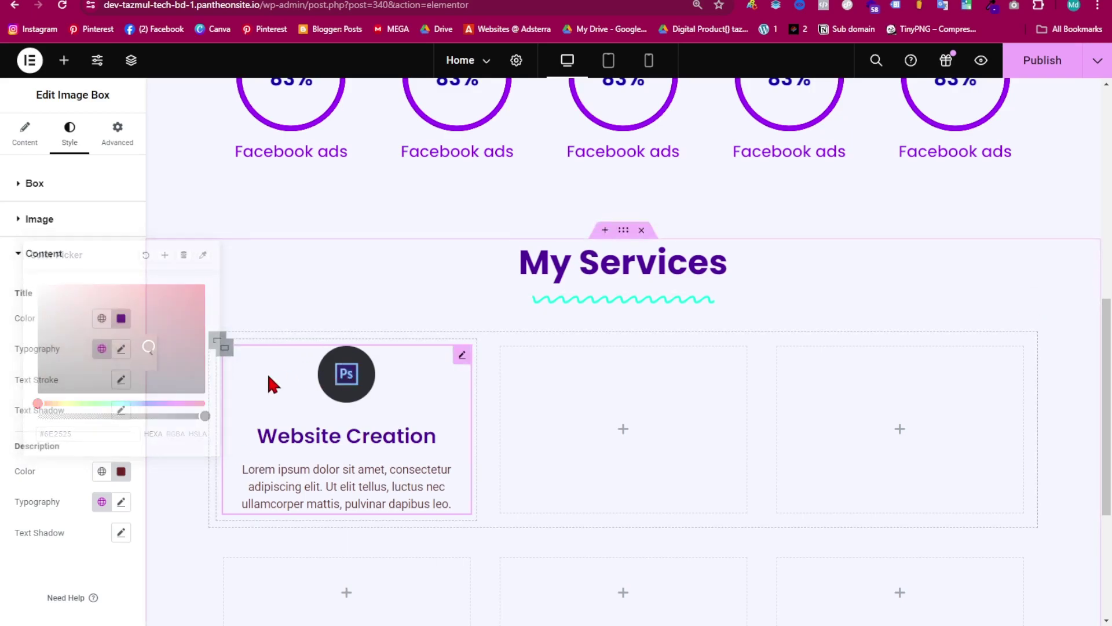
- Select the card's container and unlink its padding values
click(226, 355)
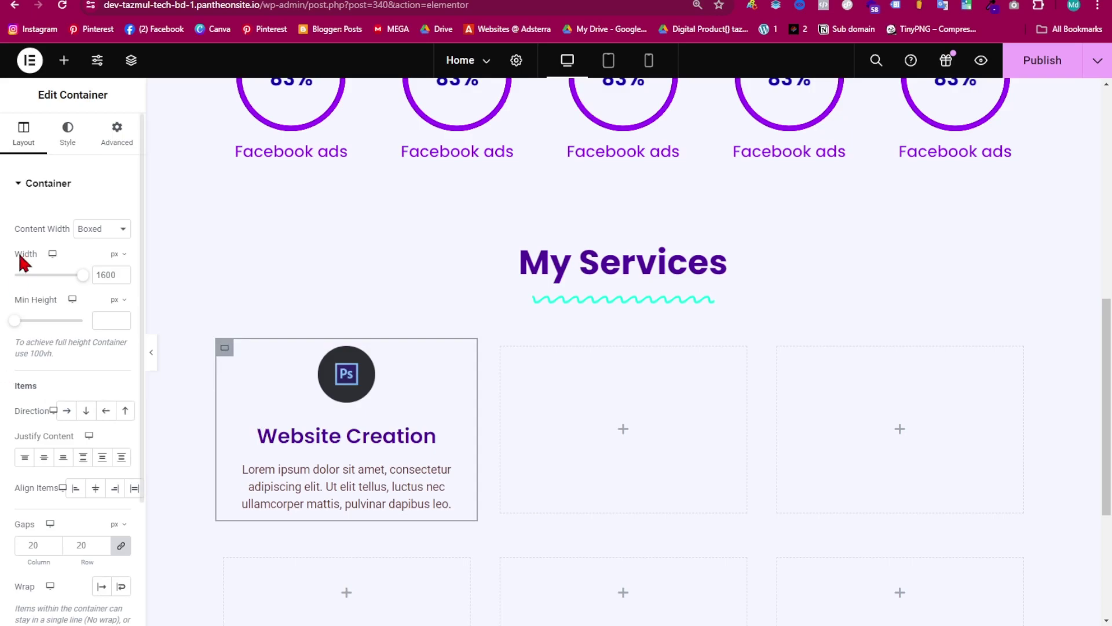
click(117, 139)
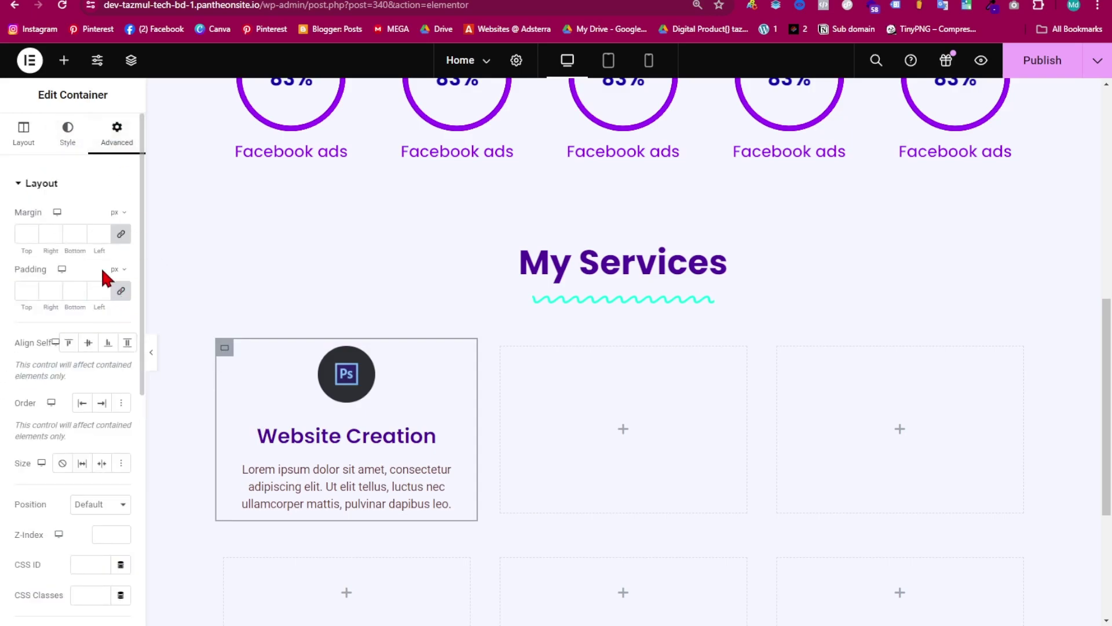
click(122, 291)
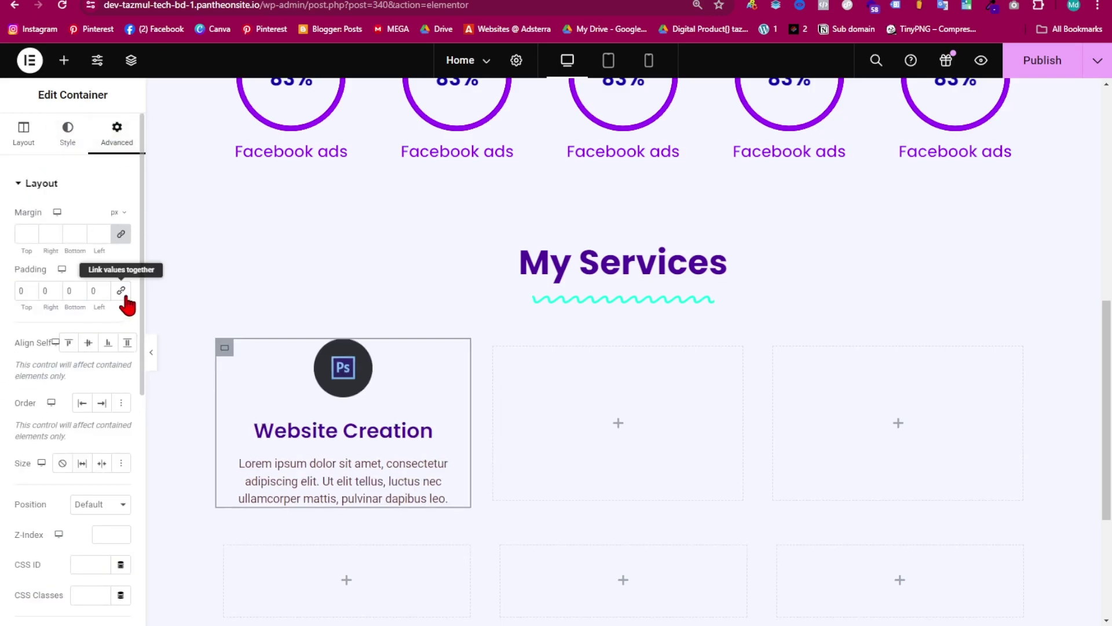
- Set the container padding to 40 px top and bottom, 0 left and right
click(30, 288)
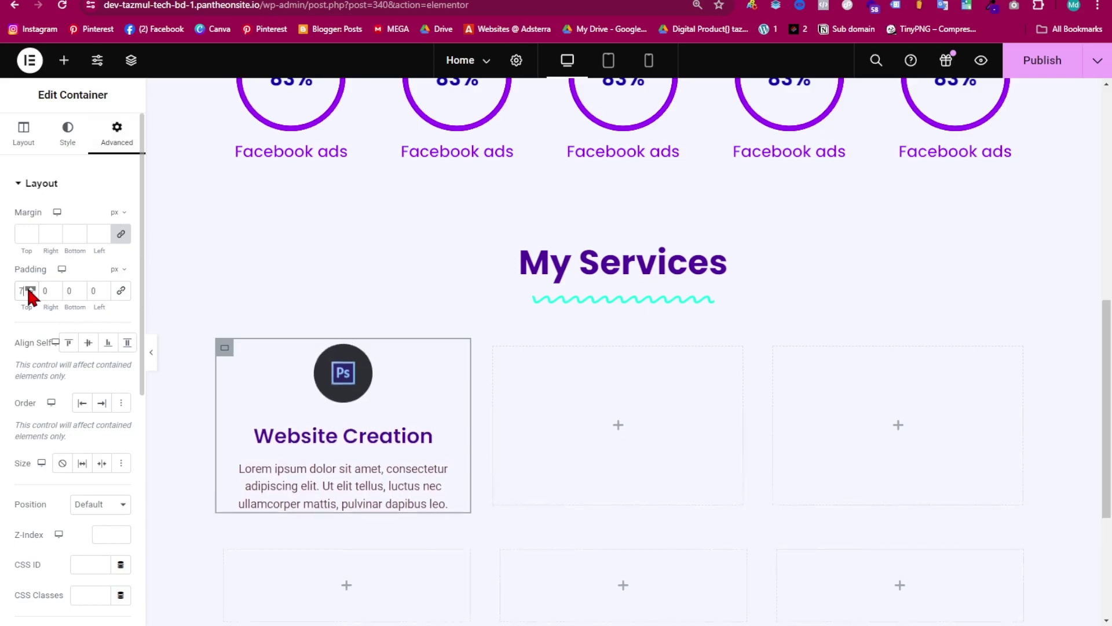
drag(29, 288, 30, 288)
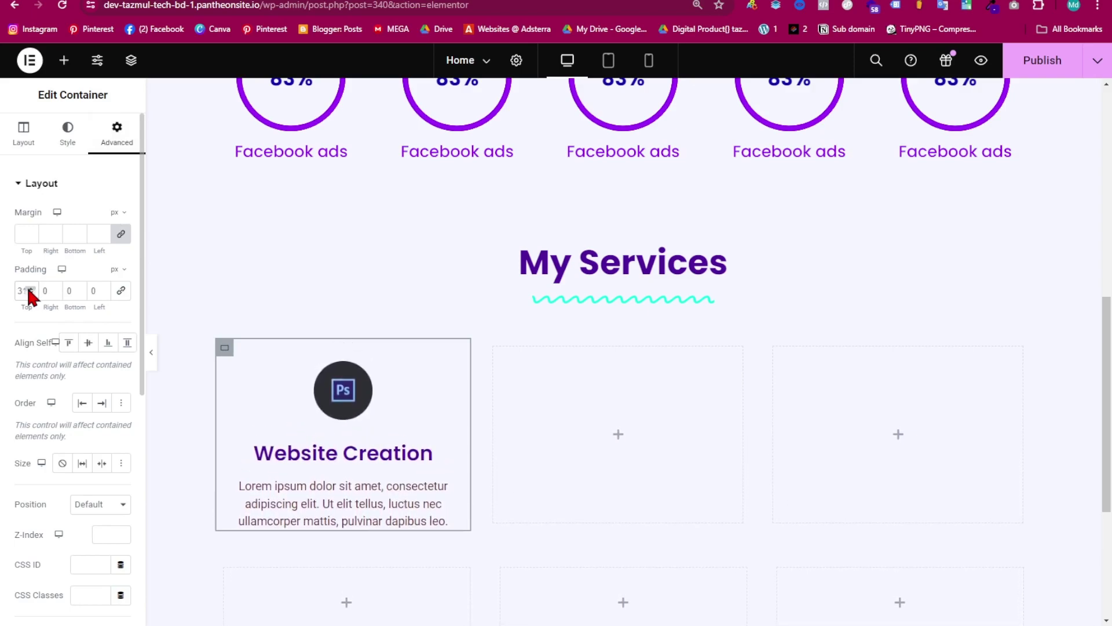
click(30, 292)
click(30, 288)
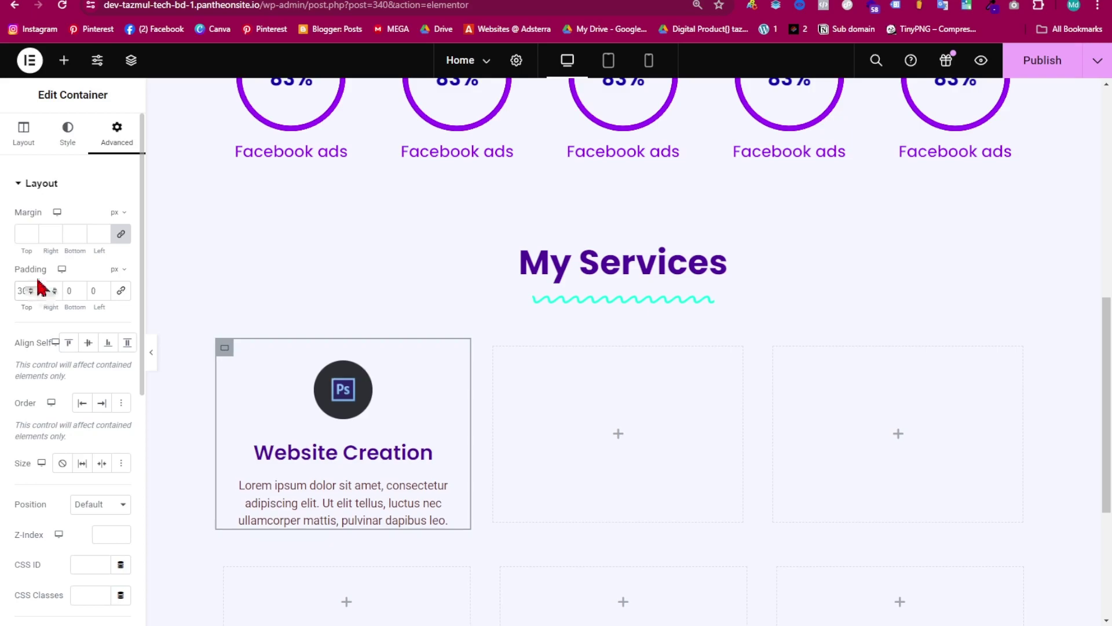
click(68, 291)
text(30)
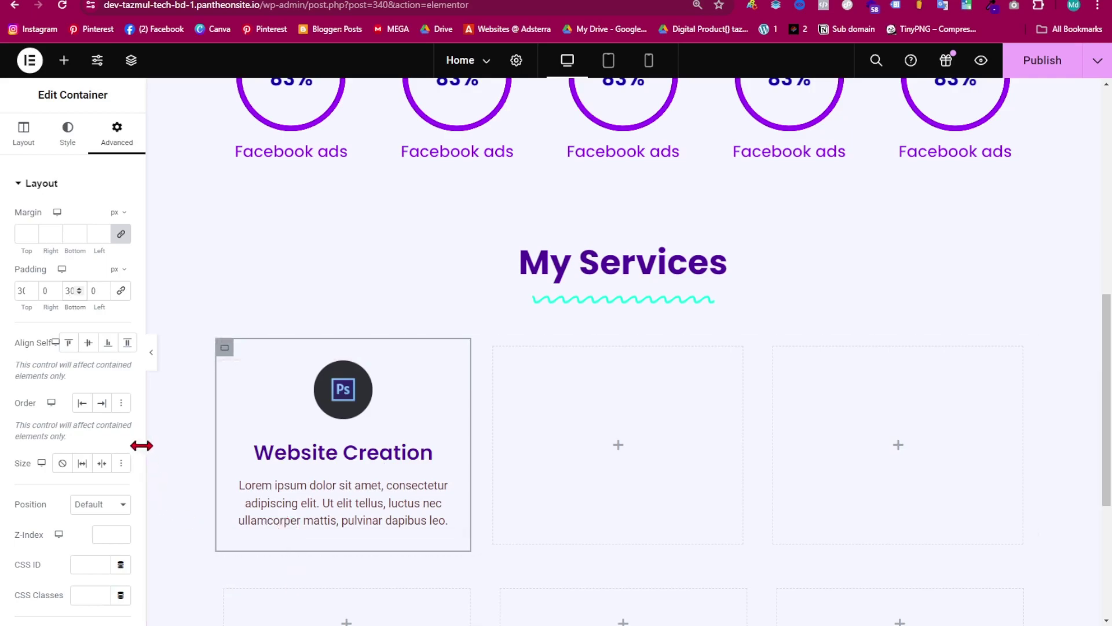
scroll(78, 284, up, 14)
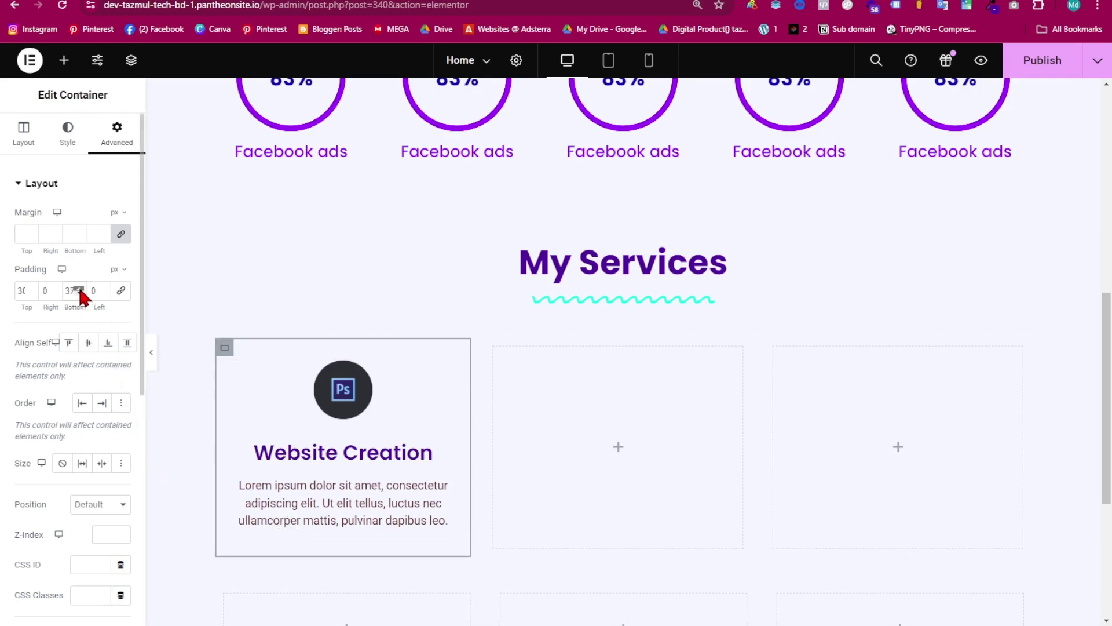
click(80, 289)
click(80, 289)
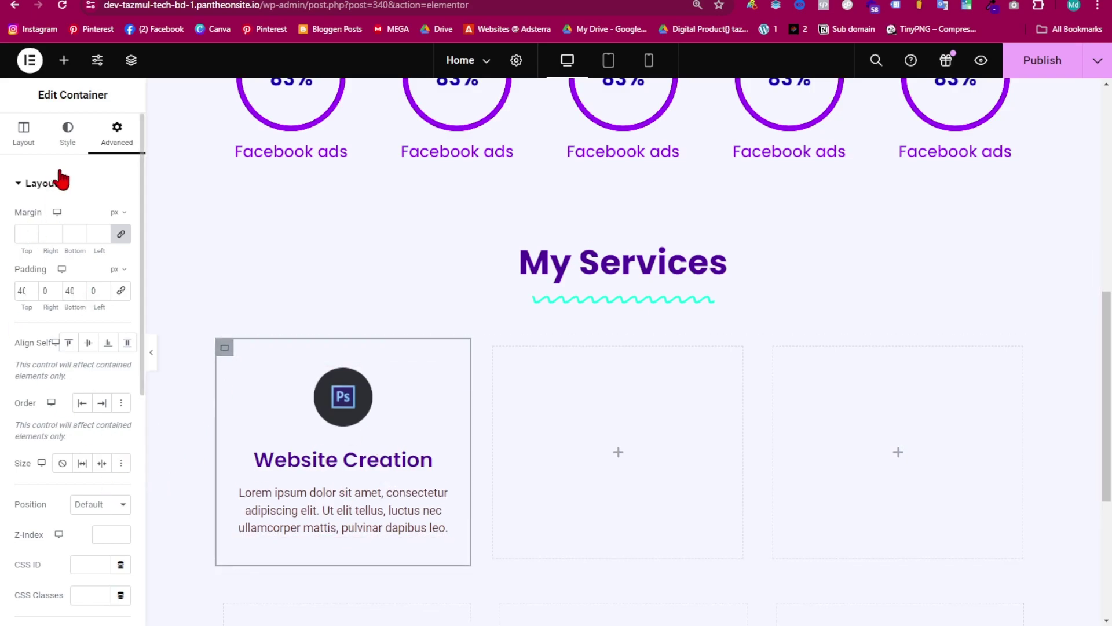
- Give the card container a plain white background and check it in preview
click(69, 137)
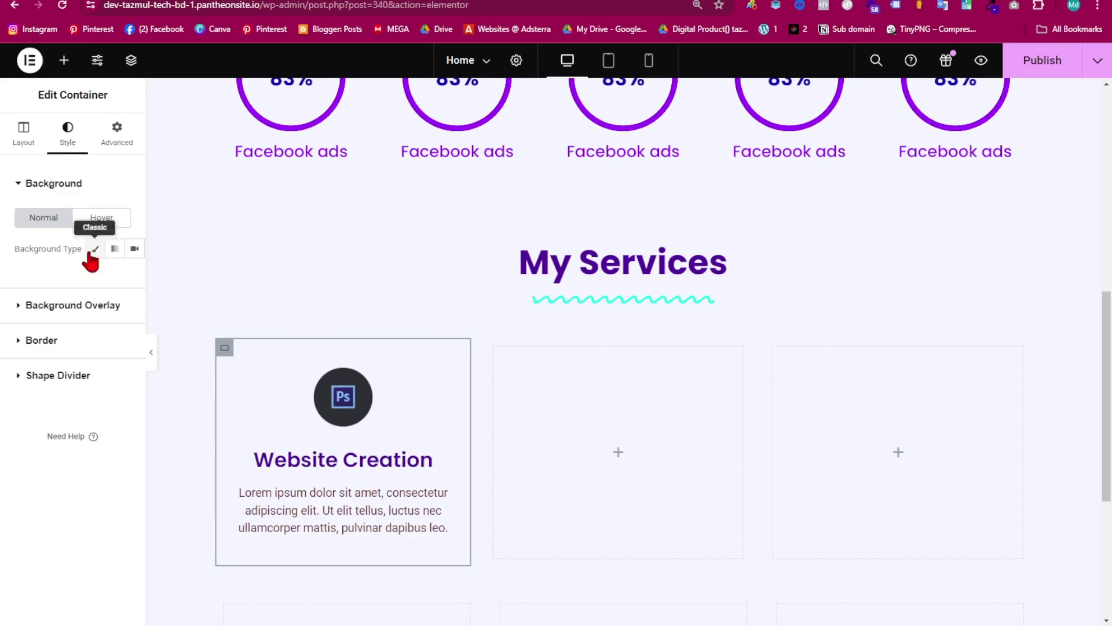
click(95, 249)
click(120, 278)
drag(54, 380, 5, 303)
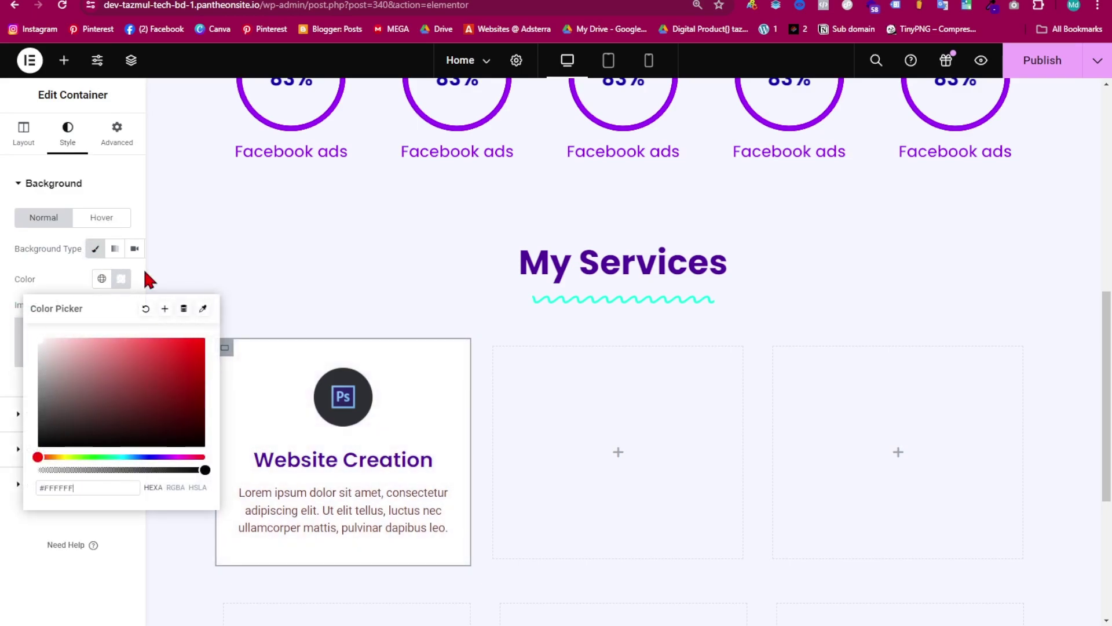
click(136, 289)
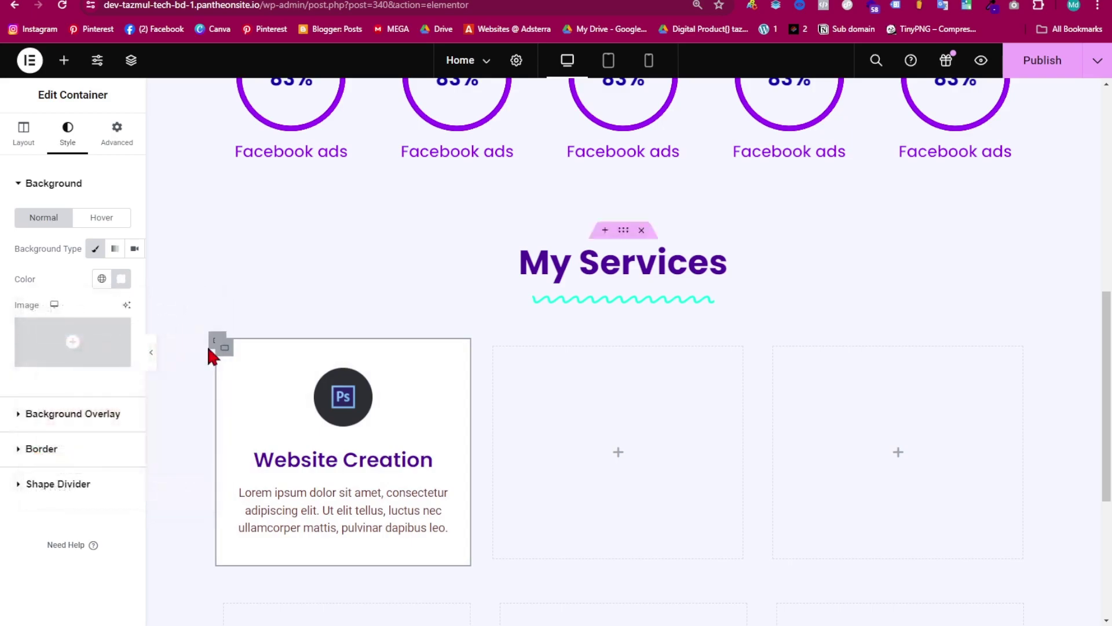
click(149, 352)
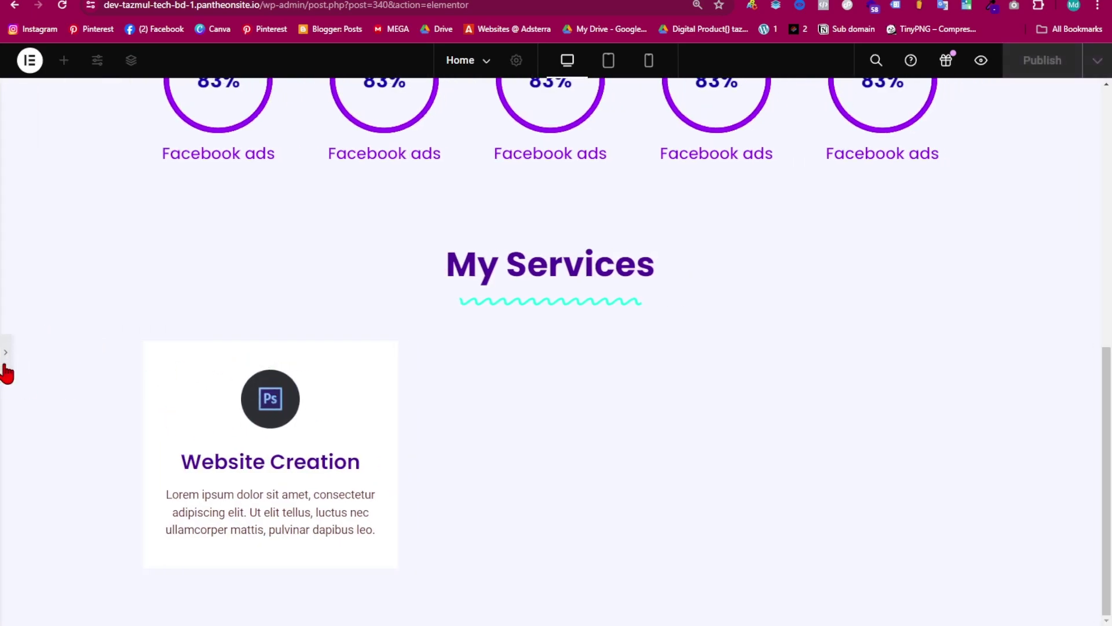
click(5, 370)
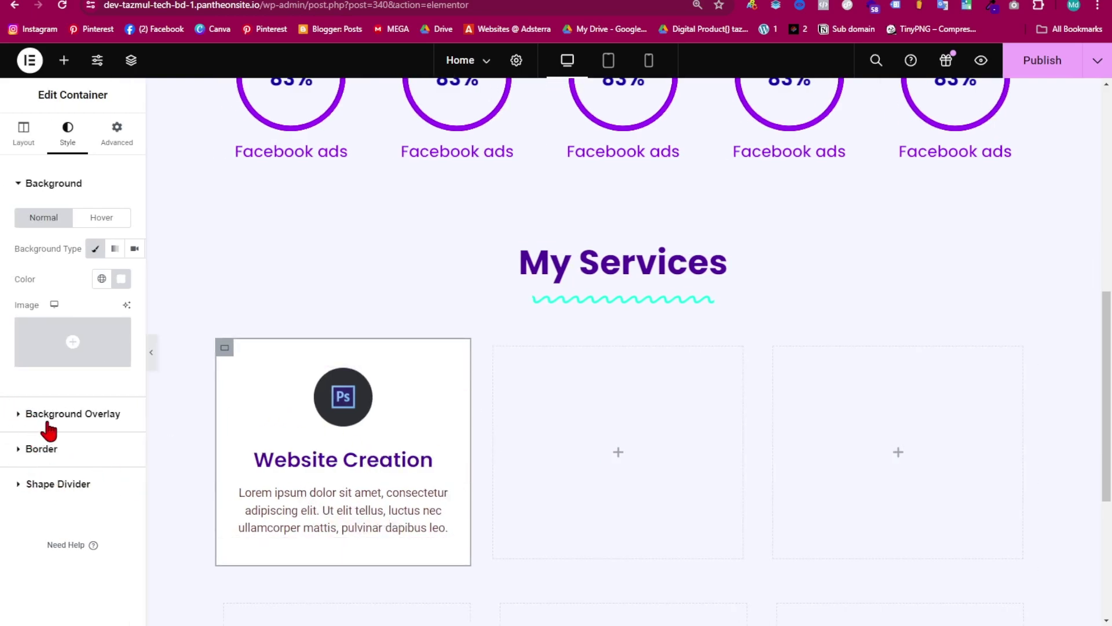
- Add a solid 1 px border on all four sides of the card container
click(21, 451)
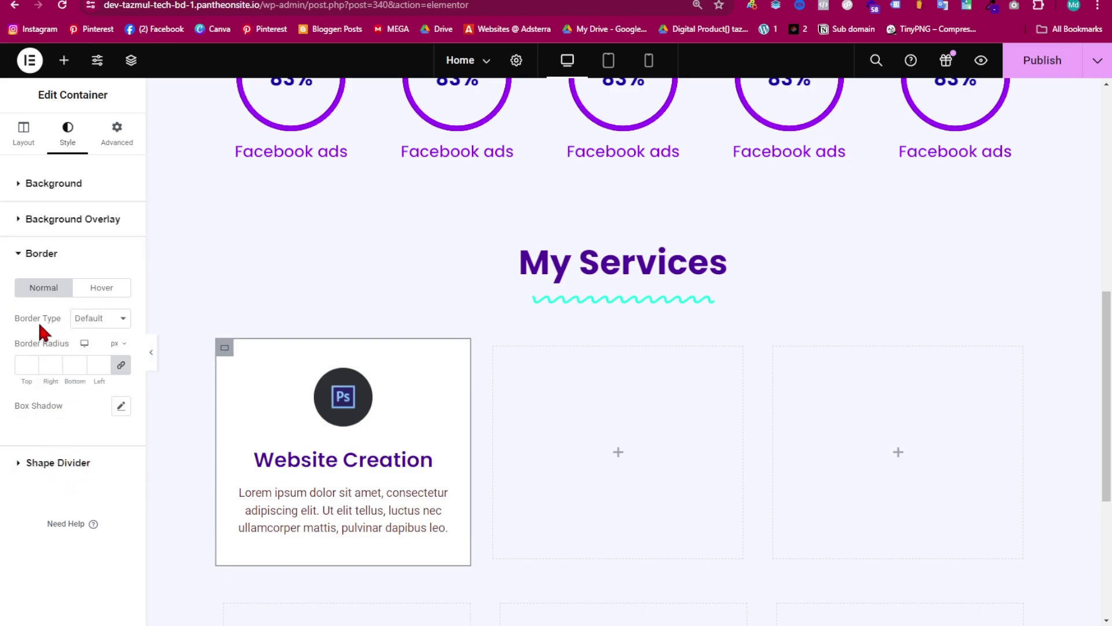
click(98, 320)
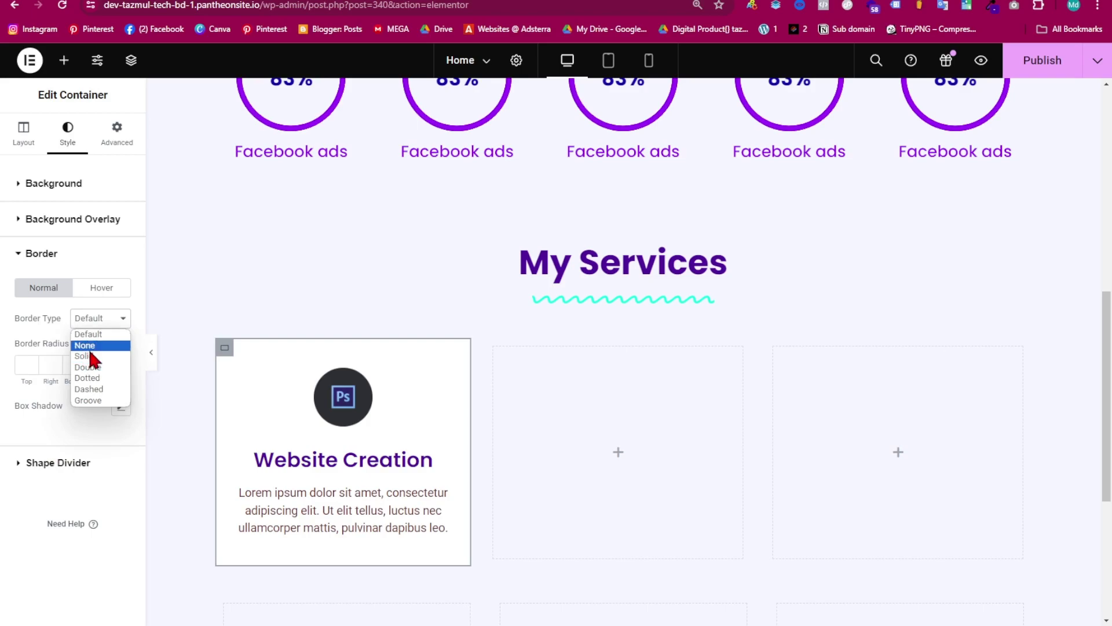
click(87, 356)
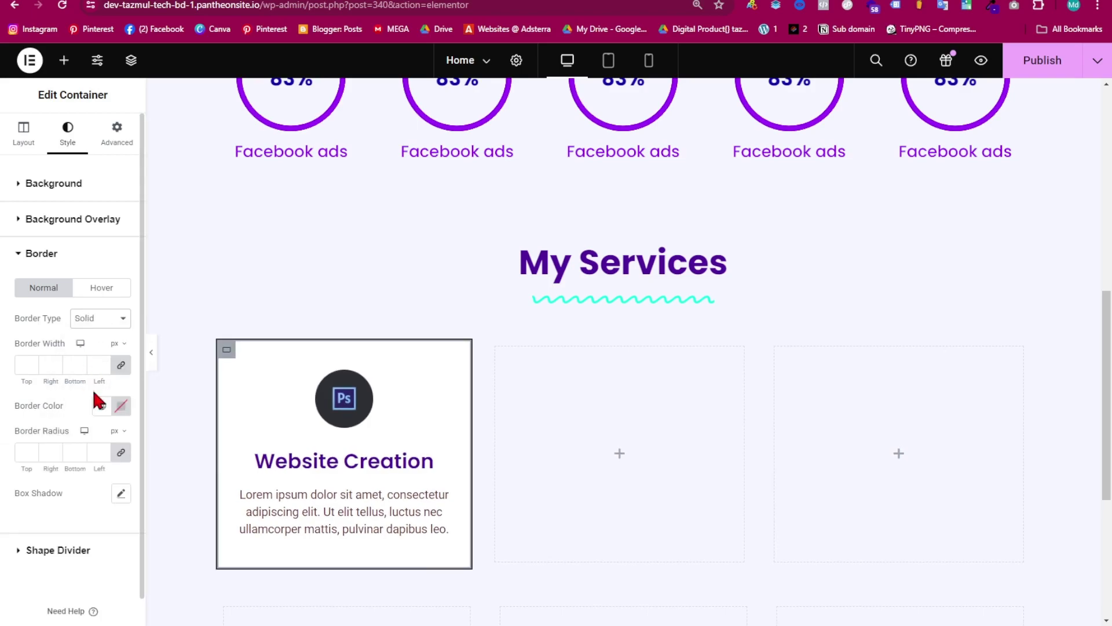
click(150, 356)
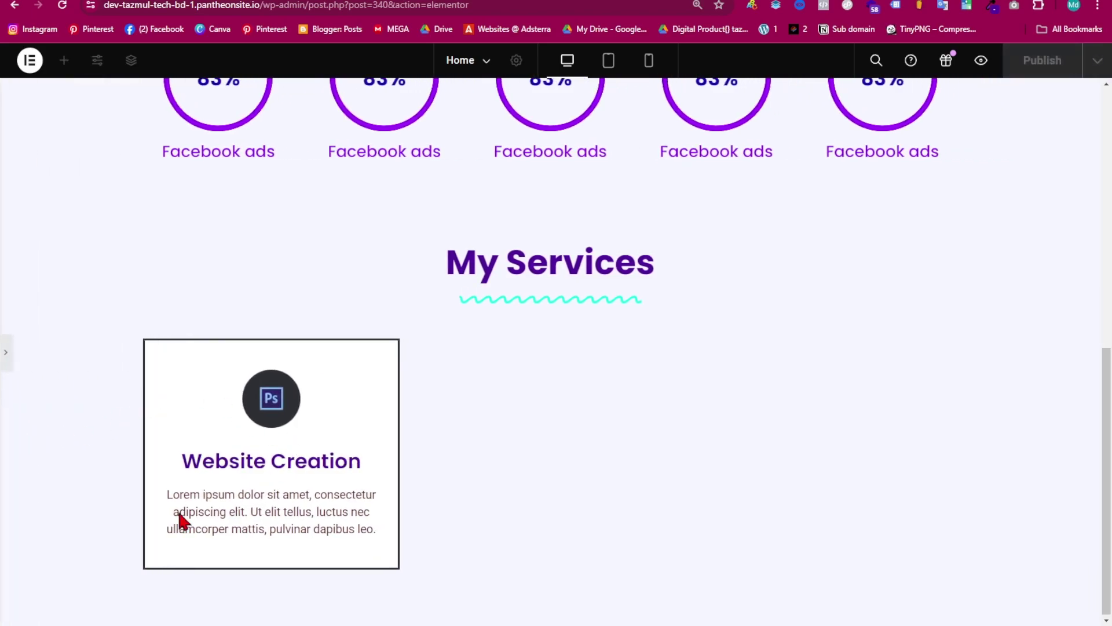
click(8, 361)
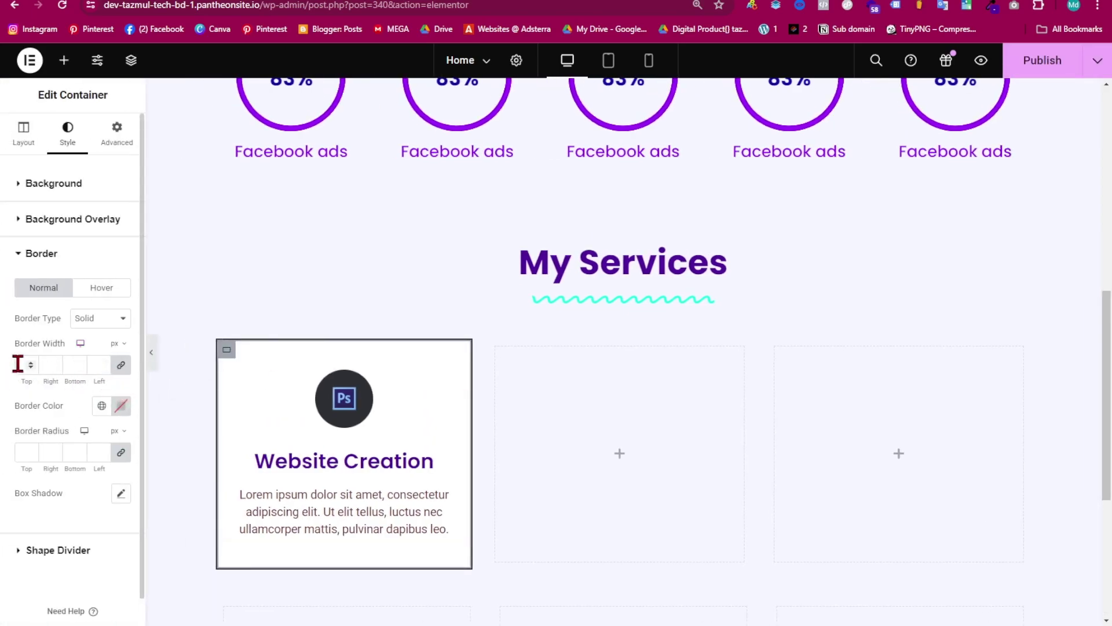
click(31, 362)
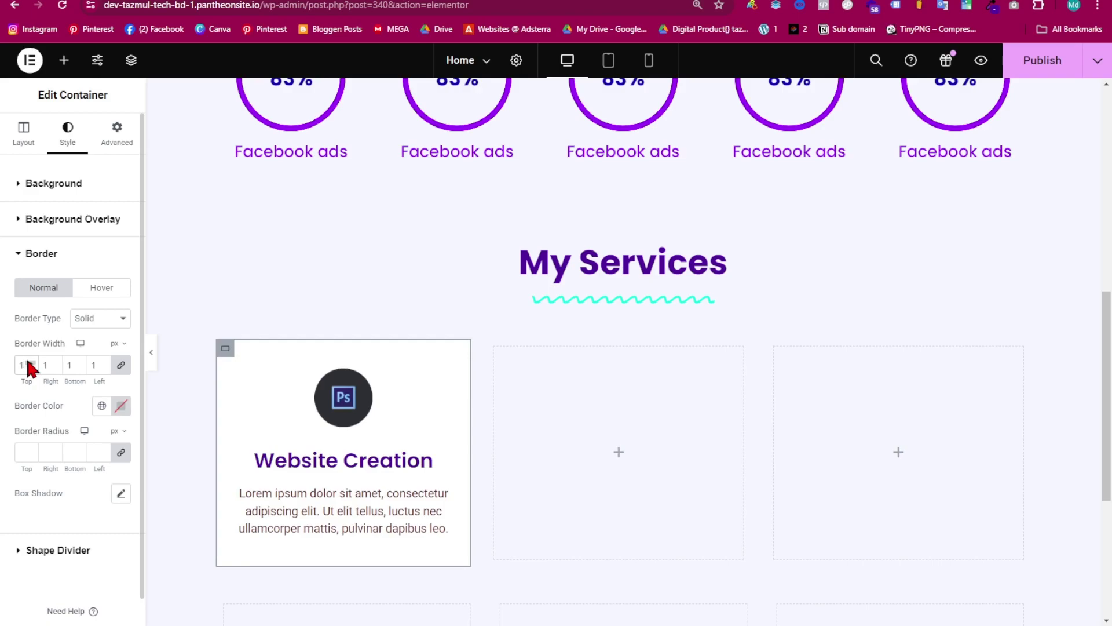
click(151, 353)
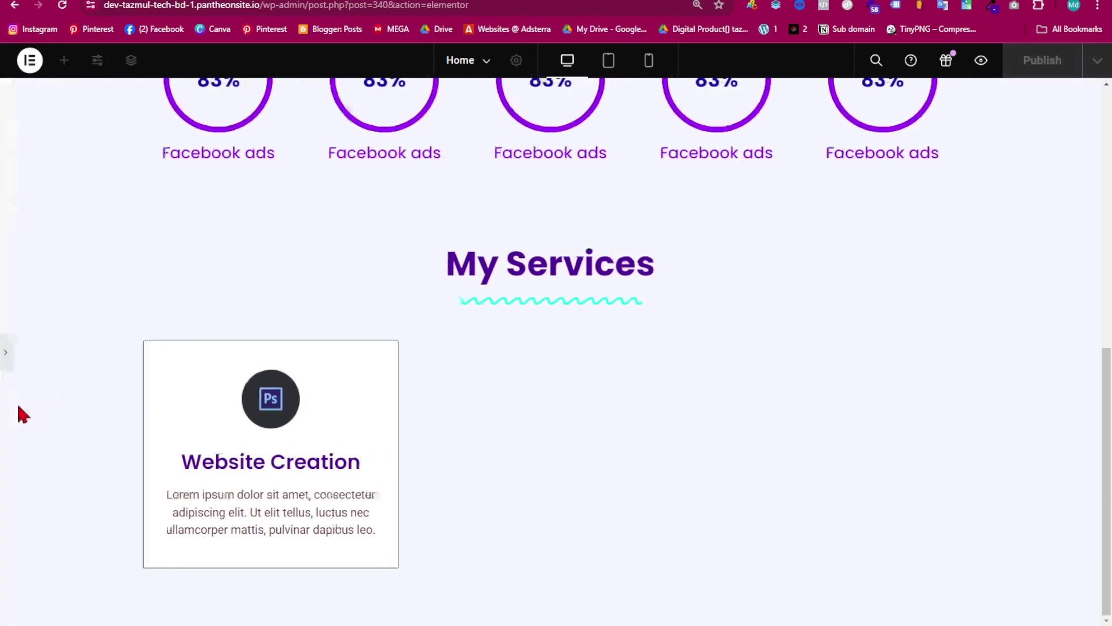
click(10, 359)
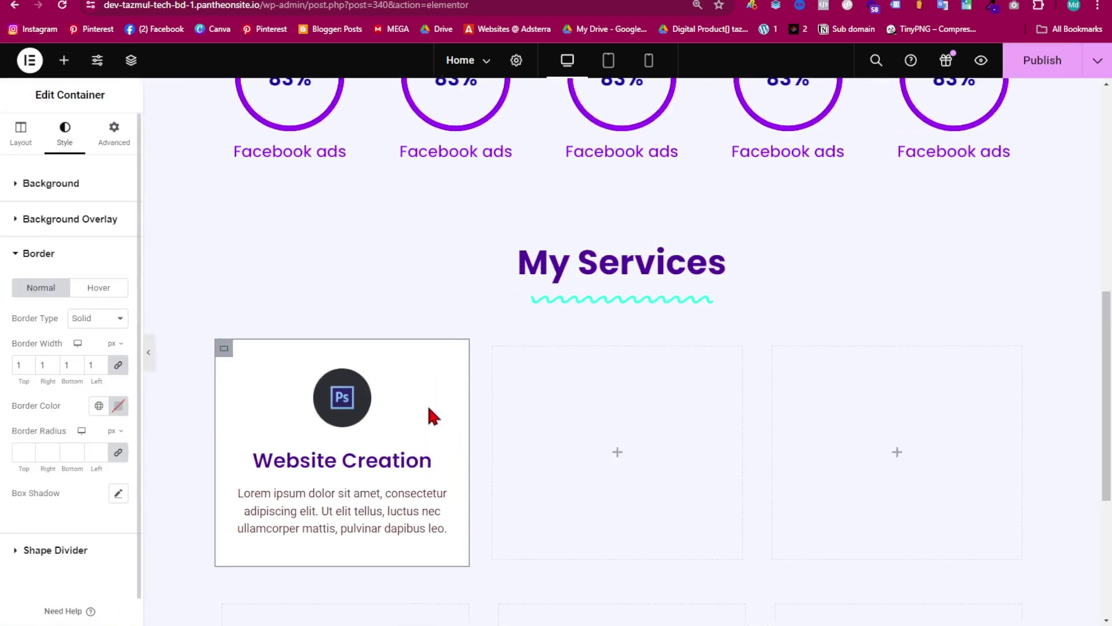
scroll(611, 271, down, 2)
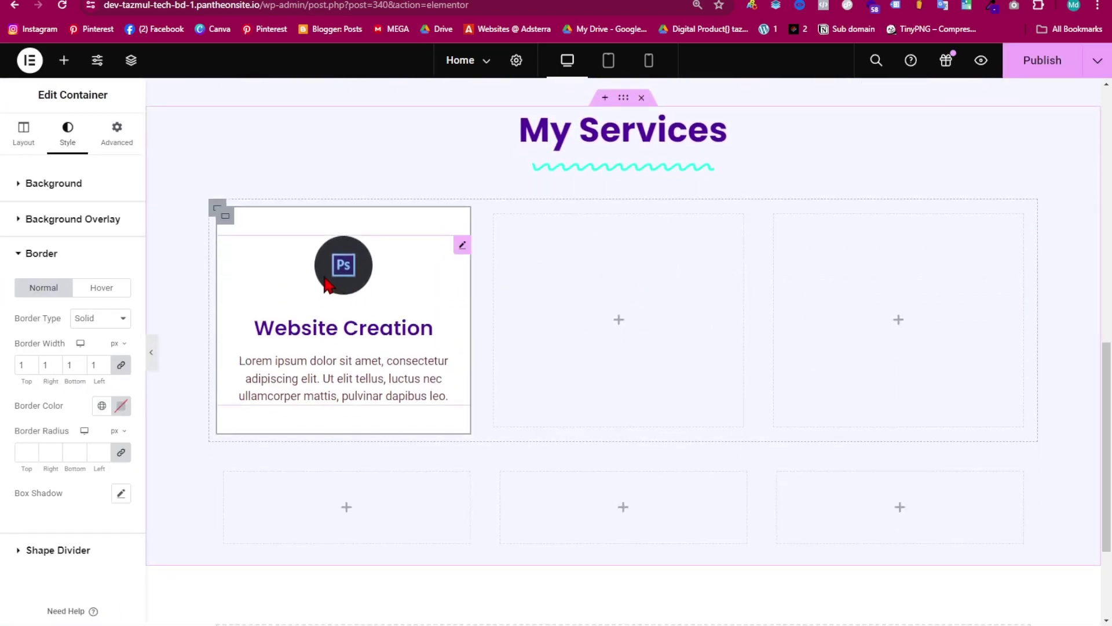
- Copy the bordered Website Creation card and paste it into the middle and third containers
right_click(238, 220)
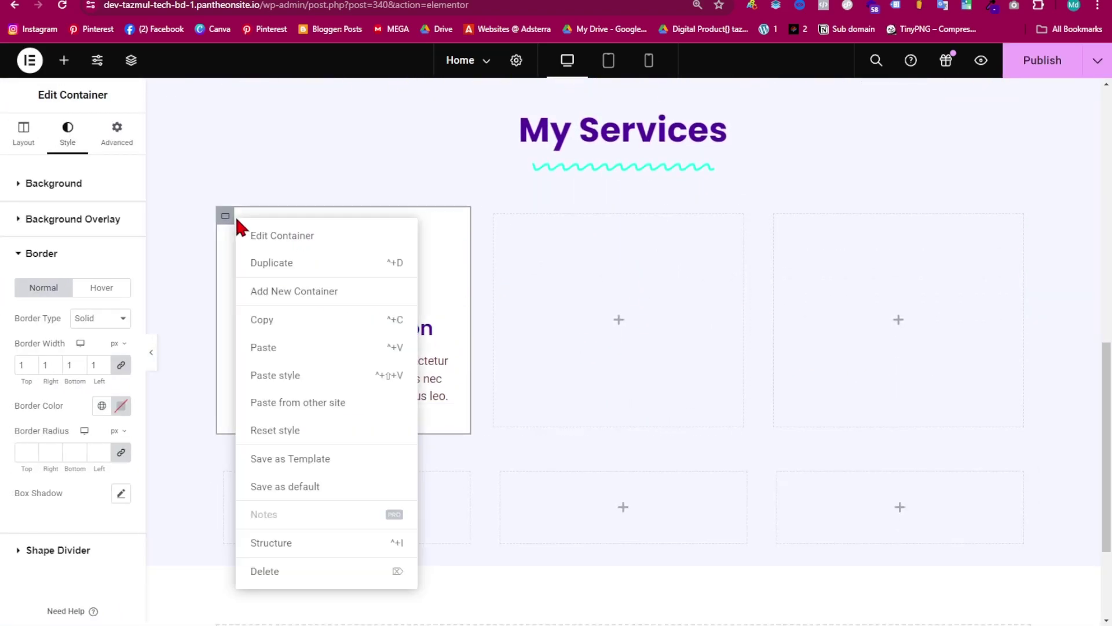
click(273, 320)
right_click(536, 250)
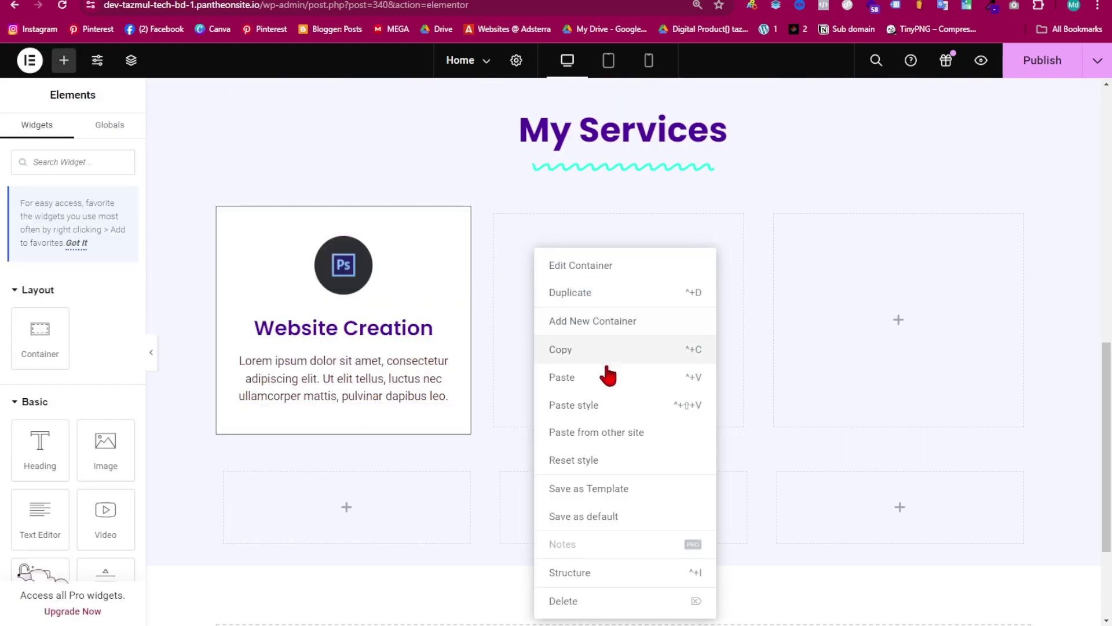
click(591, 374)
right_click(828, 289)
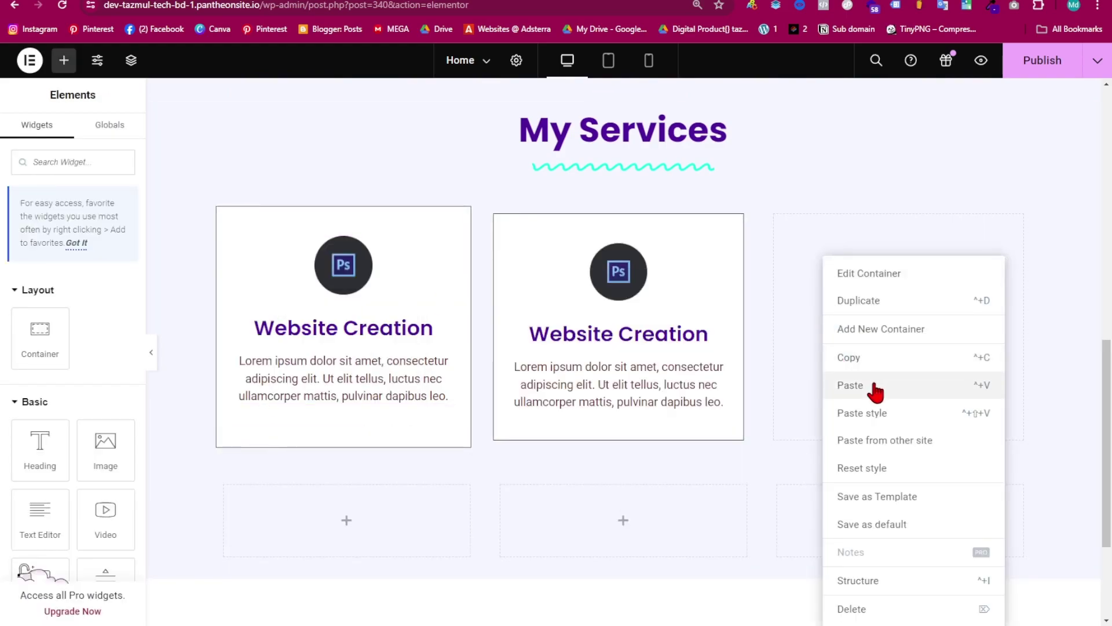
click(874, 388)
scroll(751, 326, down, 2)
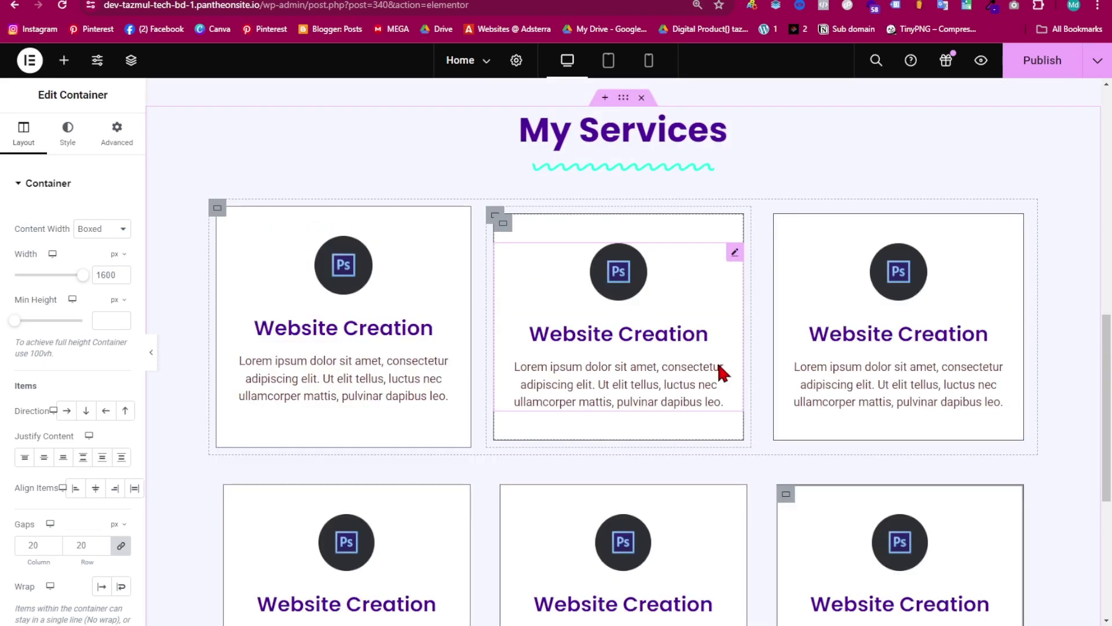
click(504, 238)
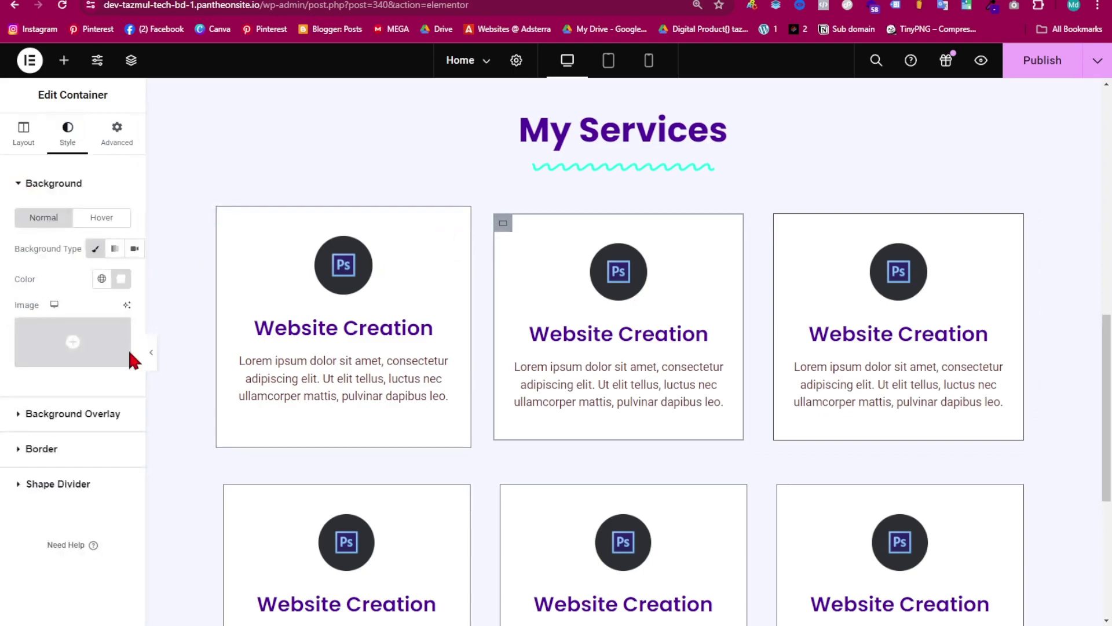
- Give the middle card's container a solid #500A9B purple background sampled from the hero
click(120, 279)
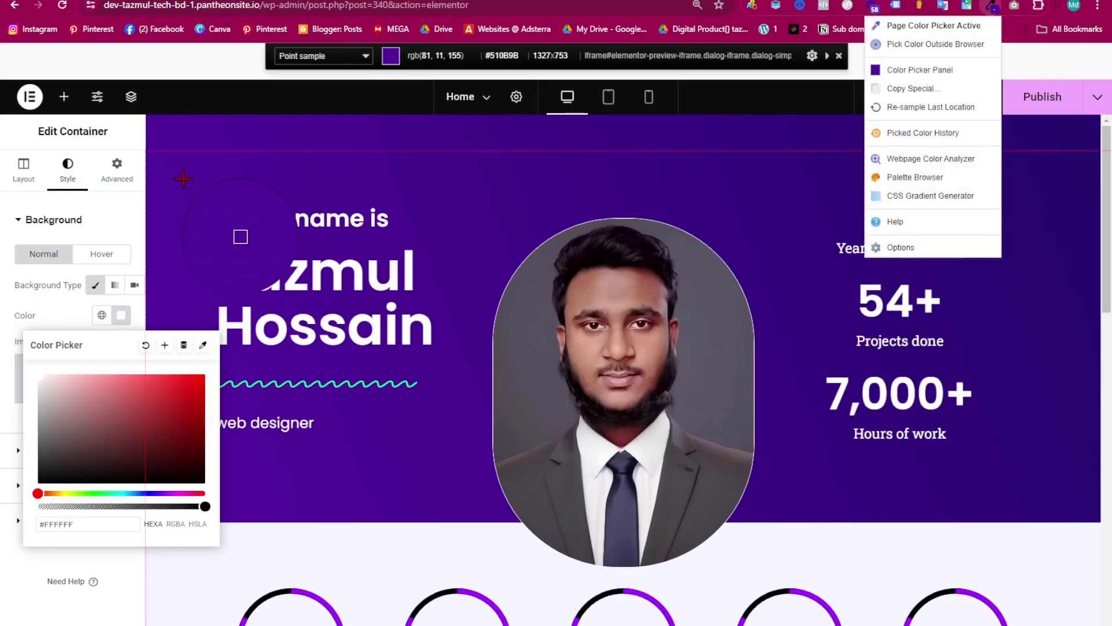
click(276, 241)
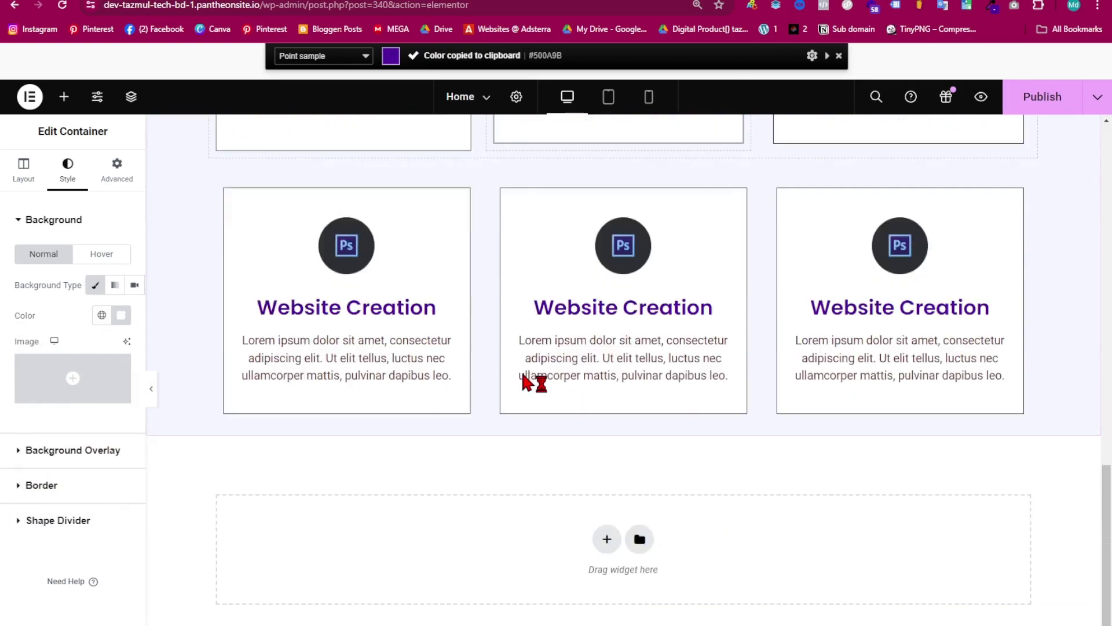
scroll(595, 242, up, 8)
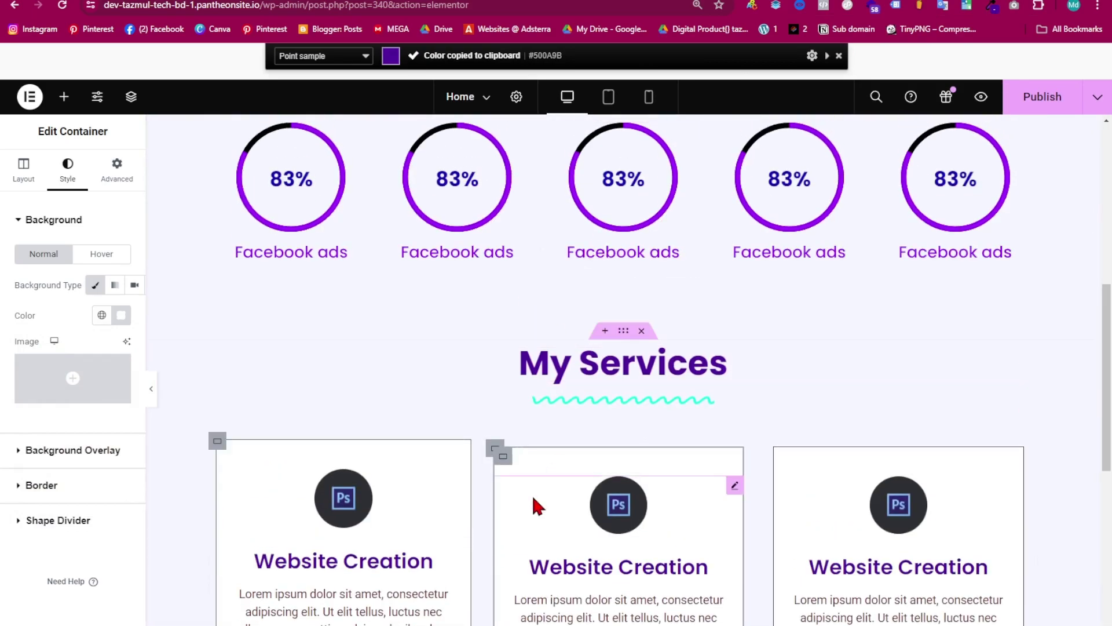
click(503, 458)
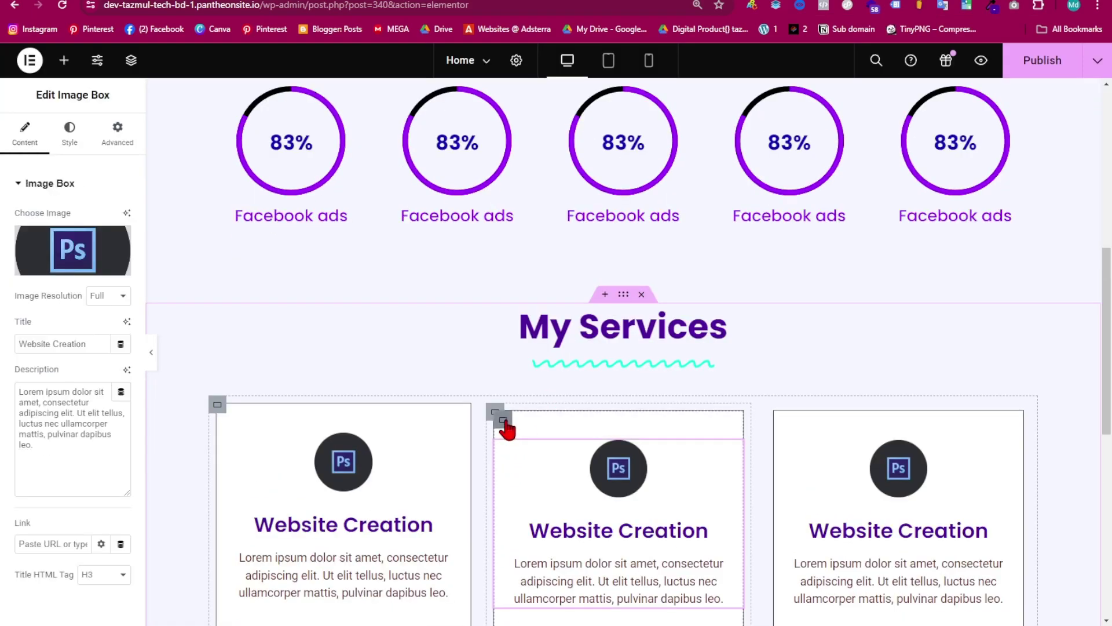
click(504, 421)
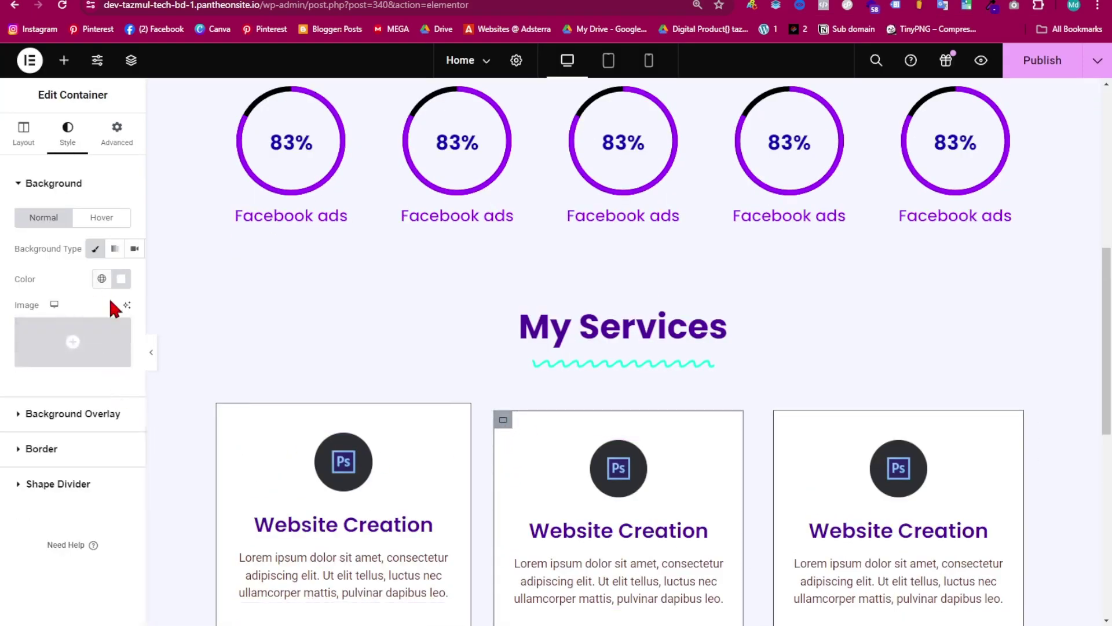
click(120, 280)
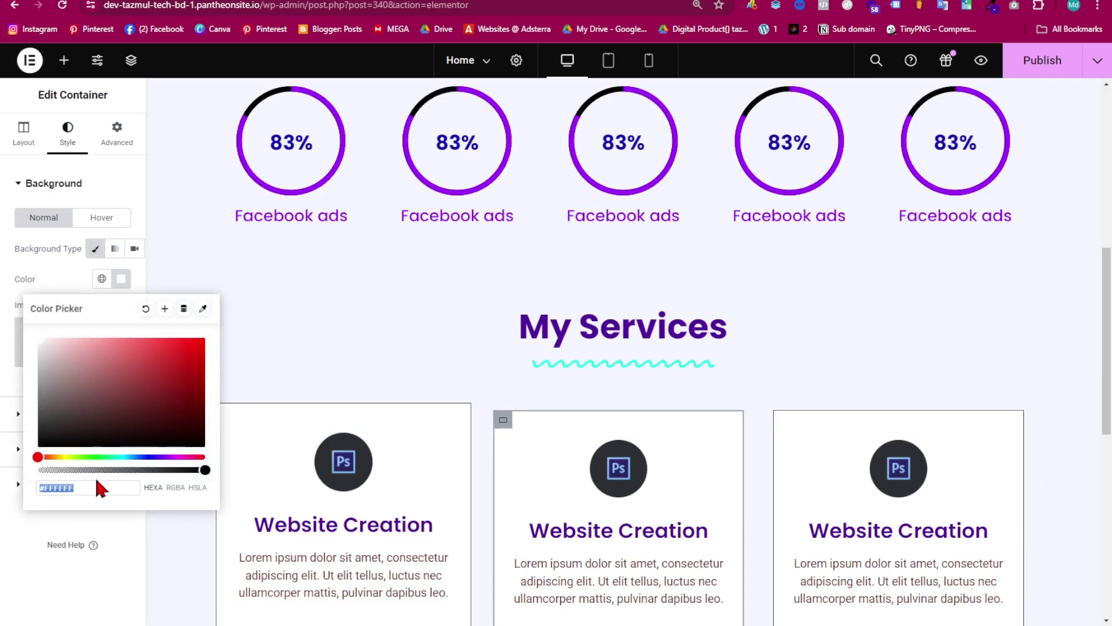
key(ctrl+v)
scroll(695, 417, down, 5)
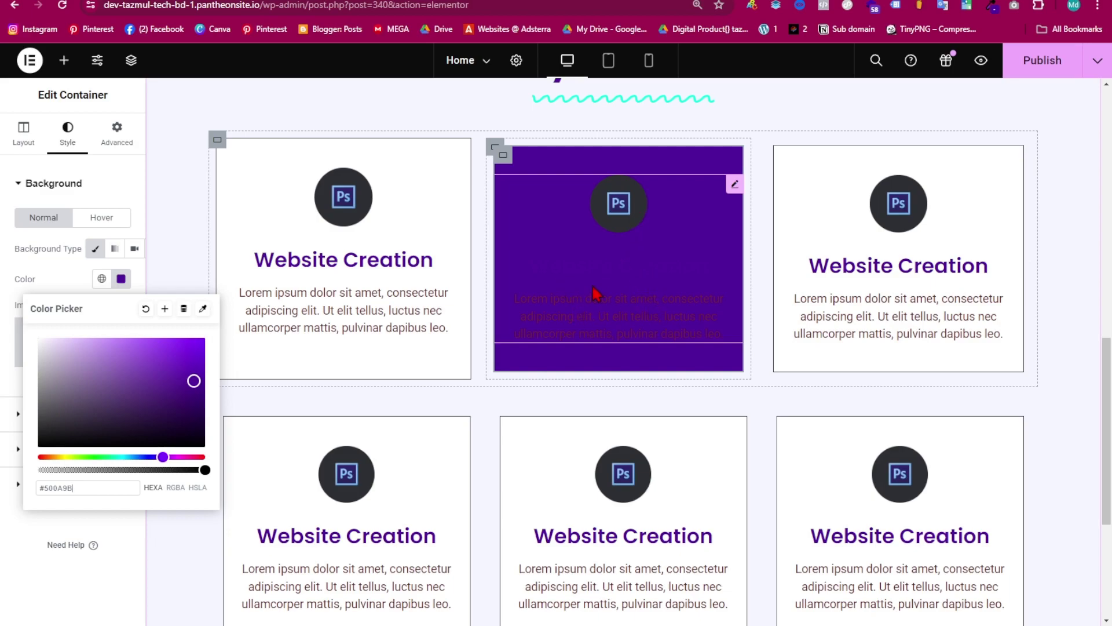
click(16, 185)
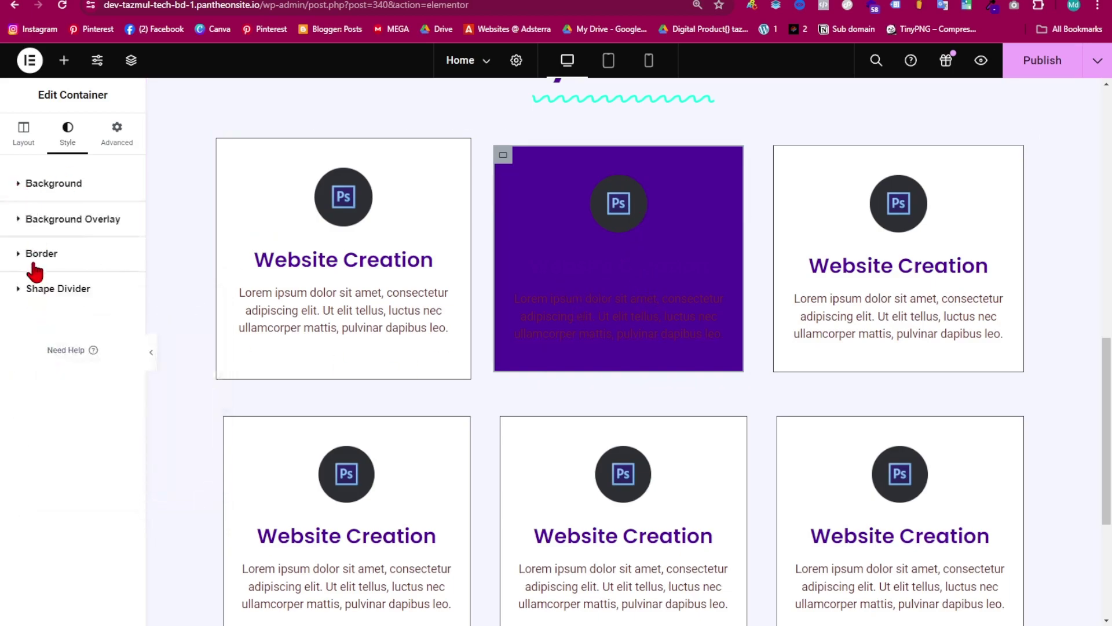
- Make the purple card's title and description text white
click(644, 254)
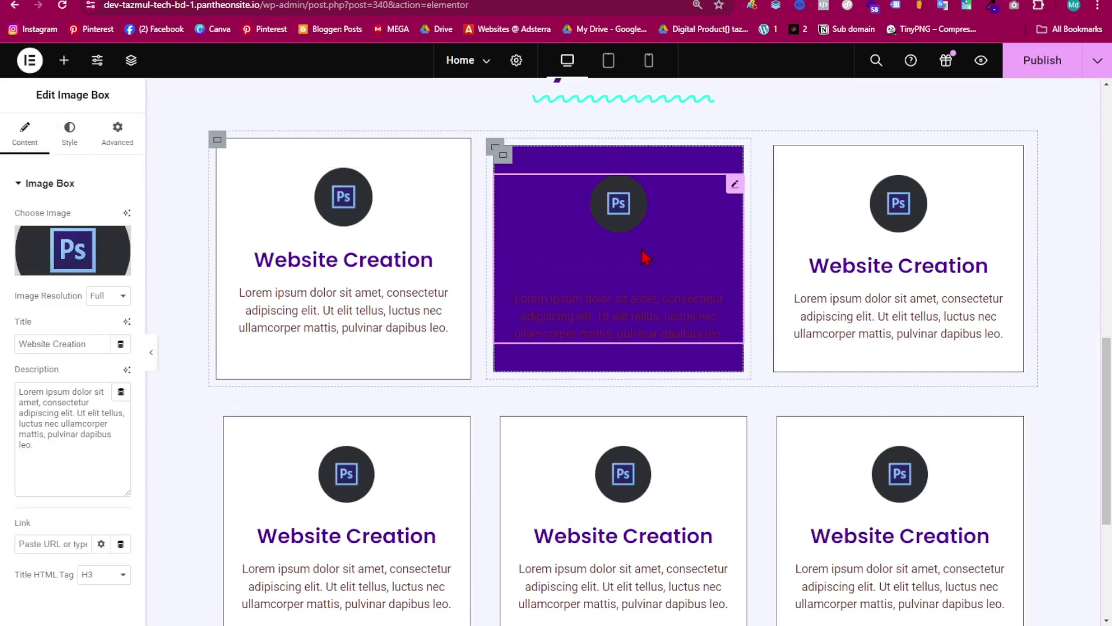
scroll(52, 261, down, 1)
scroll(76, 145, up, 1)
click(72, 131)
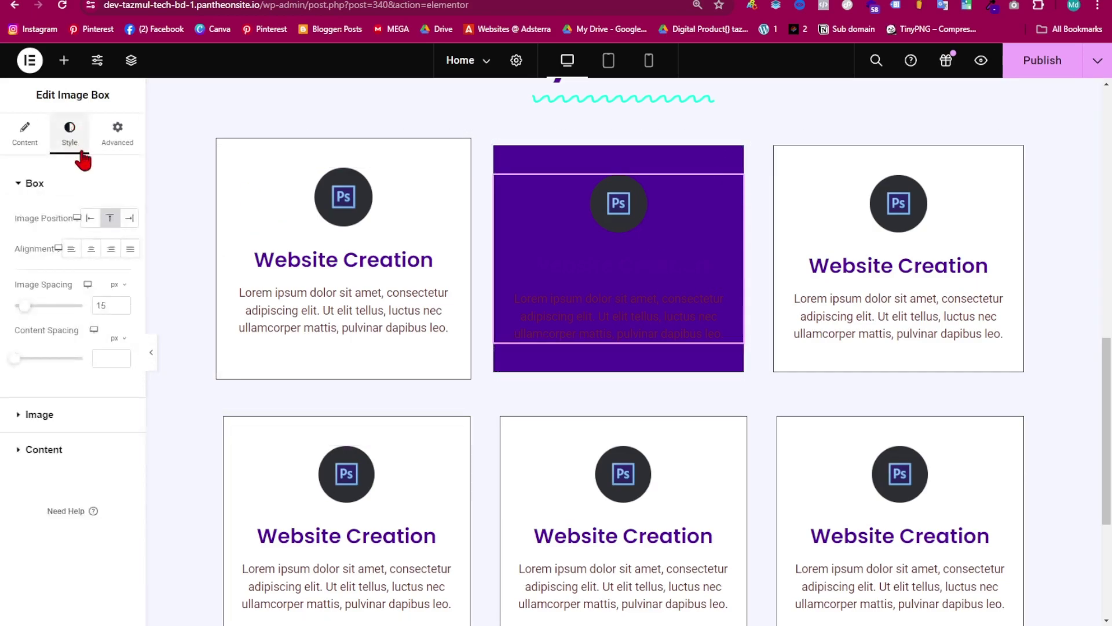
click(42, 450)
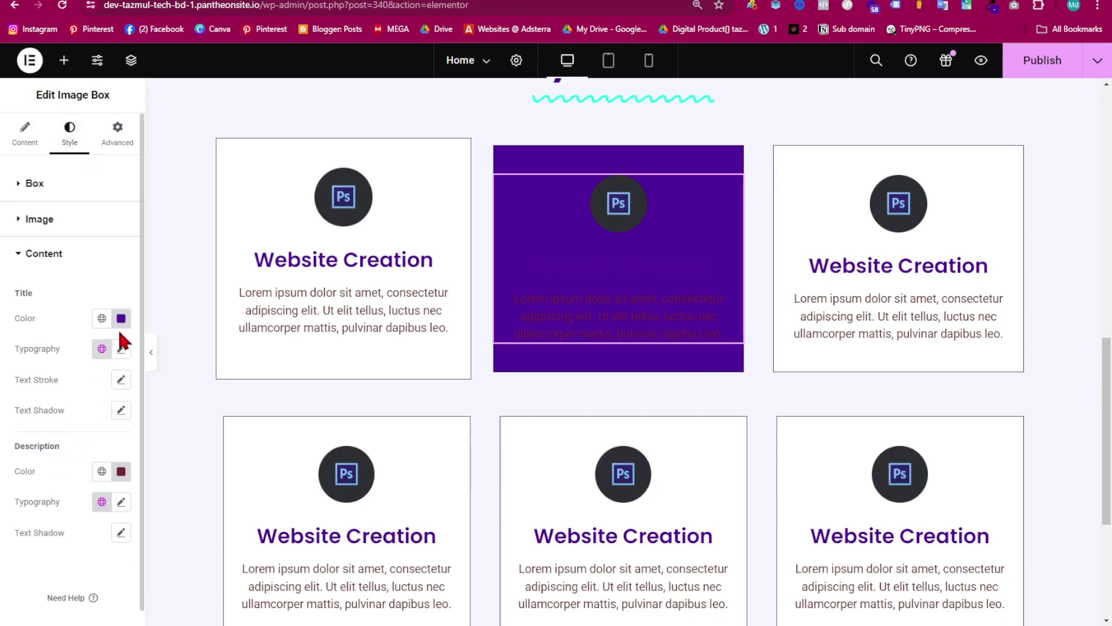
click(121, 319)
click(40, 380)
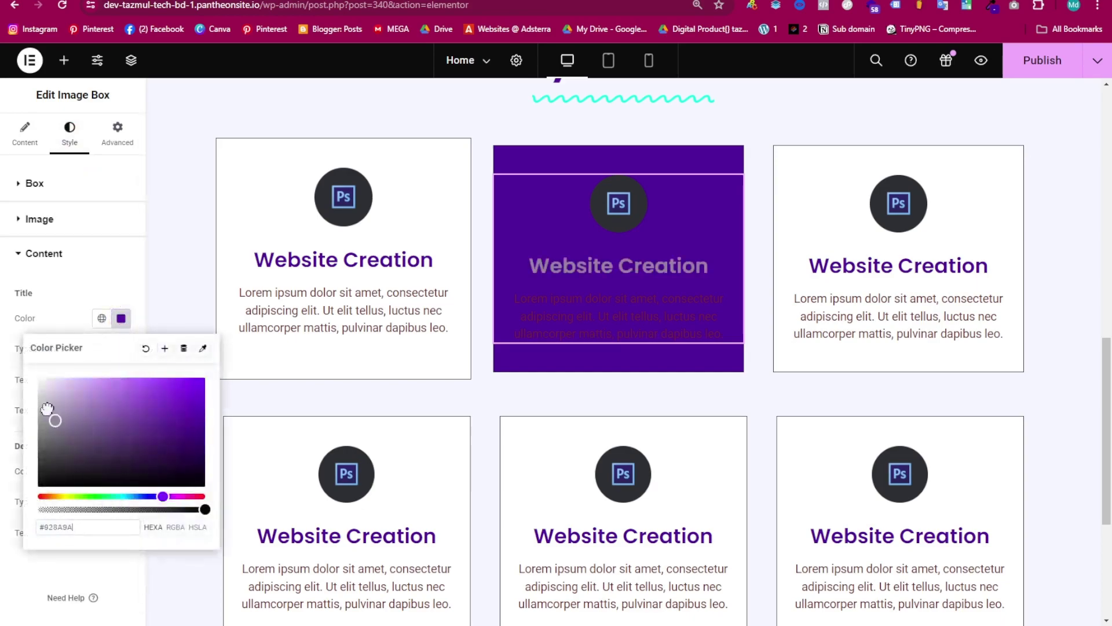
click(112, 323)
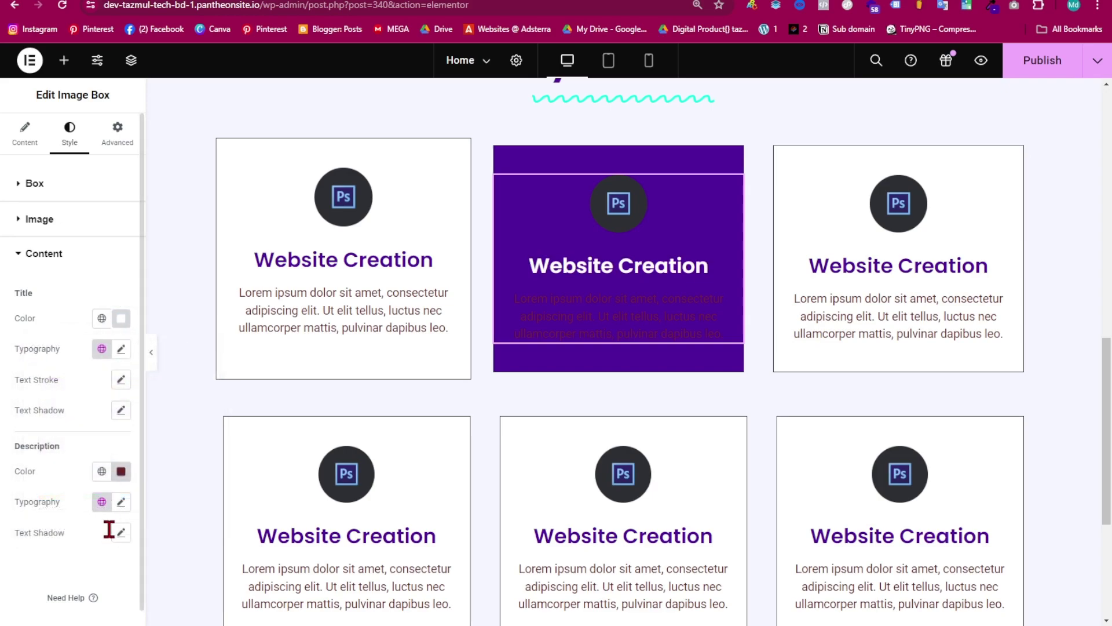
click(119, 471)
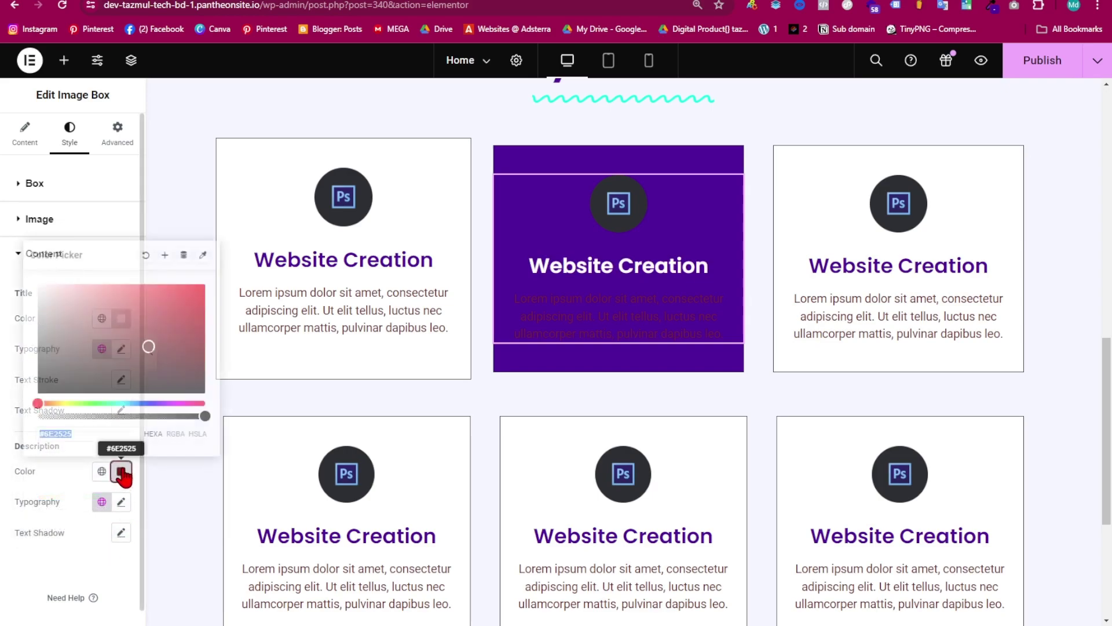
drag(107, 365, 38, 275)
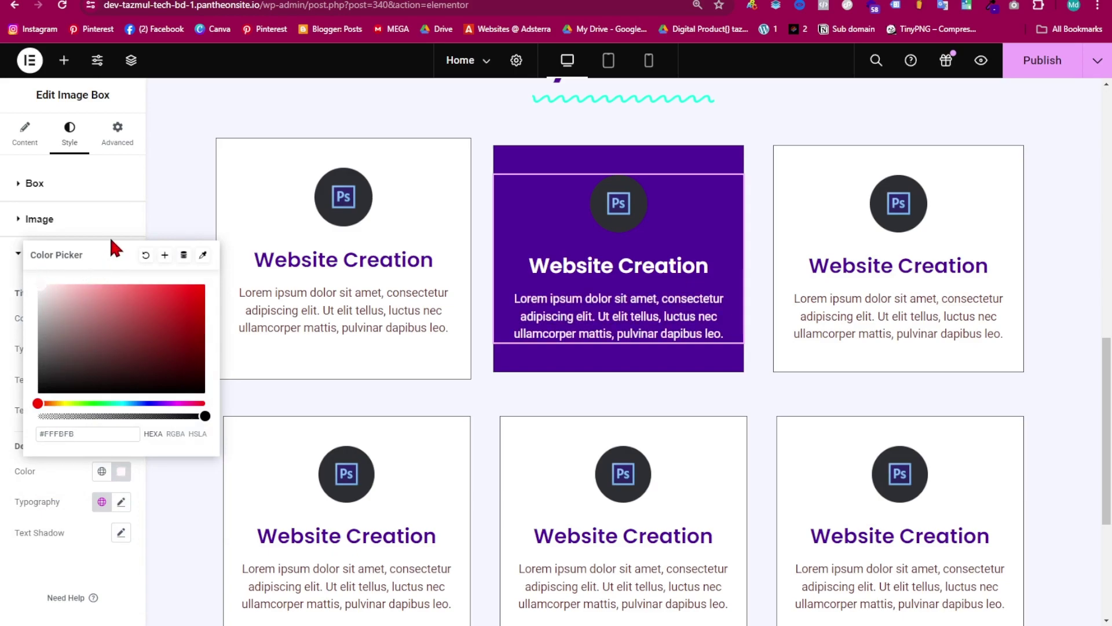
click(126, 224)
- Copy the restyled image box and paste its style onto the lower middle card
right_click(659, 220)
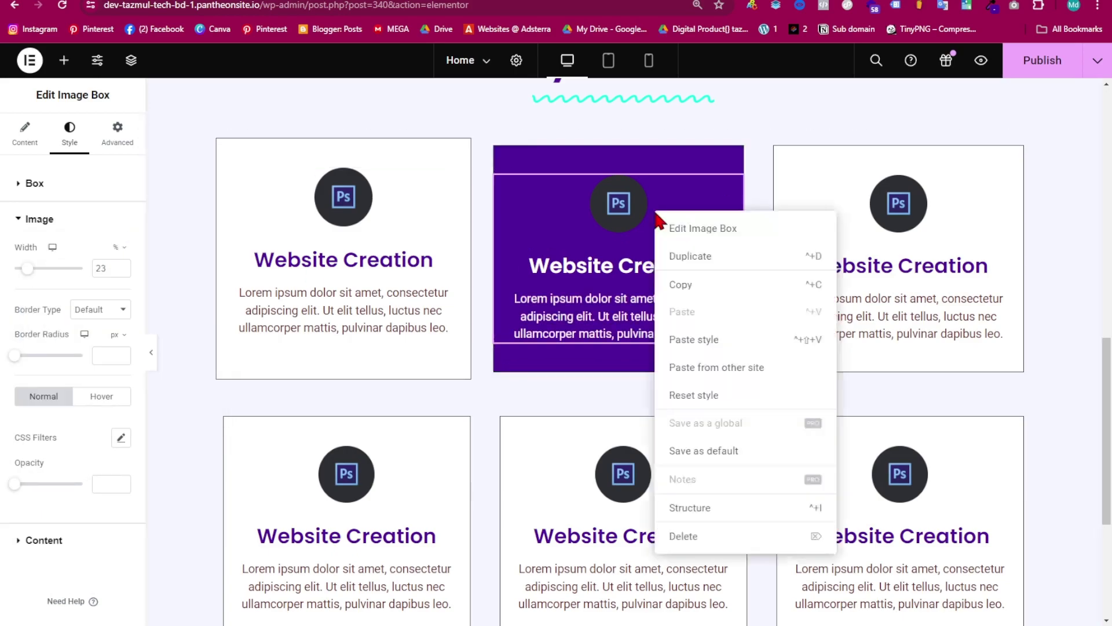
click(688, 289)
scroll(690, 300, down, 3)
scroll(666, 290, down, 1)
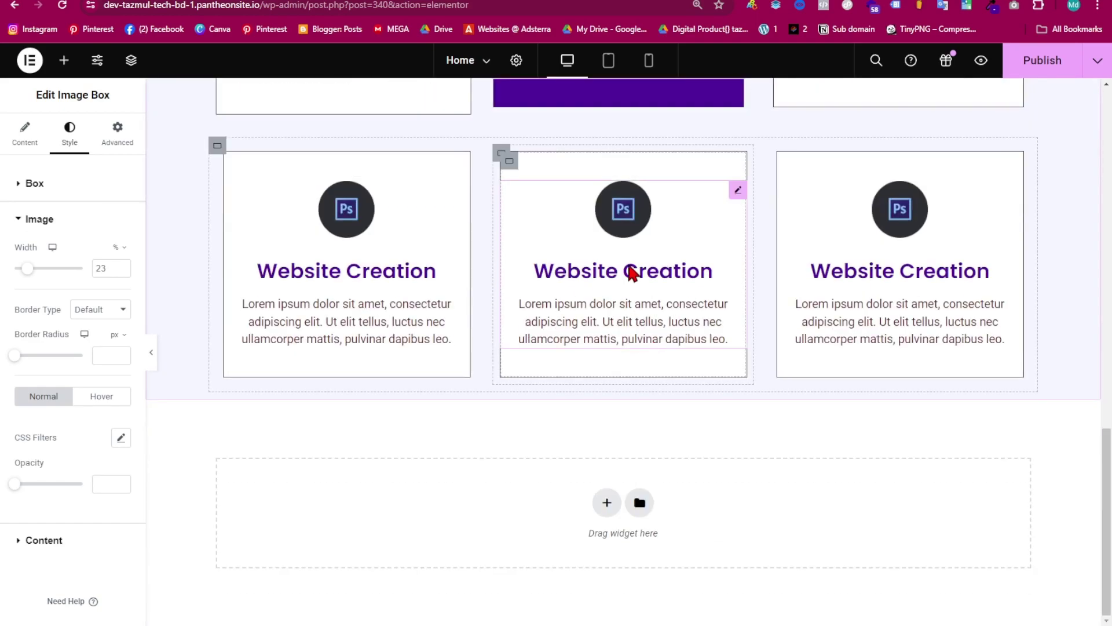
click(630, 273)
right_click(630, 270)
click(678, 393)
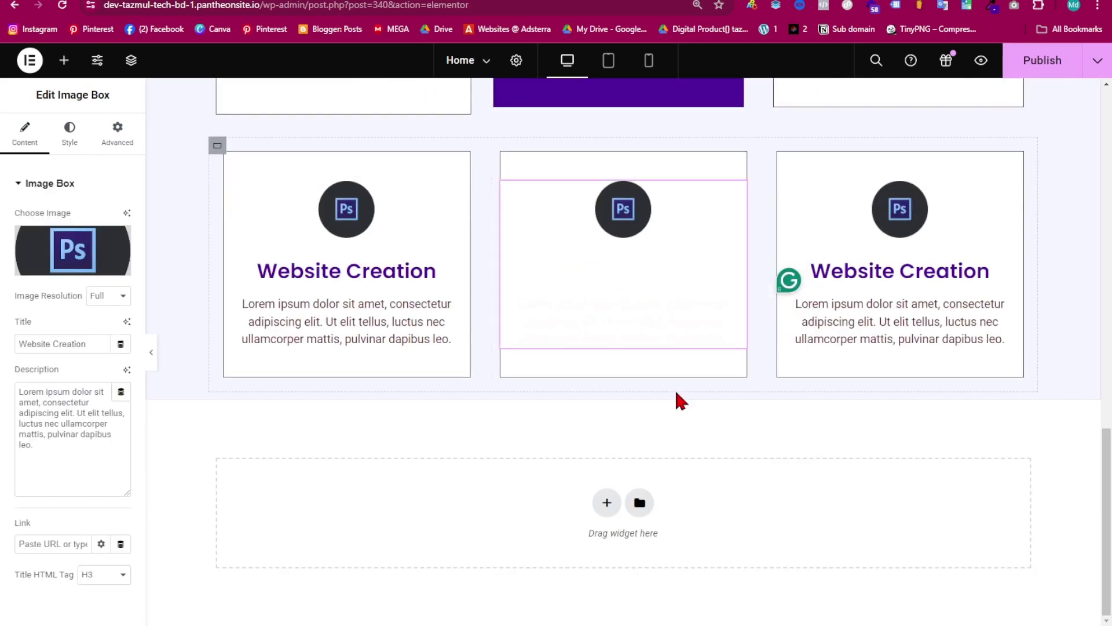
scroll(661, 266, up, 1)
scroll(661, 262, up, 3)
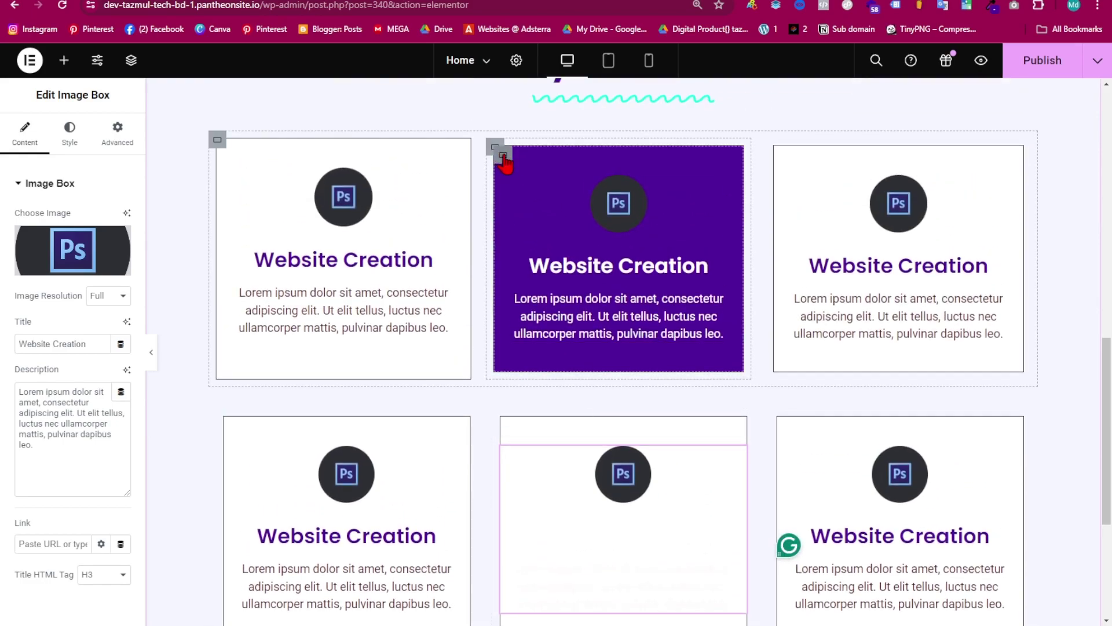
- Paste the upper middle container's purple styling onto the lower middle card and preview
right_click(504, 155)
click(554, 262)
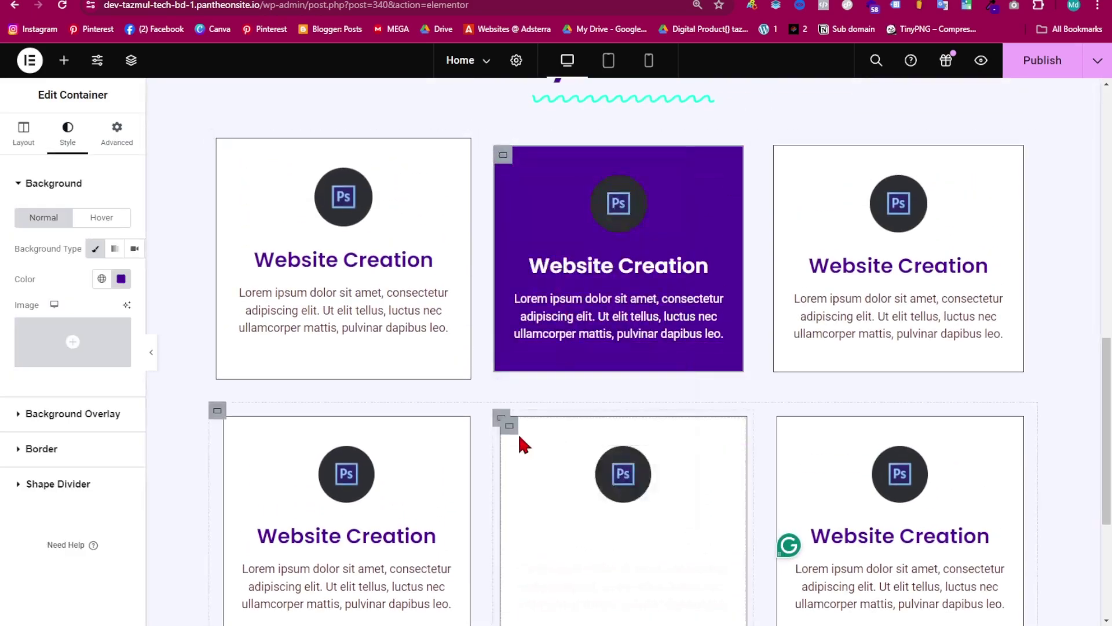
right_click(517, 441)
click(584, 414)
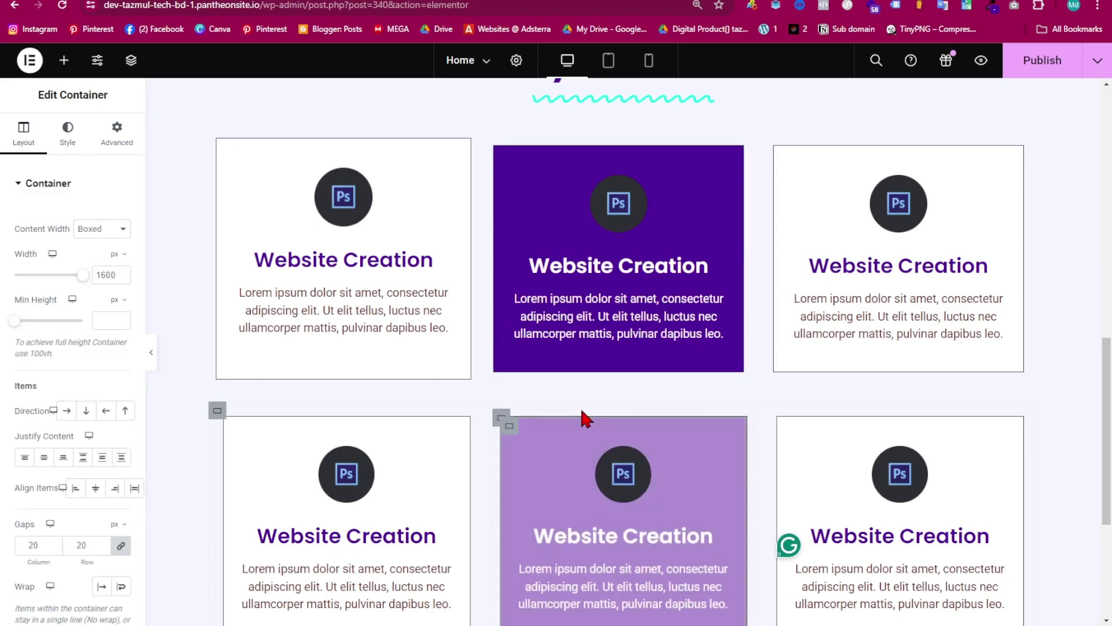
scroll(585, 417, down, 2)
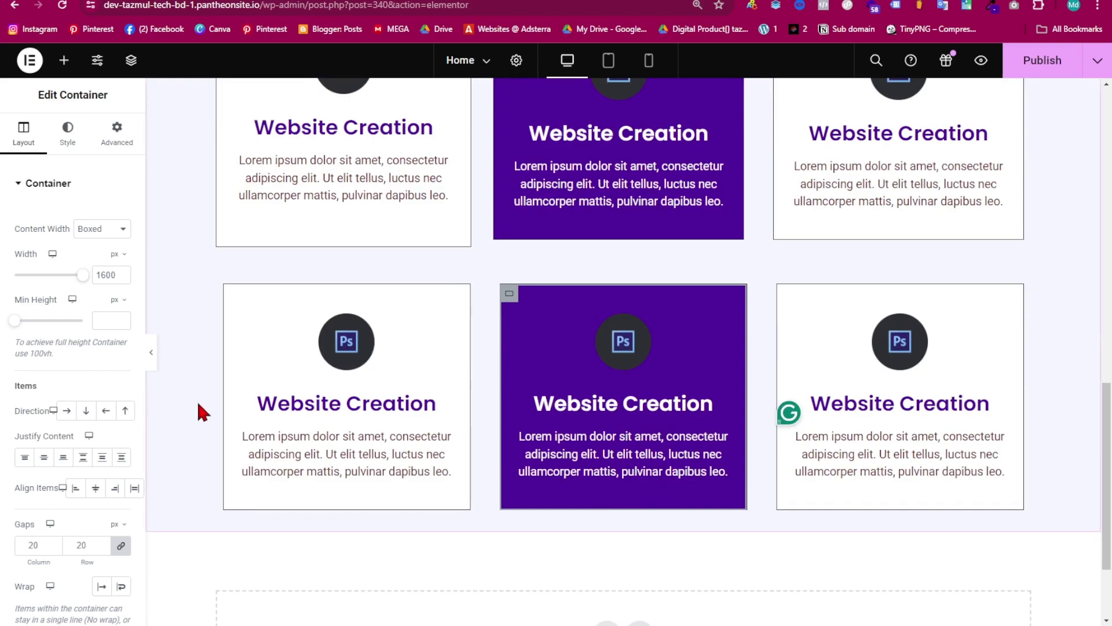
click(155, 369)
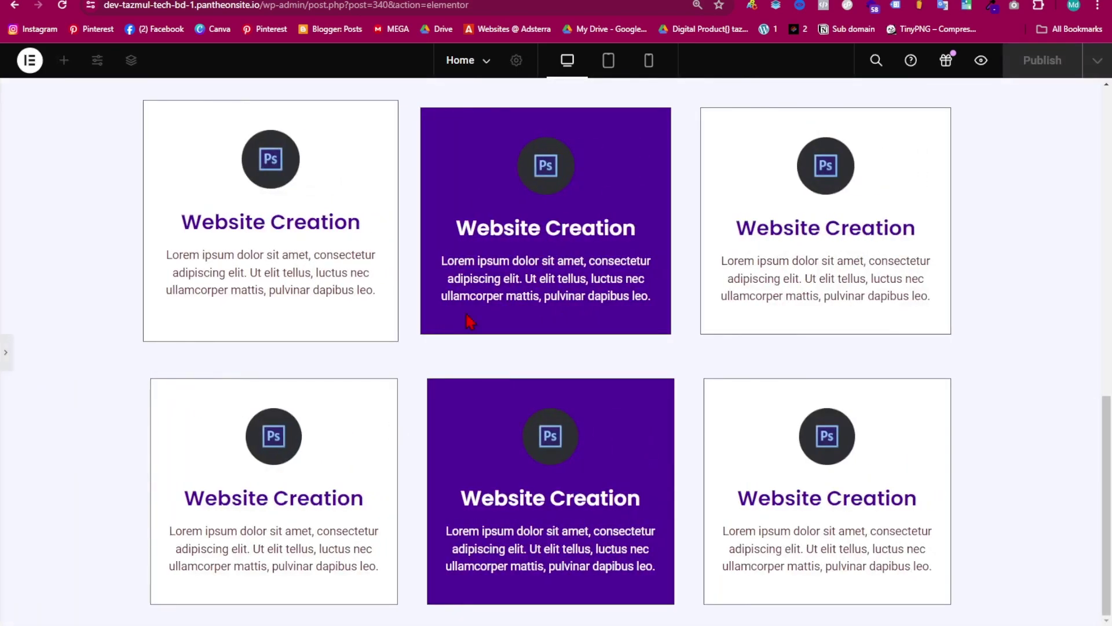
scroll(544, 318, up, 4)
scroll(545, 318, down, 5)
- Select the whole My Services section container
click(6, 352)
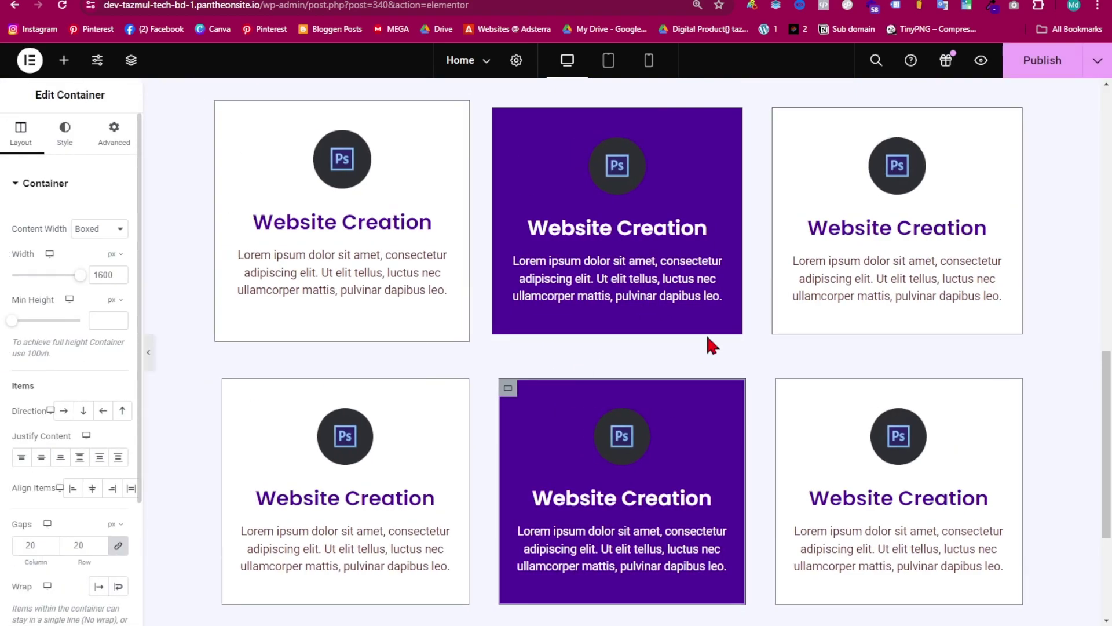
scroll(765, 390, down, 3)
scroll(566, 439, up, 7)
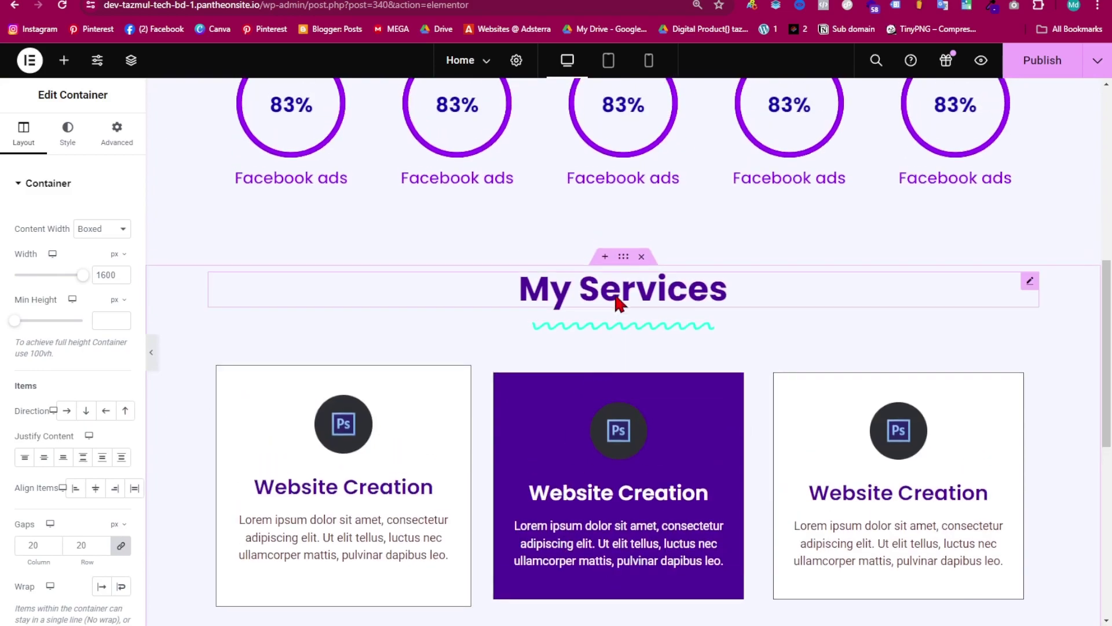
scroll(614, 225, down, 7)
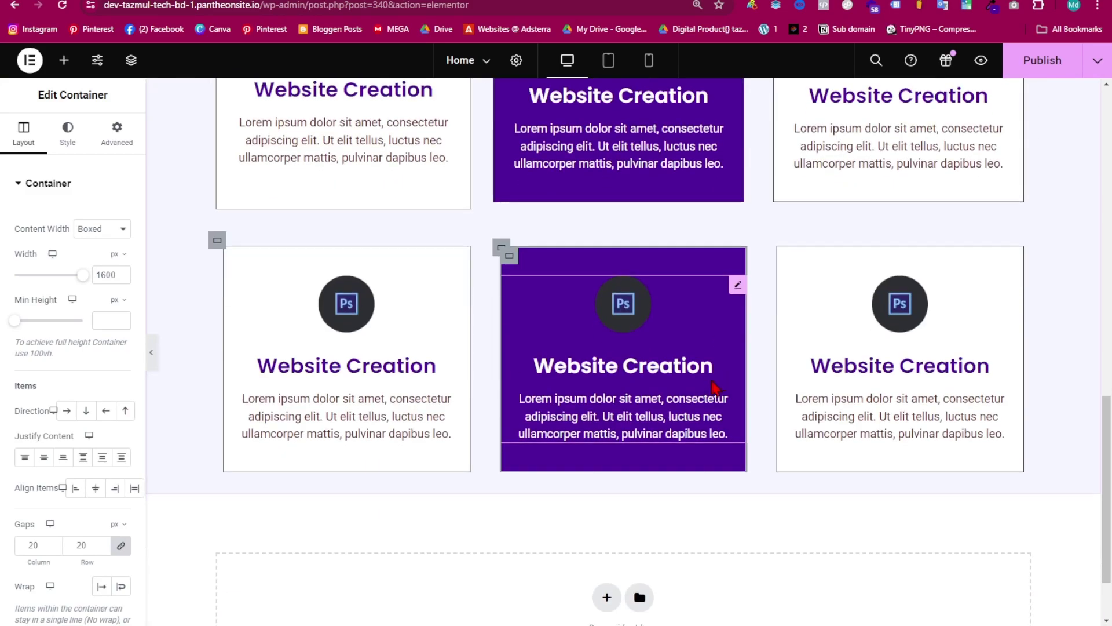
scroll(651, 480, up, 5)
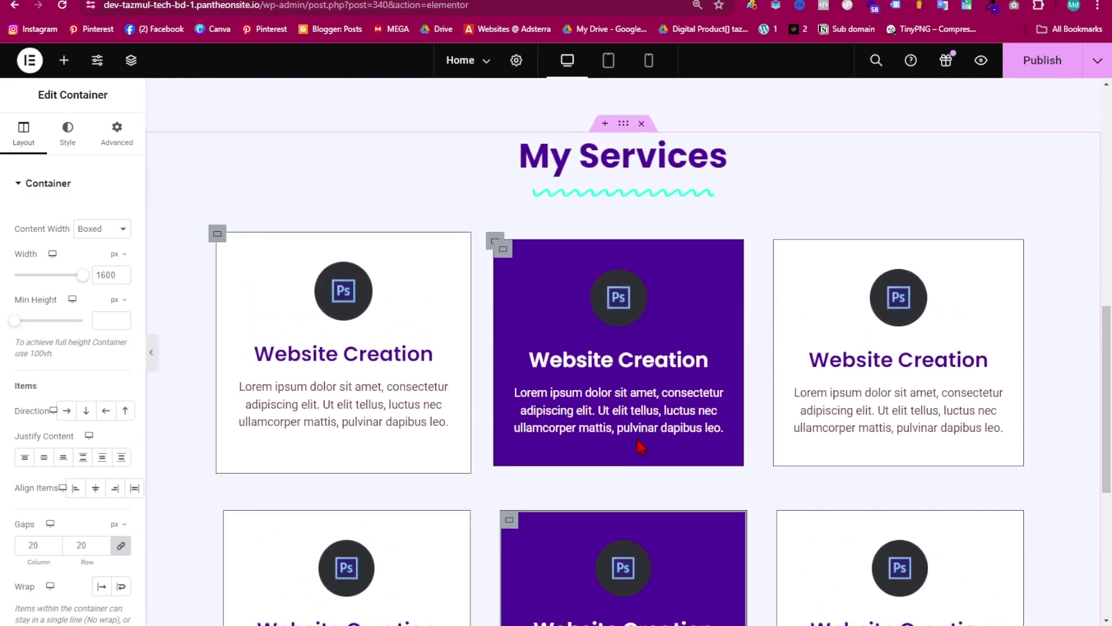
click(622, 126)
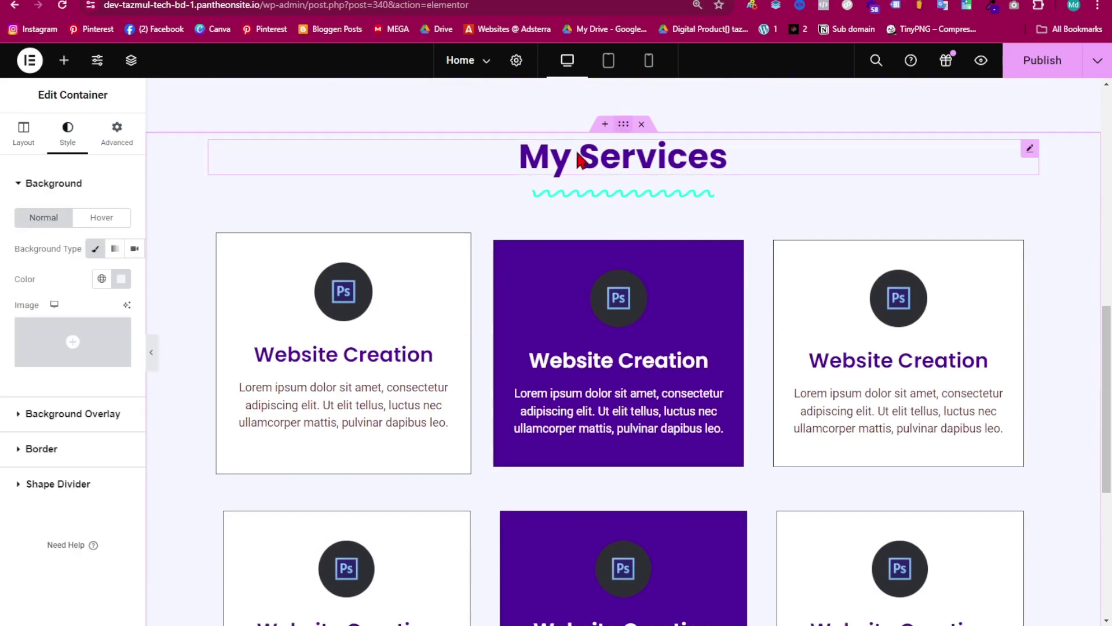
- Unlink the section's padding and set its bottom padding to 60 px
click(116, 130)
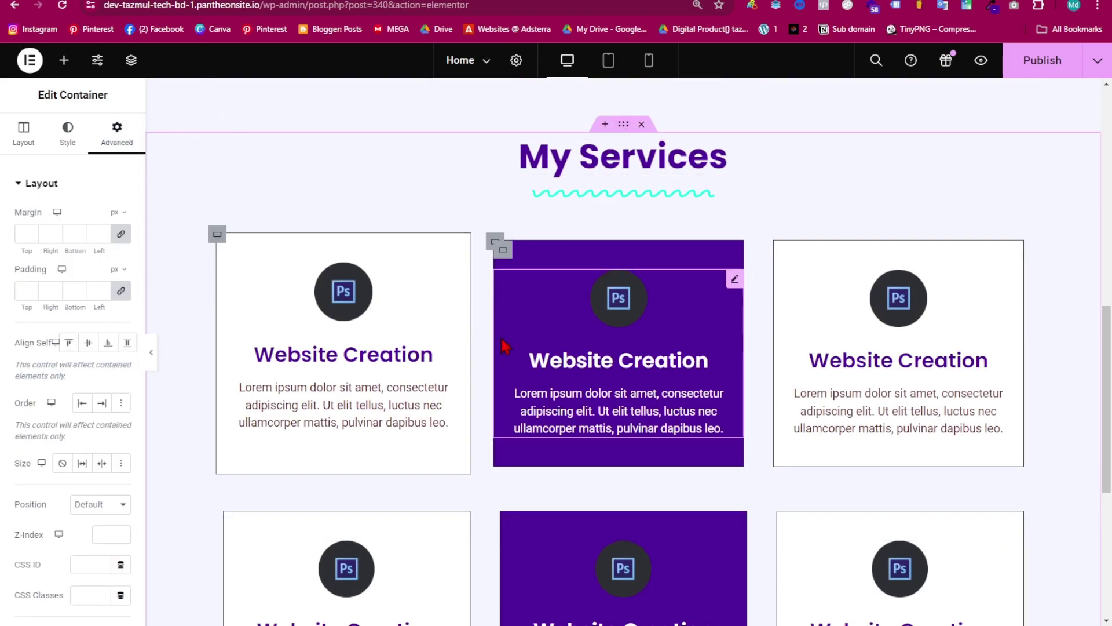
scroll(519, 355, down, 5)
click(123, 292)
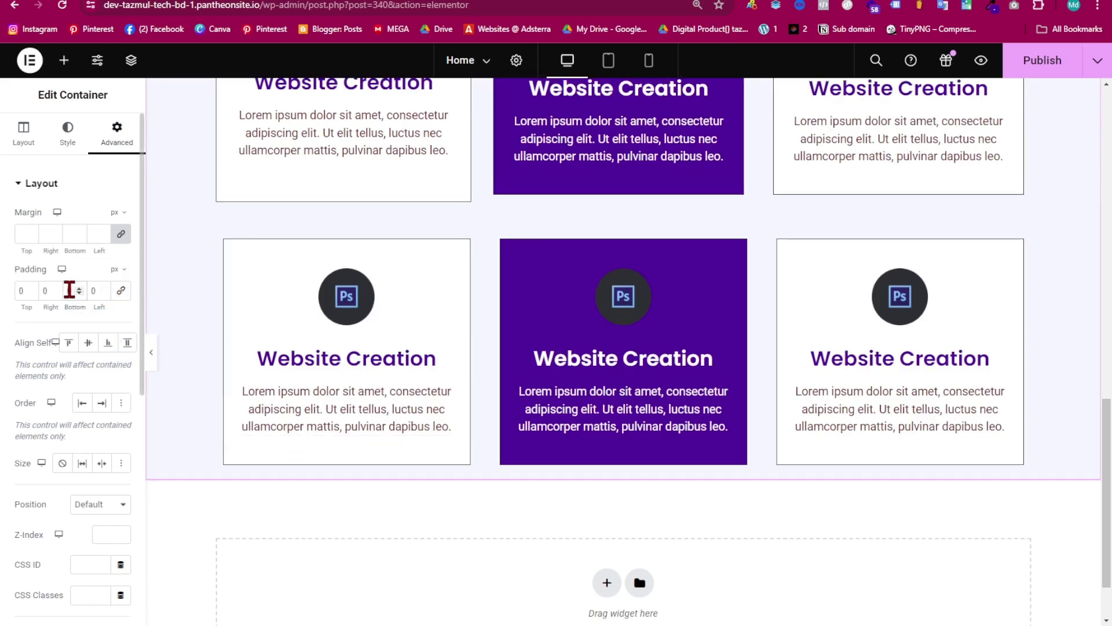
click(69, 289)
text(60)
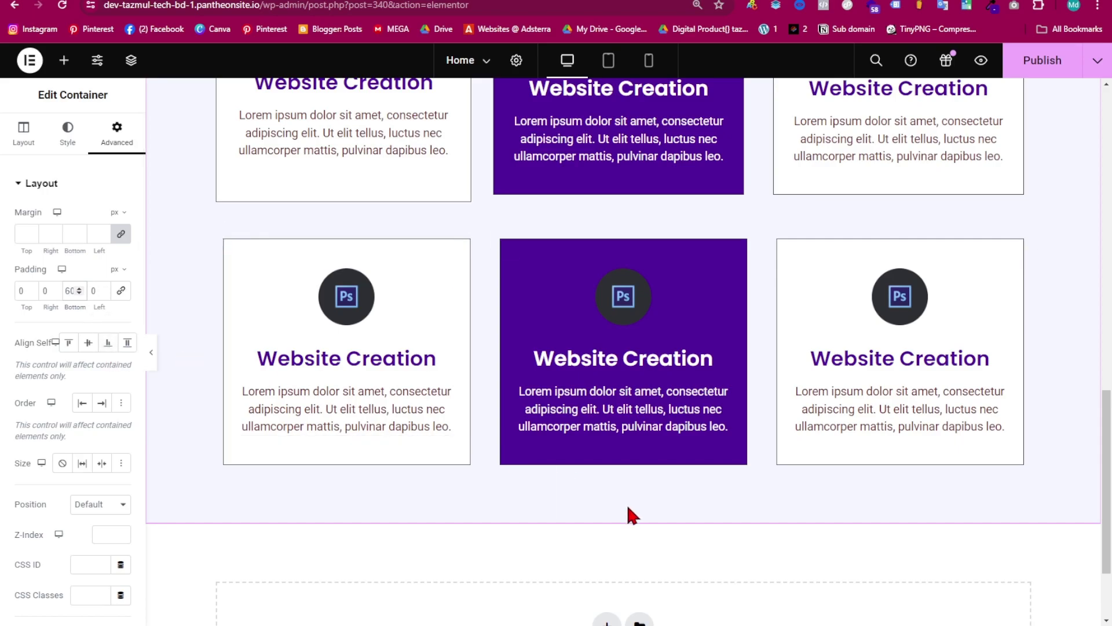
scroll(631, 508, up, 7)
scroll(642, 510, down, 3)
click(674, 265)
scroll(671, 250, up, 5)
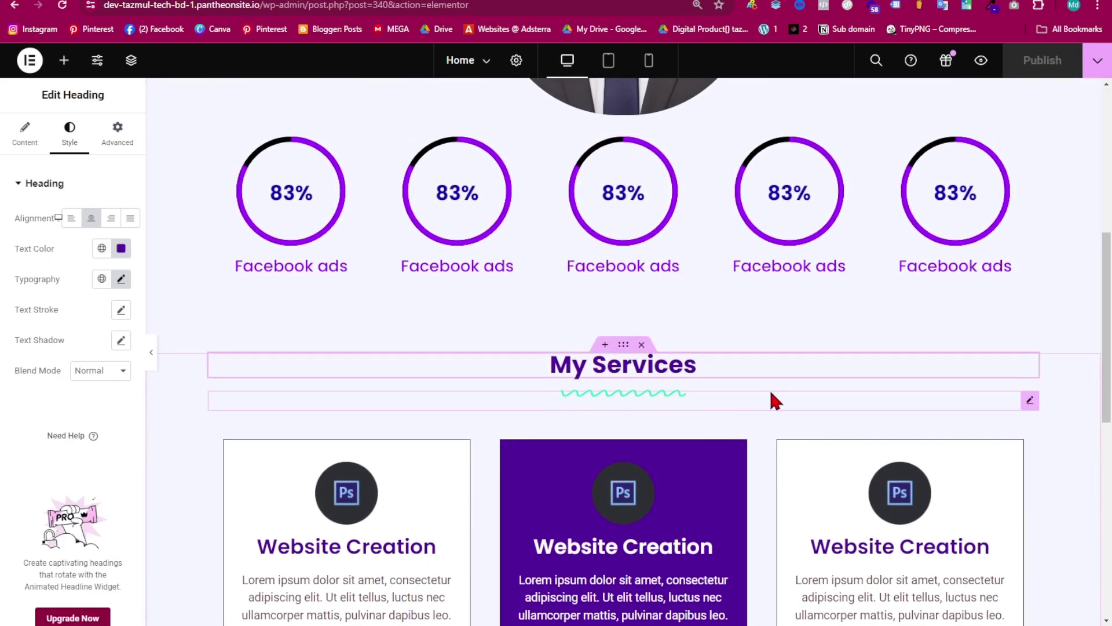
scroll(771, 393, down, 6)
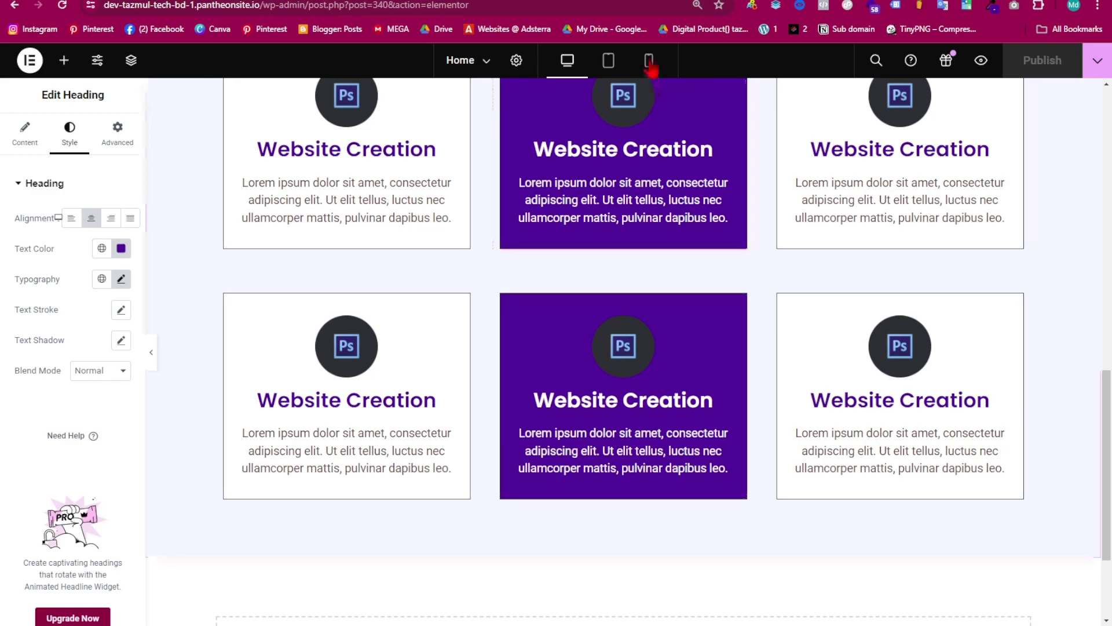
click(609, 60)
scroll(613, 287, up, 4)
scroll(570, 497, up, 2)
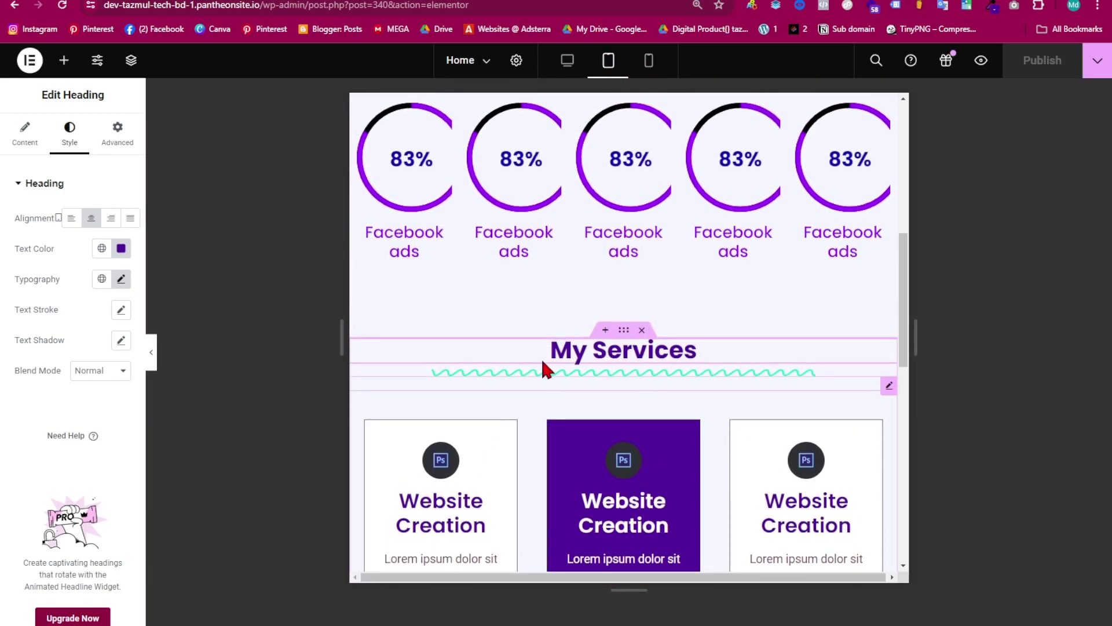
scroll(724, 365, down, 10)
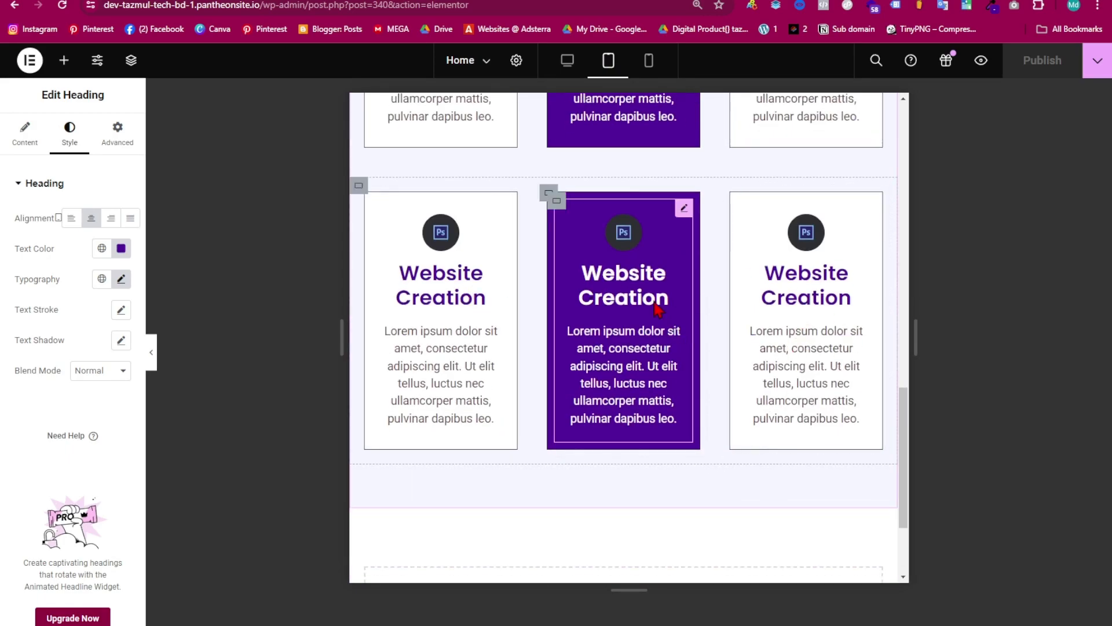
click(649, 60)
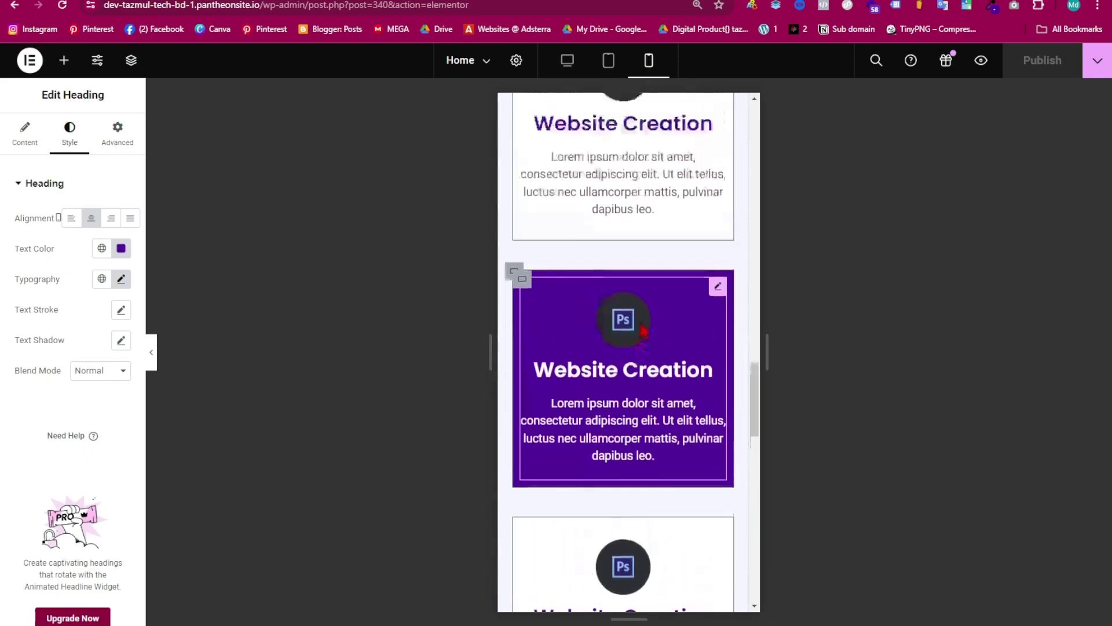
scroll(660, 450, down, 10)
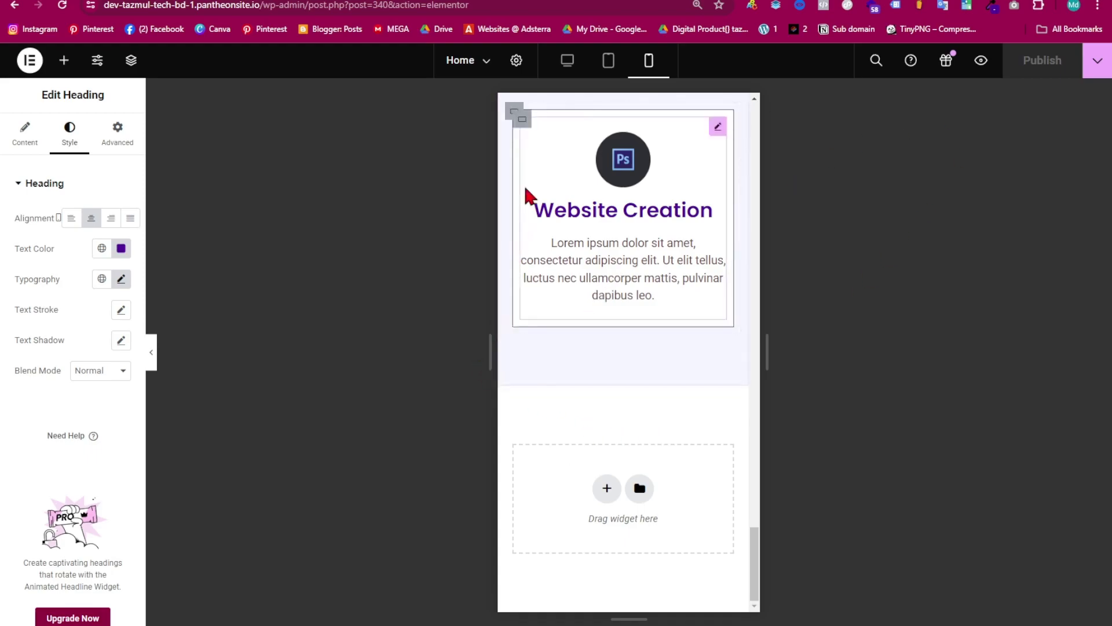
click(567, 60)
scroll(731, 453, down, 1)
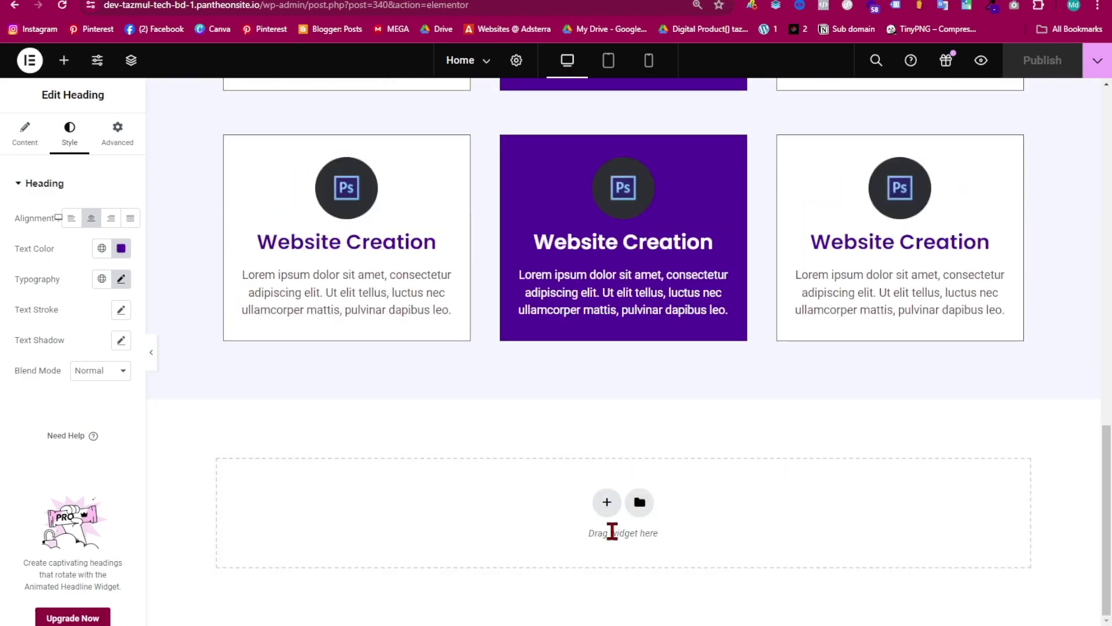
- Add a two-column container below the service cards with a Classic background in the light Primary (#F5F6FF) global colour
click(604, 504)
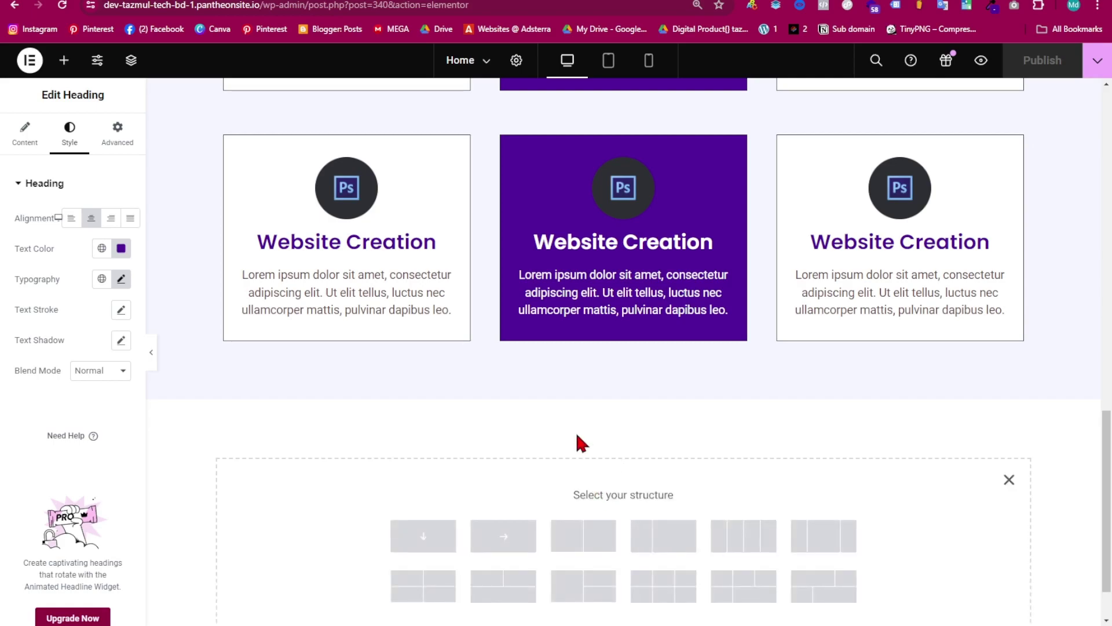
scroll(579, 443, down, 1)
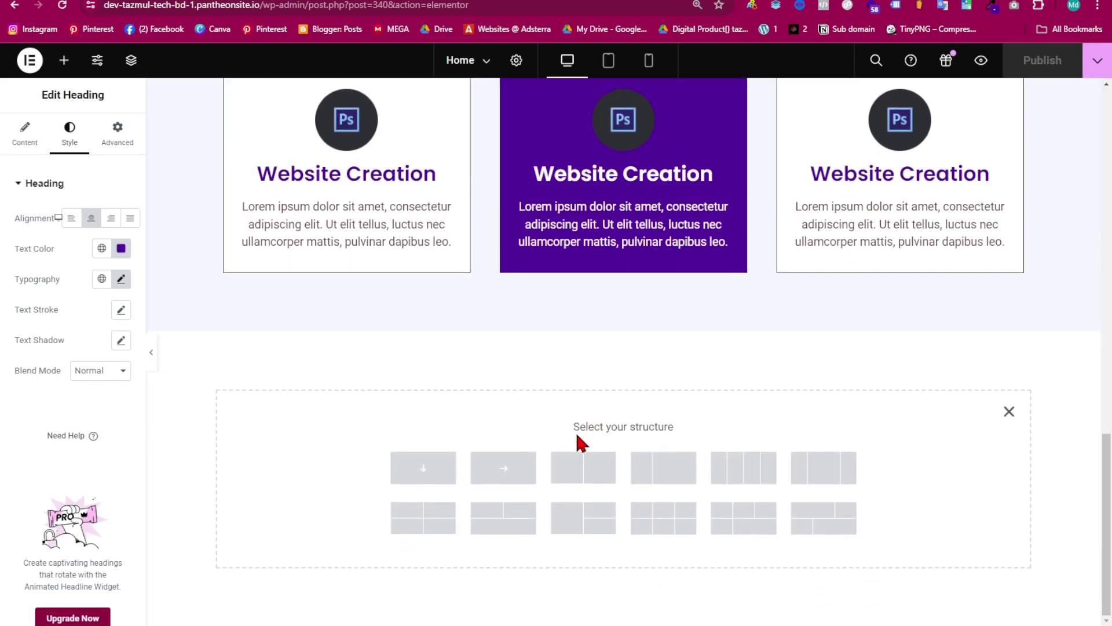
click(584, 468)
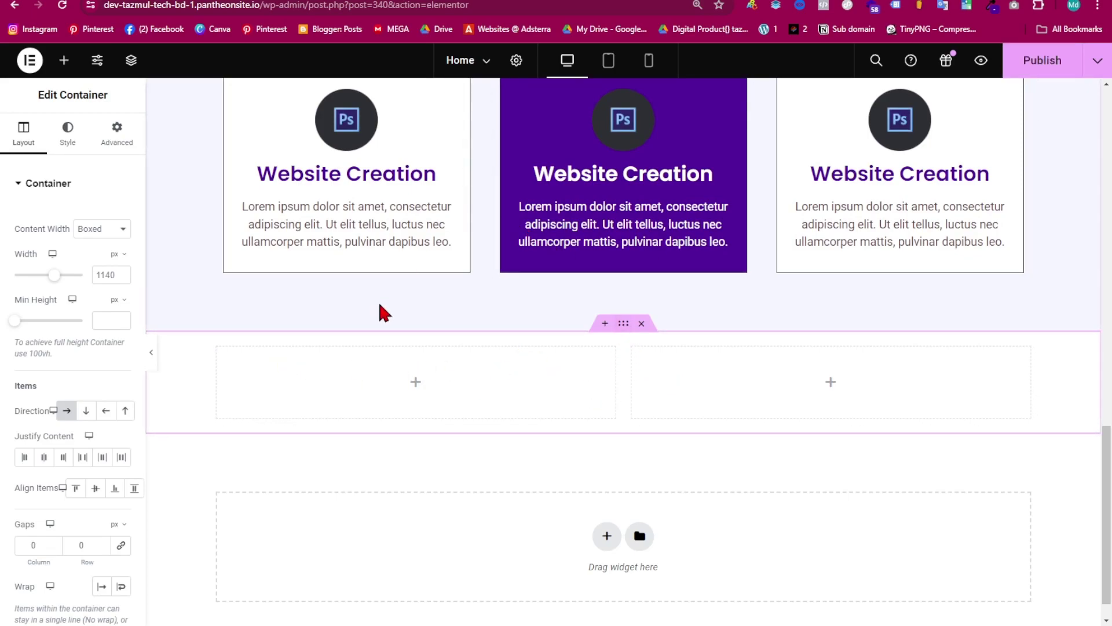
click(68, 138)
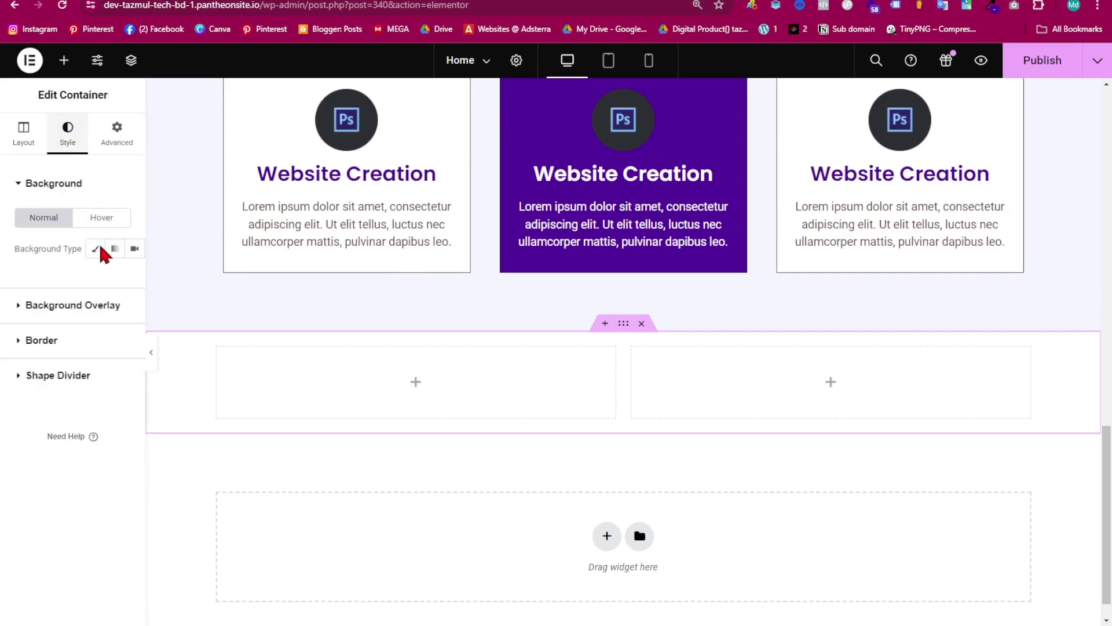
click(96, 251)
click(102, 279)
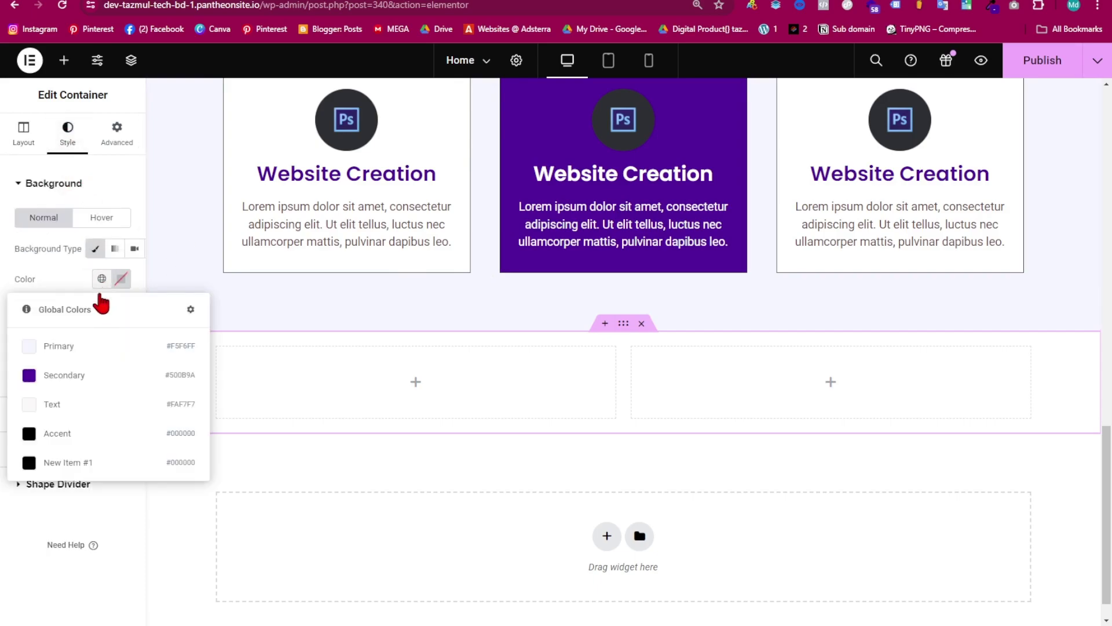
click(100, 343)
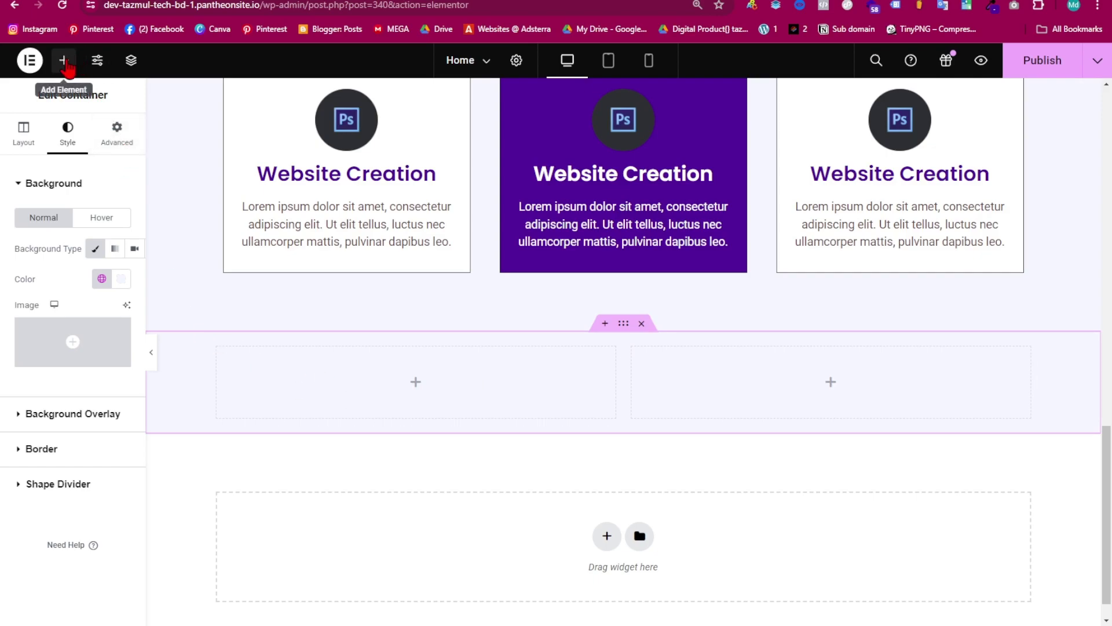
- Drop an Image widget into the right column and insert a portrait from the Media Library
click(65, 63)
drag(102, 447, 814, 377)
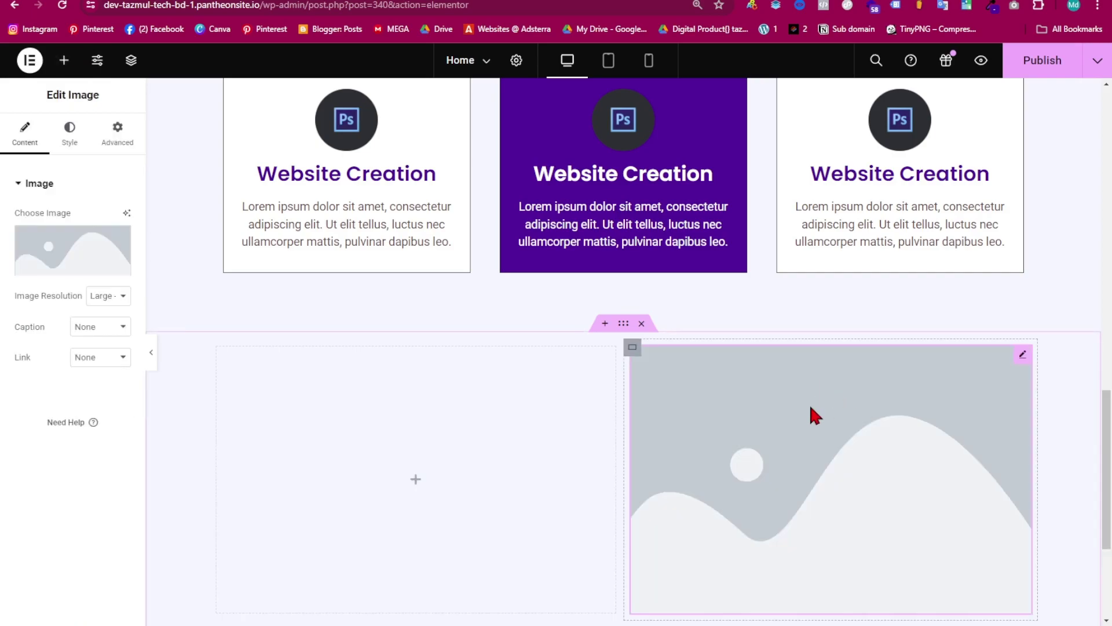
click(70, 250)
click(348, 287)
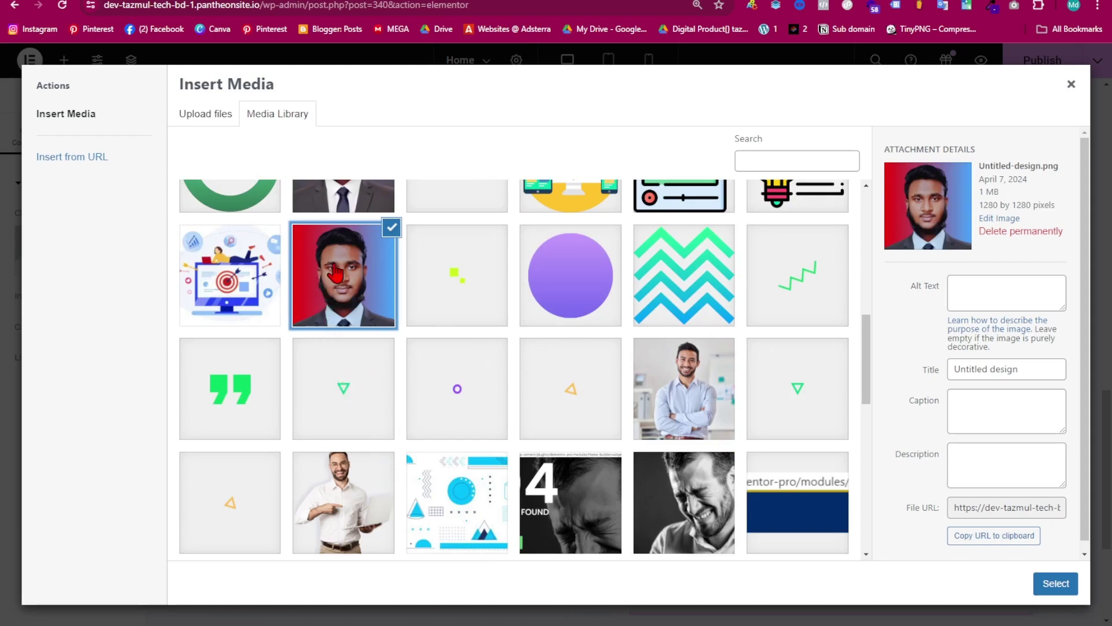
scroll(336, 272, up, 4)
scroll(346, 321, up, 5)
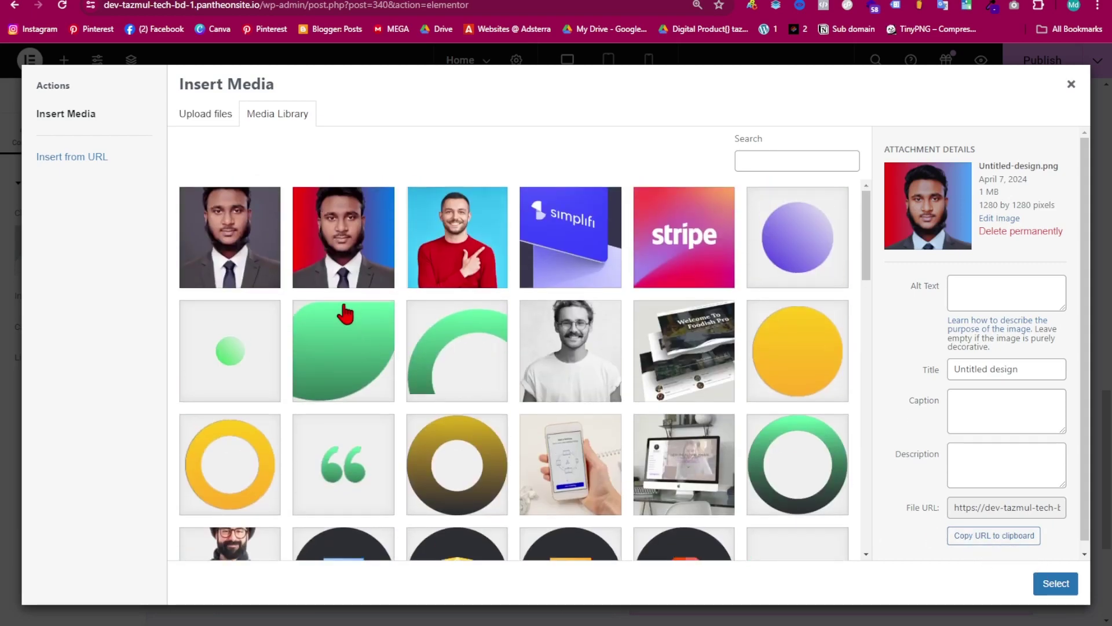
click(1051, 585)
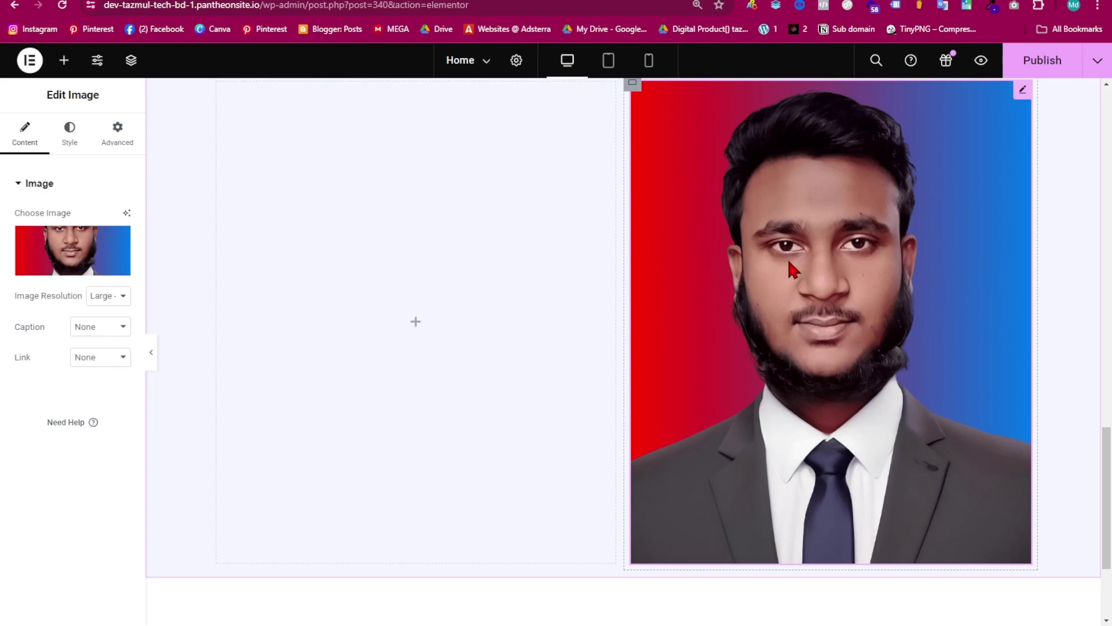
- Replace it with the square red-and-blue Untitled-design.png portrait
click(63, 243)
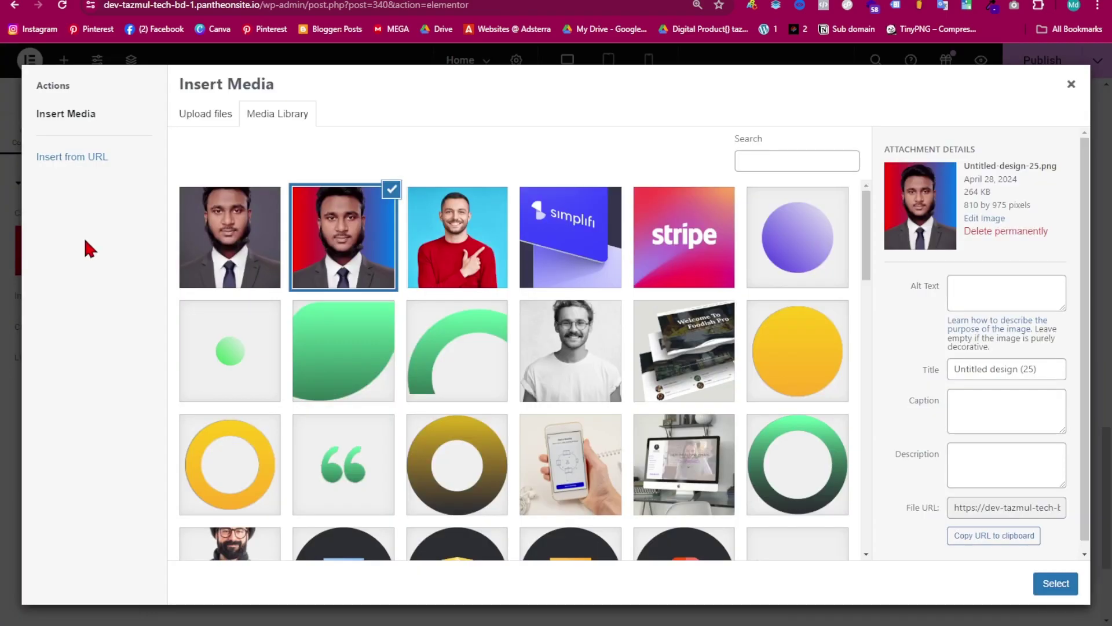
scroll(526, 394, down, 10)
click(383, 426)
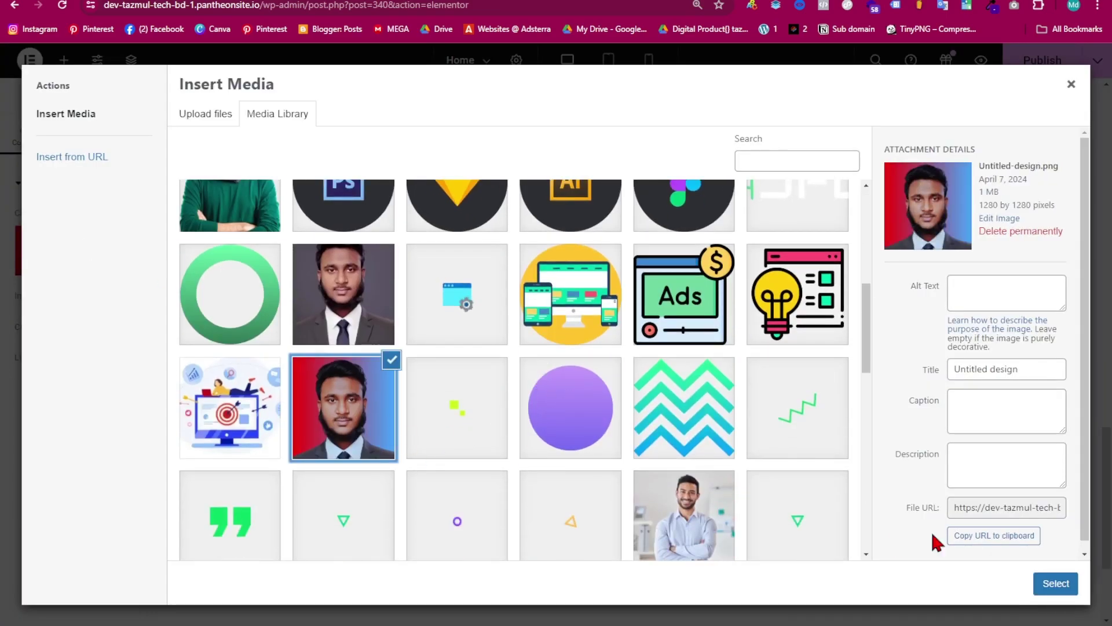
click(1055, 583)
scroll(799, 397, down, 4)
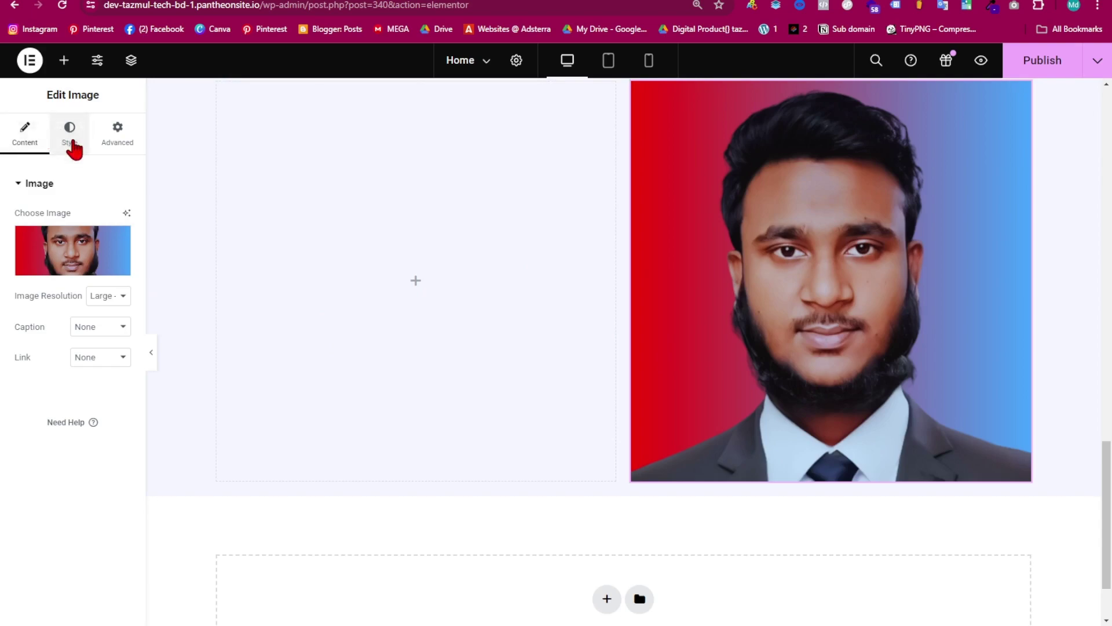
- Unlink the image's border radius and round the top-left and bottom-right corners to 80
click(70, 139)
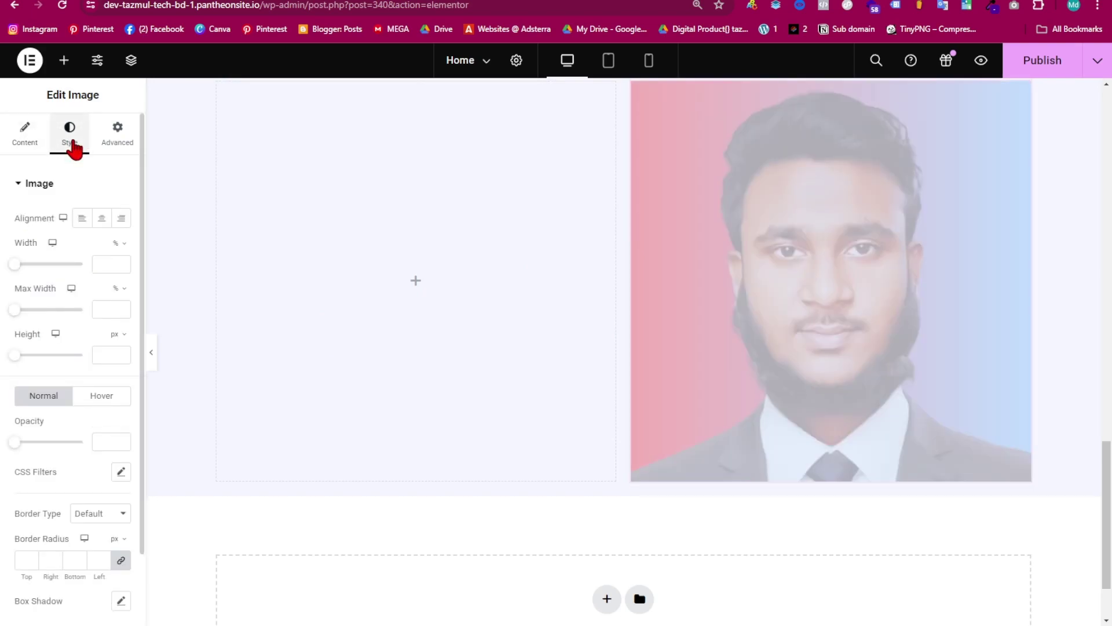
scroll(58, 429, down, 2)
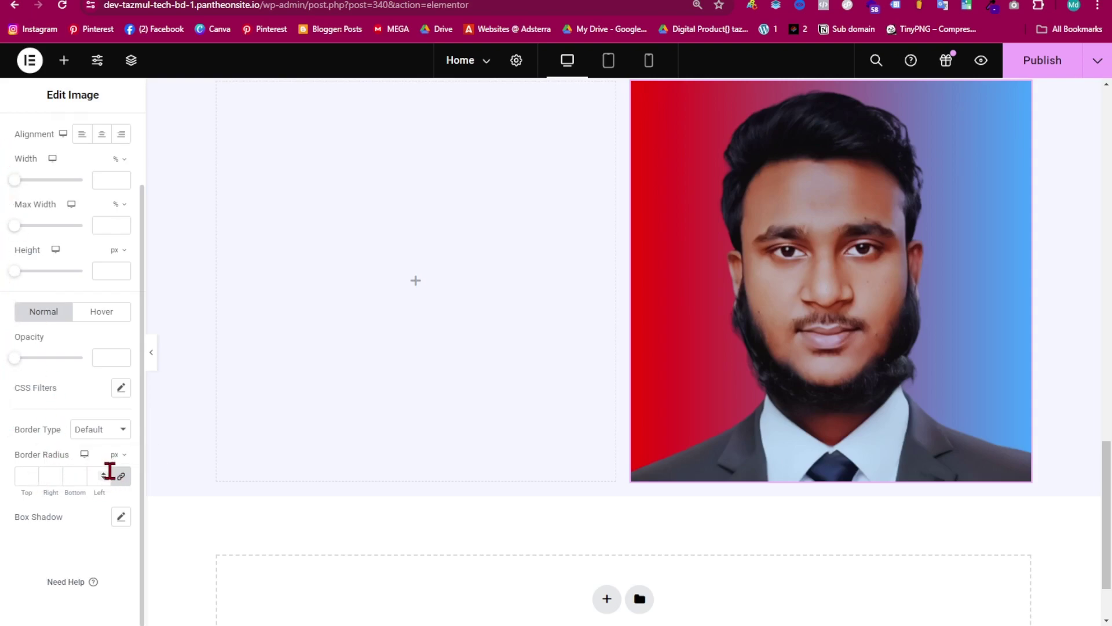
click(121, 476)
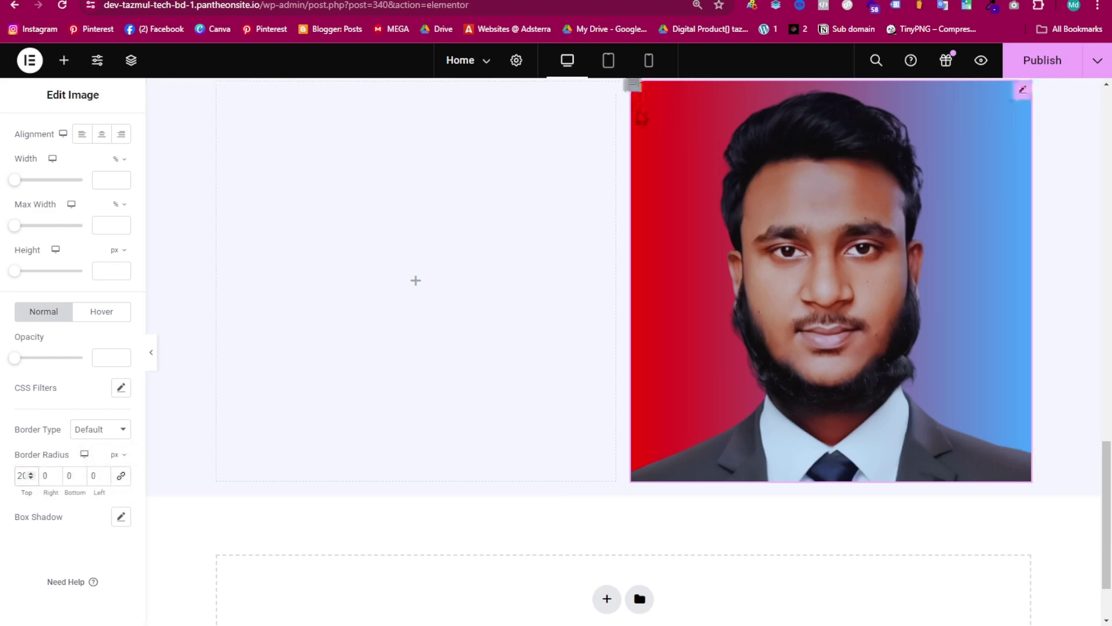
key(BackSpace)
text(5)
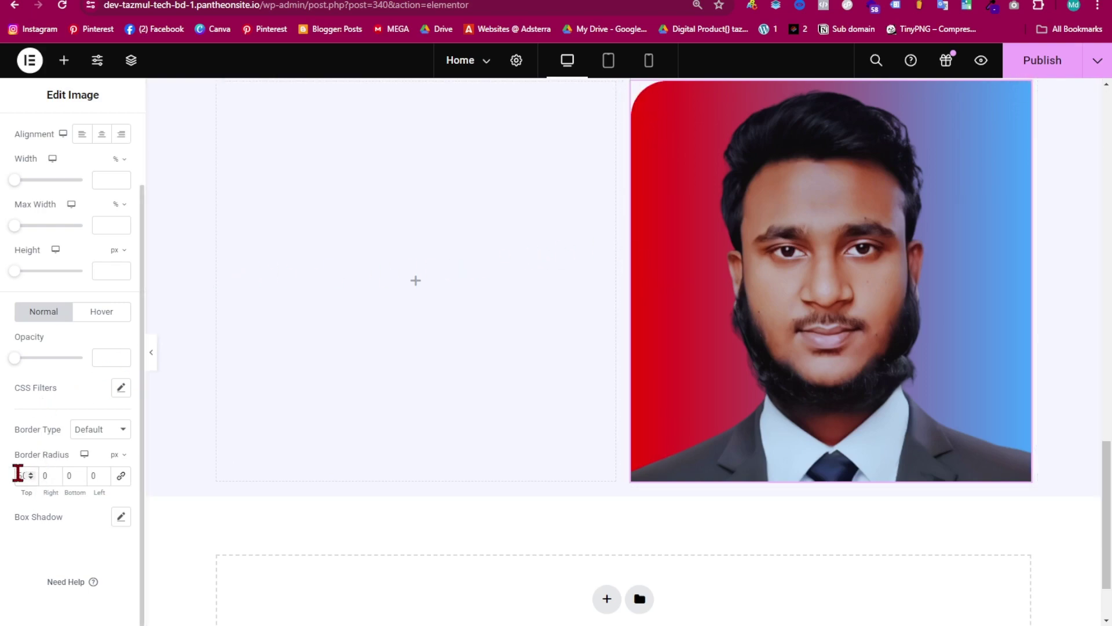
key(BackSpace)
text(8)
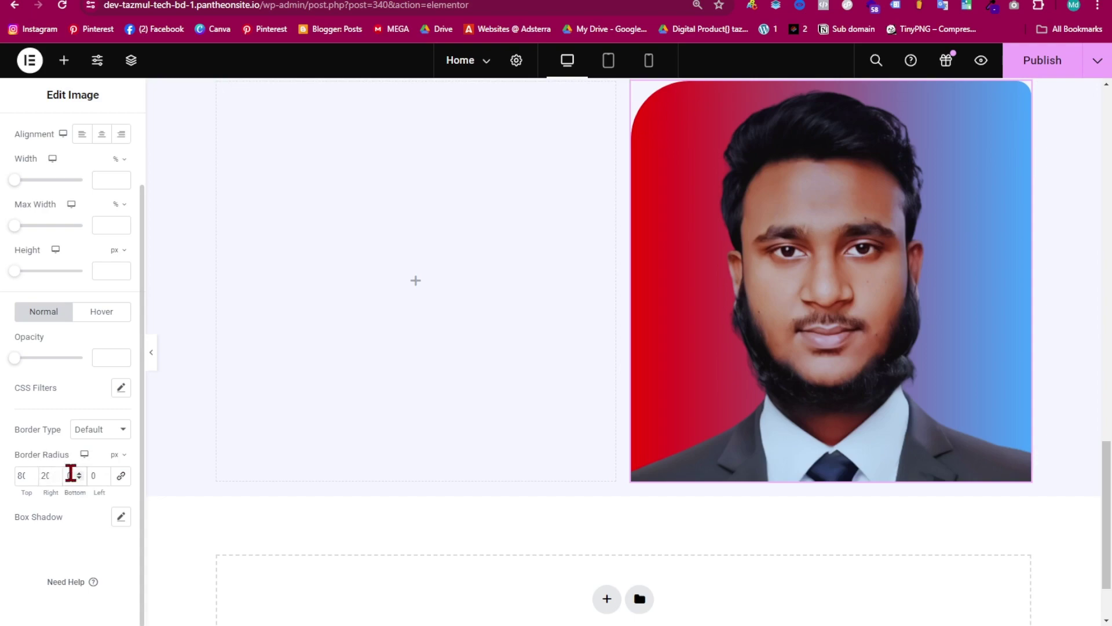
click(71, 474)
text(80)
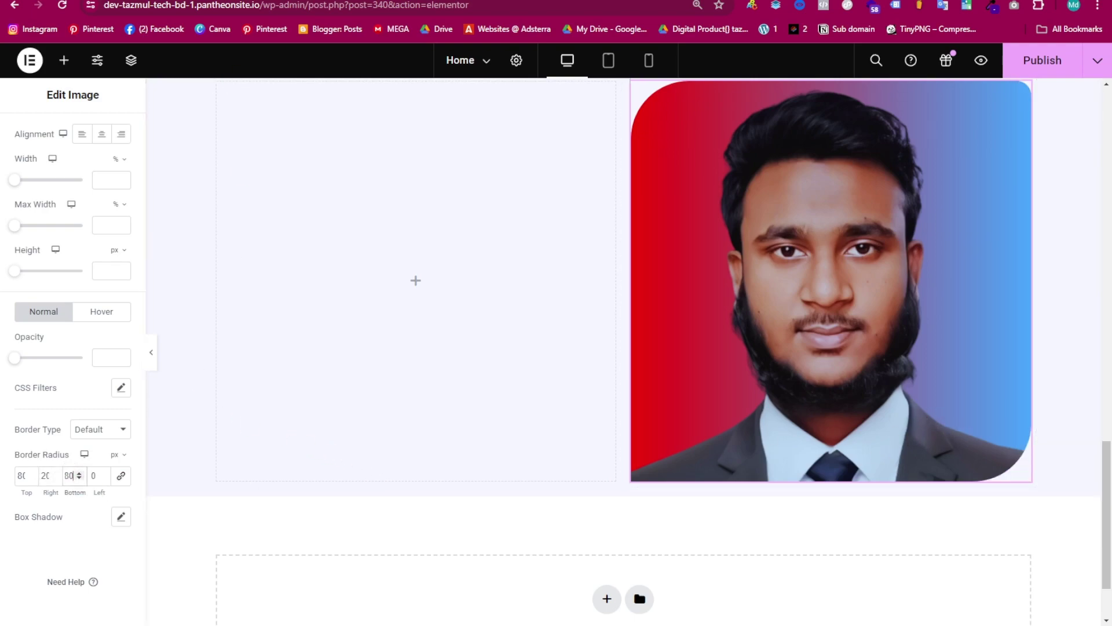
- Preview the result, then narrow the portrait to 69% width
click(151, 352)
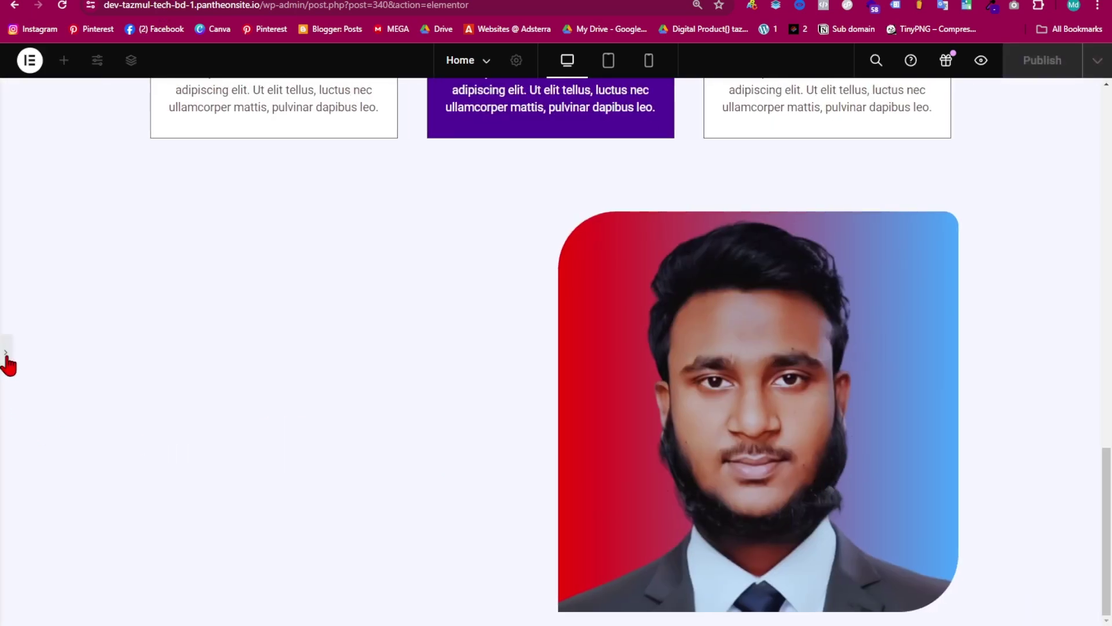
scroll(7, 364, down, 2)
click(6, 352)
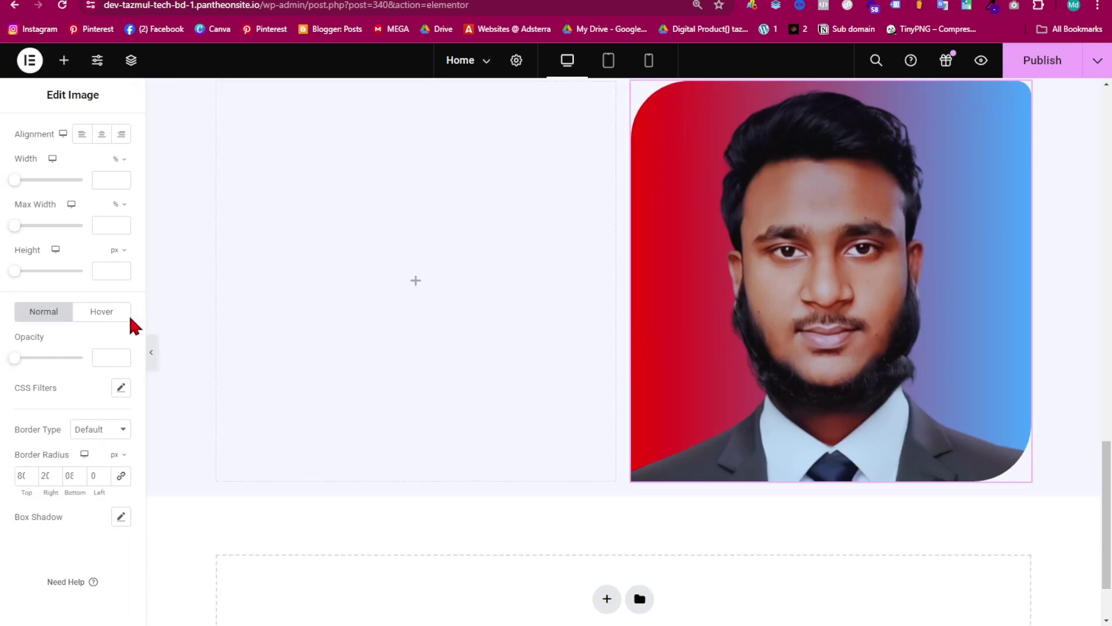
scroll(89, 186, up, 2)
click(67, 141)
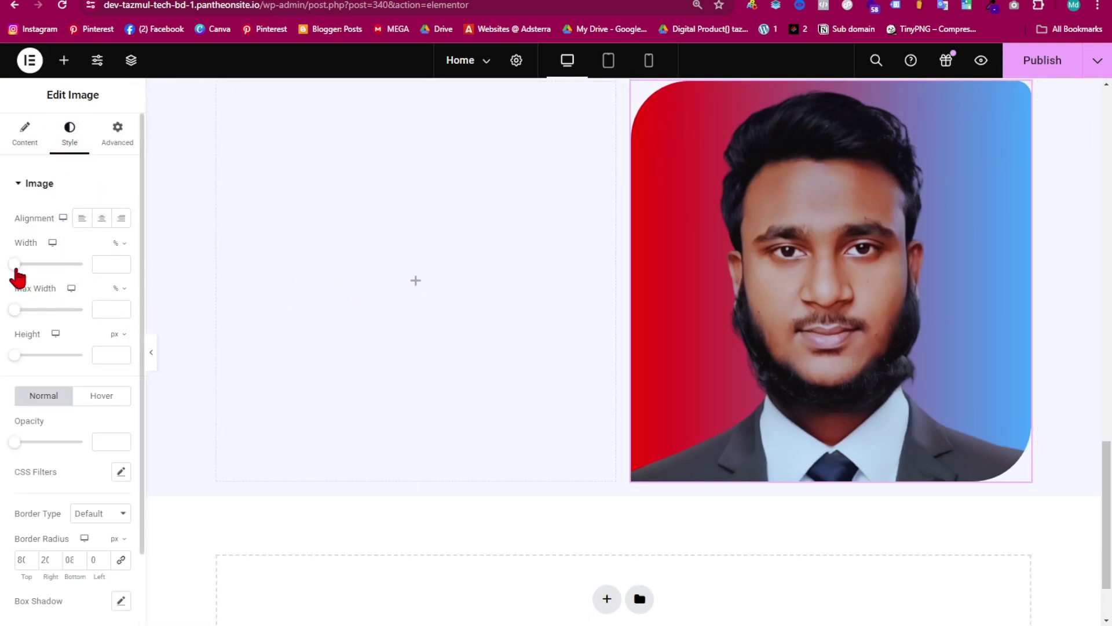
drag(17, 265, 62, 277)
scroll(927, 293, up, 4)
scroll(739, 354, down, 1)
scroll(739, 355, down, 3)
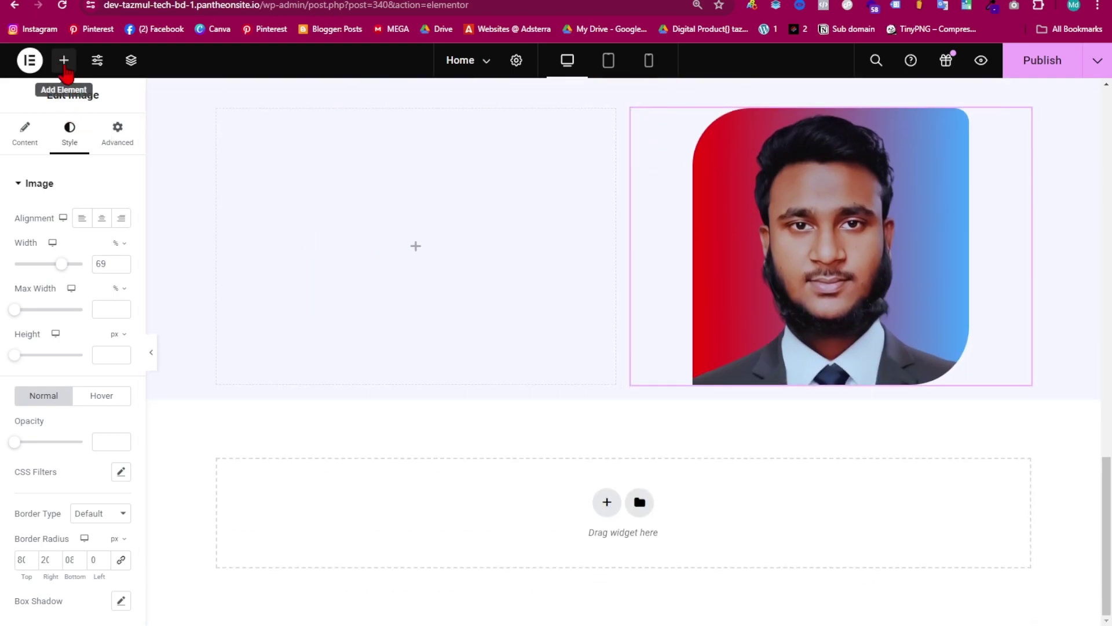
- Place a Heading widget in the empty left column and paste 'Who I'm' as its title
click(64, 60)
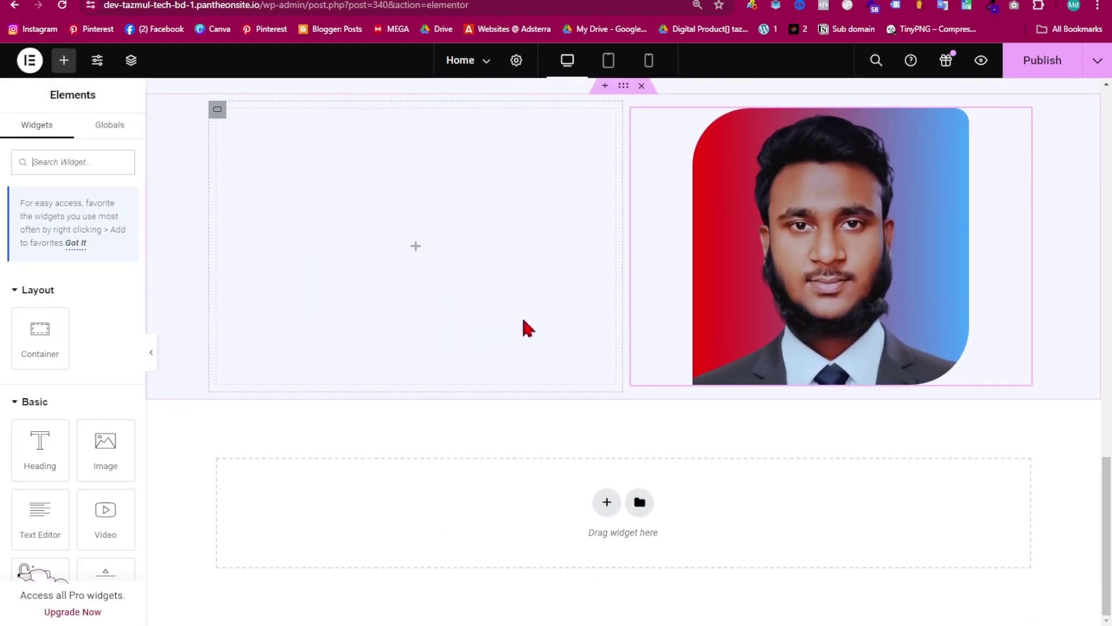
drag(46, 447, 355, 270)
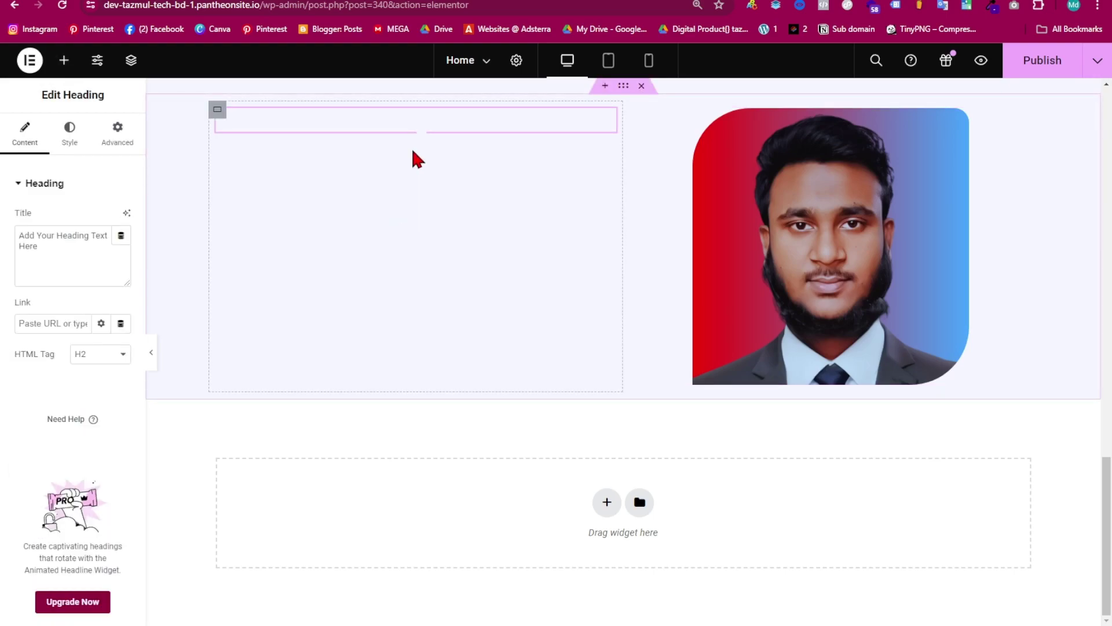
key(alt+Tab)
click(32, 237)
text(Who I'm)
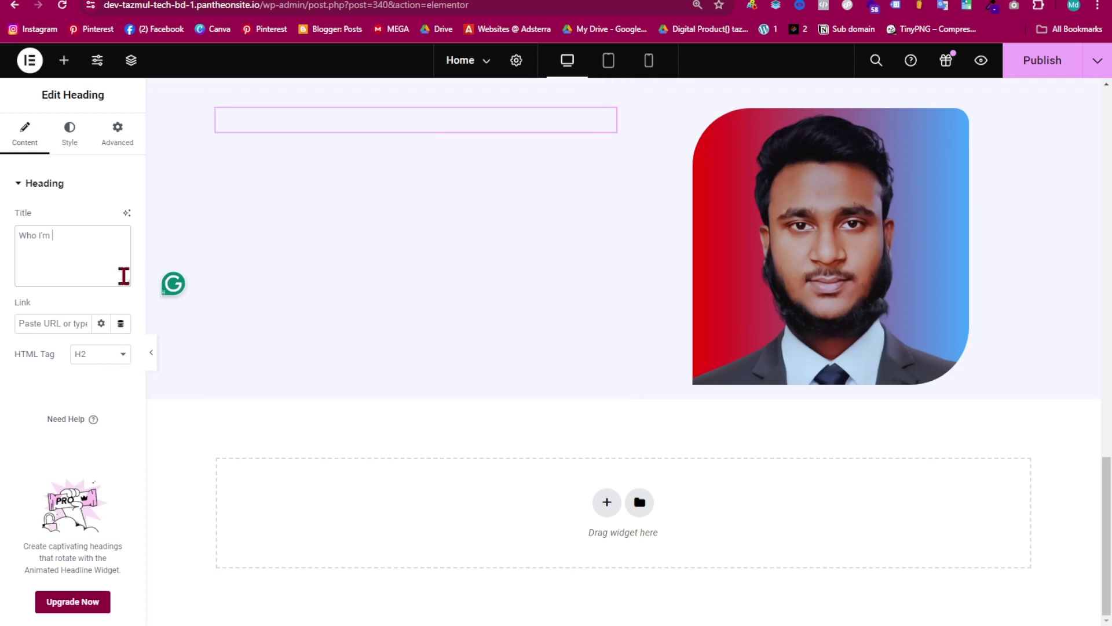
- Style the heading with the purple Secondary colour, Bold weight and 43 px size
click(69, 144)
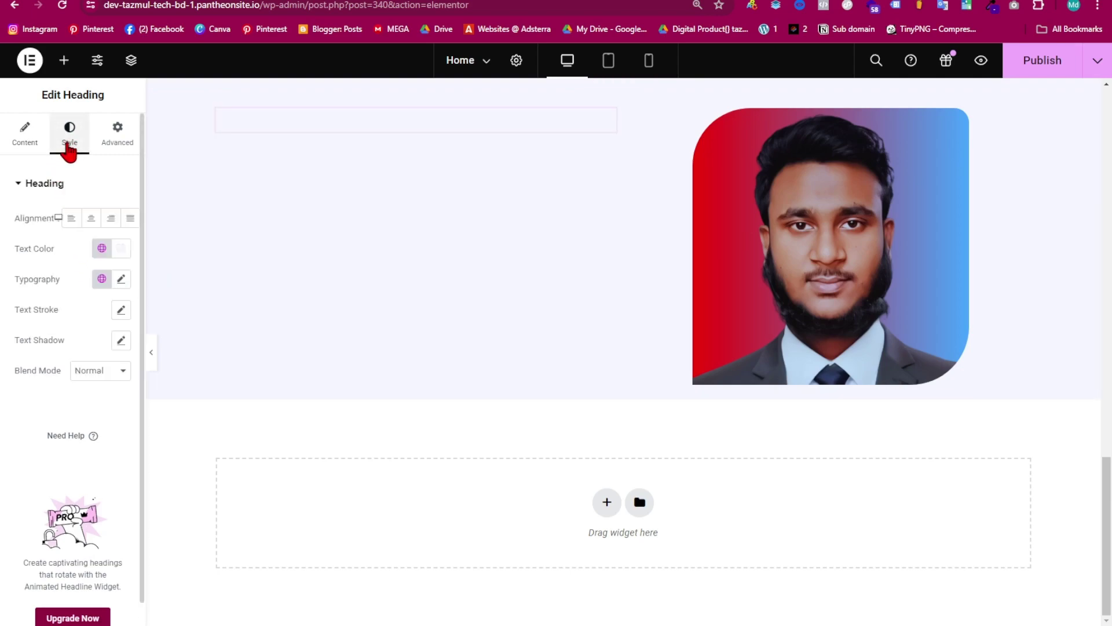
click(101, 248)
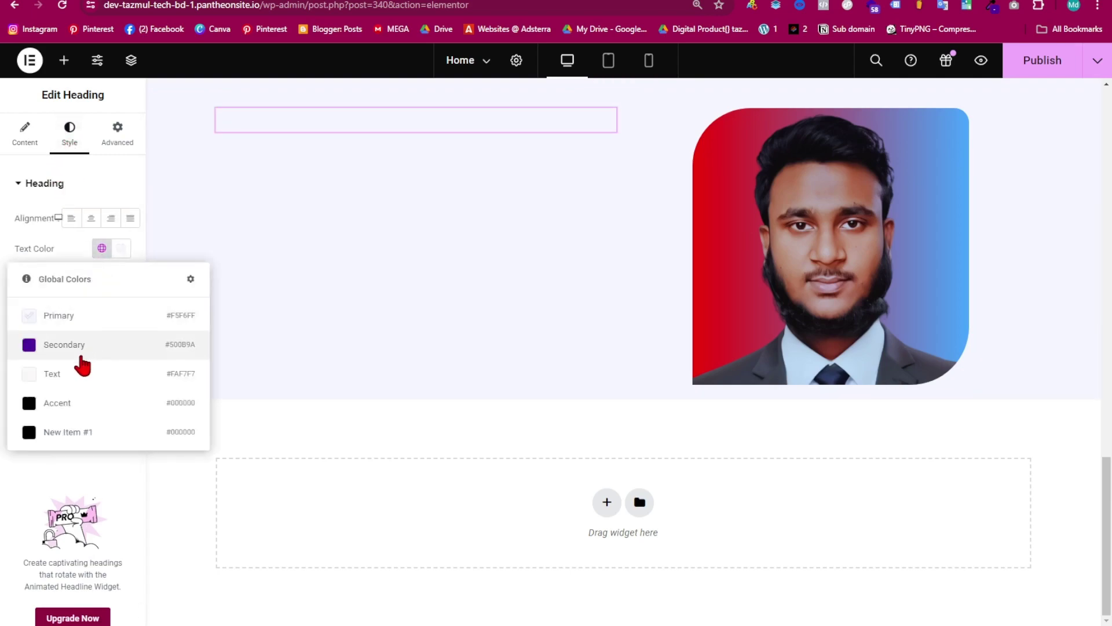
click(74, 347)
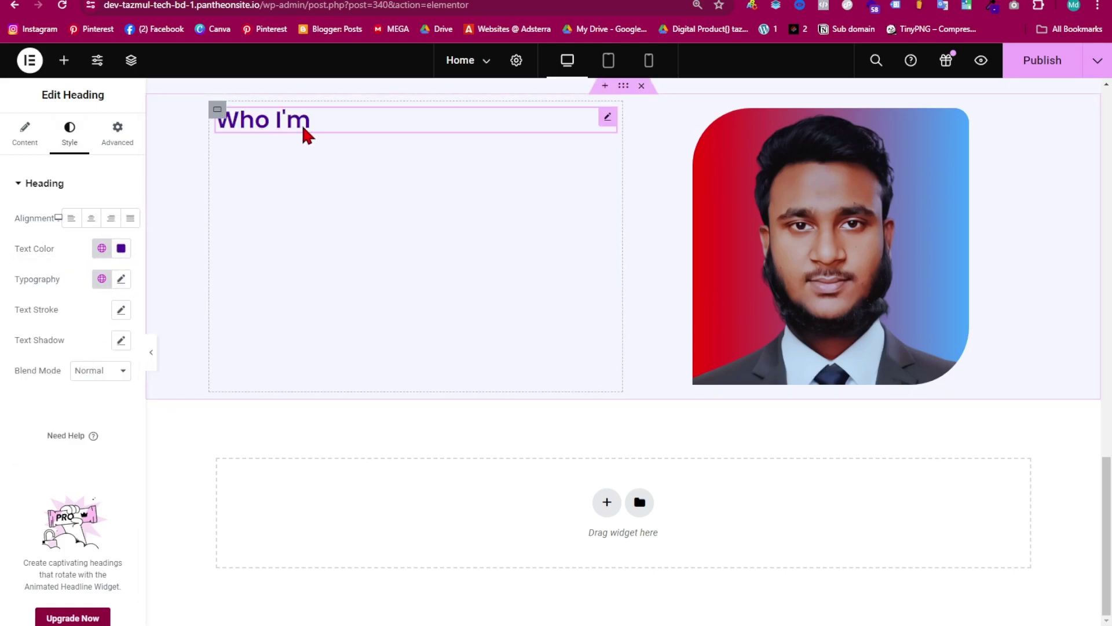
click(120, 279)
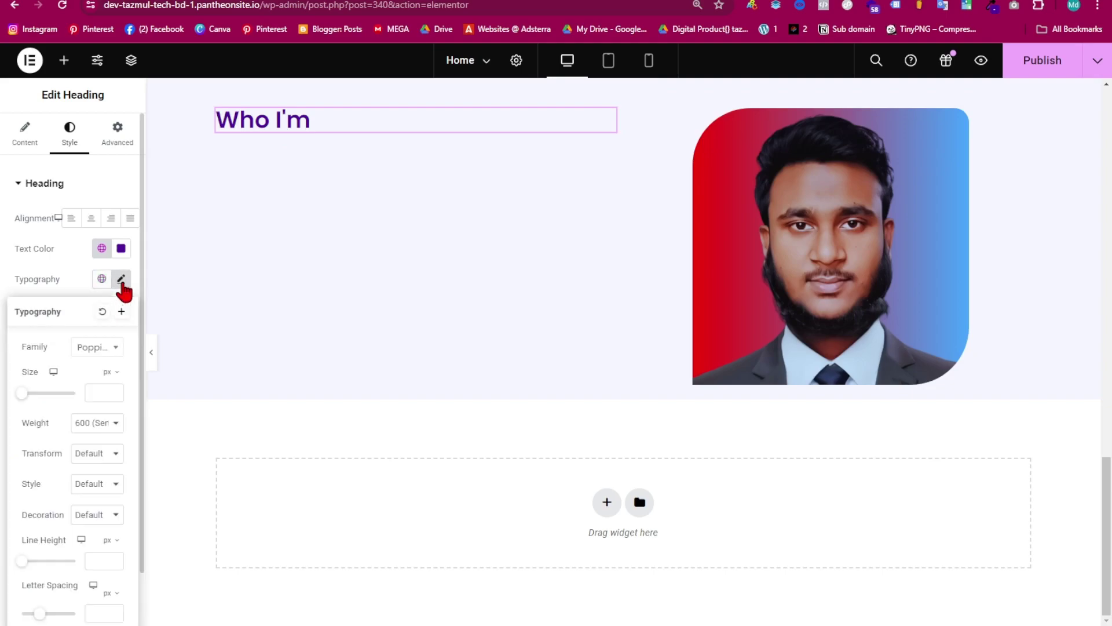
click(99, 424)
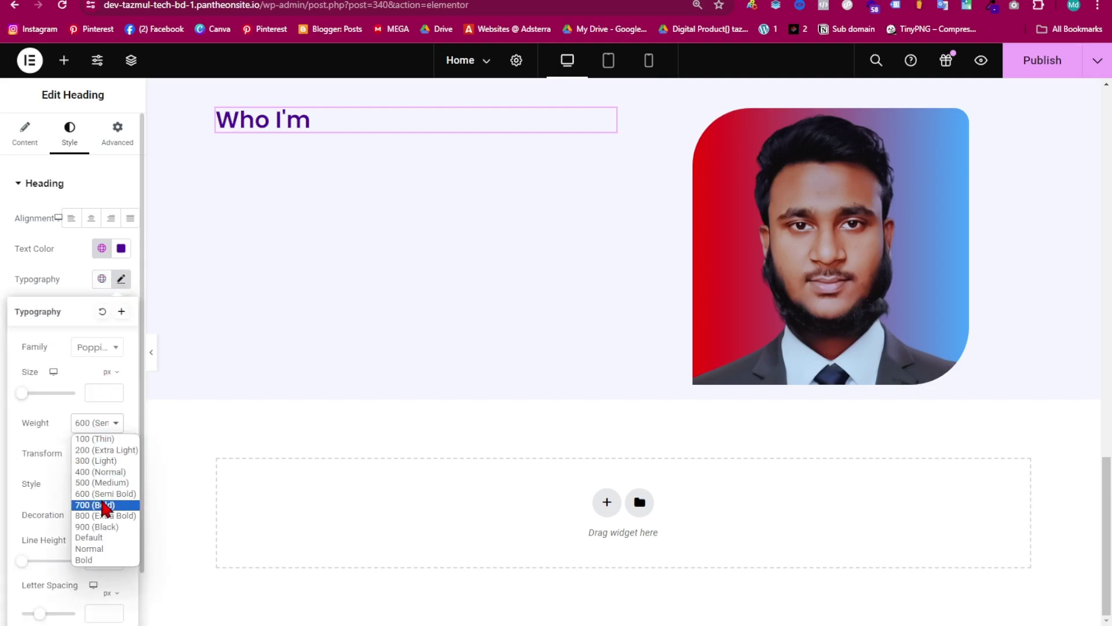
click(91, 557)
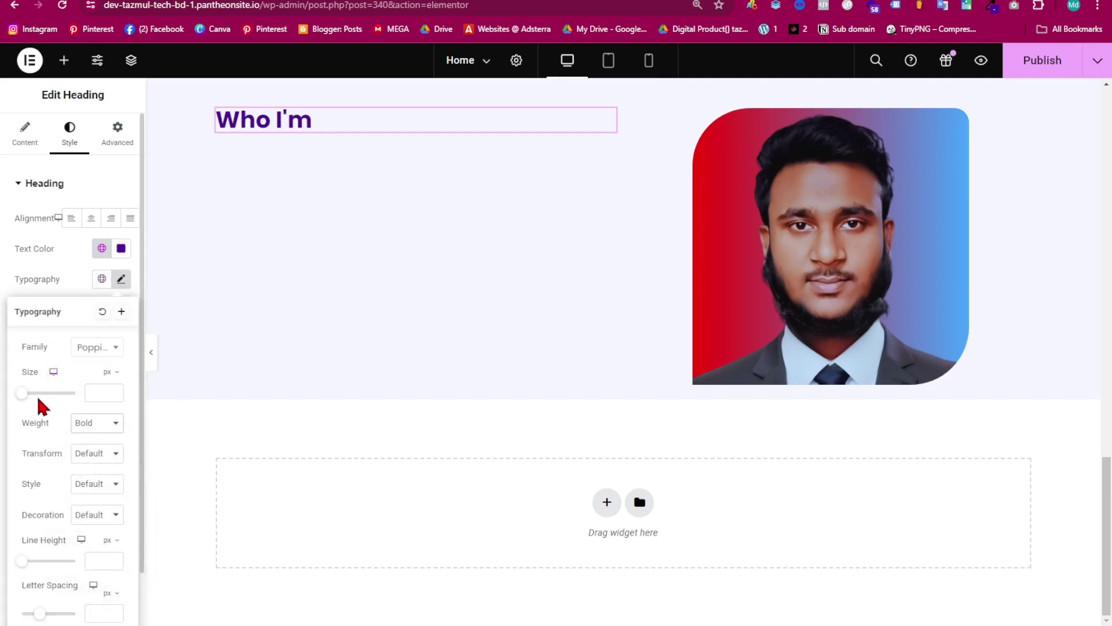
drag(21, 393, 33, 396)
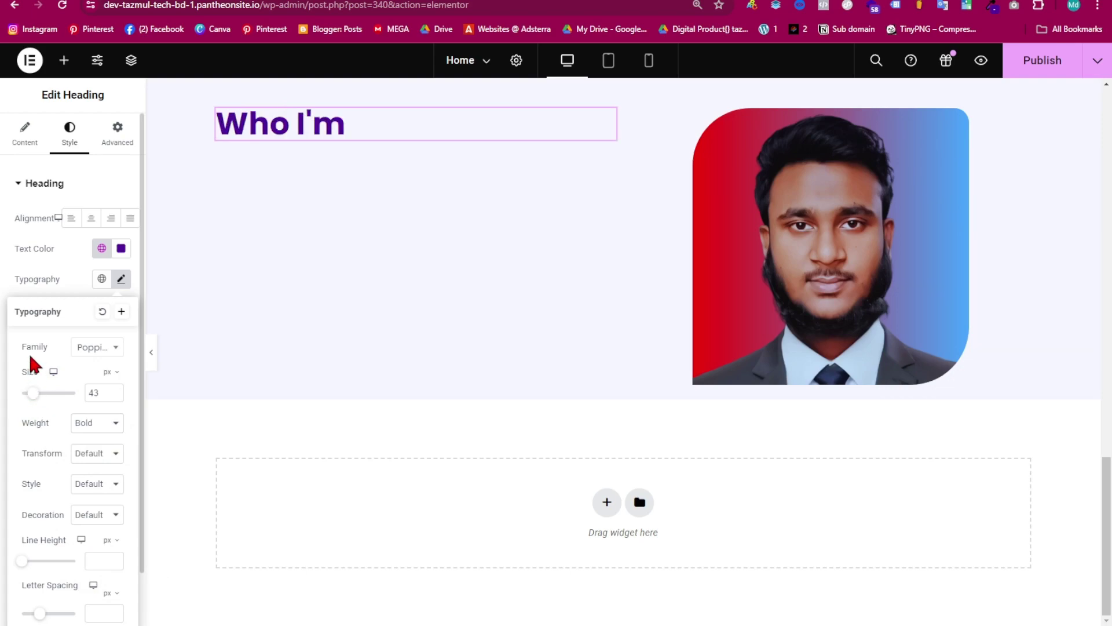
- Copy the wavy divider from the hero section and paste it under the 'Who I'm' heading
scroll(321, 292, down, 20)
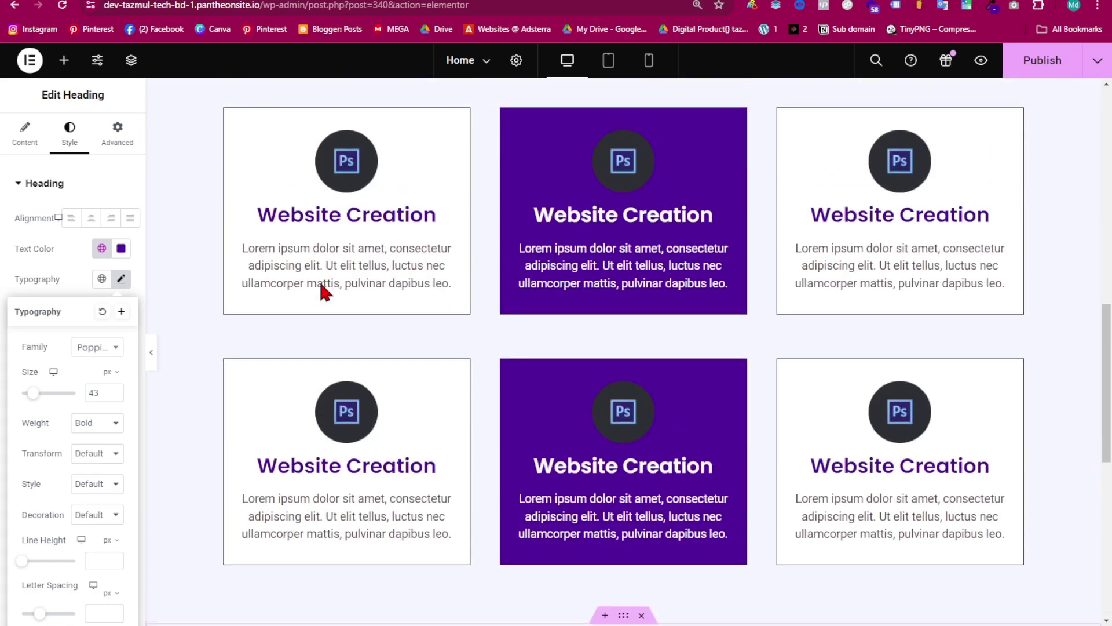
scroll(307, 406, up, 6)
scroll(363, 319, up, 6)
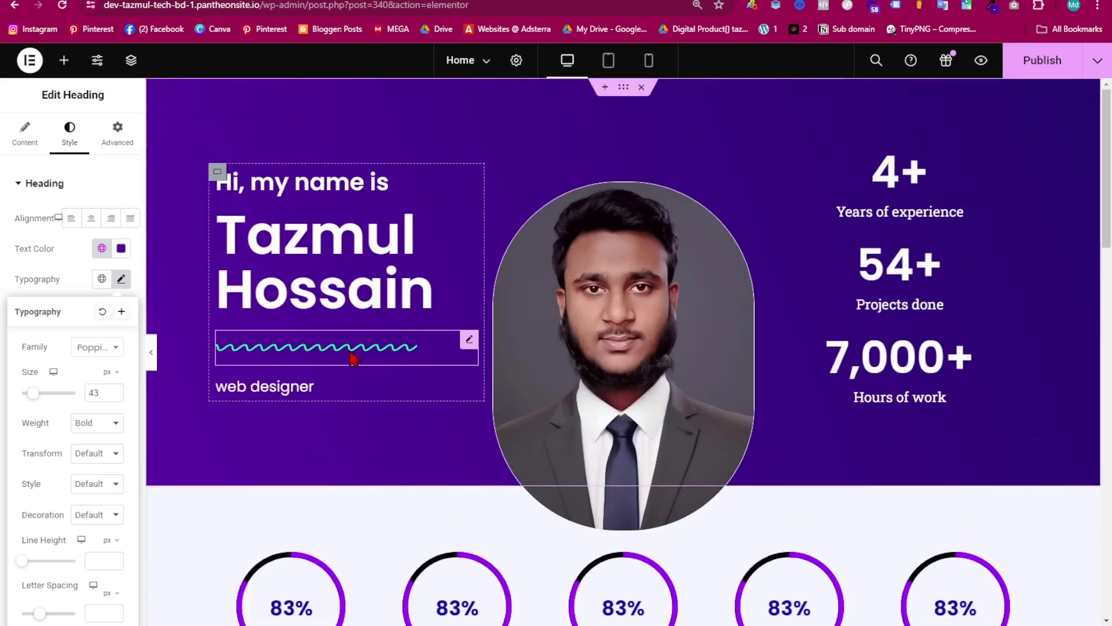
click(352, 358)
right_click(352, 358)
click(380, 356)
scroll(392, 378, down, 10)
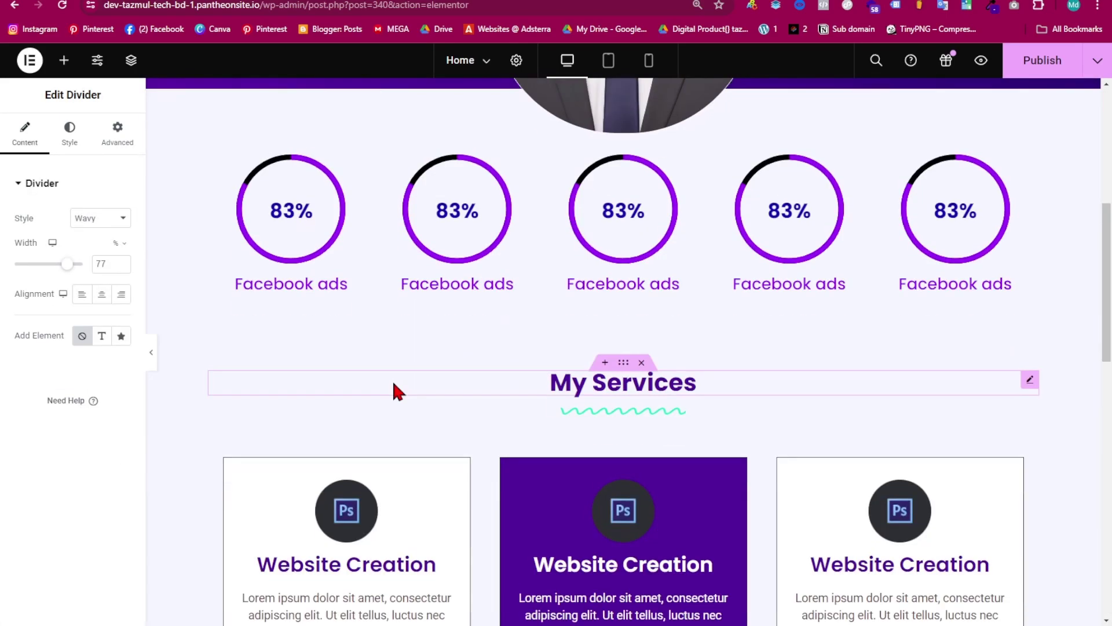
scroll(332, 417, down, 5)
right_click(311, 257)
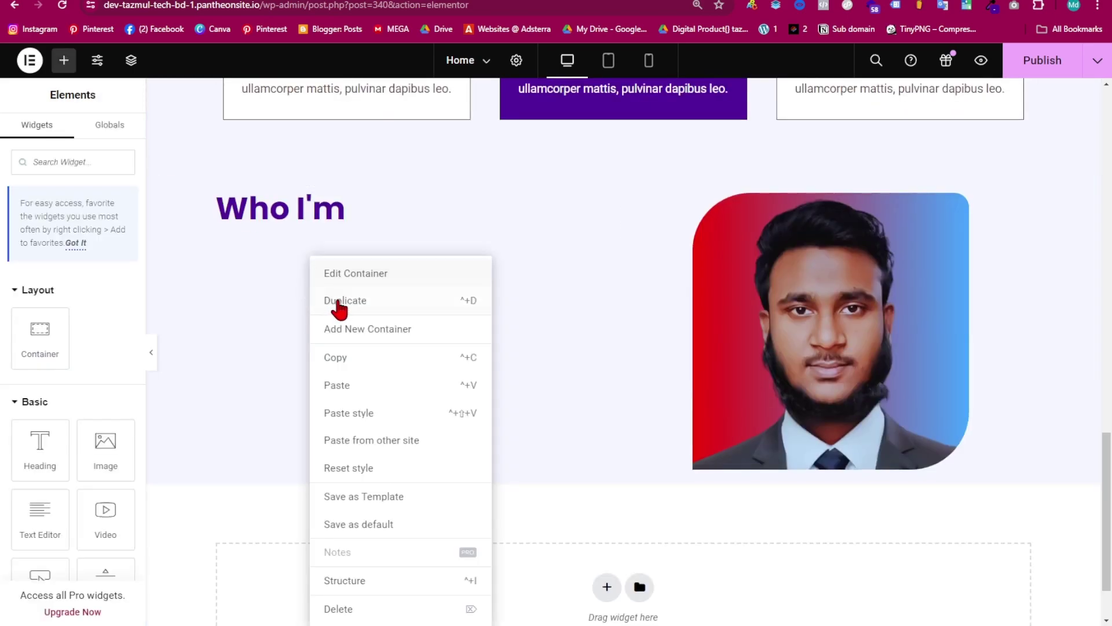
click(344, 386)
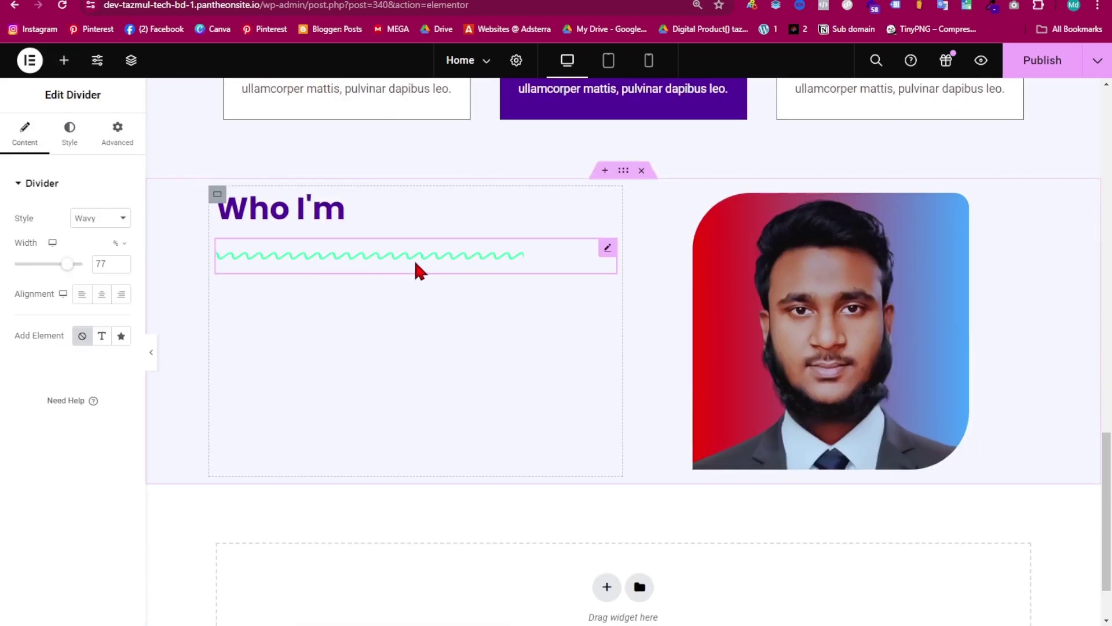
- Shorten the divider to width 34 and give it a negative top margin
drag(66, 272, 37, 288)
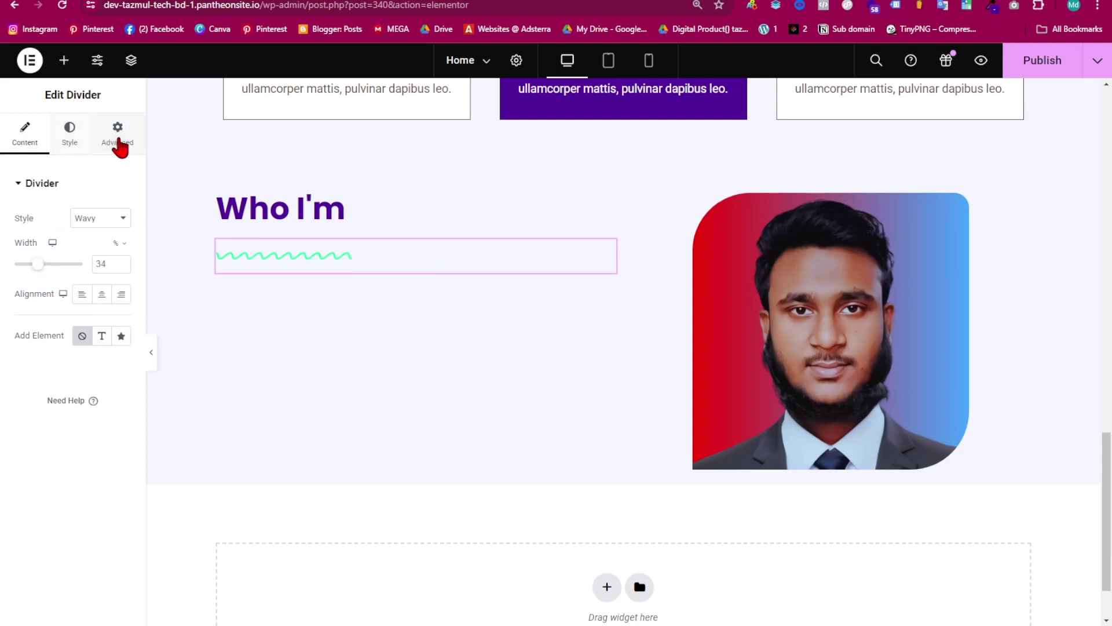
click(118, 144)
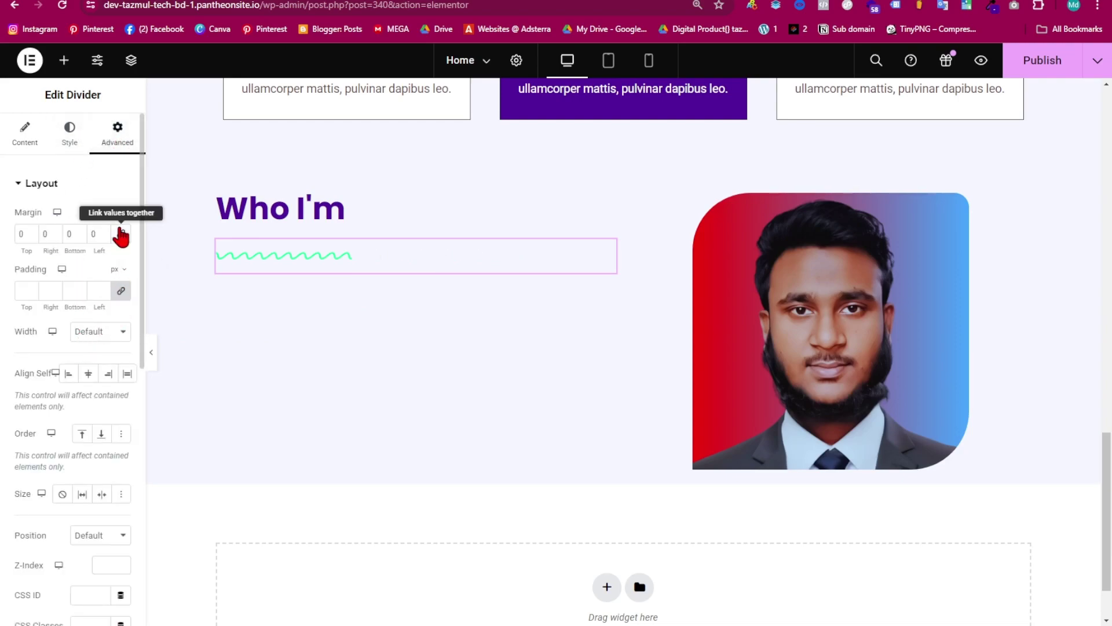
click(30, 238)
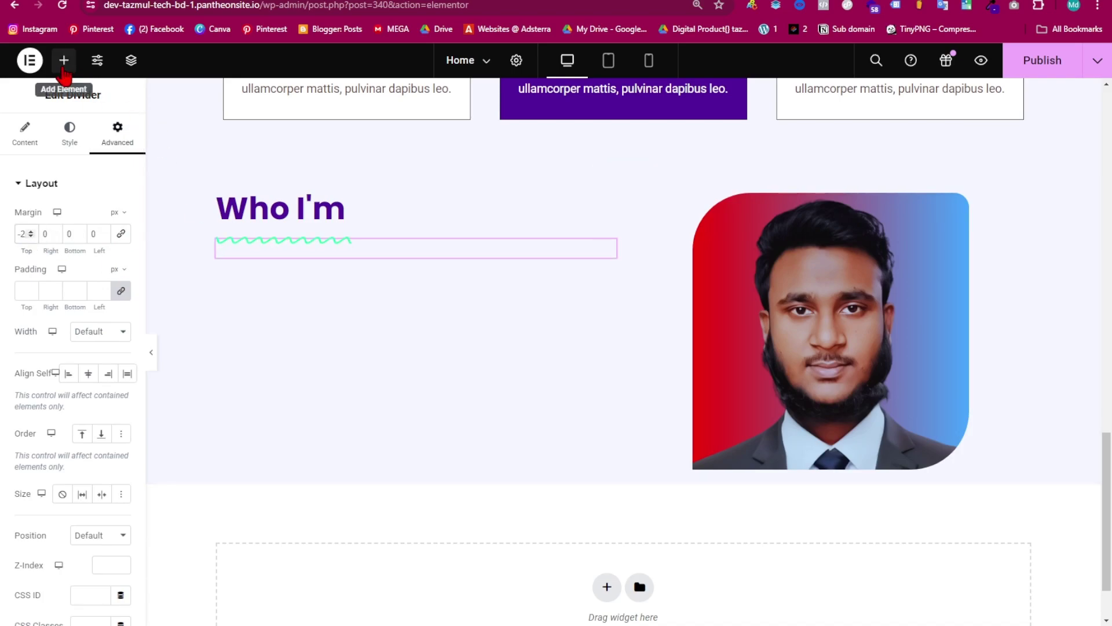
- Add a Text Editor widget below the divider and grab the bio text from the notes
click(63, 60)
scroll(89, 359, down, 5)
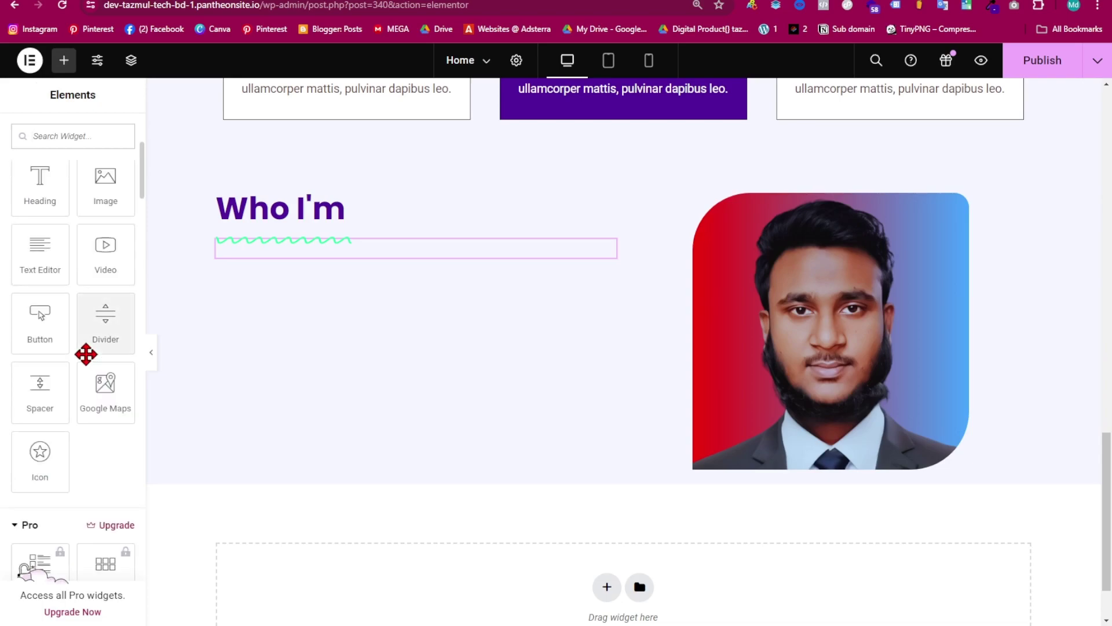
drag(33, 255, 296, 261)
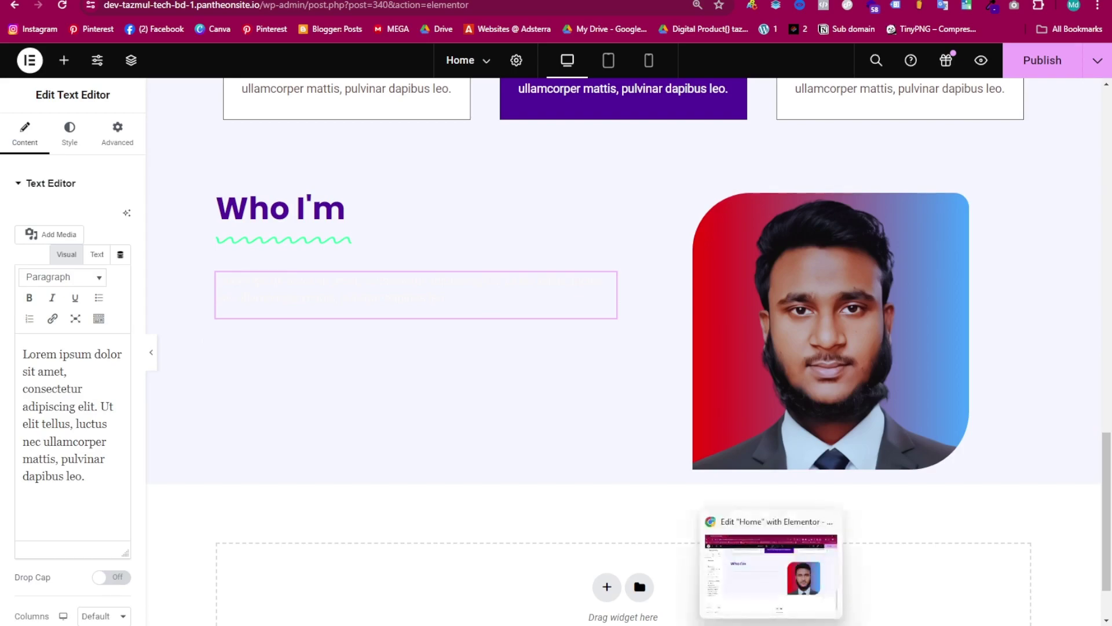
click(673, 576)
scroll(397, 410, down, 4)
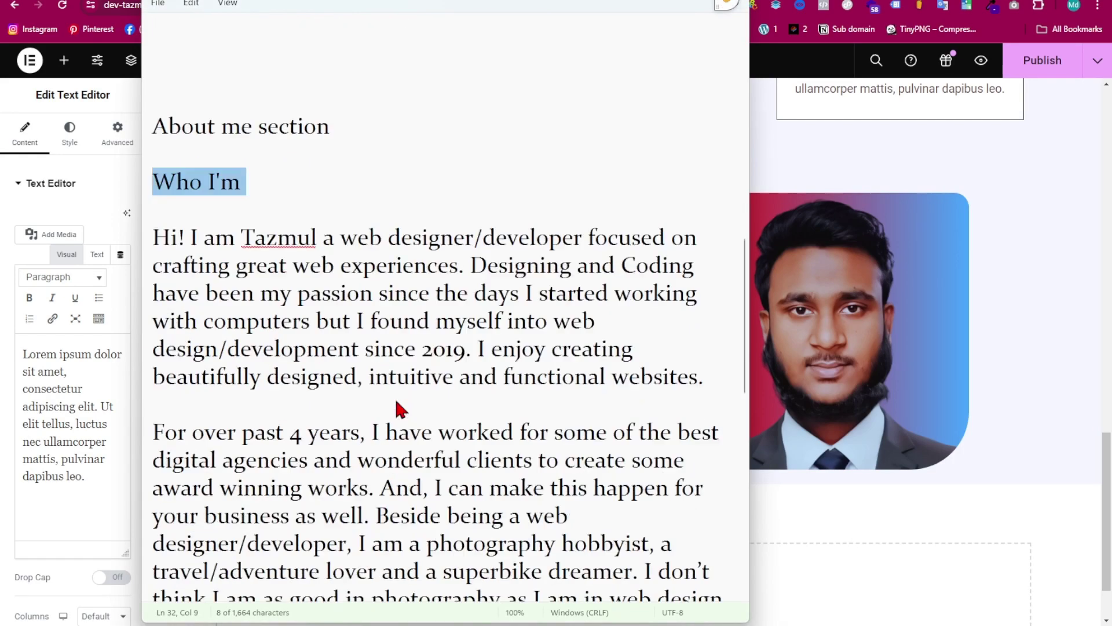
drag(532, 416, 155, 204)
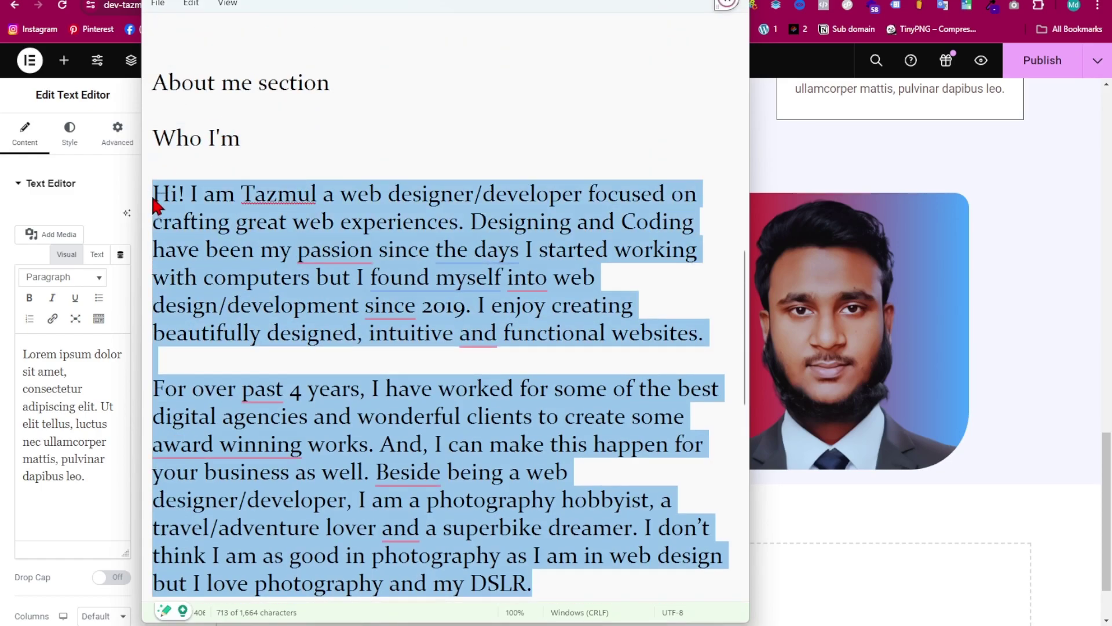
click(87, 492)
- Replace the placeholder lorem text with the pasted two-paragraph bio
drag(83, 477, 3, 344)
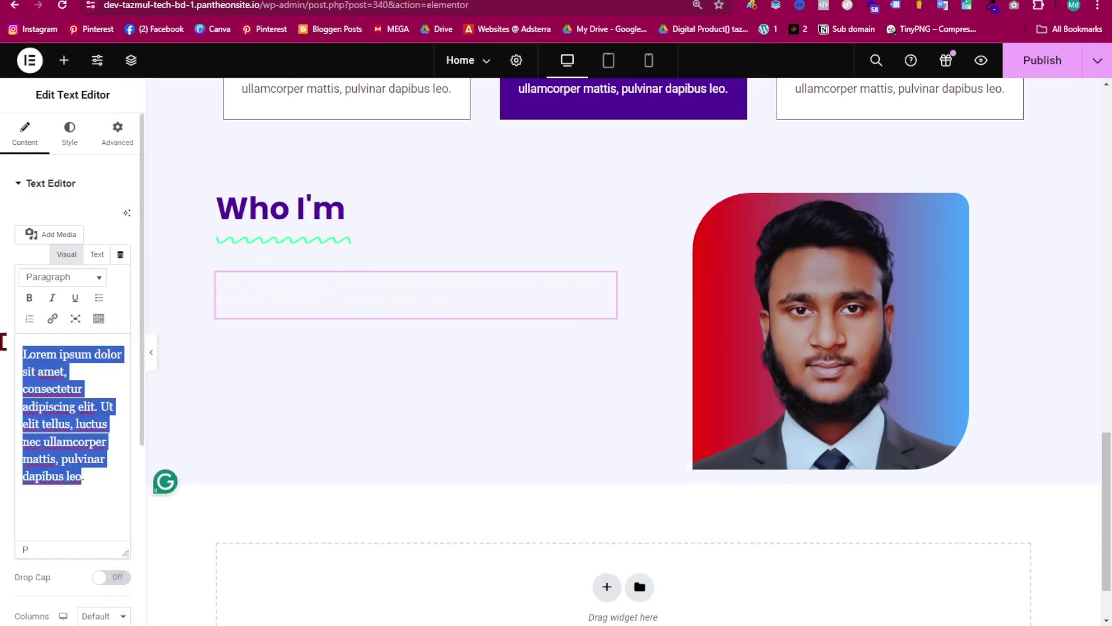
key(ctrl+v)
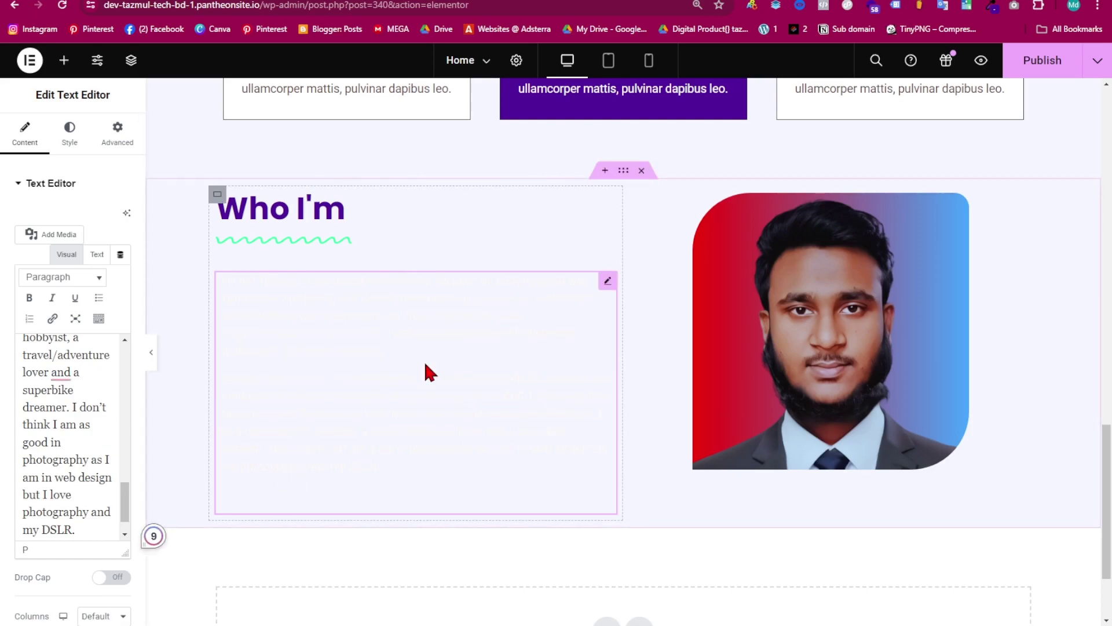
scroll(433, 351, down, 2)
scroll(94, 442, down, 1)
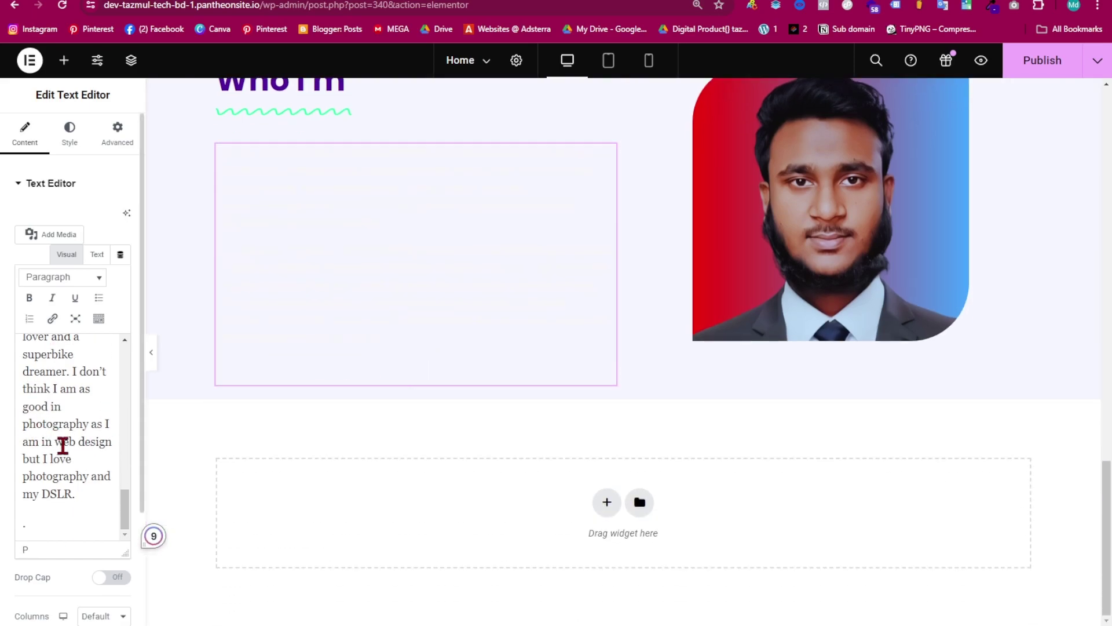
scroll(94, 442, up, 3)
- Set the bio text colour to dark grey #302F2F and preview the page
click(74, 138)
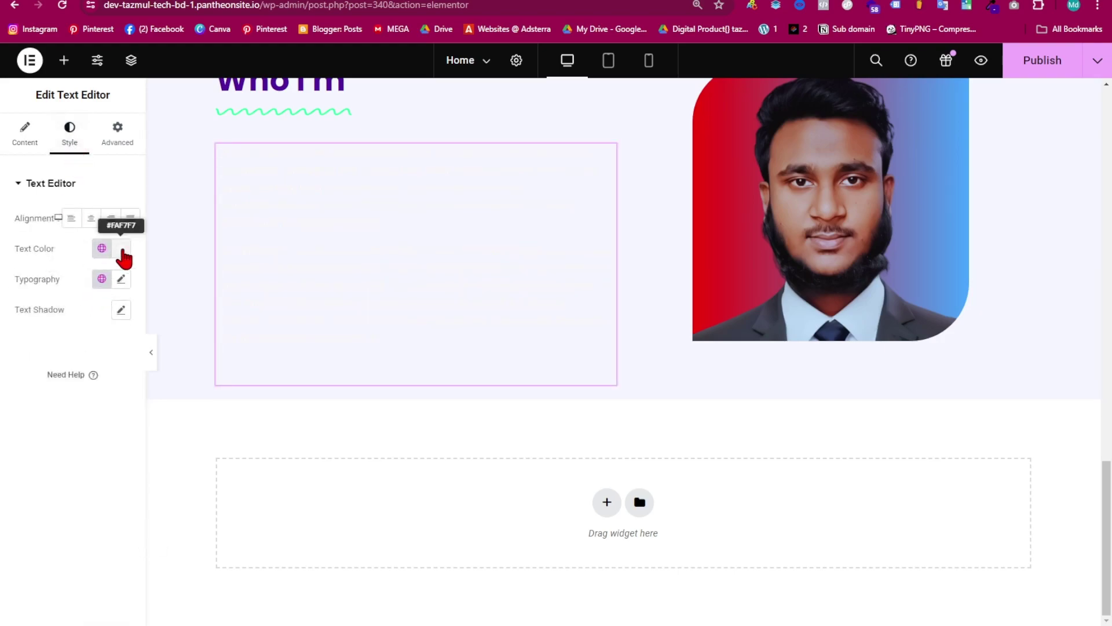
click(123, 250)
drag(116, 360, 59, 394)
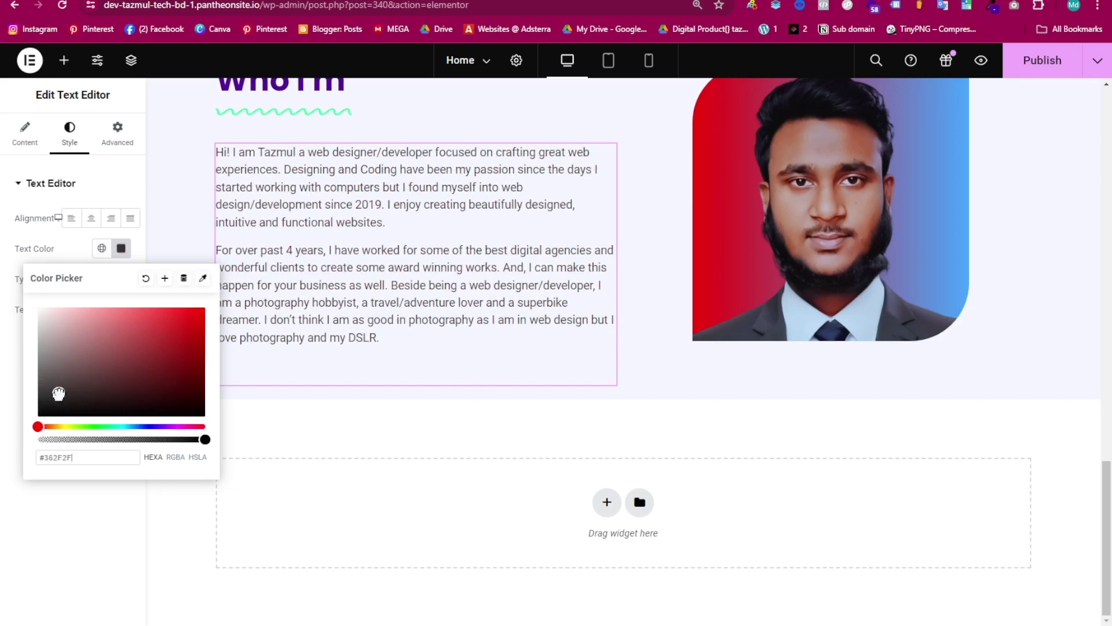
click(121, 247)
scroll(348, 302, up, 4)
scroll(347, 299, down, 4)
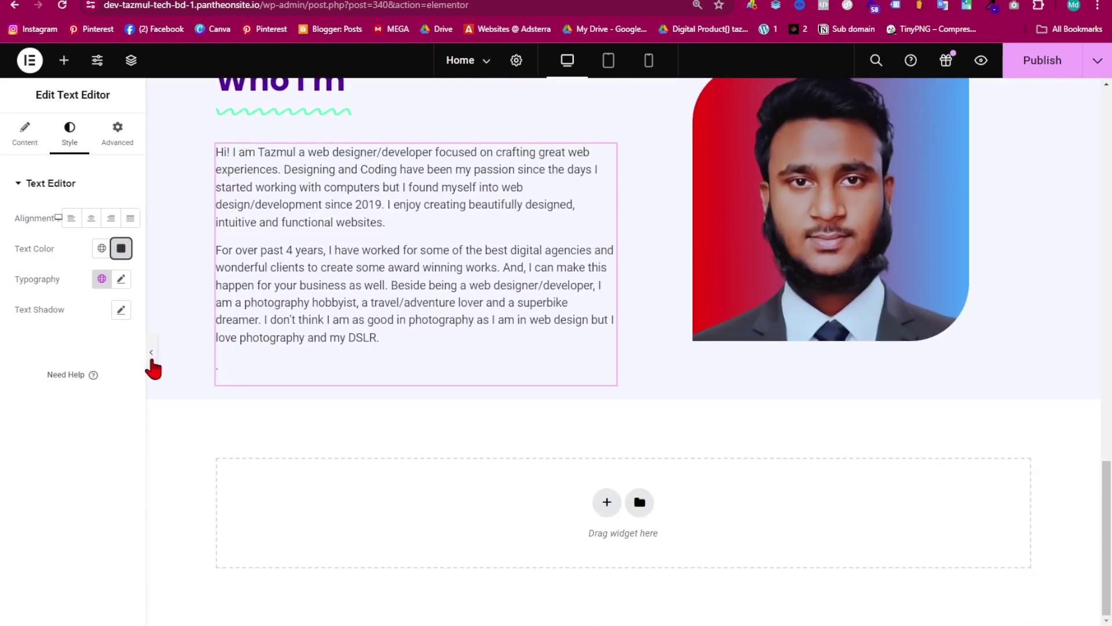
click(150, 354)
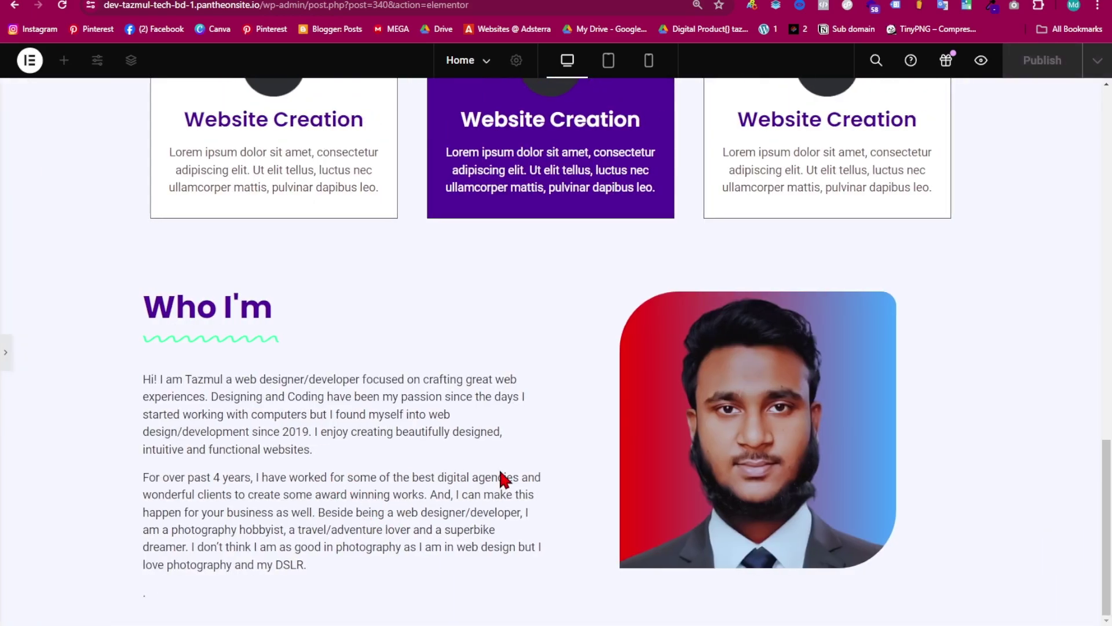
- Give the 'Who I'm' section unlinked padding of 50 top and 70 bottom
click(4, 371)
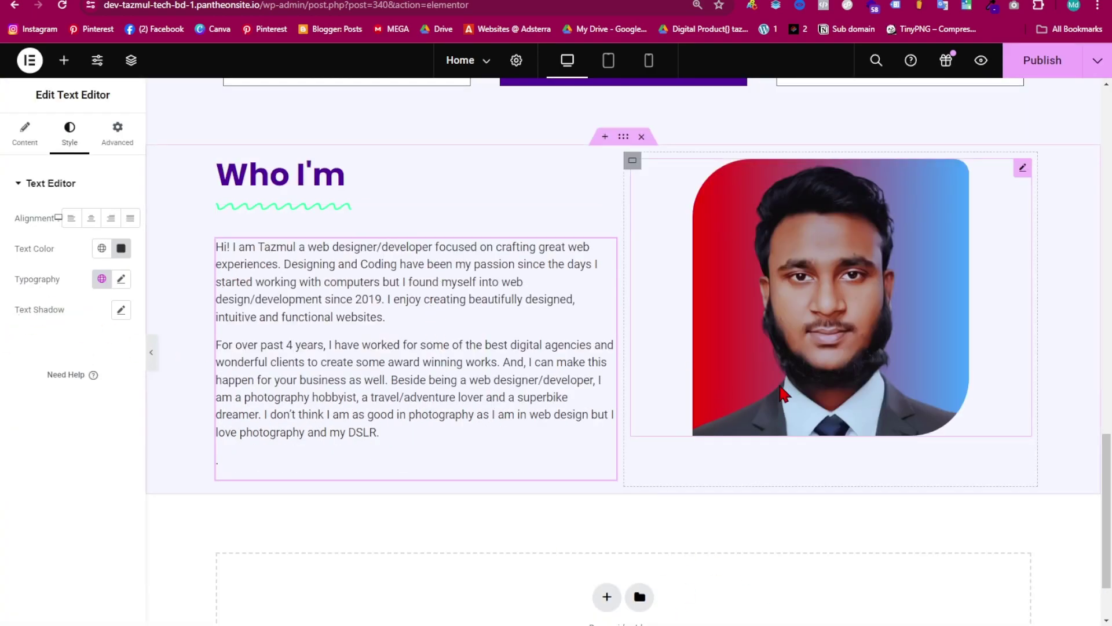
scroll(786, 393, up, 2)
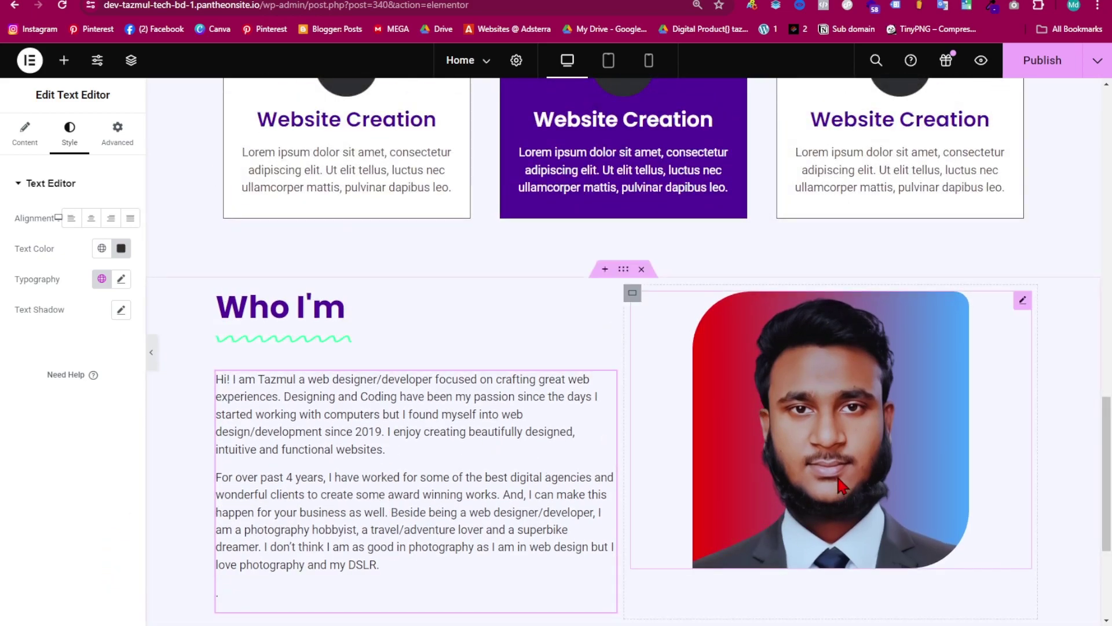
scroll(810, 492, down, 3)
scroll(343, 515, up, 5)
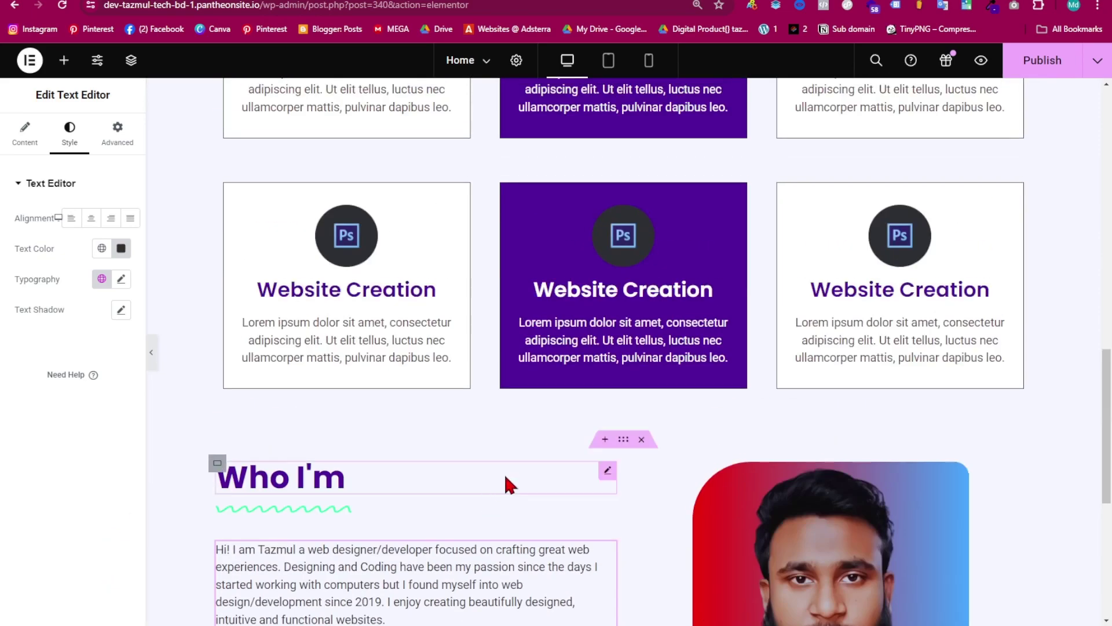
click(623, 442)
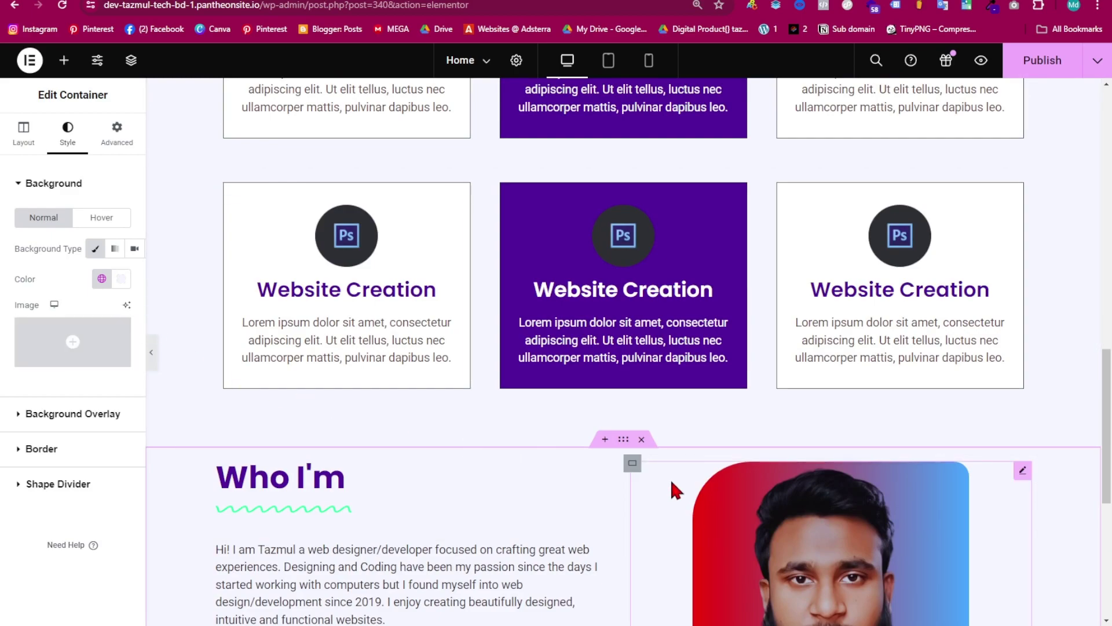
scroll(623, 505, down, 2)
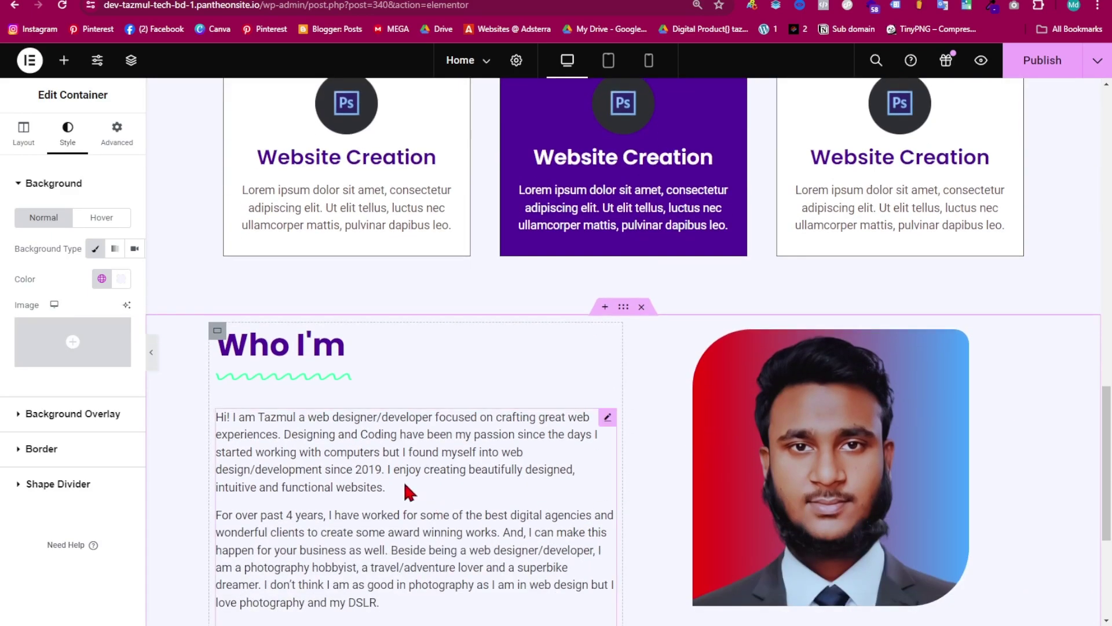
click(112, 145)
click(121, 291)
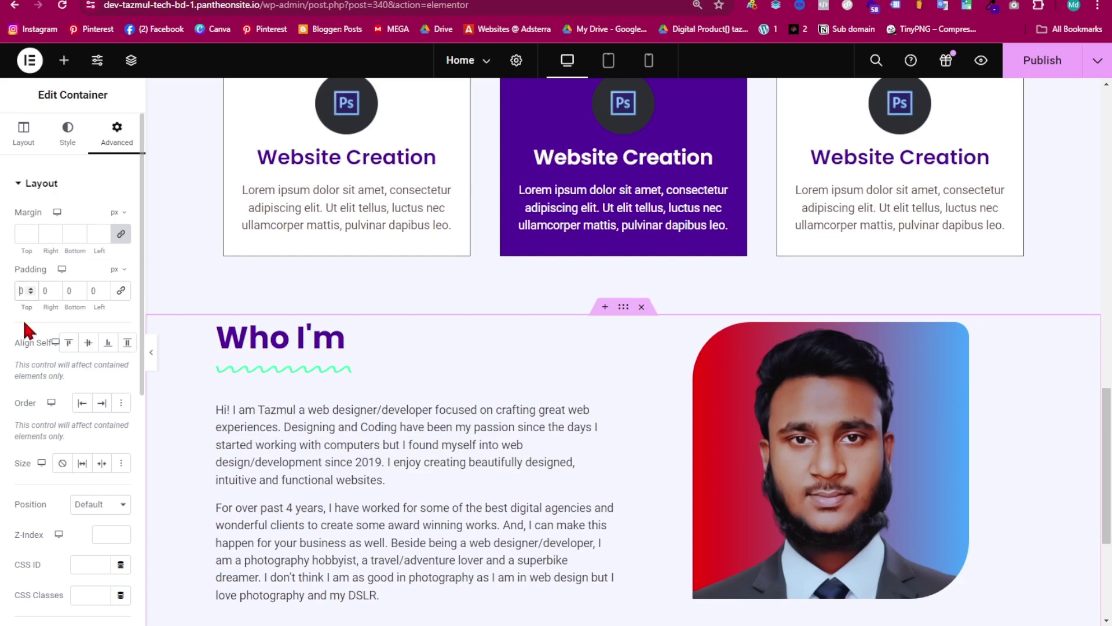
text(50)
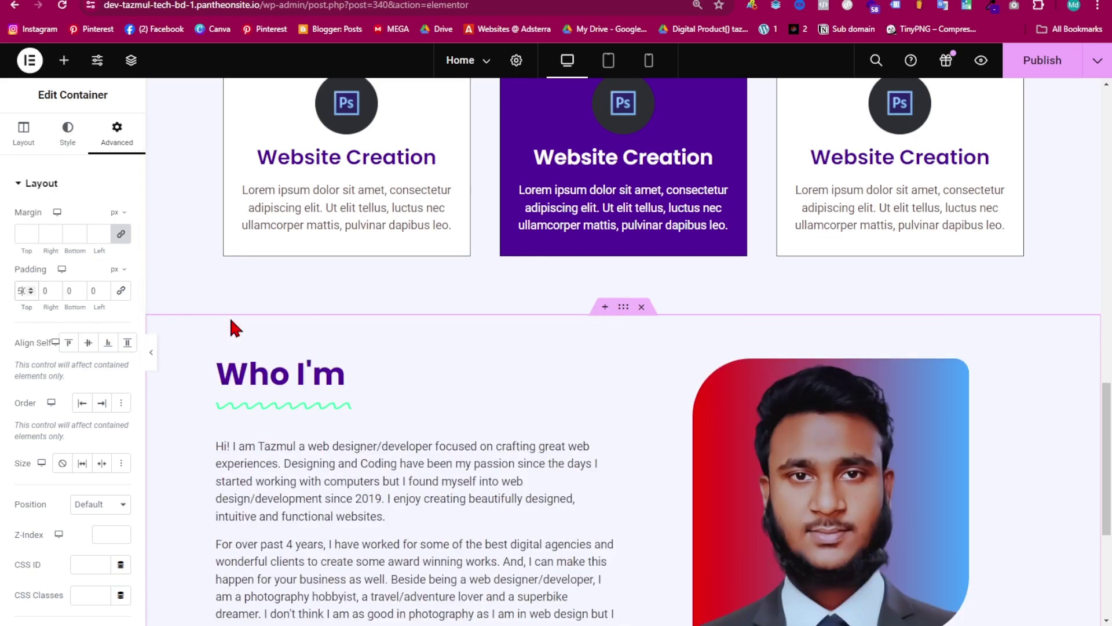
scroll(463, 452, down, 5)
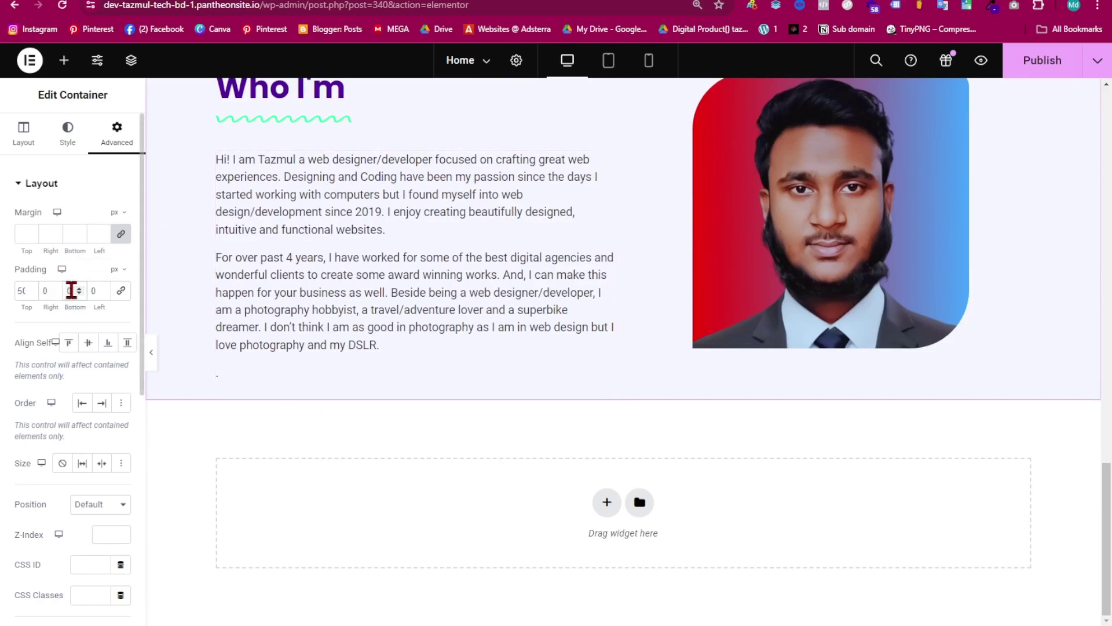
text(60)
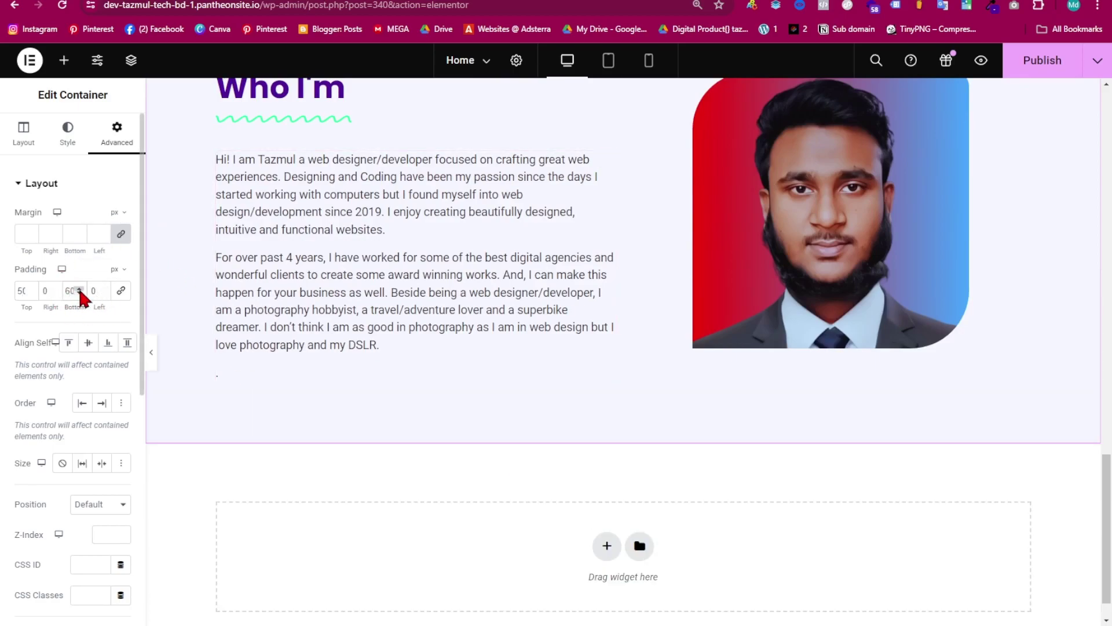
key(BackSpace)
key(BackSpace)
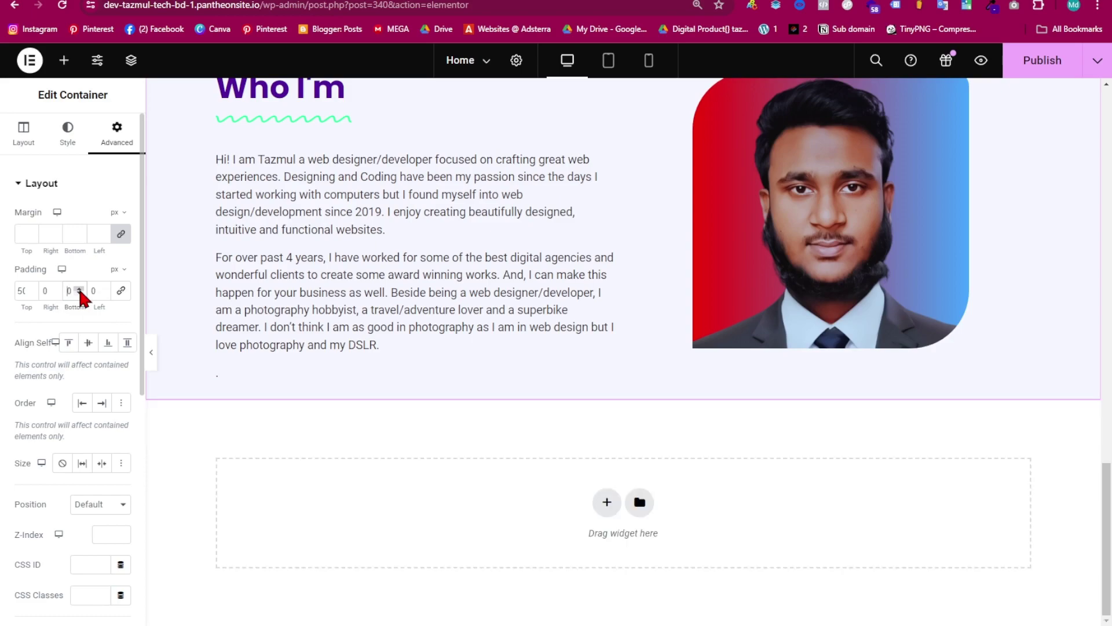
text(70)
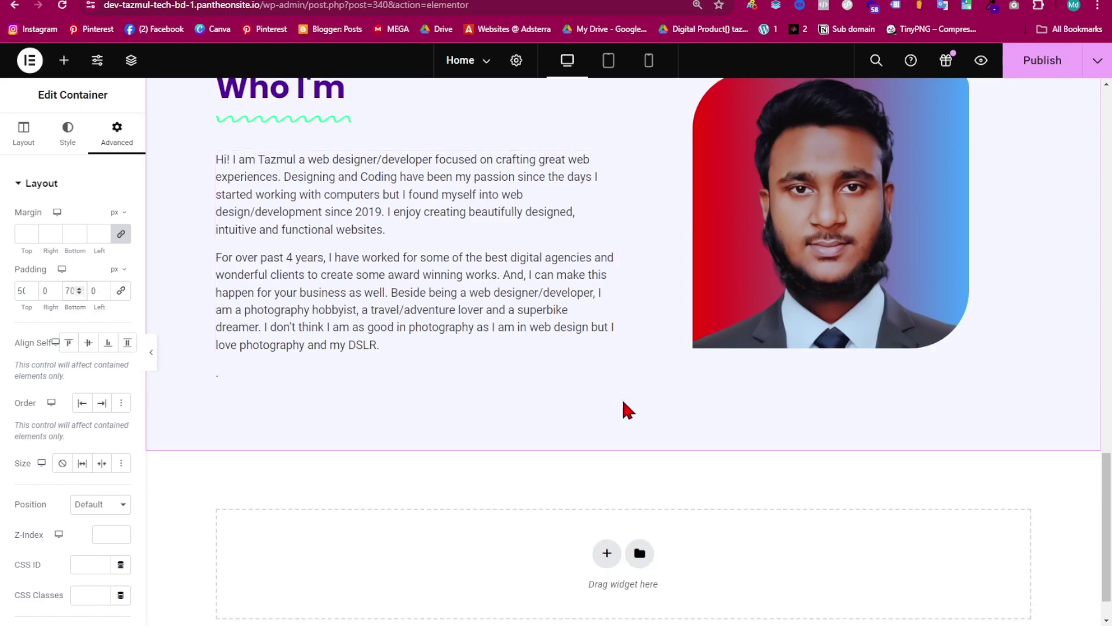
scroll(614, 414, up, 2)
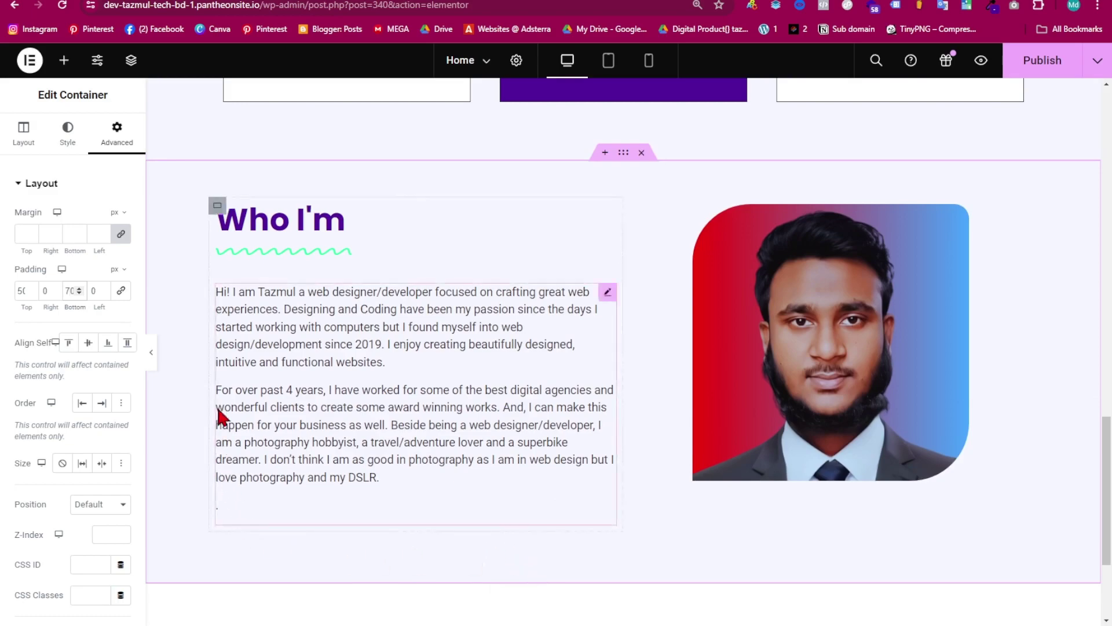
- Publish the page and check it in Tablet view
click(1060, 68)
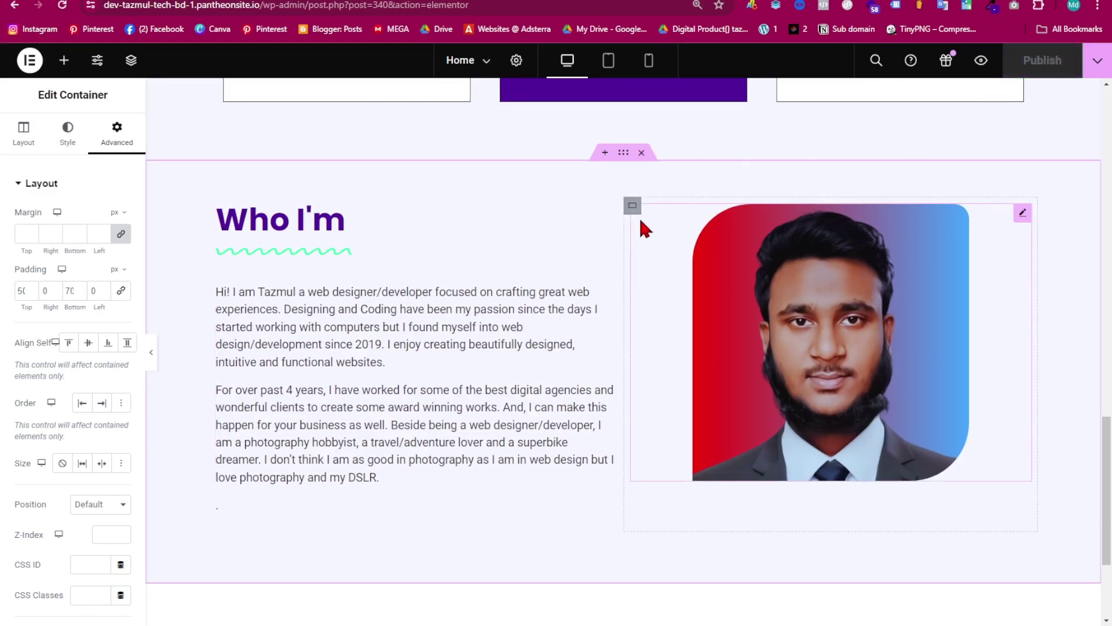
click(609, 60)
scroll(534, 360, down, 5)
scroll(641, 459, up, 2)
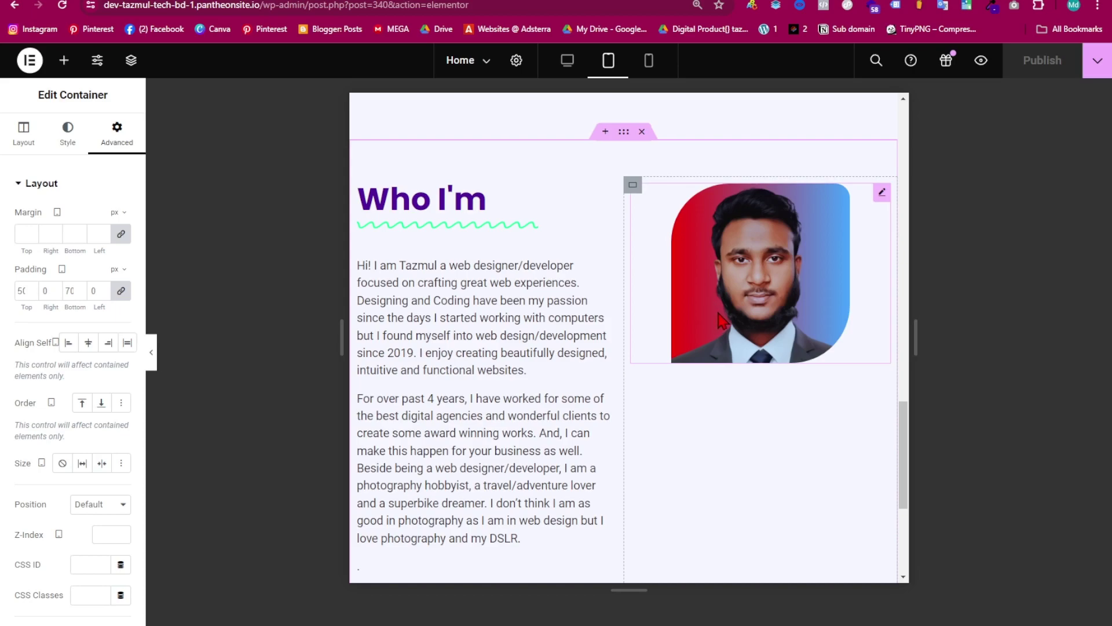
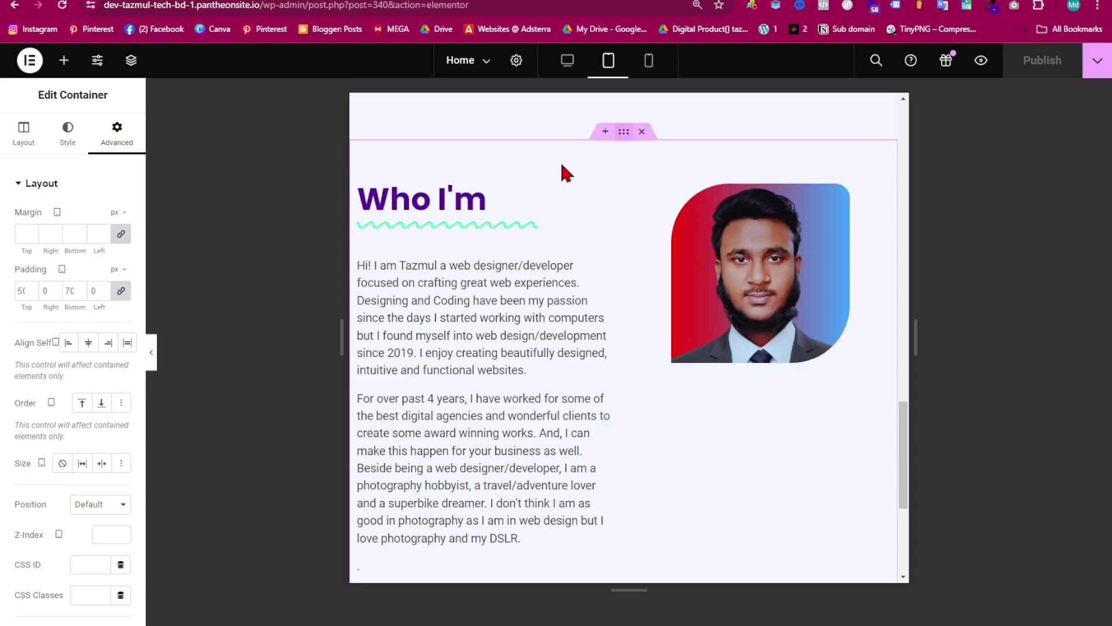
- Centre the container's content horizontally and vertically, and widen the profile photo to 80%
click(18, 184)
click(23, 136)
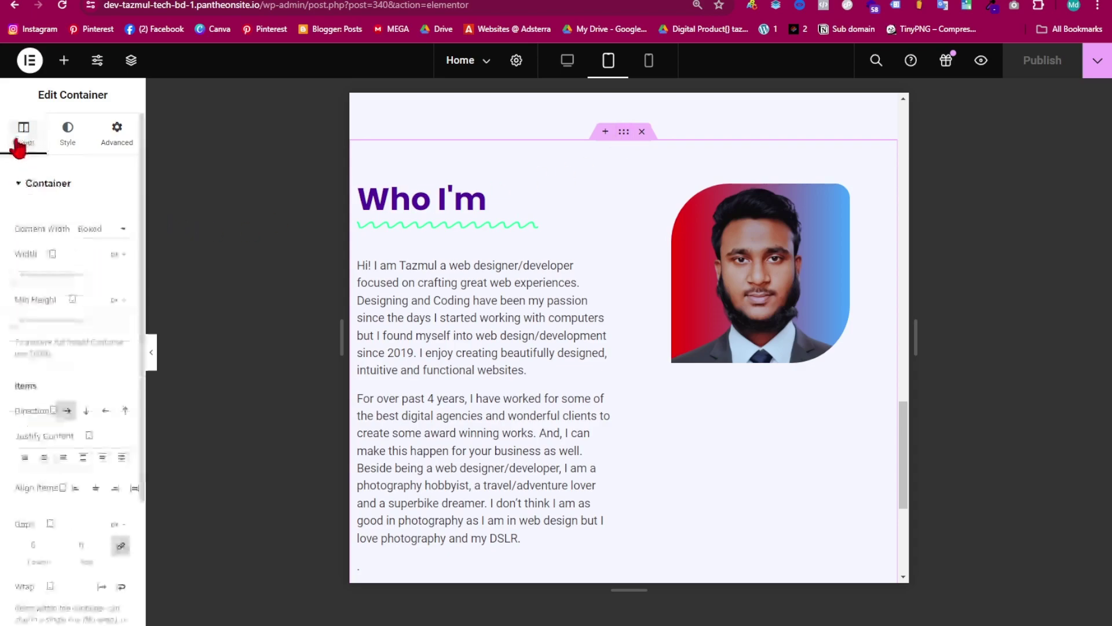
scroll(69, 278, down, 3)
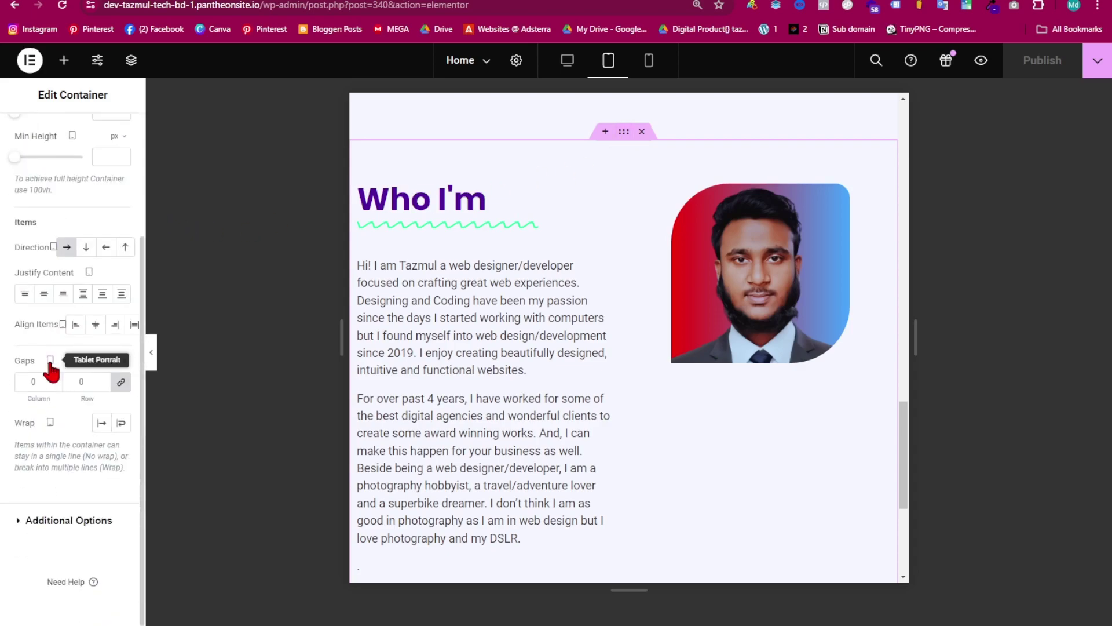
click(44, 295)
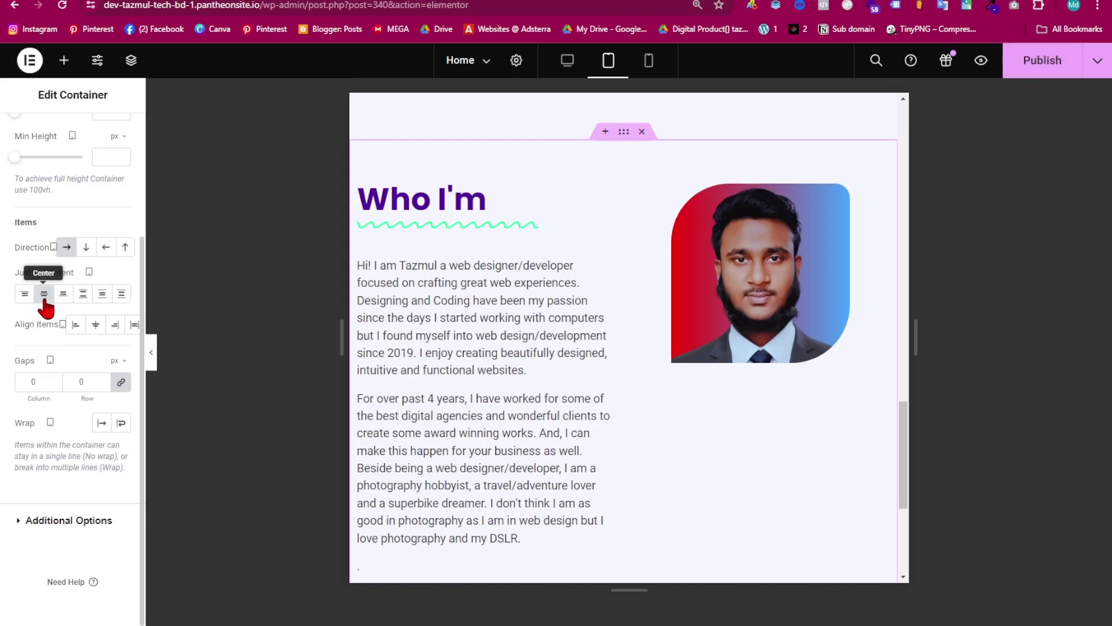
click(95, 326)
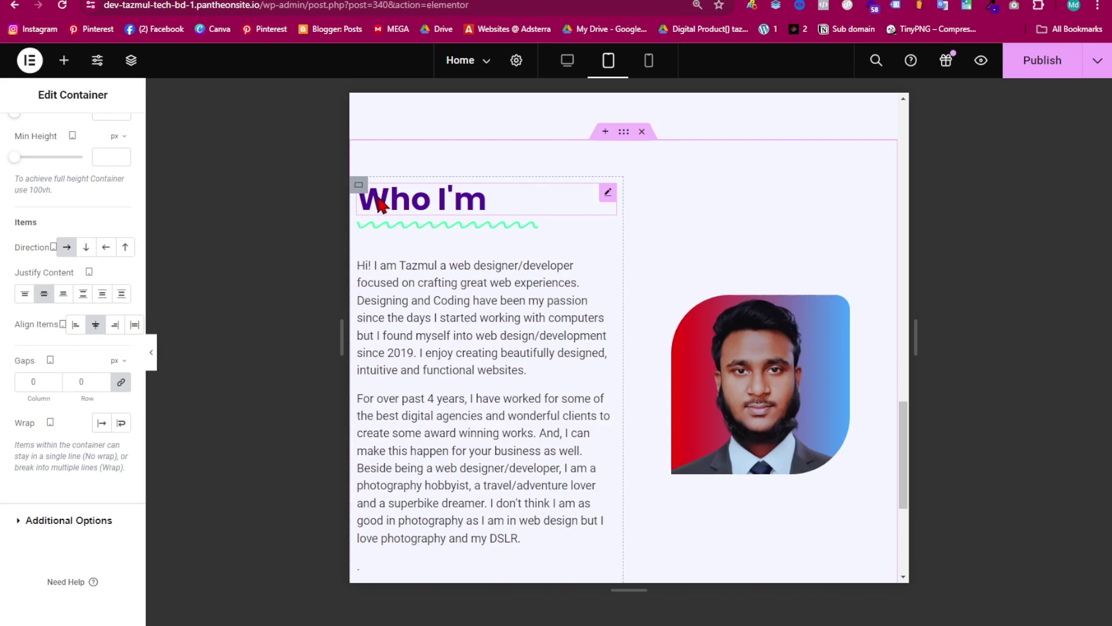
click(755, 382)
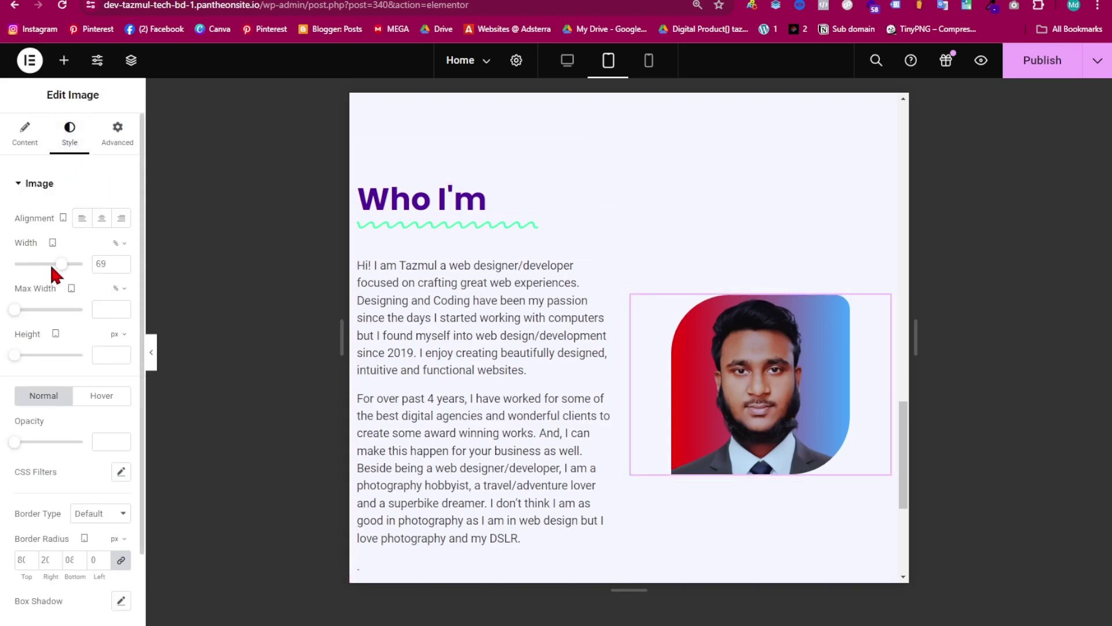
drag(62, 267, 70, 276)
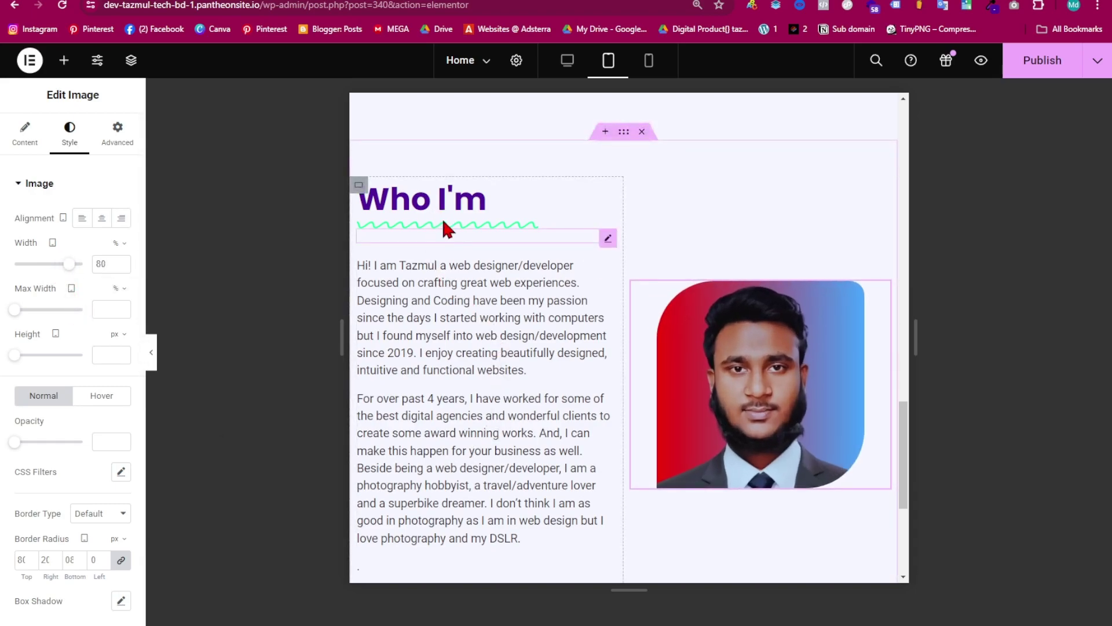
- Set the Who I'm paragraph text to 14 px
click(486, 329)
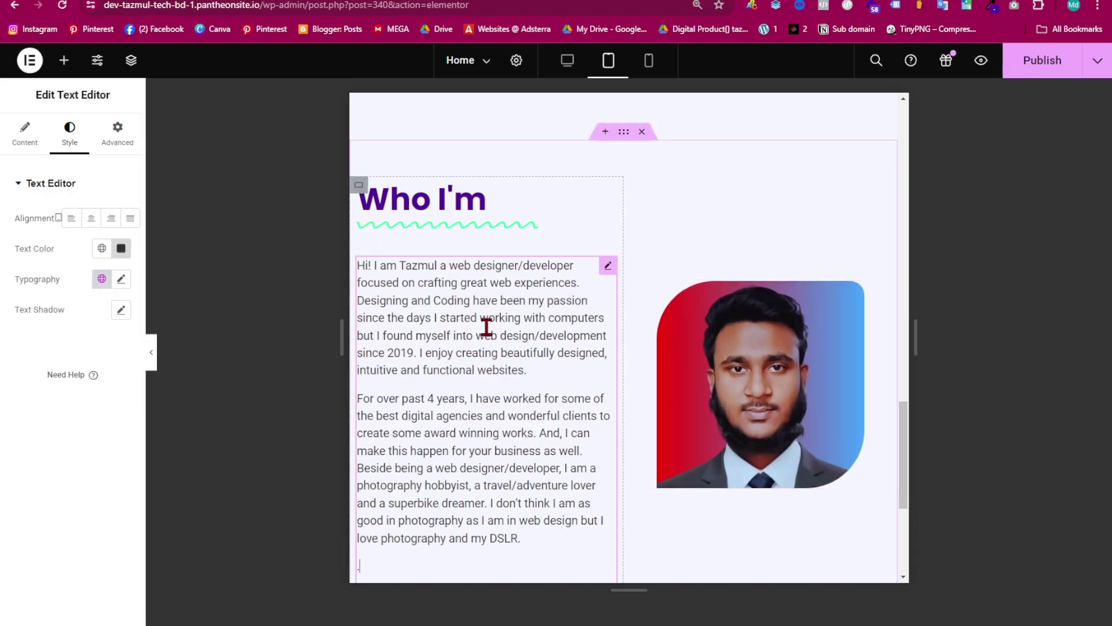
click(121, 279)
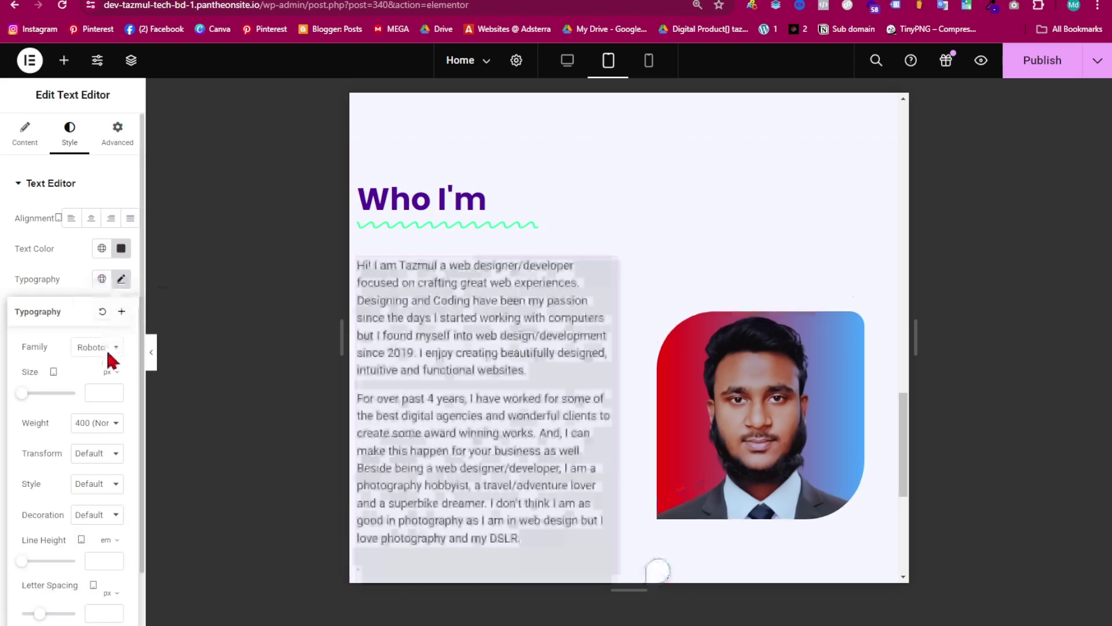
mouse_move(23, 394)
mouse_down()
mouse_move(33, 407)
mouse_move(25, 392)
mouse_up()
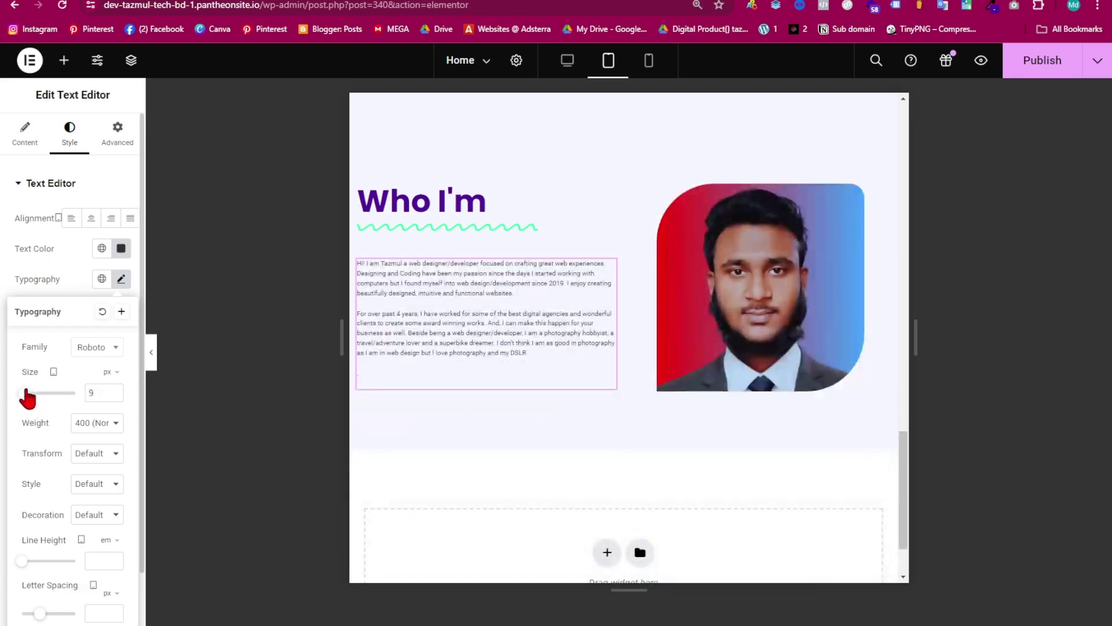
click(114, 391)
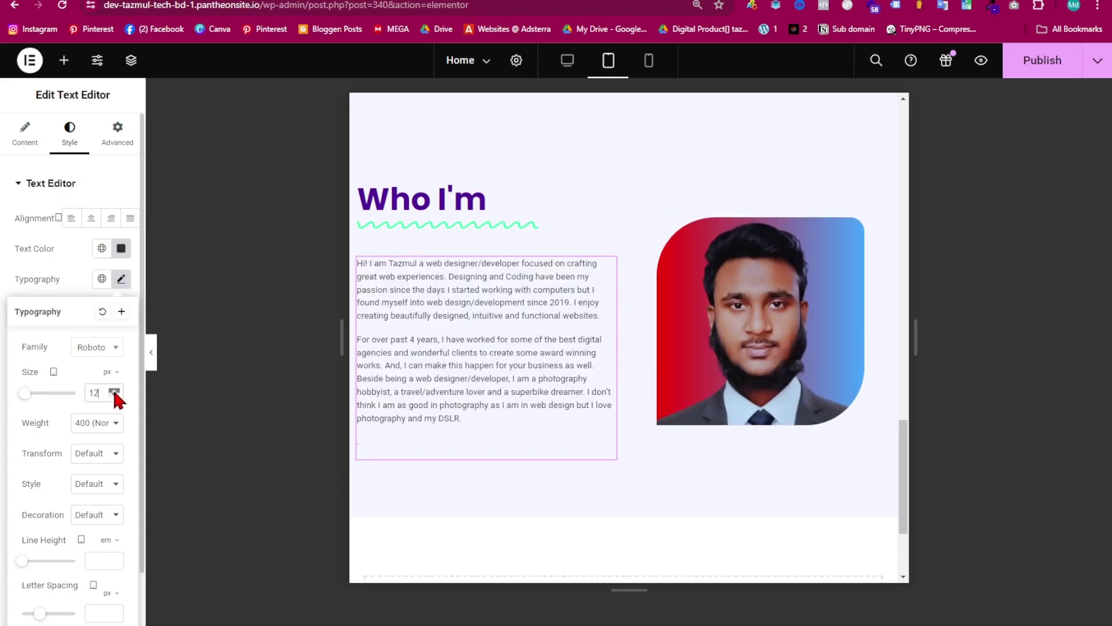
click(115, 395)
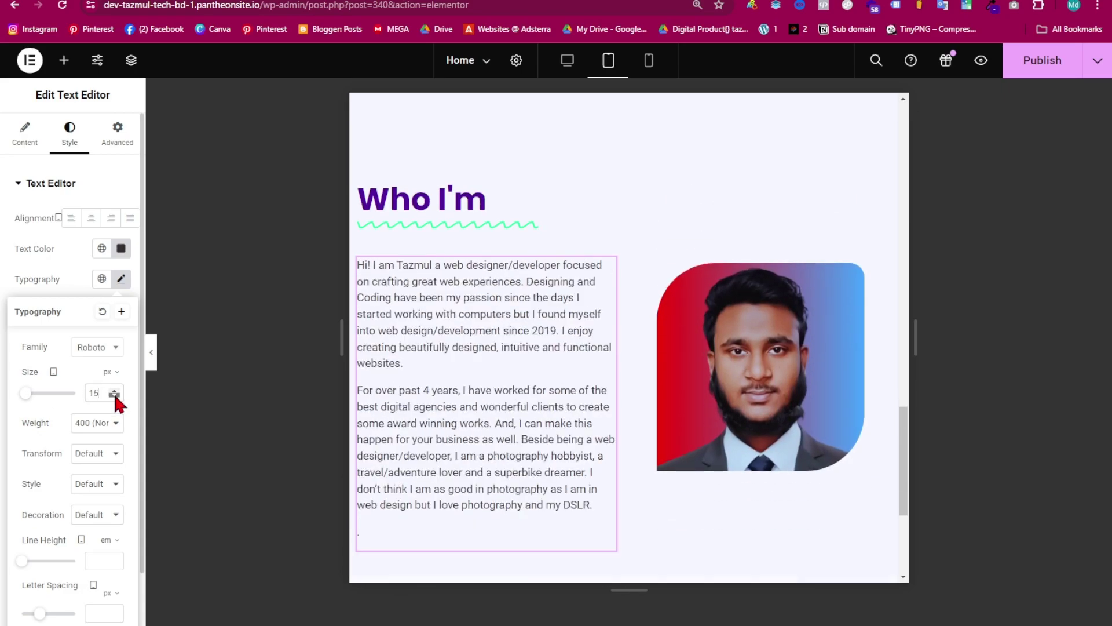
click(115, 391)
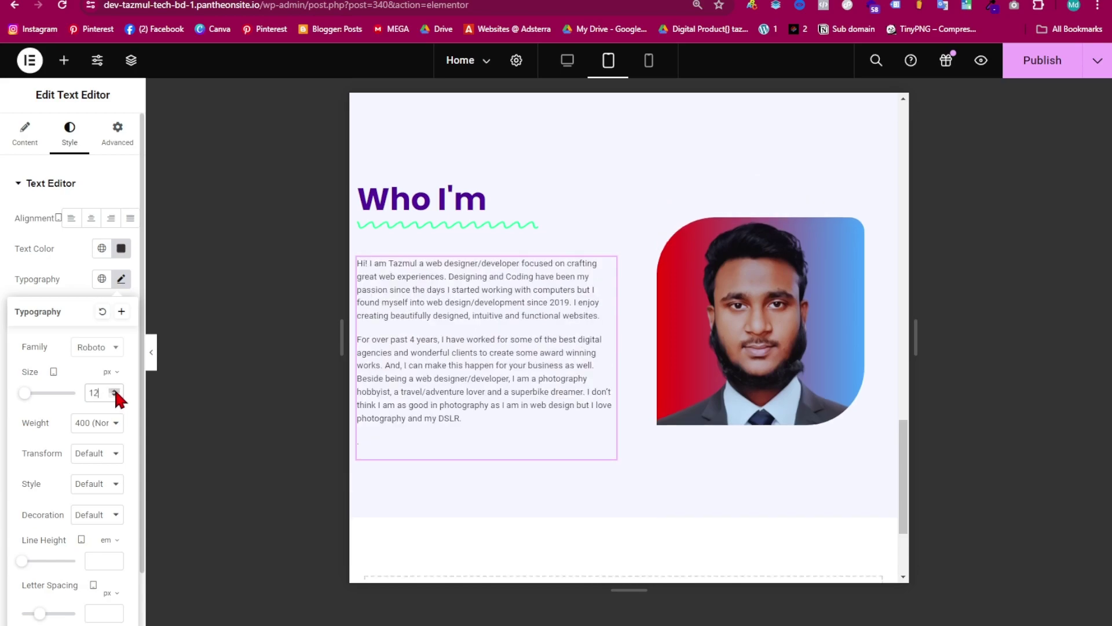
click(114, 391)
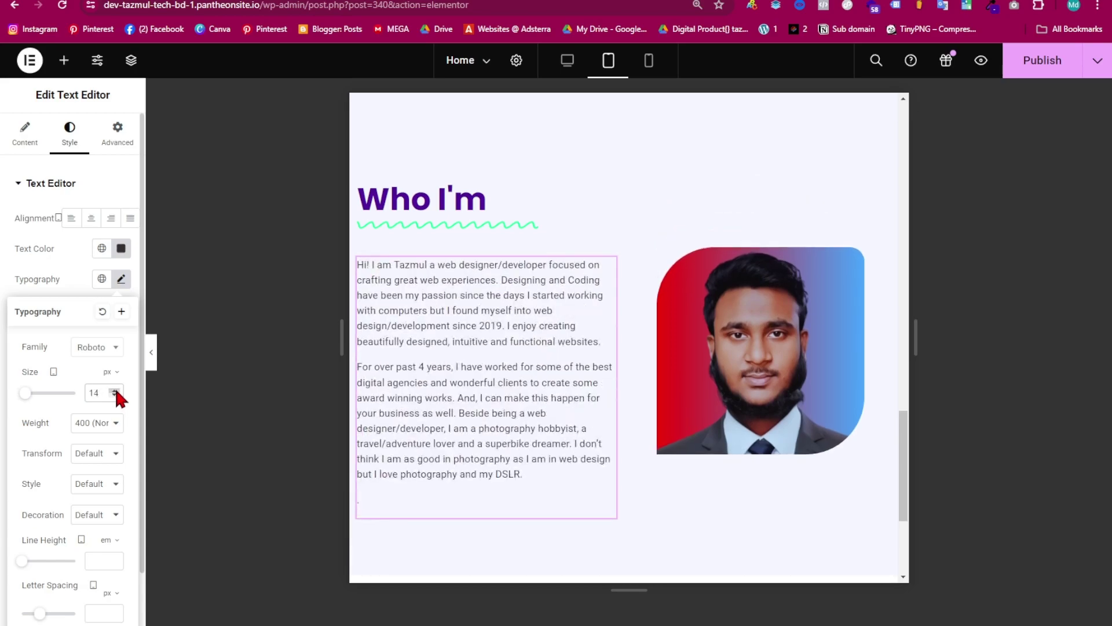
- Reduce the Who I'm heading font size from 43 px to 30 px
click(470, 209)
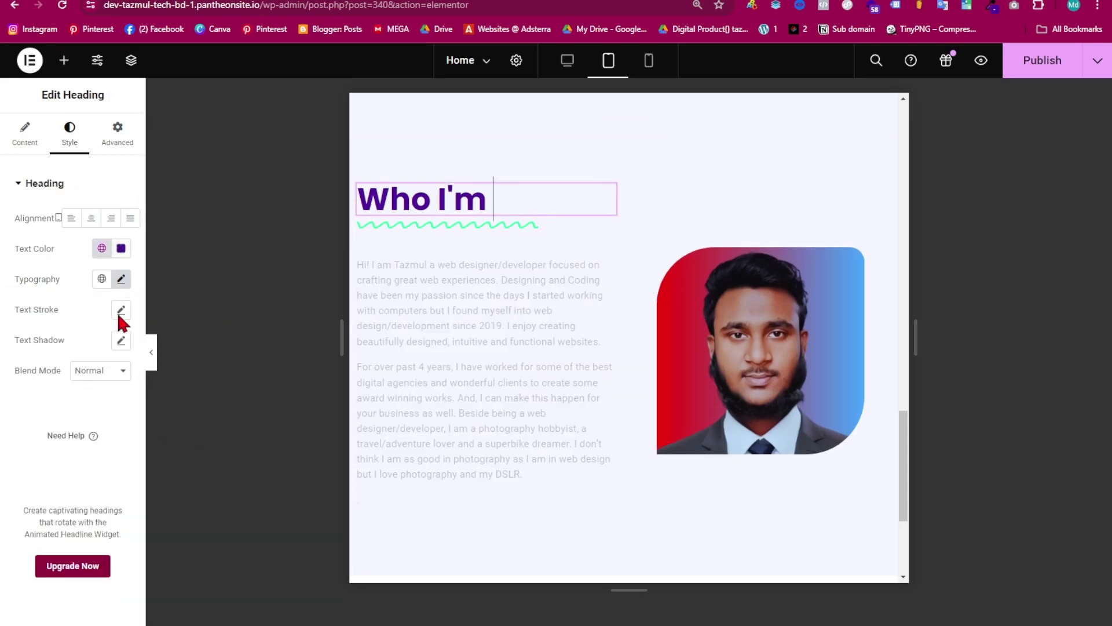
click(121, 278)
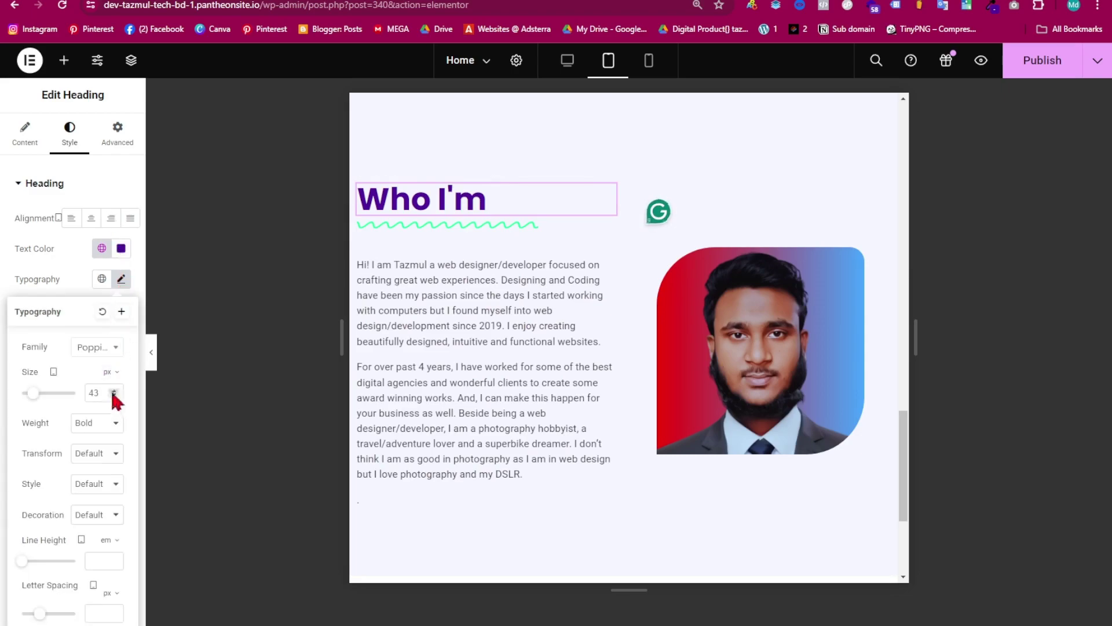
double_click(114, 393)
drag(103, 393, 73, 395)
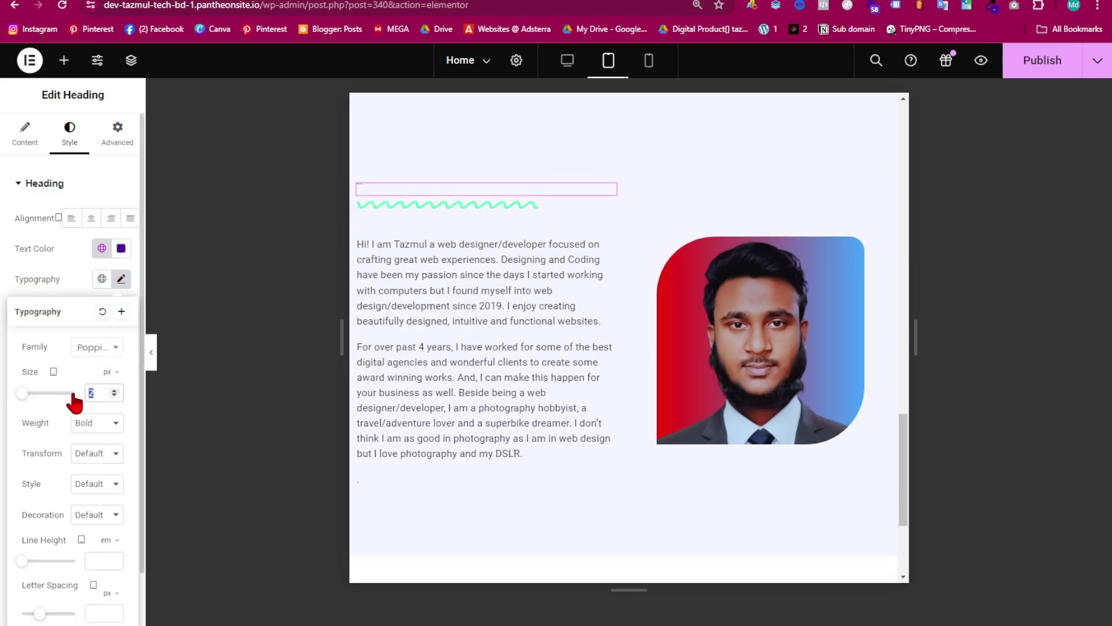
text(30)
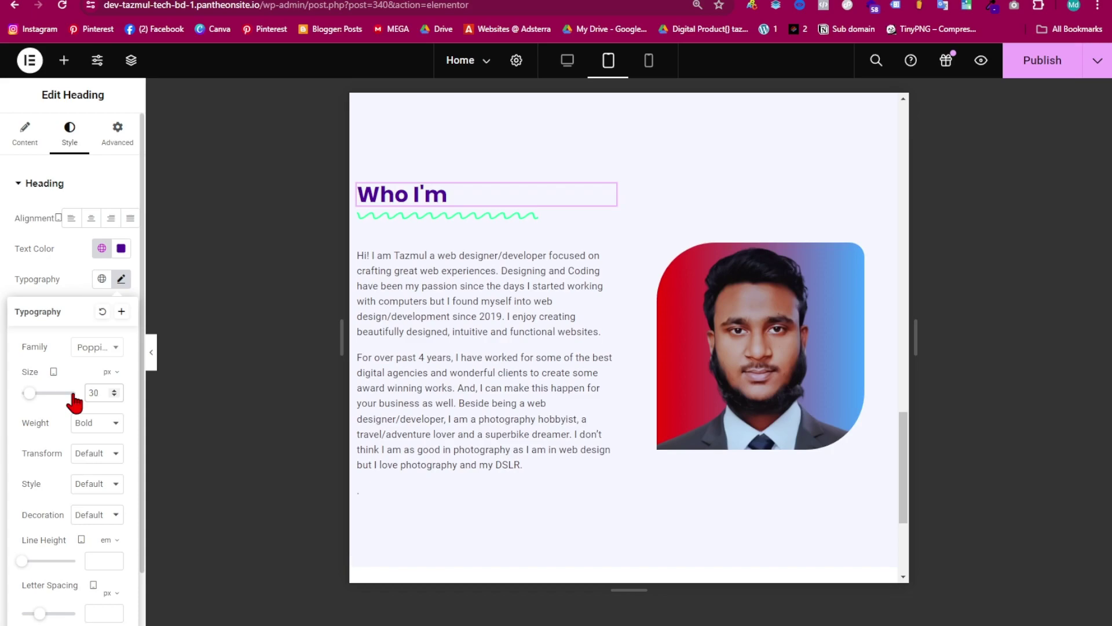
click(528, 224)
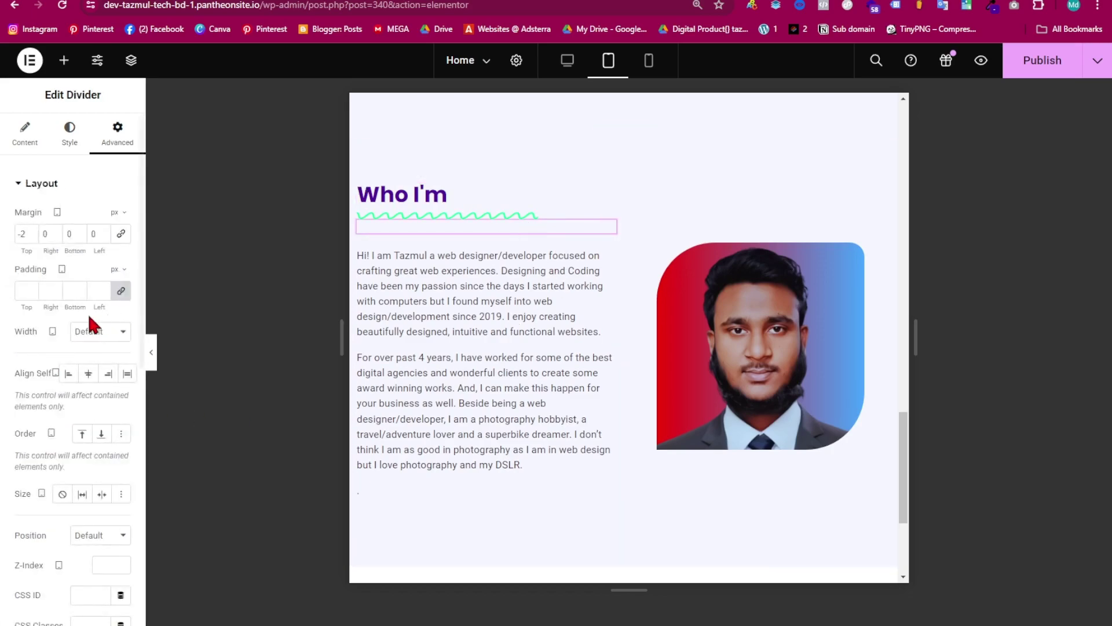
- Shorten the wavy divider to 41% width
click(67, 142)
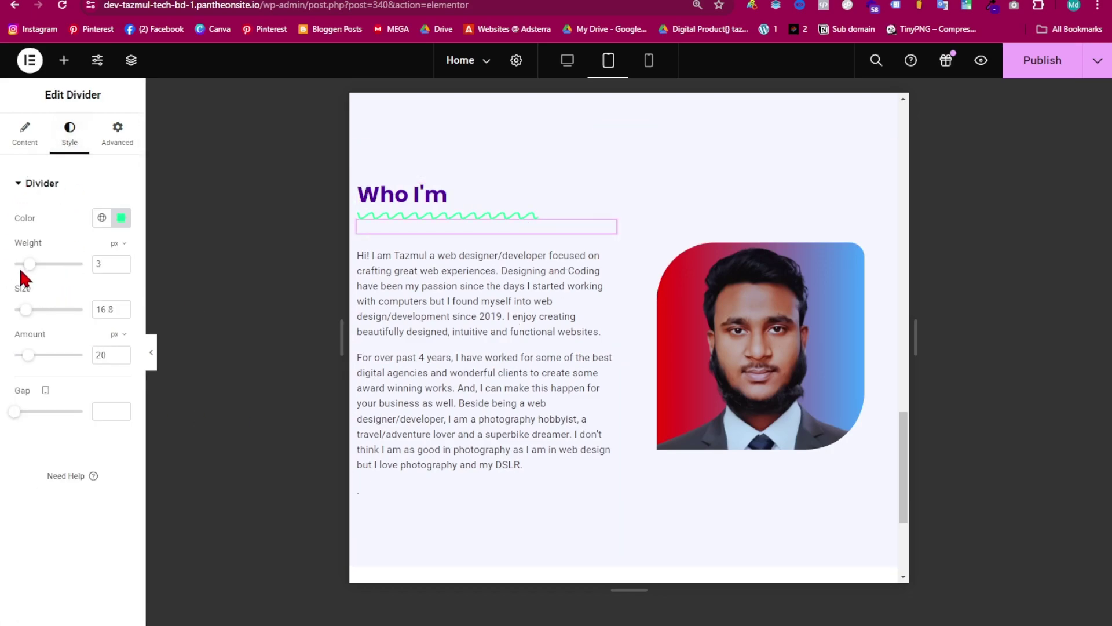
click(25, 134)
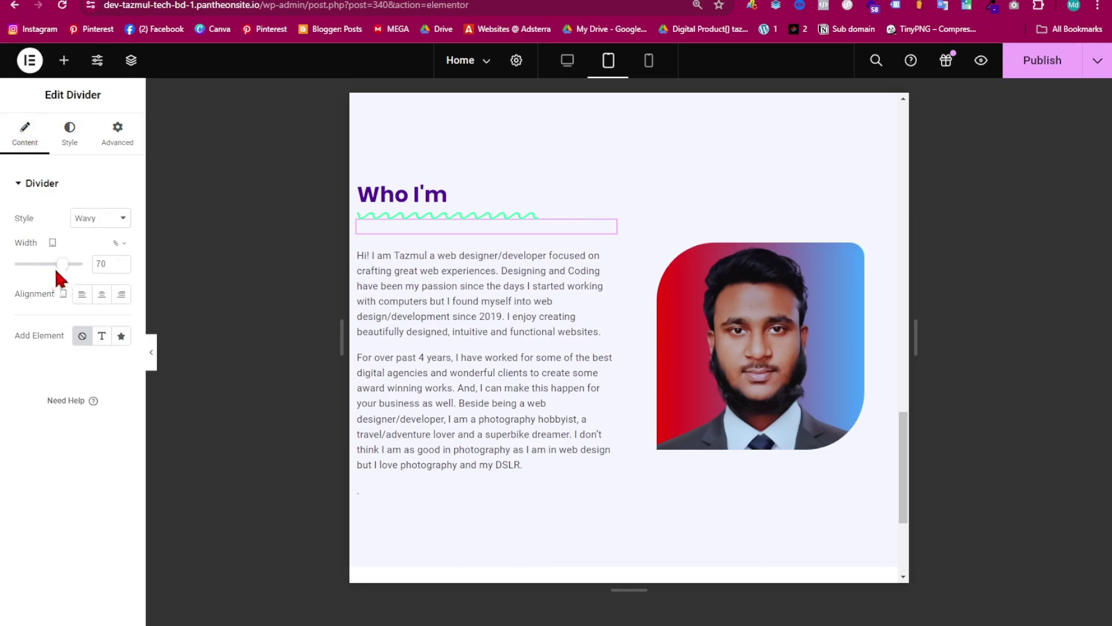
drag(61, 266, 44, 271)
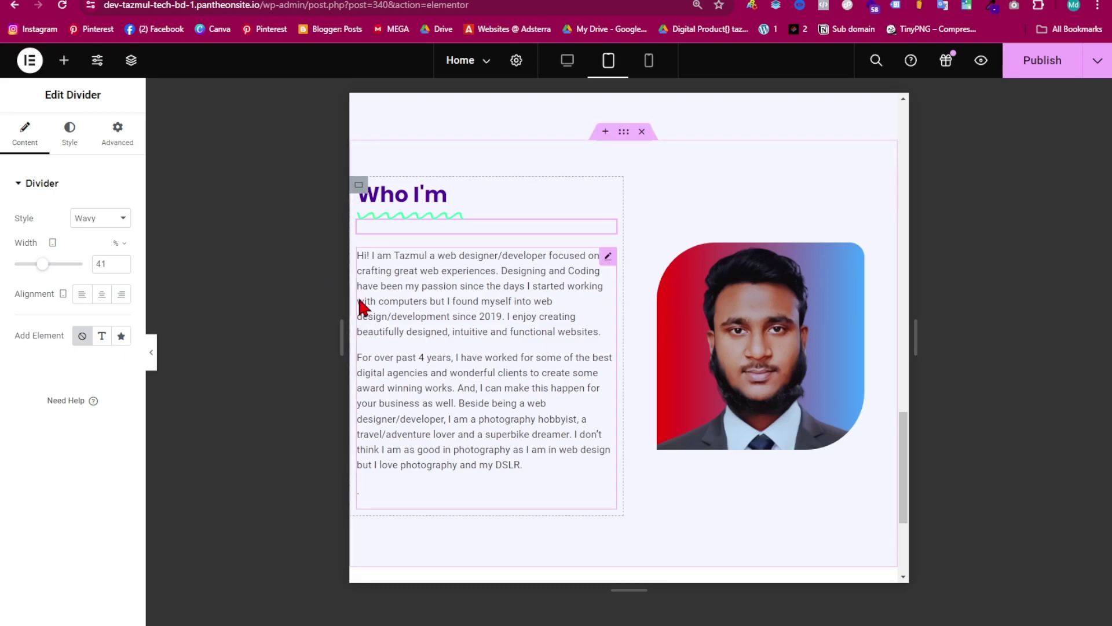
- Reset the text column's padding to 0 with 35 px left, then publish
click(359, 184)
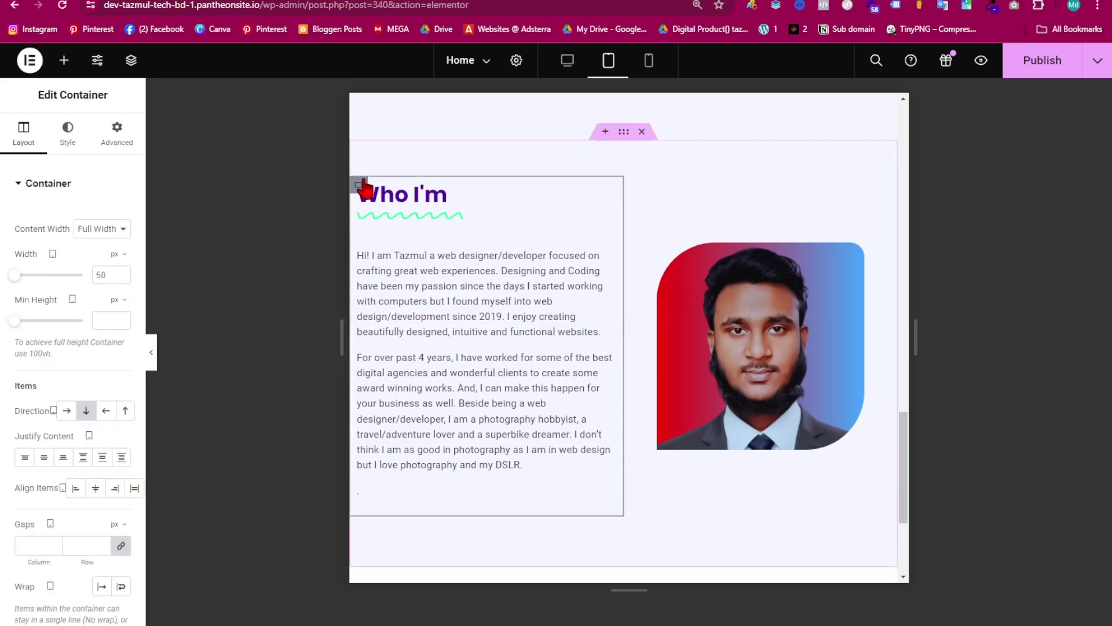
click(115, 143)
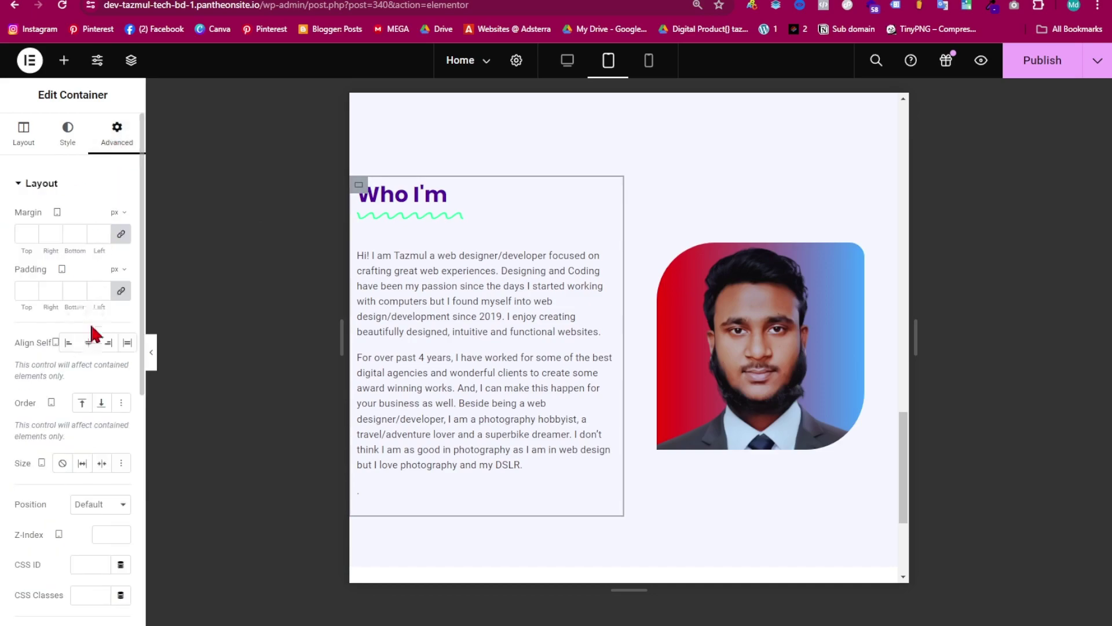
click(121, 291)
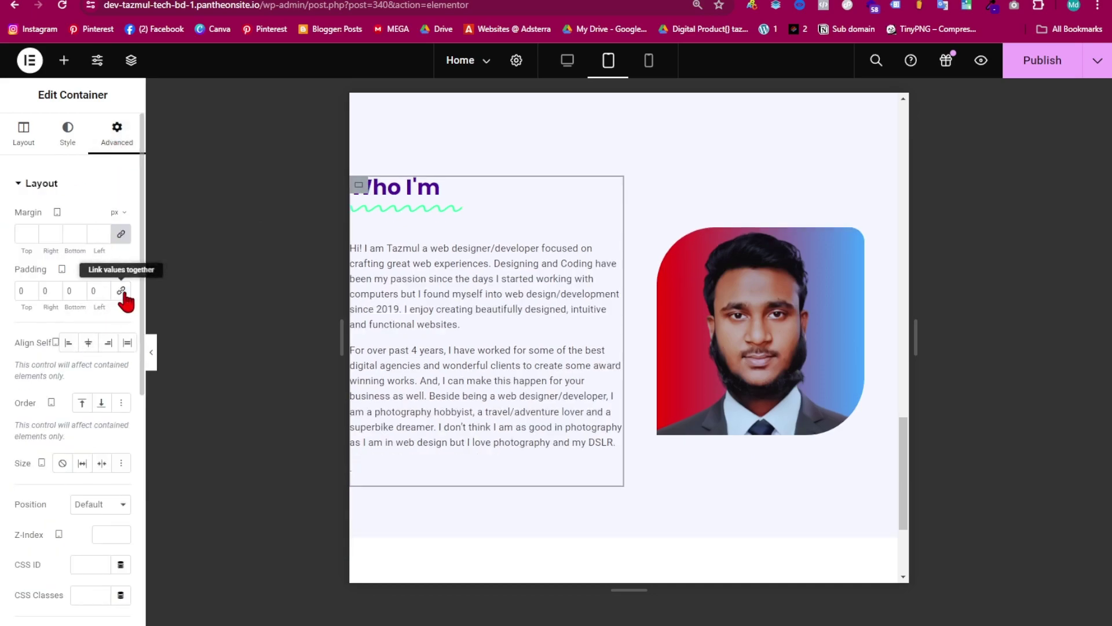
click(103, 288)
click(103, 288)
click(103, 288)
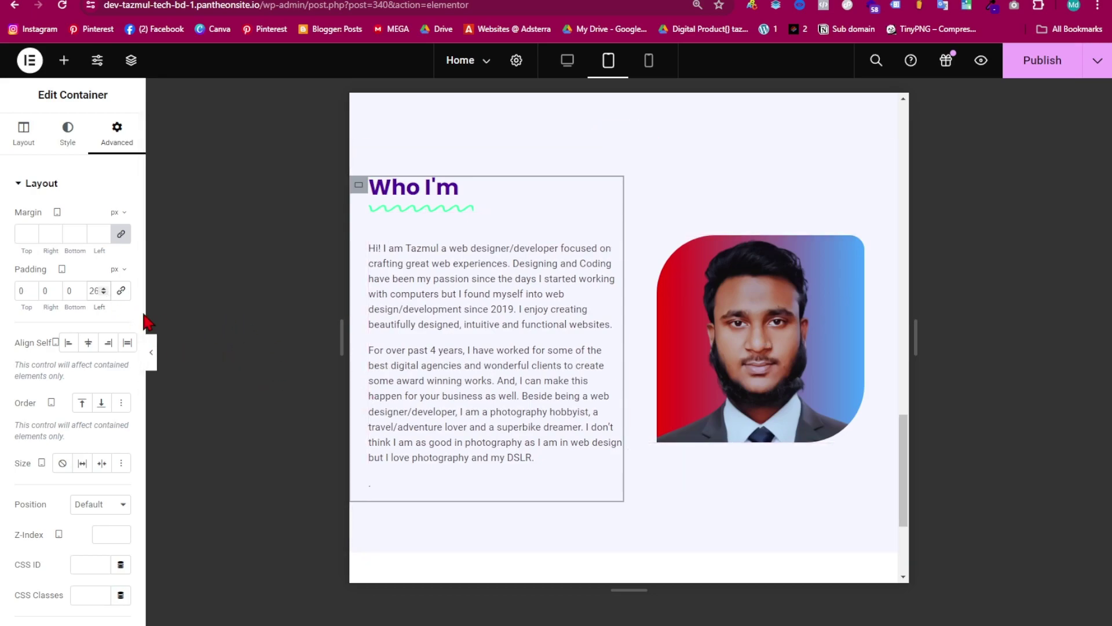
click(103, 288)
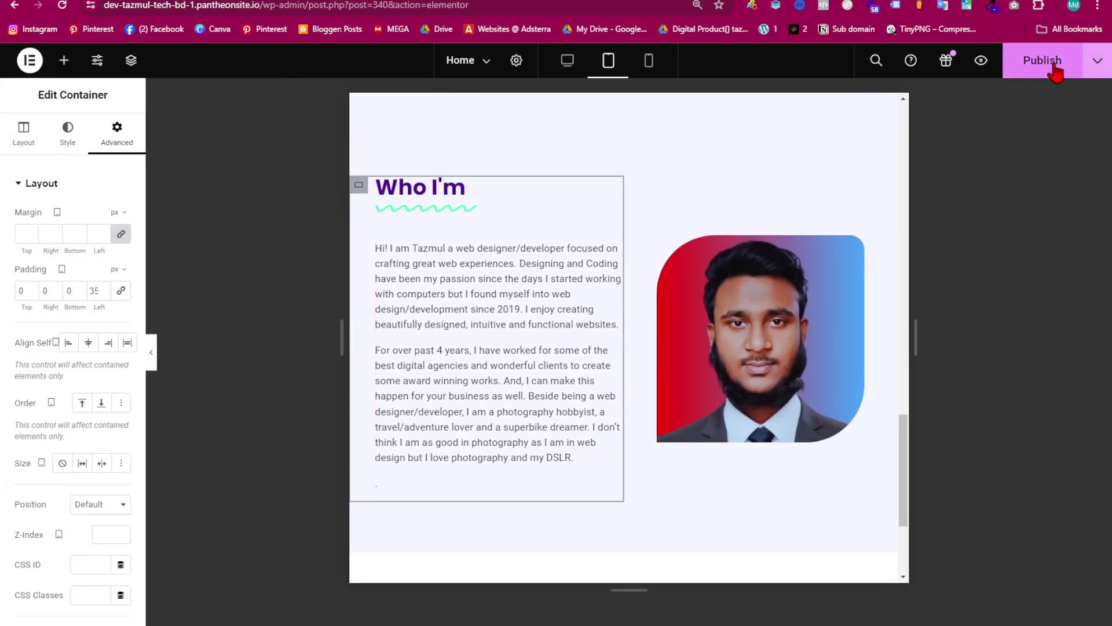
click(1048, 63)
scroll(619, 371, down, 3)
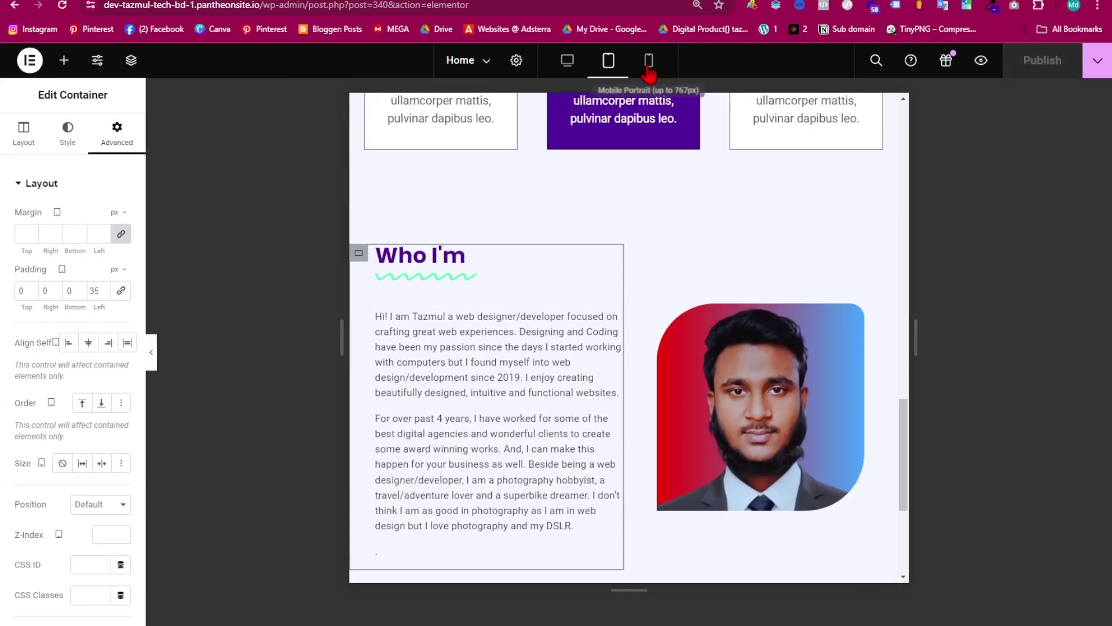
- Switch to the mobile portrait preview and review the Who I'm section
click(656, 68)
scroll(613, 290, down, 10)
scroll(621, 330, up, 5)
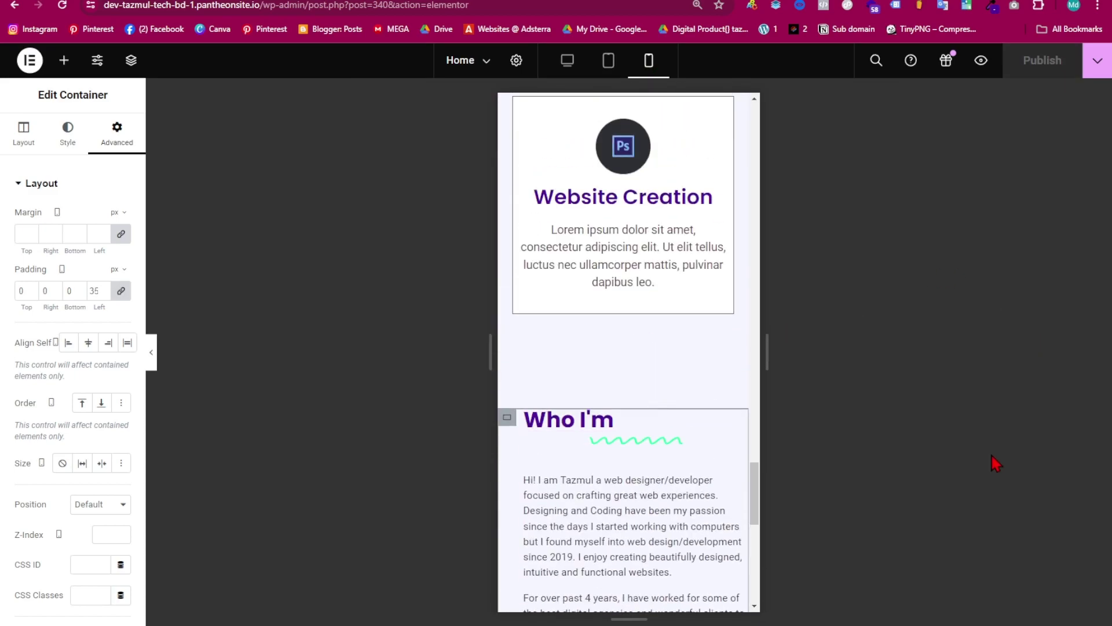
click(151, 351)
scroll(580, 467, down, 5)
scroll(581, 462, up, 6)
scroll(581, 462, down, 6)
scroll(558, 350, up, 5)
scroll(525, 464, down, 2)
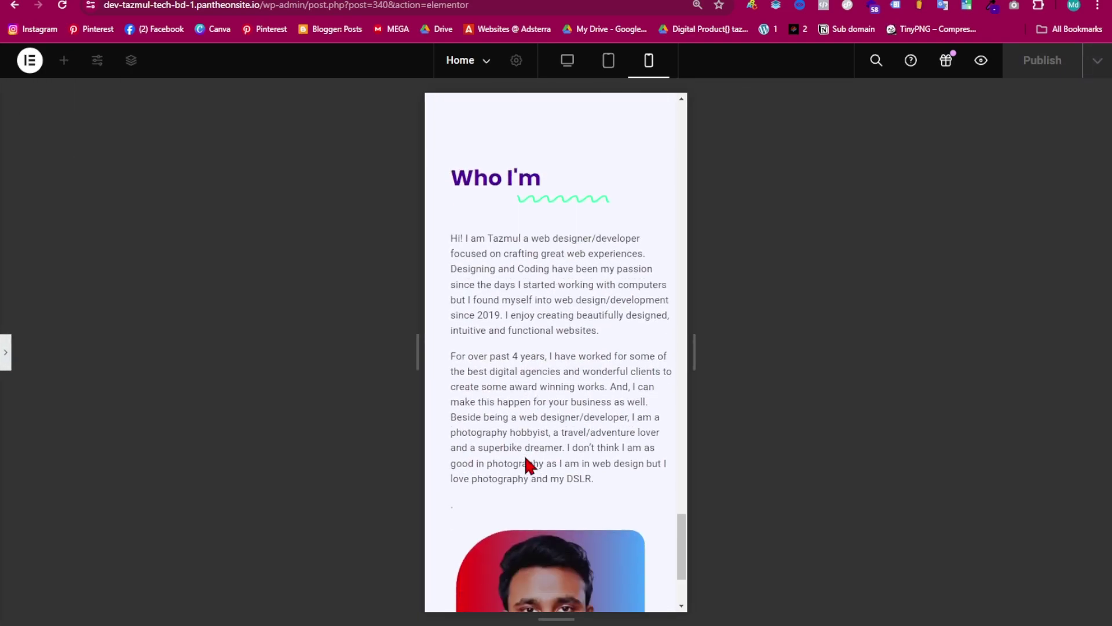
click(6, 354)
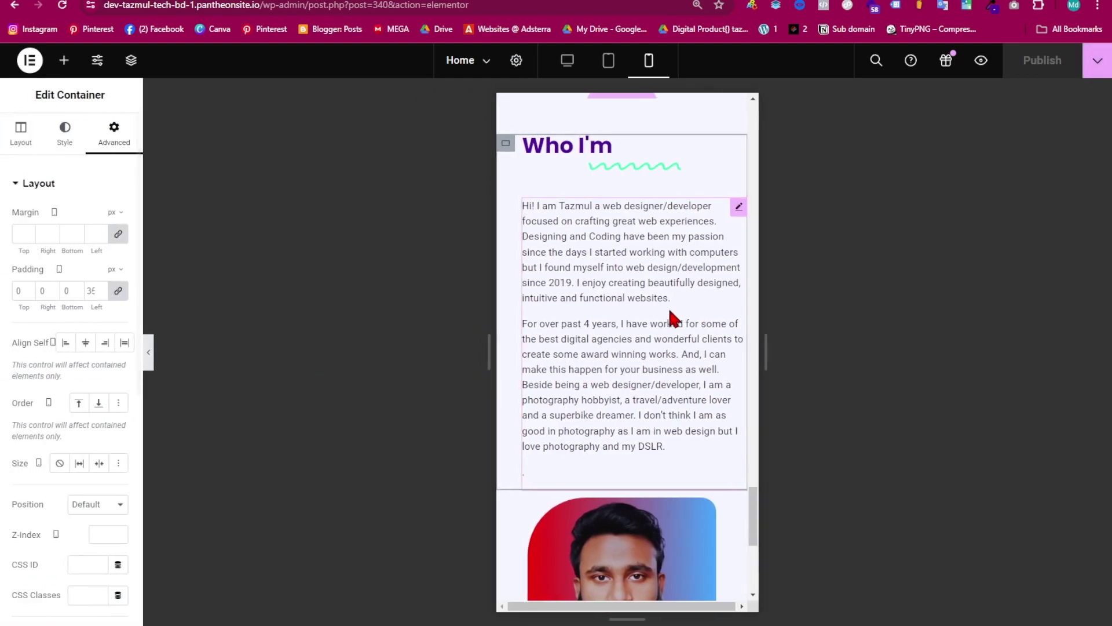
- Centre-align the Who I'm heading and the About paragraphs
click(582, 147)
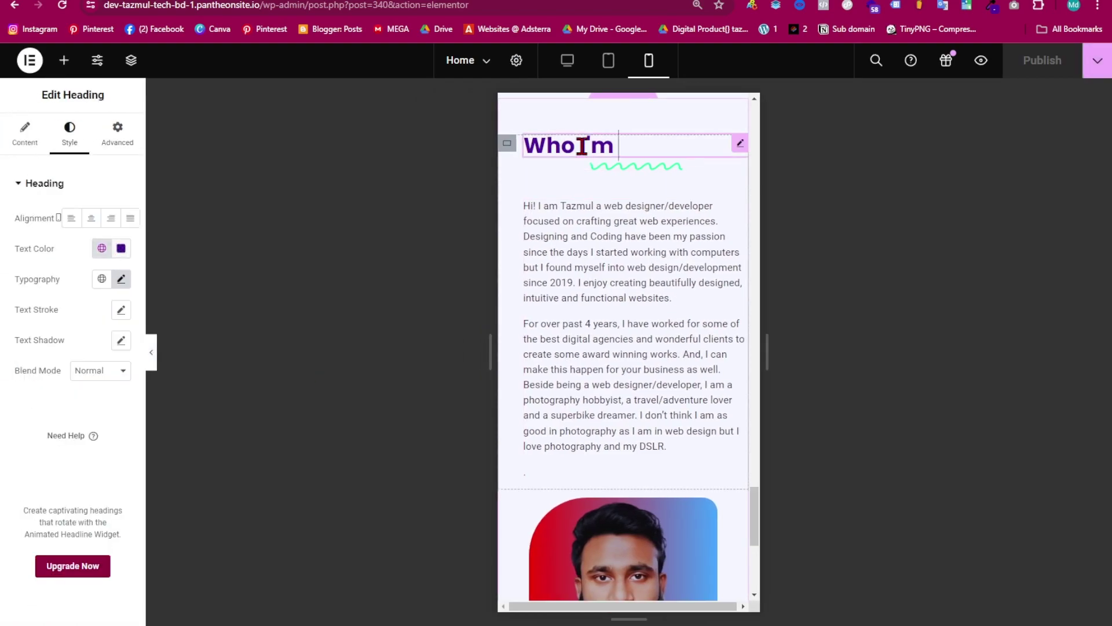
click(91, 219)
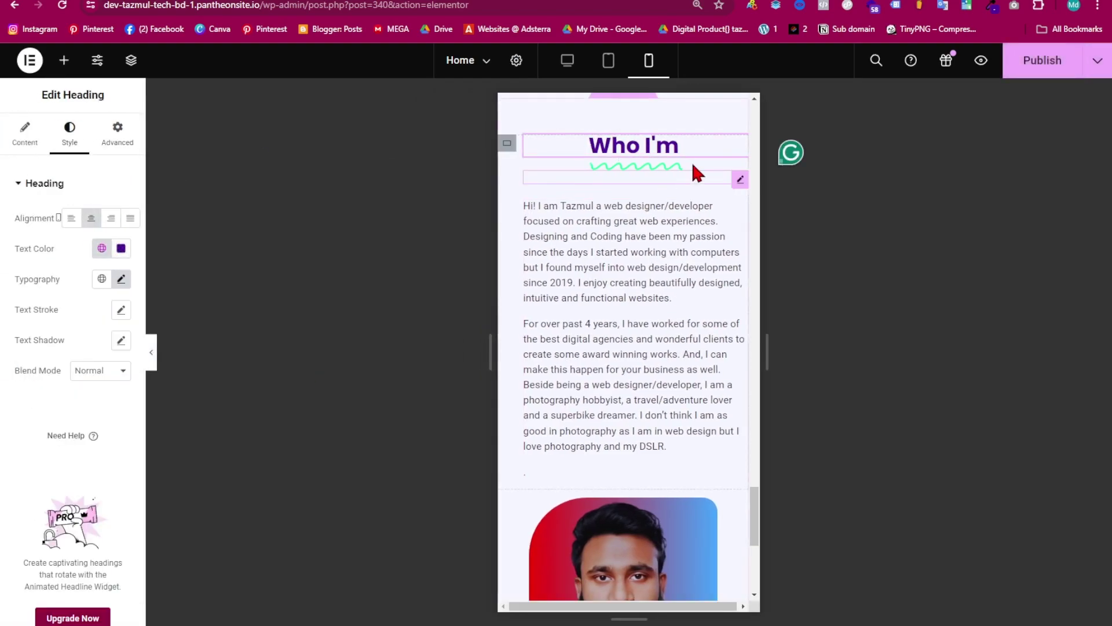
click(586, 229)
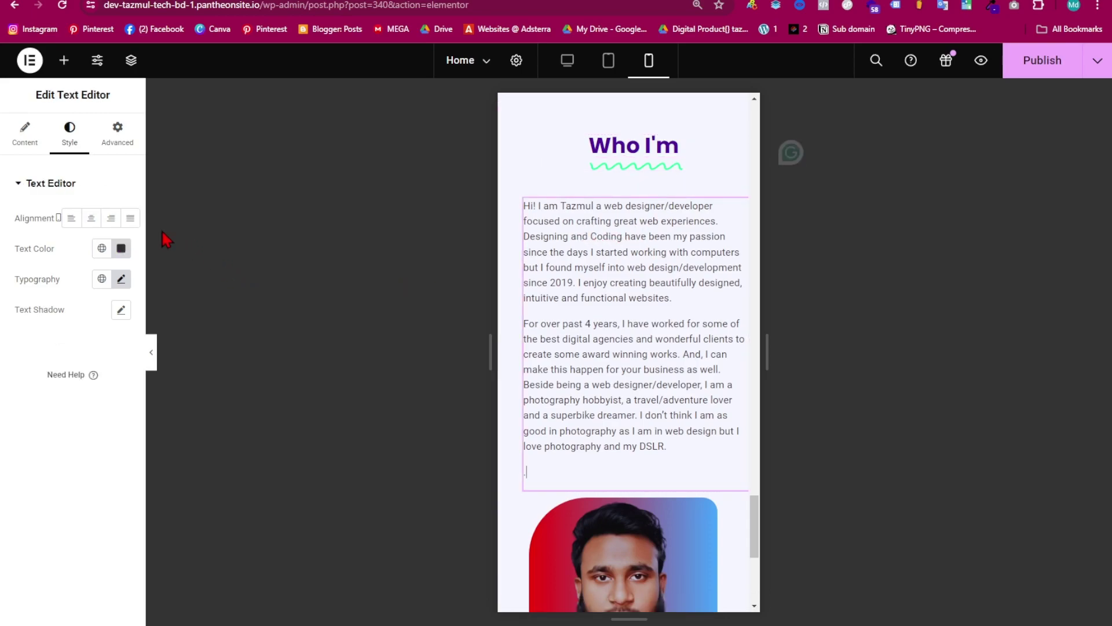
click(91, 219)
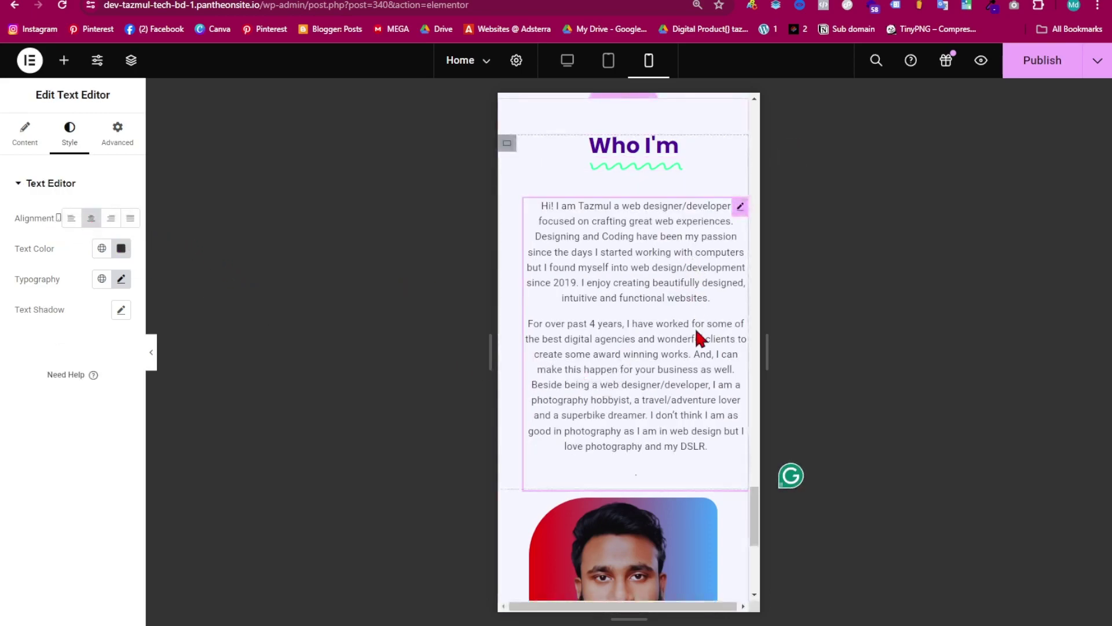
click(124, 147)
scroll(518, 416, down, 5)
scroll(524, 415, up, 5)
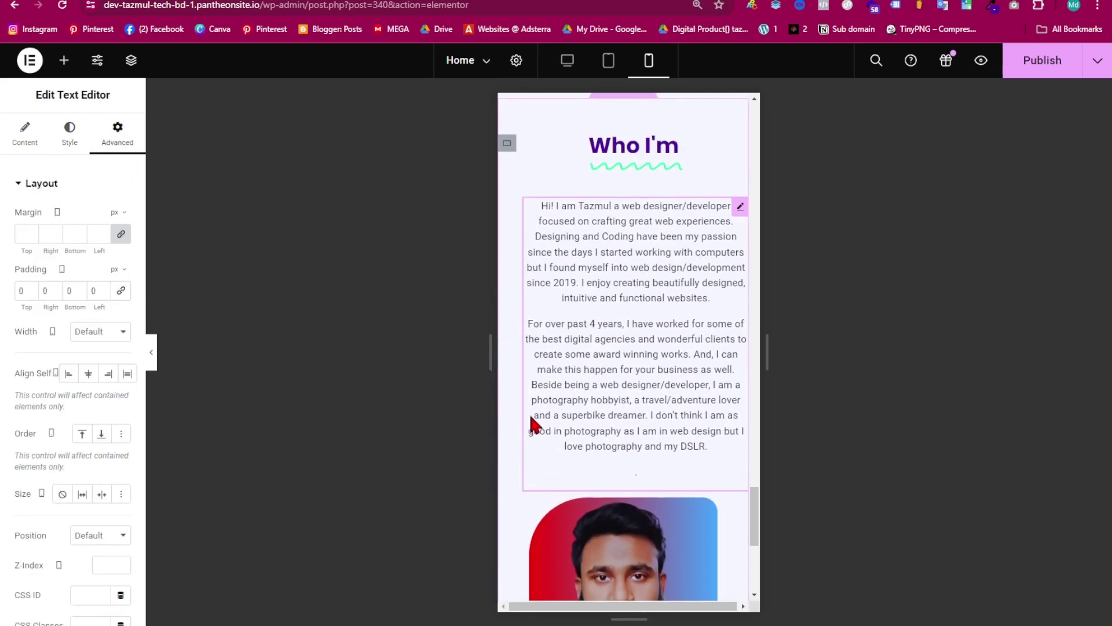
click(507, 145)
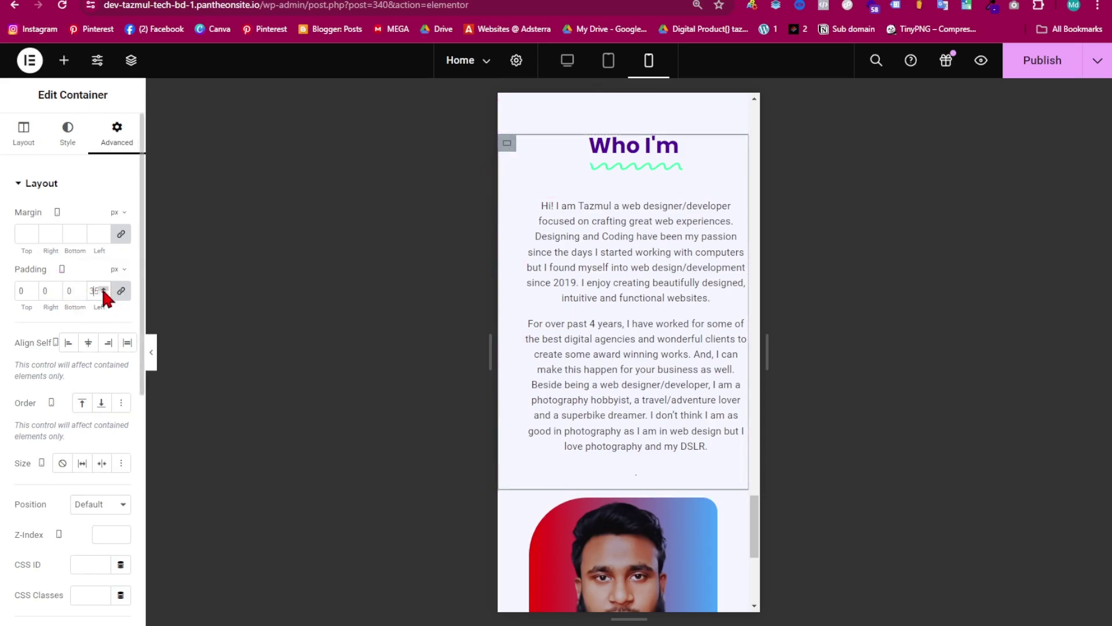
- Clear the 35 px left padding and give the container 15 px top and left padding
click(121, 290)
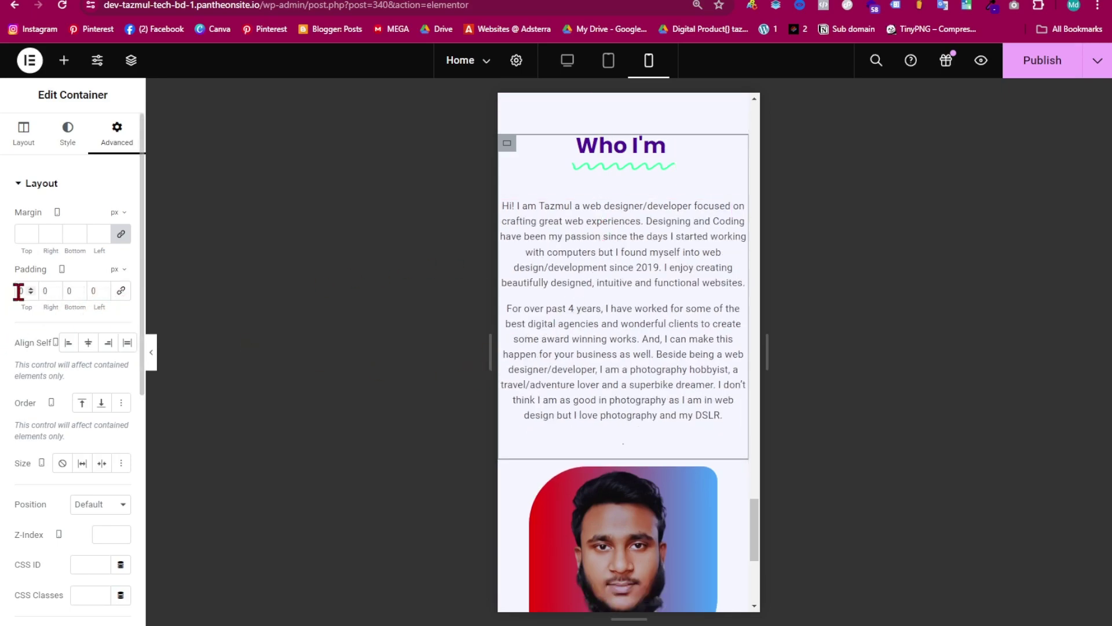
text(1)
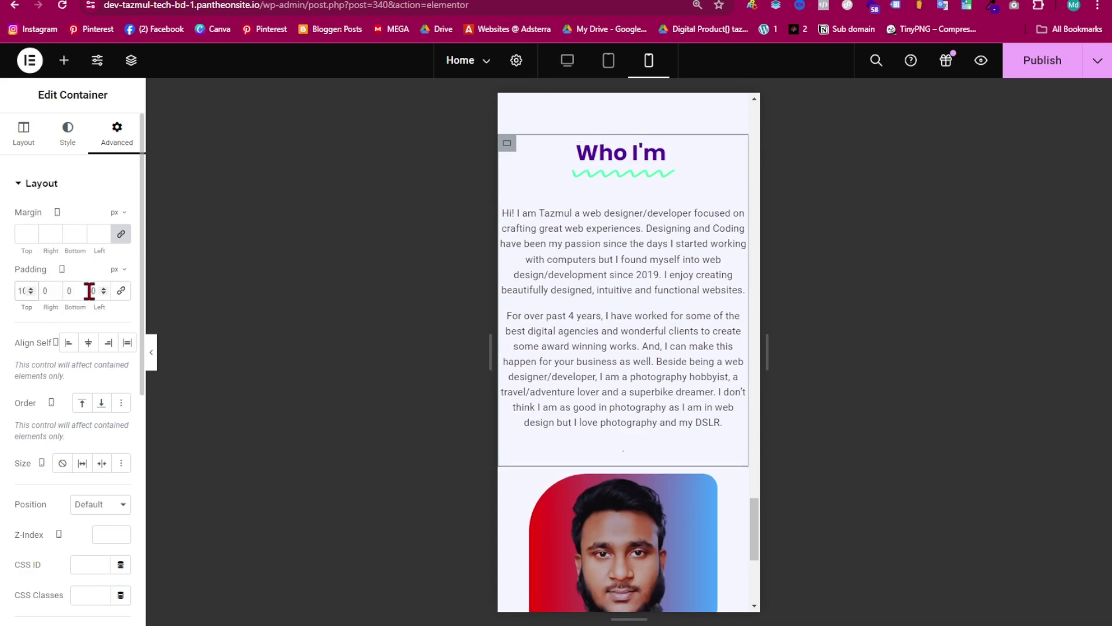
text(1)
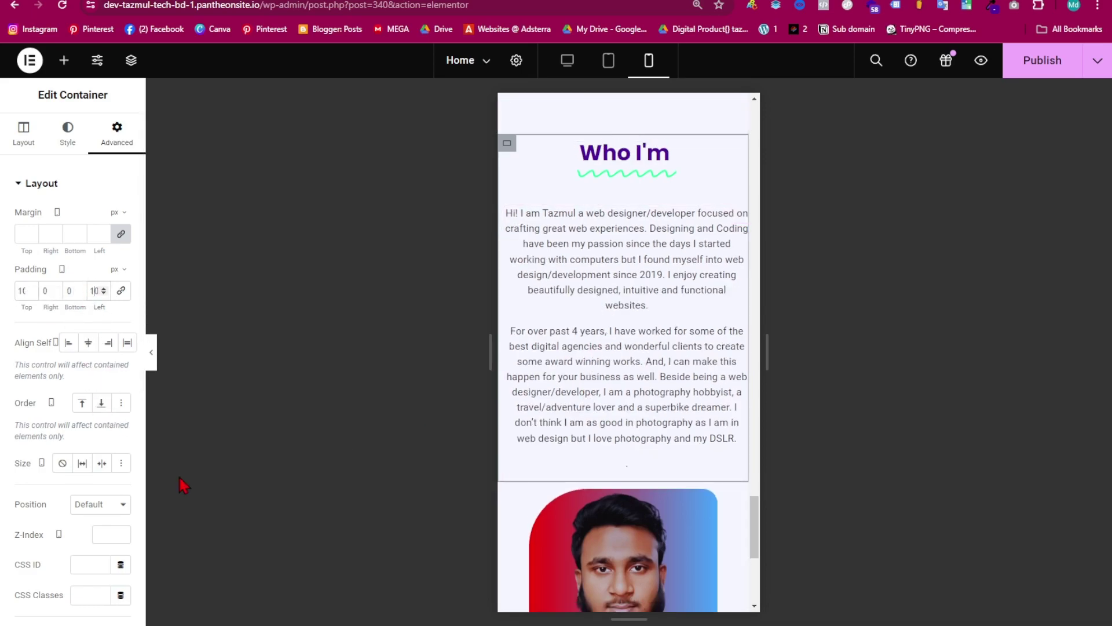
click(30, 287)
click(31, 288)
click(31, 288)
click(30, 288)
click(30, 288)
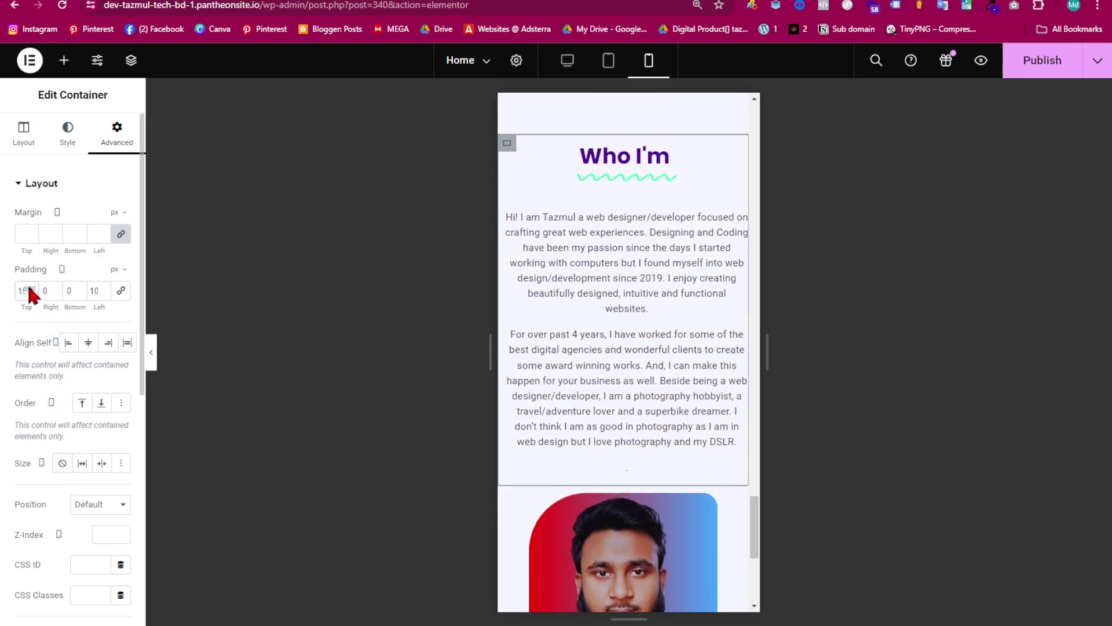
click(103, 288)
click(103, 287)
click(103, 288)
click(103, 287)
click(103, 288)
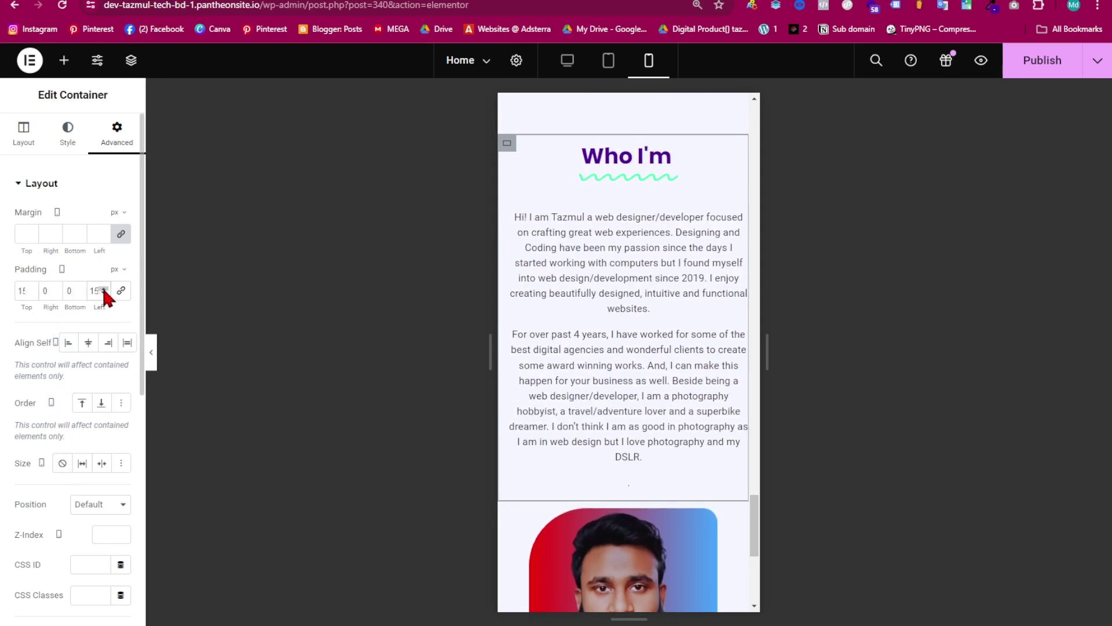
scroll(737, 322, down, 5)
scroll(735, 330, up, 2)
scroll(736, 330, up, 2)
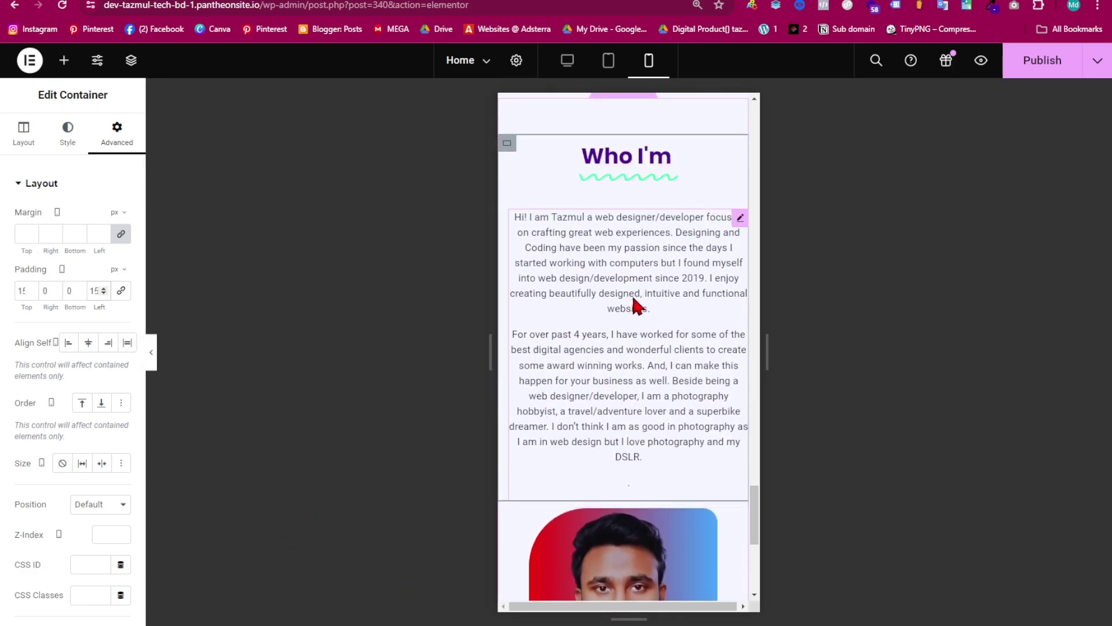
- Widen the mobile portrait from 80% to 89% and publish the page
click(151, 353)
scroll(614, 400, down, 3)
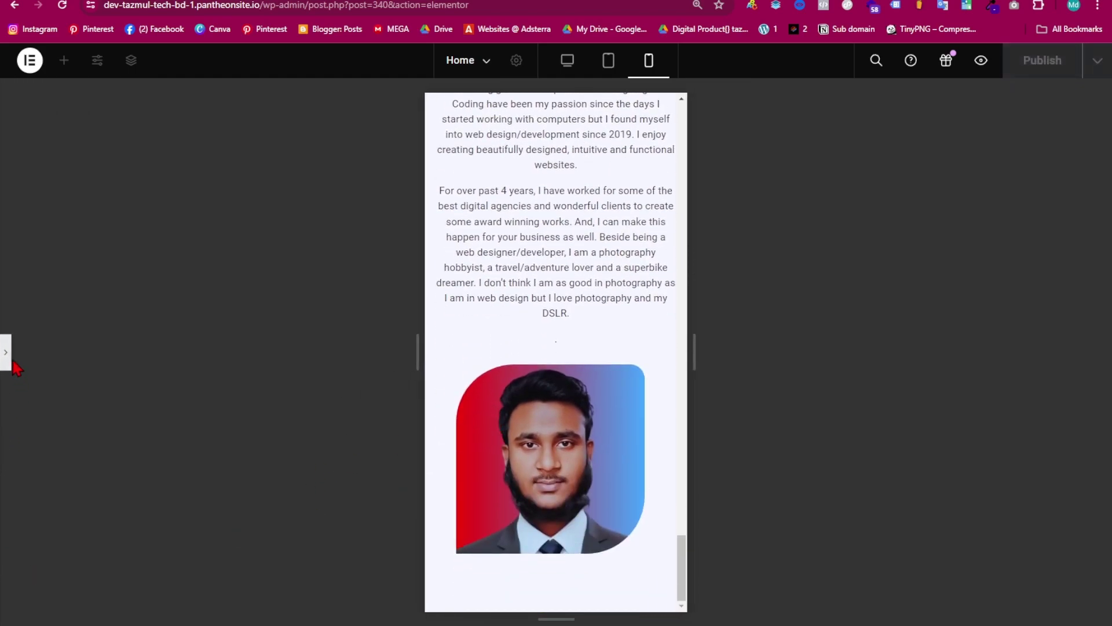
click(6, 353)
scroll(626, 347, down, 2)
click(545, 341)
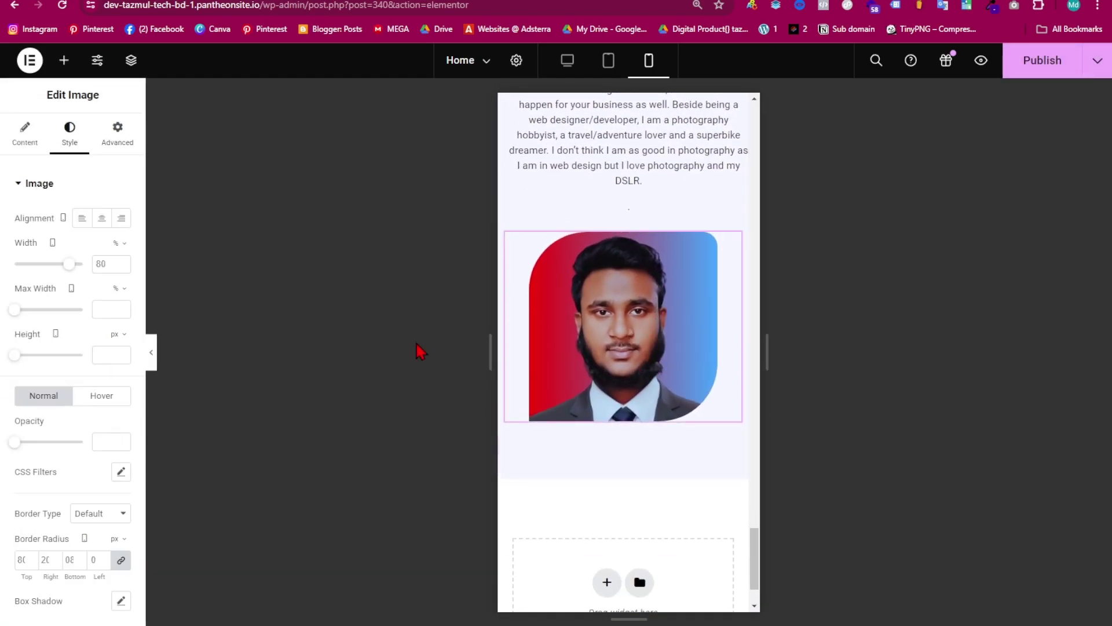
drag(70, 265, 78, 266)
click(1043, 60)
- Switch to Desktop view and scroll down past the finished Who I'm section to the empty area
click(567, 69)
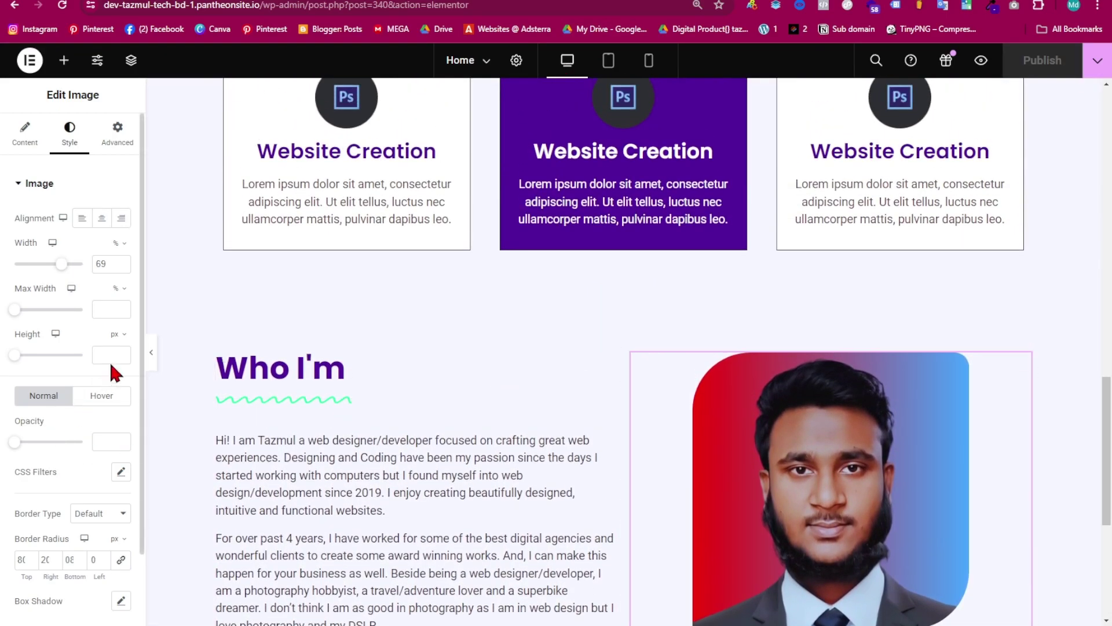
click(151, 354)
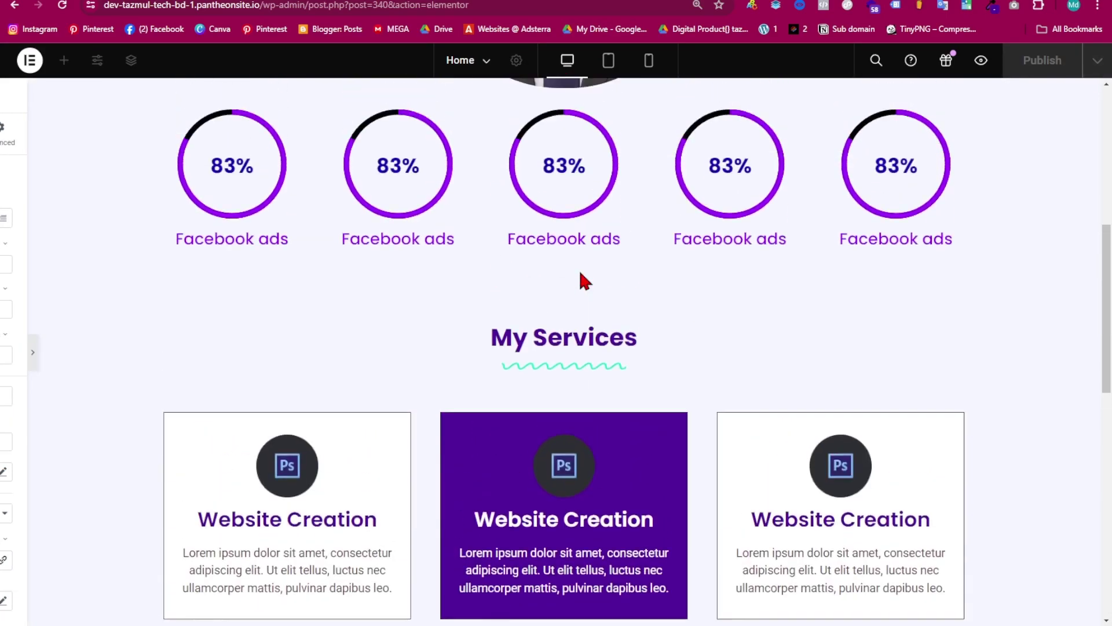
scroll(614, 354, down, 10)
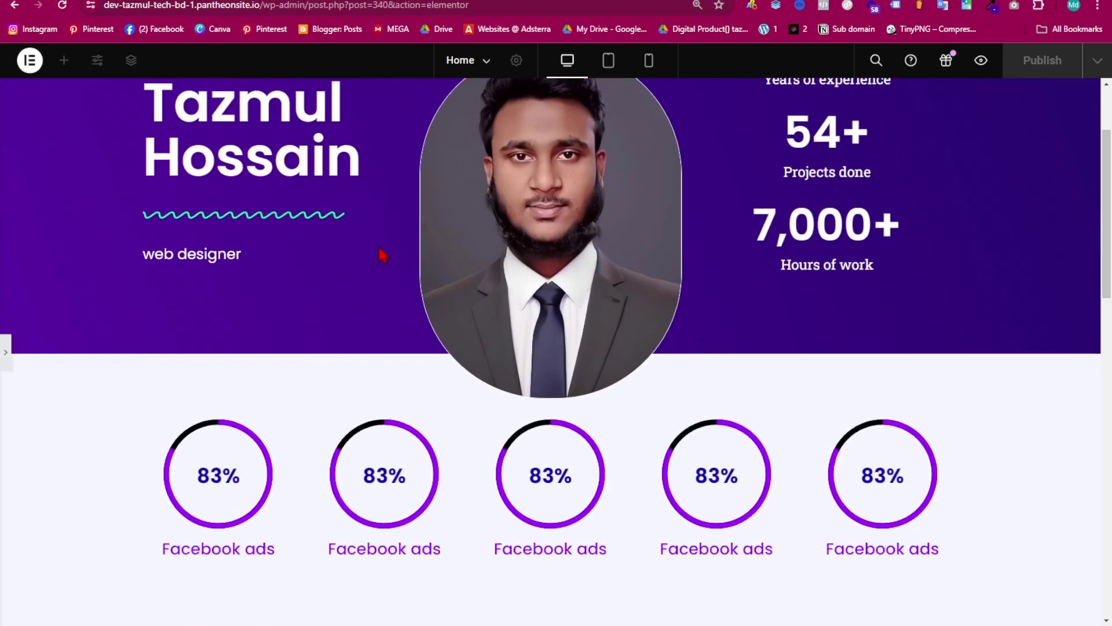
scroll(570, 280, down, 6)
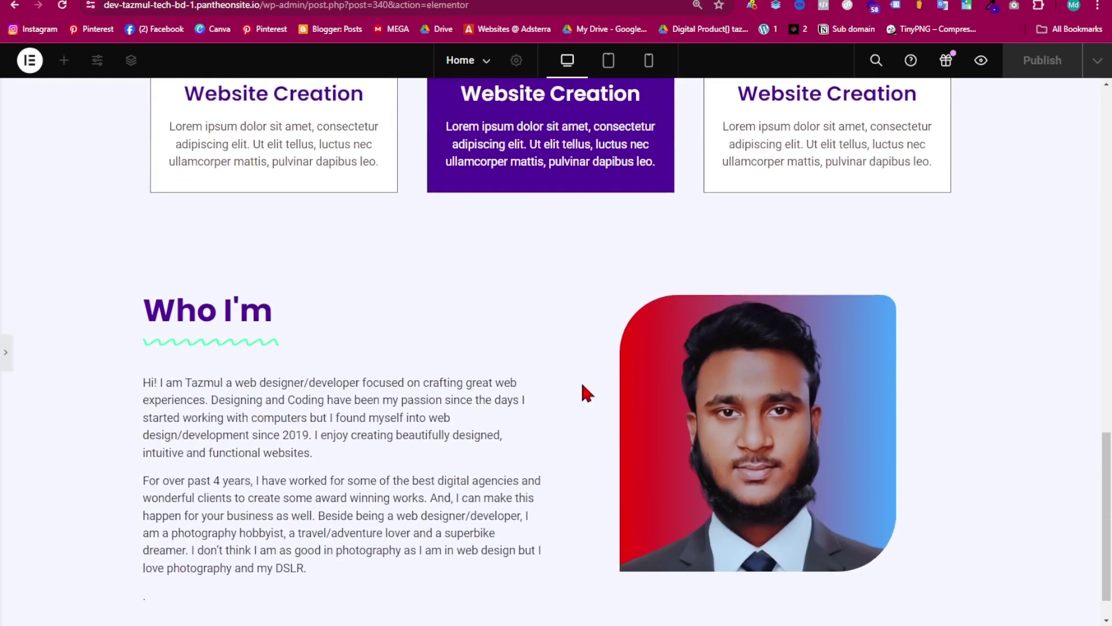
click(5, 362)
scroll(700, 446, down, 4)
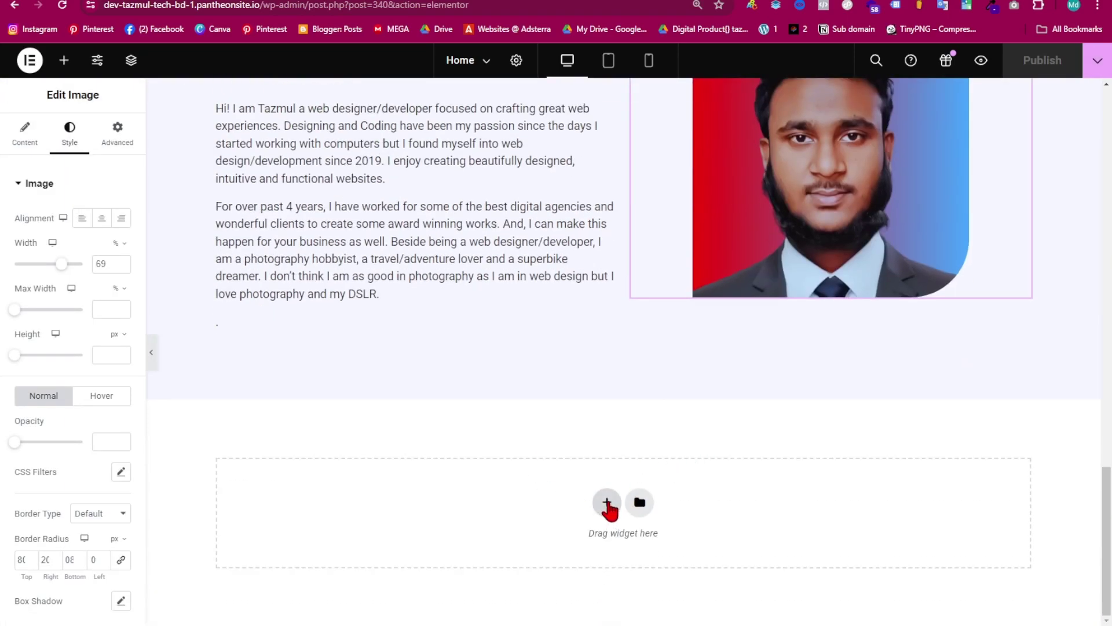
- Add a single-column section below Who I'm with a classic Secondary purple (#500B9A) background
click(607, 502)
scroll(624, 395, down, 1)
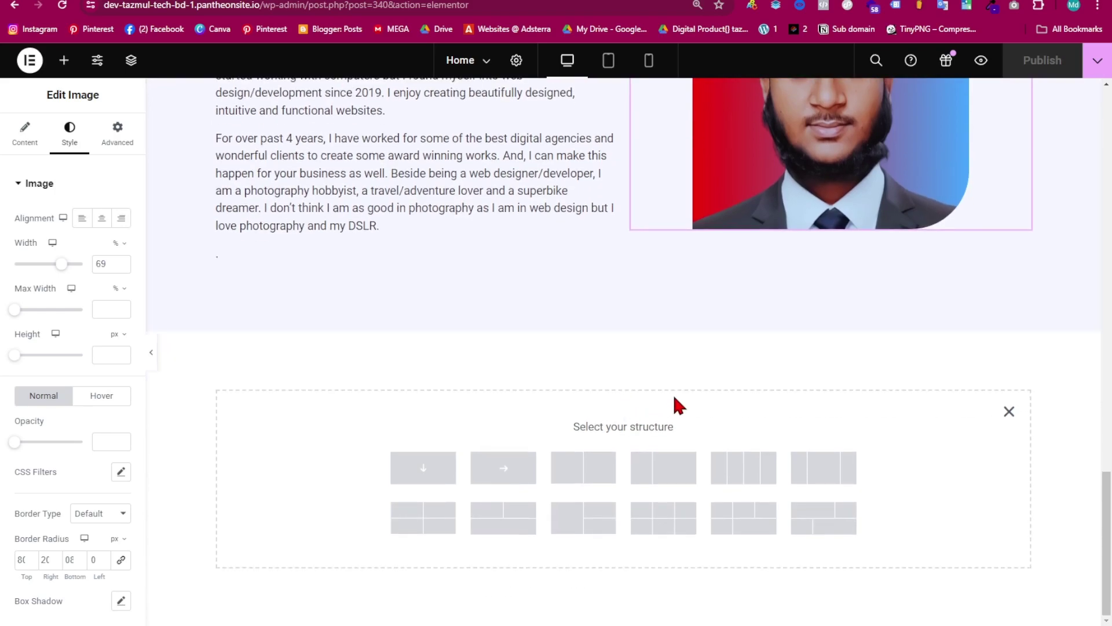
click(431, 478)
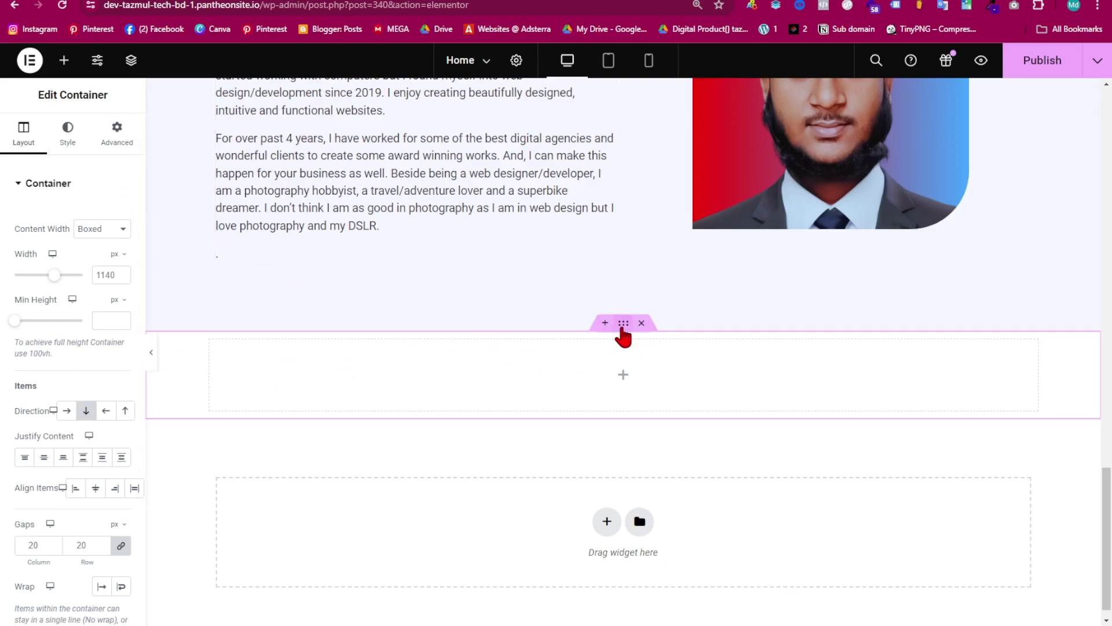
click(68, 136)
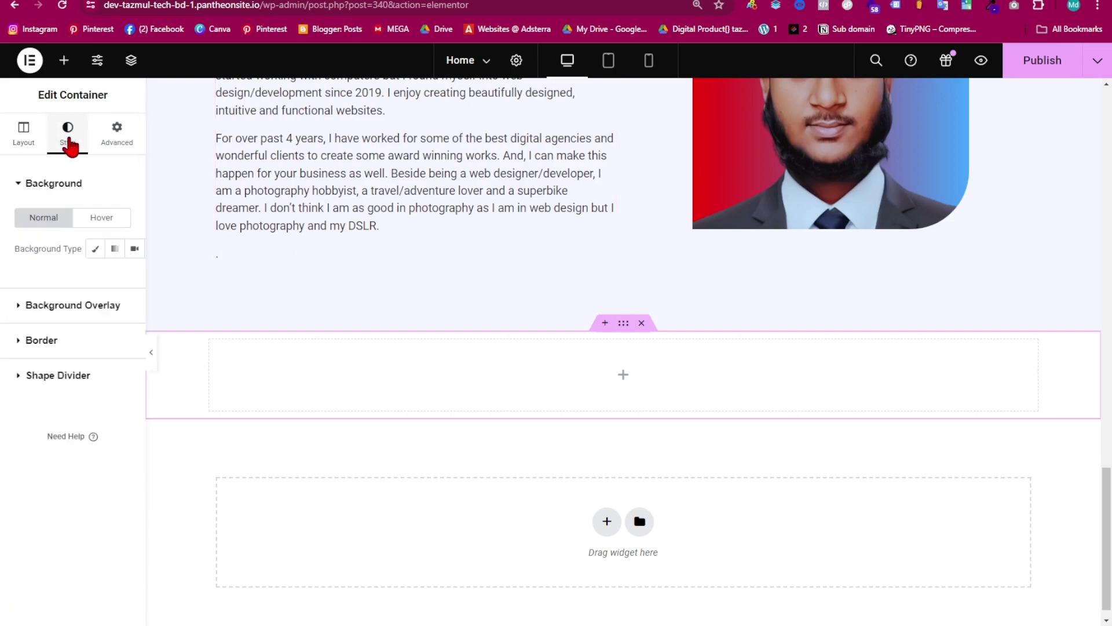
click(95, 249)
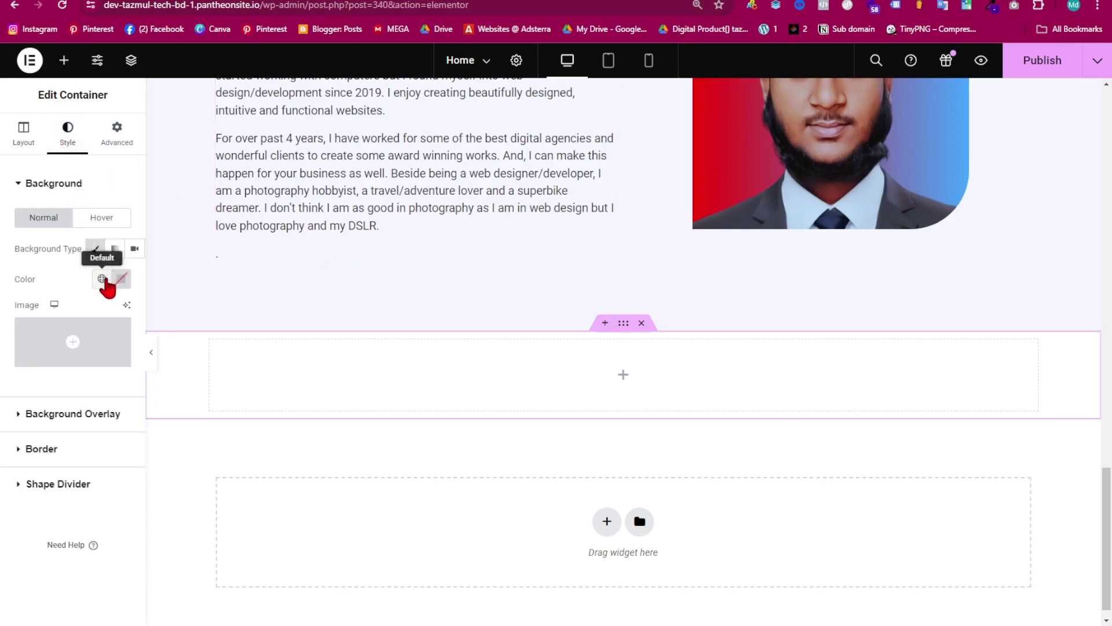
click(101, 279)
click(70, 380)
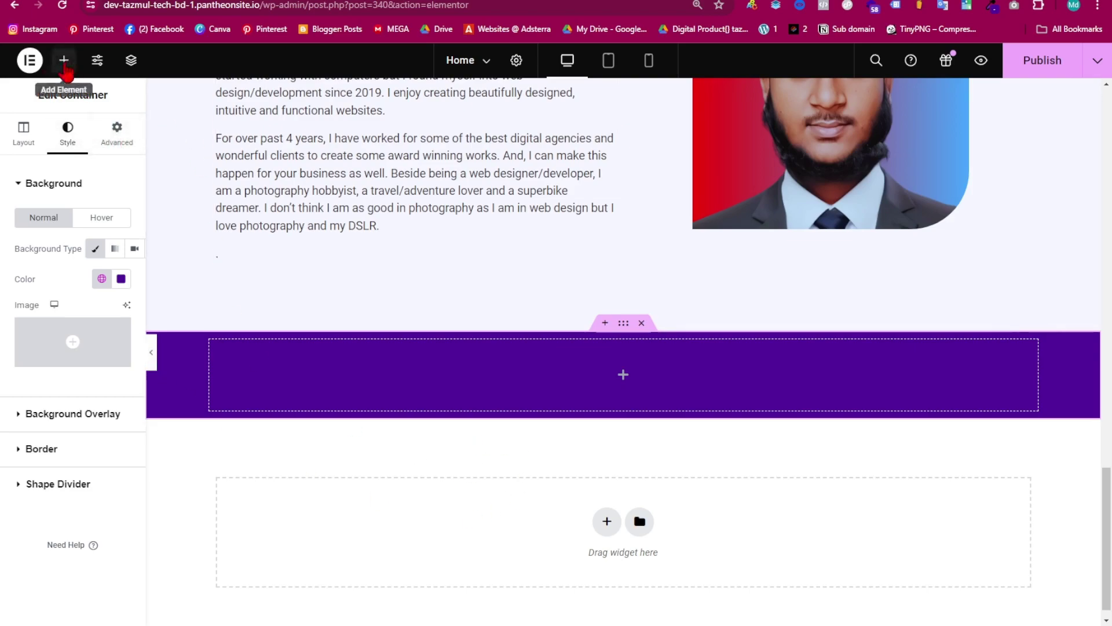
- Place a 1600 px inner container in the purple section, duplicate it, then delete the extra copy
click(64, 62)
scroll(84, 342, down, 2)
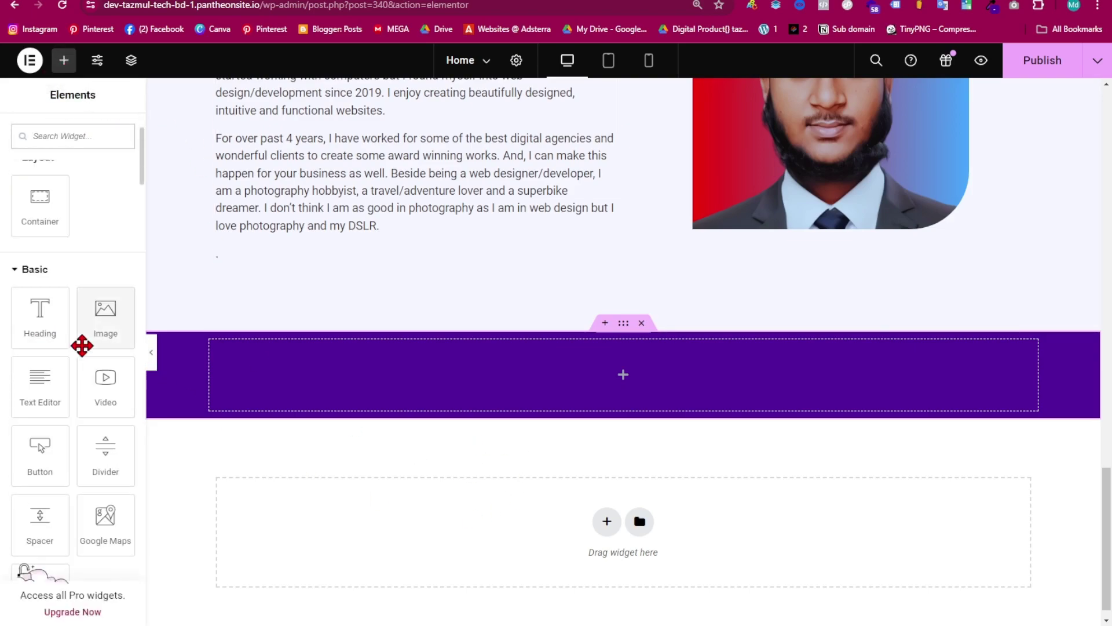
drag(44, 199, 276, 374)
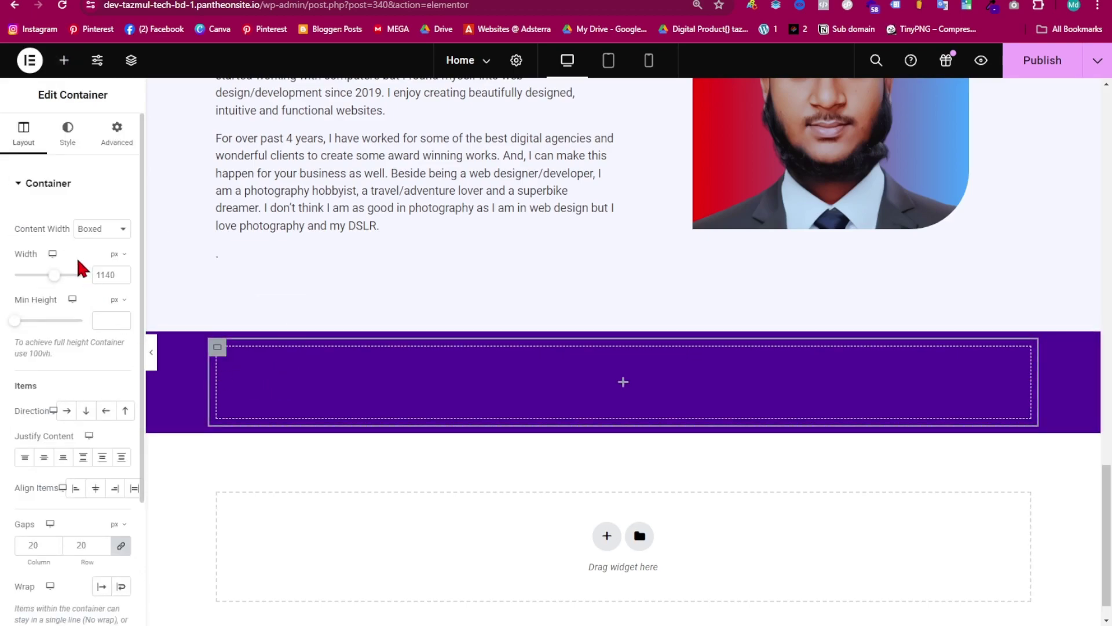
drag(54, 277, 101, 292)
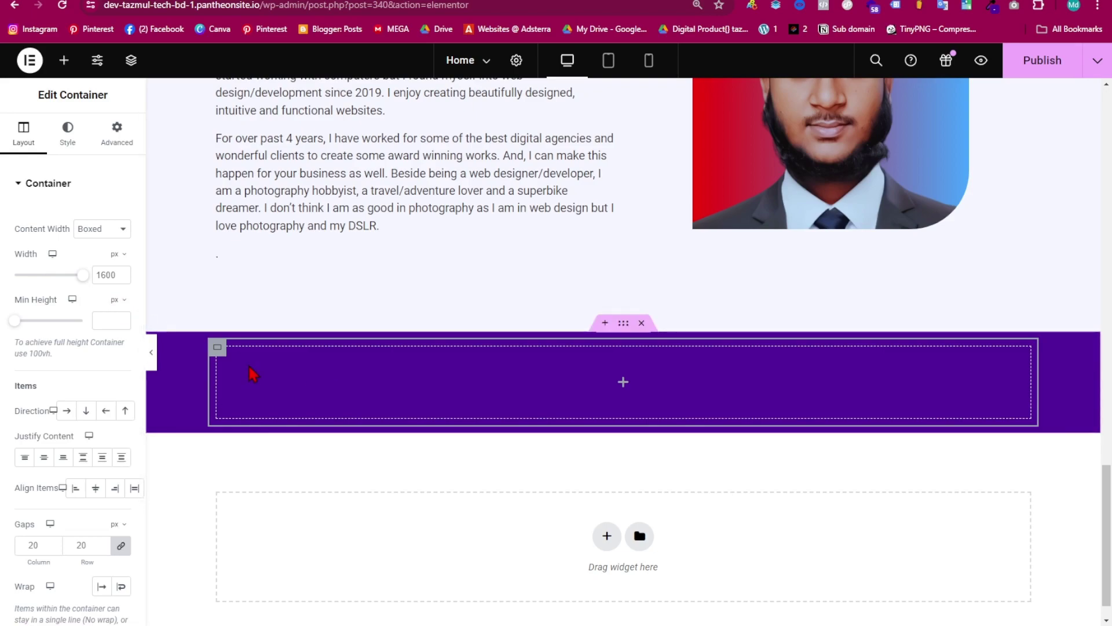
right_click(215, 362)
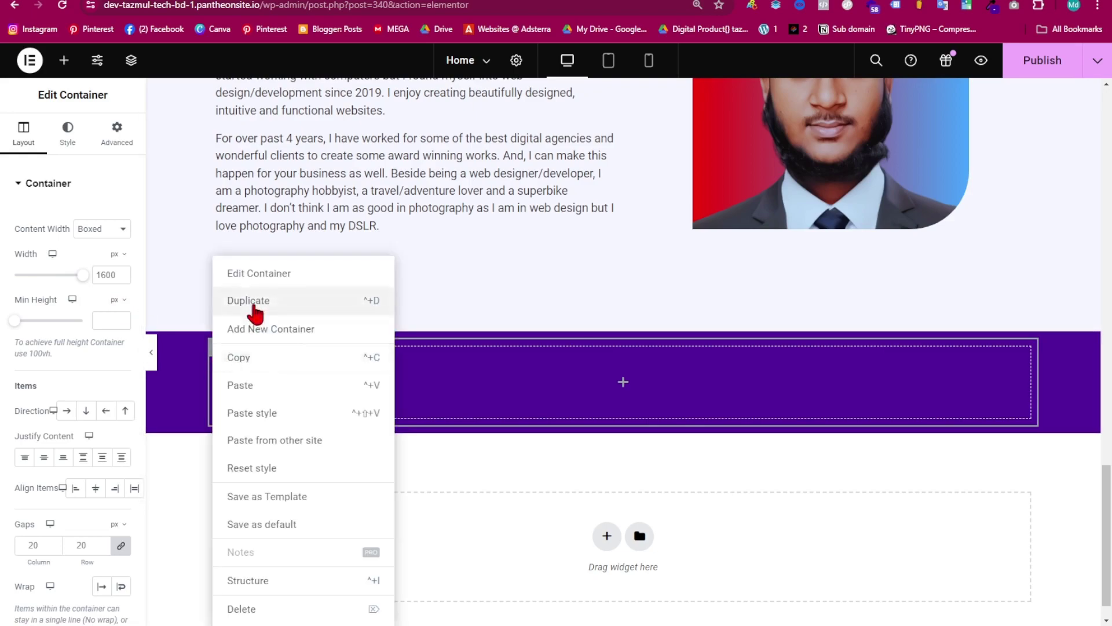
click(301, 304)
click(484, 467)
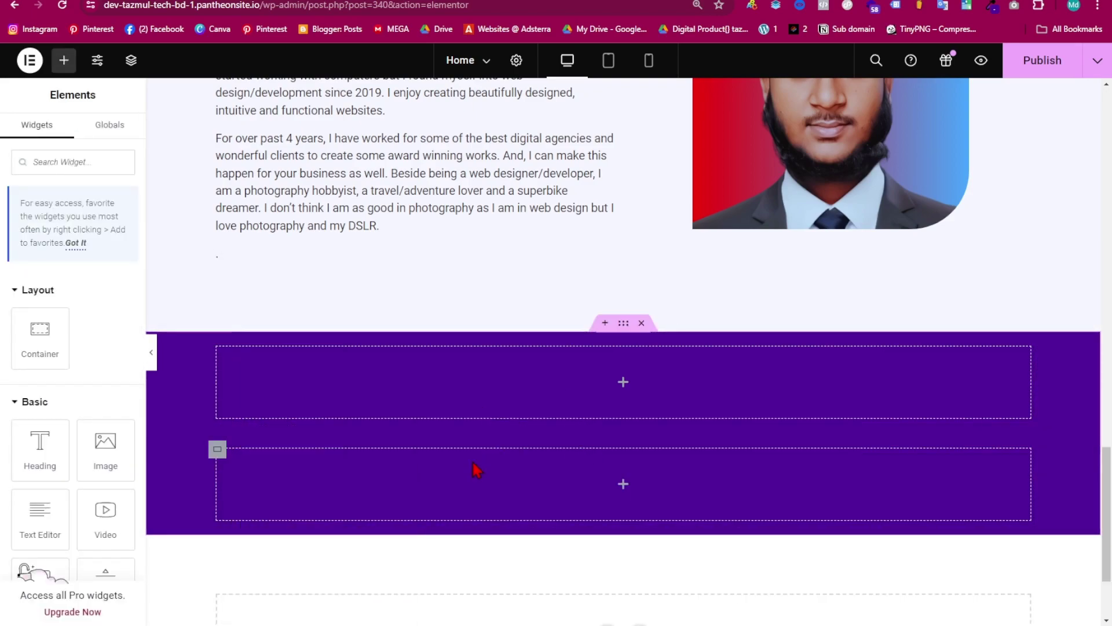
right_click(430, 476)
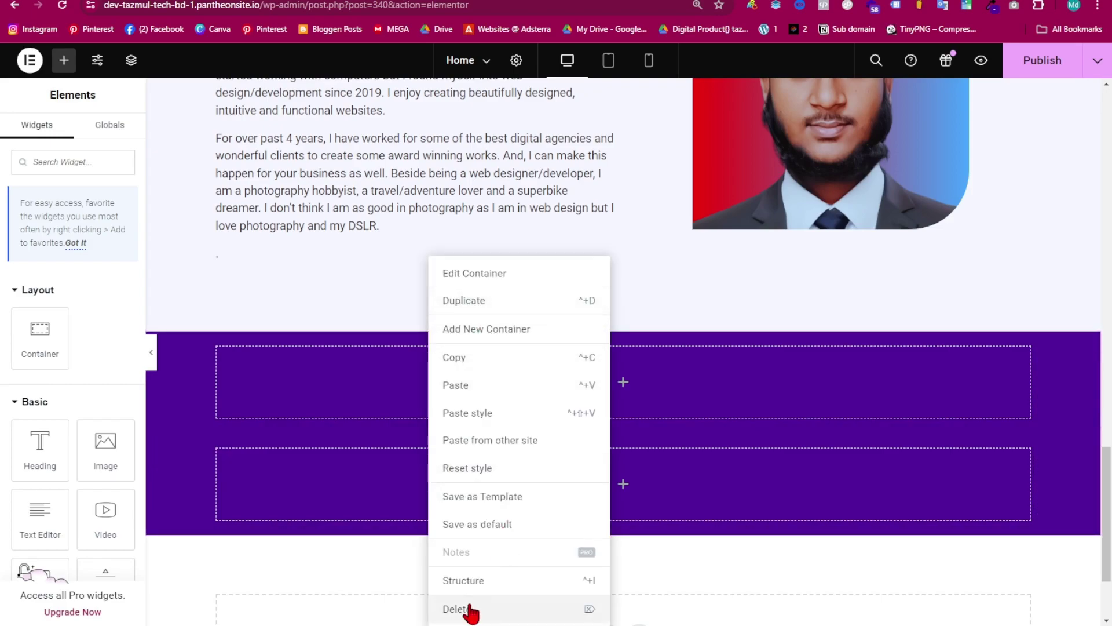
click(470, 609)
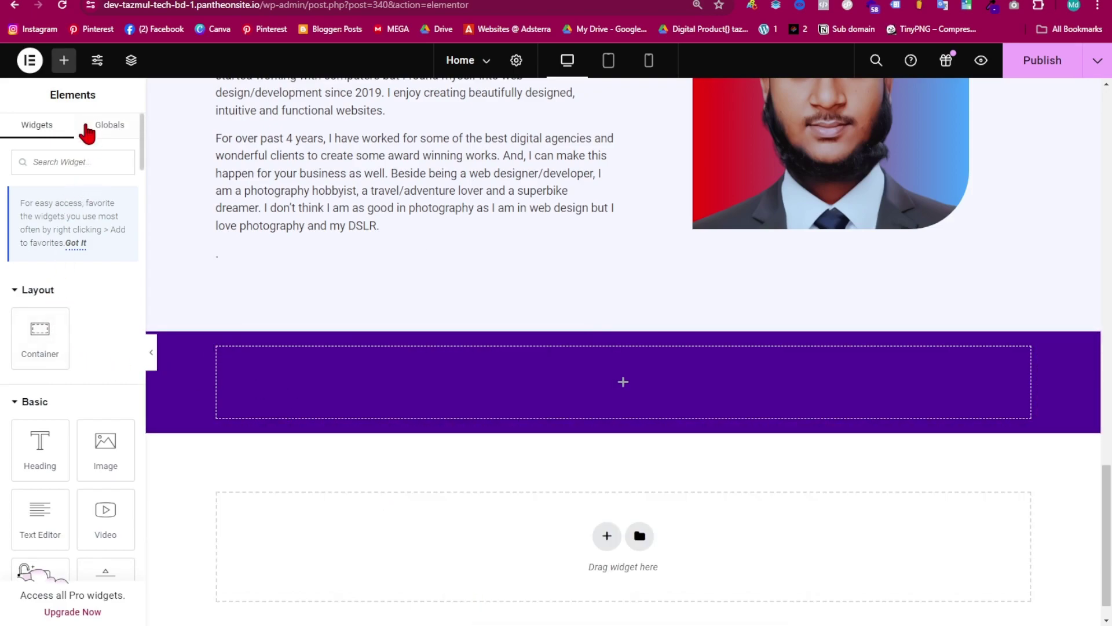
- Add another 1600 px-wide inner container and duplicate it twice for three containers
drag(36, 329, 273, 368)
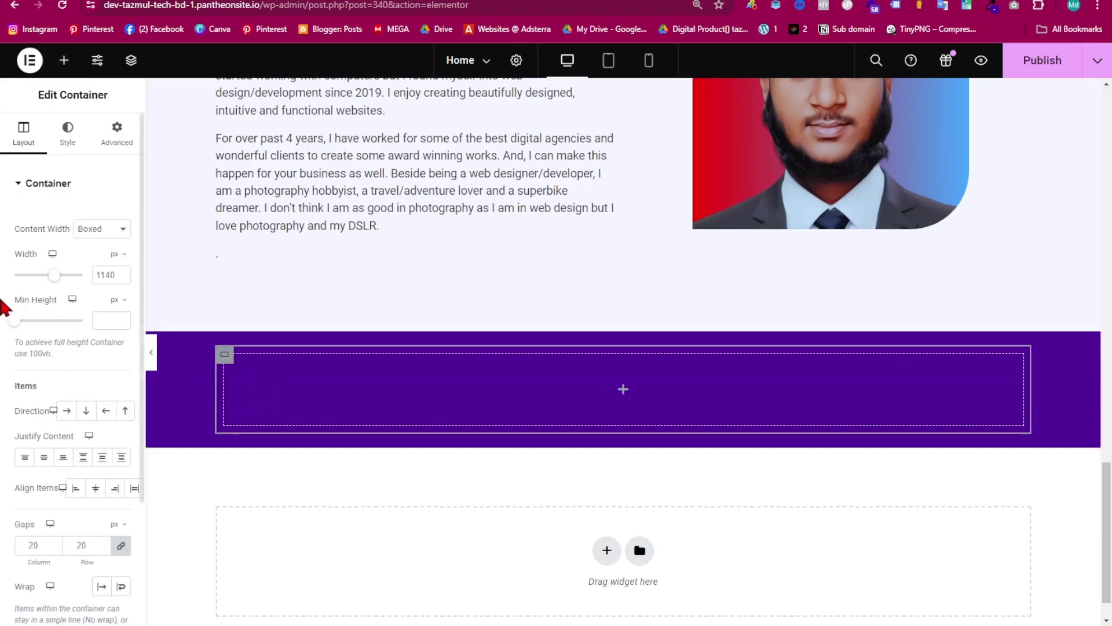
drag(54, 276, 95, 280)
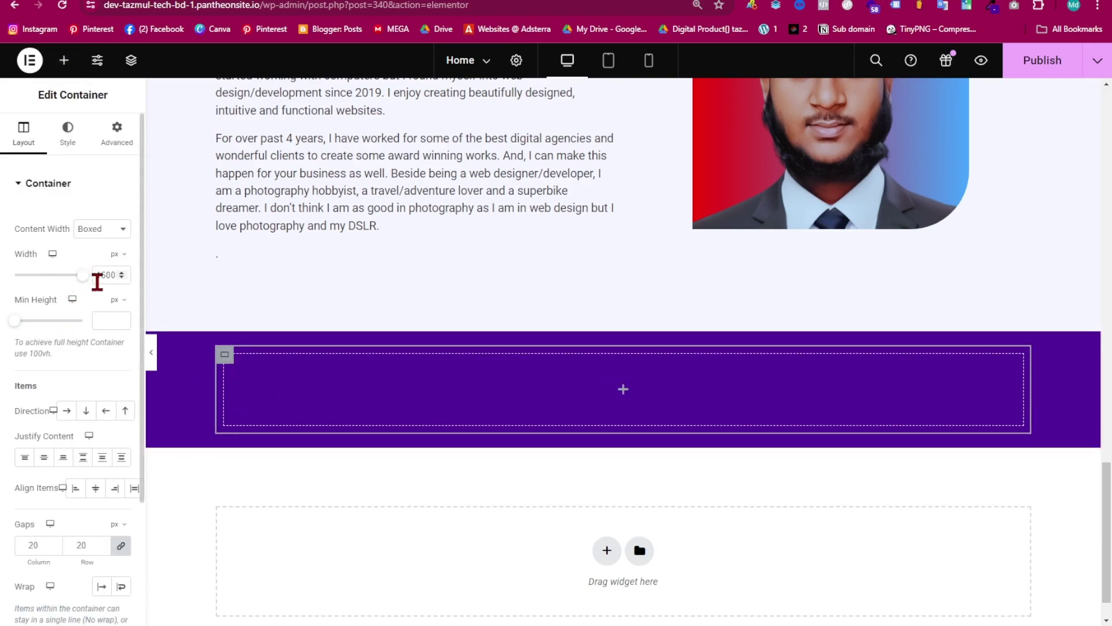
right_click(248, 366)
click(285, 303)
right_click(261, 404)
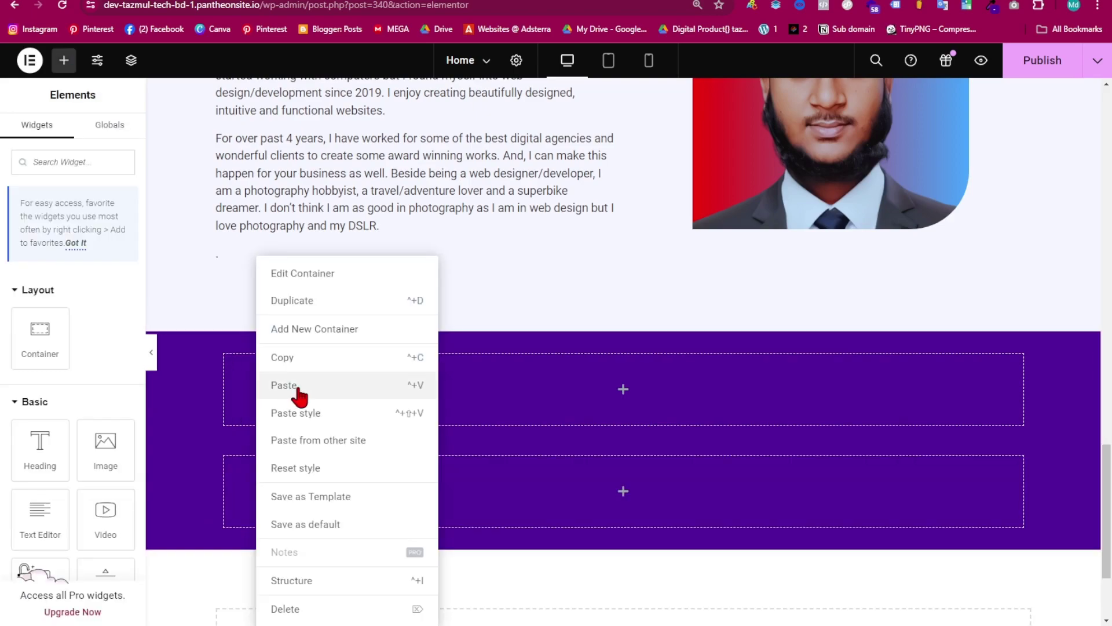
click(296, 304)
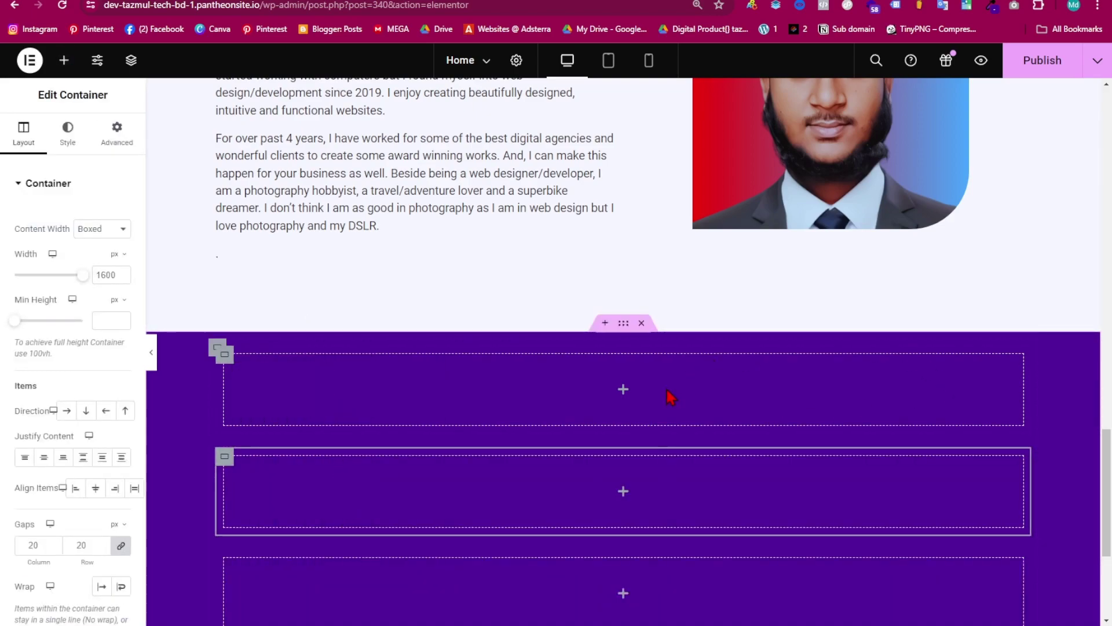
- Set the three containers side by side in a row and duplicate the row
scroll(684, 388, down, 2)
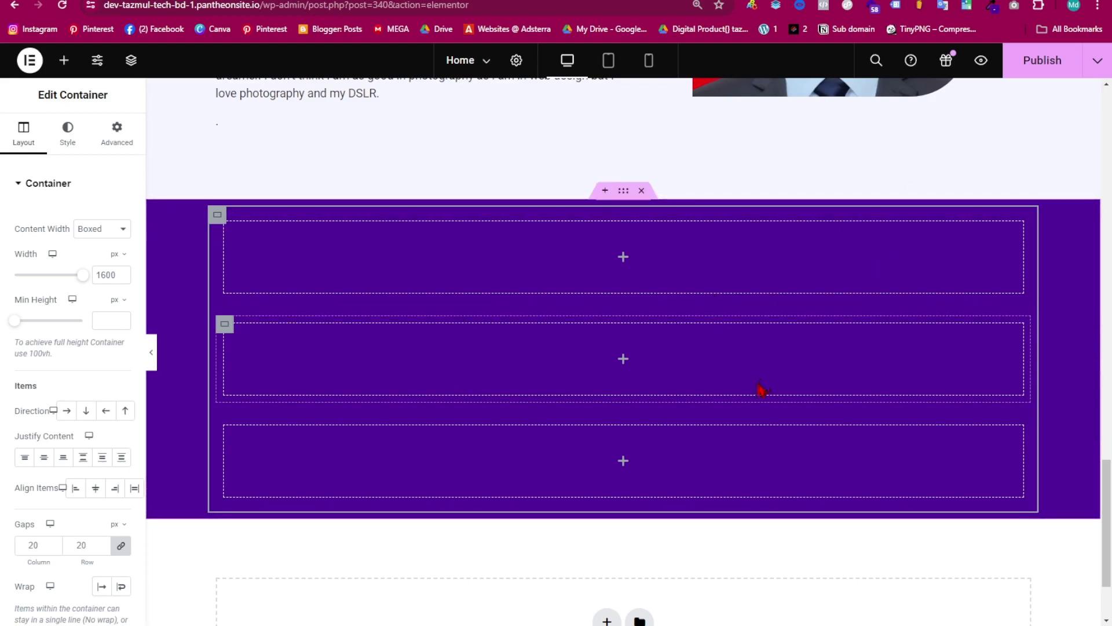
click(66, 410)
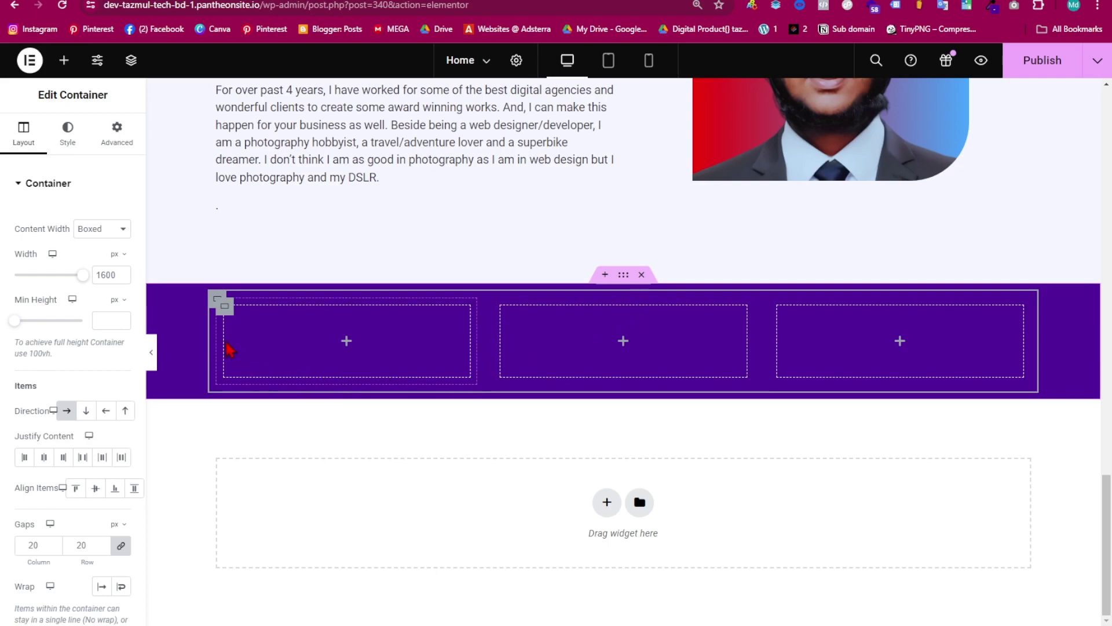
right_click(217, 301)
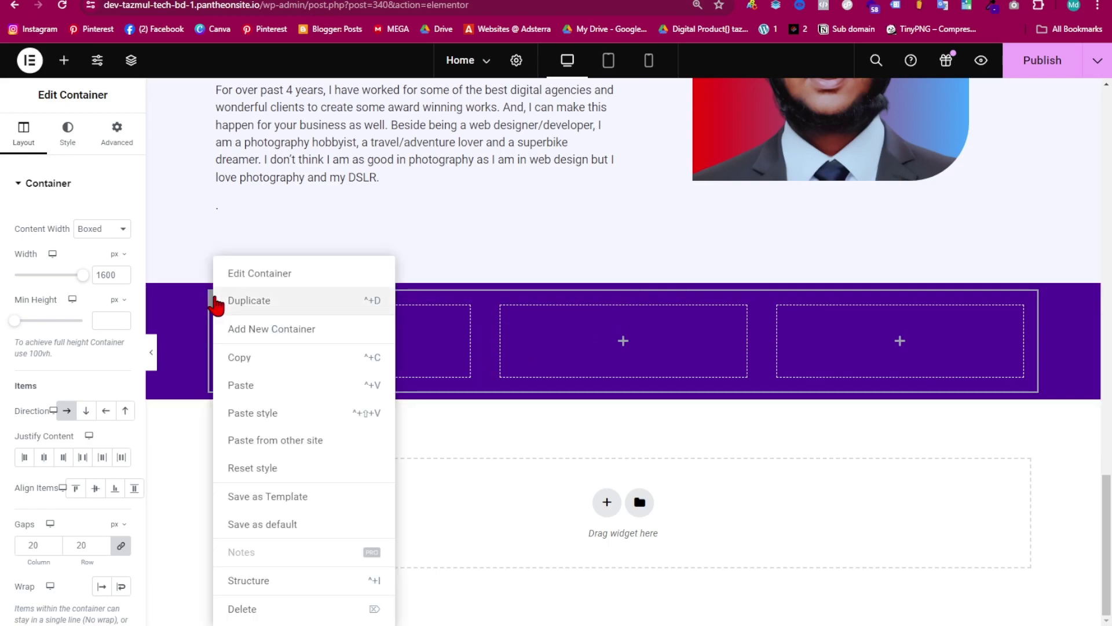
click(267, 301)
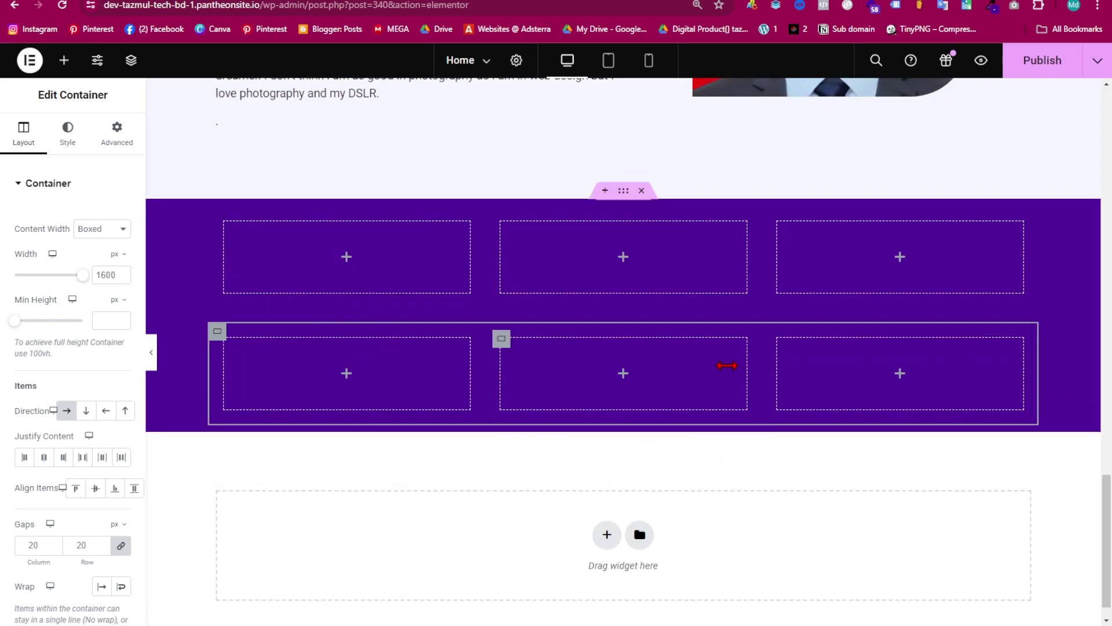
click(623, 193)
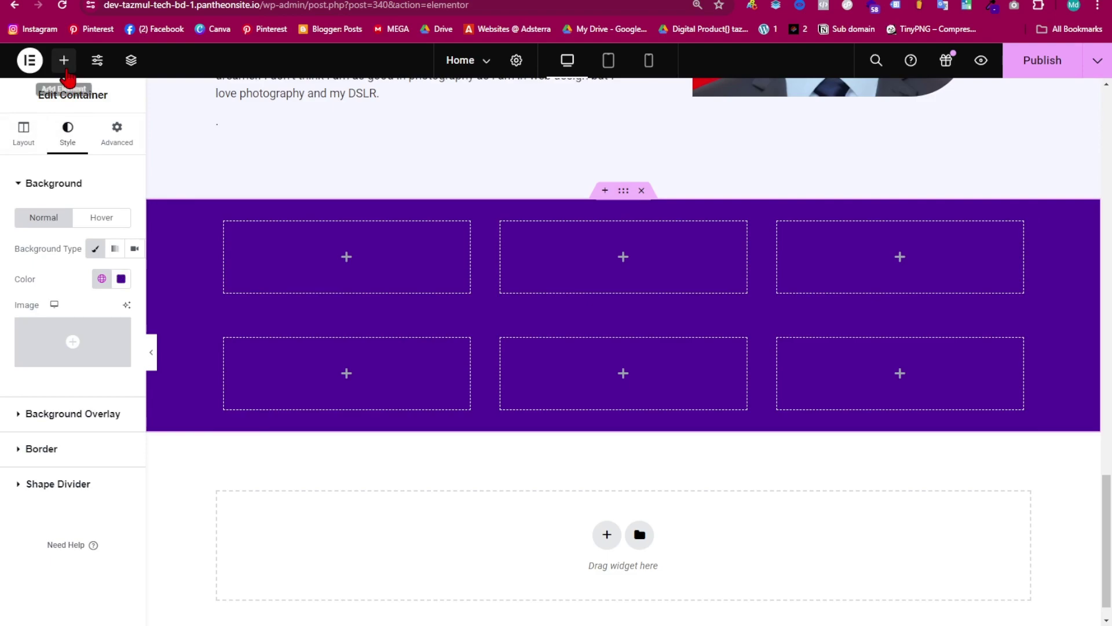
- Add a centre-aligned Heading widget at the top of the purple section
click(64, 61)
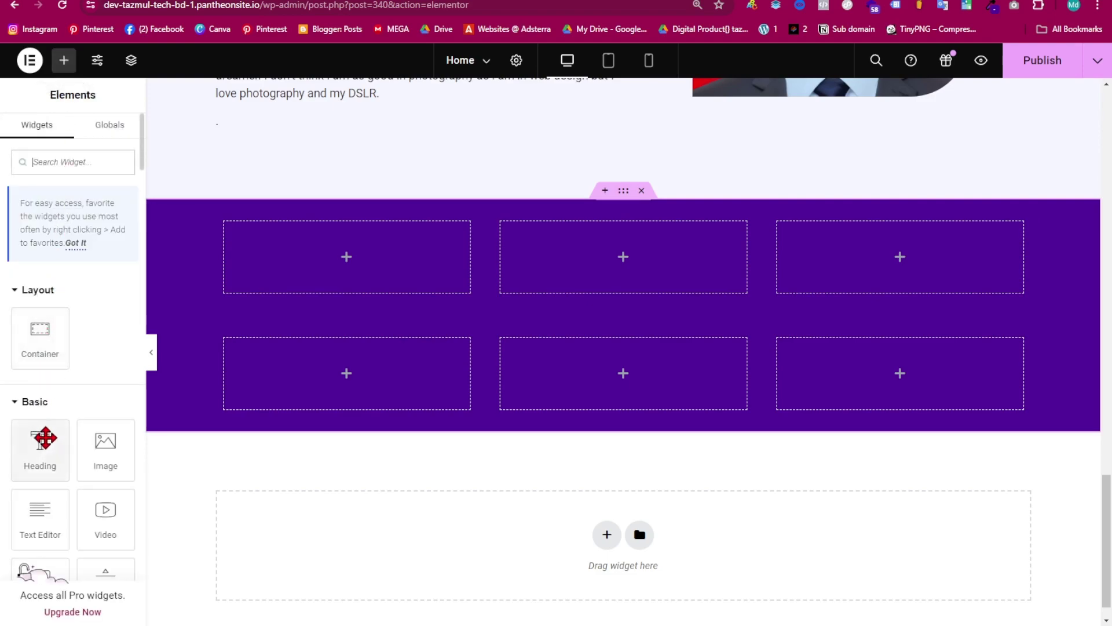
drag(34, 456, 625, 216)
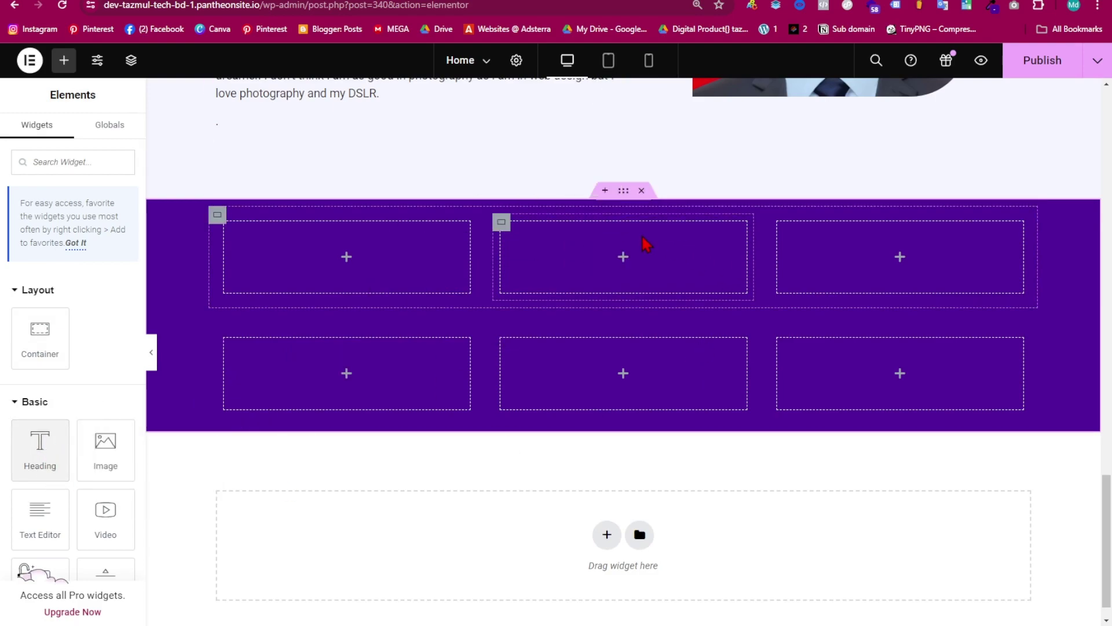
click(624, 192)
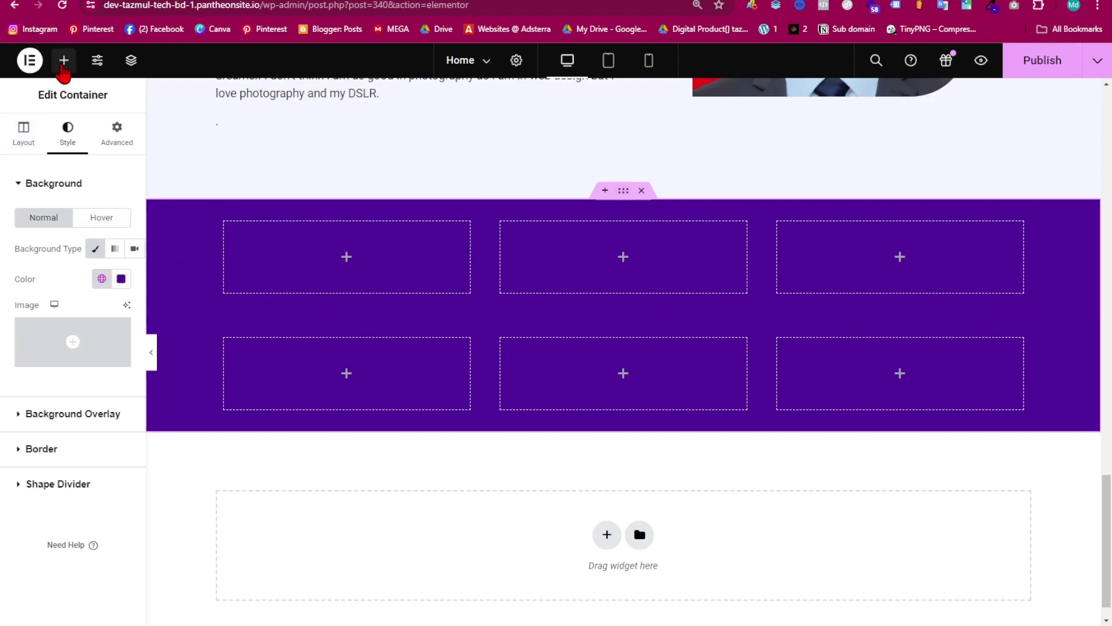
click(64, 60)
drag(40, 461, 603, 216)
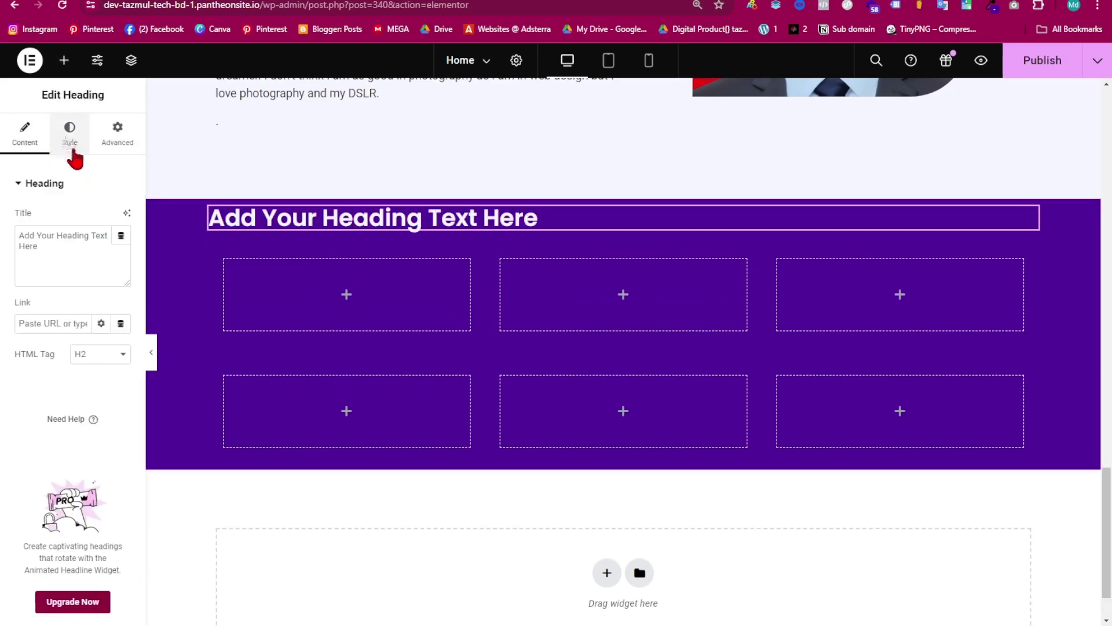
click(69, 139)
click(91, 218)
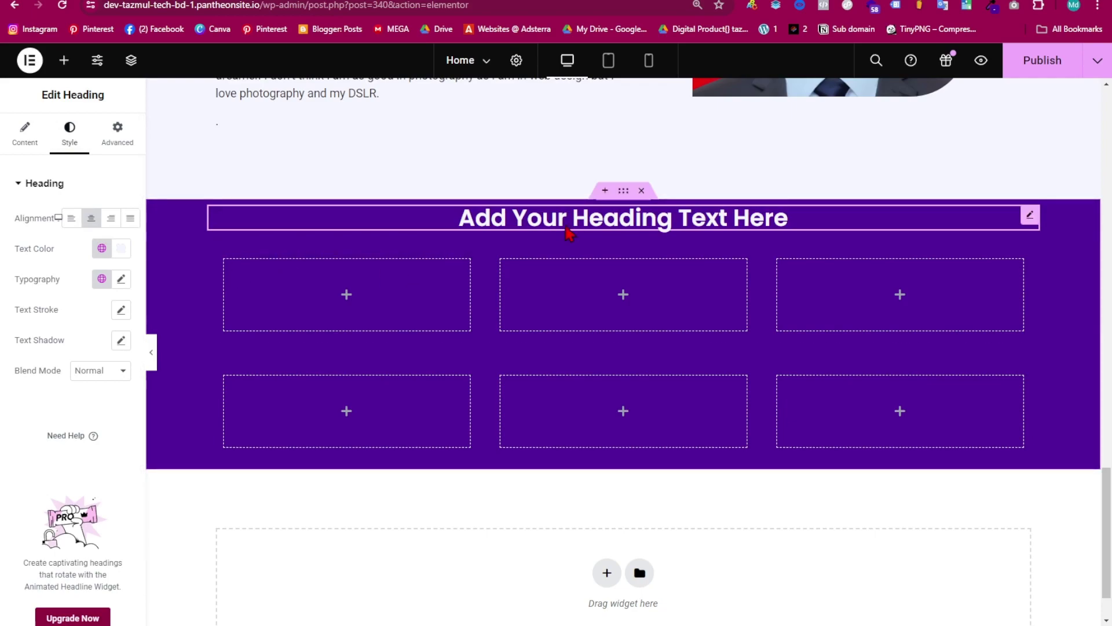
- Retitle the heading 'My Project' and set it to 47 px bold
click(23, 142)
drag(76, 254, 5, 231)
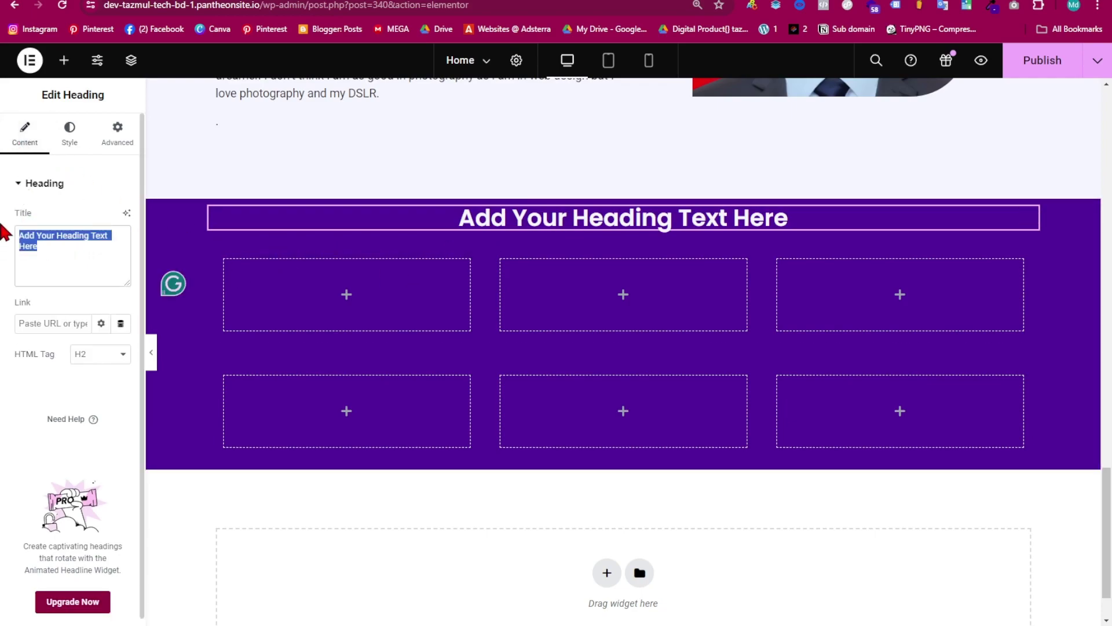
key(BackSpace)
text(My Project)
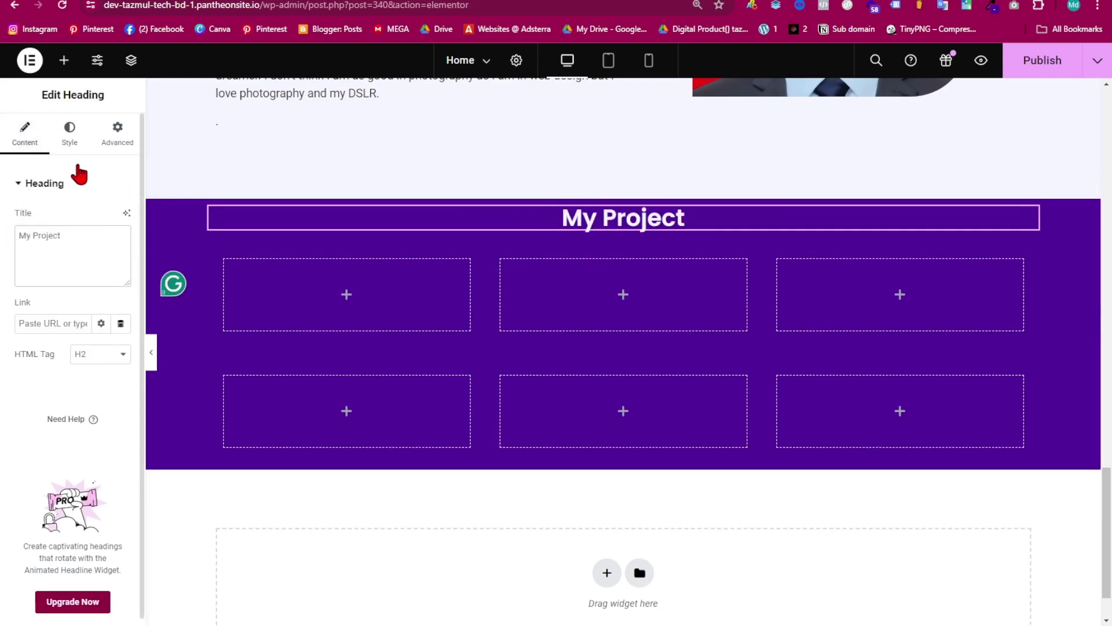
click(77, 145)
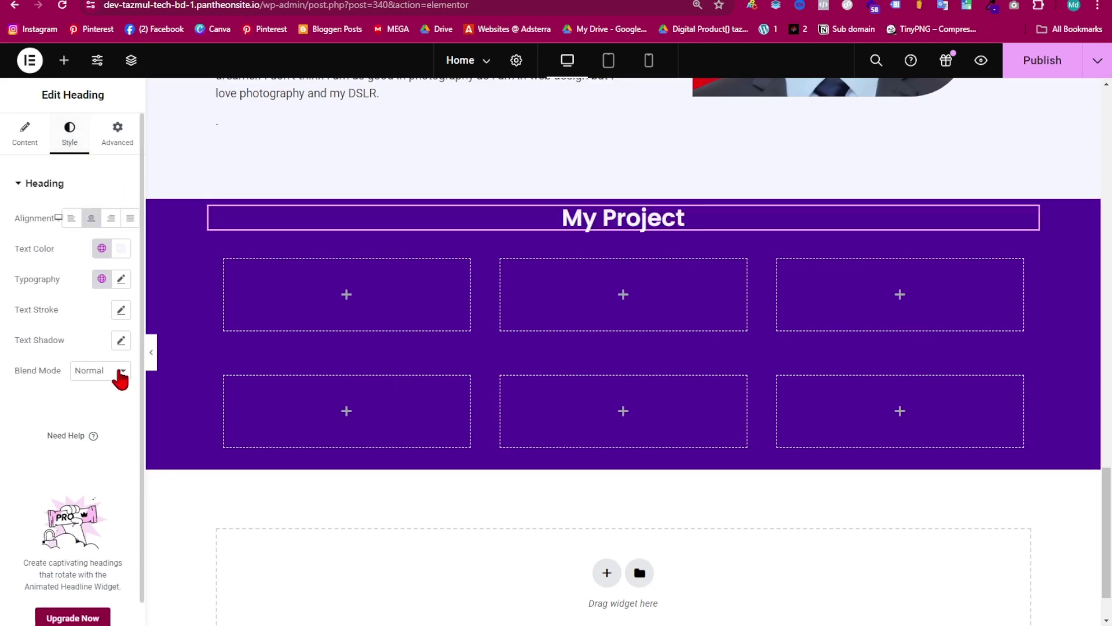
click(122, 280)
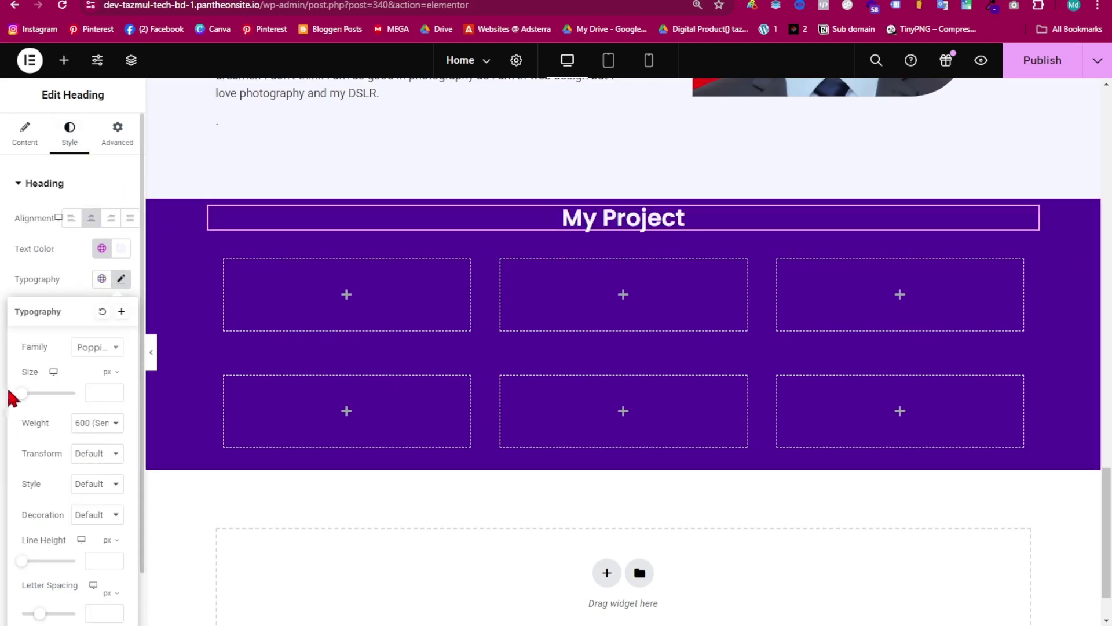
drag(26, 400, 35, 406)
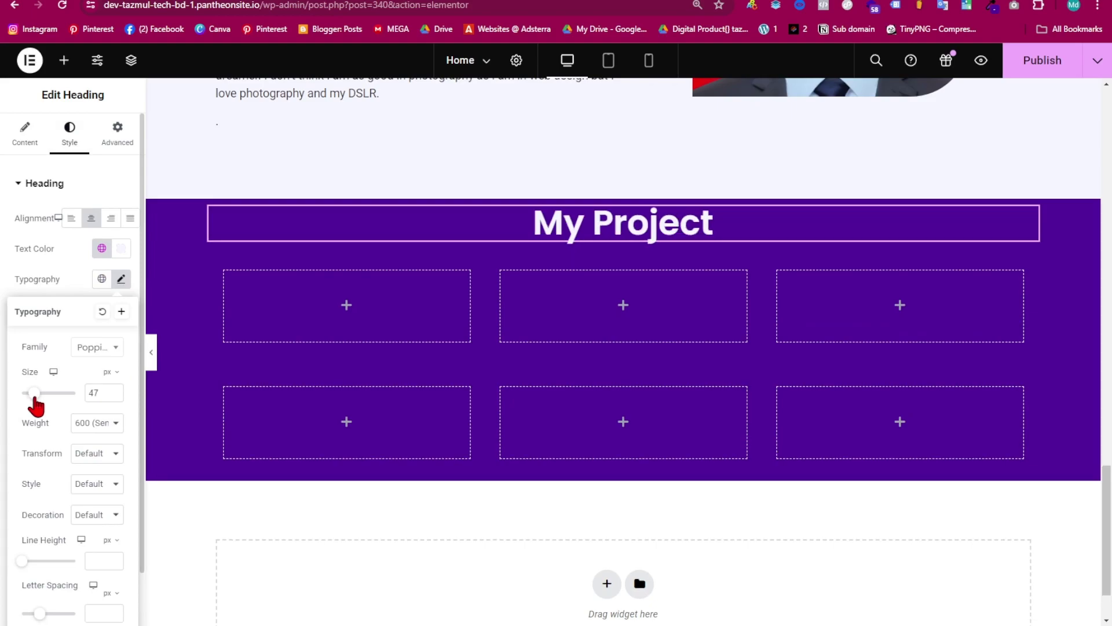
click(101, 431)
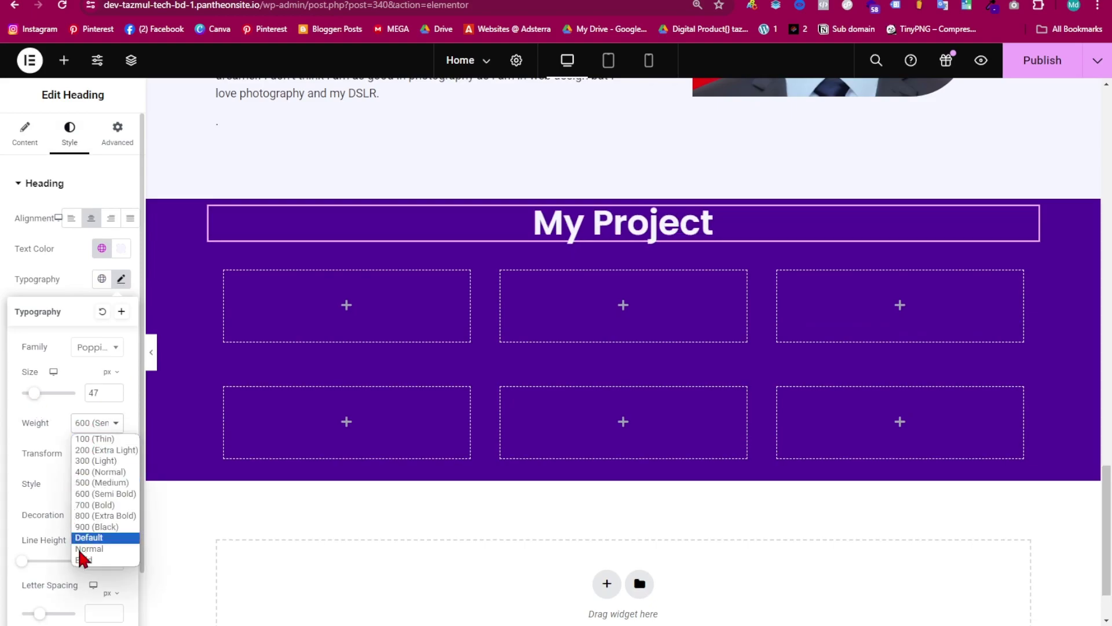
click(98, 561)
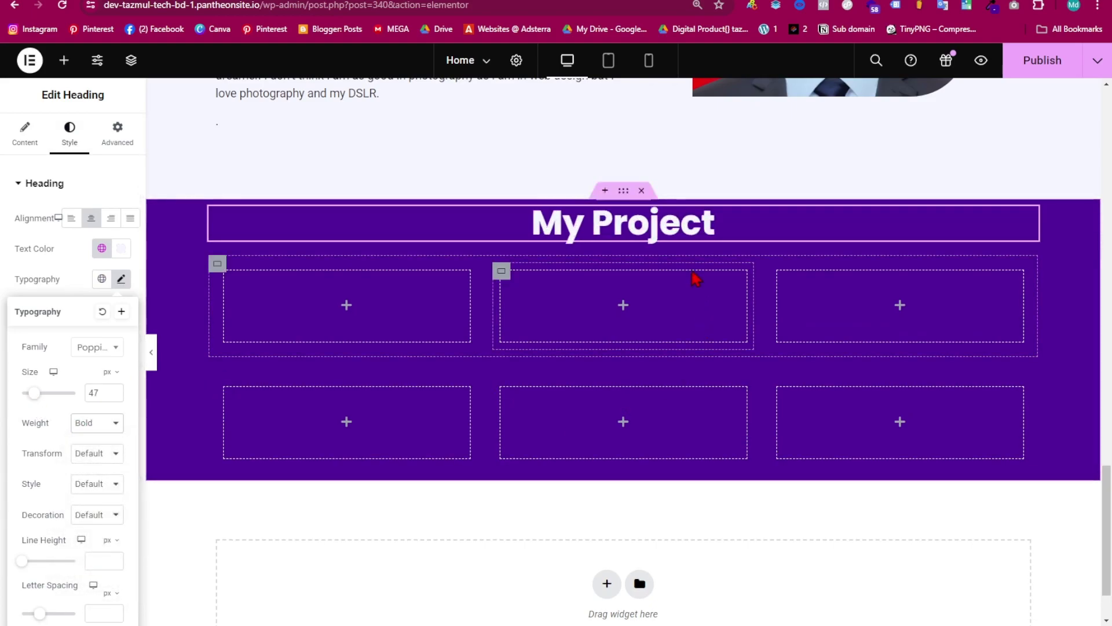
scroll(698, 278, up, 5)
- Copy the Who I'm wavy divider below My Project, centred at 27% width
click(327, 264)
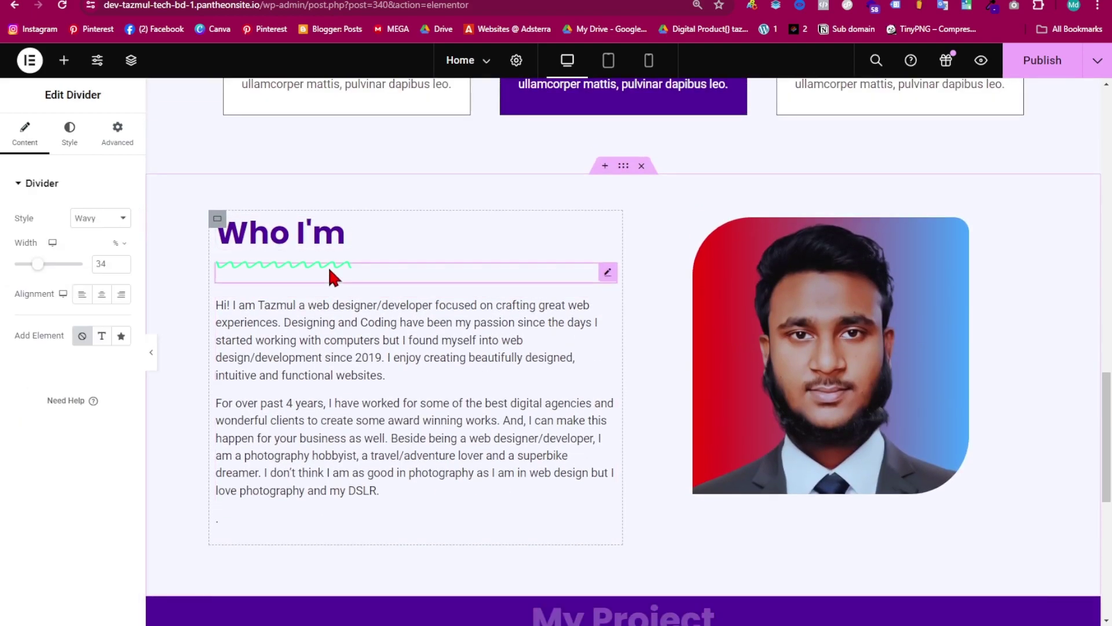
right_click(328, 266)
click(367, 342)
scroll(609, 365, down, 7)
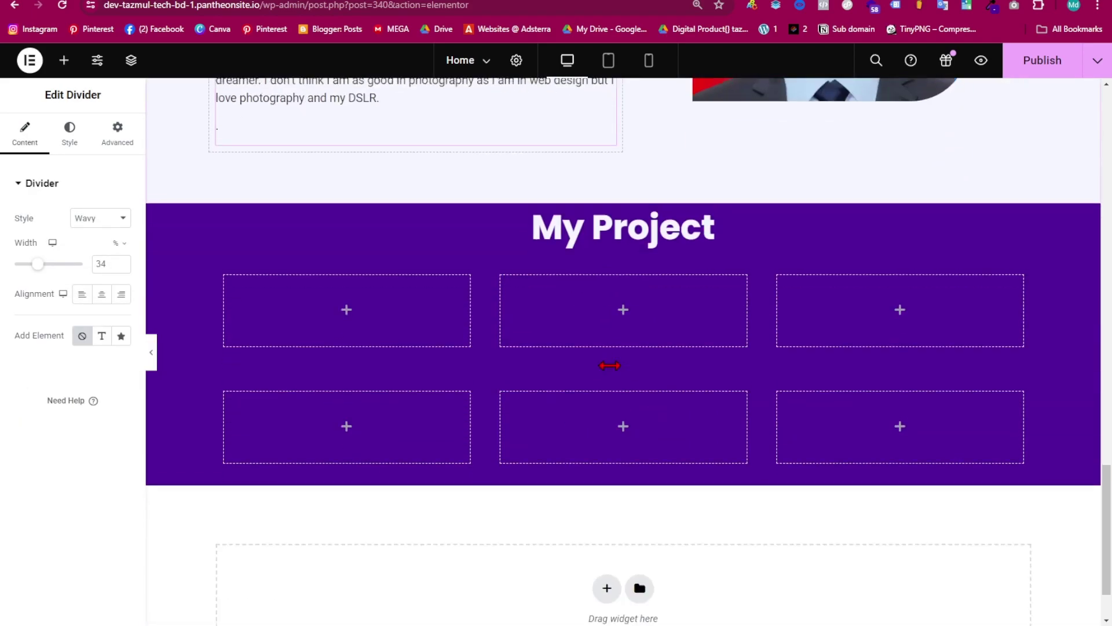
click(598, 227)
right_click(597, 227)
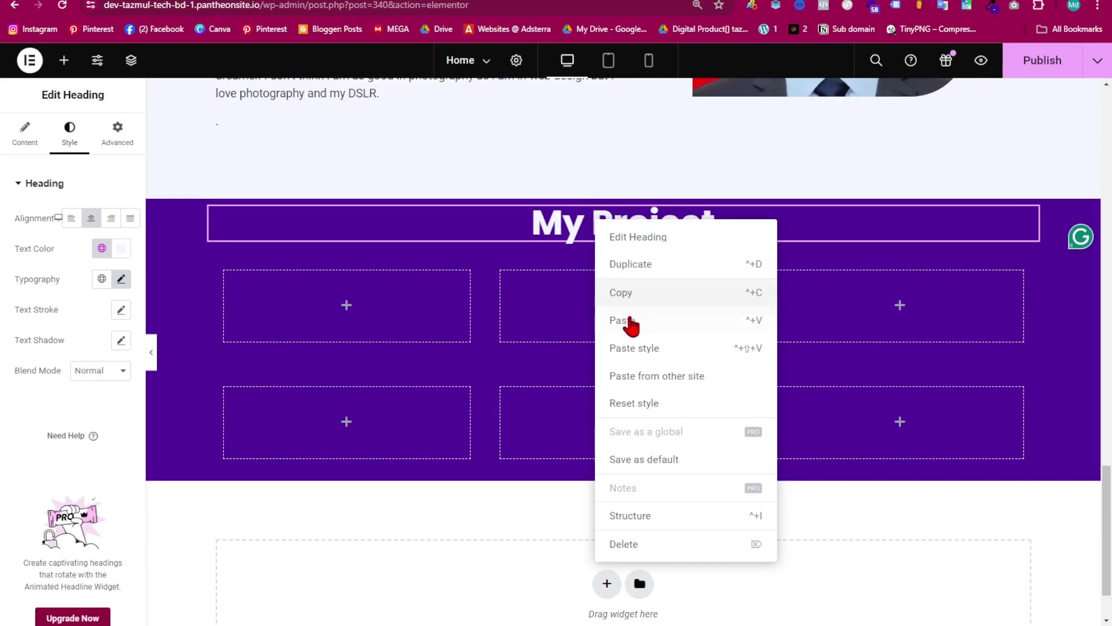
click(631, 320)
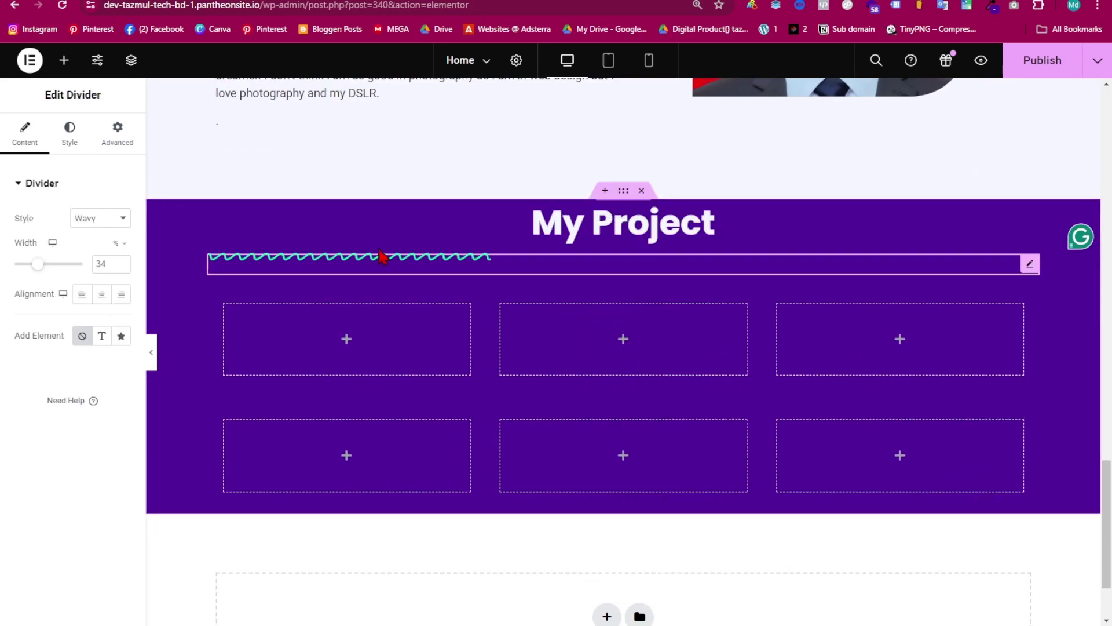
click(101, 294)
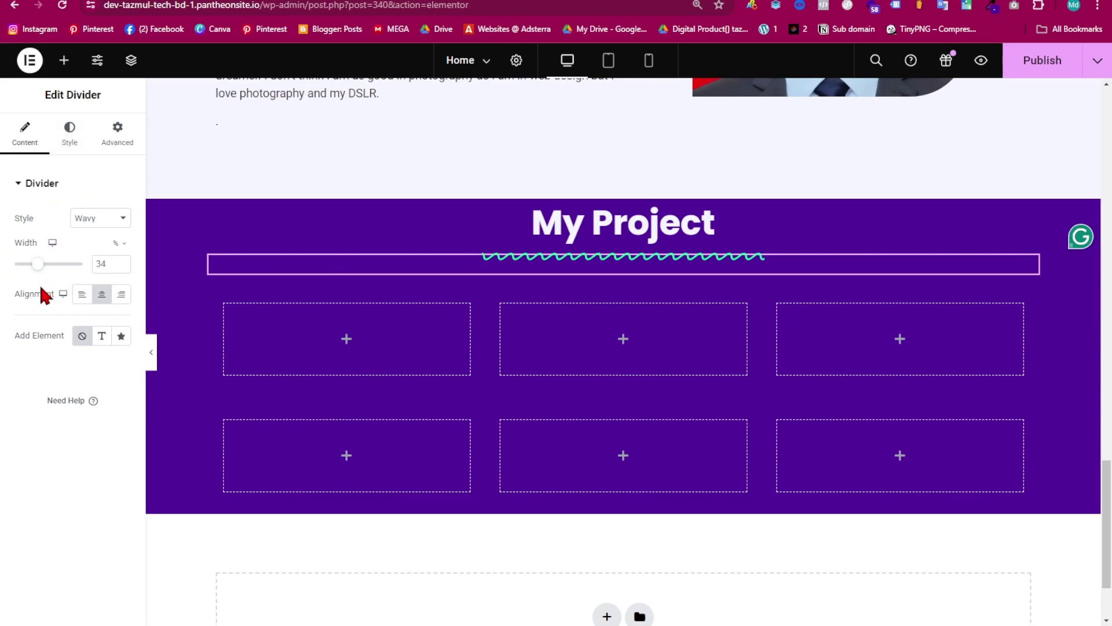
drag(42, 267, 37, 270)
scroll(420, 340, down, 1)
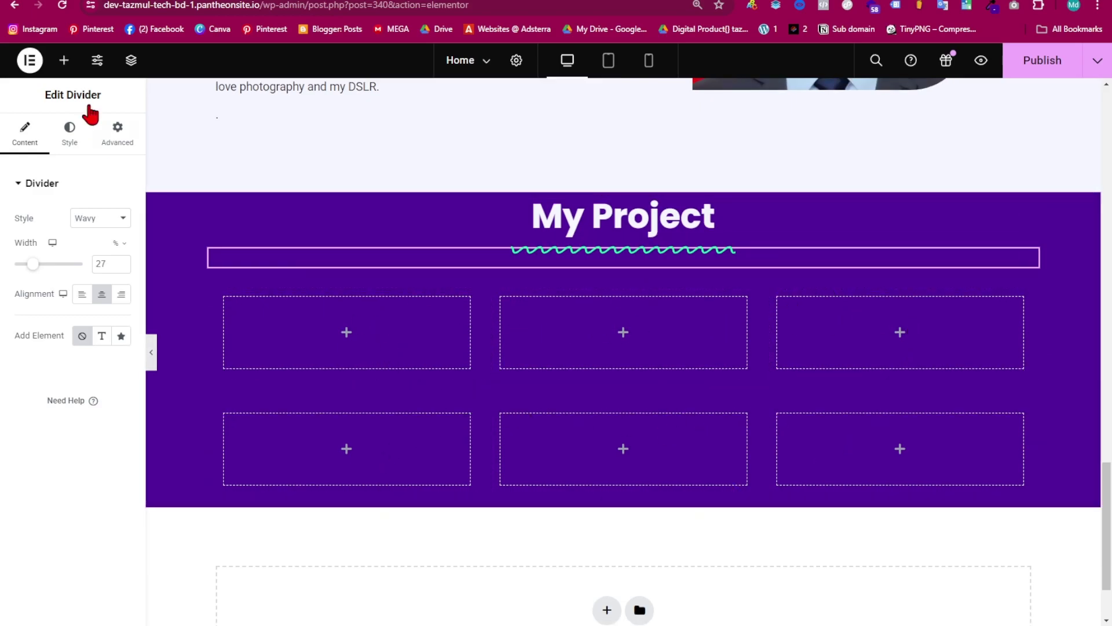
- Place an Image widget in the first project container
click(63, 60)
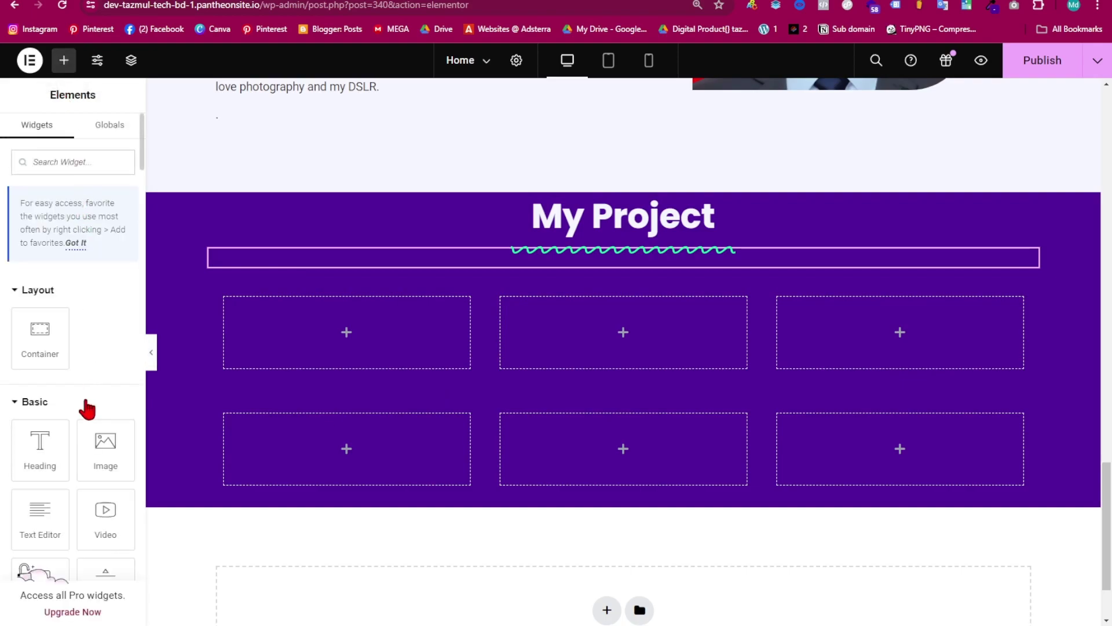
scroll(87, 406, down, 4)
drag(104, 184, 296, 315)
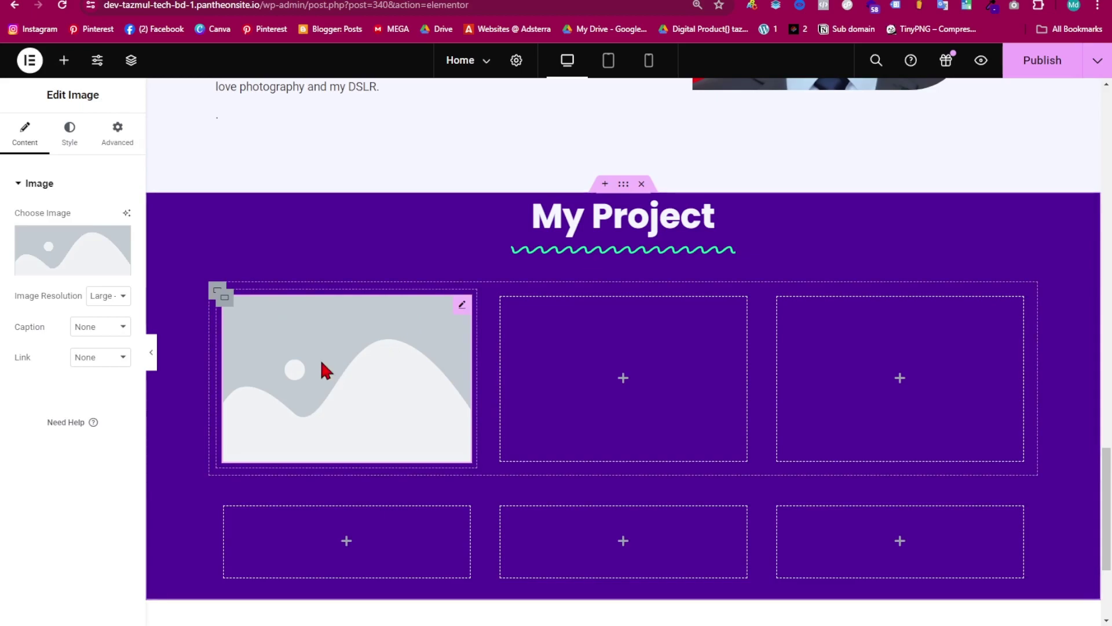
- Copy the first image widget, paste it into the empty columns, then select the first image
right_click(316, 367)
click(396, 368)
right_click(534, 377)
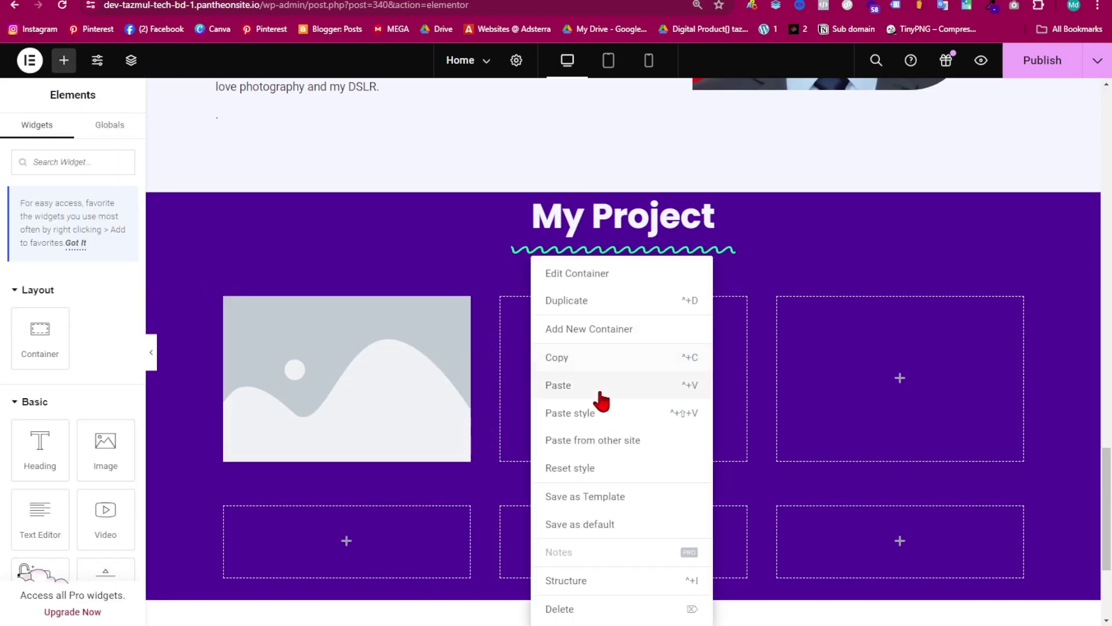
click(599, 394)
right_click(833, 369)
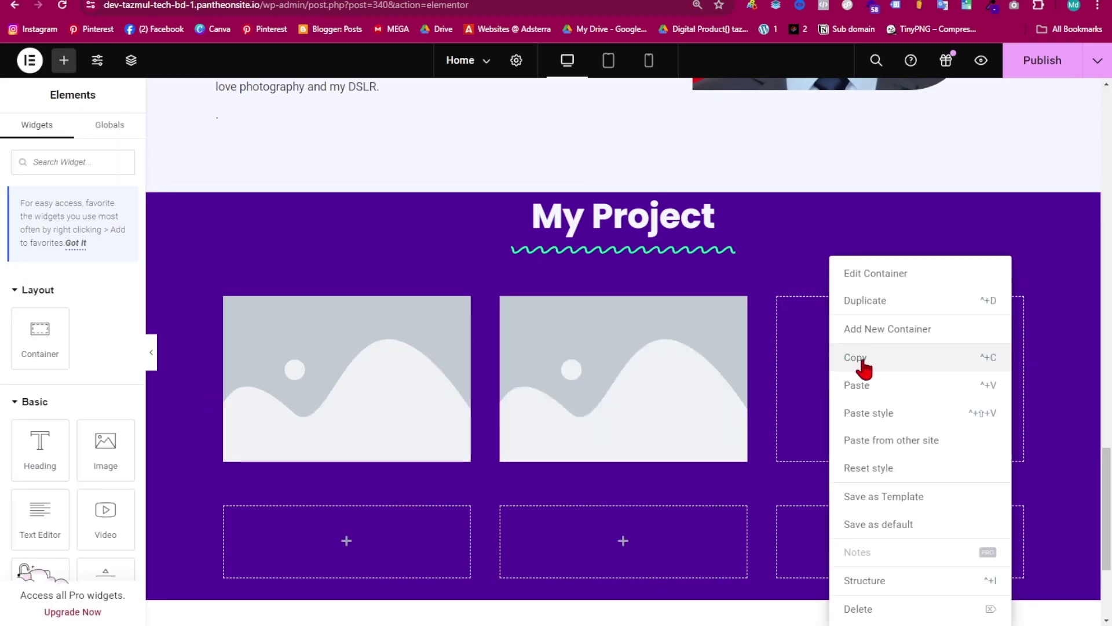
click(876, 392)
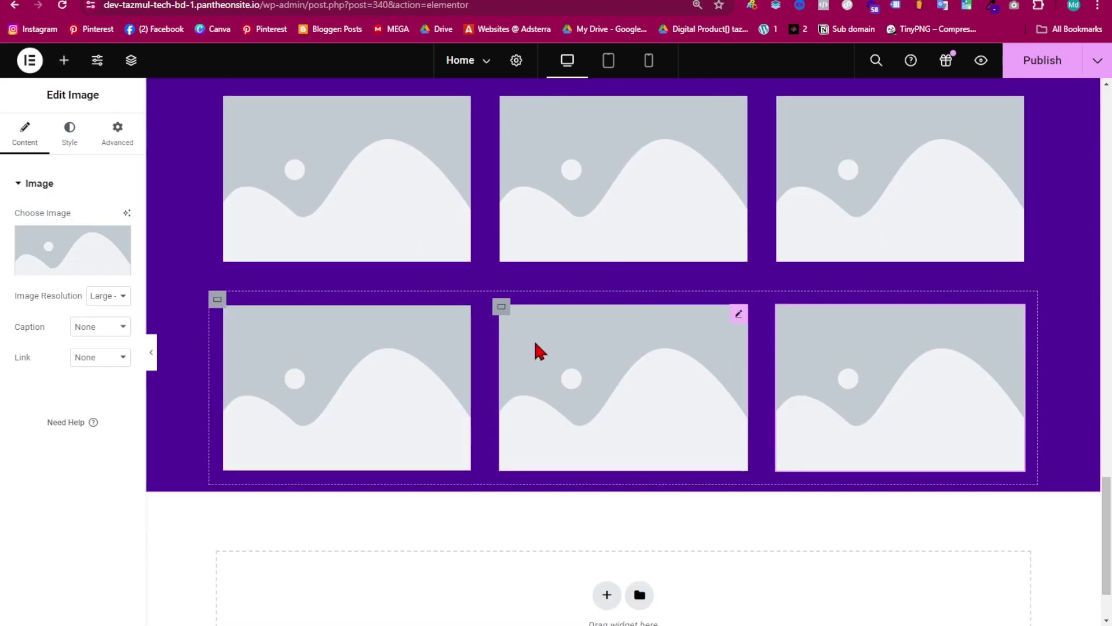
scroll(469, 325, up, 2)
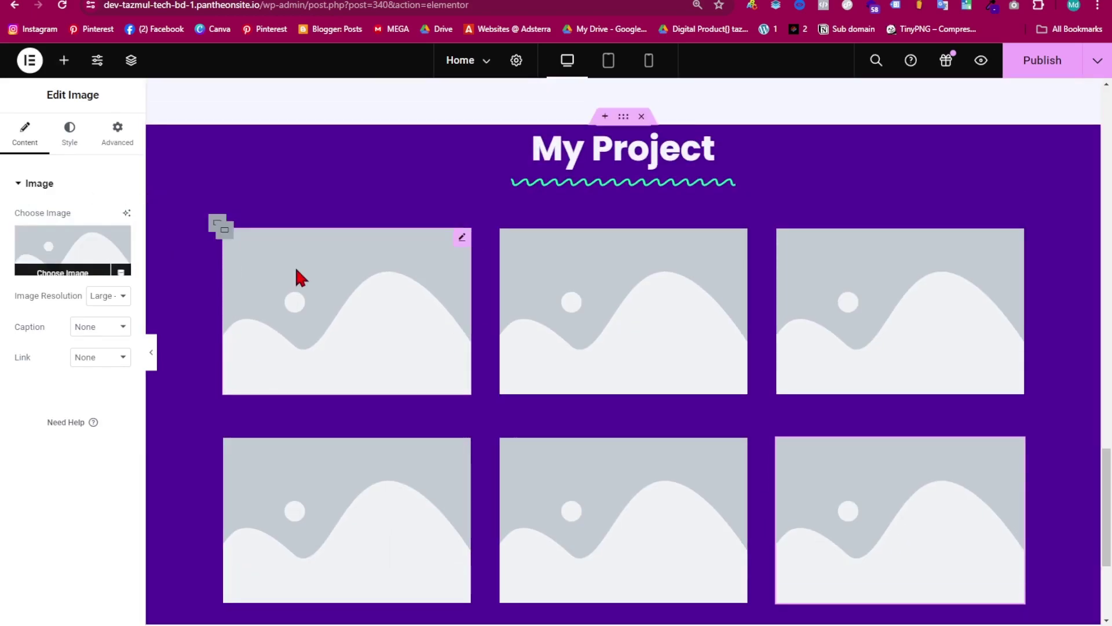
click(311, 292)
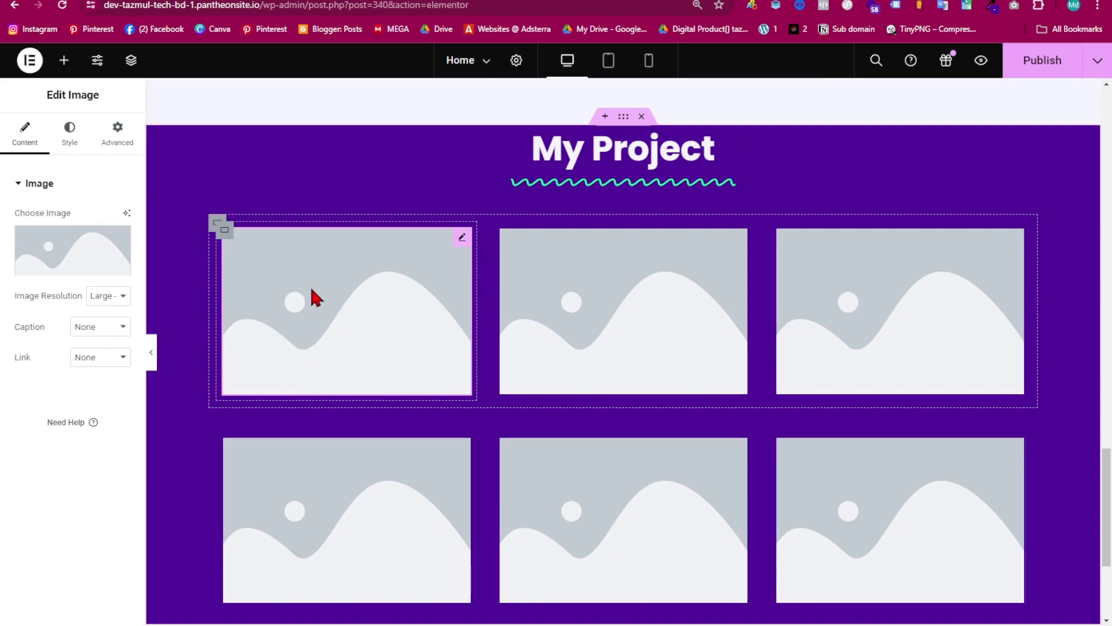
- Replace the placeholder image with bus-port-5.jpg from the Media Library
click(75, 252)
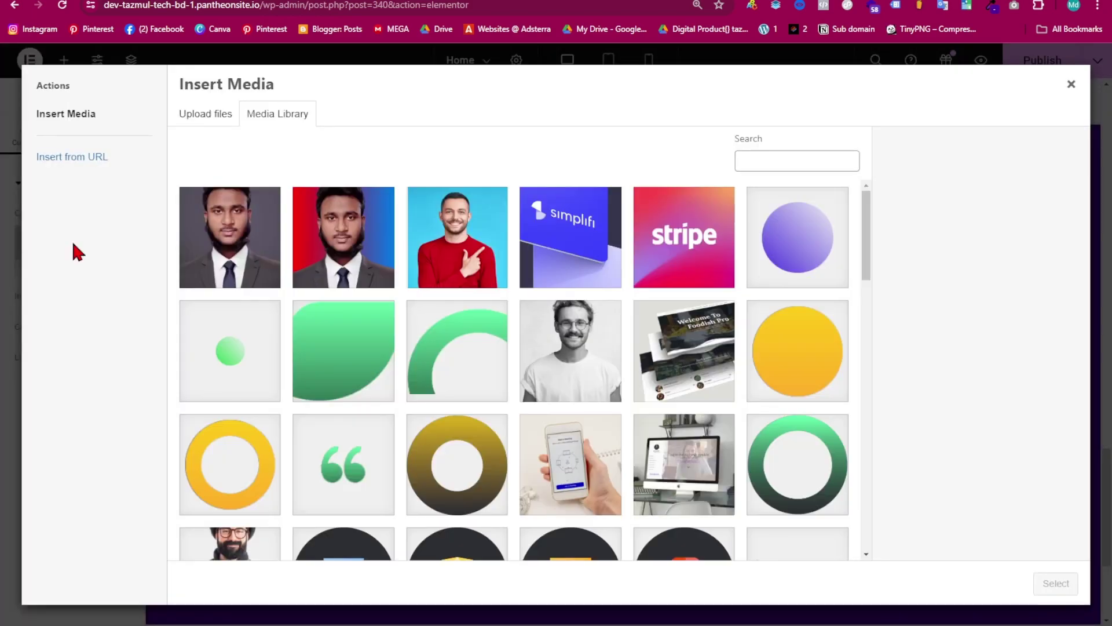
scroll(464, 341, down, 10)
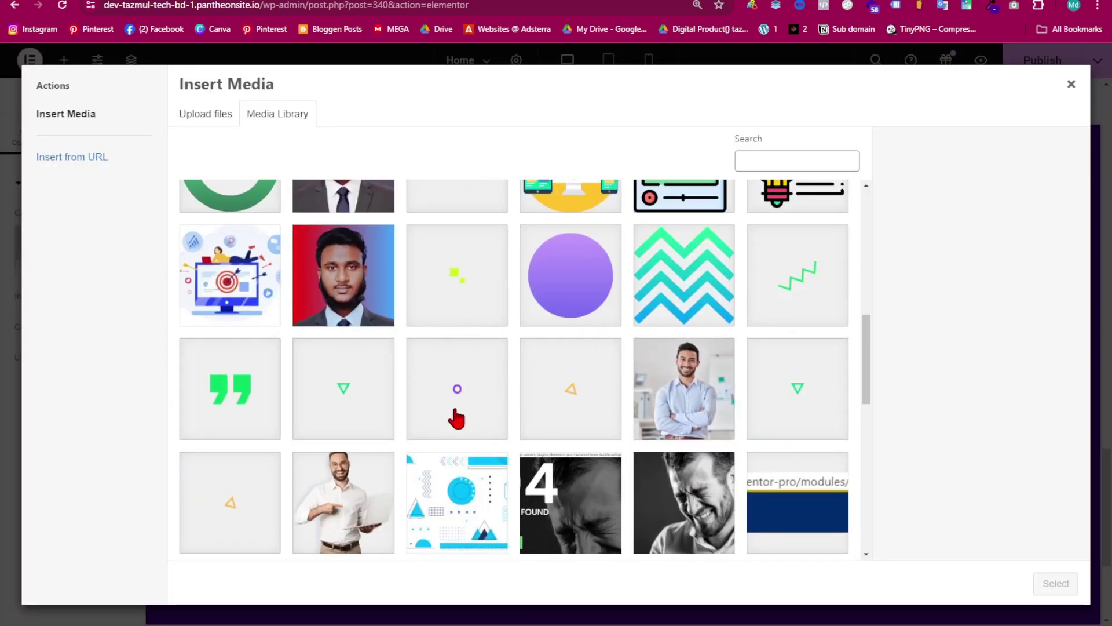
scroll(457, 418, down, 10)
scroll(497, 417, up, 8)
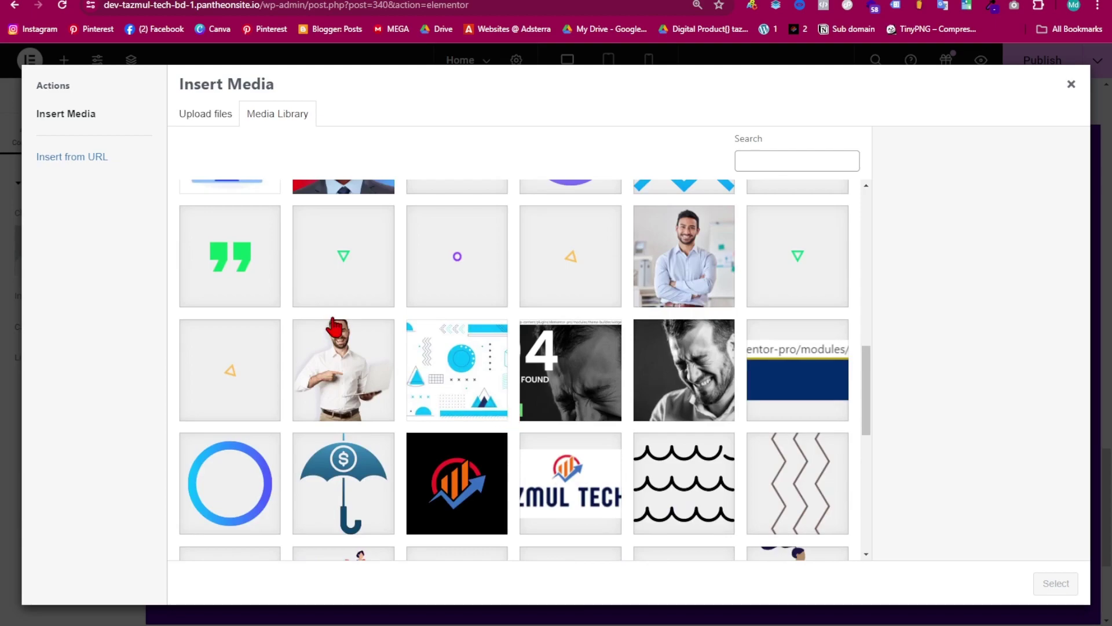
scroll(335, 328, down, 10)
scroll(487, 443, up, 5)
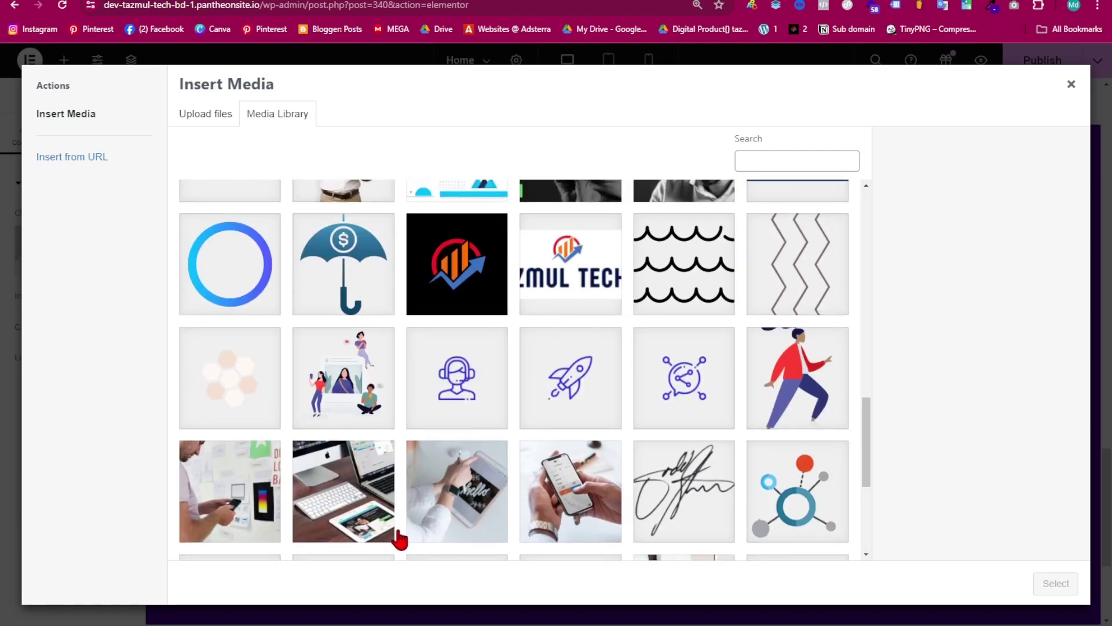
scroll(405, 486, down, 5)
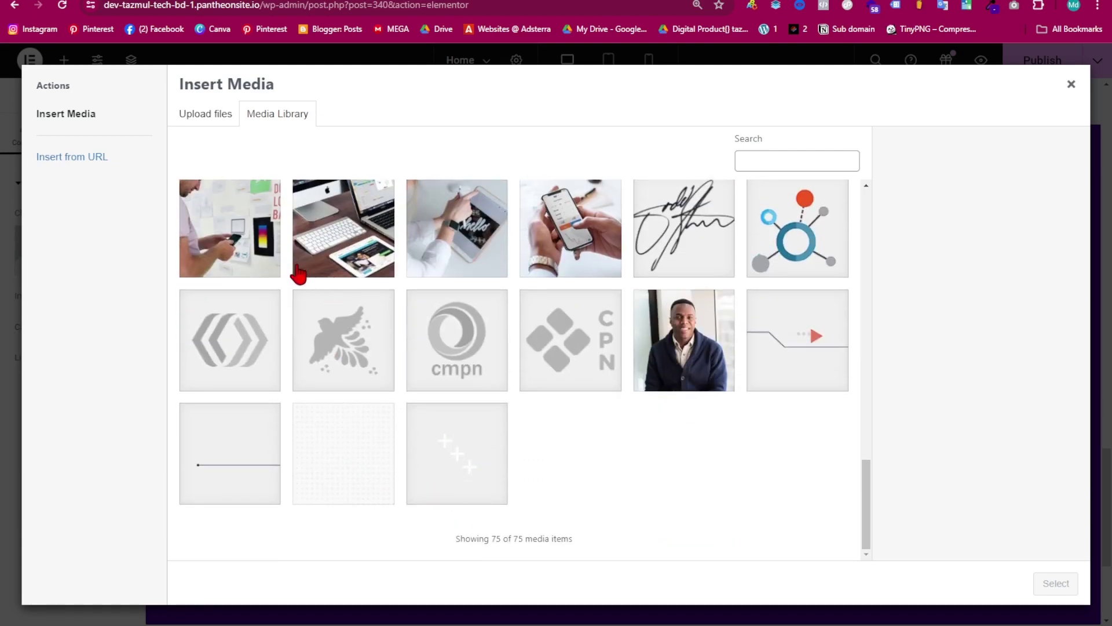
click(227, 244)
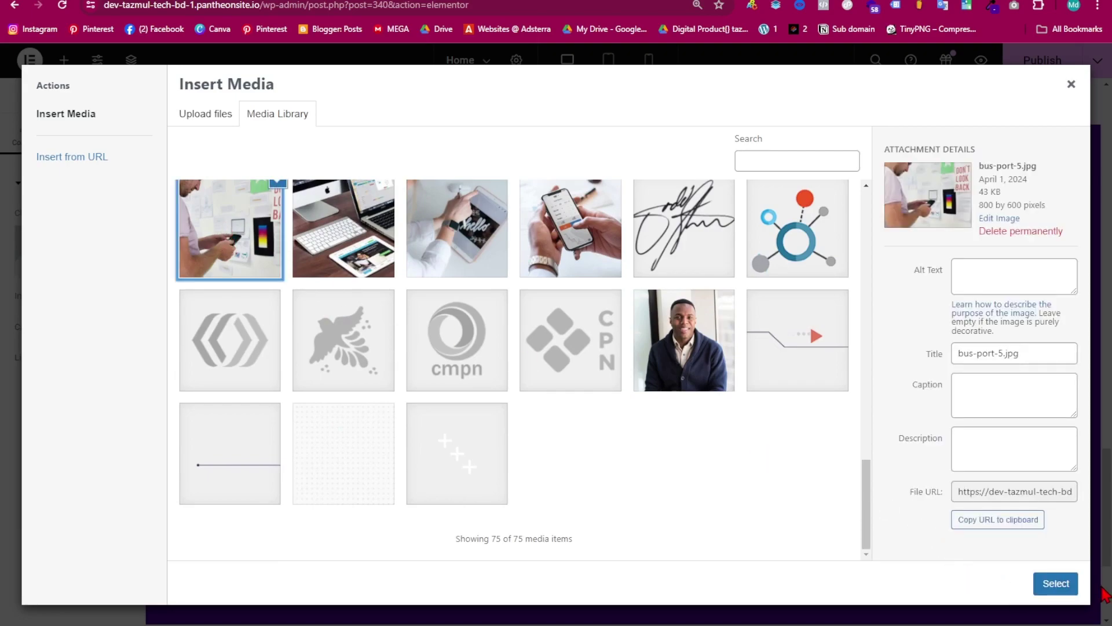
click(1055, 583)
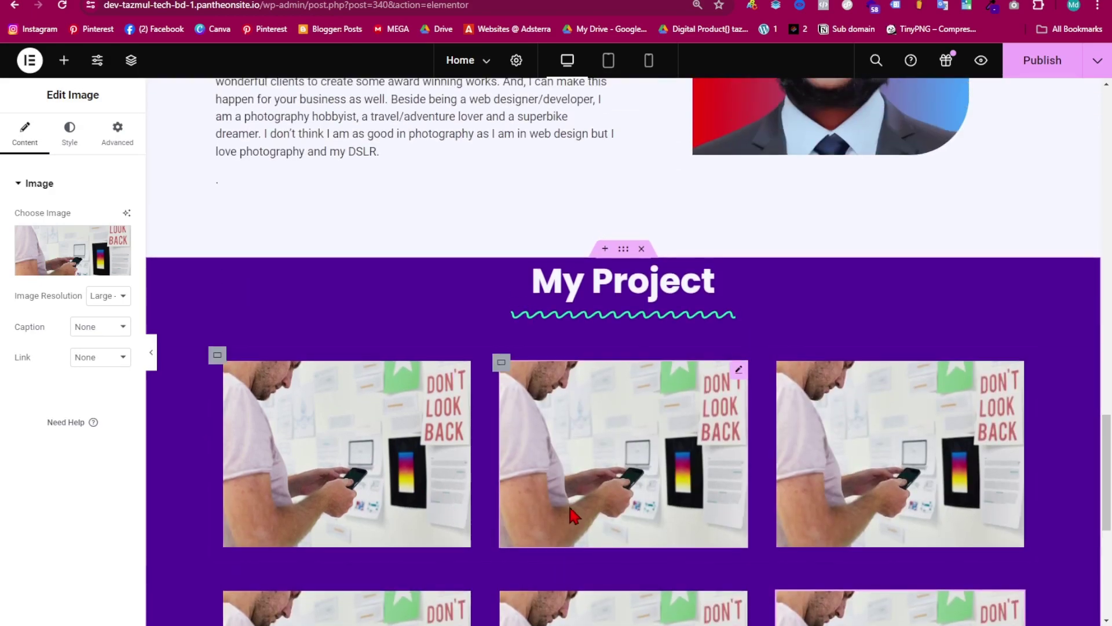
scroll(527, 399, down, 5)
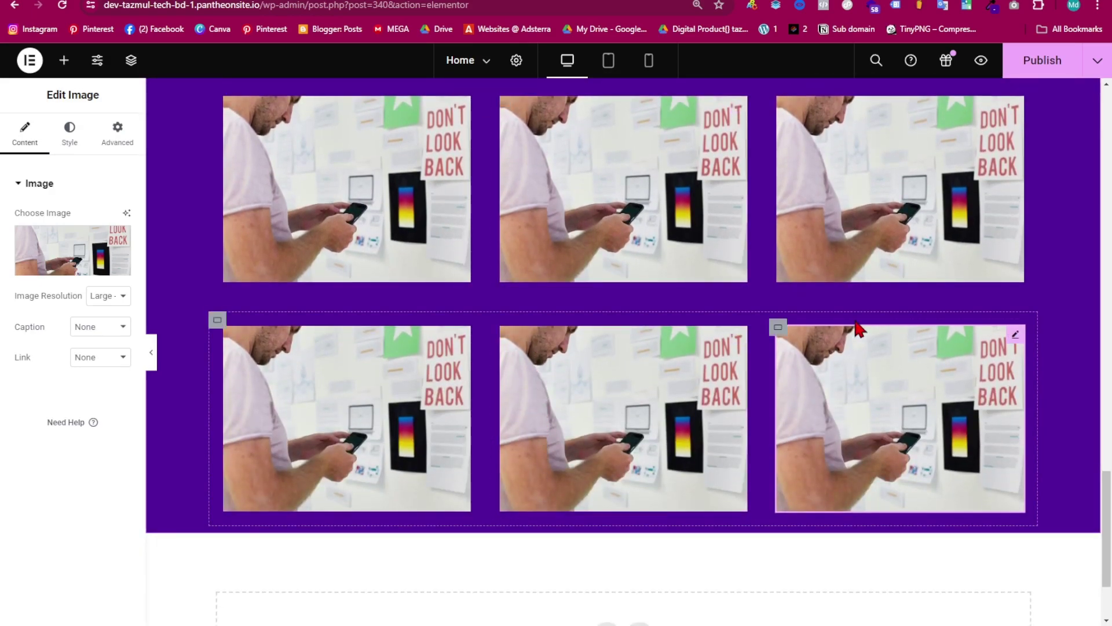
scroll(804, 348, up, 4)
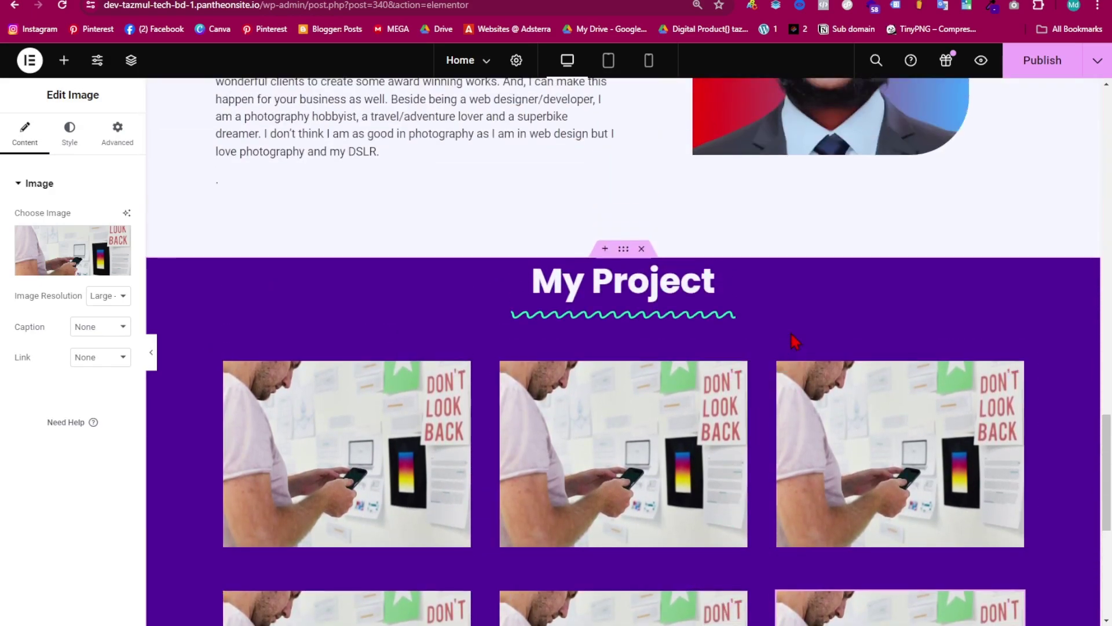
scroll(771, 401, down, 4)
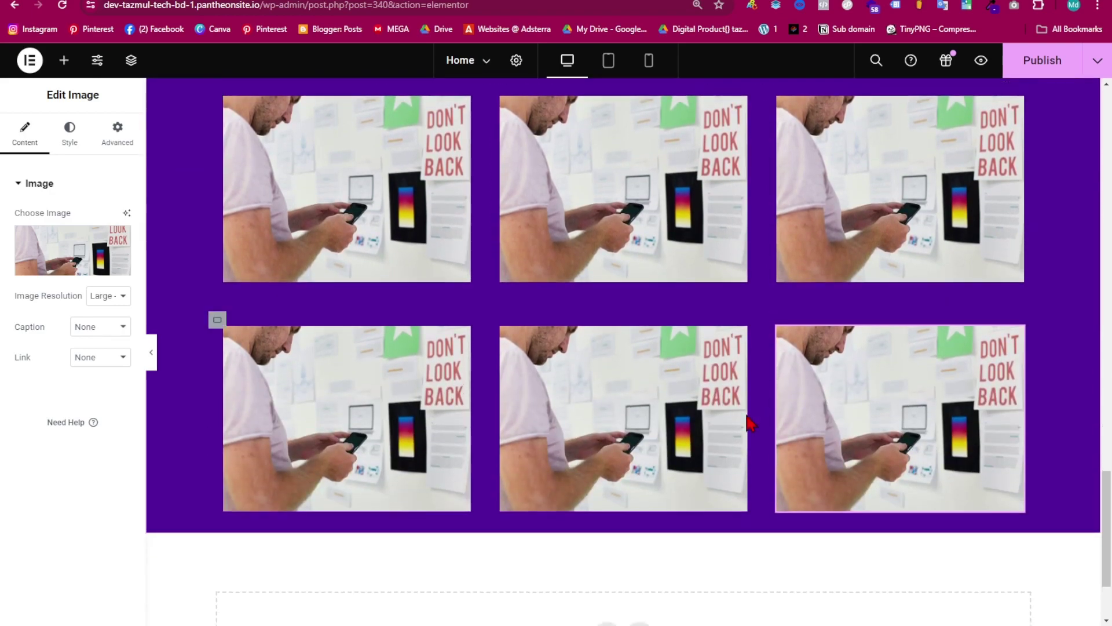
scroll(703, 481, up, 2)
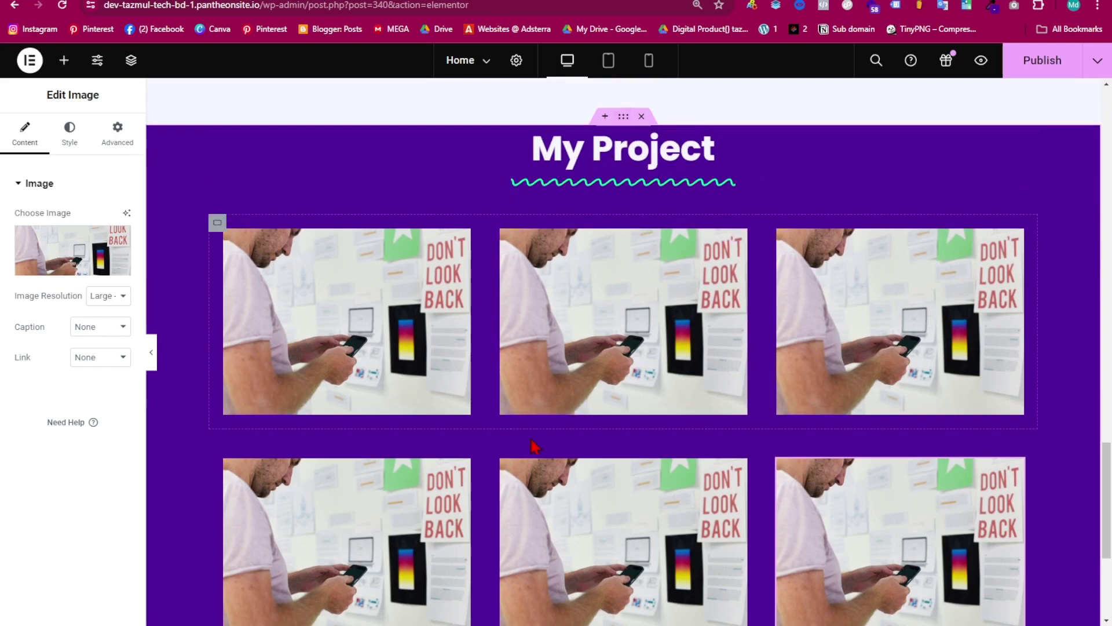
scroll(509, 437, up, 2)
- Unlink the My Project section's padding and set top 60 px, bottom 80 px
click(622, 250)
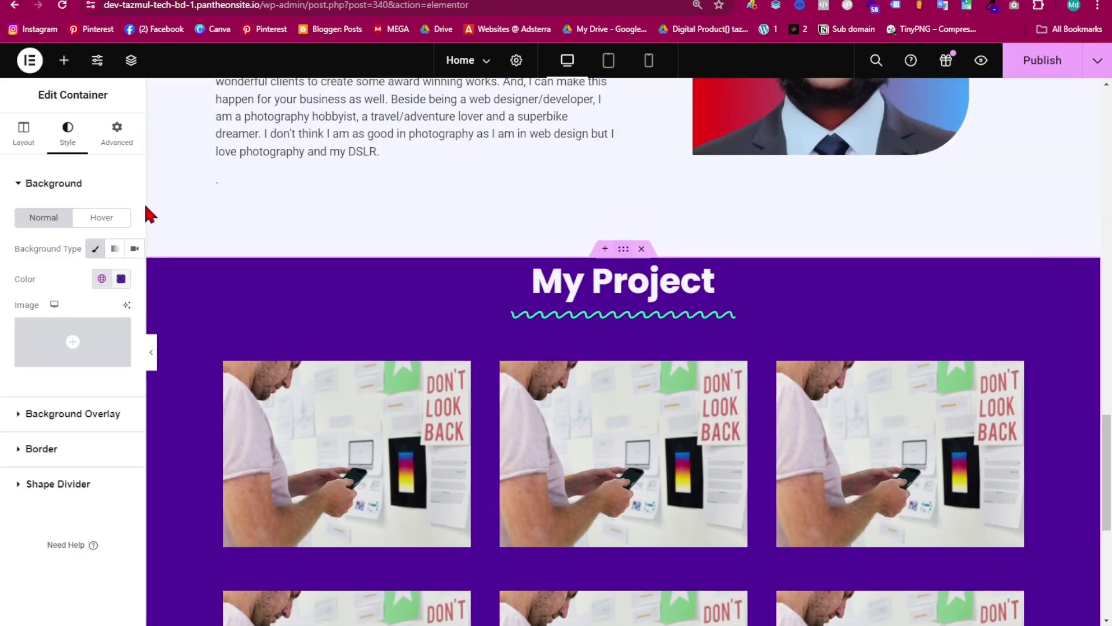
click(116, 139)
click(121, 292)
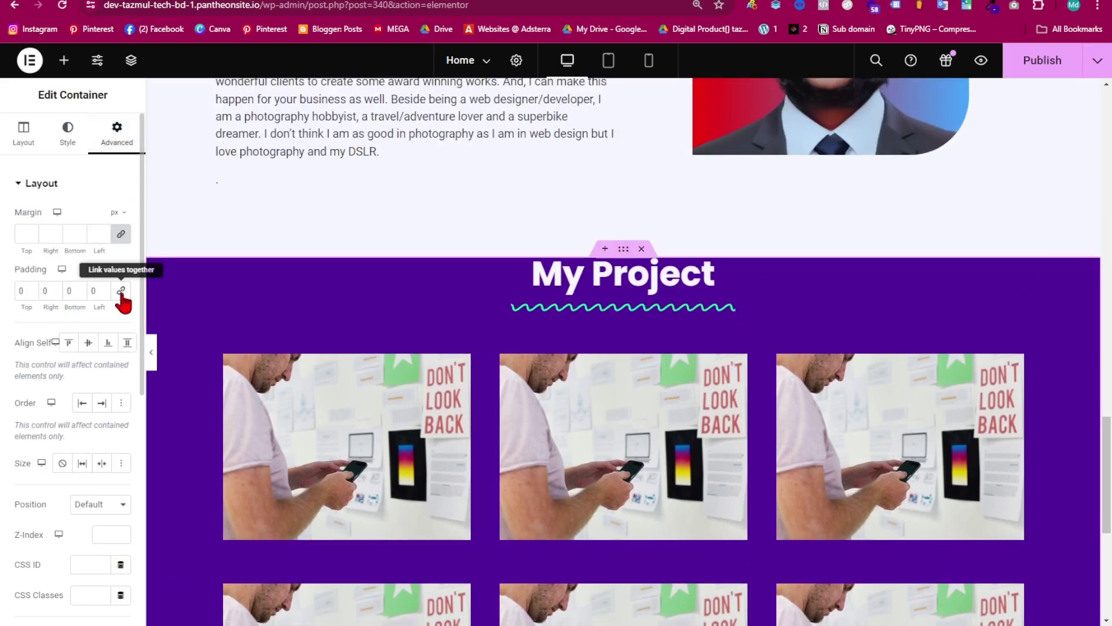
click(19, 292)
text(50)
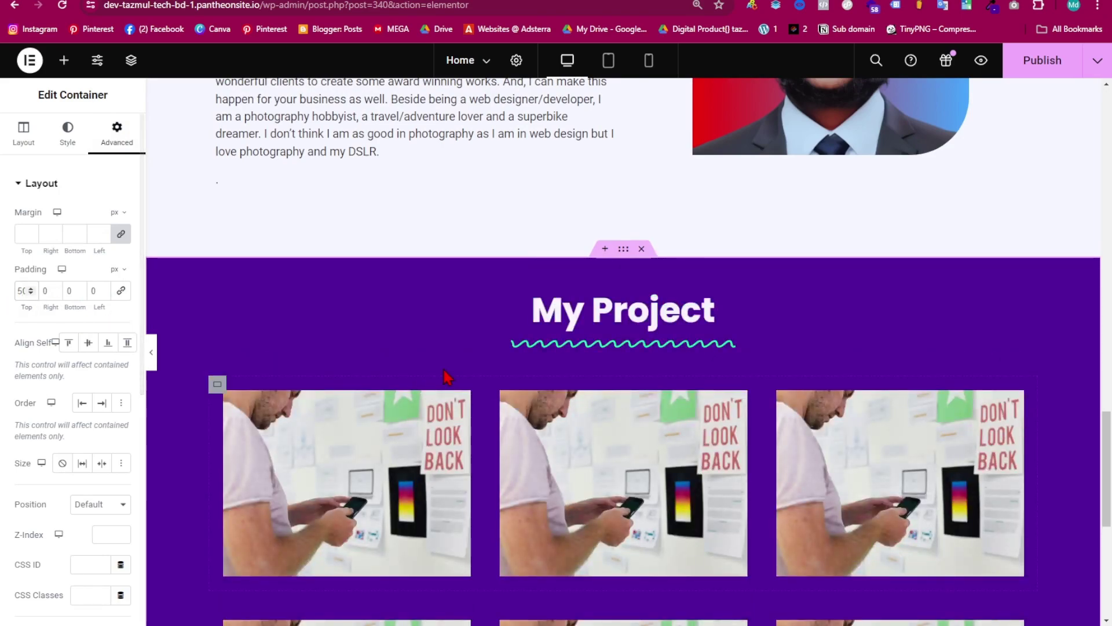
key(BackSpace)
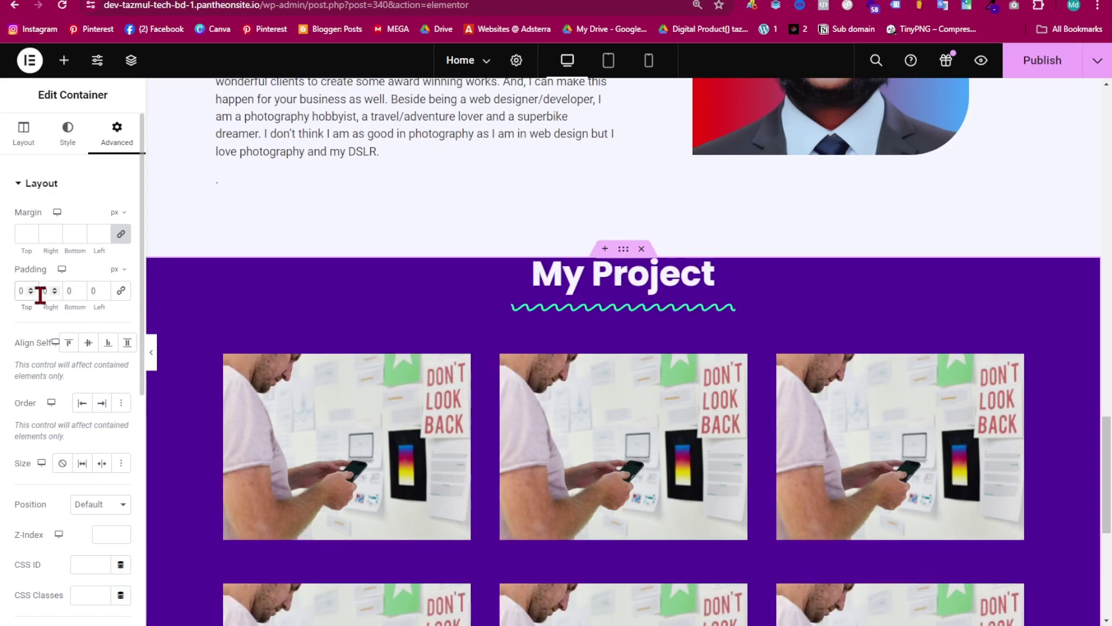
text(60)
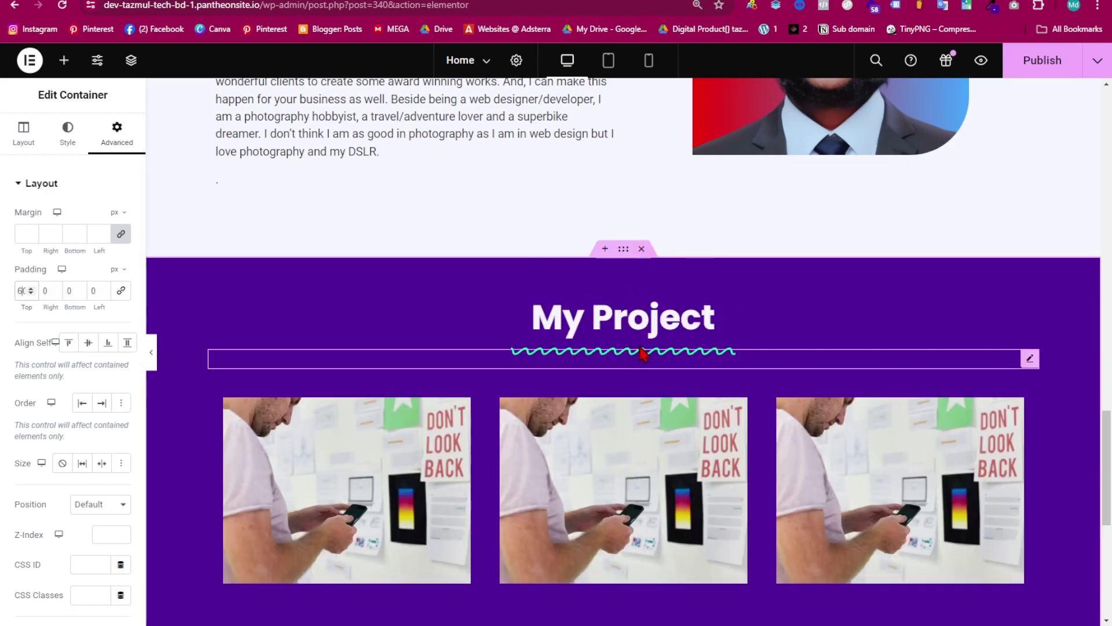
scroll(643, 353, down, 7)
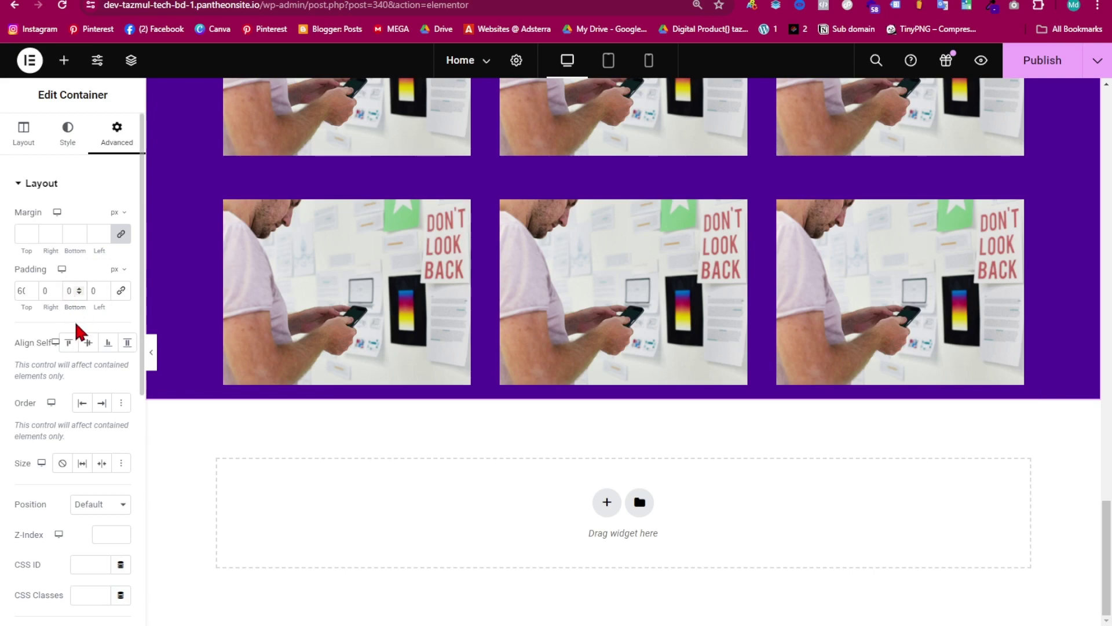
text(80)
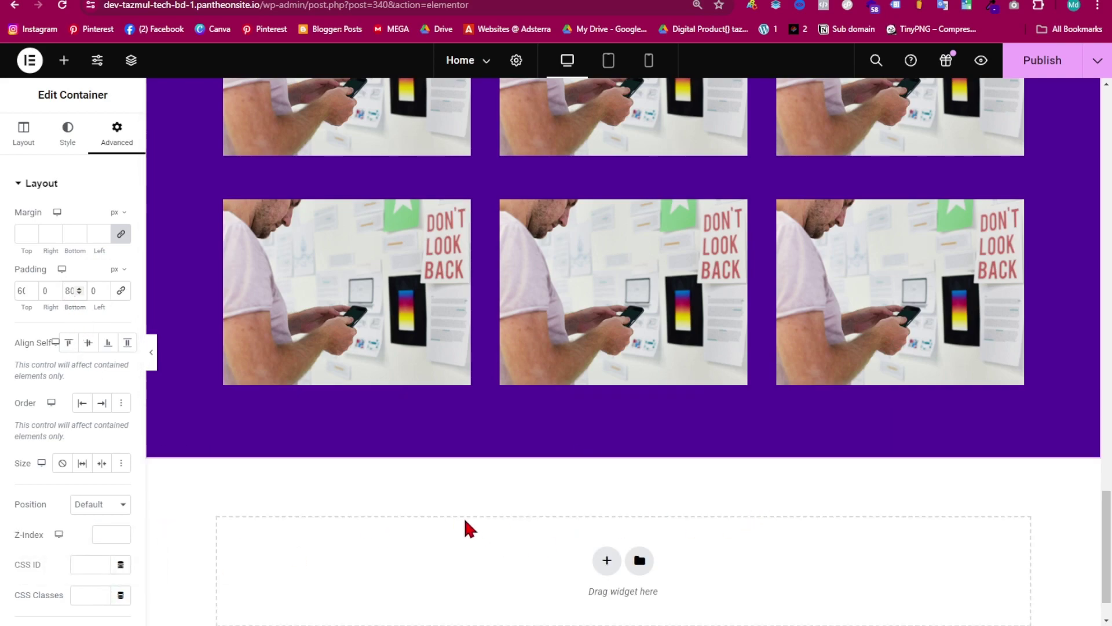
scroll(466, 523, up, 7)
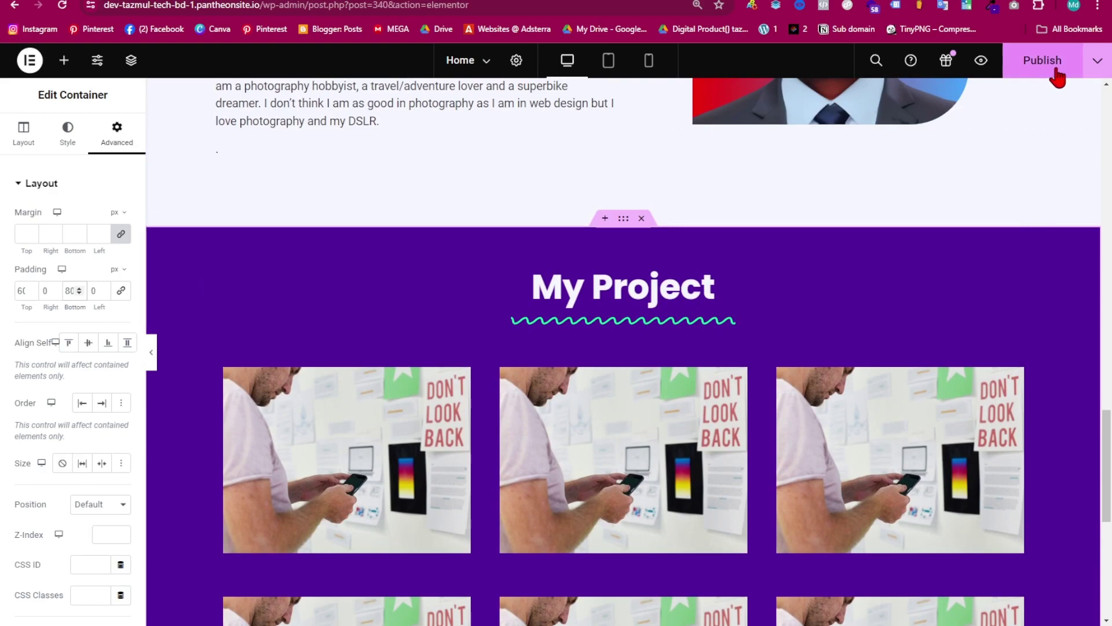
- Publish the page and review the layout at tablet width
click(1054, 69)
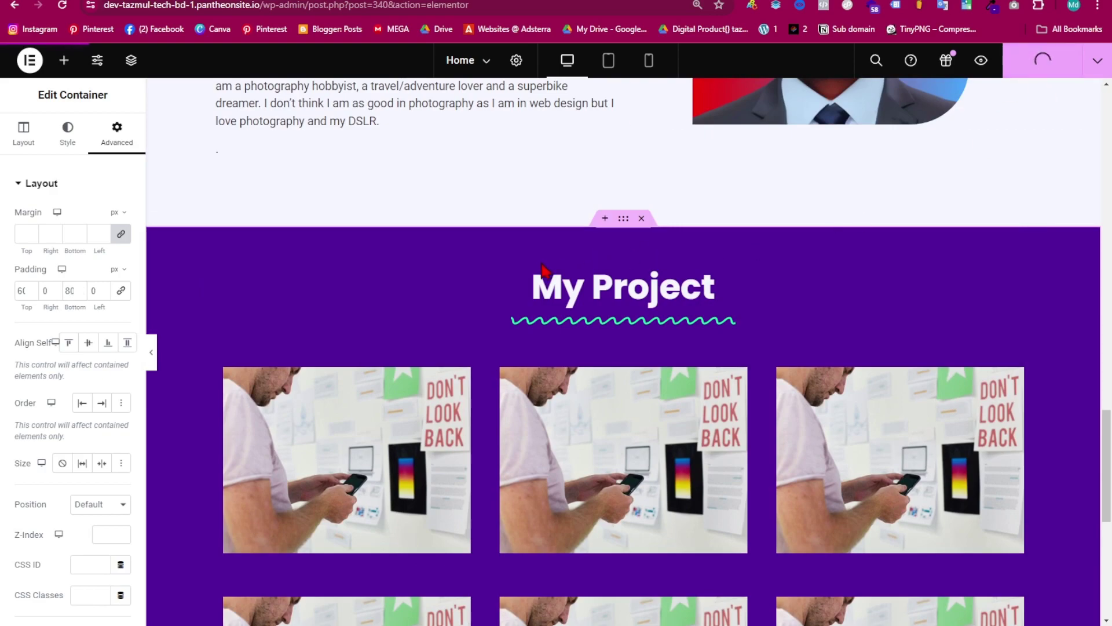
click(610, 63)
scroll(637, 336, down, 5)
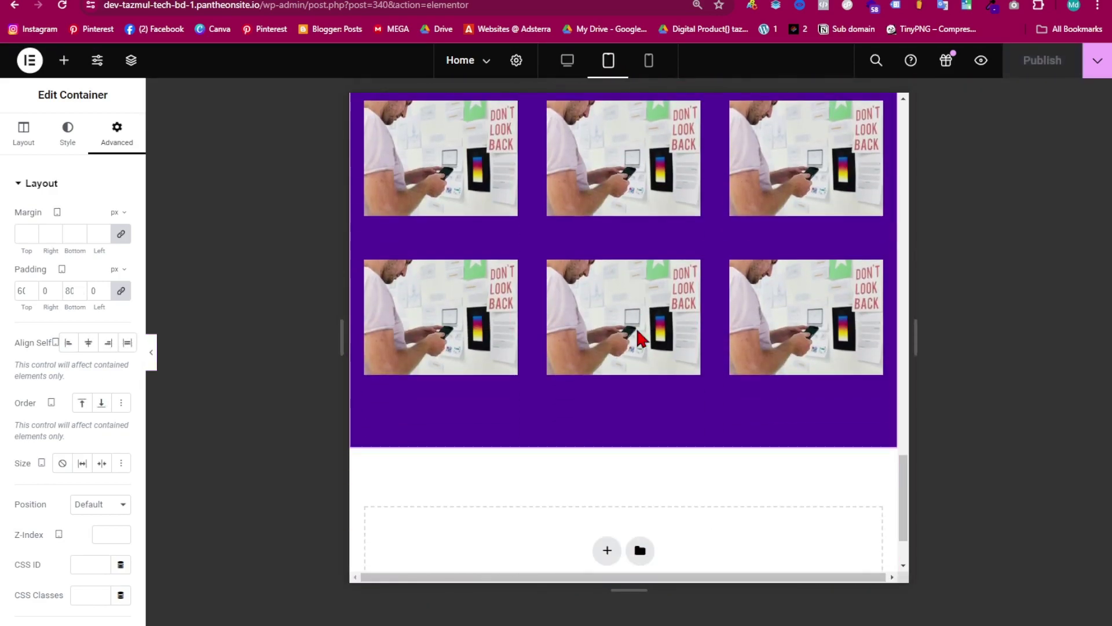
scroll(585, 503, up, 5)
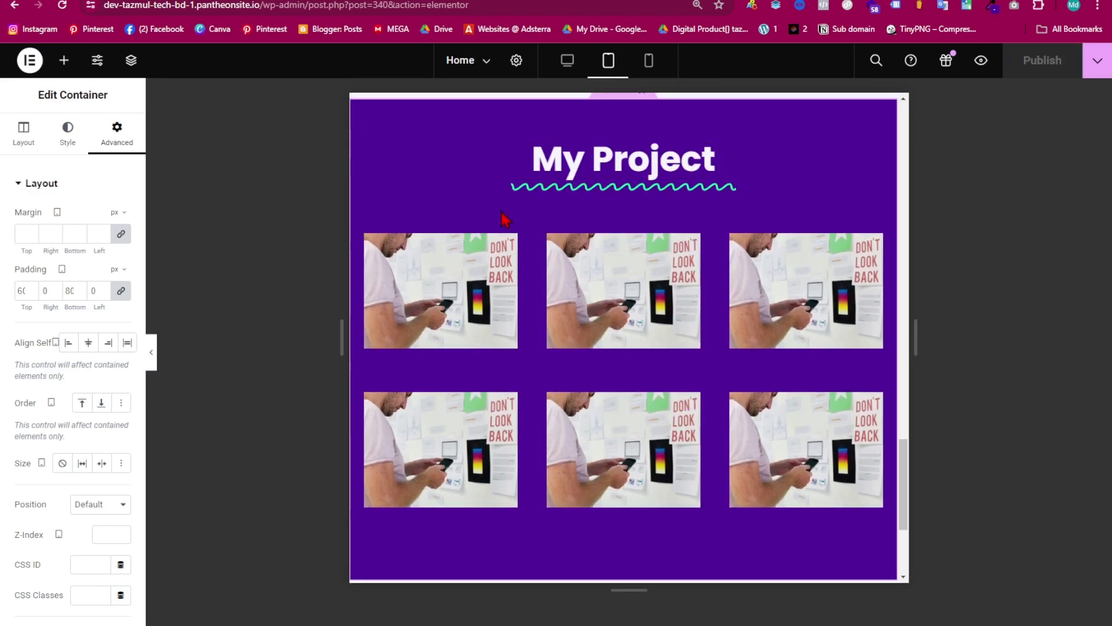
scroll(688, 386, down, 2)
scroll(644, 380, down, 4)
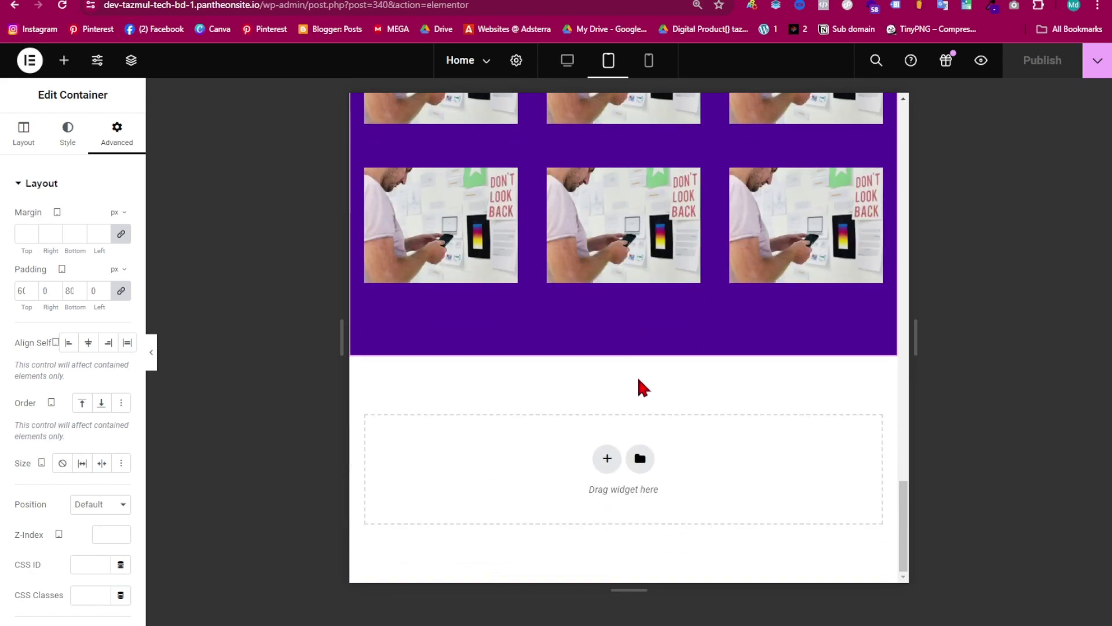
scroll(604, 330, up, 5)
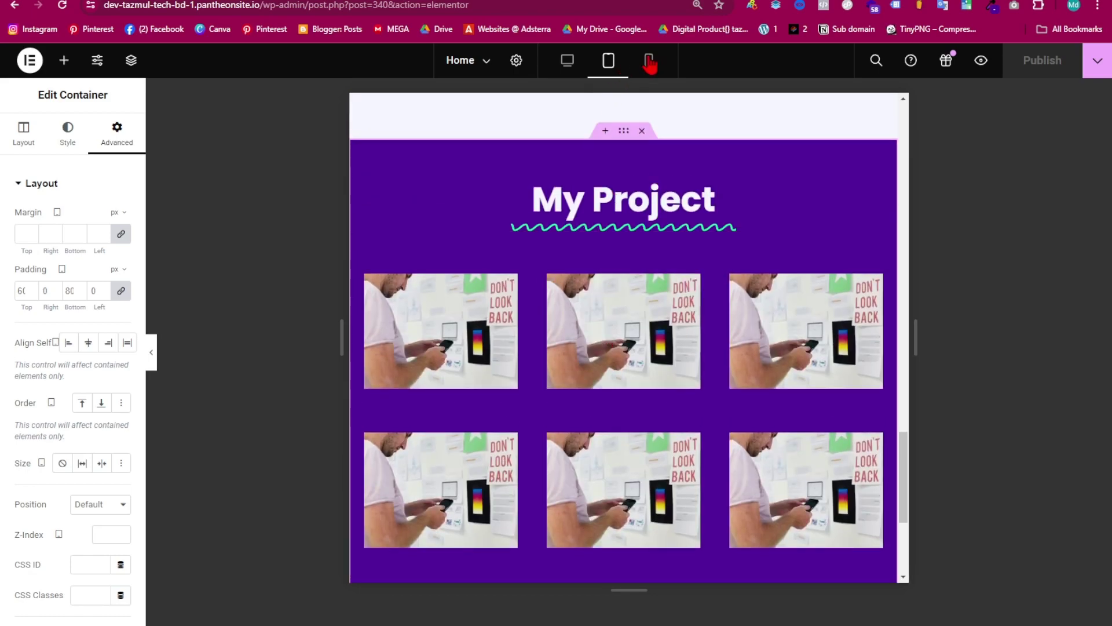
- Check the mobile layout, then return to desktop width to review the grid
click(649, 62)
scroll(653, 514, down, 5)
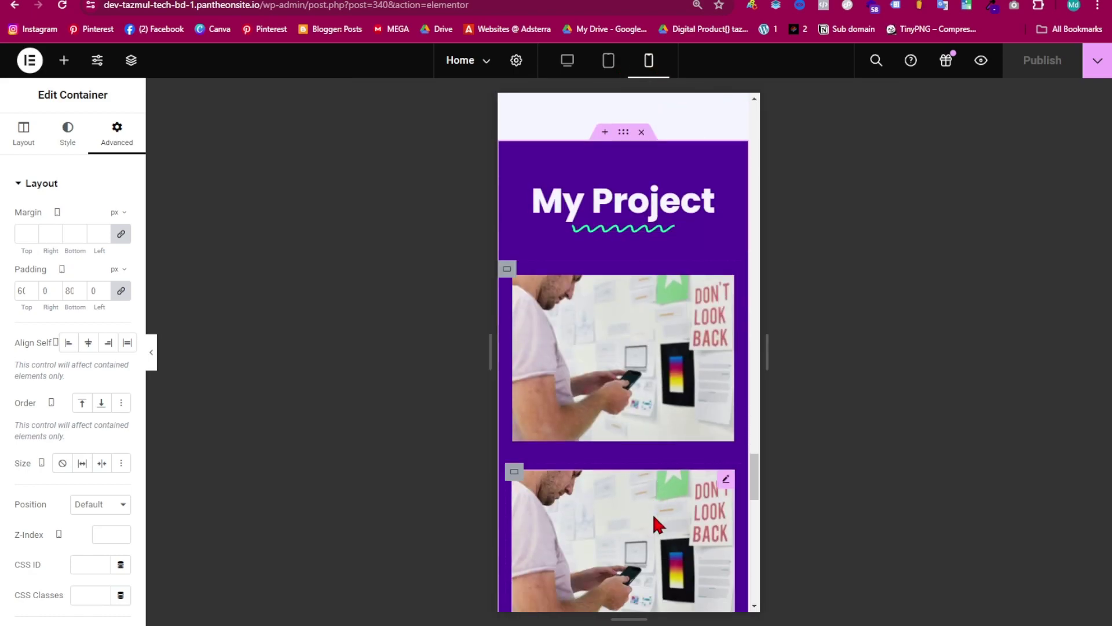
scroll(655, 510, down, 6)
scroll(681, 301, down, 2)
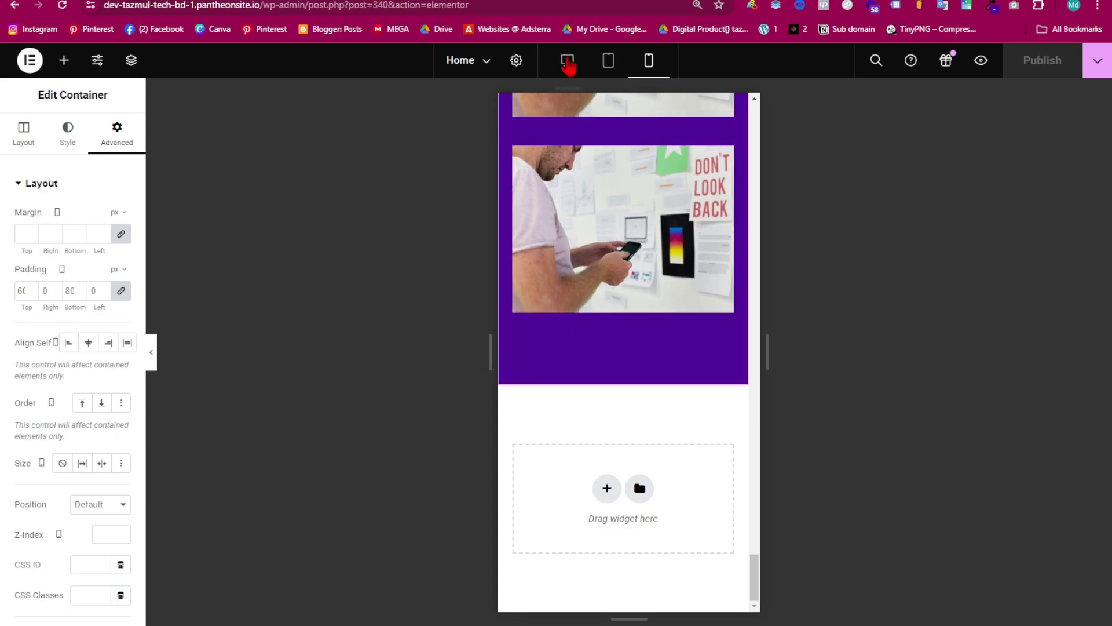
click(567, 62)
scroll(536, 165, up, 10)
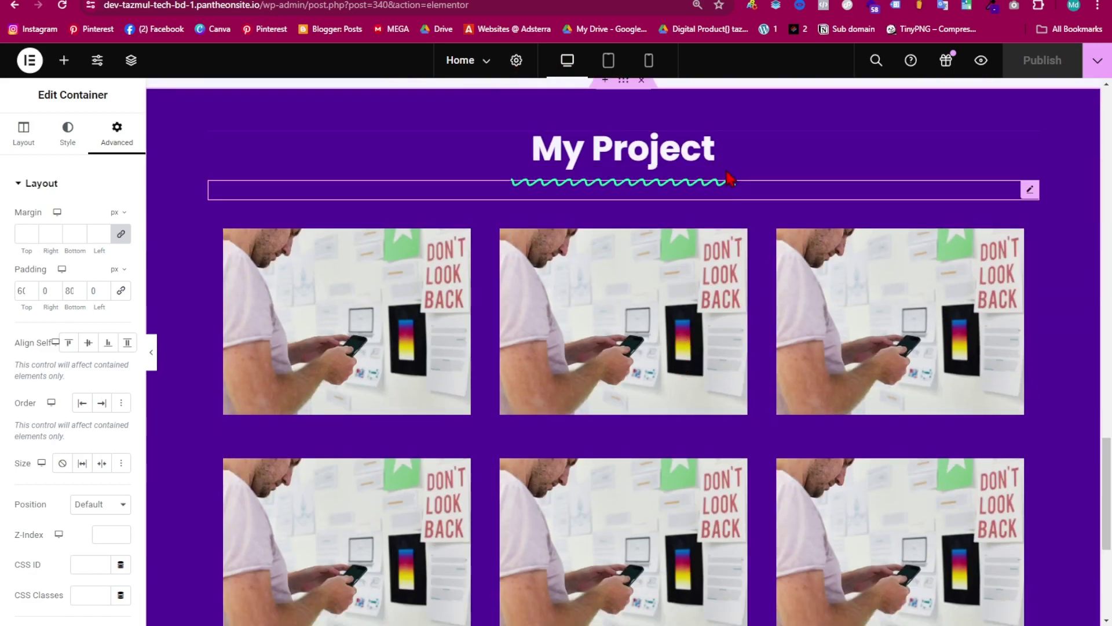
scroll(608, 440, down, 5)
scroll(608, 506, down, 1)
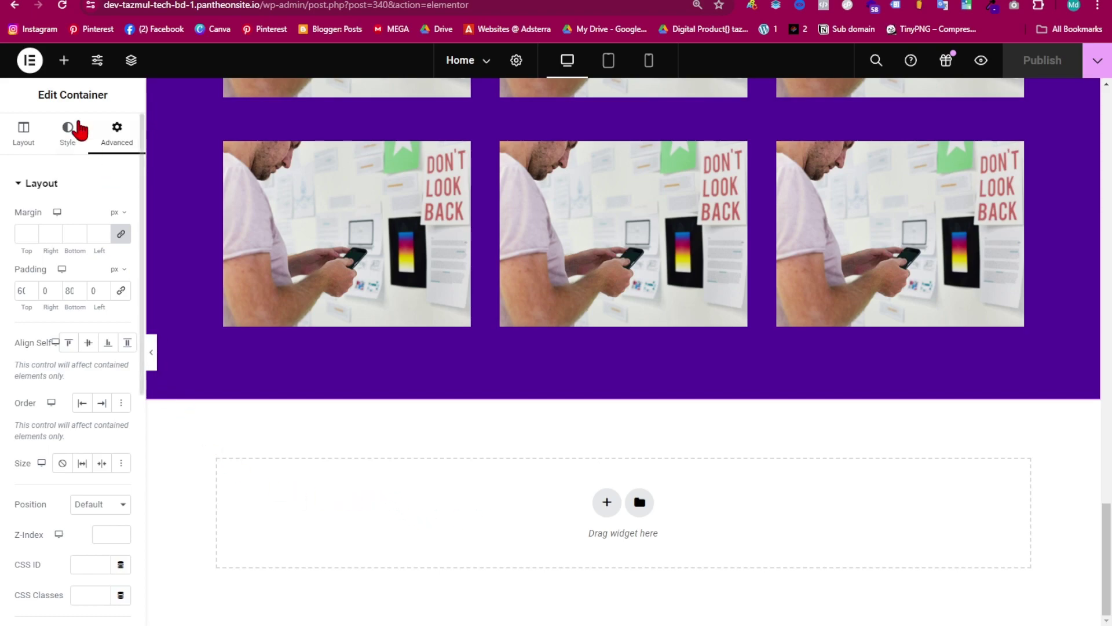
- Exit Elementor to the WordPress Pages list and start a new Fluent Forms form
click(27, 58)
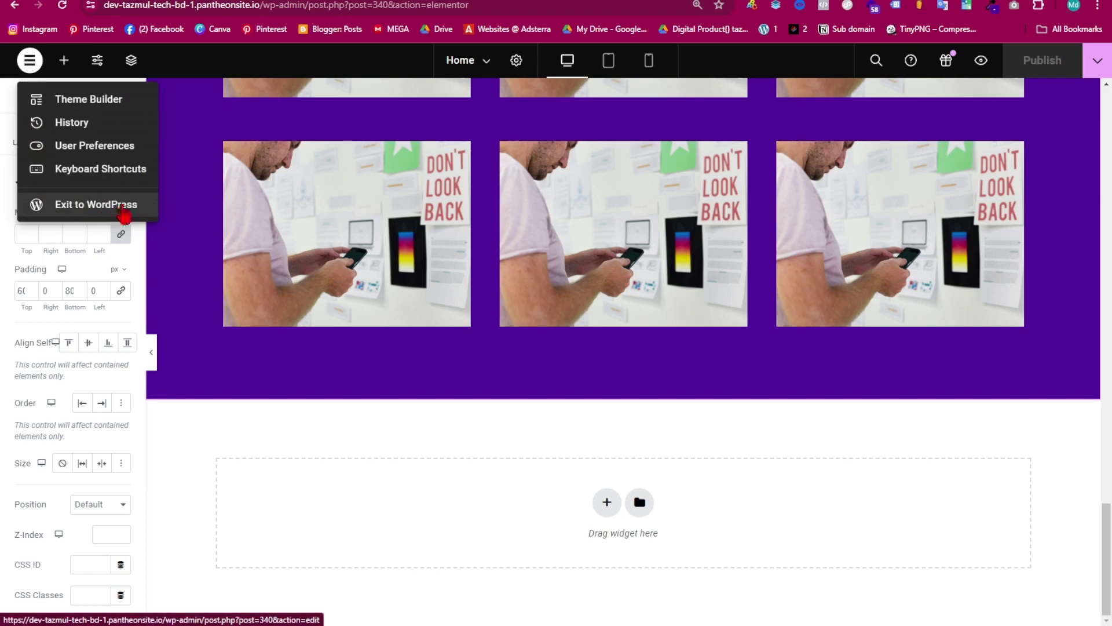
click(123, 206)
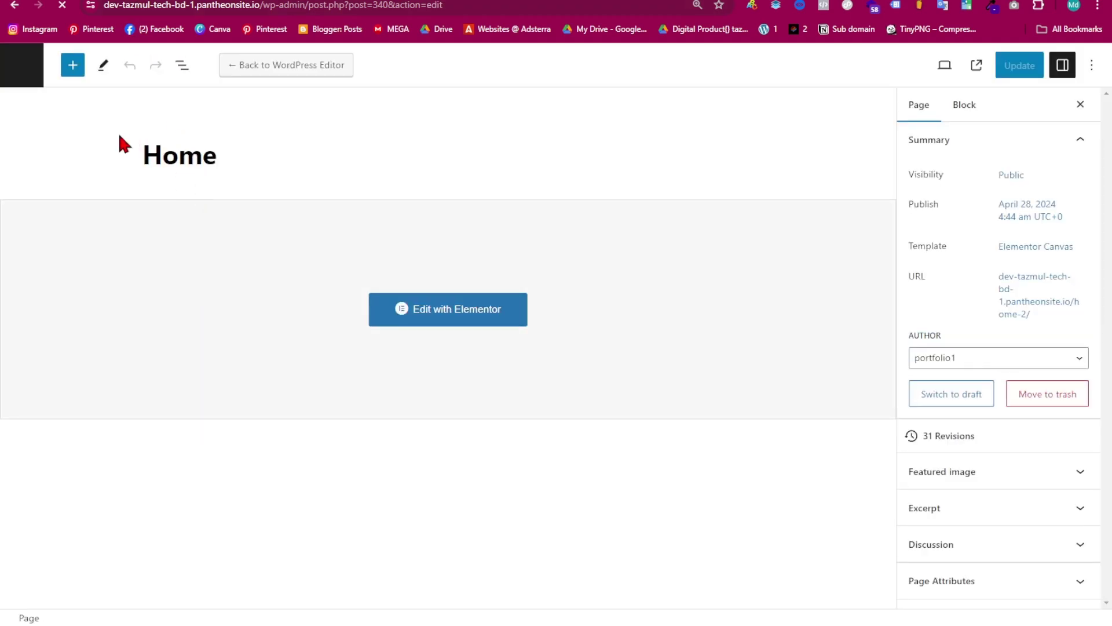
click(23, 66)
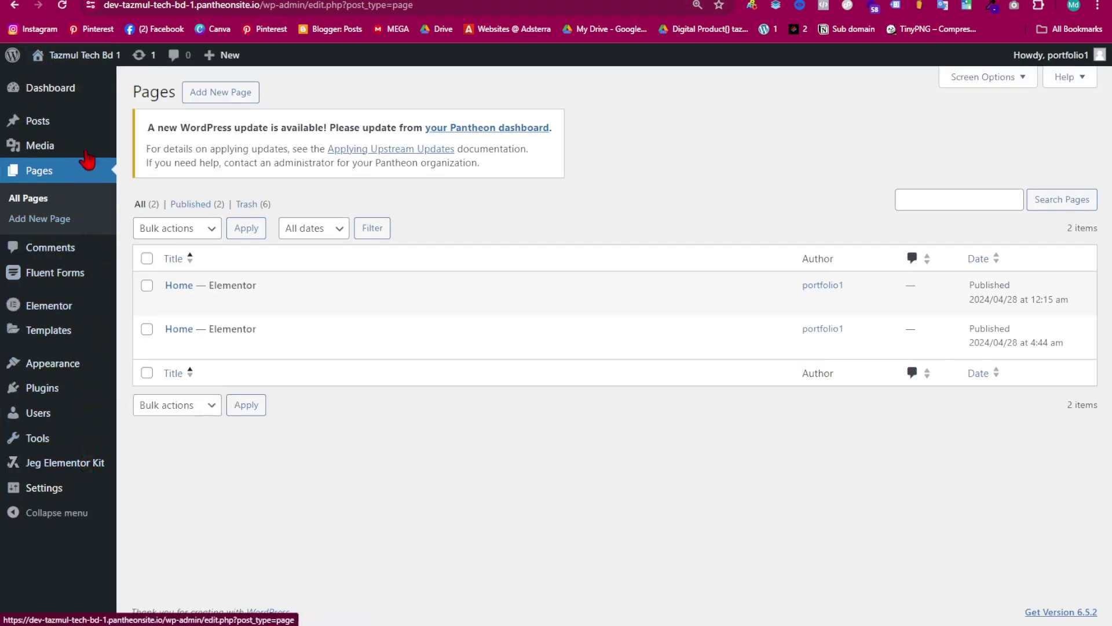
mouse_move(44, 426)
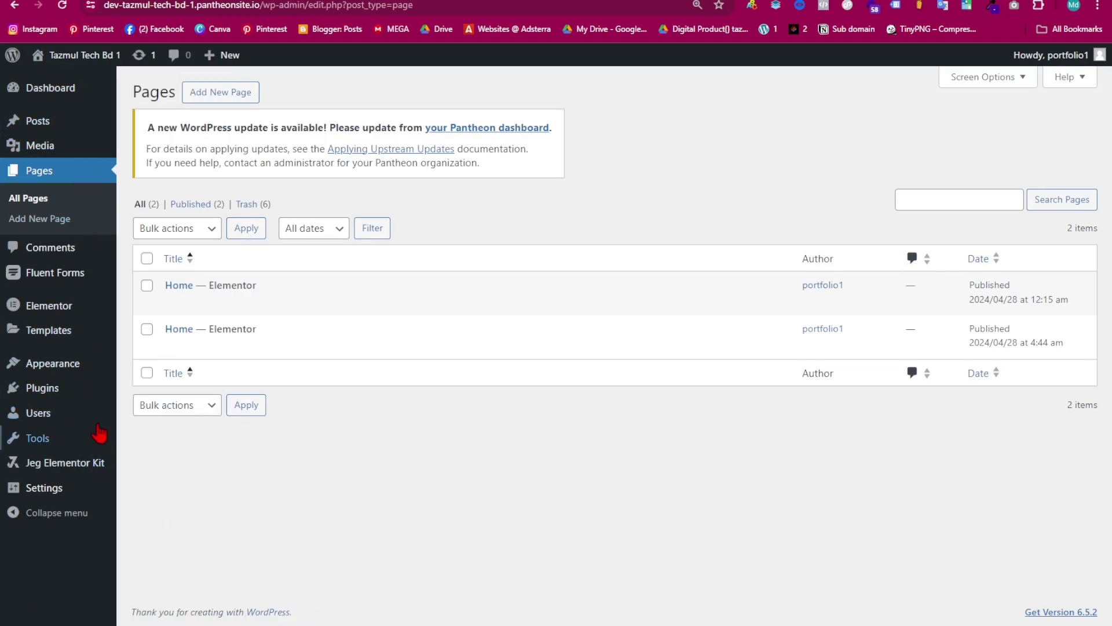
mouse_move(69, 284)
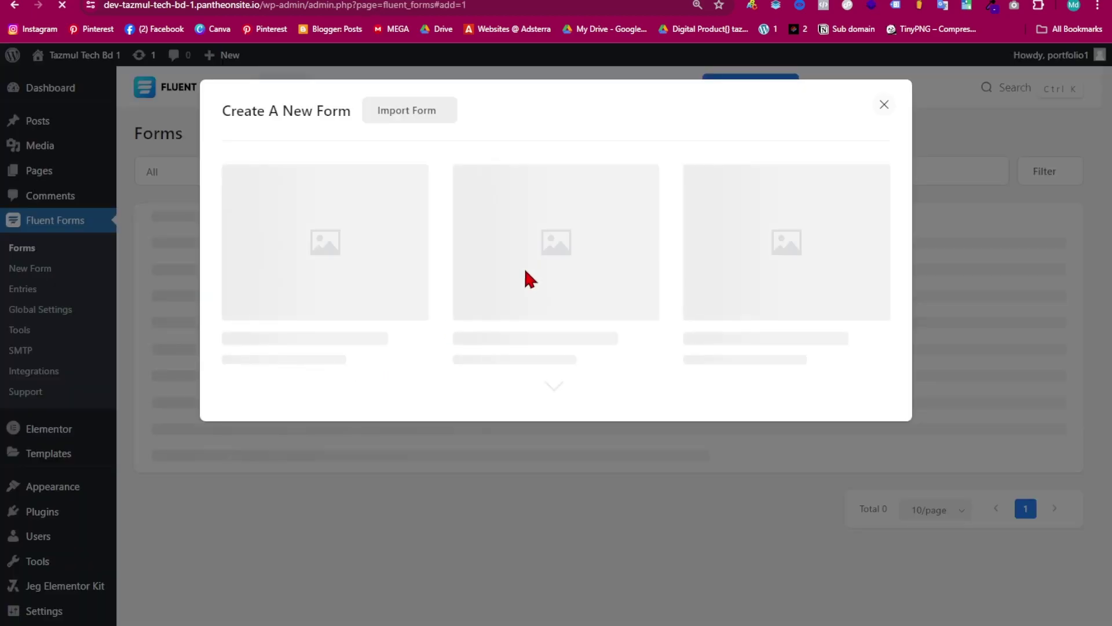
- Create a blank form with Name, Email, Text Input and Textarea fields
click(323, 246)
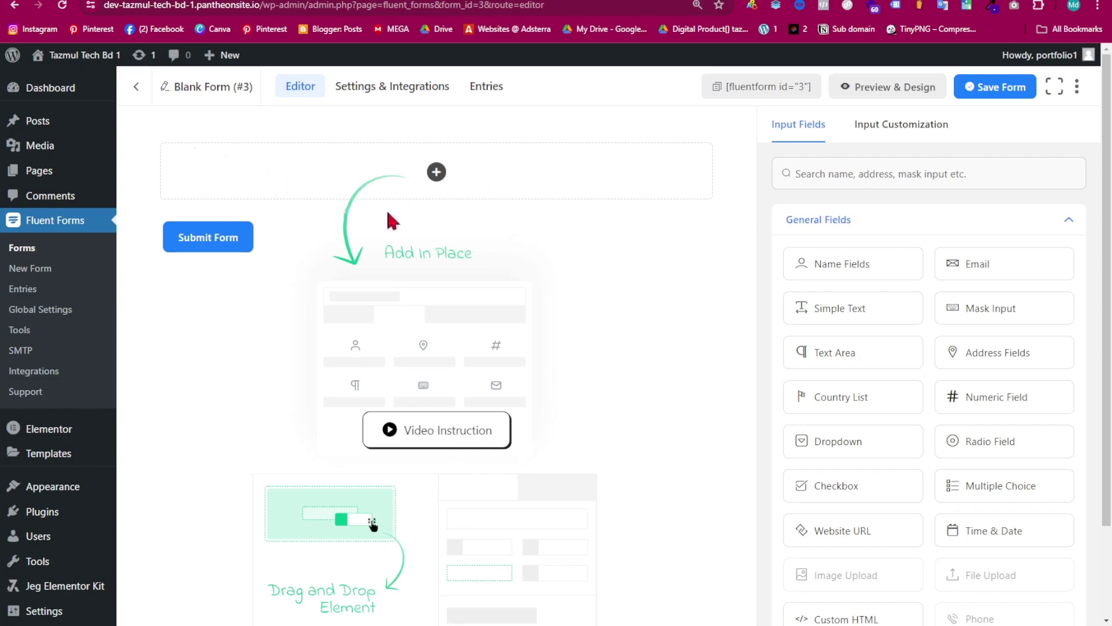
drag(839, 264, 487, 191)
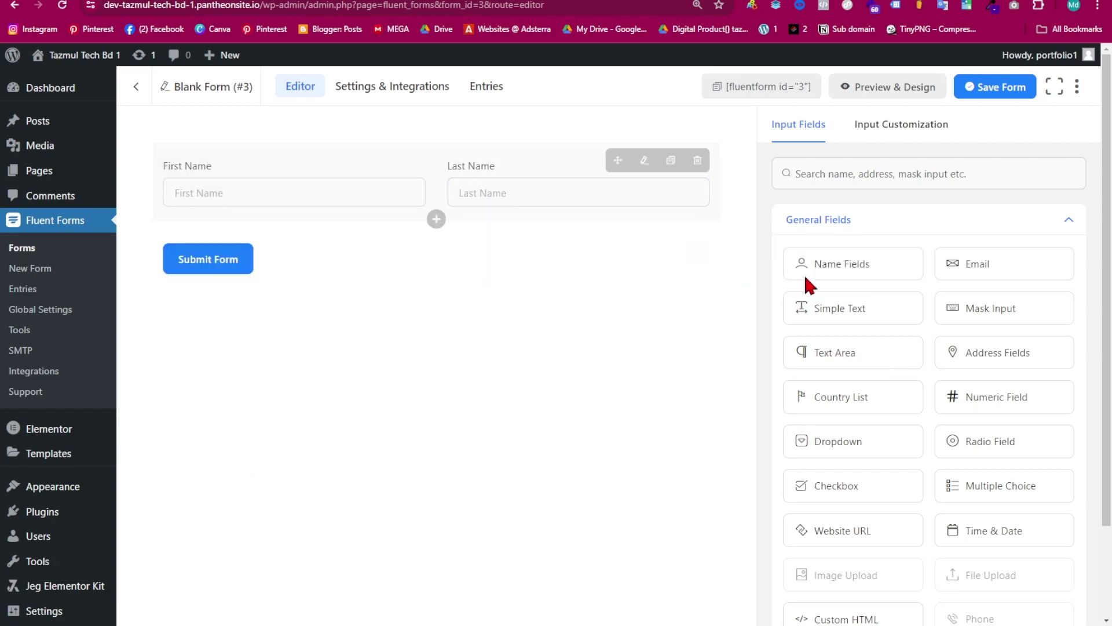
drag(986, 264, 329, 251)
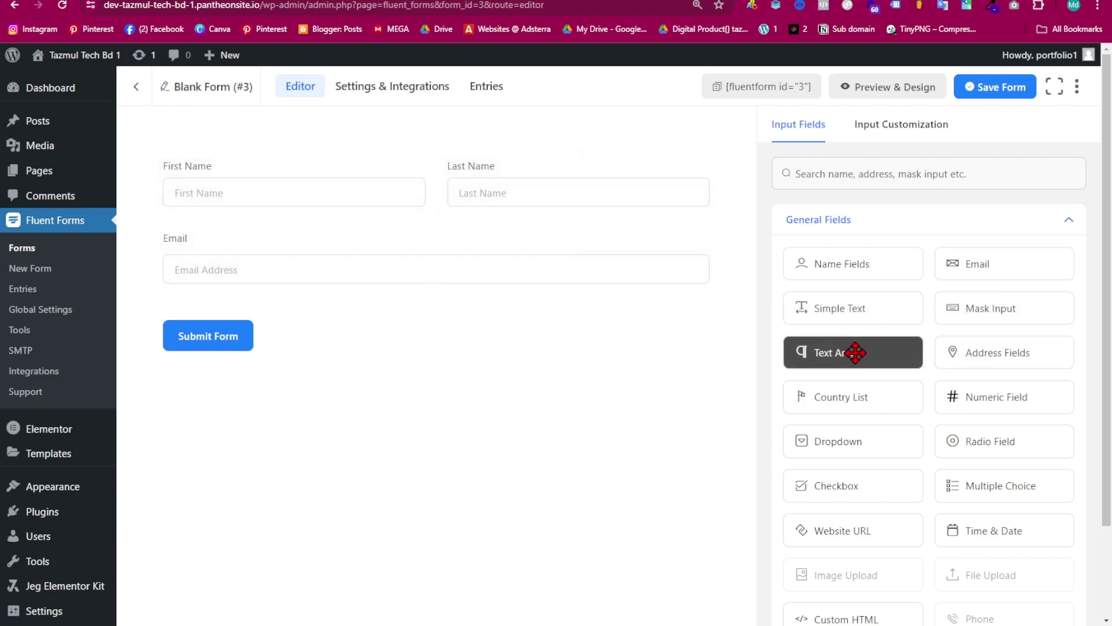
drag(857, 307, 440, 304)
drag(841, 358, 269, 403)
drag(247, 366, 328, 419)
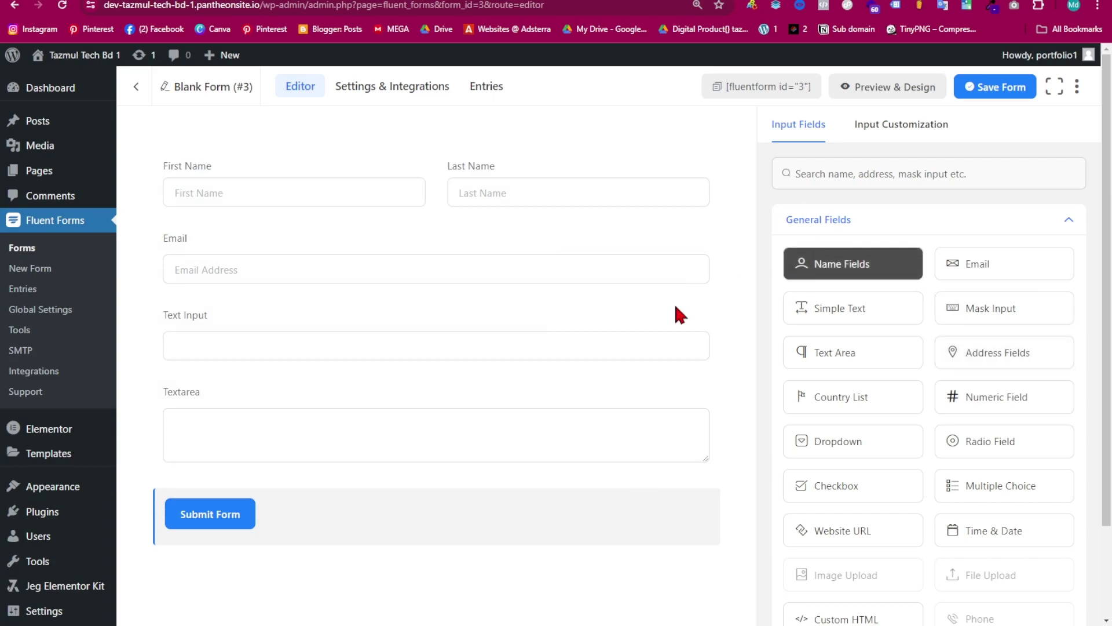
click(268, 406)
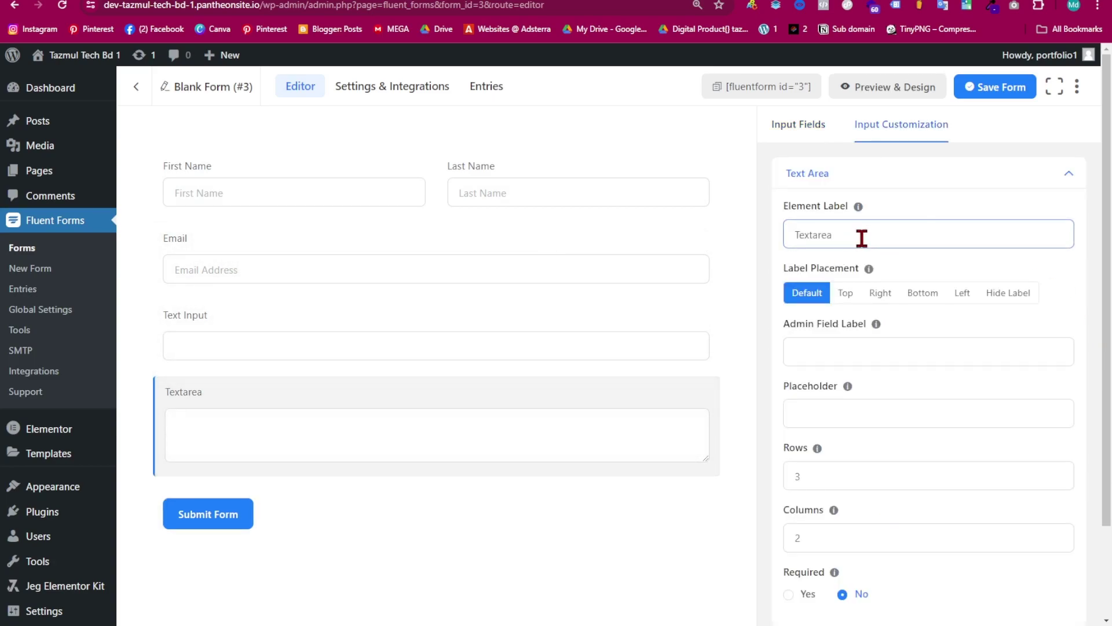
scroll(910, 340, down, 2)
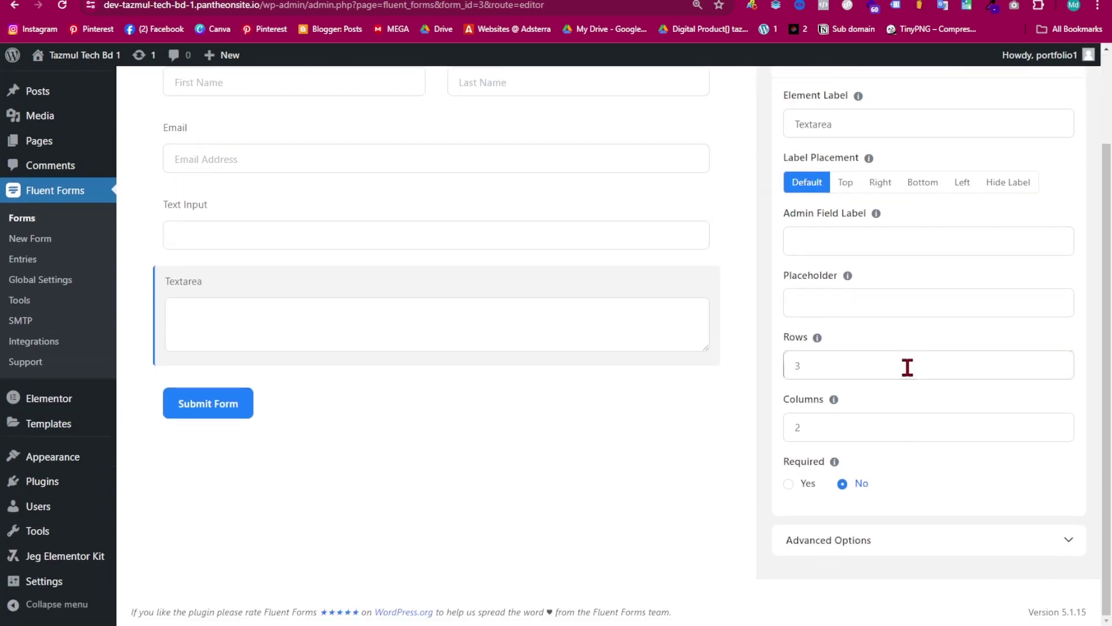
scroll(907, 367, up, 2)
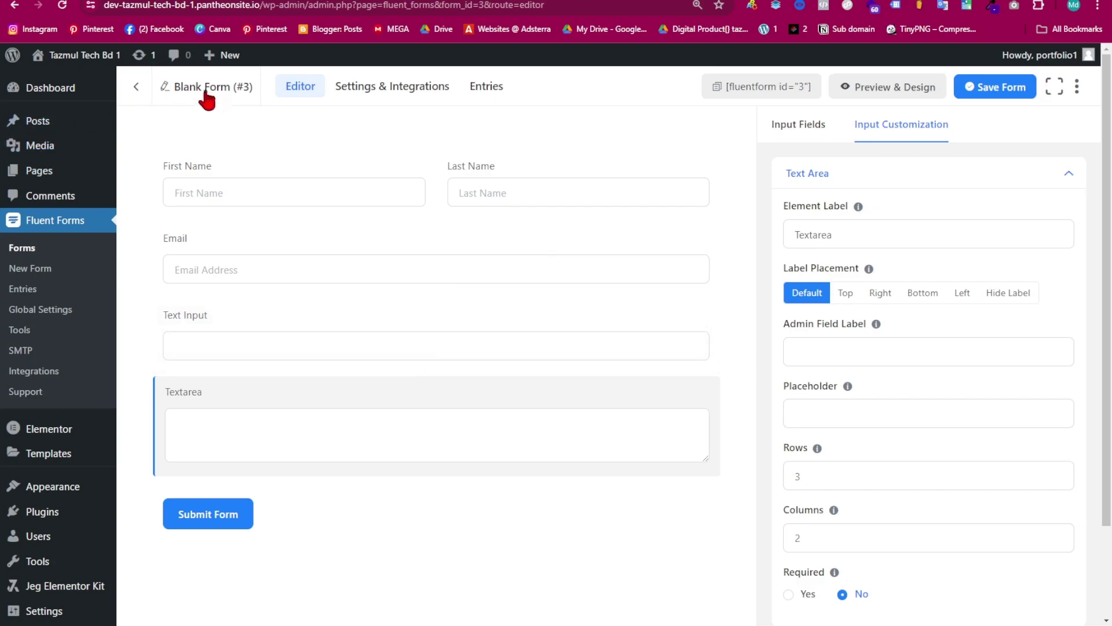
- Rename the form to 'Demo 3' and save it
click(246, 103)
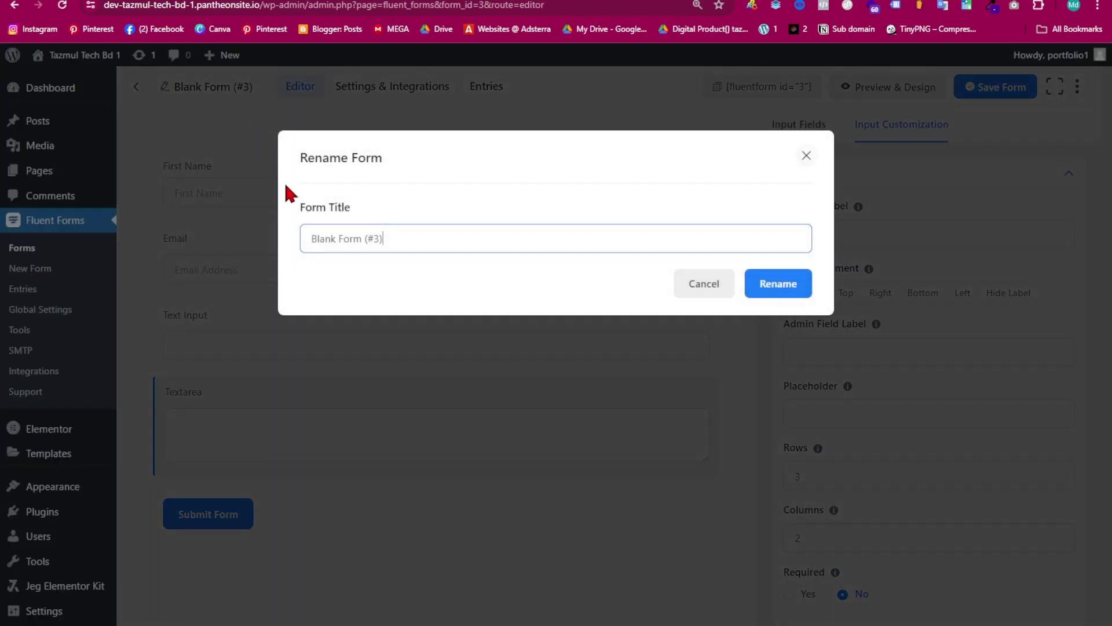
drag(385, 238, 308, 240)
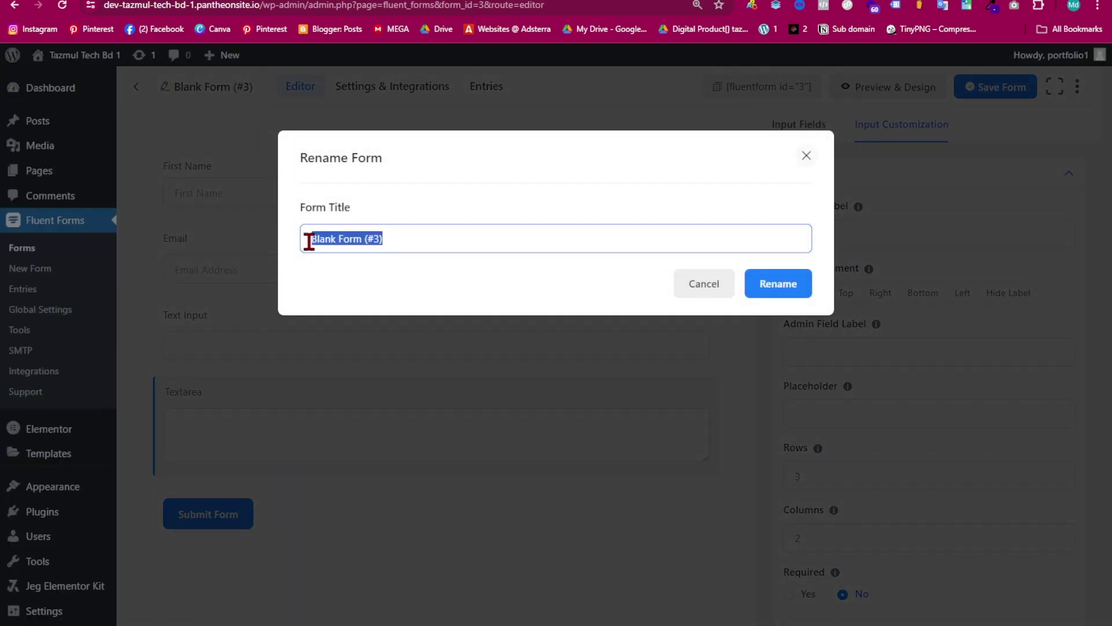
key(BackSpace)
text(Demo 3)
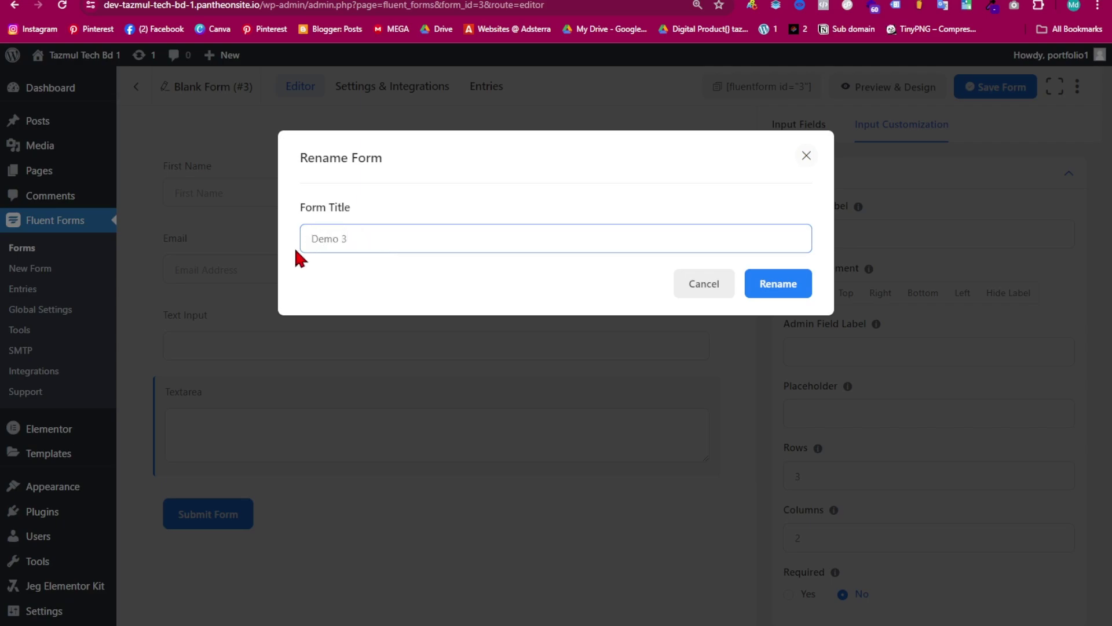
click(782, 285)
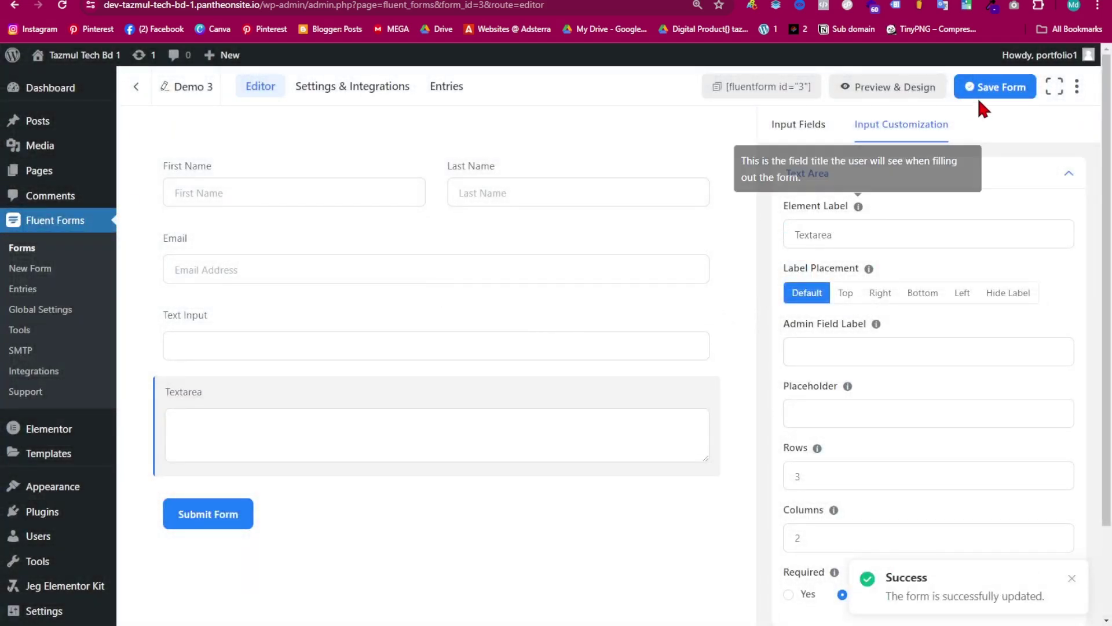
click(983, 90)
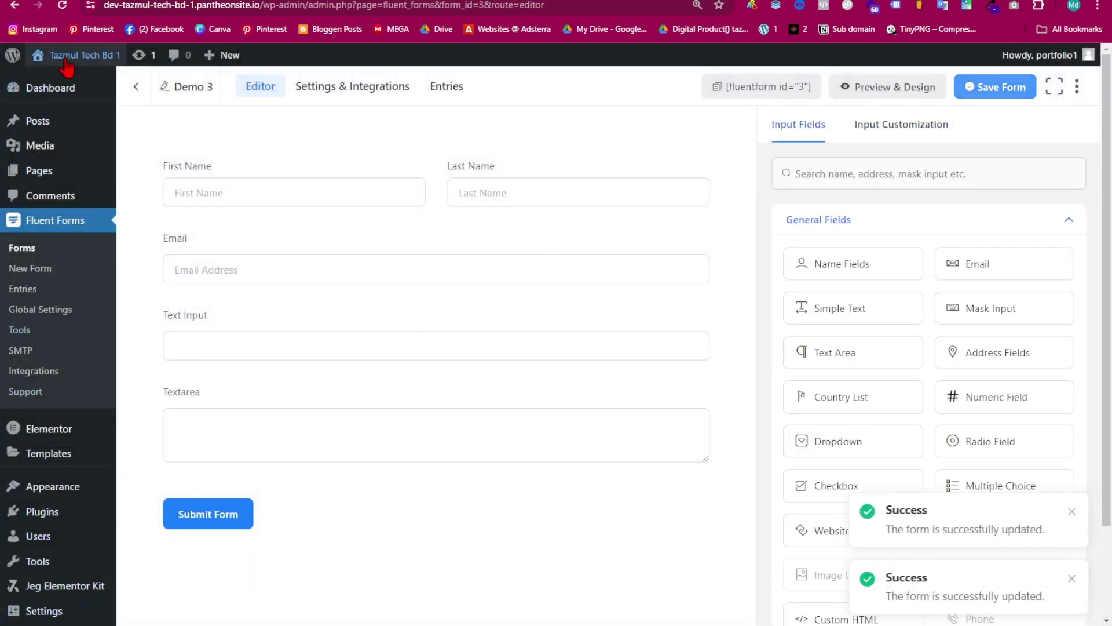
- Go to All Pages and view the second Home page on the live site
mouse_move(38, 171)
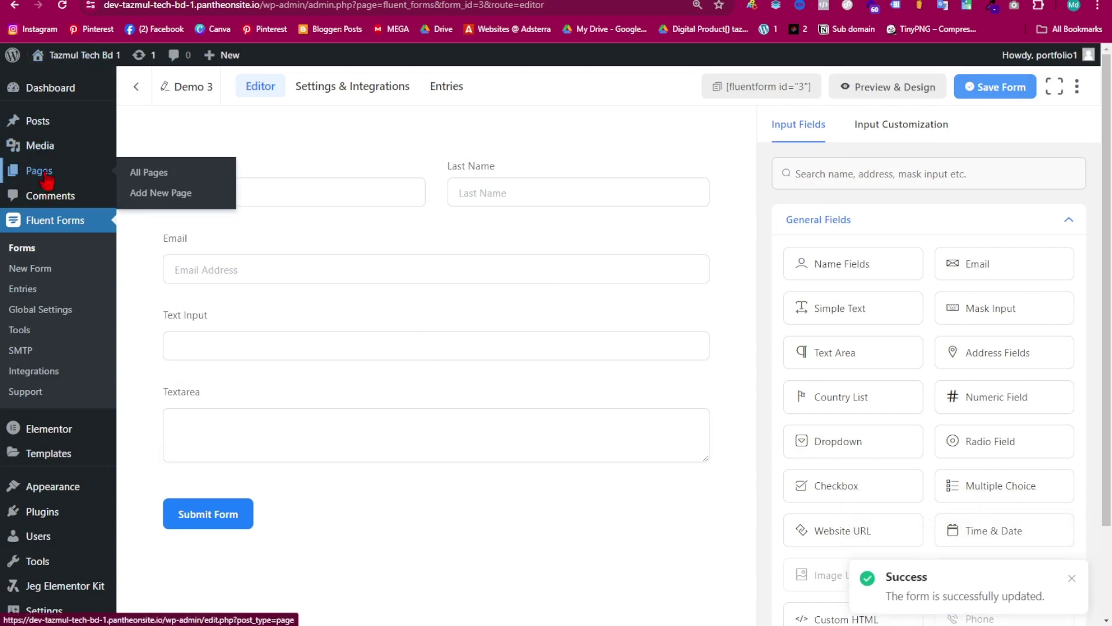
click(158, 181)
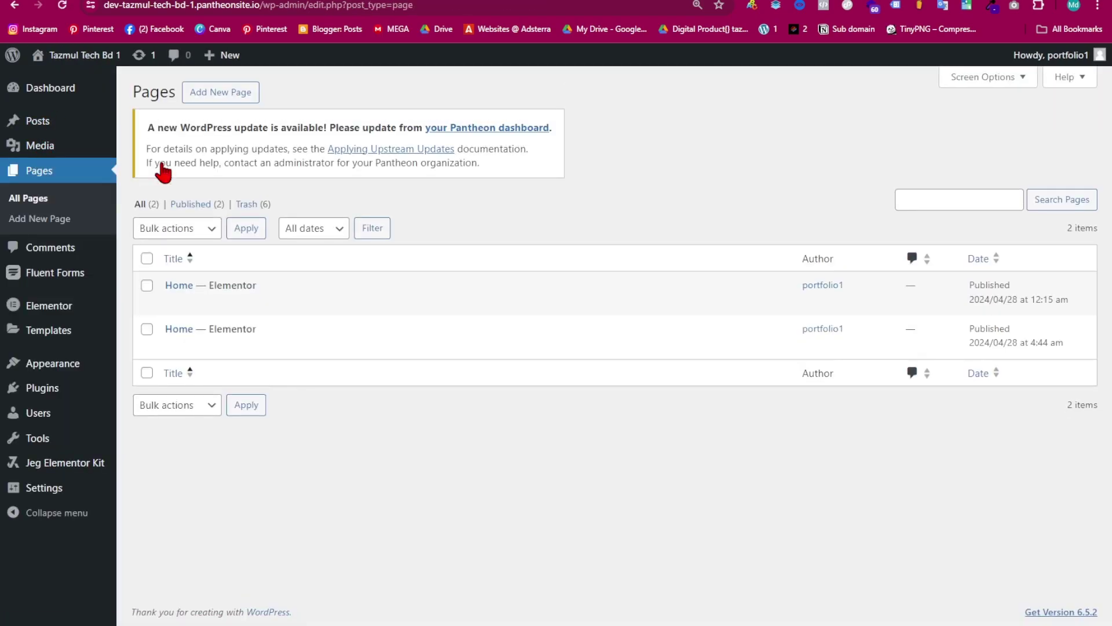
mouse_move(237, 330)
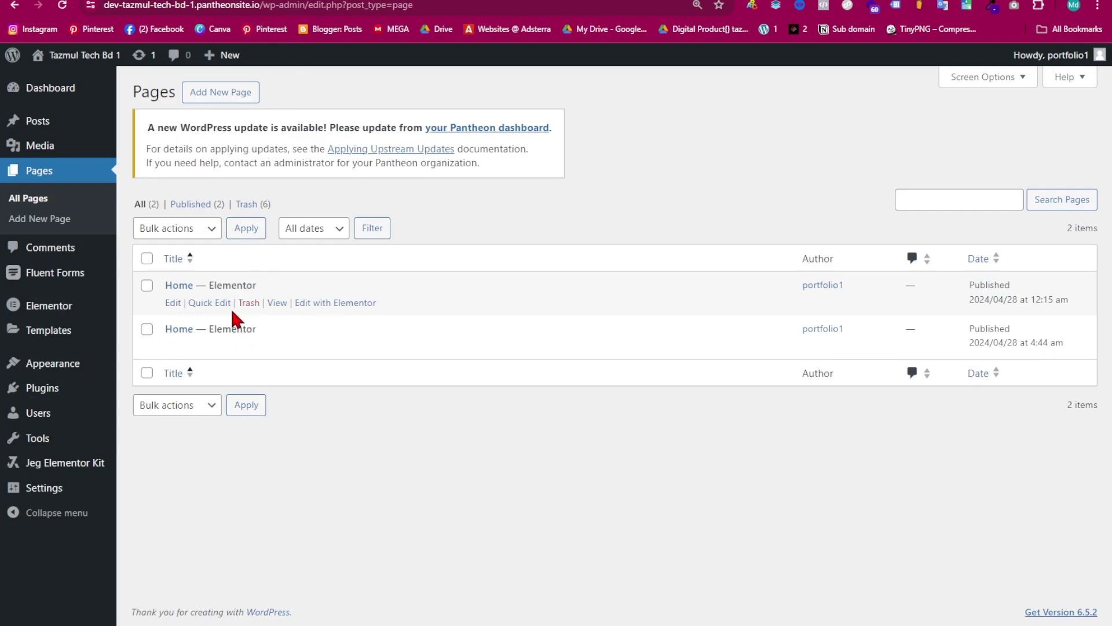
mouse_move(722, 320)
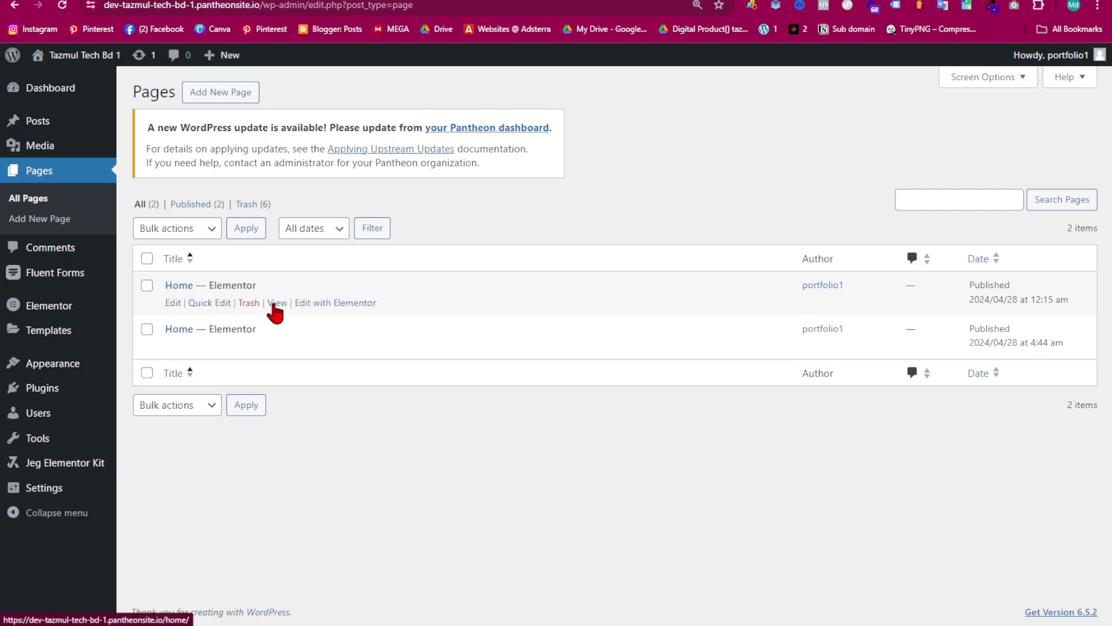
right_click(275, 304)
click(305, 316)
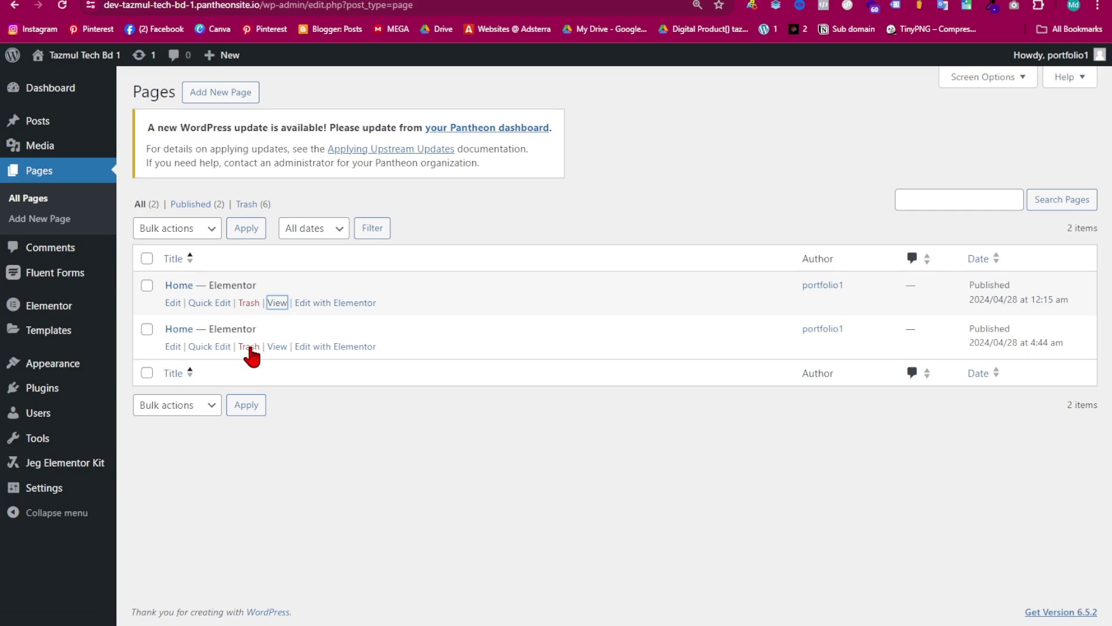
right_click(284, 350)
click(350, 362)
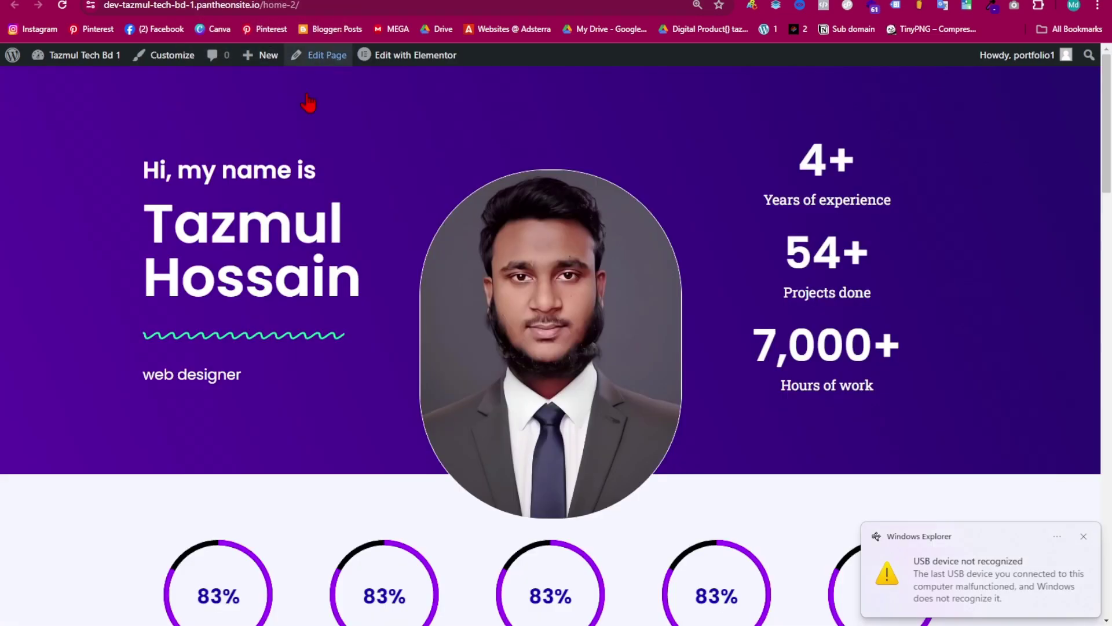
scroll(546, 384, down, 20)
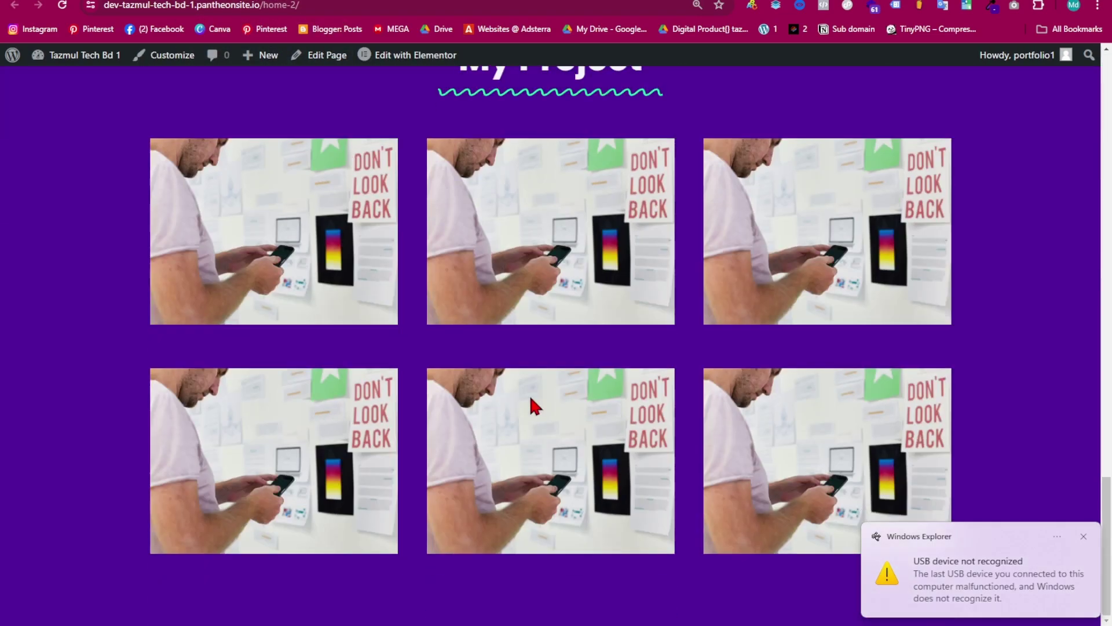
scroll(529, 405, up, 20)
- Open the second Home page in the Elementor editor
mouse_move(418, 59)
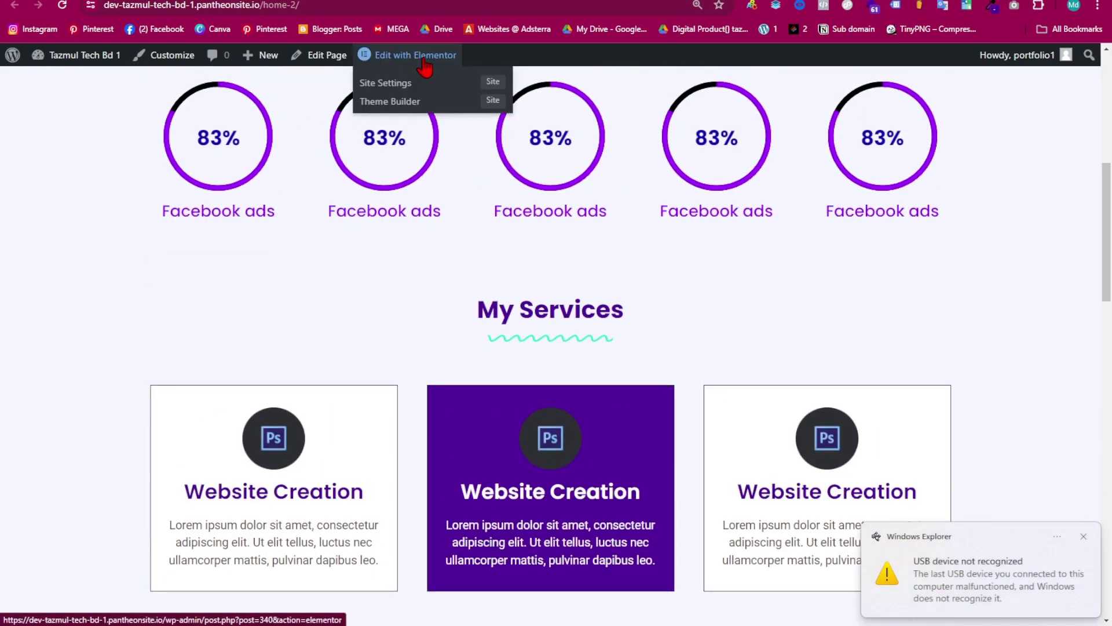
click(423, 59)
click(142, 0)
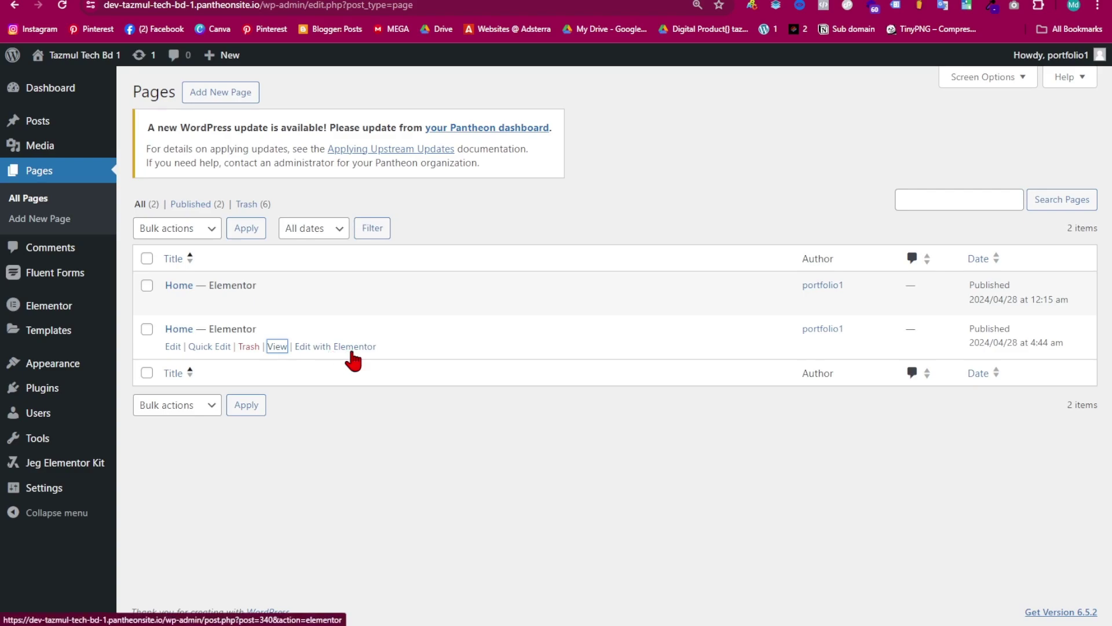
click(350, 353)
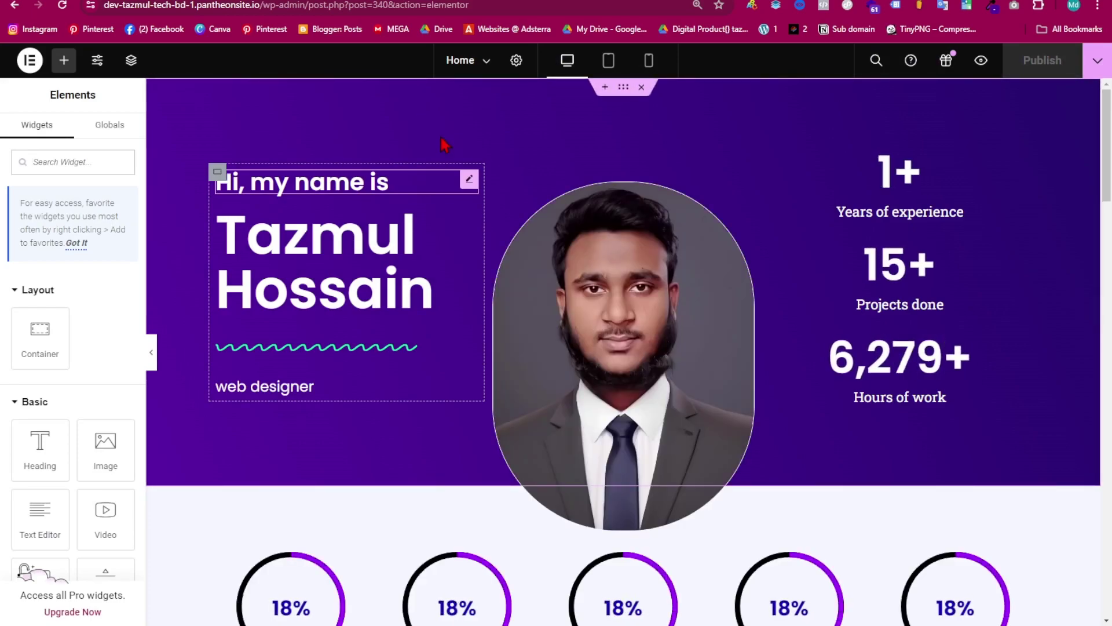
- Add a two-column container in the drop zone below the purple section
scroll(578, 275, down, 20)
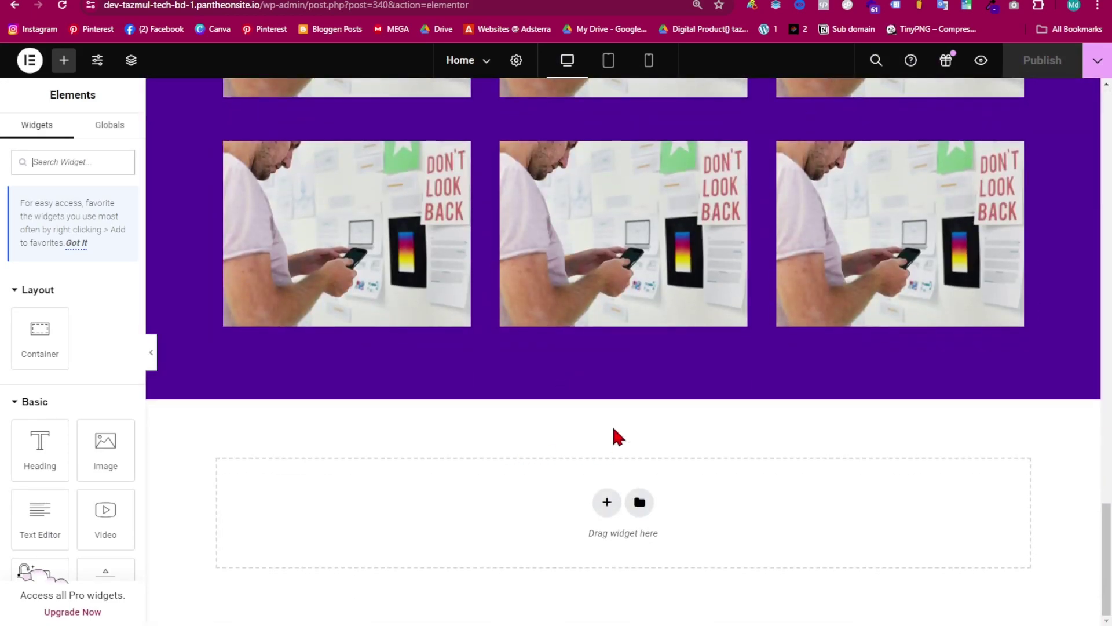
click(606, 502)
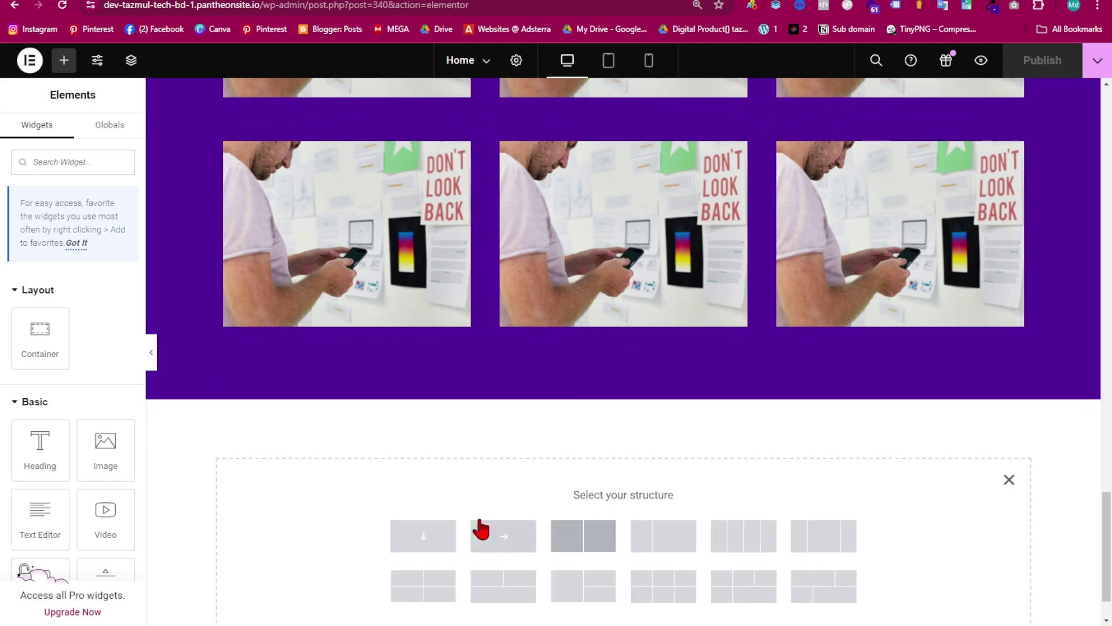
scroll(475, 510, down, 1)
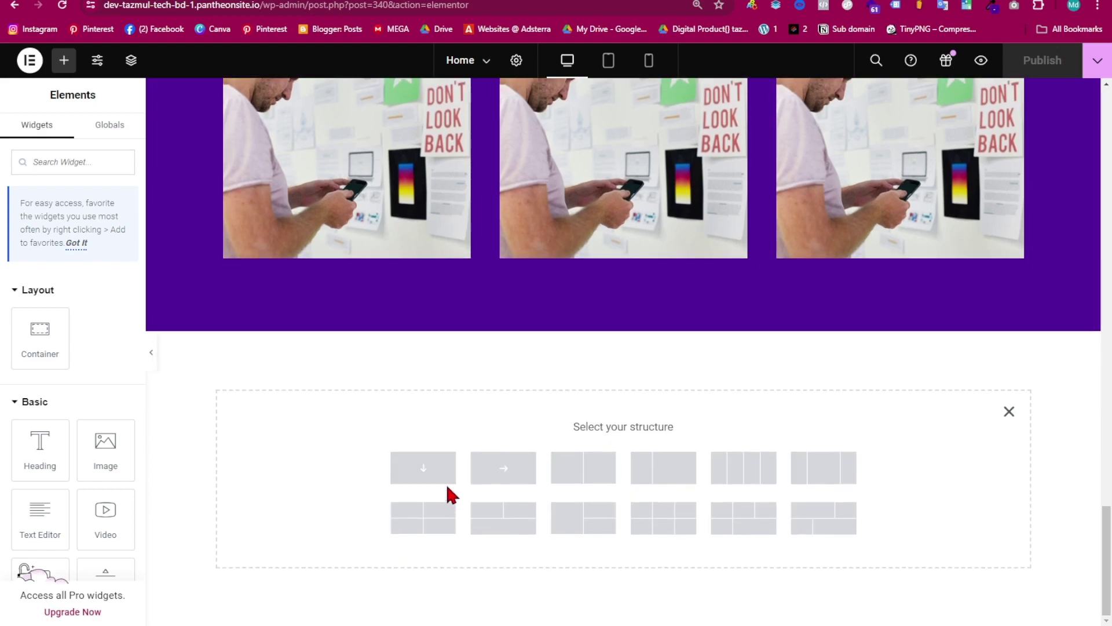
click(589, 481)
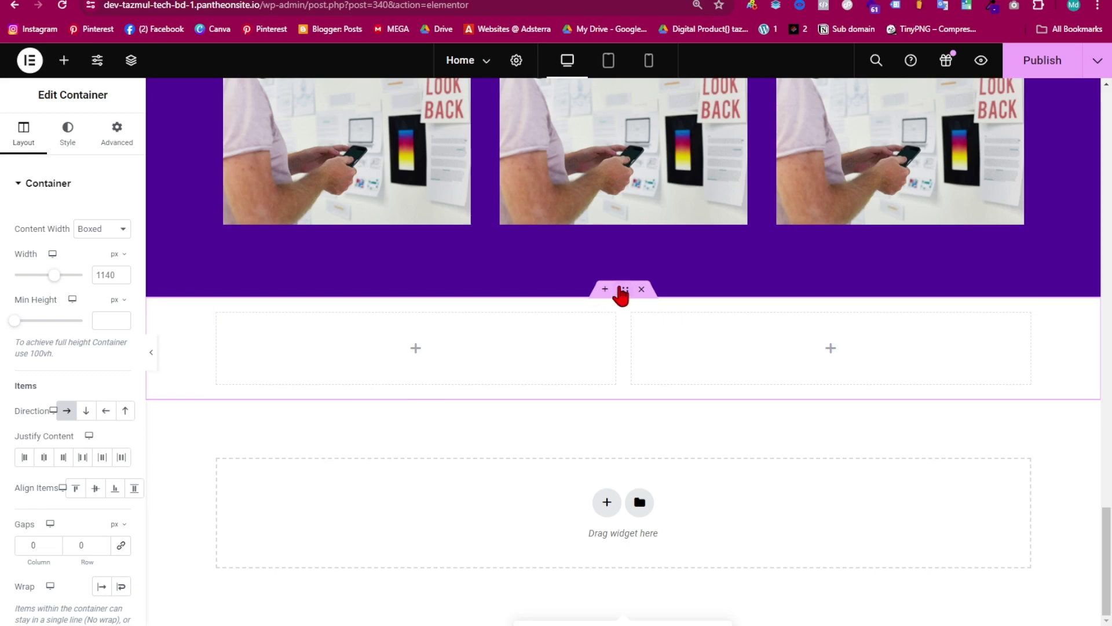
- Give the container a Classic background with the light Primary global colour
click(68, 135)
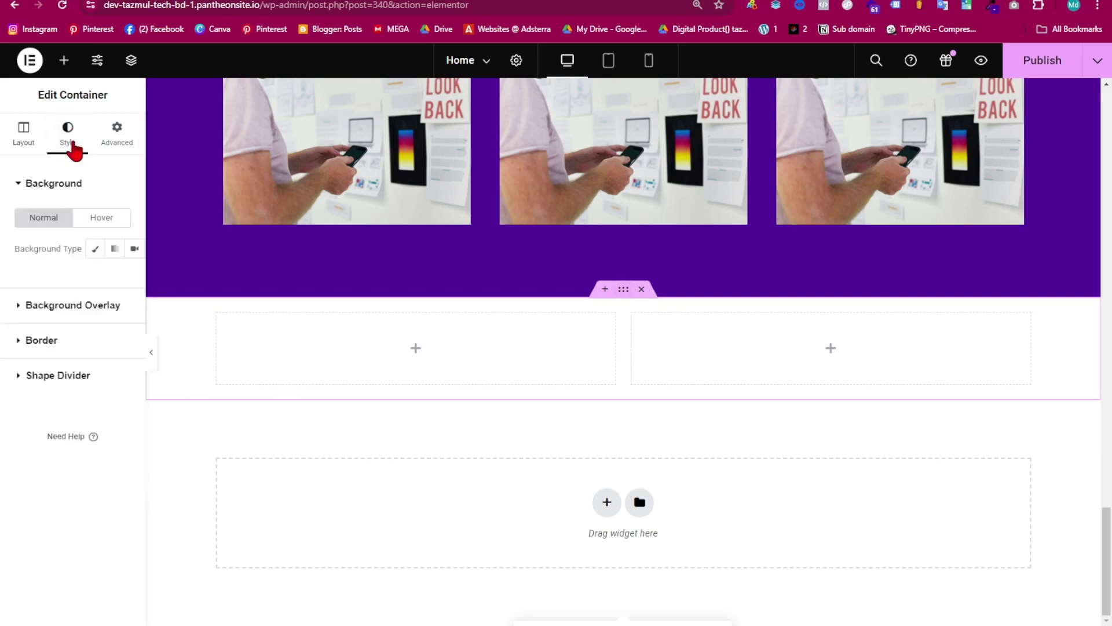
click(95, 248)
click(101, 278)
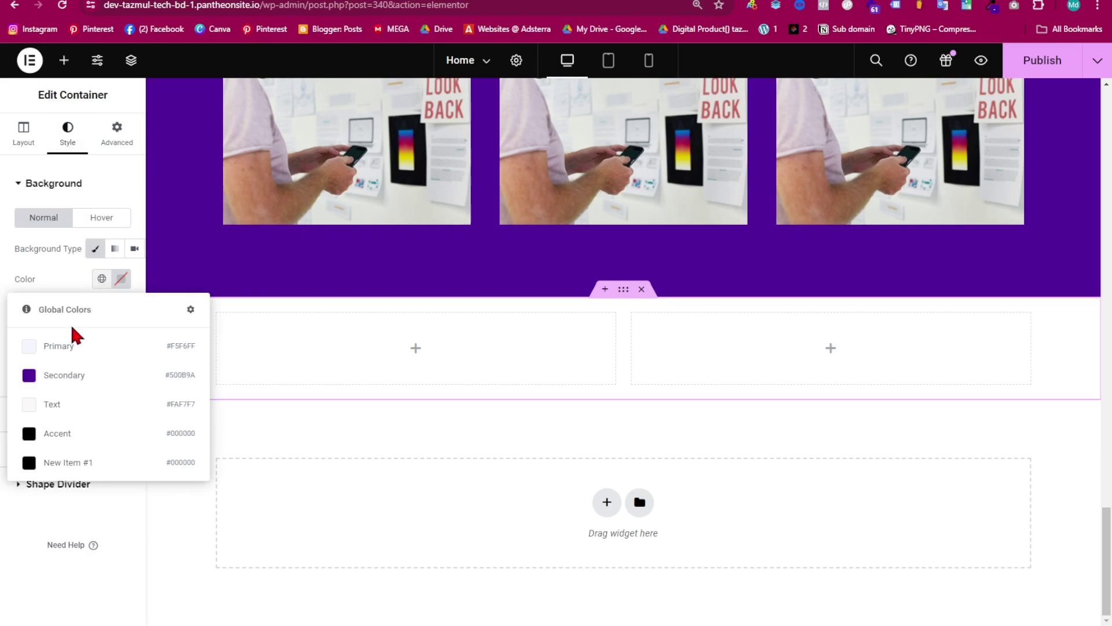
click(58, 346)
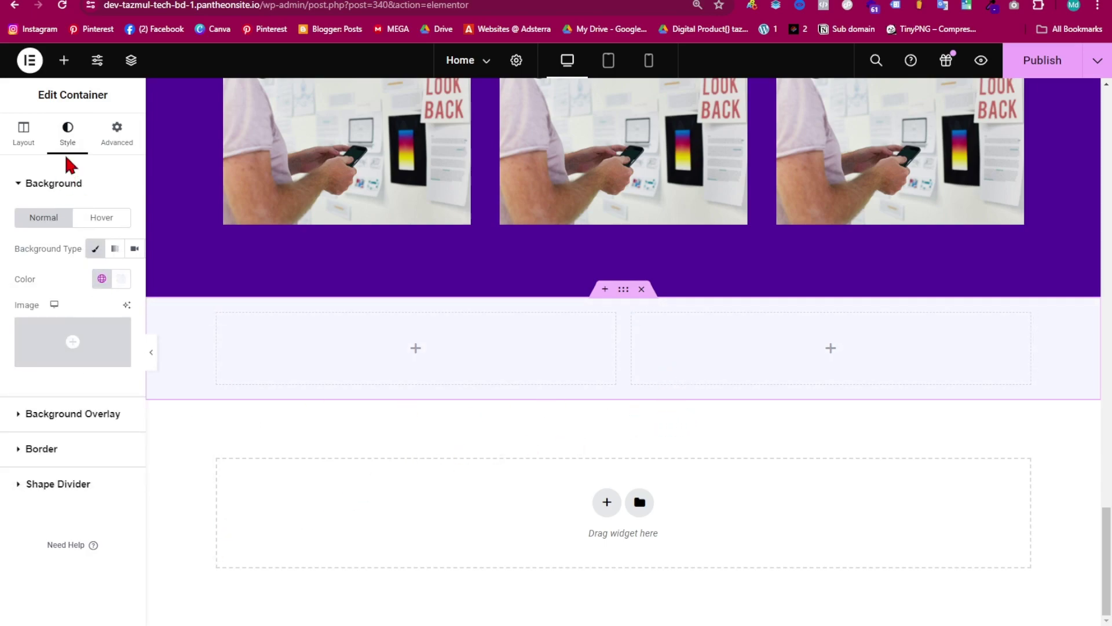
click(63, 60)
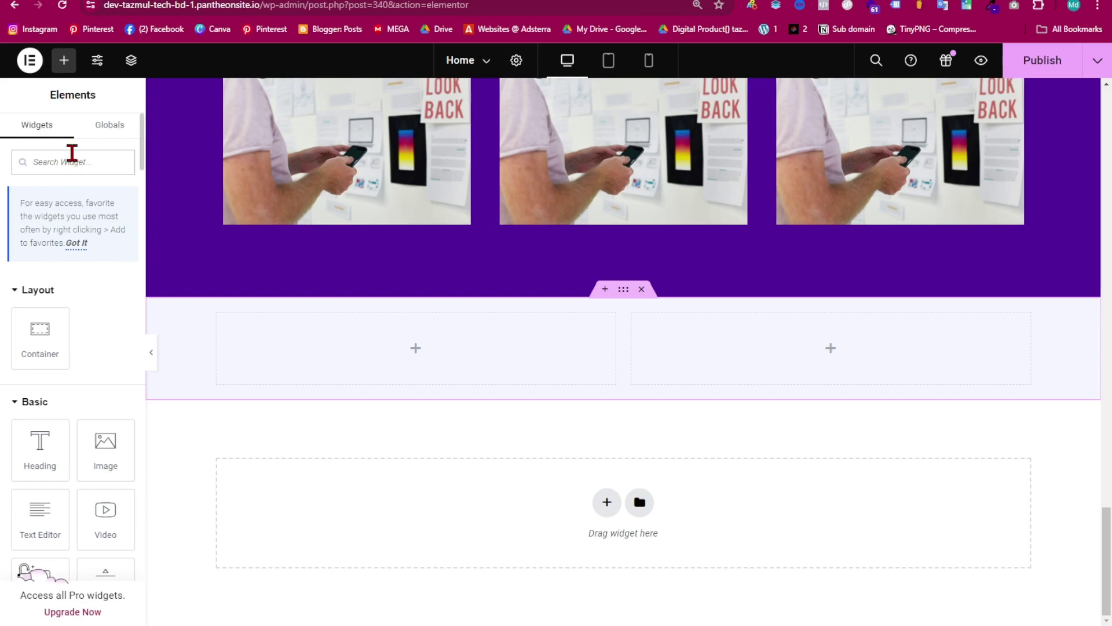
- Place a Fluent Forms widget in the right column showing the Demo 3 form
click(70, 160)
text(flu)
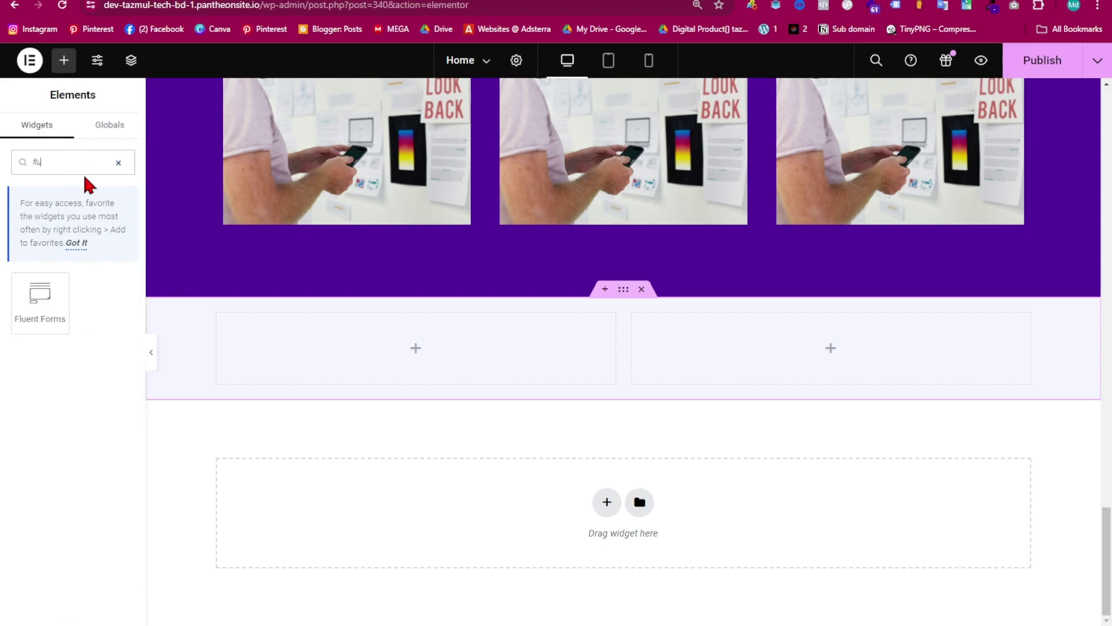
drag(40, 302, 799, 360)
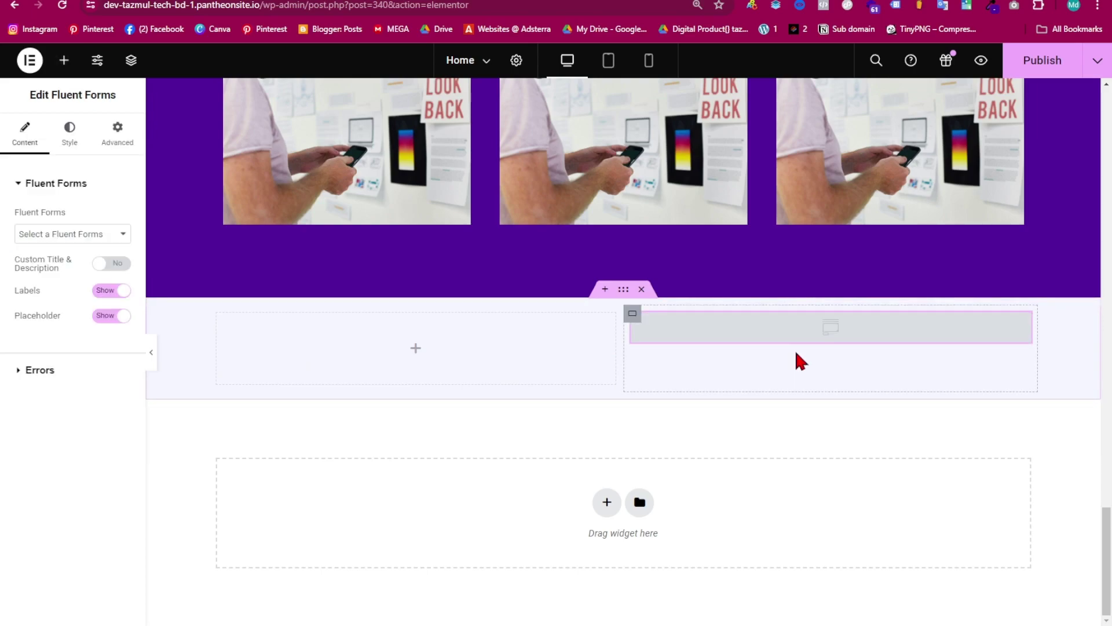
click(106, 234)
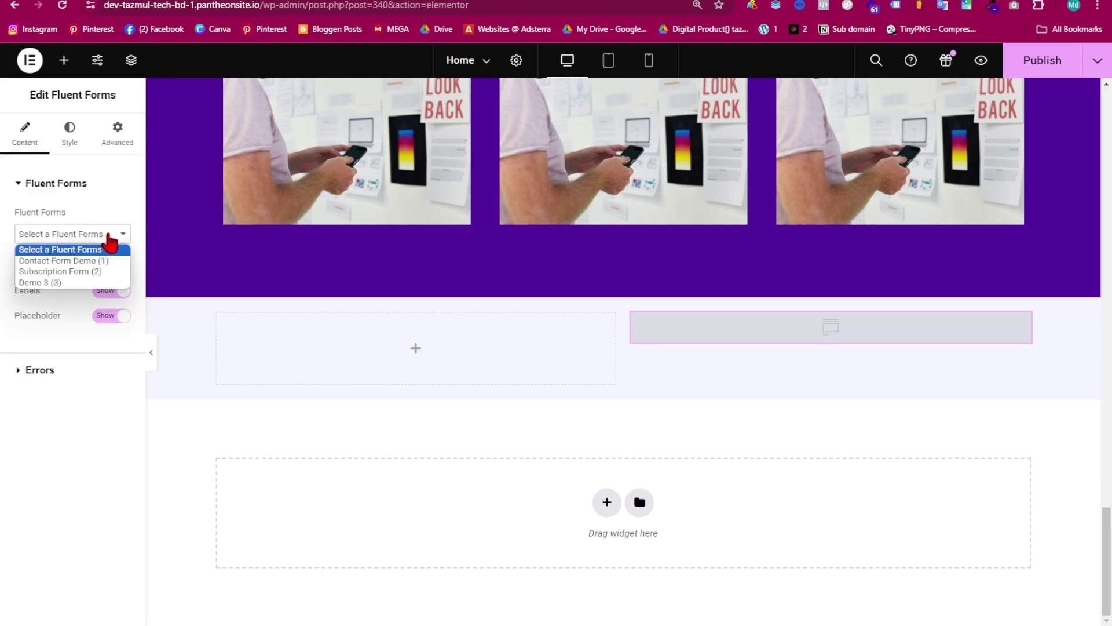
click(54, 283)
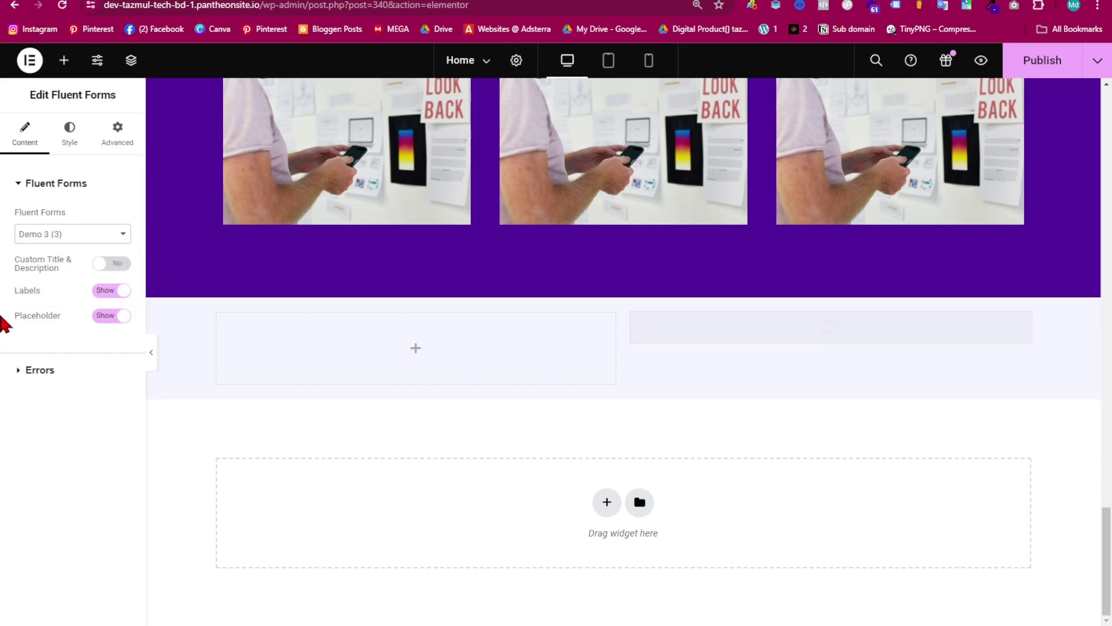
scroll(753, 400, down, 5)
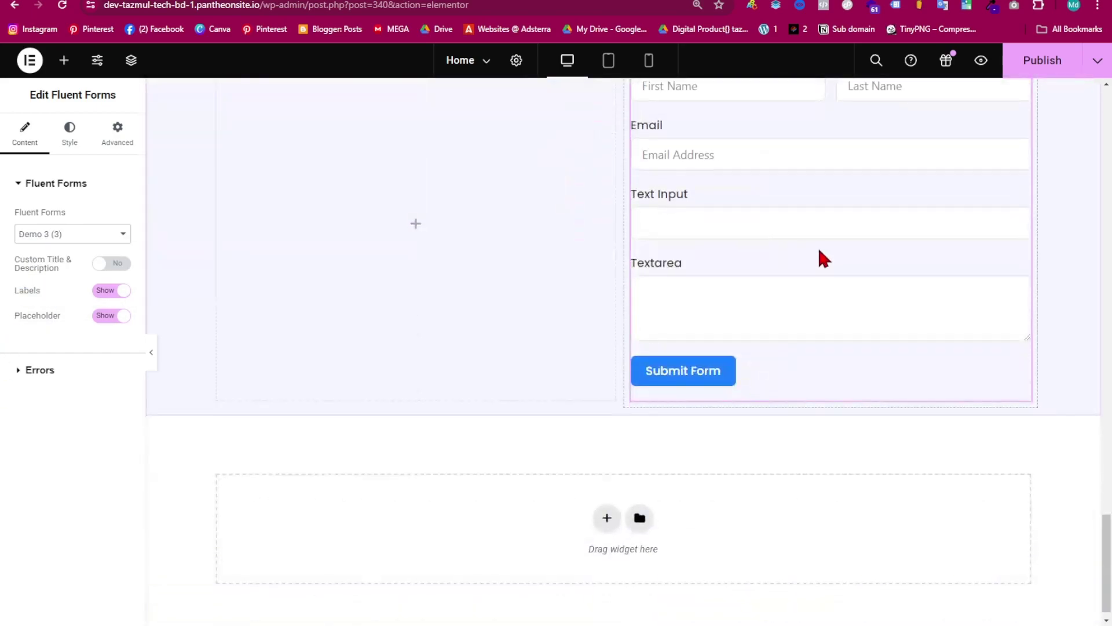
scroll(794, 269, up, 2)
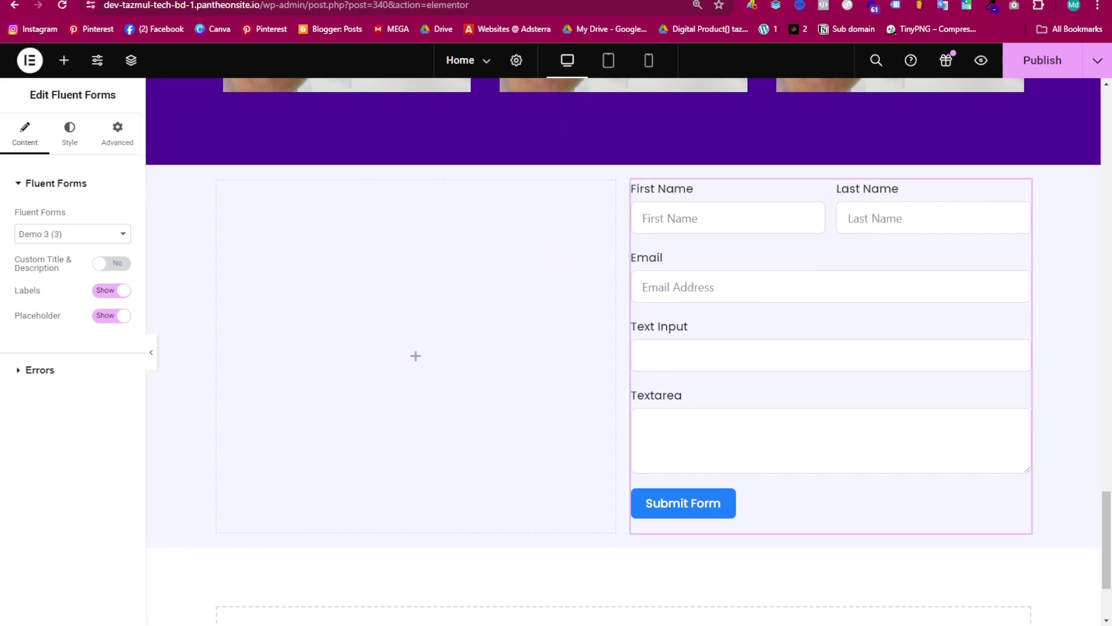
mouse_move(800, 625)
- Copy 'Lets work Together!' from the notes and add it as a heading in the left column
mouse_move(682, 625)
click(682, 573)
scroll(496, 422, down, 10)
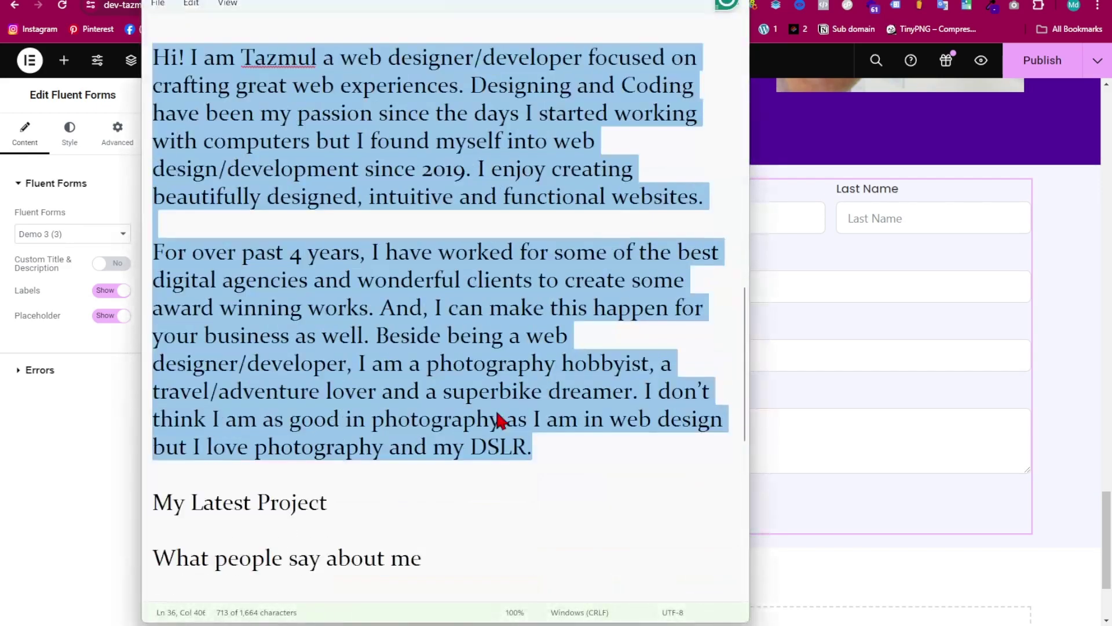
scroll(361, 351, down, 2)
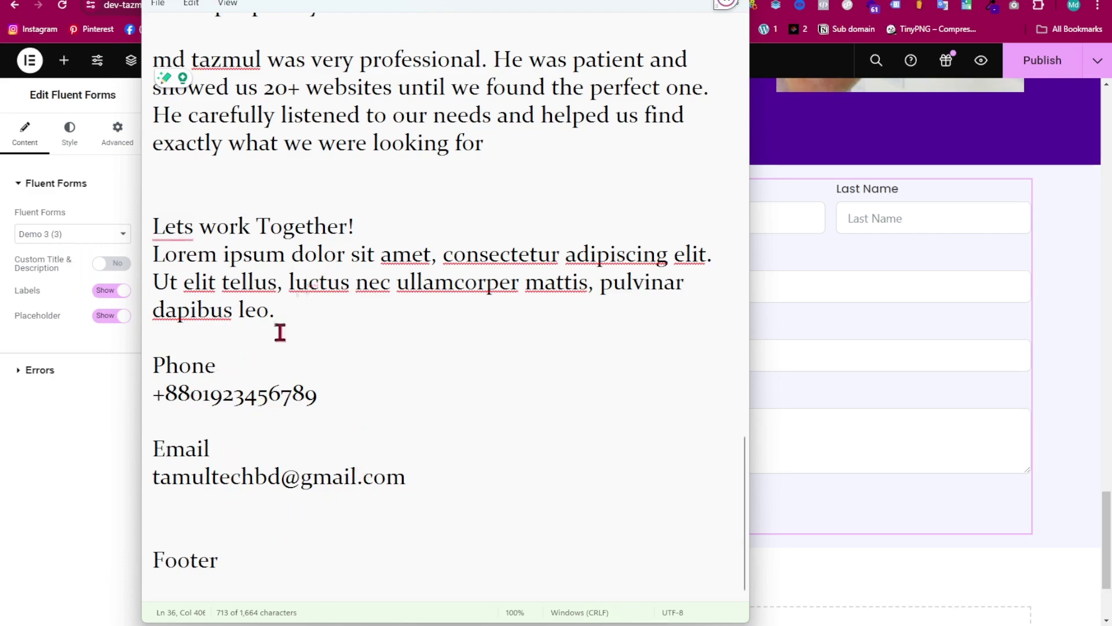
drag(286, 311, 128, 212)
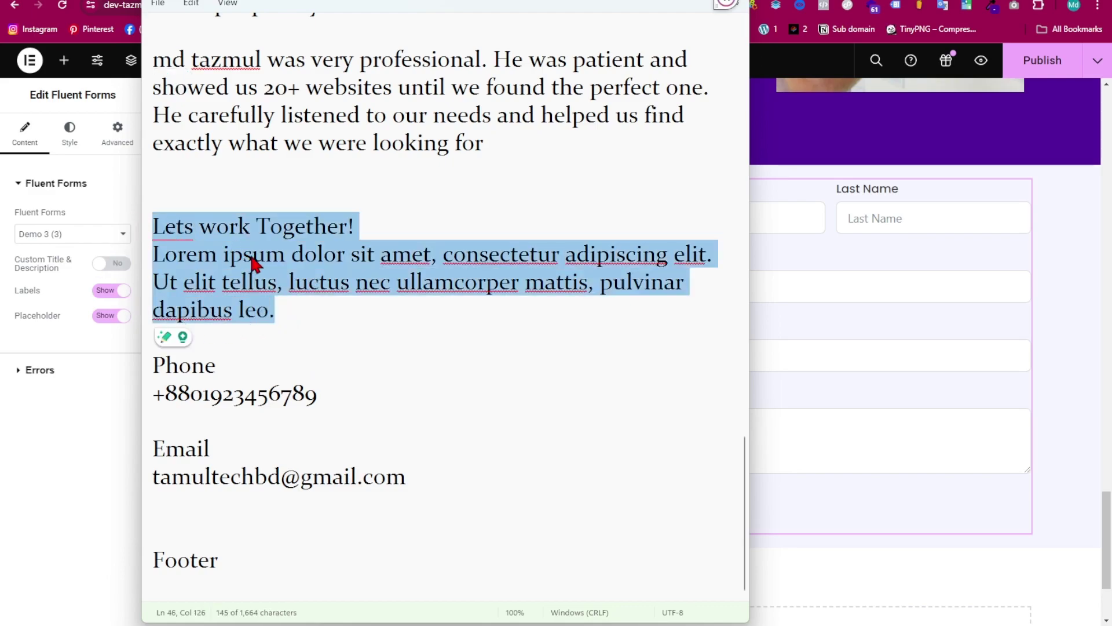
drag(367, 231, 148, 237)
click(85, 353)
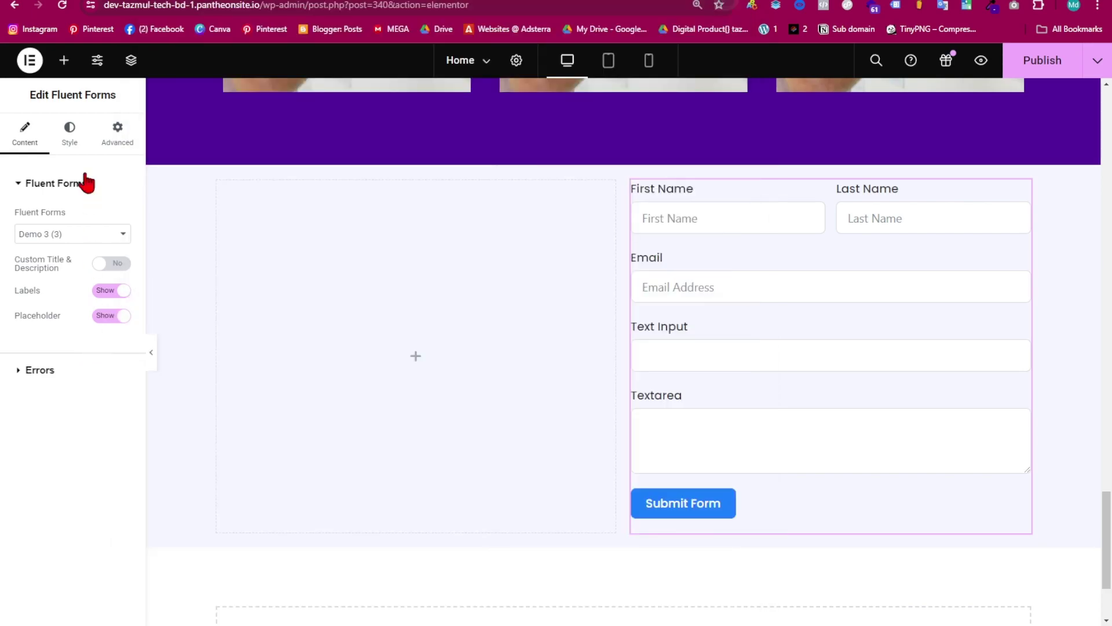
click(65, 62)
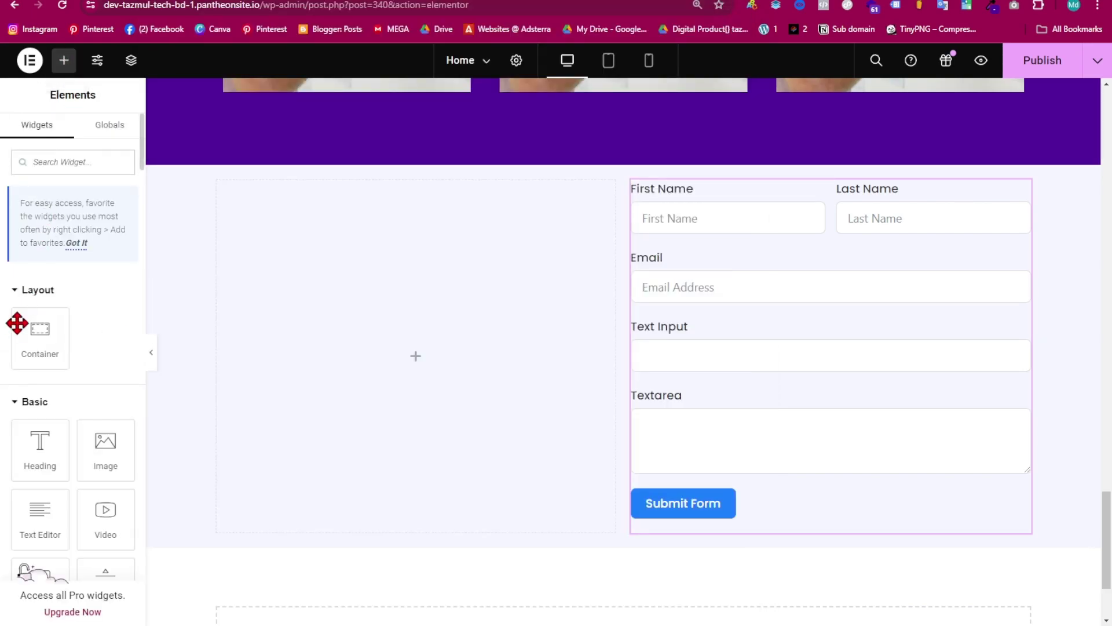
drag(34, 450, 303, 213)
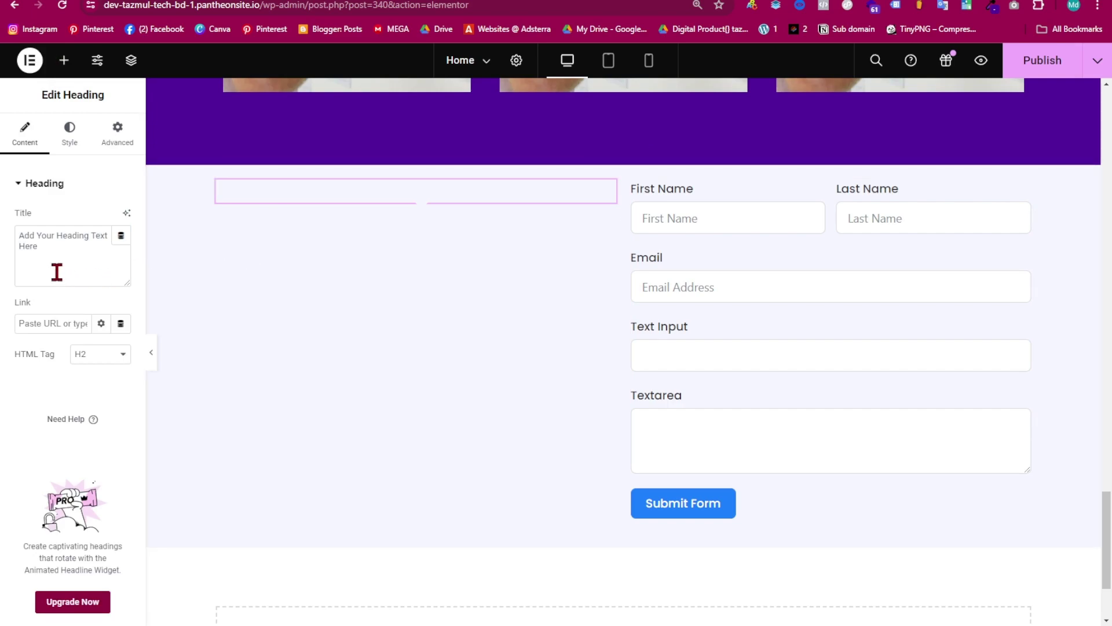
drag(54, 271, 7, 231)
key(BackSpace)
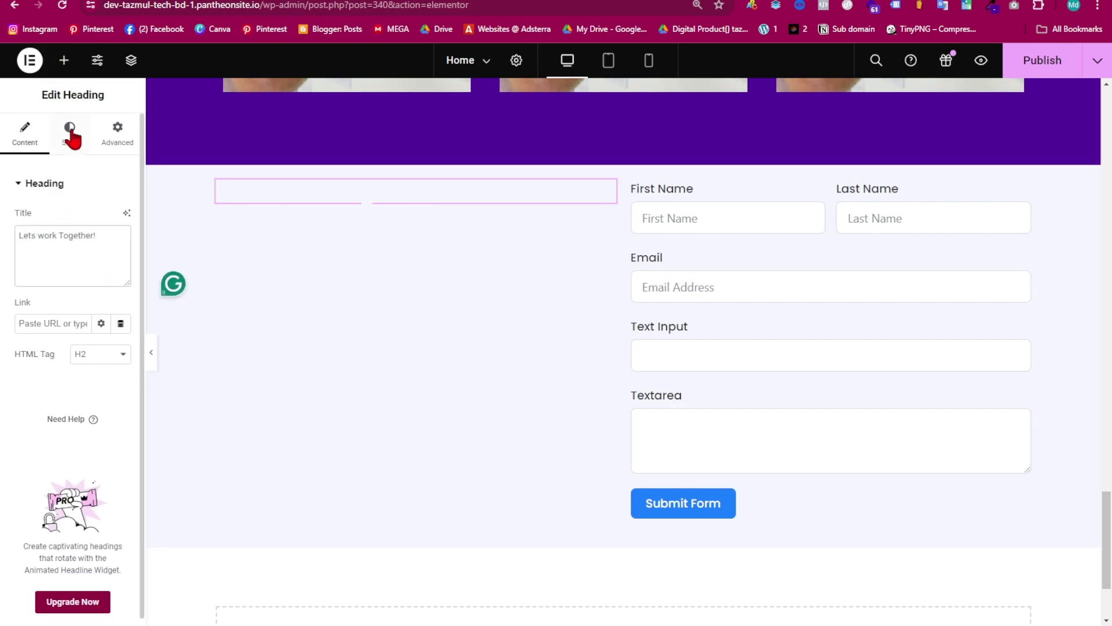
- Colour the heading purple from the global palette, size it 31 px, and add an empty heading below
click(69, 133)
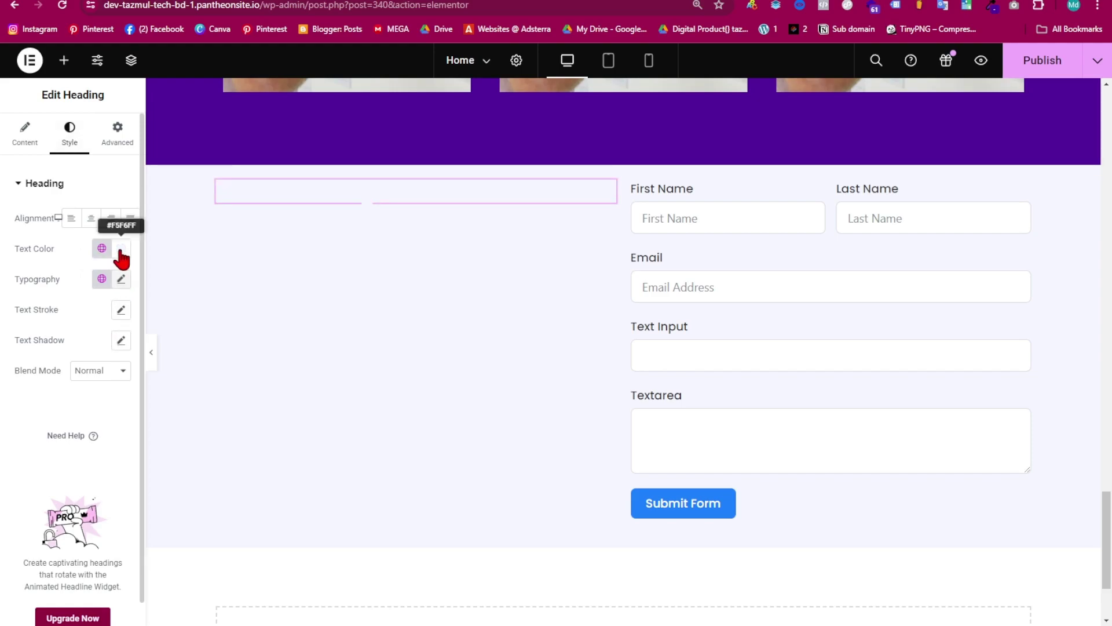
click(121, 251)
click(102, 250)
click(88, 318)
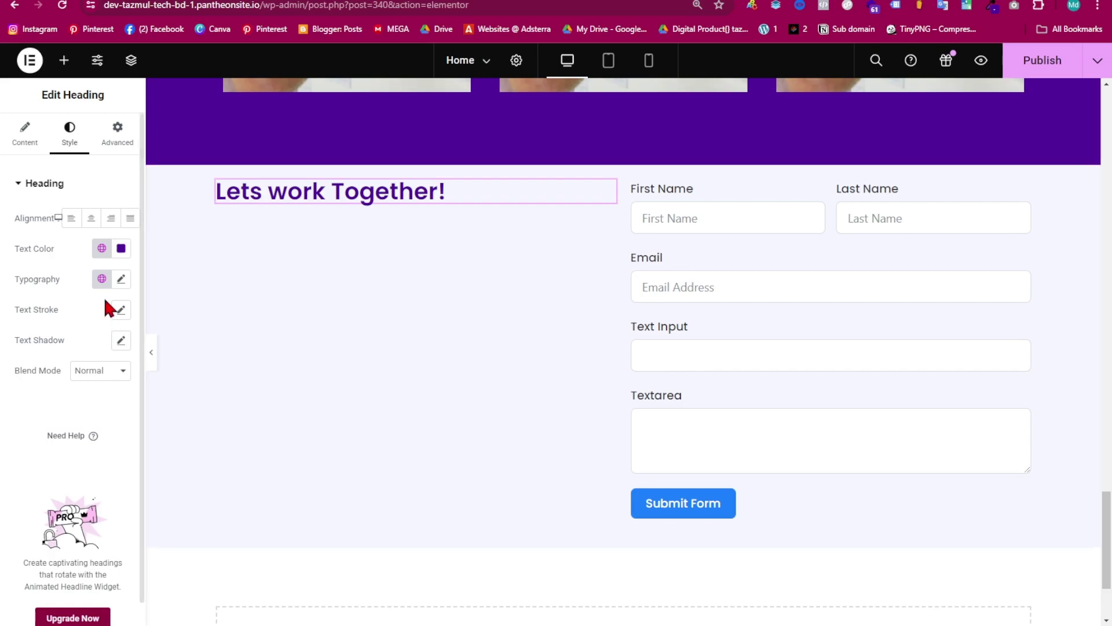
click(121, 281)
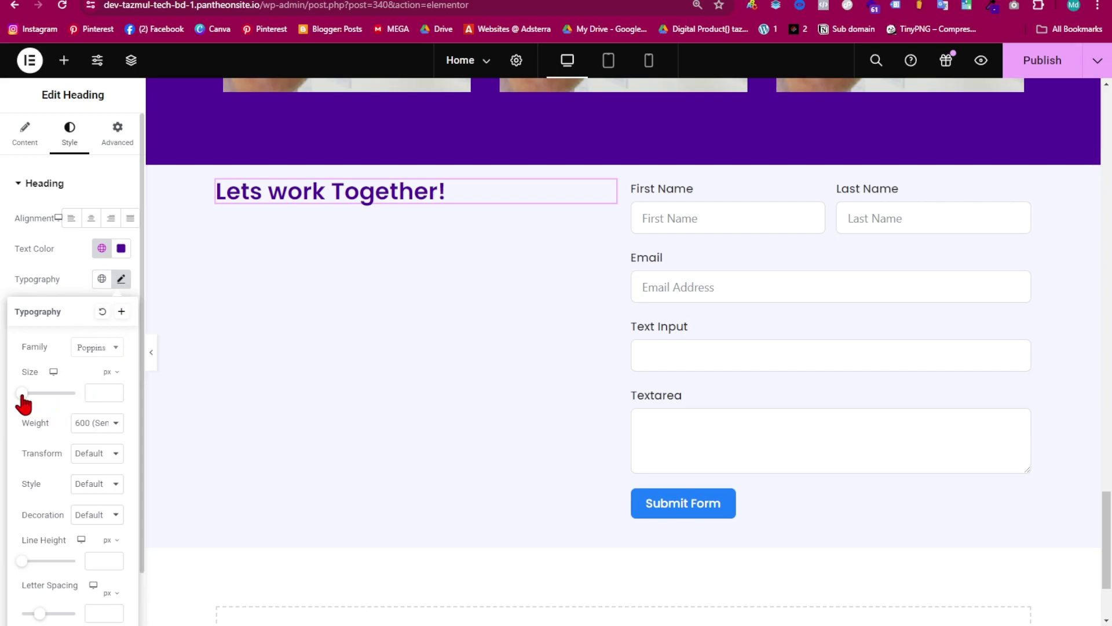
drag(18, 405, 31, 420)
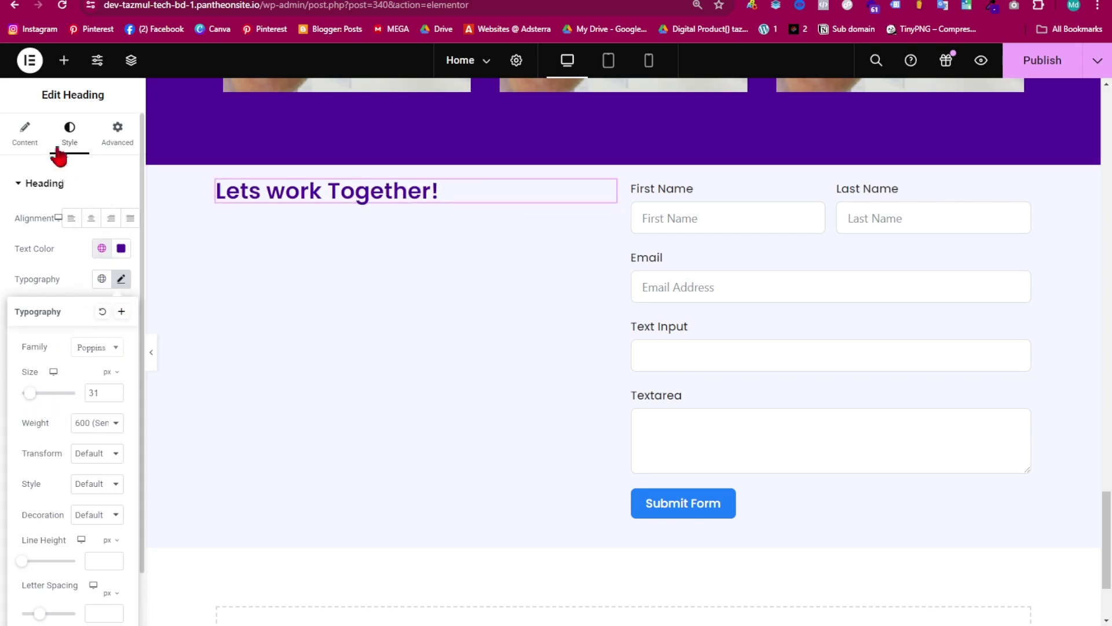
click(63, 60)
drag(54, 432, 305, 201)
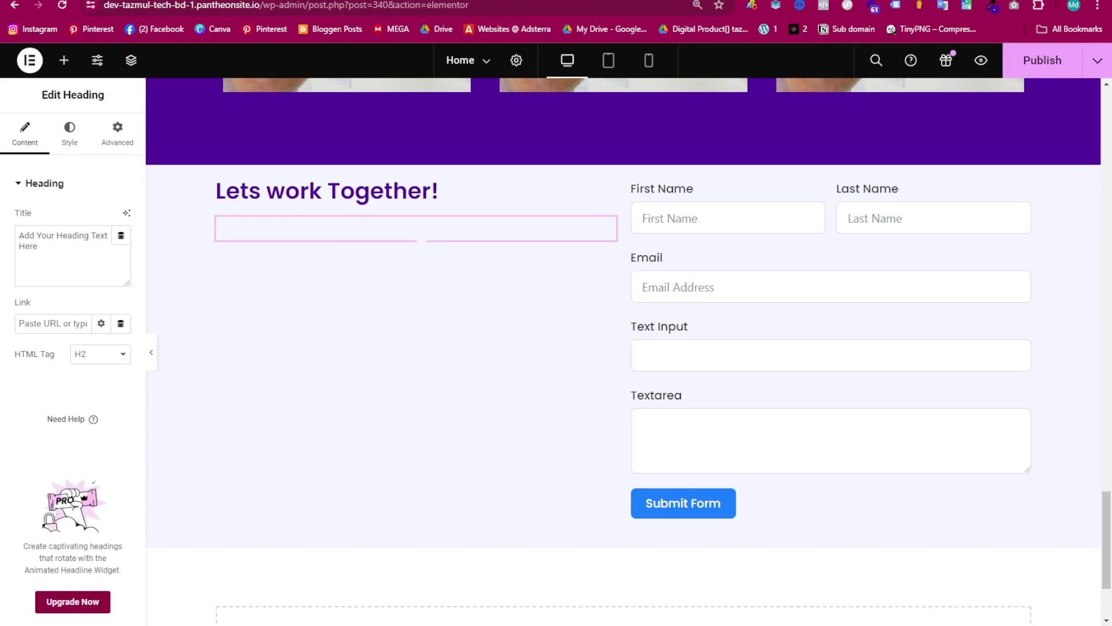
- Copy the Lorem ipsum paragraph from the notes and paste it as the second heading's title
mouse_move(684, 625)
click(689, 591)
drag(301, 318, 148, 258)
key(ctrl+c)
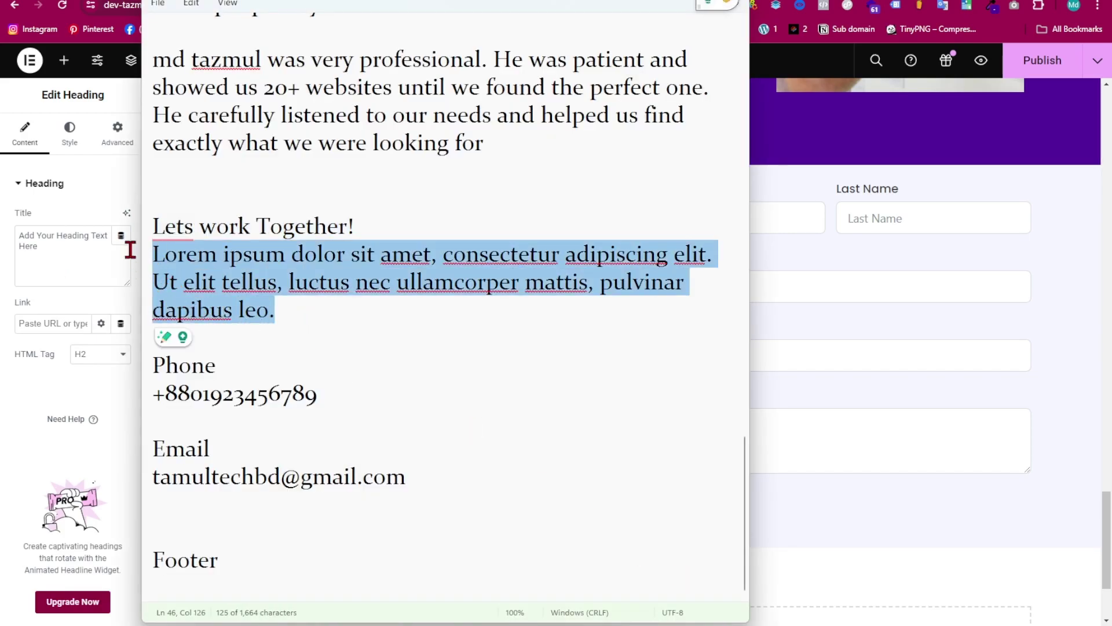
click(124, 211)
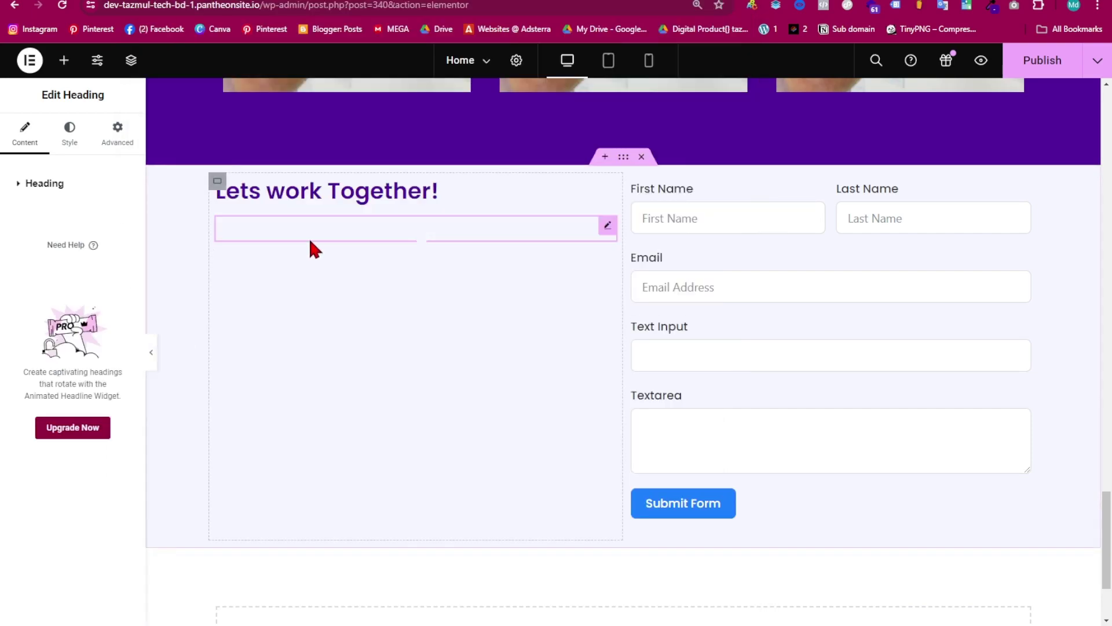
click(72, 185)
drag(61, 260, 7, 225)
key(ctrl+v)
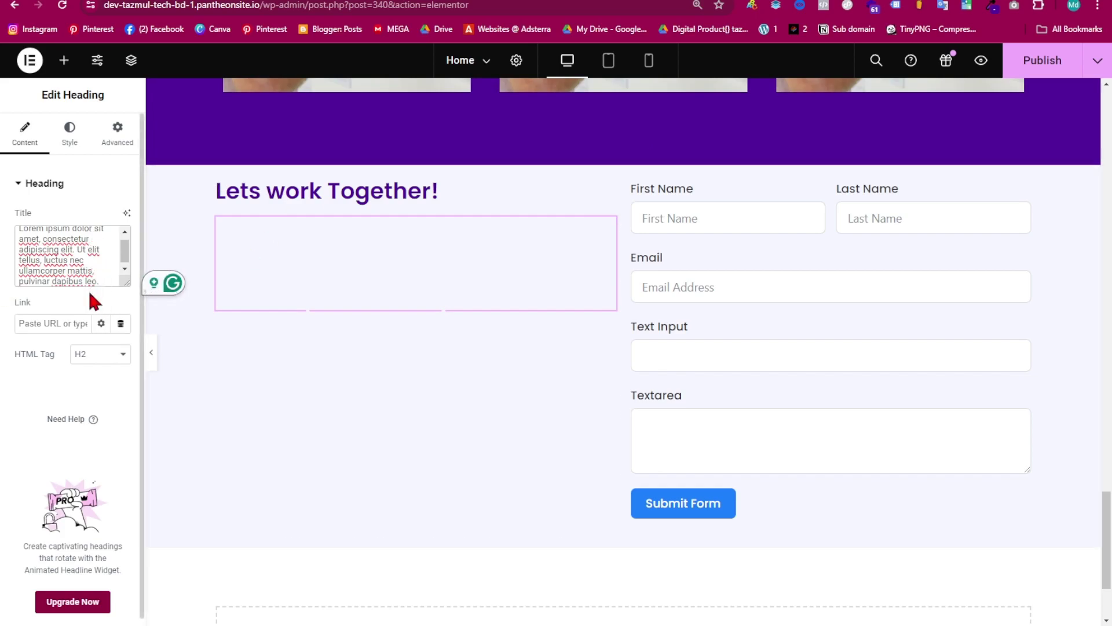
click(70, 138)
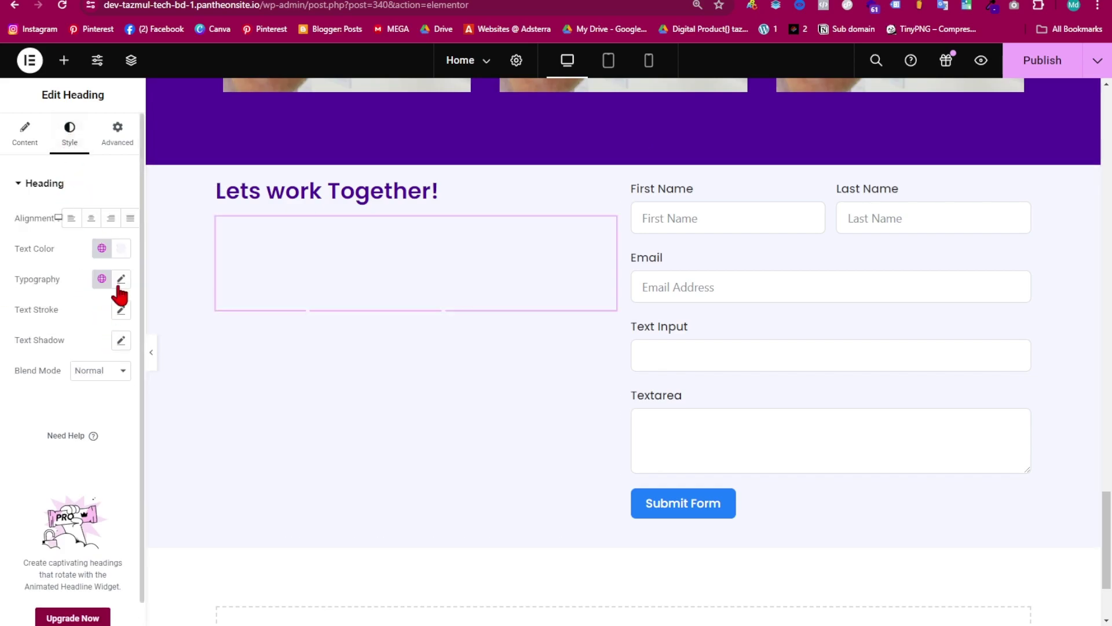
- Make the Lorem ipsum paragraph black, 17 px, at Normal 400 font weight
click(120, 251)
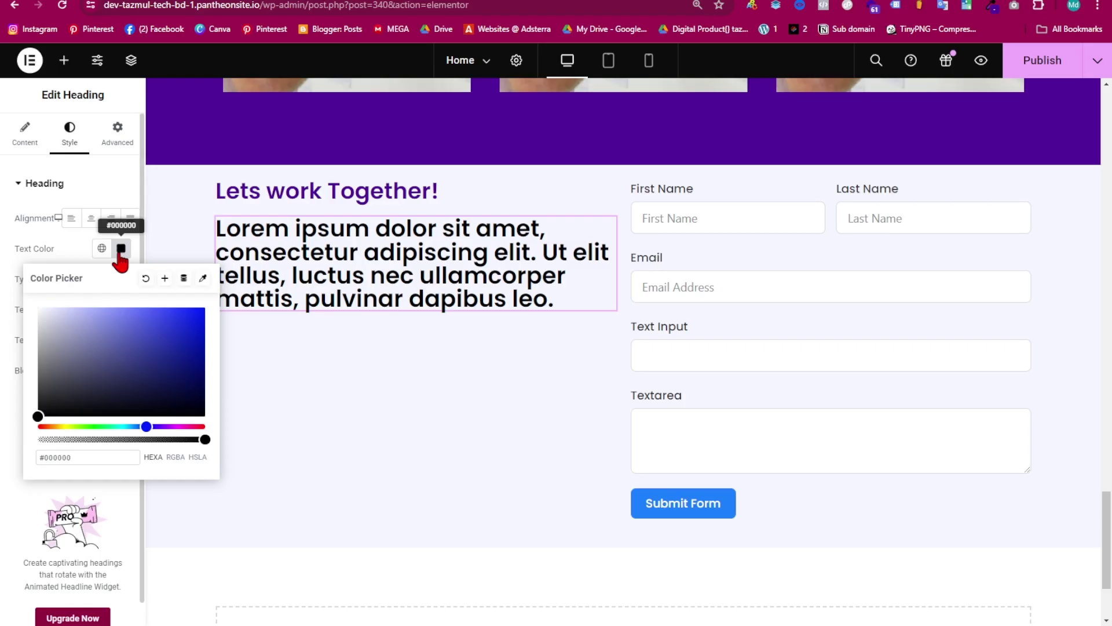
click(120, 255)
click(119, 282)
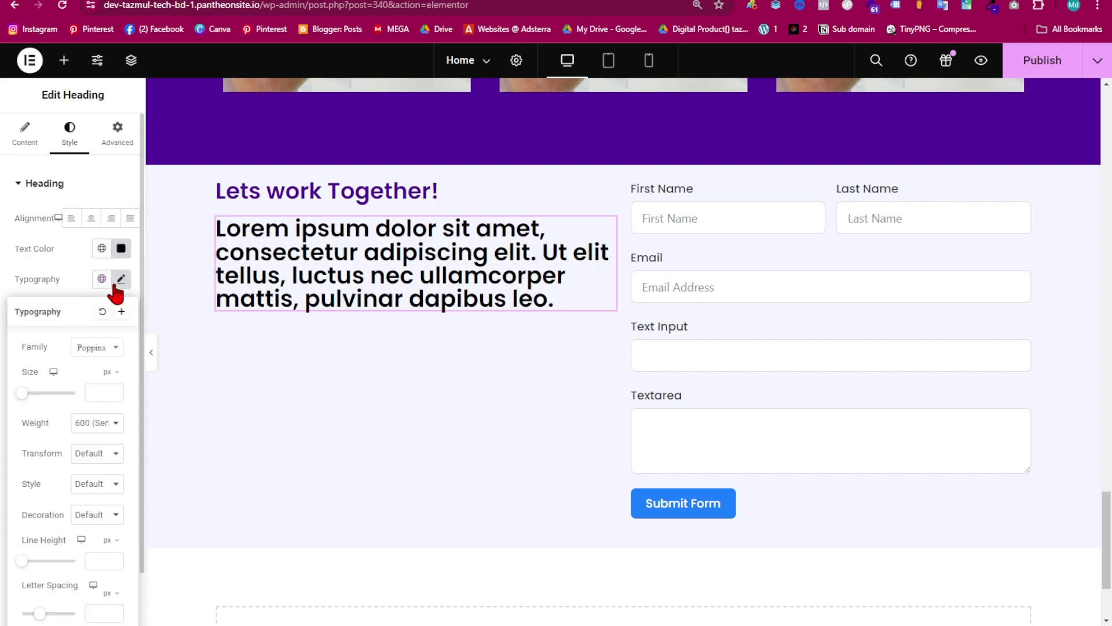
drag(23, 396, 26, 398)
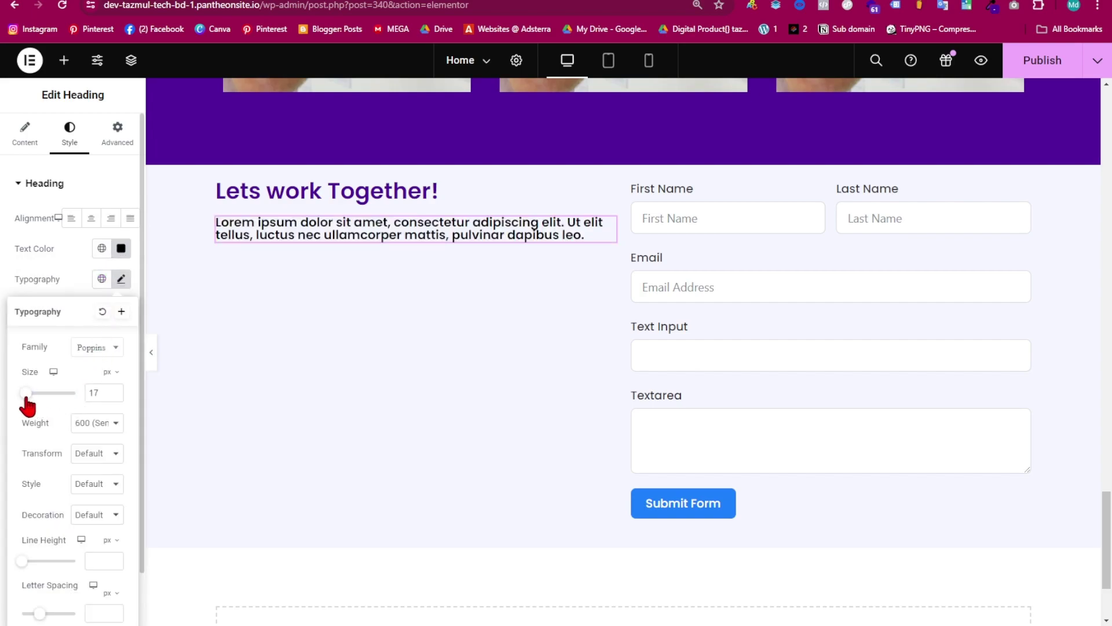
click(109, 431)
click(105, 461)
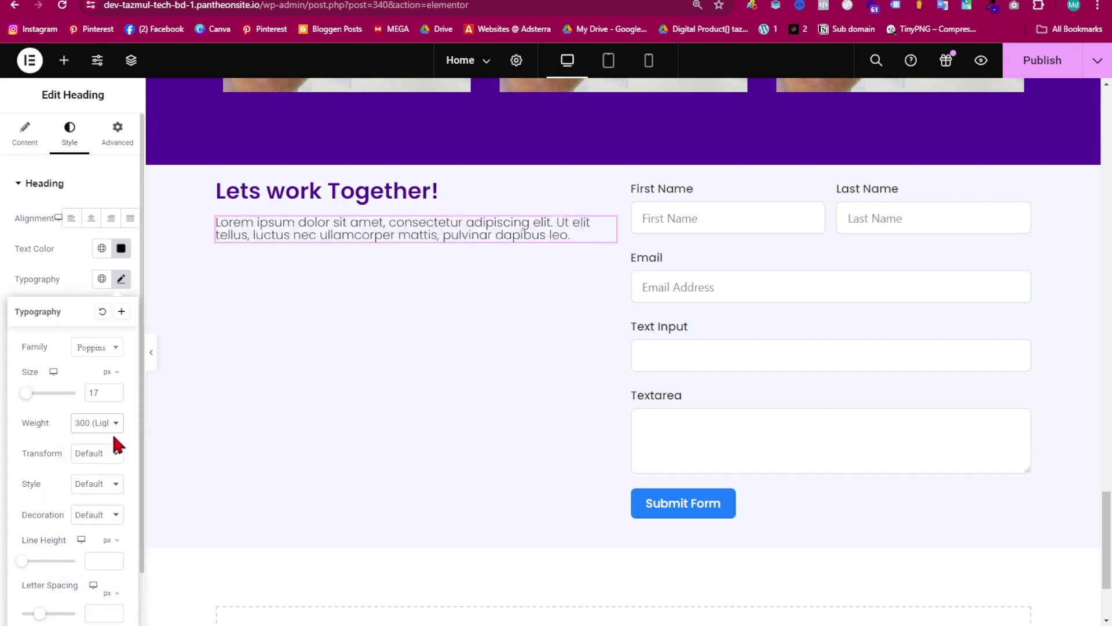
click(104, 433)
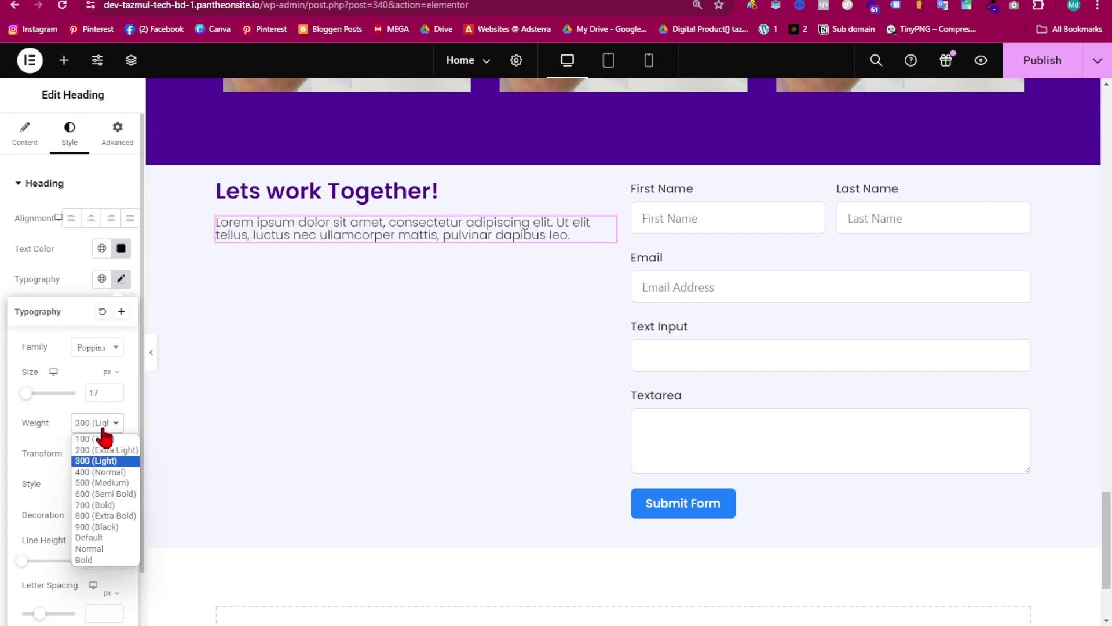
click(97, 470)
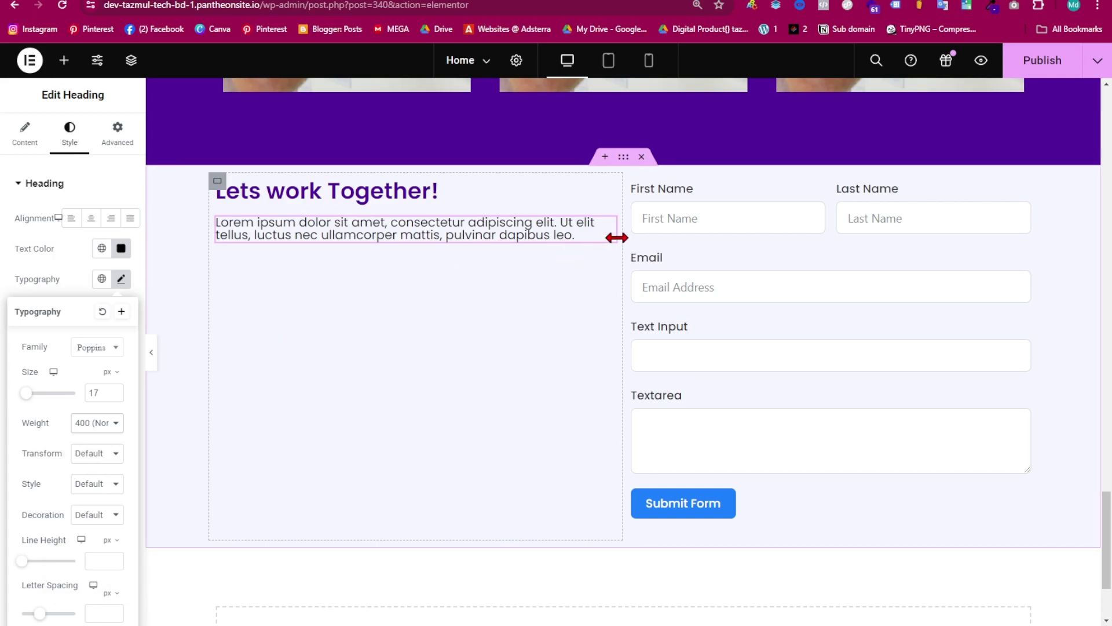
- Narrow the paragraph so it wraps over three lines and set the text container width to 50%
drag(617, 237, 552, 238)
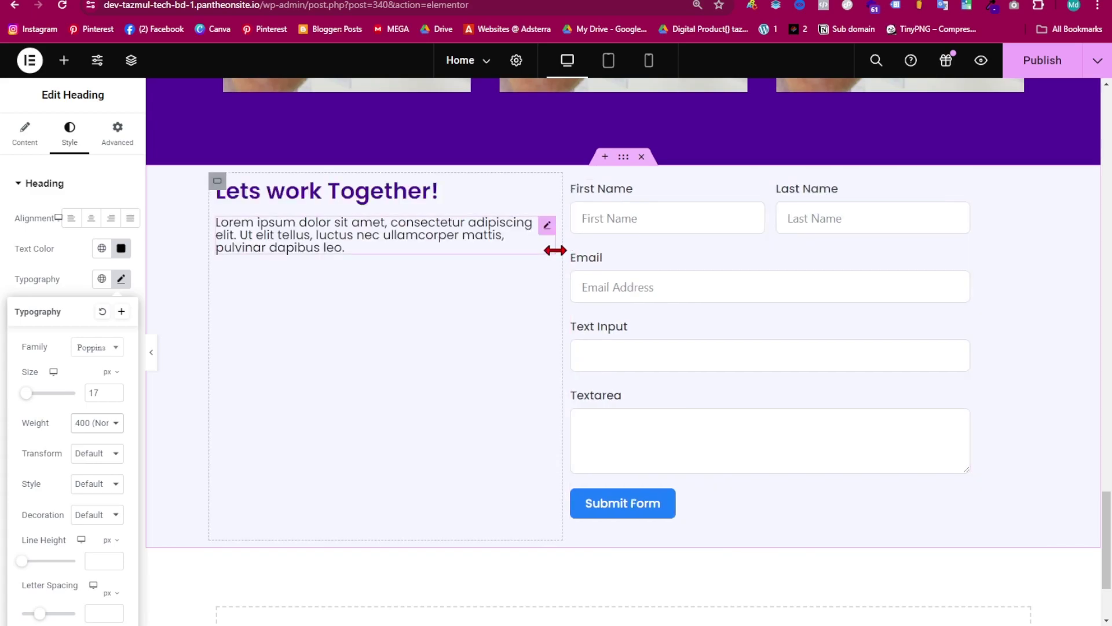
drag(555, 247, 523, 254)
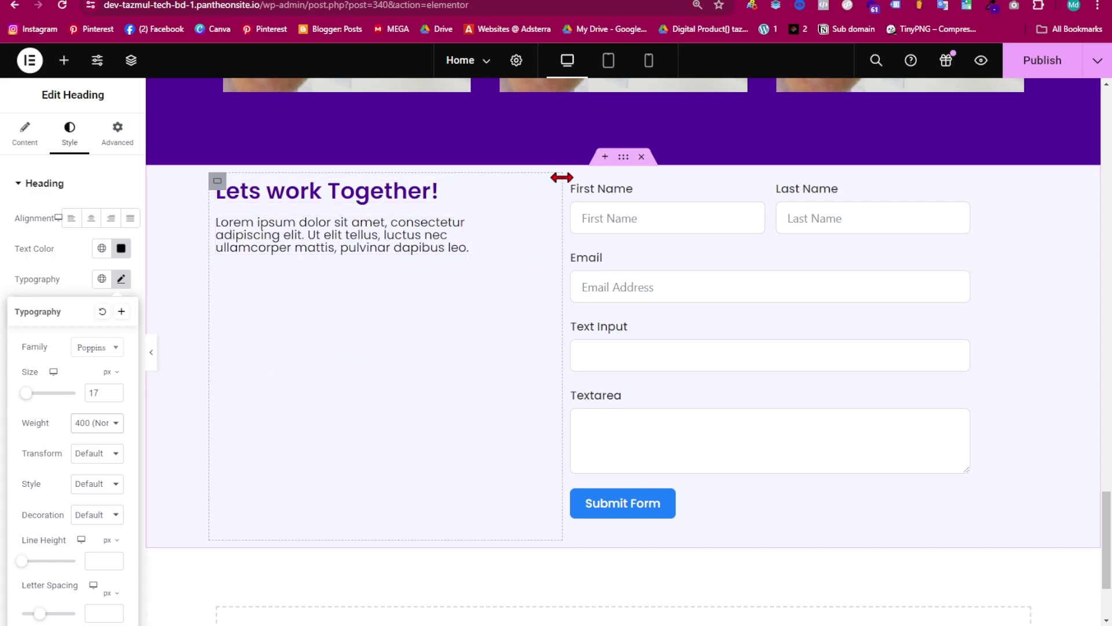
drag(561, 177, 637, 182)
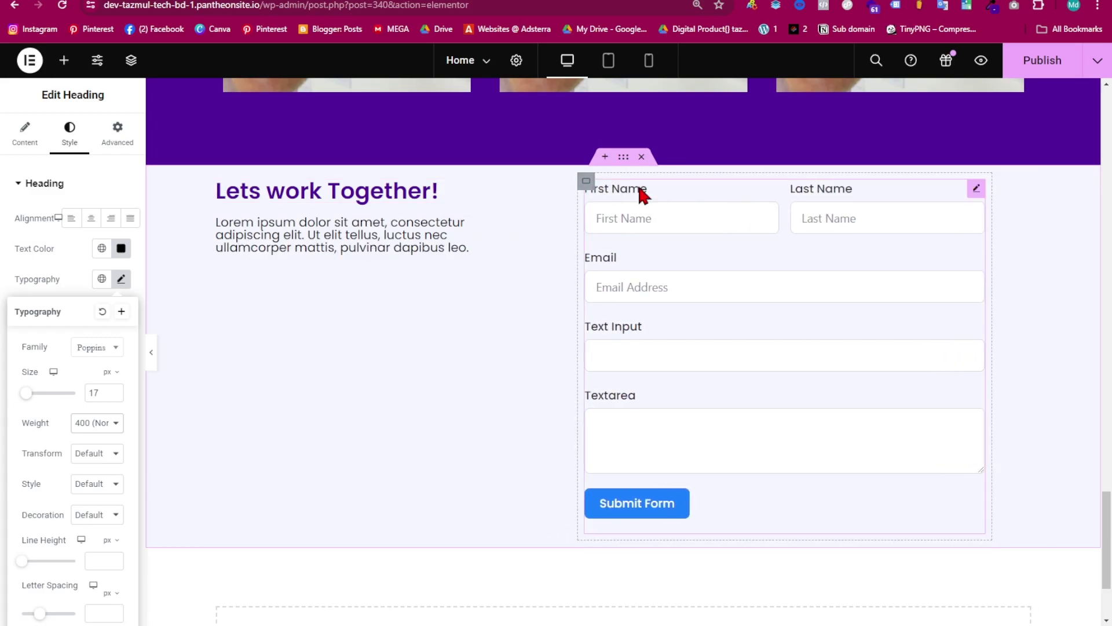
click(485, 227)
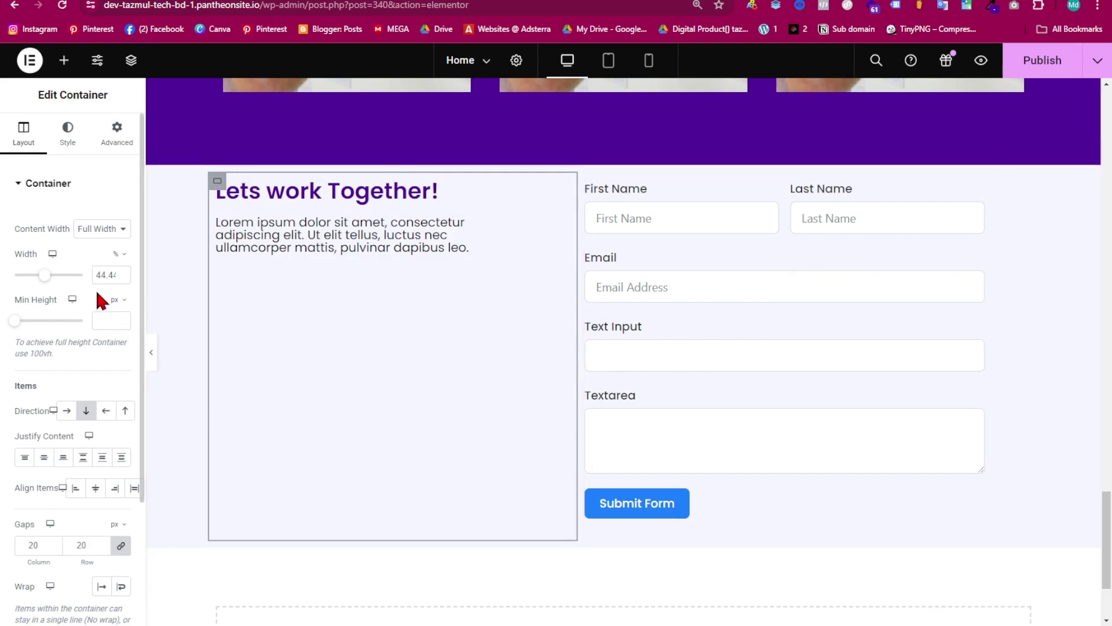
click(122, 273)
click(123, 272)
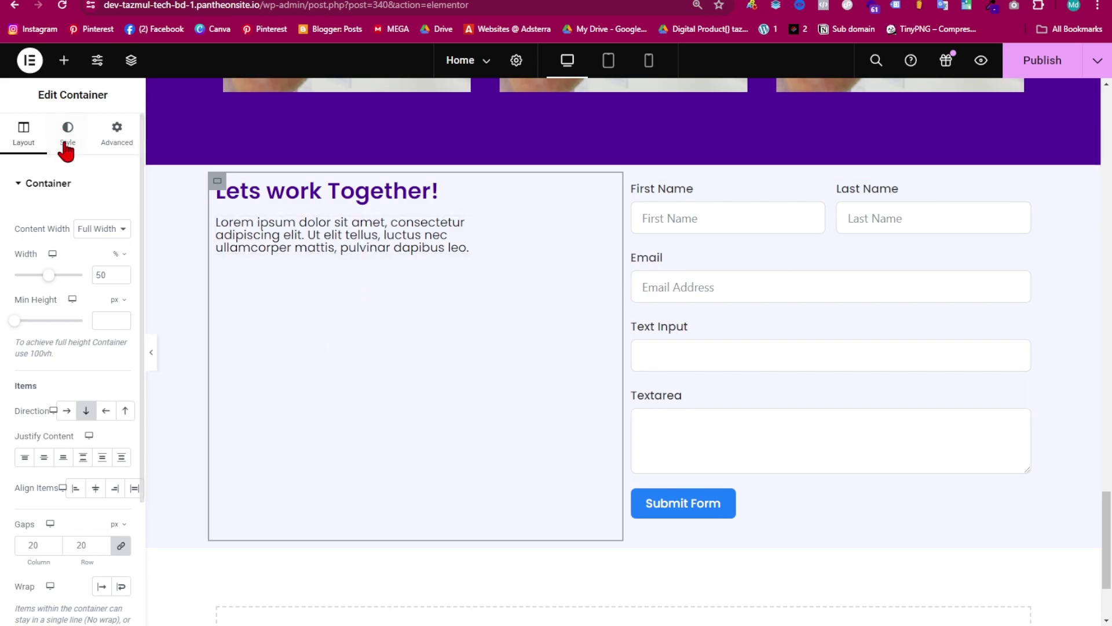
- Add an Icon Box below the paragraph with its icon removed, title 'phone' and the phone number as description
click(63, 60)
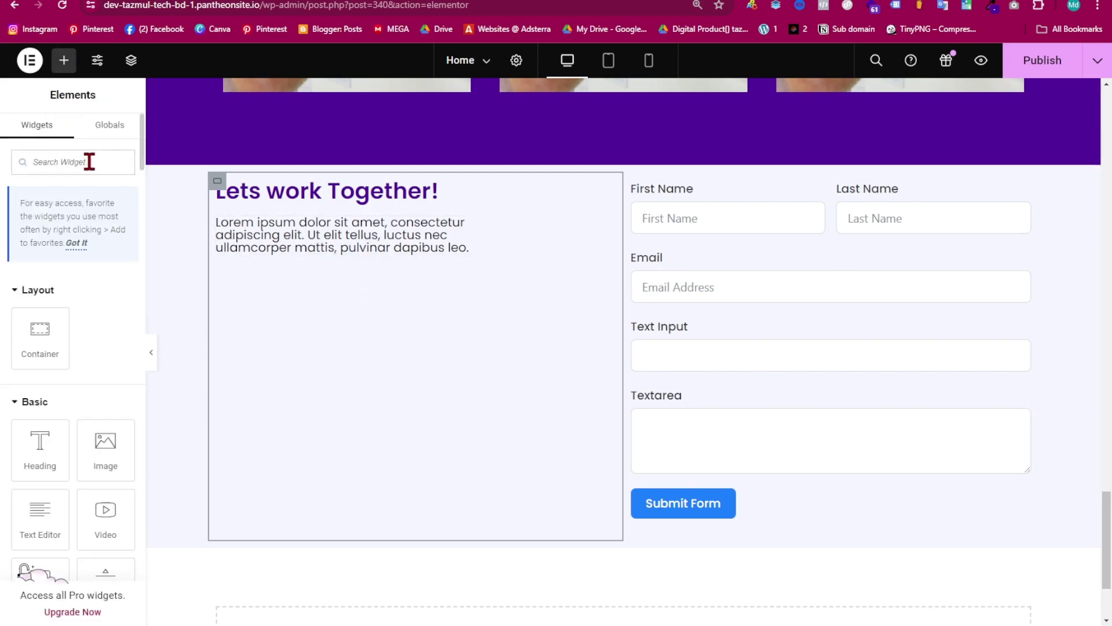
text(icon)
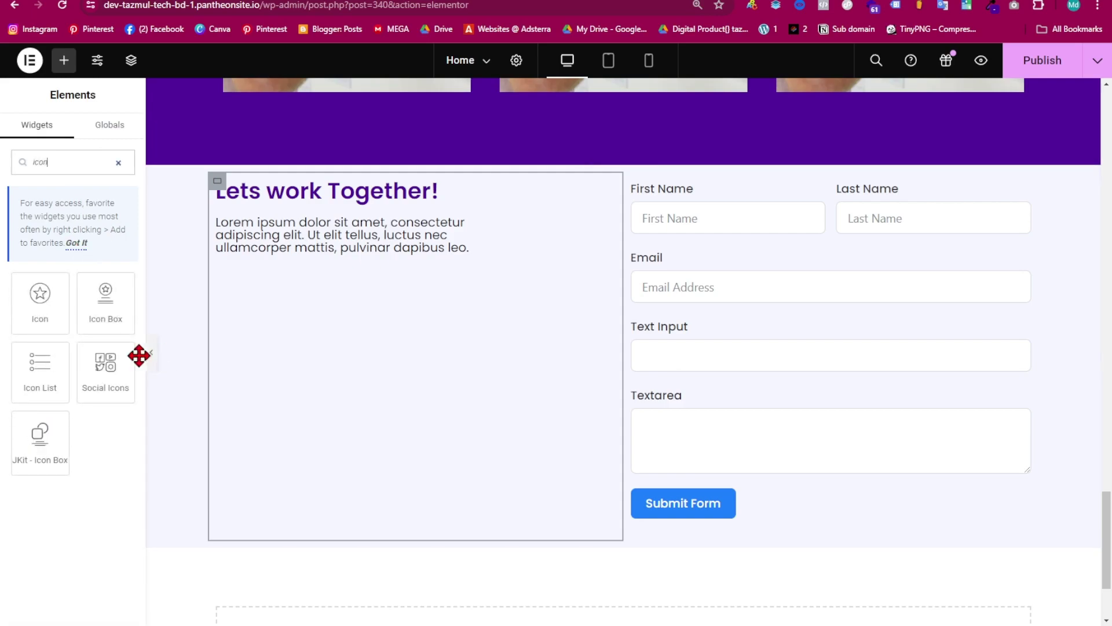
drag(105, 301, 276, 256)
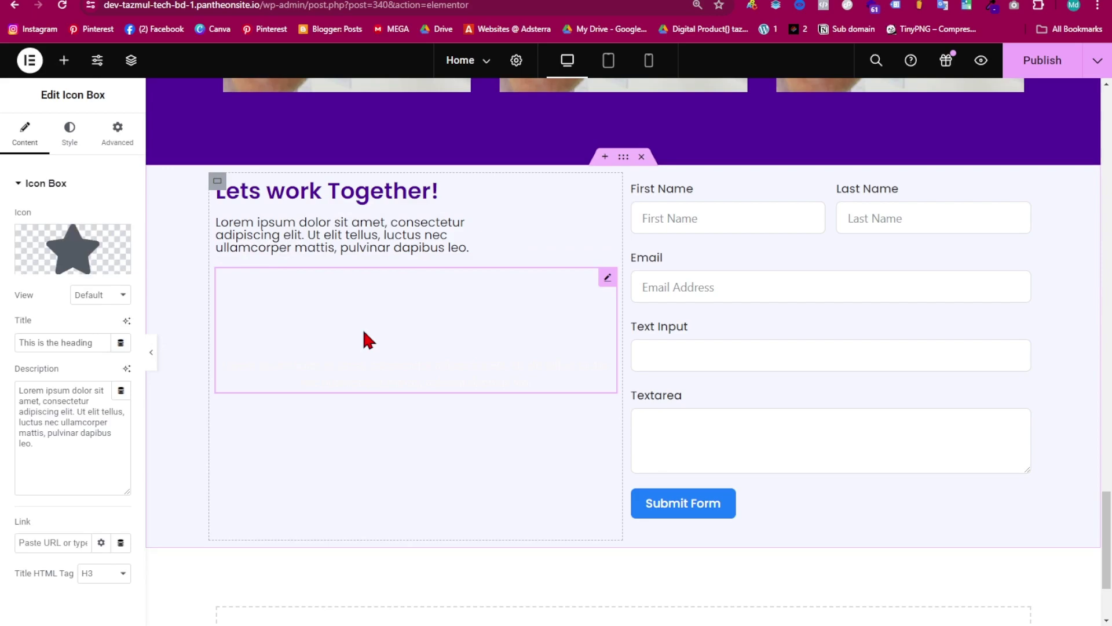
mouse_move(95, 266)
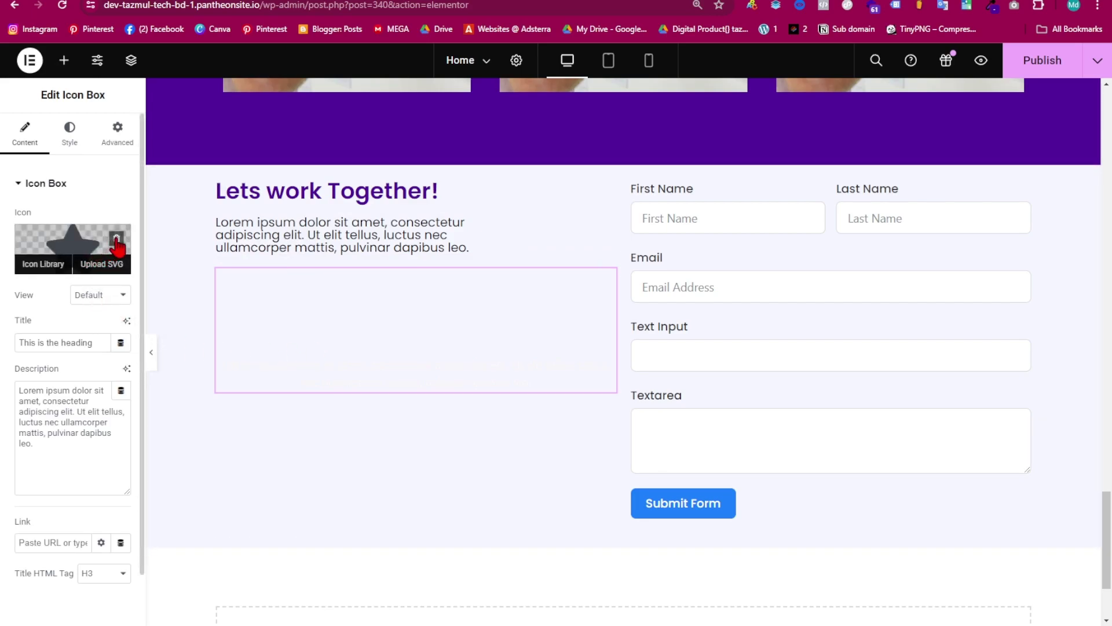
click(116, 240)
drag(92, 313, 3, 320)
key(BackSpace)
text(phon)
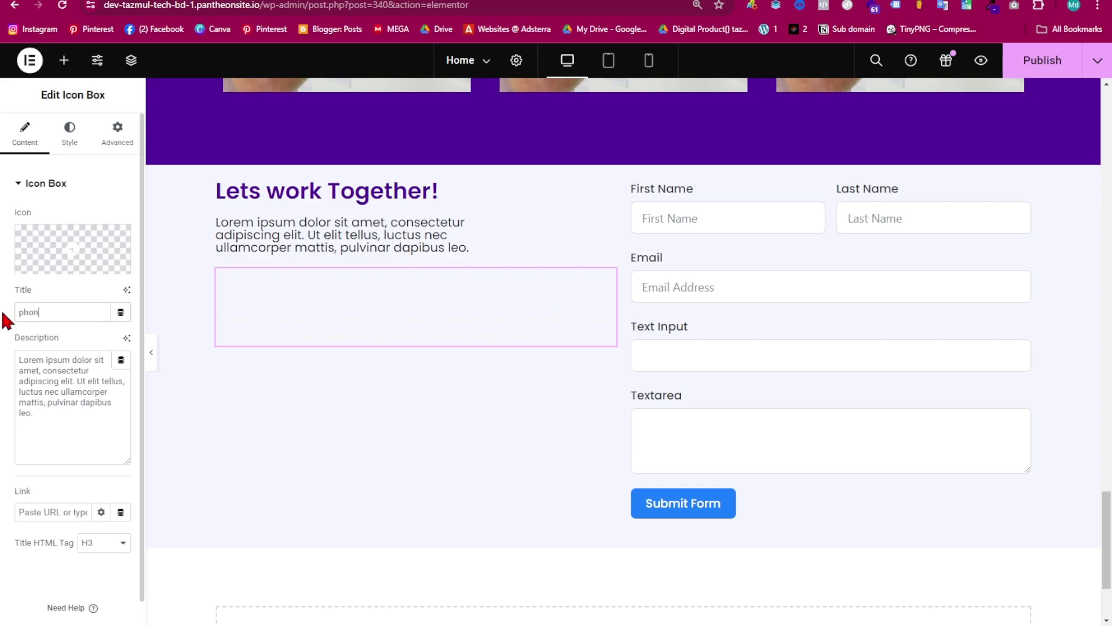
text(e)
drag(50, 450, 5, 373)
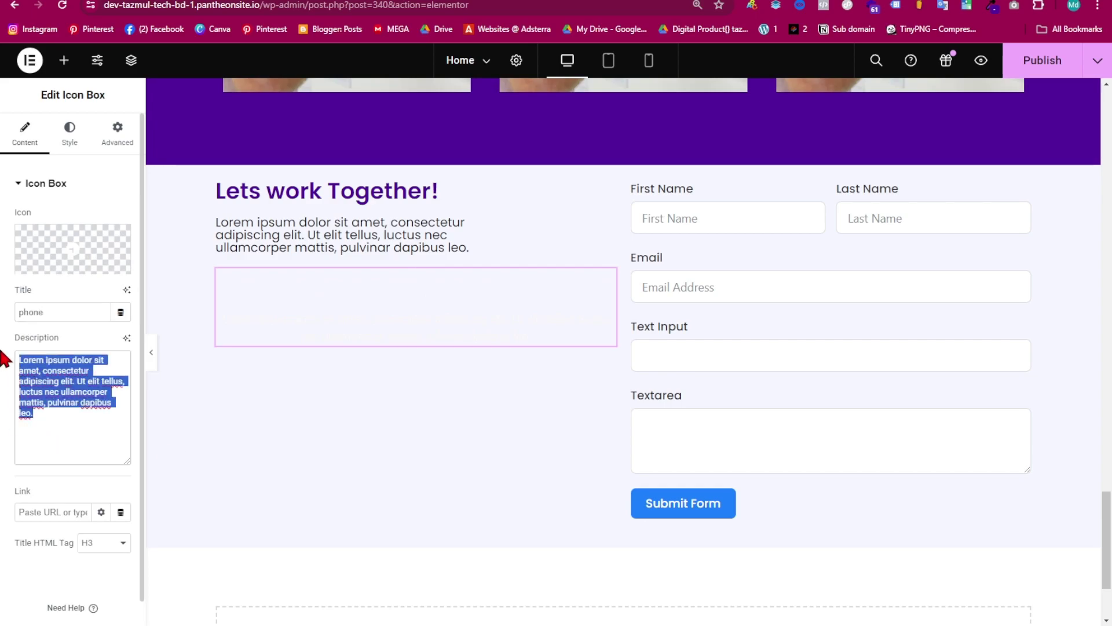
key(BackSpace)
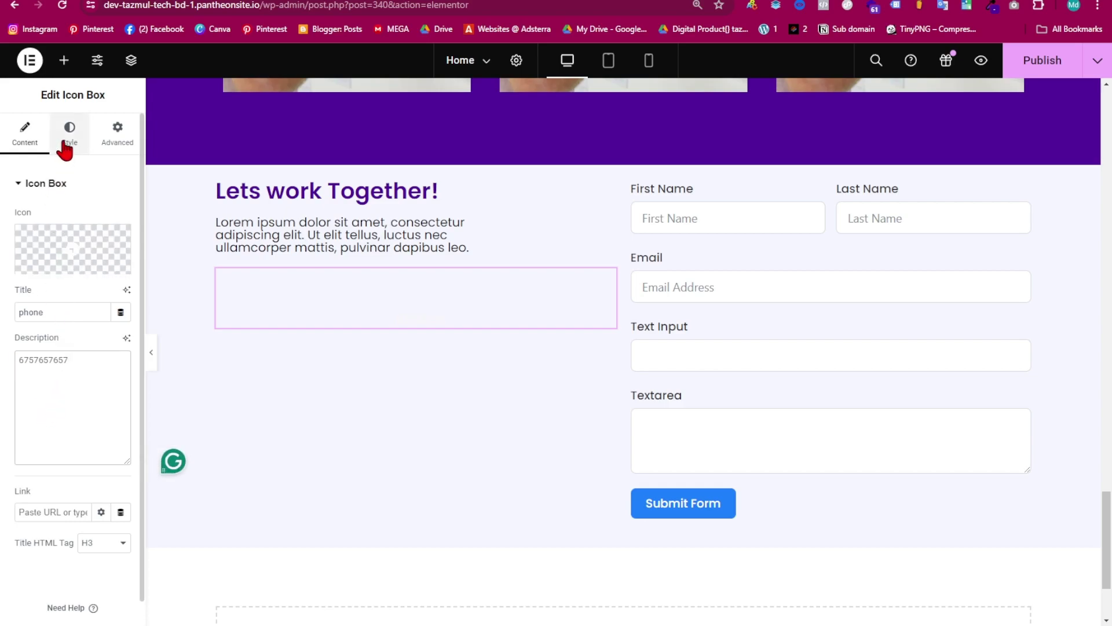
- Colour the phone box's title and description black and left-align the box content
click(63, 142)
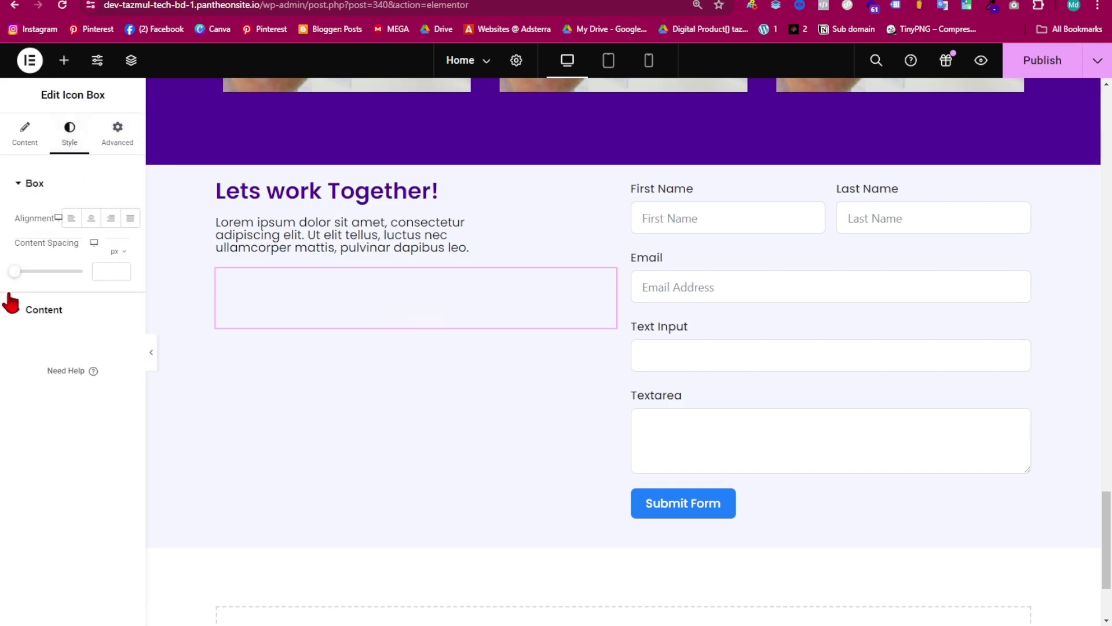
click(18, 308)
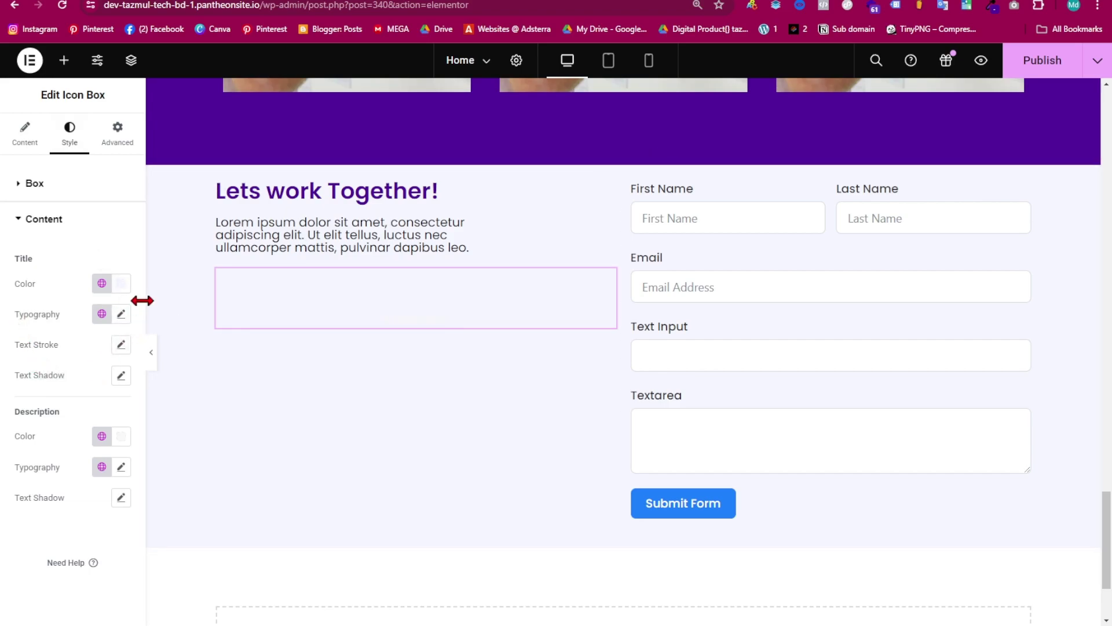
click(120, 296)
drag(85, 390, 122, 476)
click(119, 290)
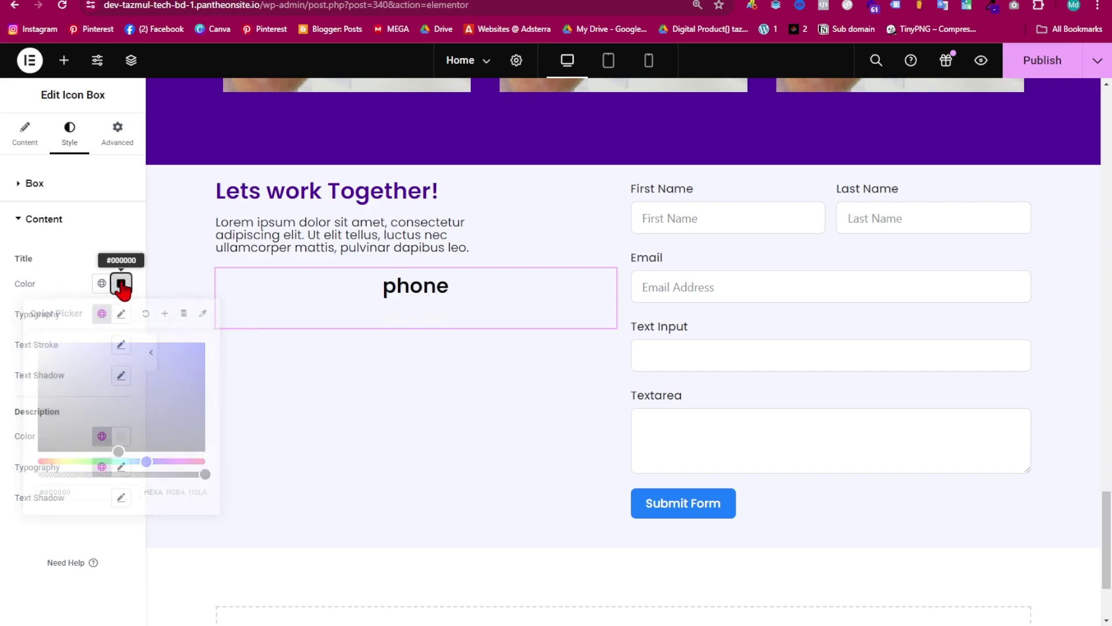
click(118, 438)
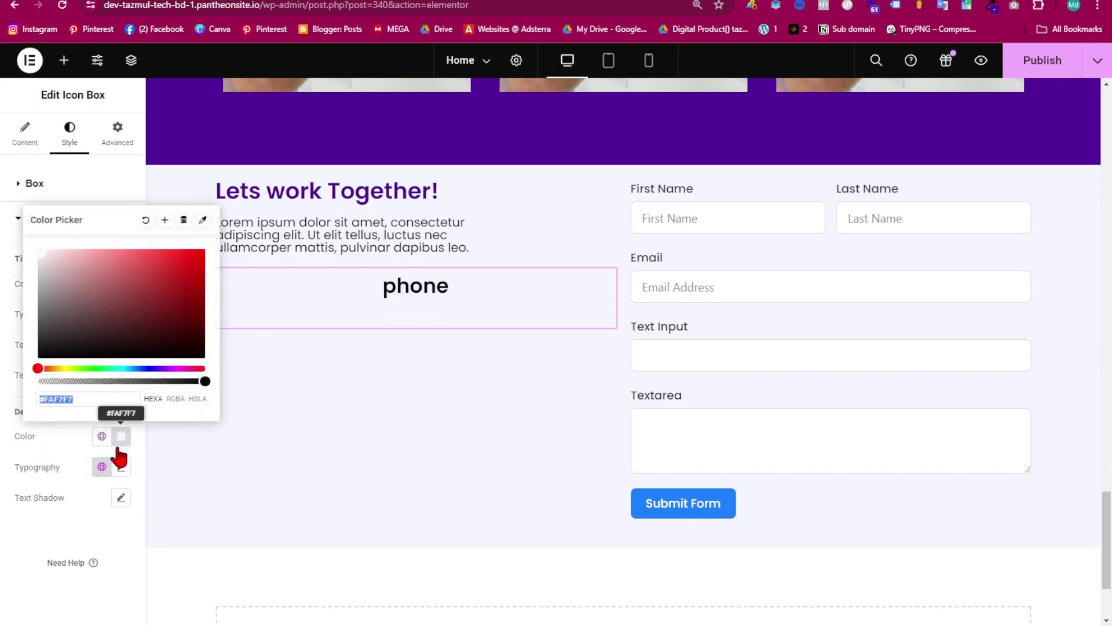
drag(112, 314, 43, 361)
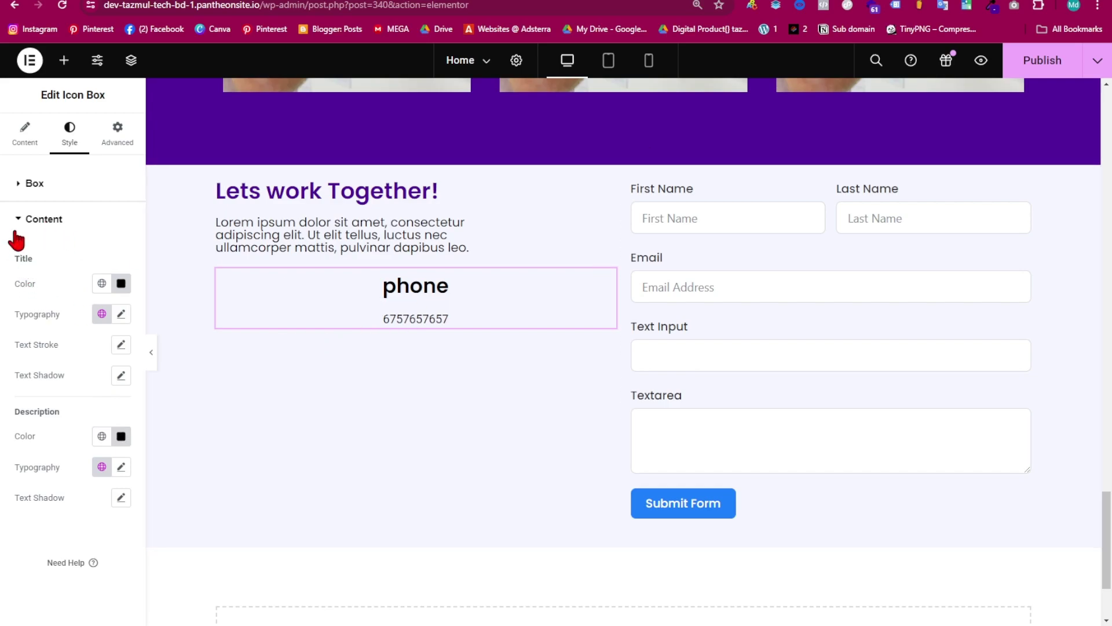
click(19, 221)
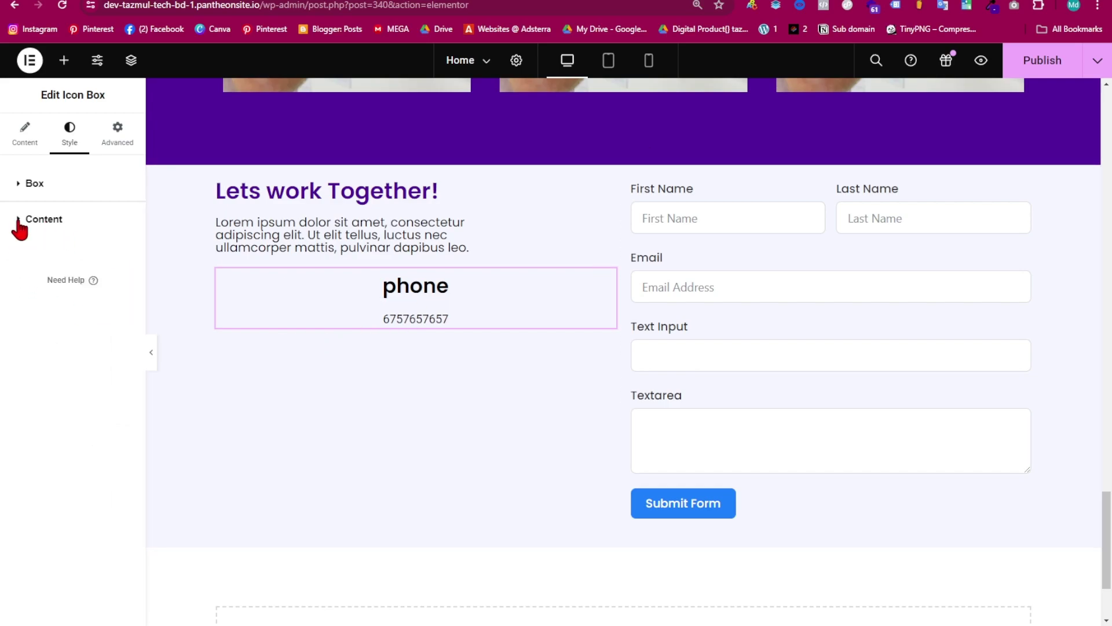
click(34, 185)
click(71, 219)
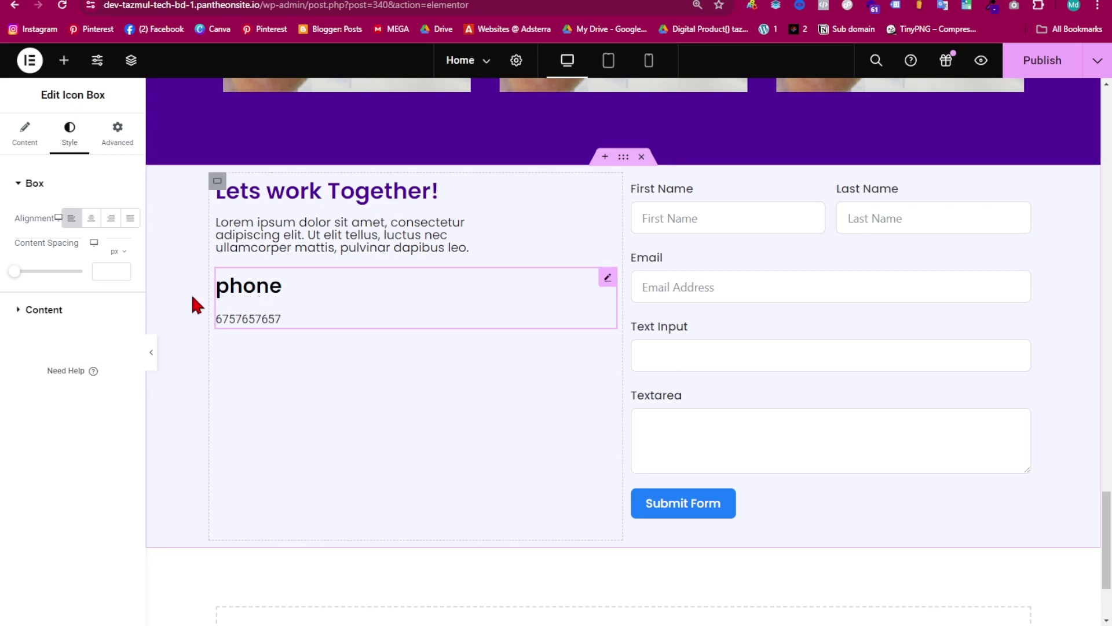
- Capitalise the icon box title to 'Phone' and prefix the number with +880
click(25, 135)
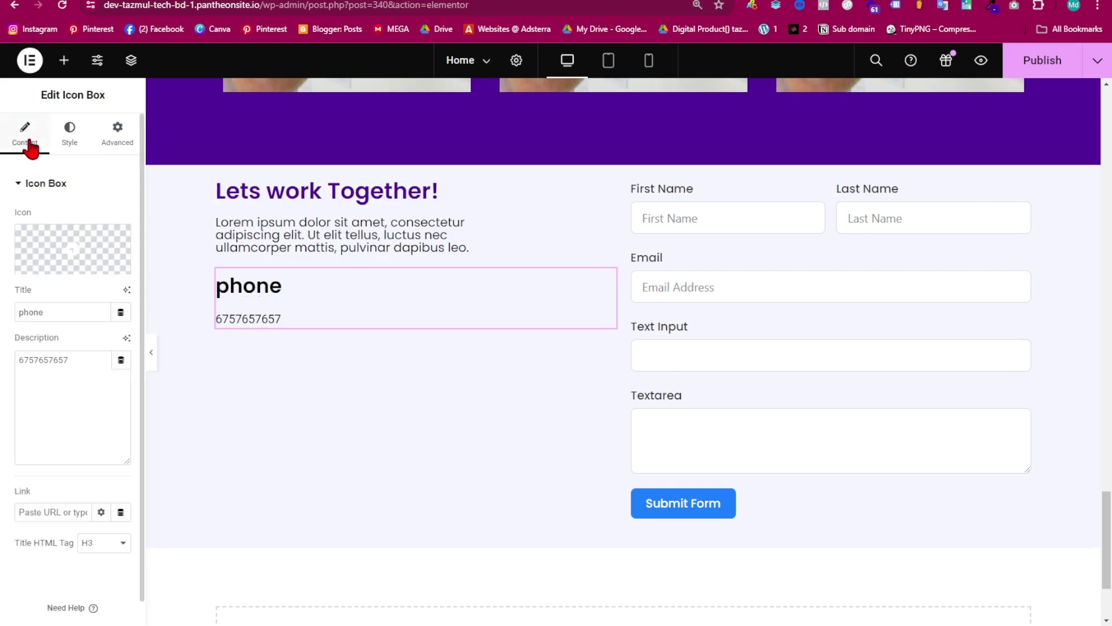
click(22, 312)
key(BackSpace)
text(P)
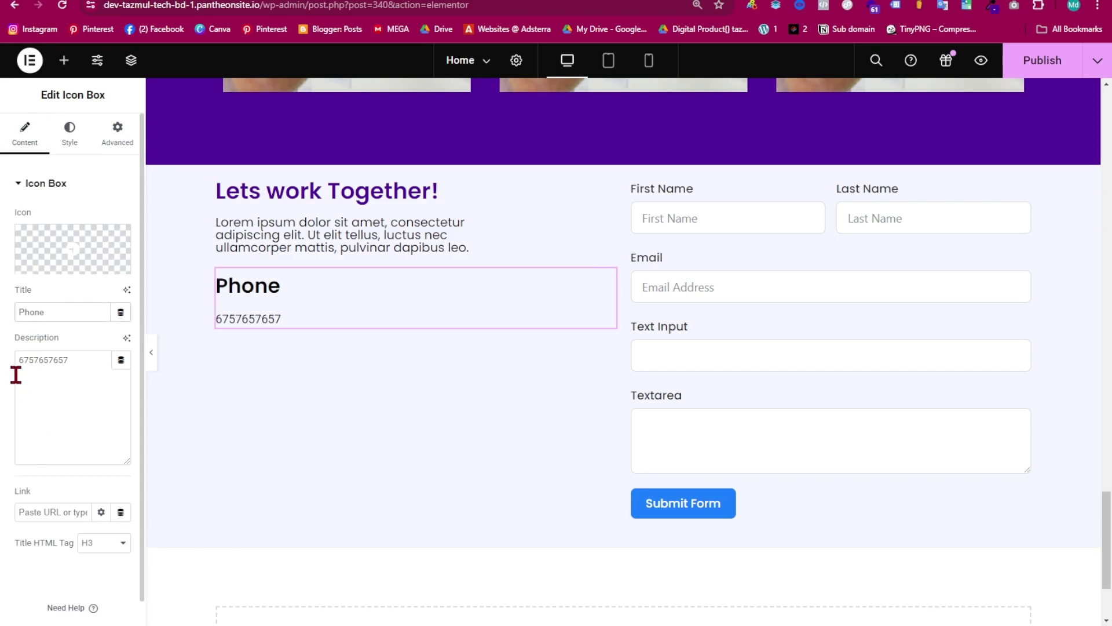
click(32, 398)
text(+)
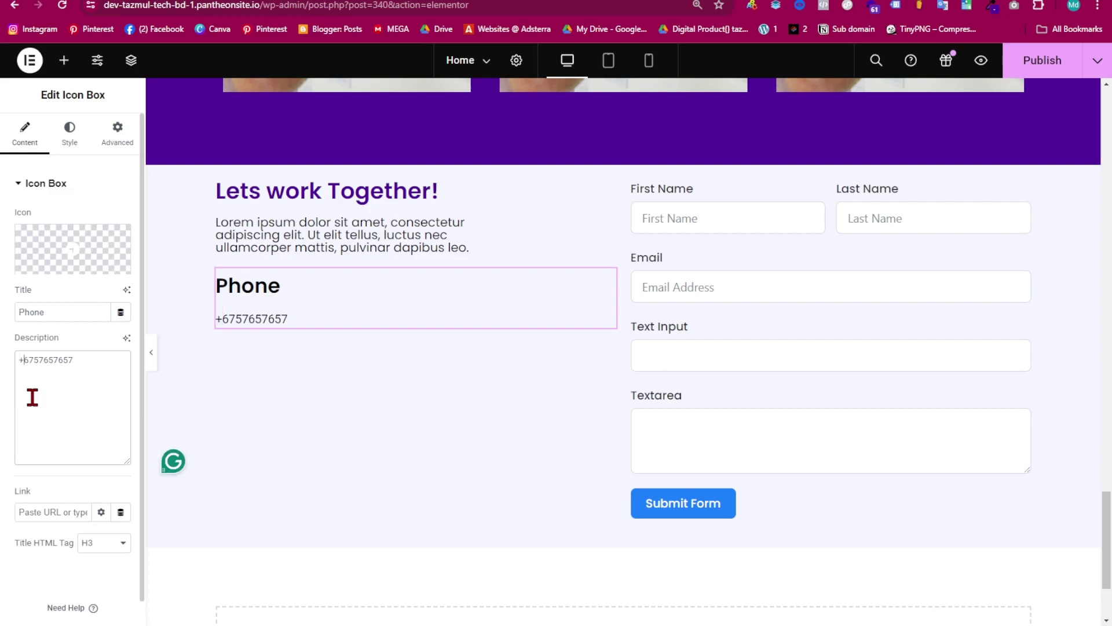
text(880)
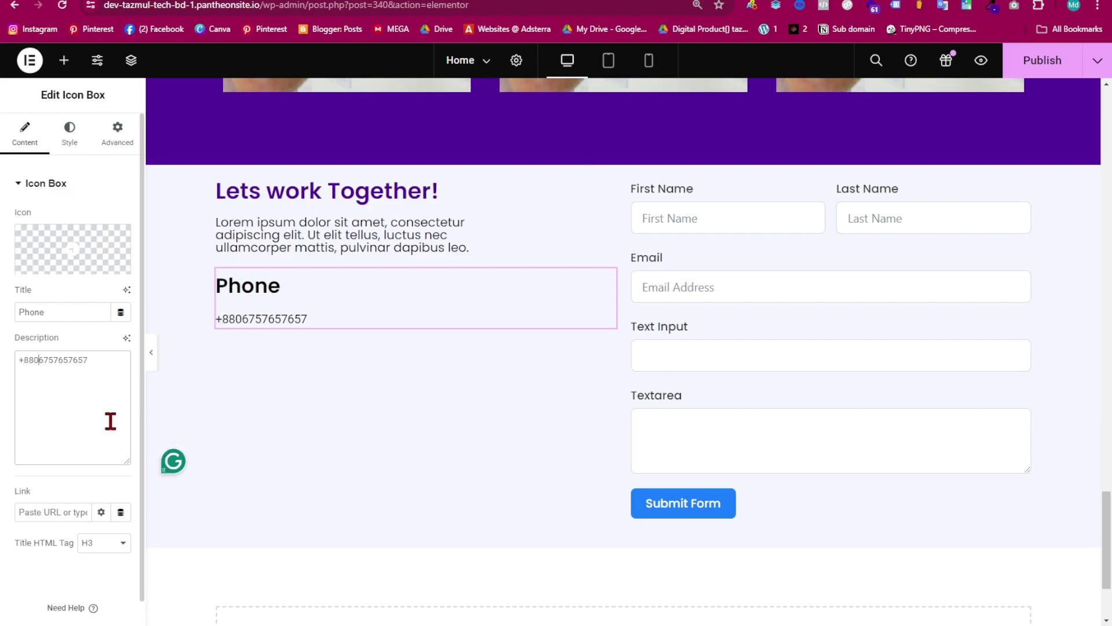
right_click(338, 276)
- Duplicate the Phone box and retitle the copy 'Mail' with the contact e-mail address as description
click(366, 318)
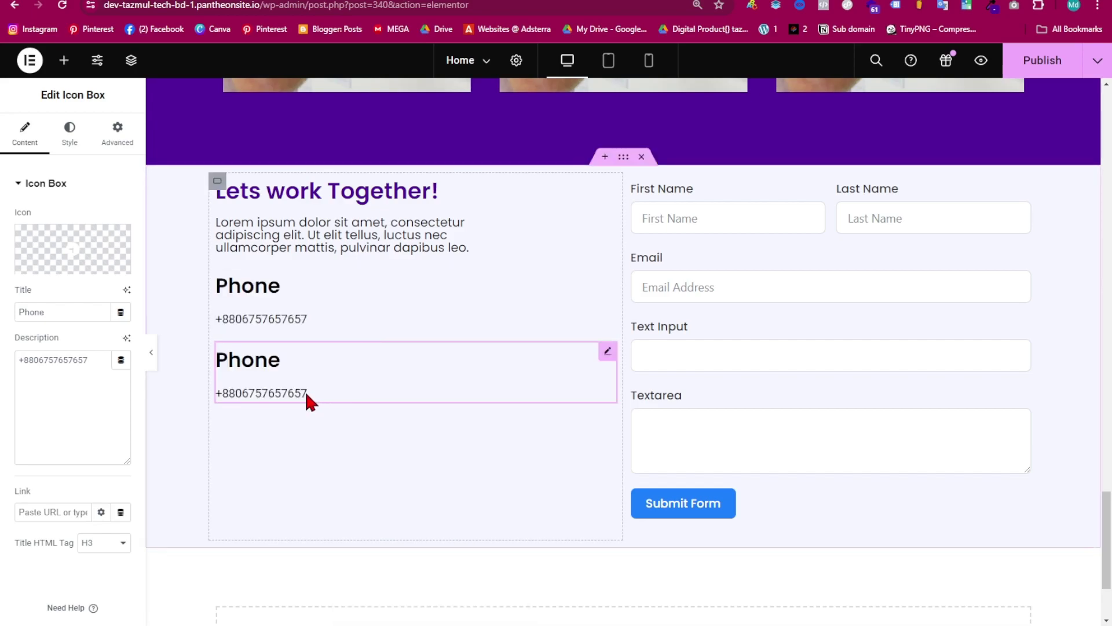
click(60, 312)
drag(60, 312, 3, 325)
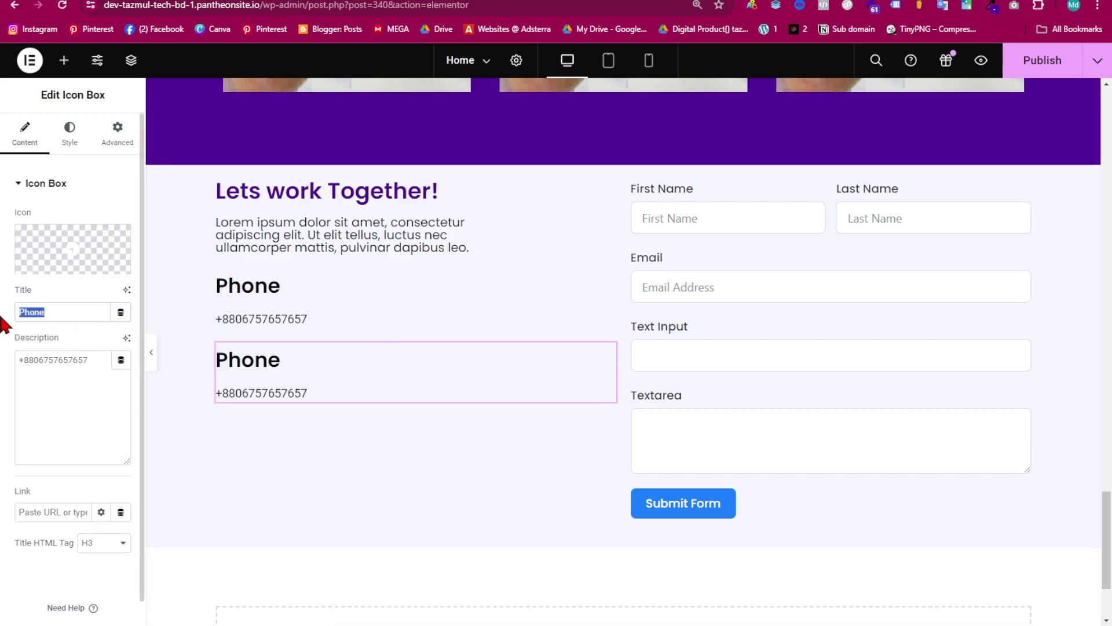
key(BackSpace)
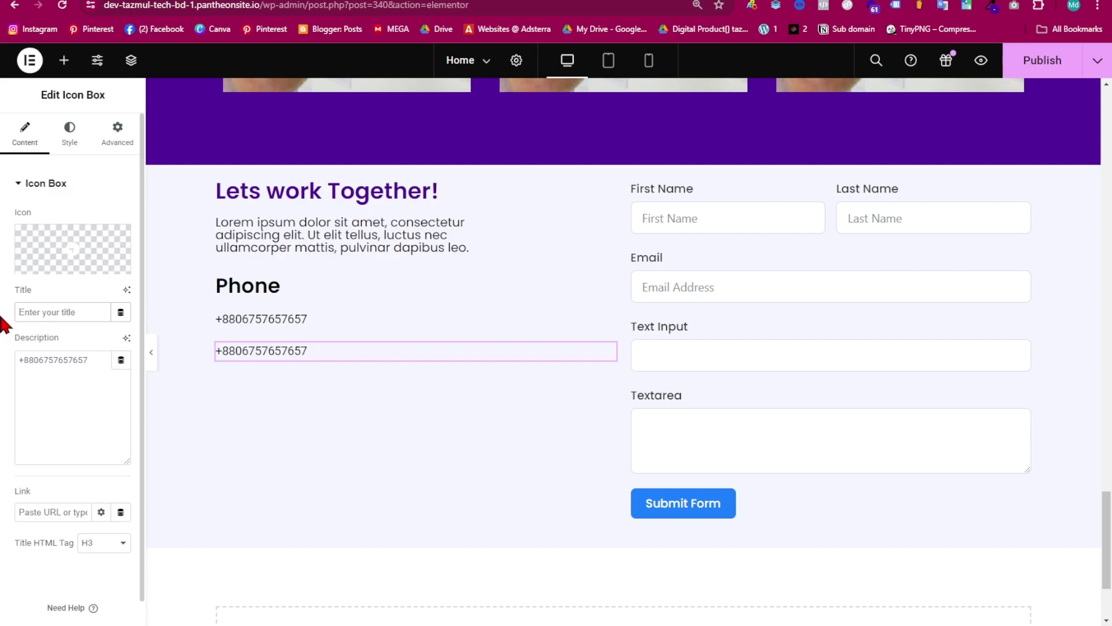
text(MAil)
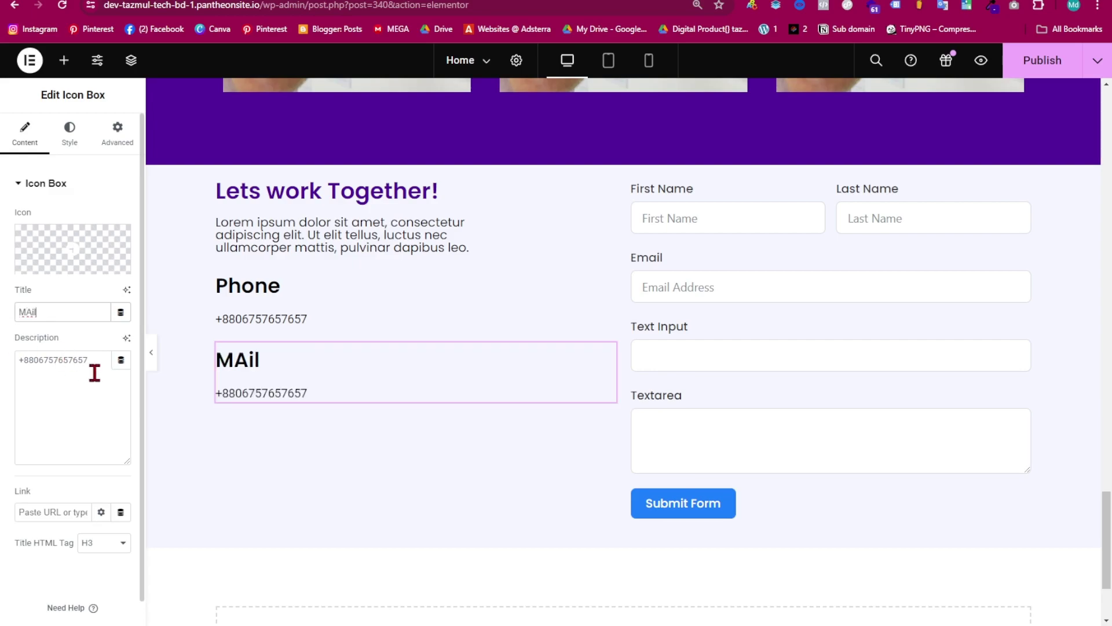
key(BackSpace)
text(a)
drag(100, 360, 3, 370)
key(BackSpace)
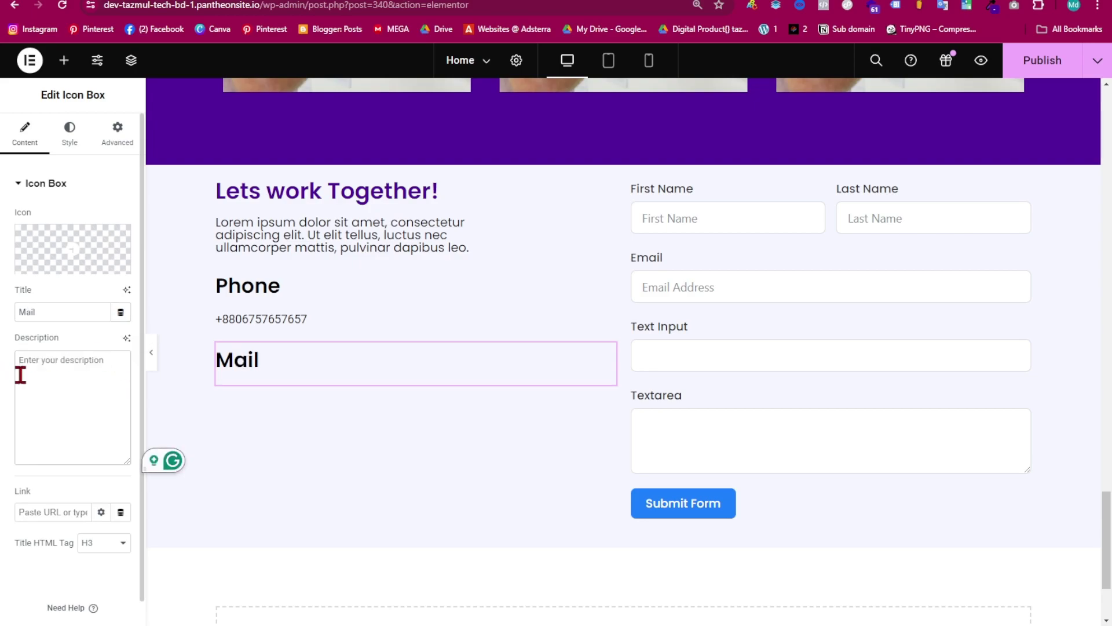
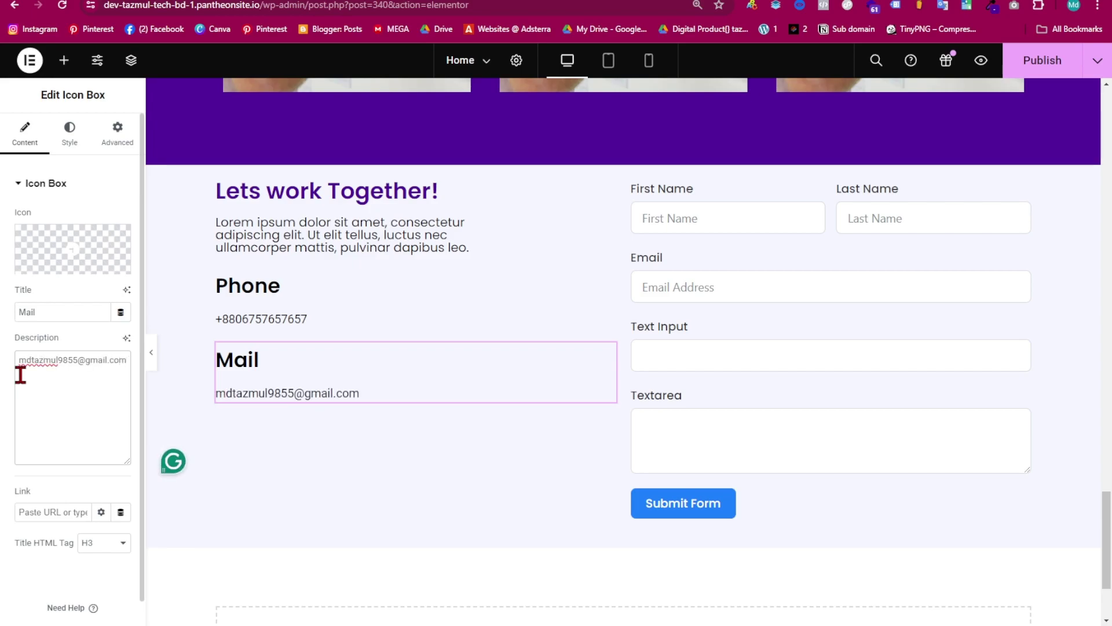
click(384, 370)
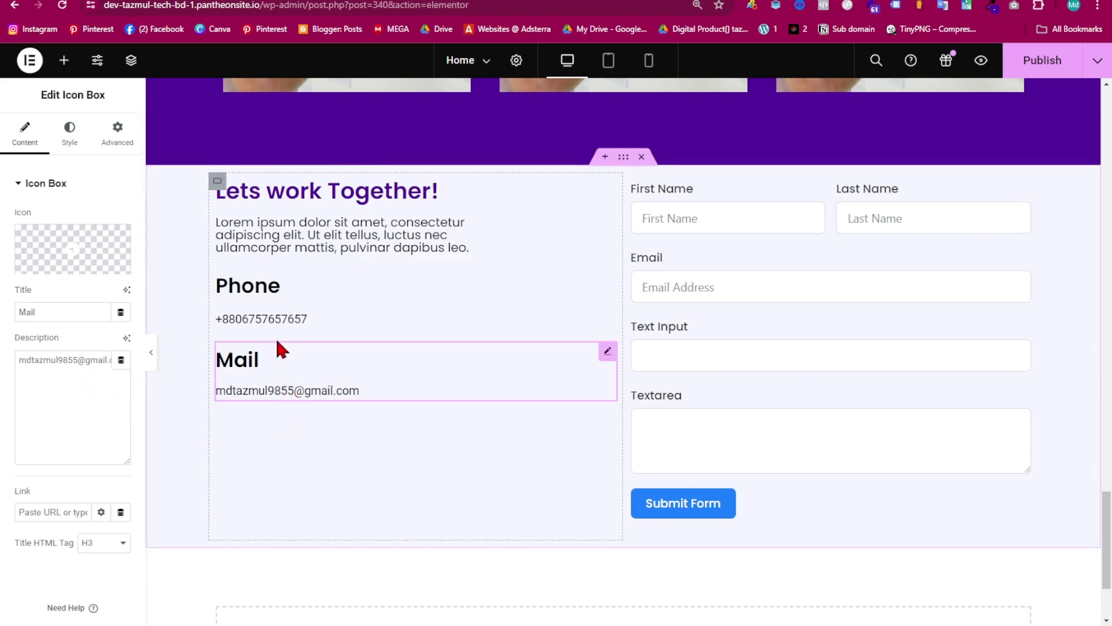
click(300, 307)
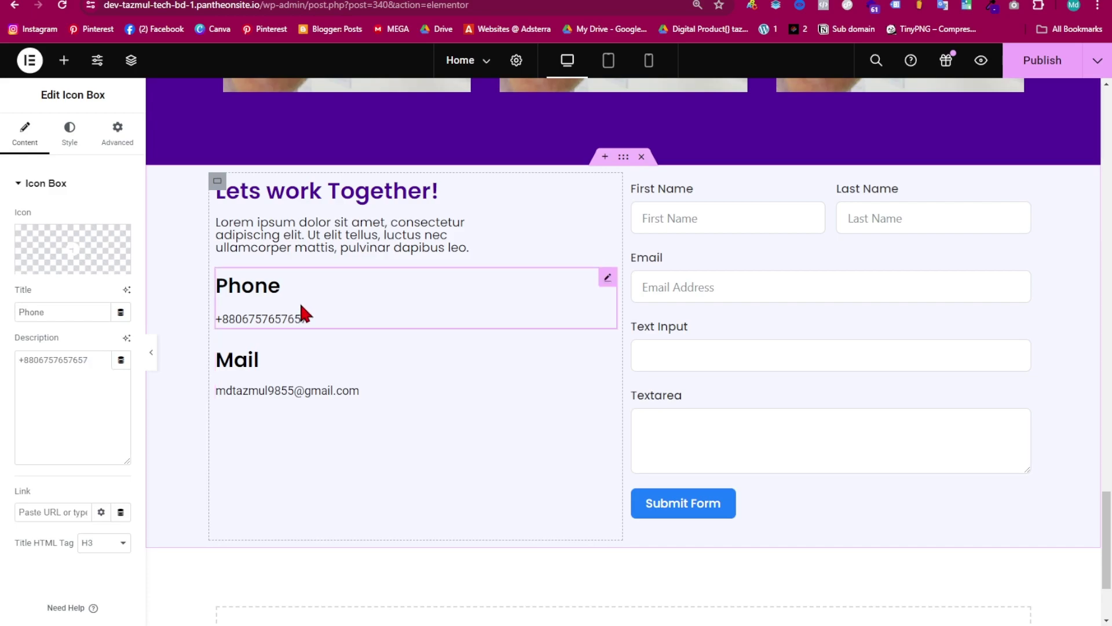
- Set the Phone box's content spacing to 0 and paste its style onto the Mail box
click(70, 152)
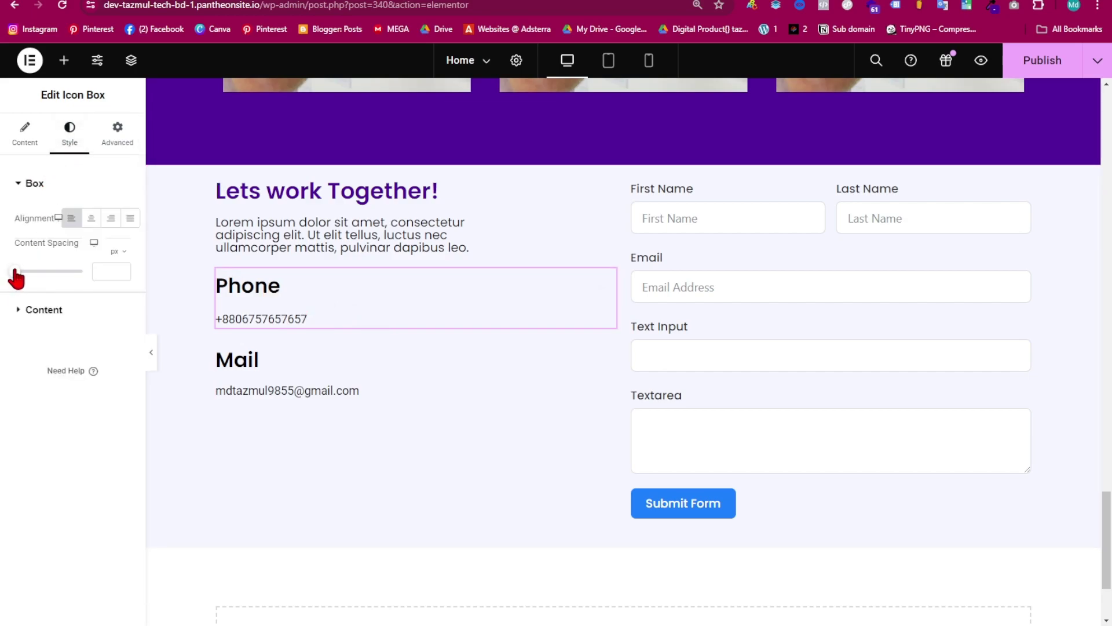
drag(15, 271, 16, 273)
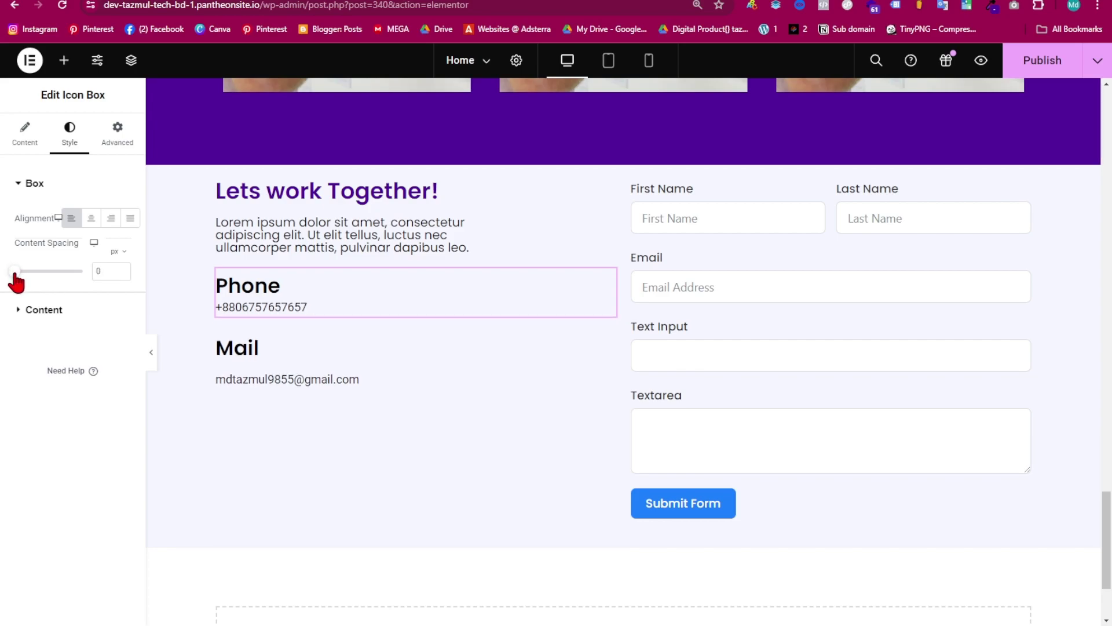
right_click(297, 286)
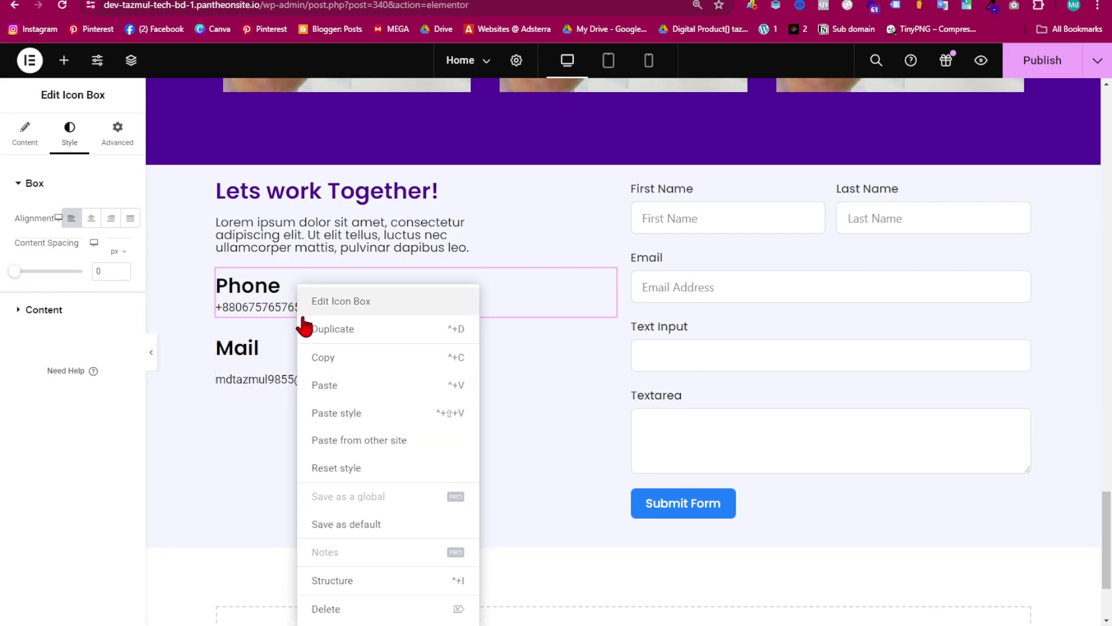
click(327, 368)
click(311, 377)
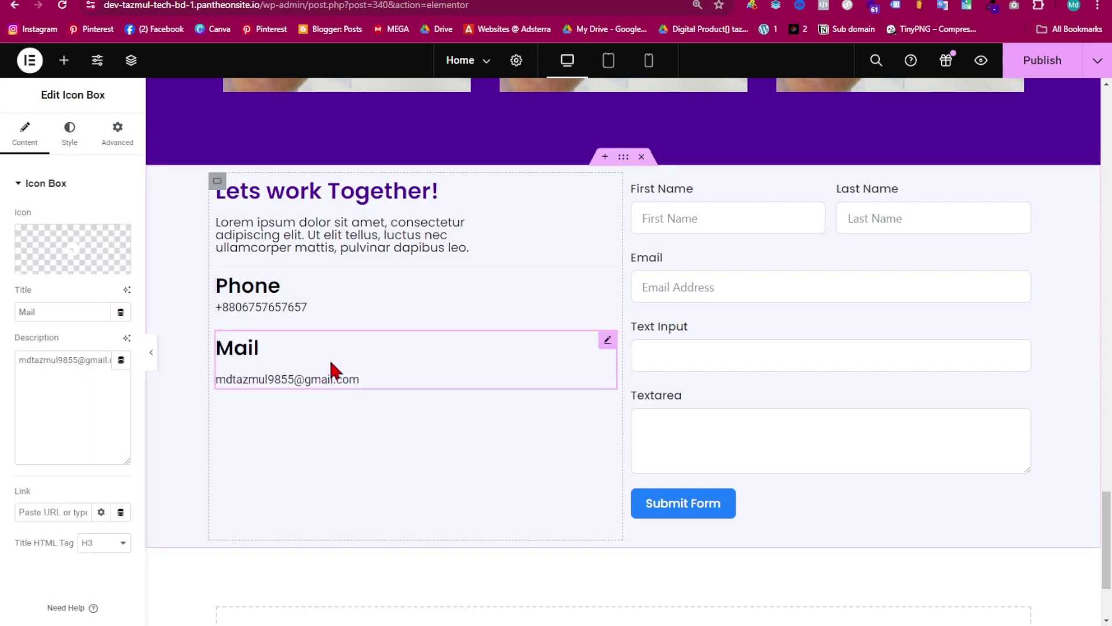
right_click(329, 366)
click(366, 414)
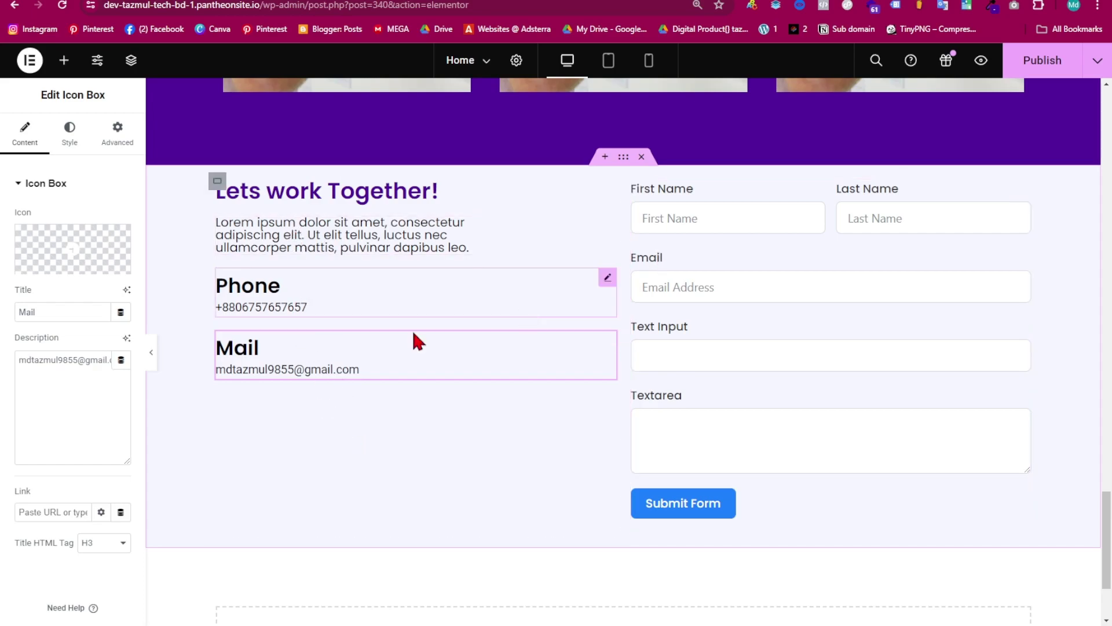
click(147, 365)
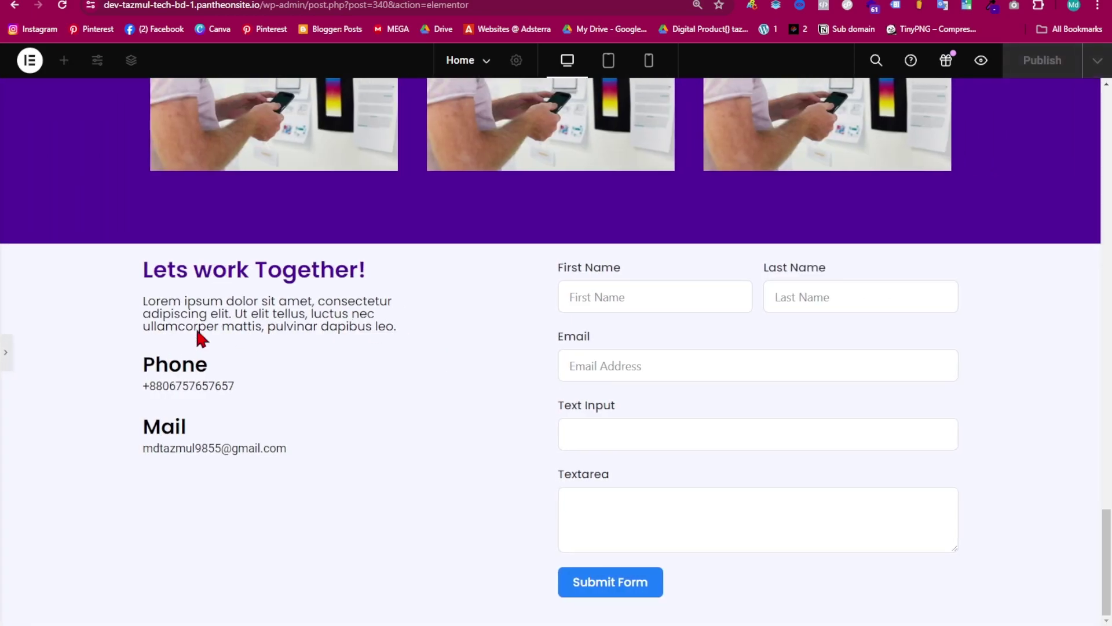
- Vertically centre the text column beside the form in the contact section container
click(7, 354)
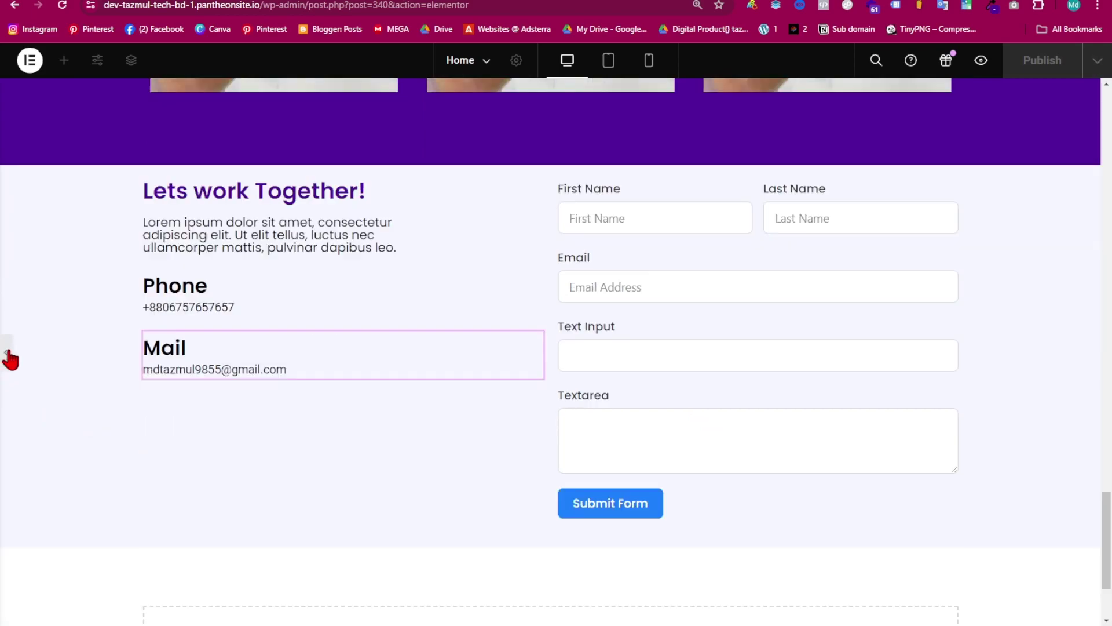
click(627, 164)
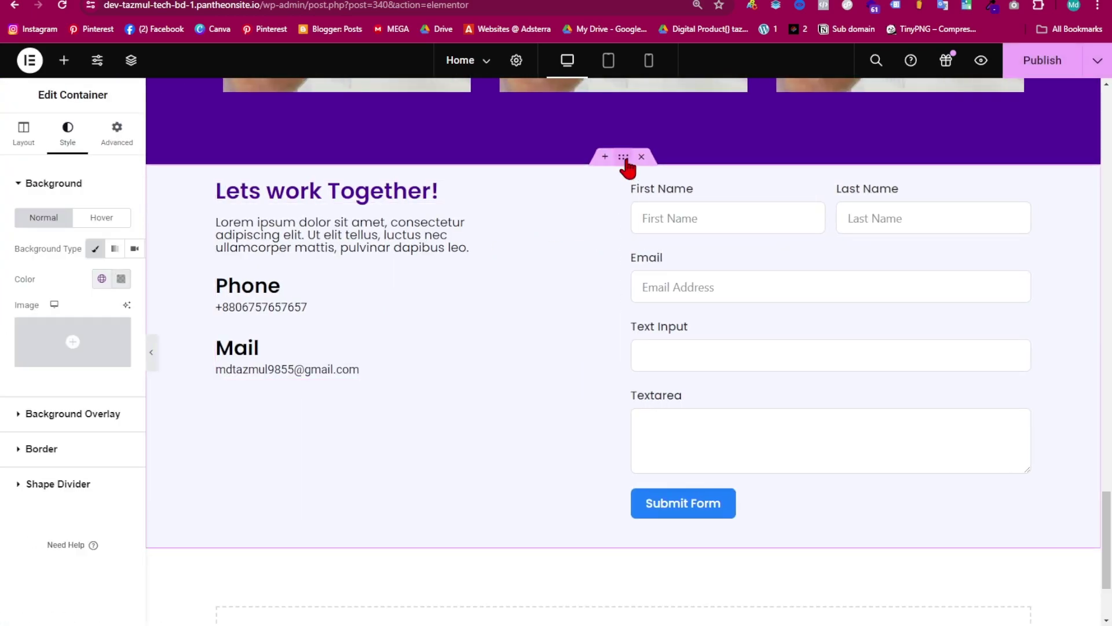
click(24, 152)
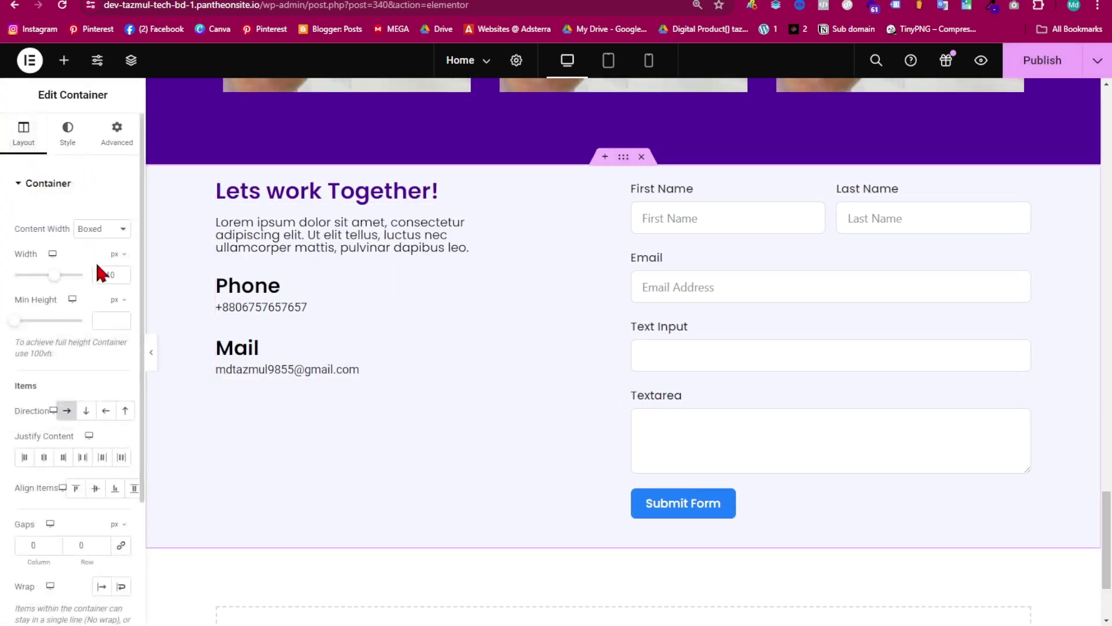
scroll(47, 472, down, 2)
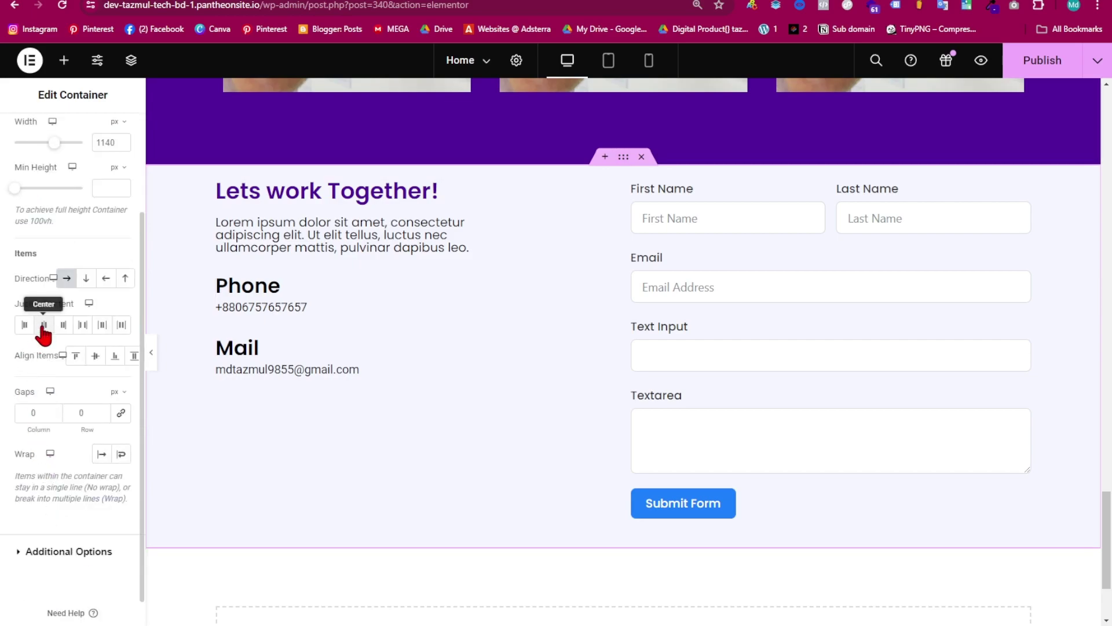
click(95, 356)
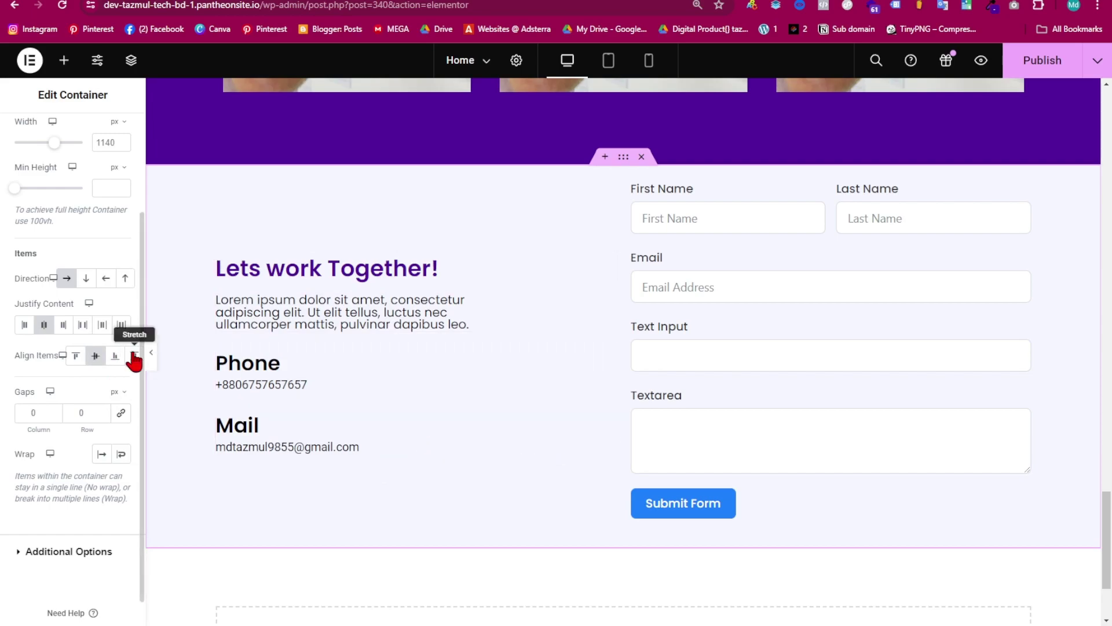
click(151, 352)
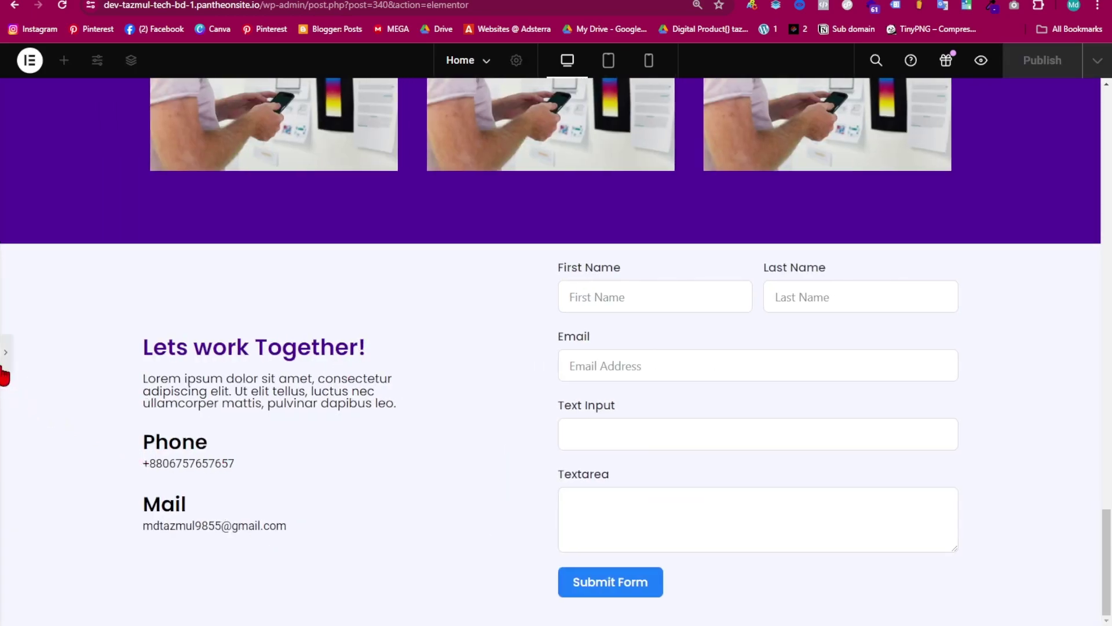
click(7, 360)
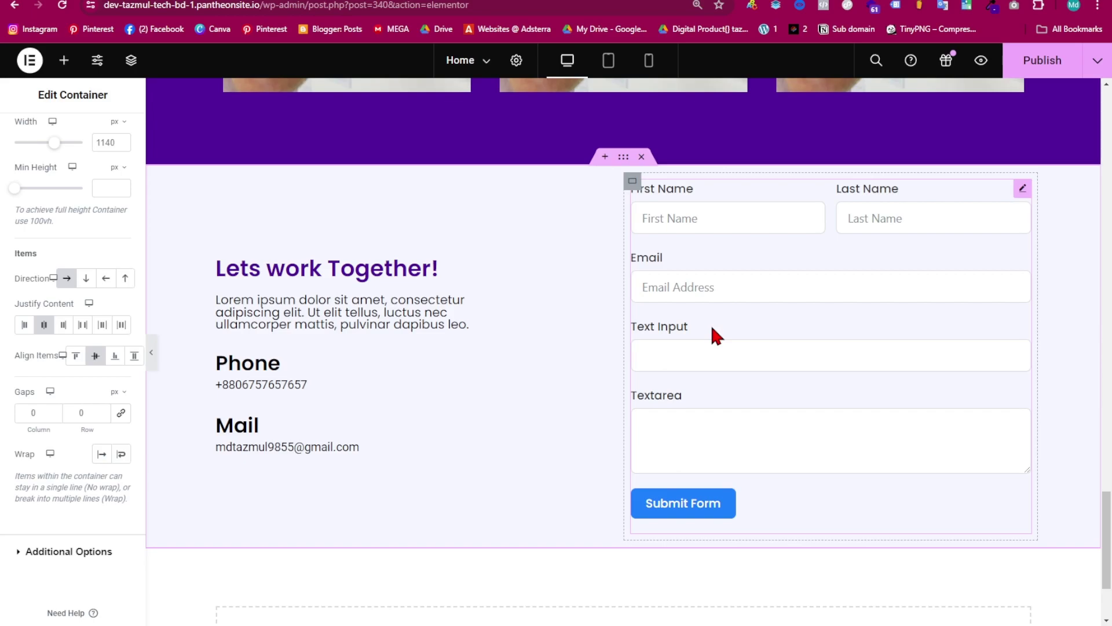
- Give the contact section 60 px top and 70 px bottom padding, then publish the page
click(720, 288)
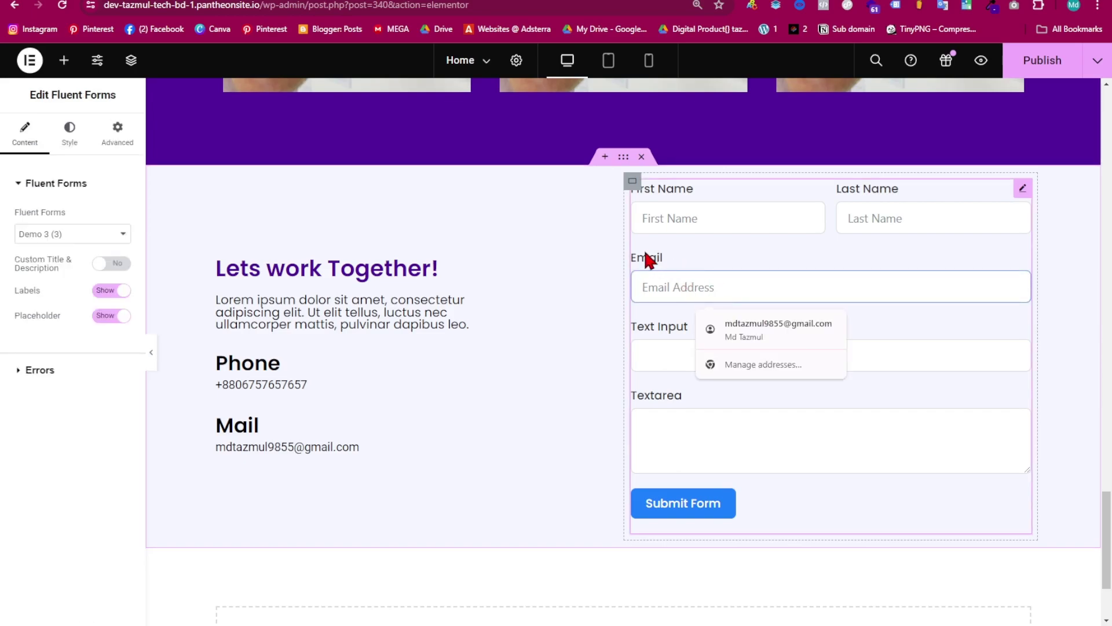
click(624, 165)
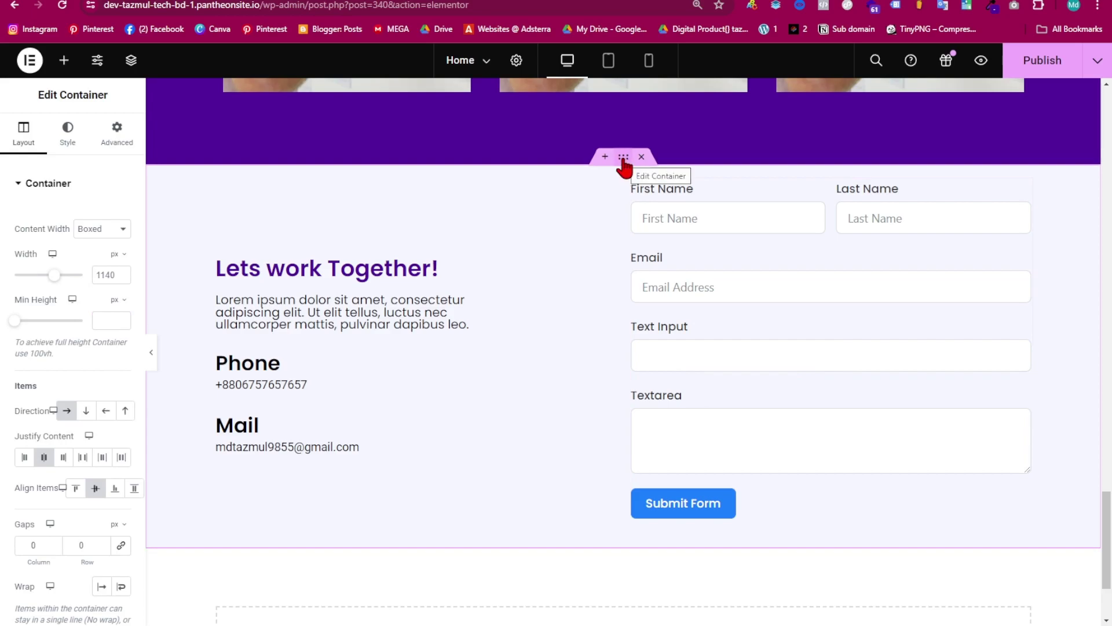
click(116, 137)
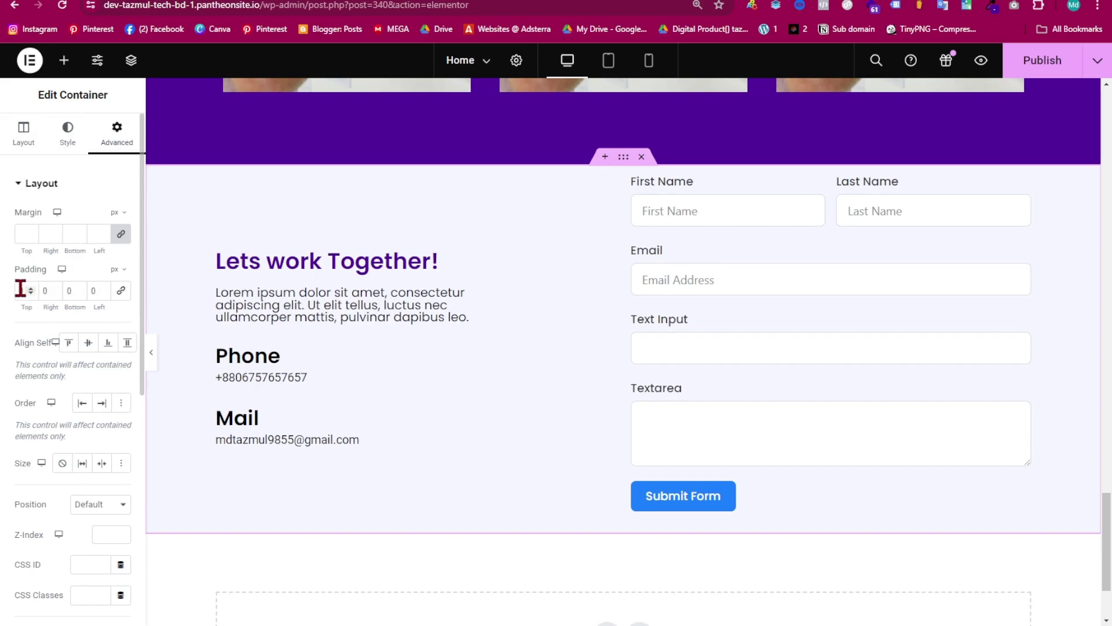
click(20, 288)
text(50)
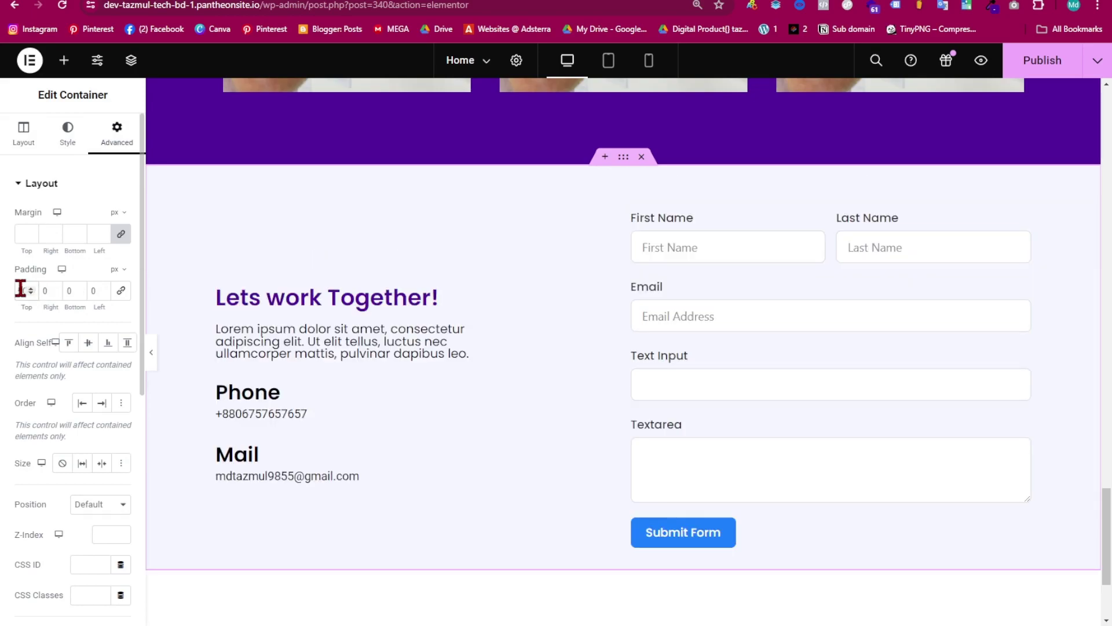
key(BackSpace)
key(BackSpace)
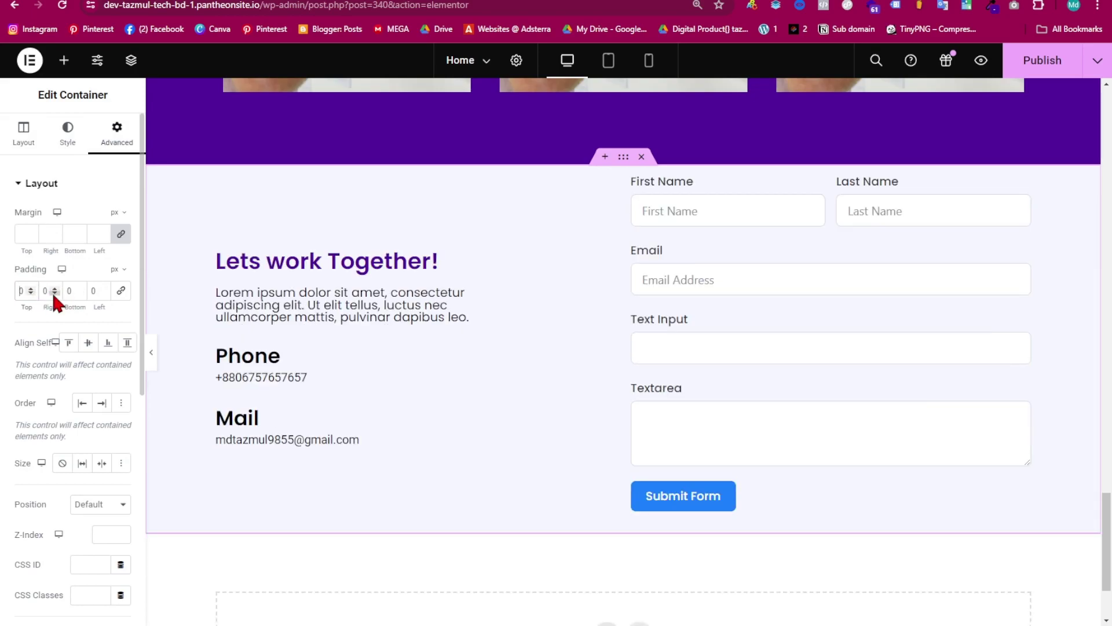
text(60)
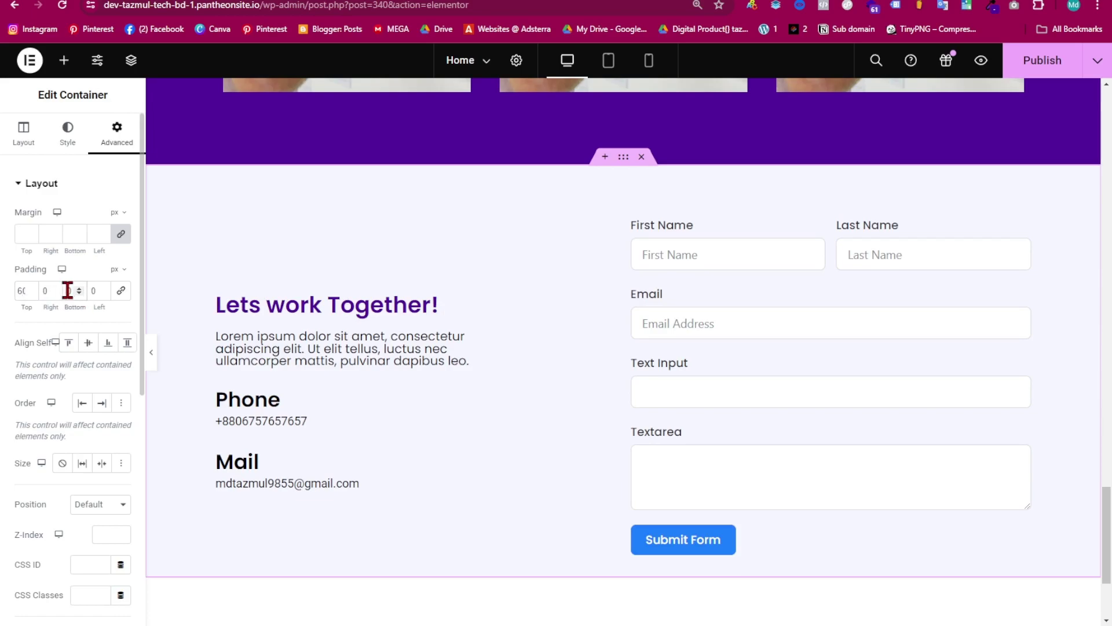
click(67, 290)
text(70)
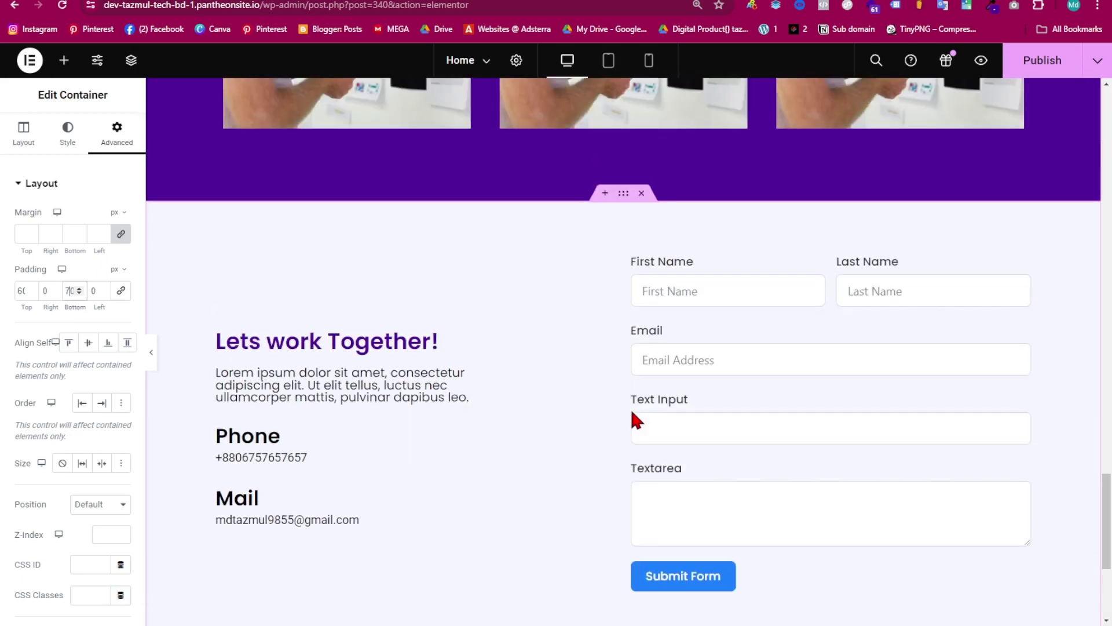
scroll(574, 367, down, 4)
scroll(582, 366, up, 4)
scroll(603, 389, down, 4)
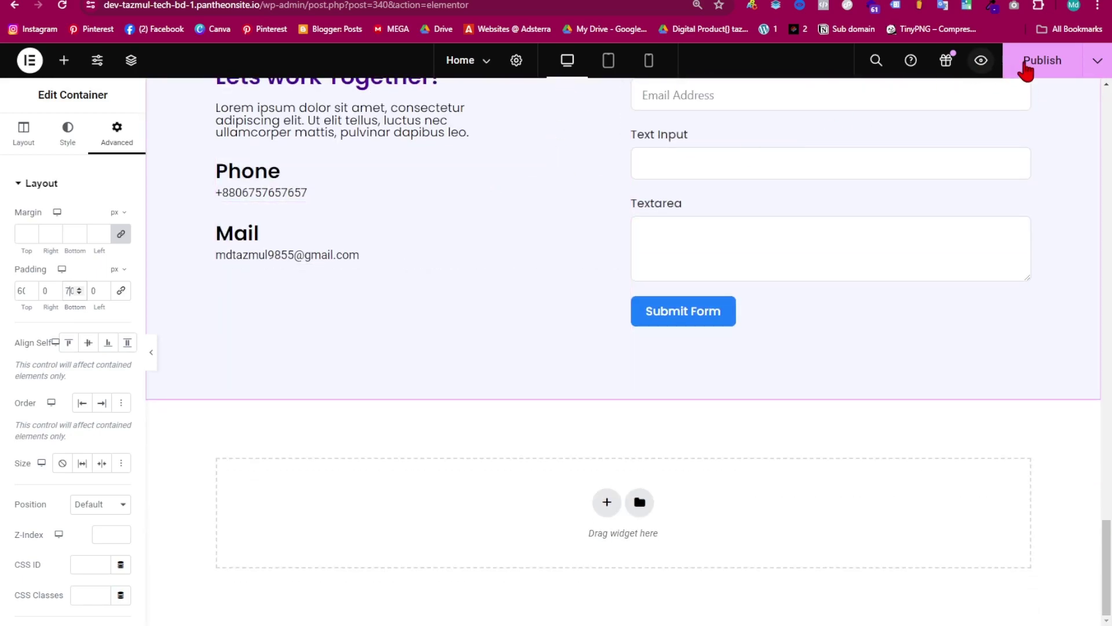
click(1064, 58)
scroll(609, 411, up, 4)
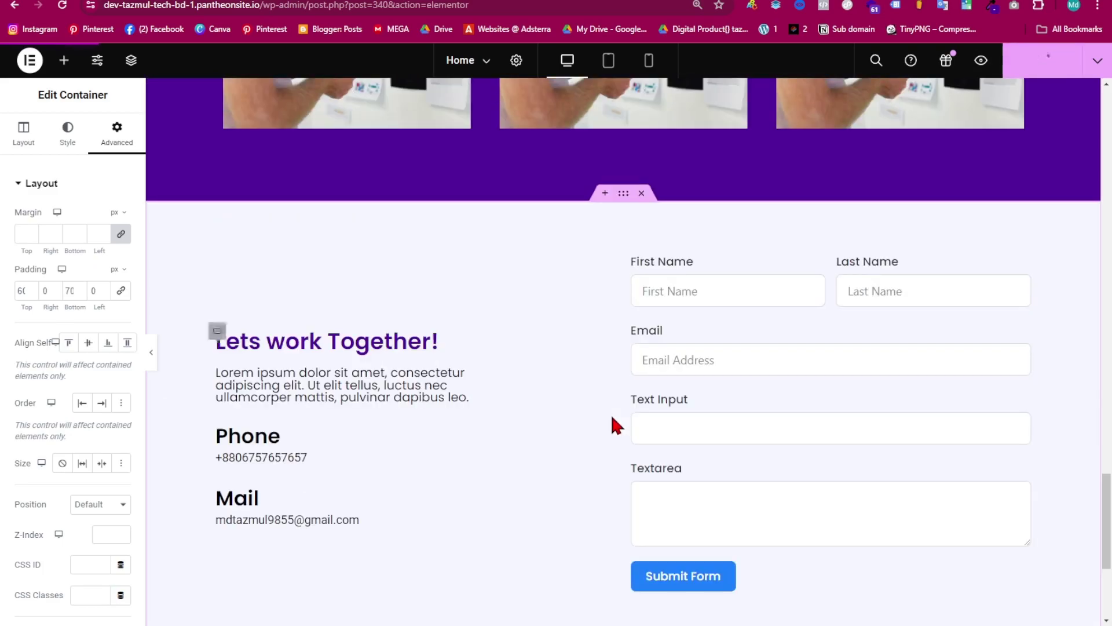
- Switch to tablet preview and select the outer contact section container
click(608, 61)
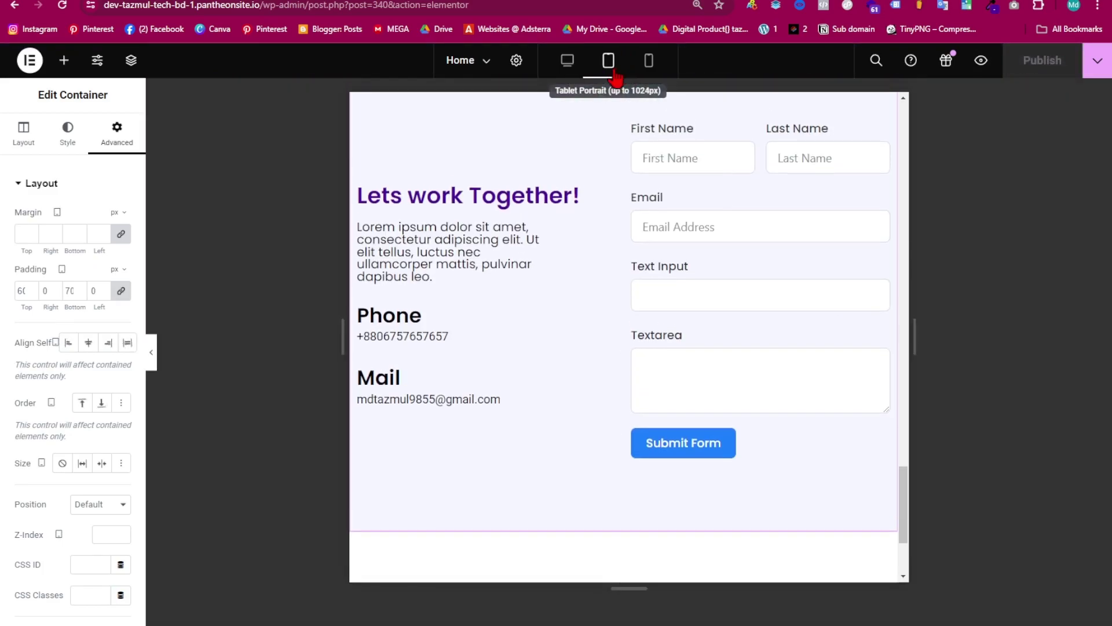
scroll(614, 363, down, 5)
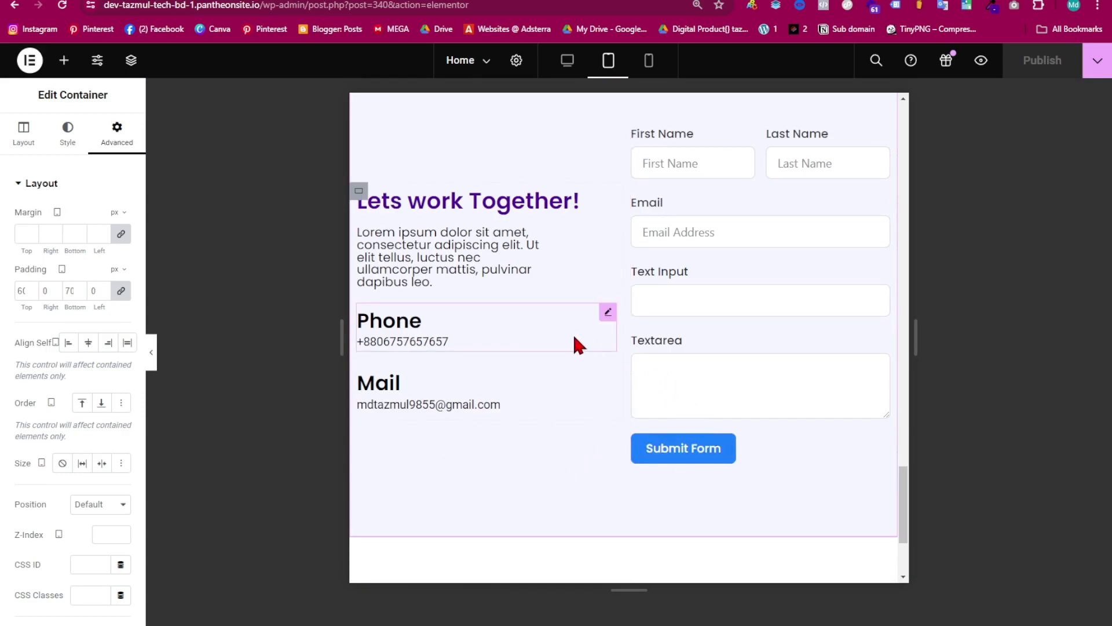
scroll(507, 379, up, 2)
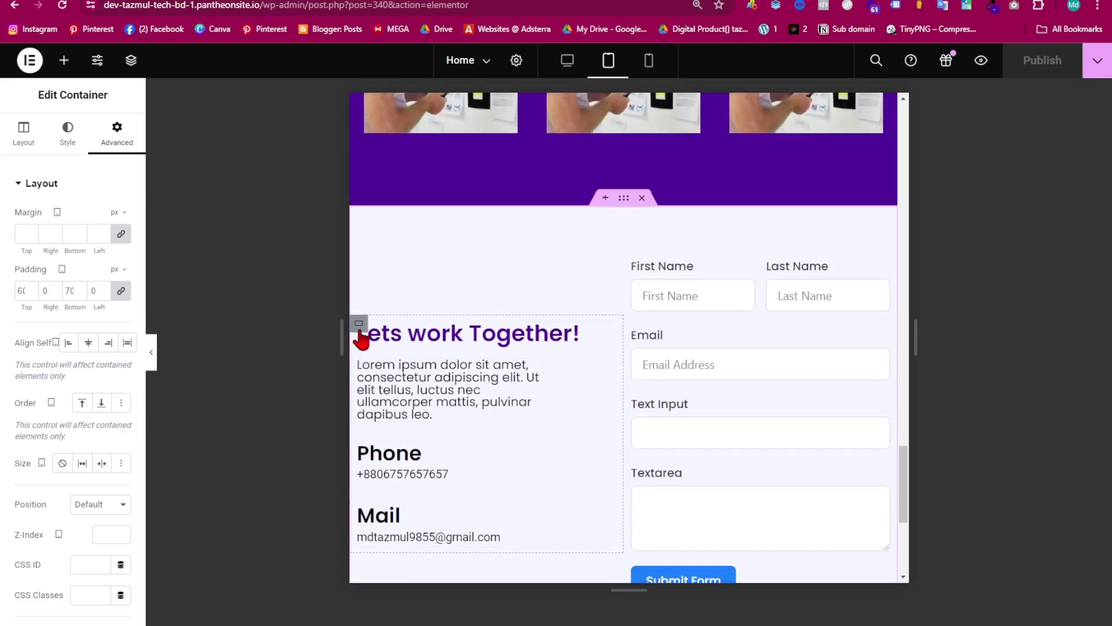
scroll(467, 436, down, 2)
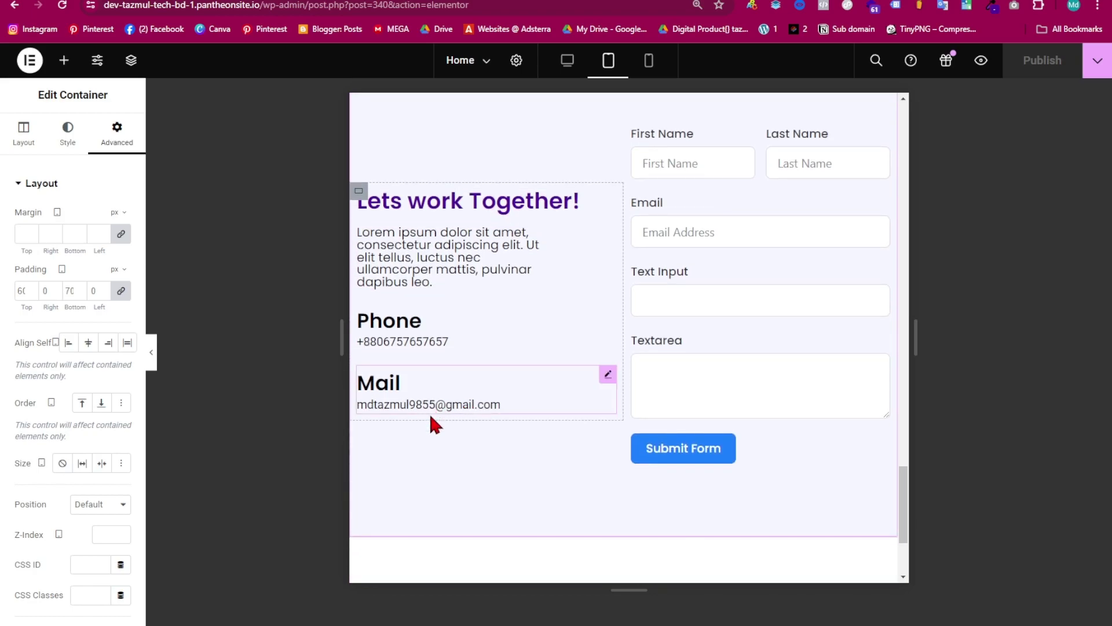
click(360, 193)
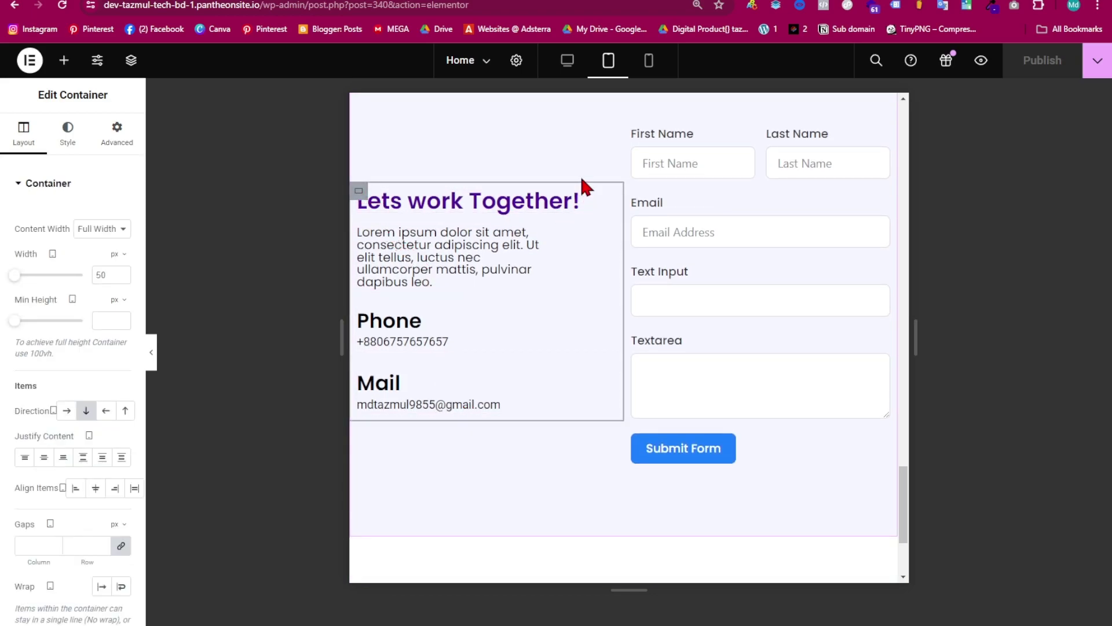
scroll(580, 173, up, 2)
click(624, 198)
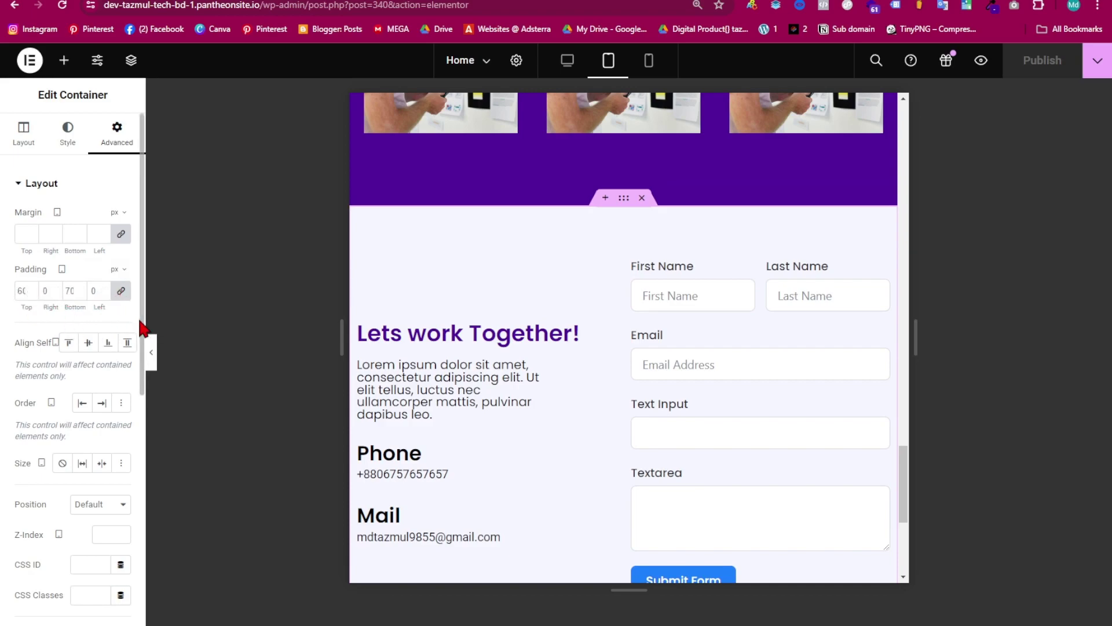
- Set the section's tablet padding to 50 top and bottom, 20 left and right
click(121, 291)
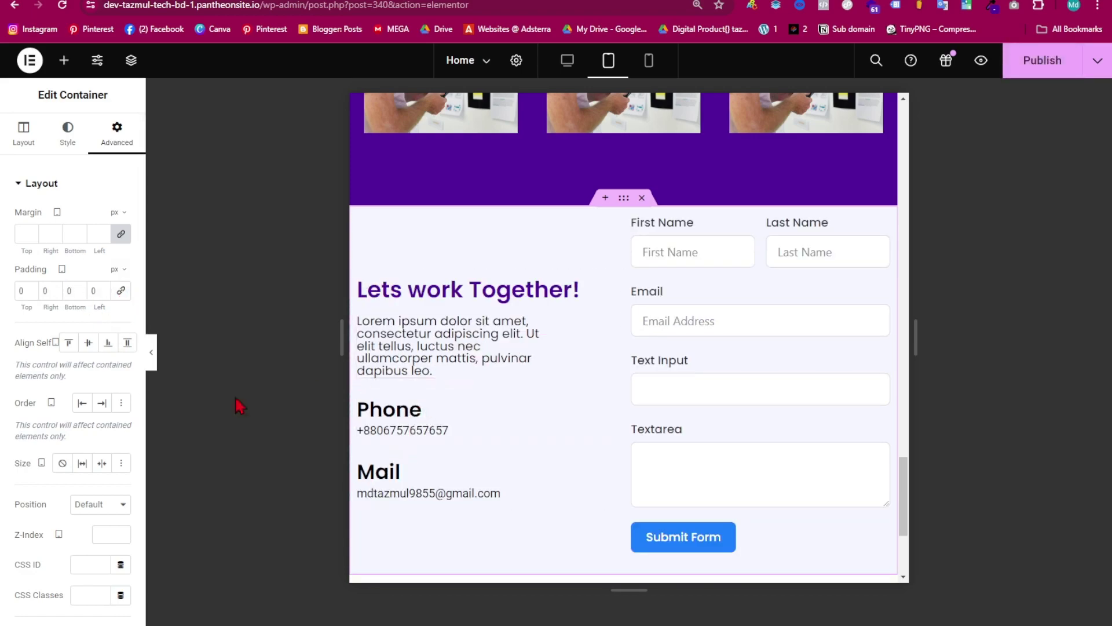
click(19, 291)
text(50)
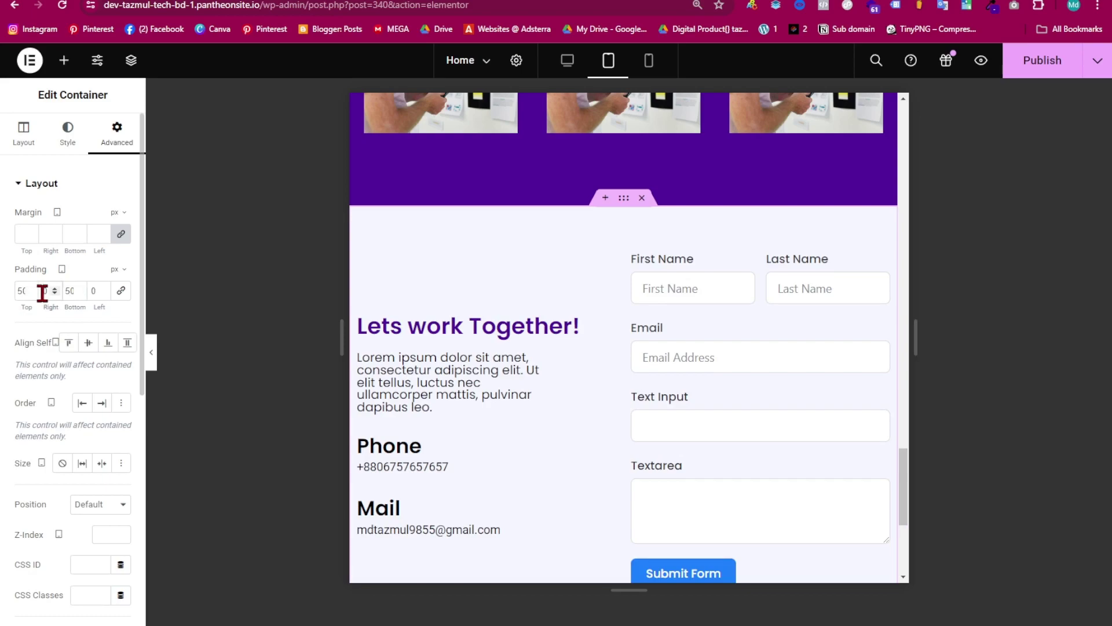
text(2)
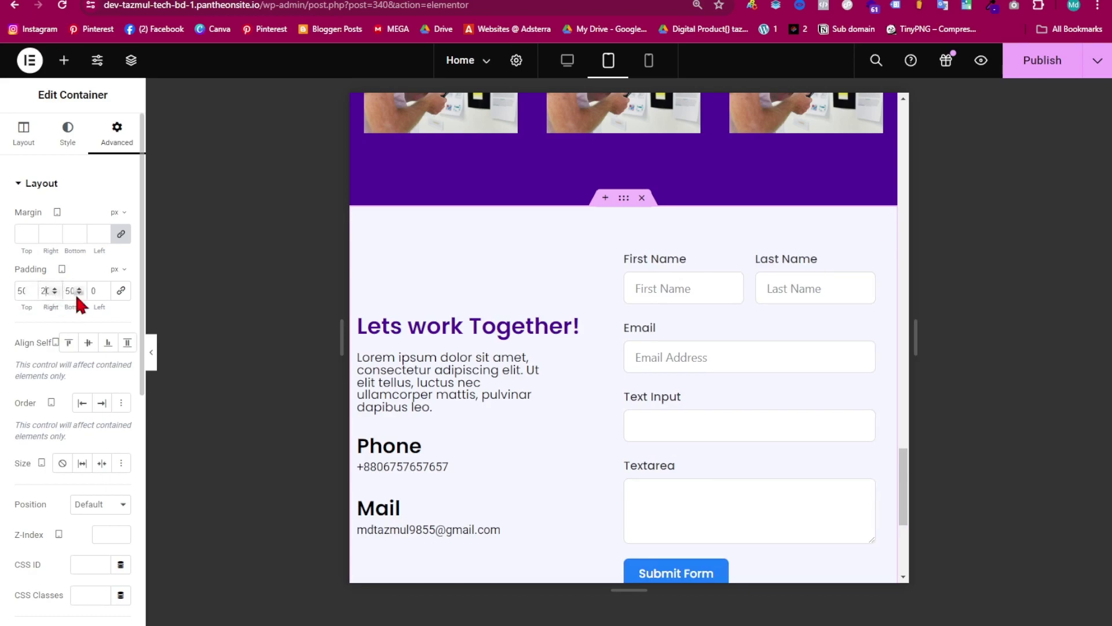
click(94, 290)
text(20)
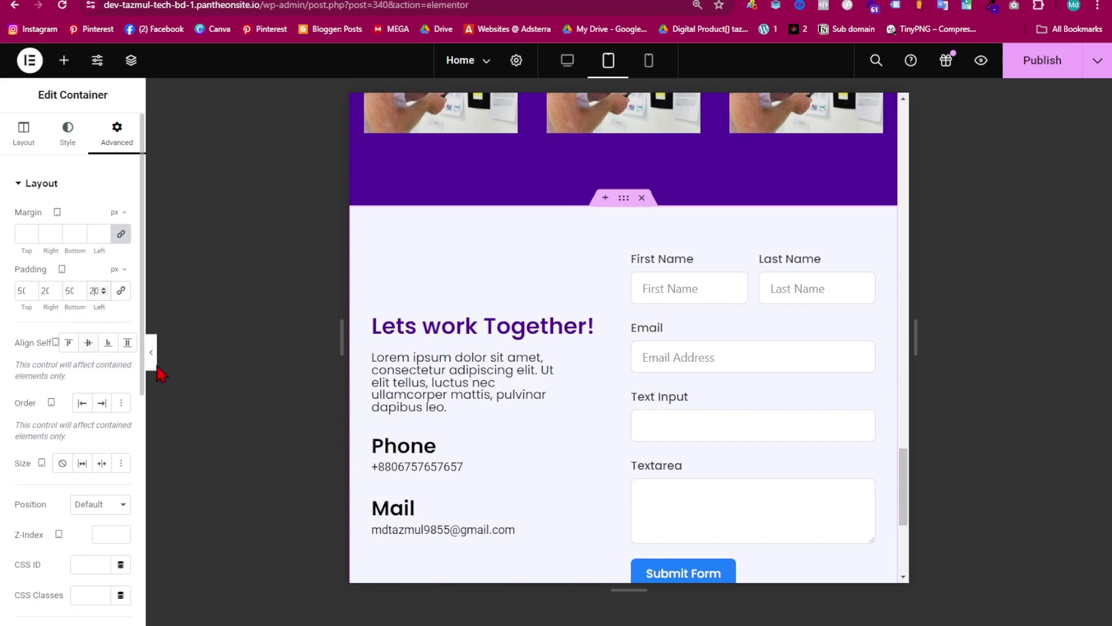
scroll(533, 342, down, 3)
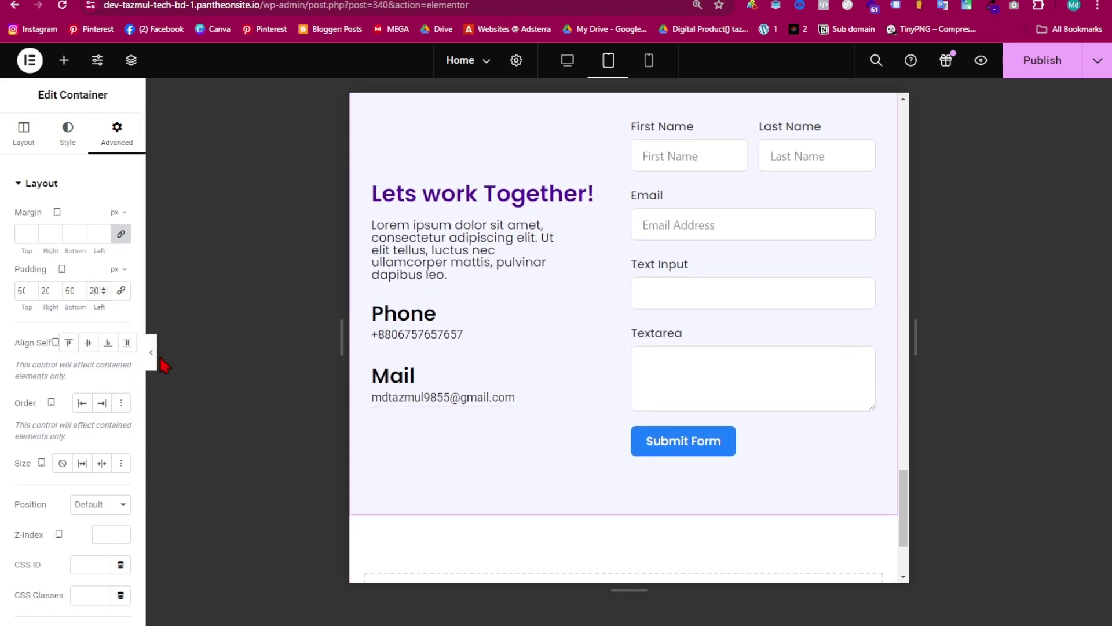
click(152, 354)
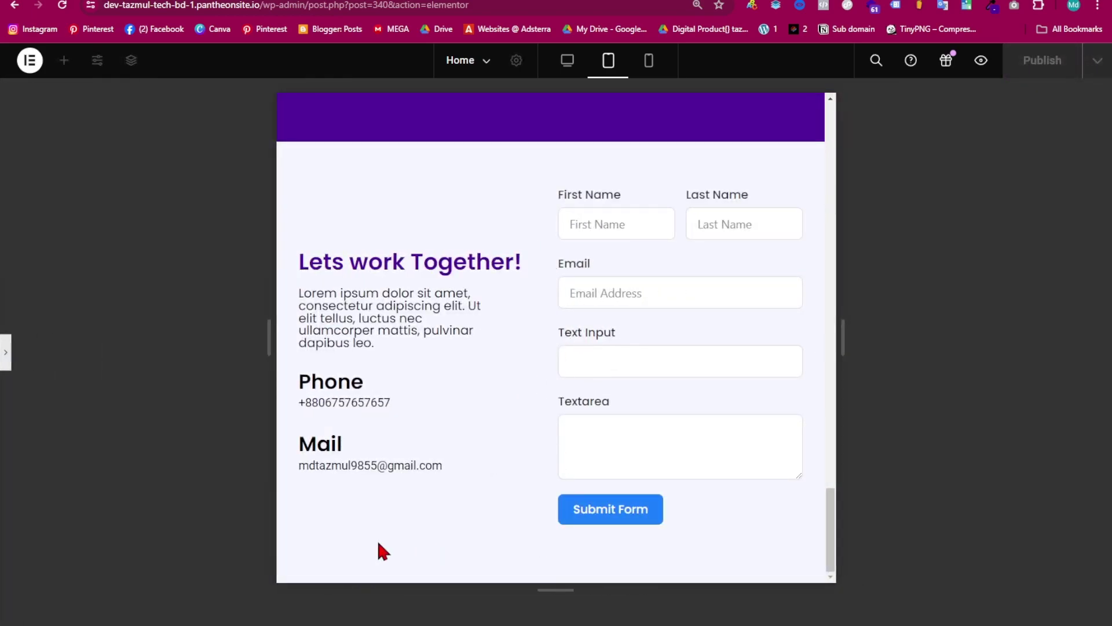
click(6, 366)
scroll(620, 375, down, 2)
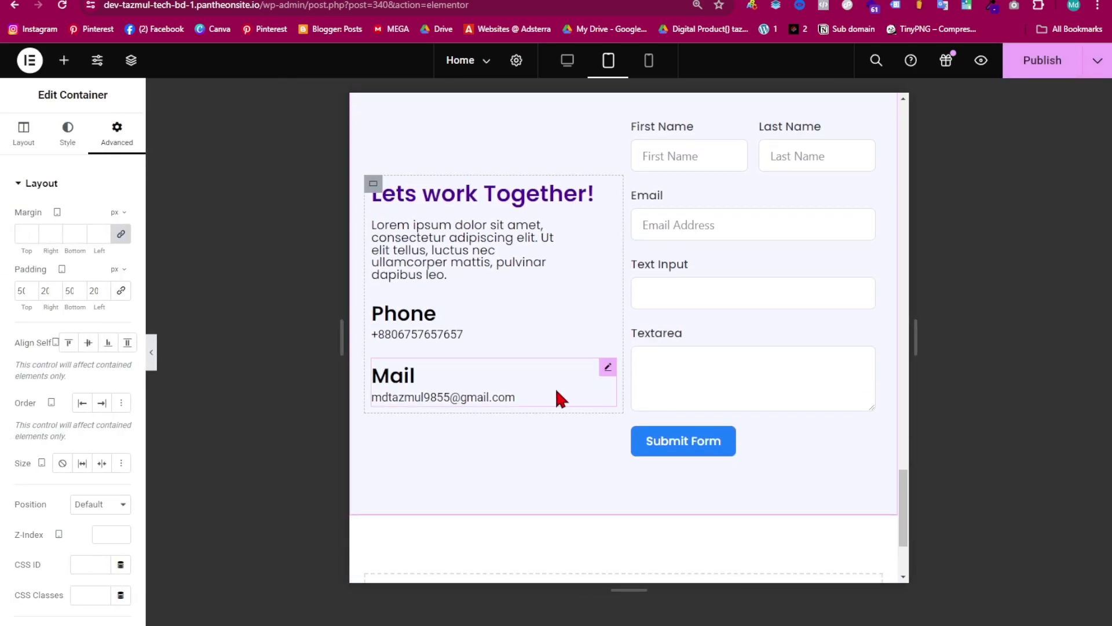
- In mobile view, centre the 'Lets work Together!' heading and the Lorem ipsum paragraph
click(648, 60)
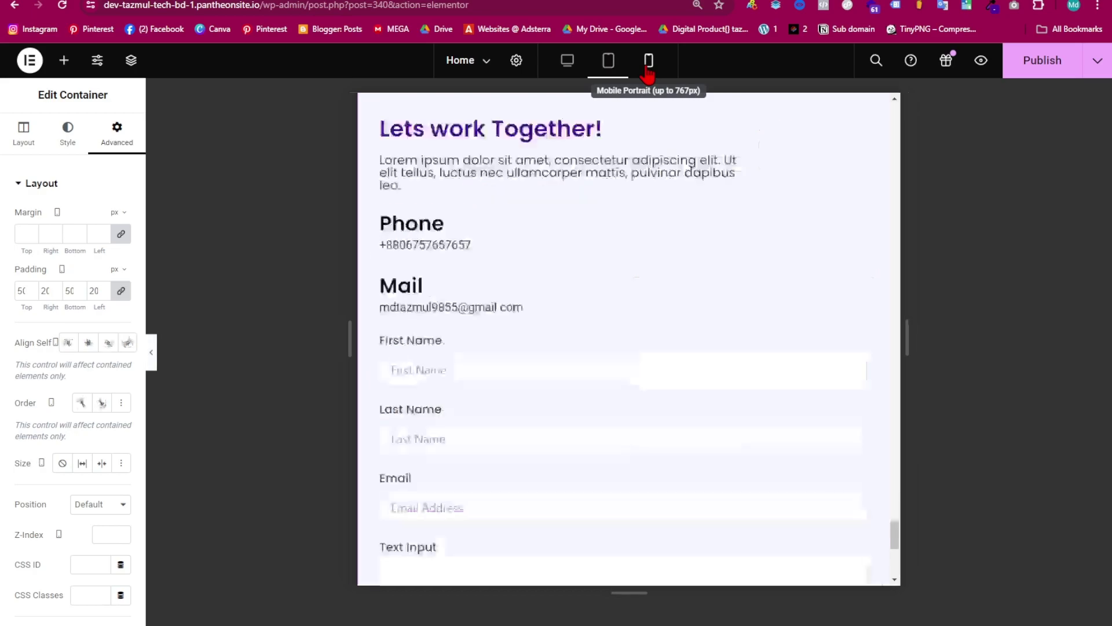
scroll(632, 389, up, 5)
scroll(674, 381, down, 6)
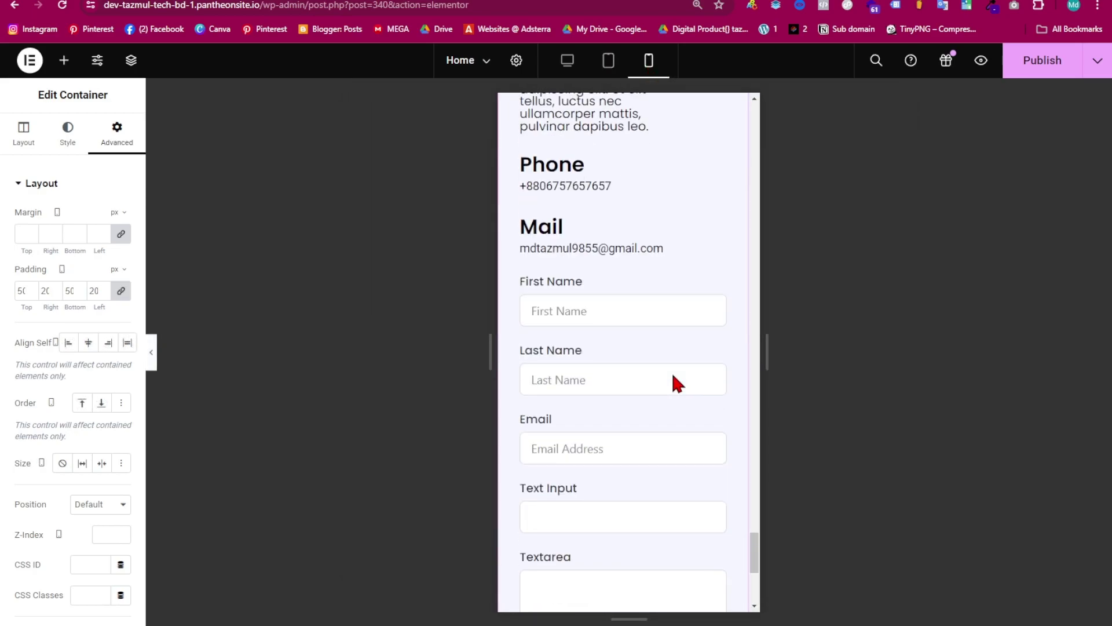
scroll(691, 423, down, 4)
scroll(688, 451, up, 5)
scroll(679, 451, up, 1)
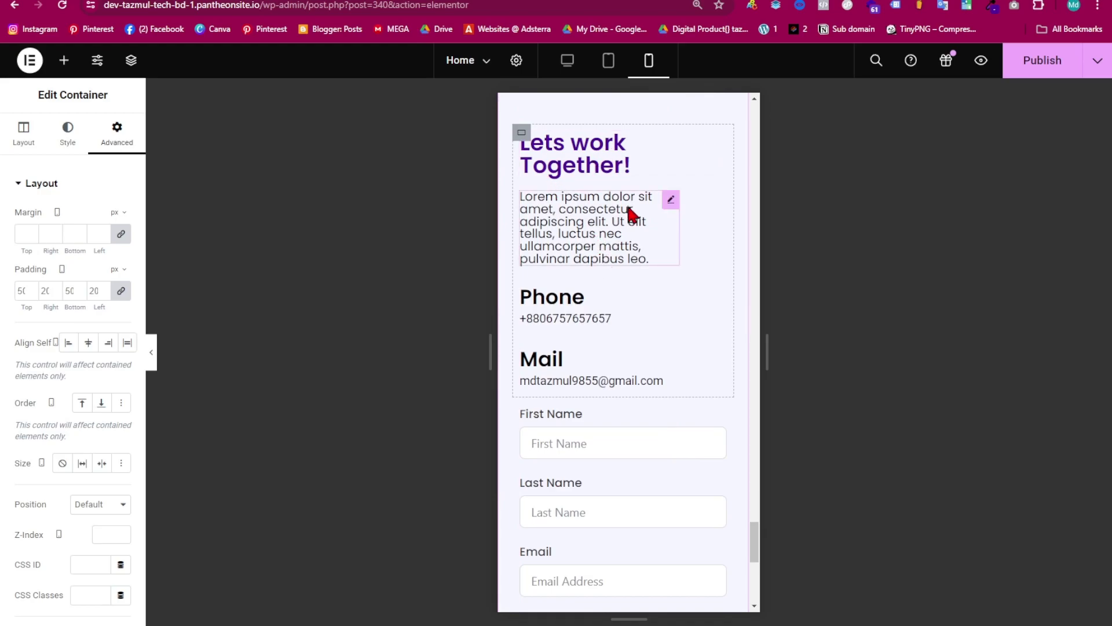
click(573, 173)
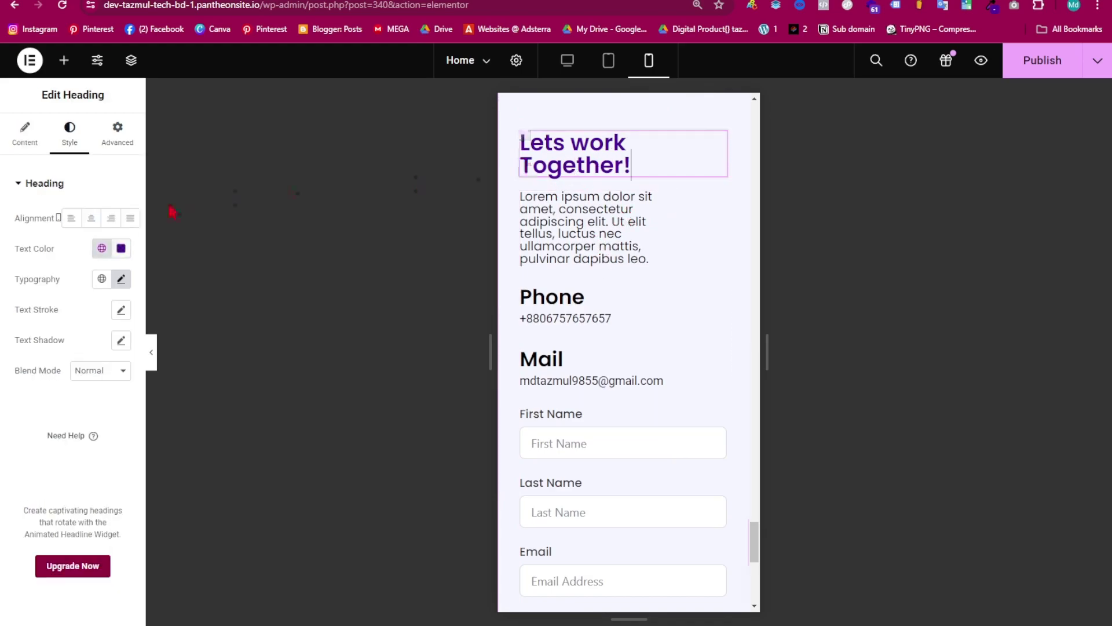
click(91, 218)
click(91, 217)
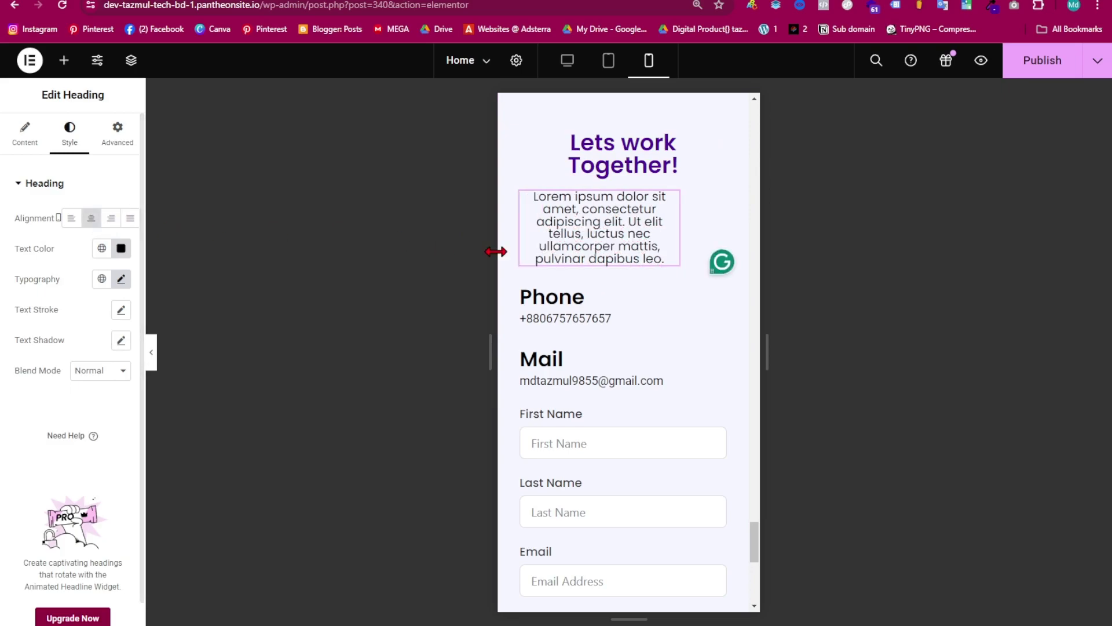
- Centre the Phone and Mail contact blocks' text on mobile
click(590, 295)
click(91, 218)
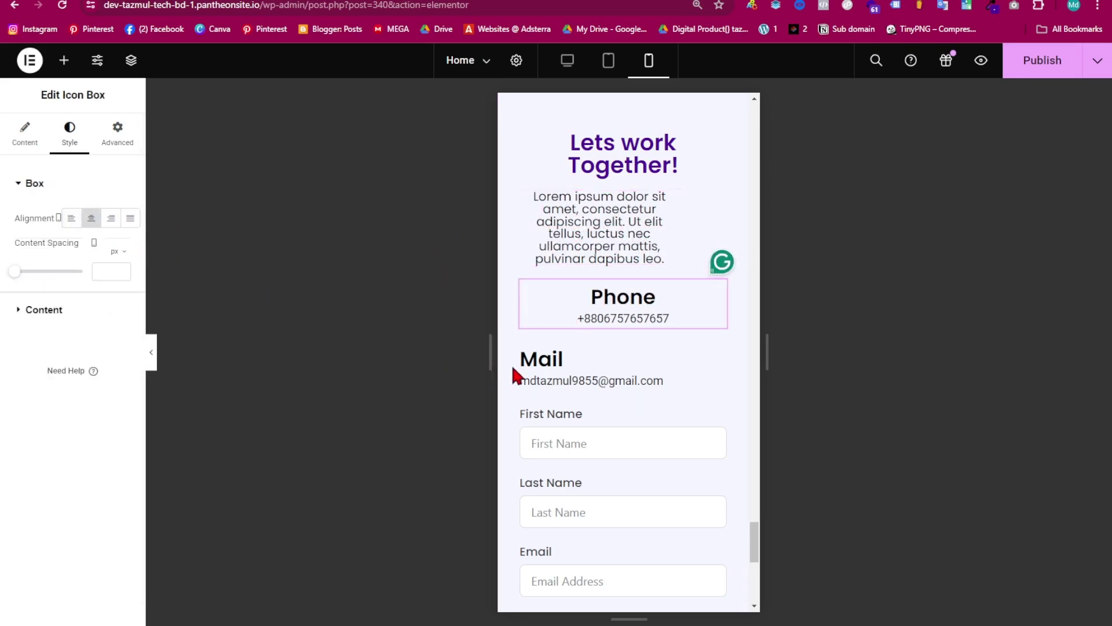
click(550, 363)
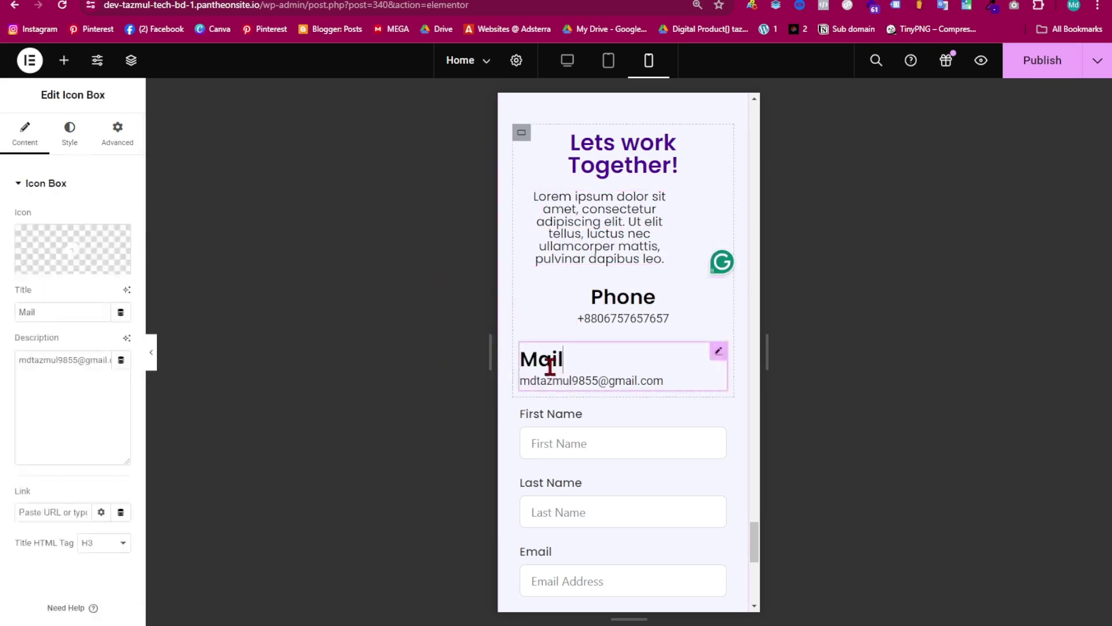
click(74, 135)
click(91, 218)
scroll(598, 318, down, 8)
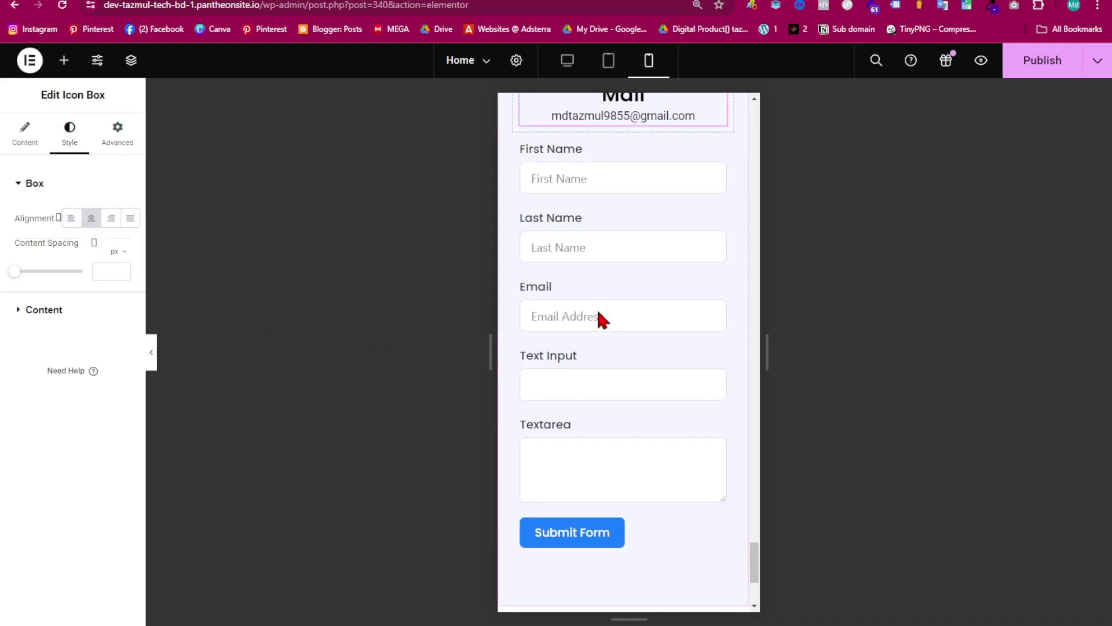
scroll(617, 418, up, 9)
scroll(609, 488, up, 6)
- Publish the page, review it at desktop width, and exit to the pages list
click(1028, 70)
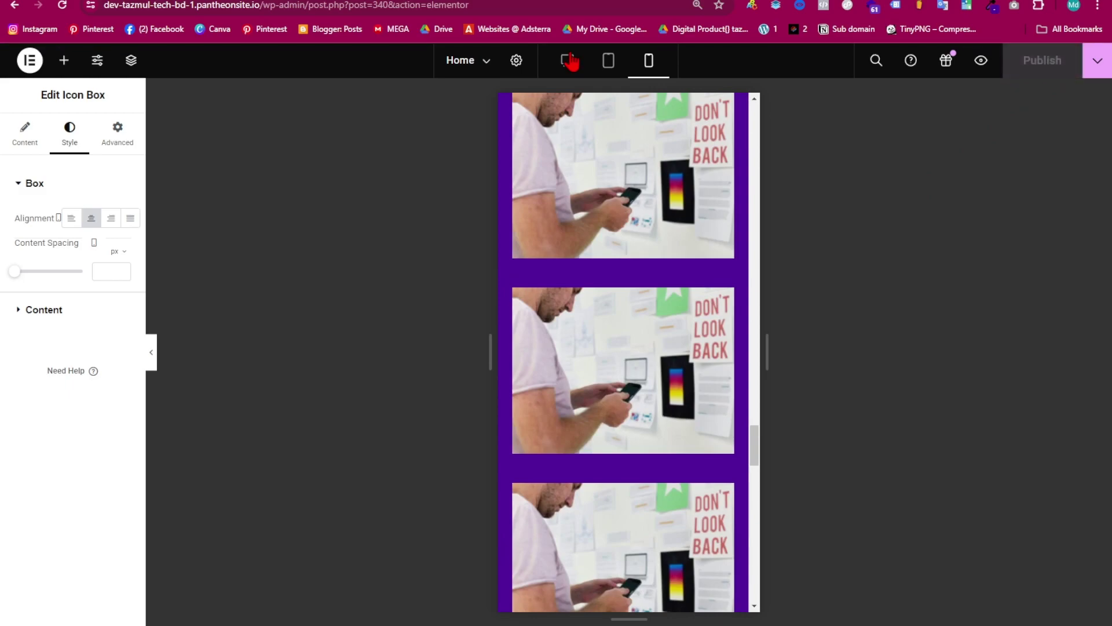
click(567, 59)
scroll(520, 343, down, 3)
scroll(556, 371, down, 7)
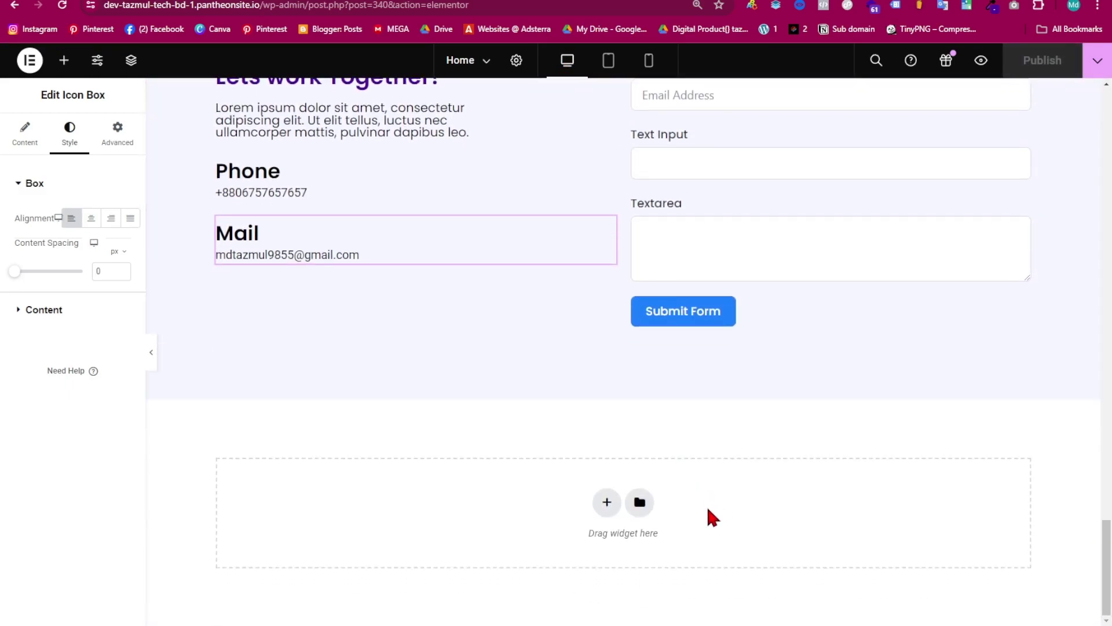
scroll(557, 399, up, 15)
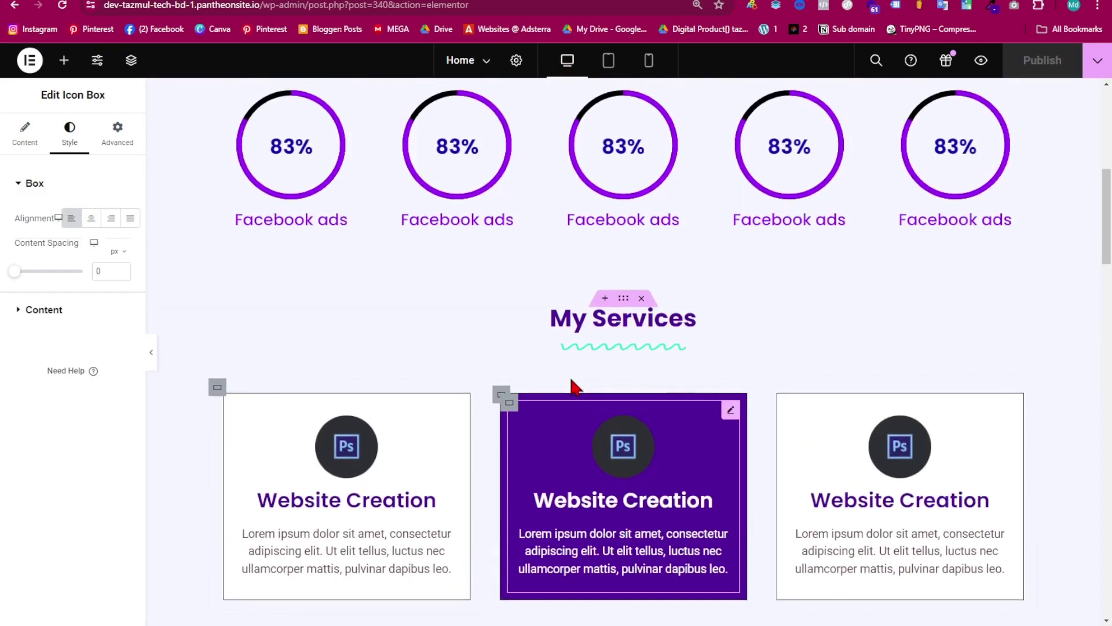
scroll(637, 416, down, 5)
scroll(628, 550, down, 10)
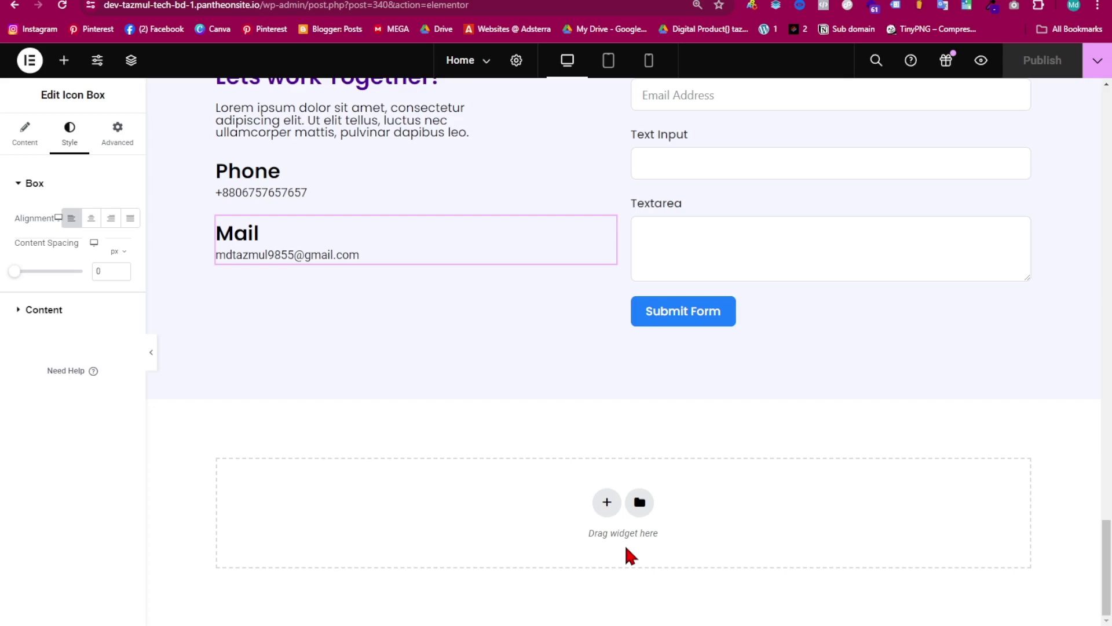
click(34, 59)
- Go to Appearance > Menus to view the Header Menu items
mouse_move(59, 98)
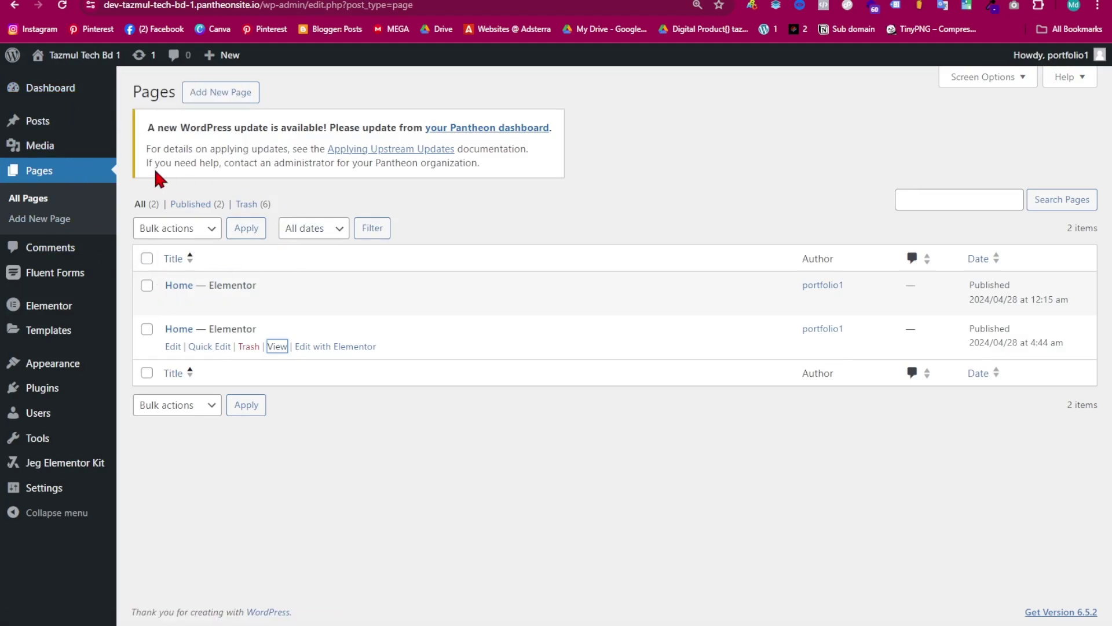
mouse_move(64, 370)
click(143, 406)
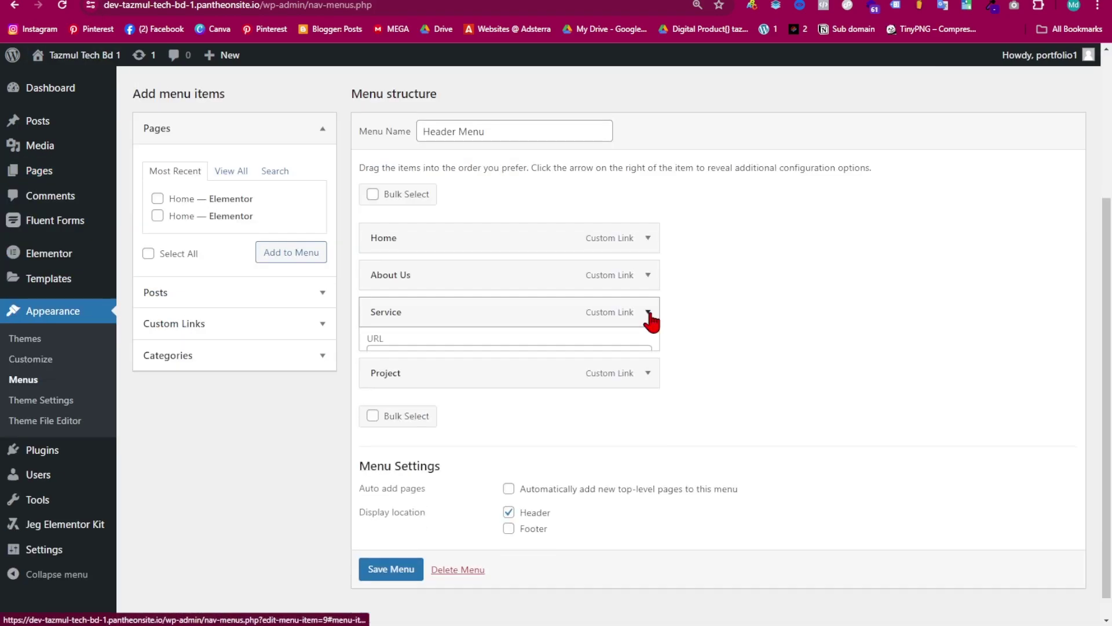
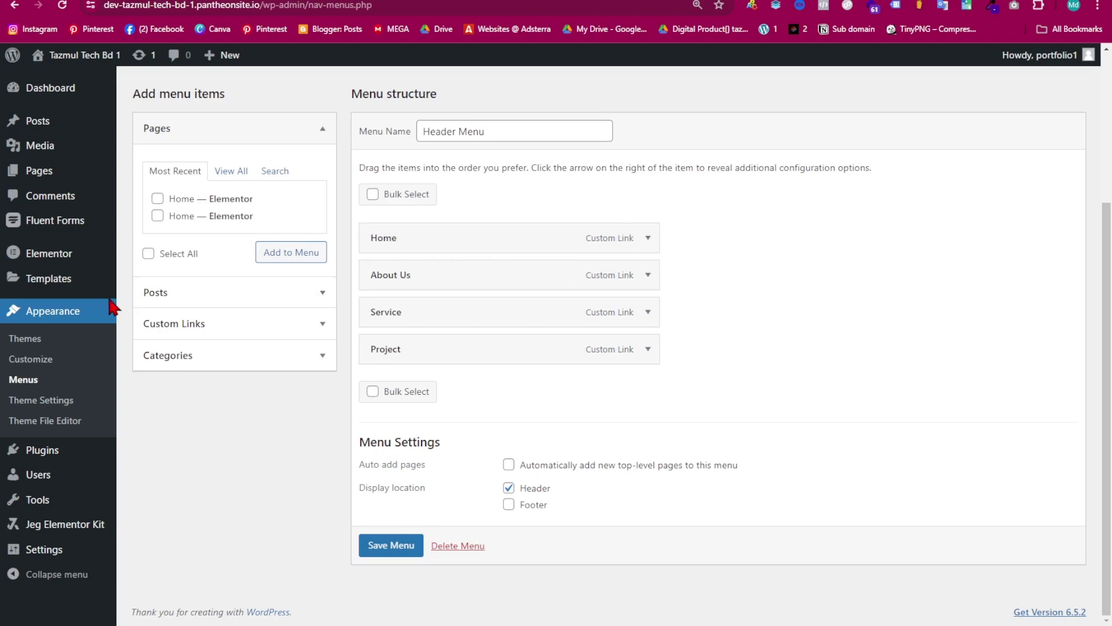
- Expand Custom Links, replace the URL with #, and move into the Link Text field
click(318, 327)
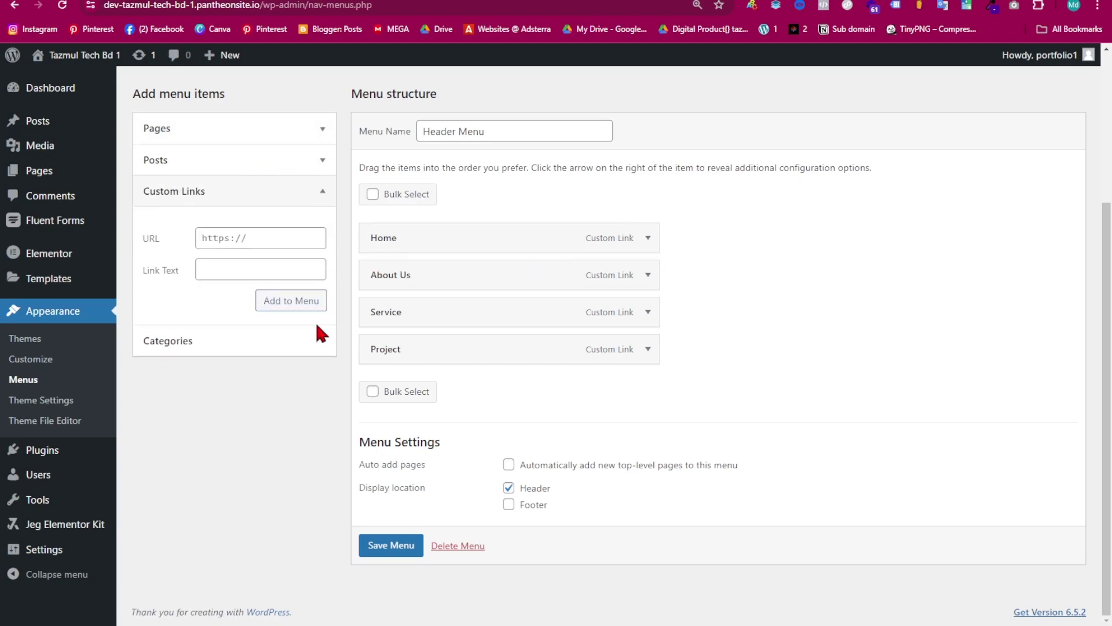
click(239, 245)
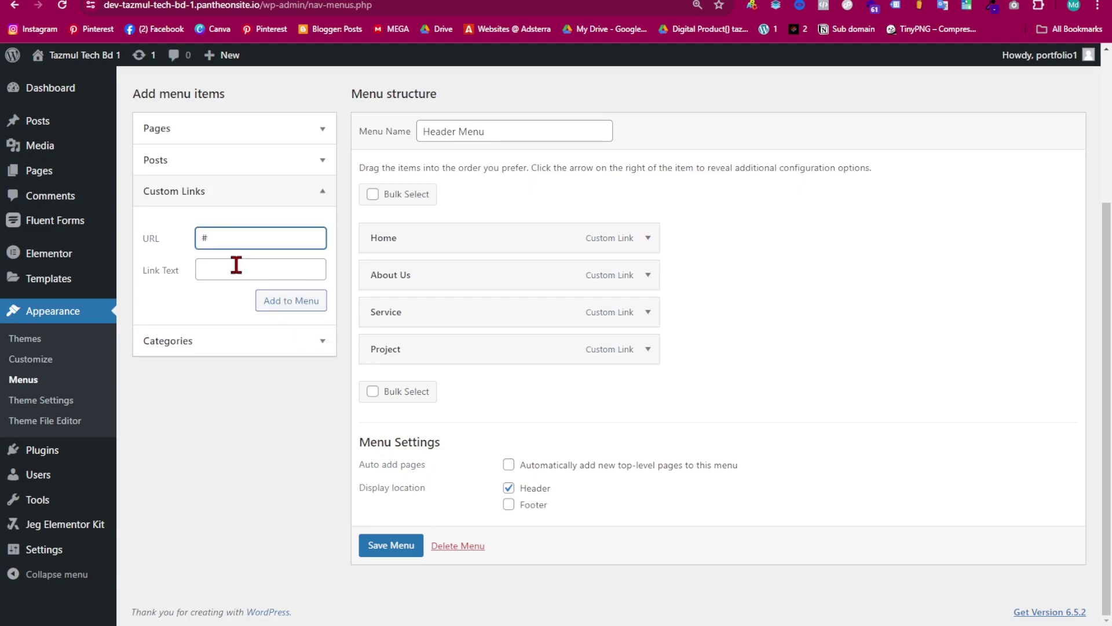
drag(221, 236, 198, 238)
click(236, 271)
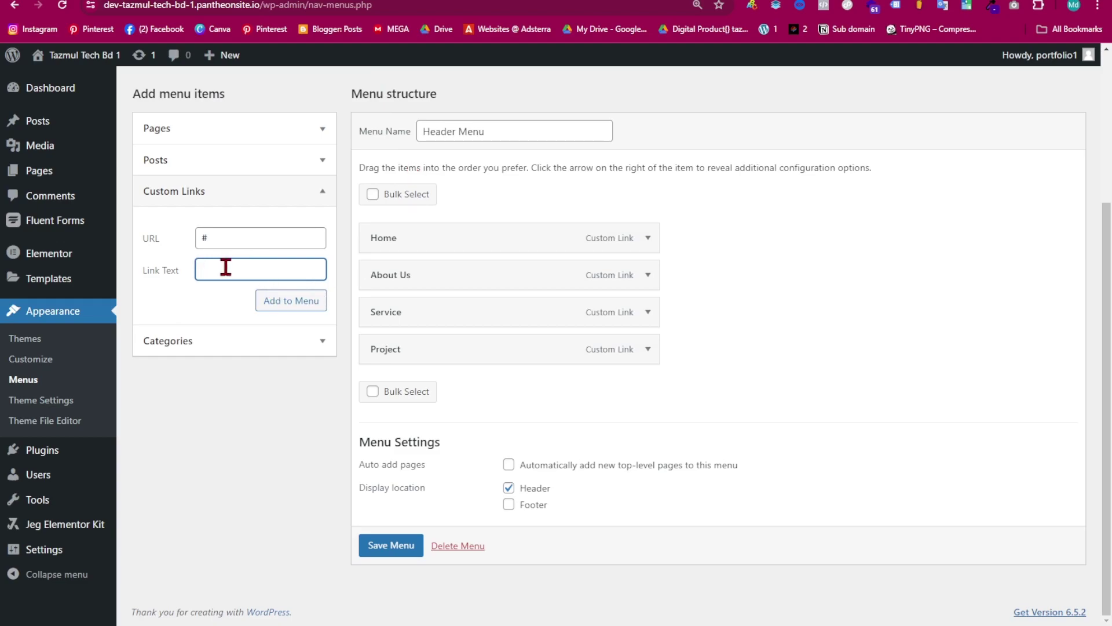
- Check the planned header menu items in Notepad, then enter Contact as the custom link text
mouse_move(669, 548)
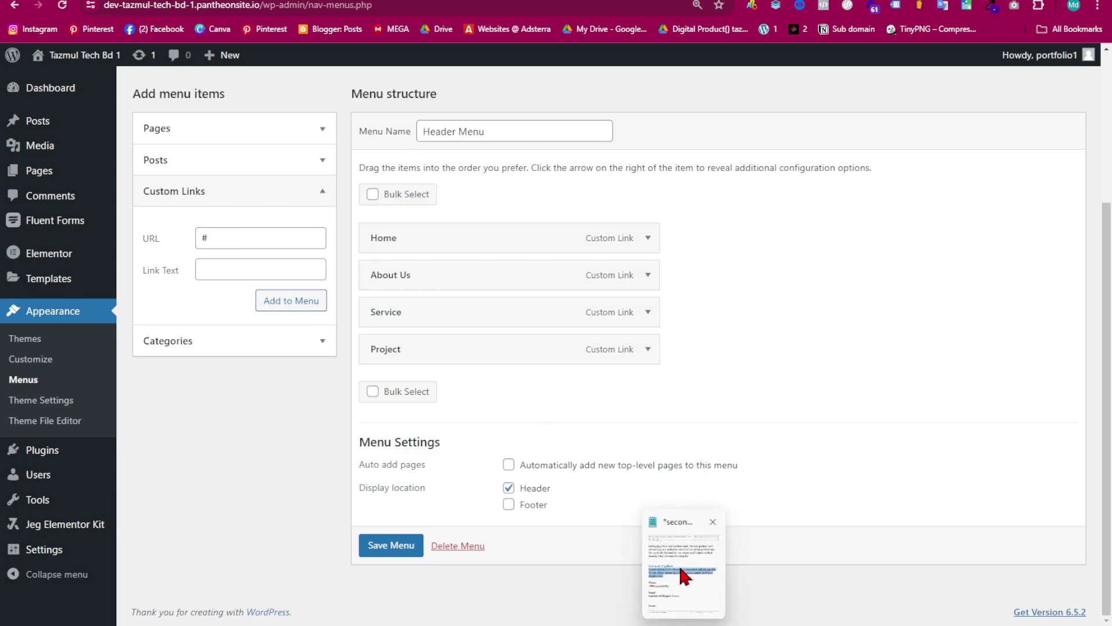
click(683, 573)
scroll(367, 370, up, 15)
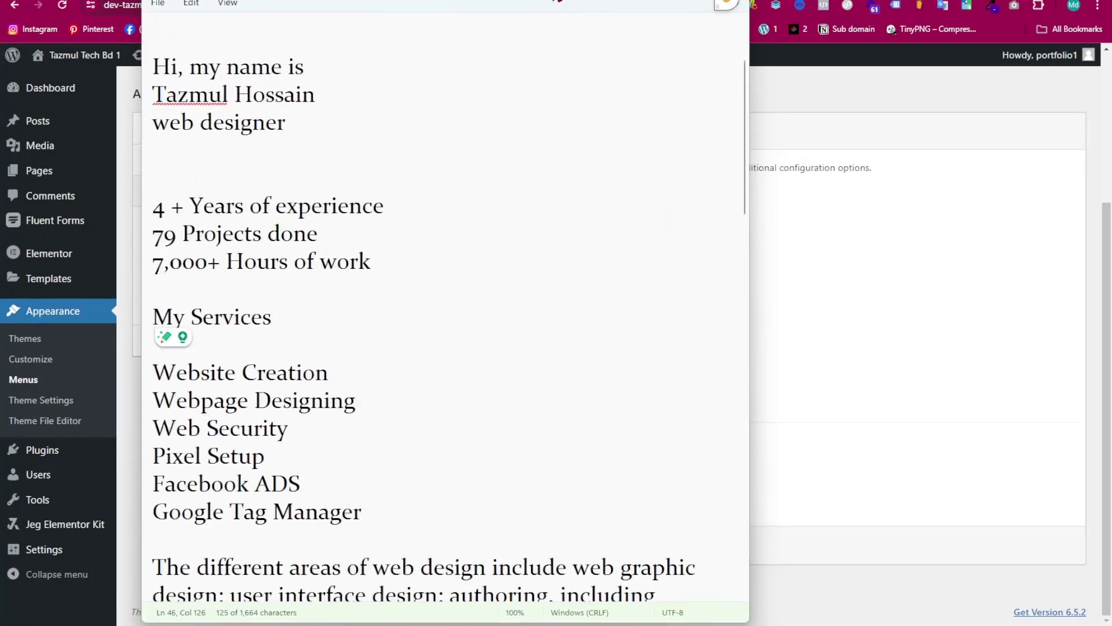
key(ctrl+Tab)
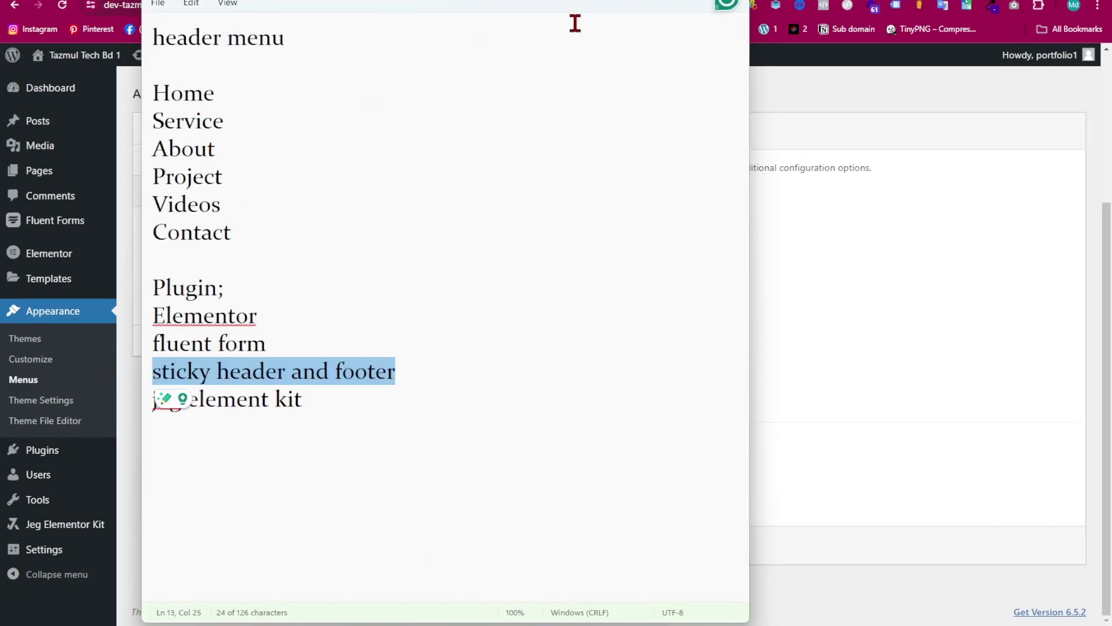
drag(631, 2, 959, 4)
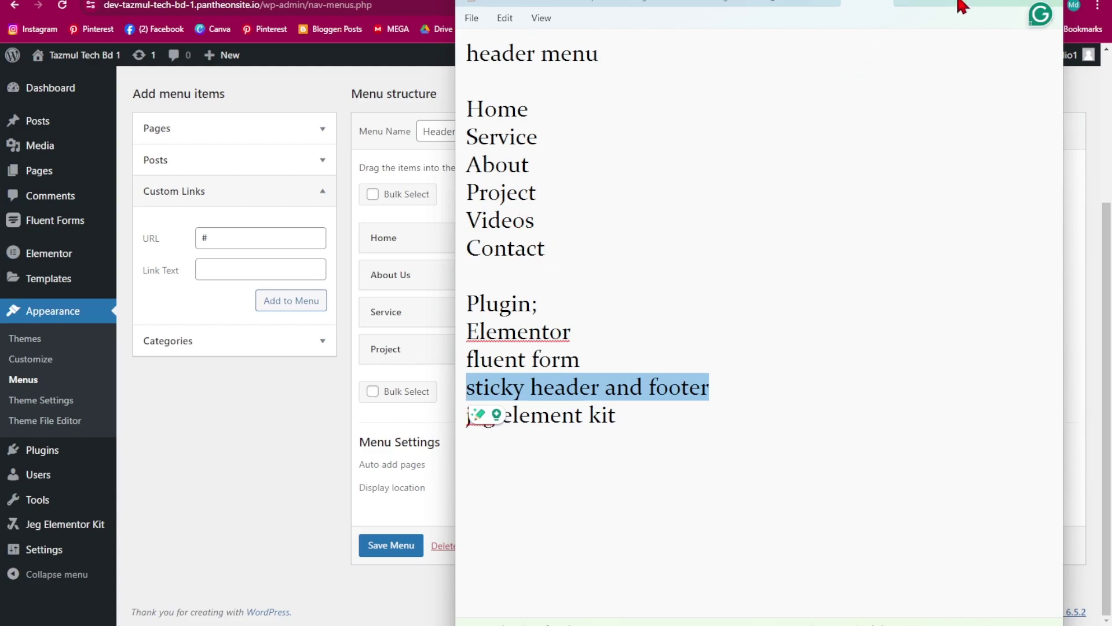
drag(961, 6, 1056, 12)
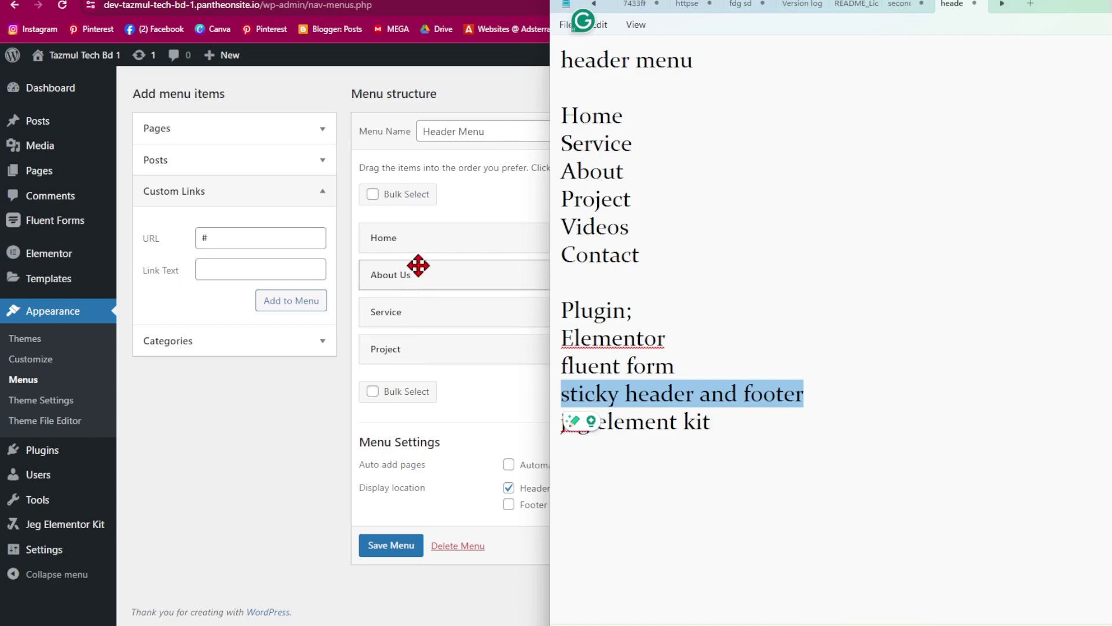
click(460, 369)
click(219, 270)
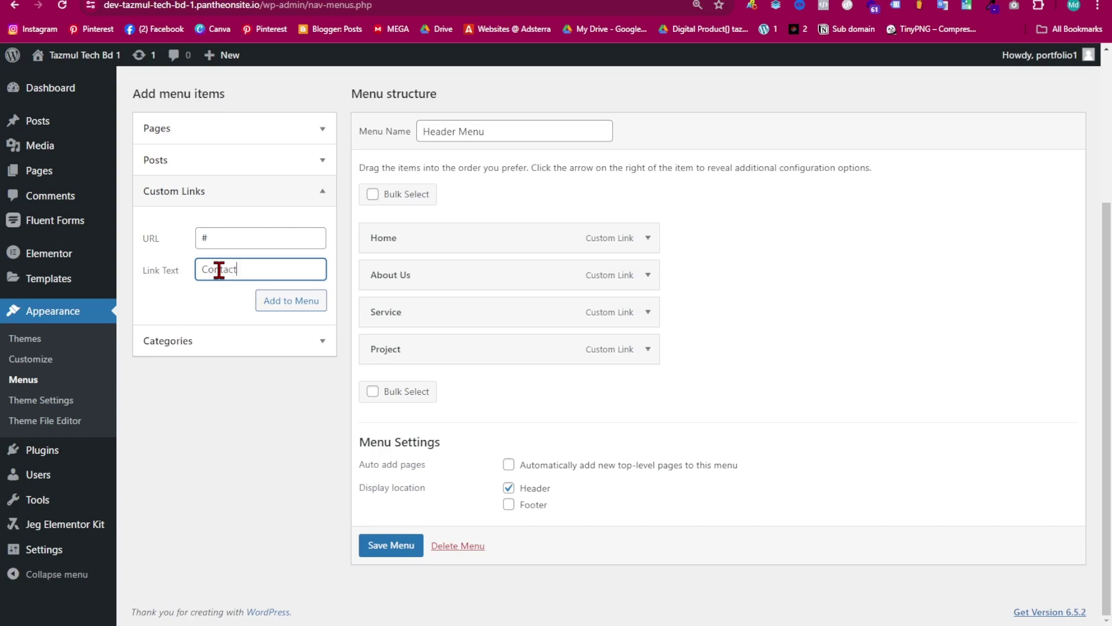
- Add the Contact custom link as the fifth Header Menu item and save the menu
click(297, 301)
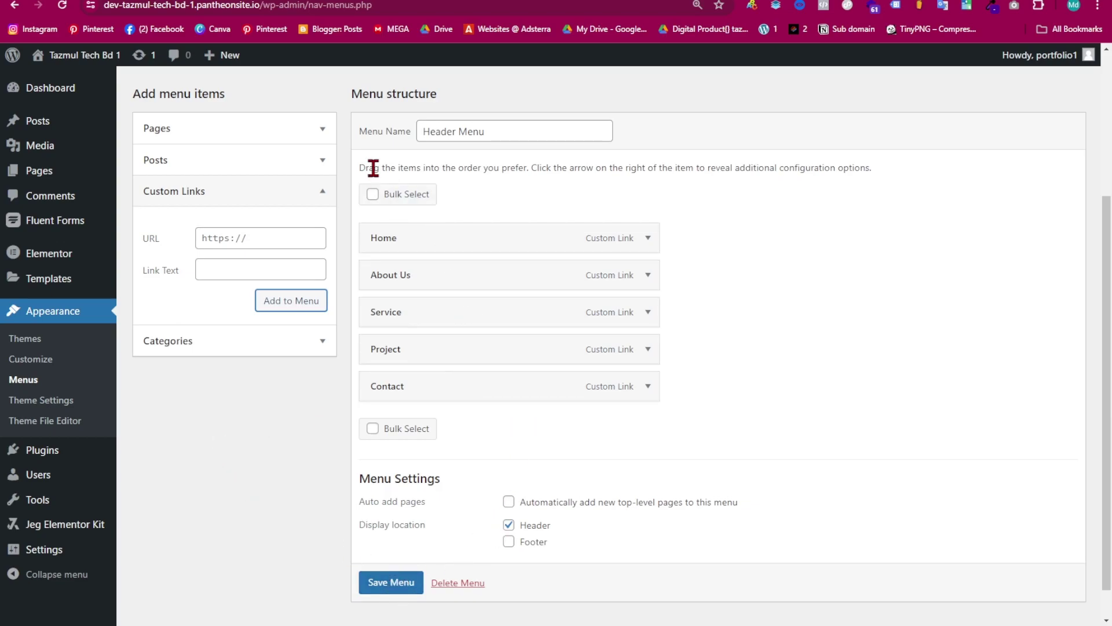
scroll(371, 171, up, 4)
scroll(579, 388, down, 4)
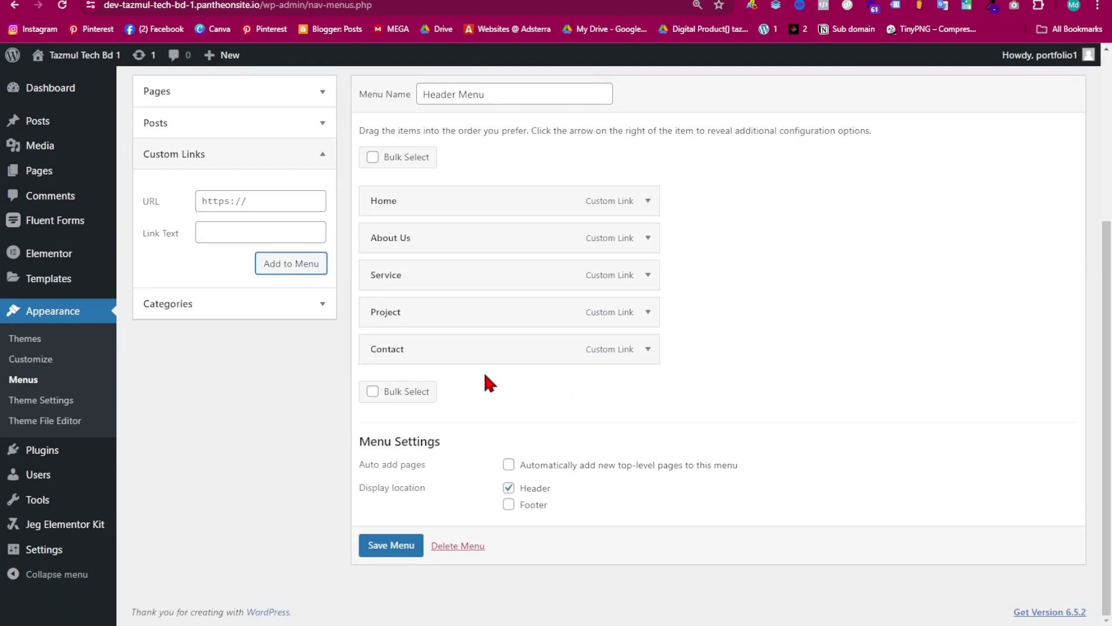
scroll(504, 394, up, 5)
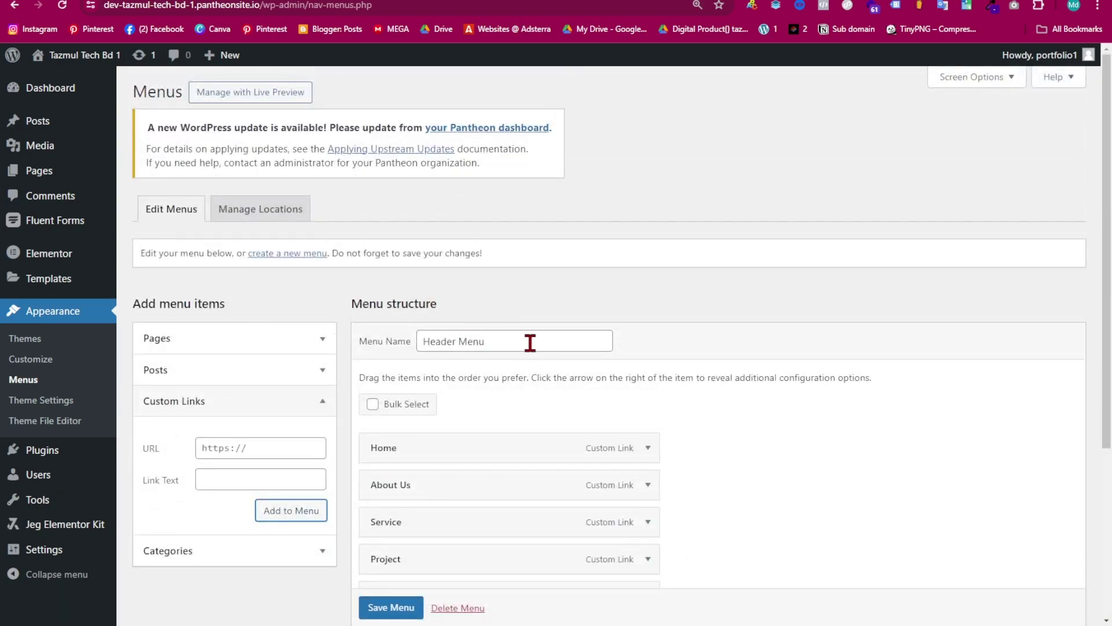
scroll(530, 342, down, 5)
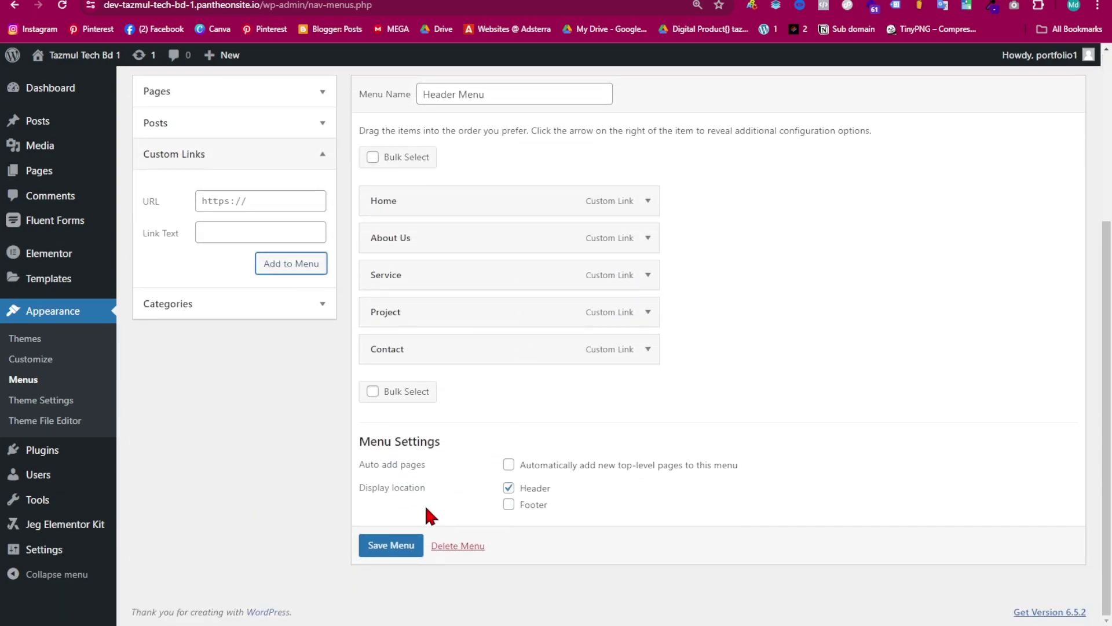
click(396, 550)
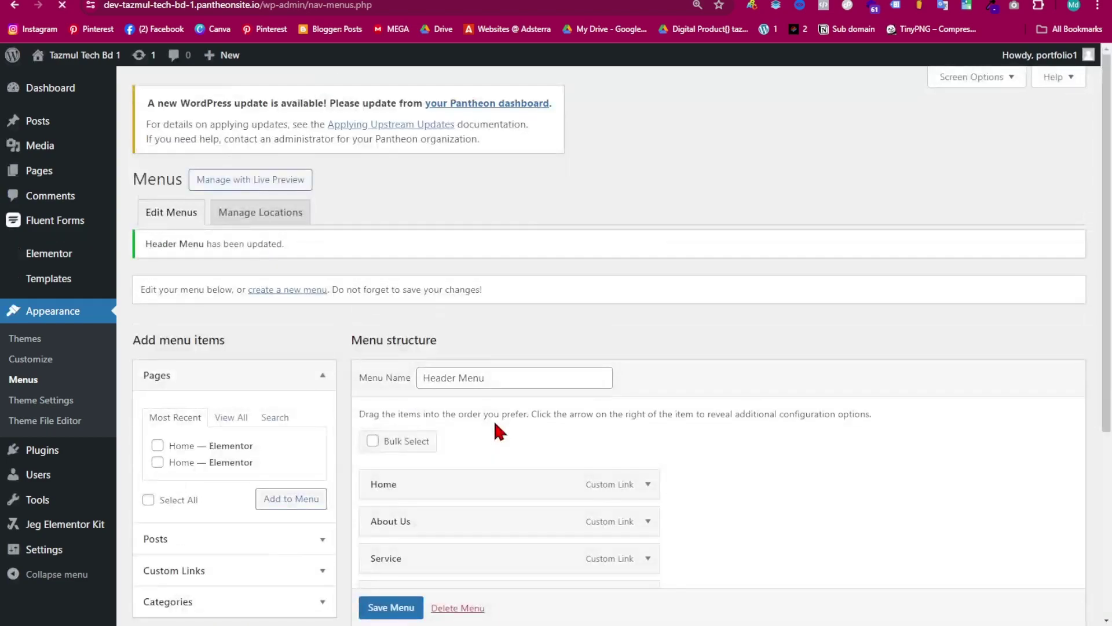
scroll(495, 423, down, 5)
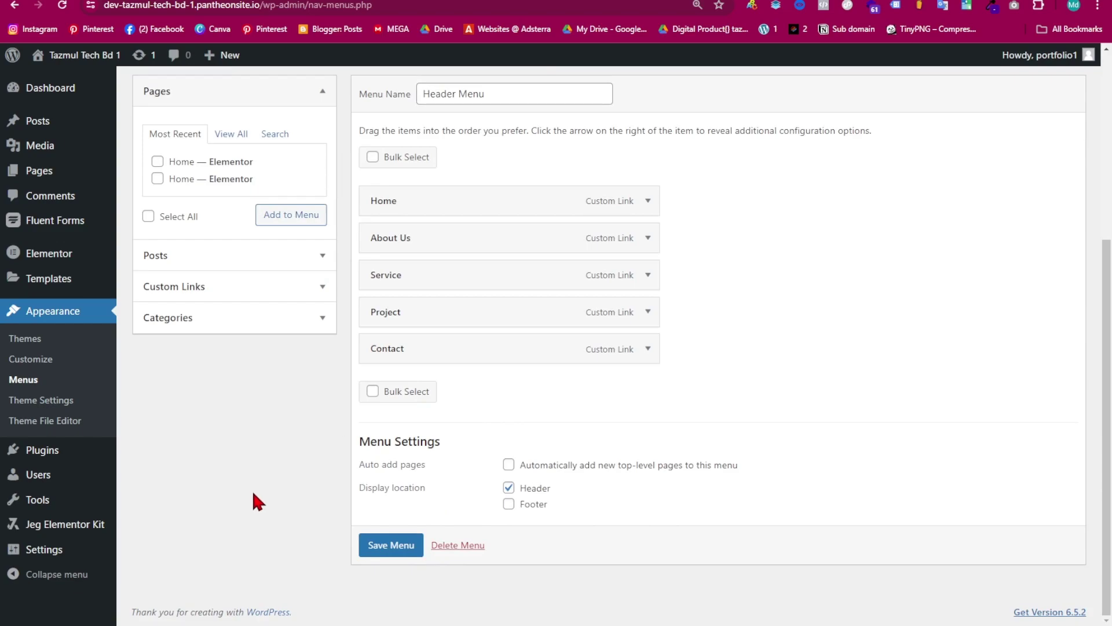
mouse_move(70, 524)
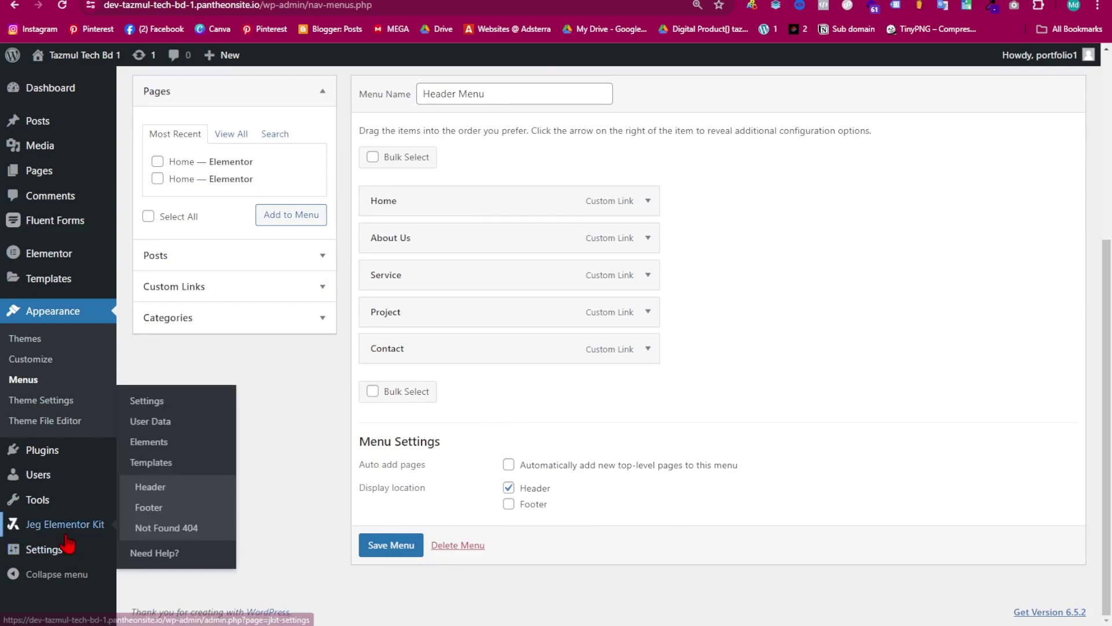
- Create a Jeg Elementor Kit header template titled 'header' with an All Site condition
click(150, 486)
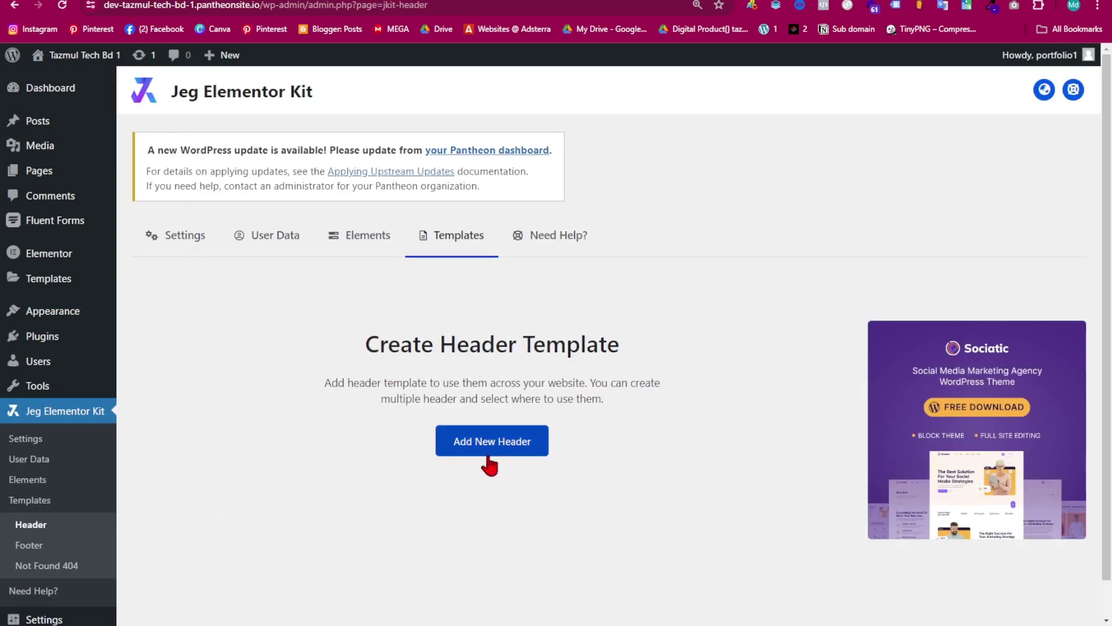
click(502, 457)
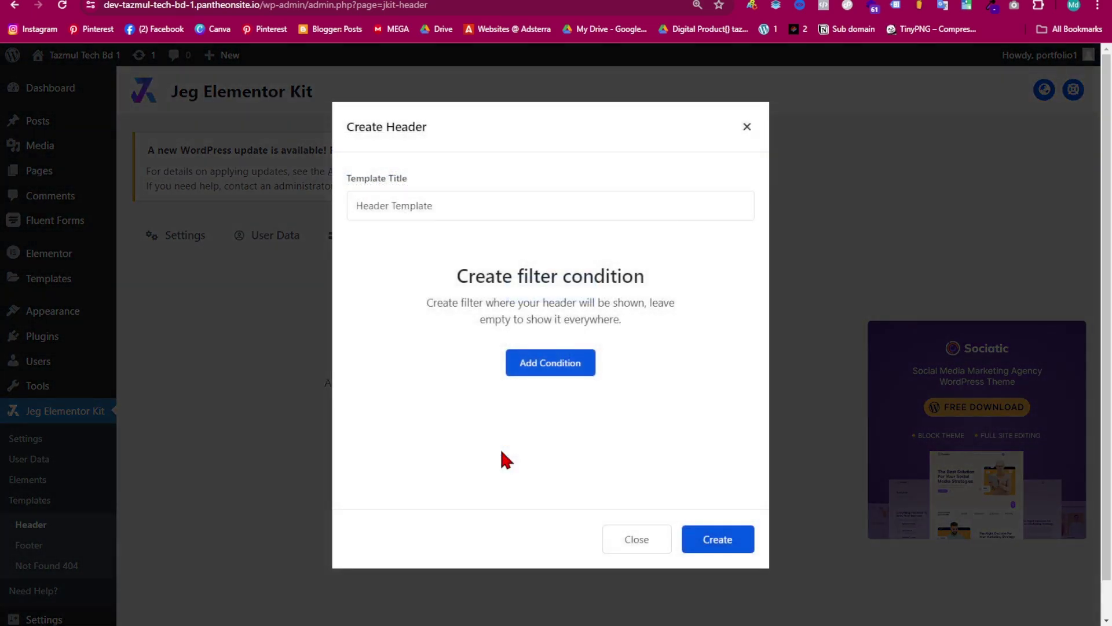
click(552, 370)
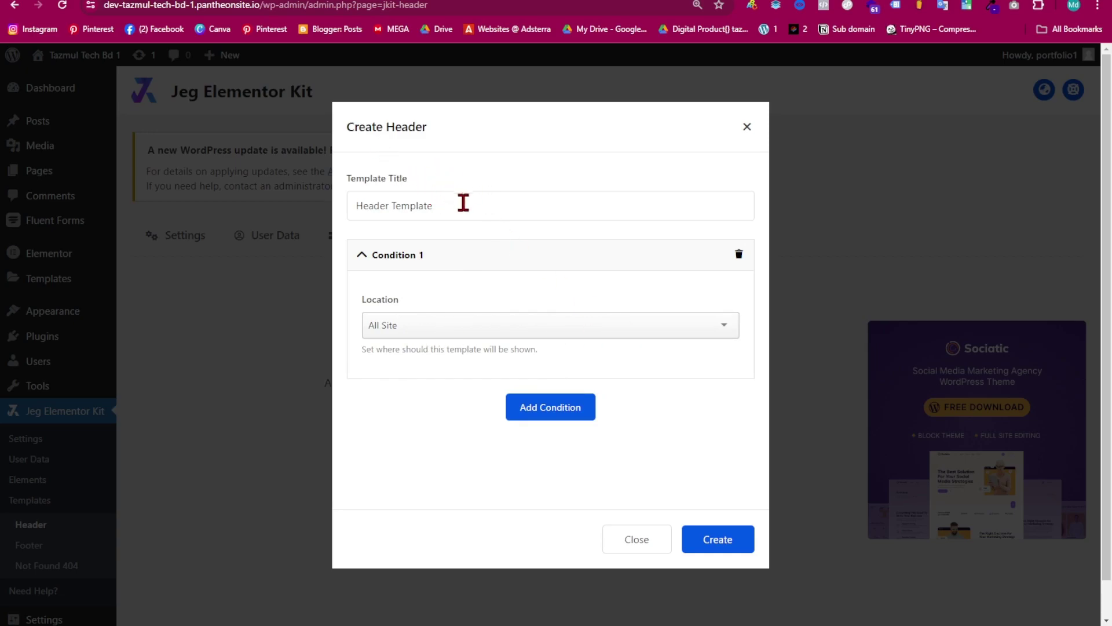
key(BackSpace)
key(BackSpace)
key(BackSpace)
key(BackSpace)
key(BackSpace)
key(BackSpace)
key(BackSpace)
key(BackSpace)
key(BackSpace)
key(BackSpace)
key(BackSpace)
key(BackSpace)
key(BackSpace)
key(BackSpace)
drag(388, 181, 259, 213)
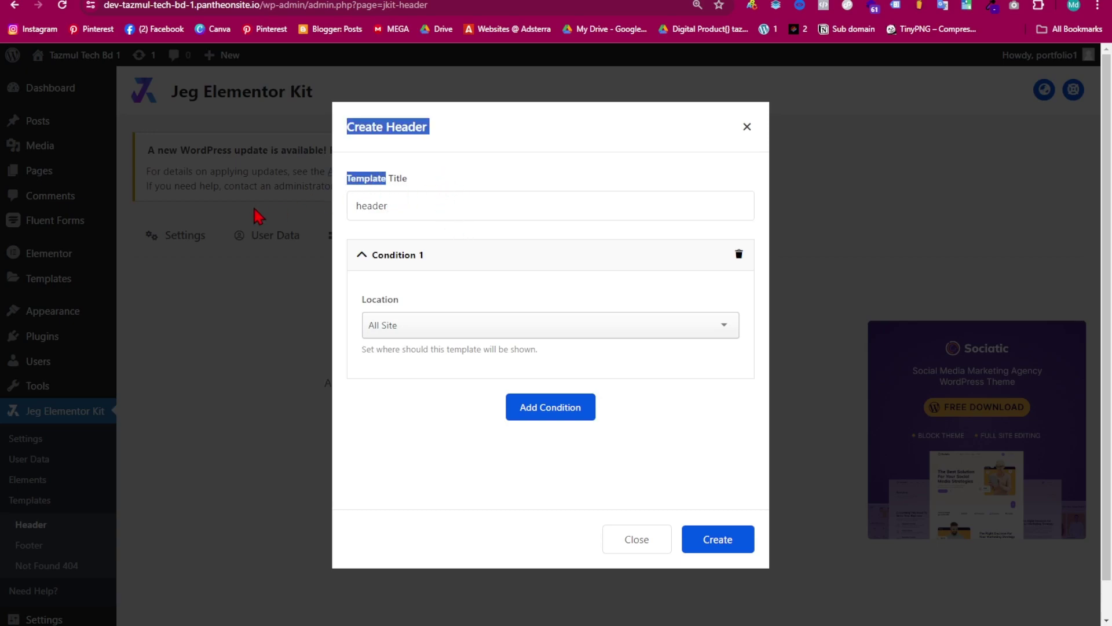
click(397, 207)
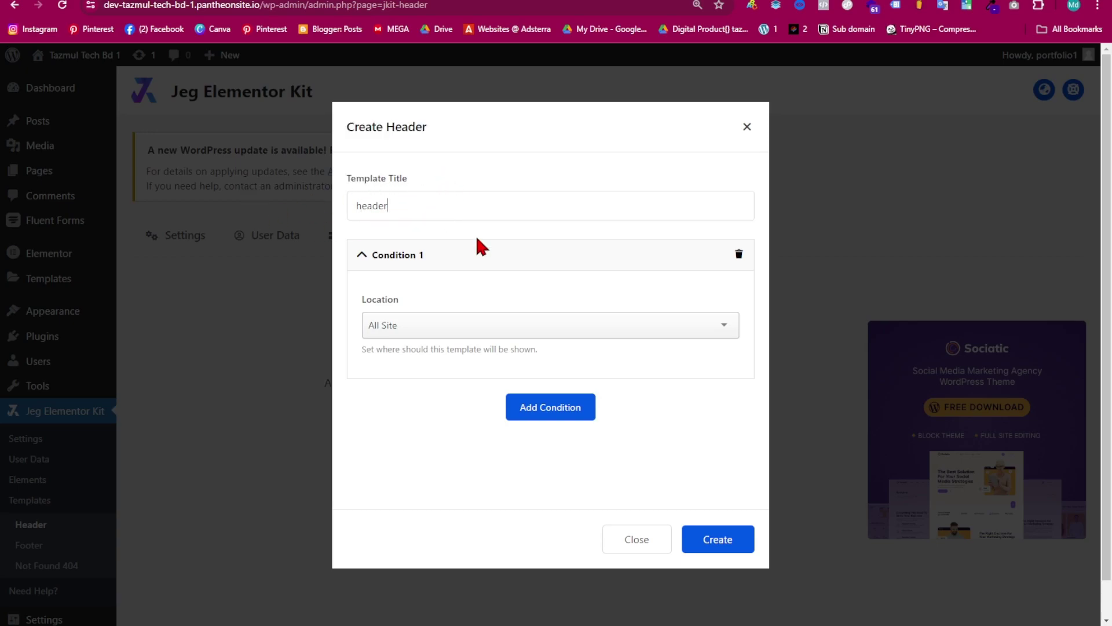
click(727, 541)
- Open the 'header' template in Elementor, then return and delete it from the list
scroll(585, 400, down, 5)
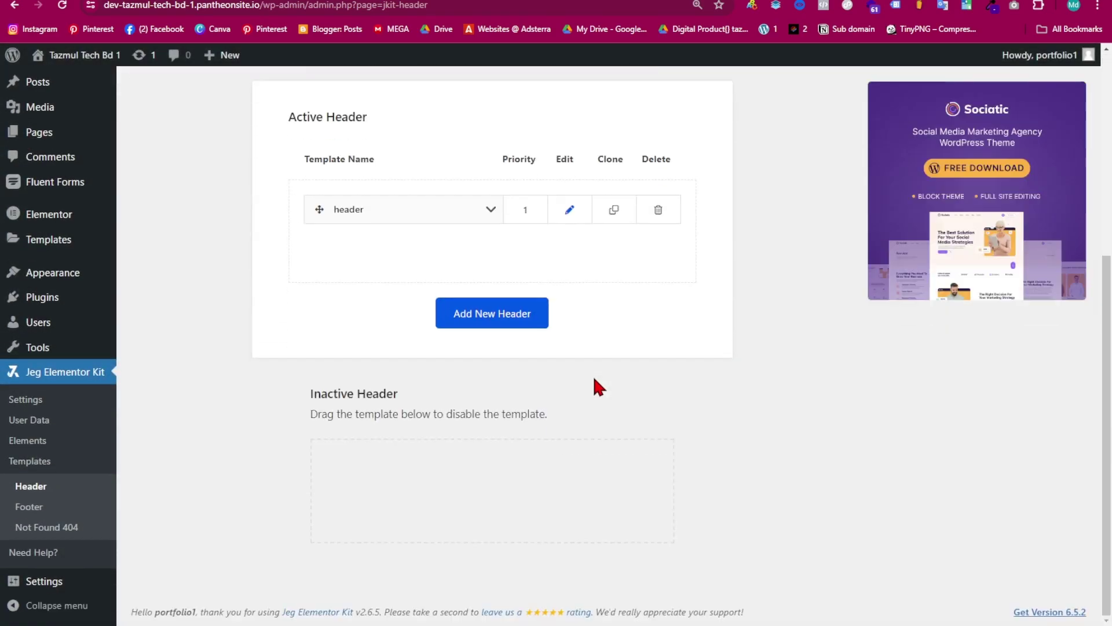
click(569, 210)
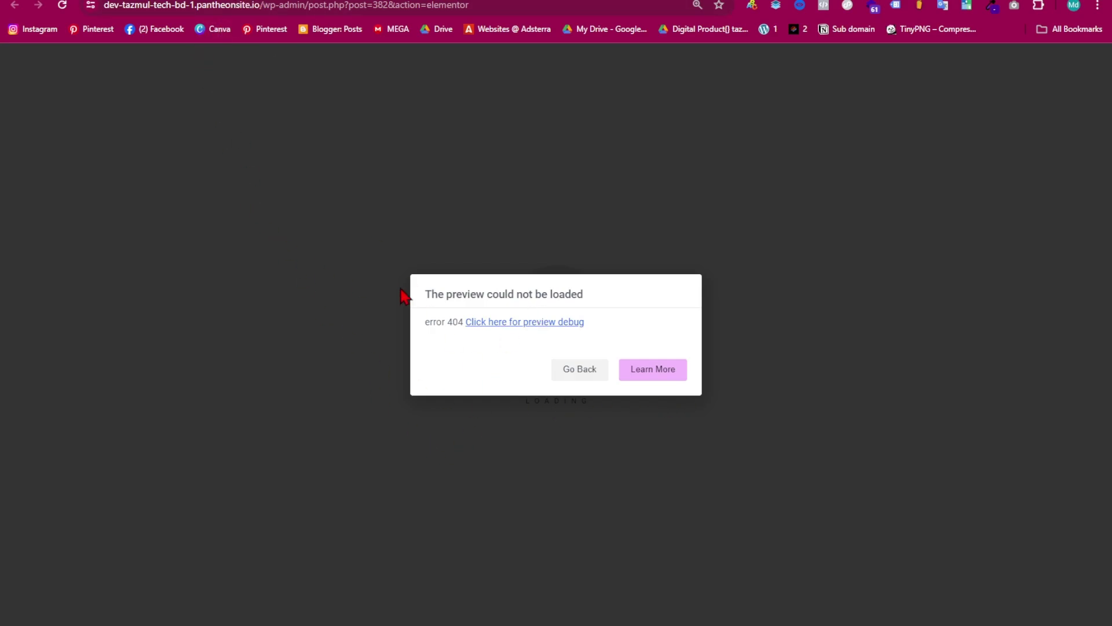
click(139, 1)
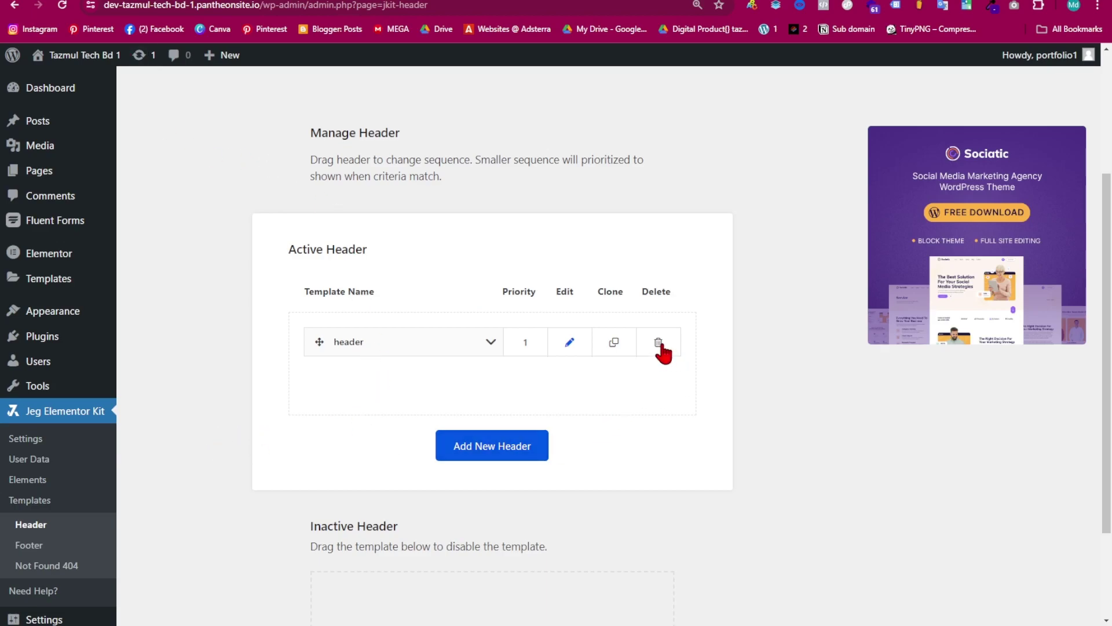
scroll(660, 348, down, 2)
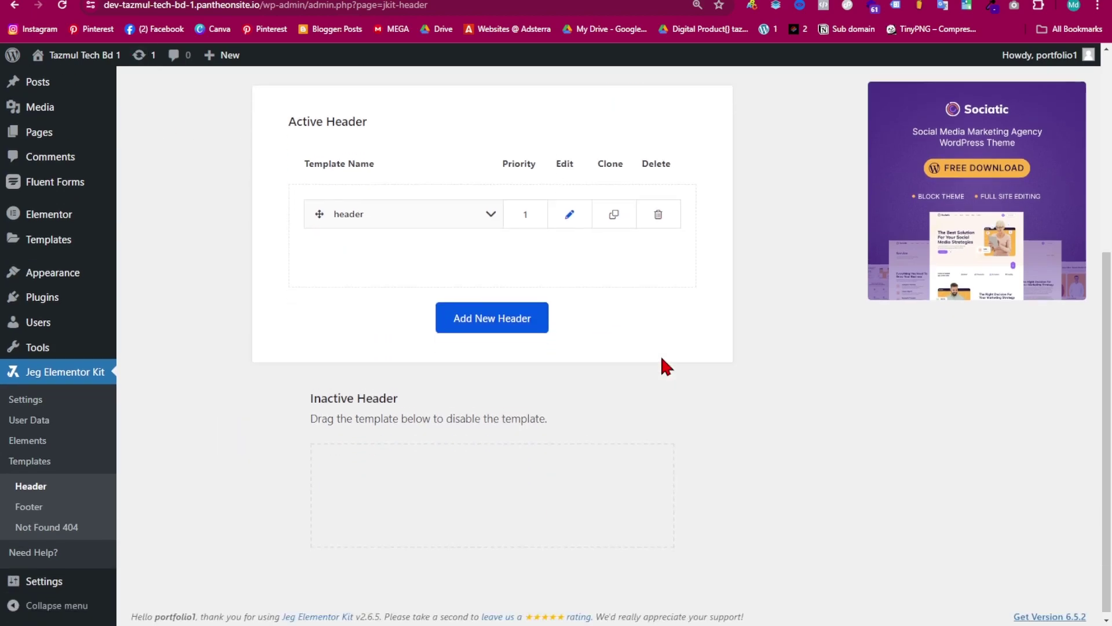
click(659, 210)
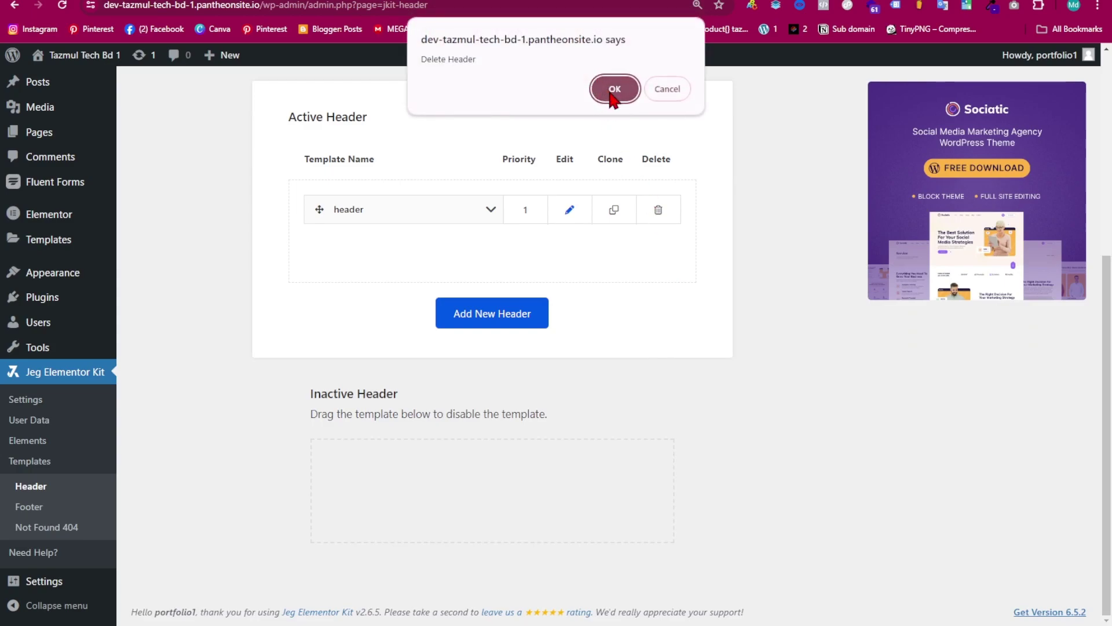
click(595, 93)
mouse_move(55, 309)
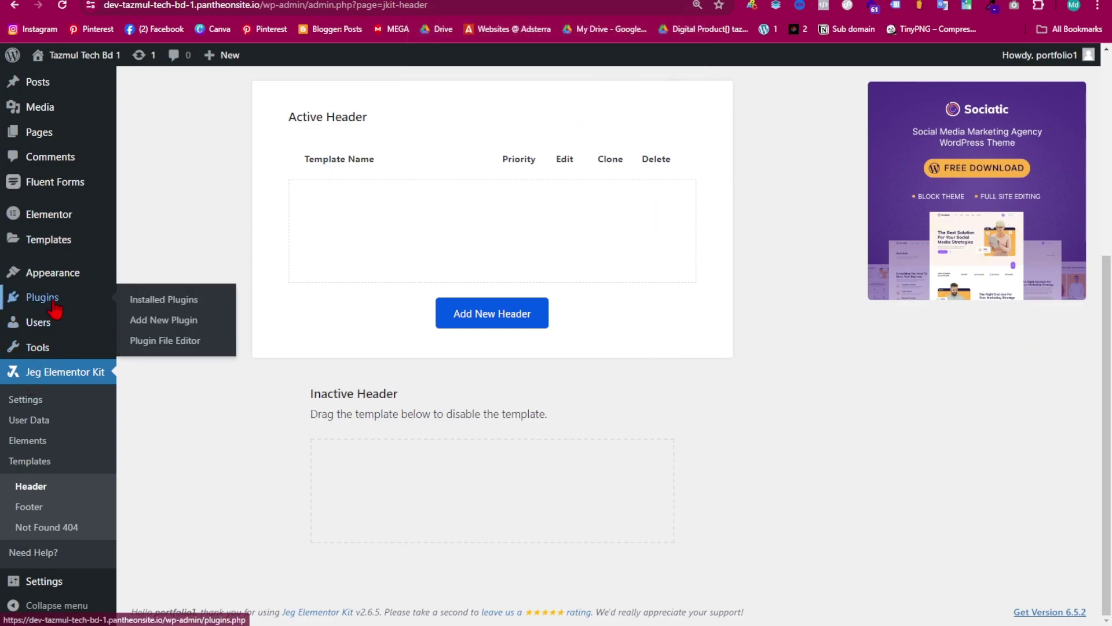
- Search plugins for 'elem', then install and activate Elementor Header & Footer Builder
click(168, 322)
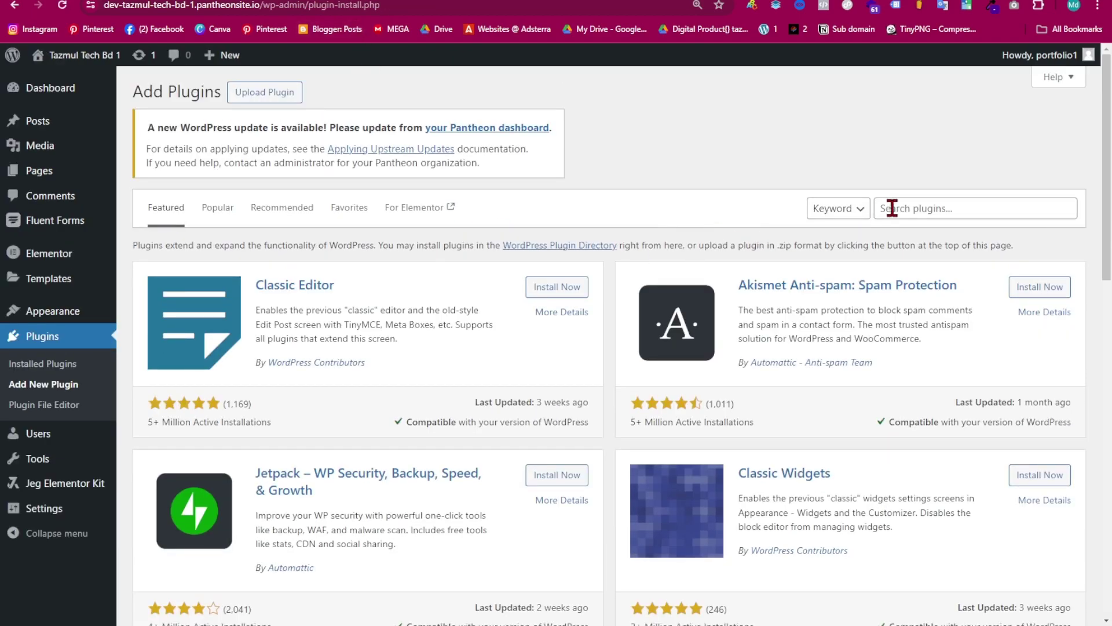
click(909, 210)
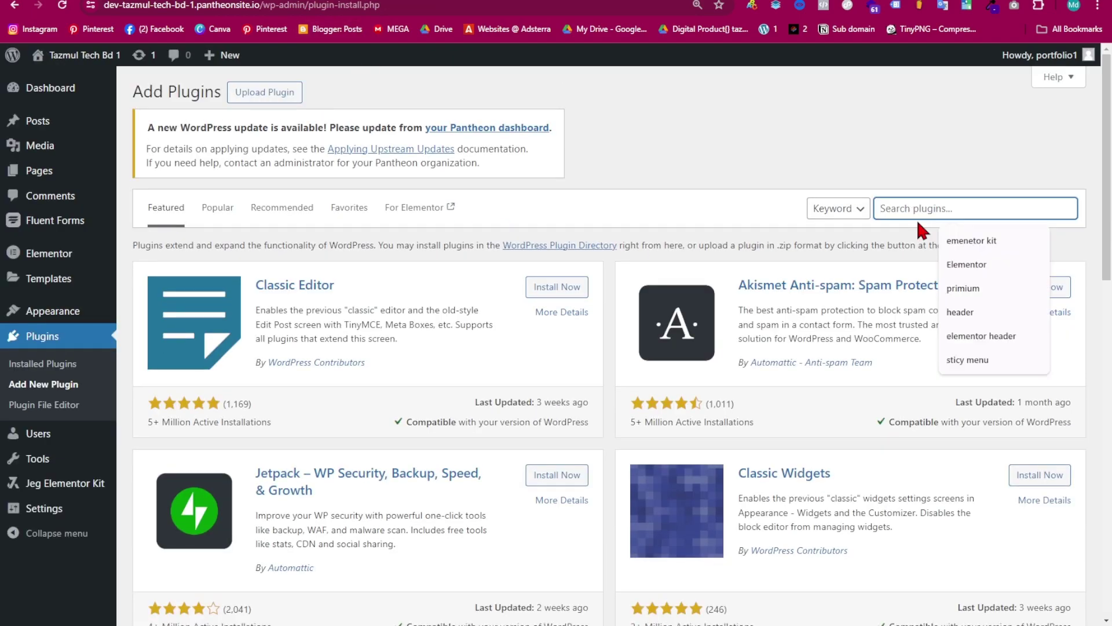
text(elementor header)
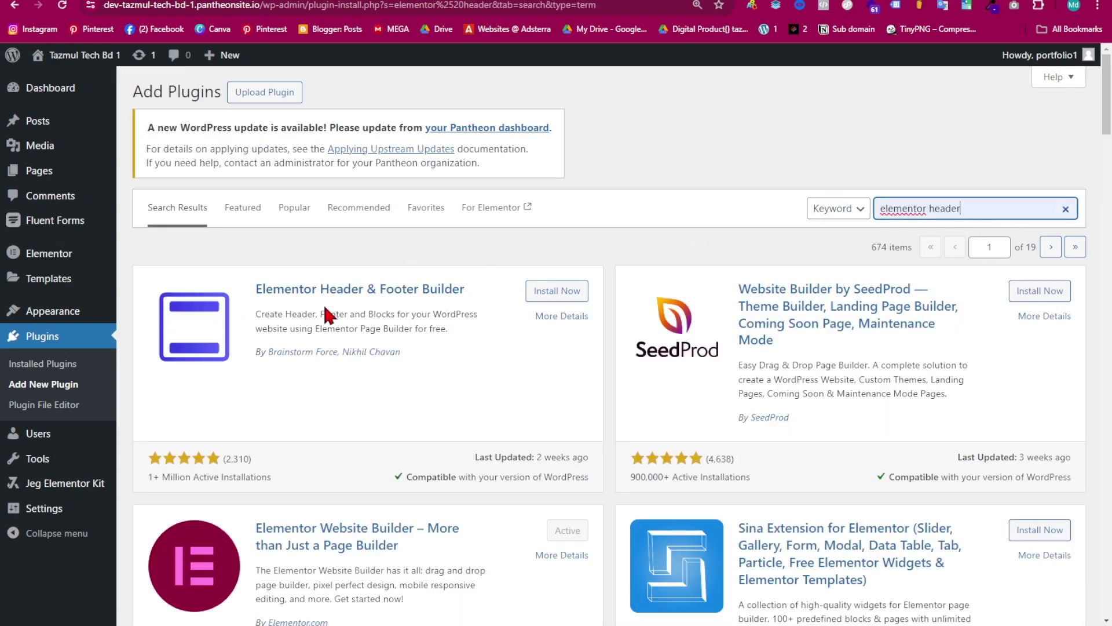
click(579, 301)
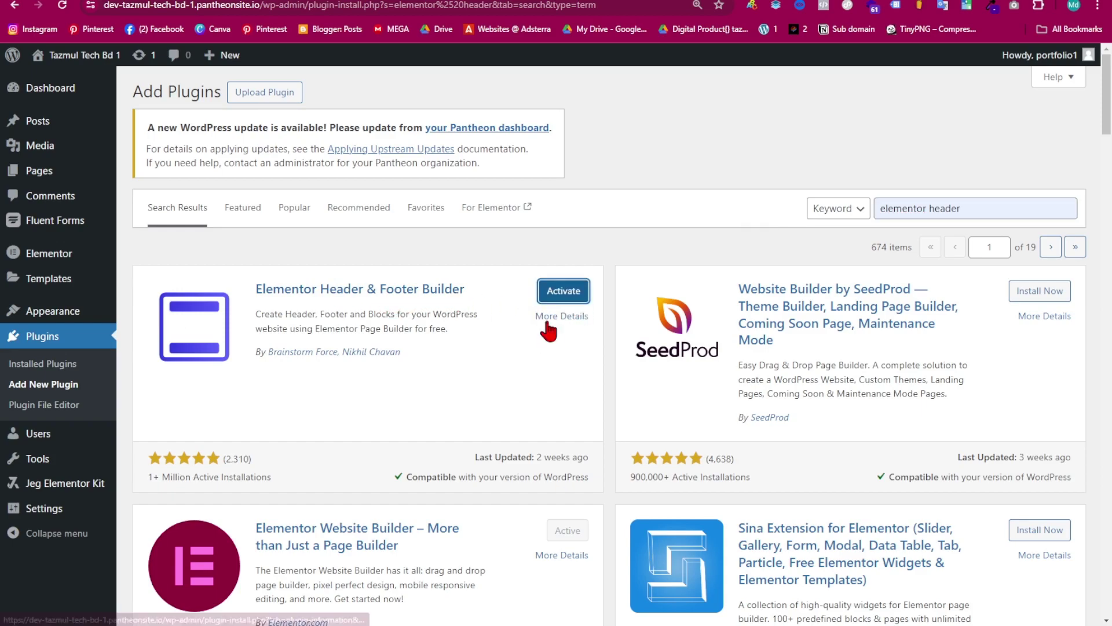
click(572, 297)
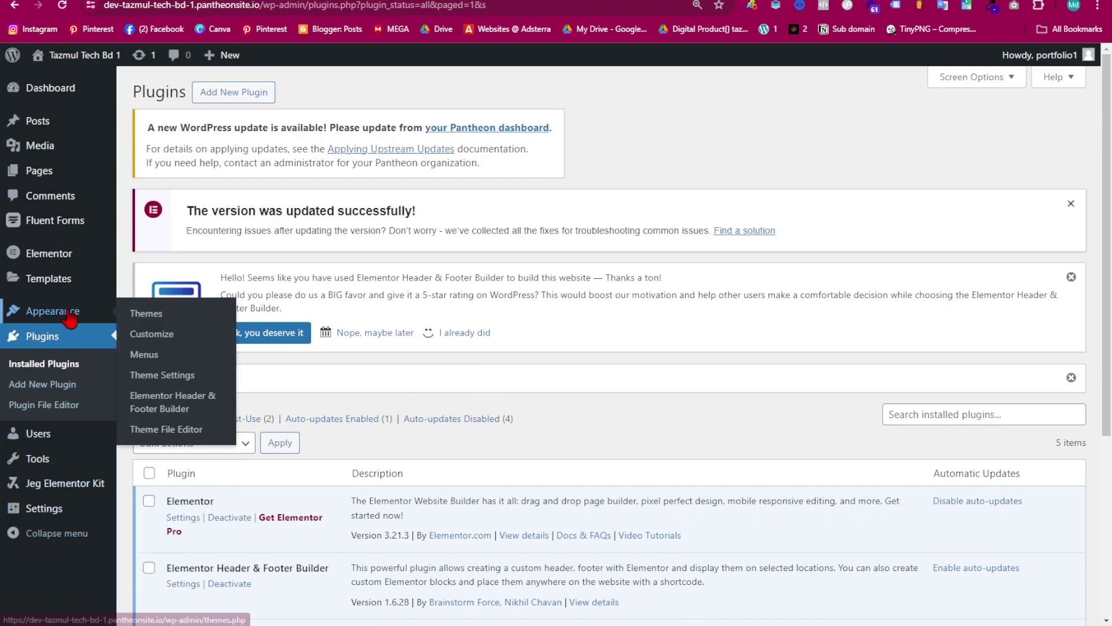
- Select both the Header and Footer templates and move them to Trash via Bulk actions
mouse_move(57, 318)
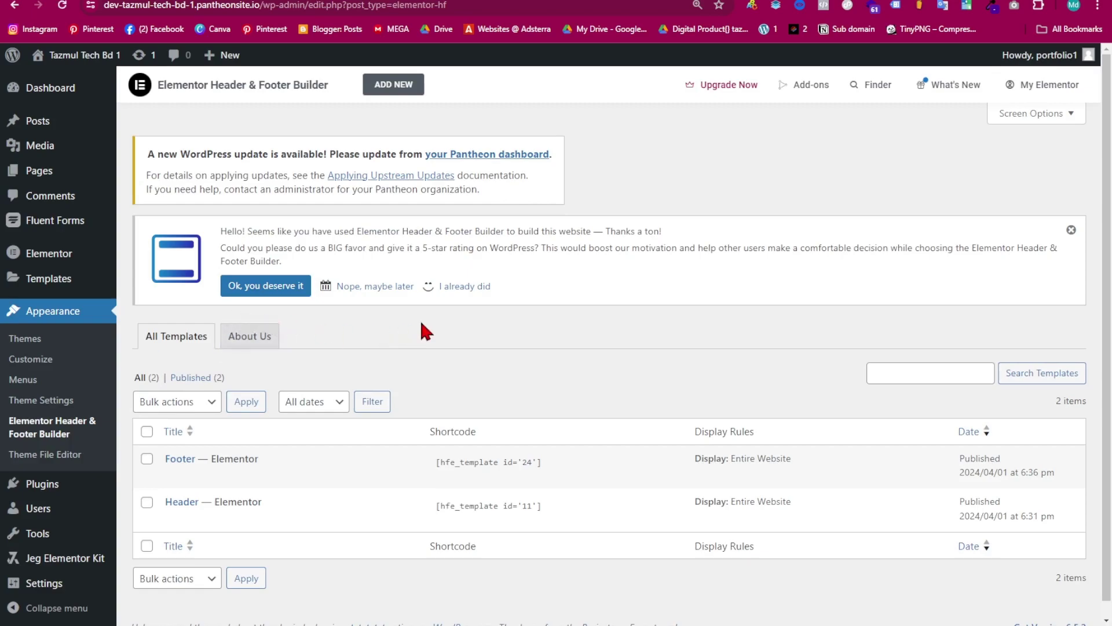
scroll(420, 331, down, 1)
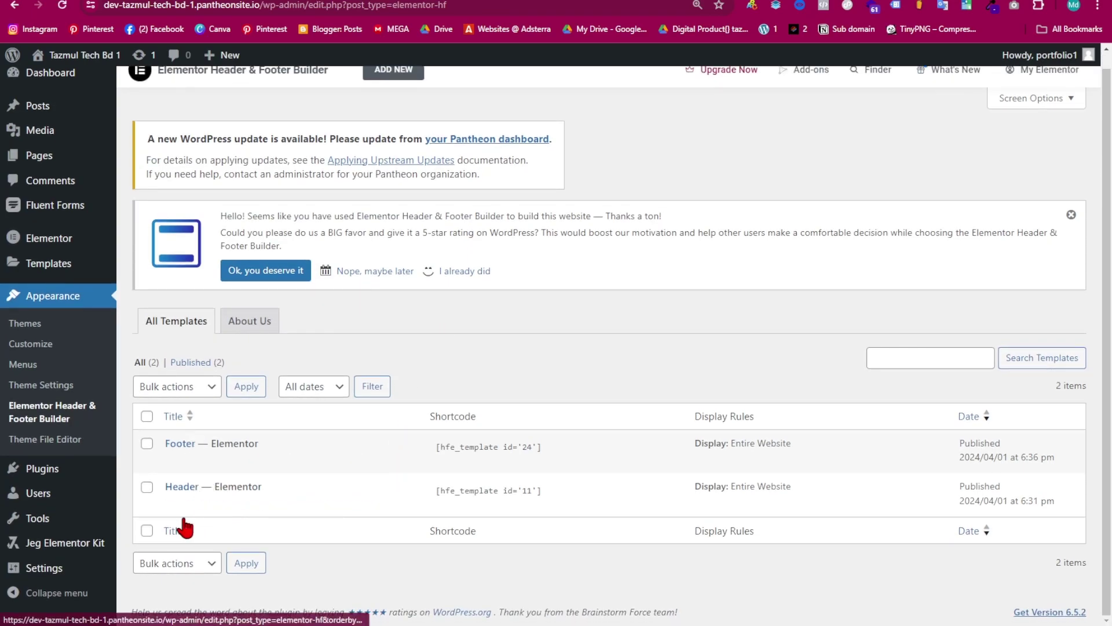
click(199, 387)
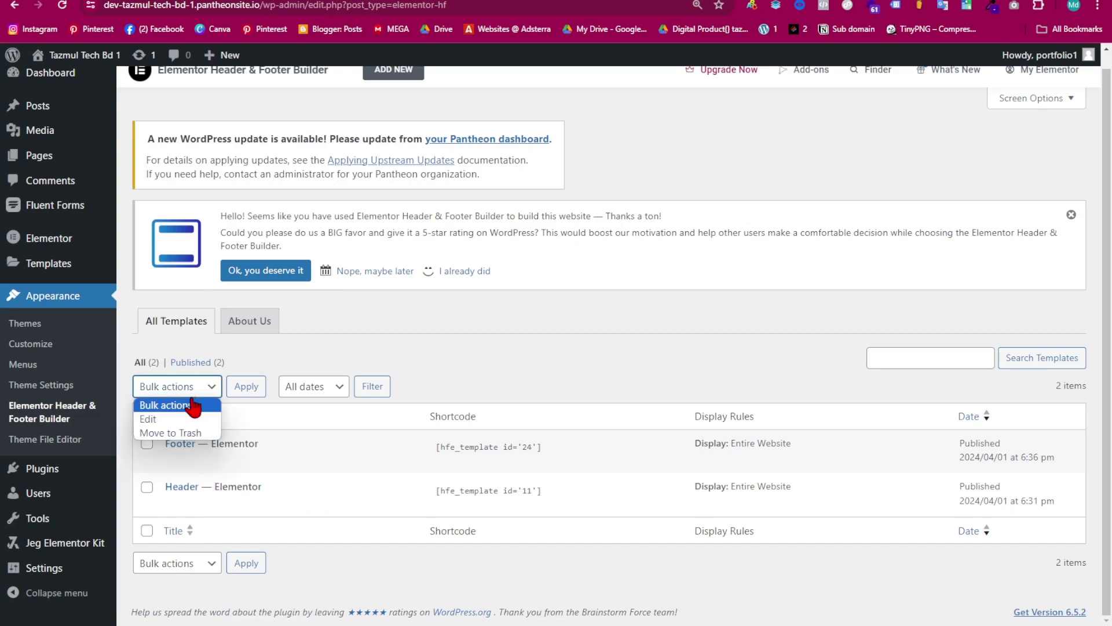
click(168, 433)
click(147, 416)
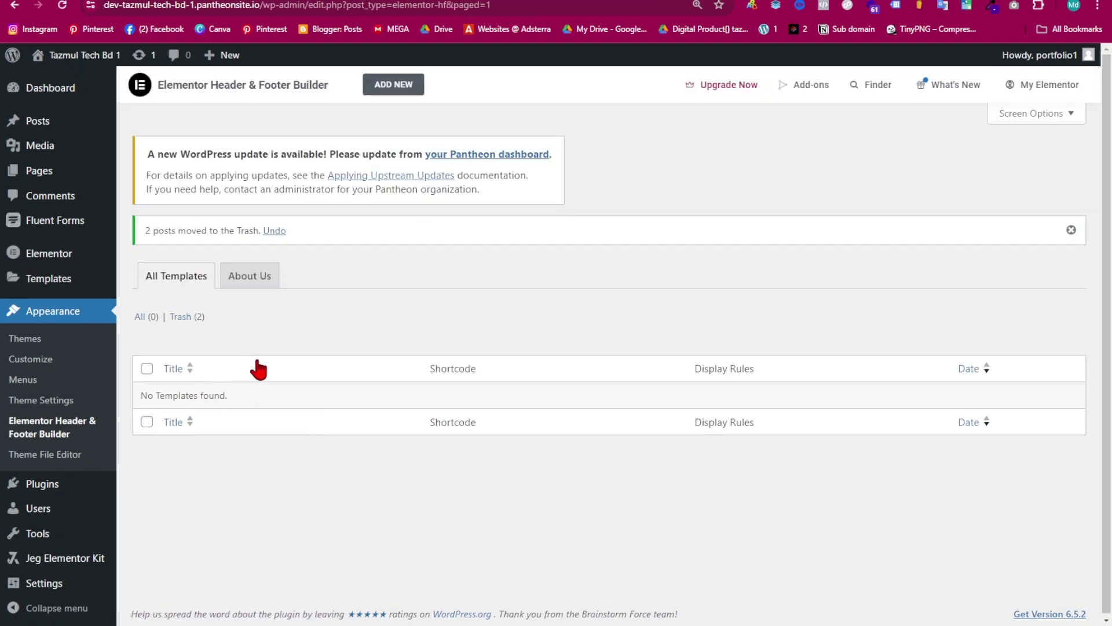
- Publish a new template titled Header: type Header, Entire Website display, Elementor Full Width layout
click(402, 88)
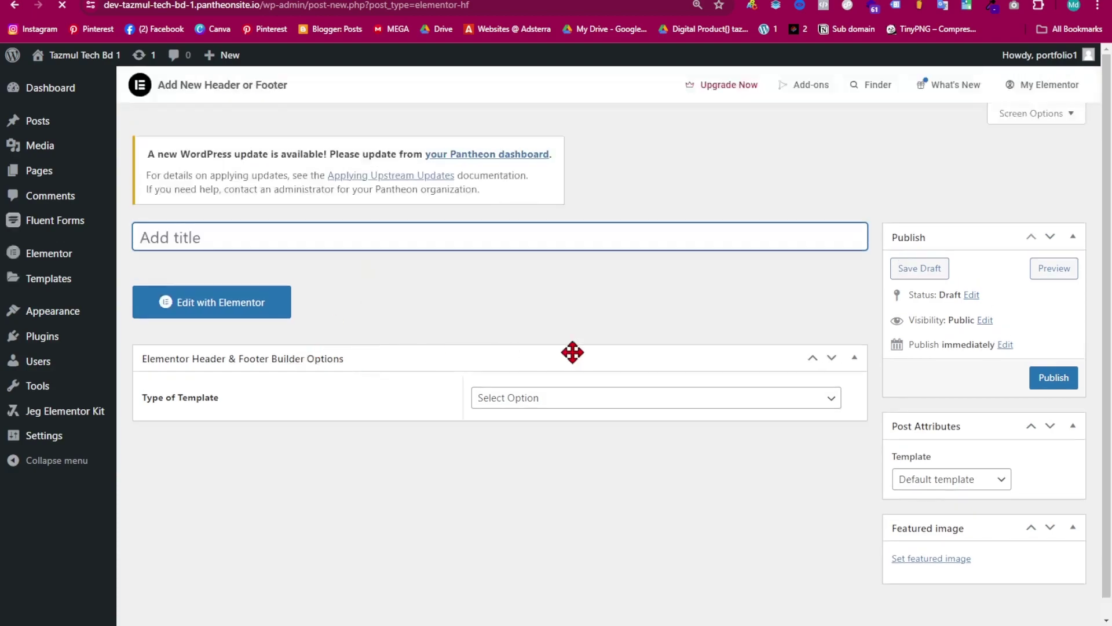
text(Header)
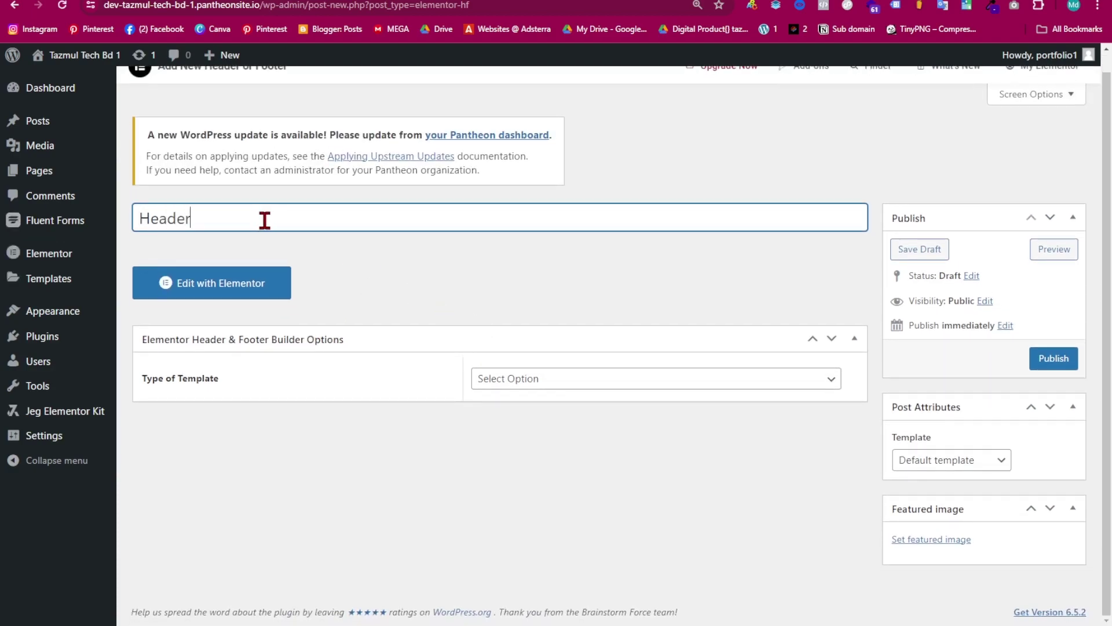
click(545, 387)
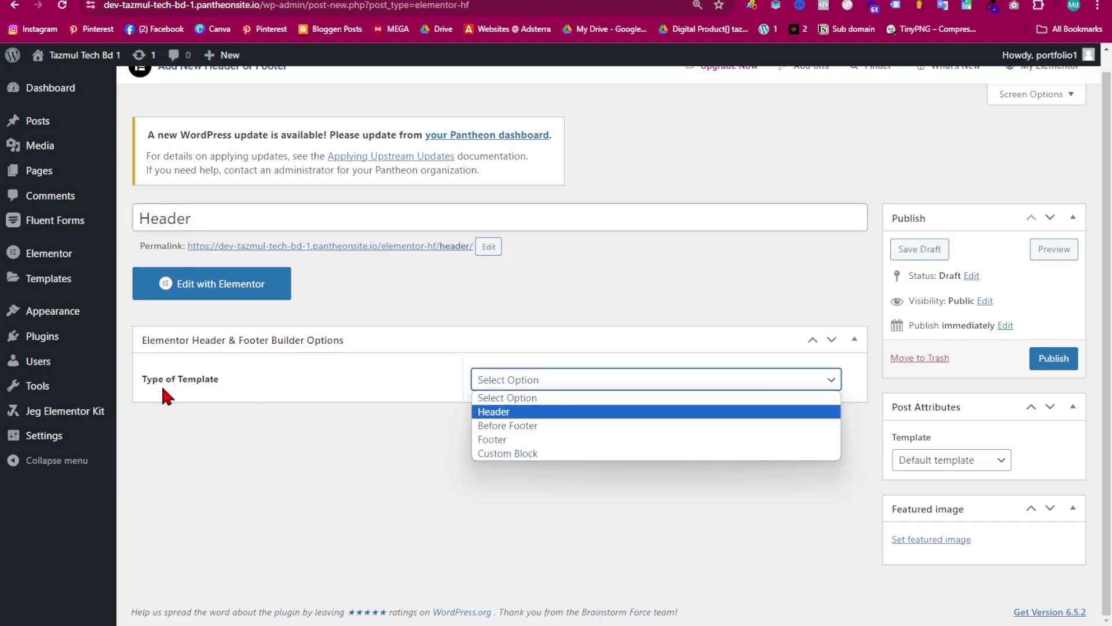
click(509, 413)
scroll(579, 414, down, 2)
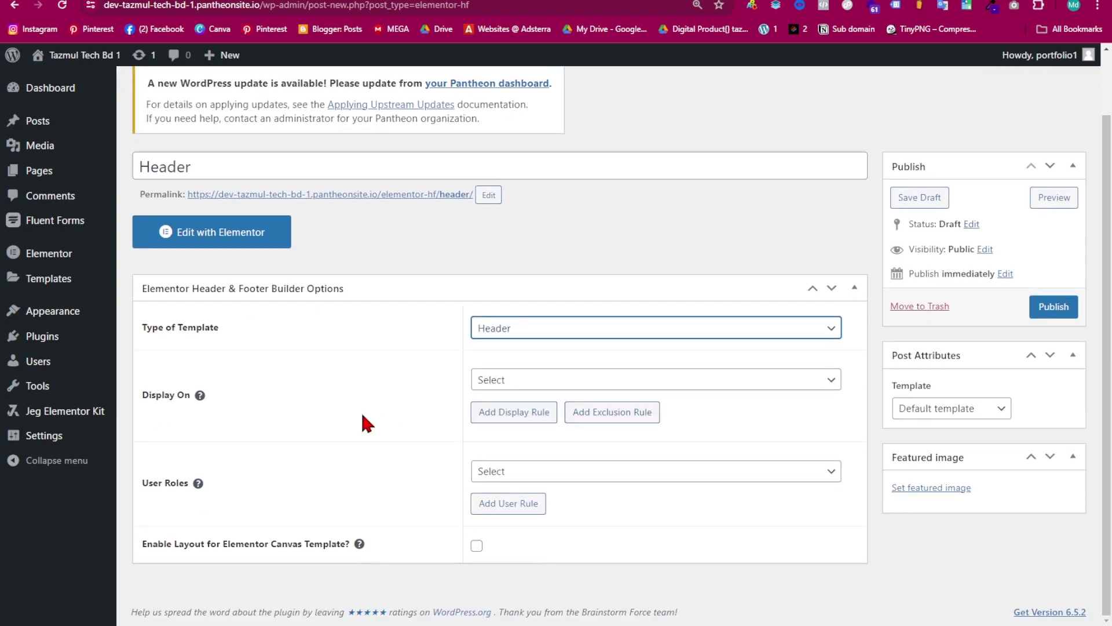
click(572, 381)
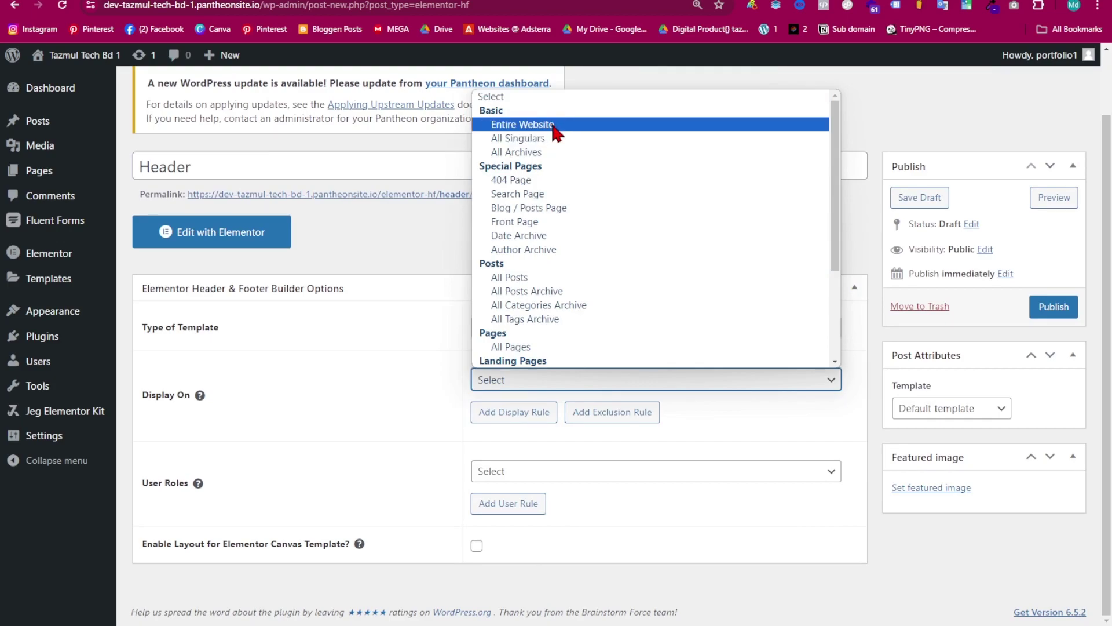
click(555, 125)
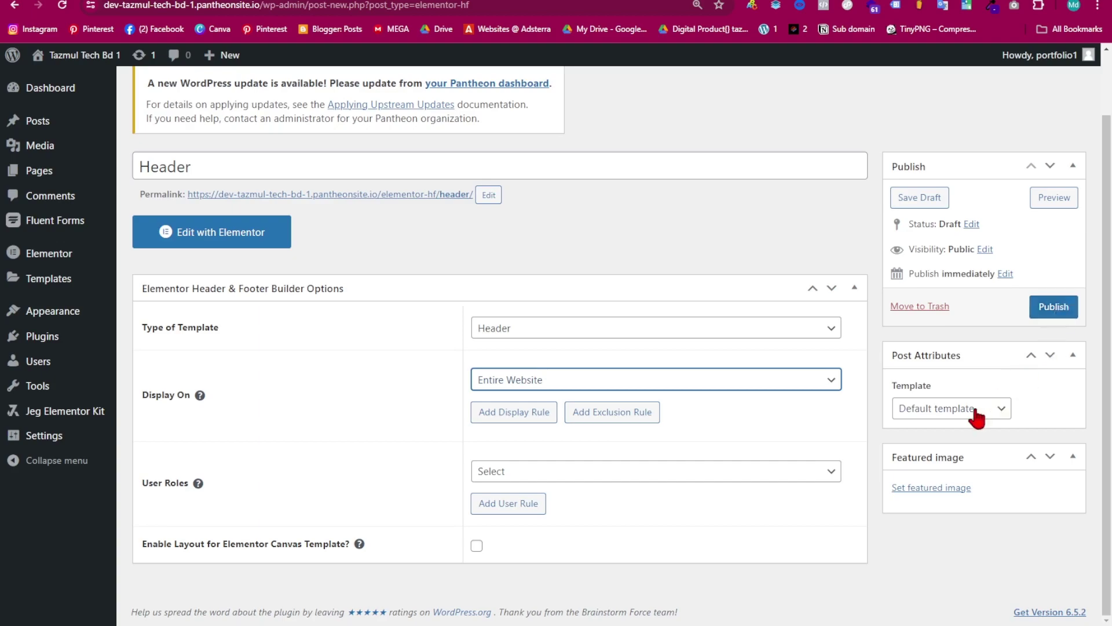
click(1000, 413)
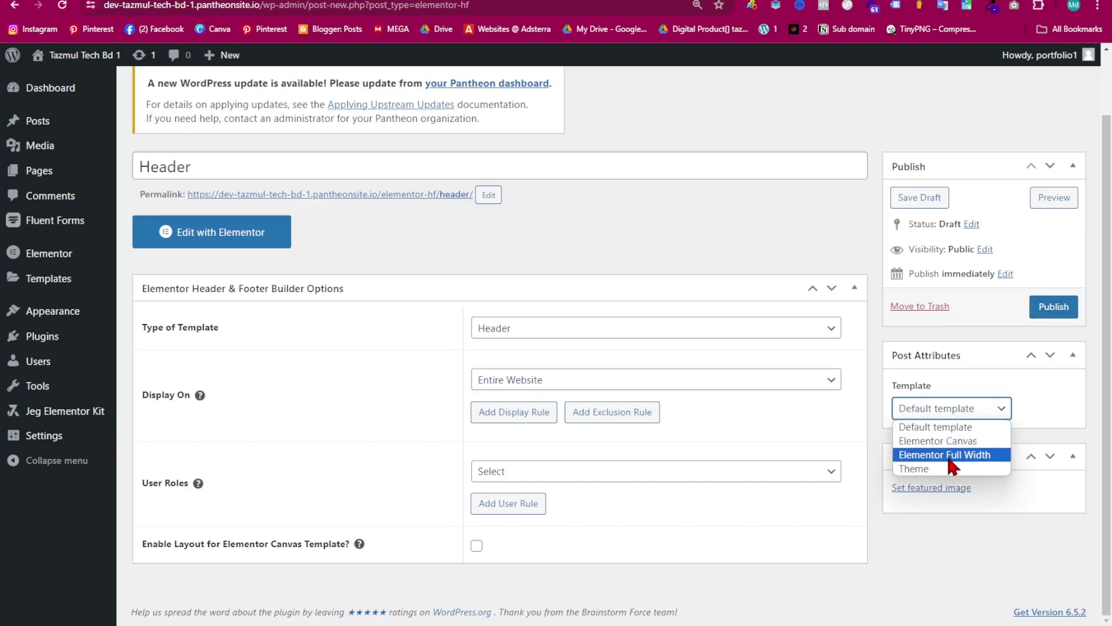
click(979, 455)
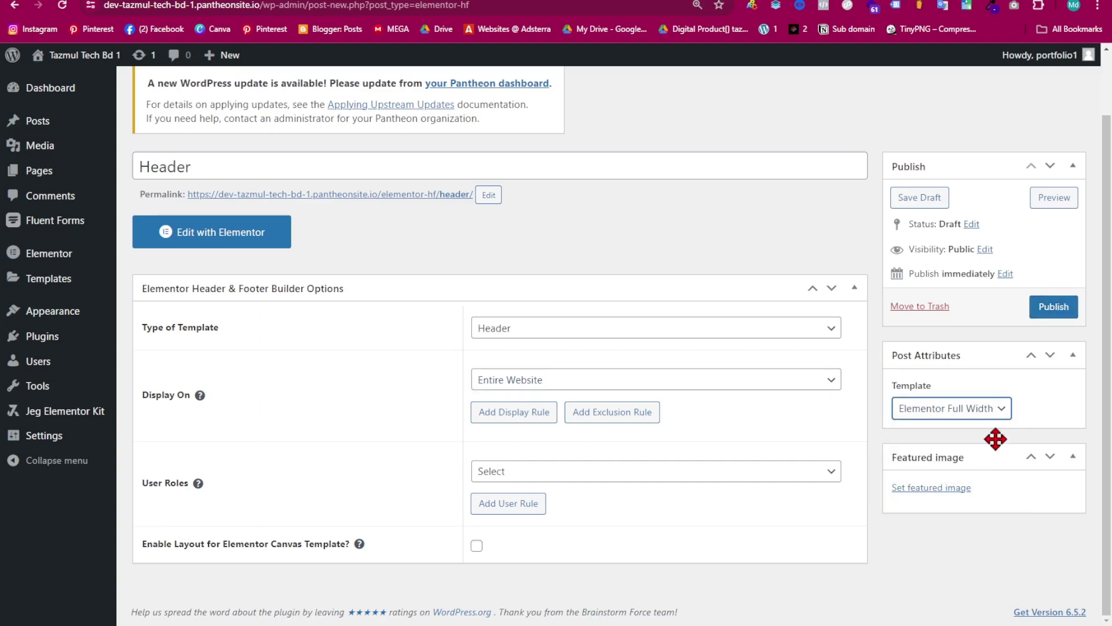
click(1053, 307)
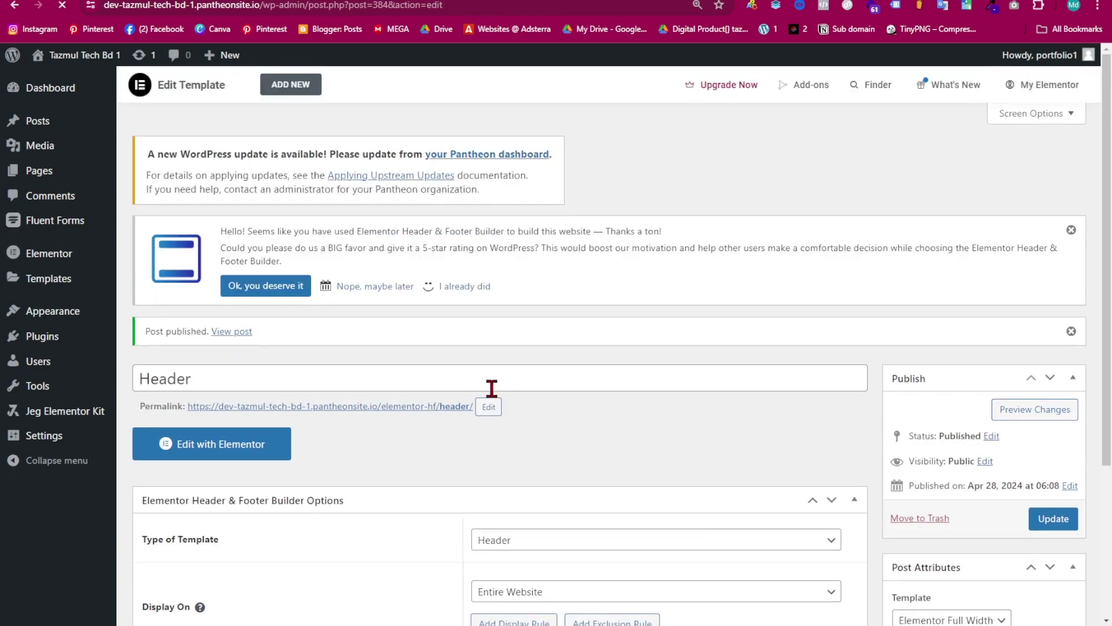
scroll(352, 329, down, 1)
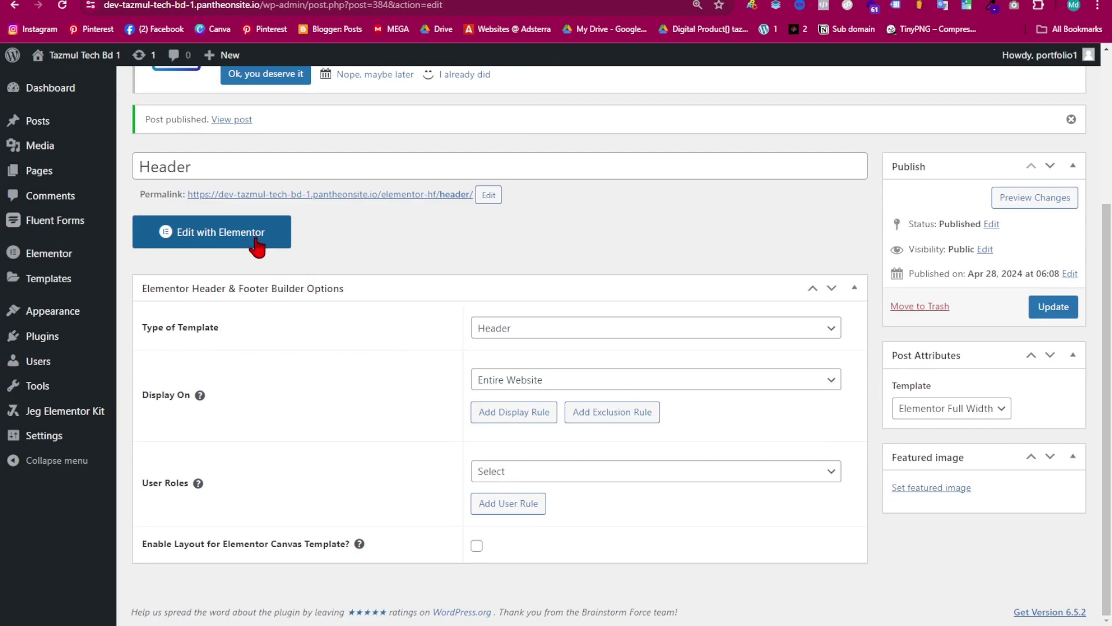
- Open the Header template in Elementor and add a three-column container widened to 1600 px
click(257, 247)
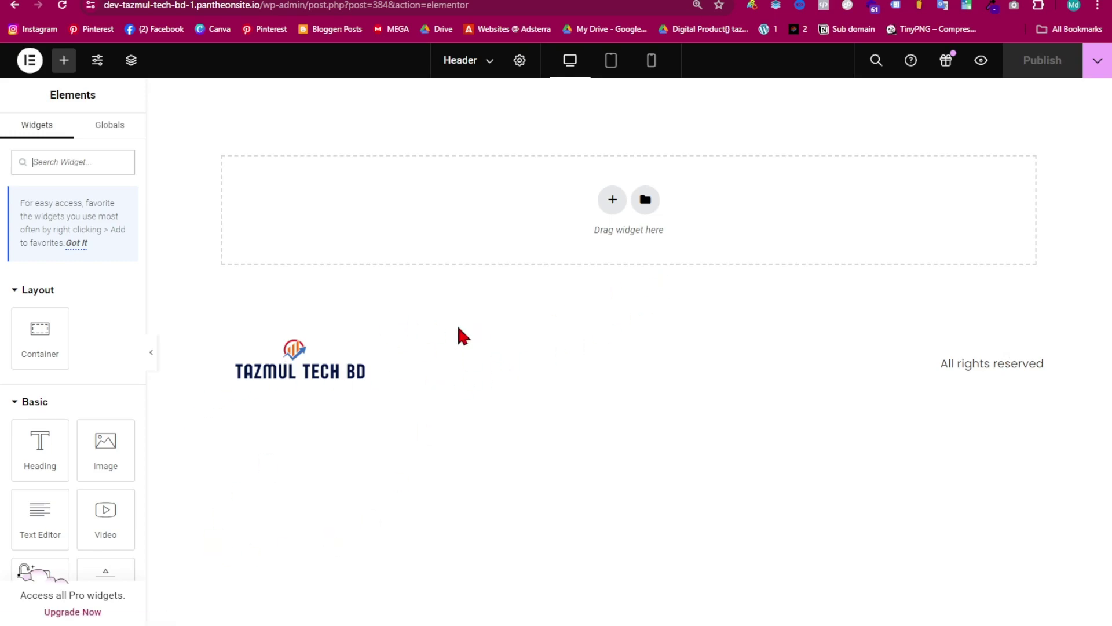
click(613, 203)
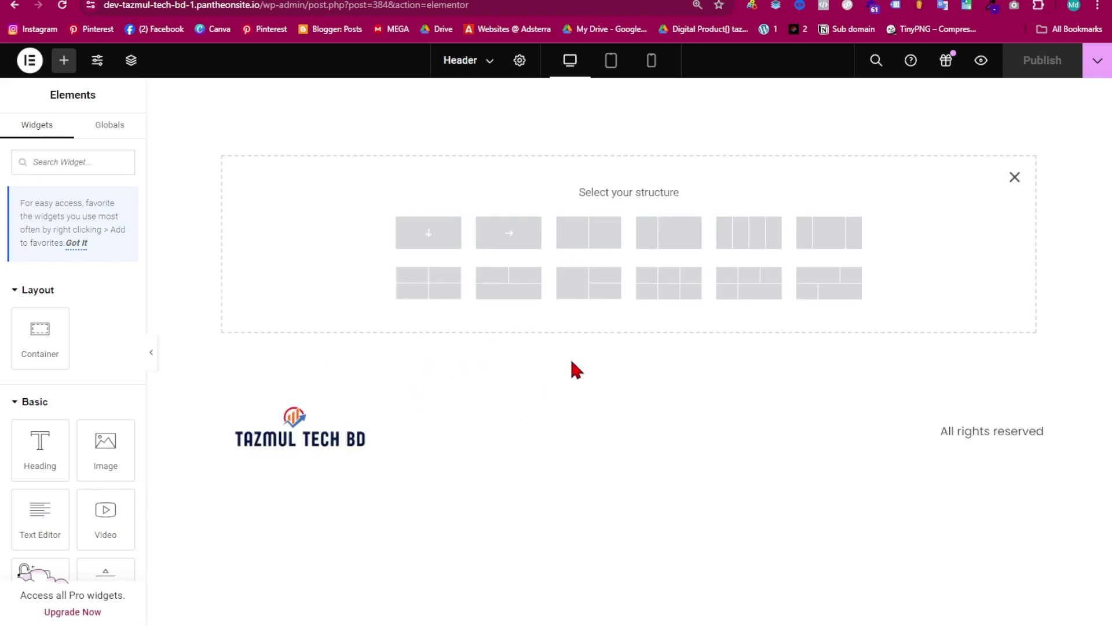
click(830, 241)
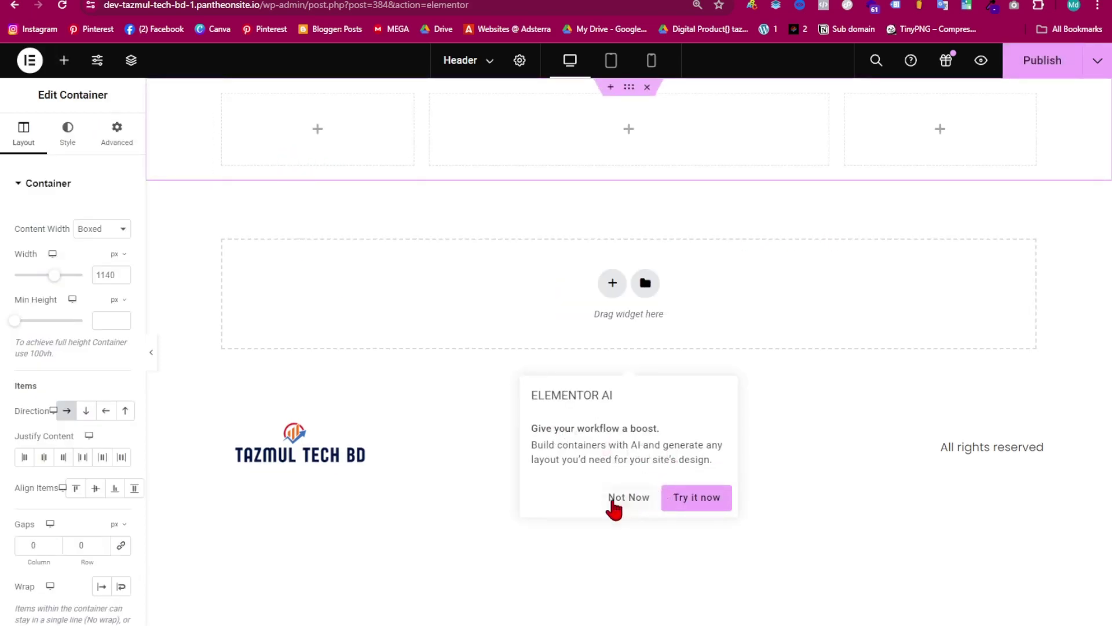
click(628, 497)
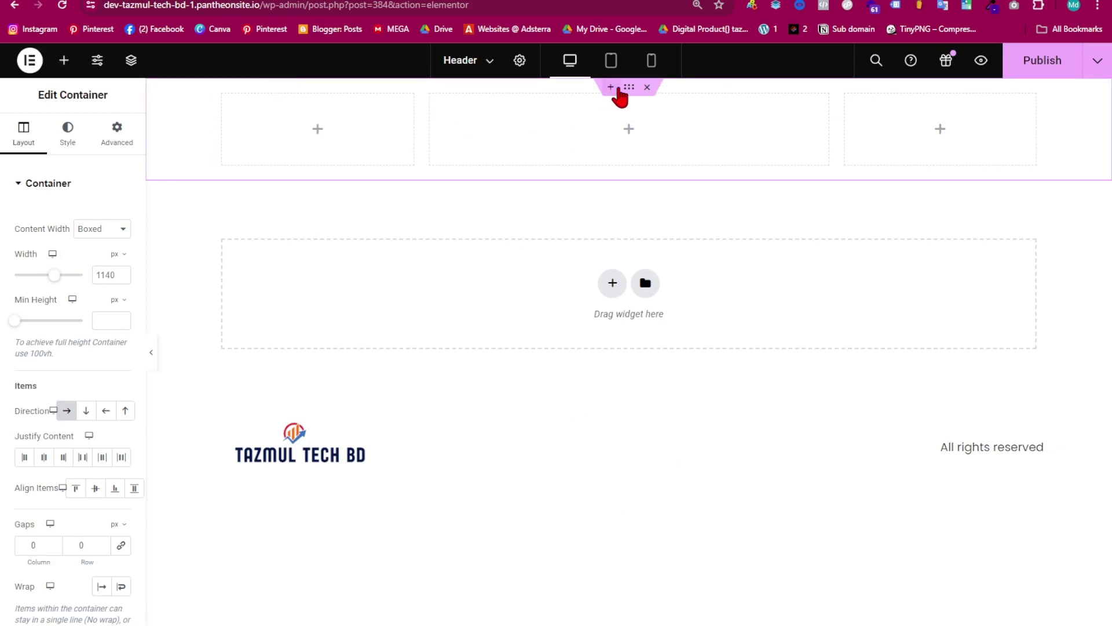
drag(56, 278, 112, 281)
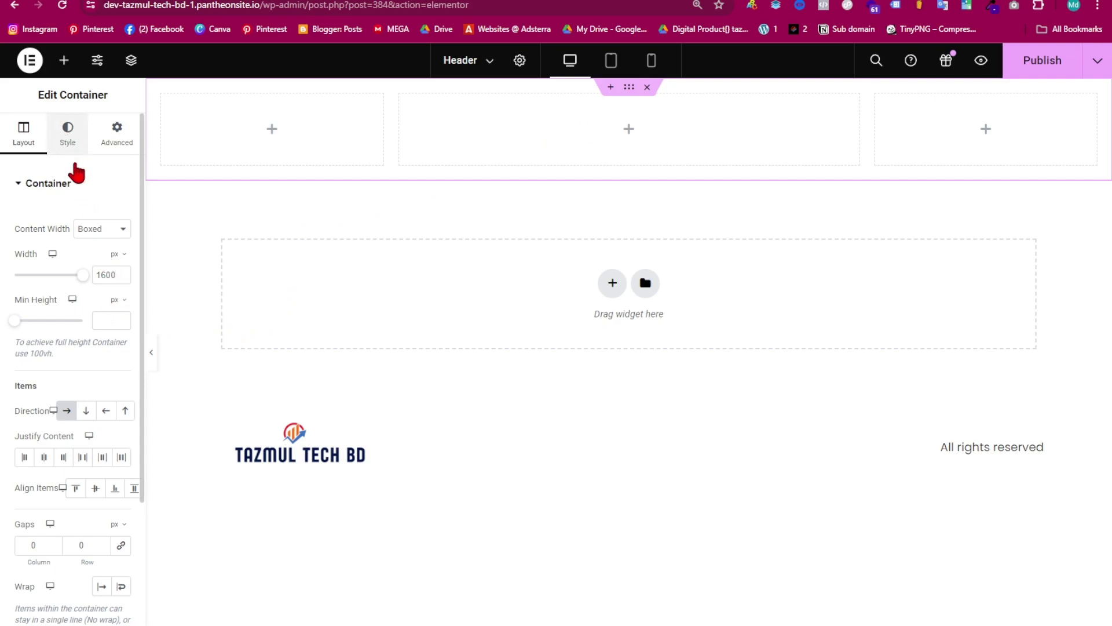
- Give the header container a classic #0E0E0E background and drop an Image widget into column one
click(68, 145)
click(96, 250)
click(120, 280)
drag(77, 405, 35, 440)
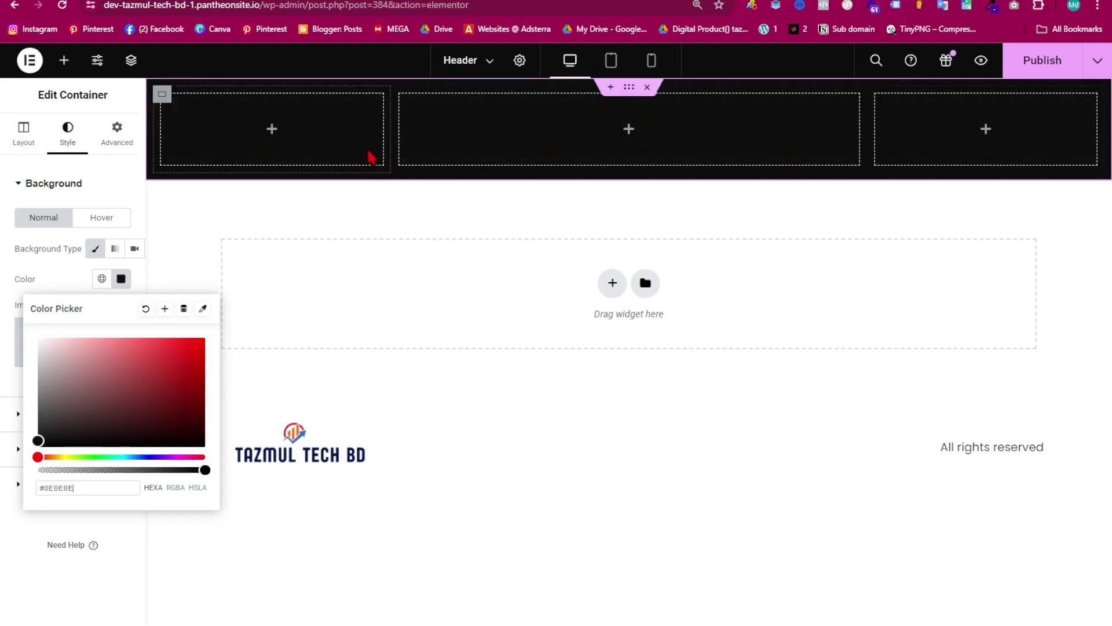
click(64, 60)
drag(91, 431, 241, 152)
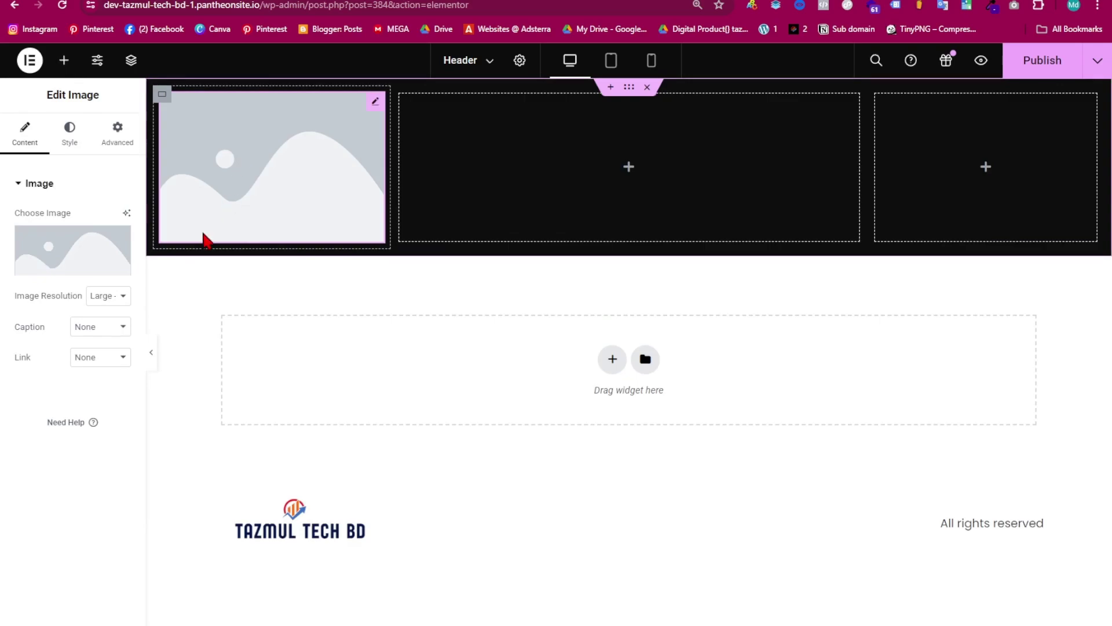
- Insert the black growth logo from the Media Library into the Image widget
click(60, 251)
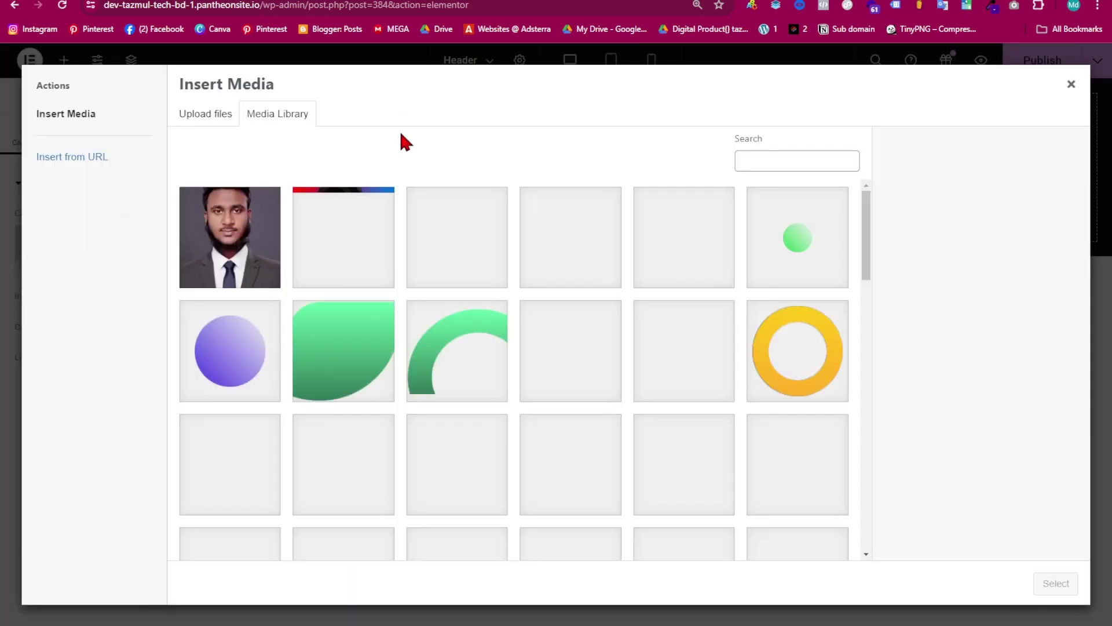
scroll(469, 372, down, 15)
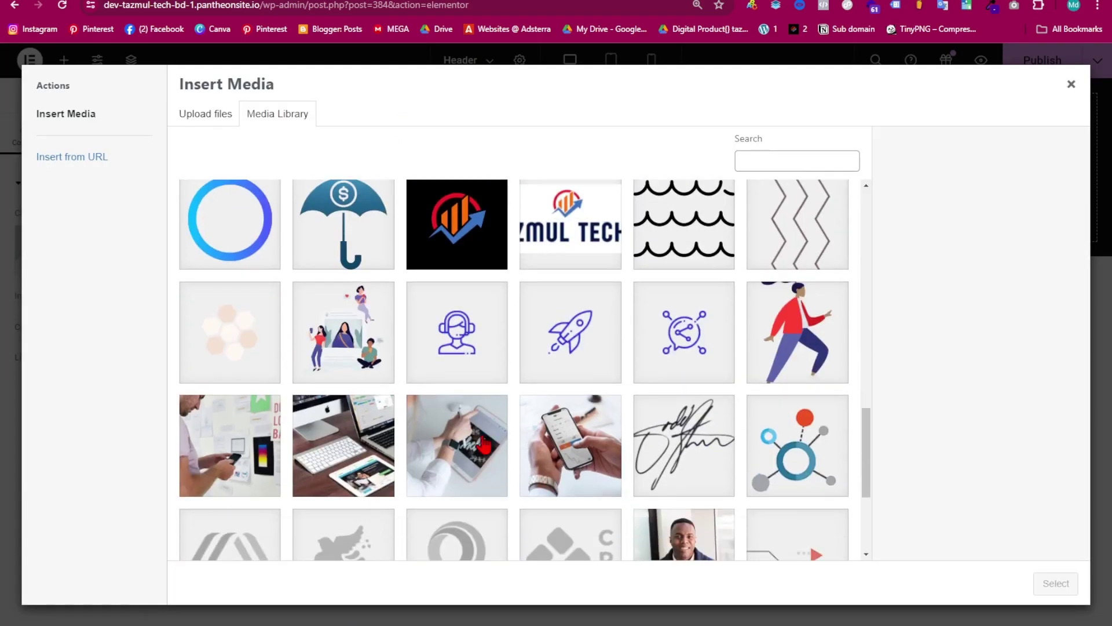
scroll(488, 409, up, 4)
scroll(488, 408, down, 3)
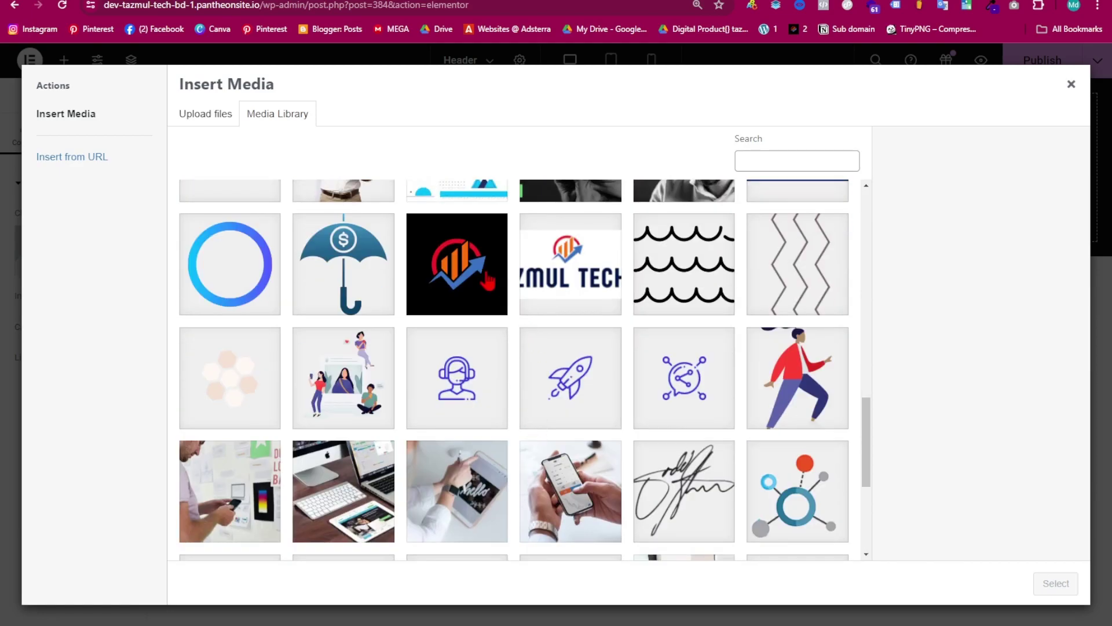
click(468, 277)
scroll(458, 371, down, 4)
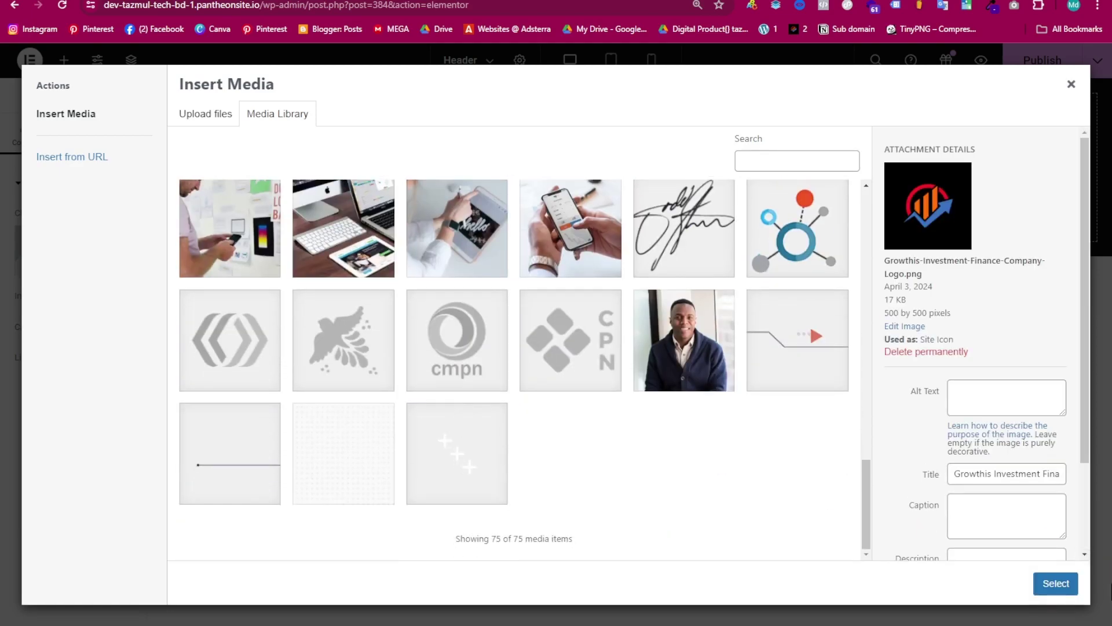
click(1056, 583)
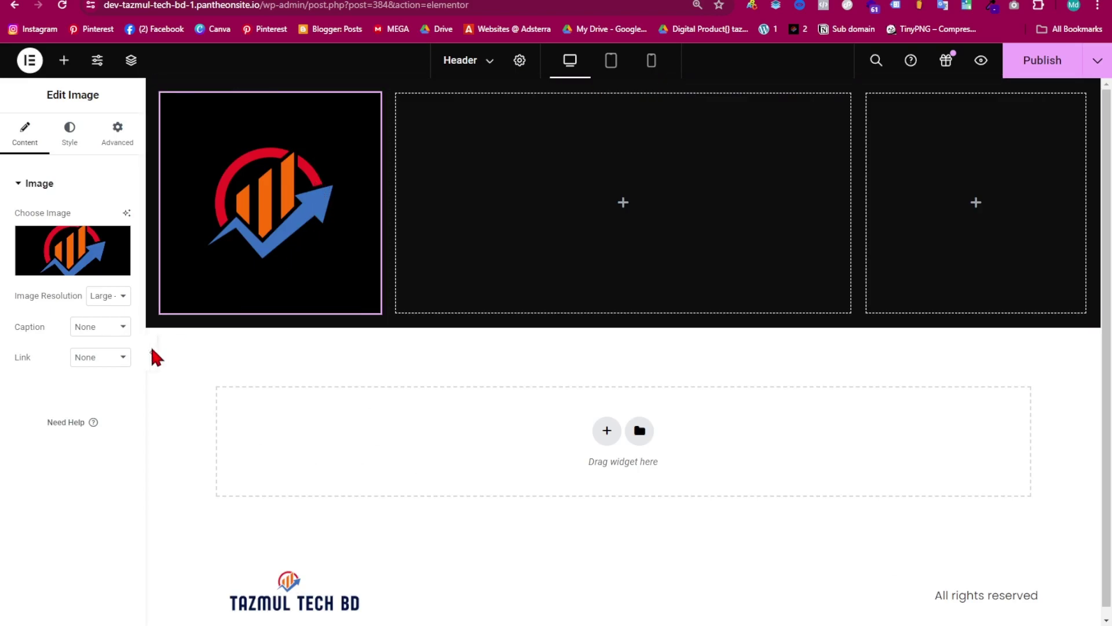
- Size the logo to 18% width and align it left
click(70, 132)
click(17, 266)
drag(18, 271, 27, 279)
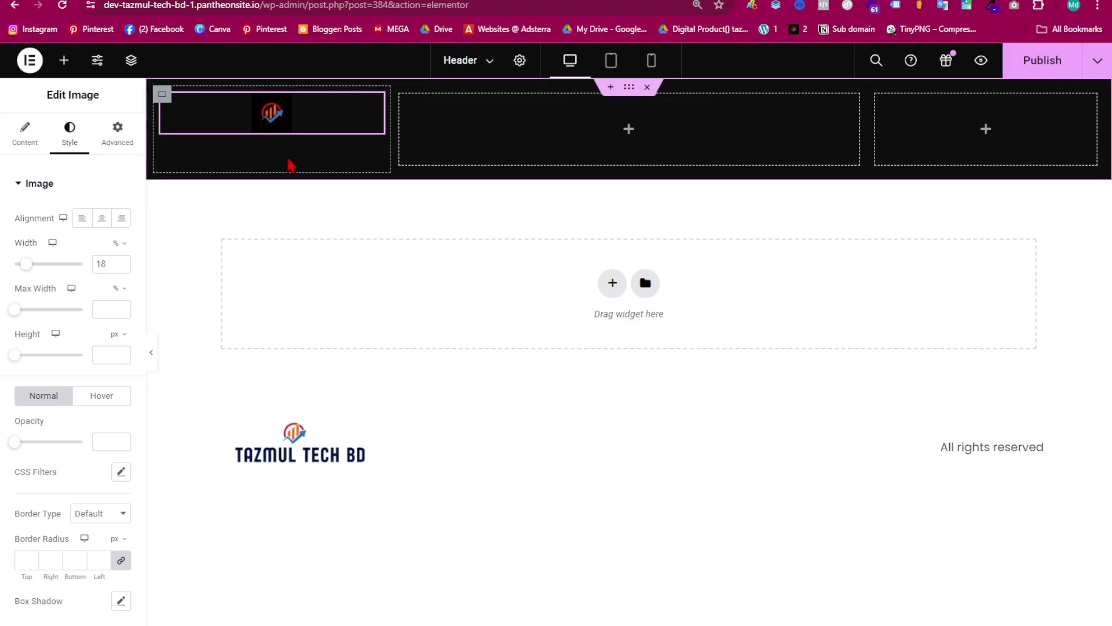
click(82, 218)
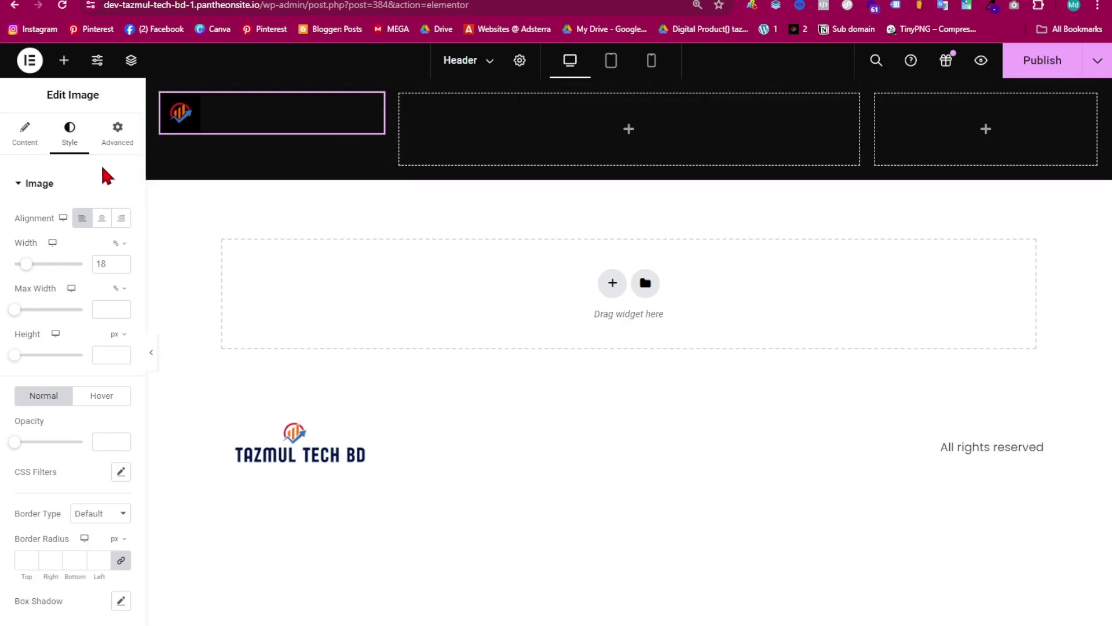
- Search 'nav' and add a Nav Menu widget to the header's middle column
click(64, 60)
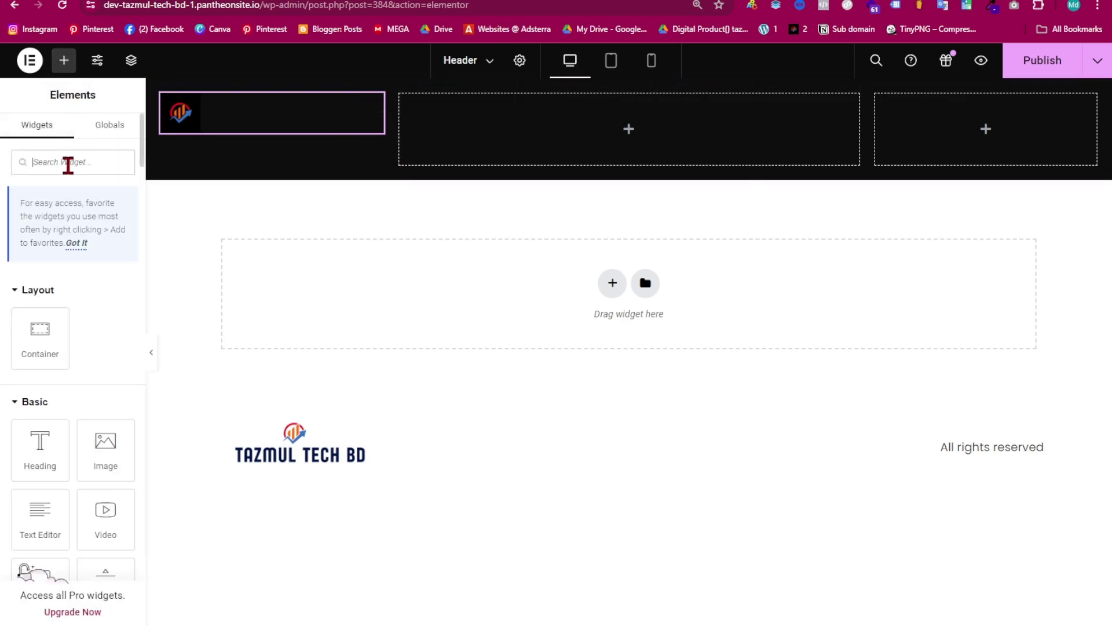
text(nav)
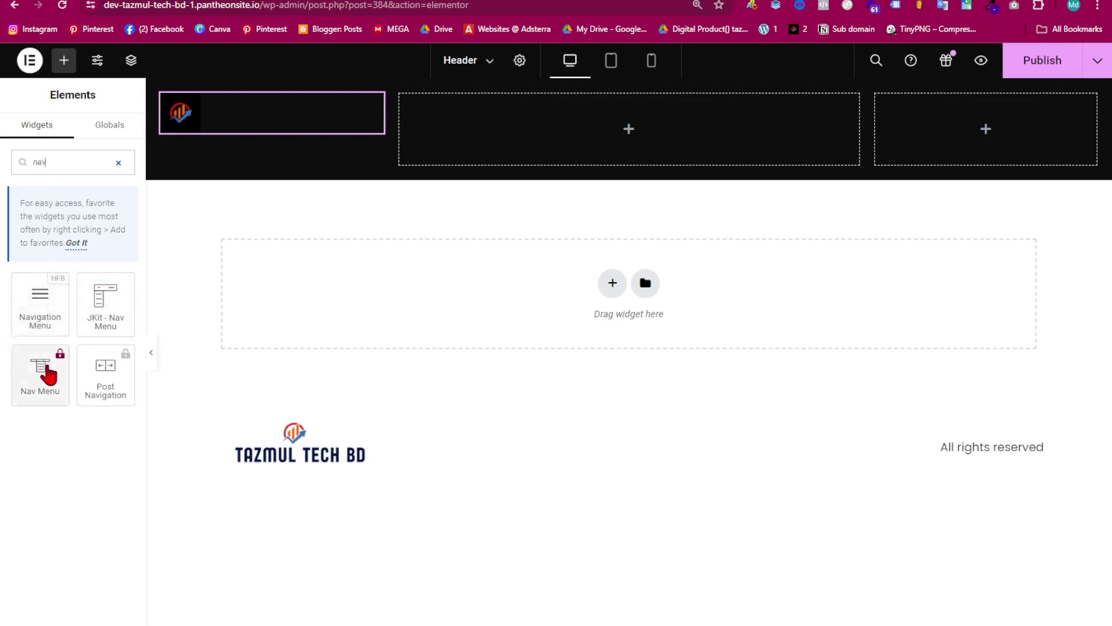
drag(48, 307, 479, 154)
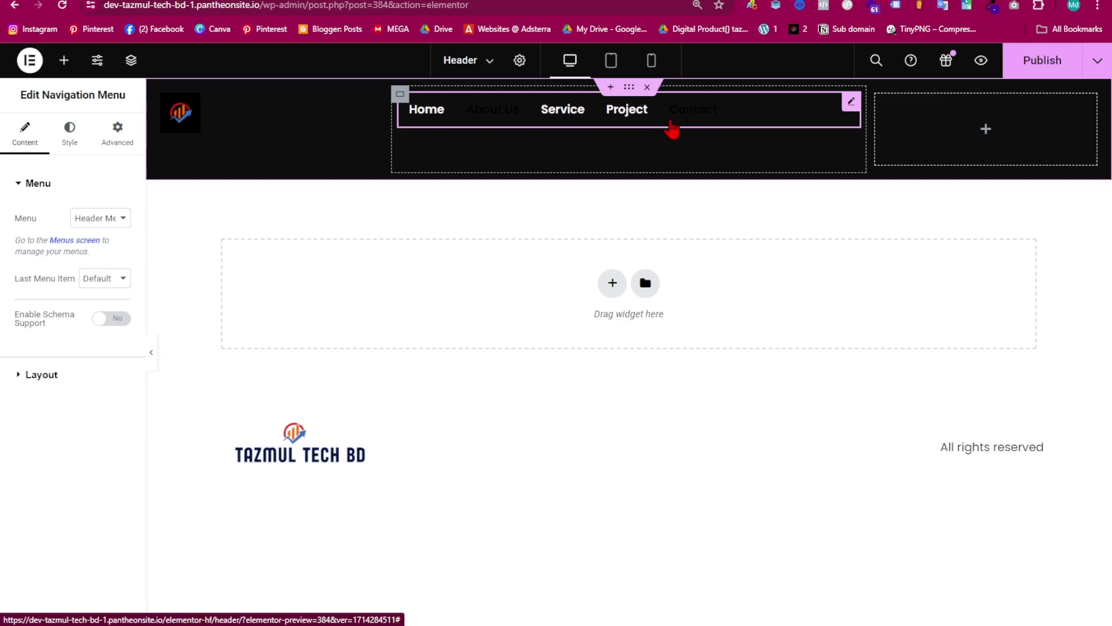
- Set the main menu's hover text colour to green #2FFFBB
click(65, 147)
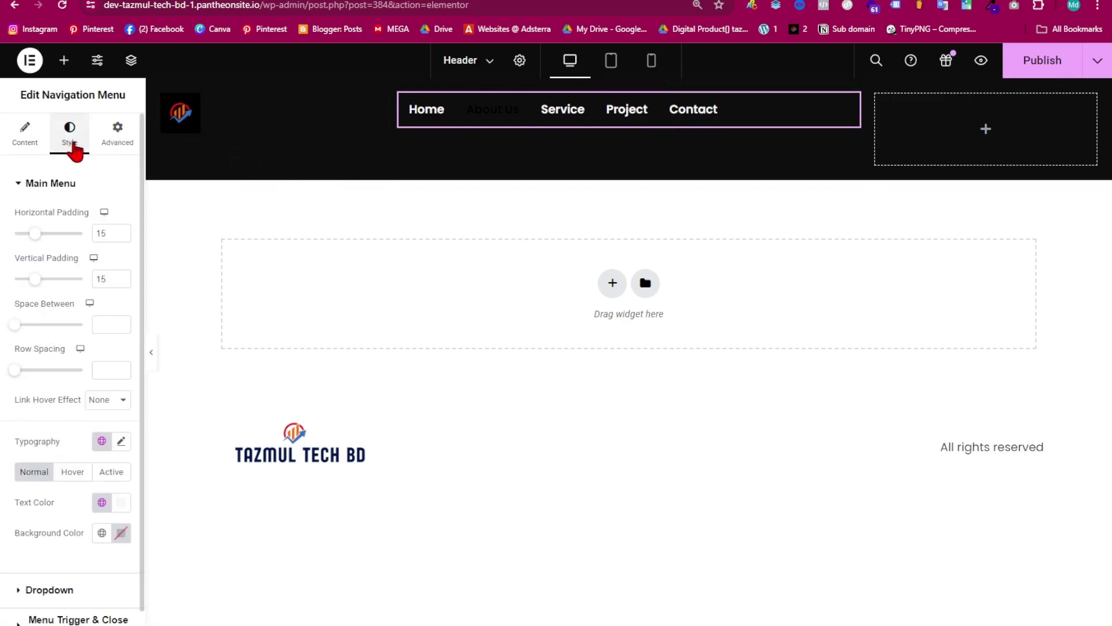
scroll(99, 441, down, 1)
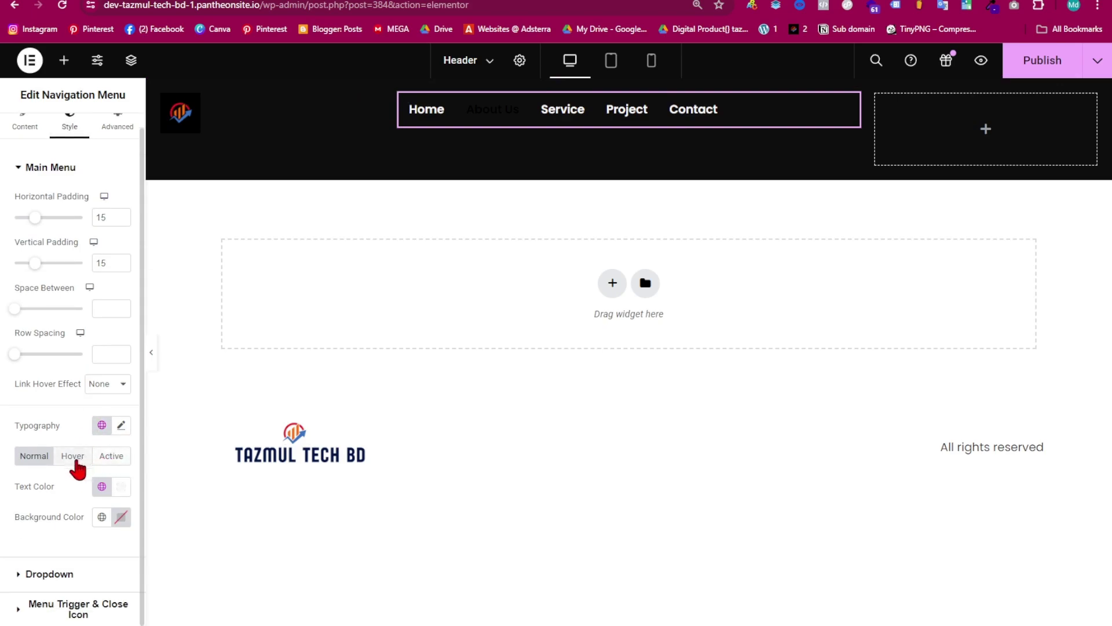
click(75, 457)
click(121, 488)
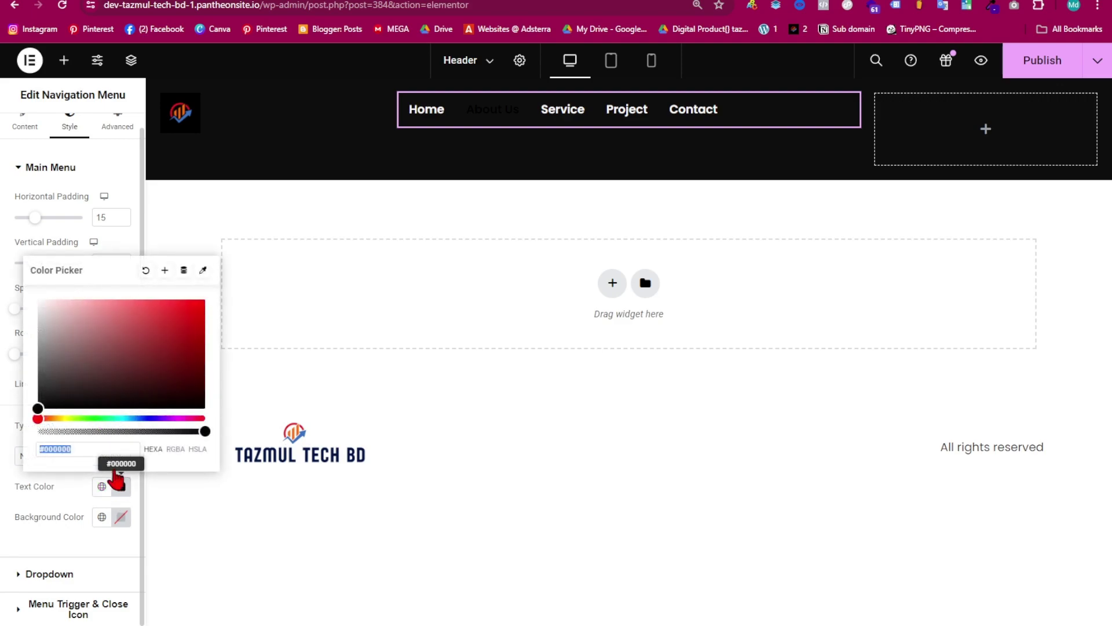
click(103, 487)
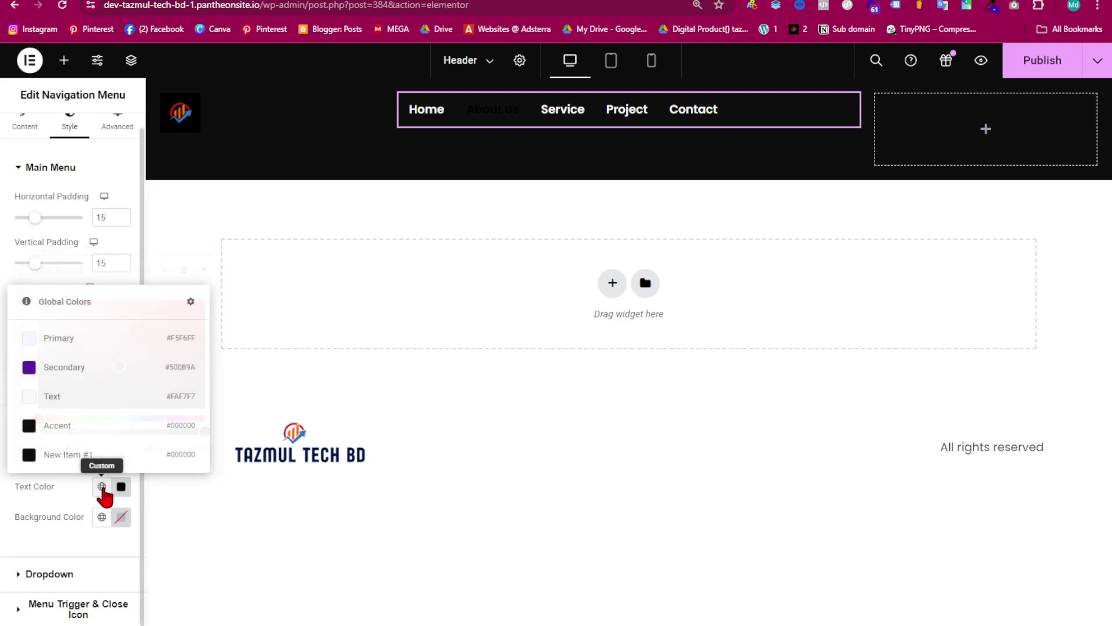
click(53, 367)
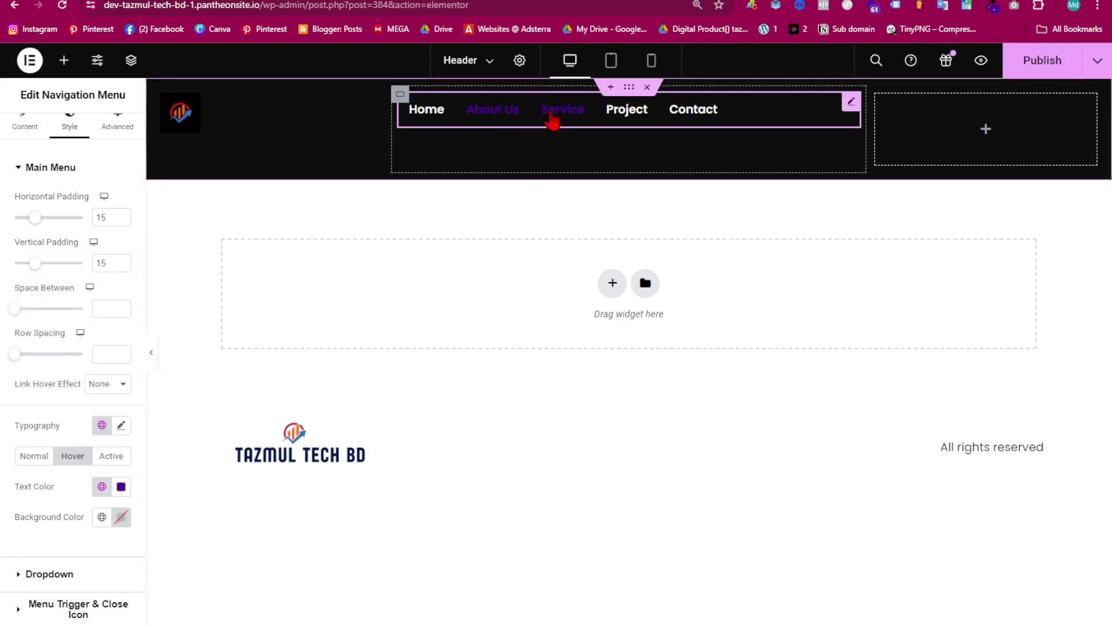
click(103, 488)
click(105, 487)
text(#932FFF)
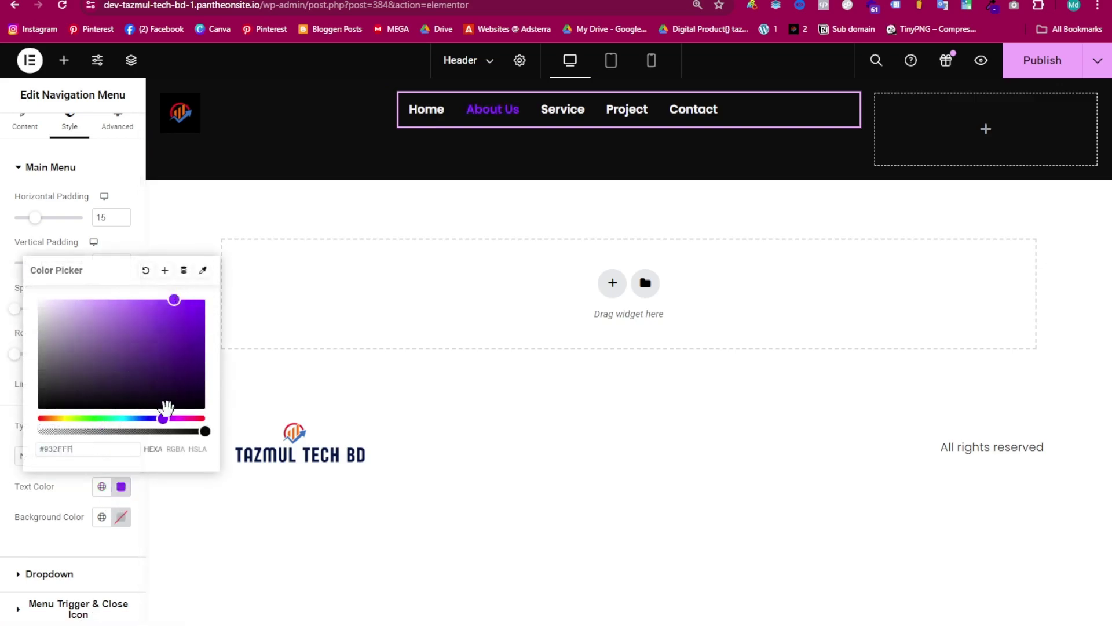
drag(159, 417, 112, 418)
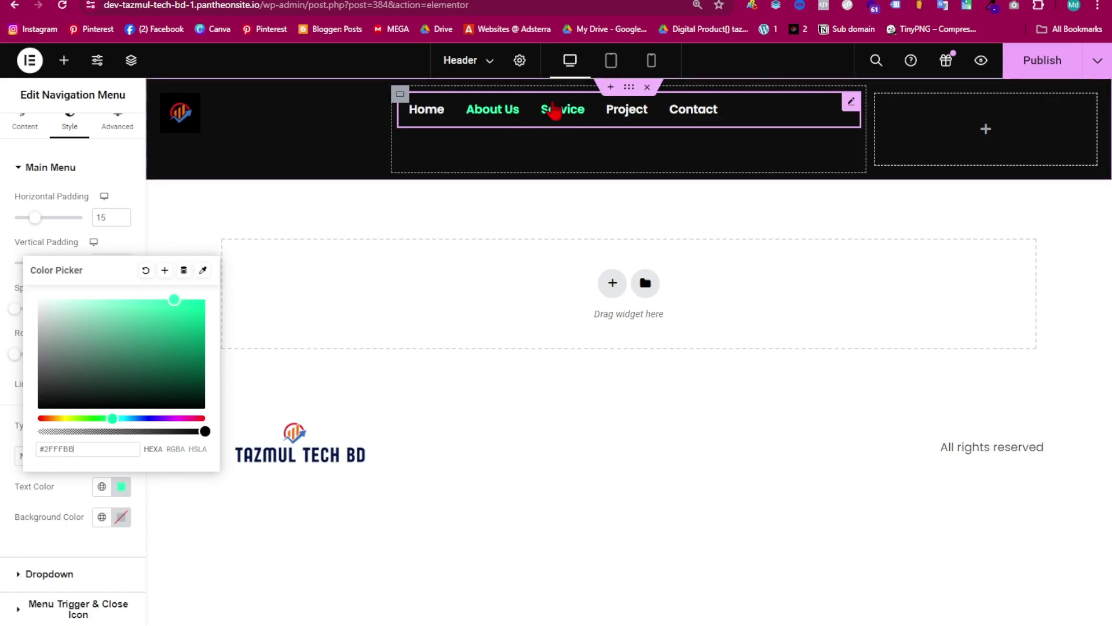
click(99, 447)
drag(99, 447, 48, 450)
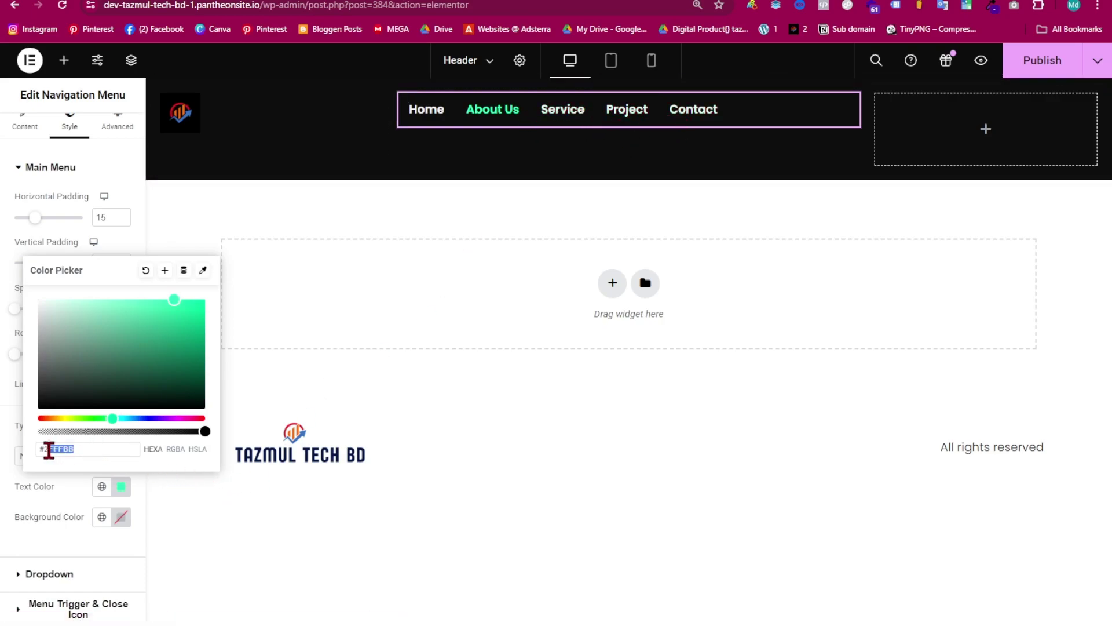
click(113, 480)
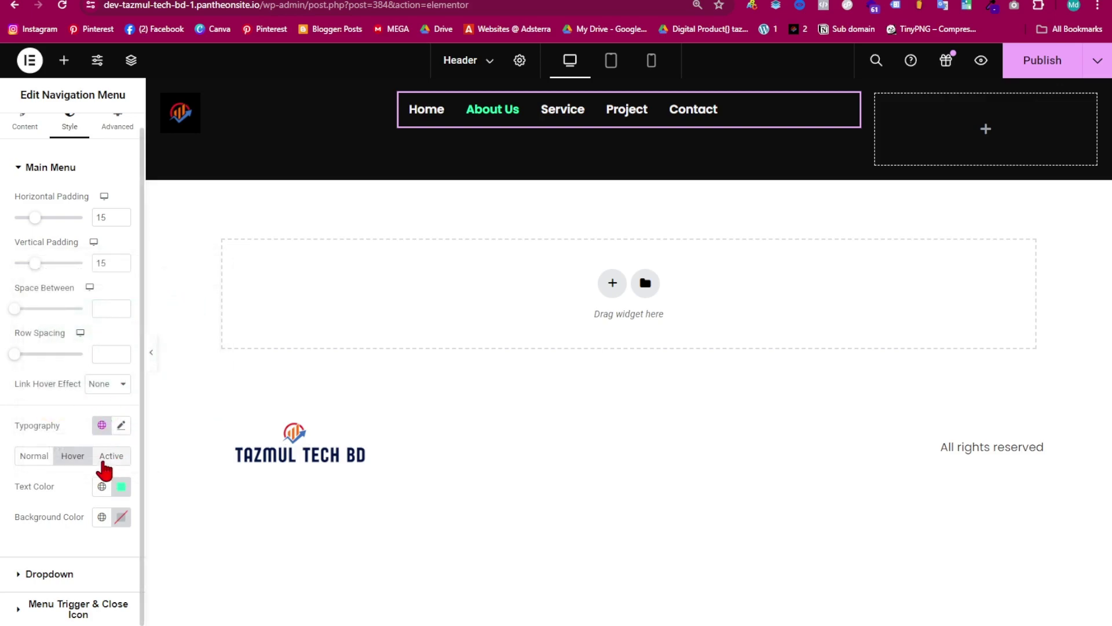
- Give active menu links the same #2FFFBB green and publish the header
click(111, 456)
click(121, 489)
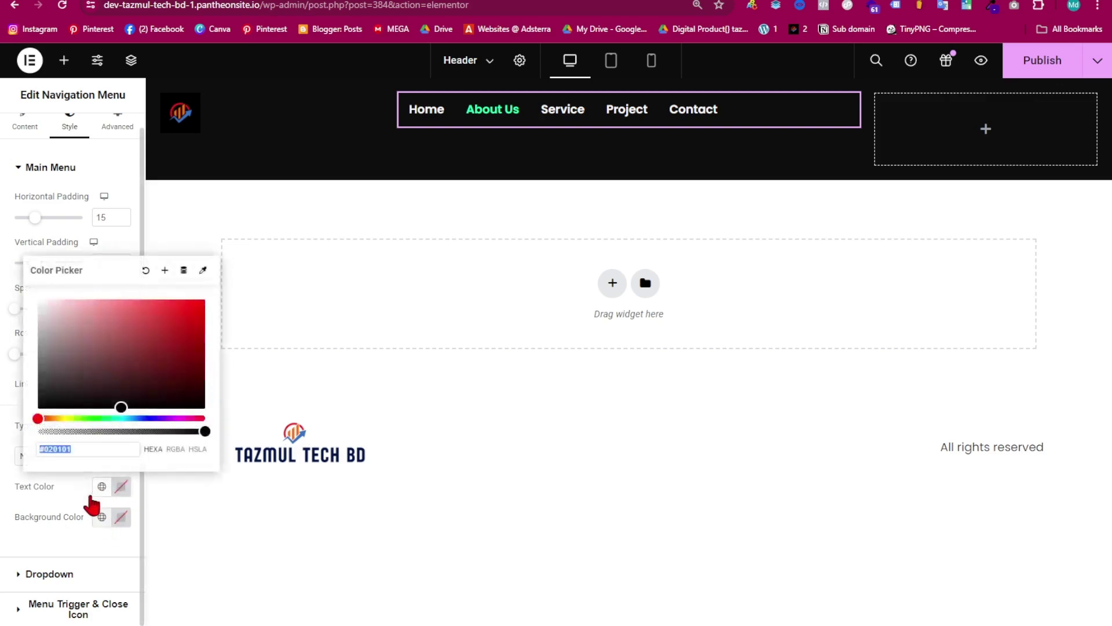
text(#2FFFBB)
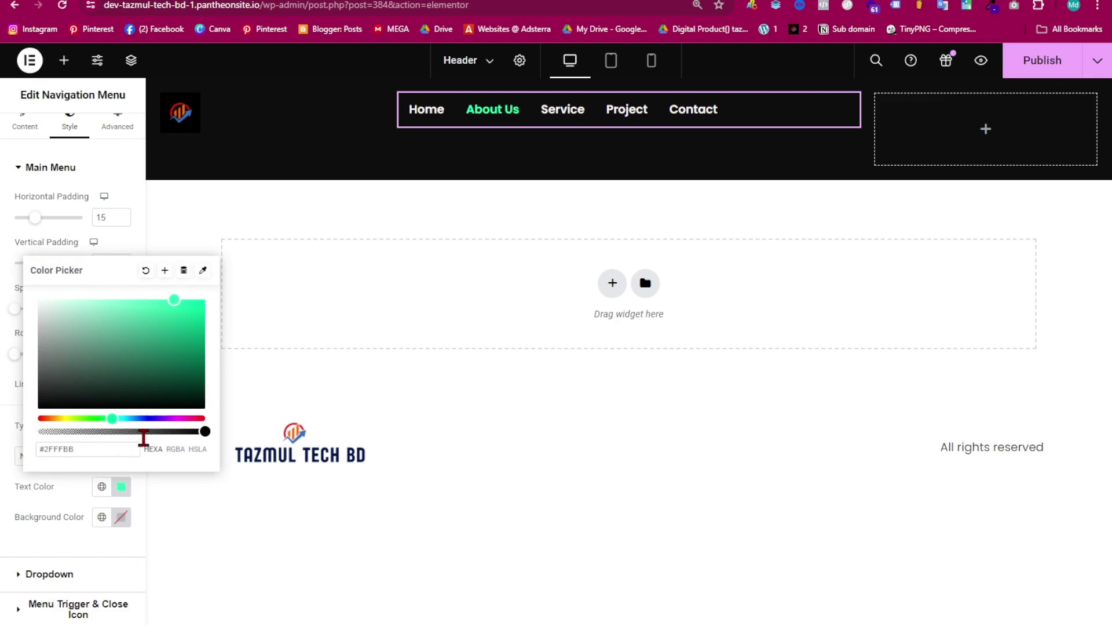
click(140, 246)
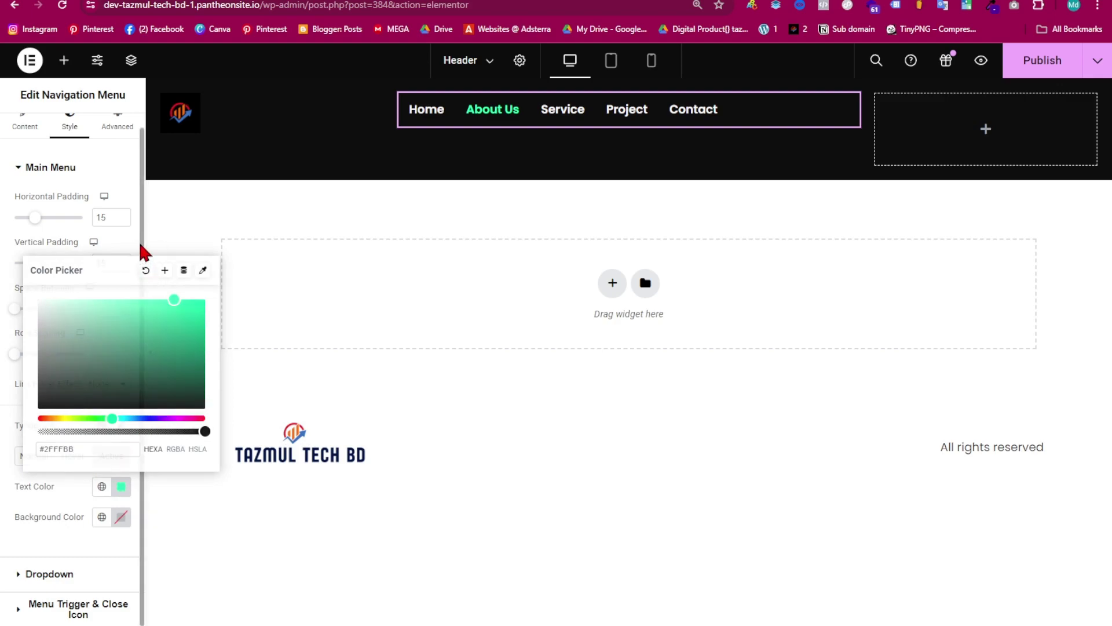
click(567, 112)
click(637, 113)
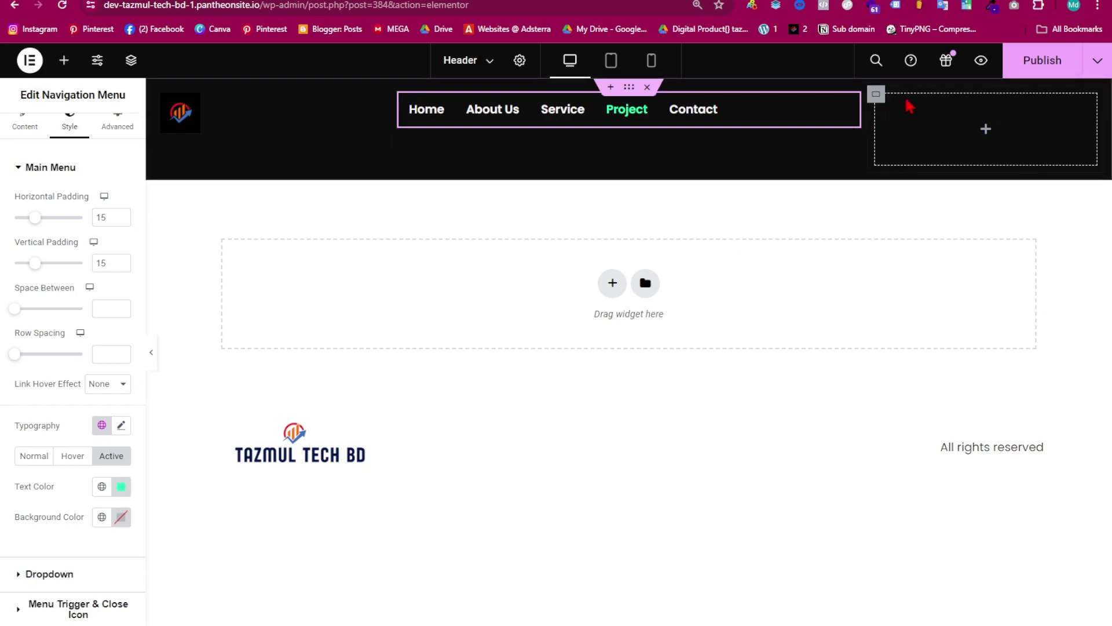
click(1035, 68)
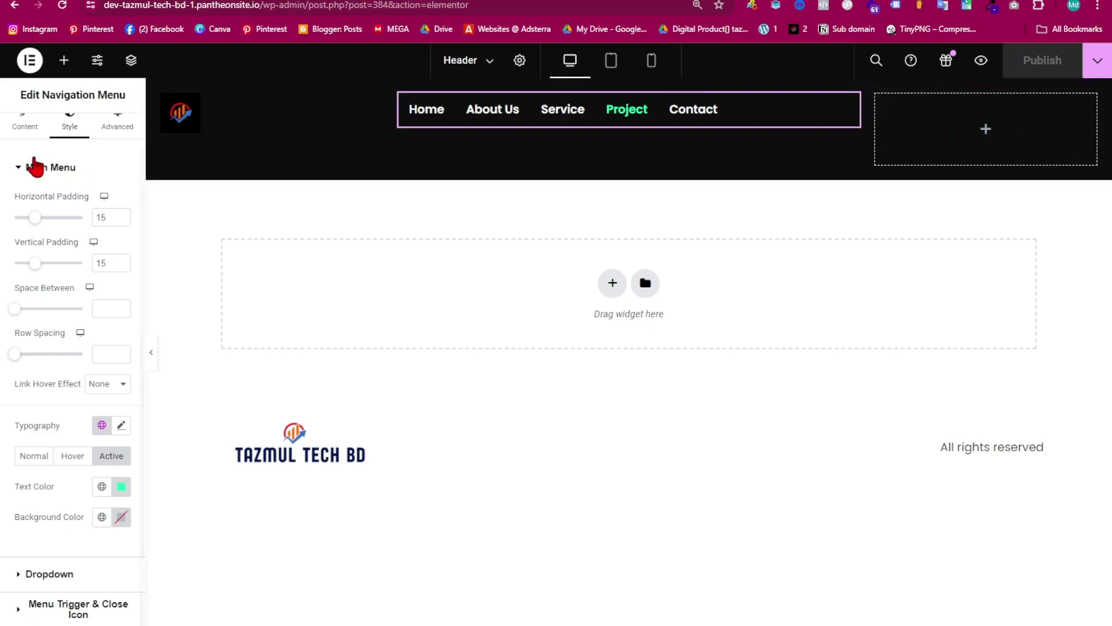
- Add a Social Icons widget to the header's right column and shrink the icons to 19 px
click(64, 61)
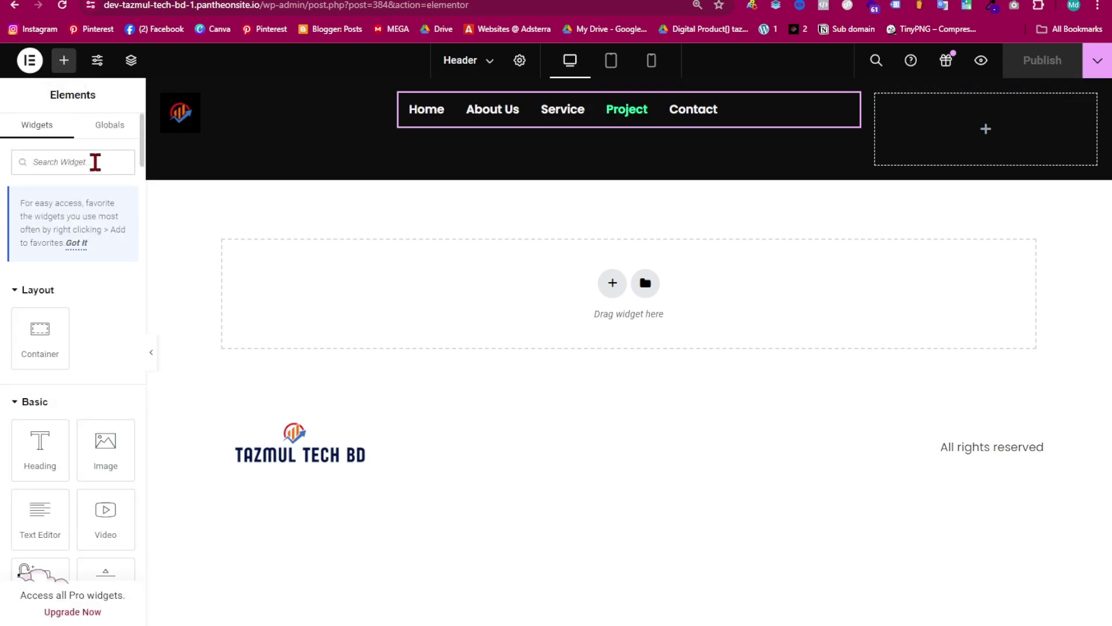
text(soc)
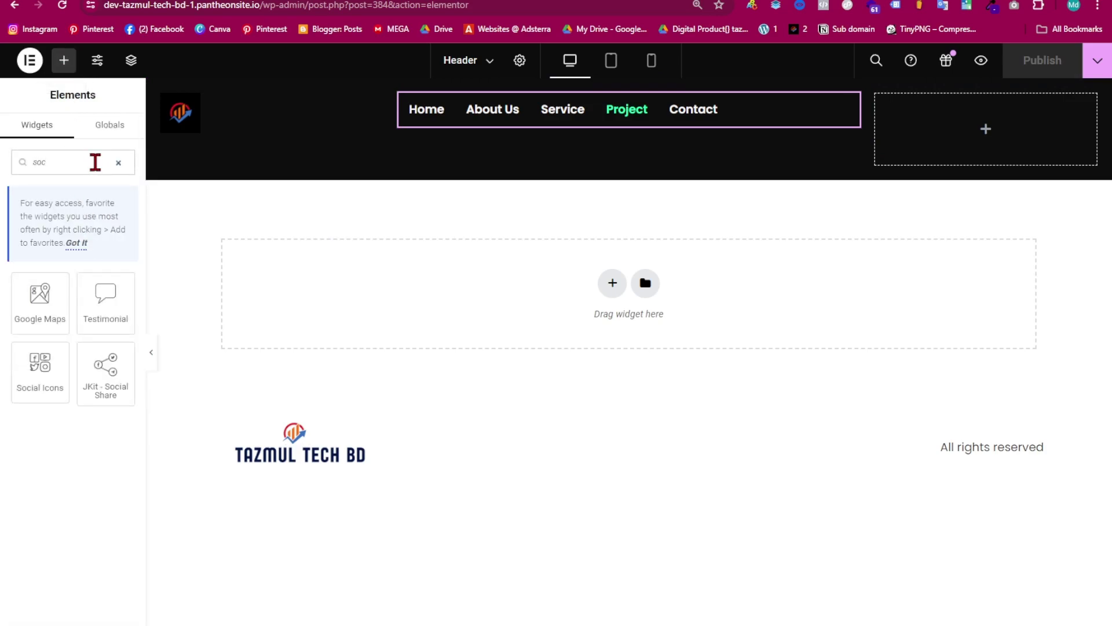
drag(39, 365, 959, 163)
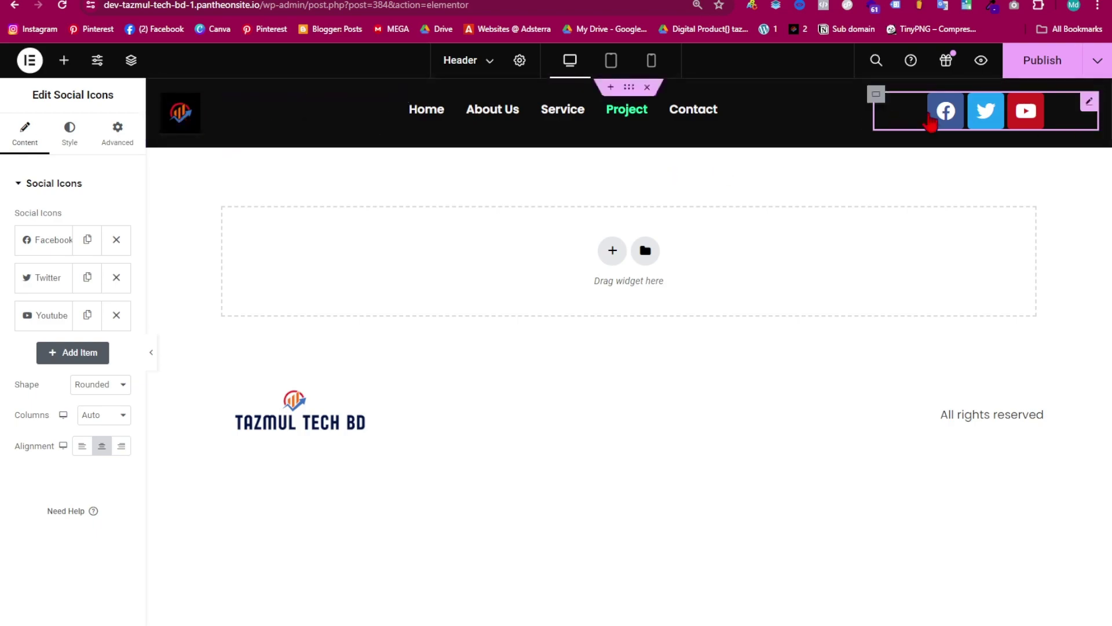
click(70, 130)
mouse_move(16, 268)
mouse_down()
mouse_move(30, 273)
mouse_move(7, 271)
mouse_move(19, 269)
mouse_up()
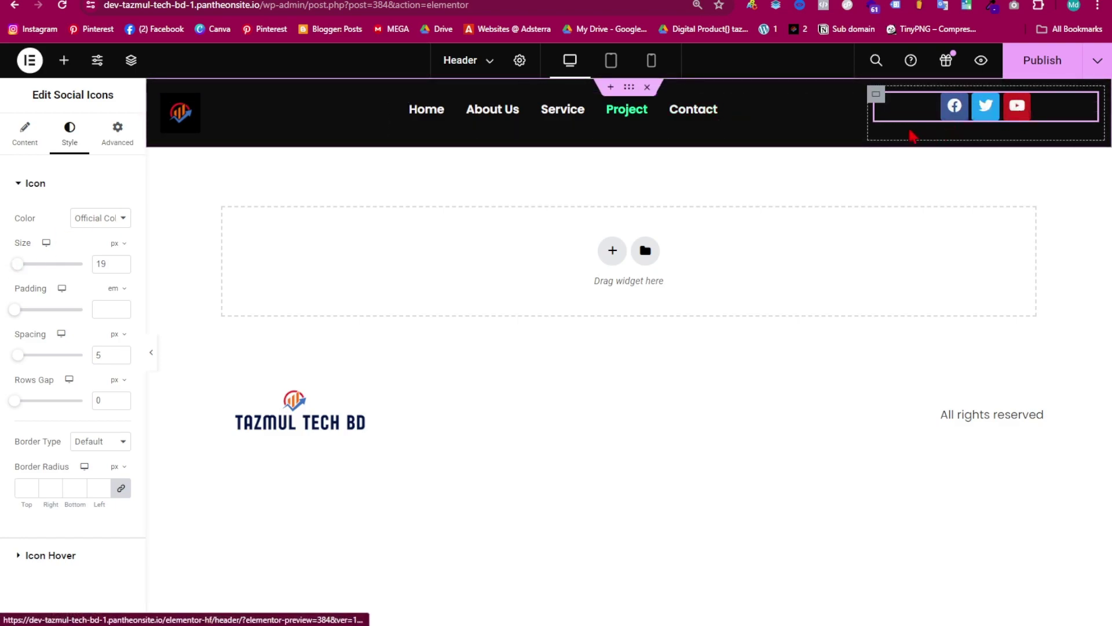
- Set the header container's margin and padding to 0
click(630, 88)
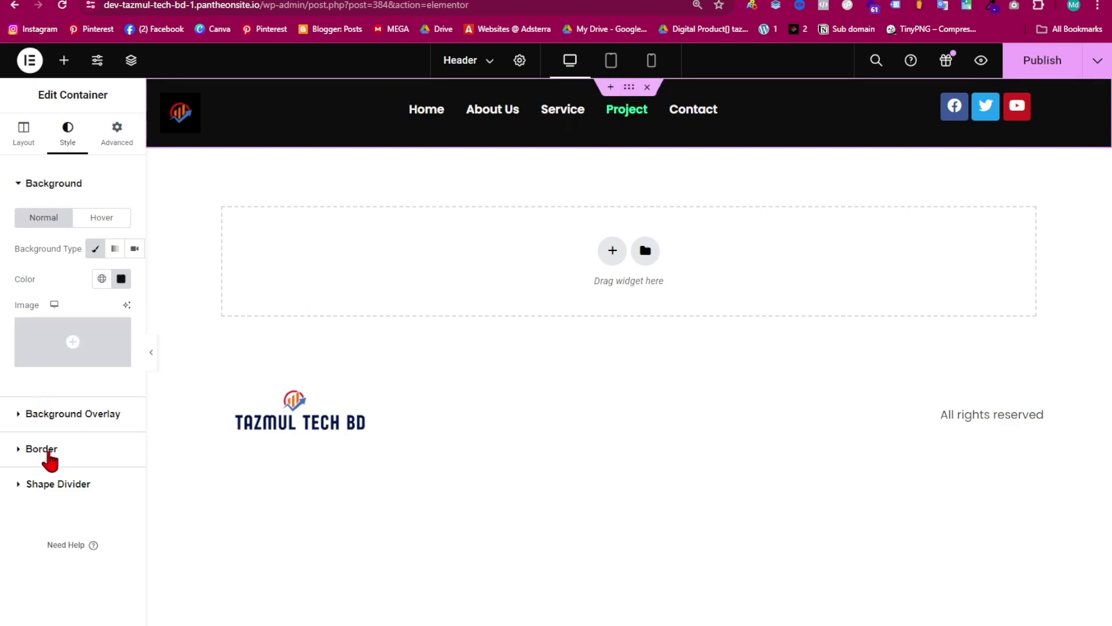
click(121, 149)
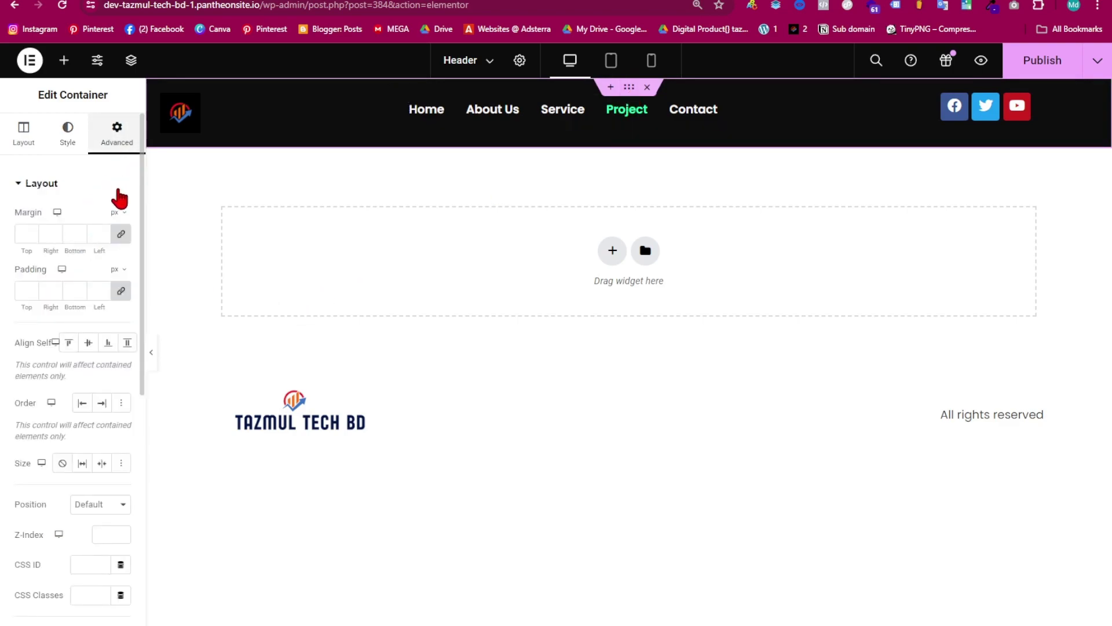
click(121, 235)
click(121, 291)
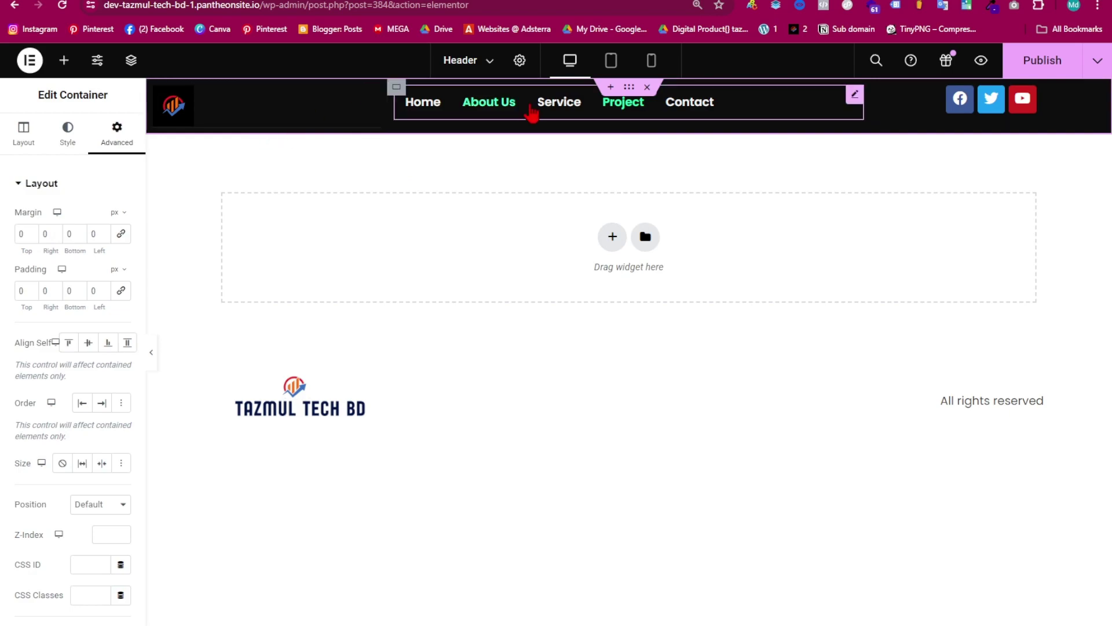
- Set the container's Justify Content and Align Items to Center
click(23, 135)
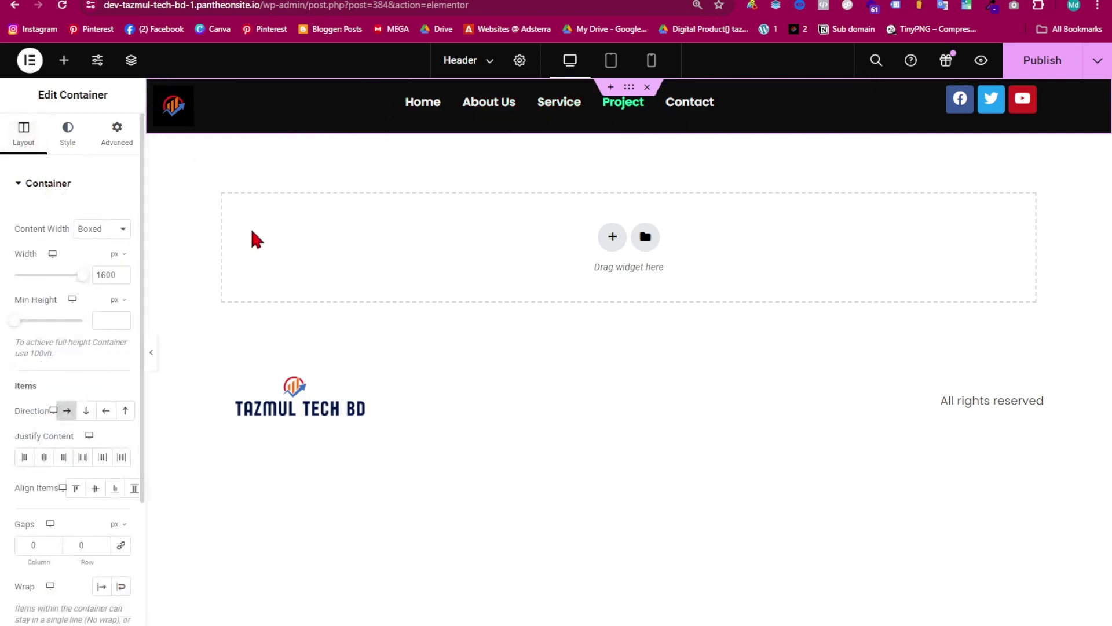
click(44, 457)
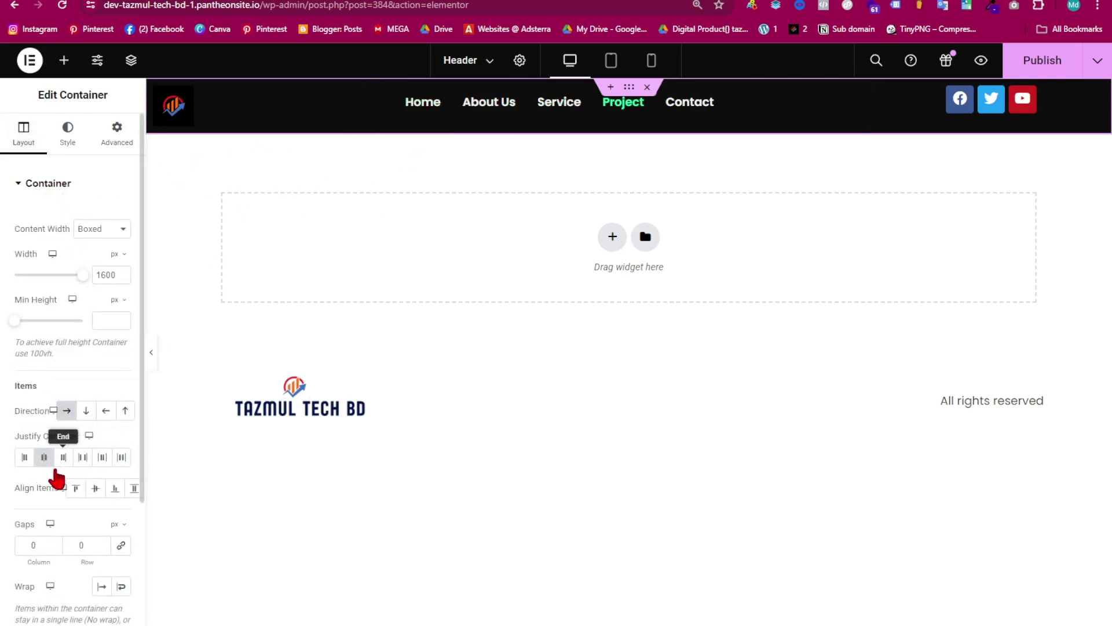
click(95, 490)
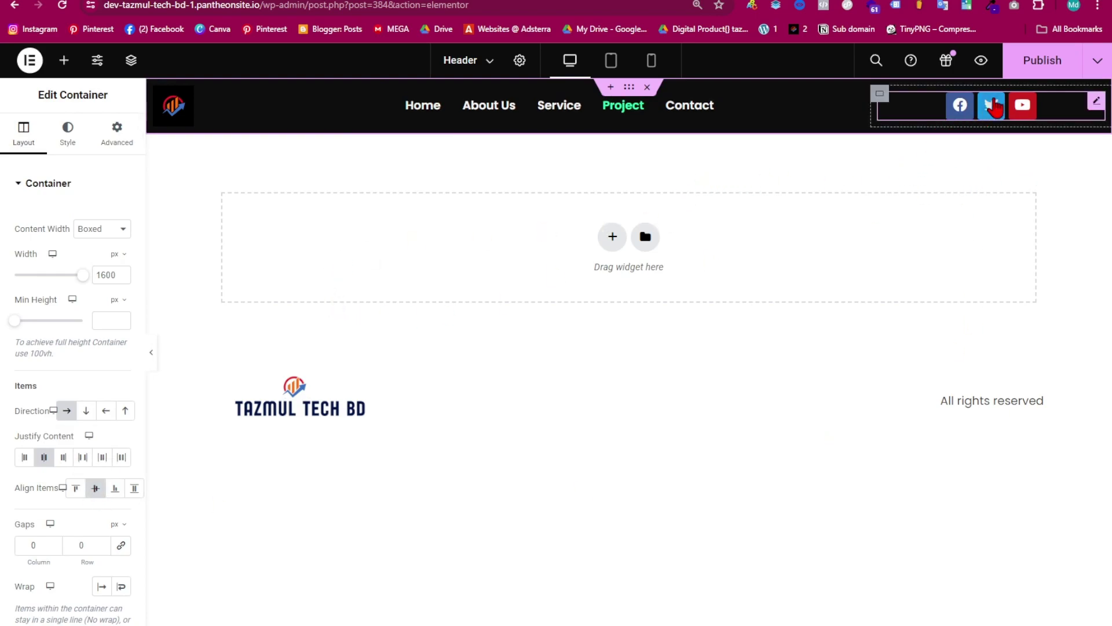
- Switch the social icons to custom colours: white primary, near-black secondary
click(1034, 110)
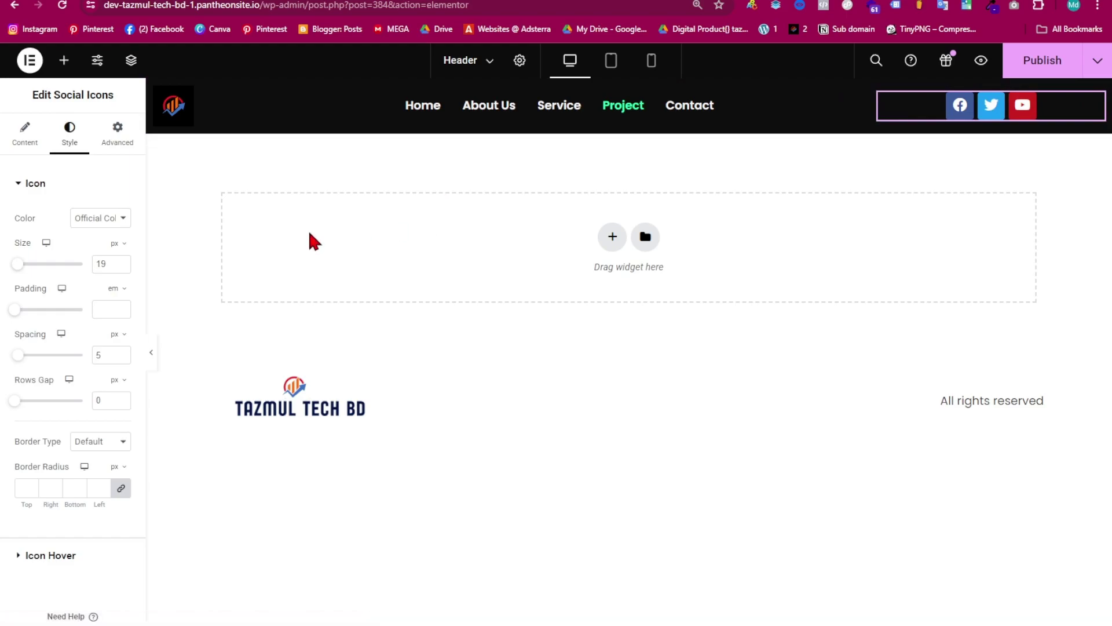
click(102, 219)
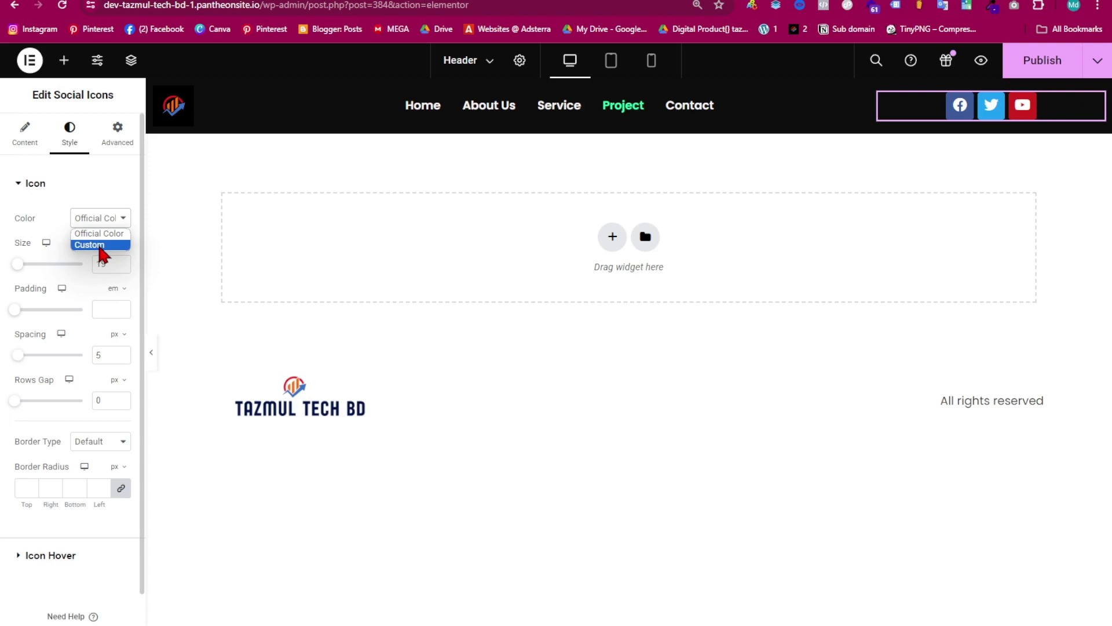
click(102, 245)
click(120, 248)
click(117, 386)
mouse_move(103, 377)
mouse_down()
mouse_move(29, 293)
mouse_move(30, 320)
mouse_move(17, 309)
mouse_move(36, 361)
mouse_move(20, 310)
mouse_move(29, 304)
mouse_up()
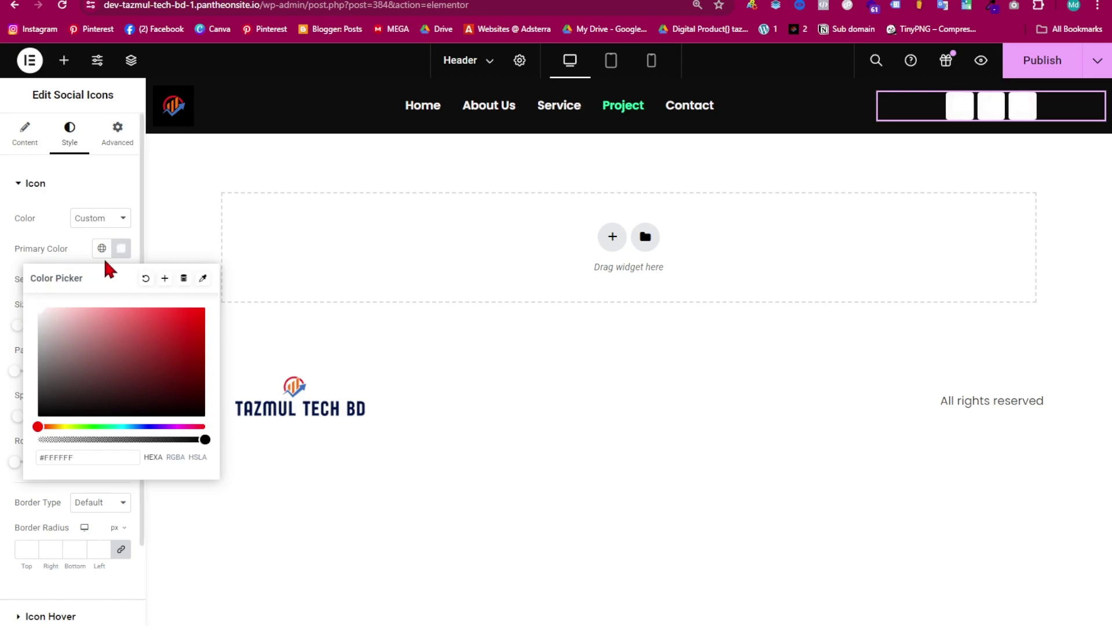
click(120, 248)
click(117, 282)
drag(84, 398, 86, 446)
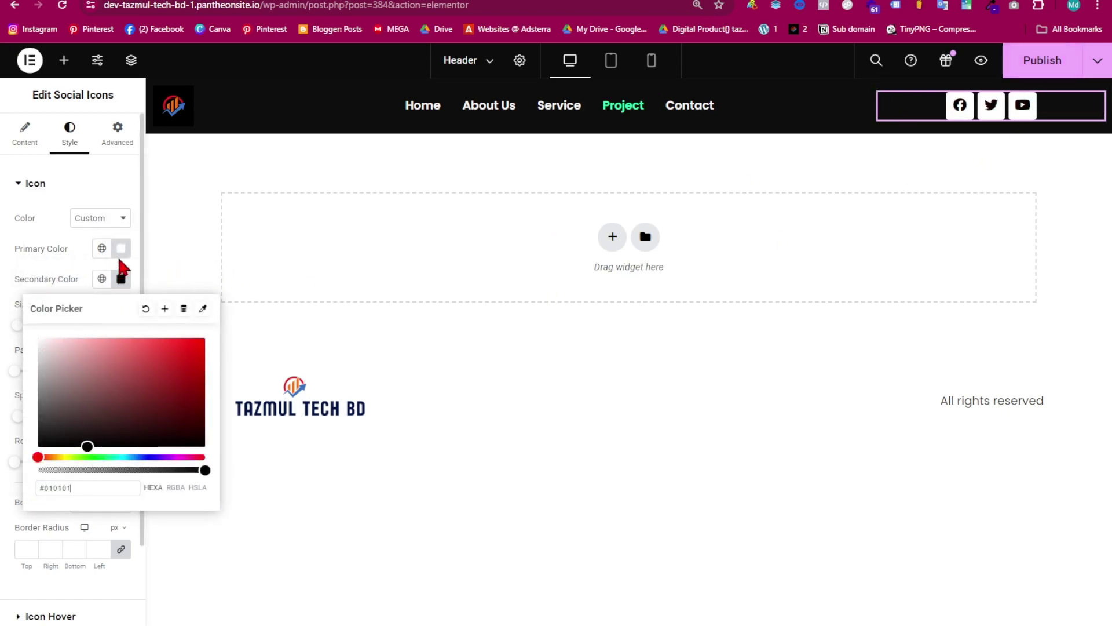
click(121, 279)
- Round the social icons' corners to a 42 px border radius
scroll(116, 360, down, 2)
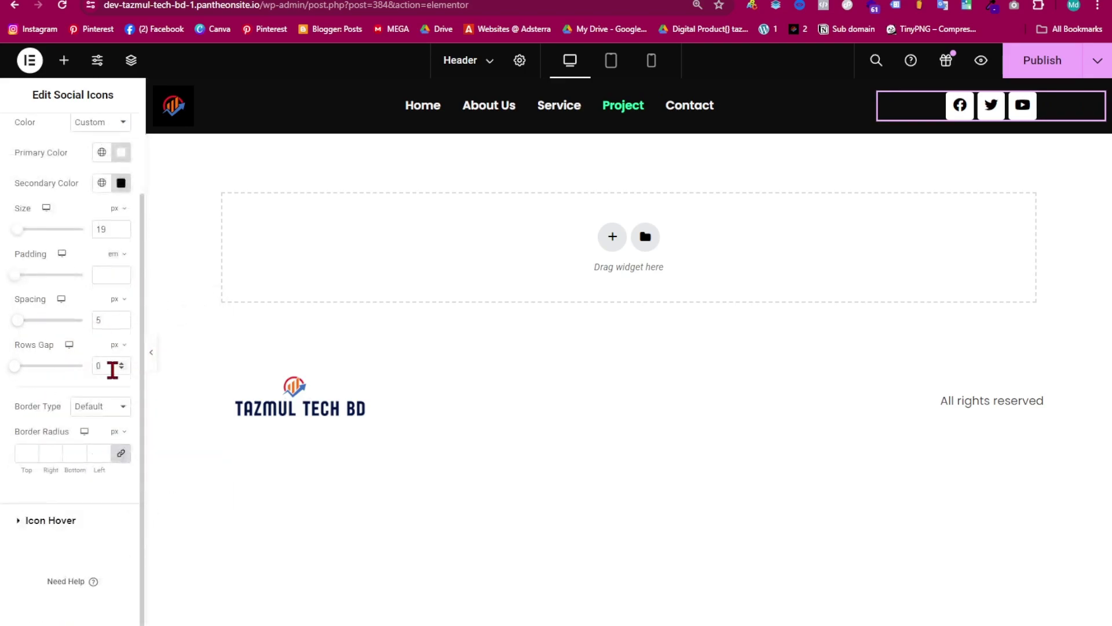
click(32, 450)
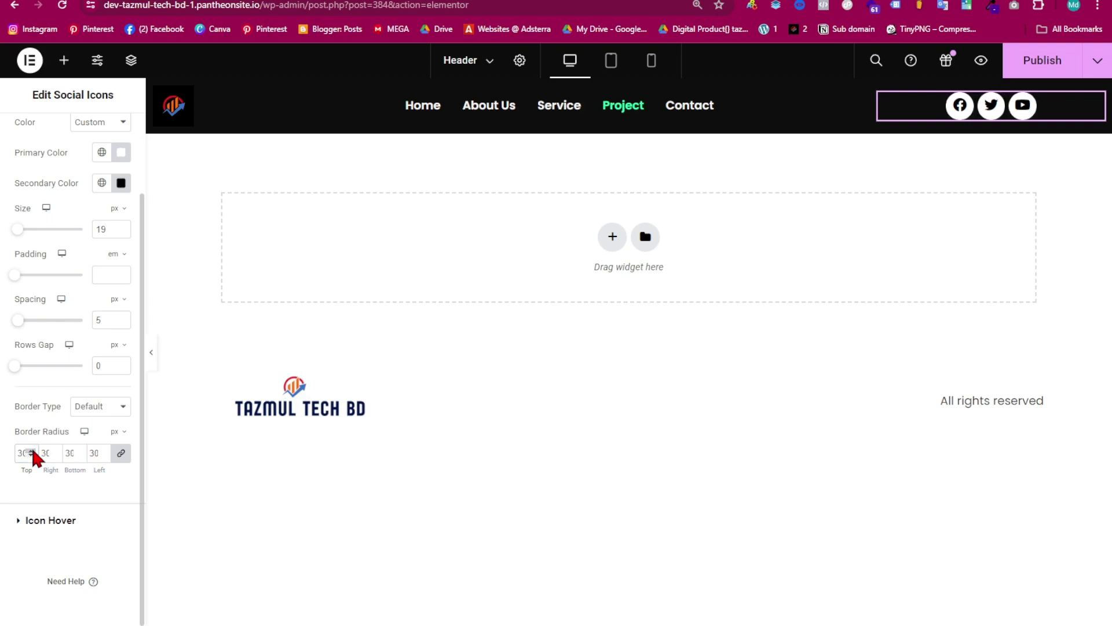
click(32, 450)
scroll(84, 261, up, 2)
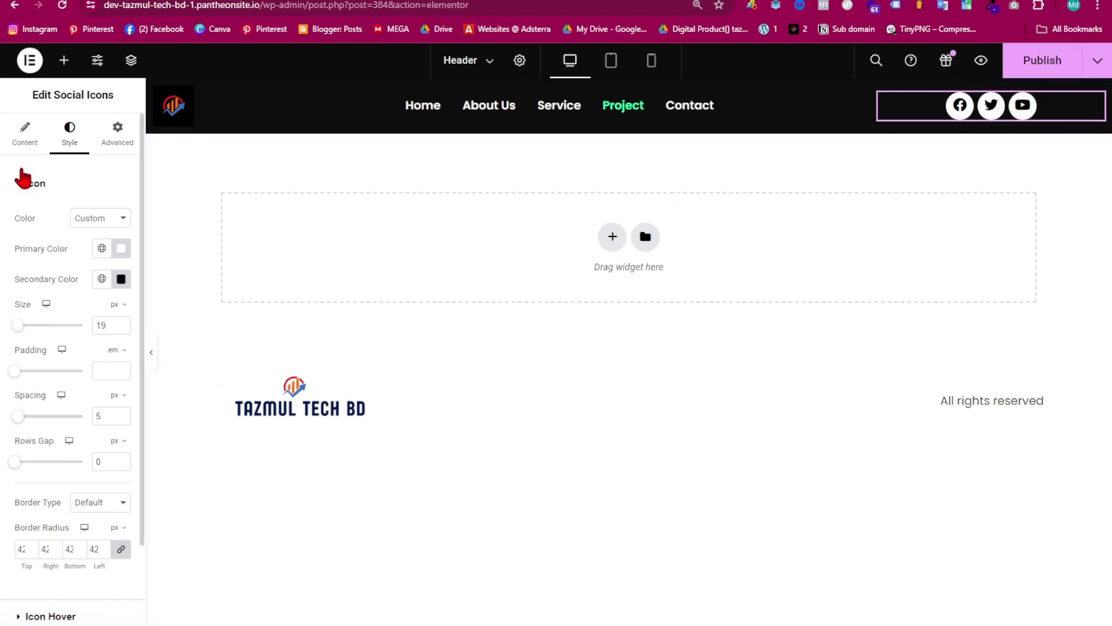
scroll(51, 400, down, 2)
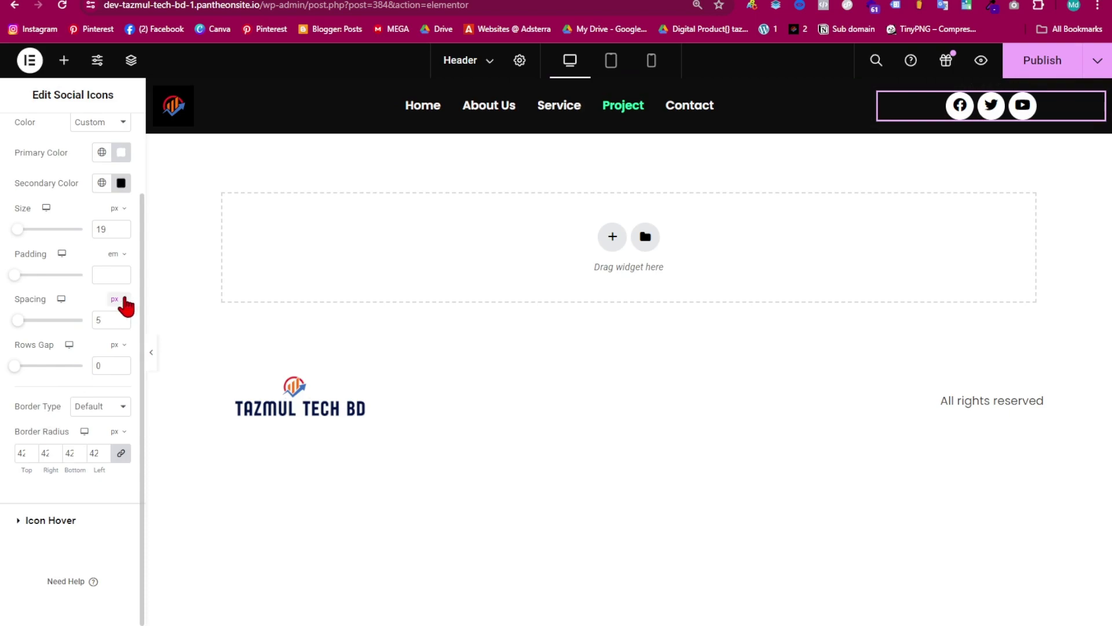
- Inspect the existing Facebook, Twitter and Youtube social icon items
click(17, 521)
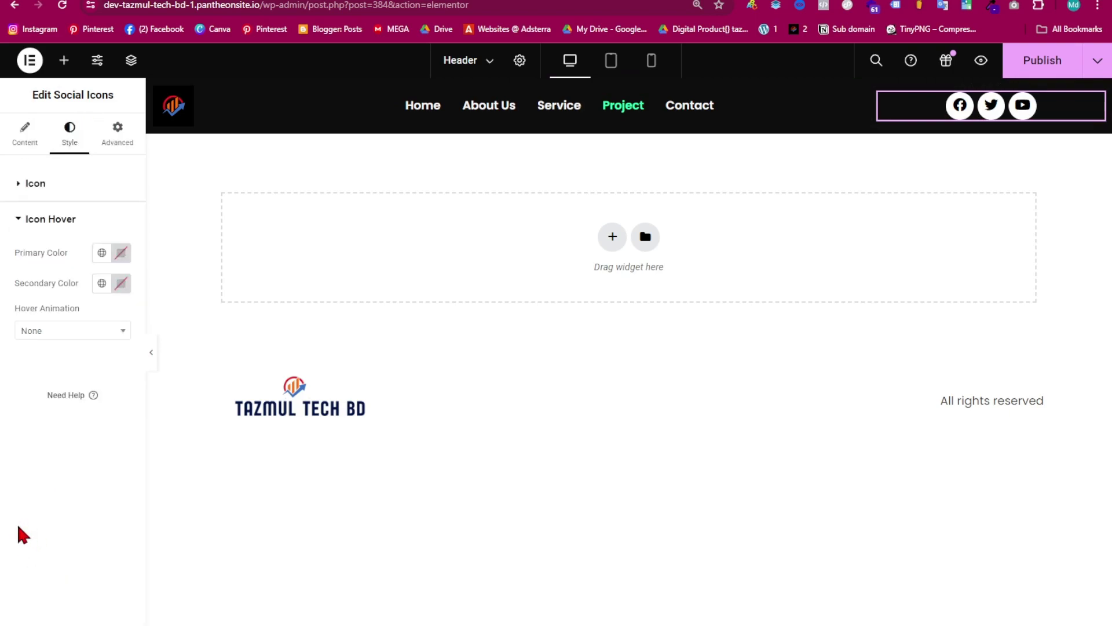
click(19, 221)
click(25, 135)
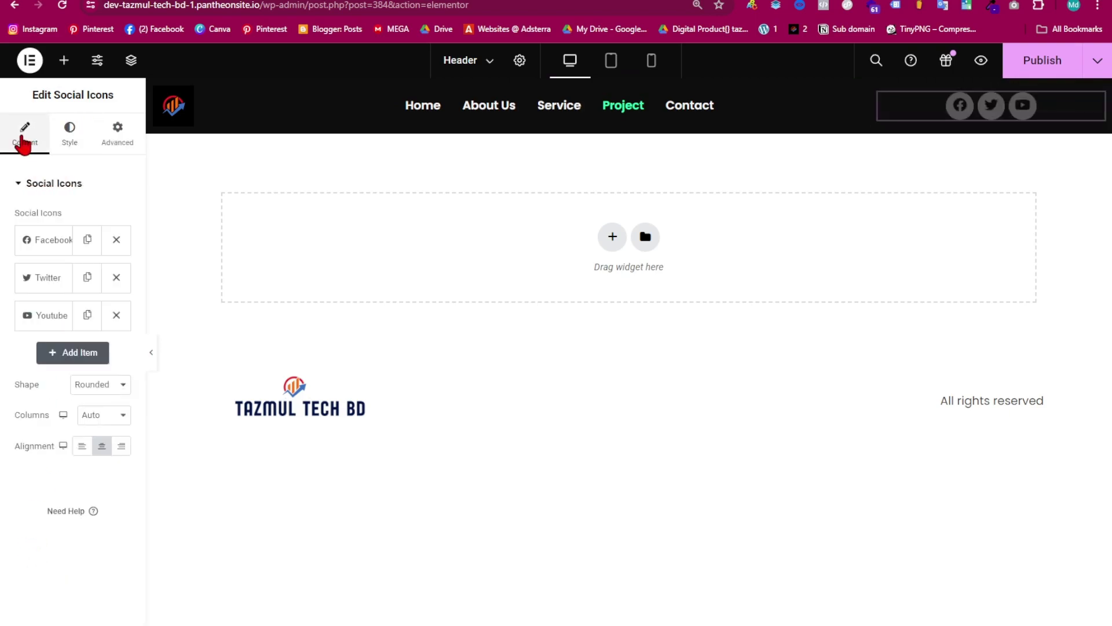
click(51, 242)
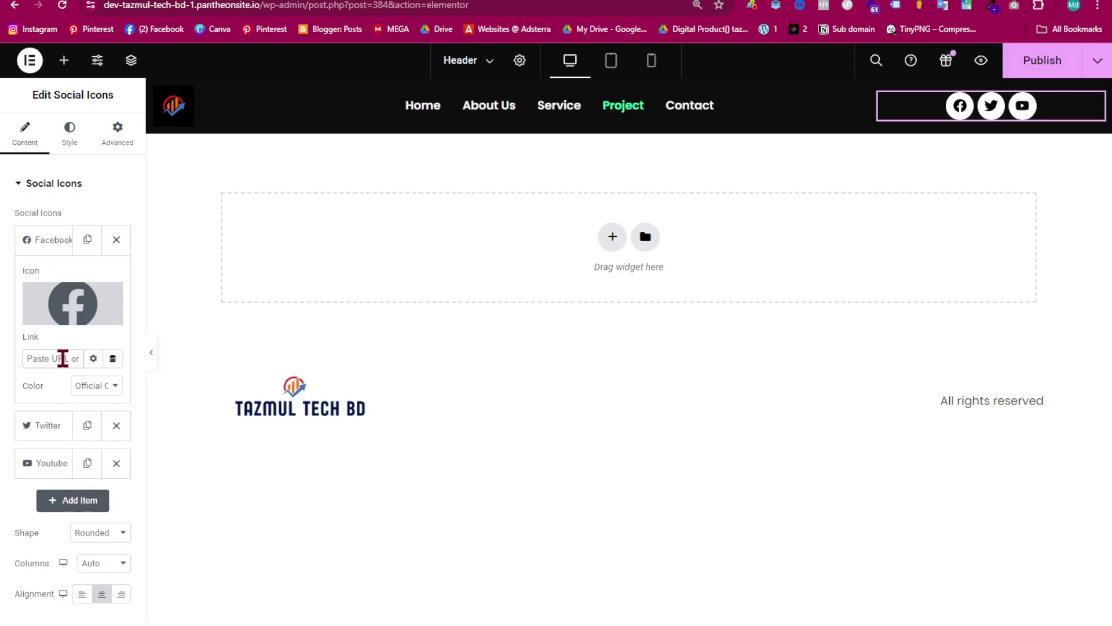
click(49, 241)
click(39, 287)
click(43, 283)
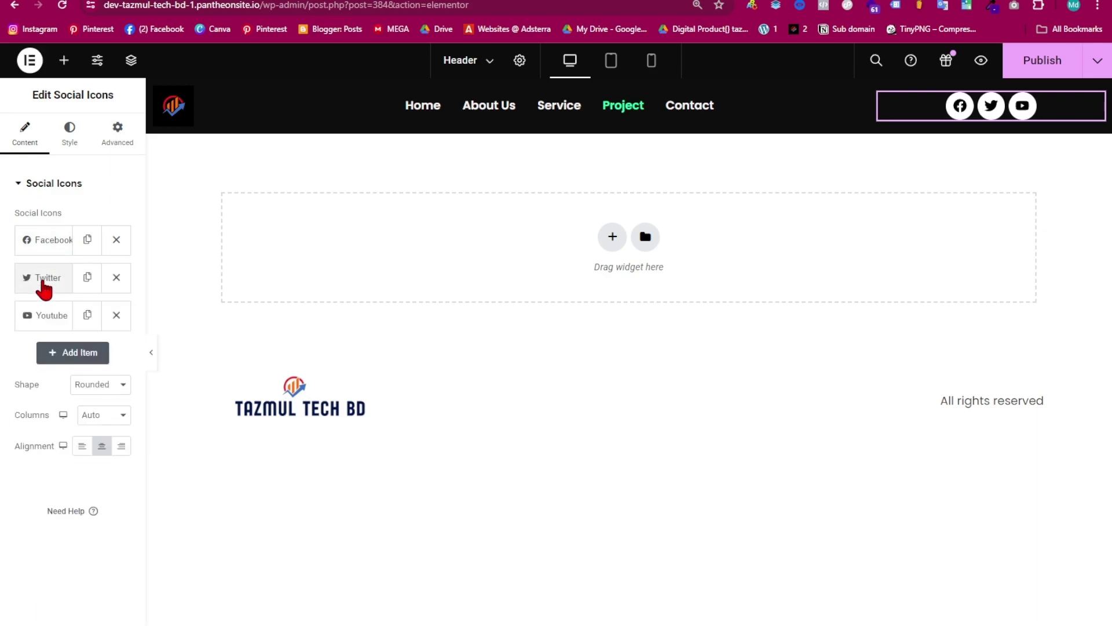
click(49, 322)
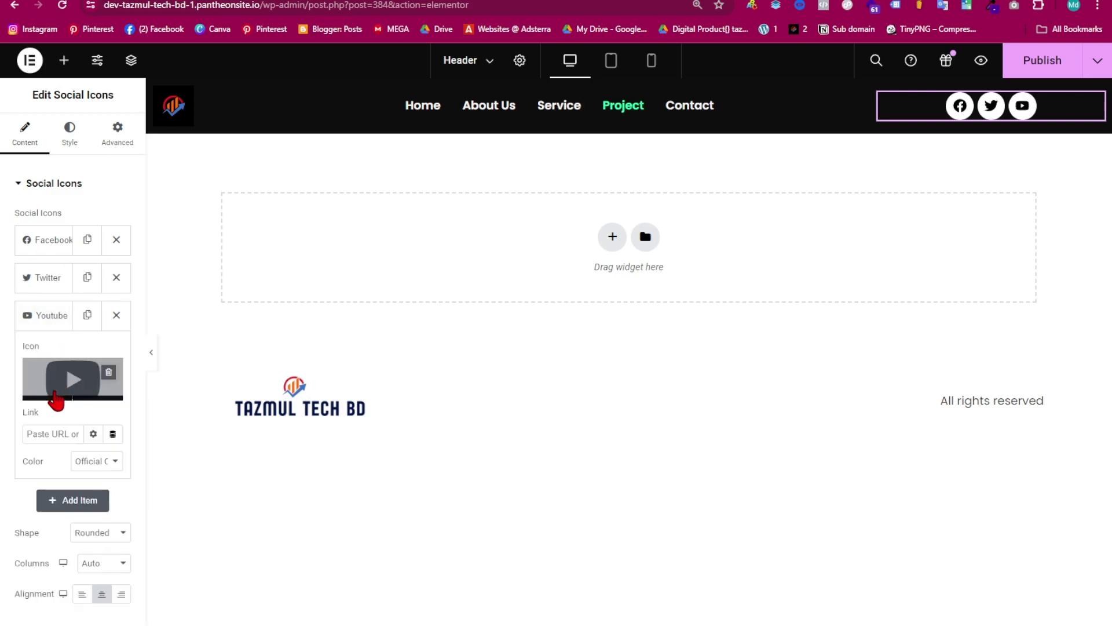
click(43, 325)
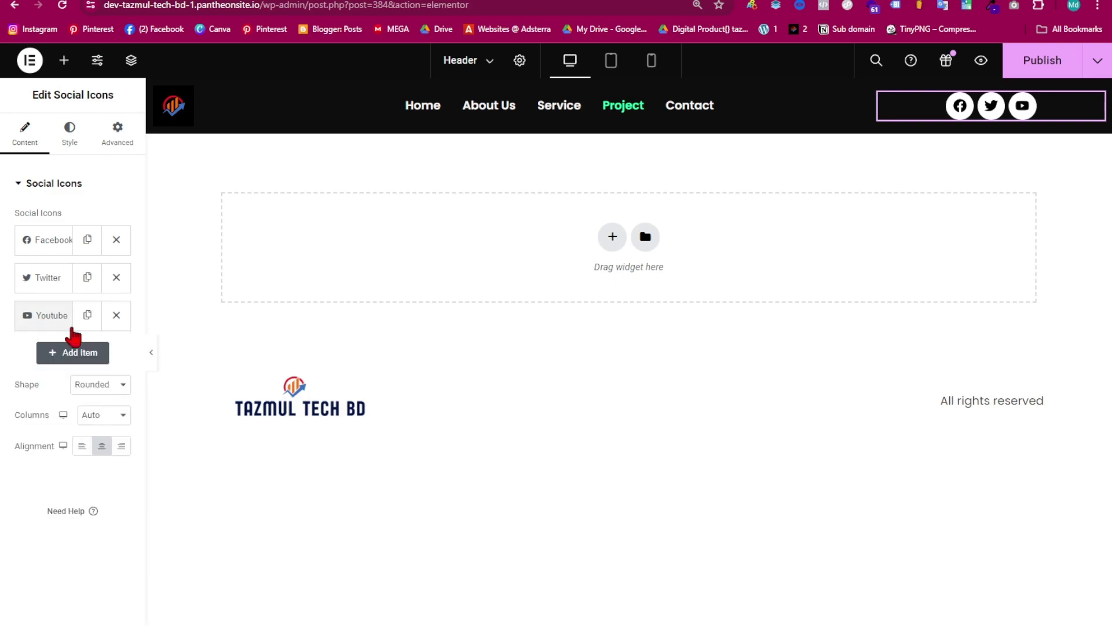
- Add a fourth social icon item and set it to Instagram from the icon library
click(81, 359)
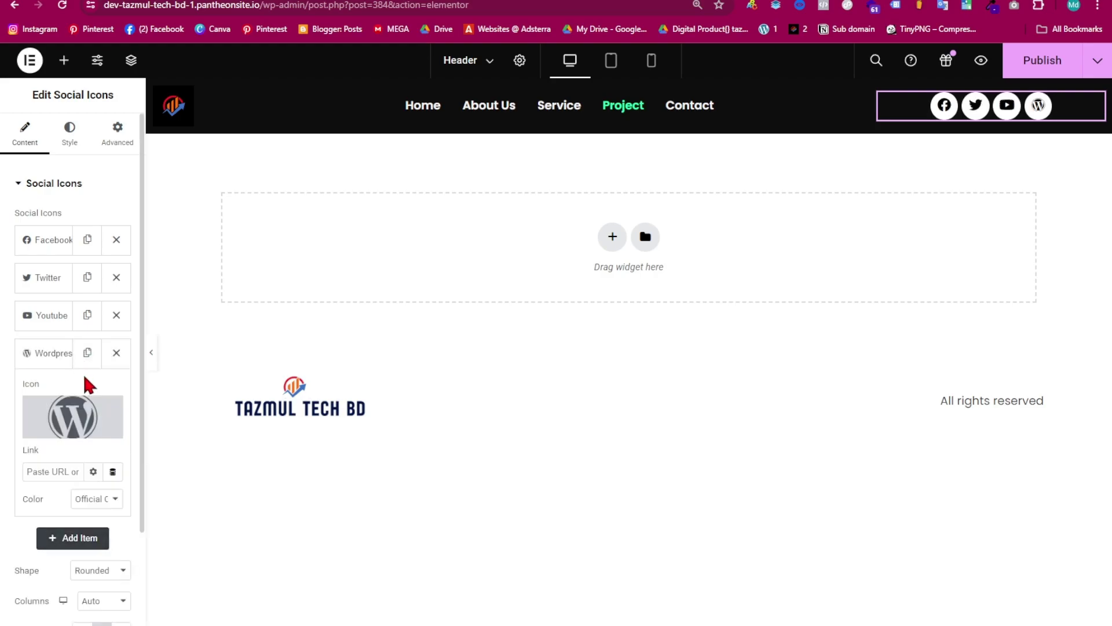
click(47, 432)
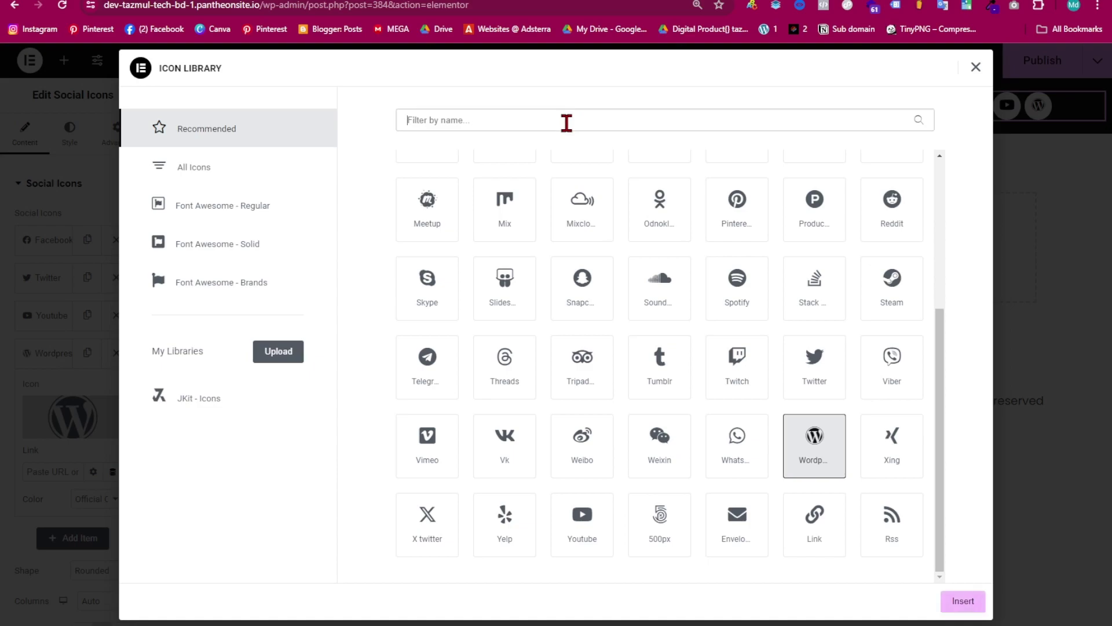
click(567, 123)
text(ins)
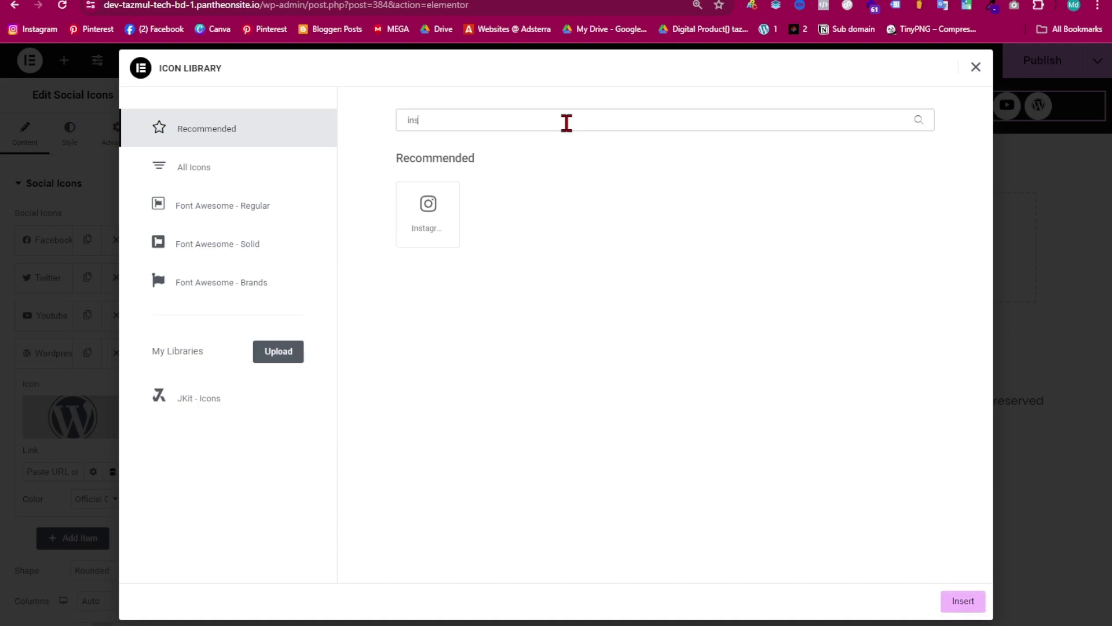
click(429, 215)
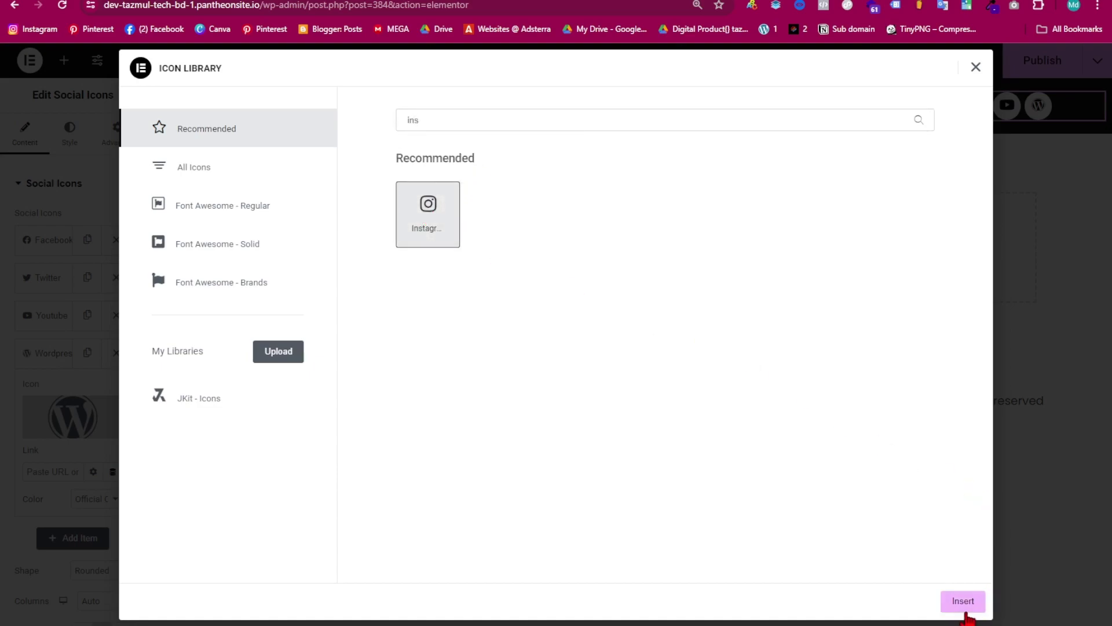
click(964, 602)
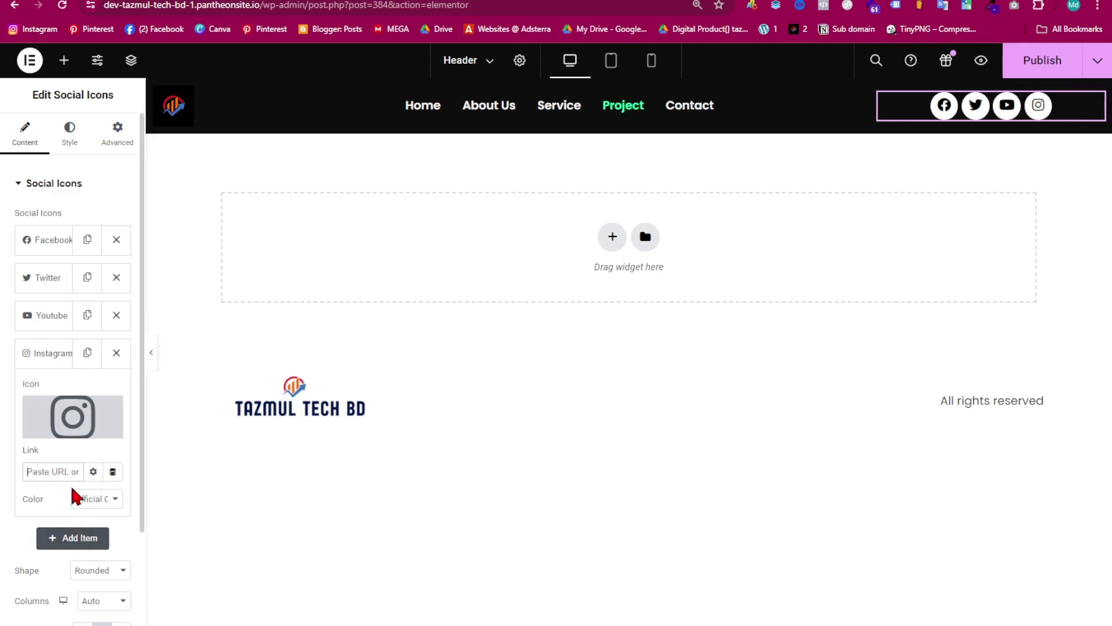
- Try the Circle icon shape, then revert the social icons to Rounded
scroll(81, 515, down, 2)
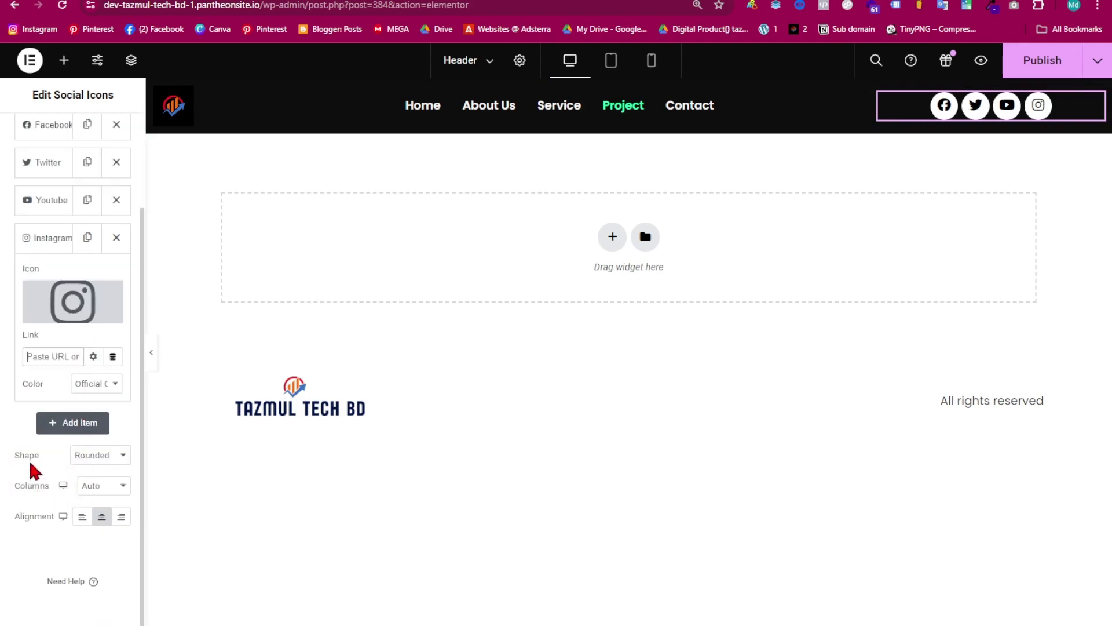
click(97, 456)
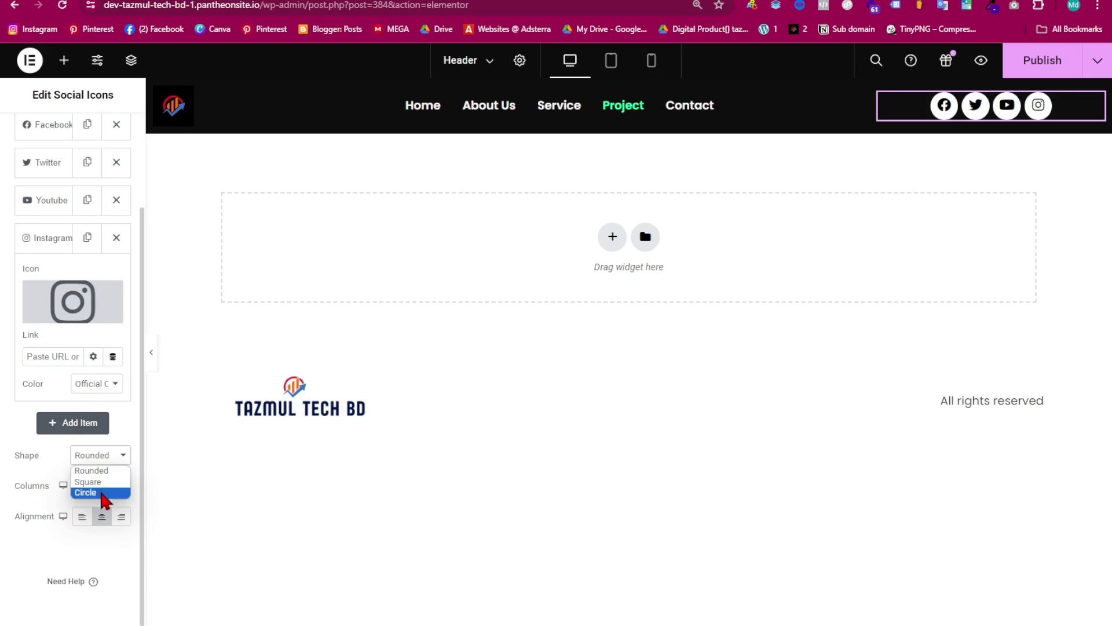
scroll(110, 185, up, 2)
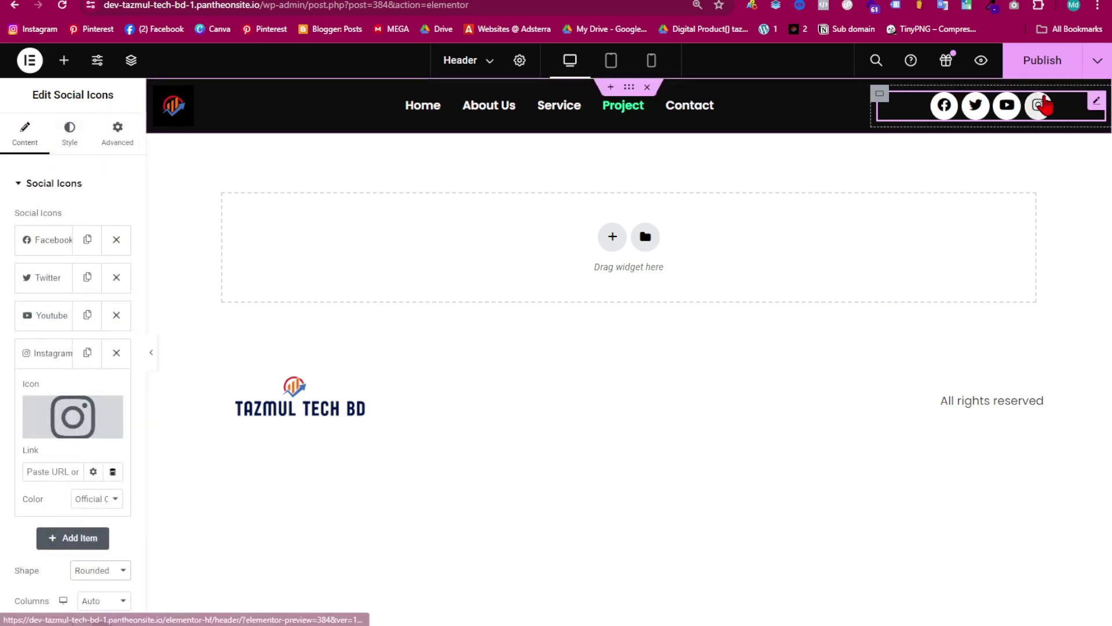
scroll(96, 475, down, 2)
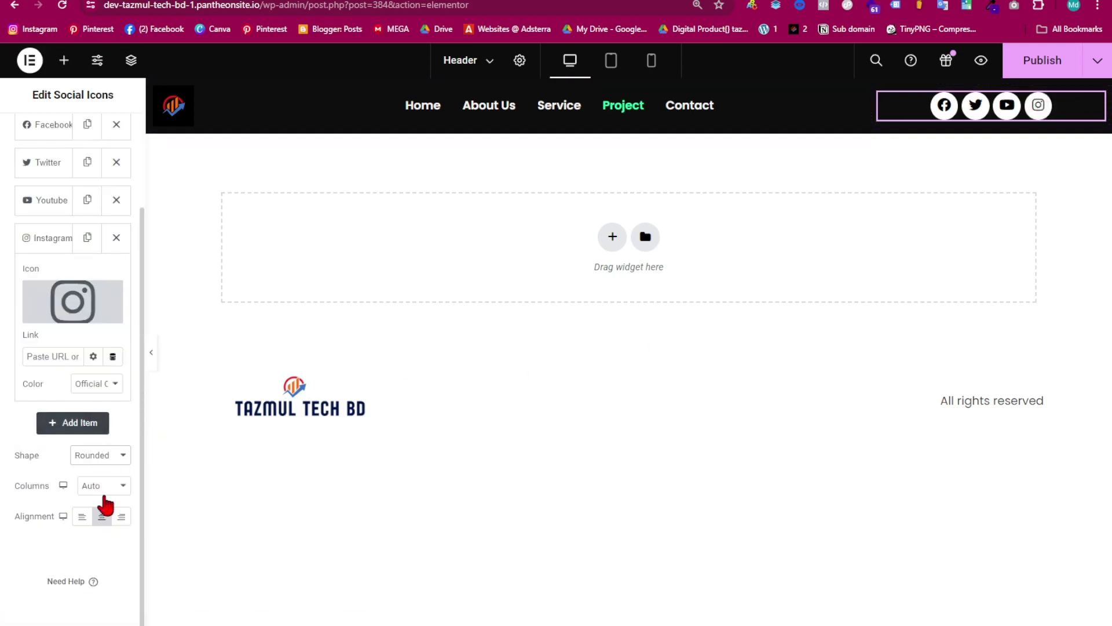
click(103, 455)
click(102, 491)
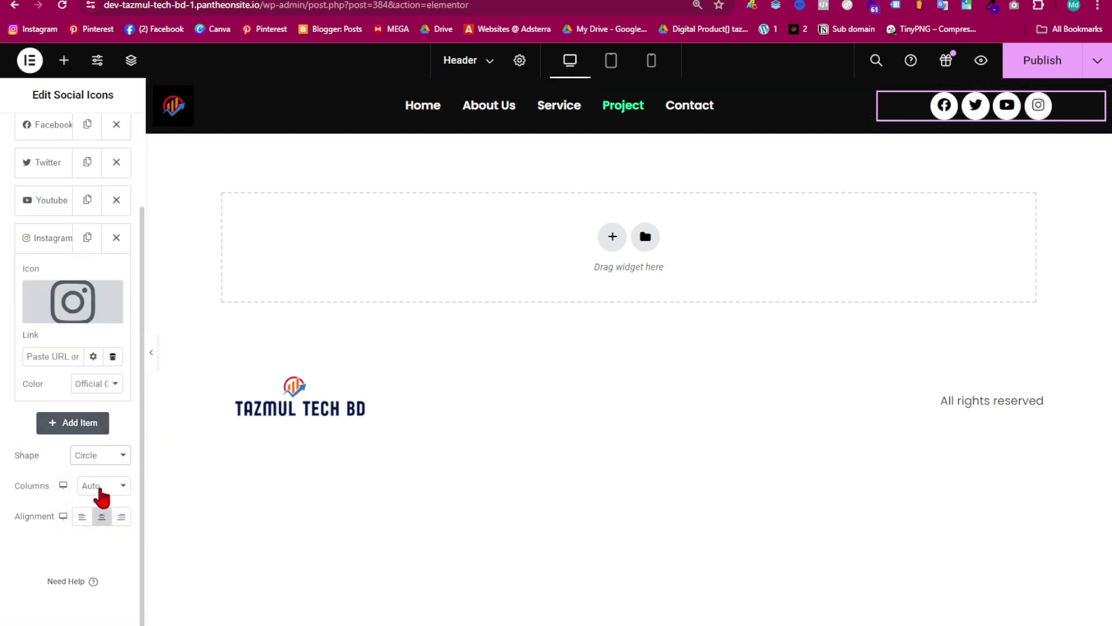
click(107, 456)
click(103, 467)
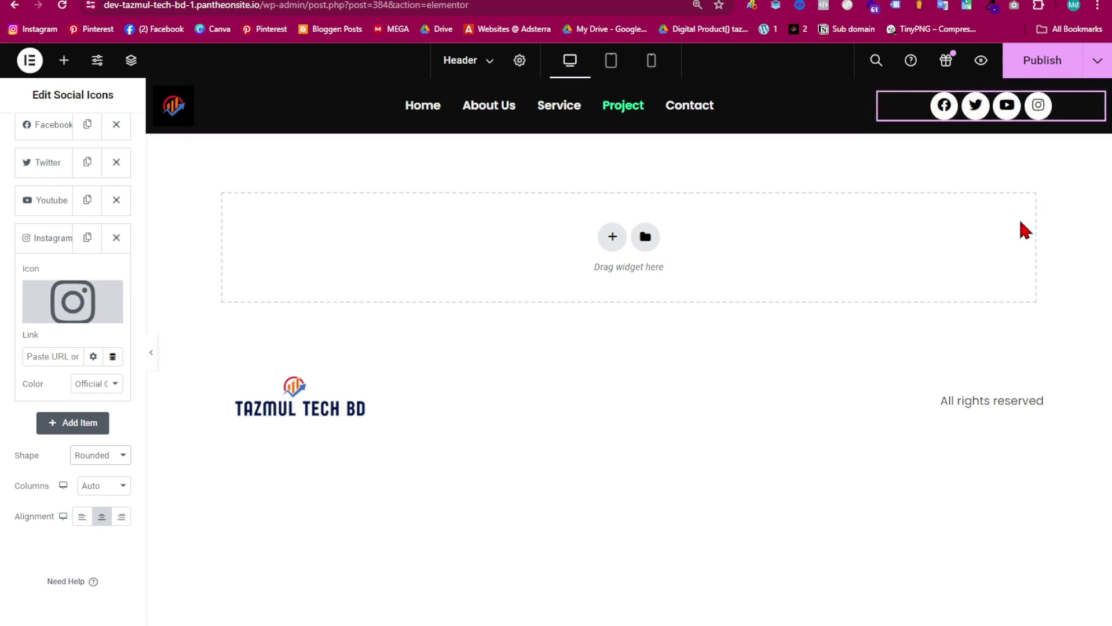
- Align the social icons to the right and hide the panel to preview
scroll(48, 294, up, 2)
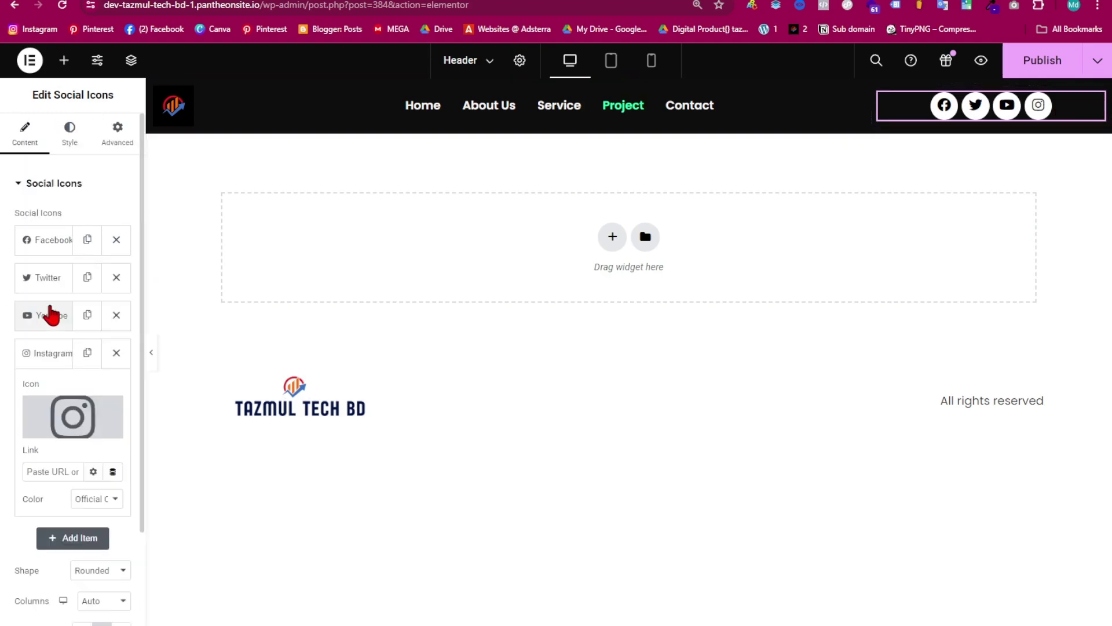
click(71, 139)
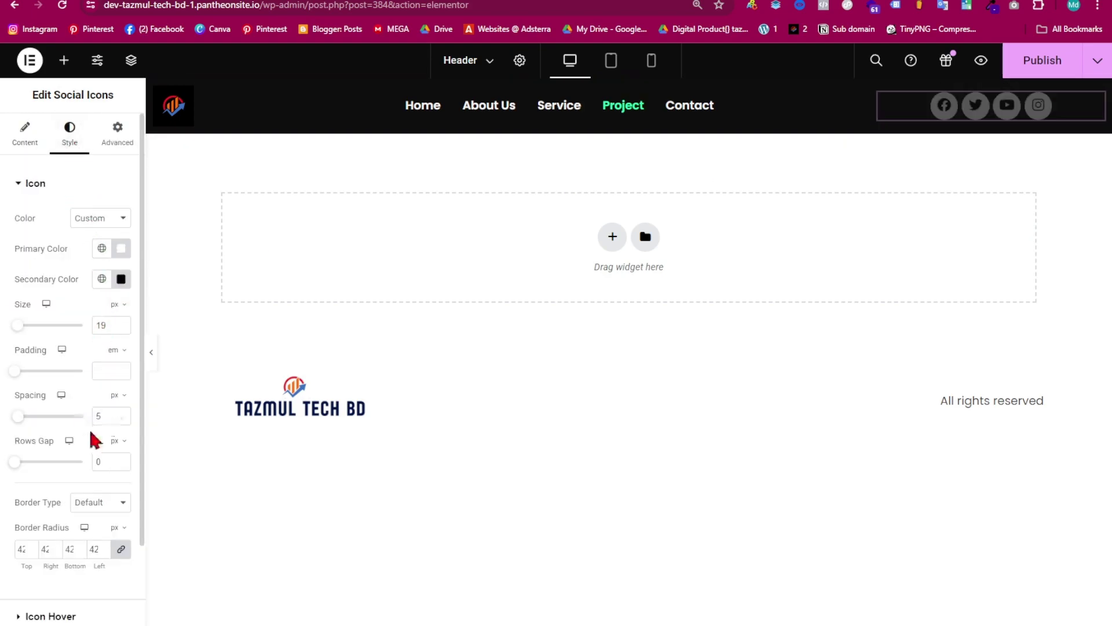
scroll(69, 431, down, 2)
scroll(64, 475, up, 2)
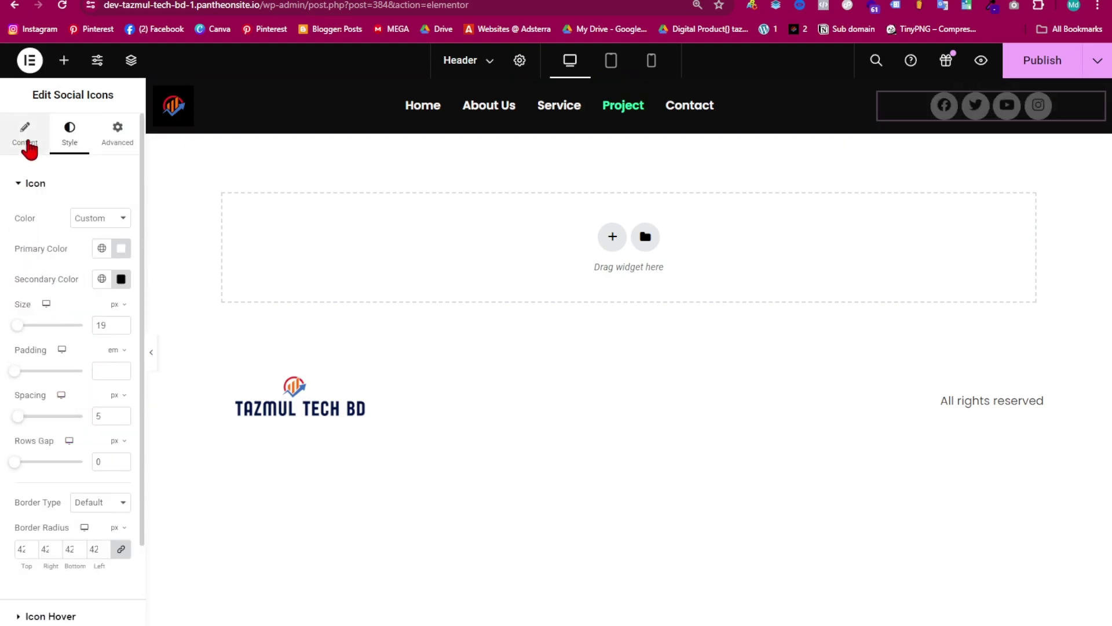
click(26, 144)
click(121, 485)
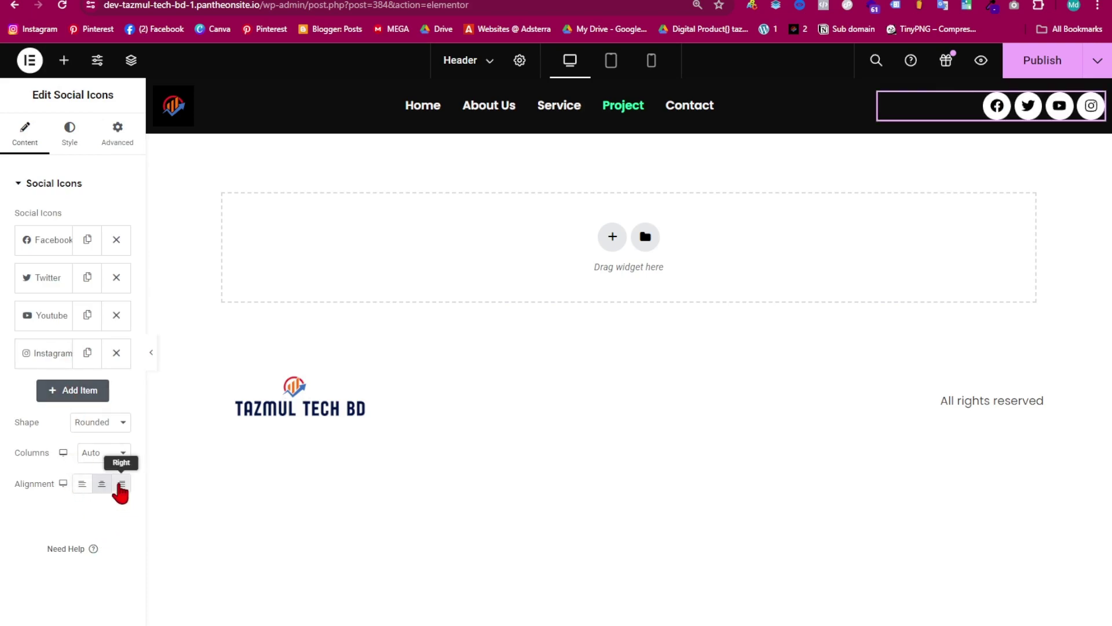
click(151, 353)
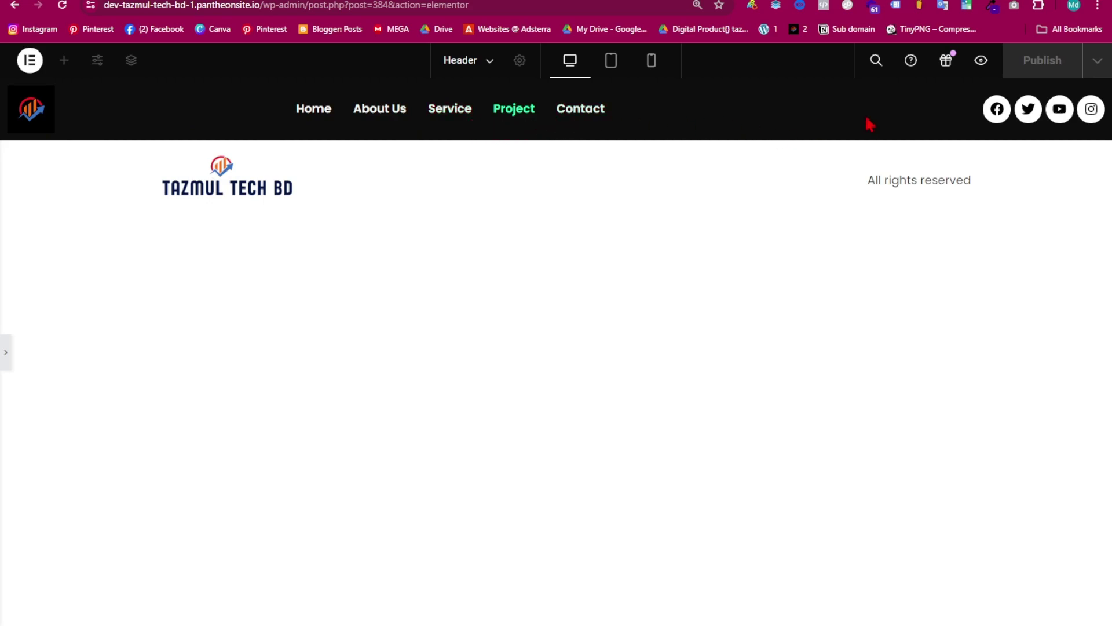
- Set the navigation menu's Align Self to Center, then preview the header
click(4, 360)
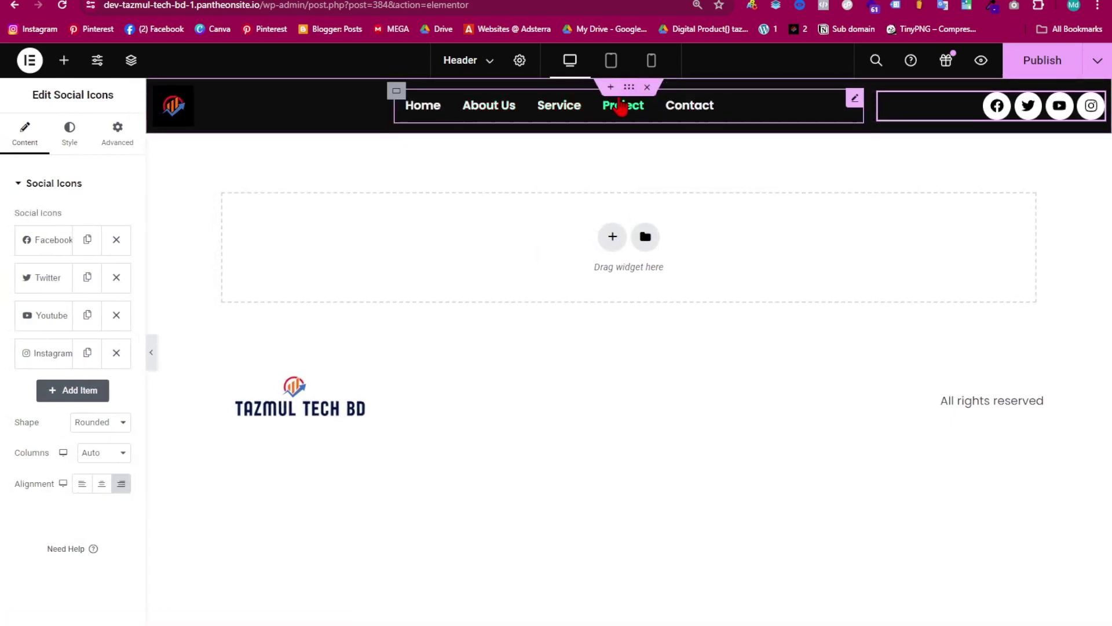
click(526, 107)
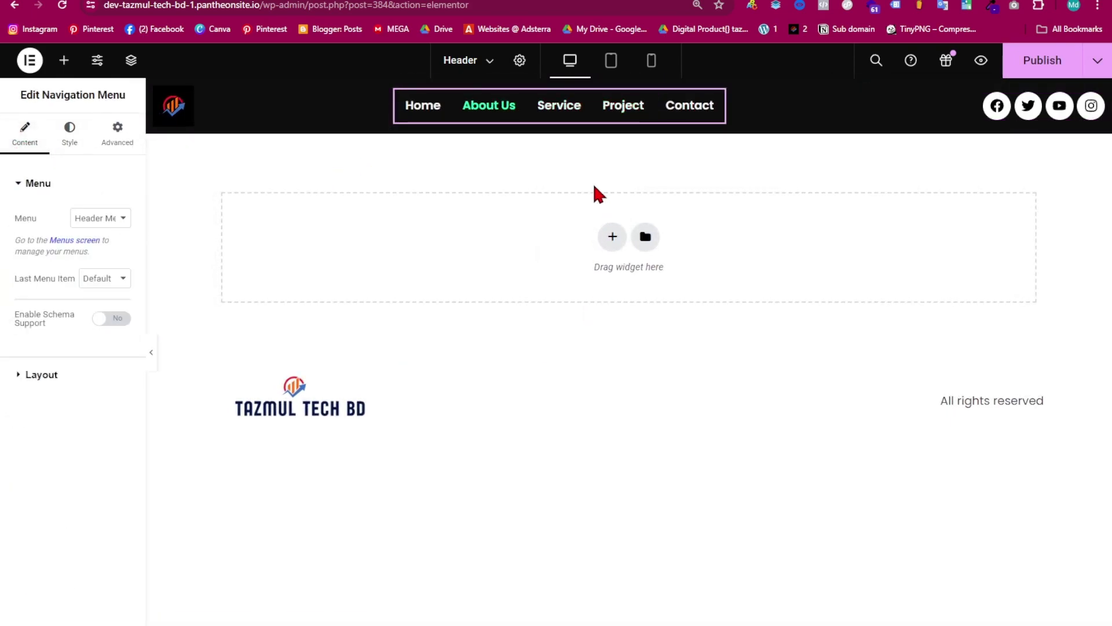
click(115, 146)
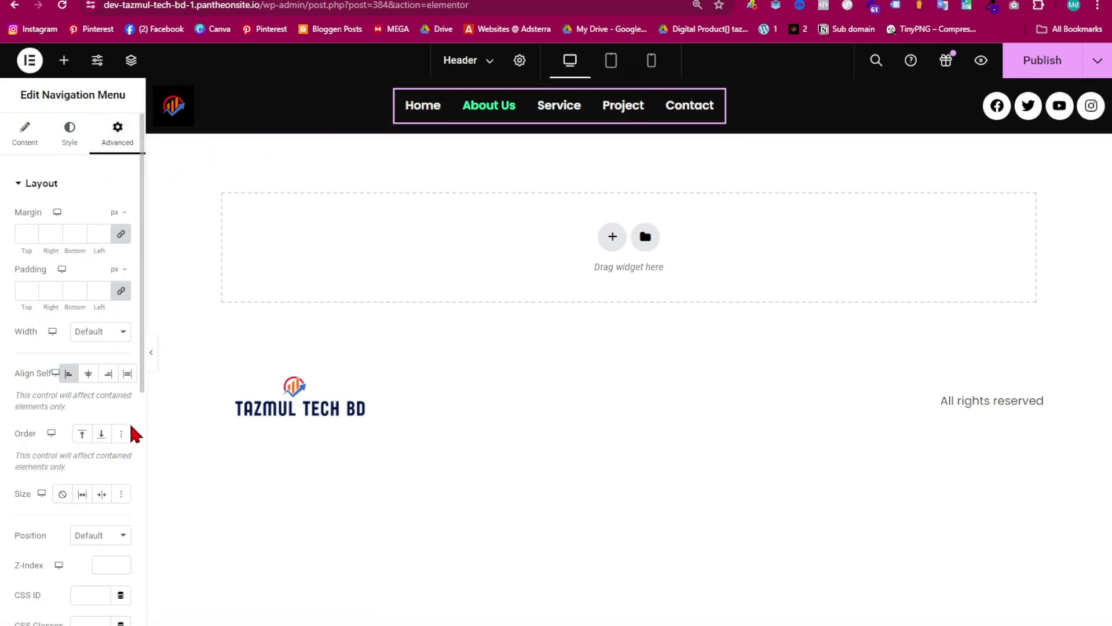
scroll(84, 402, down, 5)
scroll(84, 317, up, 2)
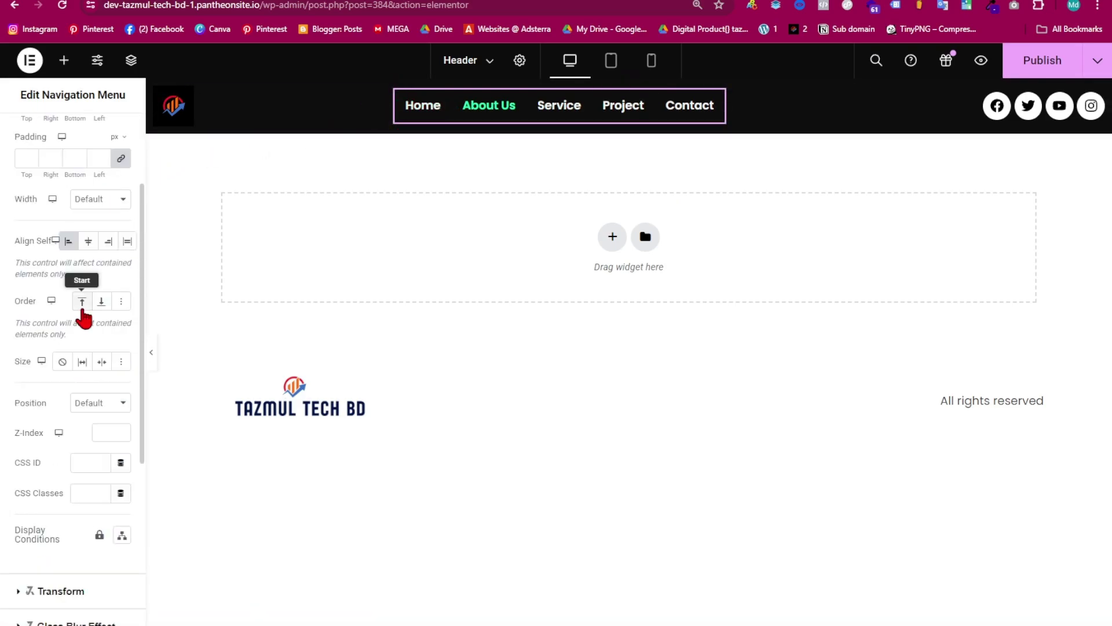
click(89, 243)
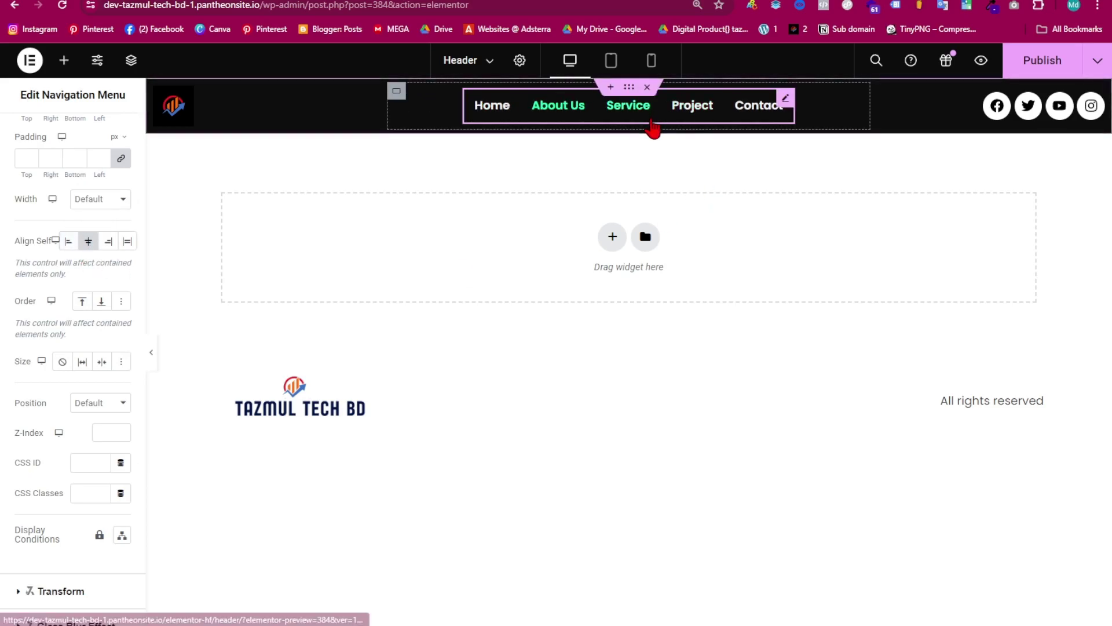
click(153, 353)
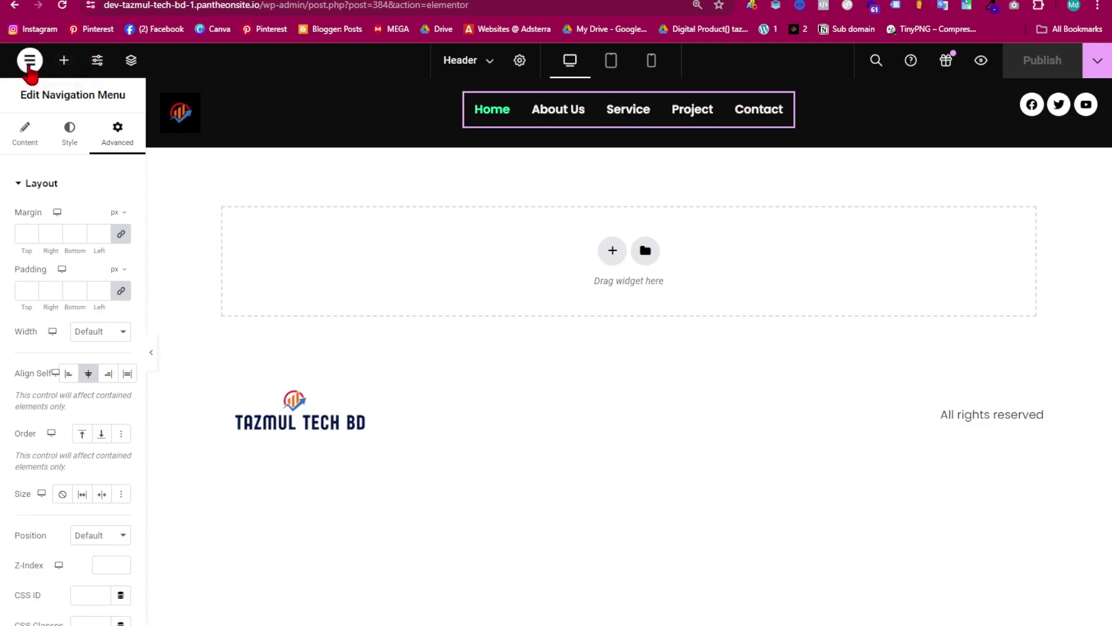
- Leave the editor and go to Appearance > Elementor Header & Footer Builder
click(30, 61)
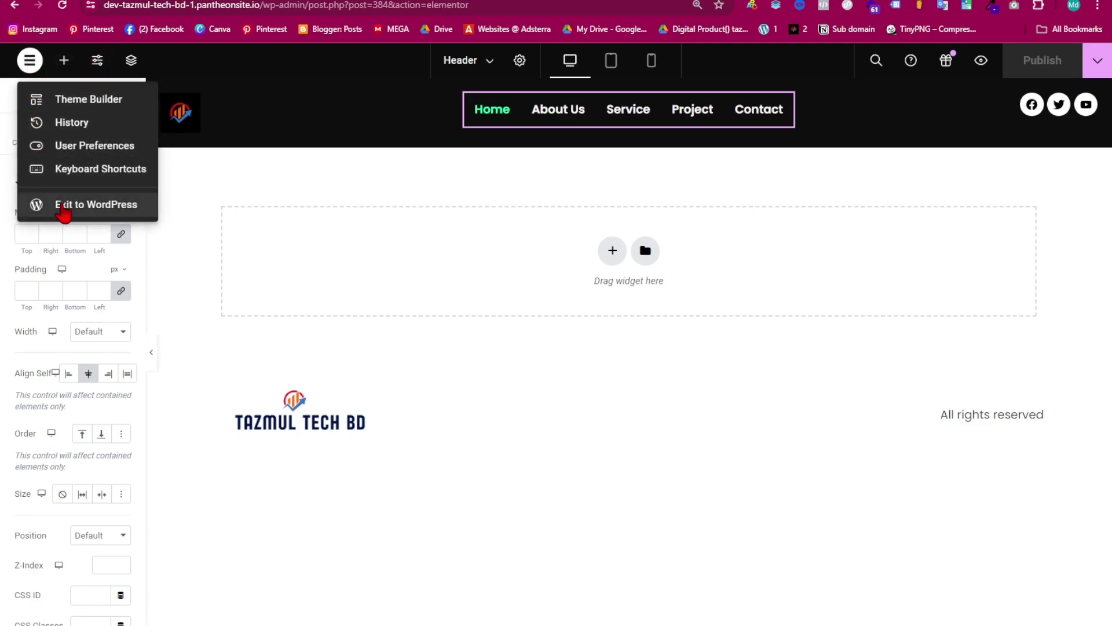
click(99, 206)
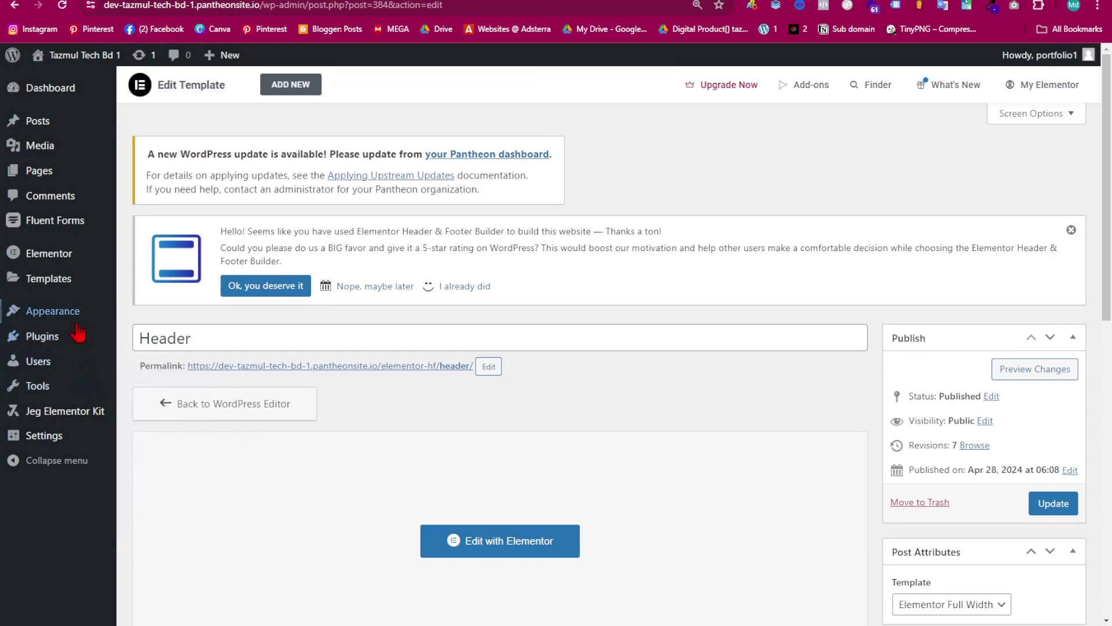
mouse_move(65, 322)
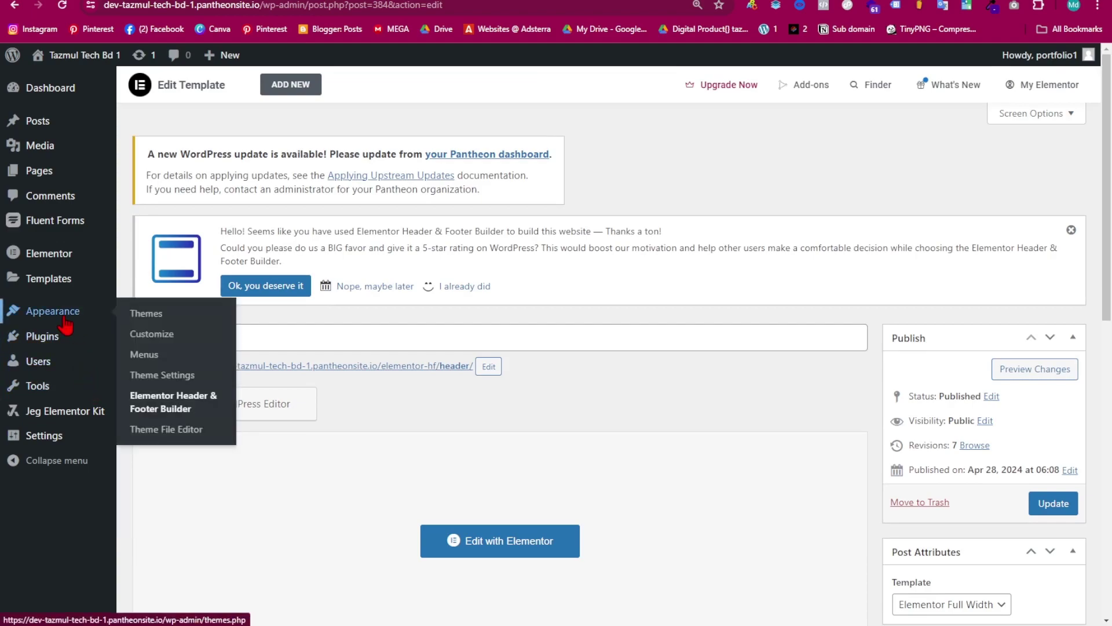
click(178, 410)
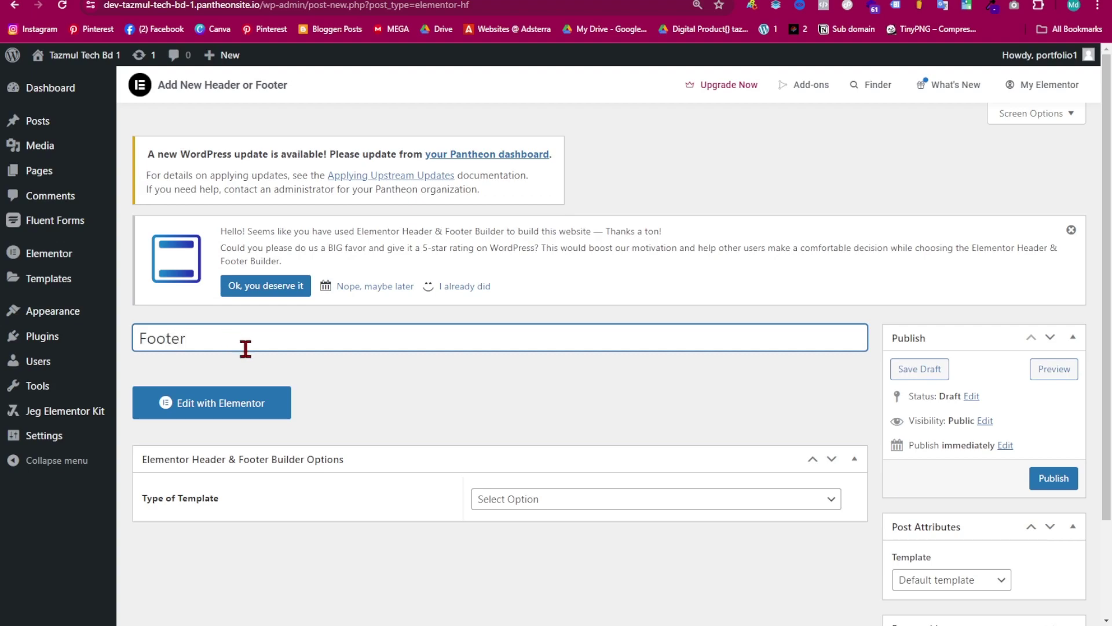
- Publish the template as type Footer, displayed on the Entire Website
click(543, 501)
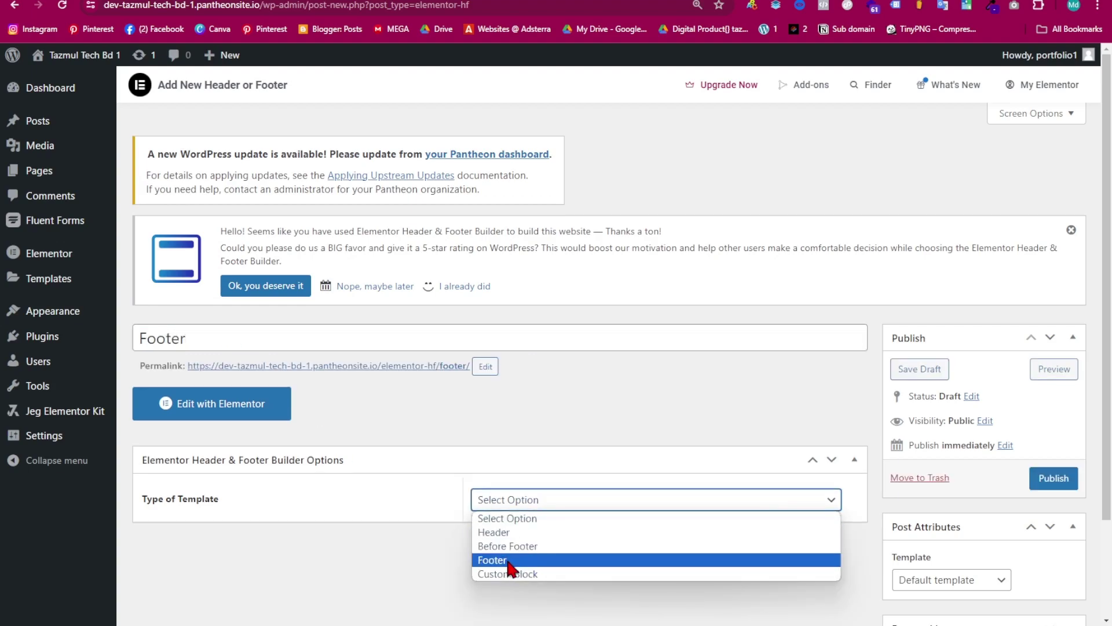
click(511, 561)
scroll(614, 472, down, 3)
click(539, 381)
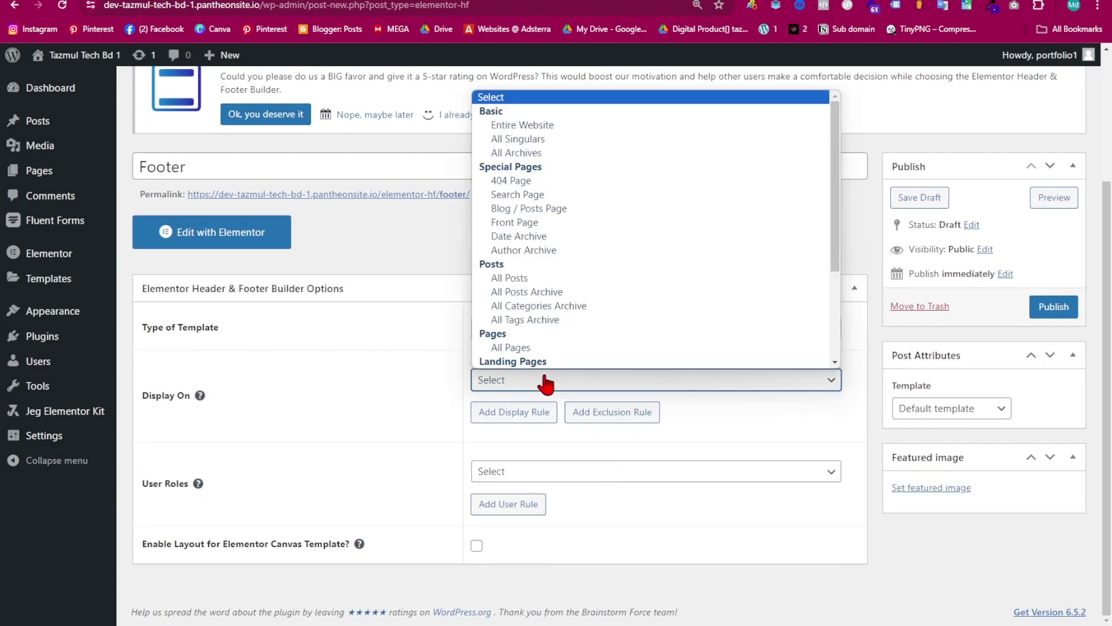
click(539, 127)
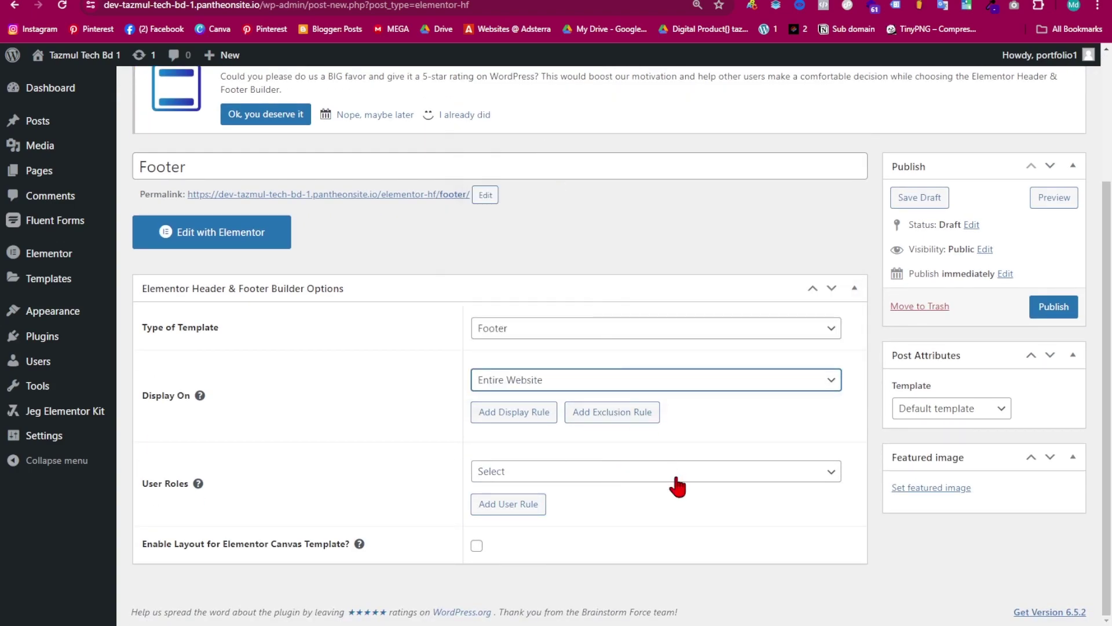
click(1046, 313)
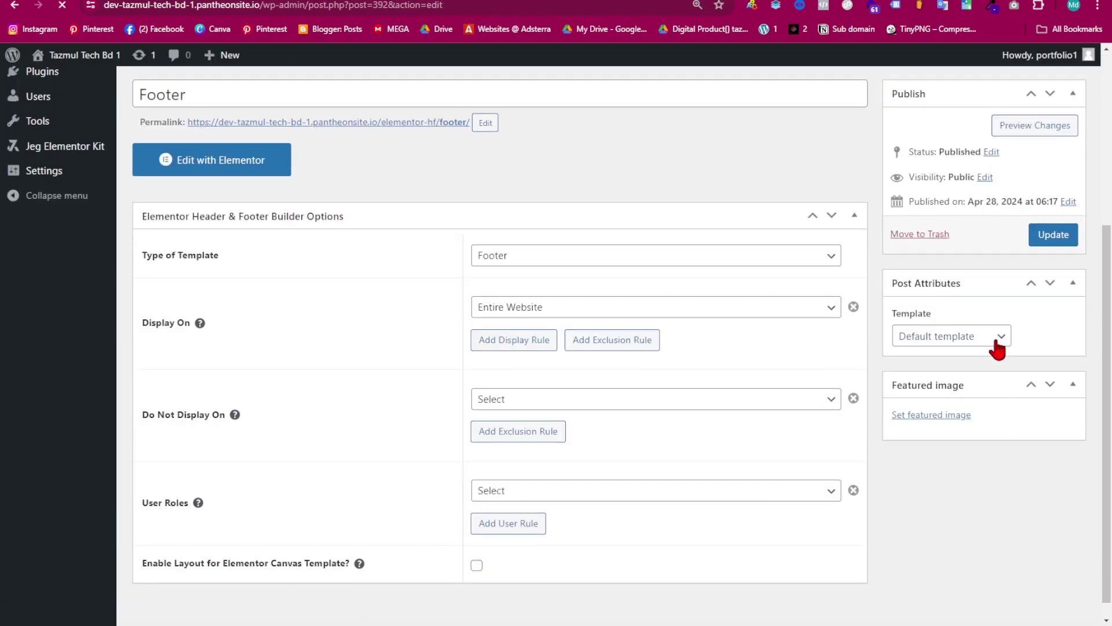
- Switch the footer's page template to Elementor Full Width and update
click(973, 403)
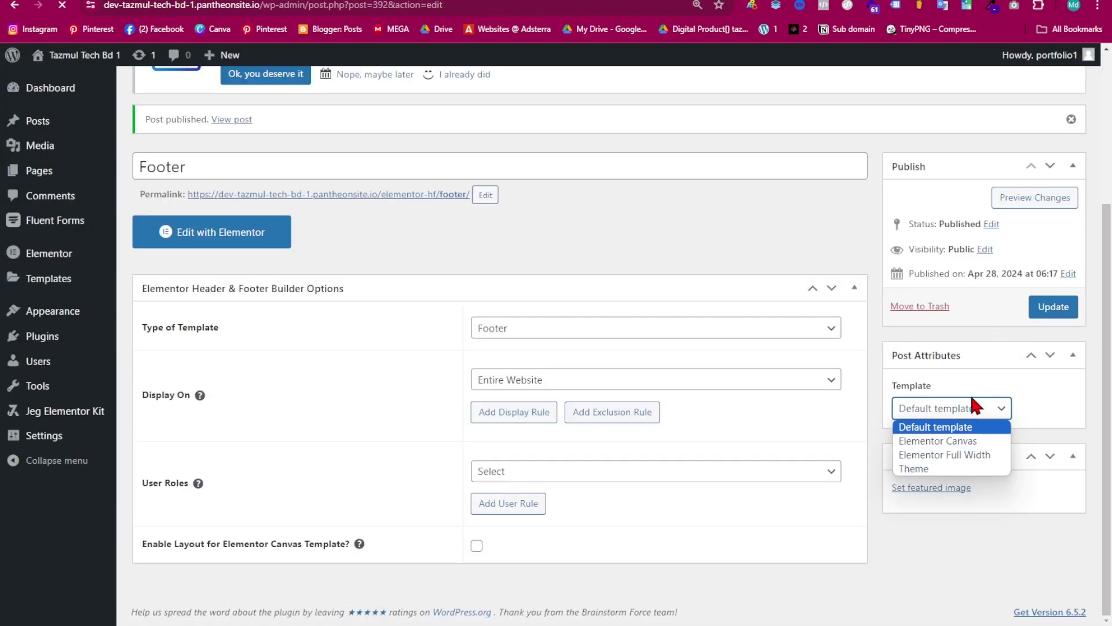
click(947, 455)
click(1060, 312)
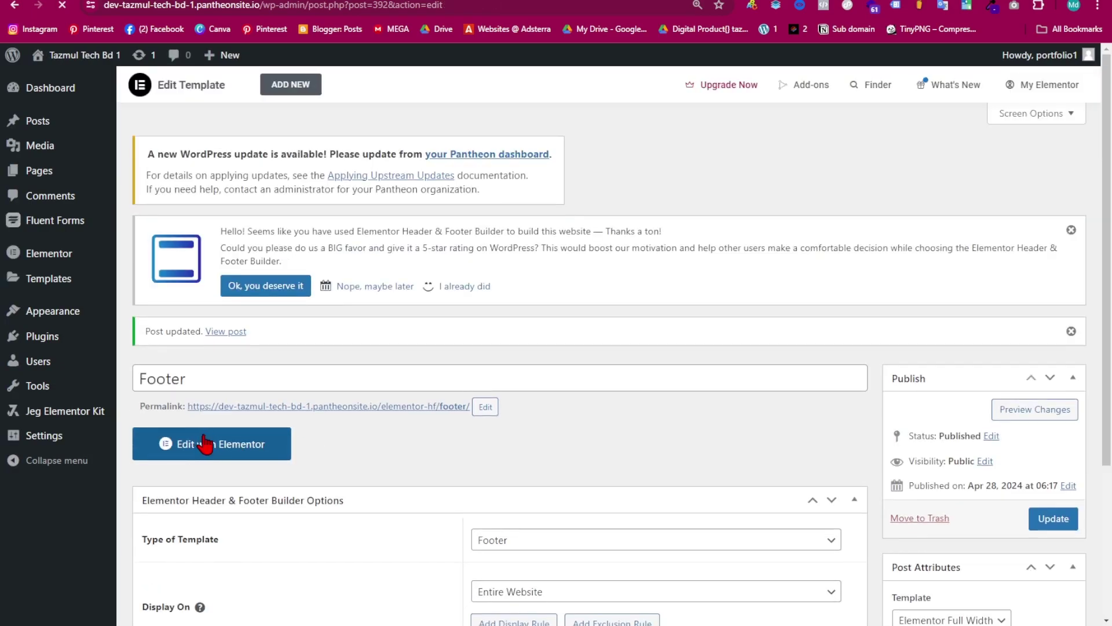
- Open the footer in Elementor and add a two-column container
click(222, 450)
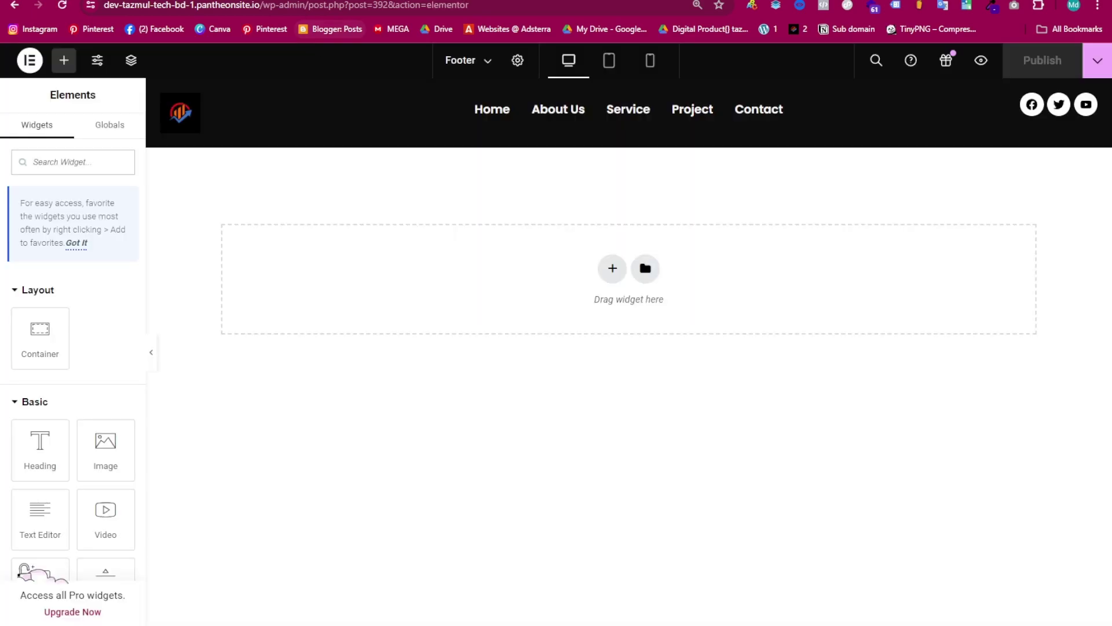
click(610, 272)
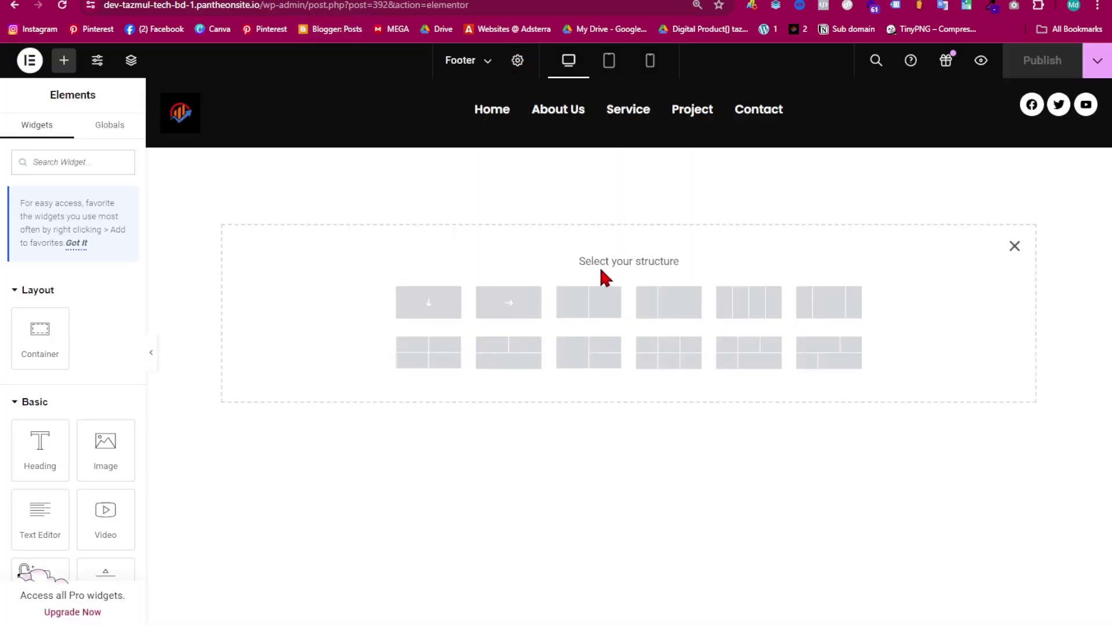
click(592, 308)
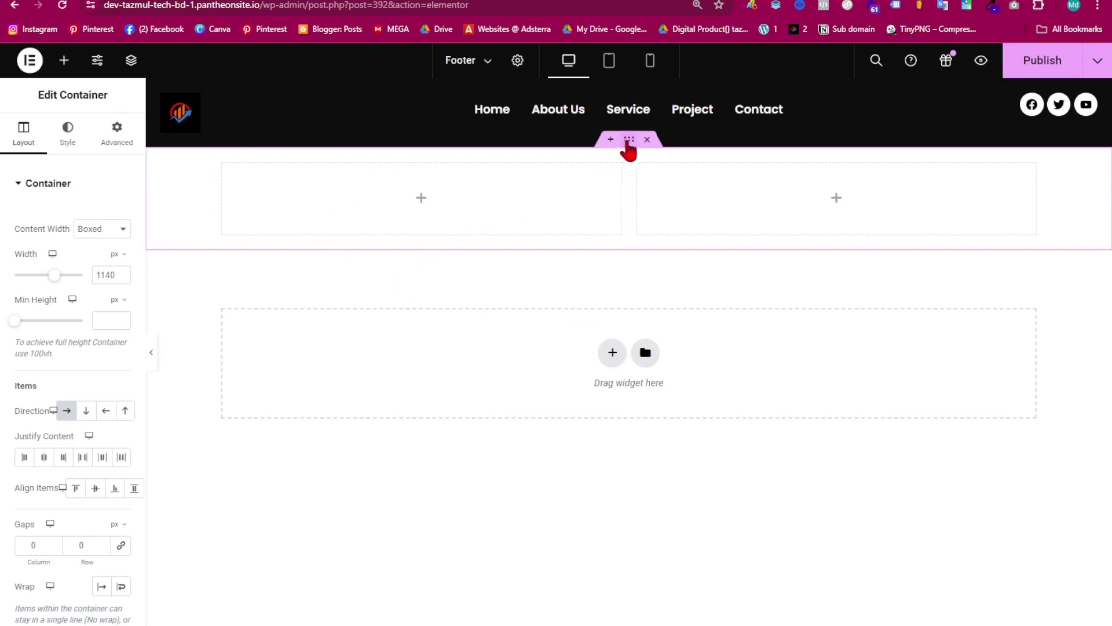
- Give the container a classic black background
click(68, 145)
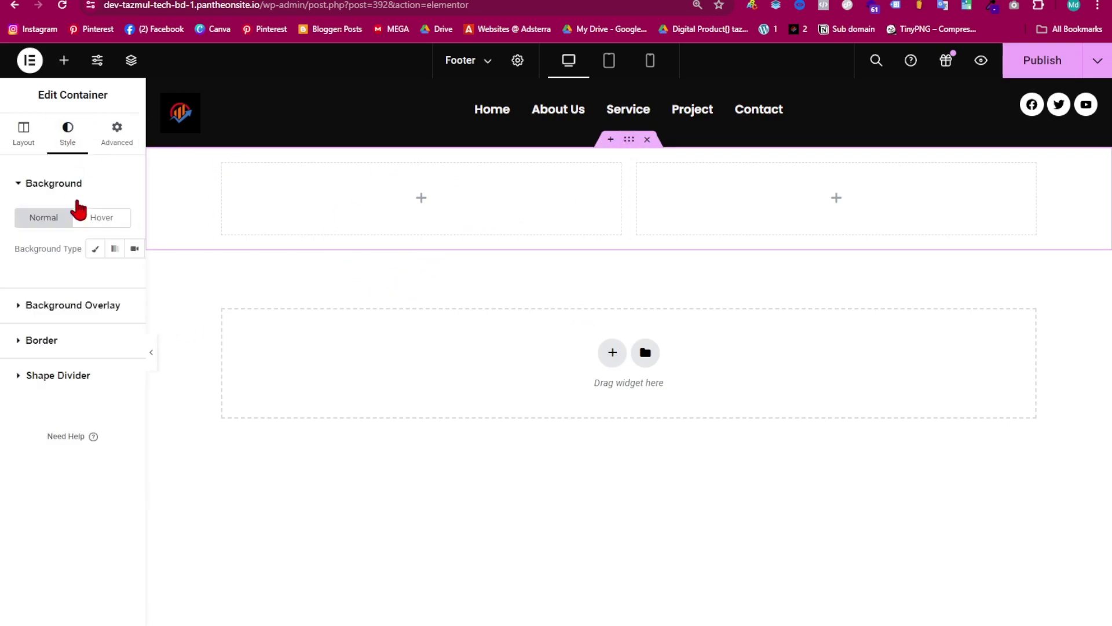
click(96, 248)
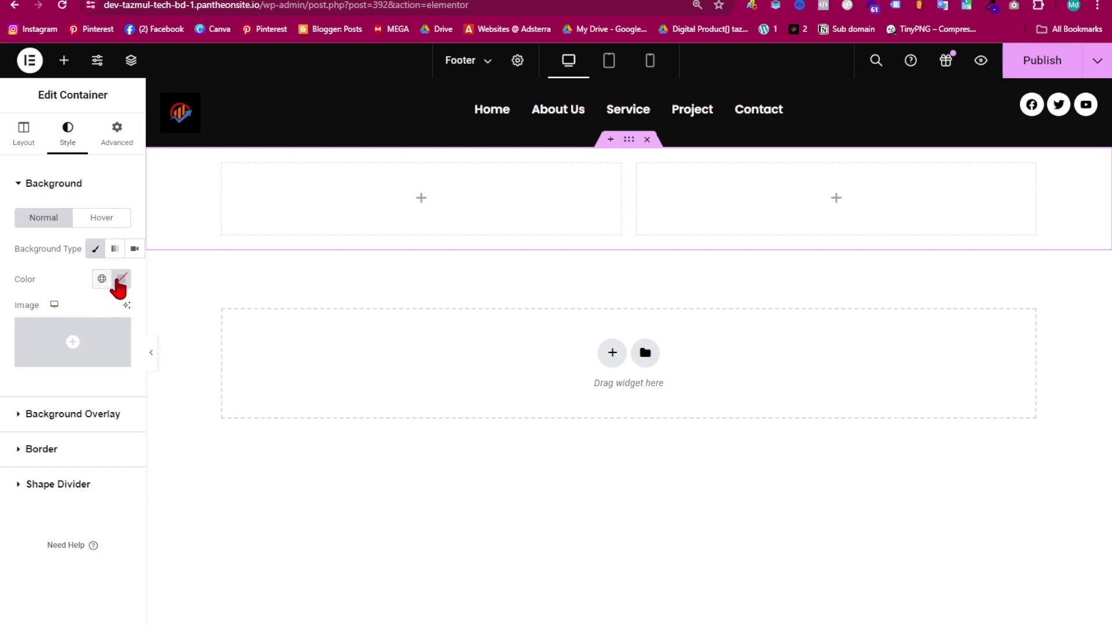
click(121, 279)
drag(81, 356, 37, 484)
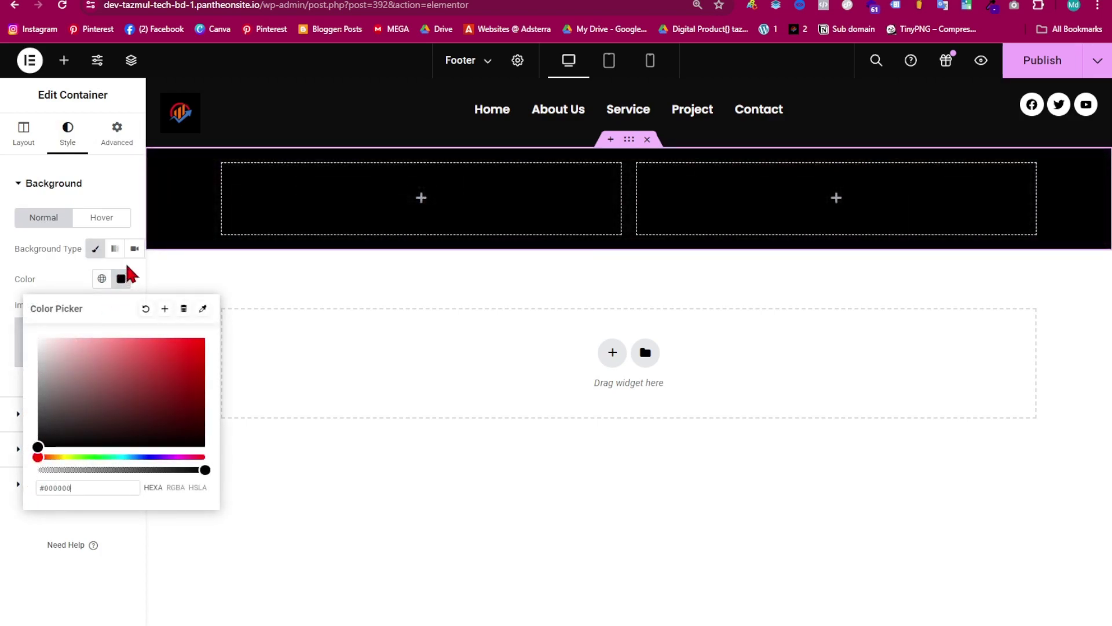
click(33, 185)
- Add a classic background overlay using the geometric shapes image 5308970
click(37, 226)
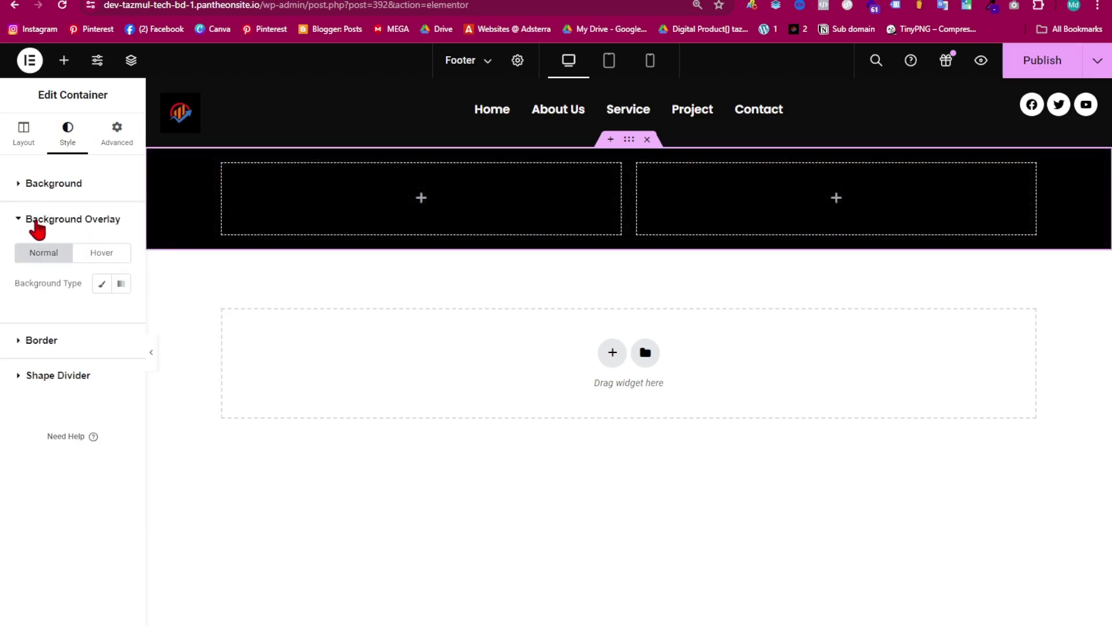
click(100, 285)
click(72, 377)
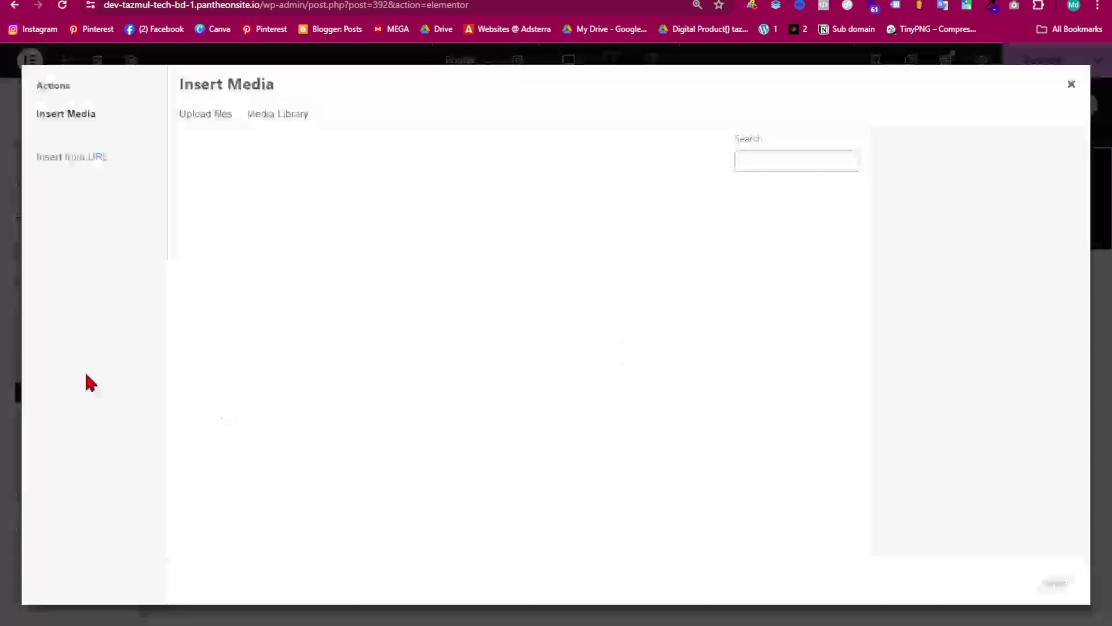
scroll(600, 281, down, 15)
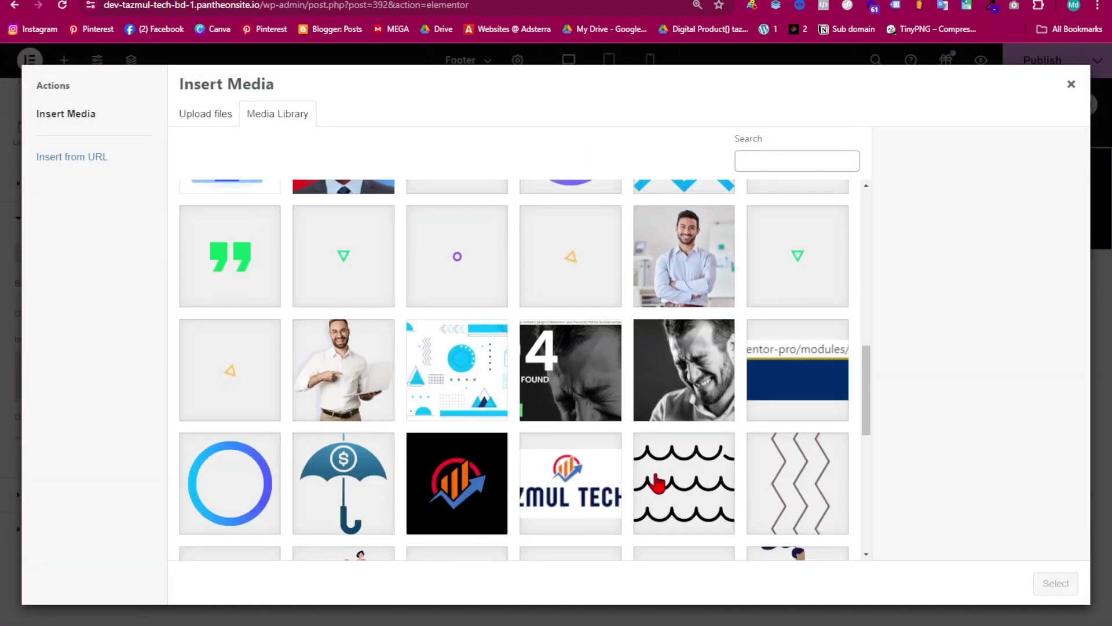
scroll(471, 415, up, 15)
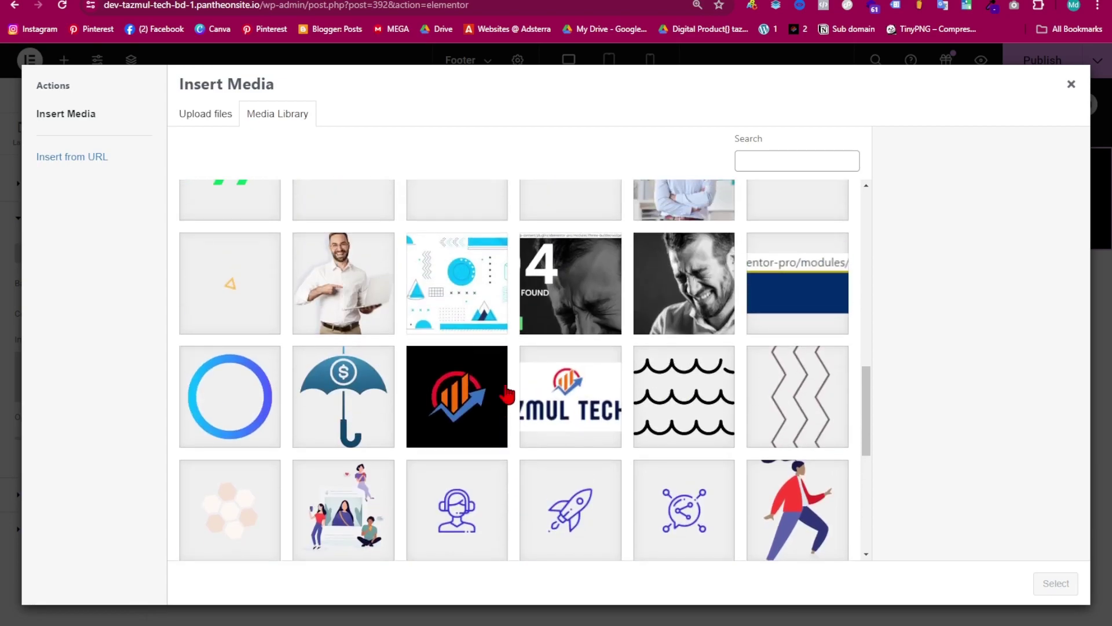
scroll(613, 399, up, 4)
scroll(610, 388, down, 10)
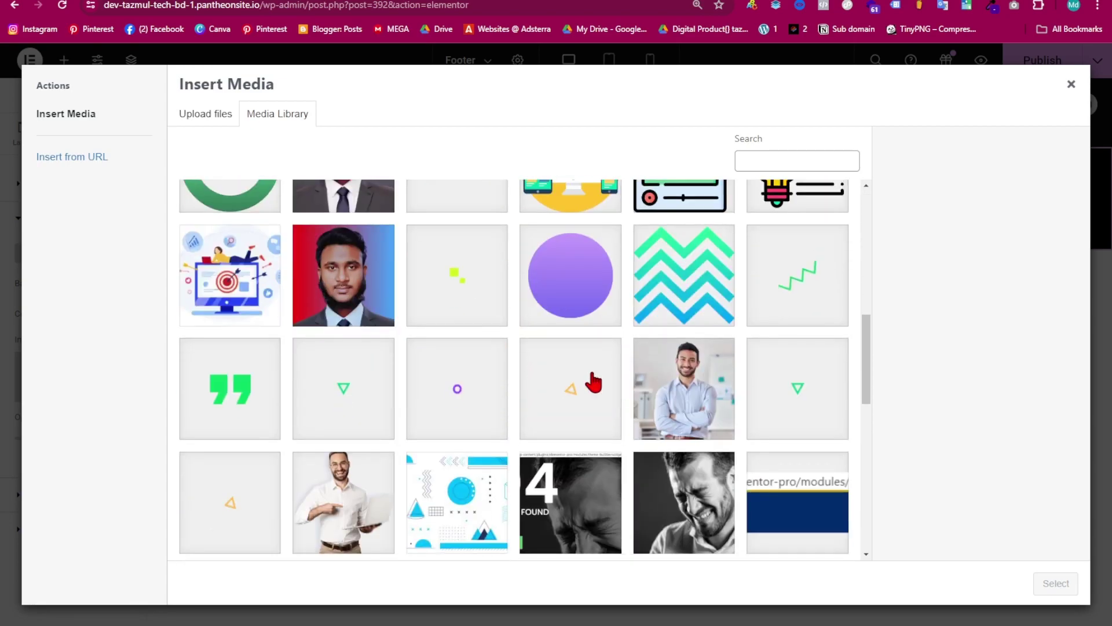
click(461, 360)
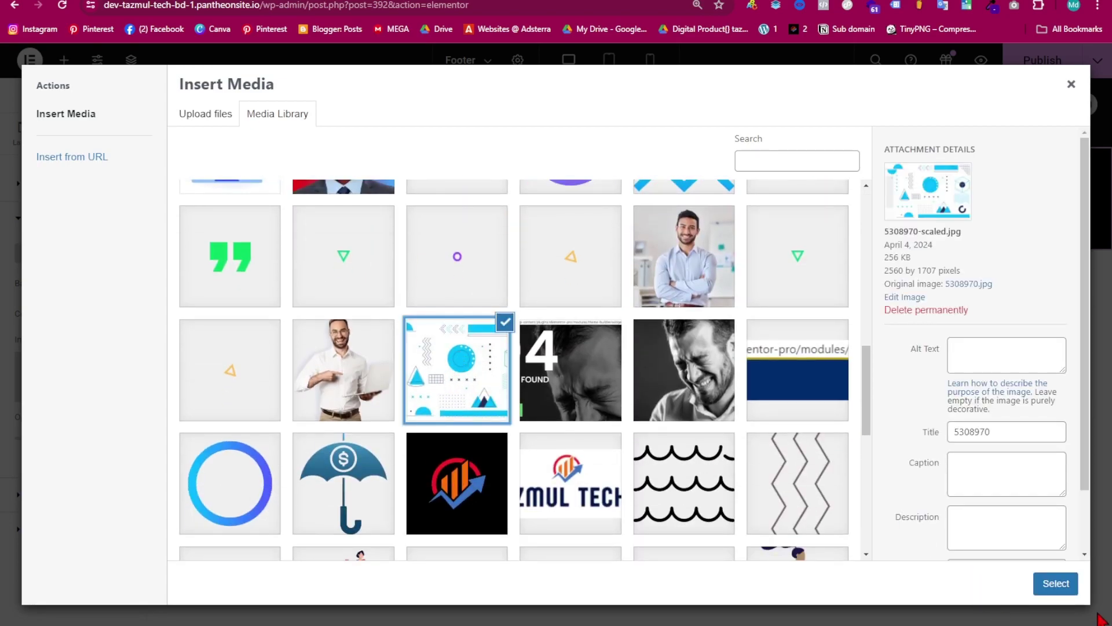
click(1051, 585)
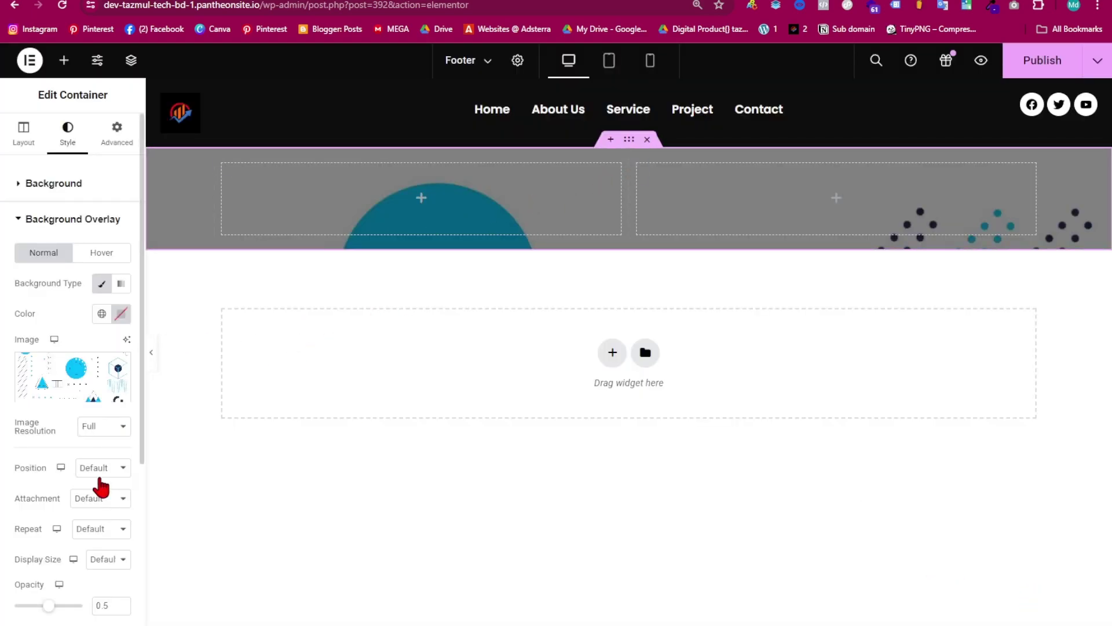
- Set the overlay to centre position, default attachment, no repeat, cover size and low opacity
click(105, 468)
click(106, 495)
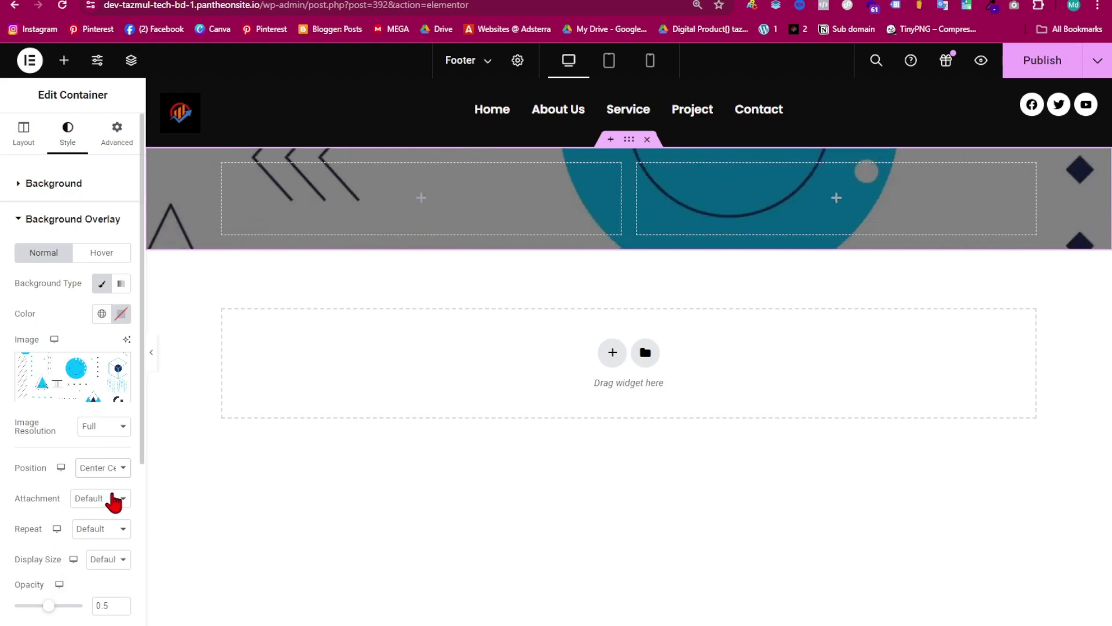
click(97, 505)
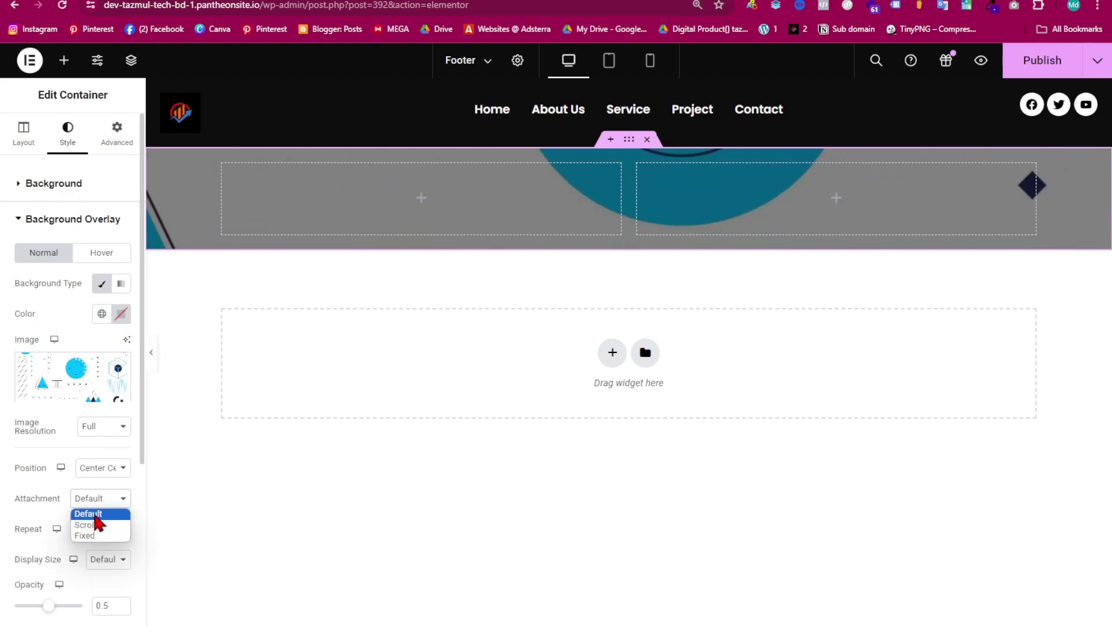
click(96, 511)
scroll(98, 498, down, 2)
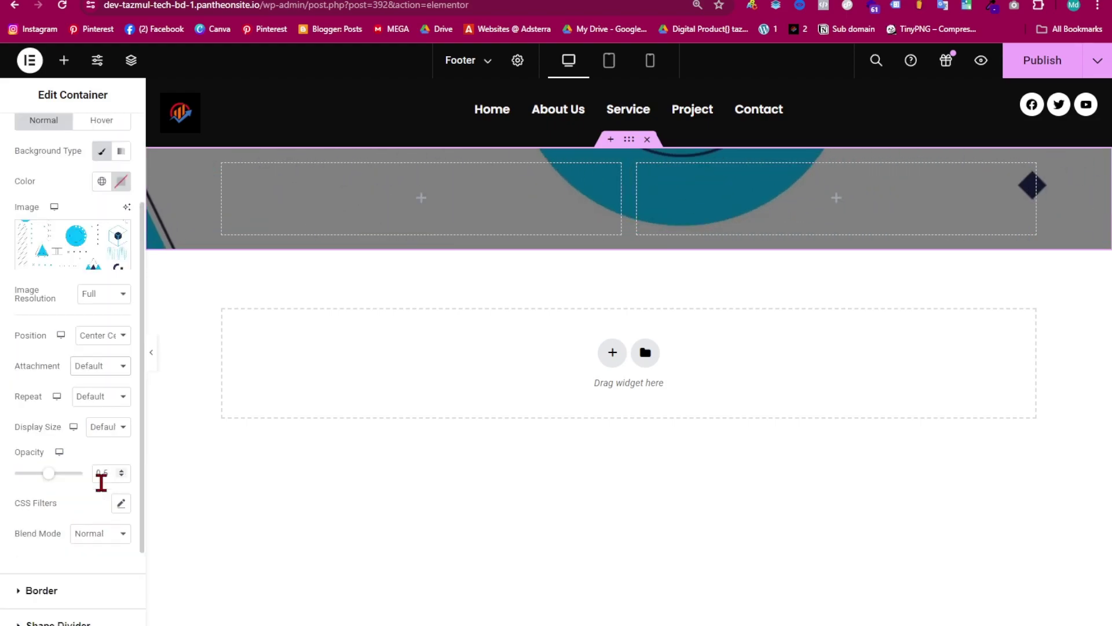
click(100, 398)
click(93, 427)
click(106, 432)
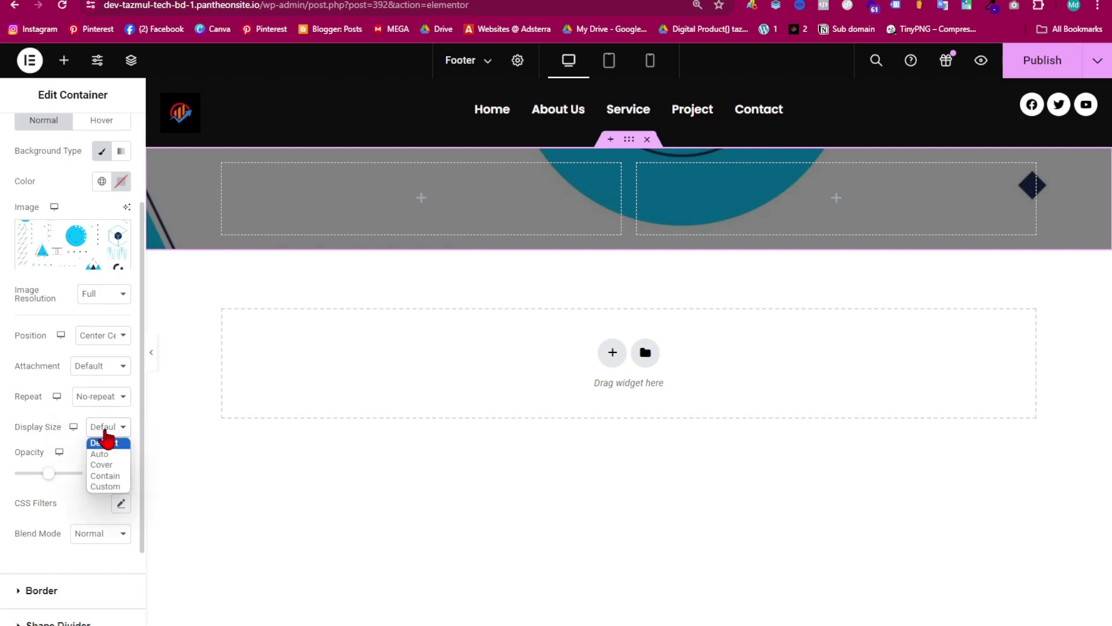
click(105, 465)
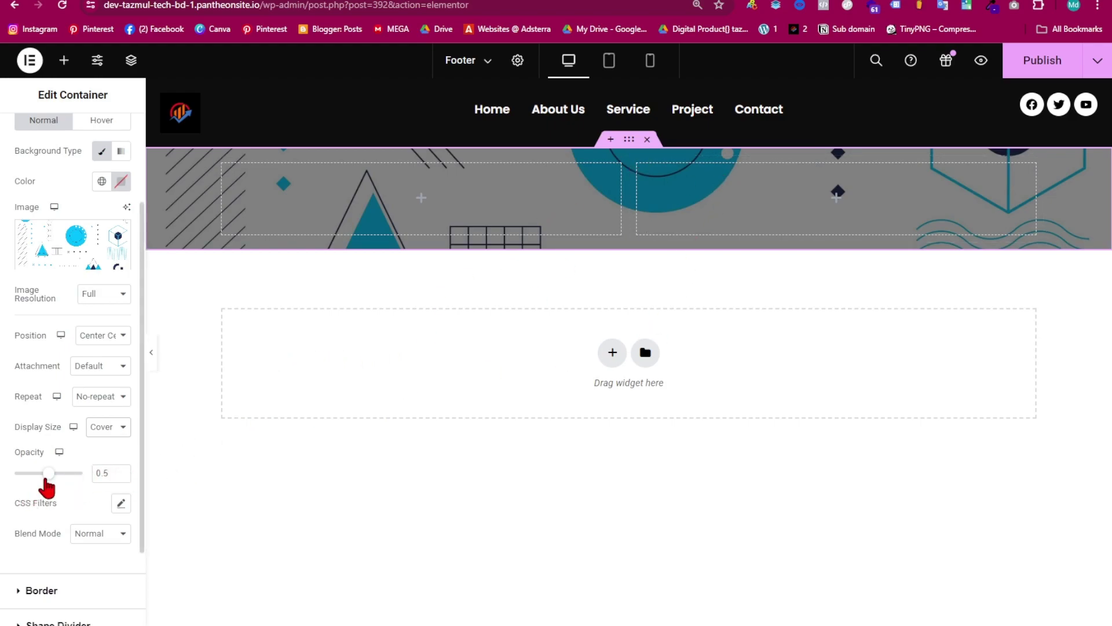
drag(44, 487, 20, 490)
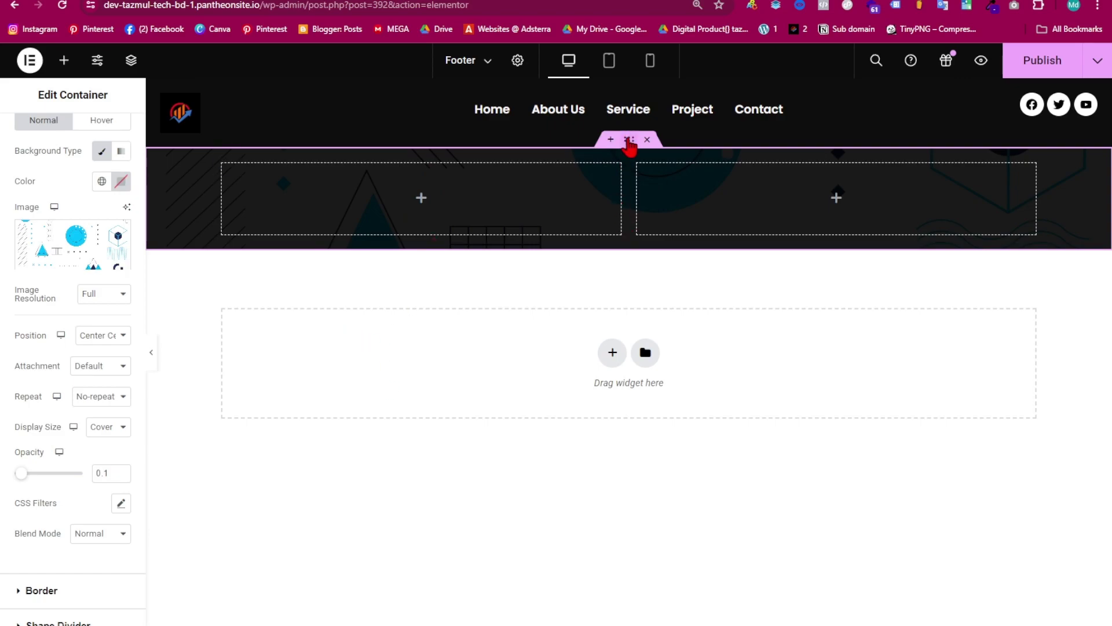
- Set the container padding to 50 px top and bottom
scroll(87, 139, up, 3)
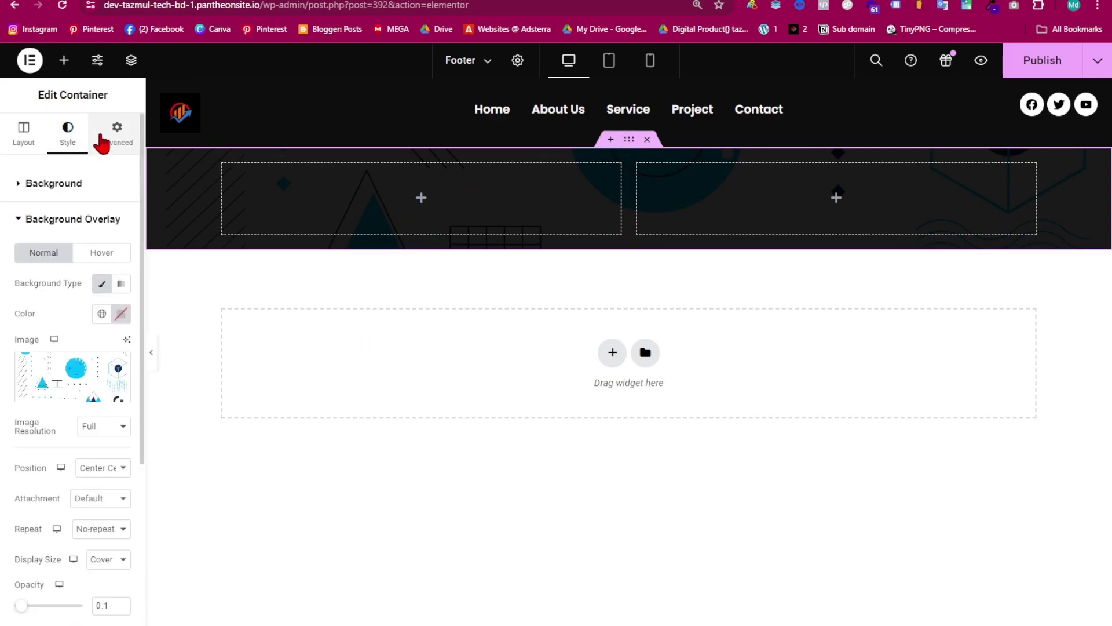
click(102, 142)
click(117, 291)
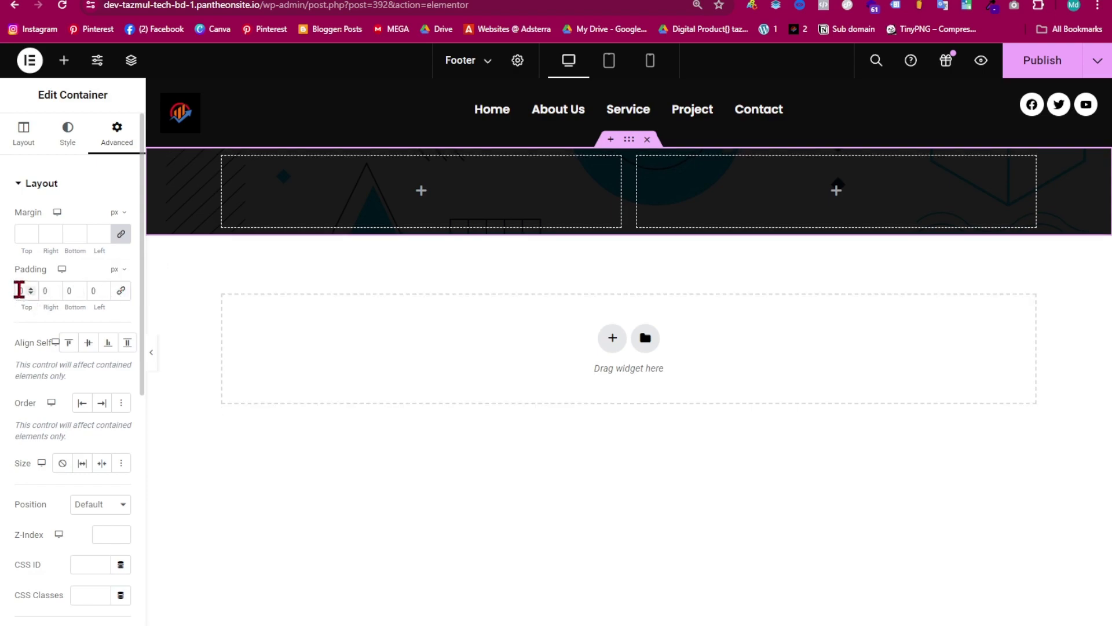
text(3)
key(BackSpace)
text(5)
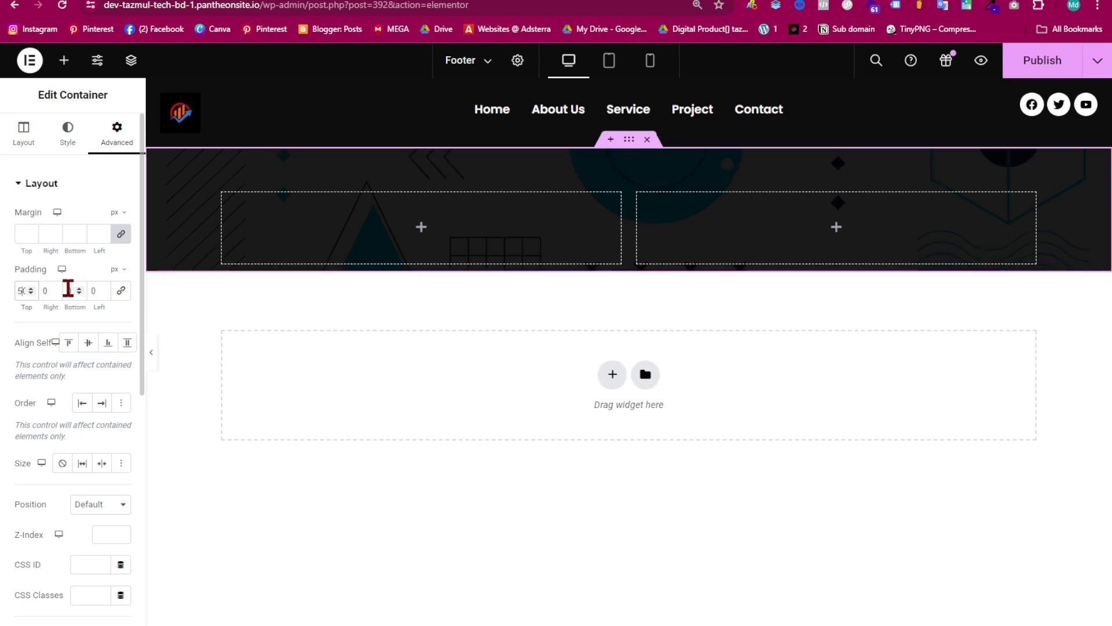
click(67, 287)
text(50)
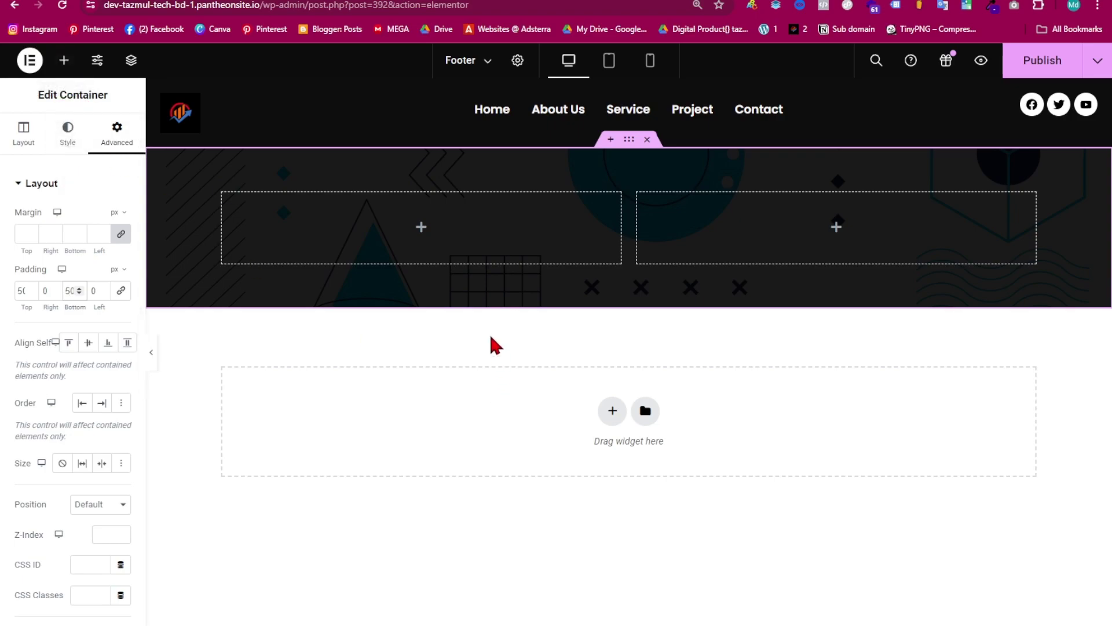
click(64, 60)
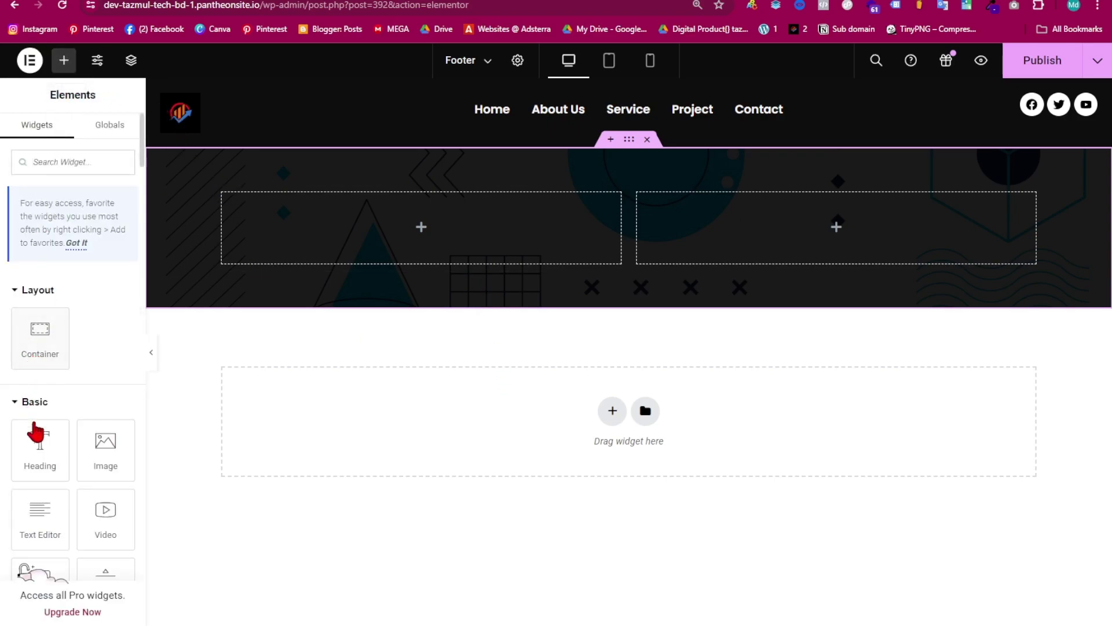
- Add an Image widget to the left container showing the red-background portrait from the Media Library
drag(105, 459, 434, 225)
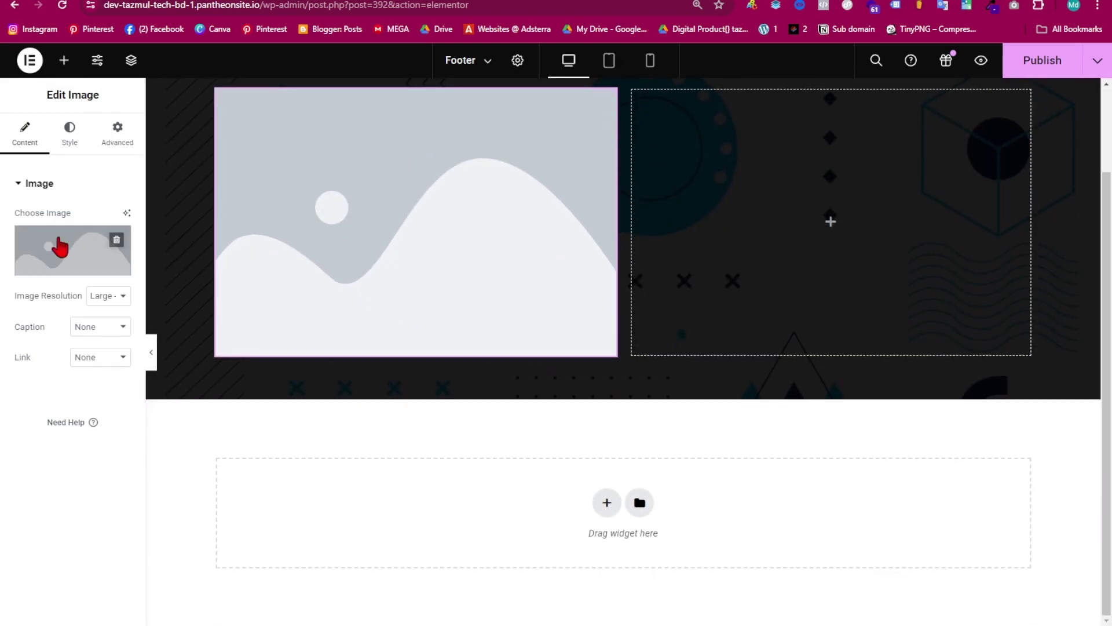
click(72, 246)
scroll(417, 238, down, 2)
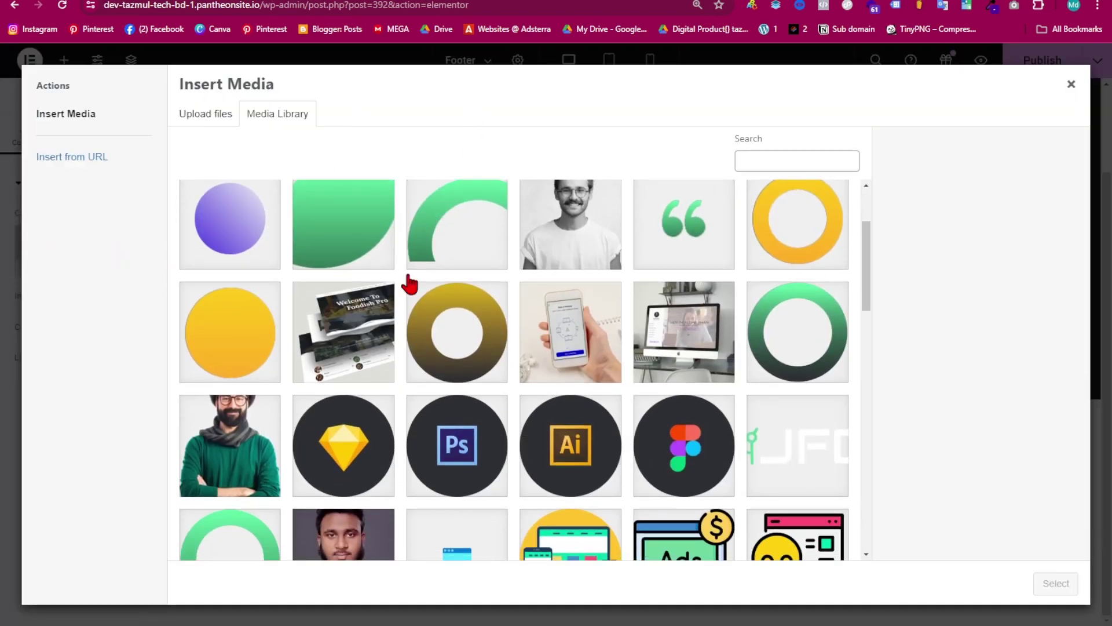
scroll(394, 324, down, 10)
scroll(364, 409, up, 4)
scroll(365, 409, up, 3)
scroll(366, 360, down, 3)
click(348, 321)
click(1054, 583)
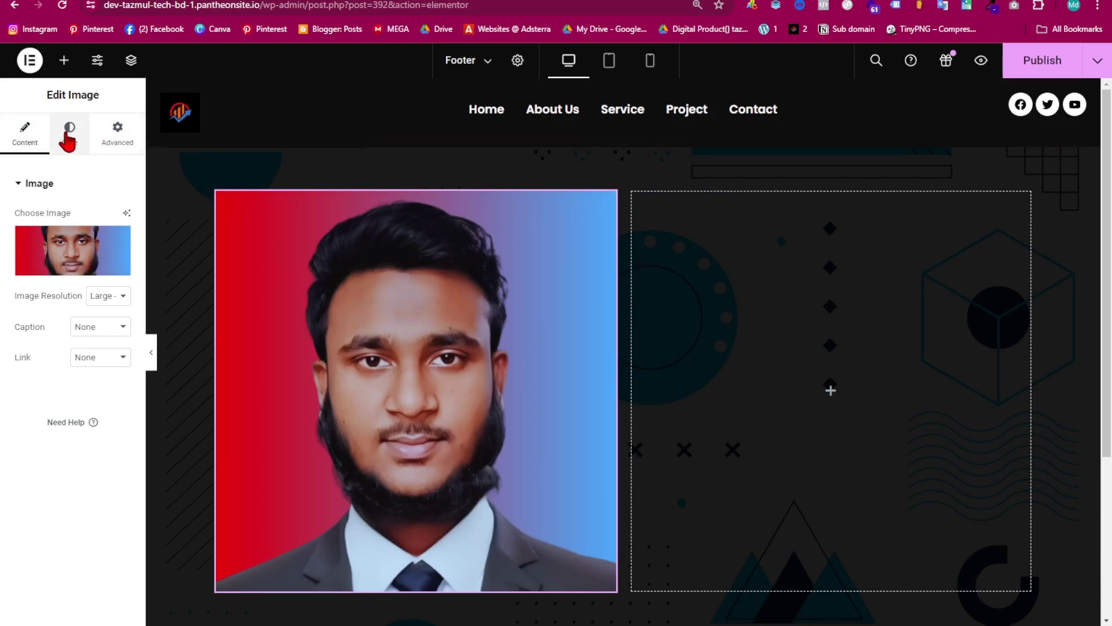
- Shrink the portrait to 16% width and round it into a circle
click(67, 139)
click(26, 268)
drag(27, 270, 24, 270)
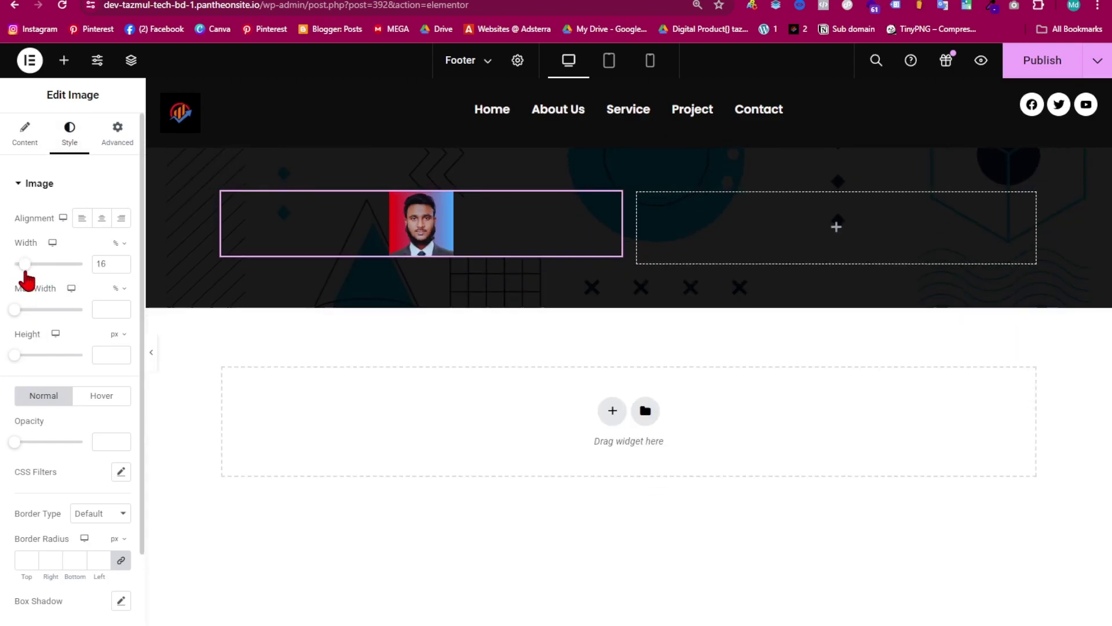
scroll(87, 278, down, 2)
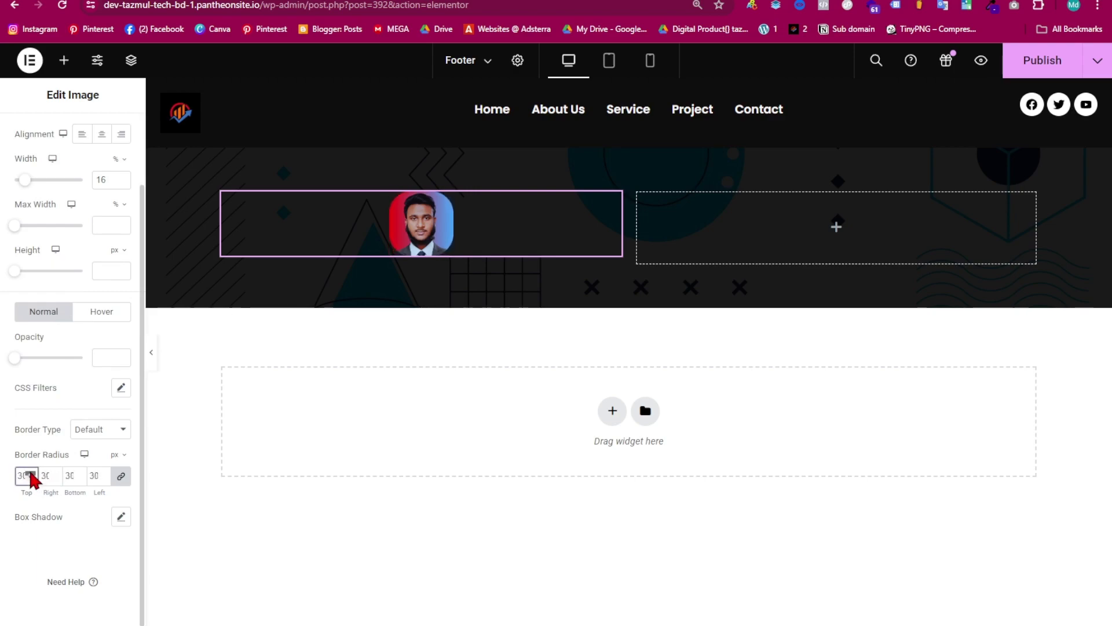
click(30, 472)
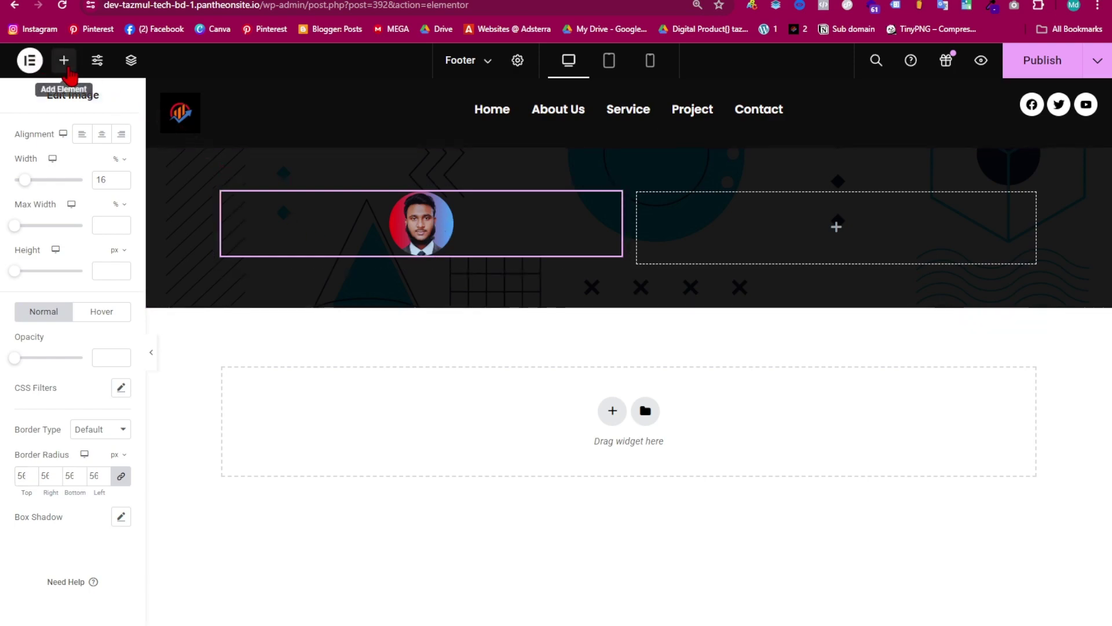
- Add a Heading widget below the portrait and select its placeholder title
click(64, 60)
drag(43, 450, 441, 256)
drag(79, 251, 3, 228)
- Replace the heading's placeholder with the Lorem ipsum paragraph copied from Notepad
key(BackSpace)
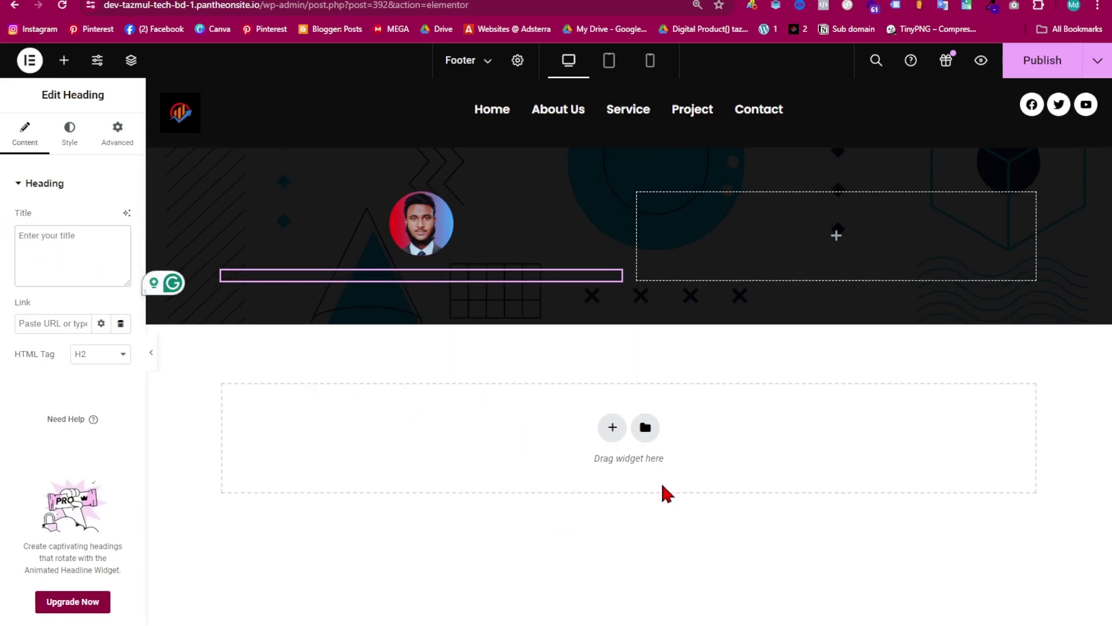
click(678, 623)
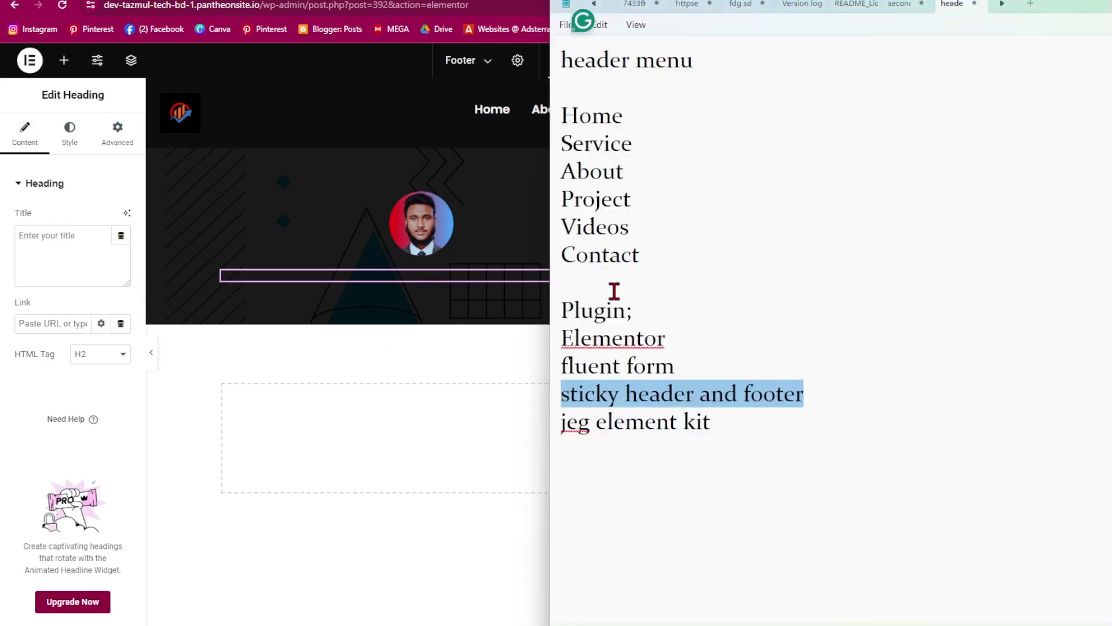
click(898, 4)
scroll(788, 312, down, 15)
right_click(676, 311)
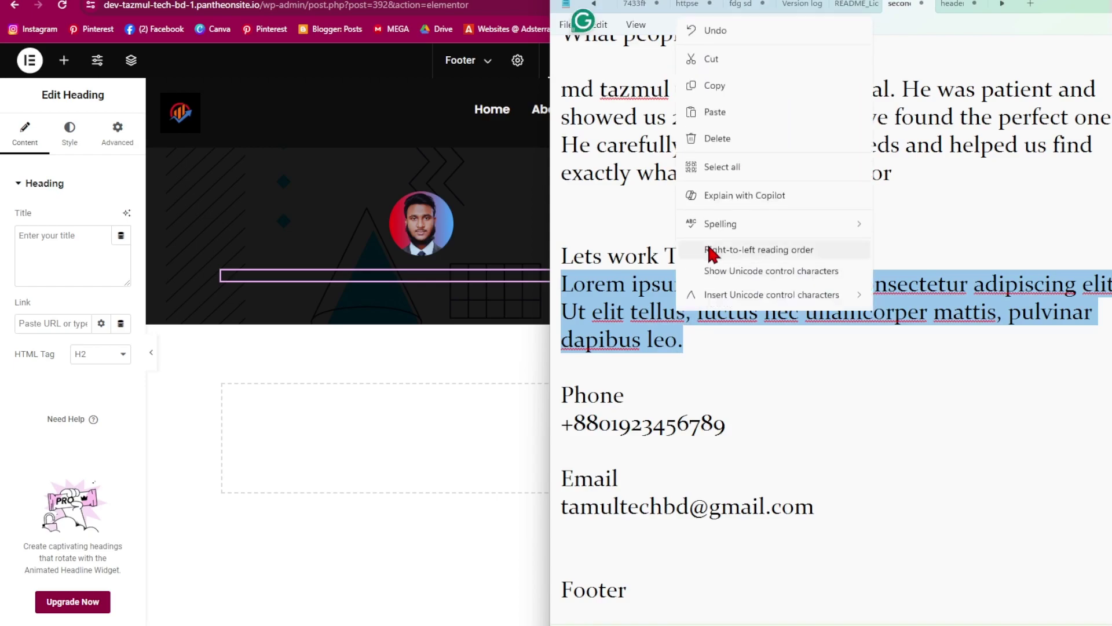
click(731, 56)
click(119, 259)
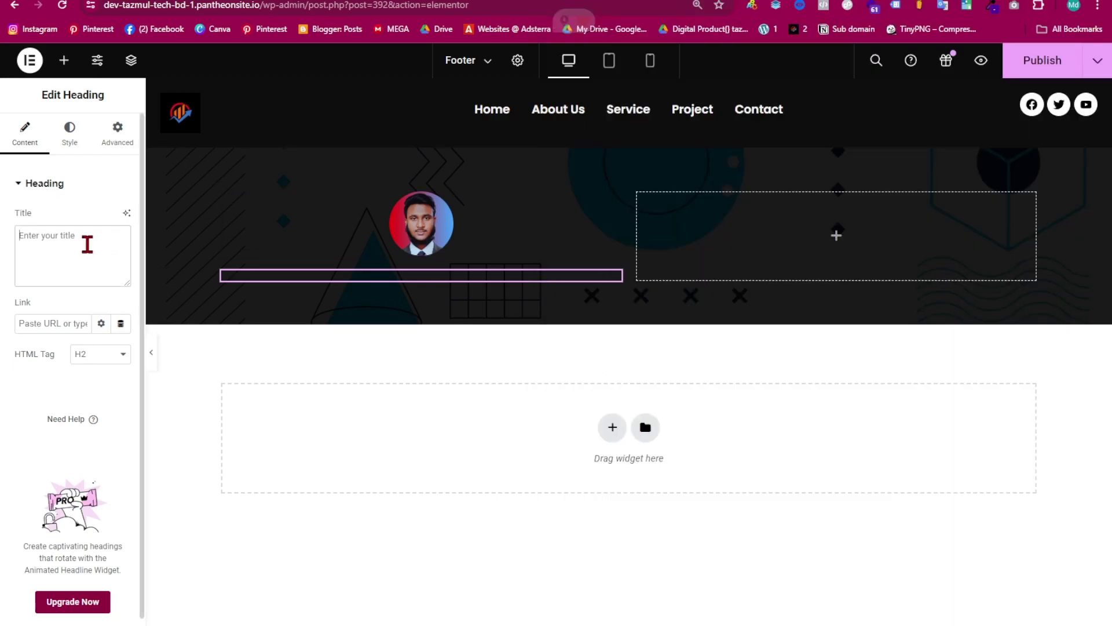
key(ctrl+v)
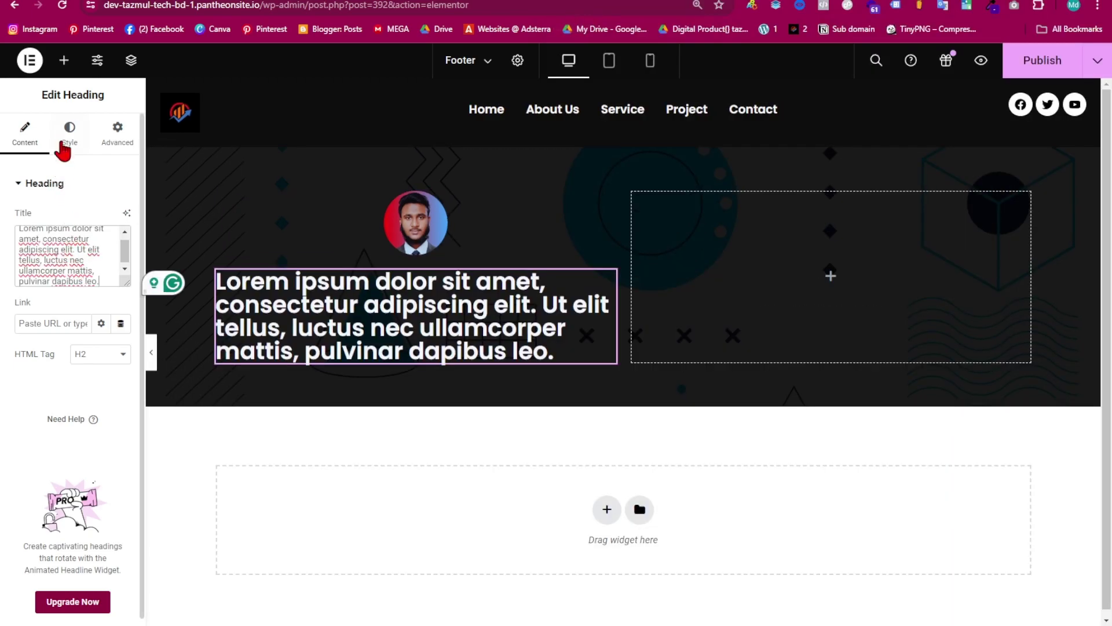
- Style the heading text at 12 px, weight 400 Normal, centred
click(68, 135)
click(121, 279)
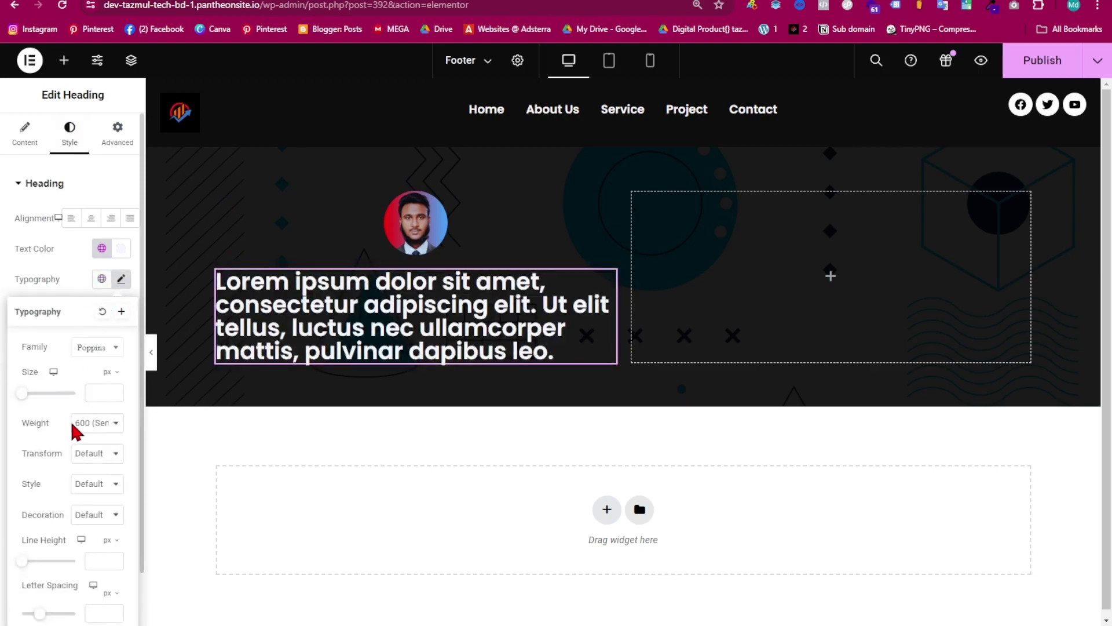
mouse_move(25, 400)
mouse_down()
mouse_move(11, 400)
mouse_move(28, 409)
mouse_up()
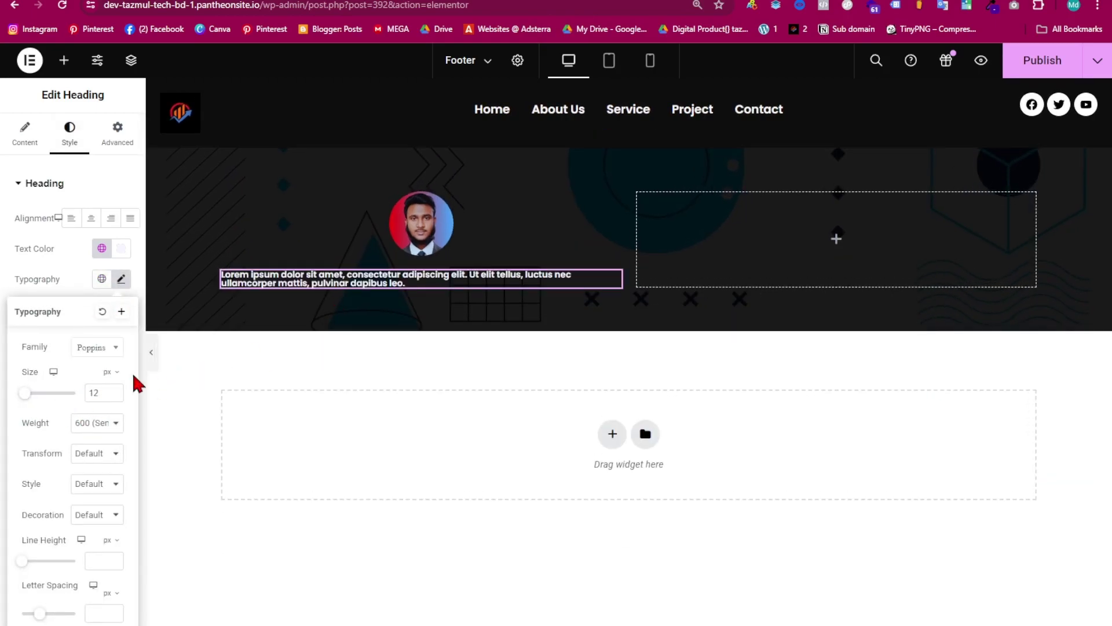
click(102, 425)
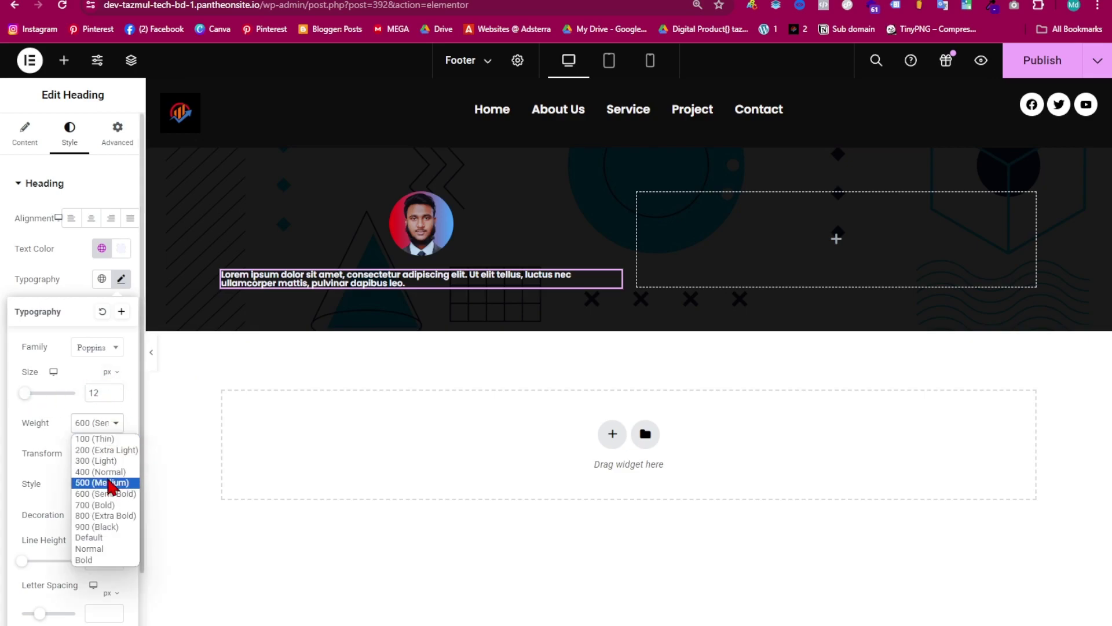
click(106, 472)
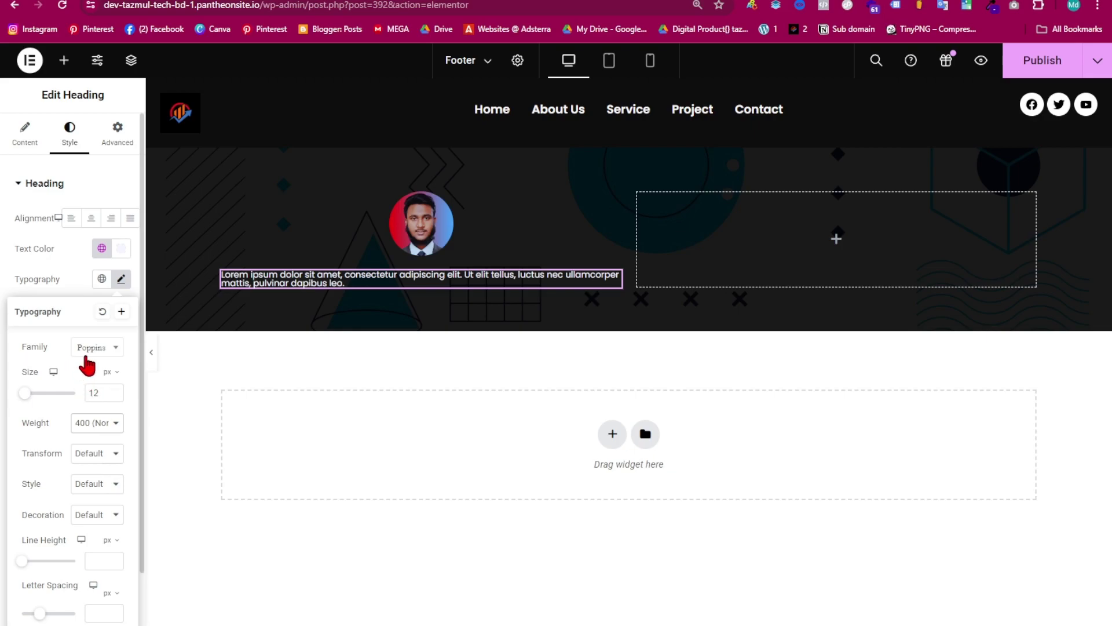
click(91, 219)
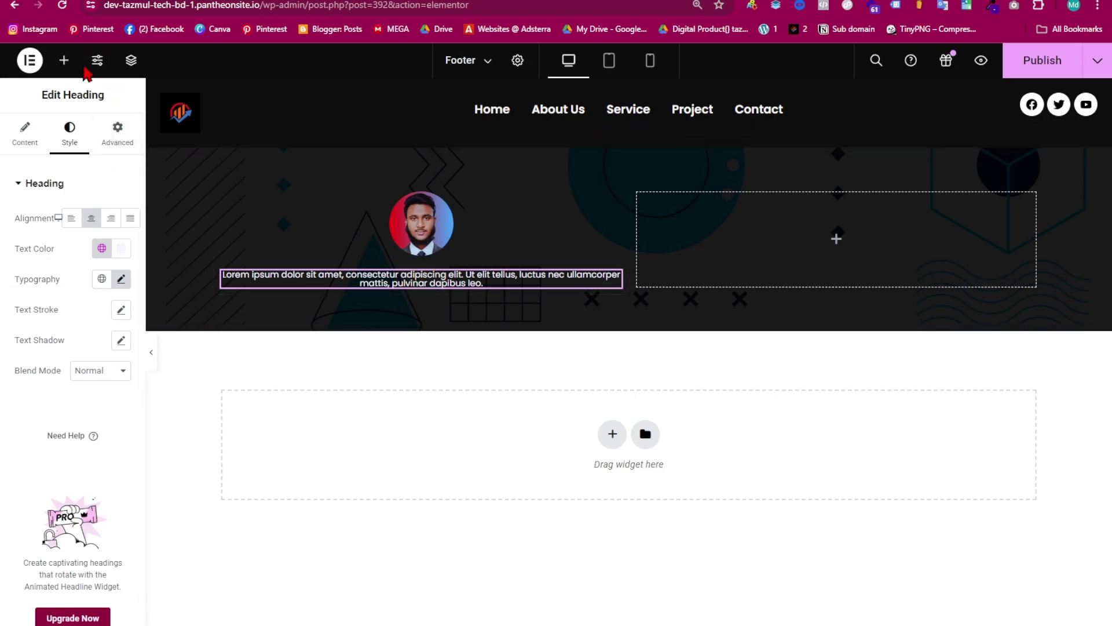
- Add 12 px circular Social Icons below the paragraph, then a heading in the right container
click(63, 60)
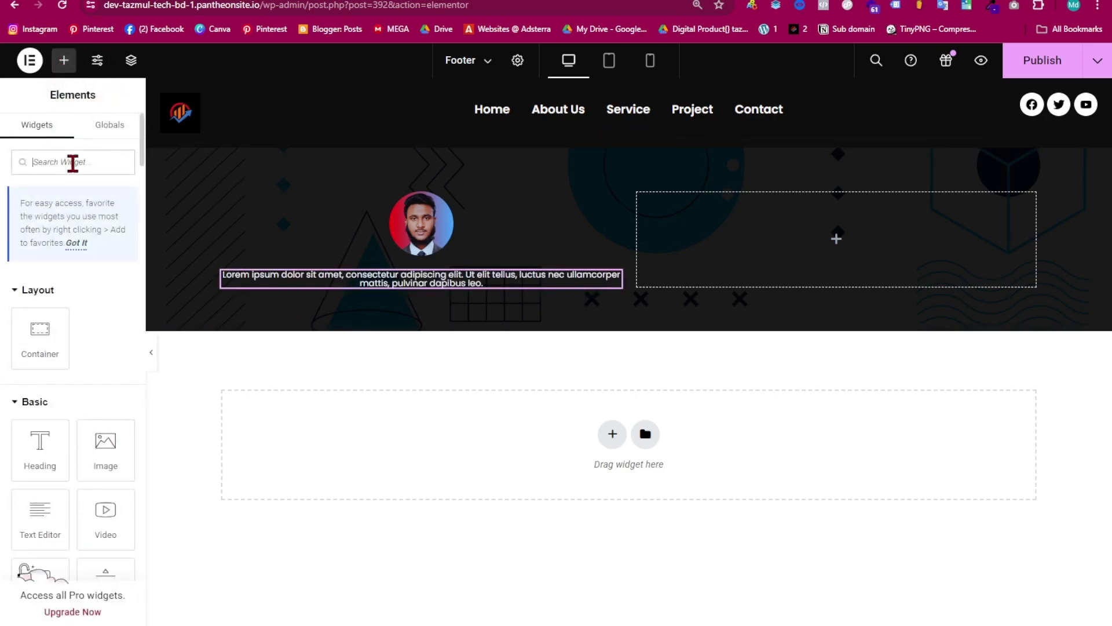
text(social)
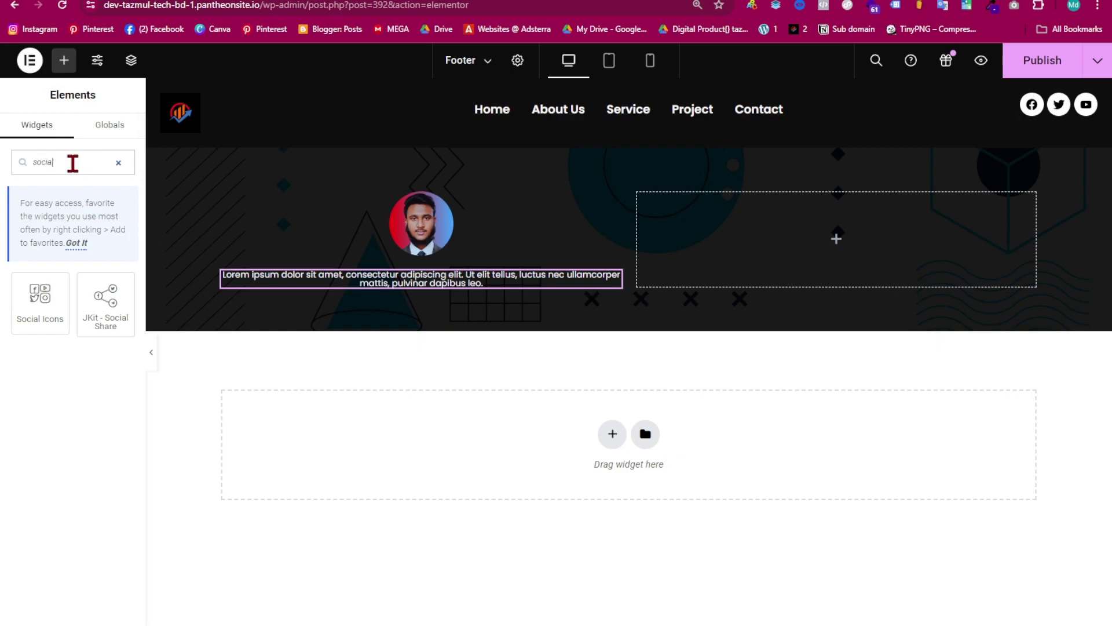
drag(40, 301, 405, 290)
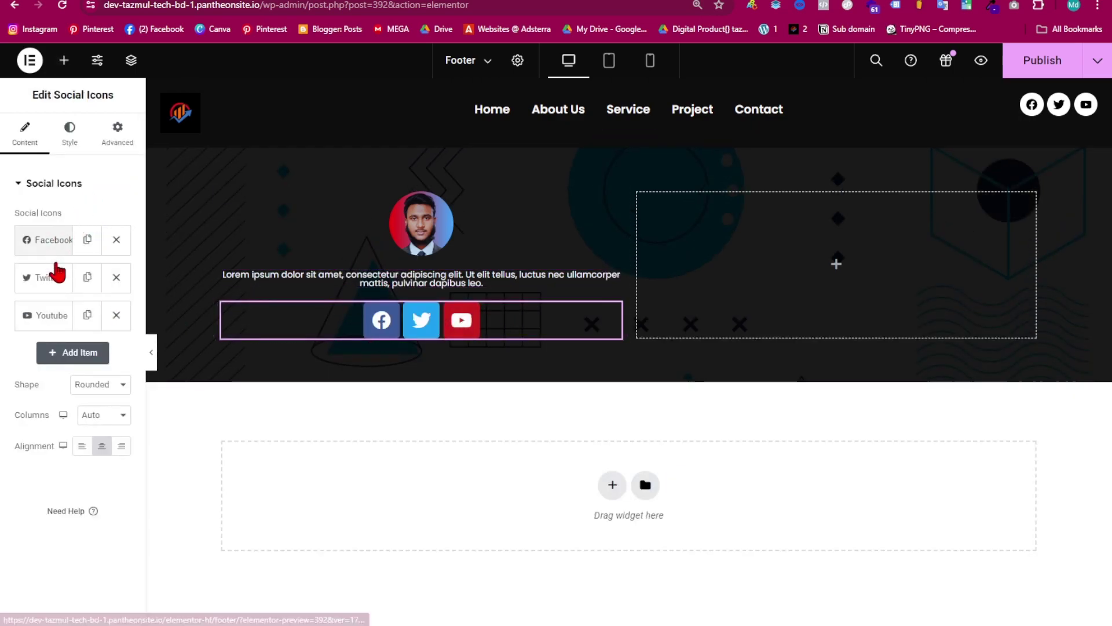
click(69, 132)
drag(24, 268, 19, 271)
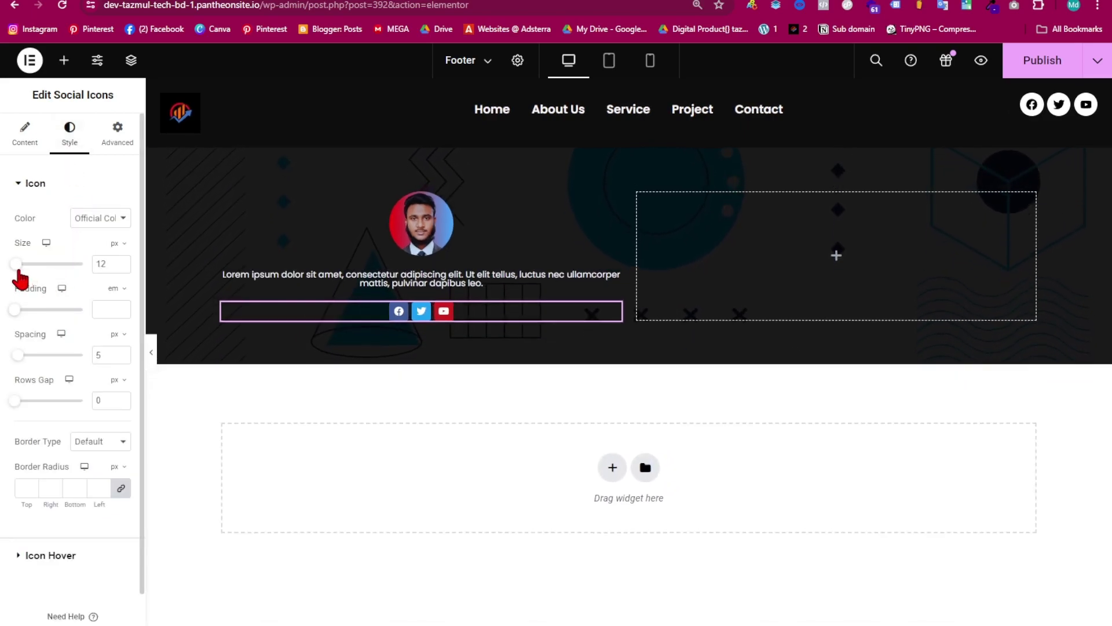
click(25, 137)
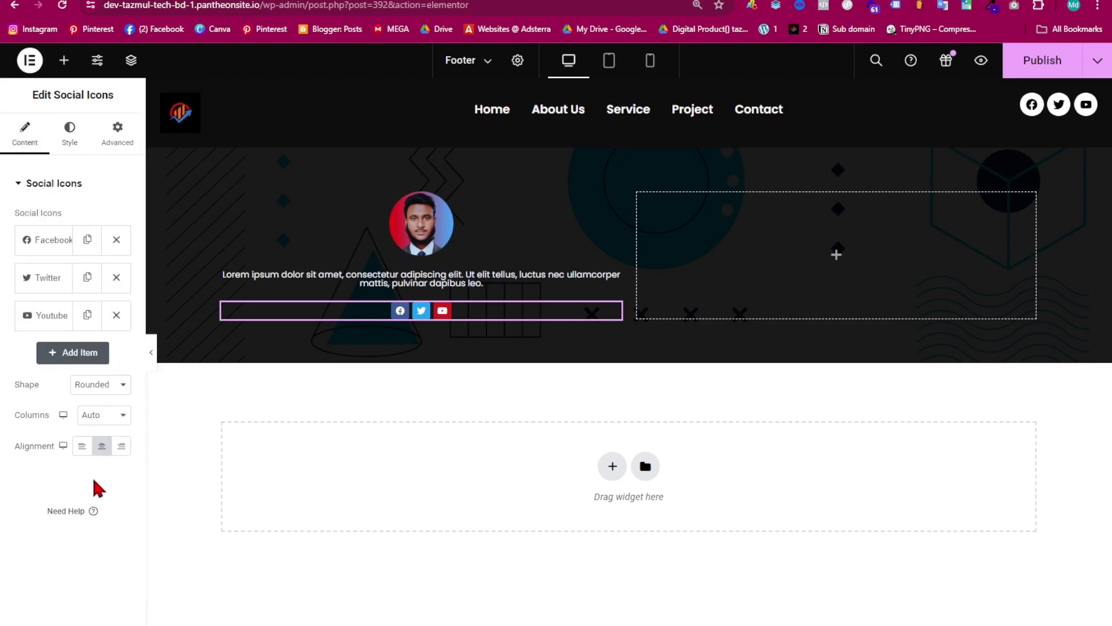
click(111, 384)
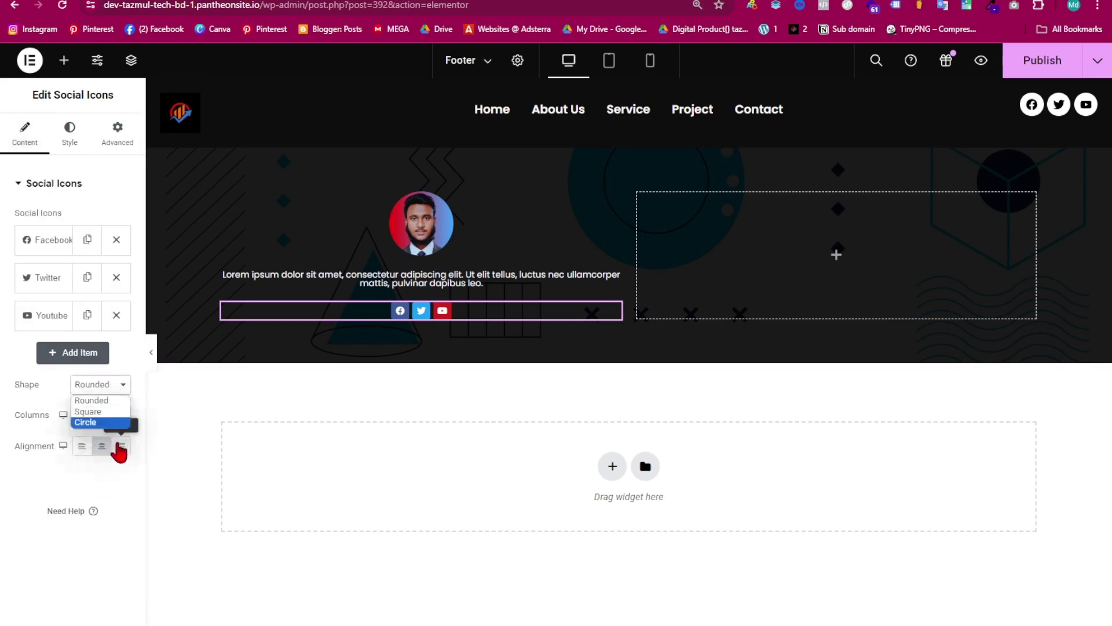
click(107, 423)
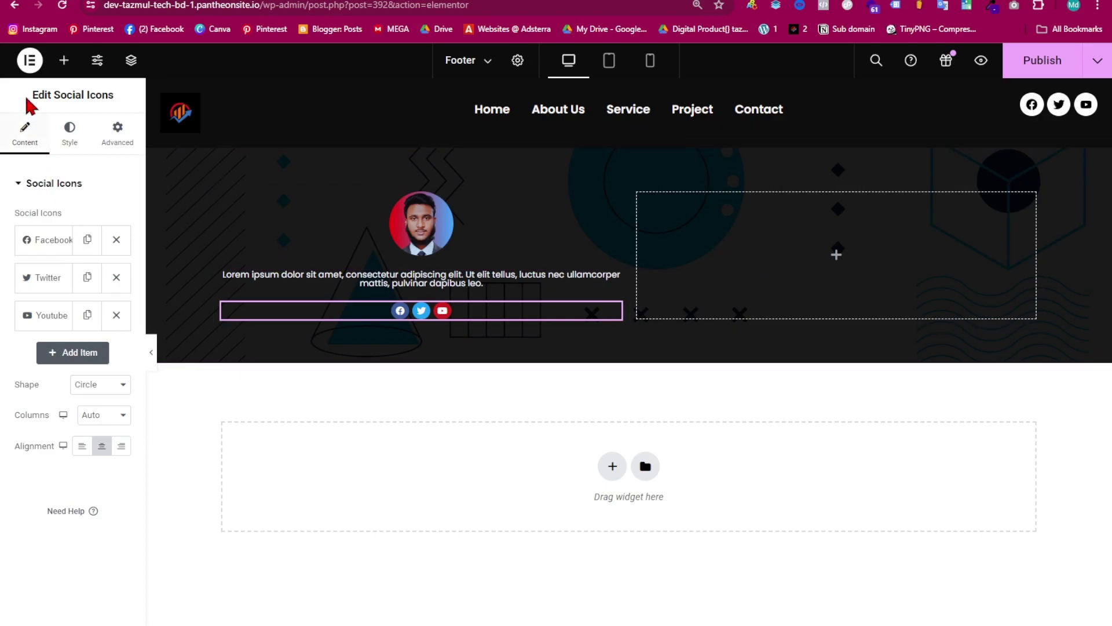
click(64, 60)
drag(39, 435, 847, 196)
- Replace the misplaced heading with one at the right container's top reading 'Services'
right_click(902, 232)
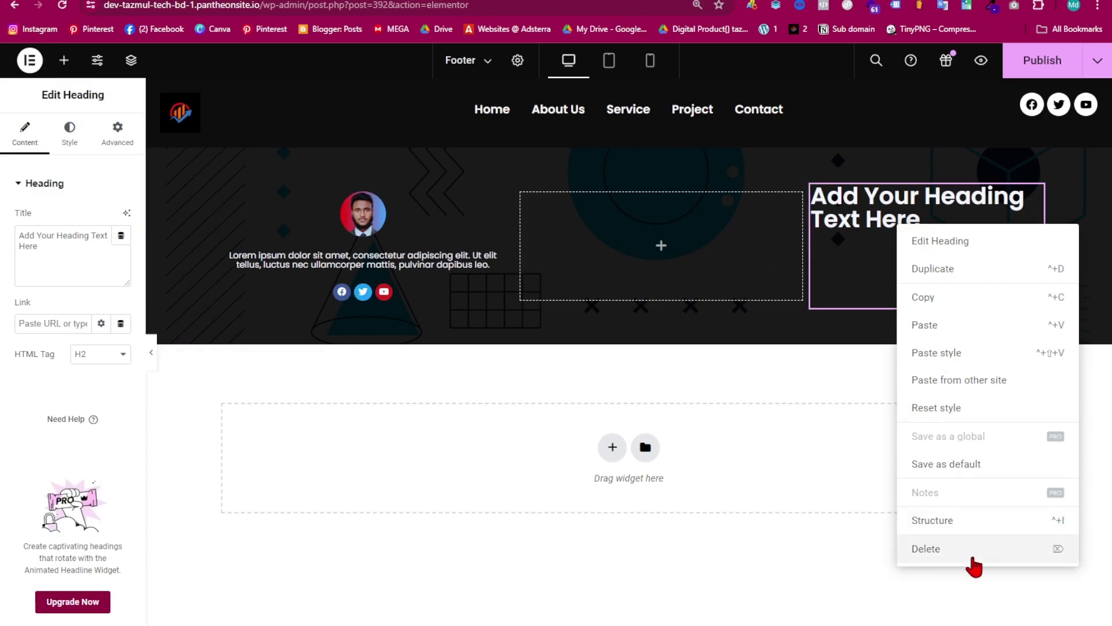
click(970, 551)
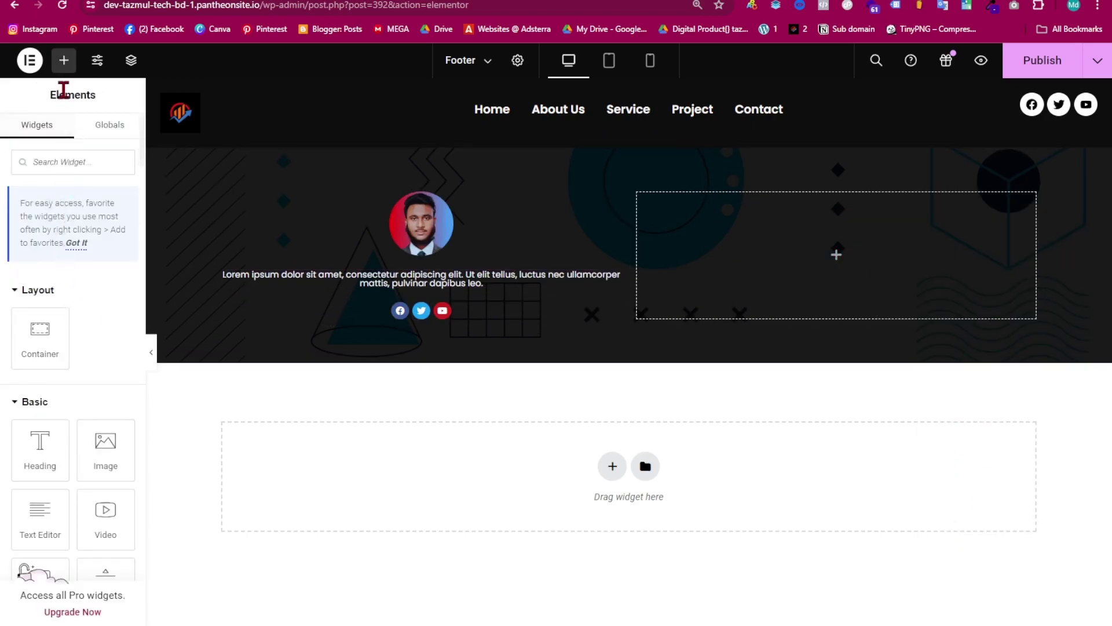
drag(49, 454, 801, 243)
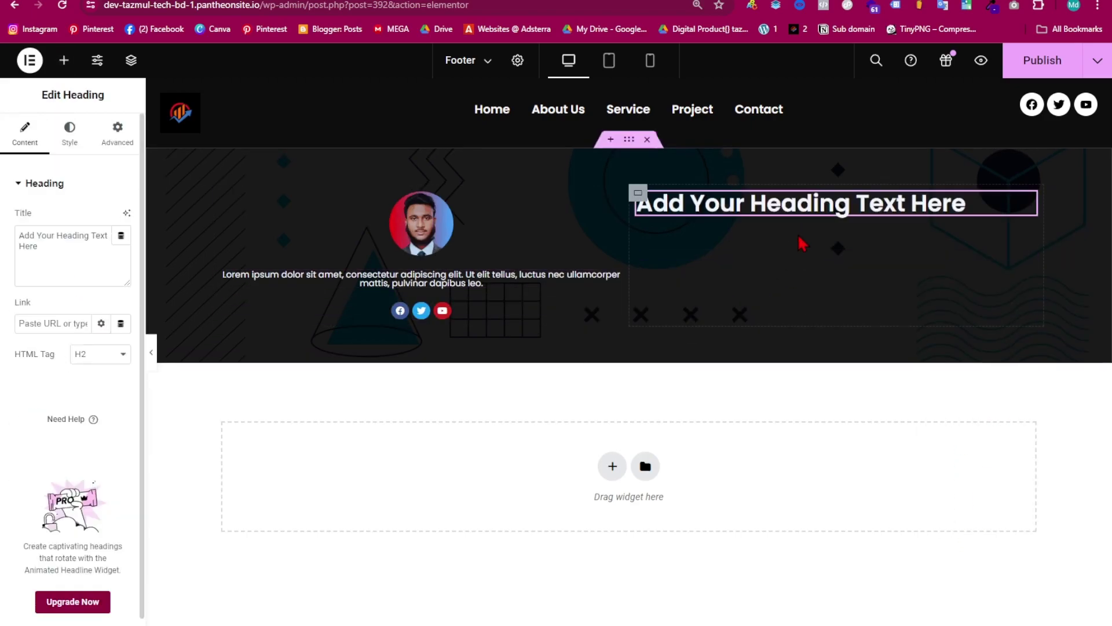
mouse_move(38, 247)
mouse_down()
mouse_move(18, 247)
mouse_move(19, 236)
mouse_up()
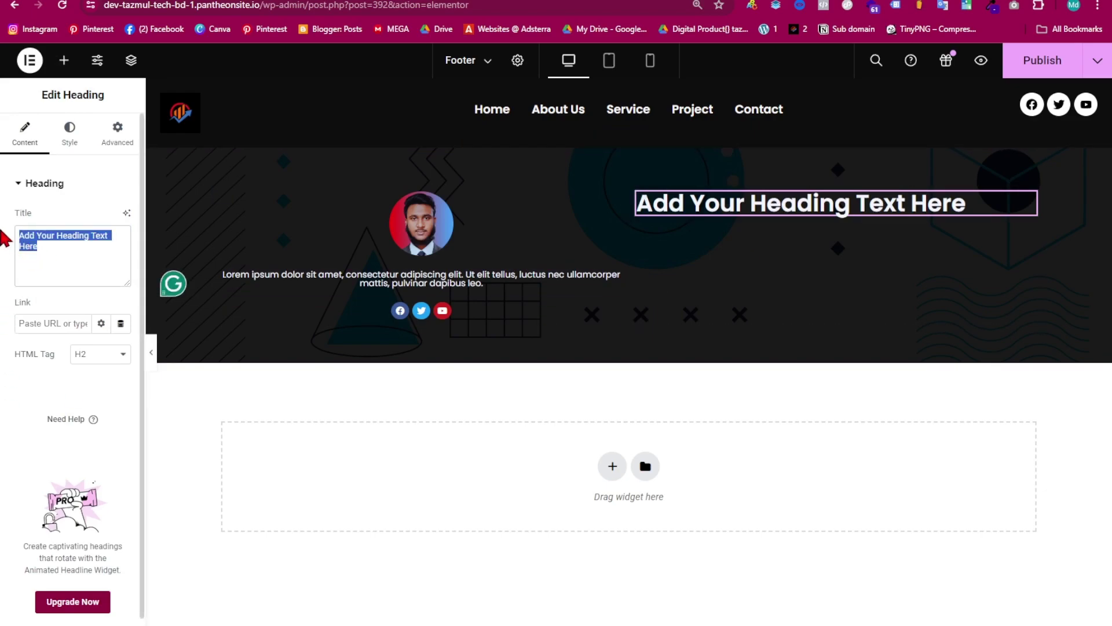
key(BackSpace)
text(Ser)
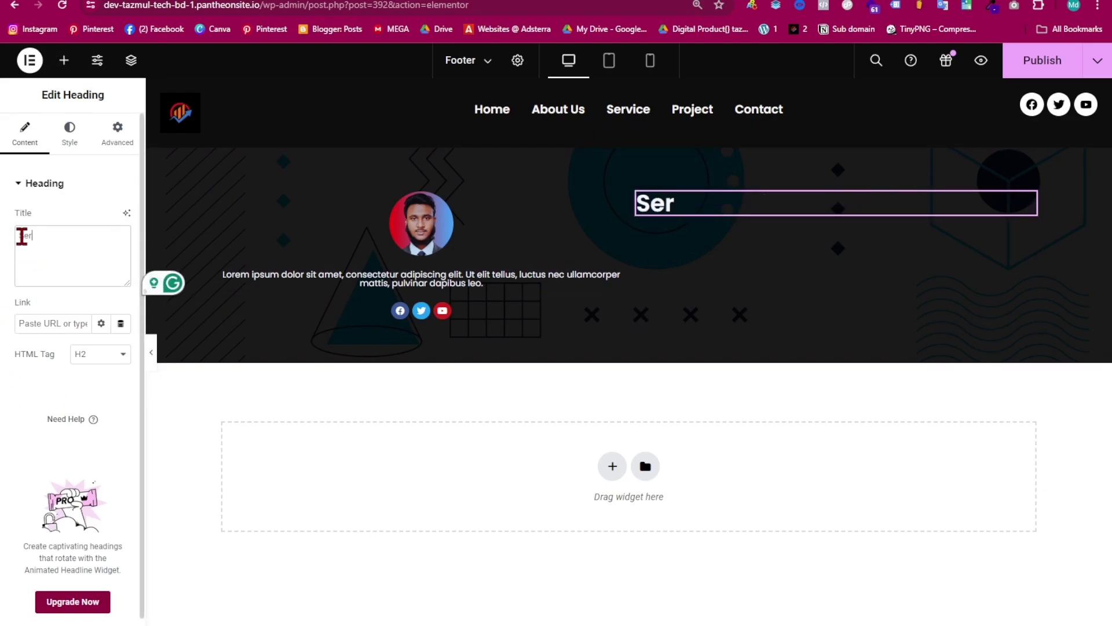
text(vices)
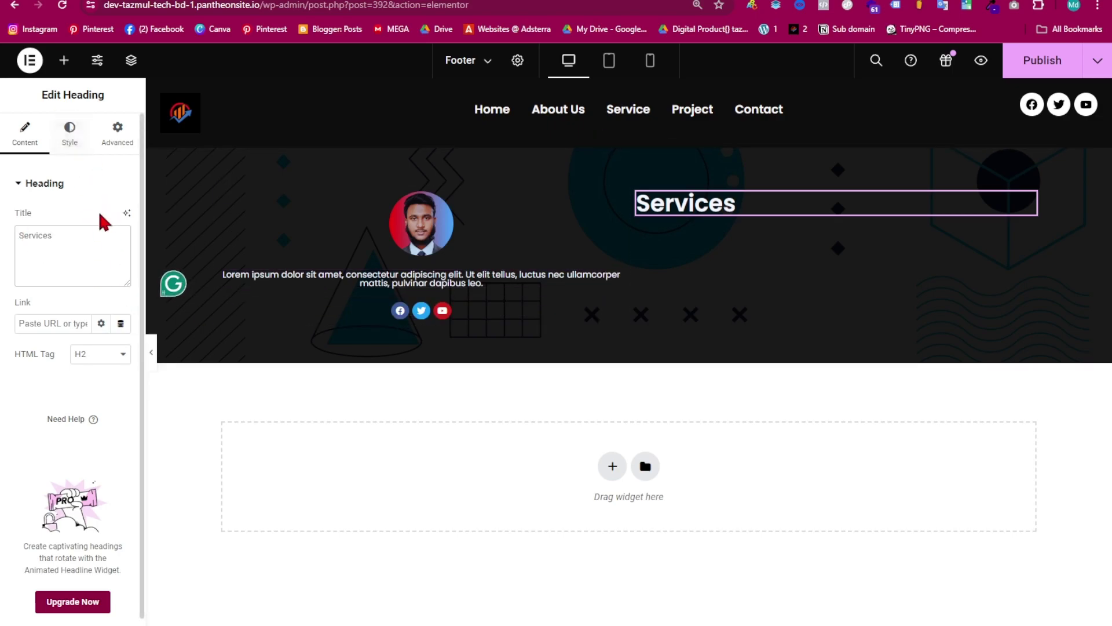
- Centre the Services heading and set its font size to 20 px
click(74, 139)
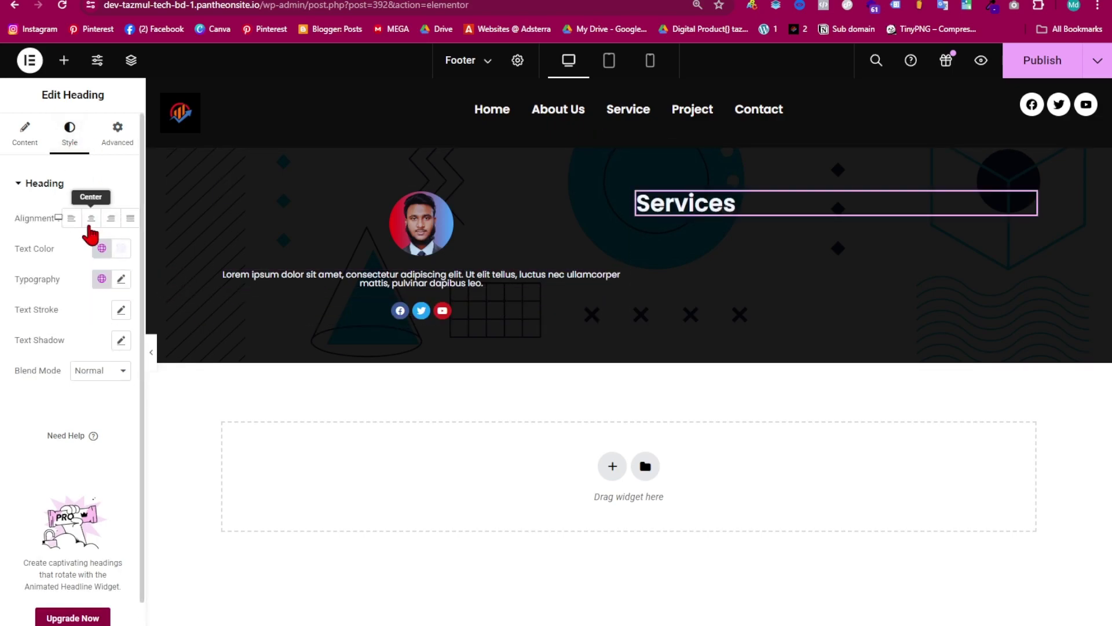
click(91, 220)
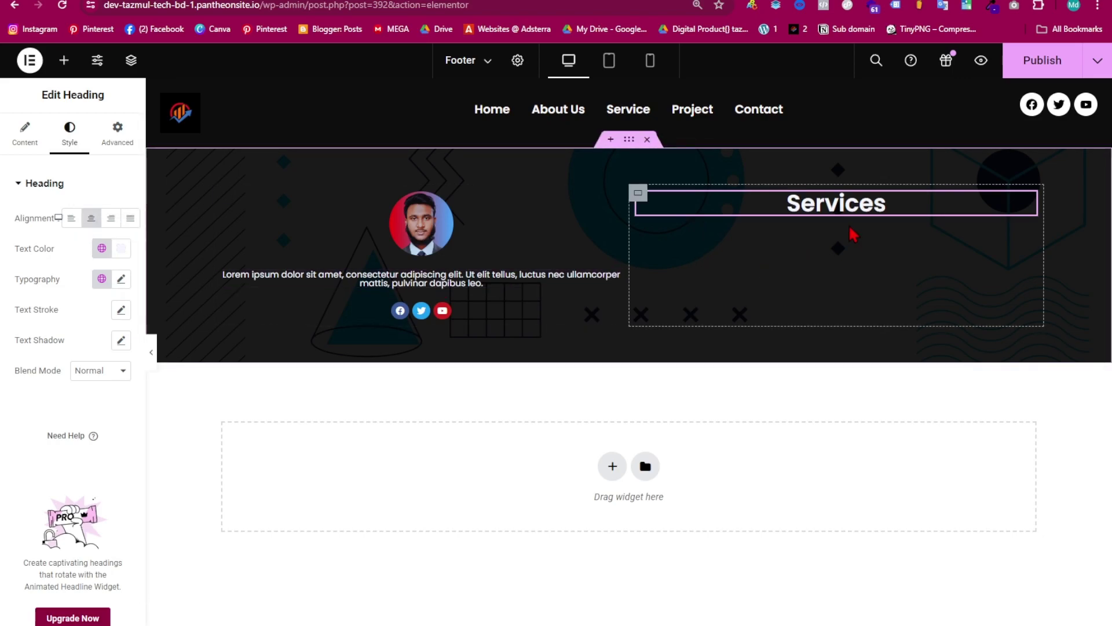
click(121, 279)
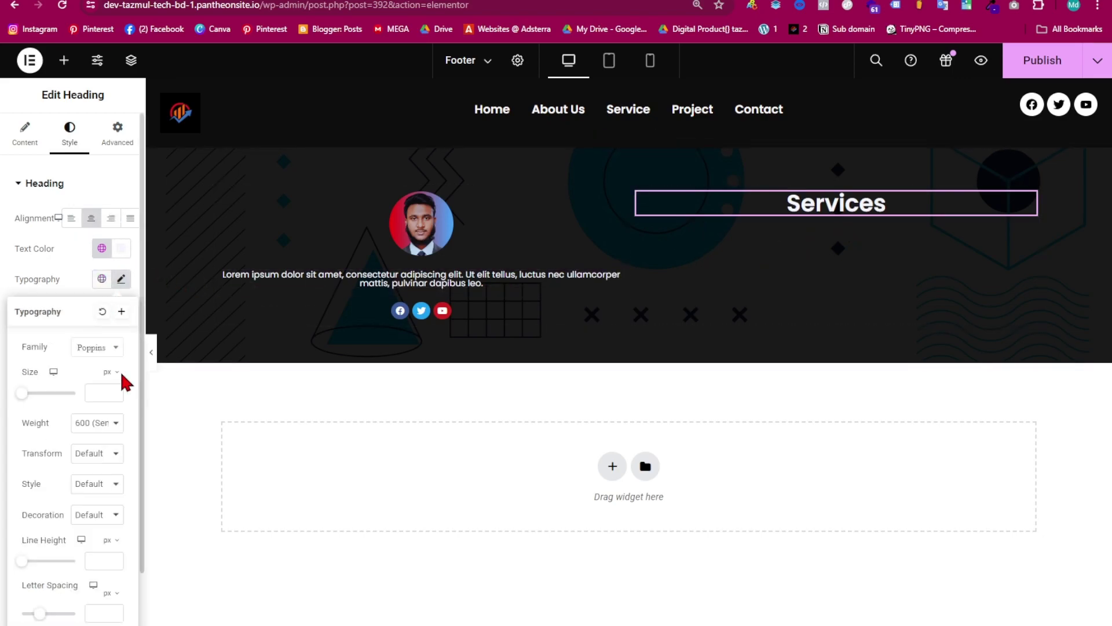
click(115, 391)
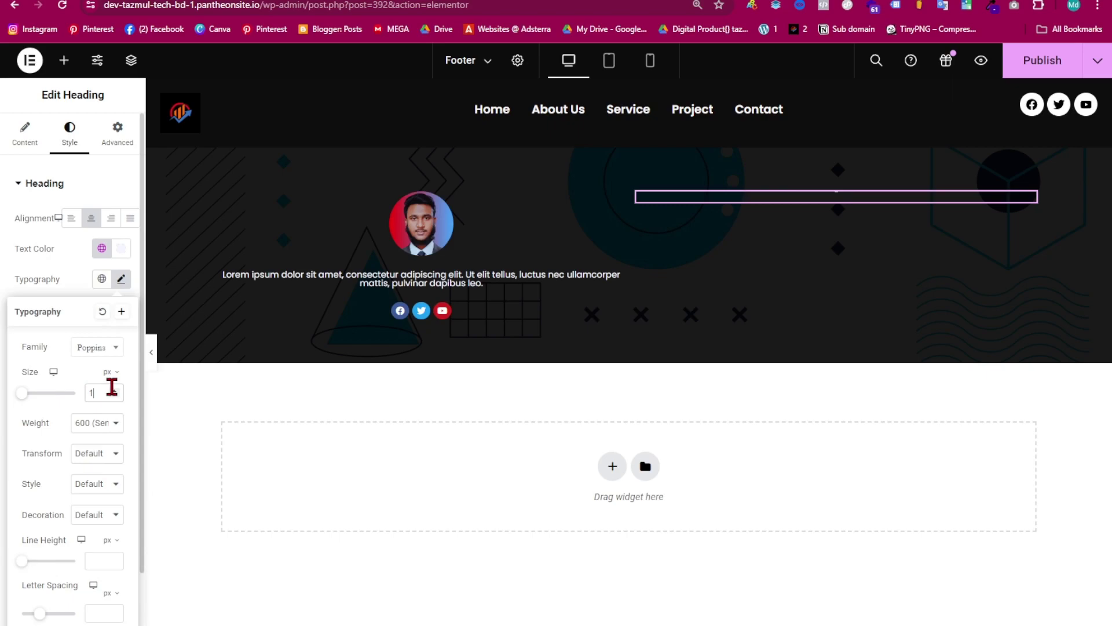
click(114, 391)
click(115, 392)
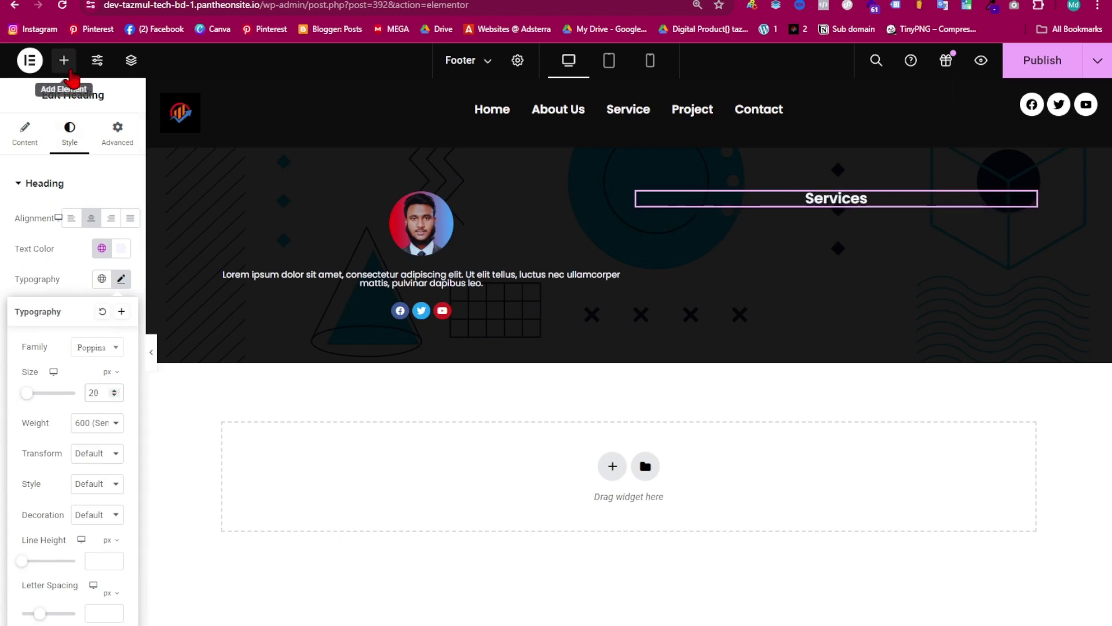
click(63, 60)
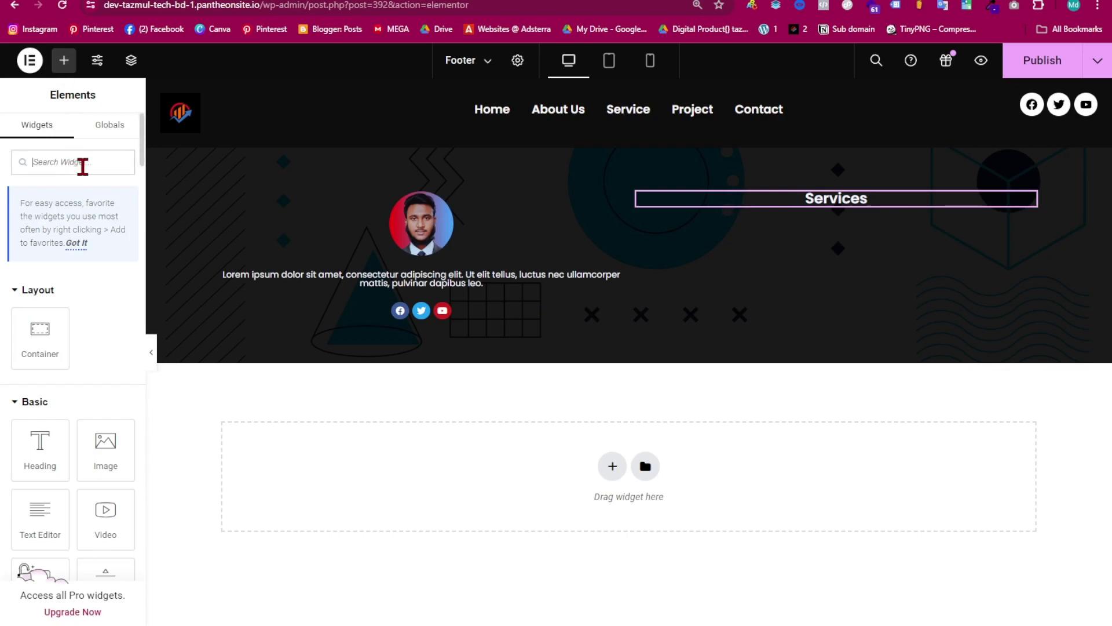
- Add an Icon List under Services and change its first item to 'Web design' without an icon
click(83, 167)
text(icon)
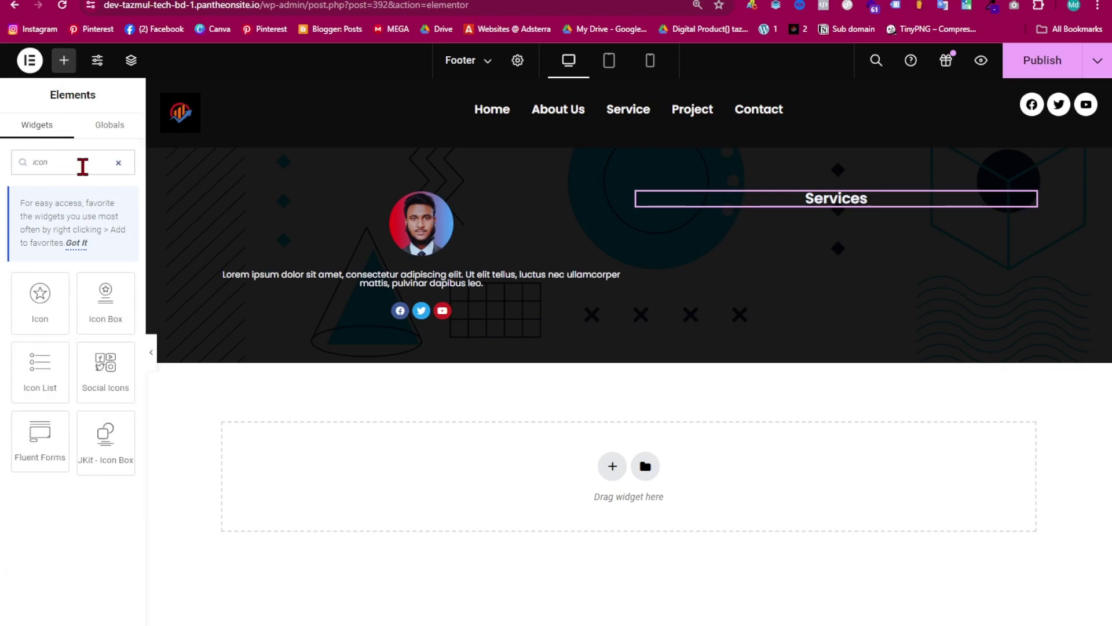
drag(44, 368, 800, 200)
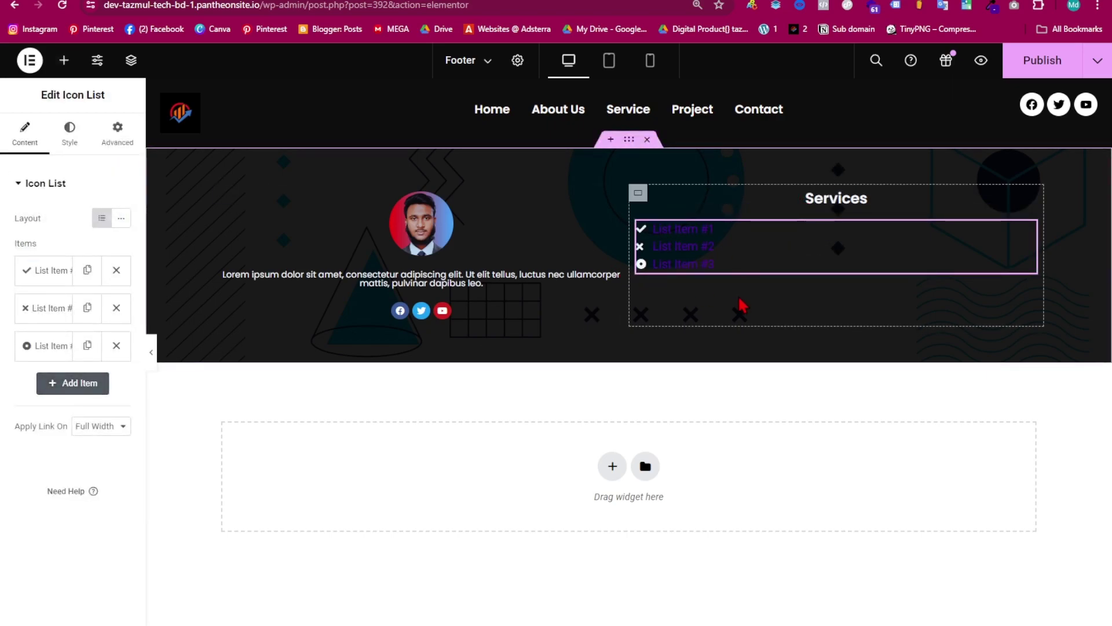
click(58, 282)
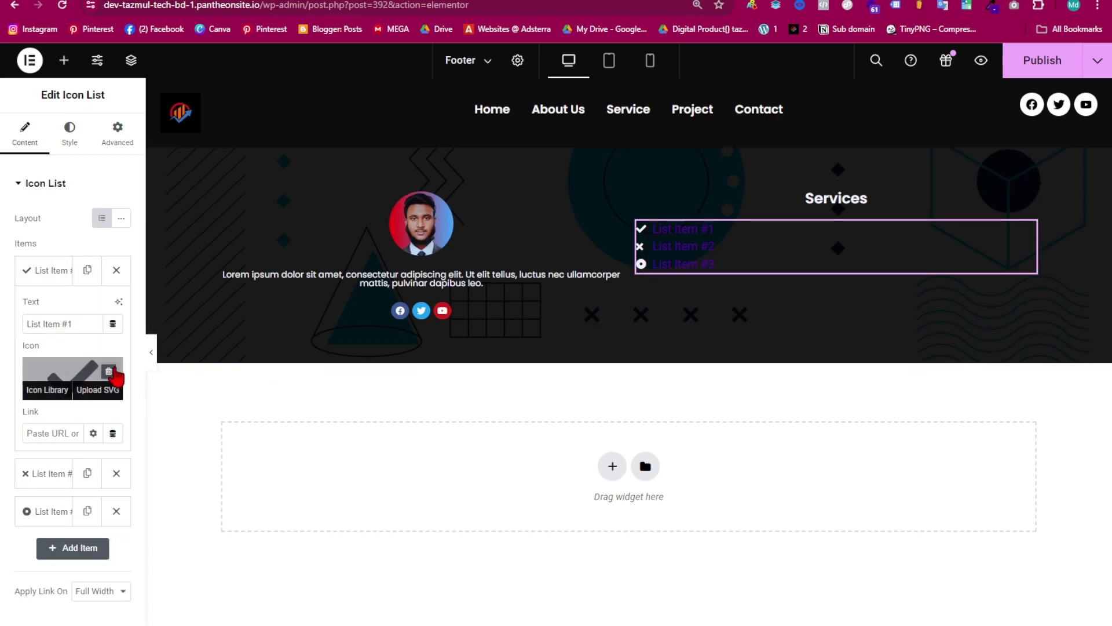
click(109, 373)
drag(76, 323, 23, 342)
key(BackSpace)
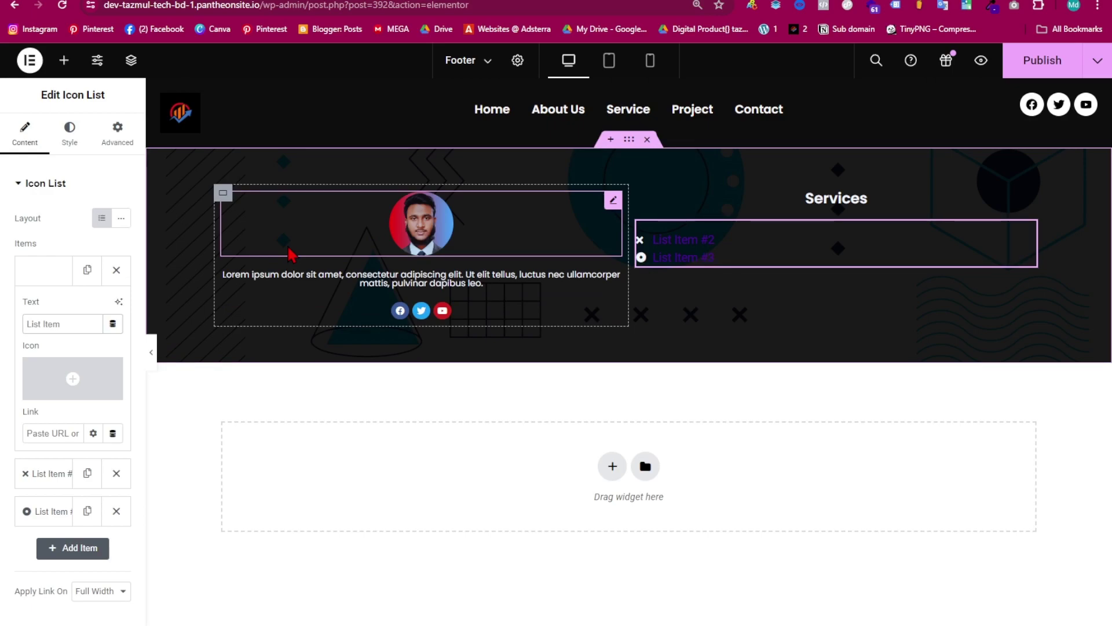
text(Web design)
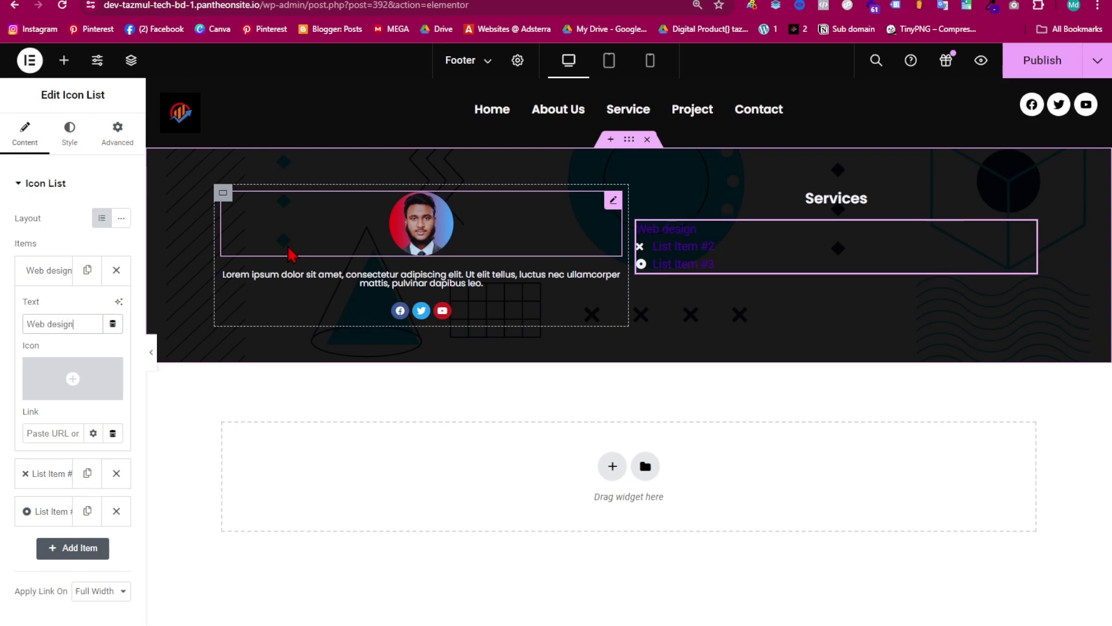
drag(78, 323, 14, 346)
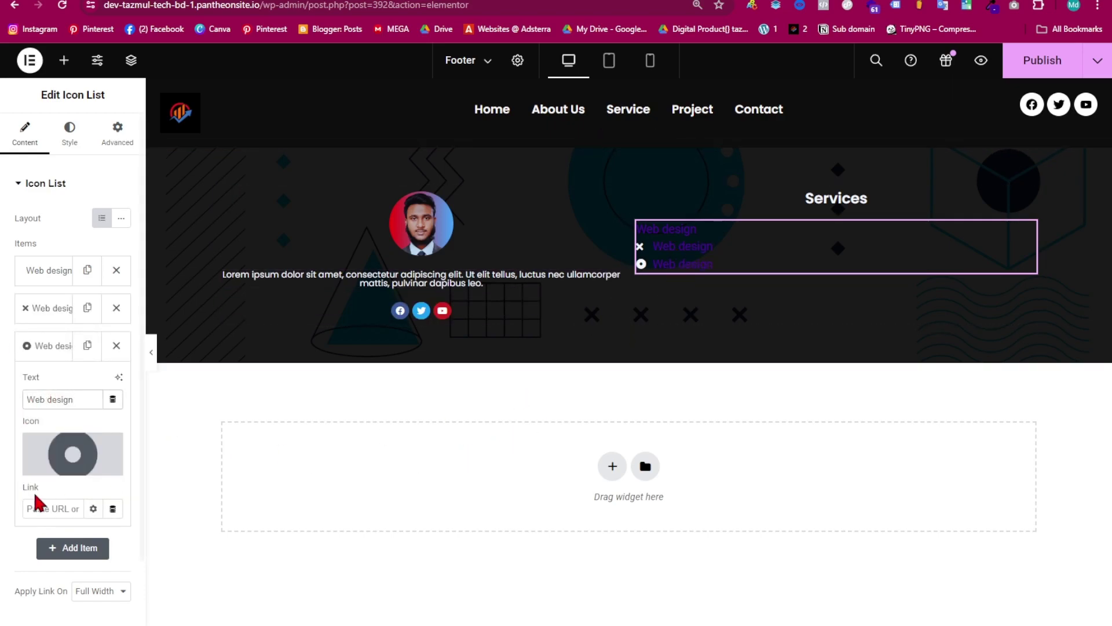
- Remove the second and third items' icons and trim the list to four items
click(53, 316)
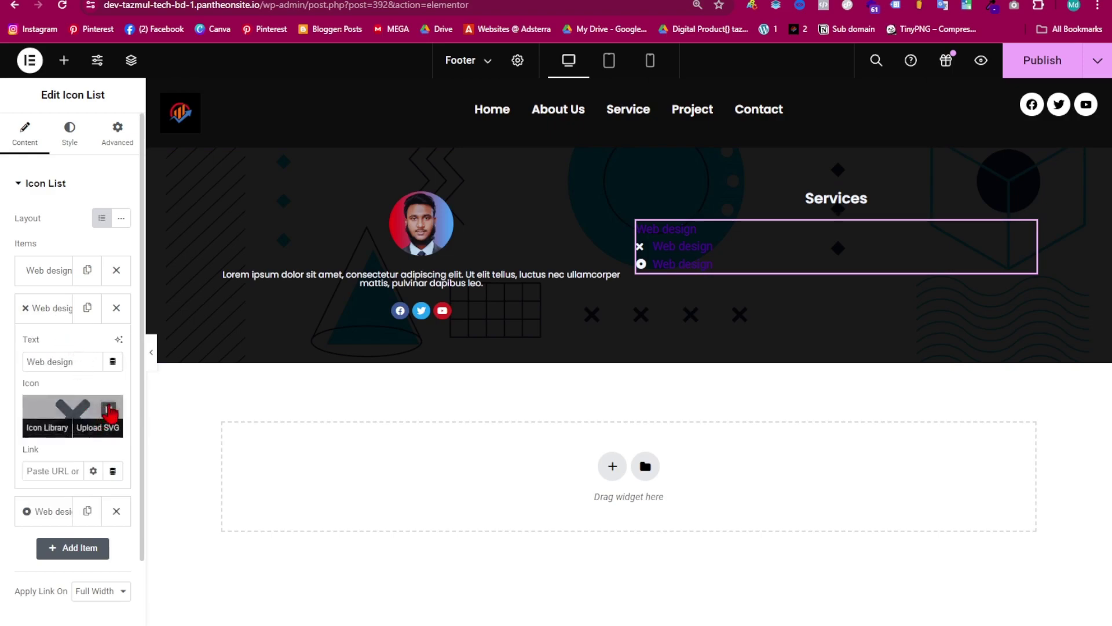
click(109, 412)
click(53, 511)
click(109, 447)
click(56, 351)
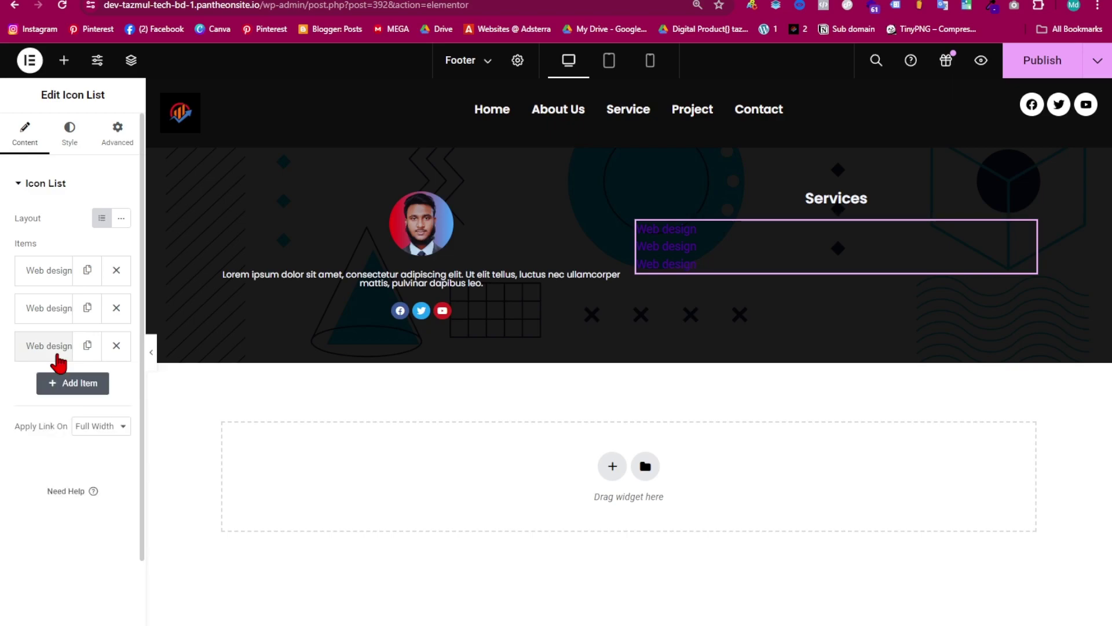
click(71, 387)
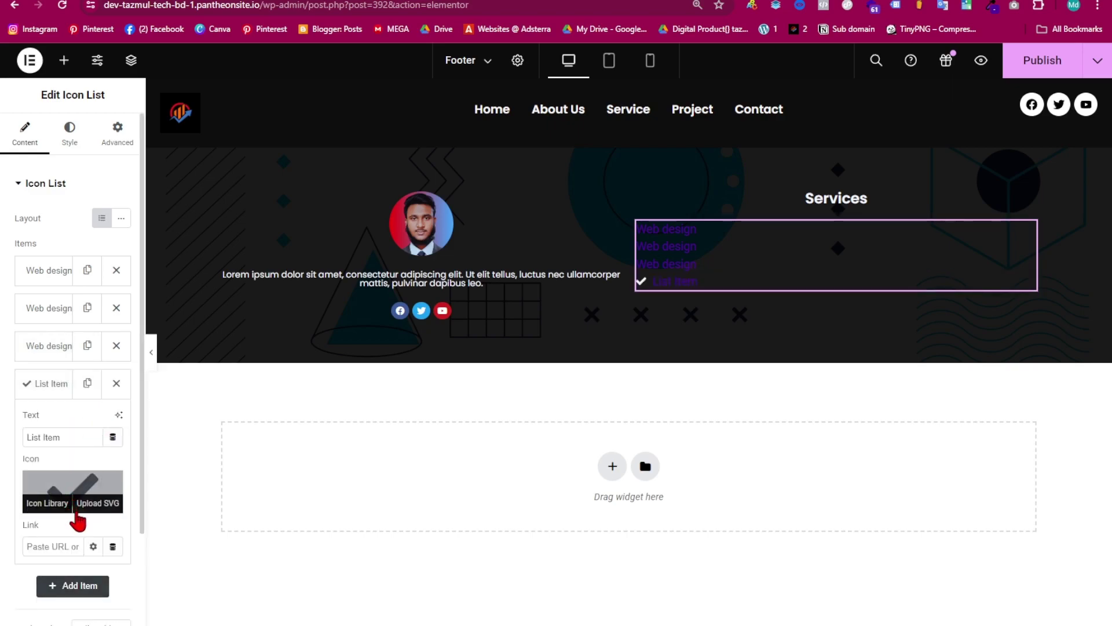
scroll(77, 513, down, 2)
click(77, 481)
click(75, 509)
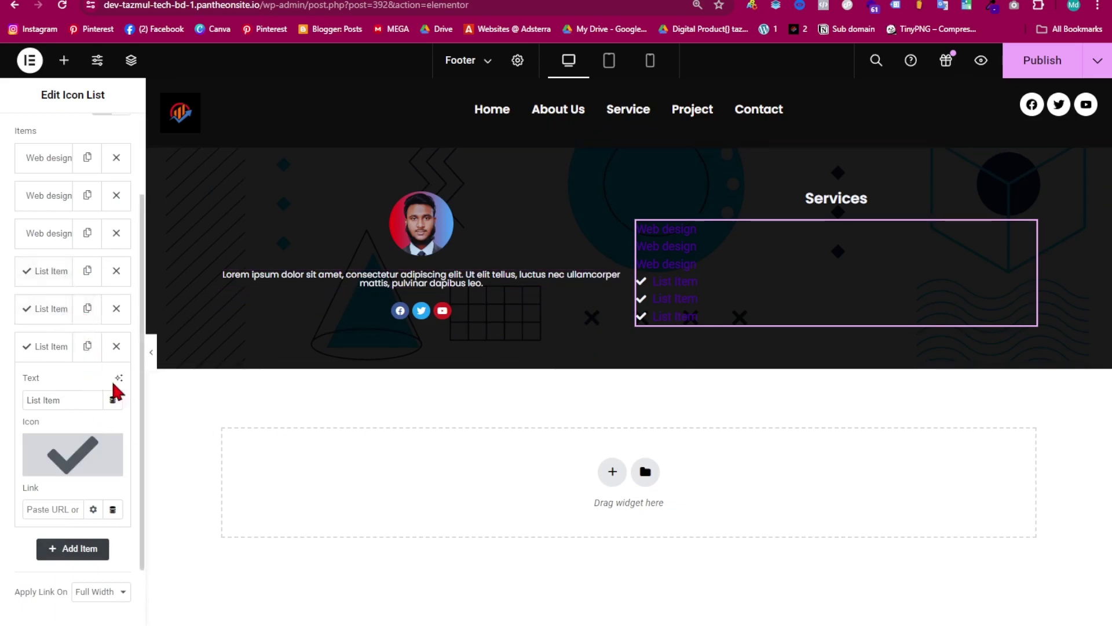
click(116, 313)
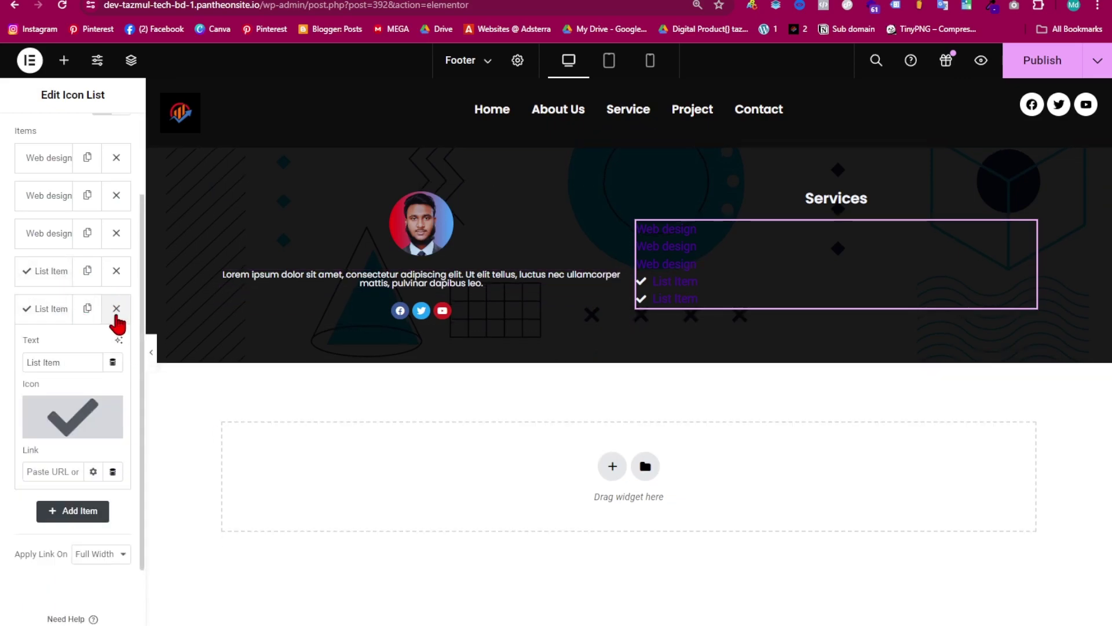
click(115, 310)
- Rename the fourth item to 'Web design' and remove its check icon
click(26, 273)
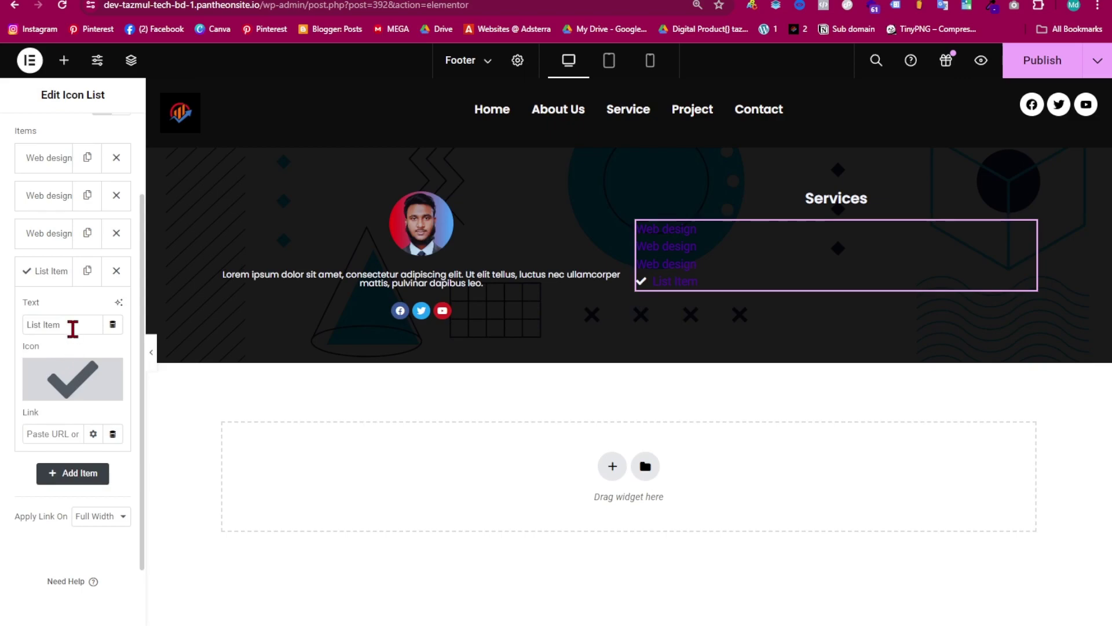
drag(71, 325, 3, 335)
text(Web design)
click(114, 369)
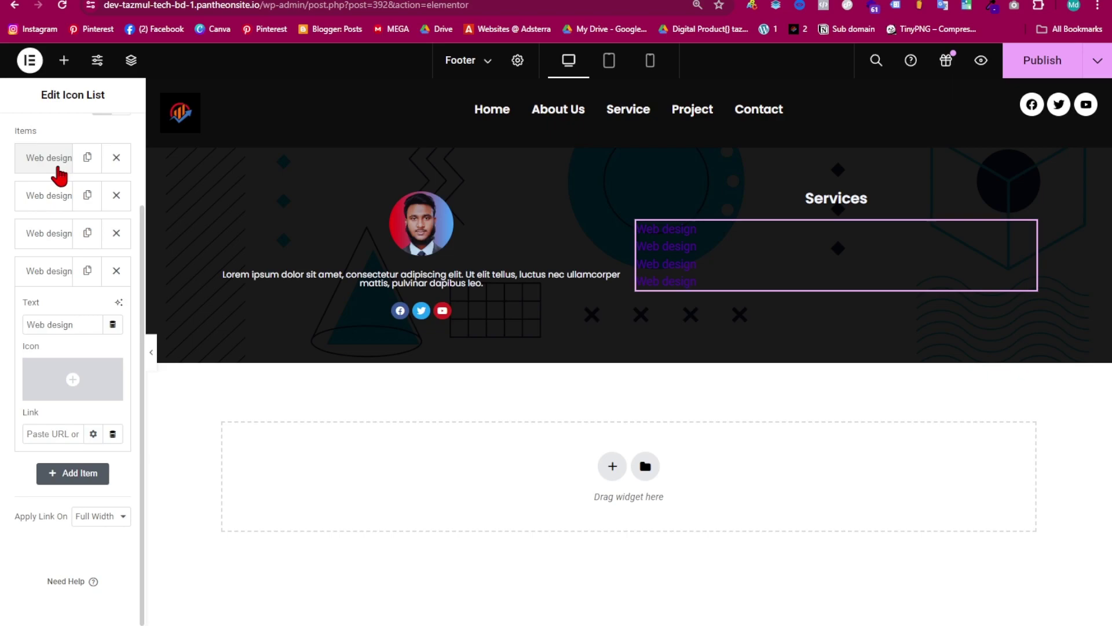
click(59, 168)
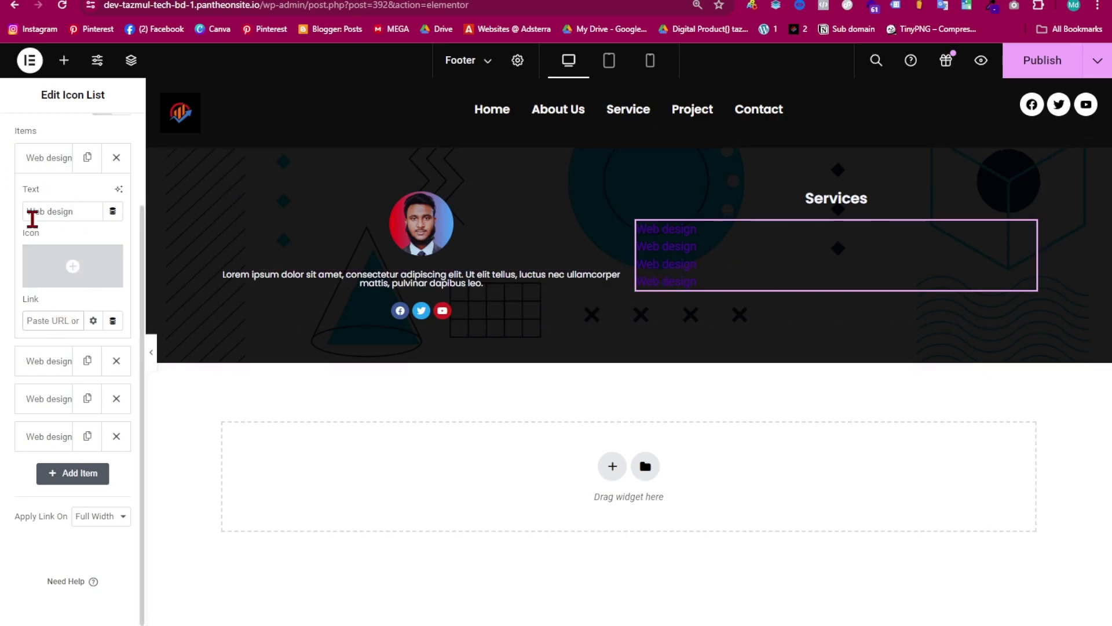
scroll(63, 405, up, 2)
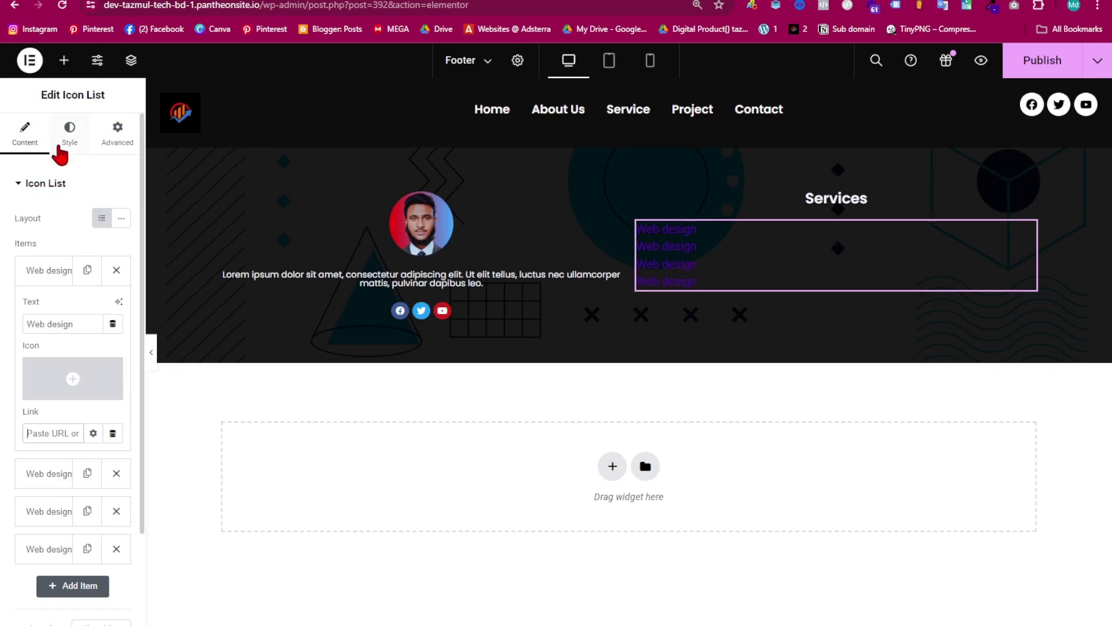
- Centre the Web design list and set its icon colour to #FFFFFF
click(69, 144)
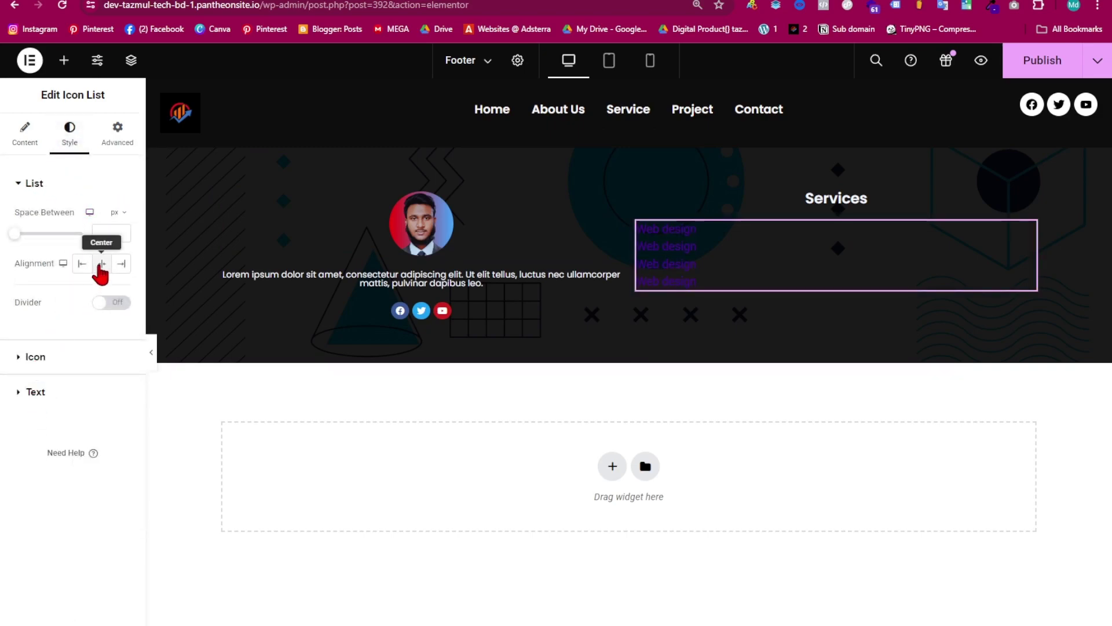
click(102, 264)
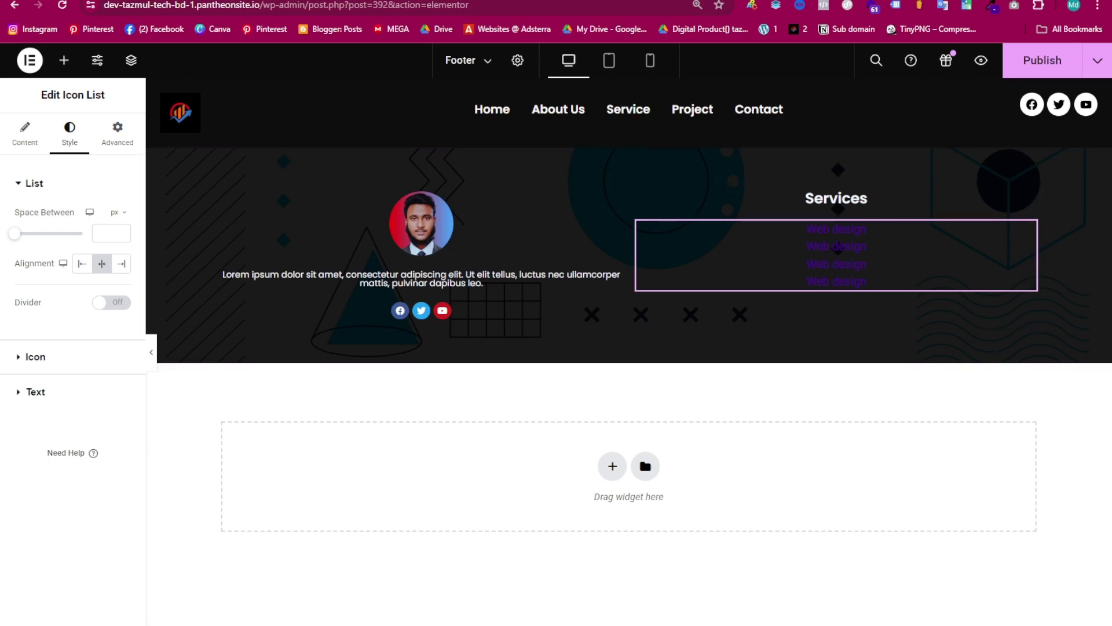
click(16, 357)
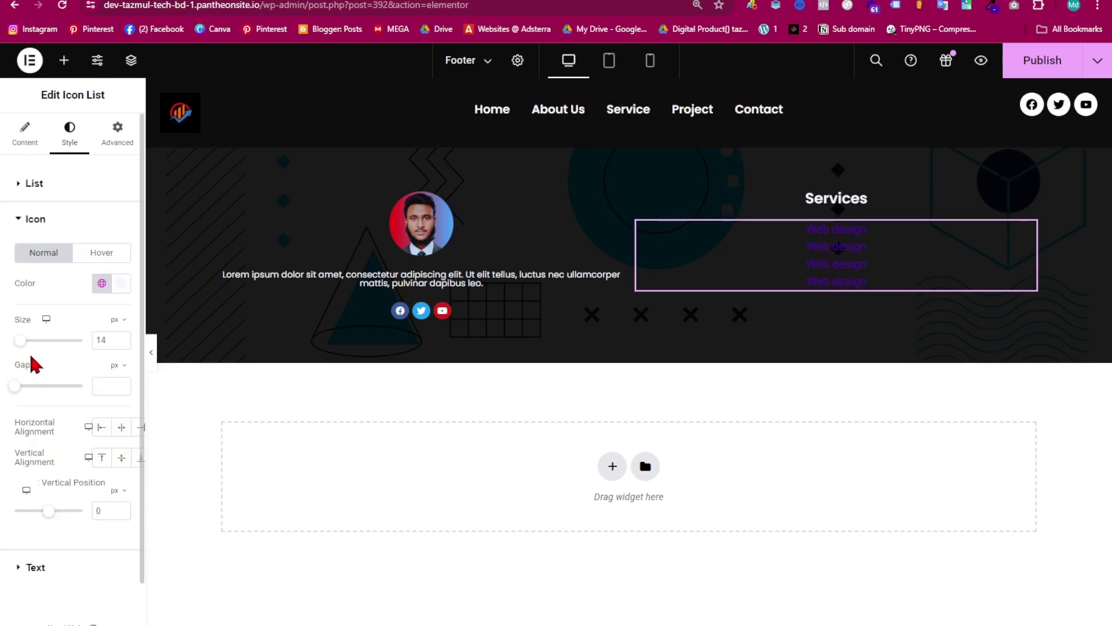
click(119, 283)
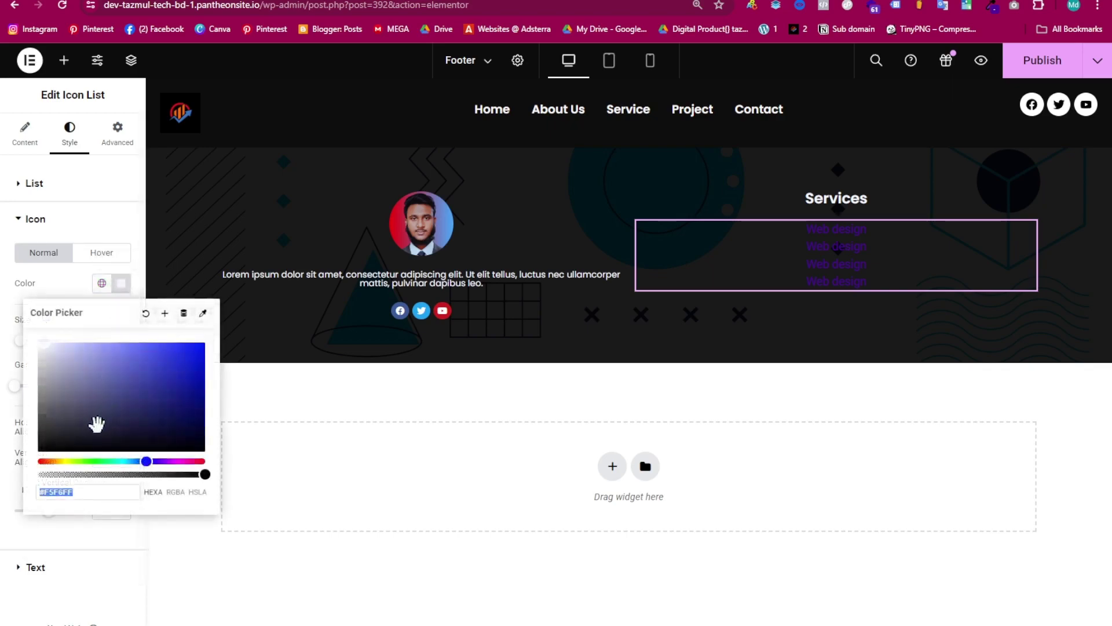
text(#FFFFFF)
click(26, 219)
- Make the list text white with a cyan #09DEE1 hover colour
click(21, 255)
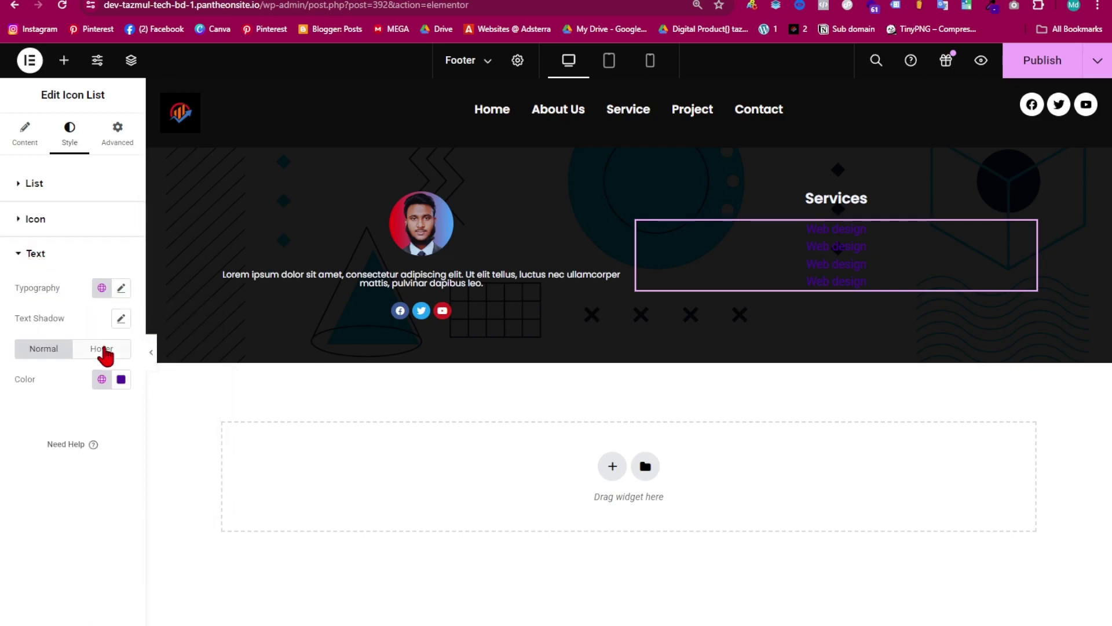
click(121, 380)
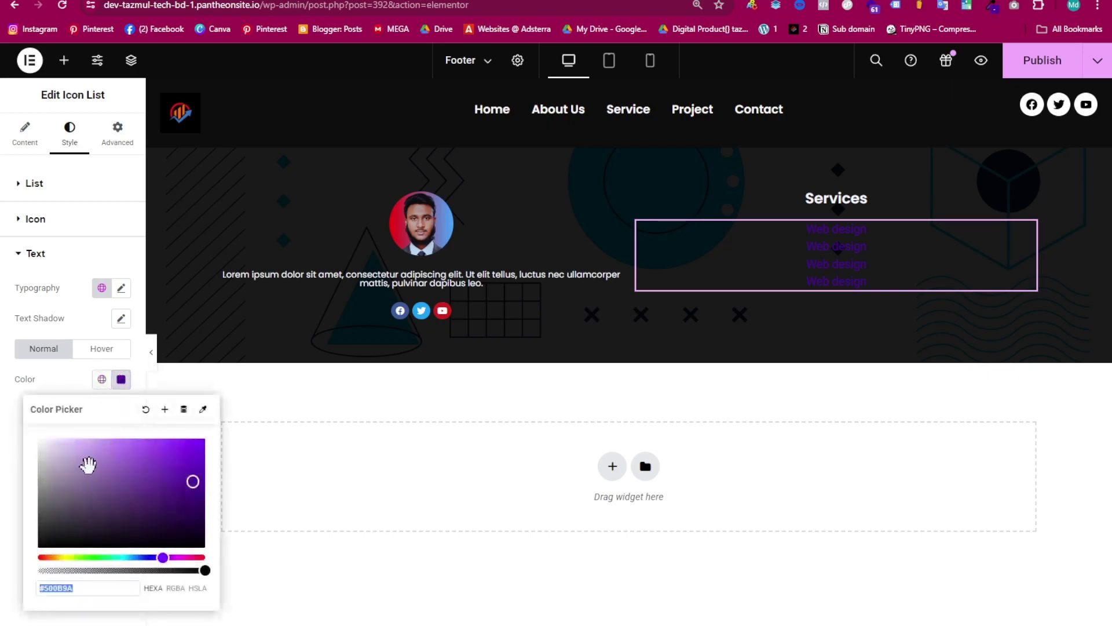
text(#FFFFFF)
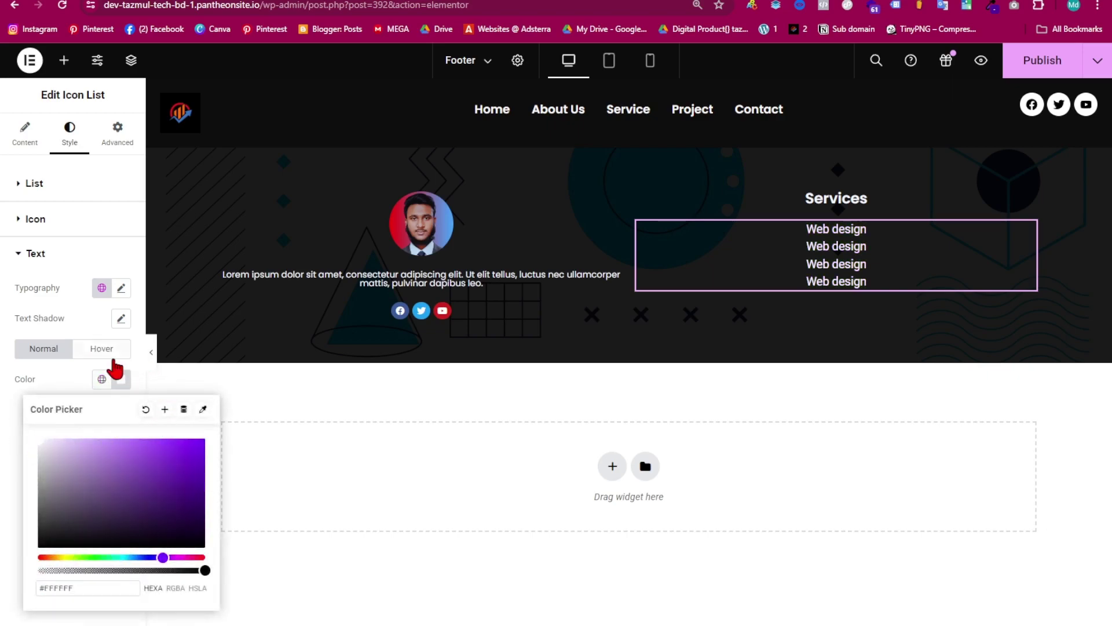
click(107, 351)
click(121, 380)
click(109, 502)
drag(109, 556, 134, 555)
click(176, 465)
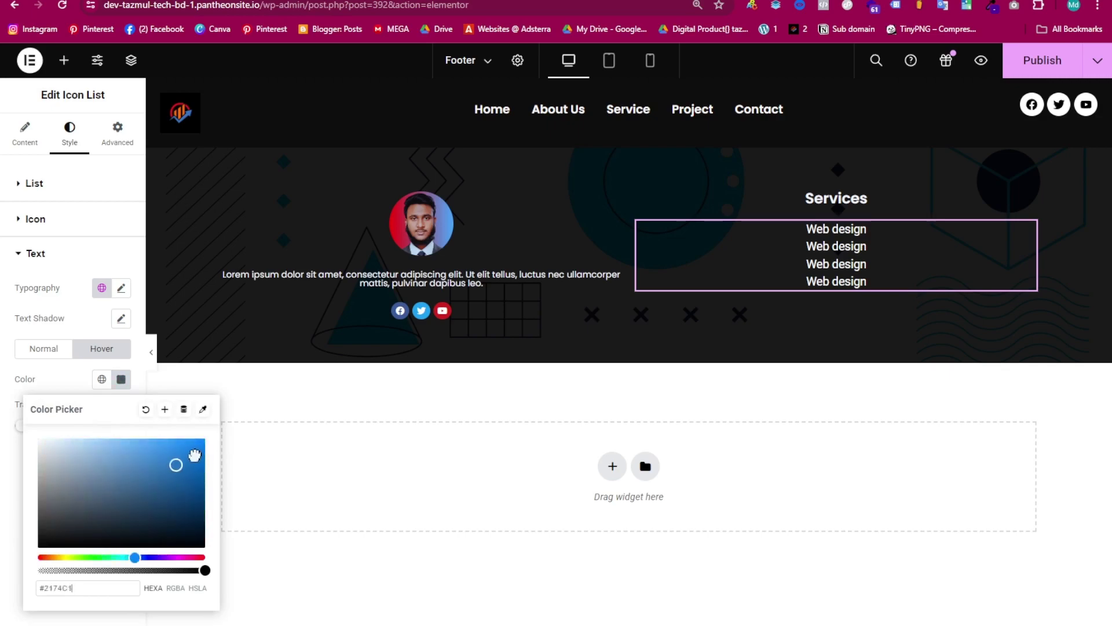
click(120, 558)
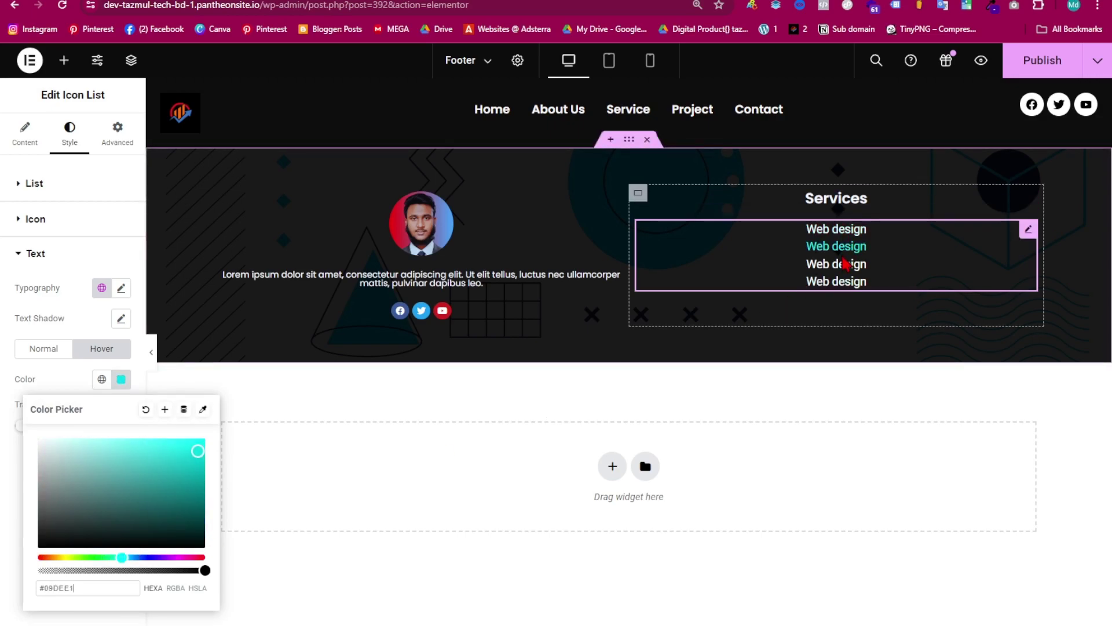
mouse_move(838, 278)
mouse_down()
mouse_move(838, 231)
mouse_move(834, 266)
mouse_up()
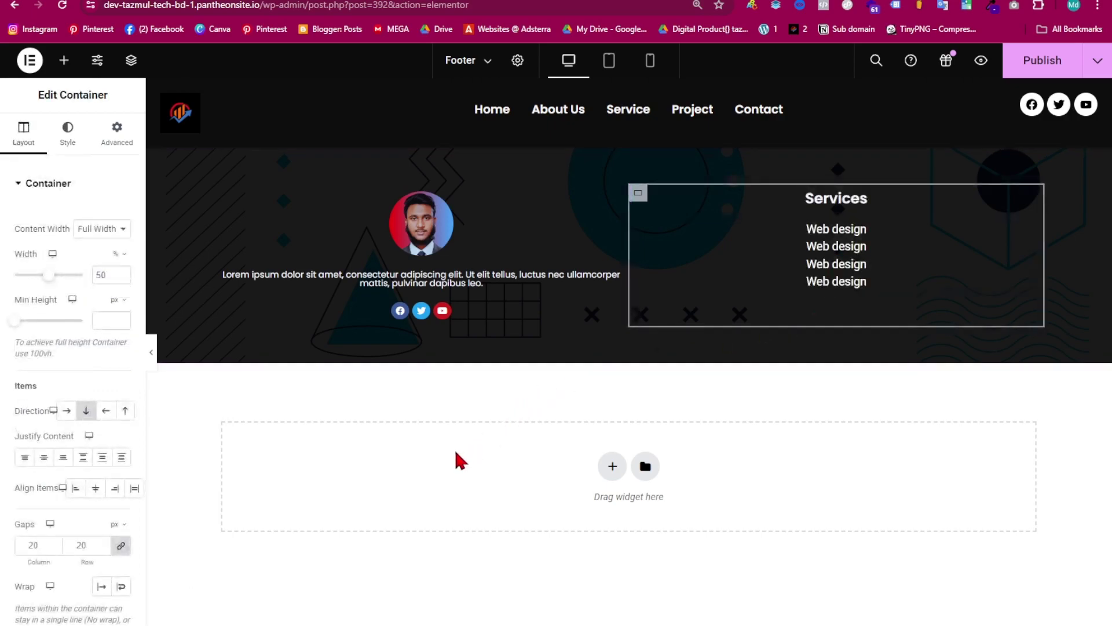
- Set the footer's outer container to Justify Content Center and Align Items Center
click(151, 351)
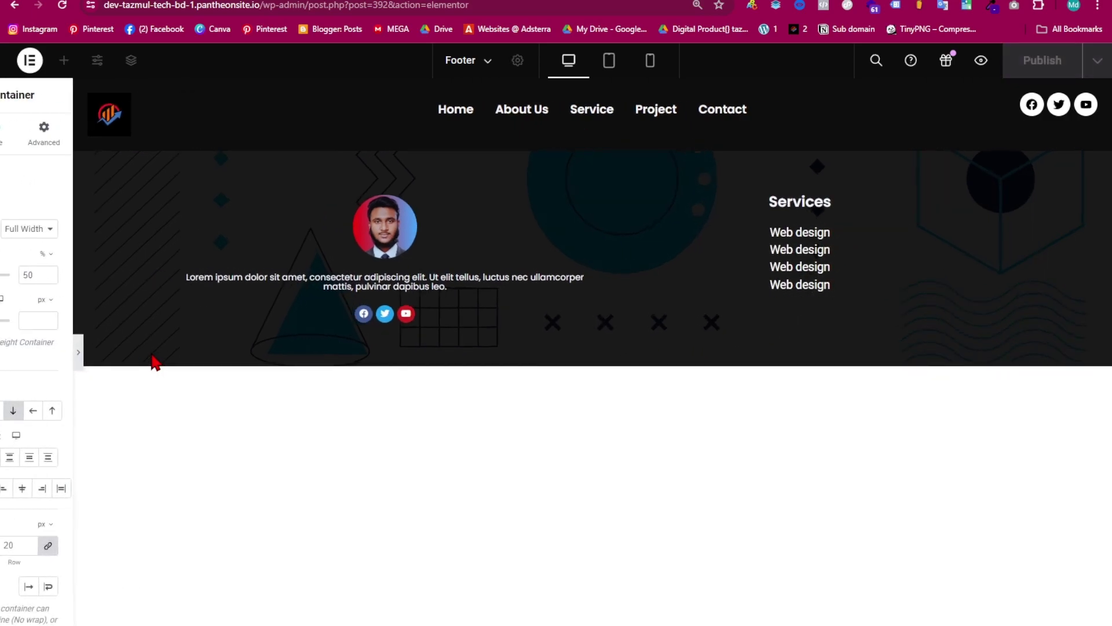
click(5, 352)
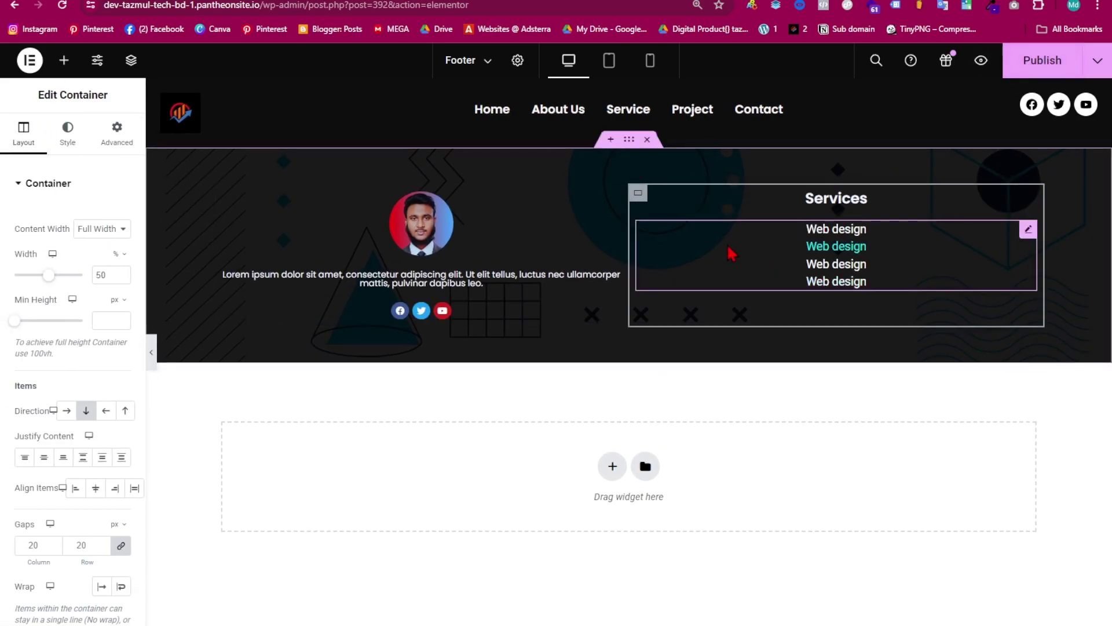
click(628, 140)
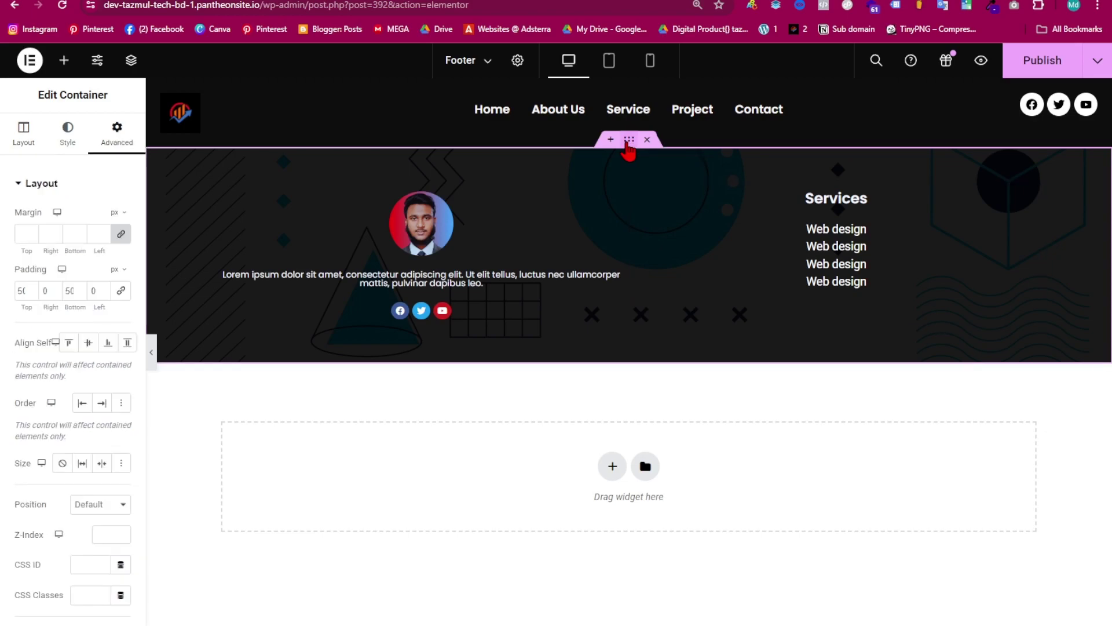
click(24, 132)
scroll(47, 362, down, 3)
click(43, 293)
click(96, 326)
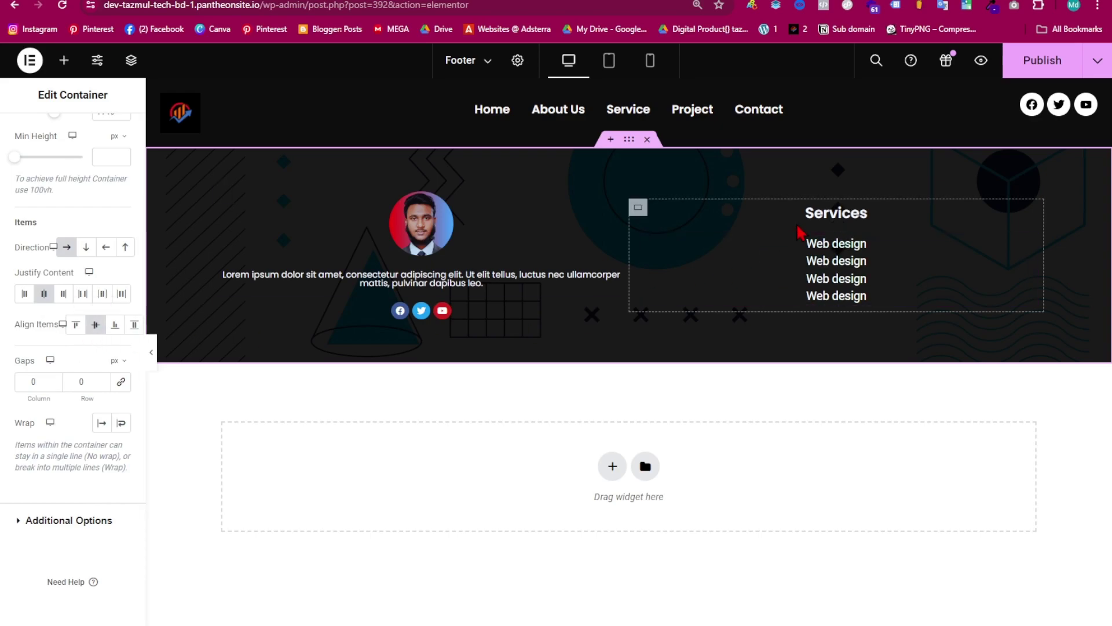
- Preview the centred footer without the panel, then publish the footer template
click(154, 358)
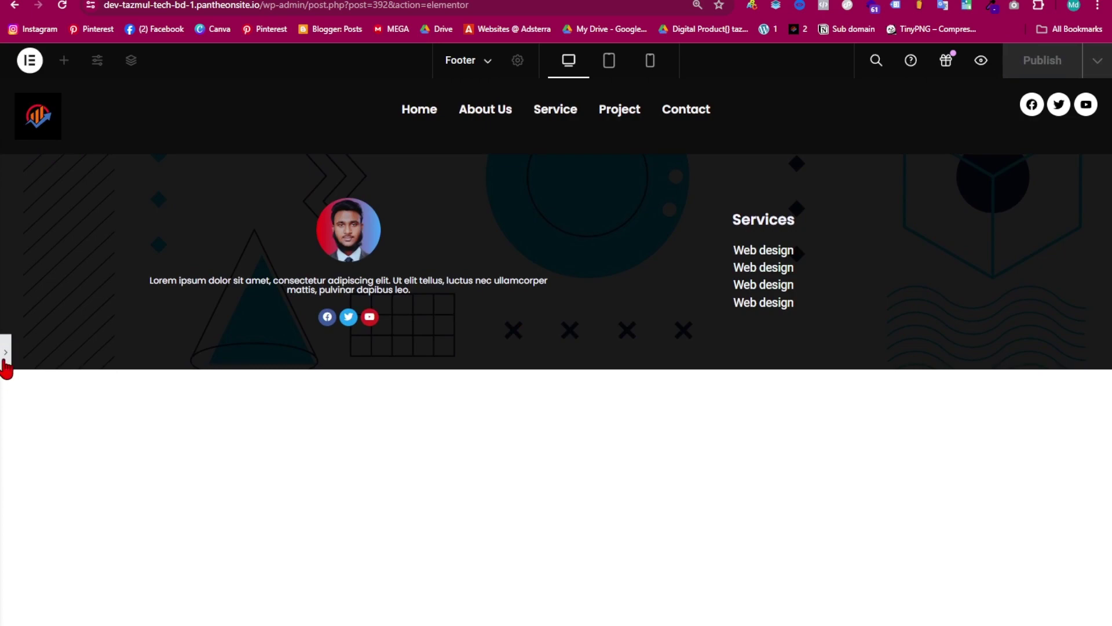
click(5, 353)
click(1020, 71)
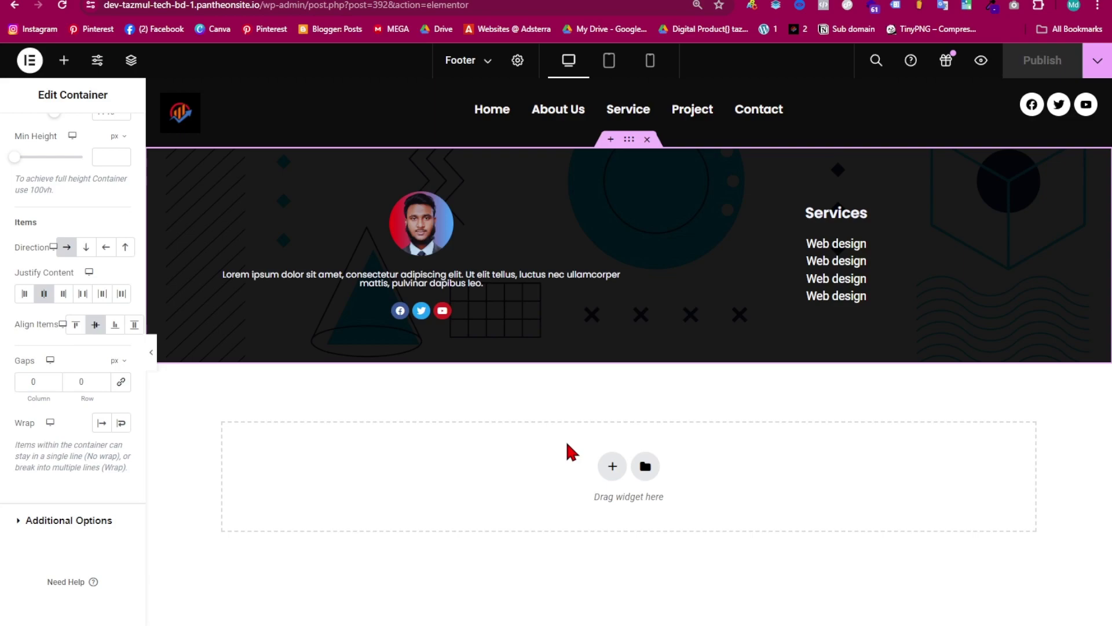
- From the Pages list, open the live Home page in a new browser tab and check it
click(276, 1)
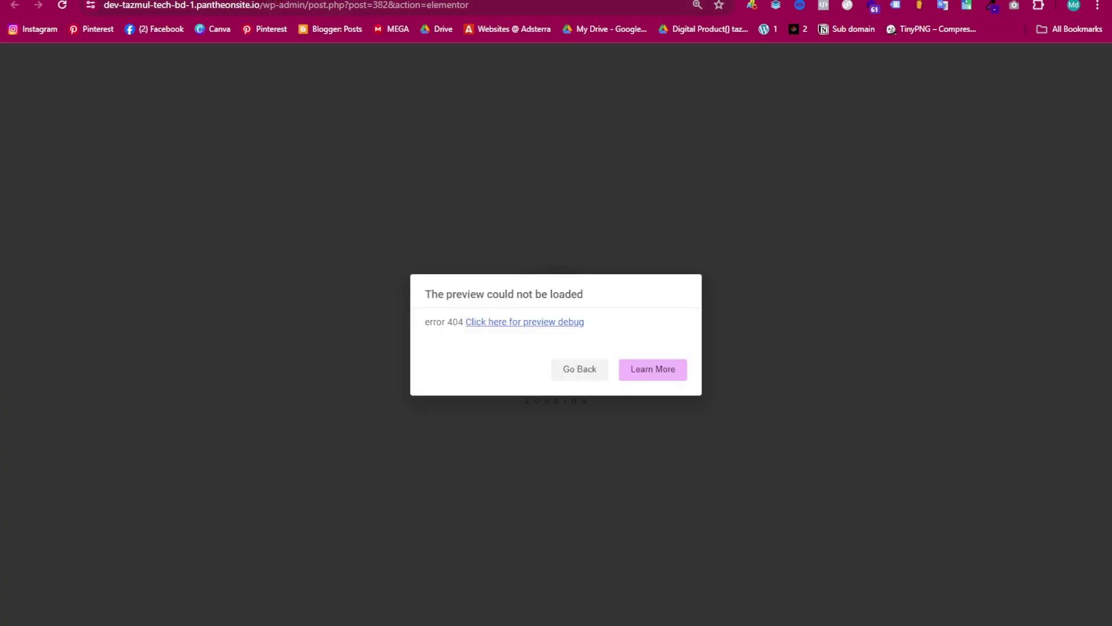
click(276, 1)
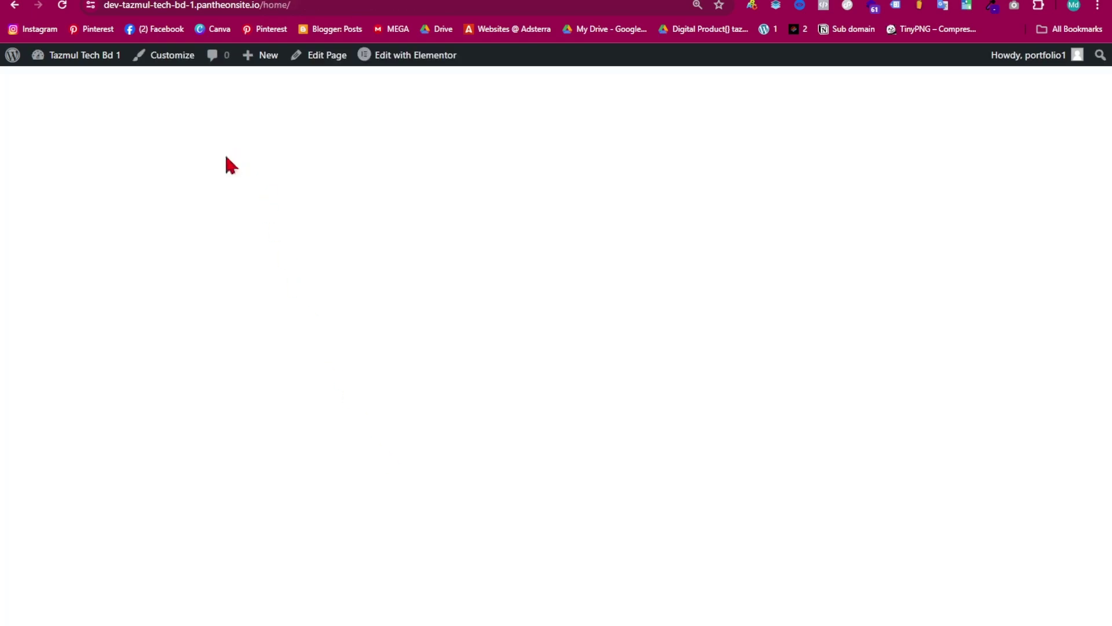
key(alt+Left)
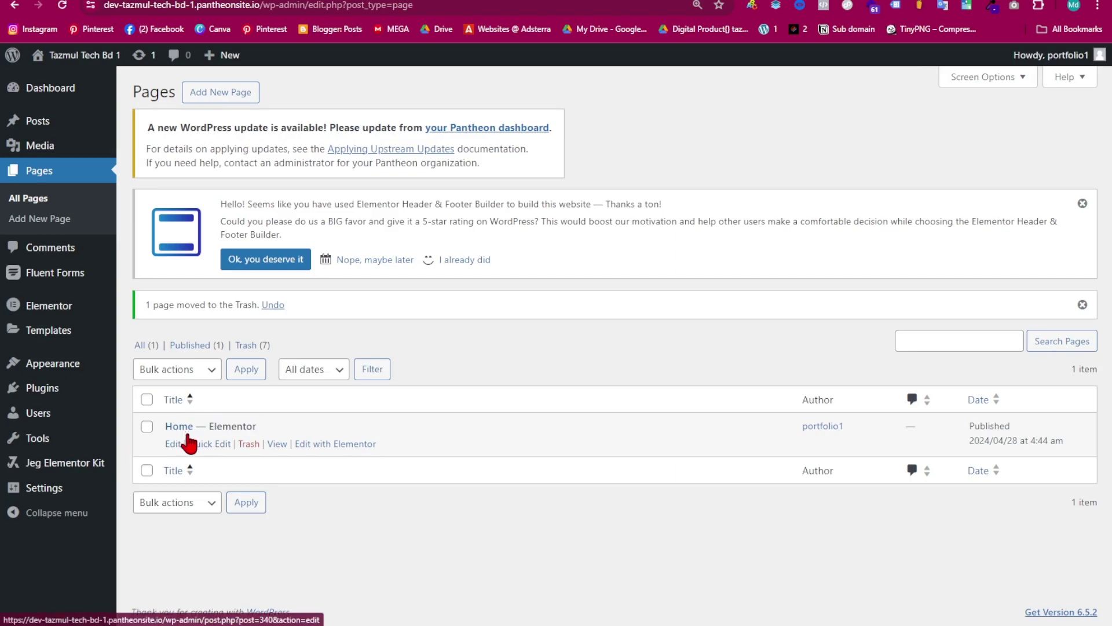
right_click(275, 444)
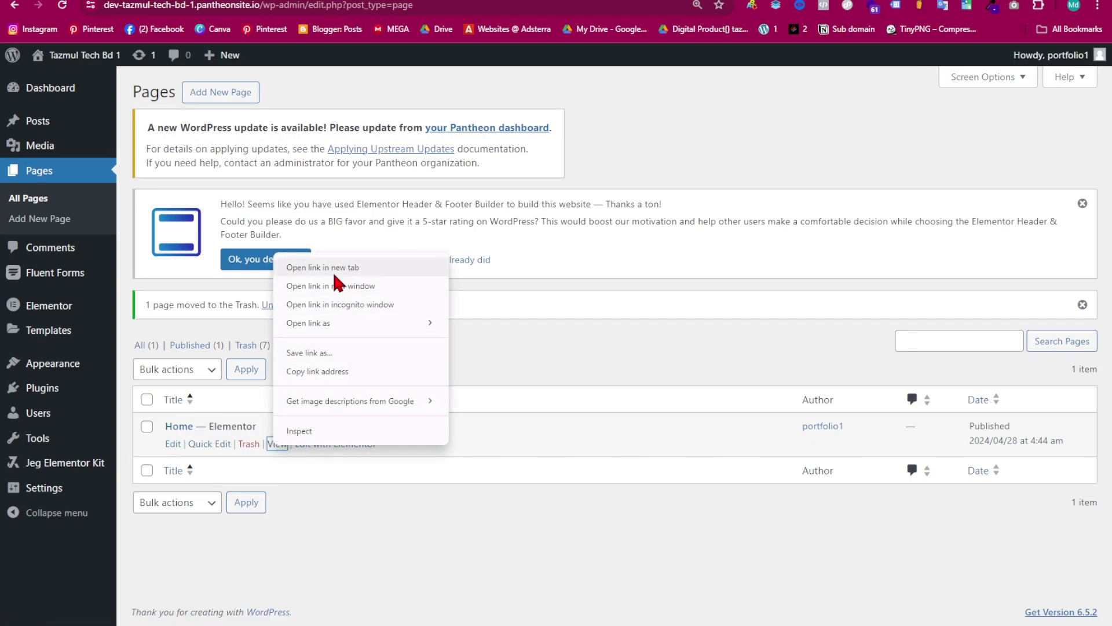
click(335, 282)
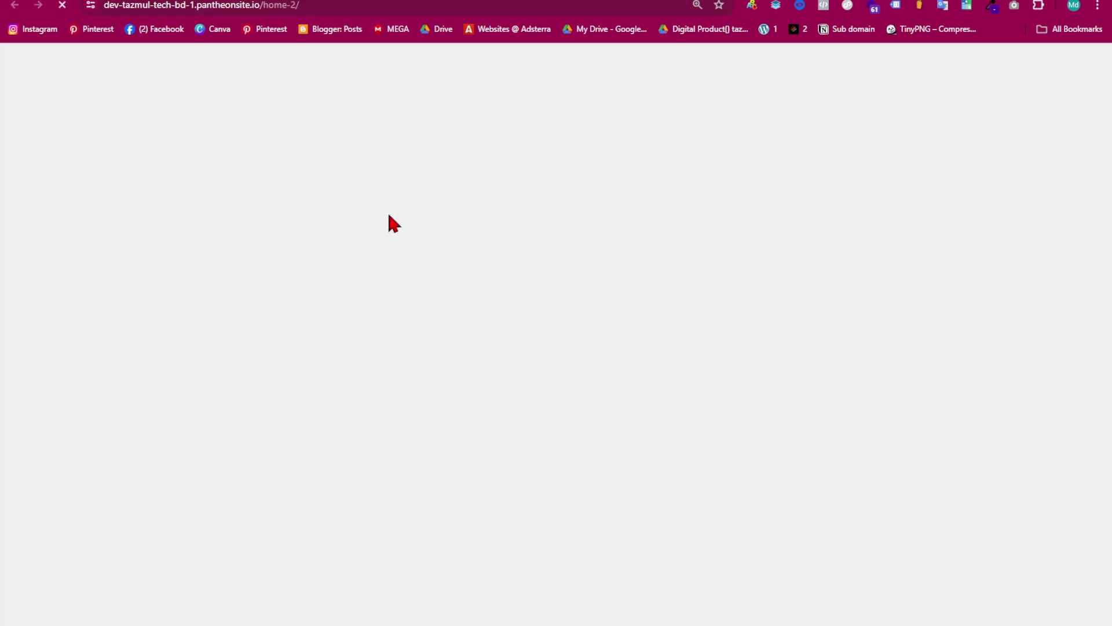
scroll(360, 197, down, 20)
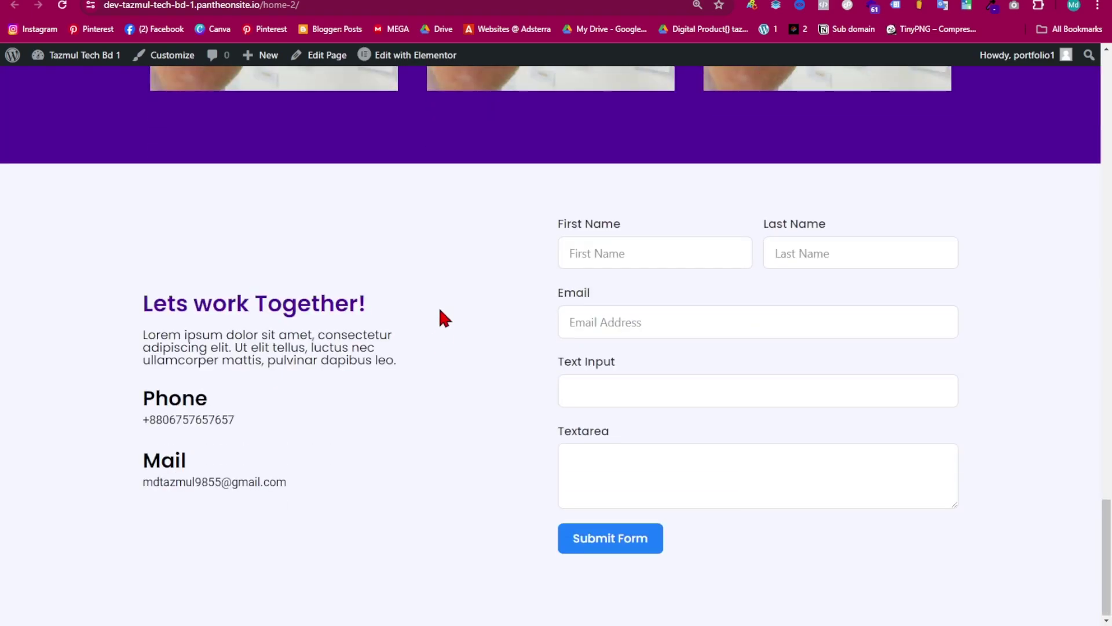
scroll(449, 325, up, 20)
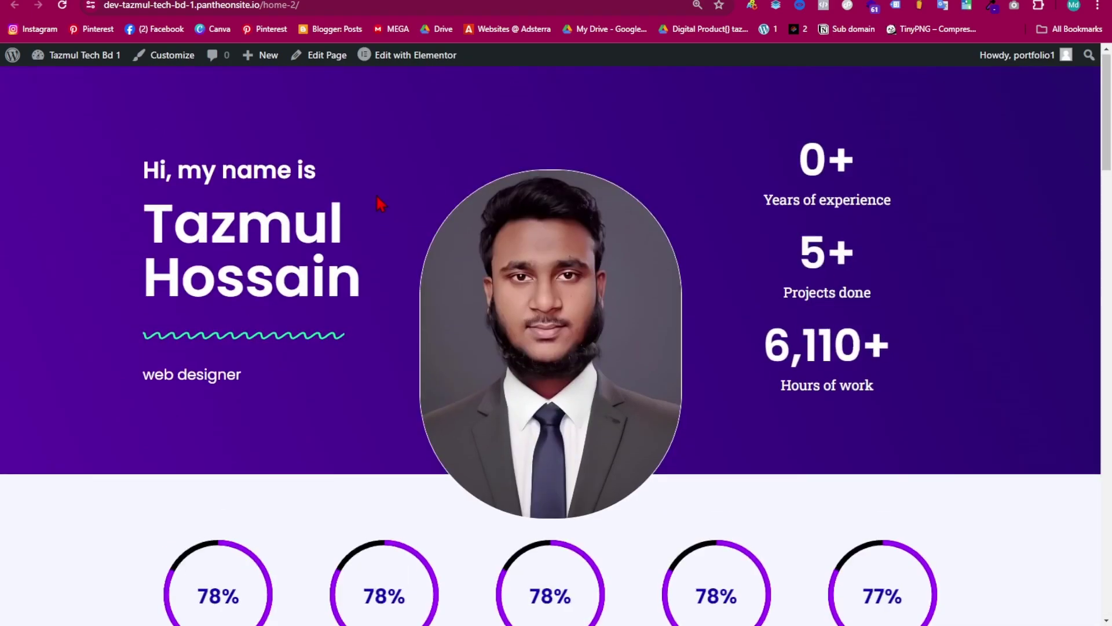
click(232, 1)
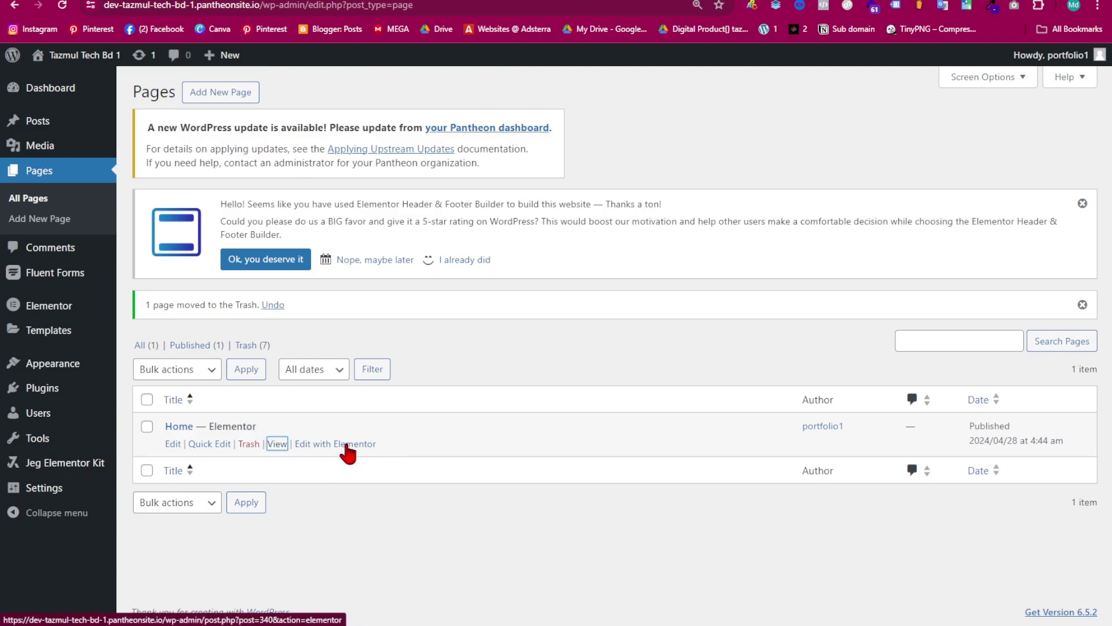
- Open the Home page in the Elementor editor from the live page
click(301, 1)
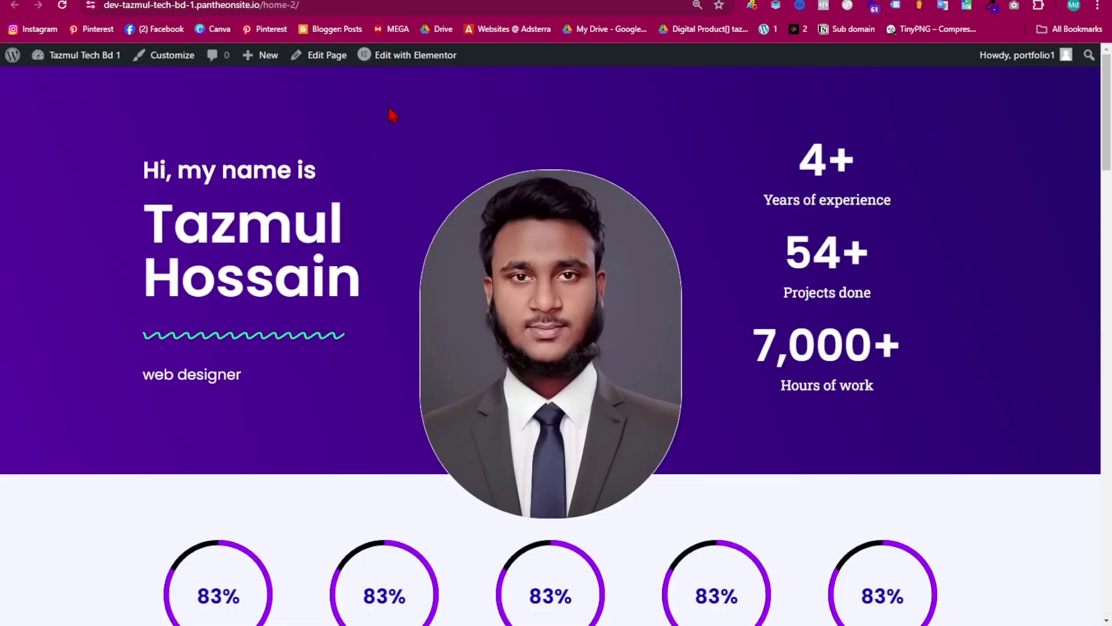
click(405, 57)
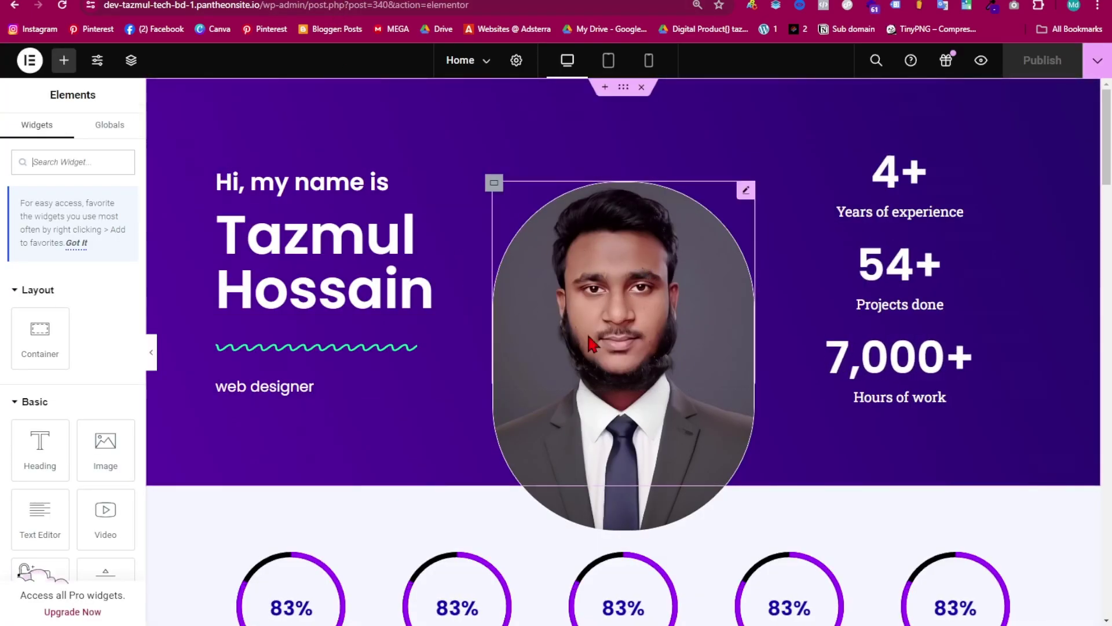
scroll(606, 340, down, 5)
scroll(620, 434, up, 5)
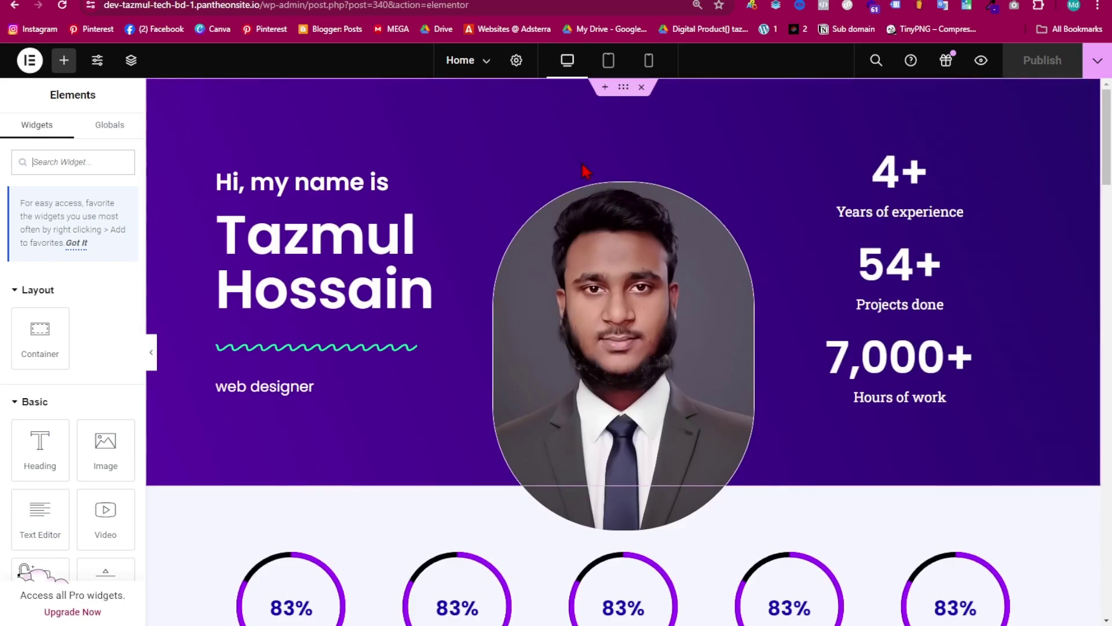
scroll(608, 143, down, 20)
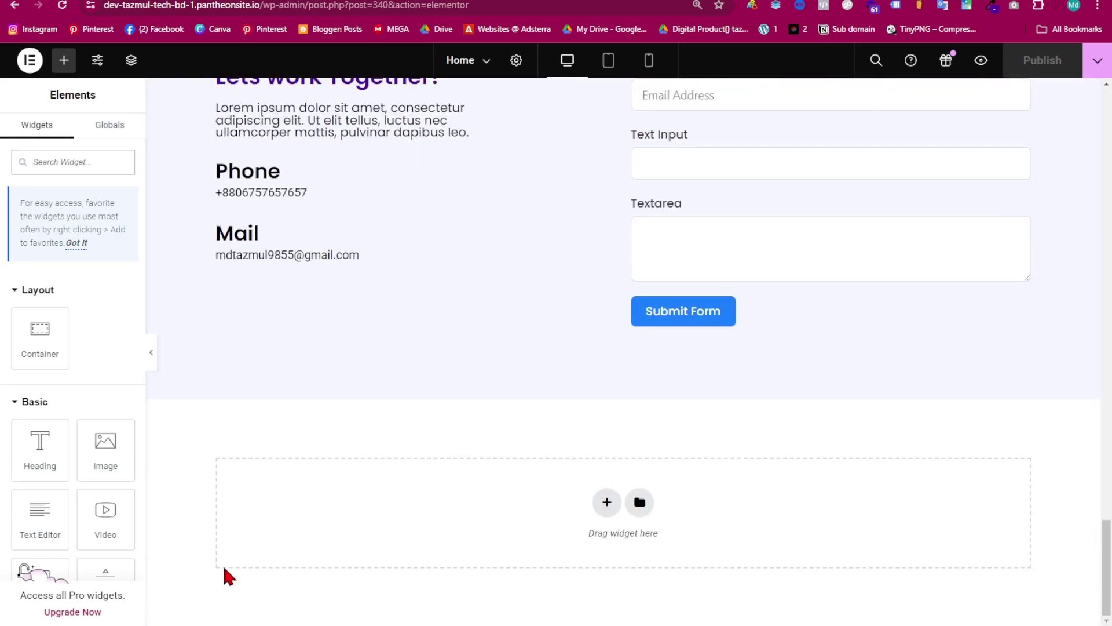
scroll(377, 194, up, 10)
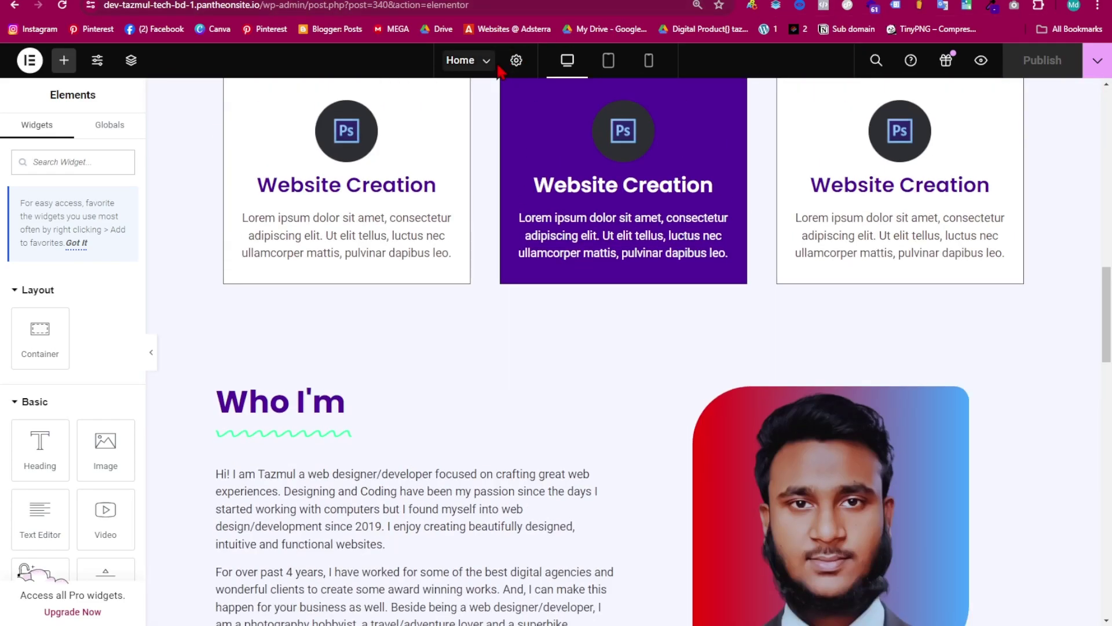
- In Page Settings, change the Page Layout to Elementor Full Width
click(516, 61)
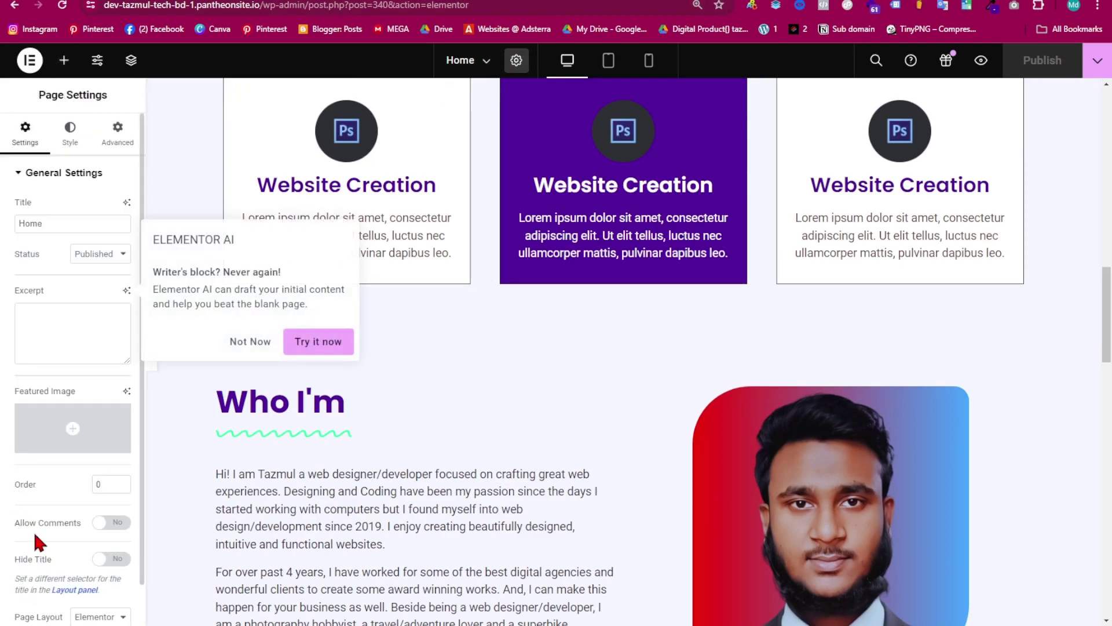
scroll(90, 463, down, 1)
click(116, 575)
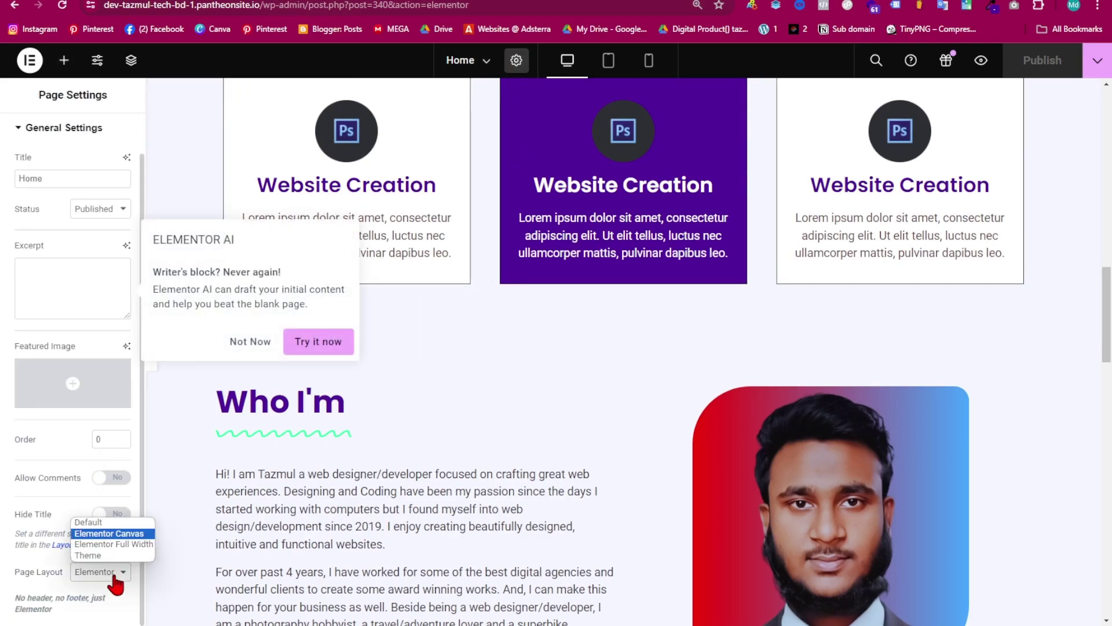
click(145, 545)
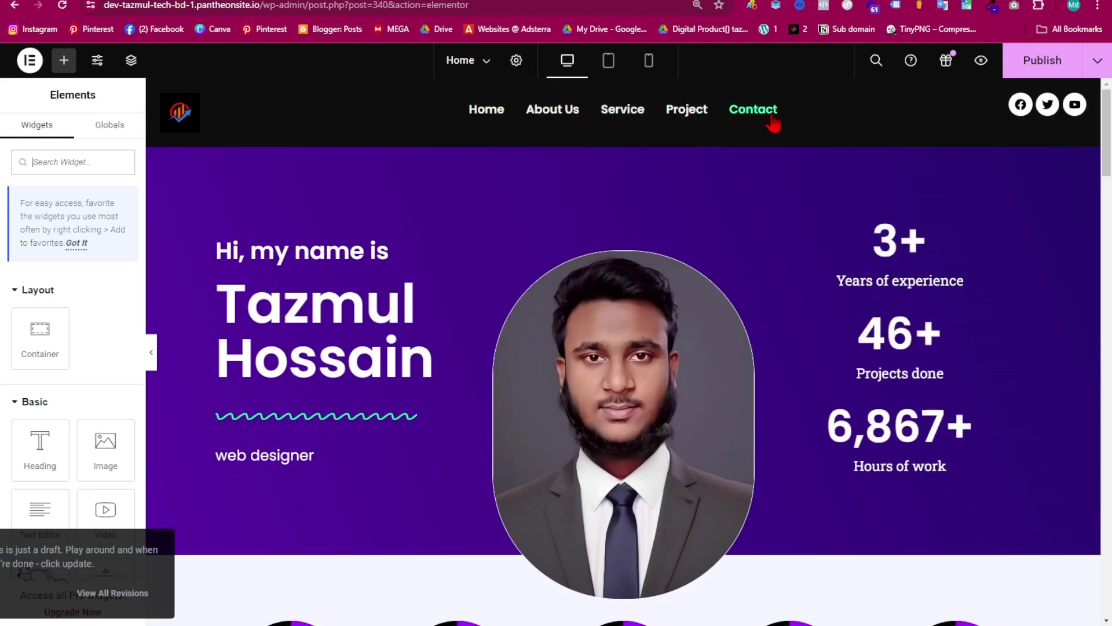
scroll(582, 353, down, 20)
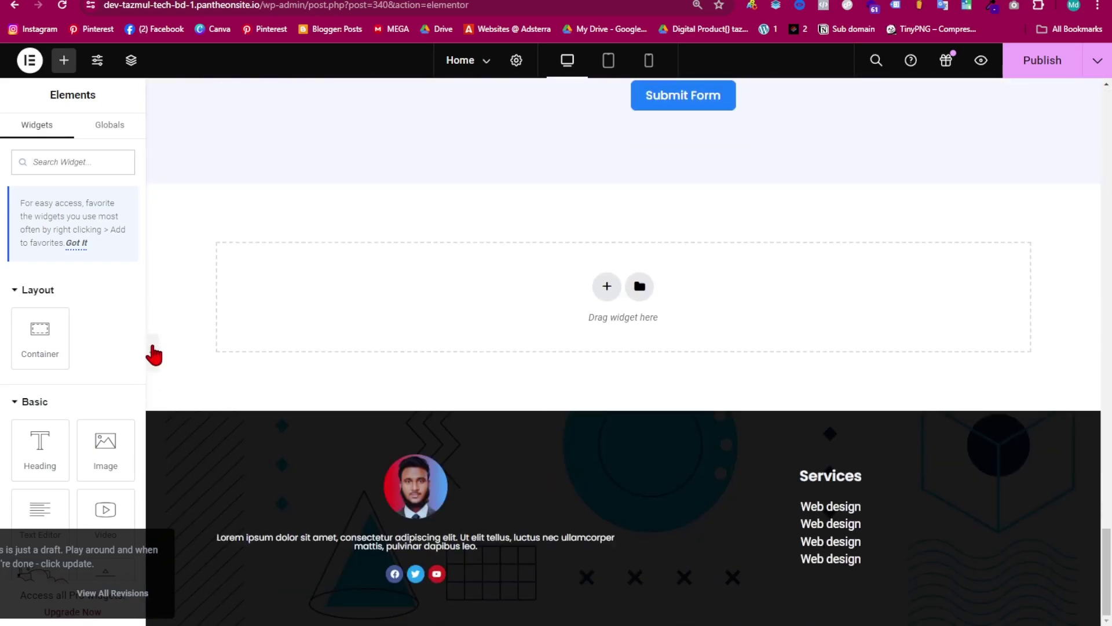
click(153, 354)
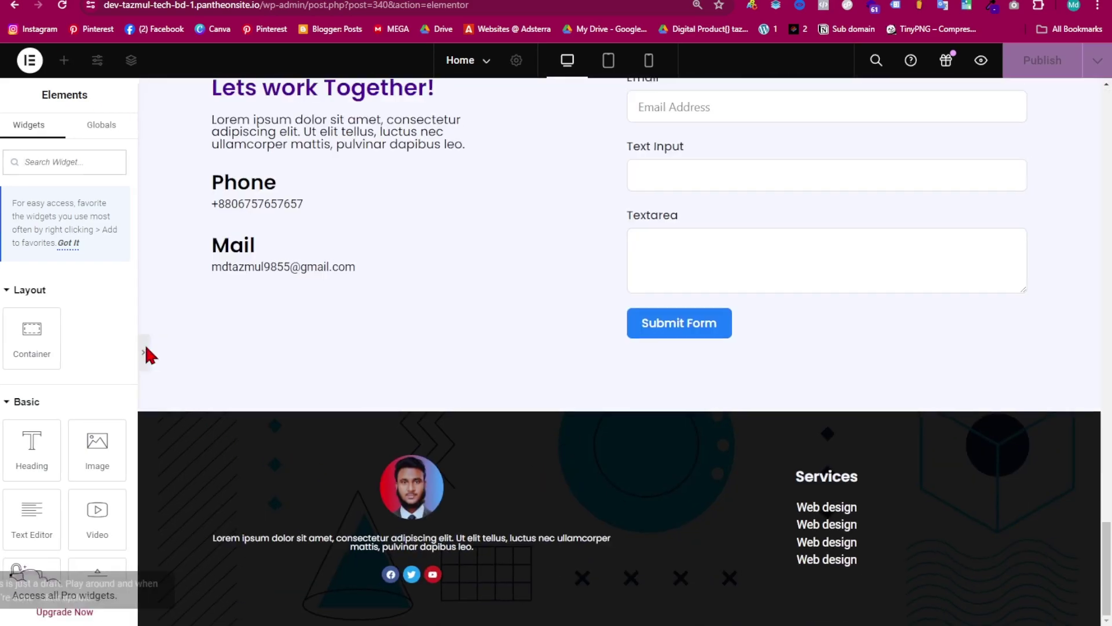
scroll(602, 463, up, 10)
scroll(599, 458, up, 15)
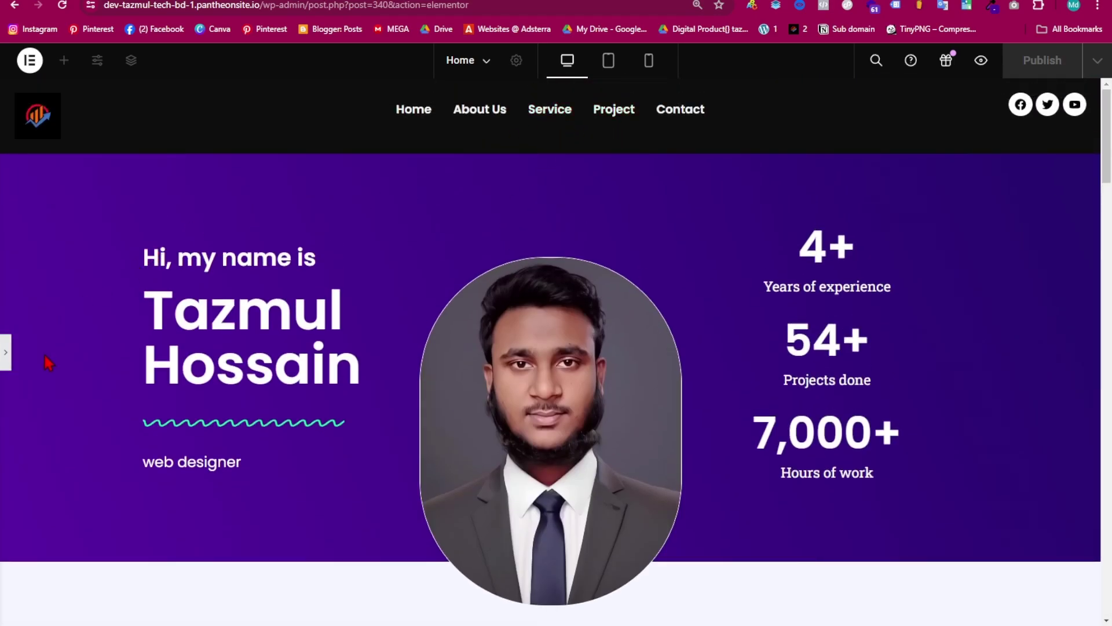
scroll(503, 407, down, 20)
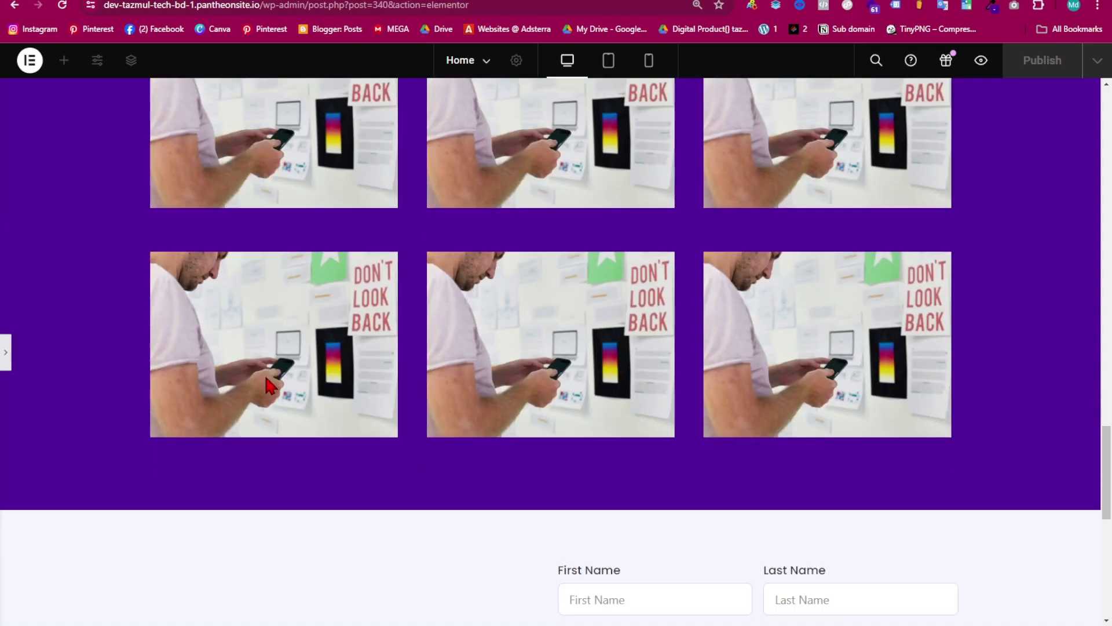
scroll(360, 330, up, 20)
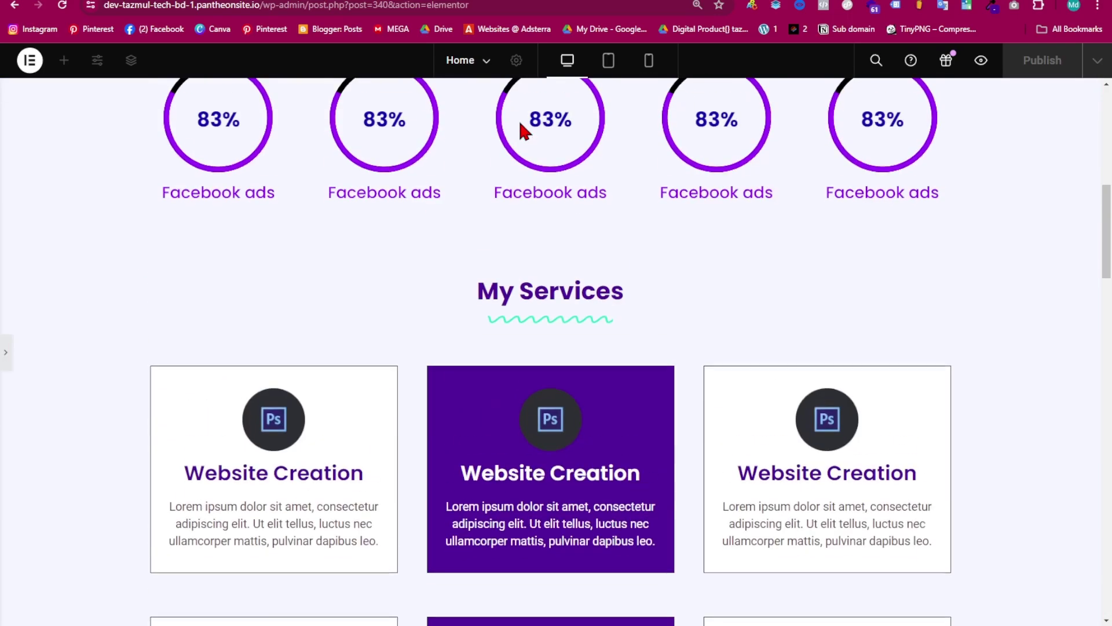
scroll(611, 214, down, 20)
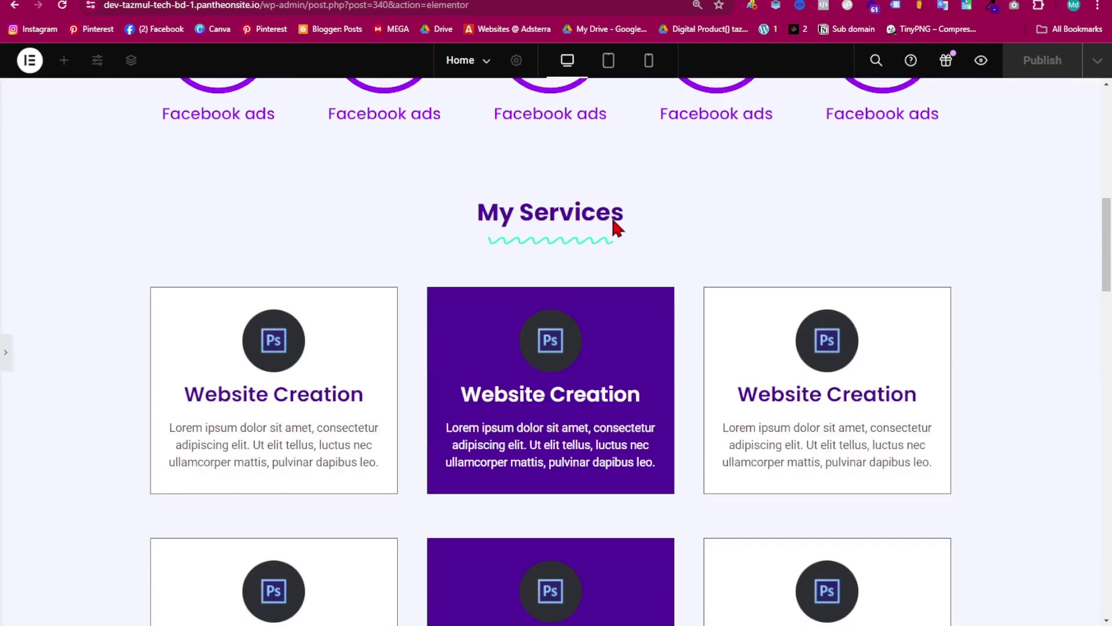
scroll(585, 428, up, 20)
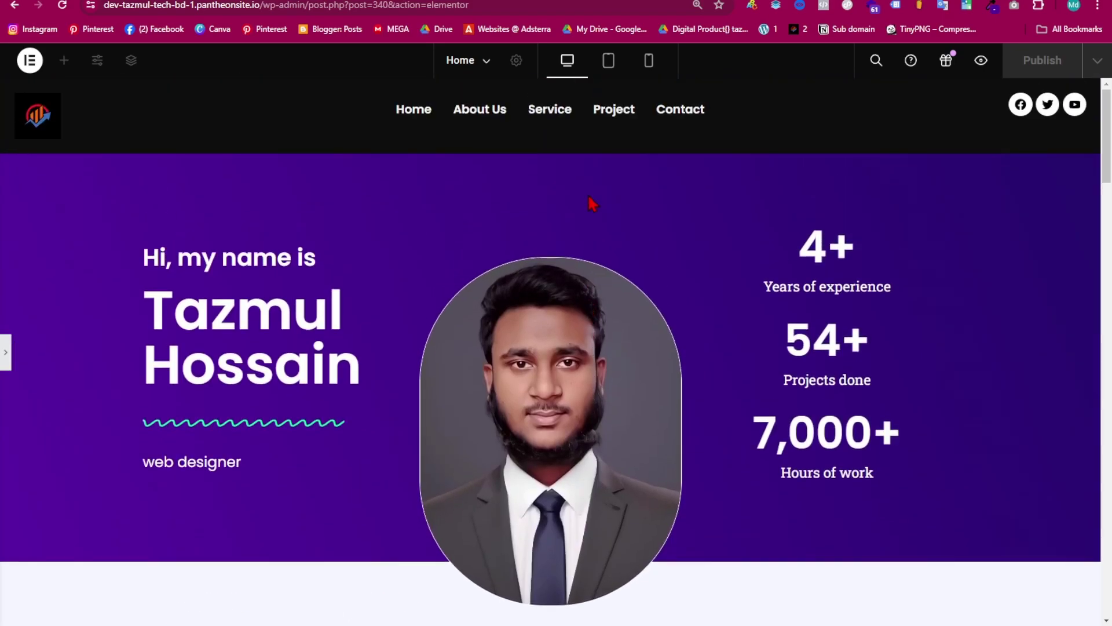
click(6, 351)
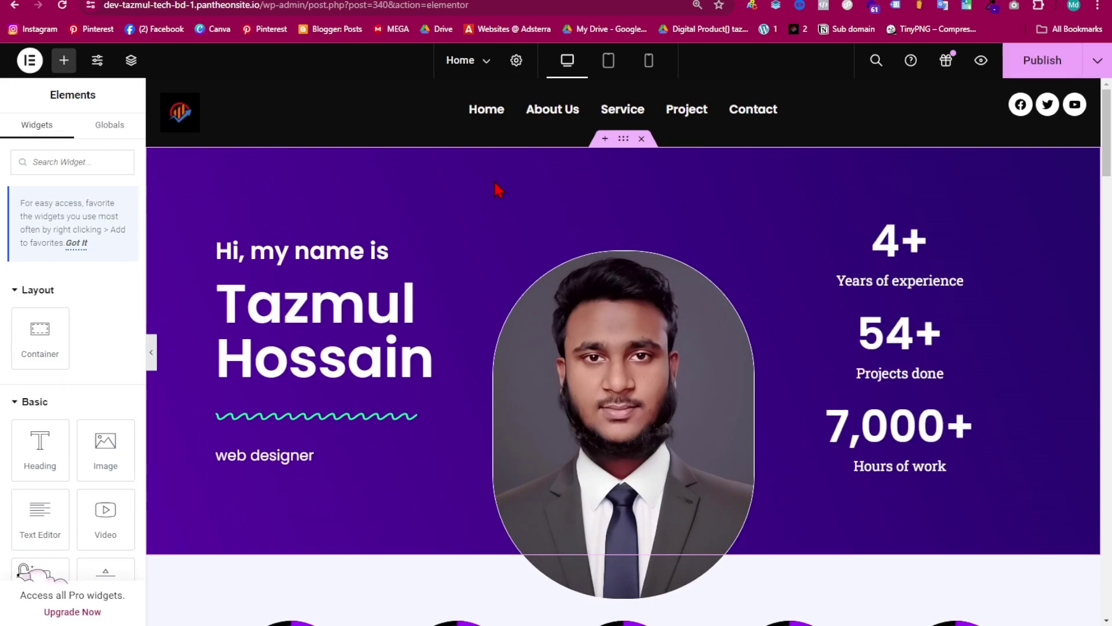
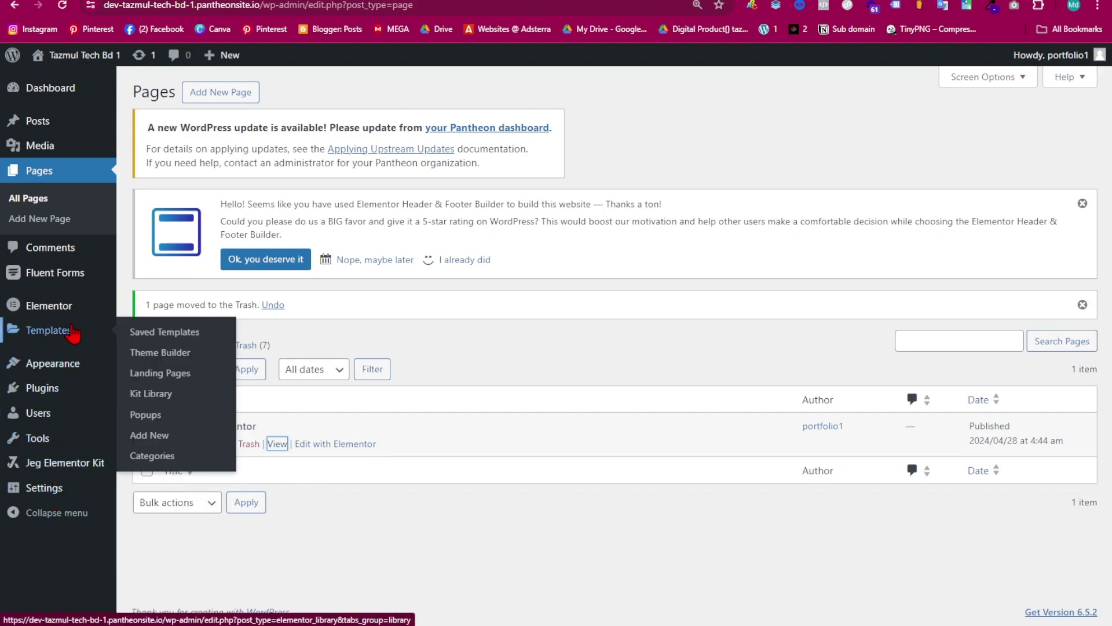
- Turn on Sticky Header Effects for the Header template's container in Elementor
mouse_move(55, 363)
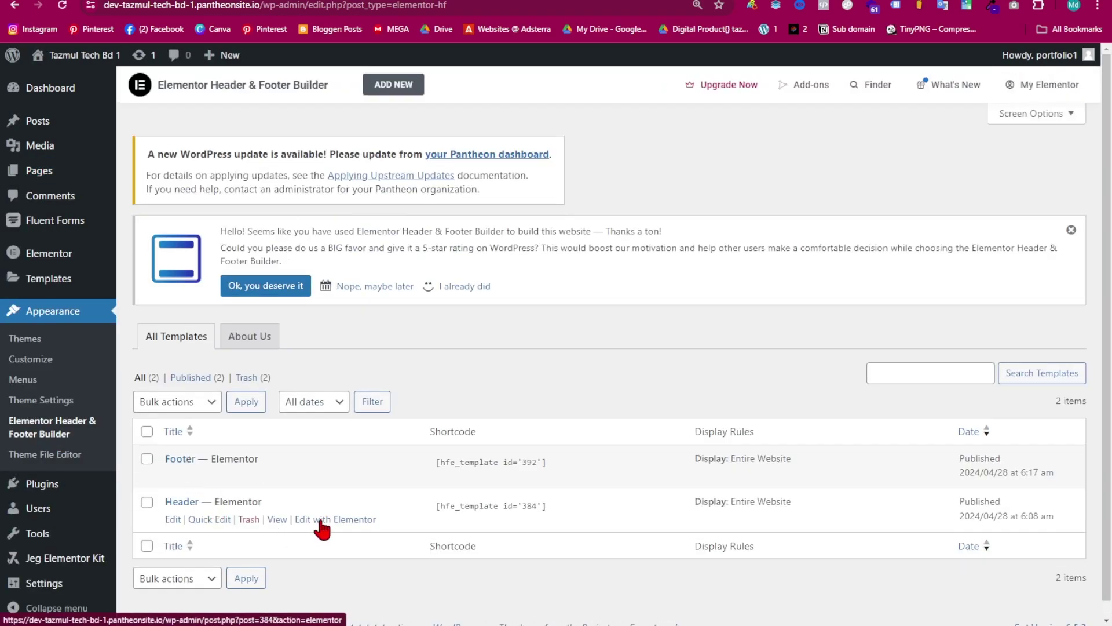
click(320, 520)
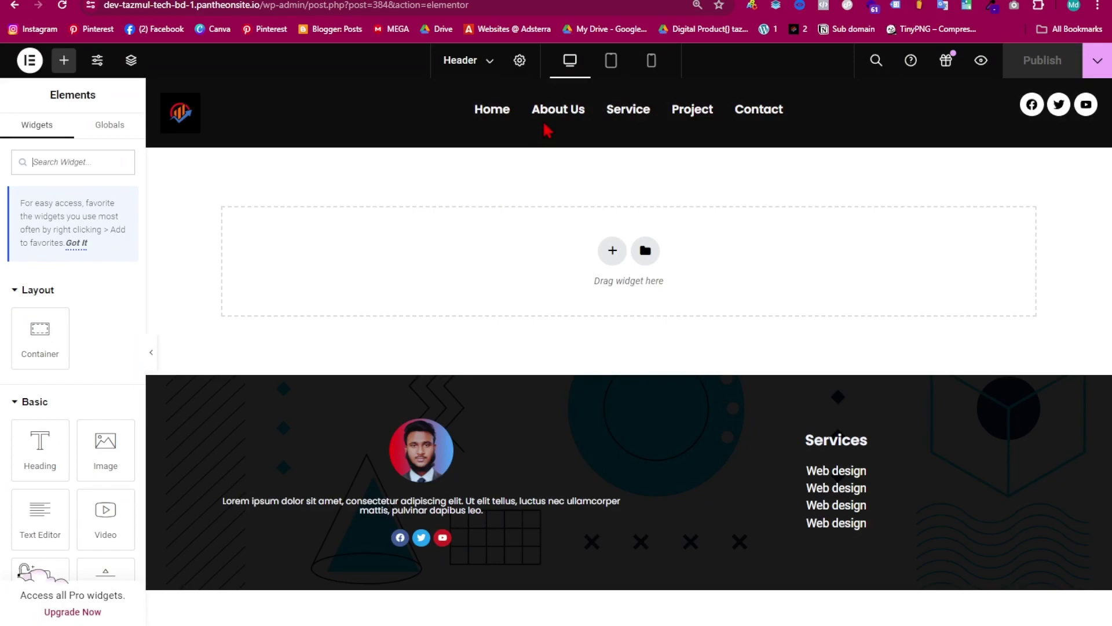
click(585, 108)
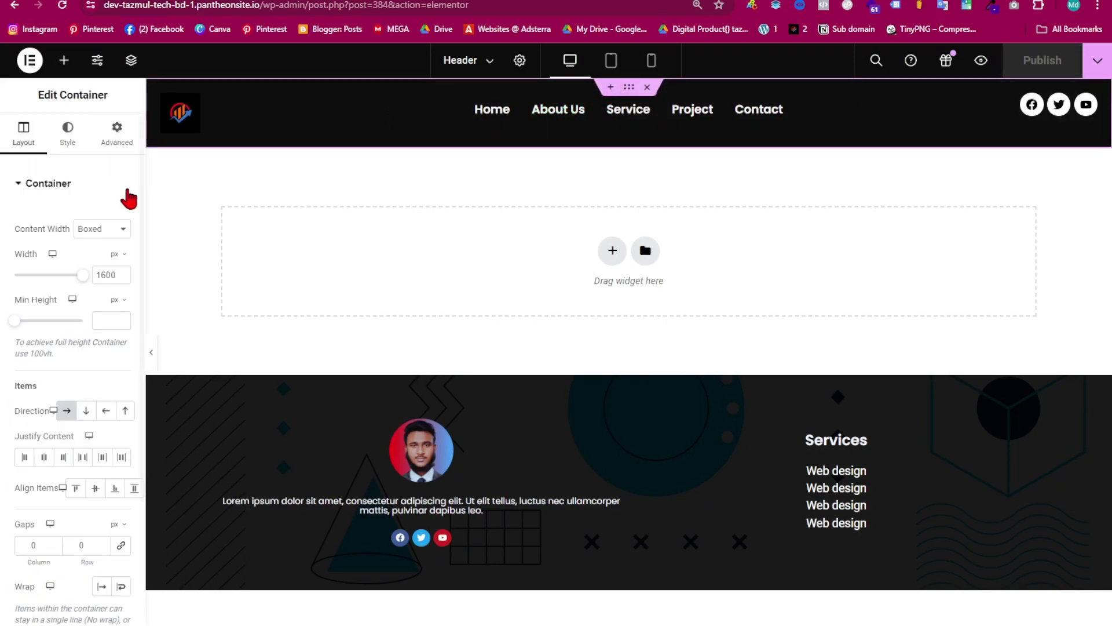
click(115, 139)
scroll(53, 589, down, 7)
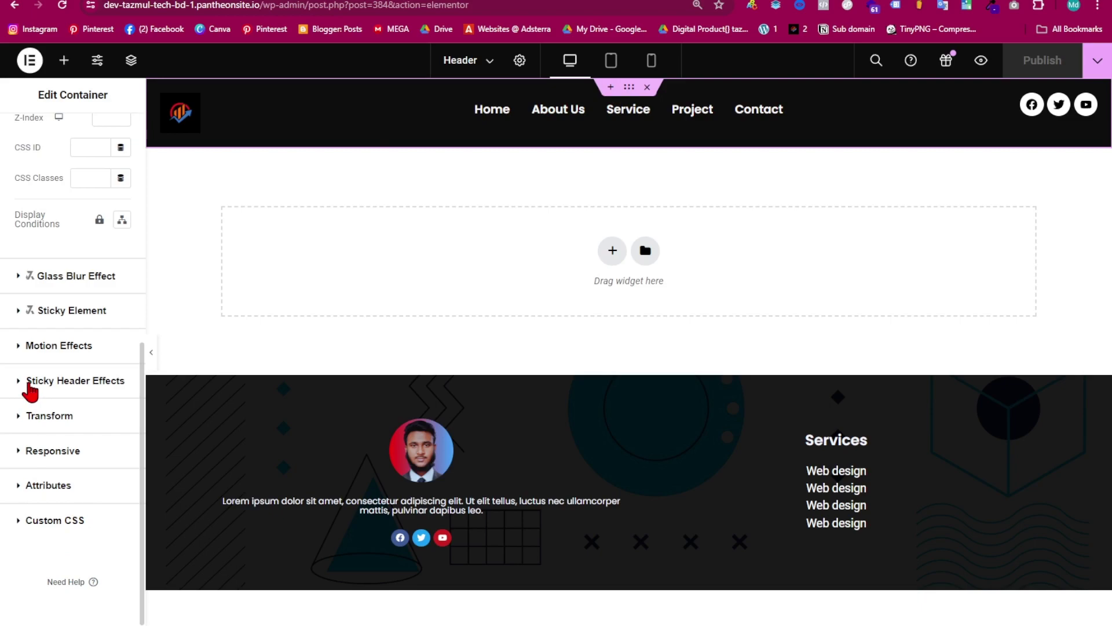
click(24, 381)
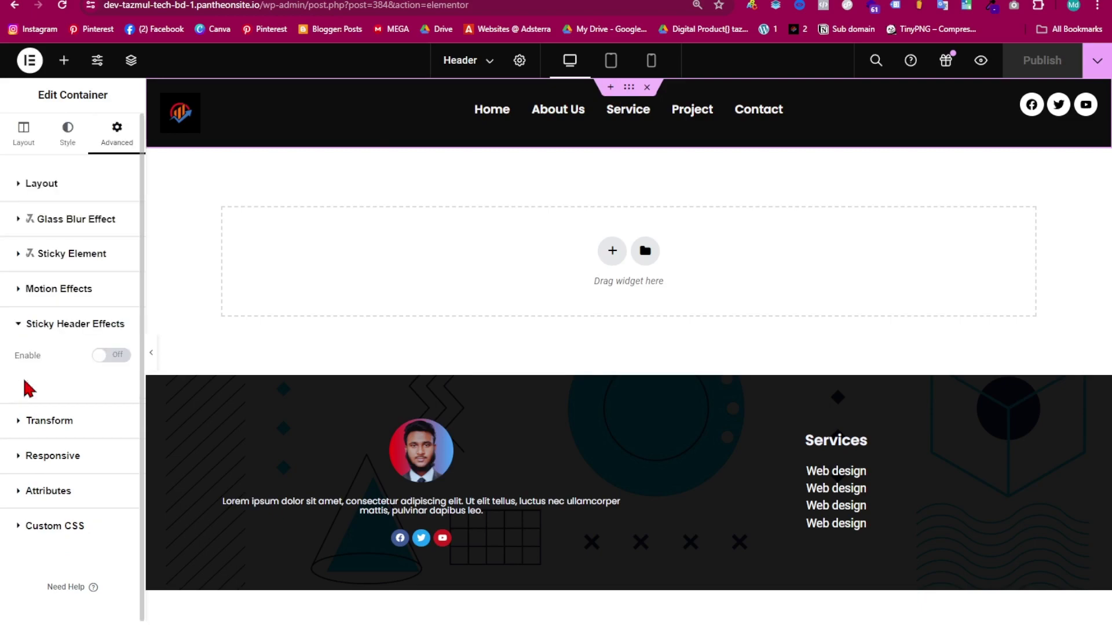
click(108, 355)
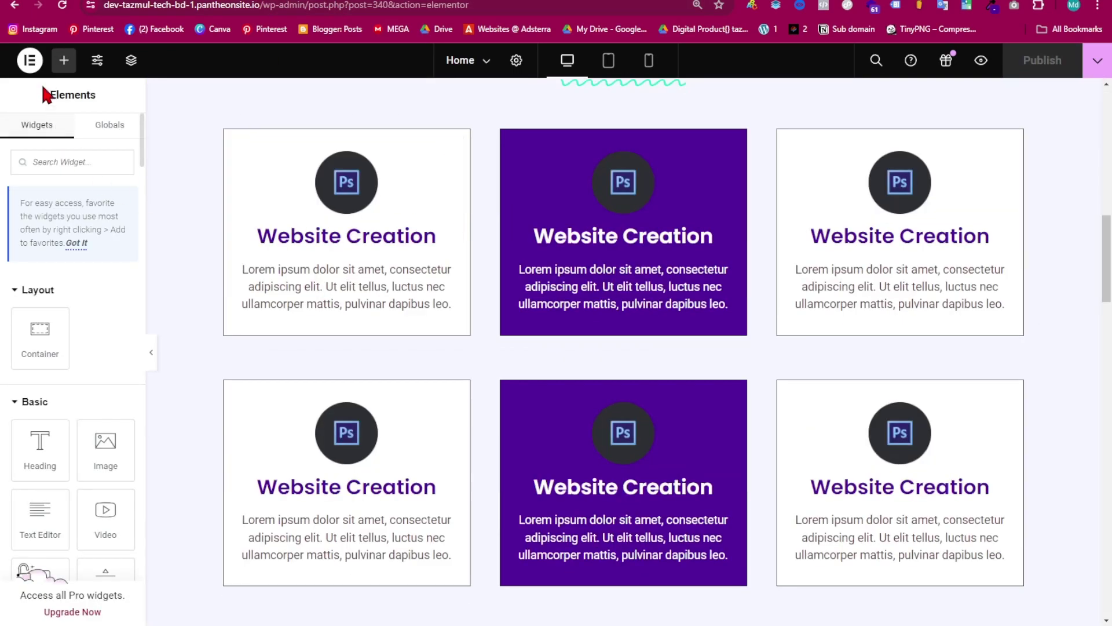
- Reload the Home page in Elementor and scroll it to confirm the header stays pinned
click(62, 7)
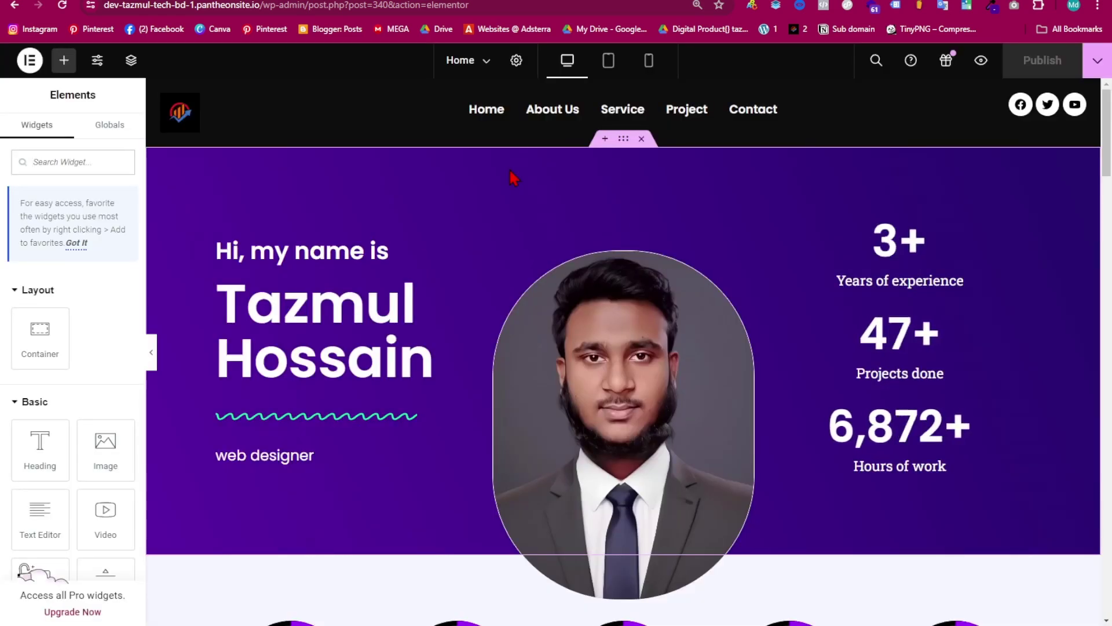
scroll(515, 222, down, 5)
scroll(518, 235, up, 5)
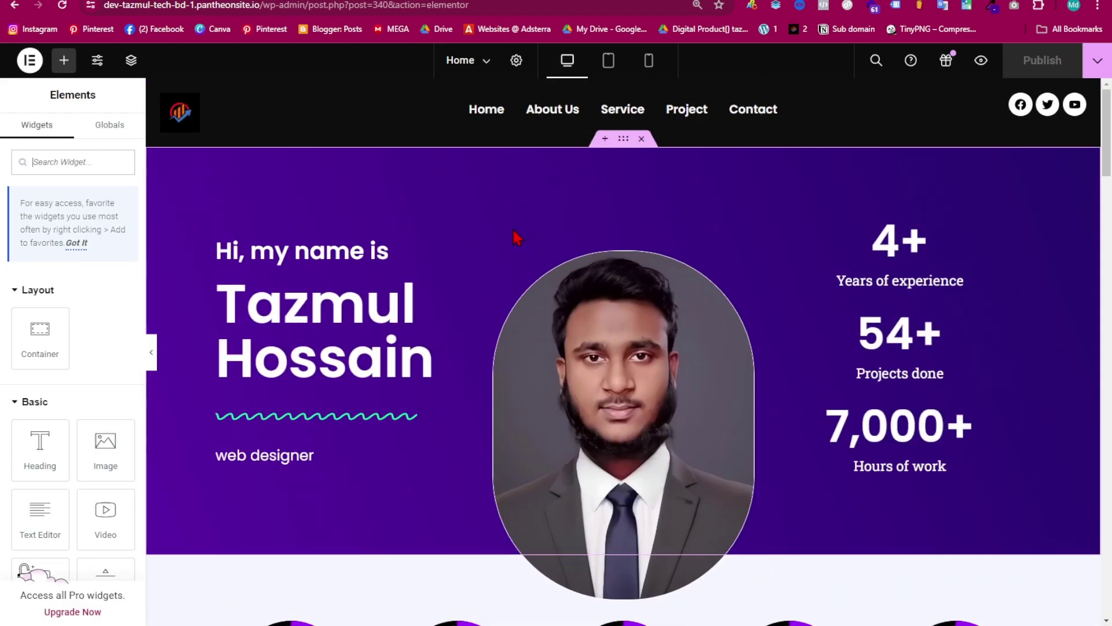
scroll(517, 238, down, 15)
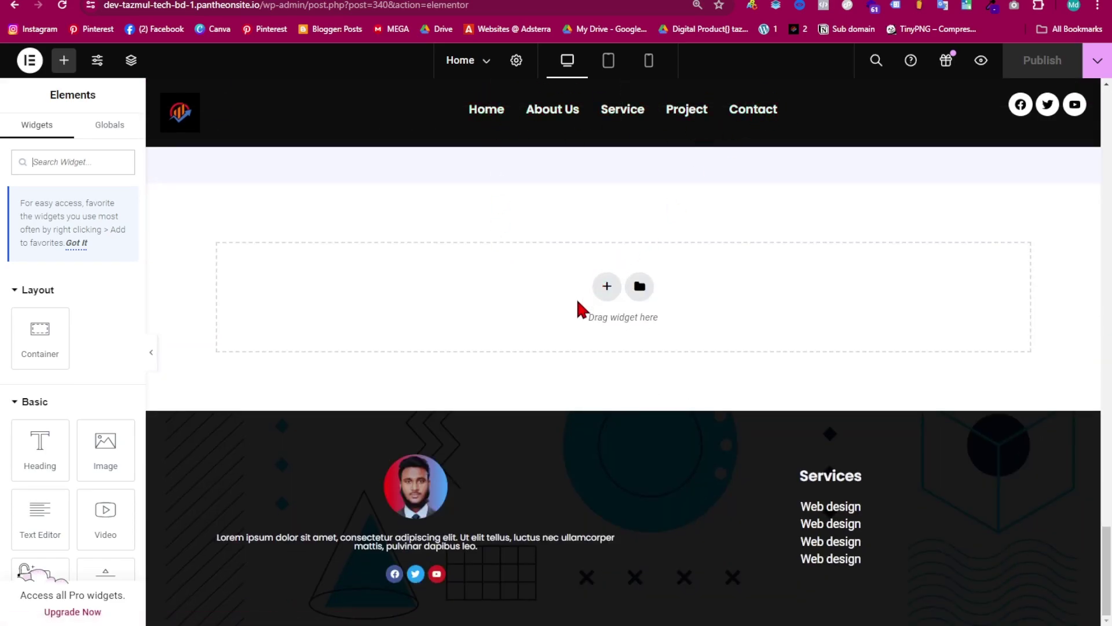
scroll(550, 294, up, 15)
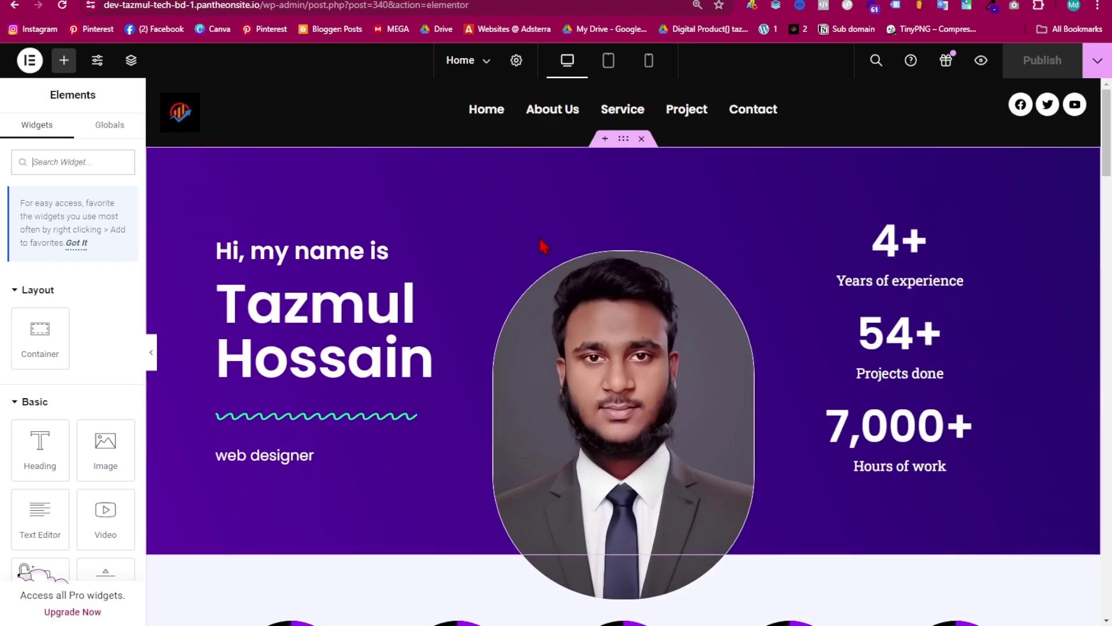
scroll(541, 244, down, 15)
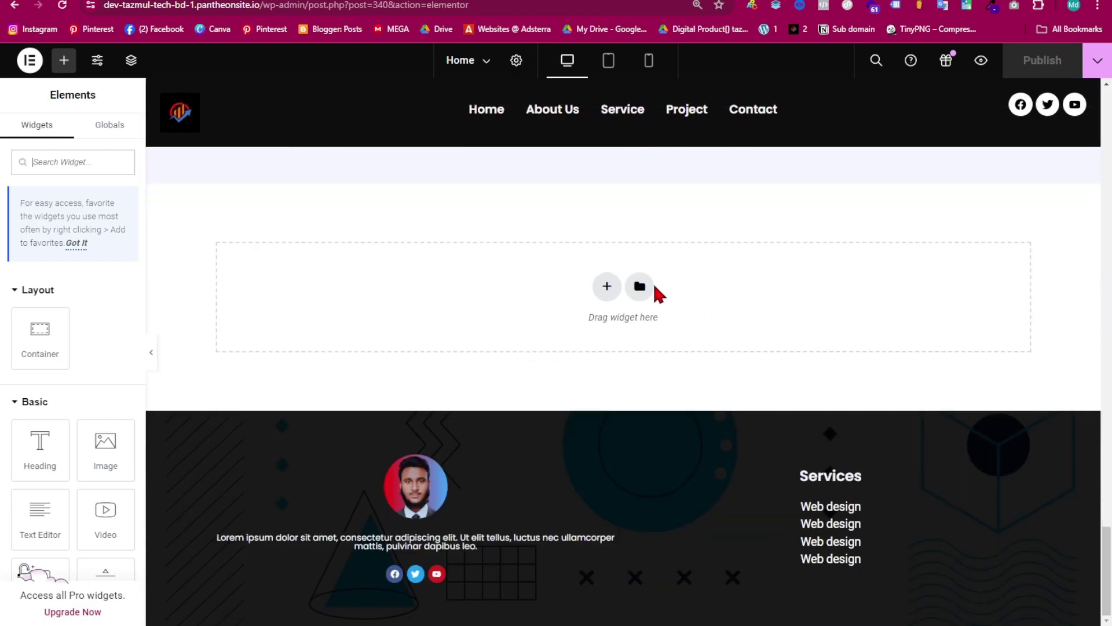
scroll(529, 311, up, 10)
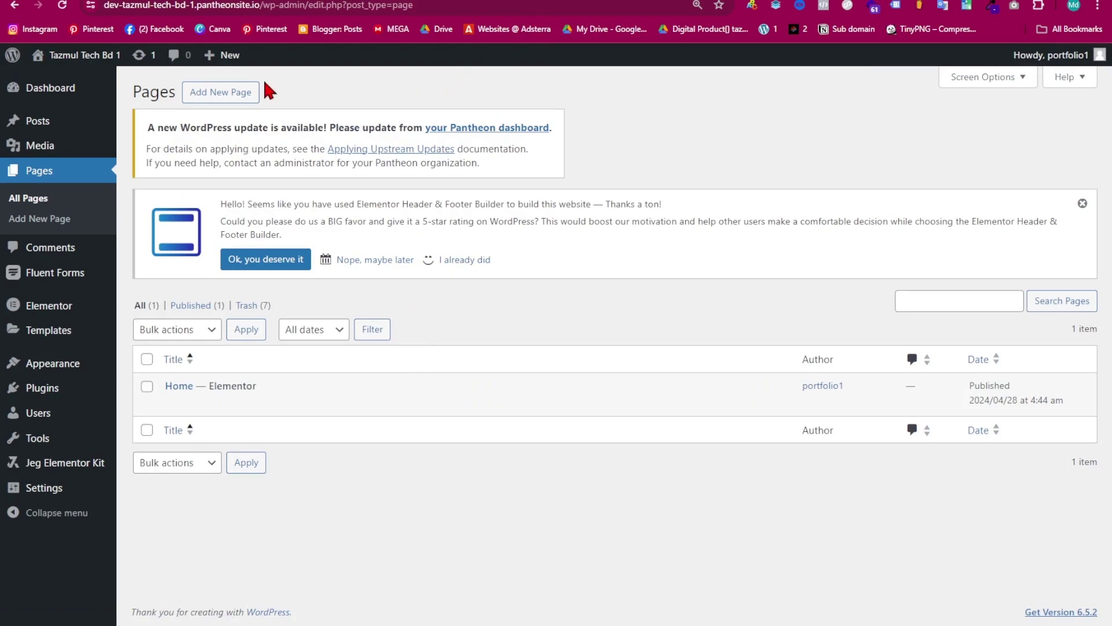
- Open the live site in a new tab to view the Archives page, then close it
right_click(67, 51)
click(137, 65)
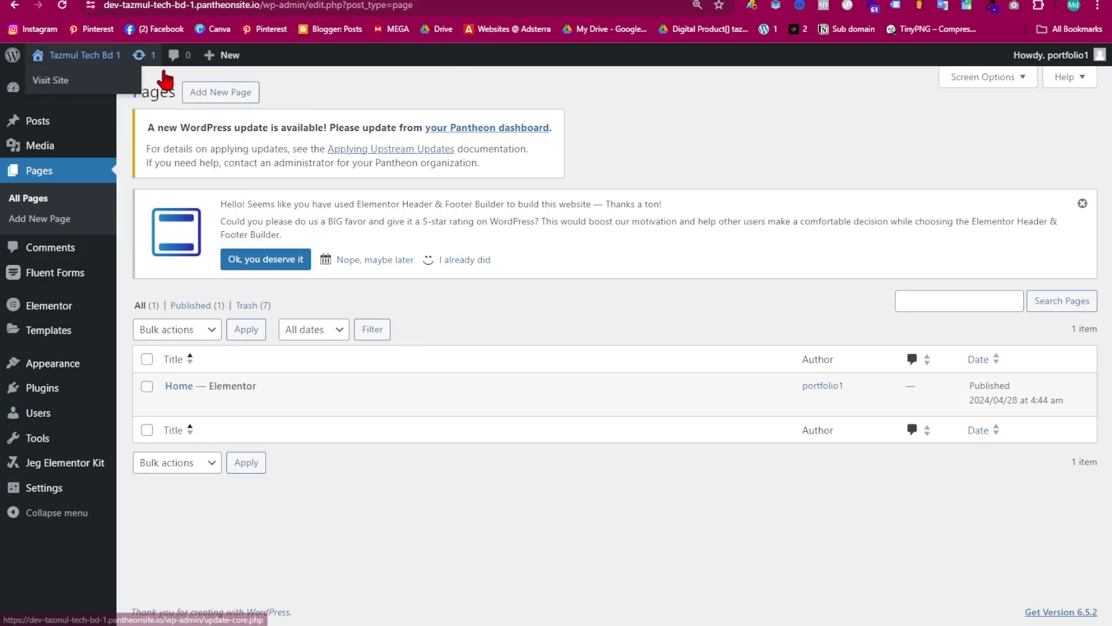
click(614, 0)
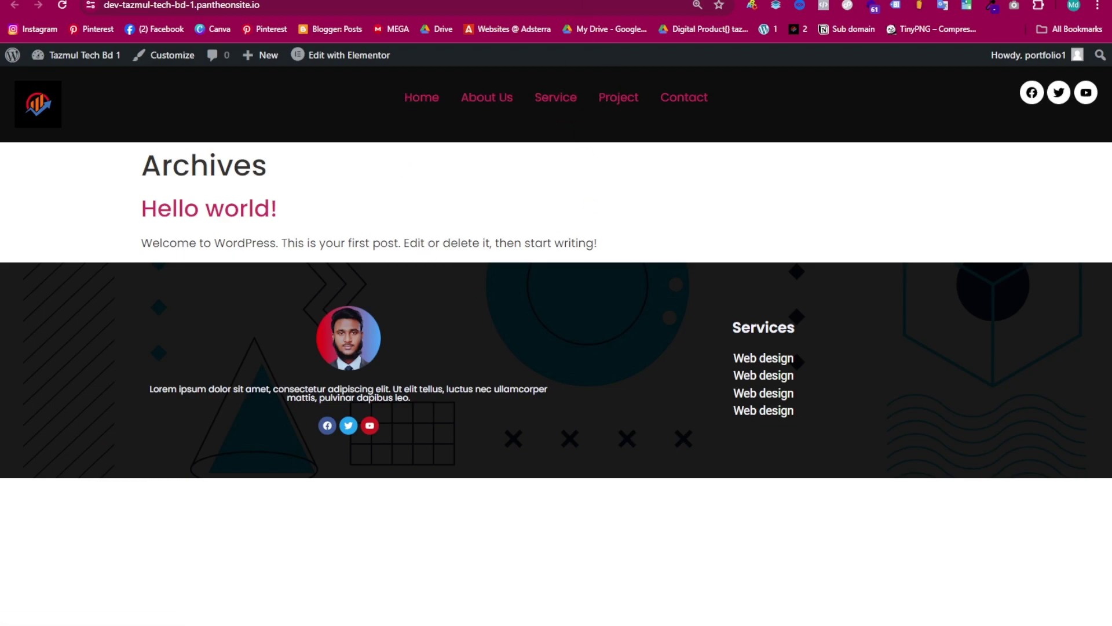
key(ctrl+w)
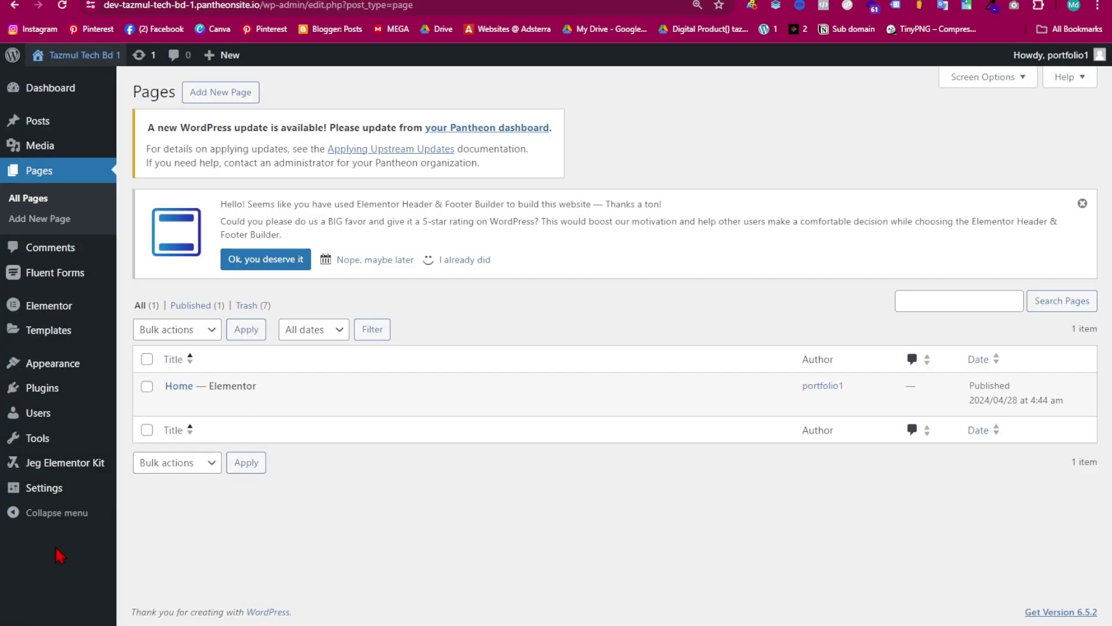
- In Reading Settings, make the homepage a static page set to Home and save
mouse_move(54, 488)
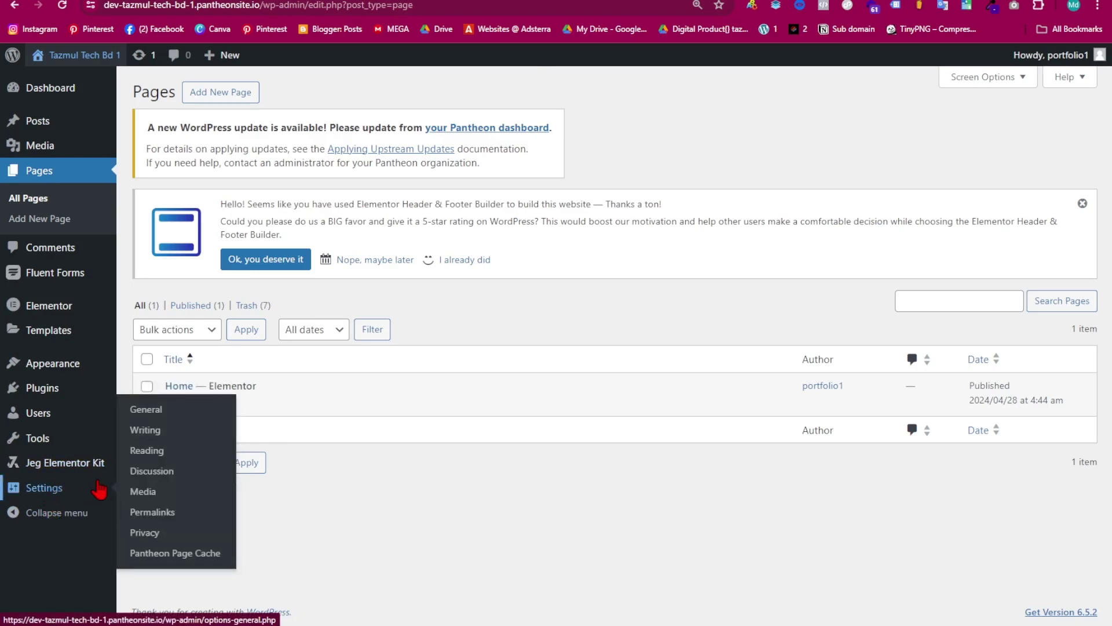
click(155, 451)
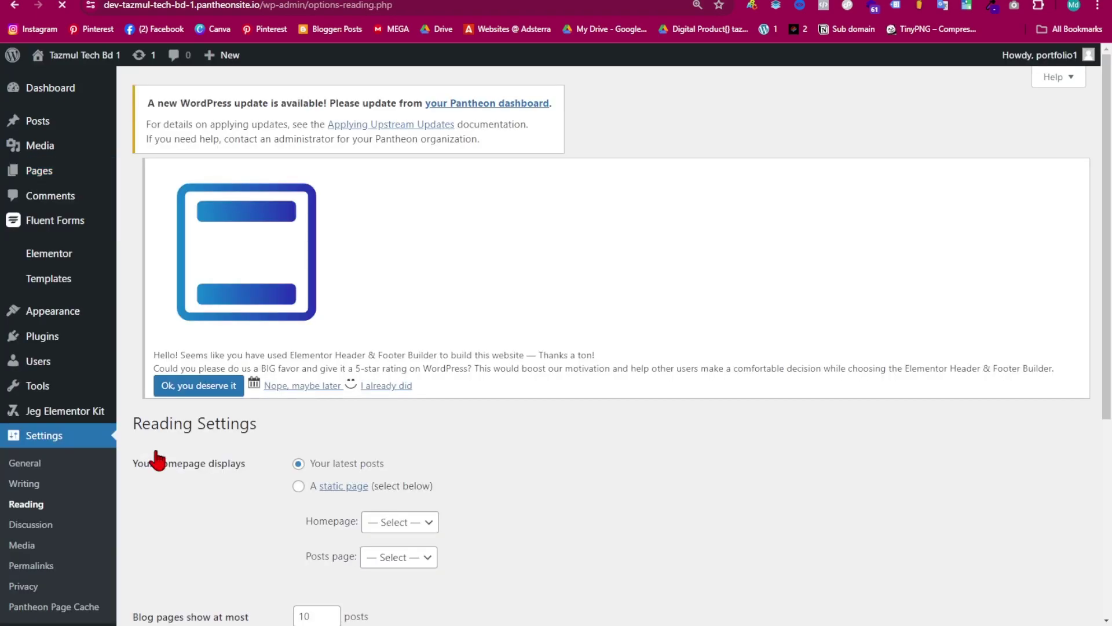
click(299, 335)
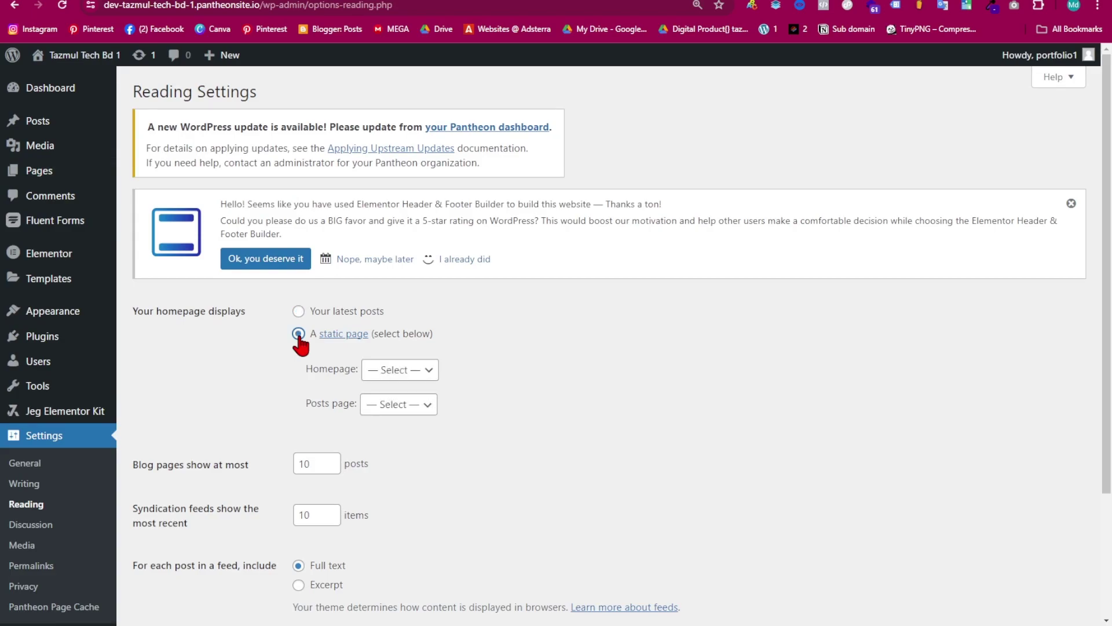
click(427, 382)
click(399, 405)
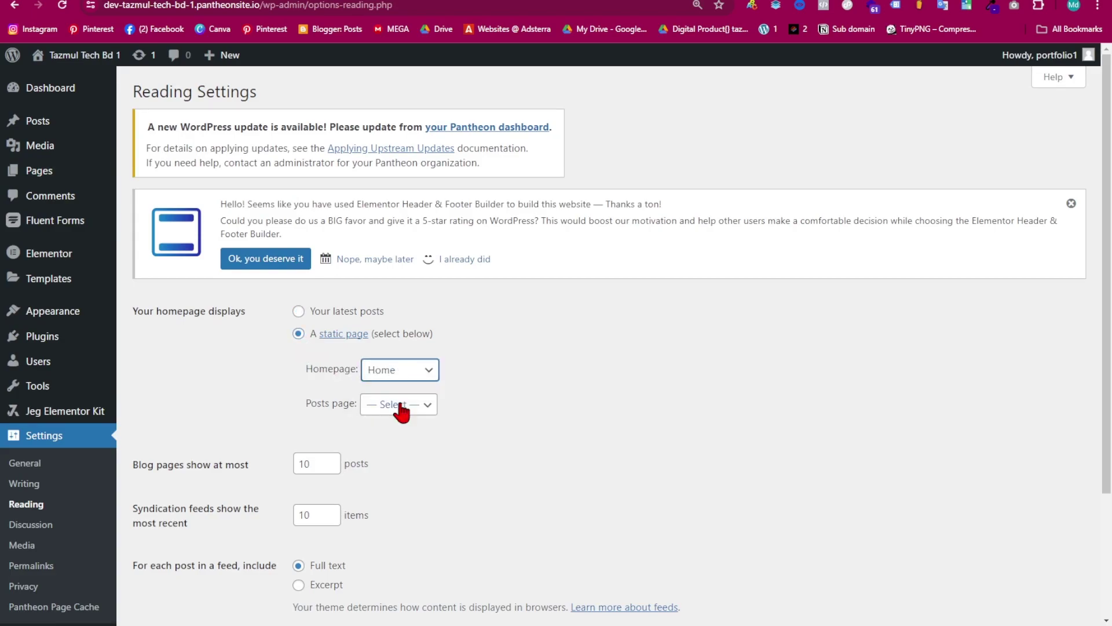
scroll(270, 553, down, 3)
click(176, 557)
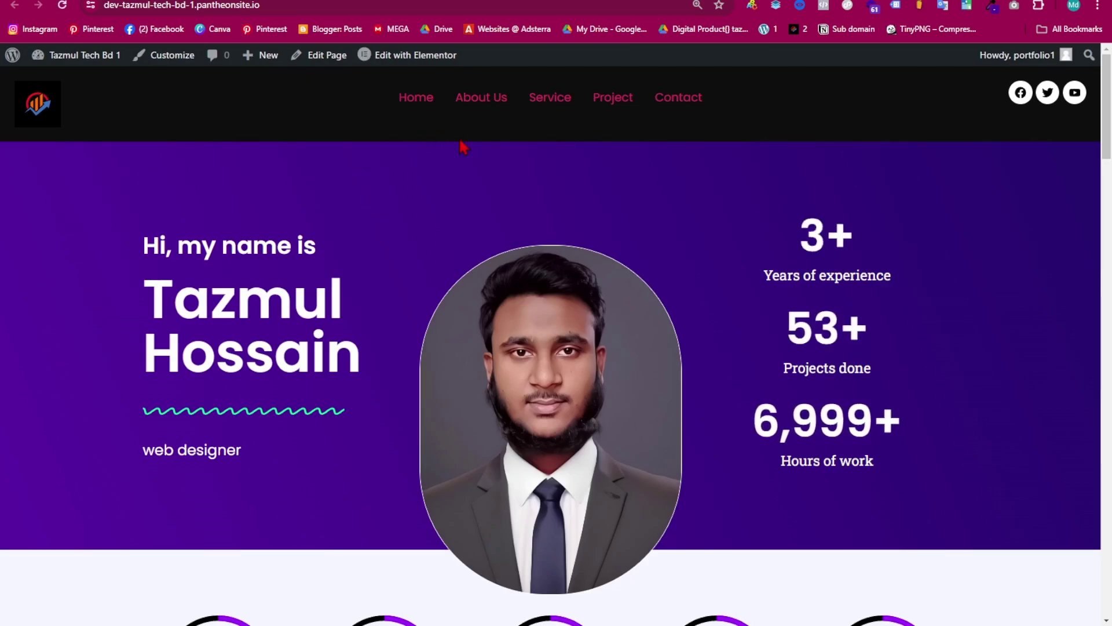
scroll(584, 256, down, 15)
scroll(559, 389, up, 15)
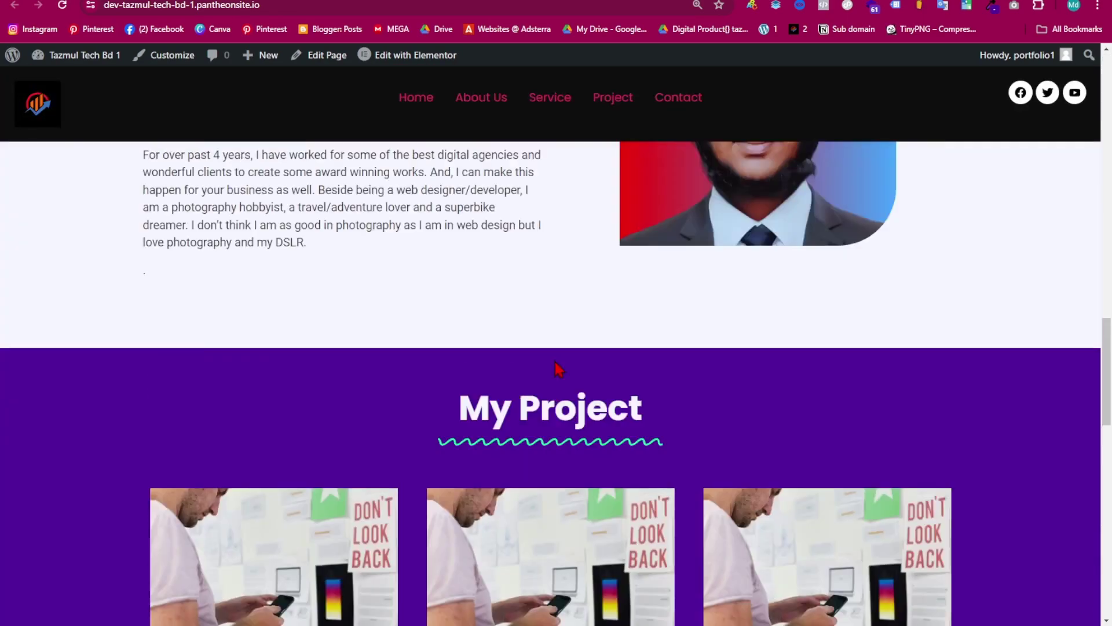
scroll(571, 366, down, 20)
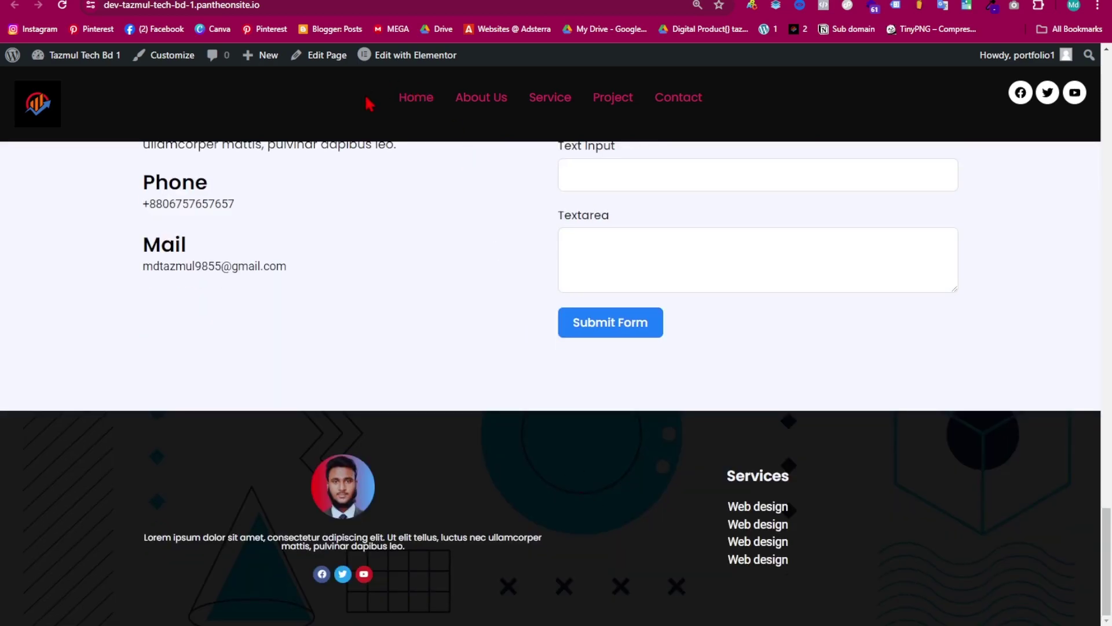
scroll(580, 406, up, 20)
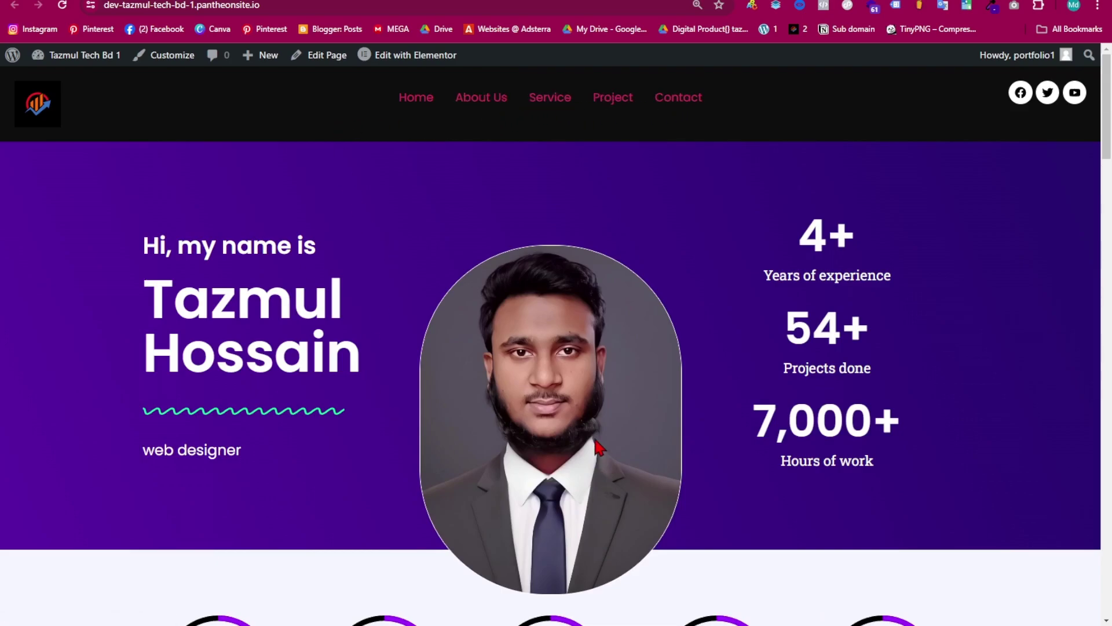
scroll(589, 454, down, 20)
scroll(502, 498, up, 12)
scroll(405, 335, up, 10)
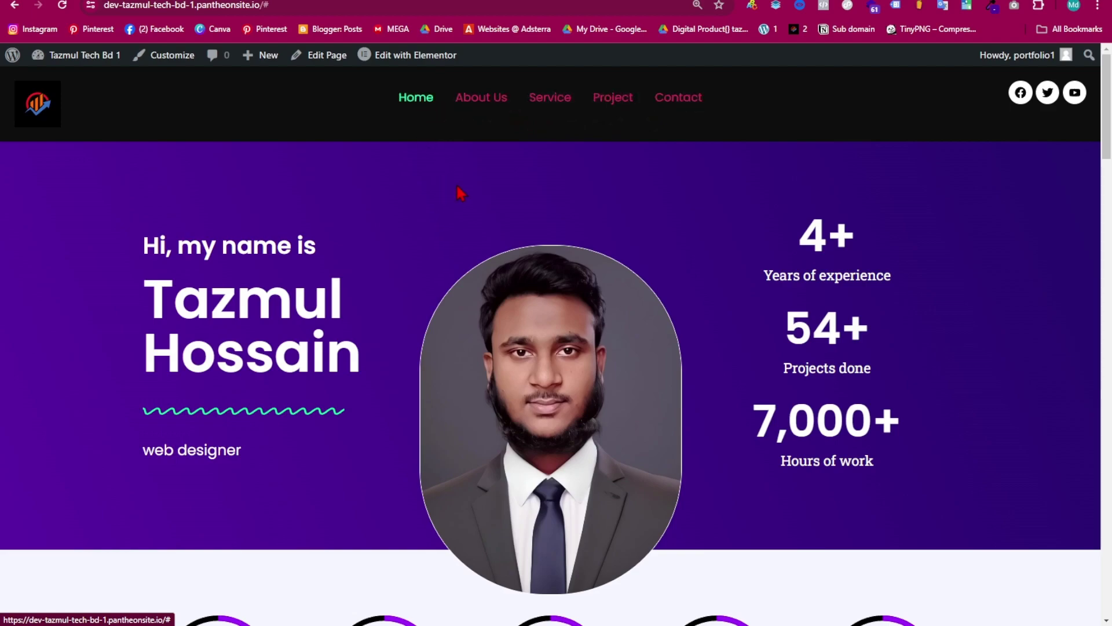
scroll(540, 177, down, 10)
scroll(540, 176, up, 10)
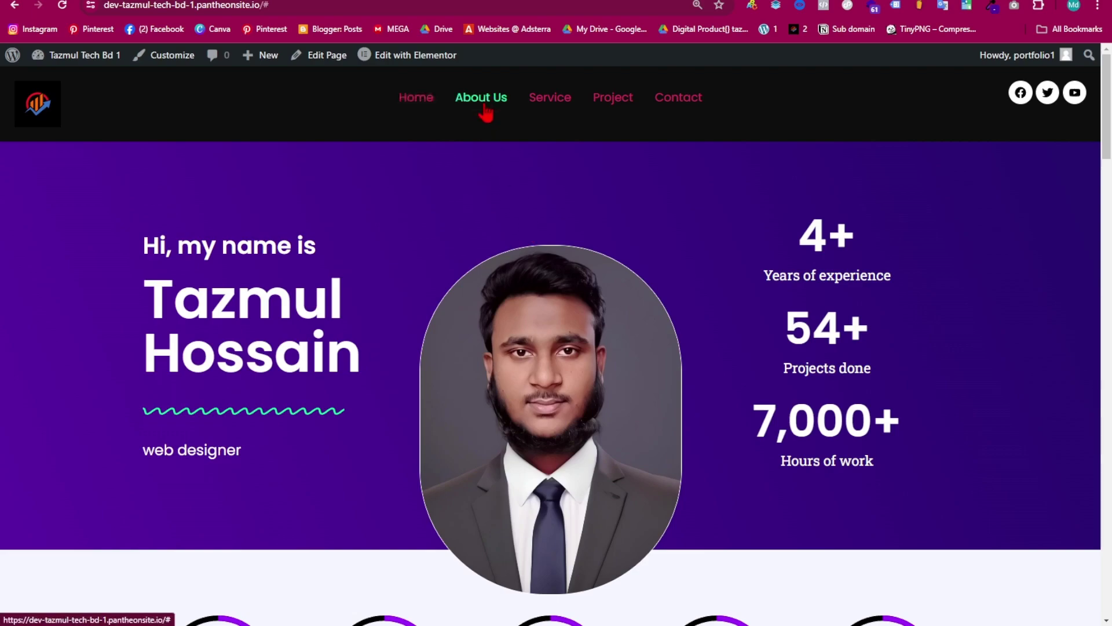
scroll(521, 278, down, 20)
scroll(494, 355, up, 8)
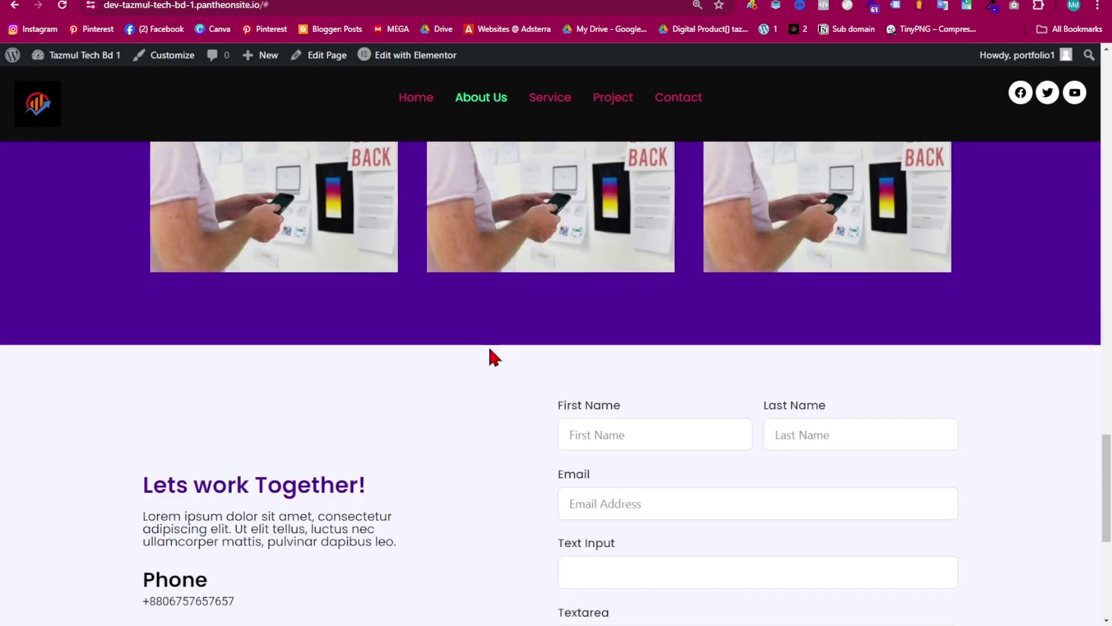
scroll(384, 375, up, 10)
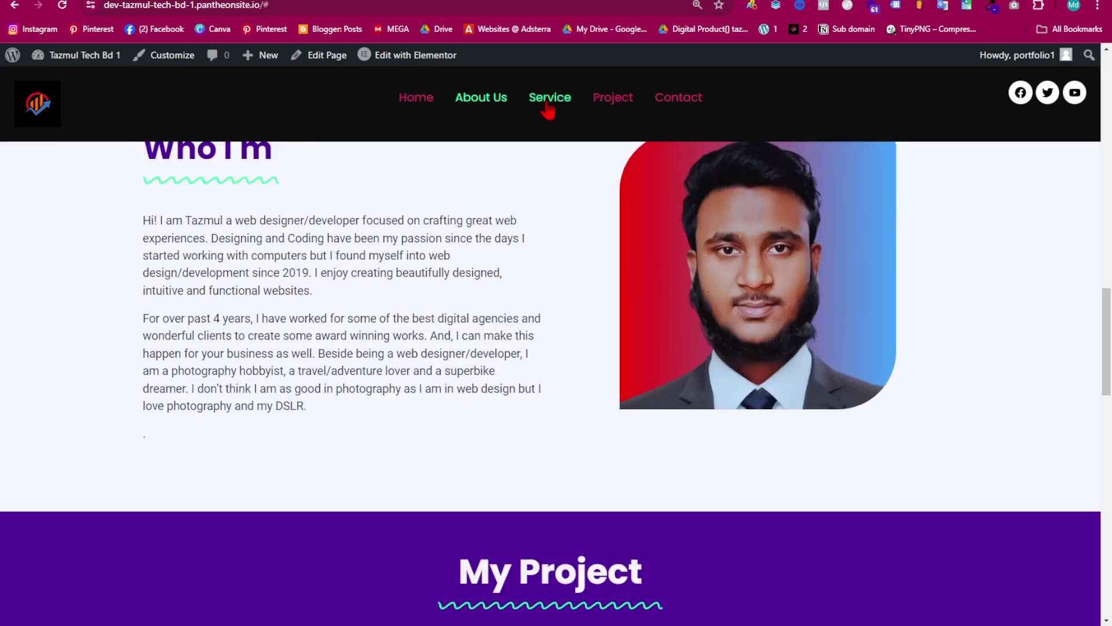
click(548, 107)
scroll(489, 355, down, 15)
scroll(536, 302, up, 7)
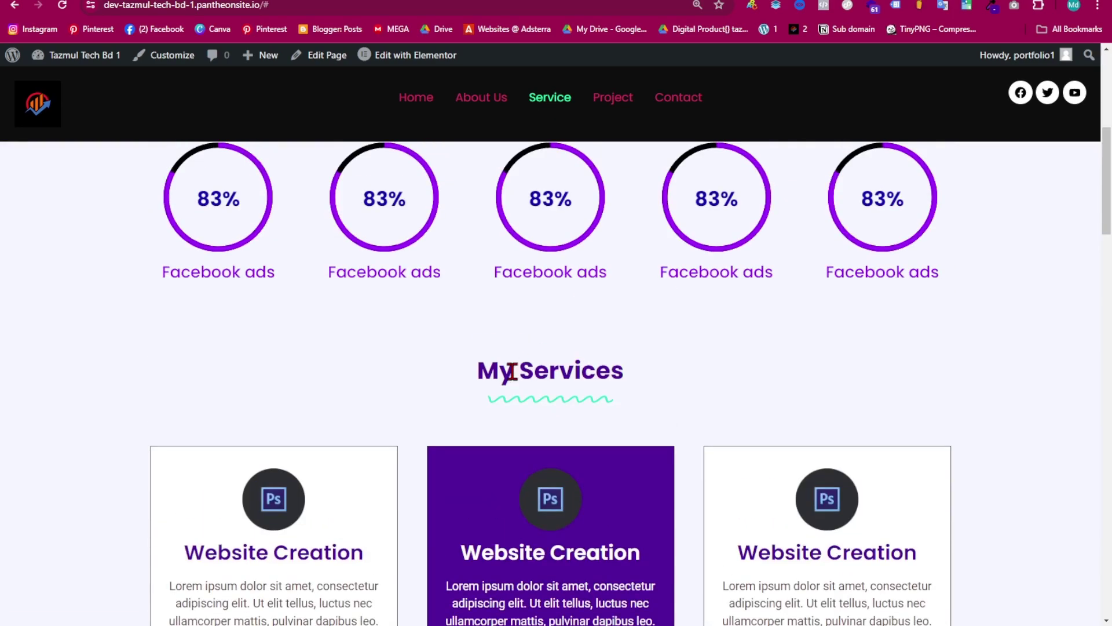
click(616, 110)
scroll(618, 345, down, 20)
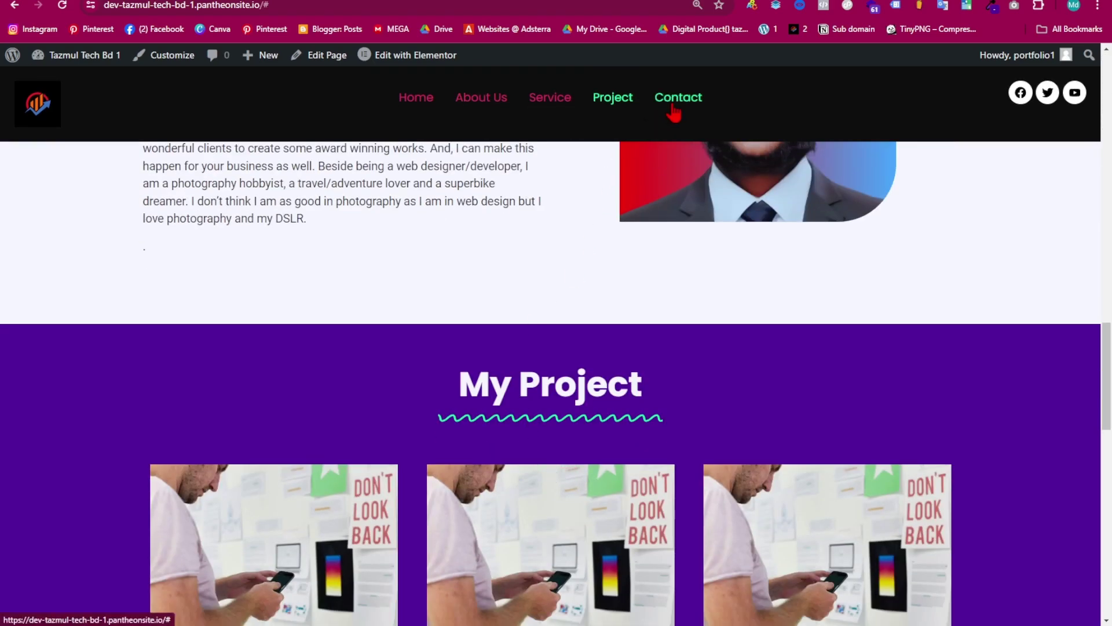
click(670, 110)
scroll(580, 405, down, 10)
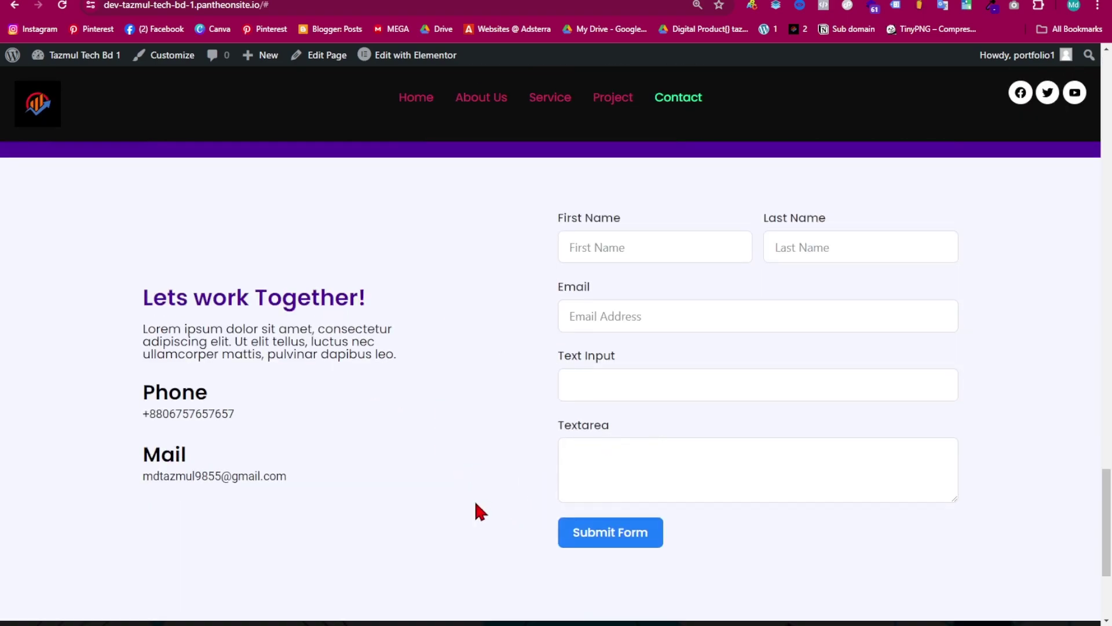
scroll(485, 512, up, 15)
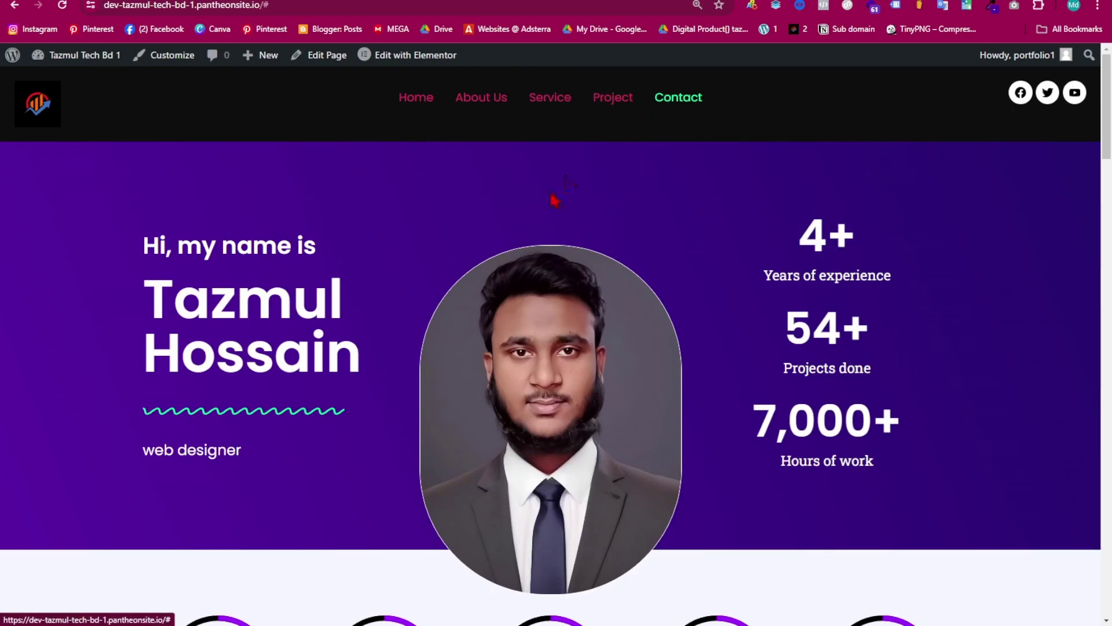
mouse_move(414, 55)
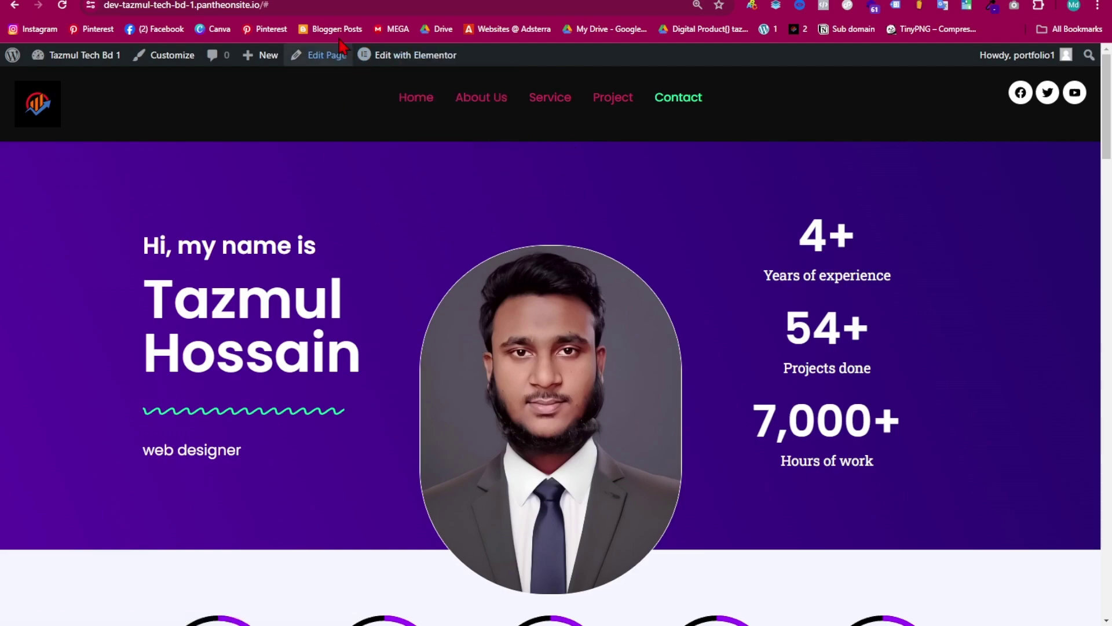
- Give the Home page's hero container the CSS ID 'home' in Elementor
click(422, 65)
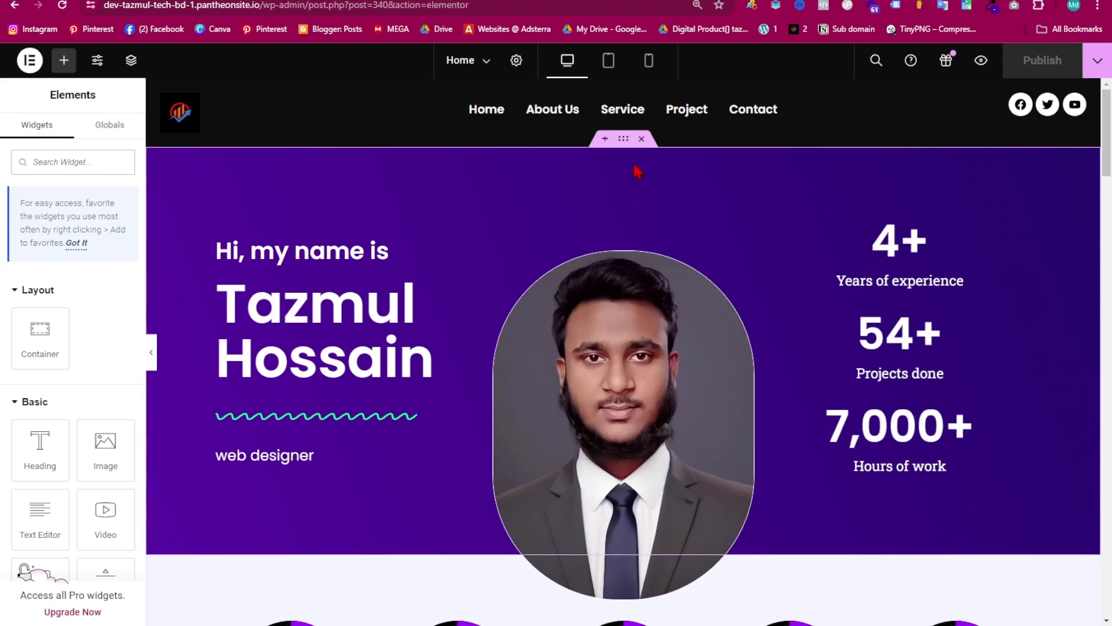
click(623, 149)
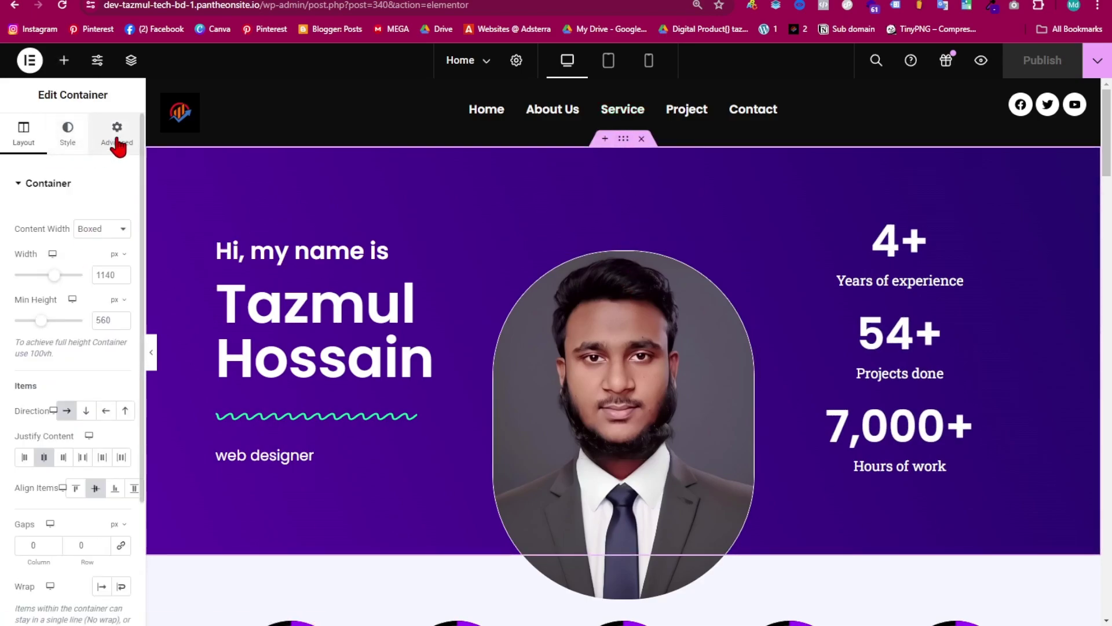
click(117, 145)
scroll(58, 399, down, 5)
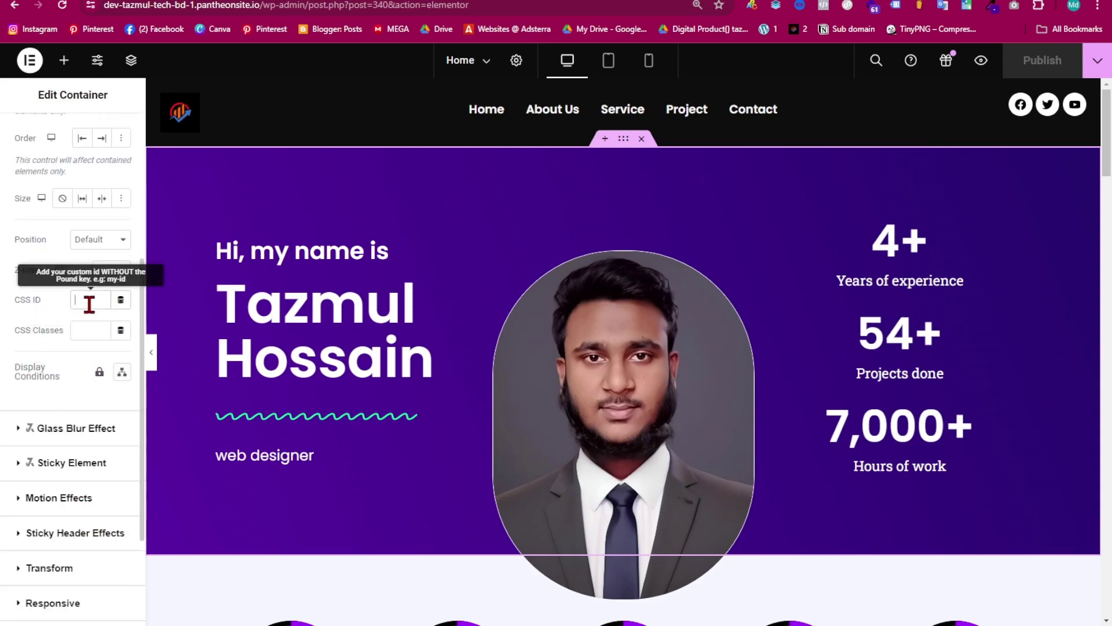
text(home)
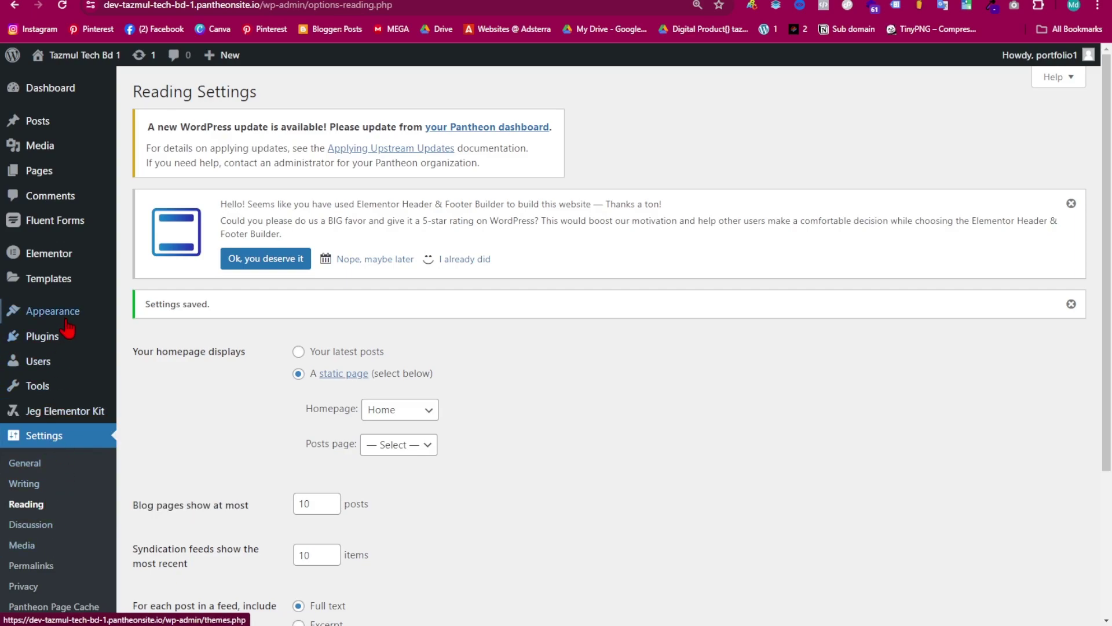
- In Appearance > Menus, set the Home item's custom link URL to #home
mouse_move(66, 316)
click(177, 359)
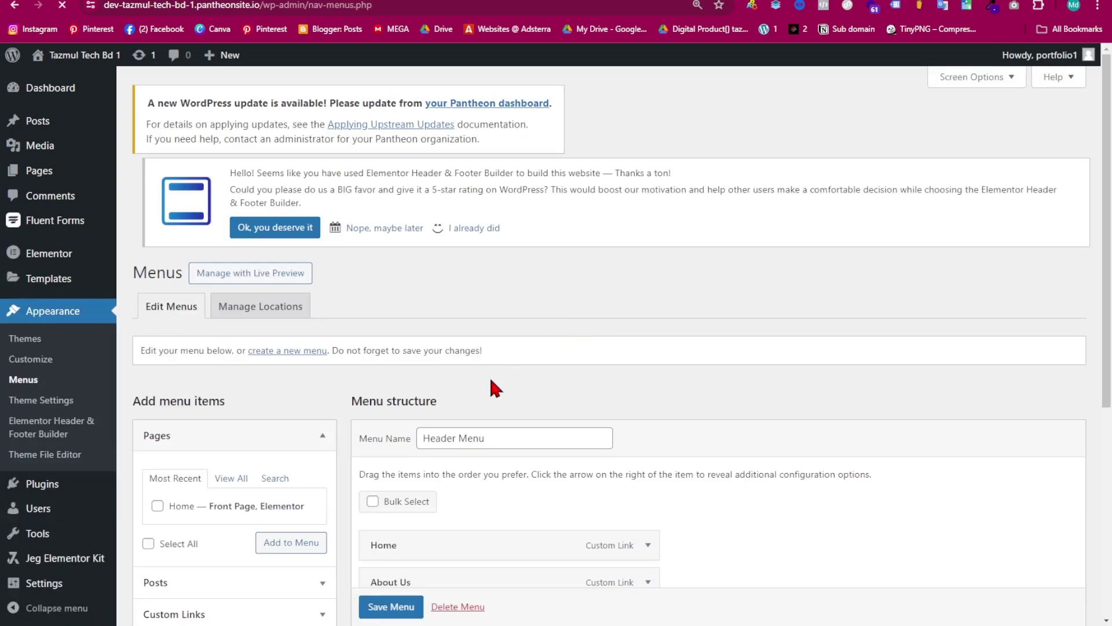
scroll(489, 385, down, 5)
click(642, 205)
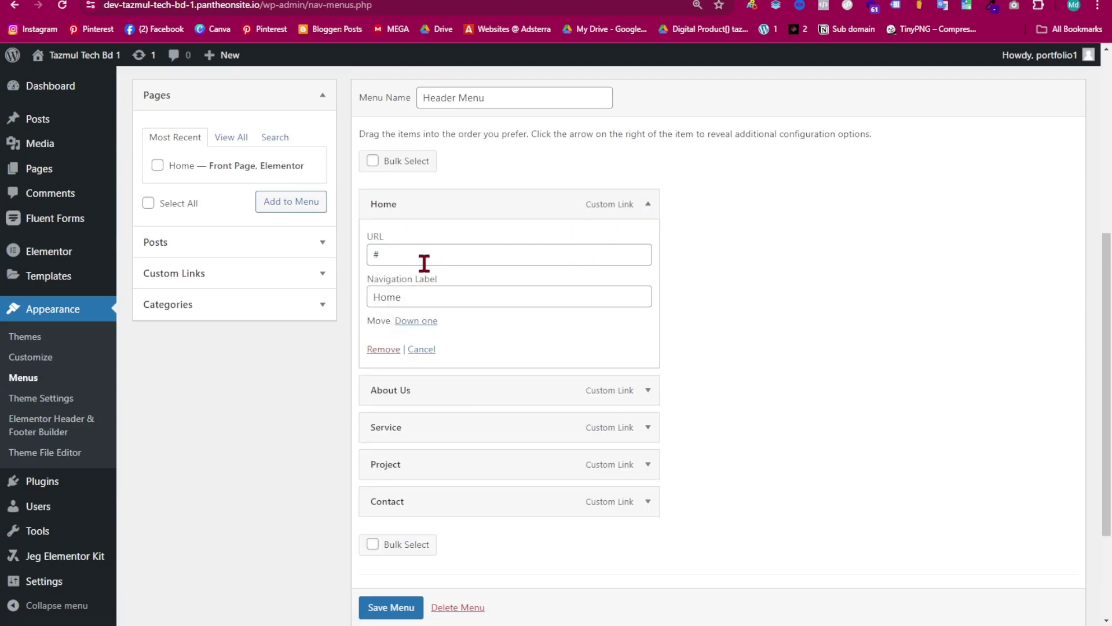
click(398, 251)
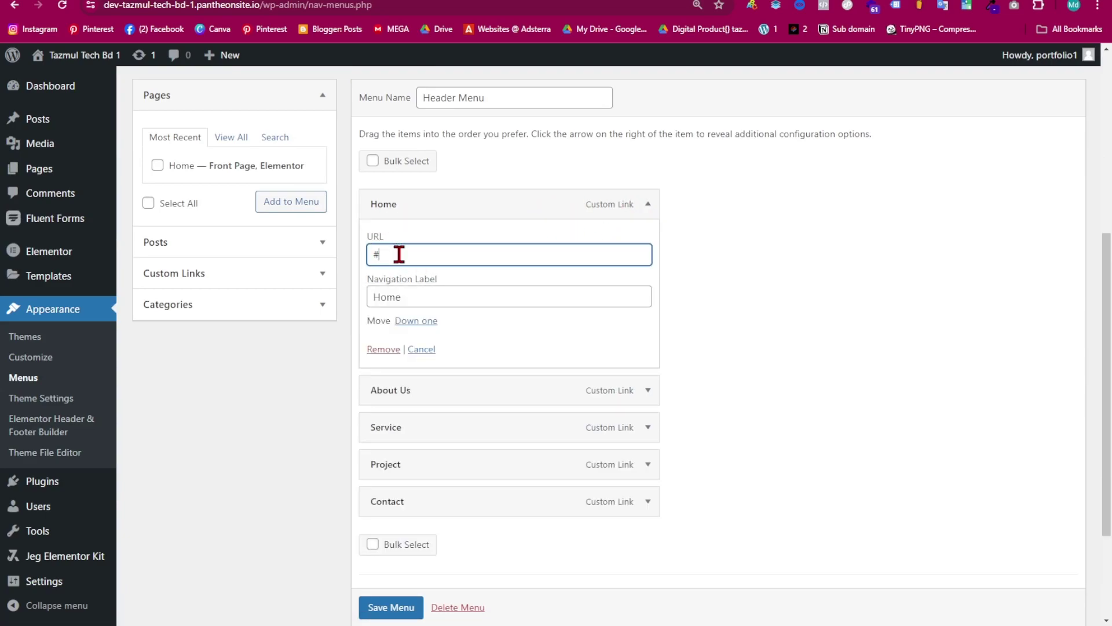
text(home)
- Prefix the Home URL with the site address copied from the address bar, then expand About Us
click(266, 6)
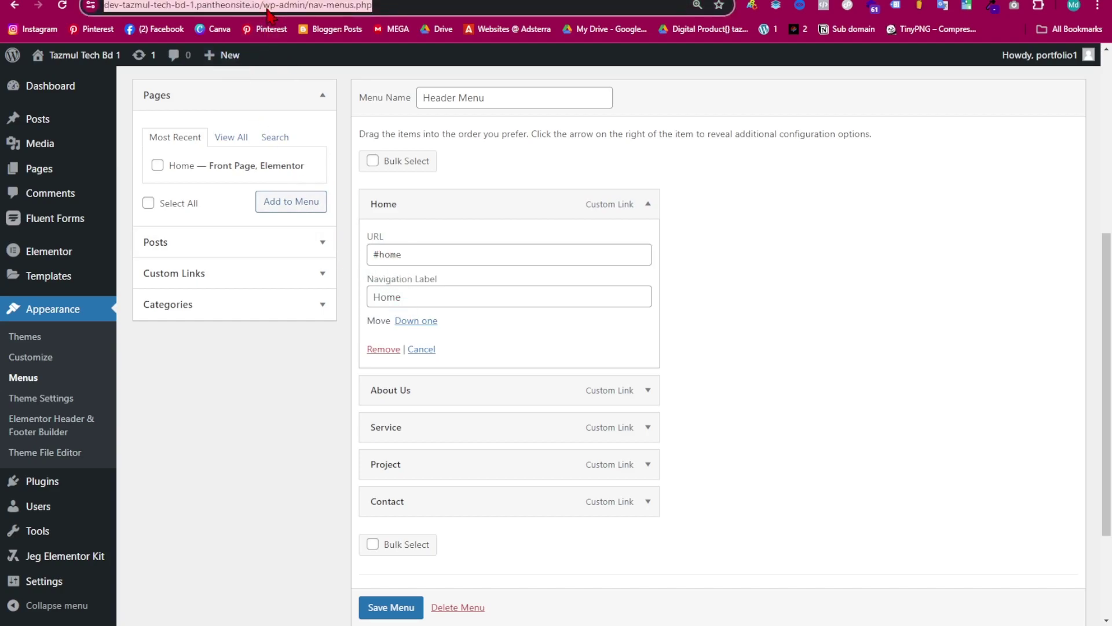
drag(294, 7, 87, 14)
key(ctrl+c)
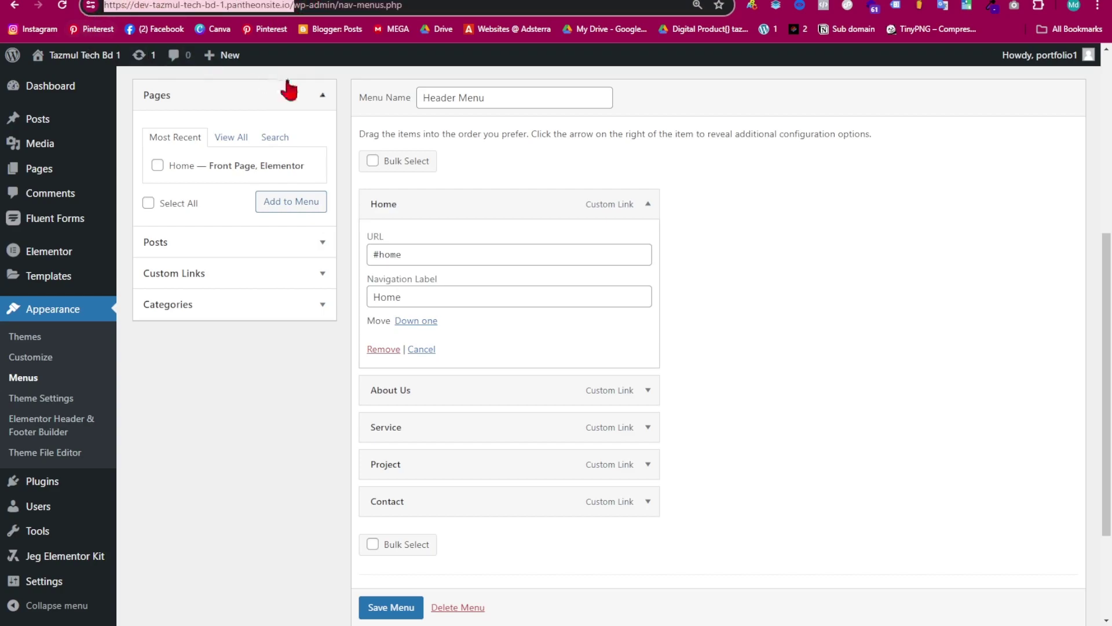
click(375, 255)
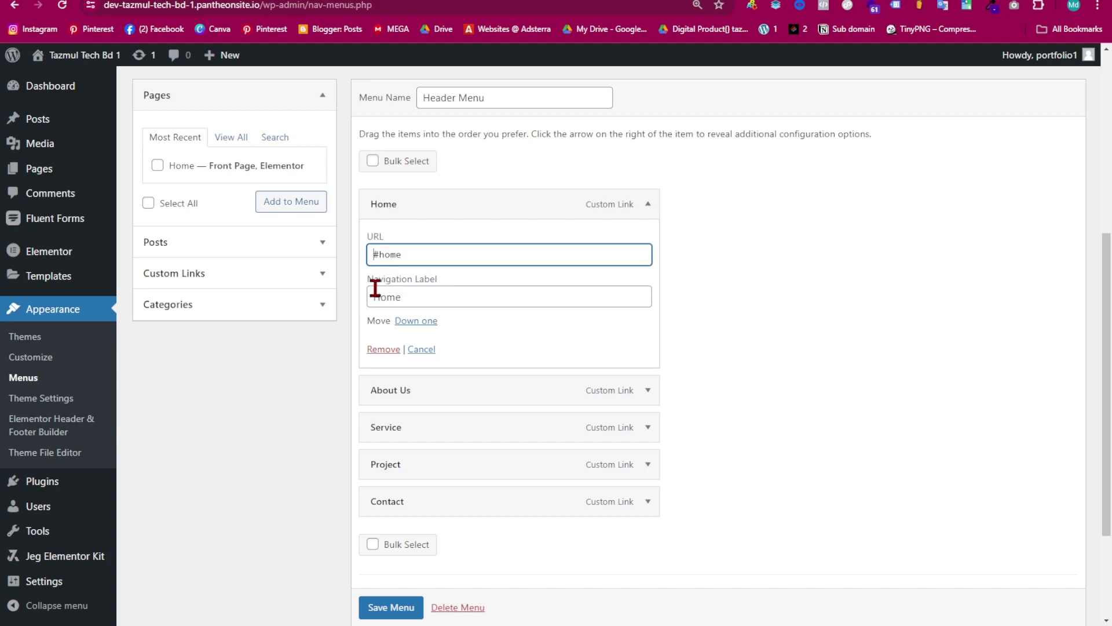
key(ctrl+v)
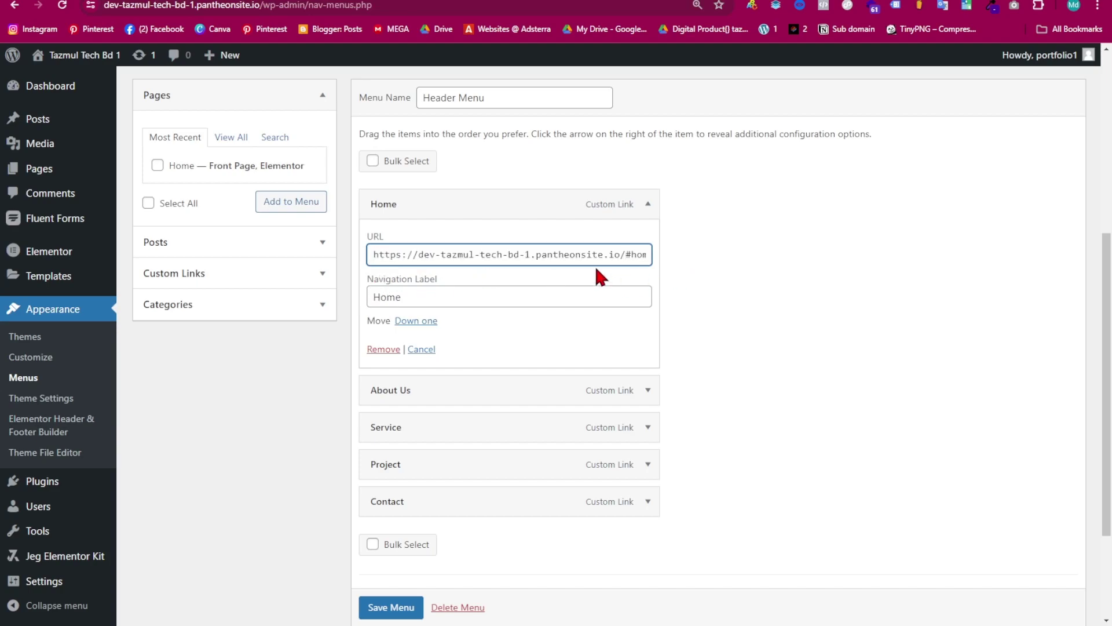
click(640, 255)
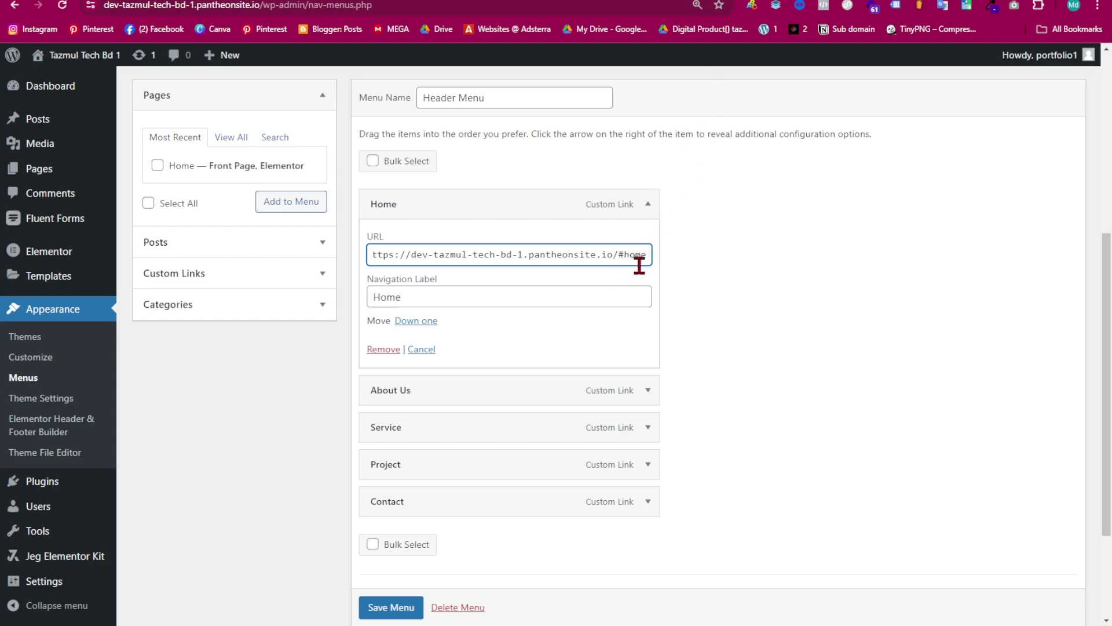
click(637, 396)
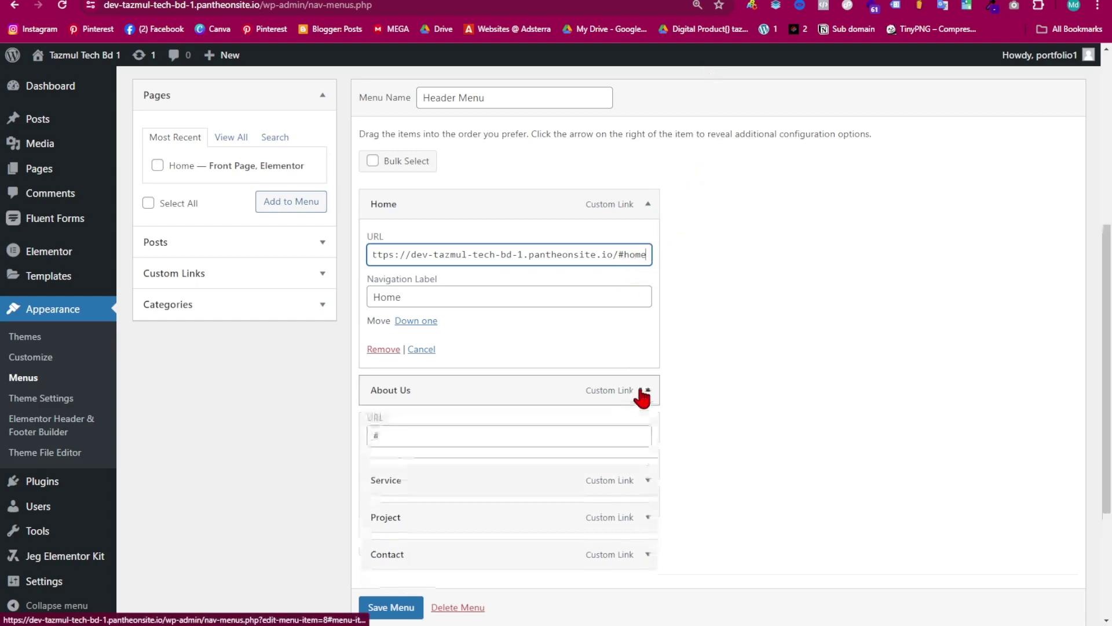
click(376, 441)
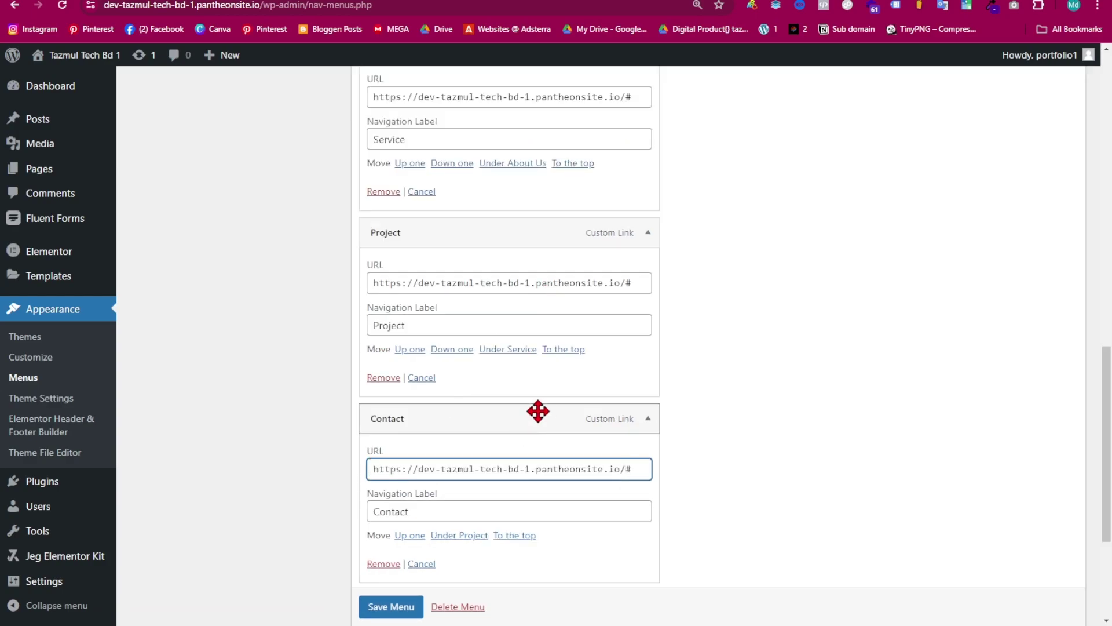
scroll(538, 411, up, 8)
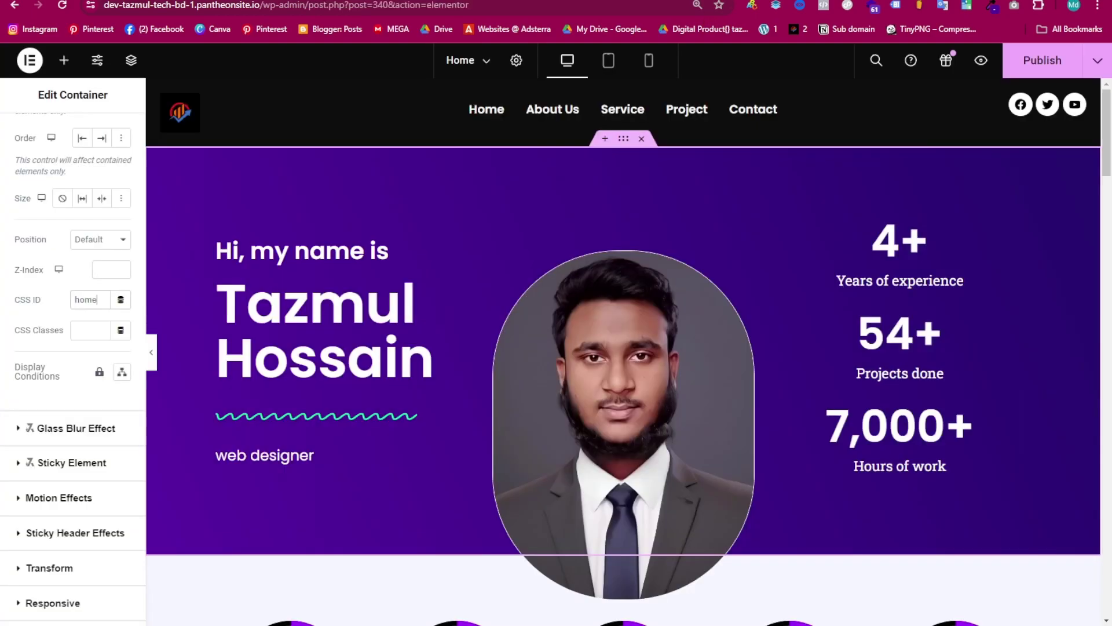
- Open the Advanced settings of the My Services section's container in Elementor
scroll(625, 341, down, 5)
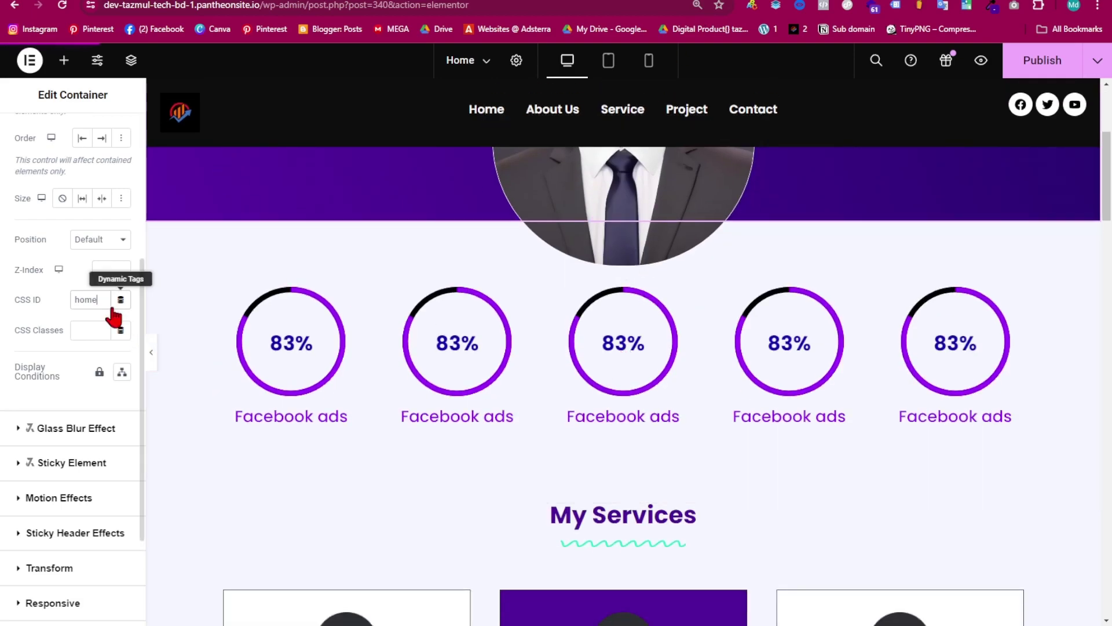
scroll(687, 360, down, 2)
scroll(571, 345, up, 4)
scroll(591, 466, down, 4)
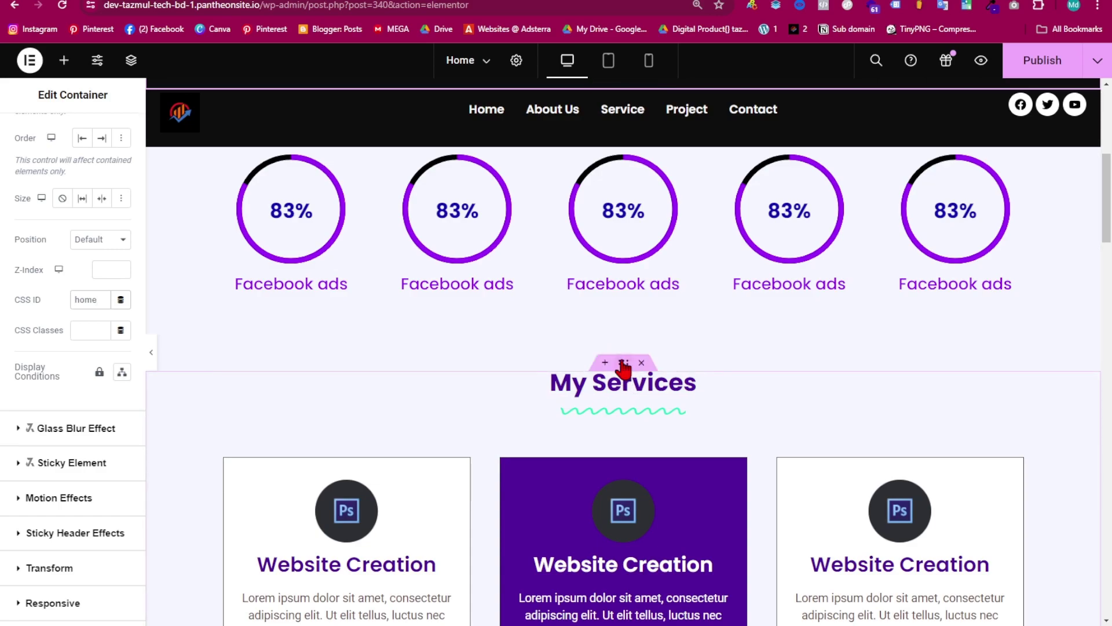
click(624, 362)
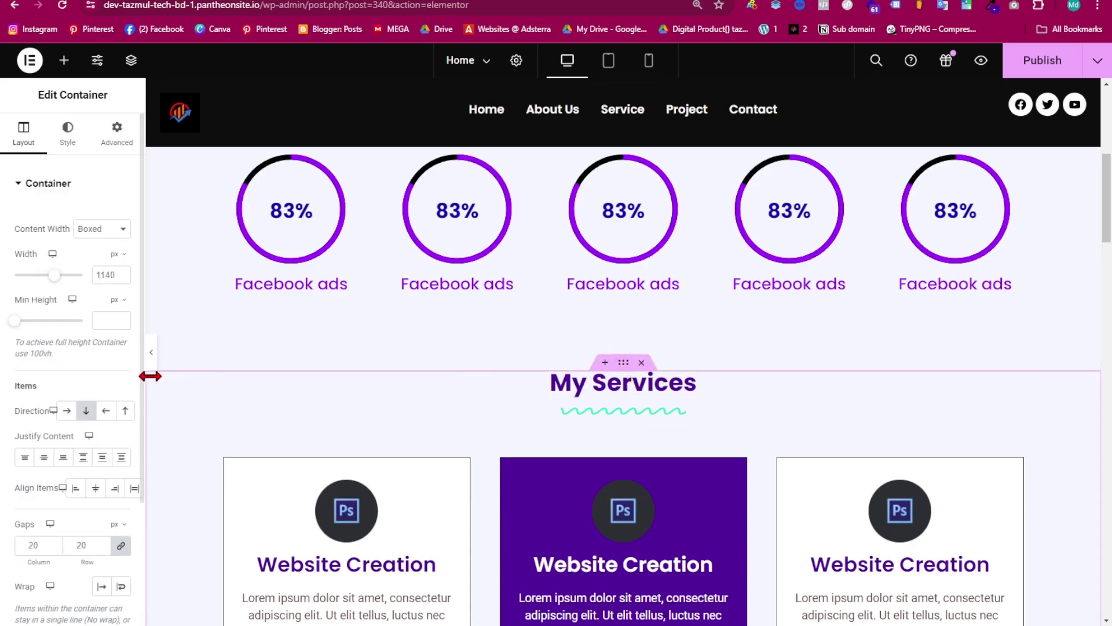
click(117, 132)
scroll(96, 347, down, 3)
scroll(87, 376, down, 5)
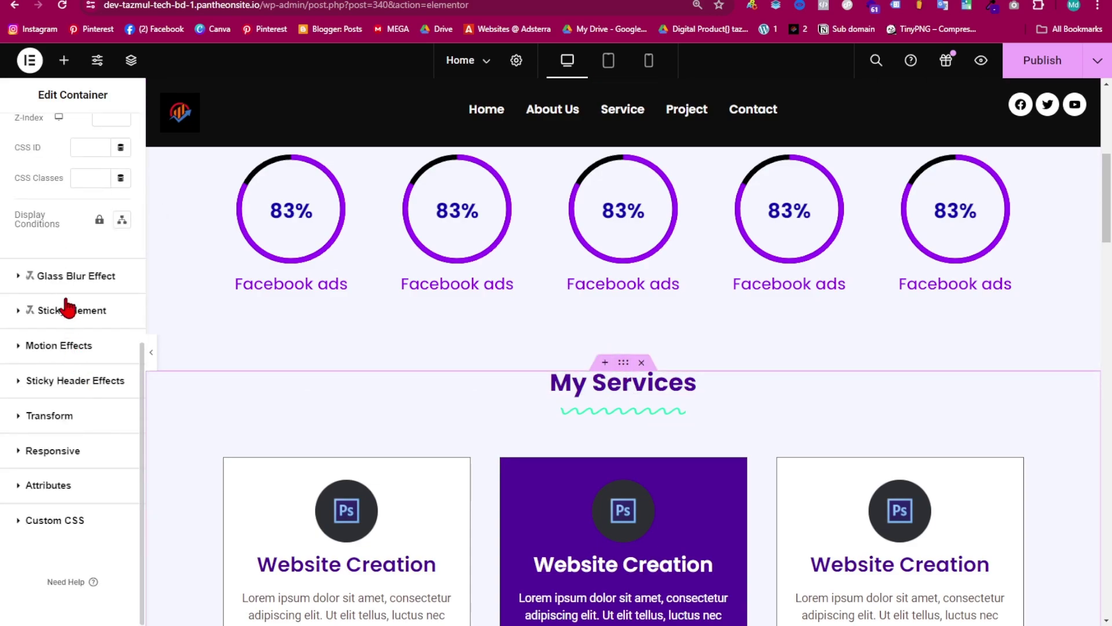
scroll(75, 301, up, 3)
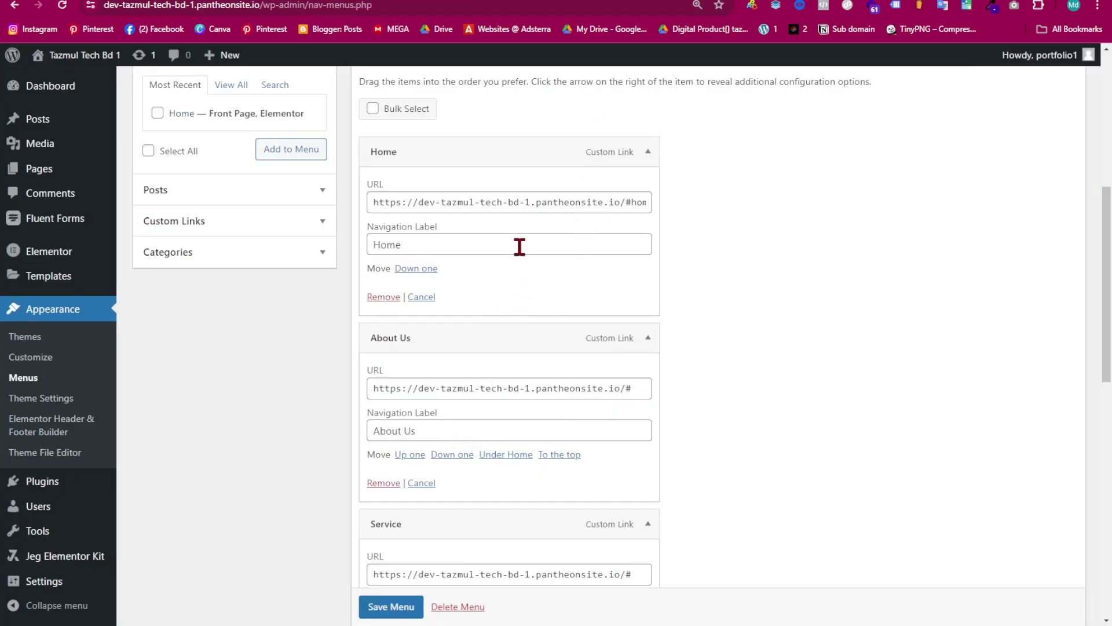
- Append 'service' after the # in the Service menu item's URL
scroll(519, 247, up, 5)
scroll(539, 336, down, 2)
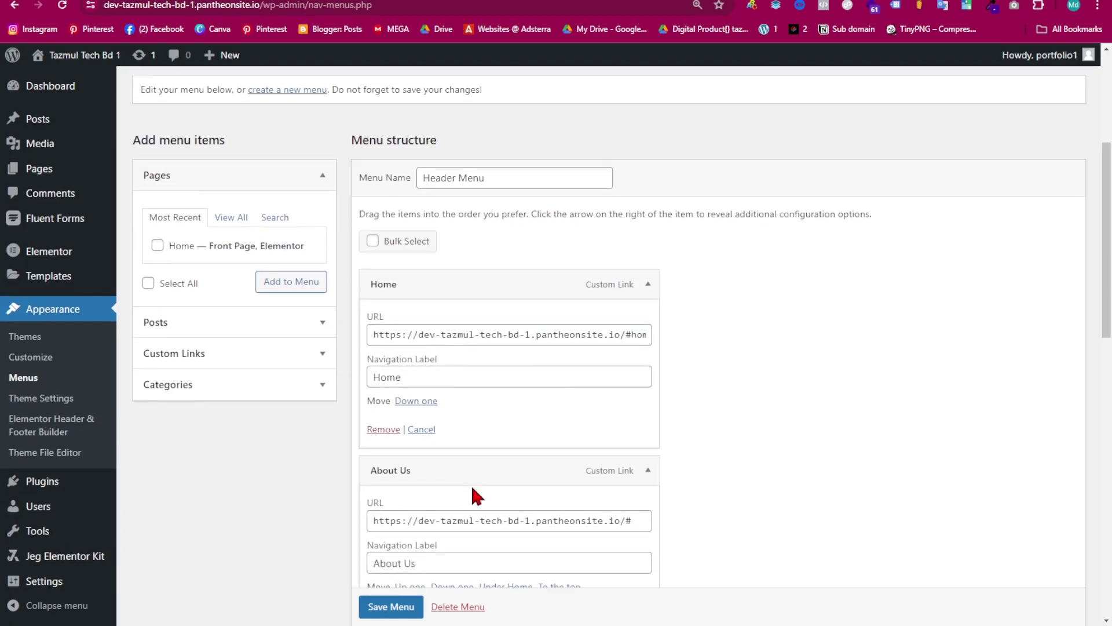
scroll(477, 497, down, 4)
click(637, 446)
text(service)
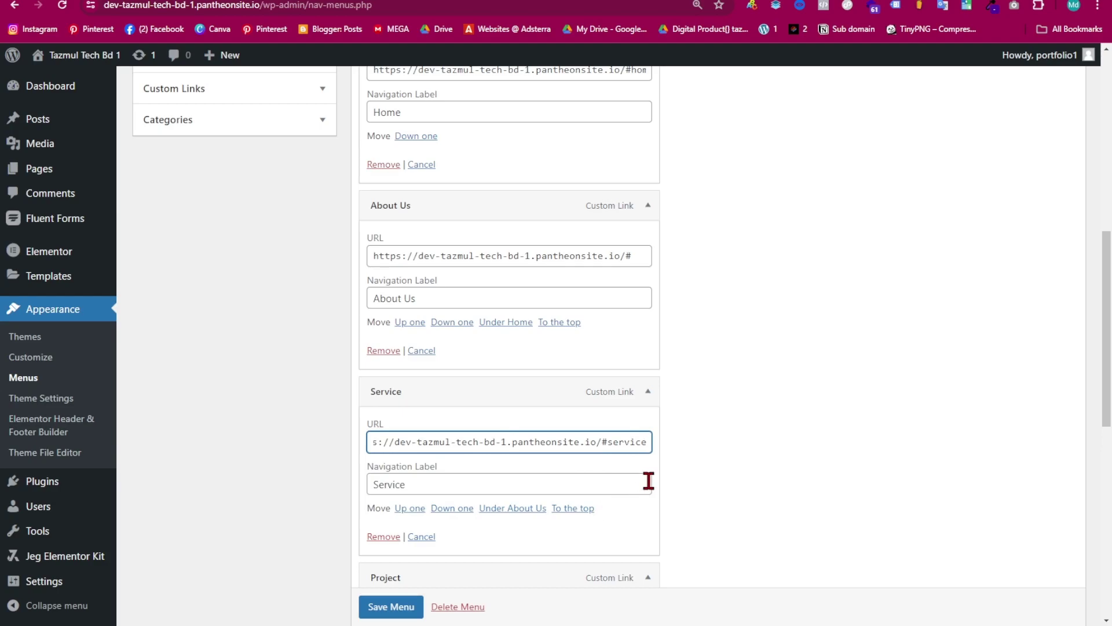
- Set the Who I'm container's CSS ID to 'about' in Elementor's Advanced tab
click(695, 0)
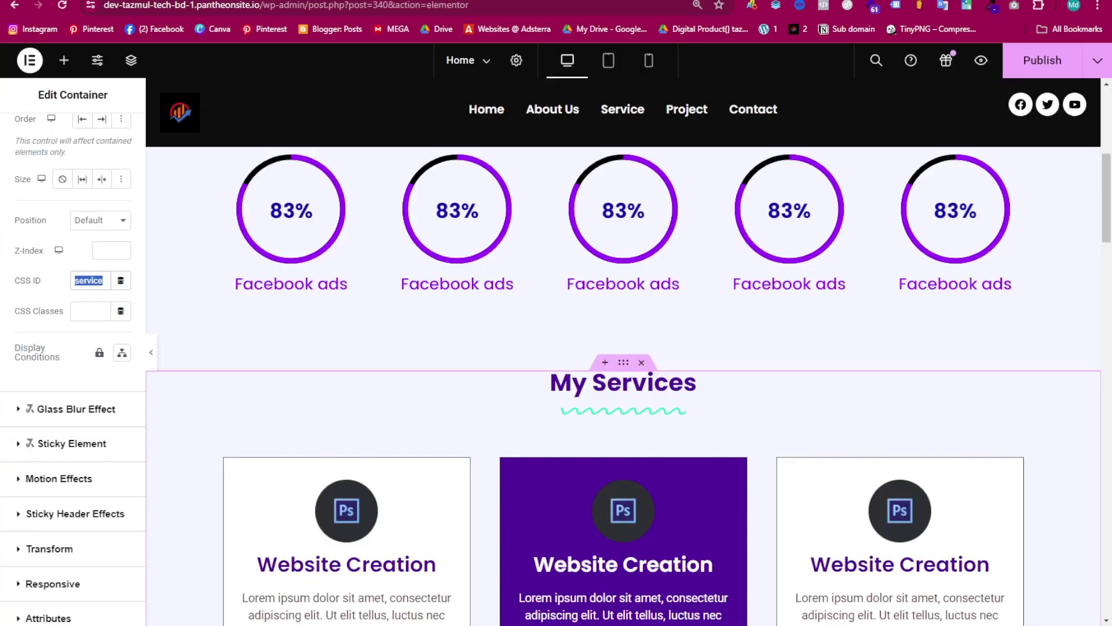
scroll(611, 410, down, 7)
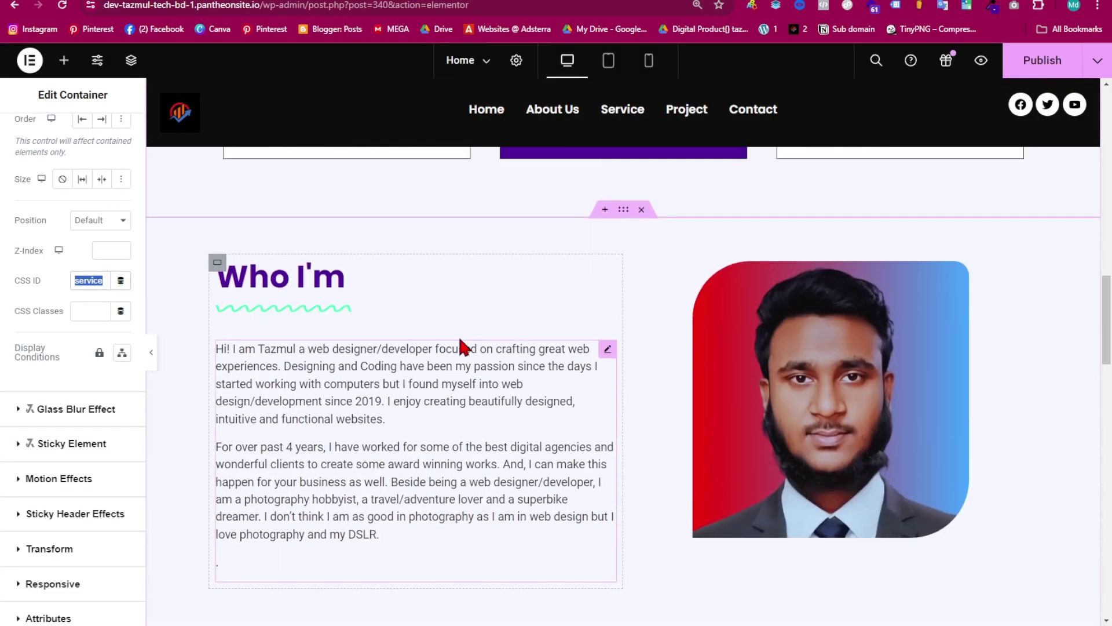
click(462, 372)
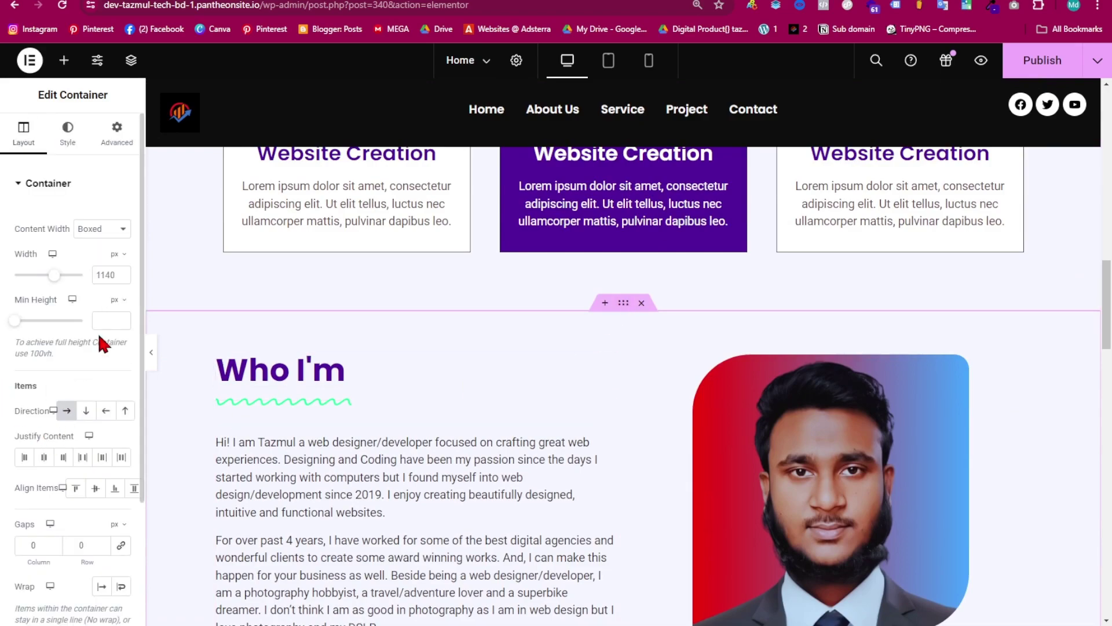
click(116, 132)
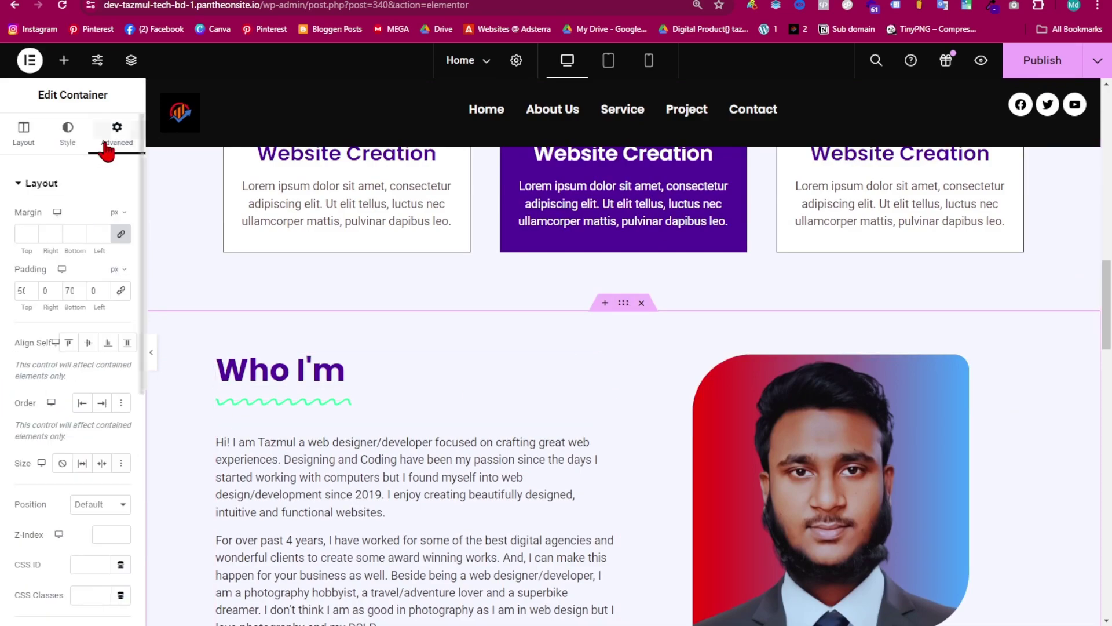
scroll(100, 461, down, 5)
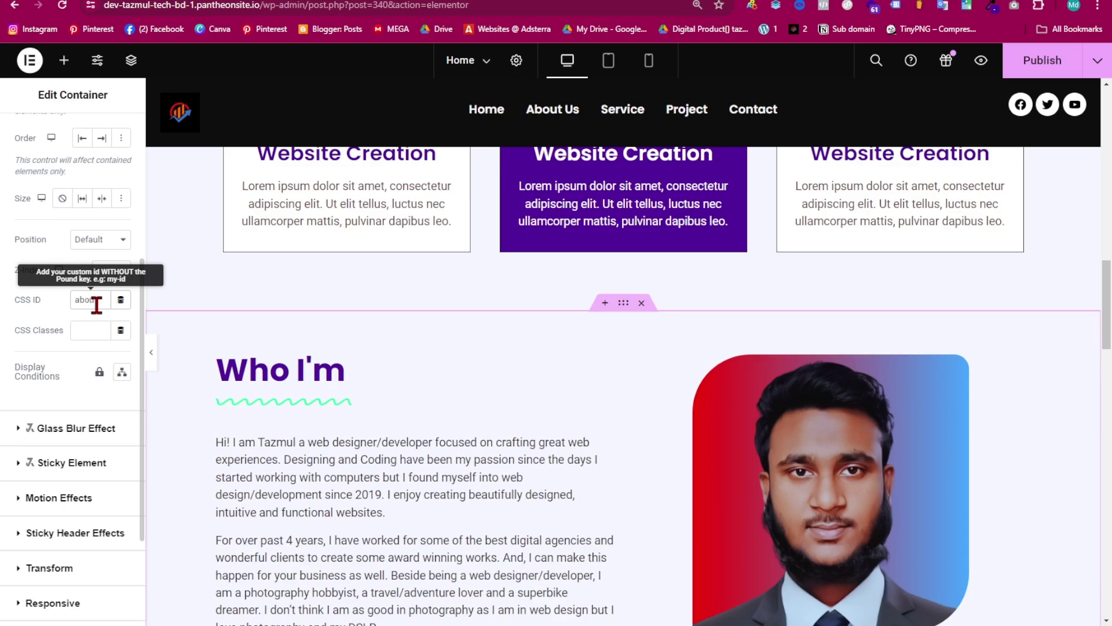
double_click(70, 301)
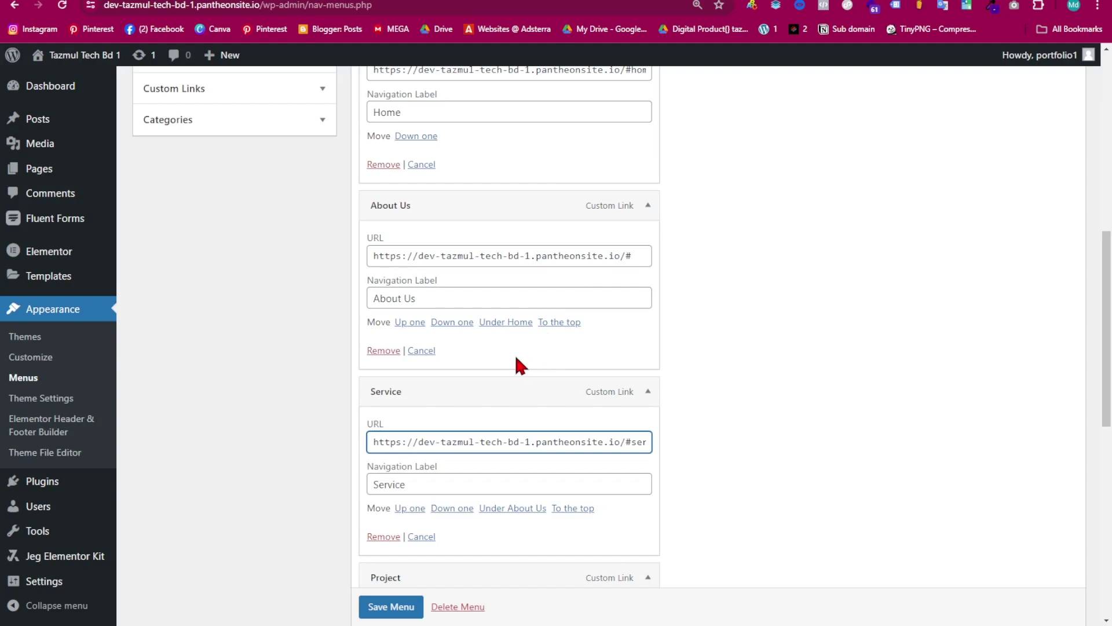
- Rename the About Us menu item to About and append 'about' to its URL
click(425, 298)
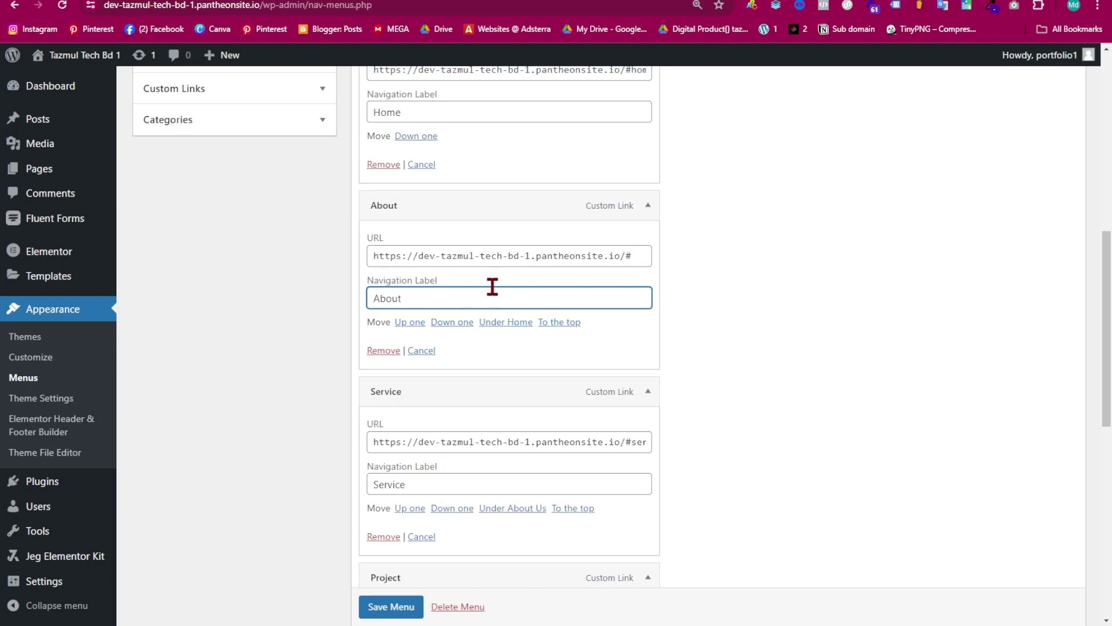
click(641, 257)
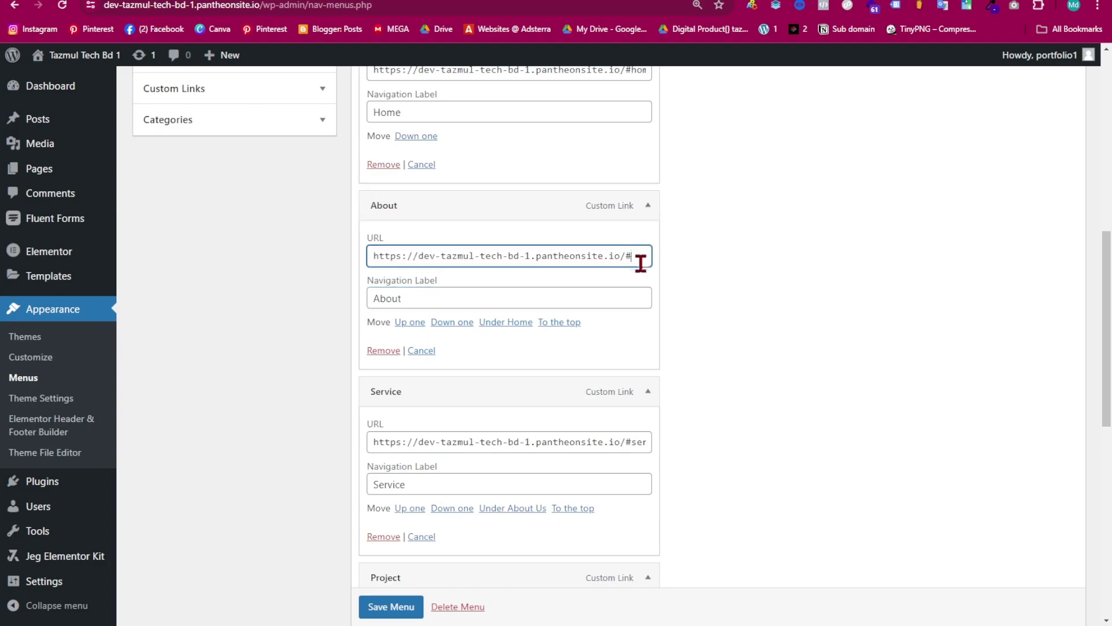
text(about)
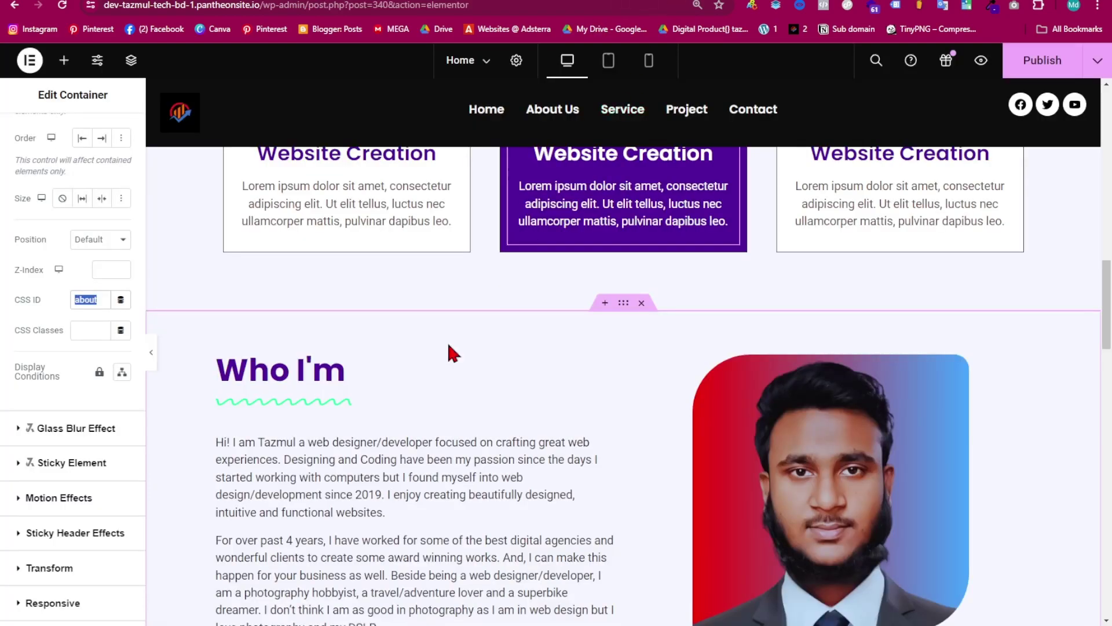
- Copy the My Project container's CSS ID 'project' and paste it into the Project menu URL
scroll(497, 290, down, 10)
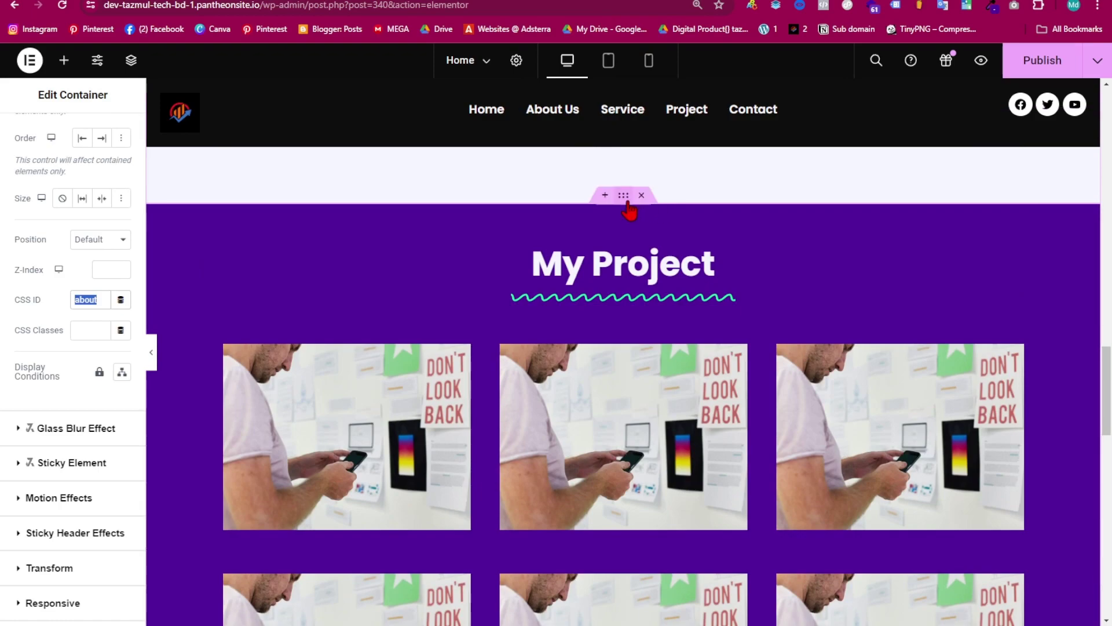
click(632, 211)
click(117, 145)
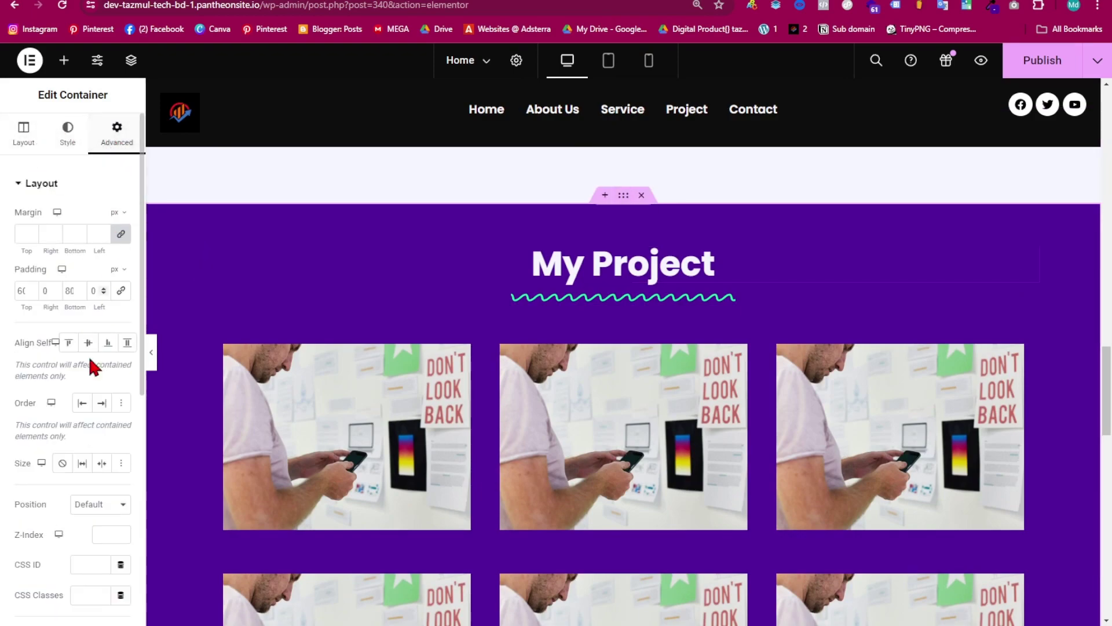
scroll(114, 403, down, 2)
scroll(114, 404, down, 5)
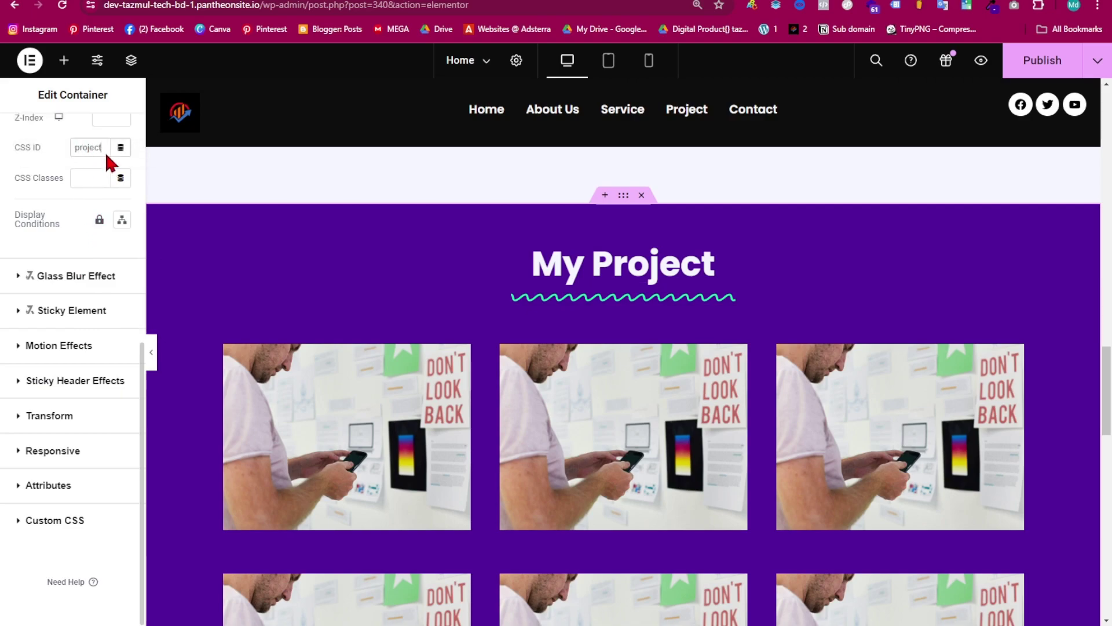
double_click(87, 148)
key(ctrl+c)
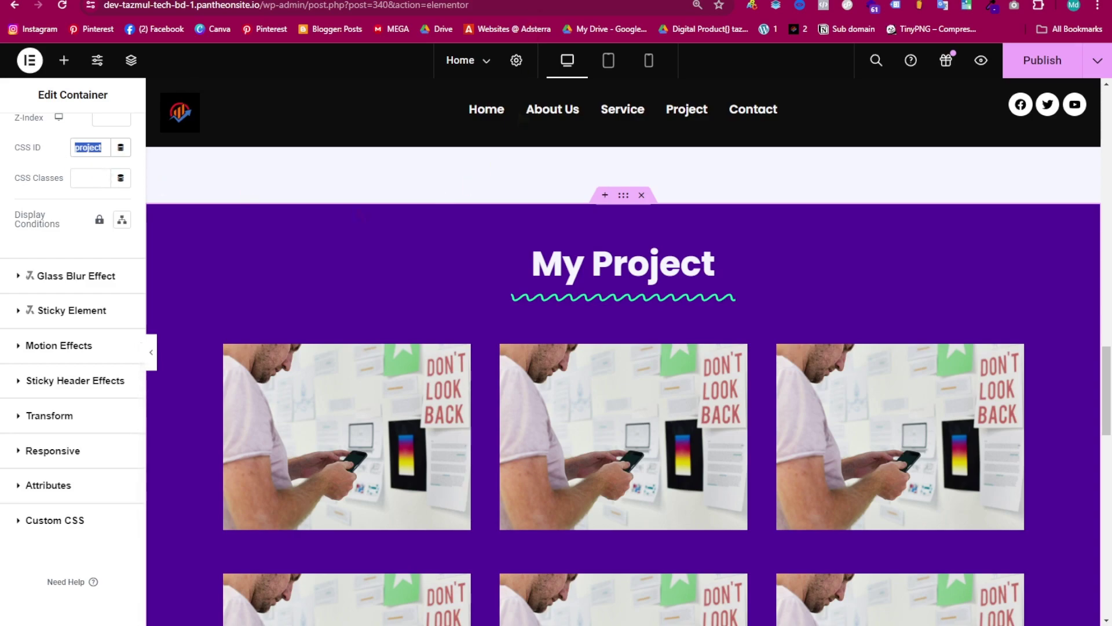
click(541, 0)
scroll(473, 414, down, 4)
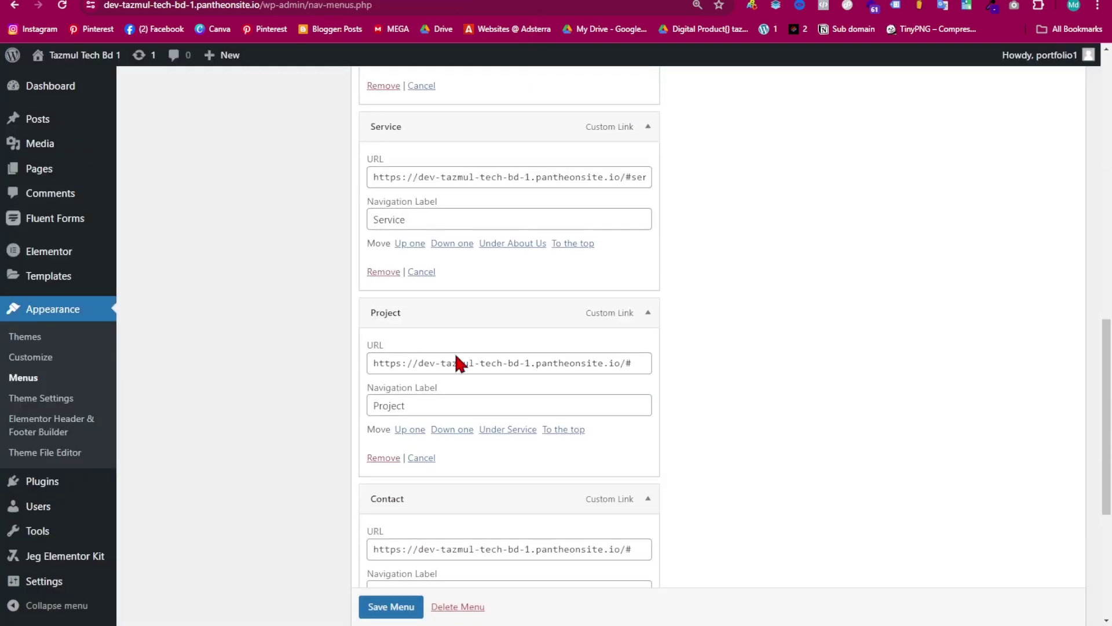
click(637, 363)
key(ctrl+v)
- Set the contact section container's CSS ID to 'contact' in Elementor
key(ctrl+Tab)
scroll(794, 444, down, 5)
scroll(793, 445, down, 5)
scroll(689, 434, up, 5)
click(622, 295)
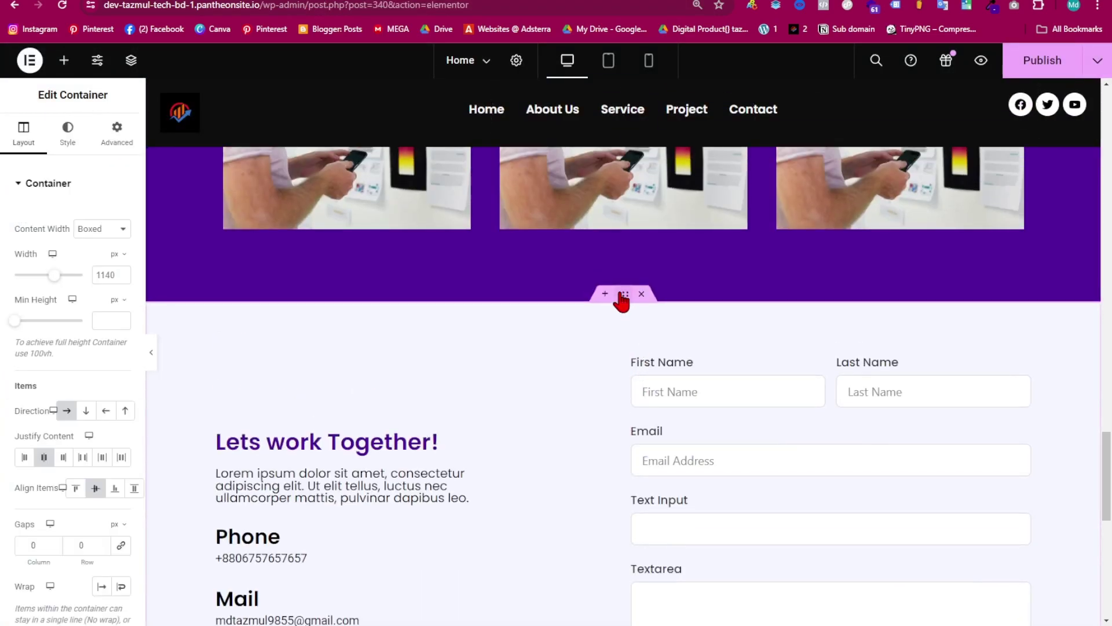
click(119, 129)
scroll(87, 301, down, 5)
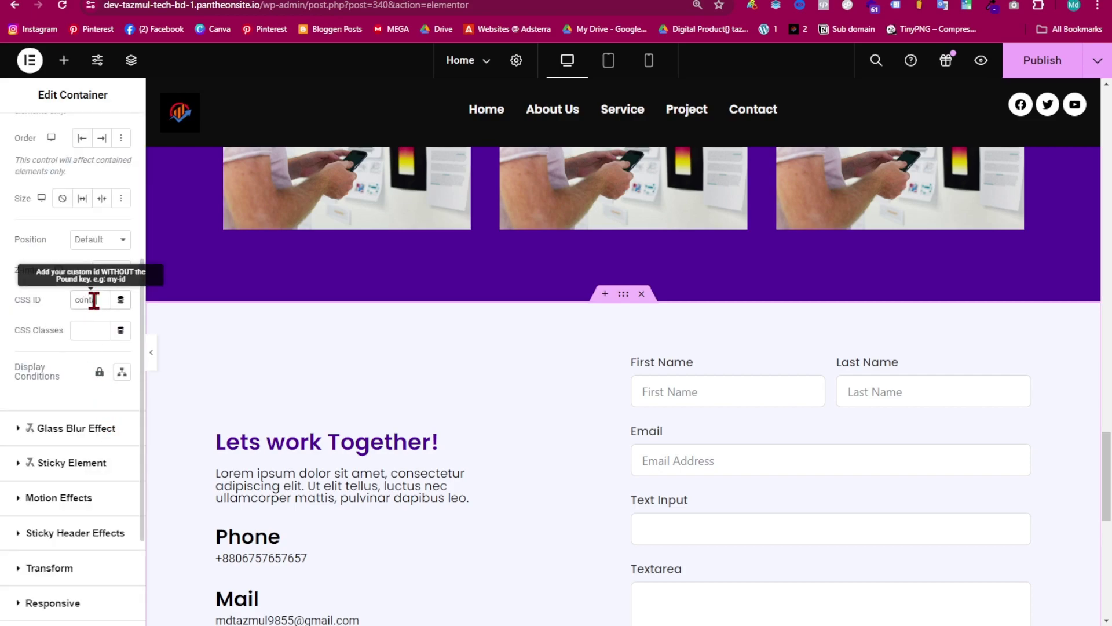
text(act)
double_click(85, 297)
click(90, 301)
drag(73, 302, 107, 297)
key(ctrl+c)
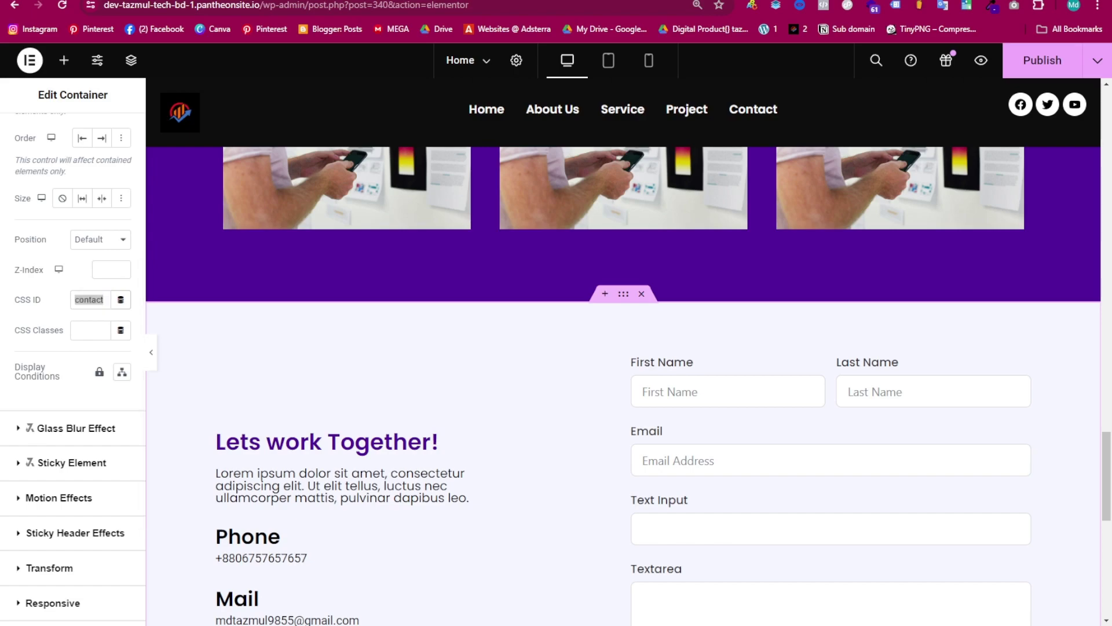
key(ctrl+Tab)
- Paste 'contact' after the # in the Contact menu item's URL
click(568, 363)
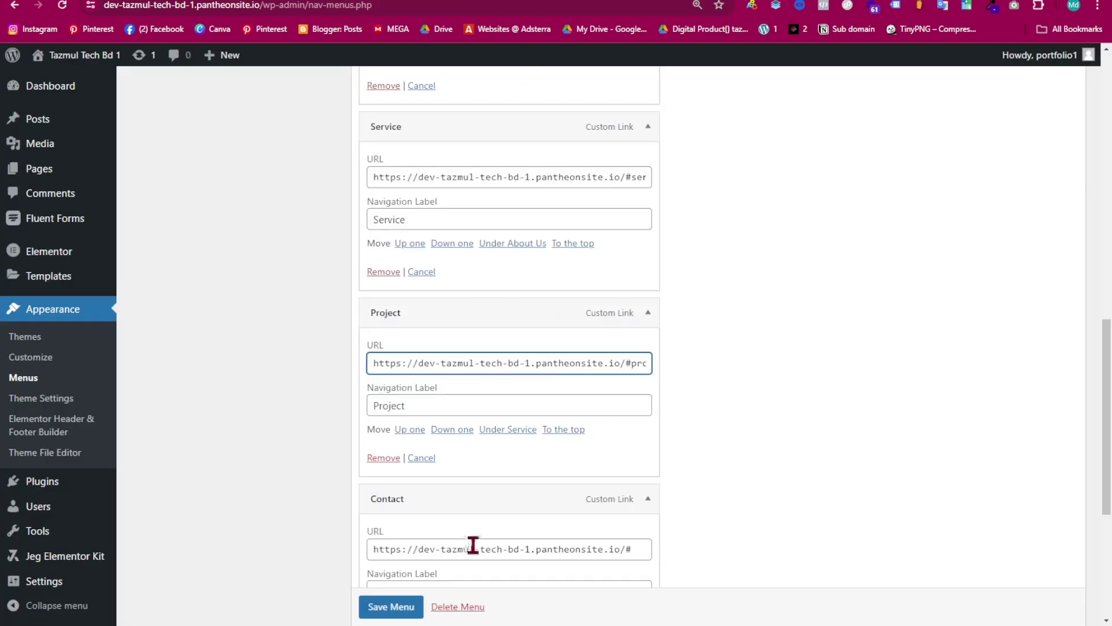
scroll(501, 519, down, 2)
click(648, 416)
key(ctrl+v)
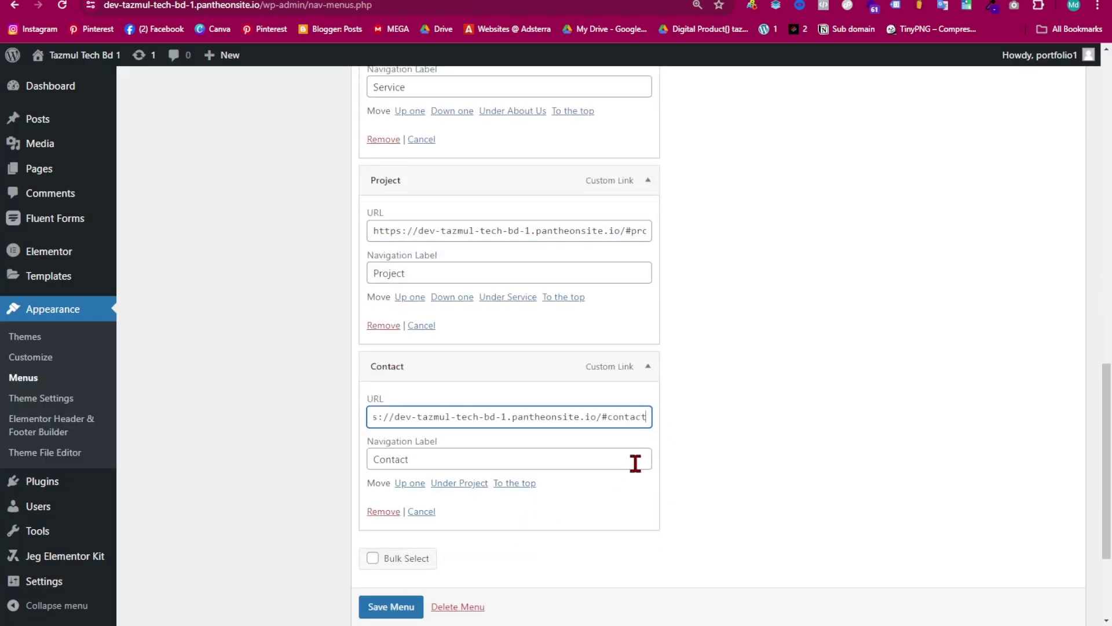
key(ctrl+shift+Tab)
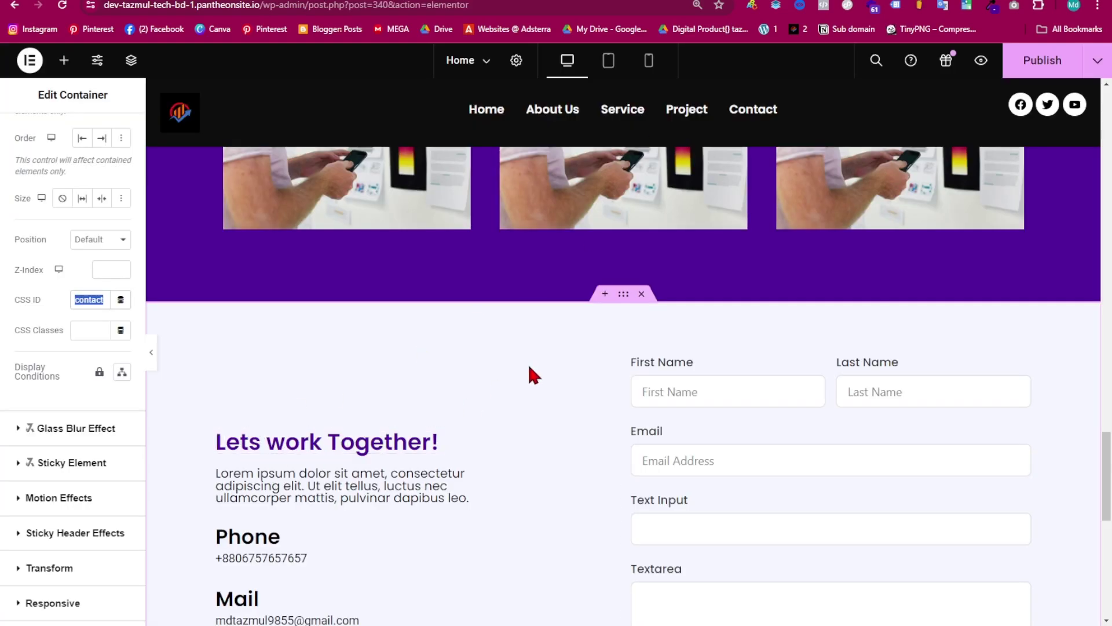
- Publish the Home page in Elementor and scroll through it to check the anchored sections
scroll(524, 365, down, 5)
click(1039, 62)
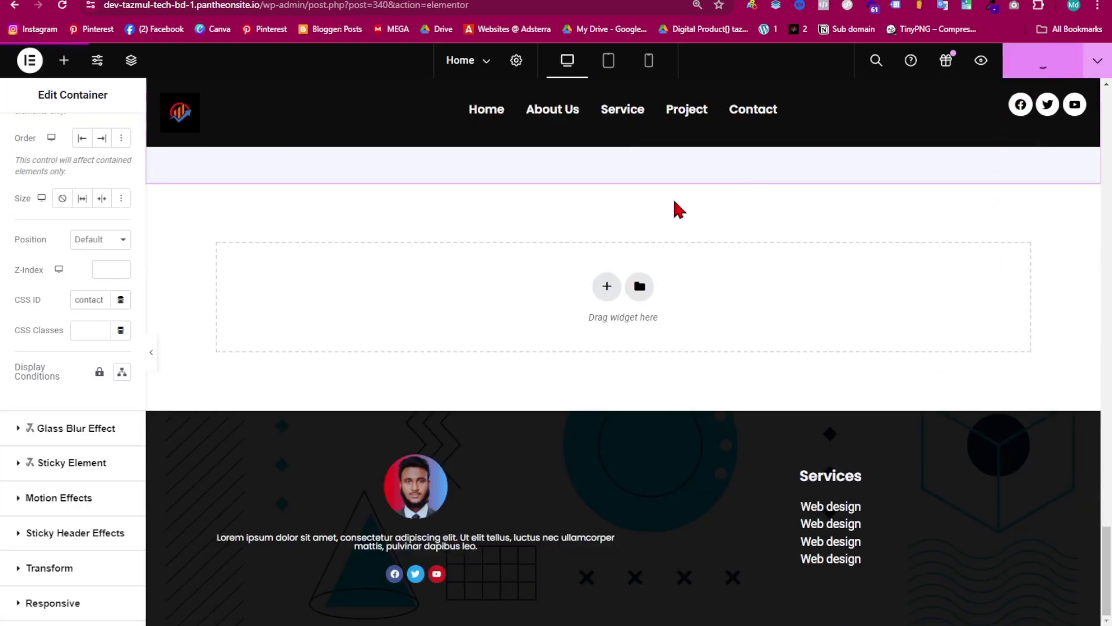
scroll(578, 392, up, 5)
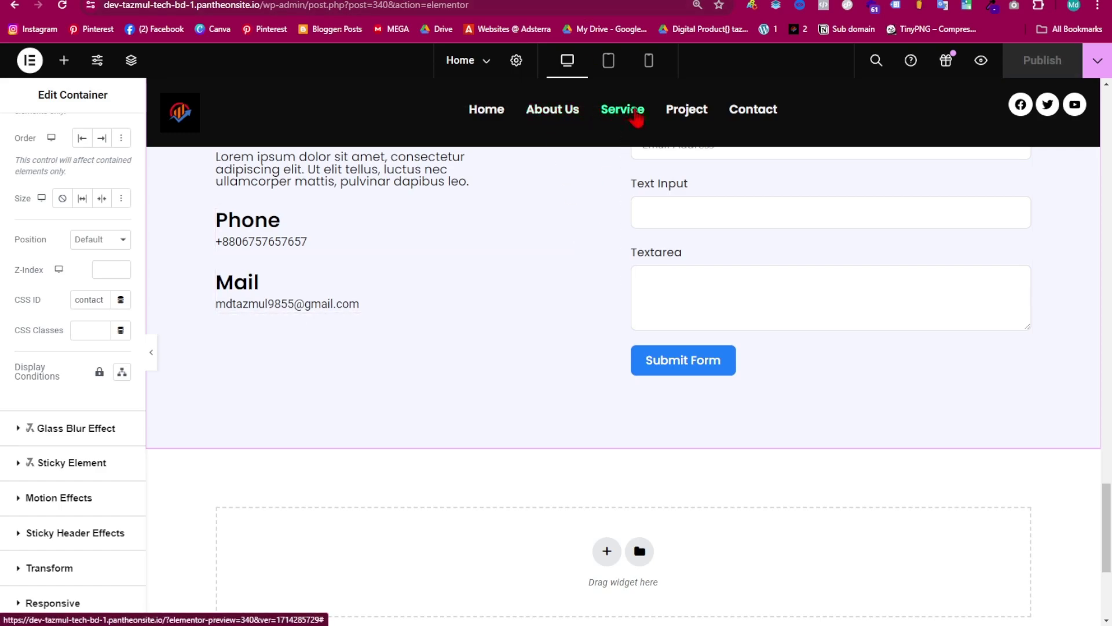
scroll(534, 318, up, 15)
scroll(596, 372, down, 4)
scroll(596, 373, up, 4)
scroll(596, 398, down, 8)
scroll(600, 220, up, 8)
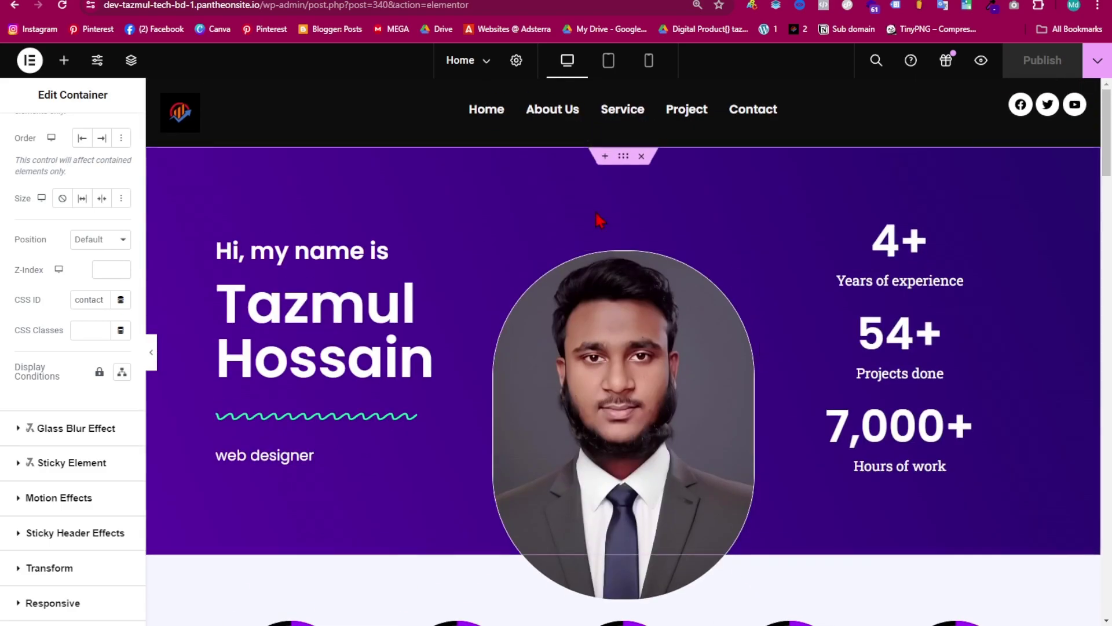
scroll(599, 220, down, 8)
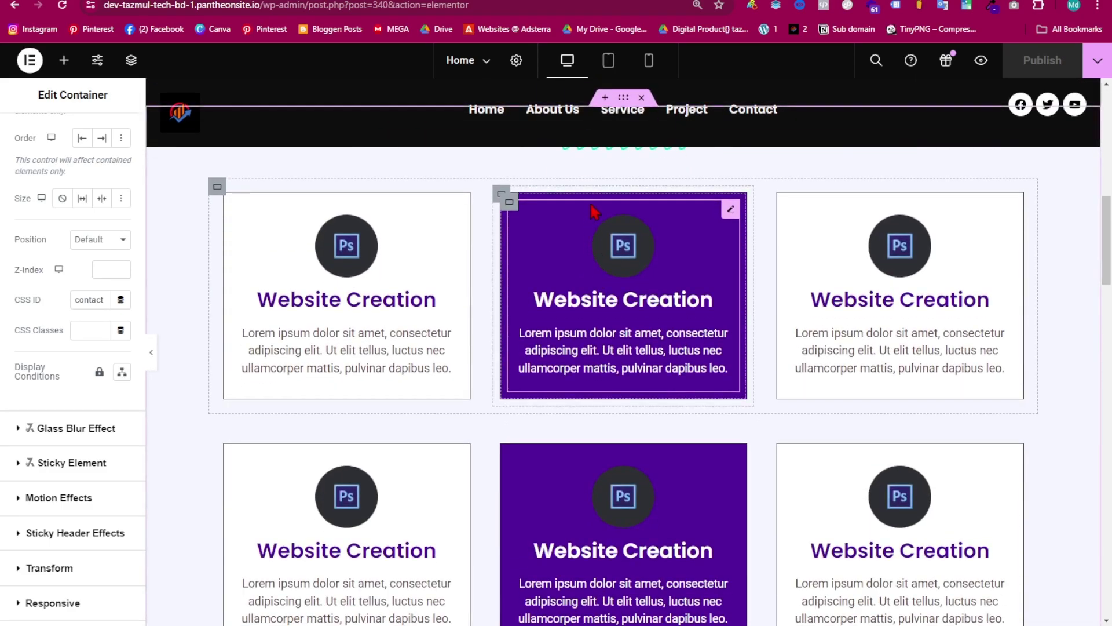
scroll(609, 167, down, 10)
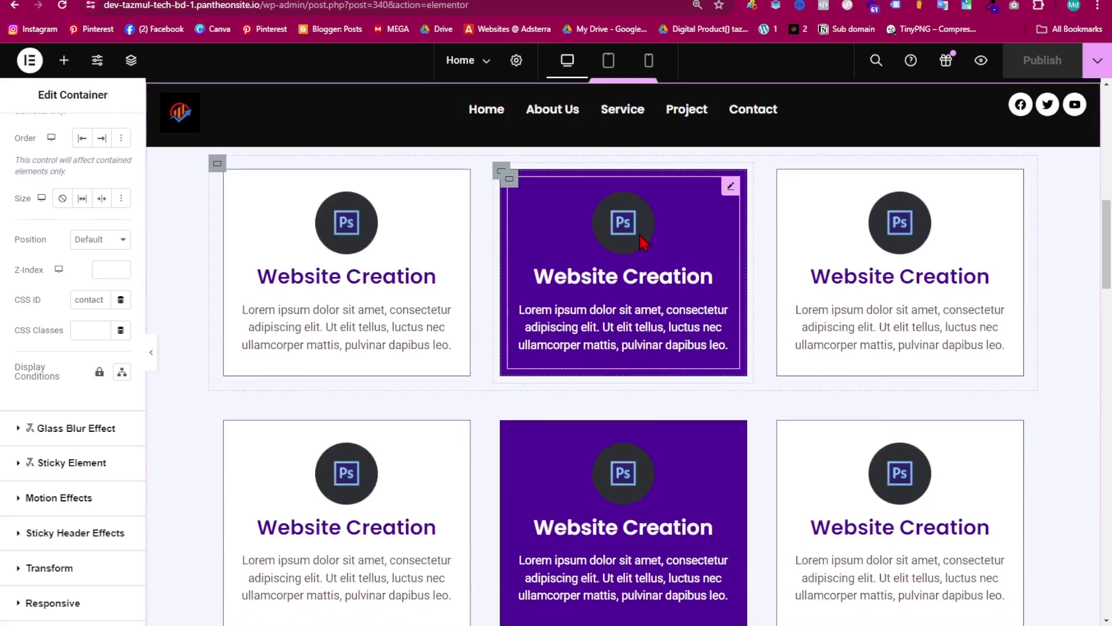
scroll(582, 300, down, 5)
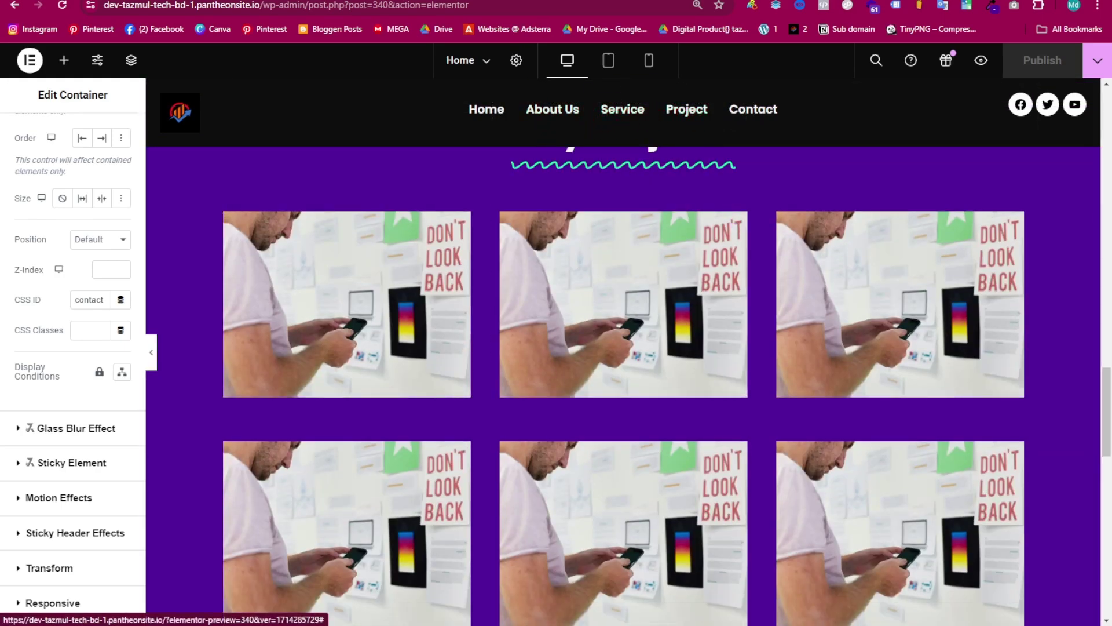
key(ctrl+Tab)
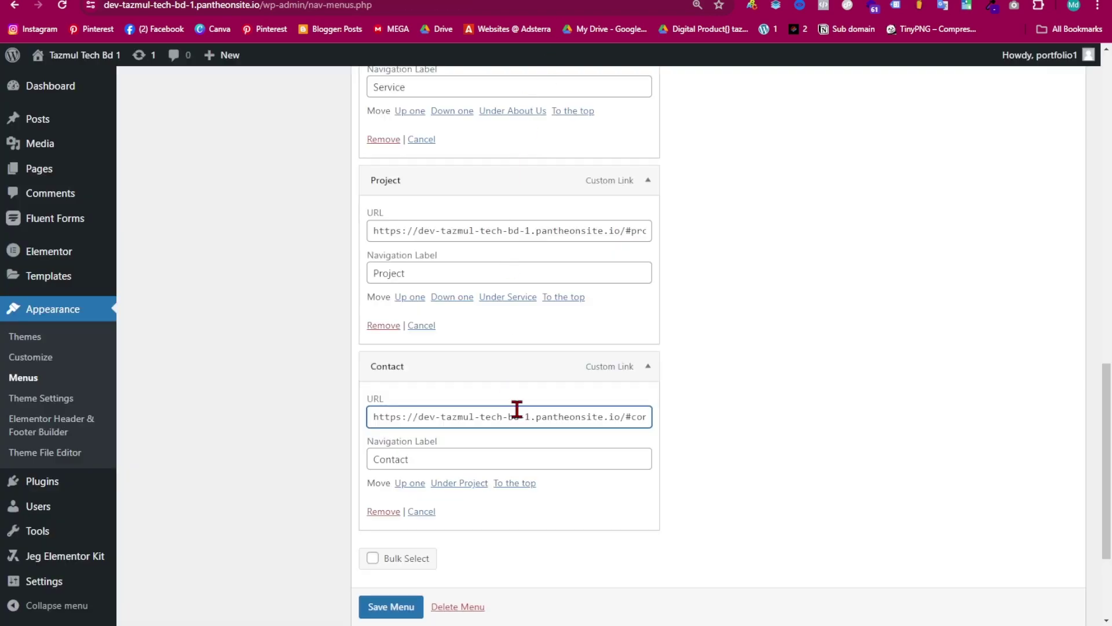
- Collapse the menu items, move Service above About, and save the Header Menu
click(643, 369)
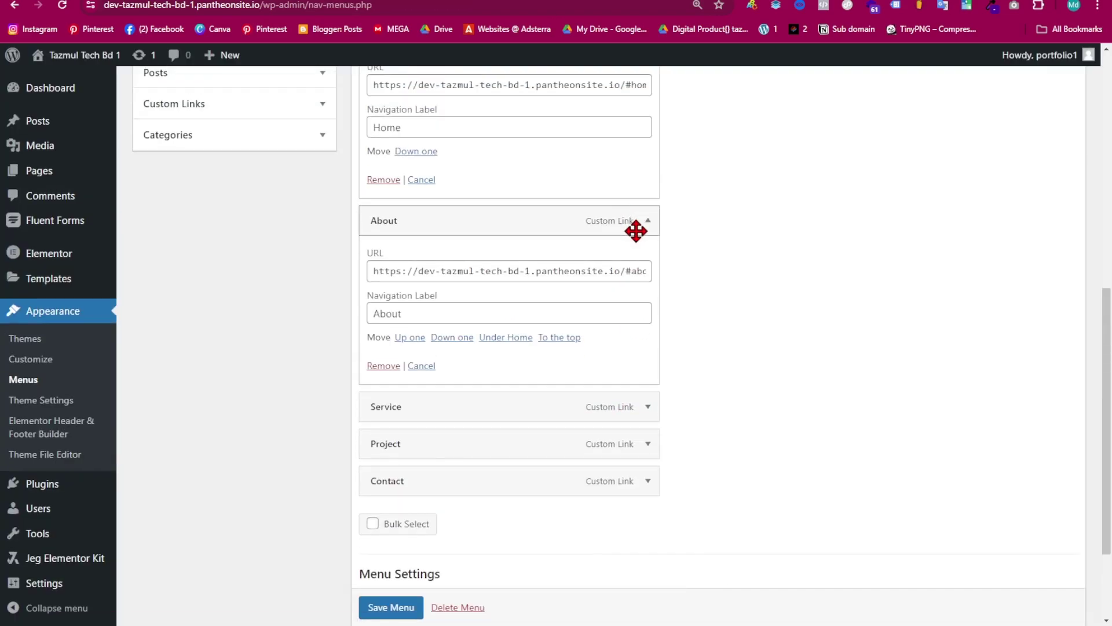
click(642, 223)
scroll(635, 129, up, 5)
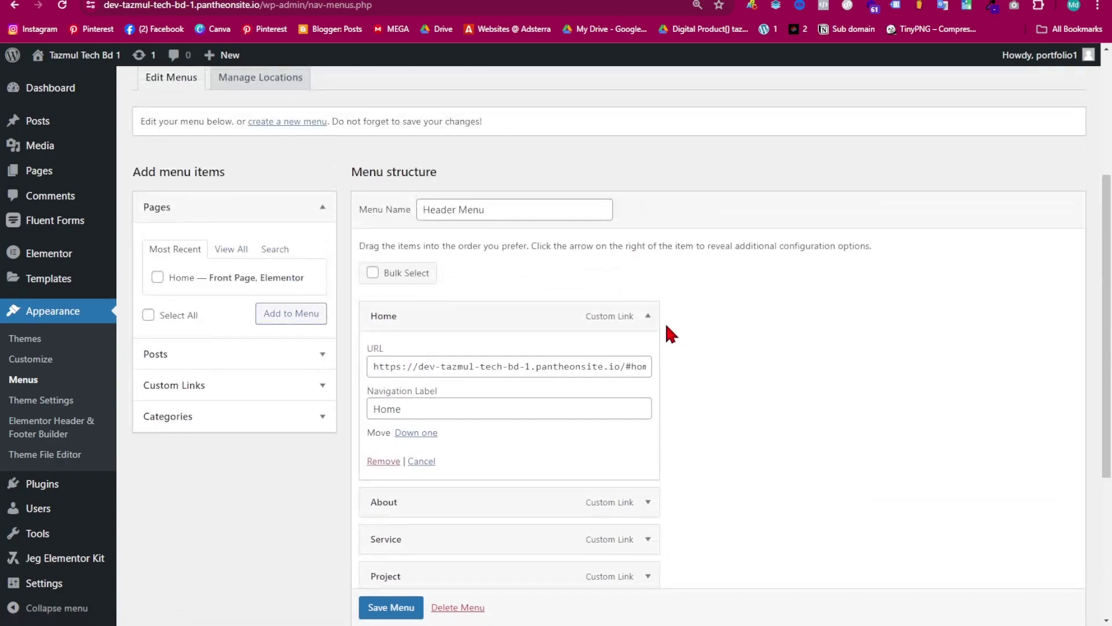
click(648, 316)
drag(398, 393, 393, 356)
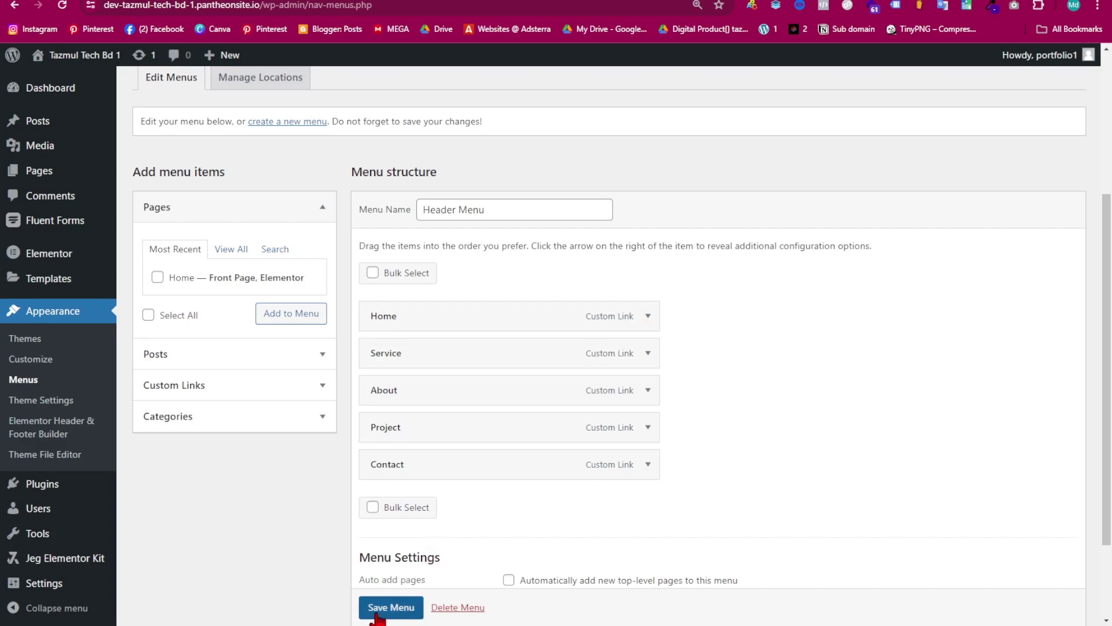
click(381, 611)
- Open the live site in a new tab from the site name link and switch to it
scroll(381, 611, down, 1)
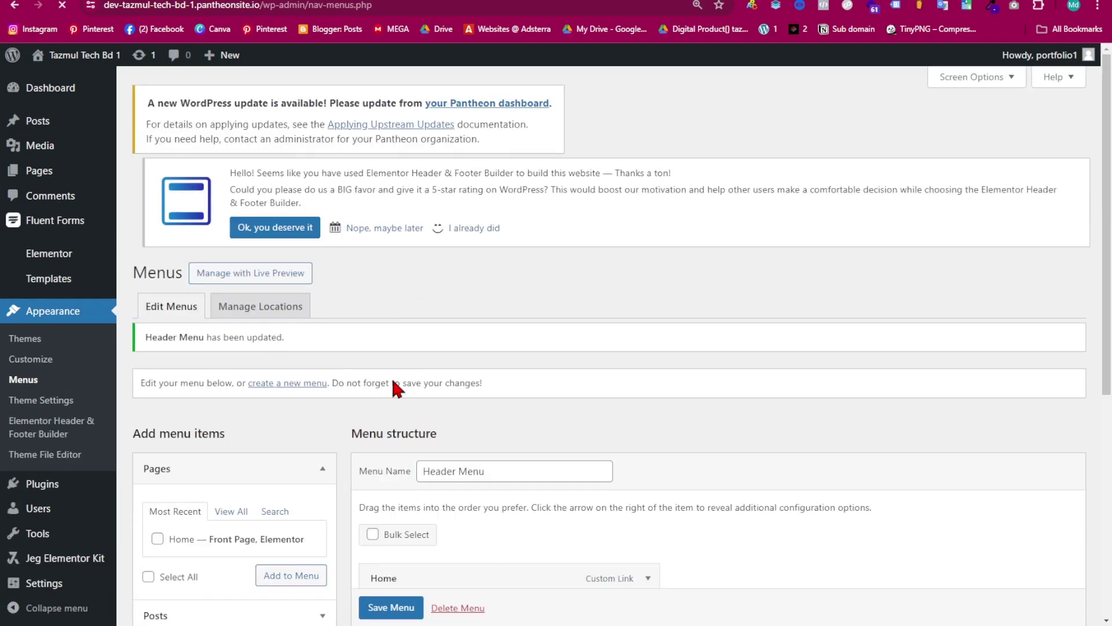
scroll(459, 481, down, 6)
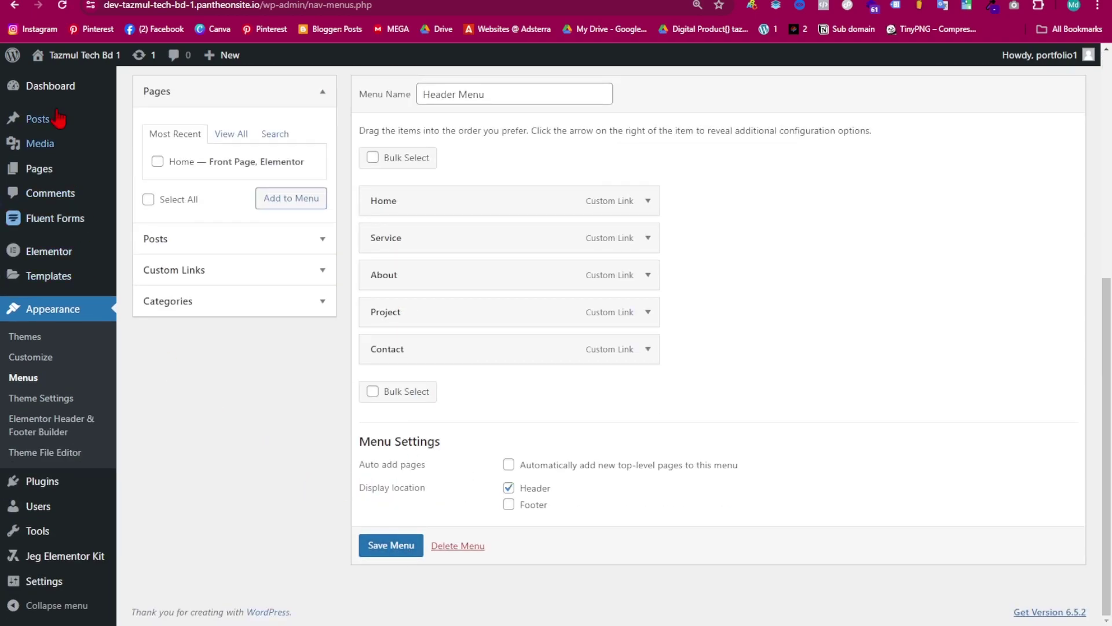
right_click(69, 60)
click(156, 79)
key(ctrl+Tab)
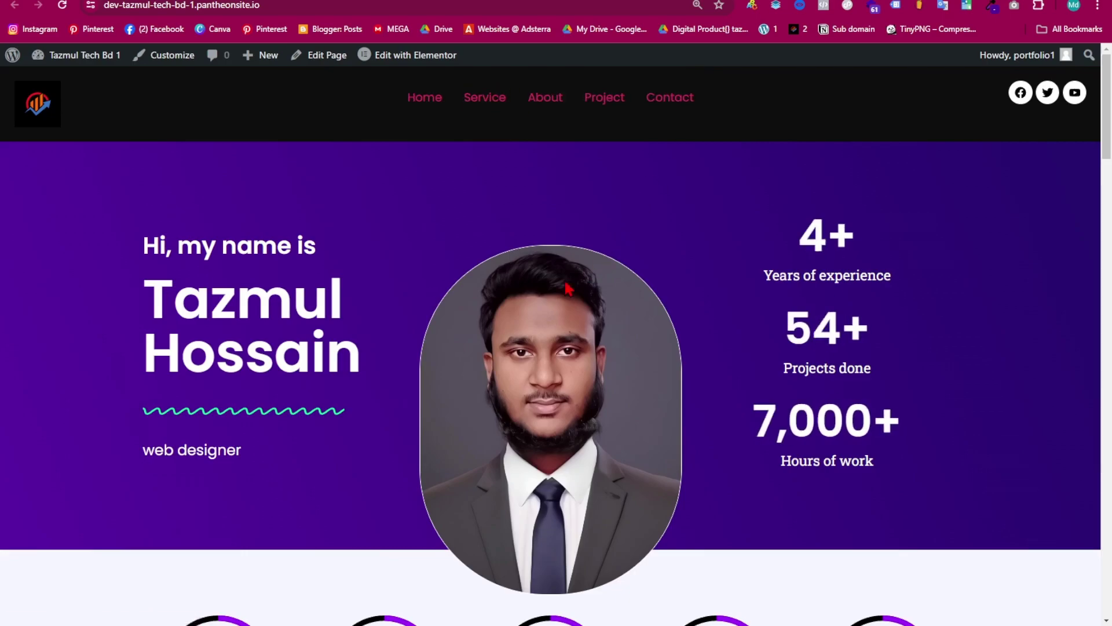
- Follow the Service, About, Project and Contact header links to their page sections
scroll(463, 305, down, 10)
scroll(629, 301, down, 15)
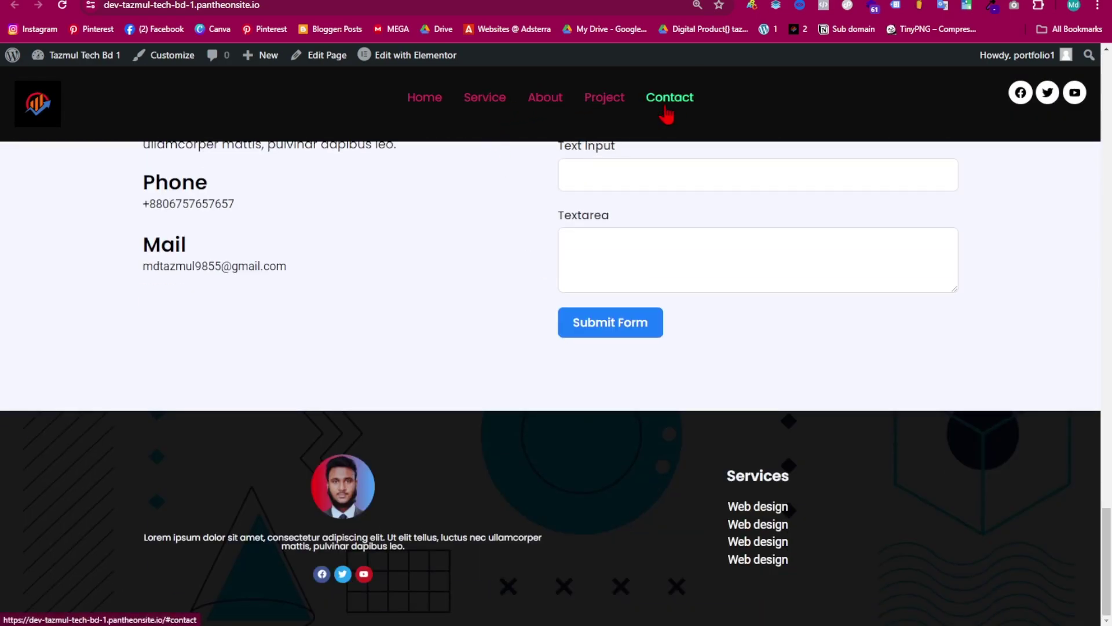
scroll(556, 110, up, 10)
click(482, 98)
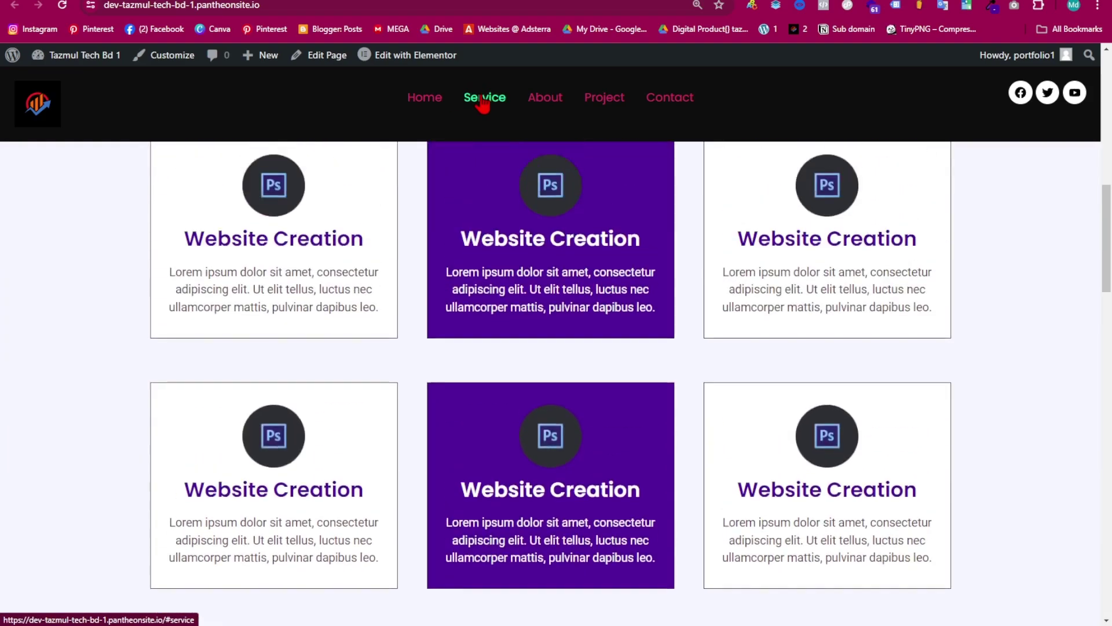
click(545, 113)
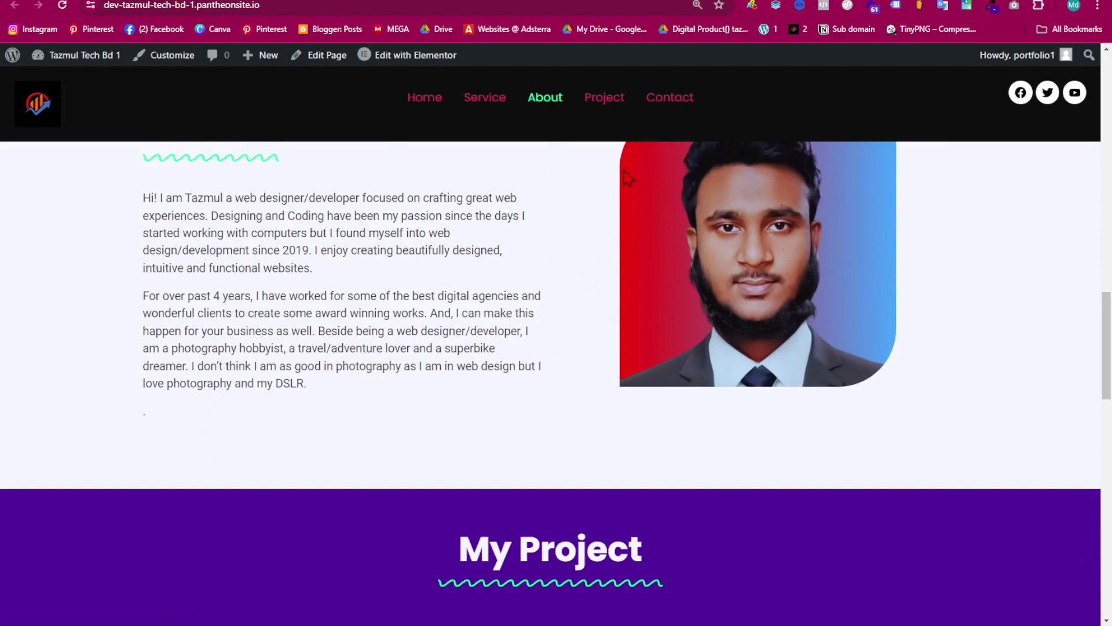
click(602, 105)
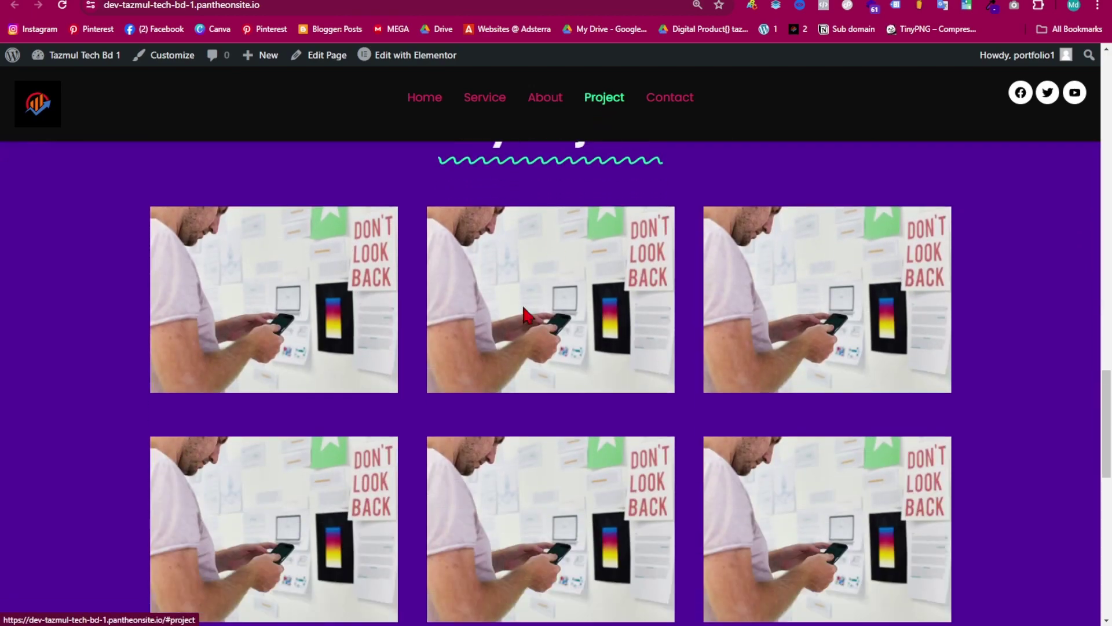
click(673, 109)
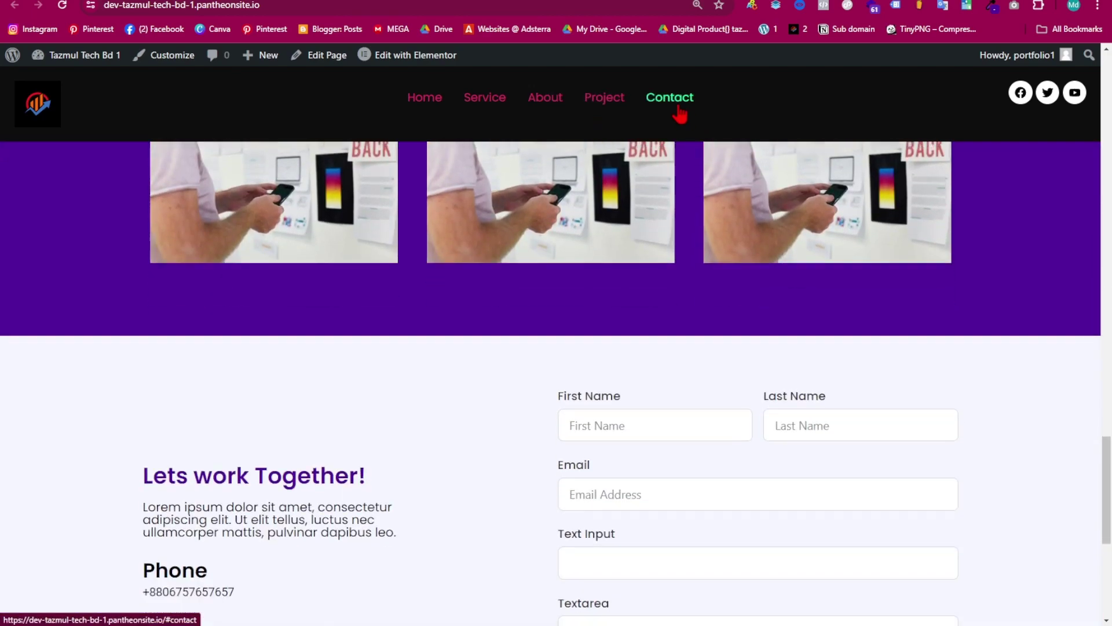
- Scroll around the homepage to confirm each anchor landed on its matching section
scroll(576, 301, up, 5)
scroll(578, 340, down, 5)
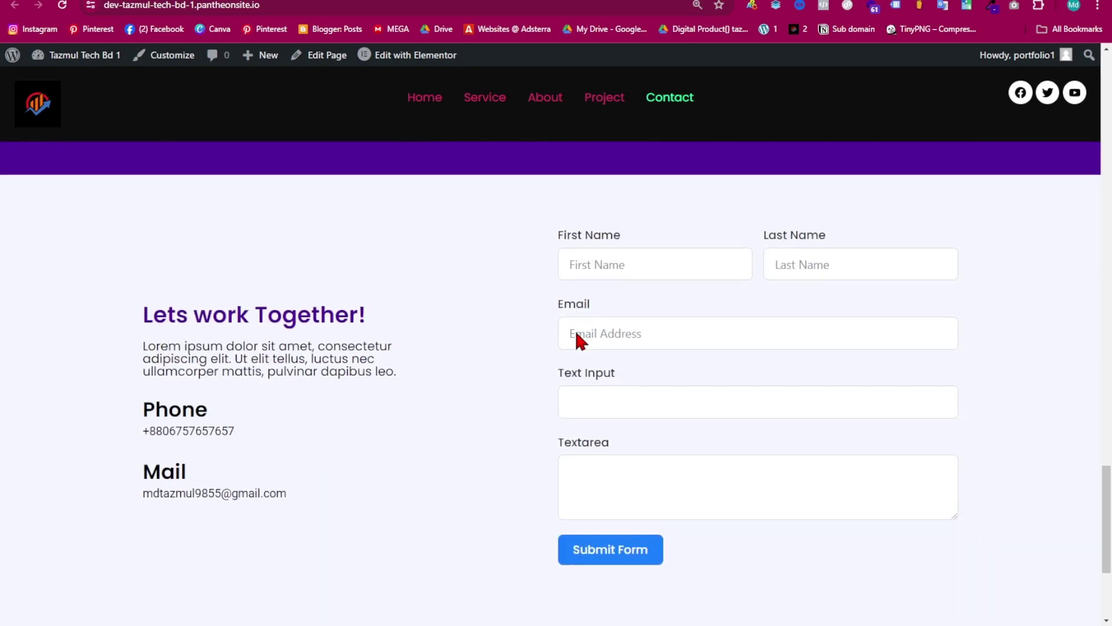
scroll(509, 427, up, 9)
scroll(509, 389, up, 10)
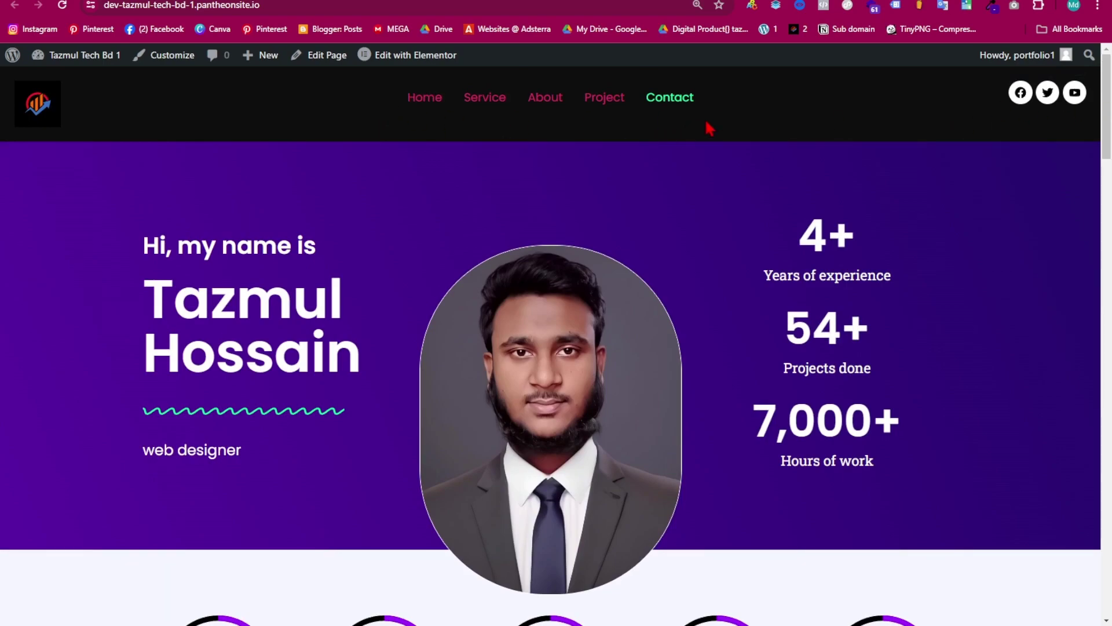
scroll(545, 213, down, 6)
scroll(539, 224, up, 6)
scroll(667, 281, down, 20)
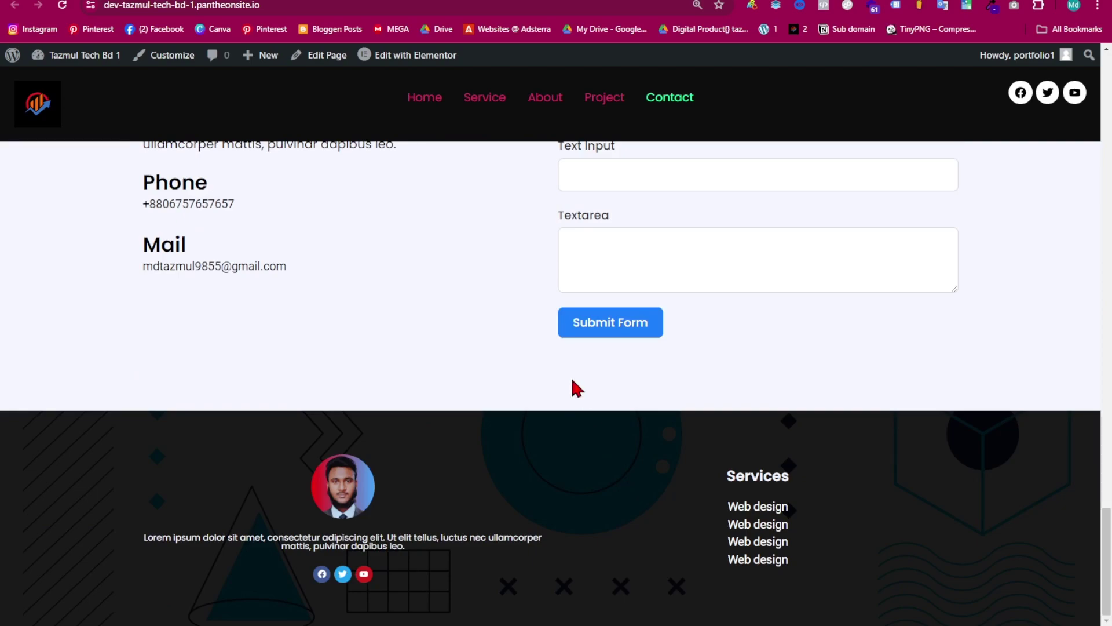
scroll(541, 407, up, 20)
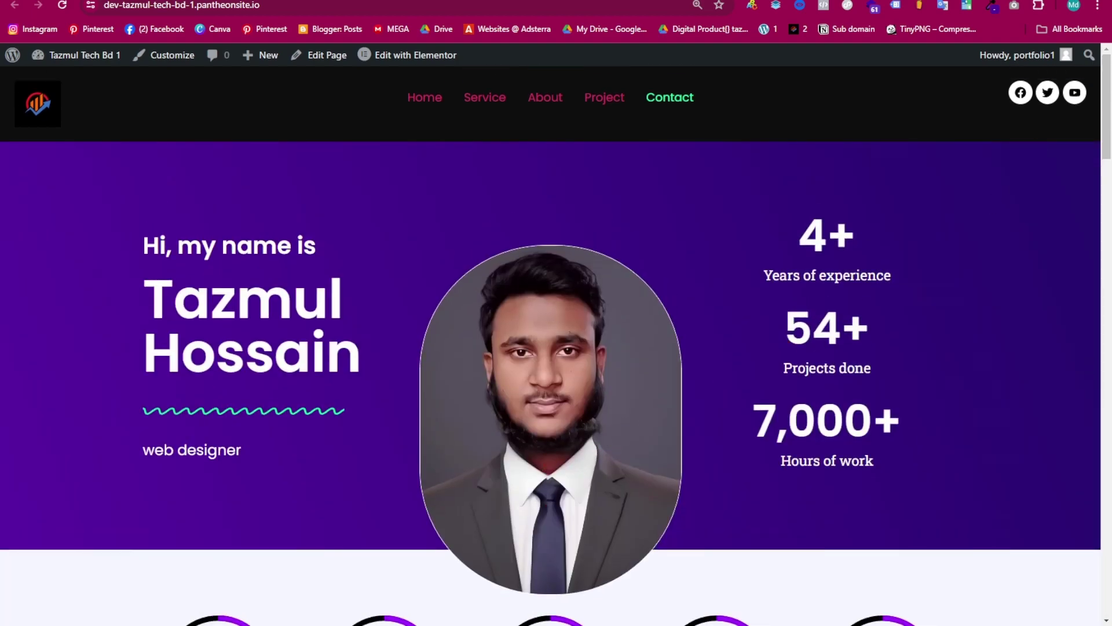
- Load the second portfolio website by its address in a new browser tab
key(ctrl+t)
click(652, 8)
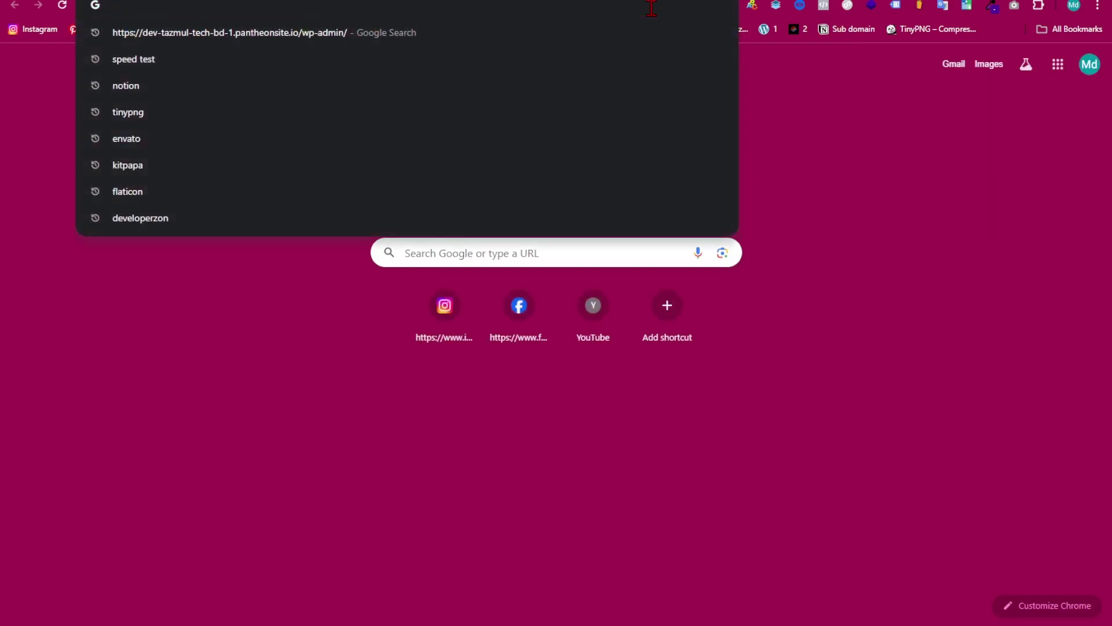
text(mdta)
key(Return)
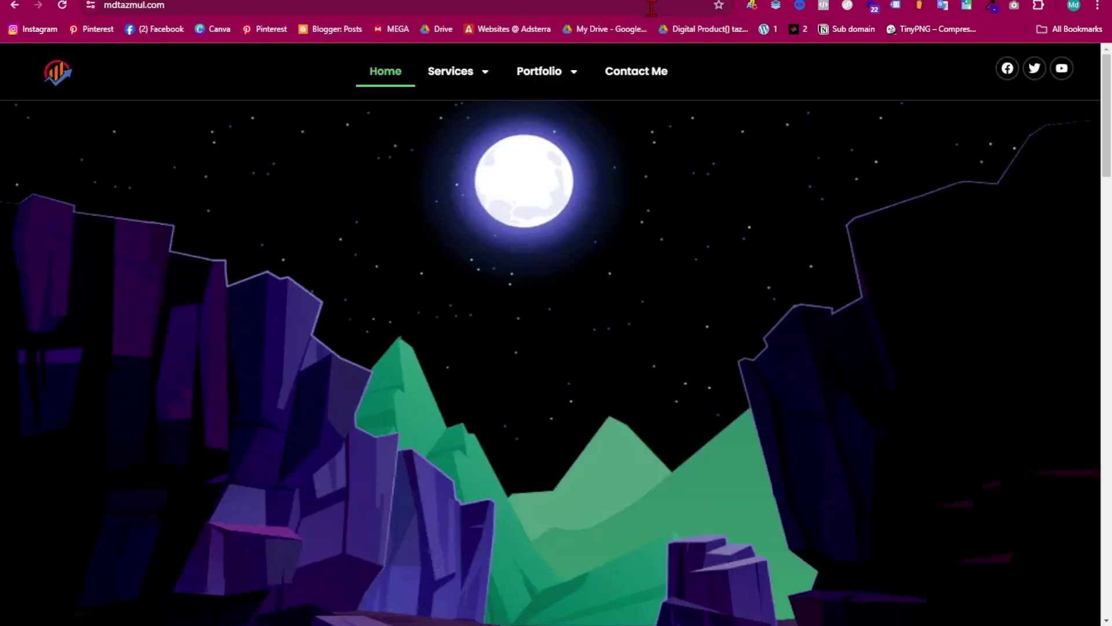
- Scroll through the second portfolio site's homepage sections
scroll(597, 347, down, 10)
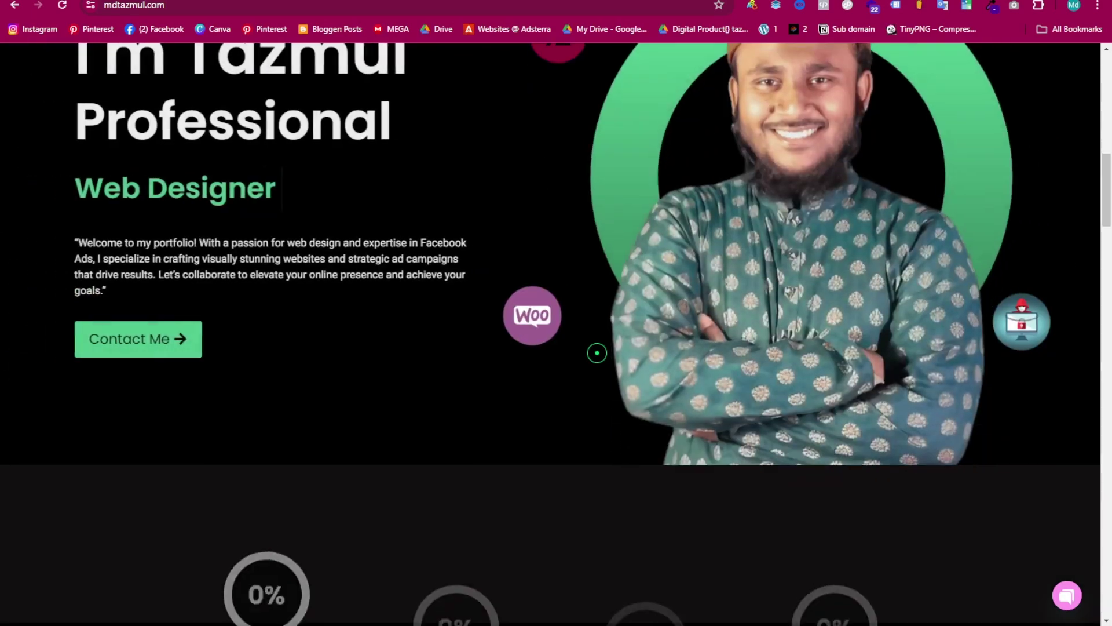
scroll(597, 352, down, 20)
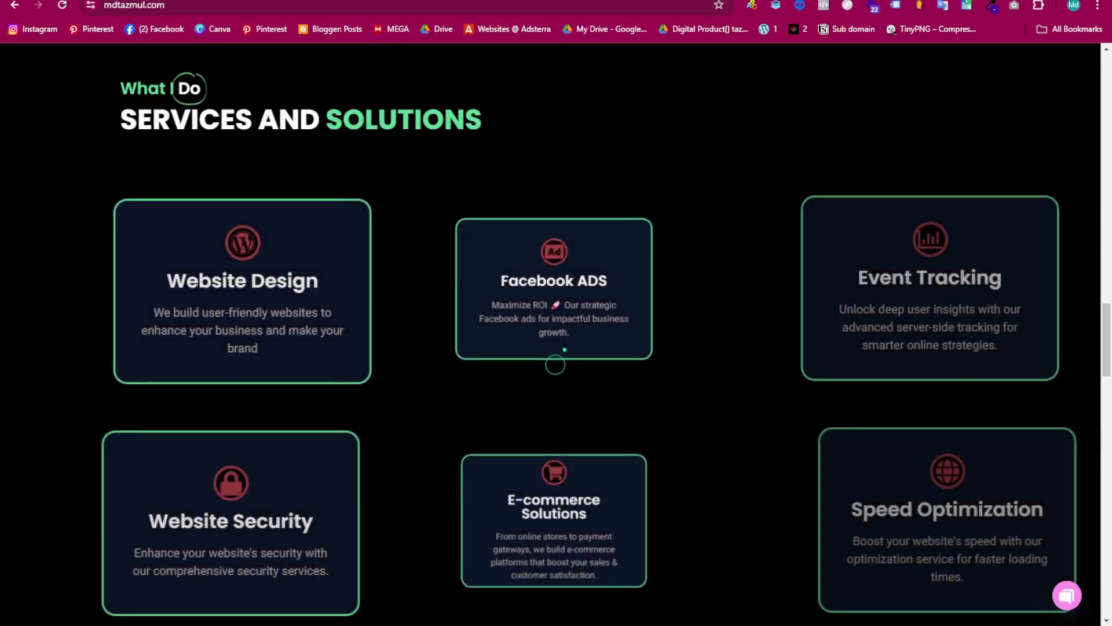
scroll(564, 350, down, 5)
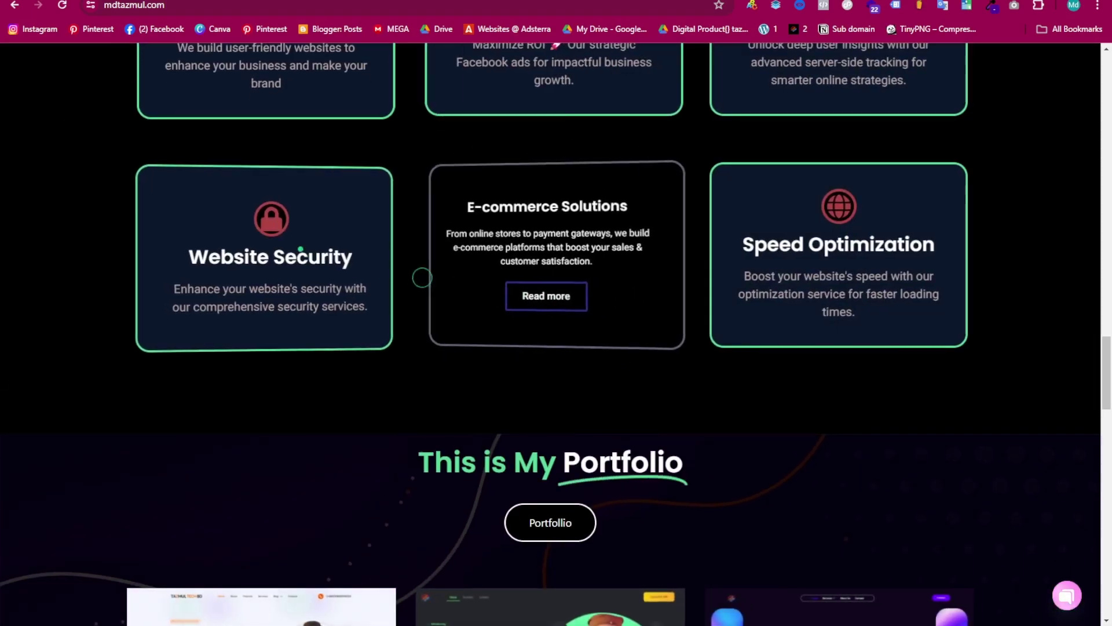
scroll(419, 142, down, 6)
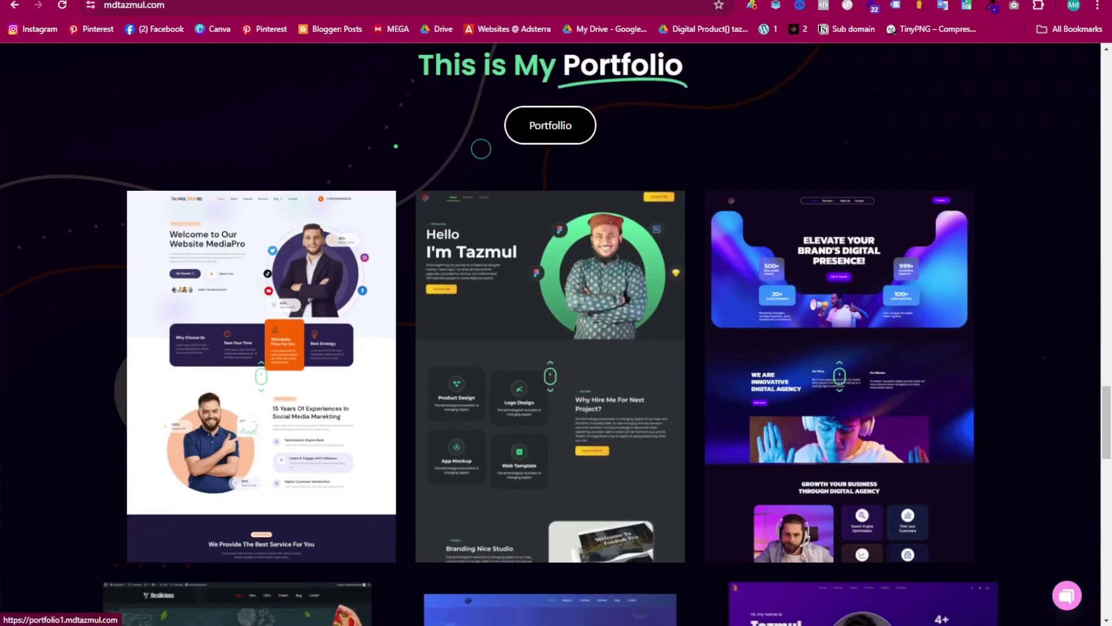
scroll(419, 142, down, 16)
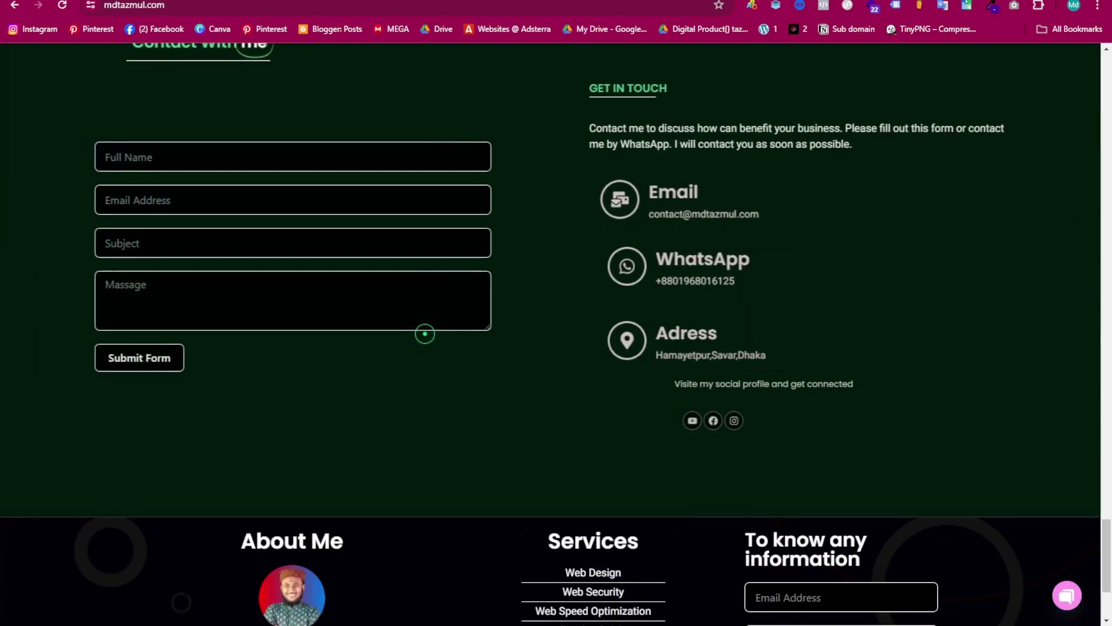
scroll(424, 333, down, 3)
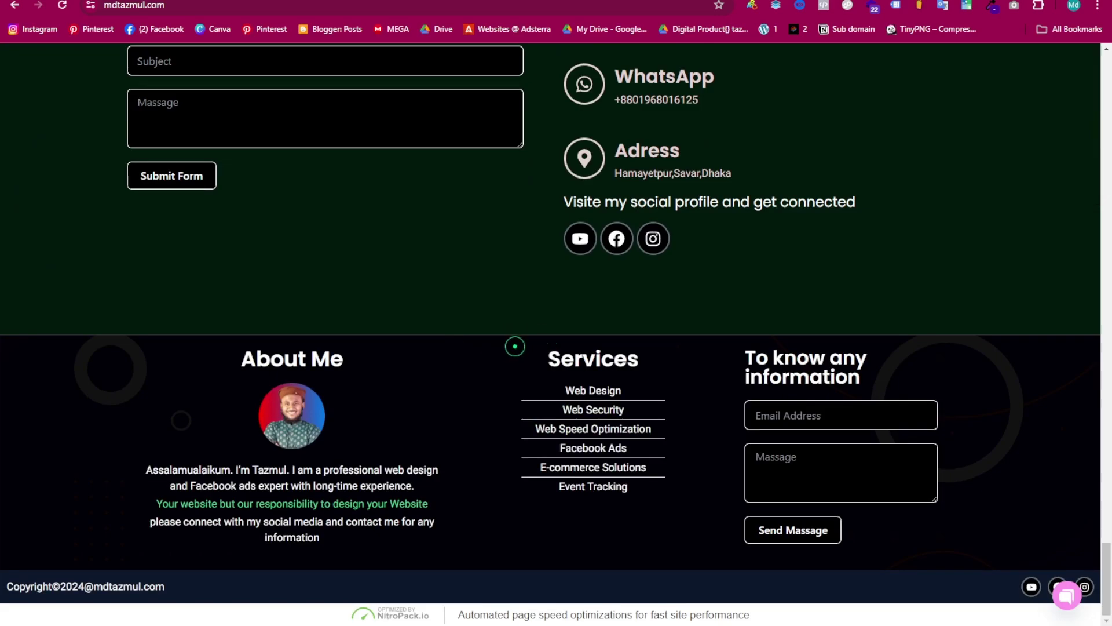
scroll(515, 347, up, 20)
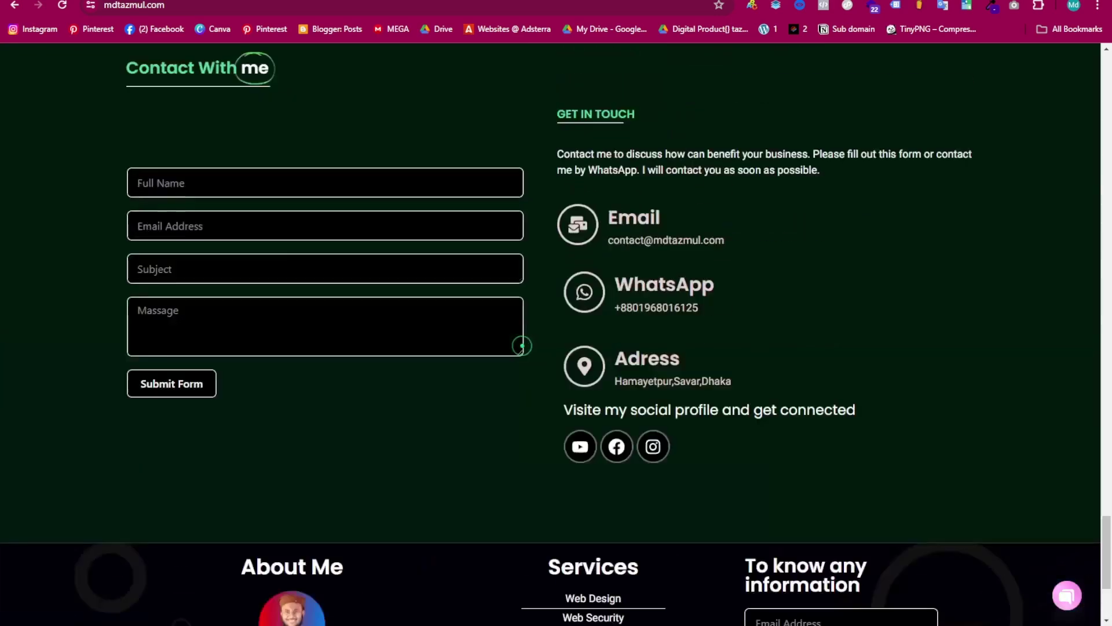
scroll(511, 333, up, 12)
scroll(512, 338, down, 10)
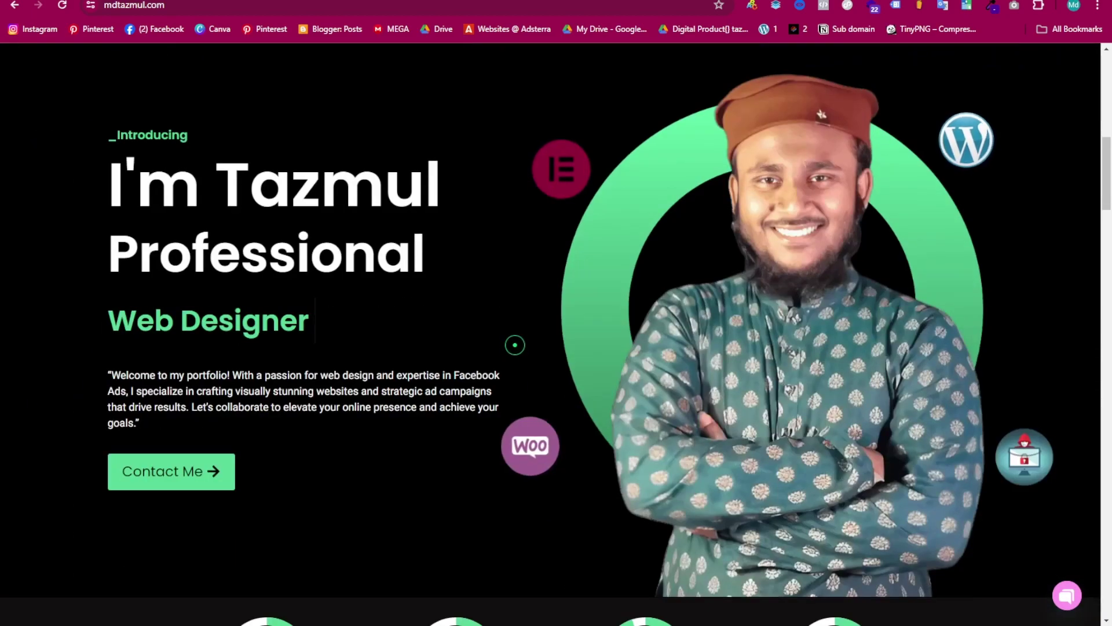